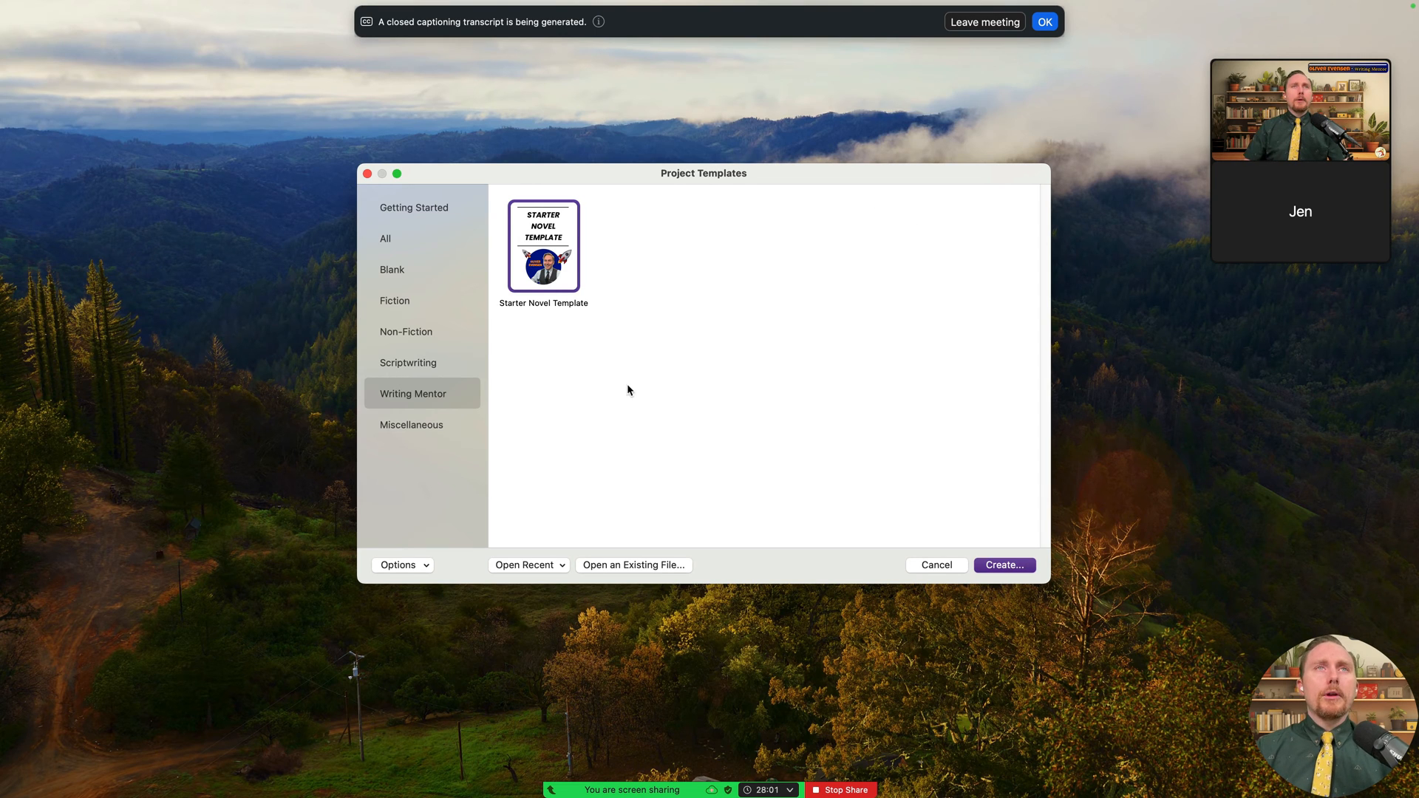
- Create a Starter Novel Template project named 'Liam's Charity' in the Scrivener Projects folder
{"action": "left_click", "coordinate": [1003, 566]}
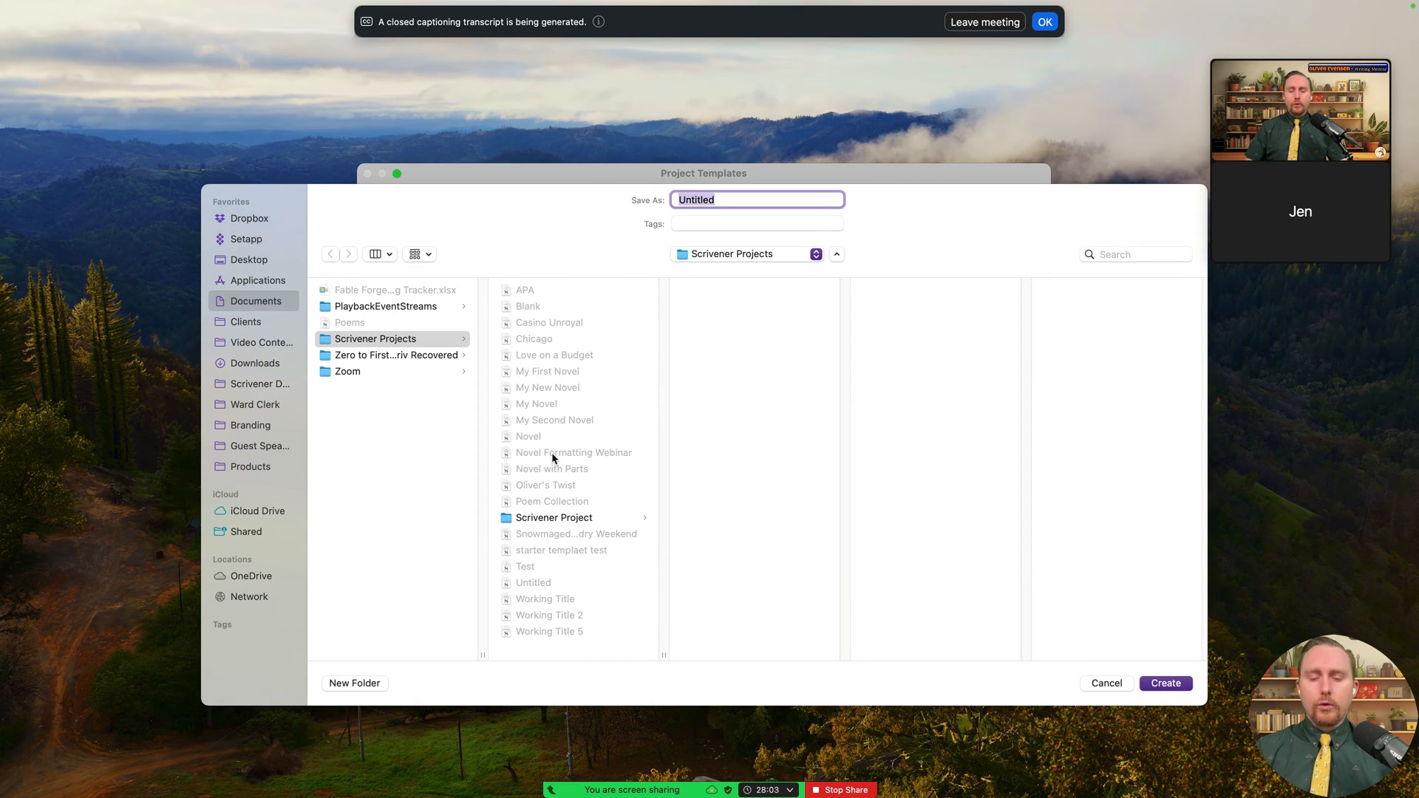
{"action": "key", "text": "BackSpace"}
{"action": "type", "text": "Com"}
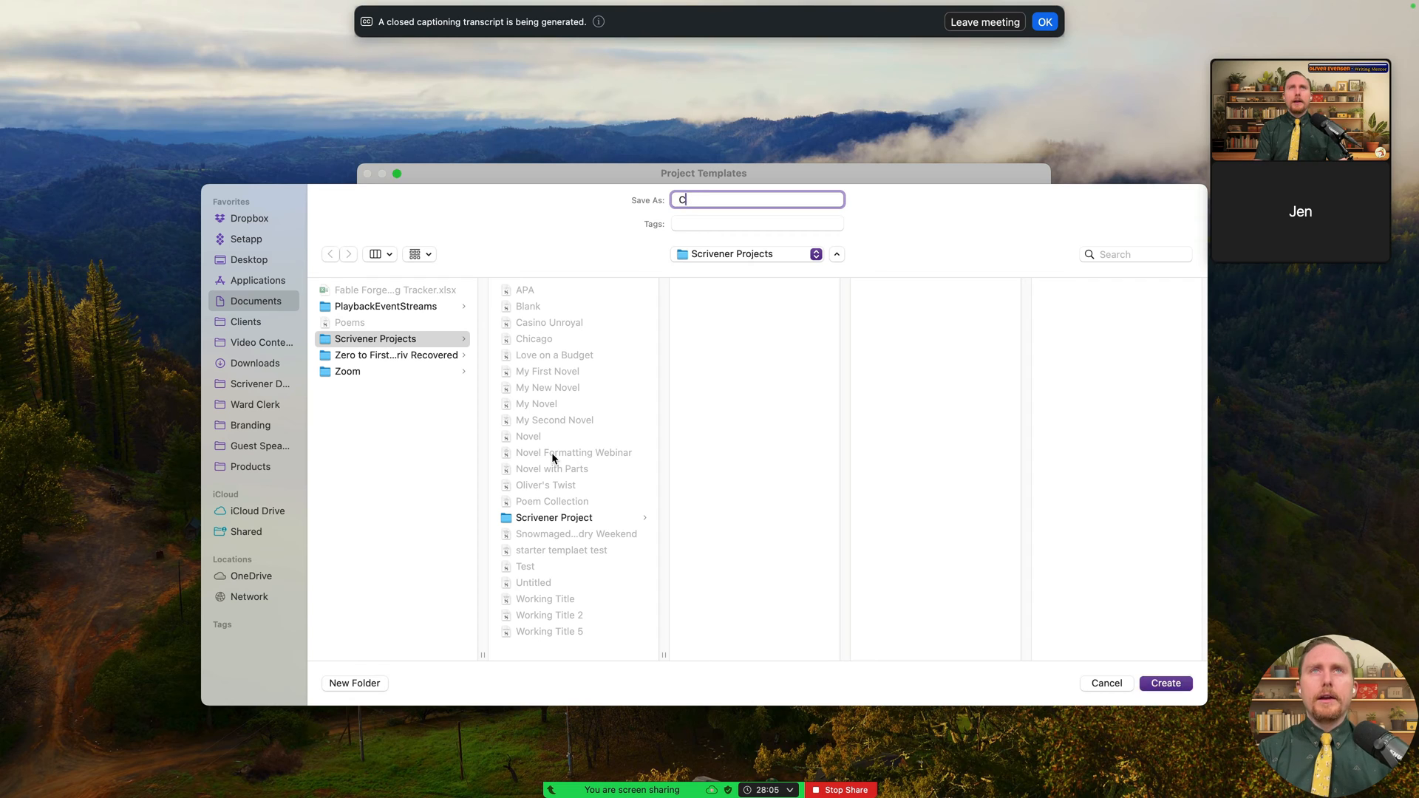
{"action": "key", "text": "BackSpace"}
{"action": "type", "text": "Li"}
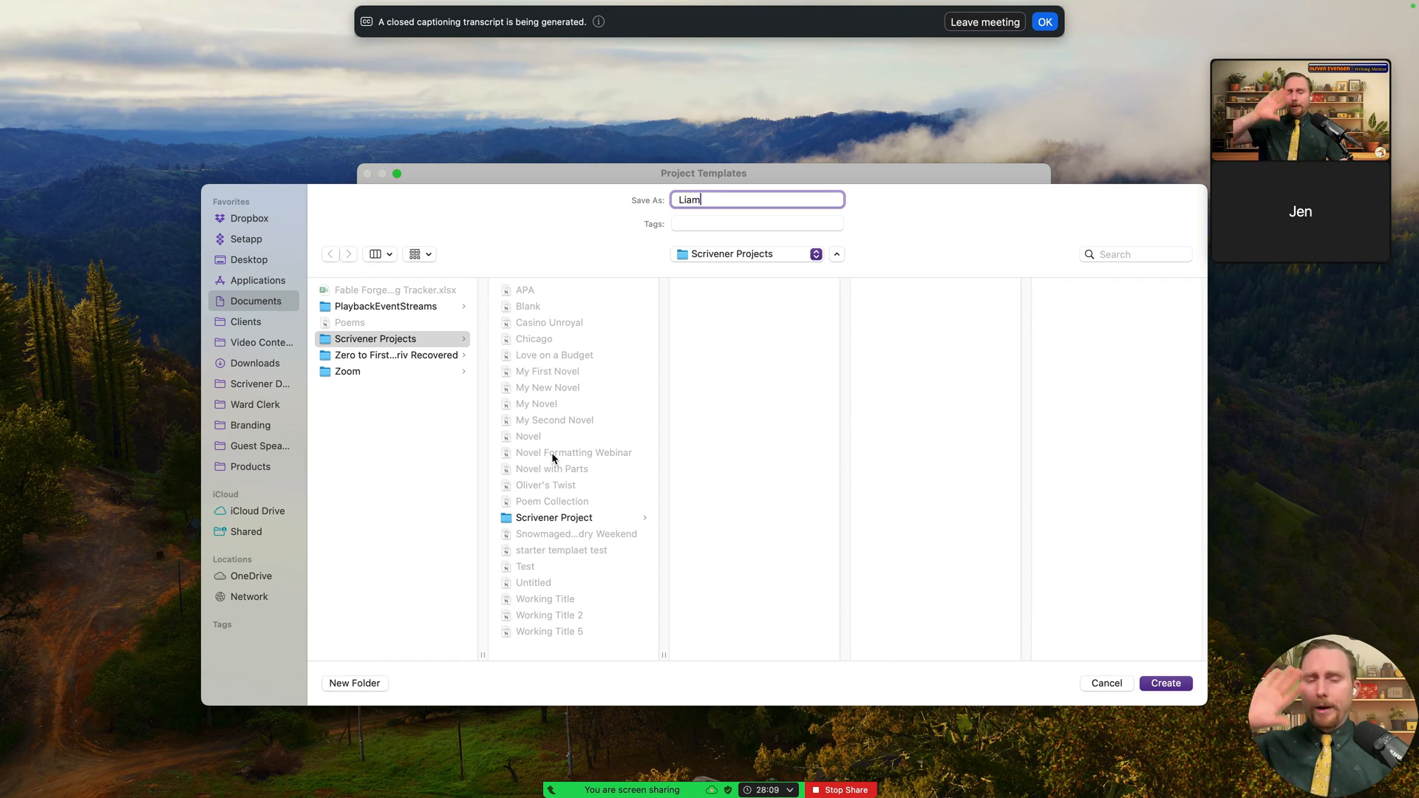
{"action": "type", "text": "am"}
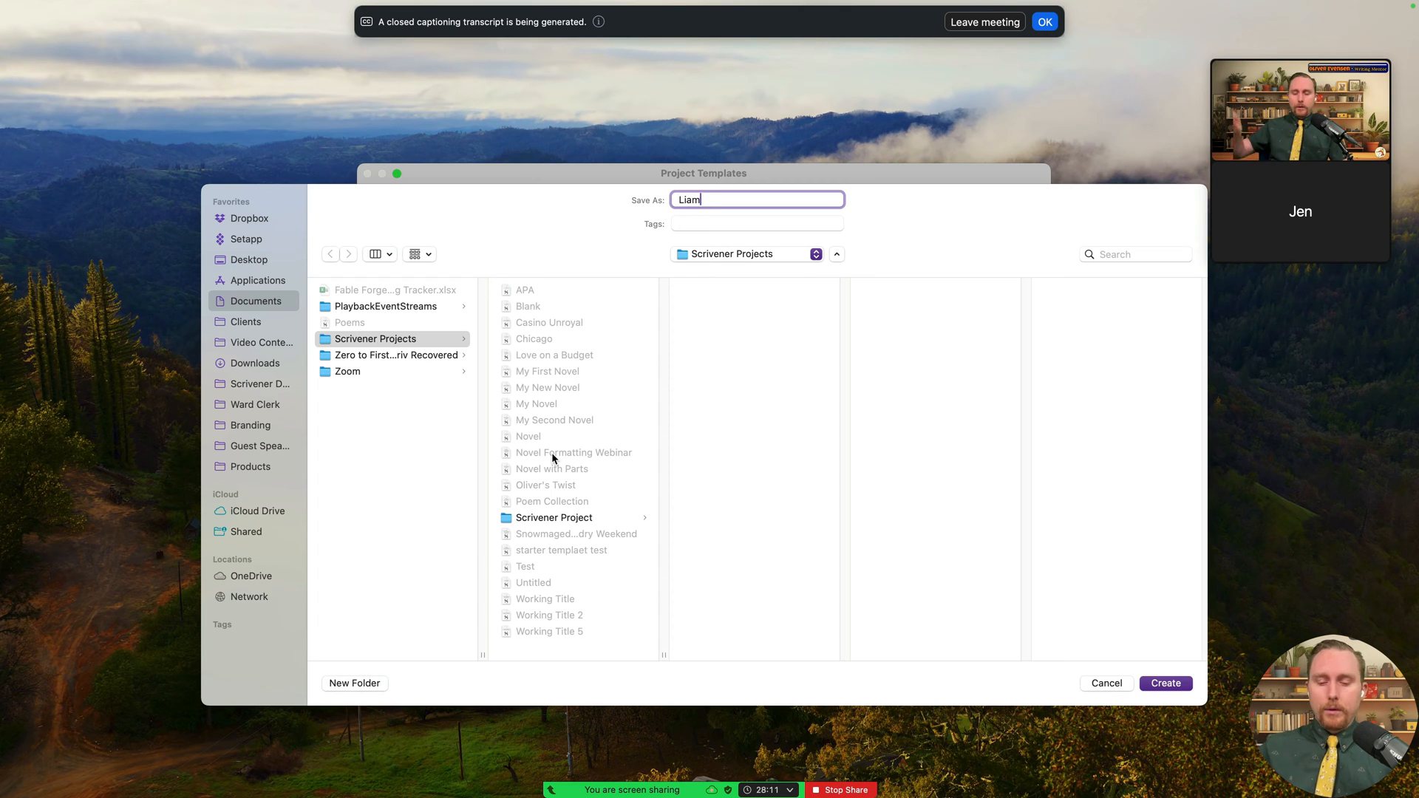
{"action": "type", "text": "'s Charity"}
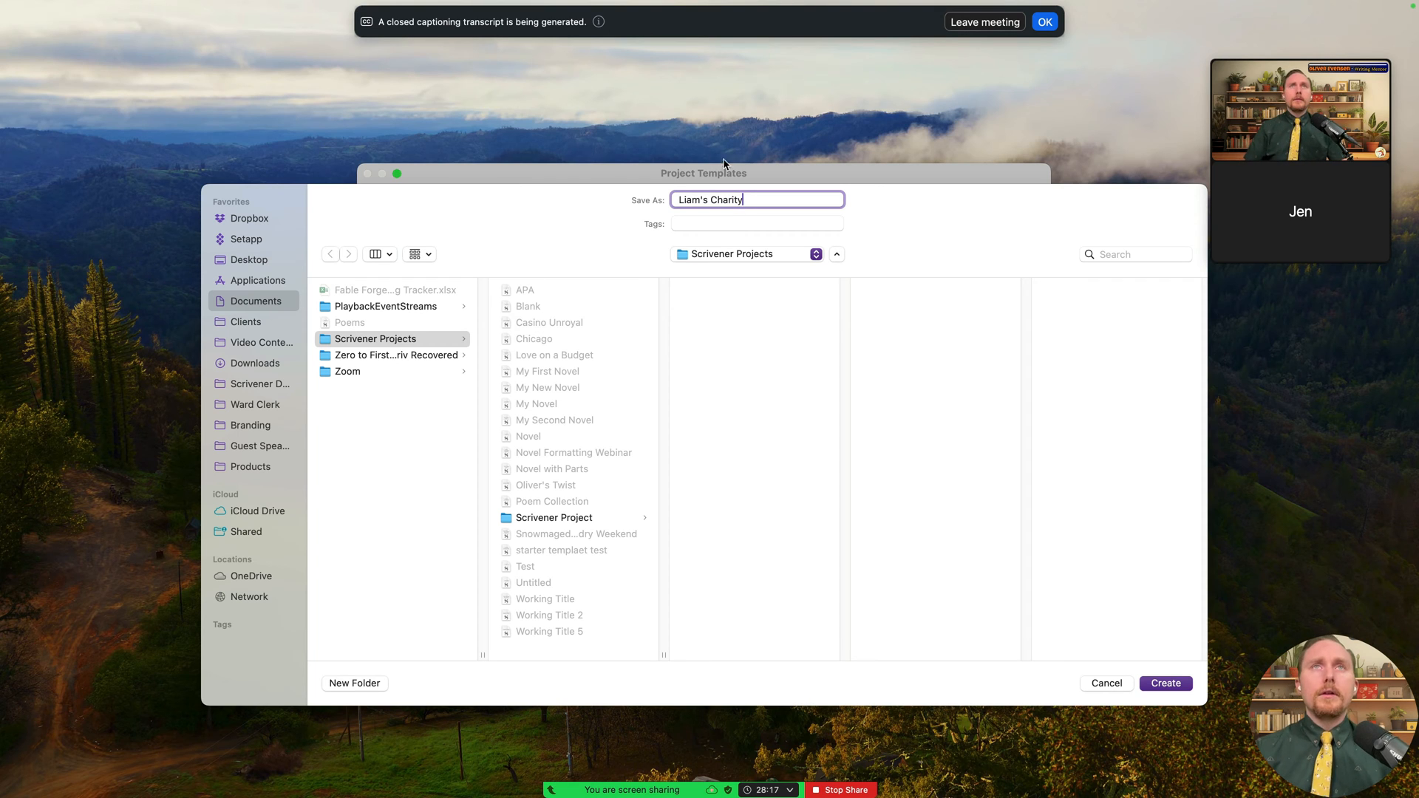
{"action": "left_click_drag", "start_coordinate": [791, 171], "coordinate": [774, 141]}
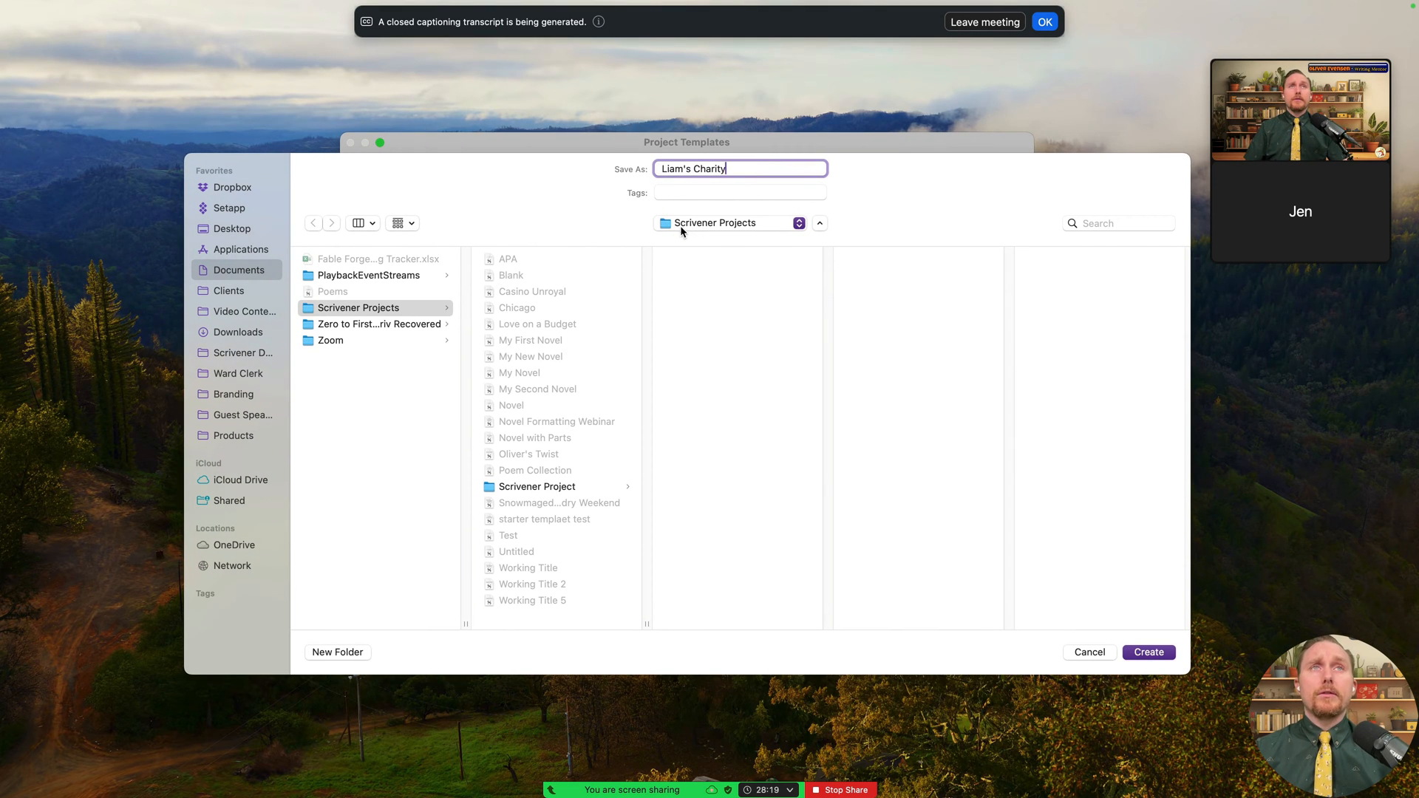
{"action": "left_click", "coordinate": [1154, 657]}
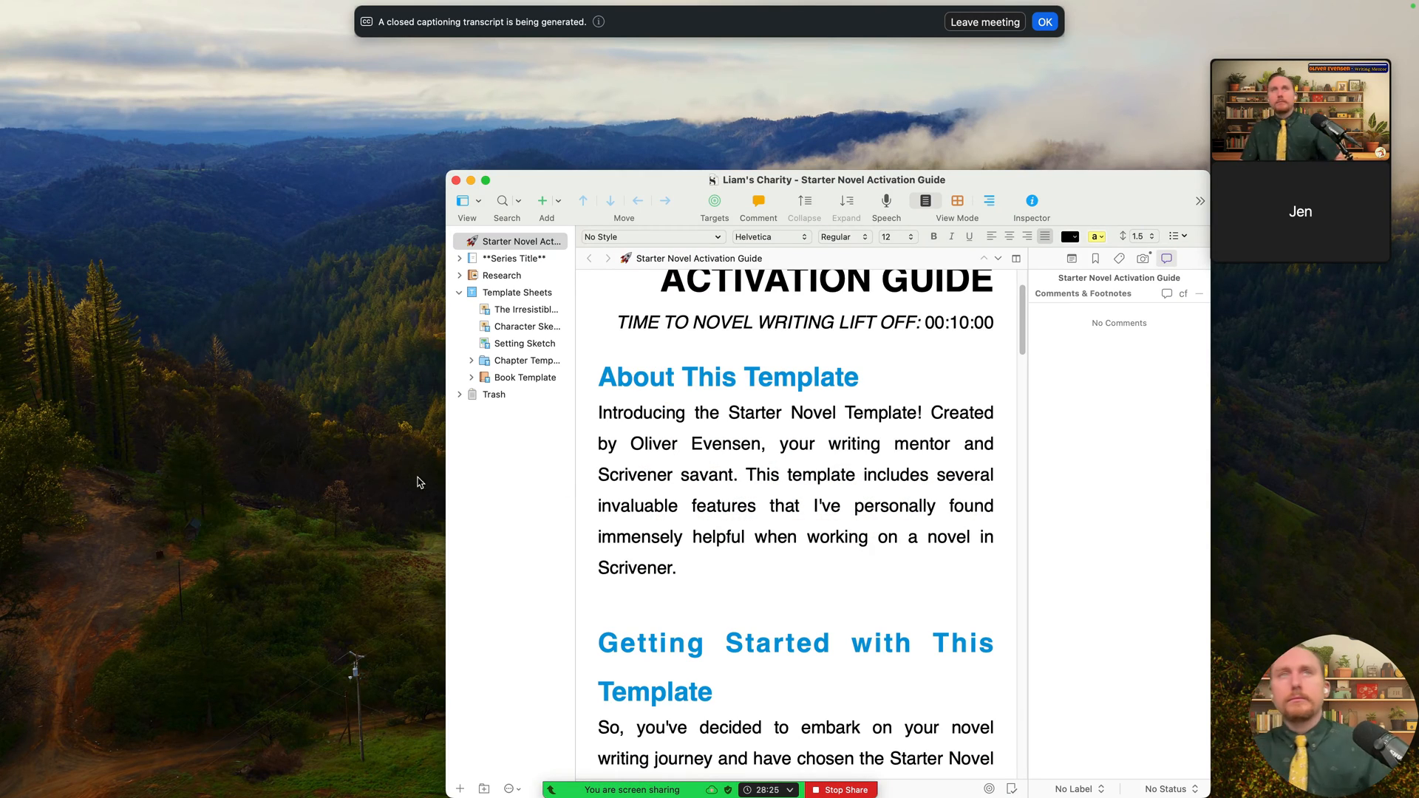
- Make the project window full screen and scroll to the top of the Starter Novel Activation Guide
{"action": "left_click", "coordinate": [486, 180]}
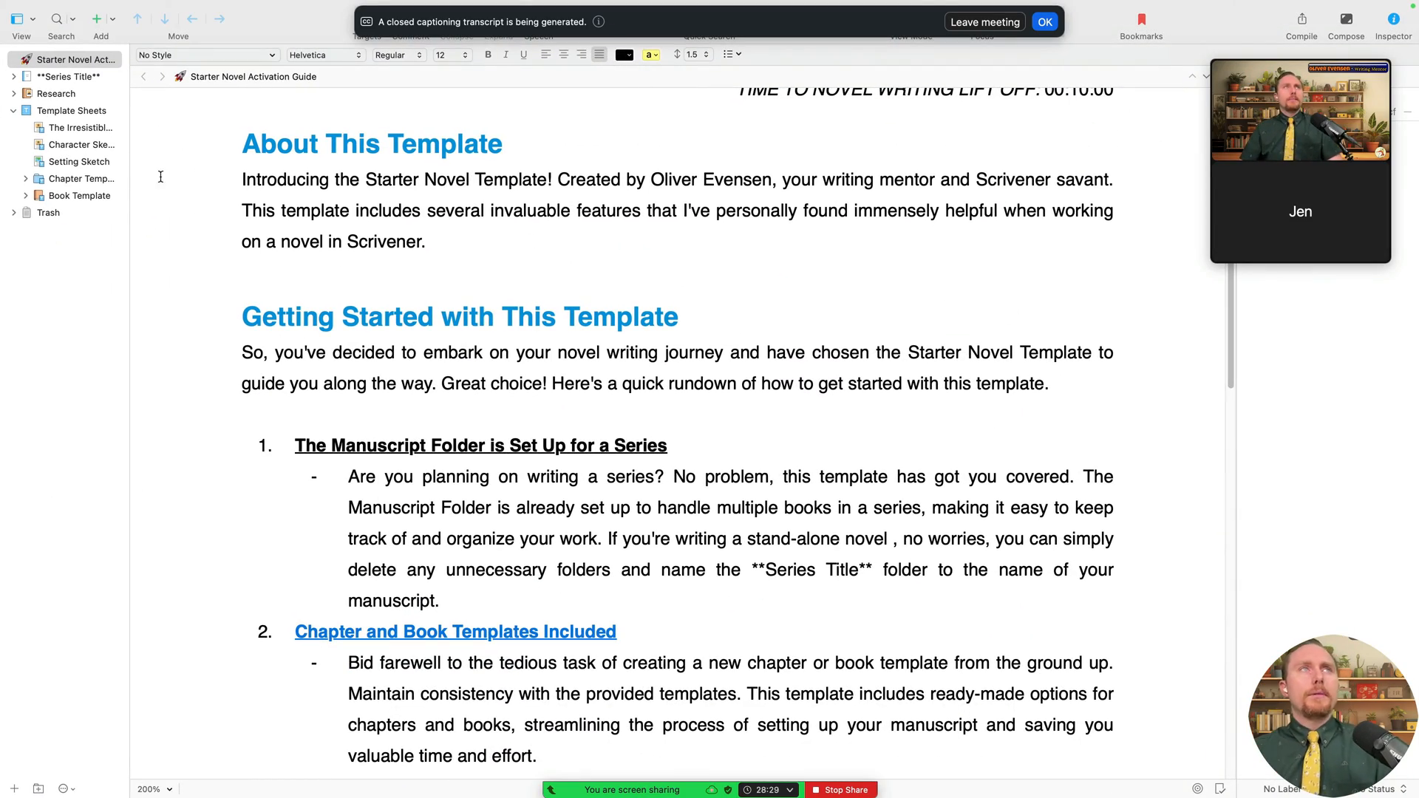
{"action": "left_click", "coordinate": [637, 179]}
{"action": "scroll", "coordinate": [661, 177], "scroll_direction": "up", "scroll_amount": 3}
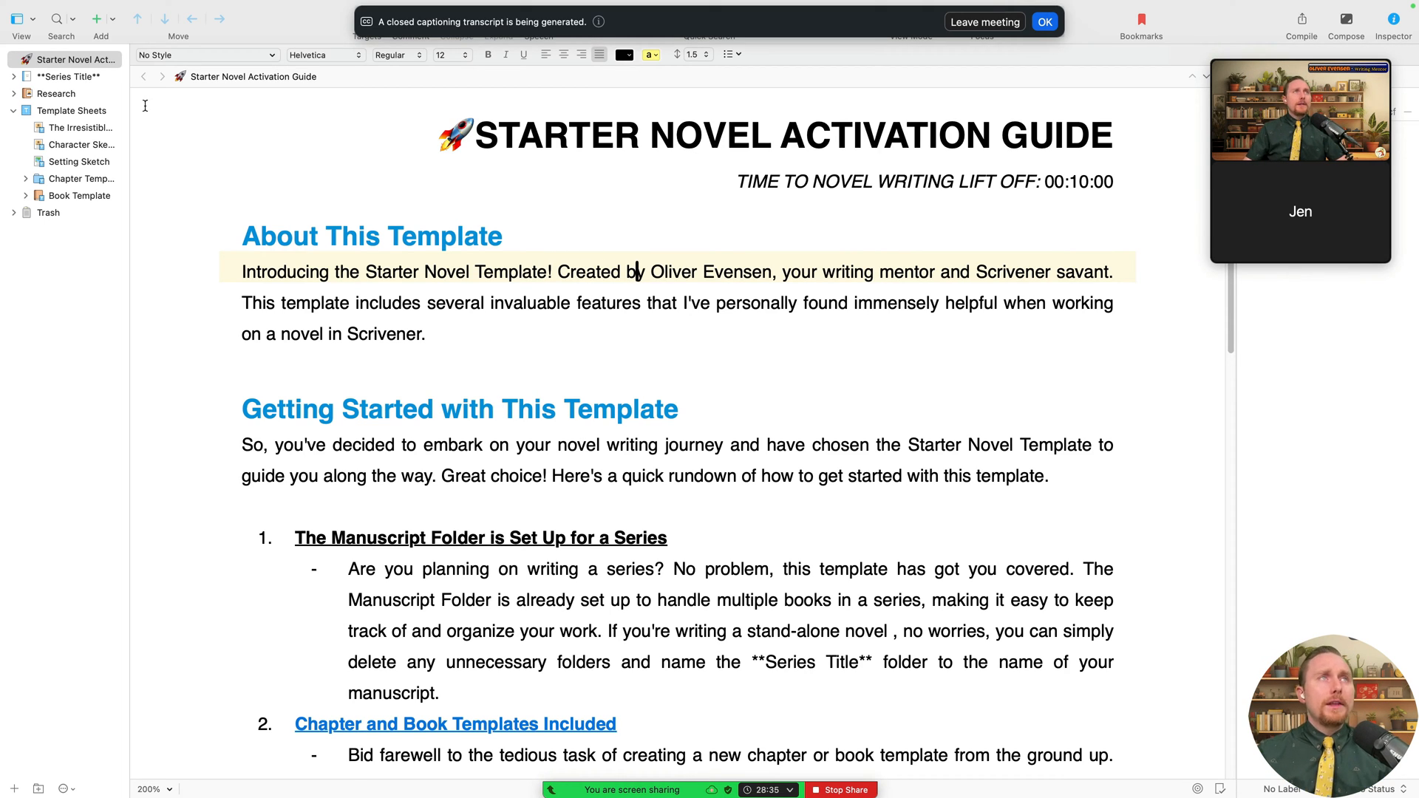
{"action": "left_click", "coordinate": [13, 77]}
{"action": "left_click", "coordinate": [14, 76]}
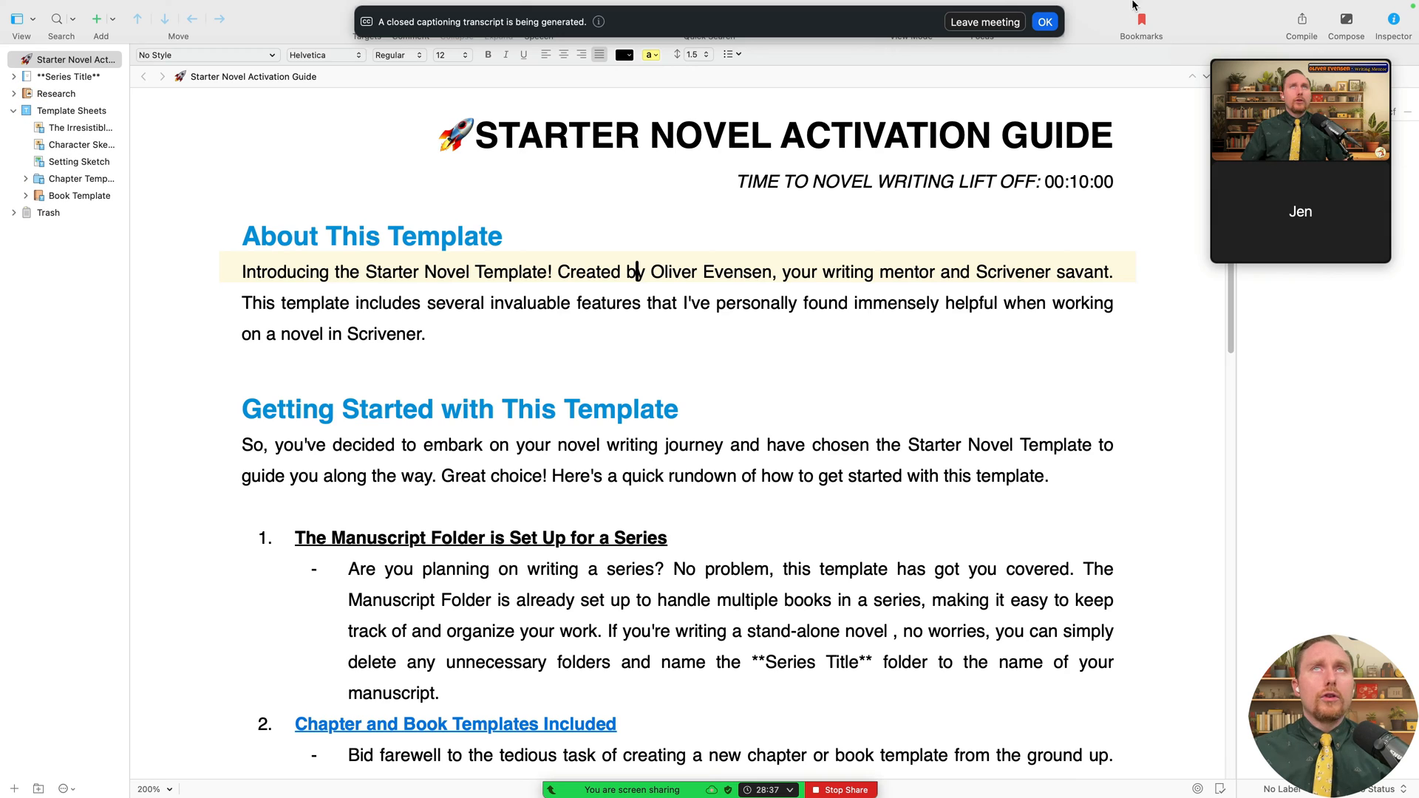
- Dismiss the captioning notice, move the video call panel aside, and open the File menu
{"action": "left_click", "coordinate": [1043, 22]}
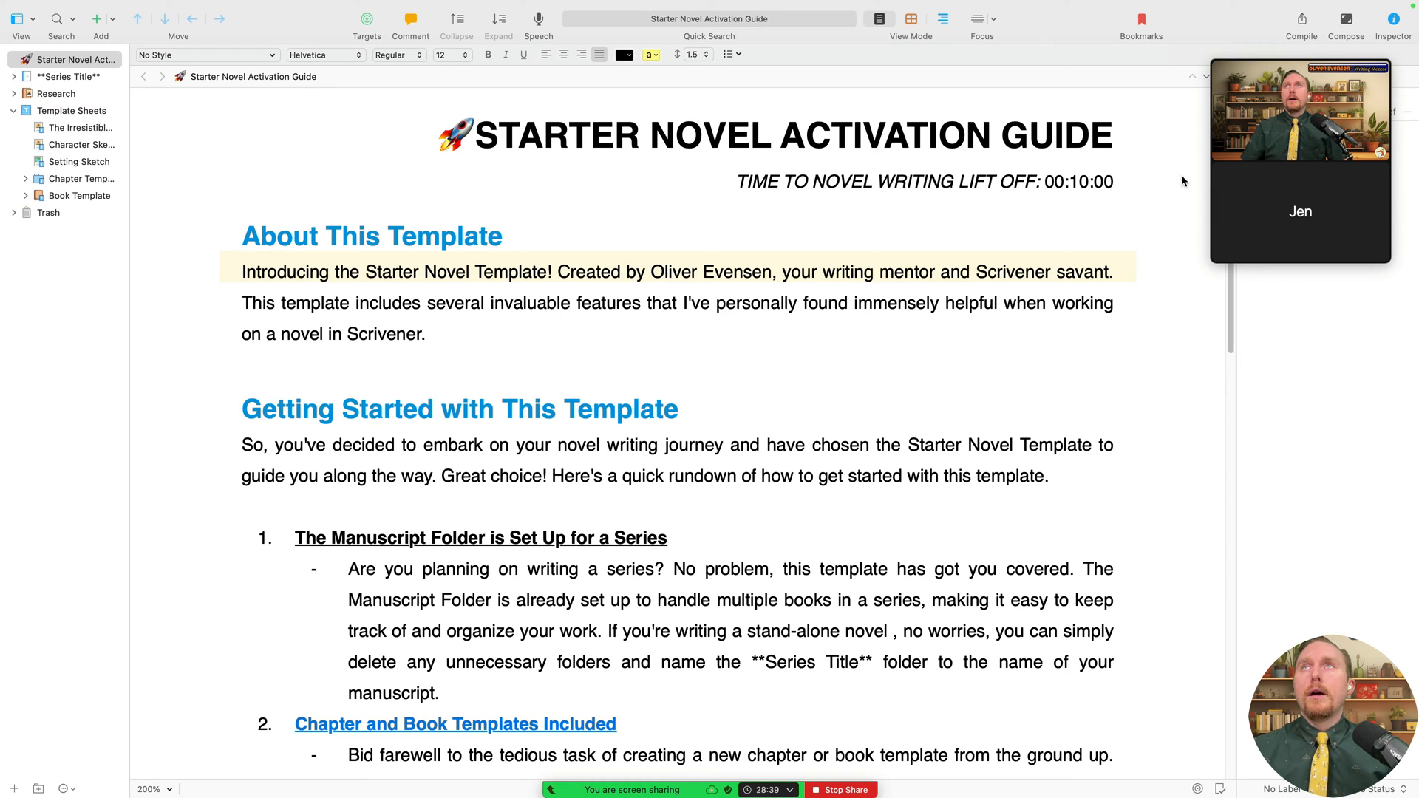
{"action": "mouse_move", "coordinate": [1271, 49]}
{"action": "left_click_drag", "start_coordinate": [1313, 52], "coordinate": [1339, 408]}
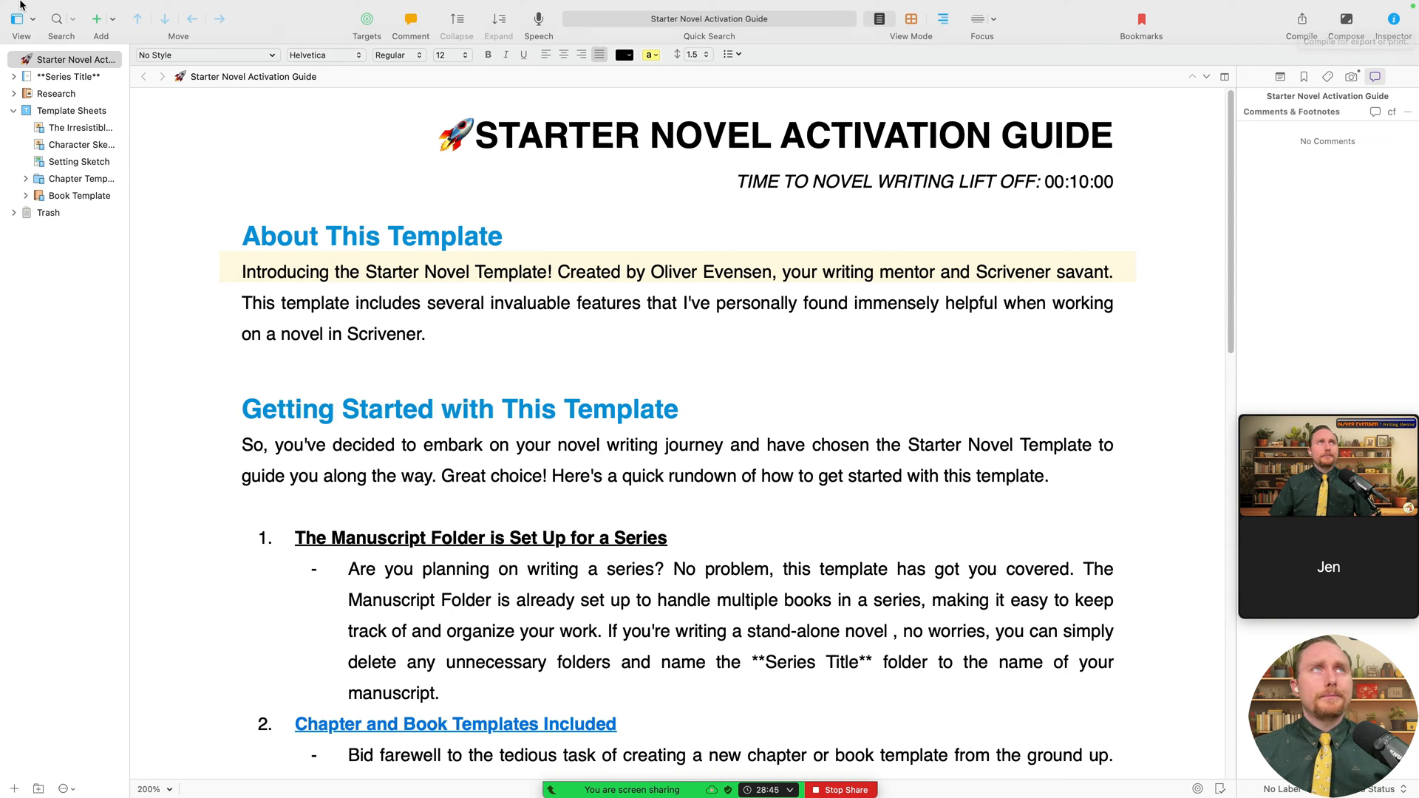
{"action": "mouse_move", "coordinate": [54, 4]}
{"action": "left_click", "coordinate": [113, 9]}
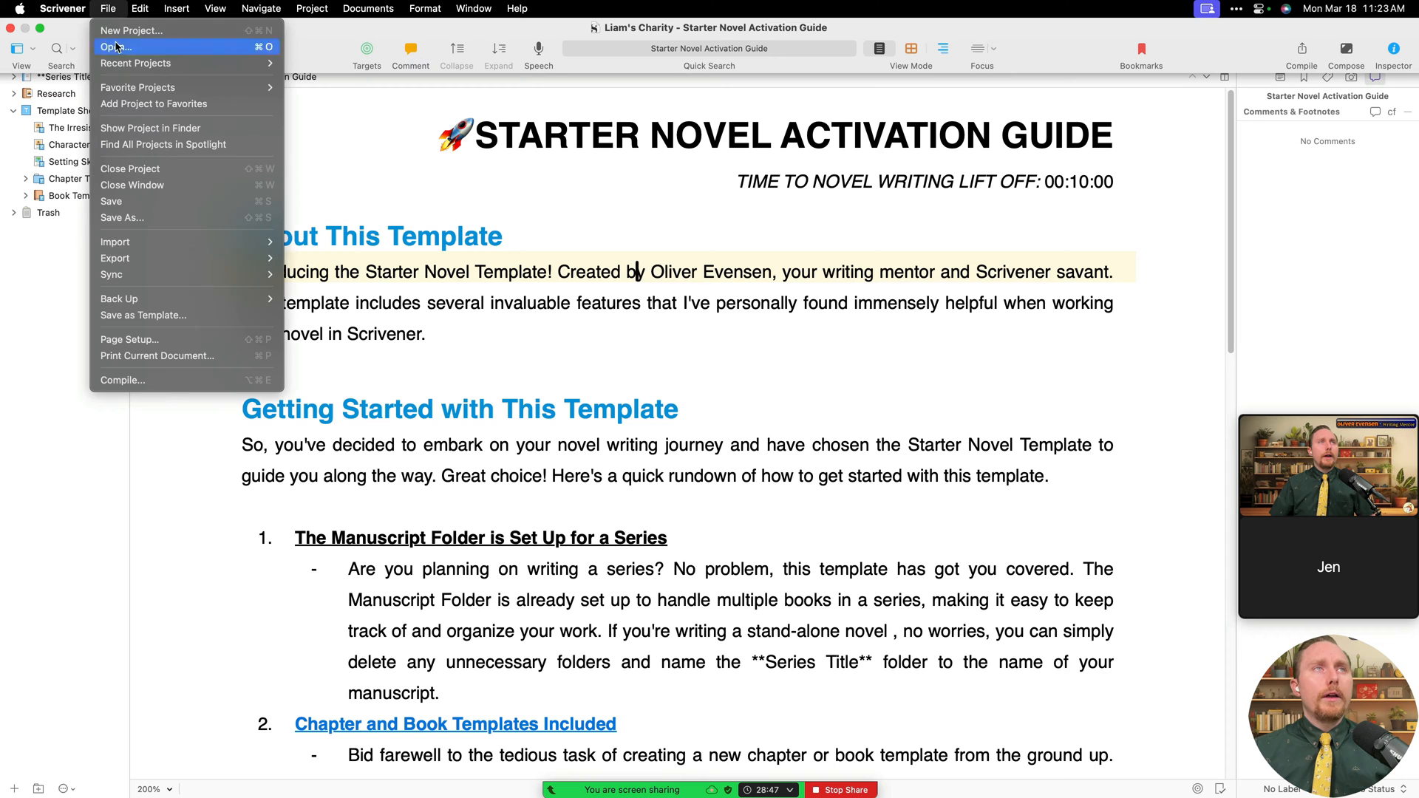
- Open Compile and set the output to Microsoft Word (.docx)
{"action": "left_click", "coordinate": [170, 382]}
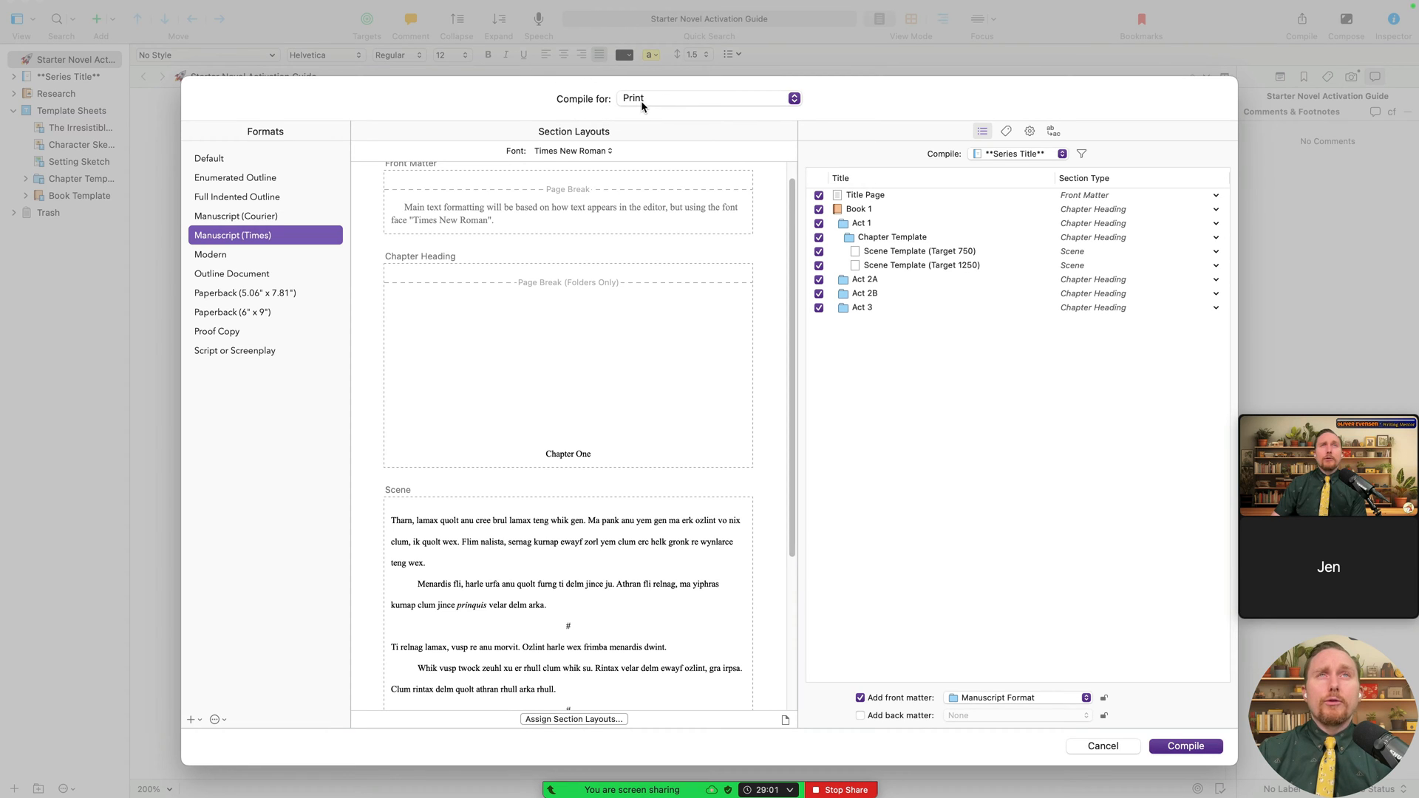
{"action": "left_click", "coordinate": [661, 99]}
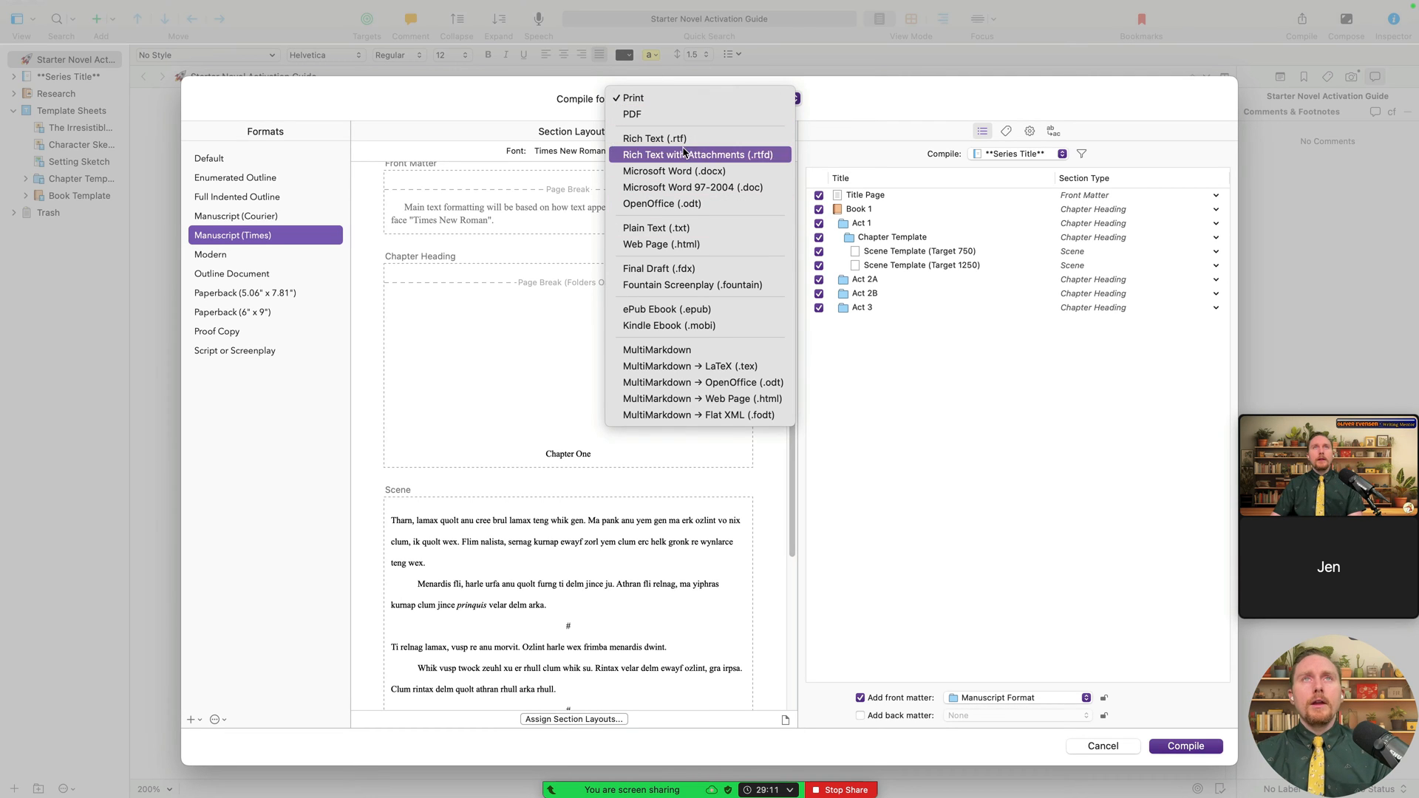
{"action": "left_click", "coordinate": [695, 171]}
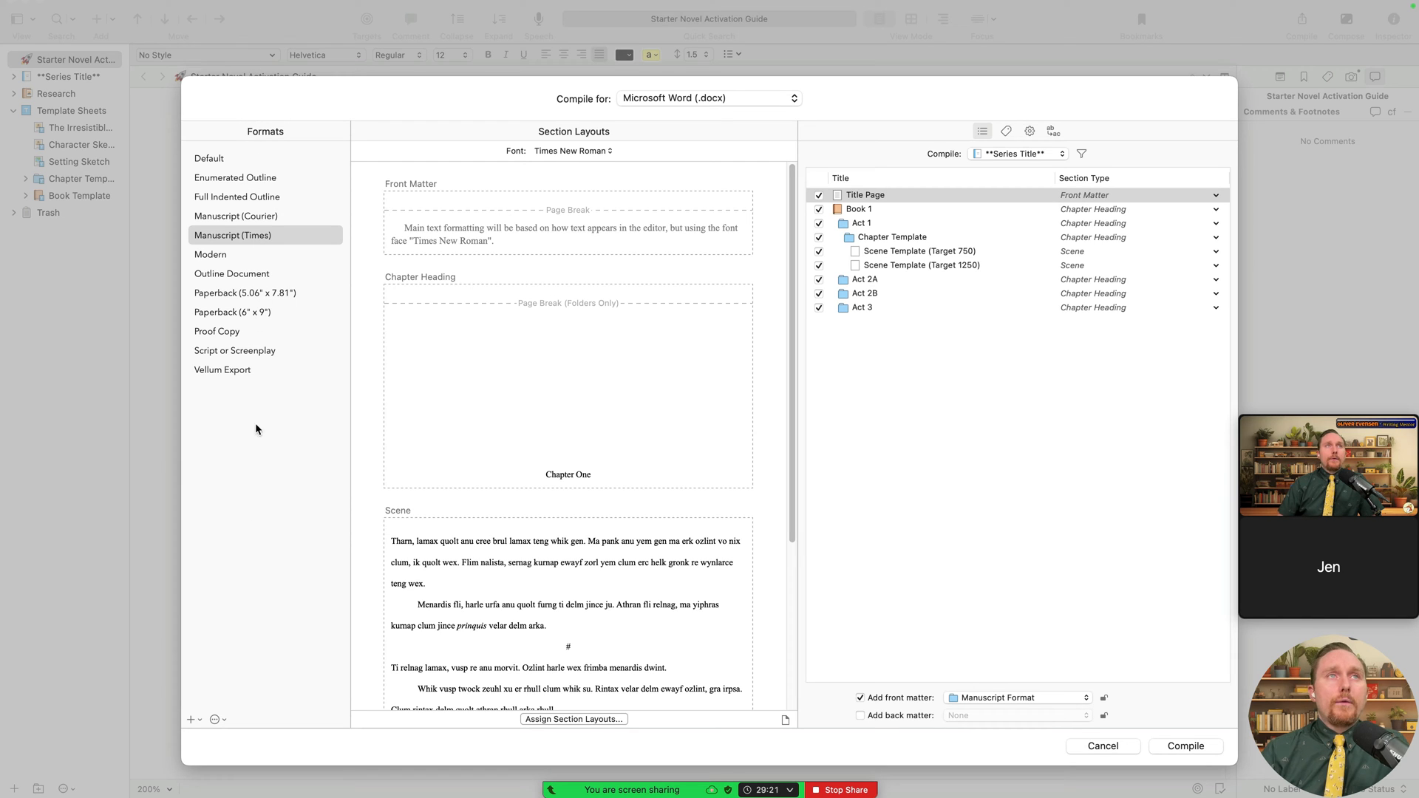
- Compare the Courier and Default formats, then select Manuscript (Times)
{"action": "left_click", "coordinate": [253, 242]}
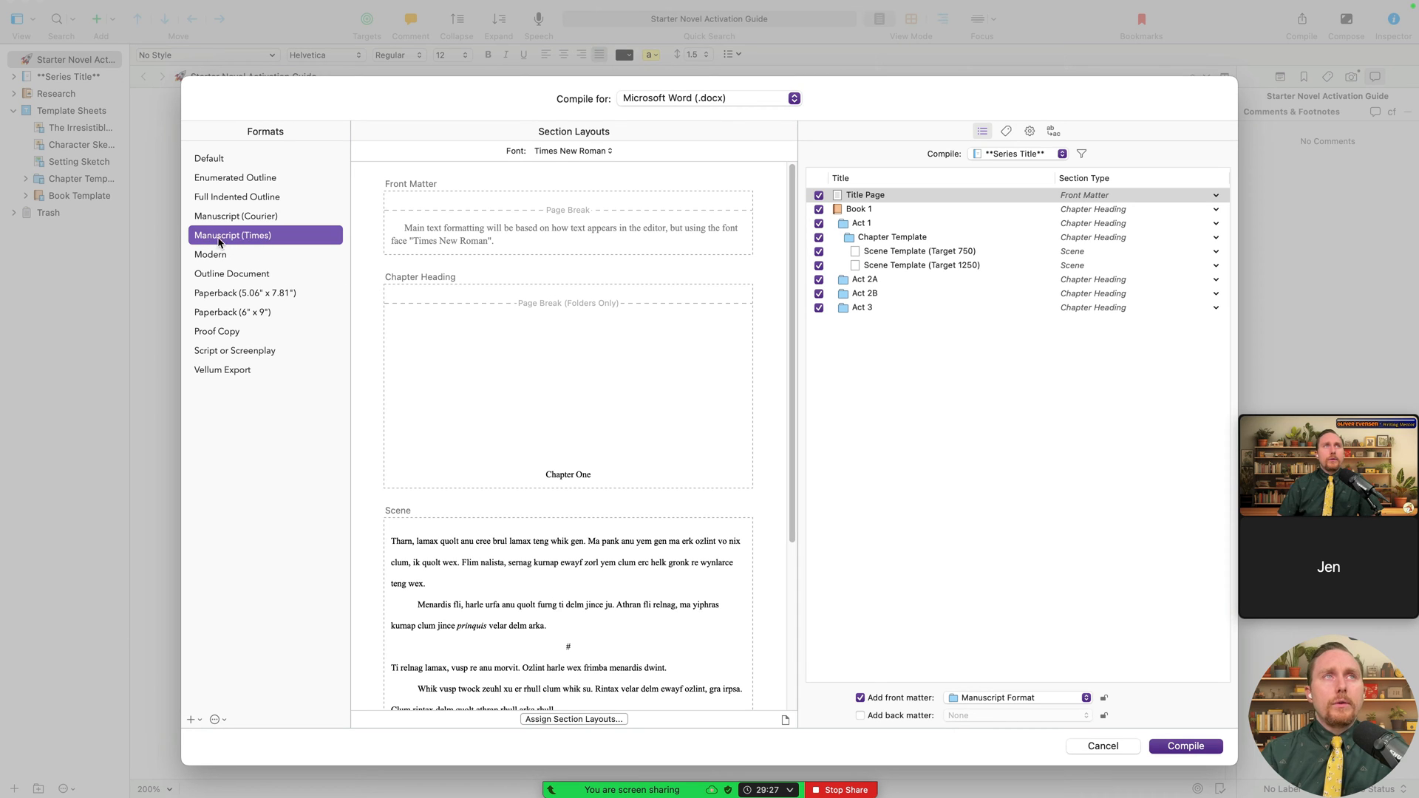
{"action": "left_click", "coordinate": [260, 218]}
{"action": "left_click", "coordinate": [259, 234]}
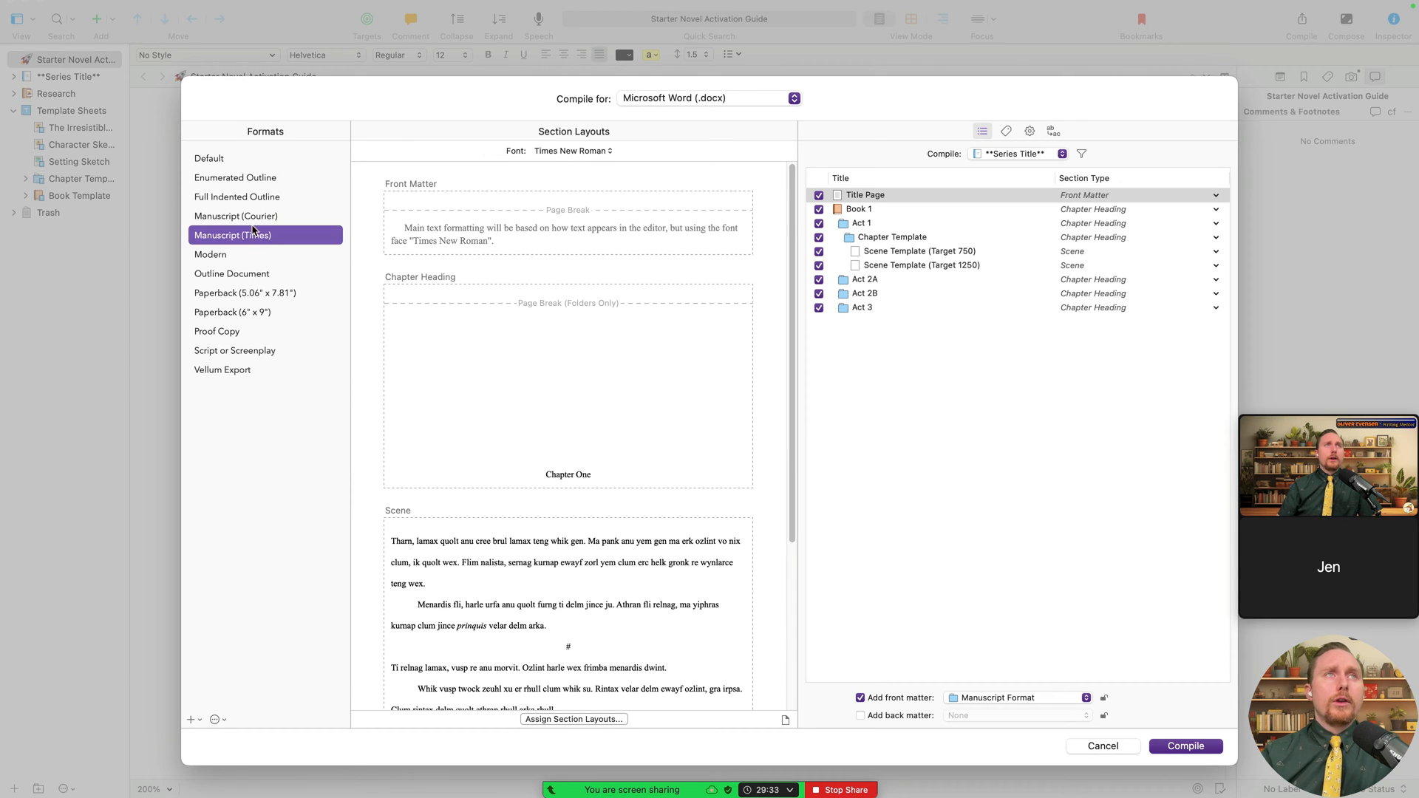
{"action": "left_click", "coordinate": [231, 157]}
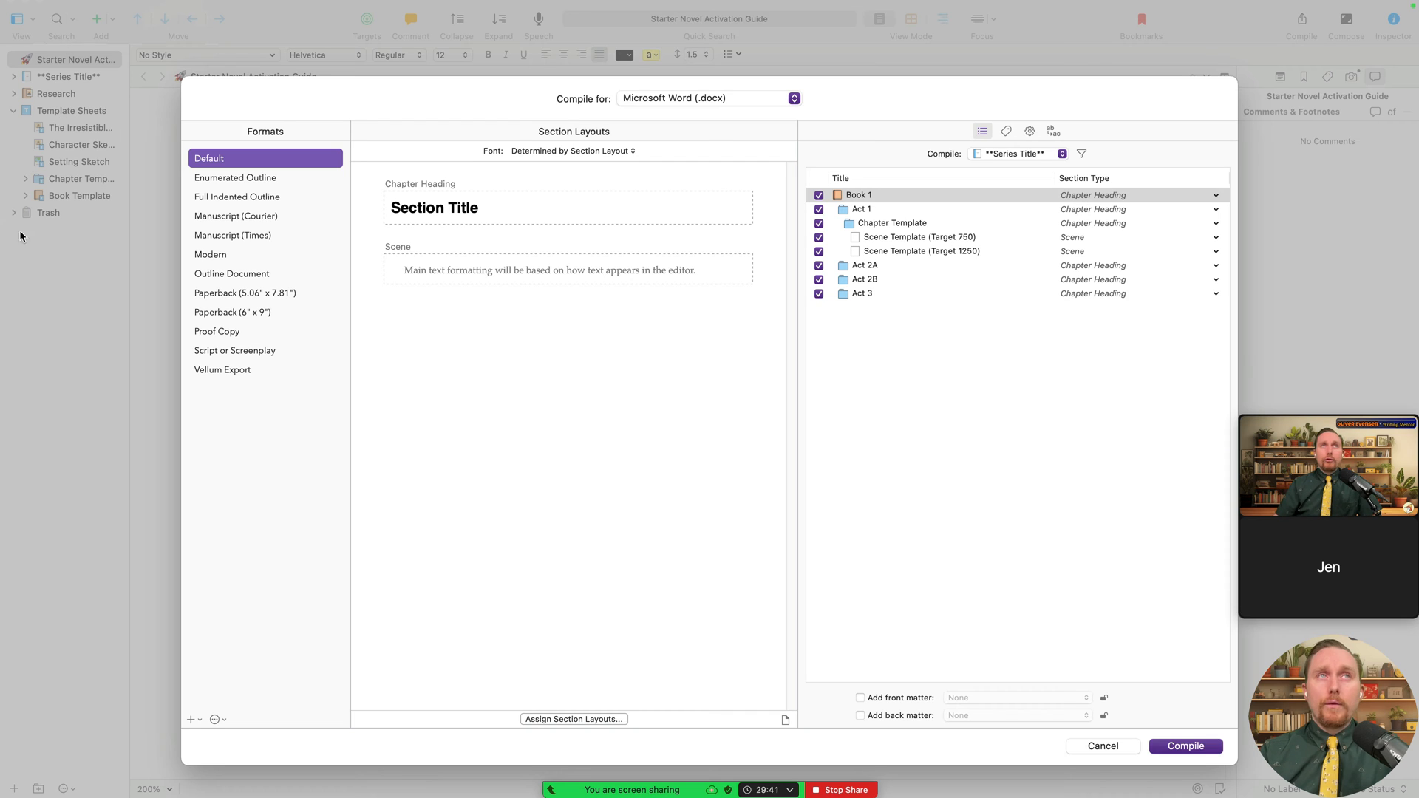
{"action": "left_click", "coordinate": [267, 235]}
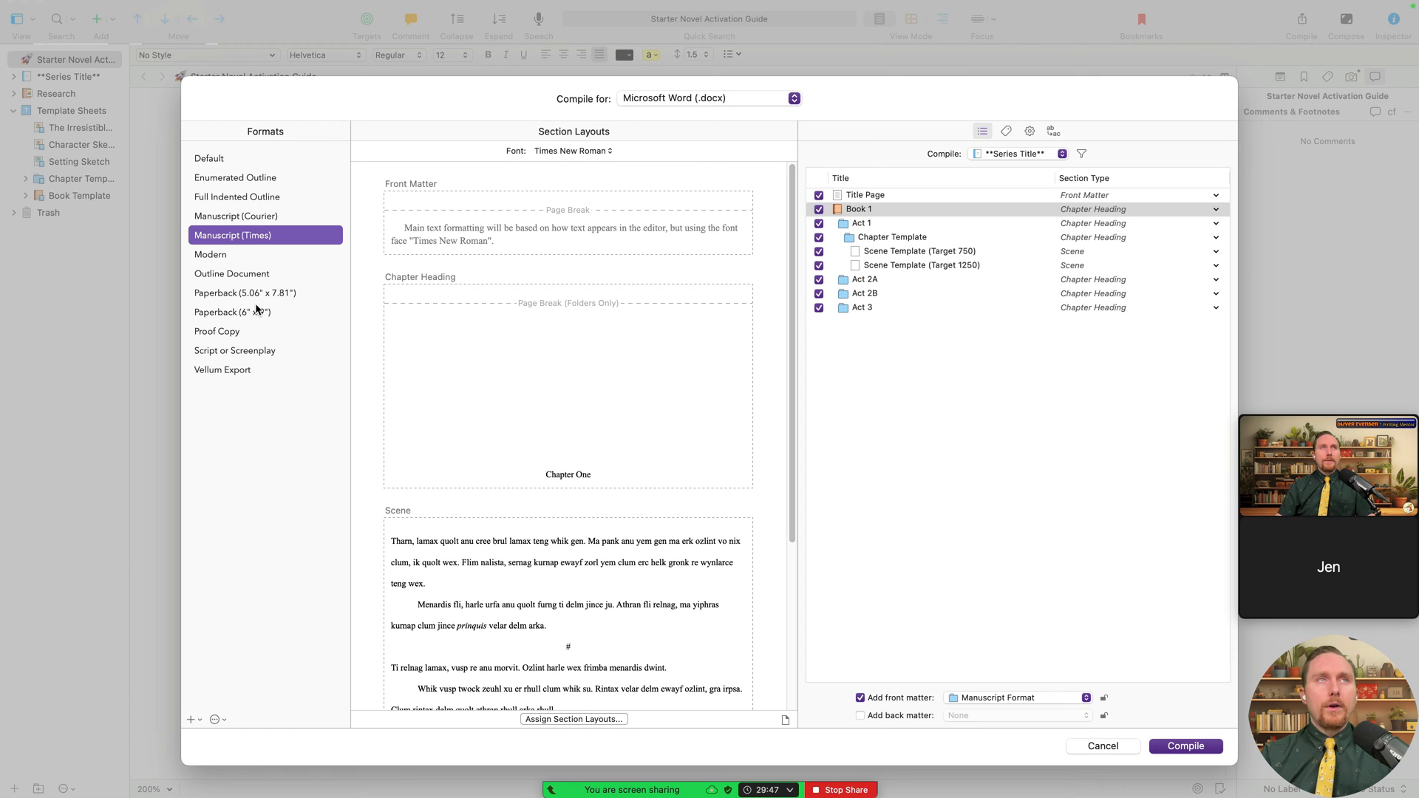
- Try Print, PDF and Rich Text outputs, return to Word (.docx), and preview Vellum Export
{"action": "left_click", "coordinate": [728, 104]}
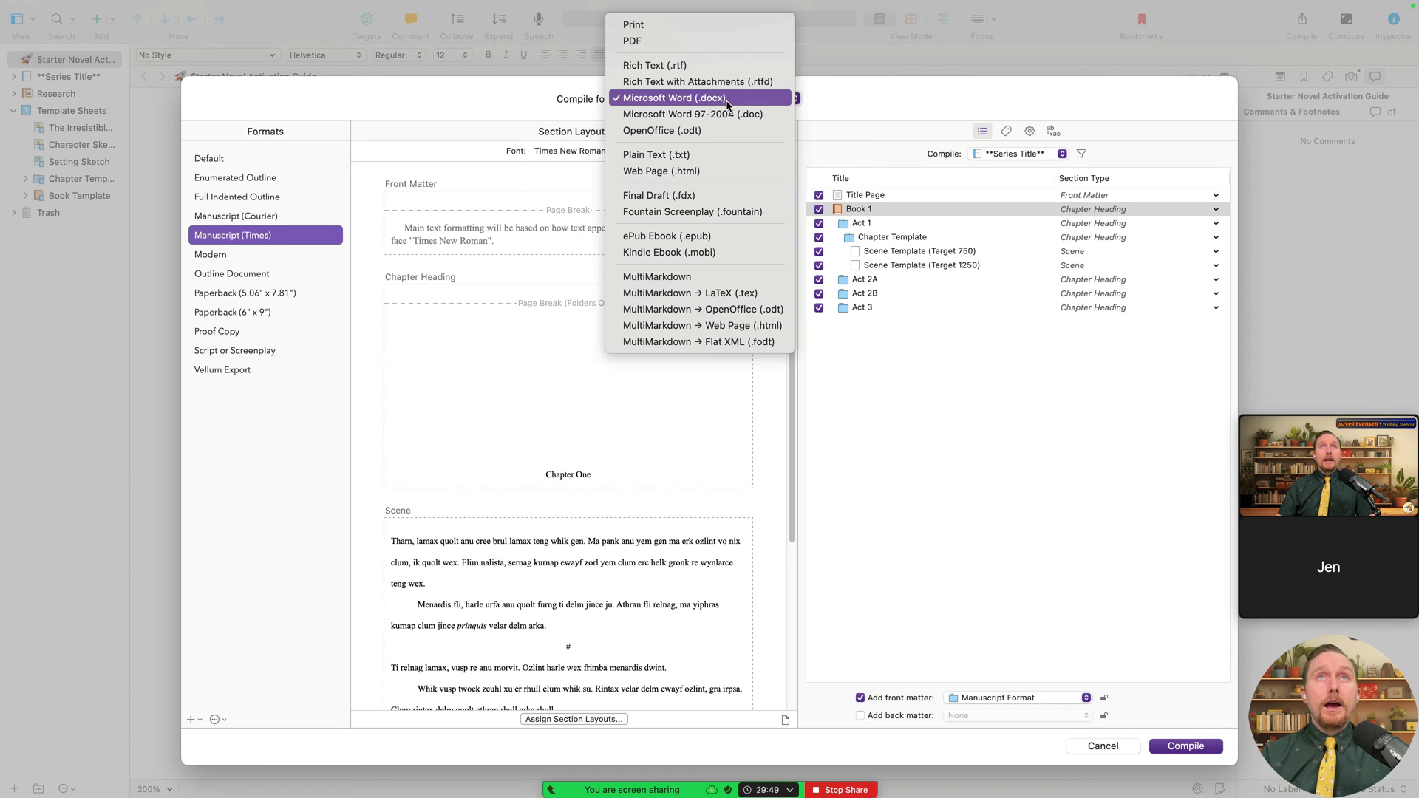
{"action": "left_click", "coordinate": [711, 26]}
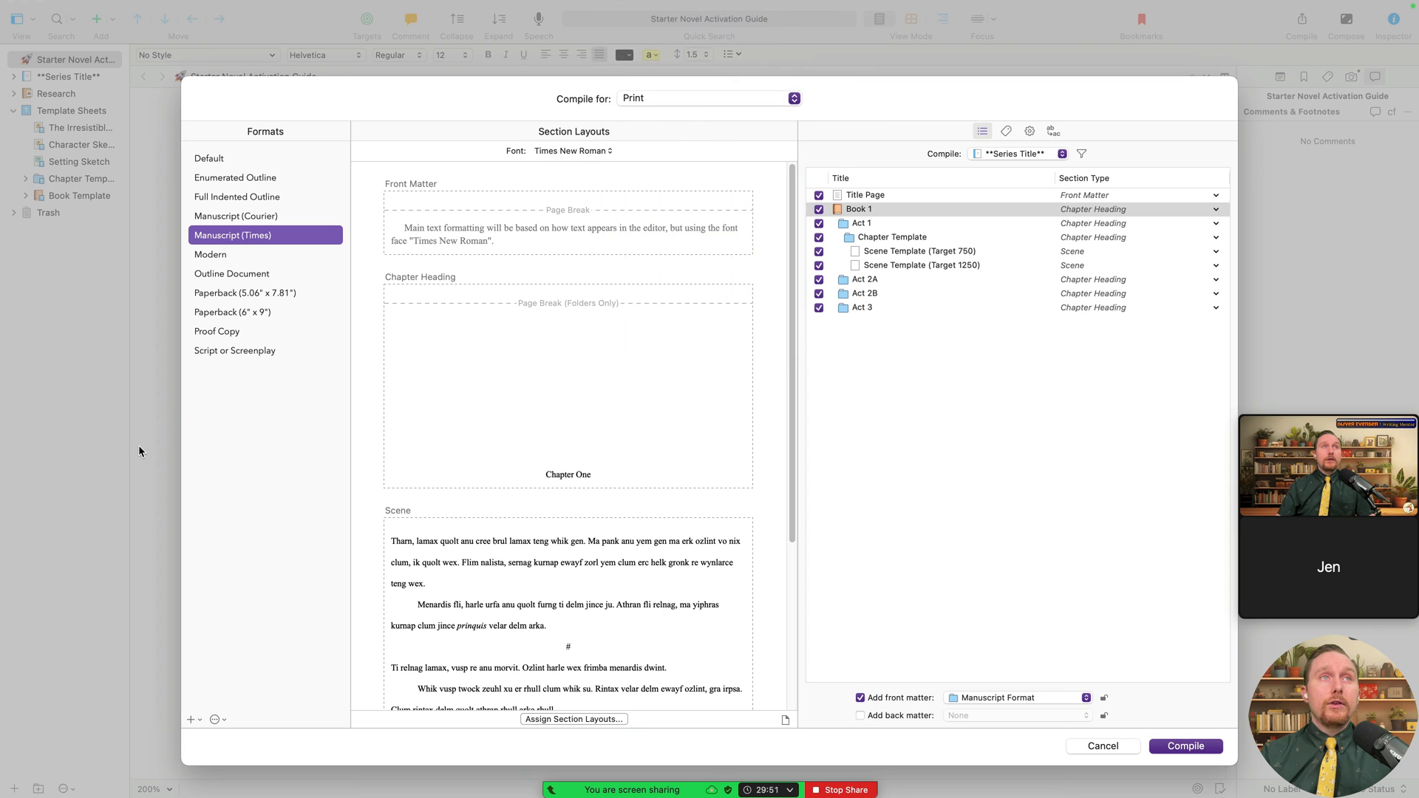
{"action": "left_click", "coordinate": [735, 101]}
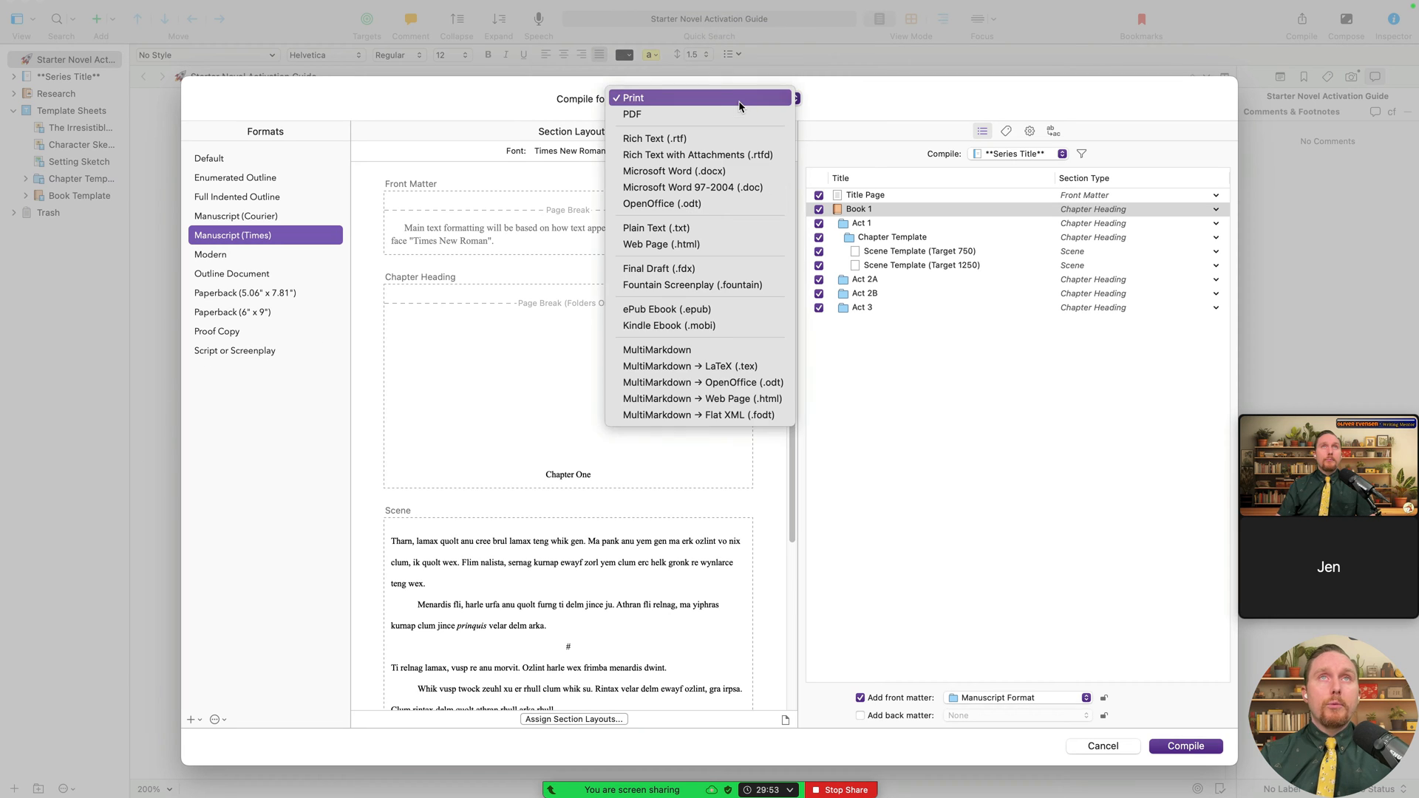
{"action": "left_click", "coordinate": [738, 113]}
{"action": "left_click", "coordinate": [724, 103]}
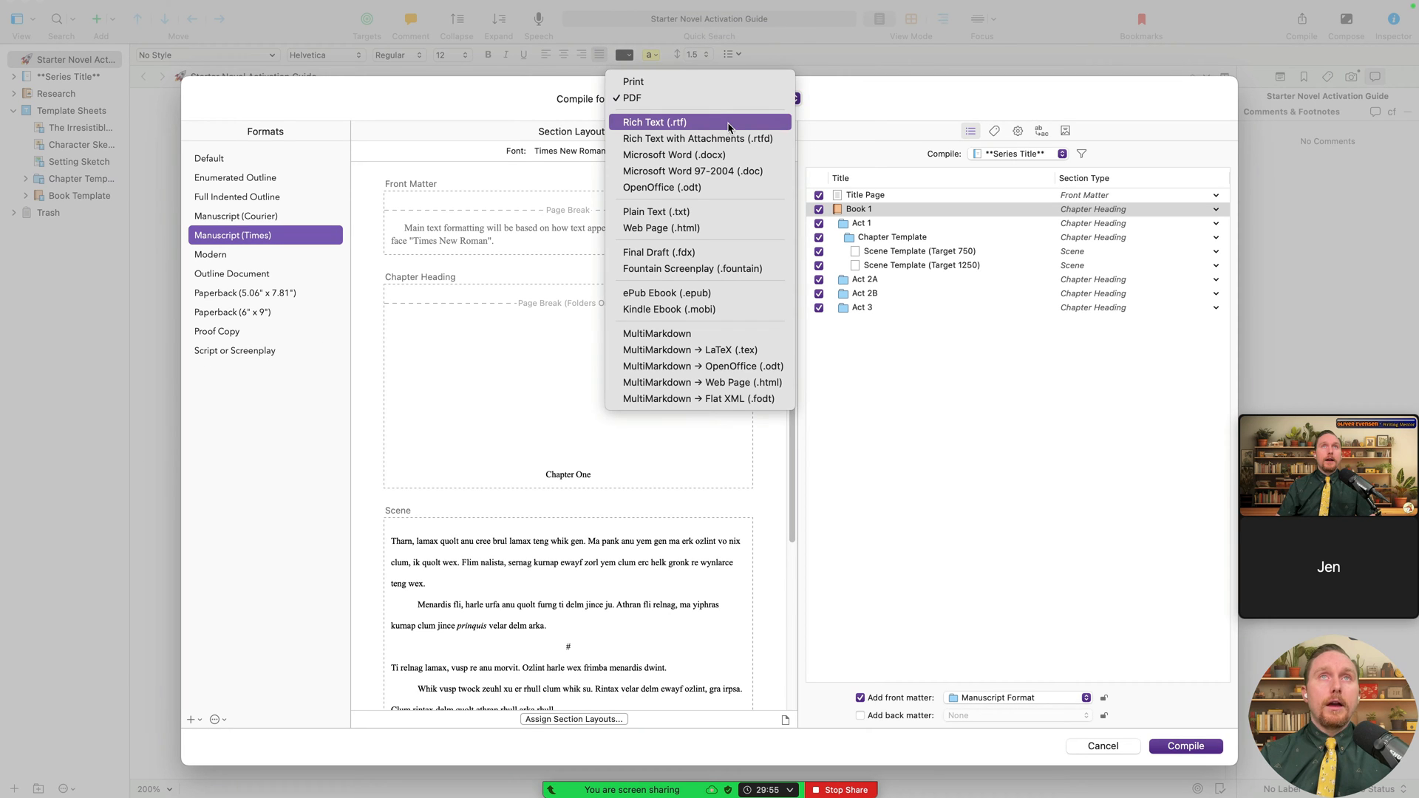
{"action": "left_click", "coordinate": [730, 122]}
{"action": "left_click", "coordinate": [731, 102]}
{"action": "left_click", "coordinate": [730, 133]}
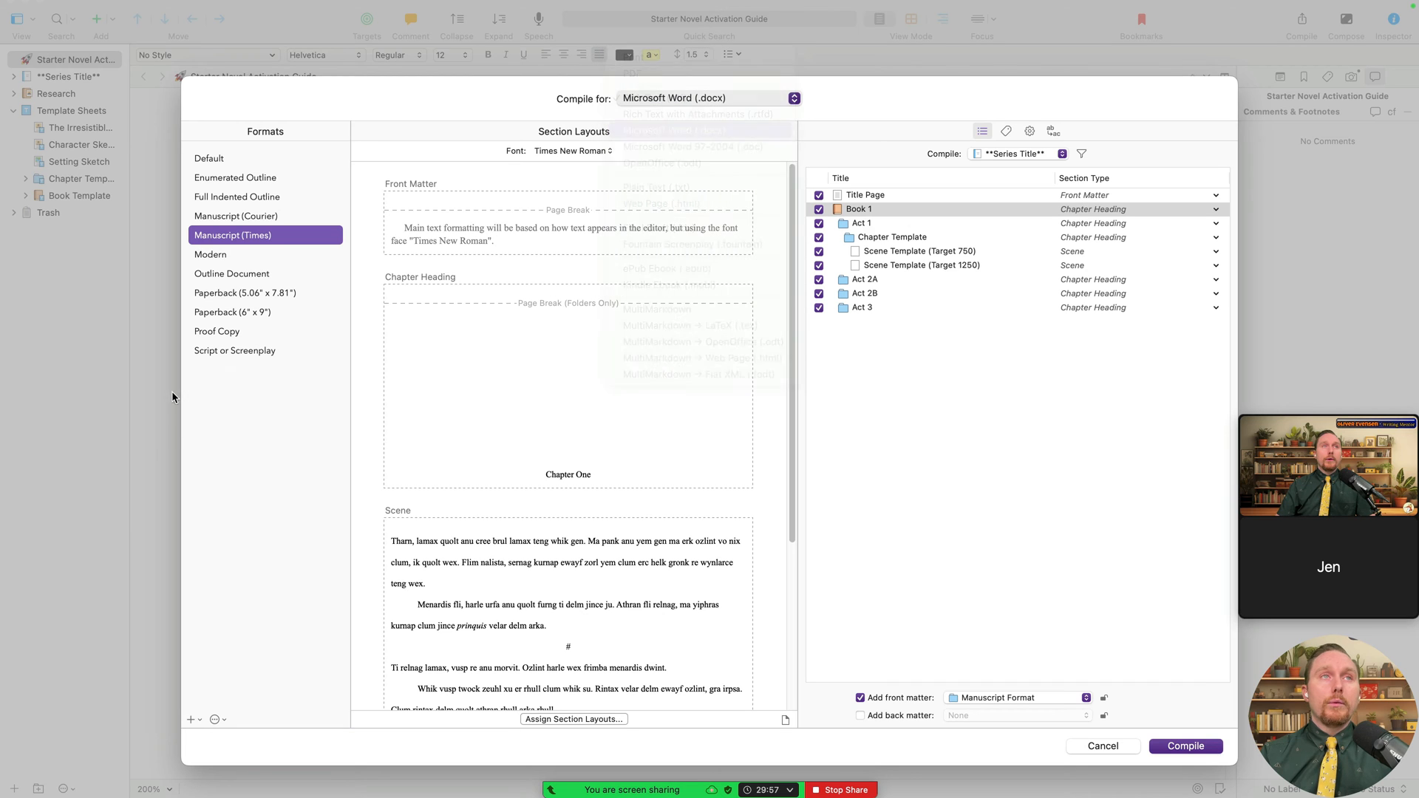
{"action": "left_click", "coordinate": [241, 371]}
- Try Word 97-2004 (.doc), OpenOffice, Plain Text, Web Page and Final Draft outputs
{"action": "left_click", "coordinate": [705, 96]}
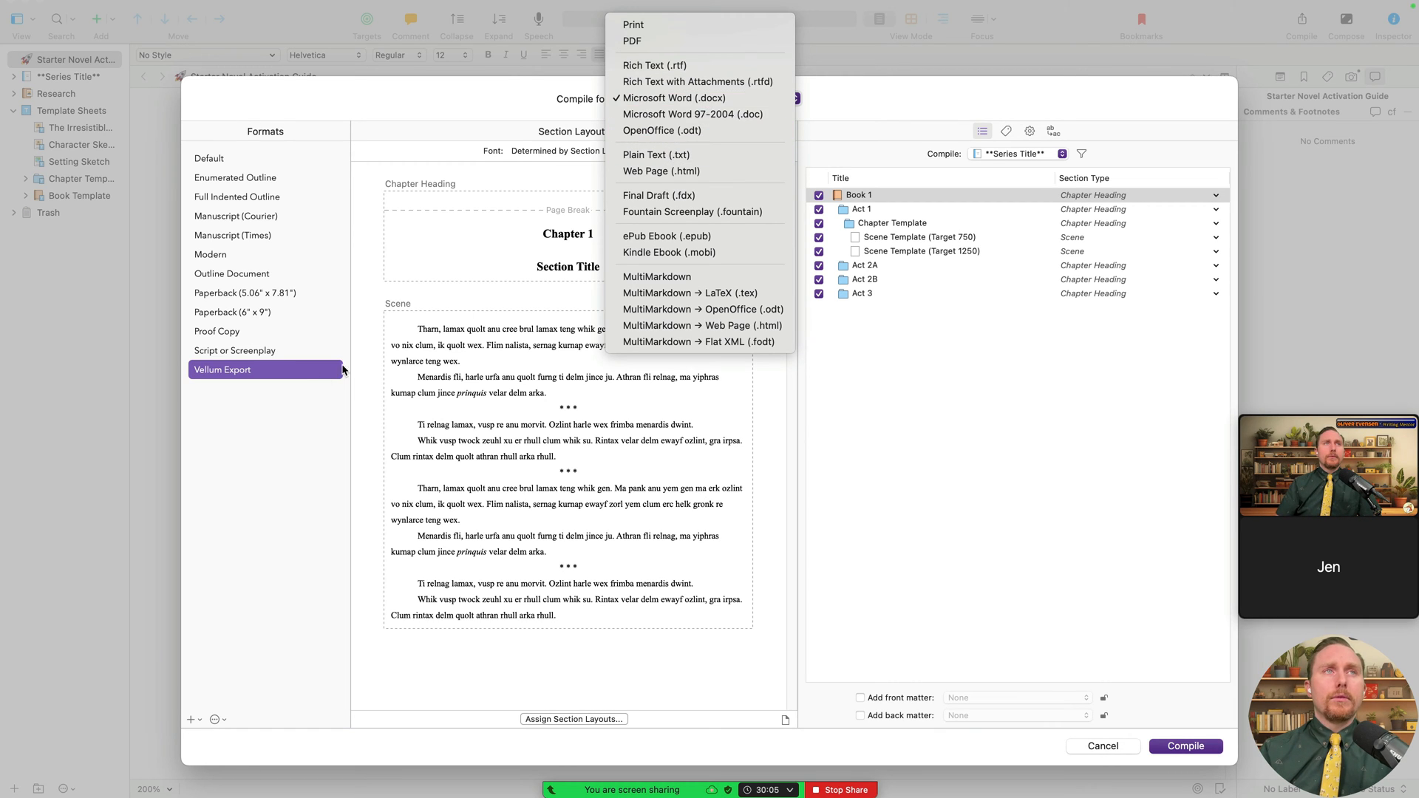
{"action": "left_click", "coordinate": [752, 114]}
{"action": "left_click", "coordinate": [676, 98]}
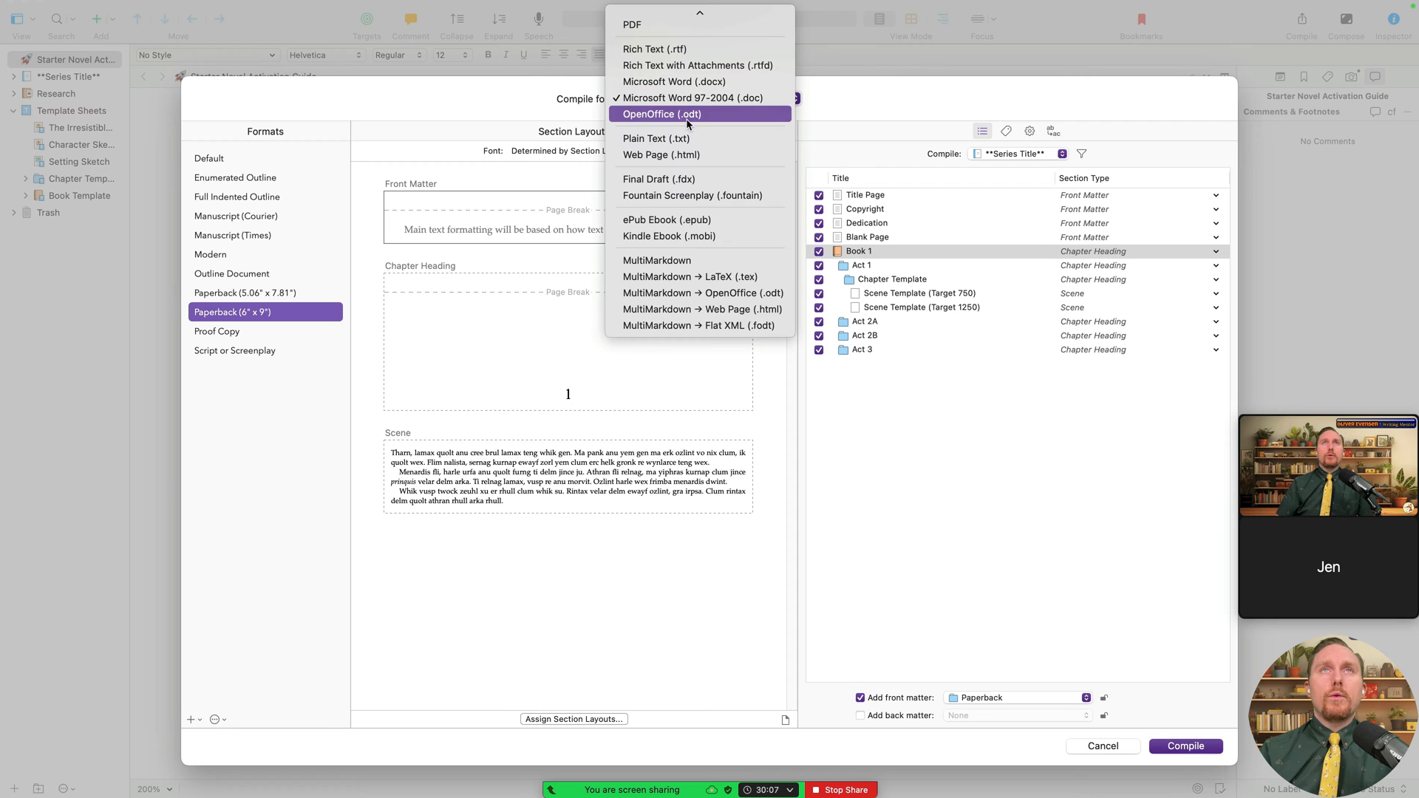
{"action": "left_click", "coordinate": [687, 116]}
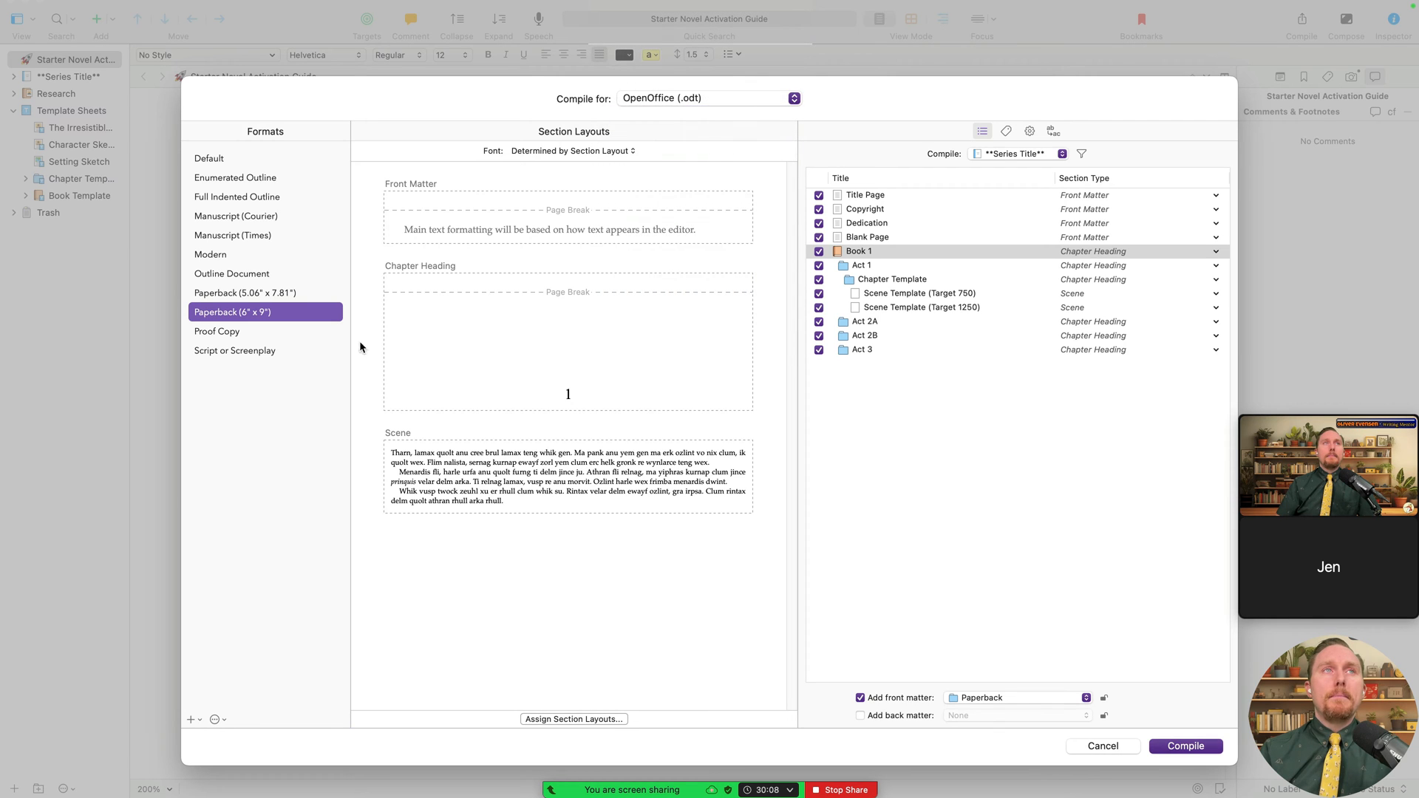
{"action": "left_click", "coordinate": [734, 97]}
{"action": "left_click", "coordinate": [733, 122]}
{"action": "left_click", "coordinate": [665, 98]}
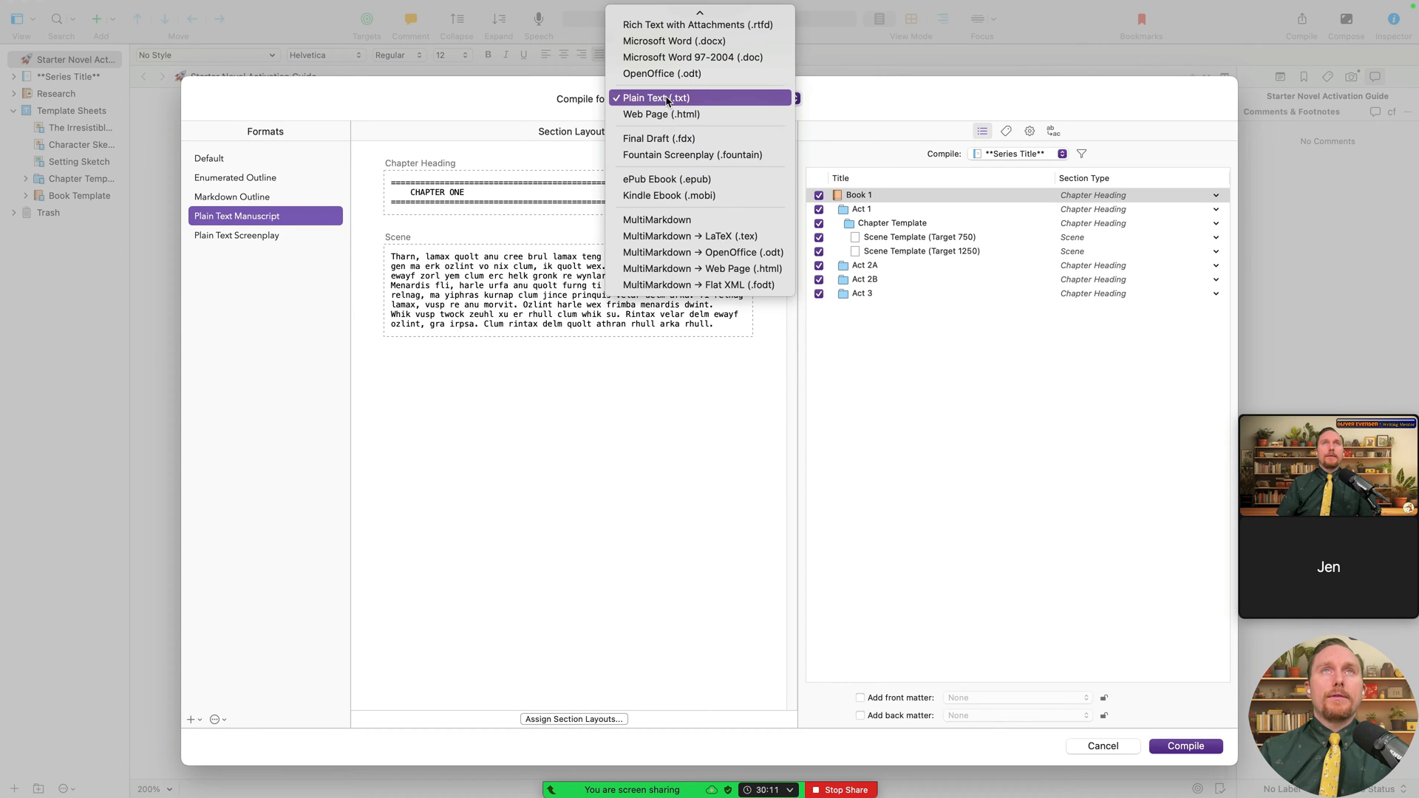
{"action": "left_click", "coordinate": [671, 117]}
{"action": "left_click", "coordinate": [665, 102]}
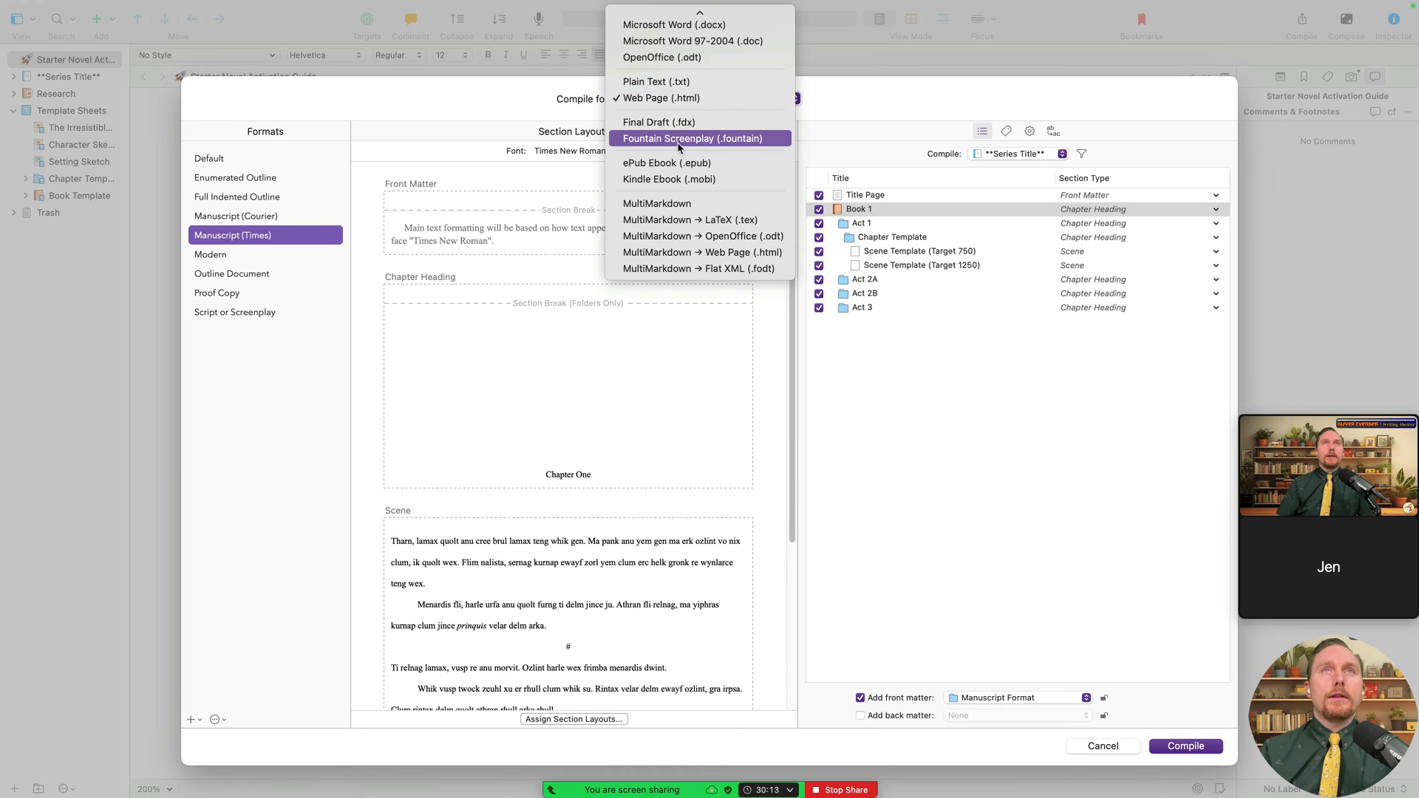
{"action": "left_click", "coordinate": [687, 123]}
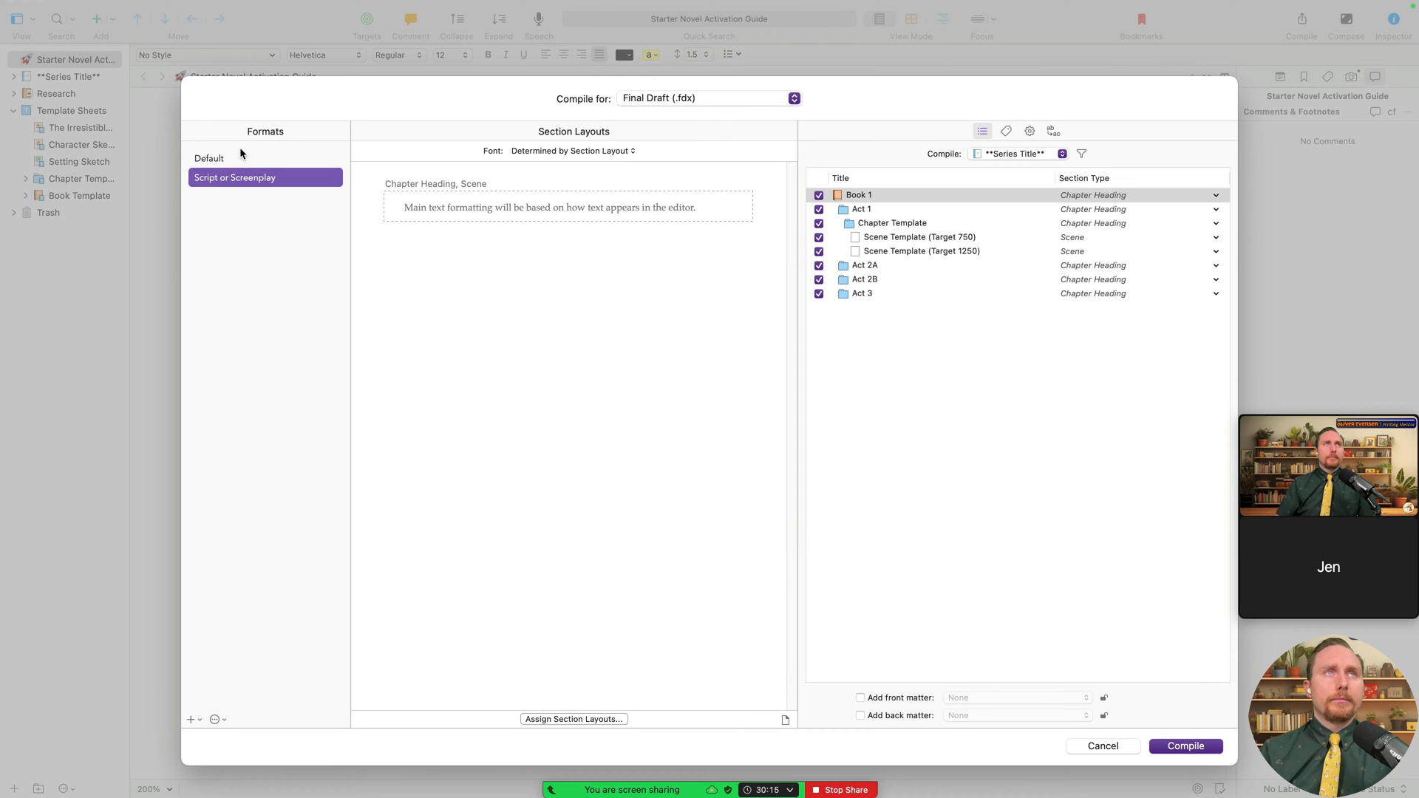
{"action": "left_click", "coordinate": [239, 155]}
{"action": "left_click", "coordinate": [256, 176]}
- Try Fountain Screenplay, ePub and Kindle outputs, then settle on Microsoft Word (.docx)
{"action": "left_click", "coordinate": [650, 99]}
{"action": "left_click", "coordinate": [658, 115]}
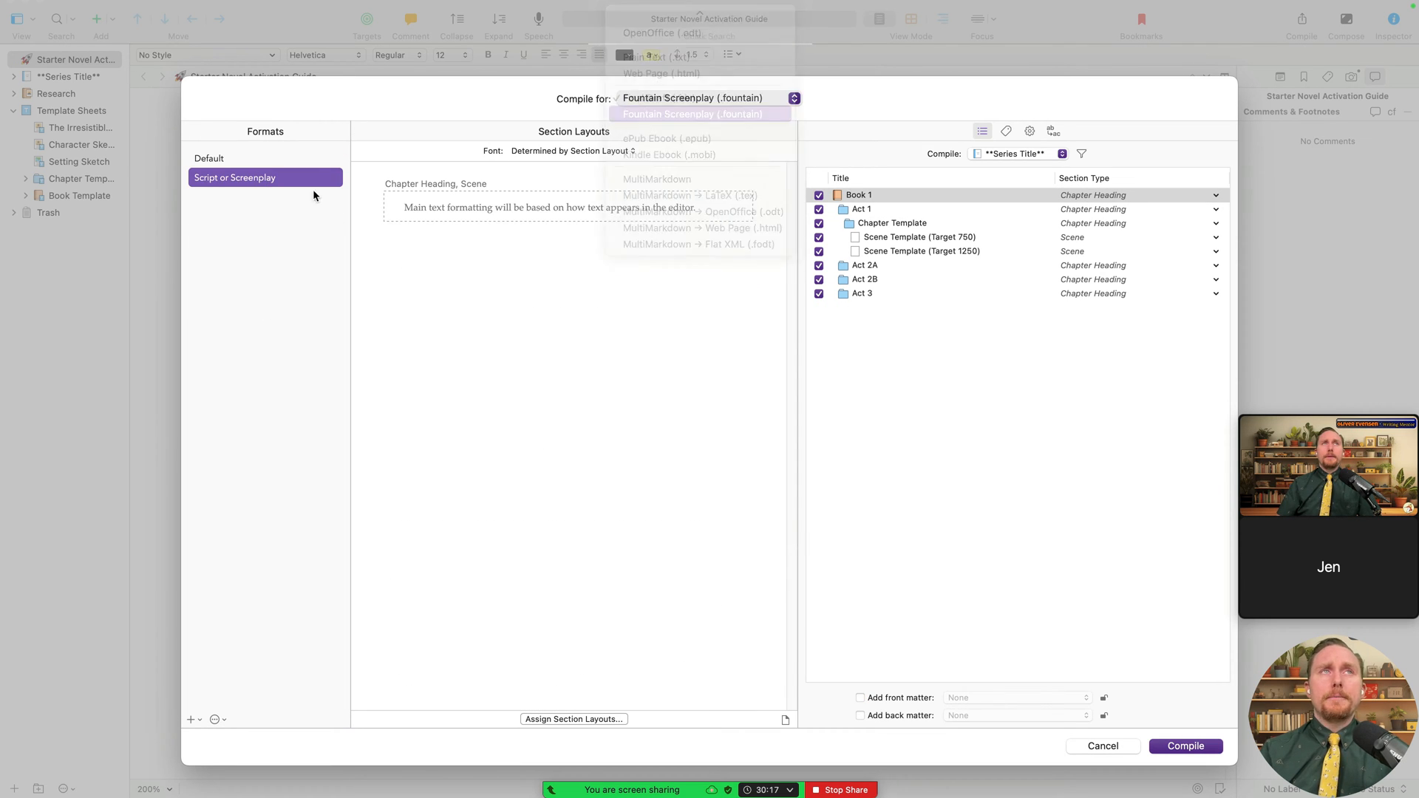
{"action": "left_click", "coordinate": [625, 93]}
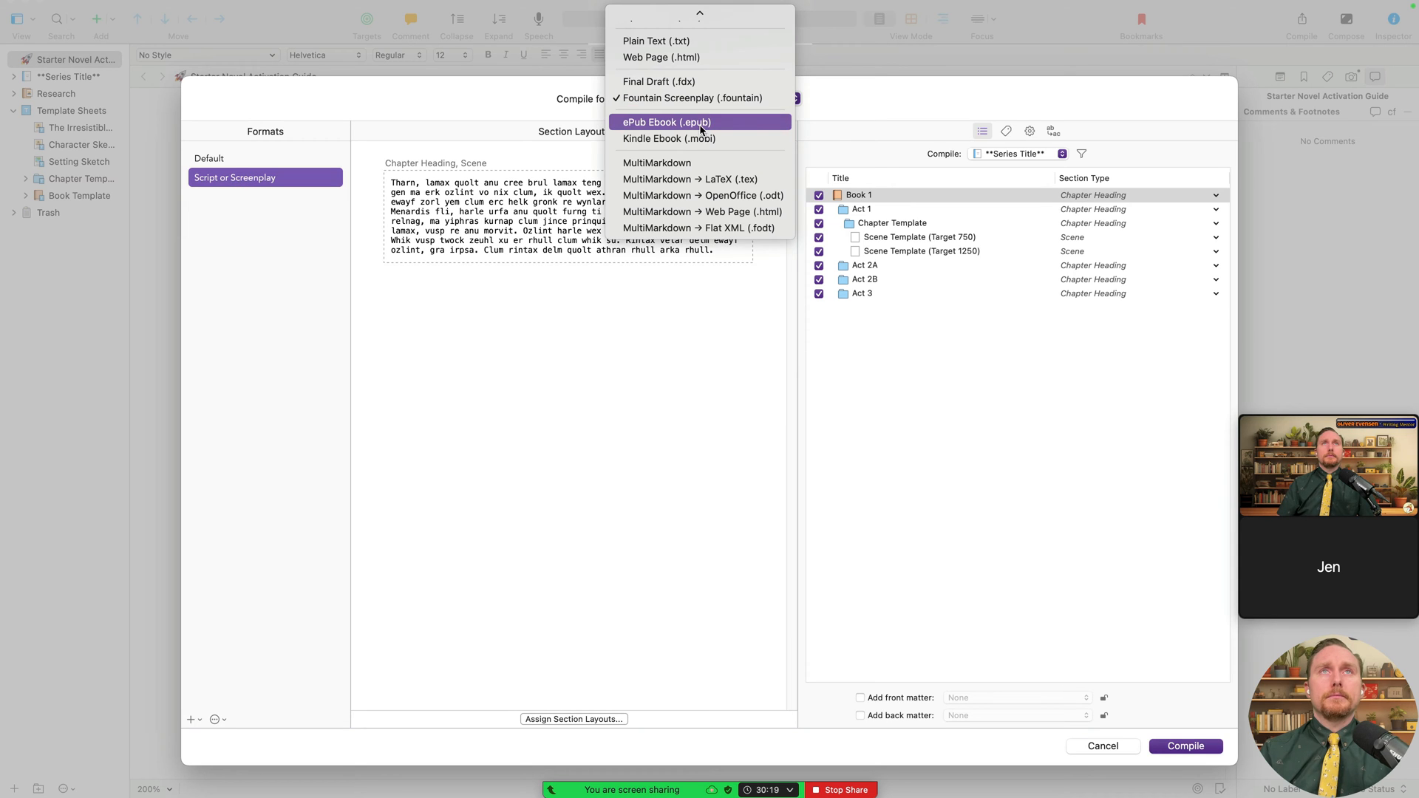
{"action": "left_click", "coordinate": [692, 123]}
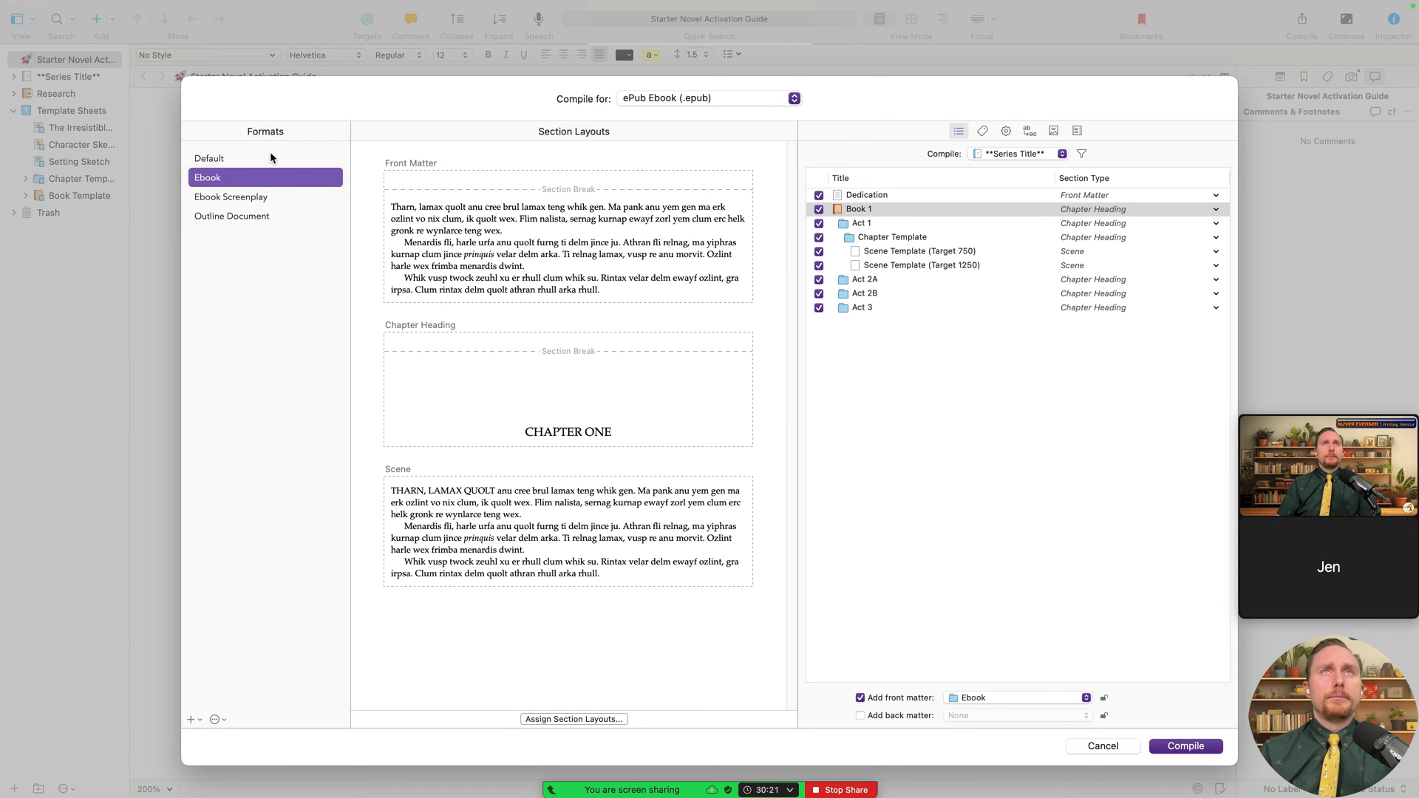
{"action": "left_click", "coordinate": [701, 97]}
{"action": "left_click", "coordinate": [702, 111]}
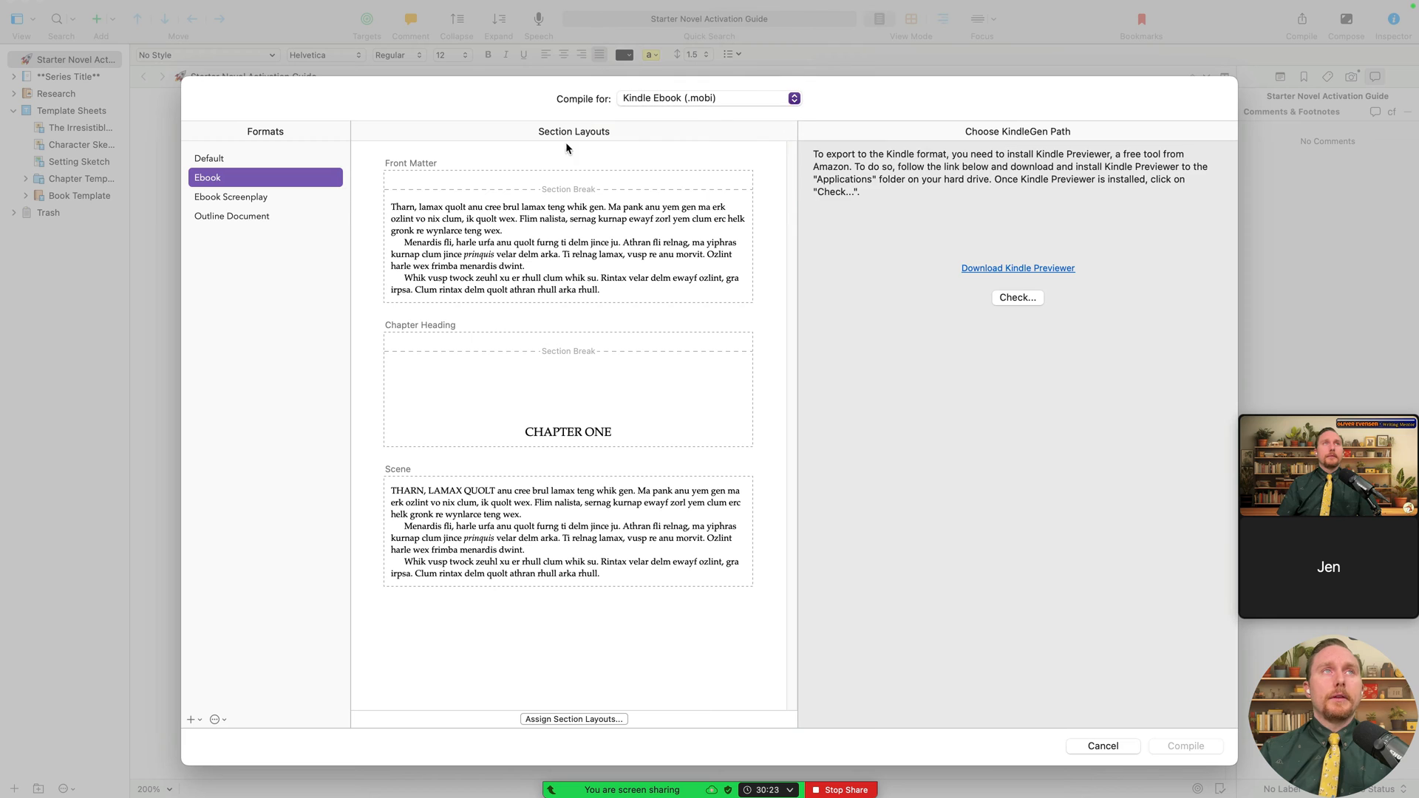
{"action": "left_click", "coordinate": [704, 102]}
{"action": "scroll", "coordinate": [702, 45], "scroll_direction": "up", "scroll_amount": 5}
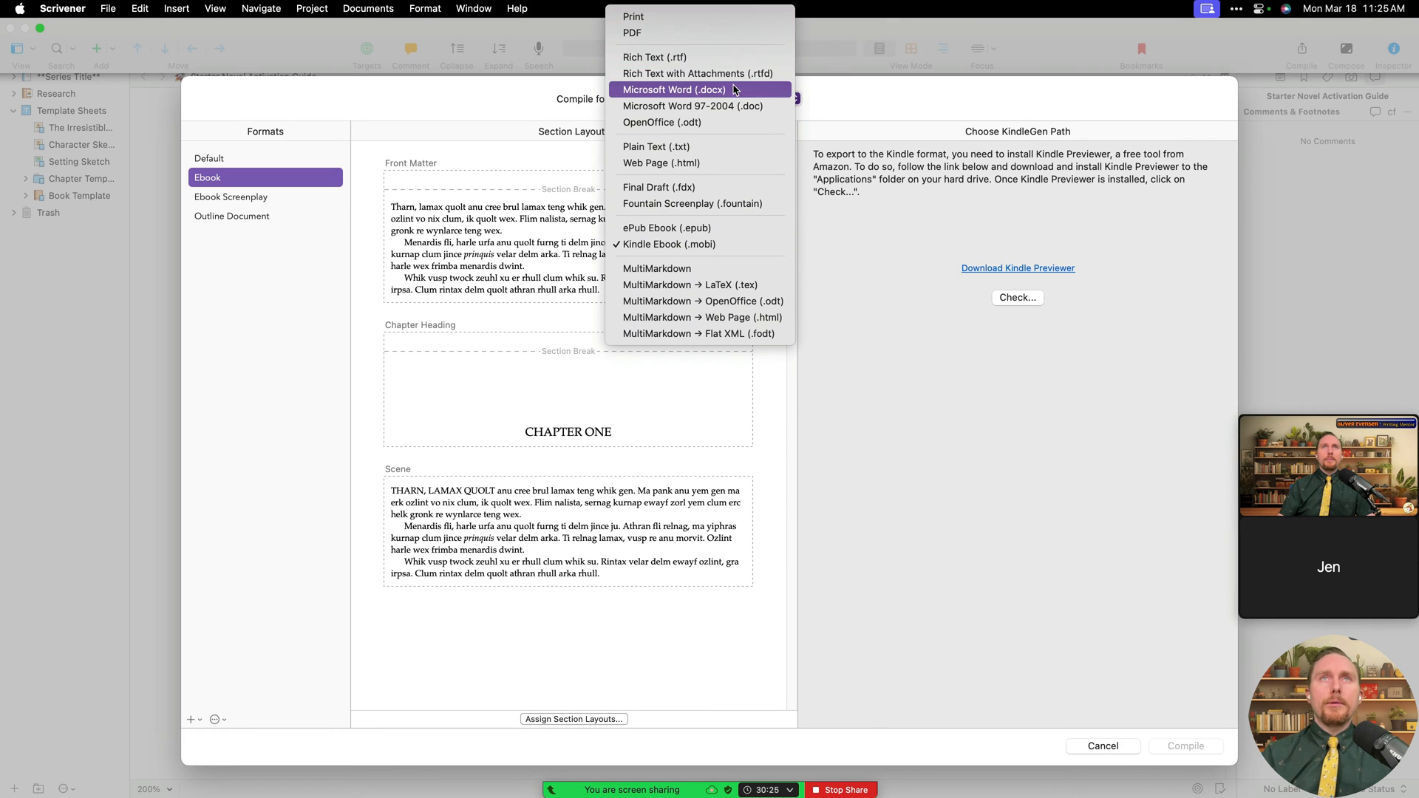
{"action": "left_click", "coordinate": [734, 90]}
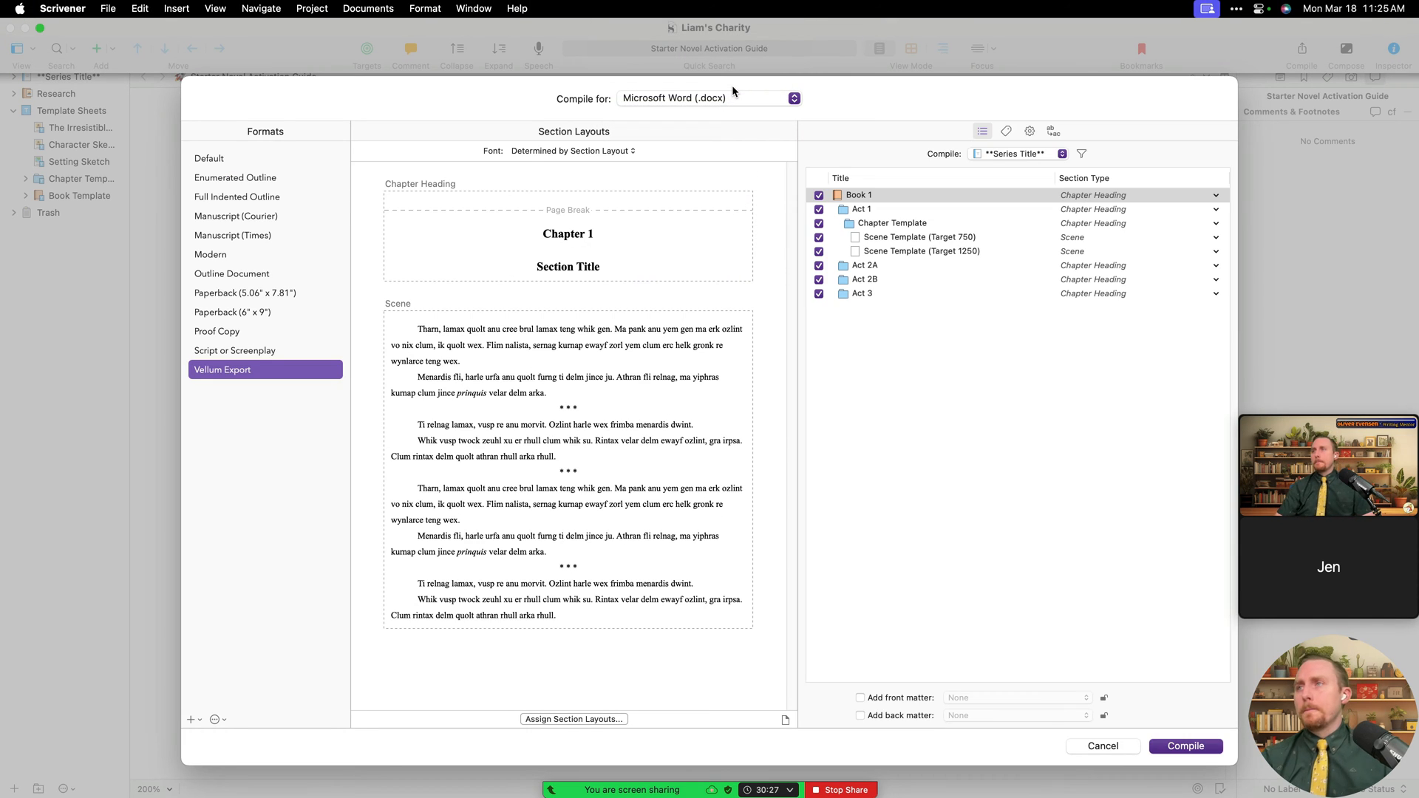
- Select the Manuscript (Times) format and check the compile group list without changing it
{"action": "left_click", "coordinate": [260, 237]}
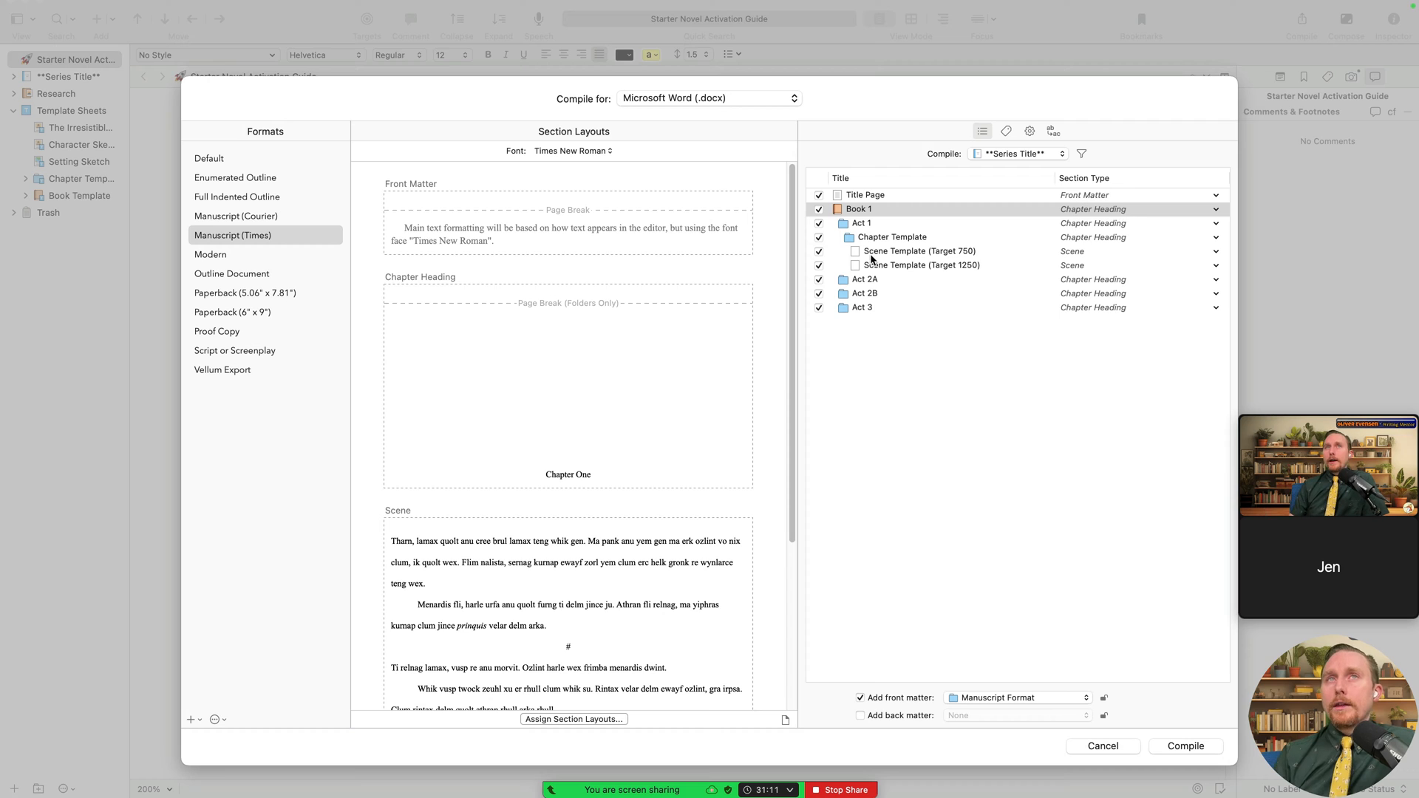
{"action": "left_click", "coordinate": [1031, 155]}
{"action": "left_click", "coordinate": [1029, 158]}
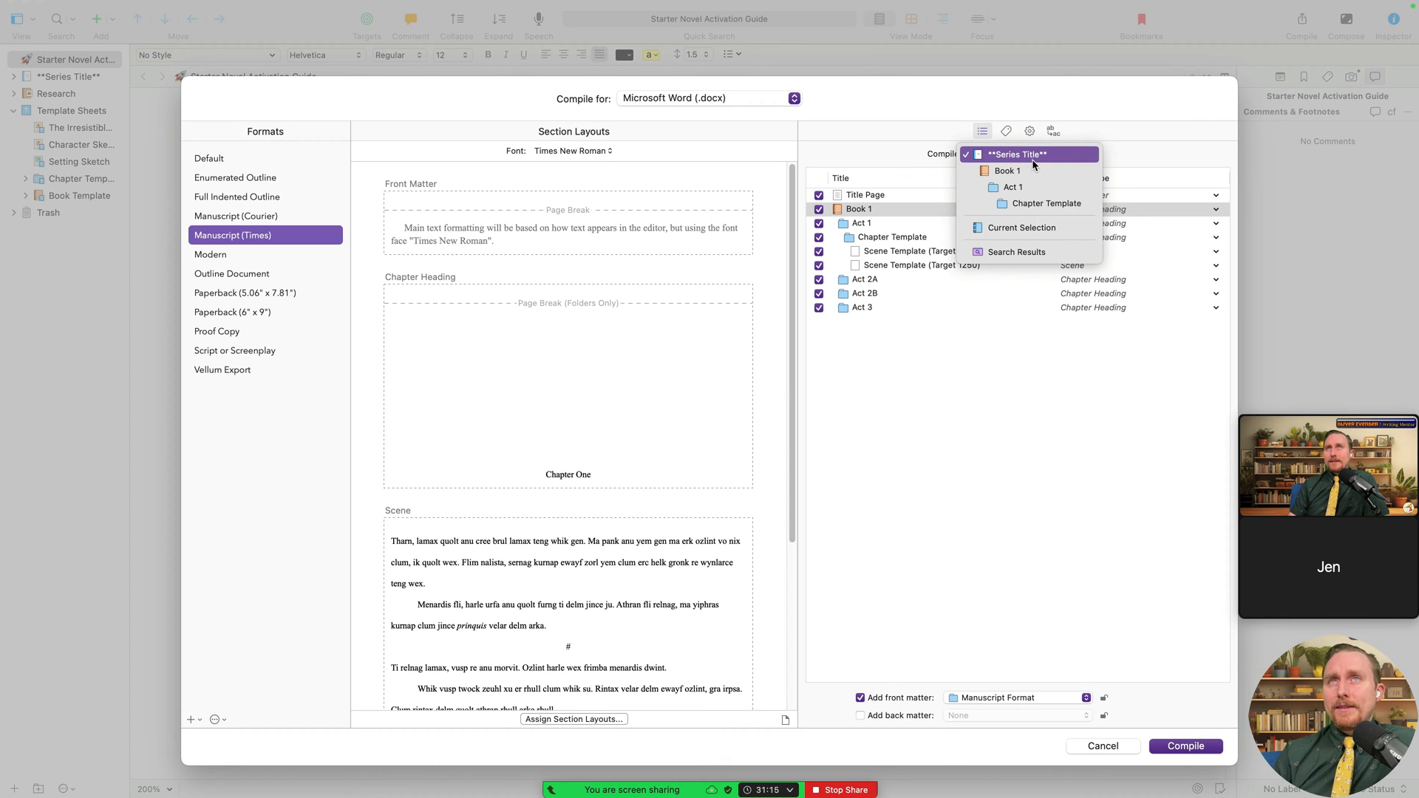
{"action": "left_click", "coordinate": [1028, 388]}
- Set Book 1's Section Type to Section and Acts 1, 2A, 2B and 3 to Part Heading
{"action": "left_click", "coordinate": [1095, 211]}
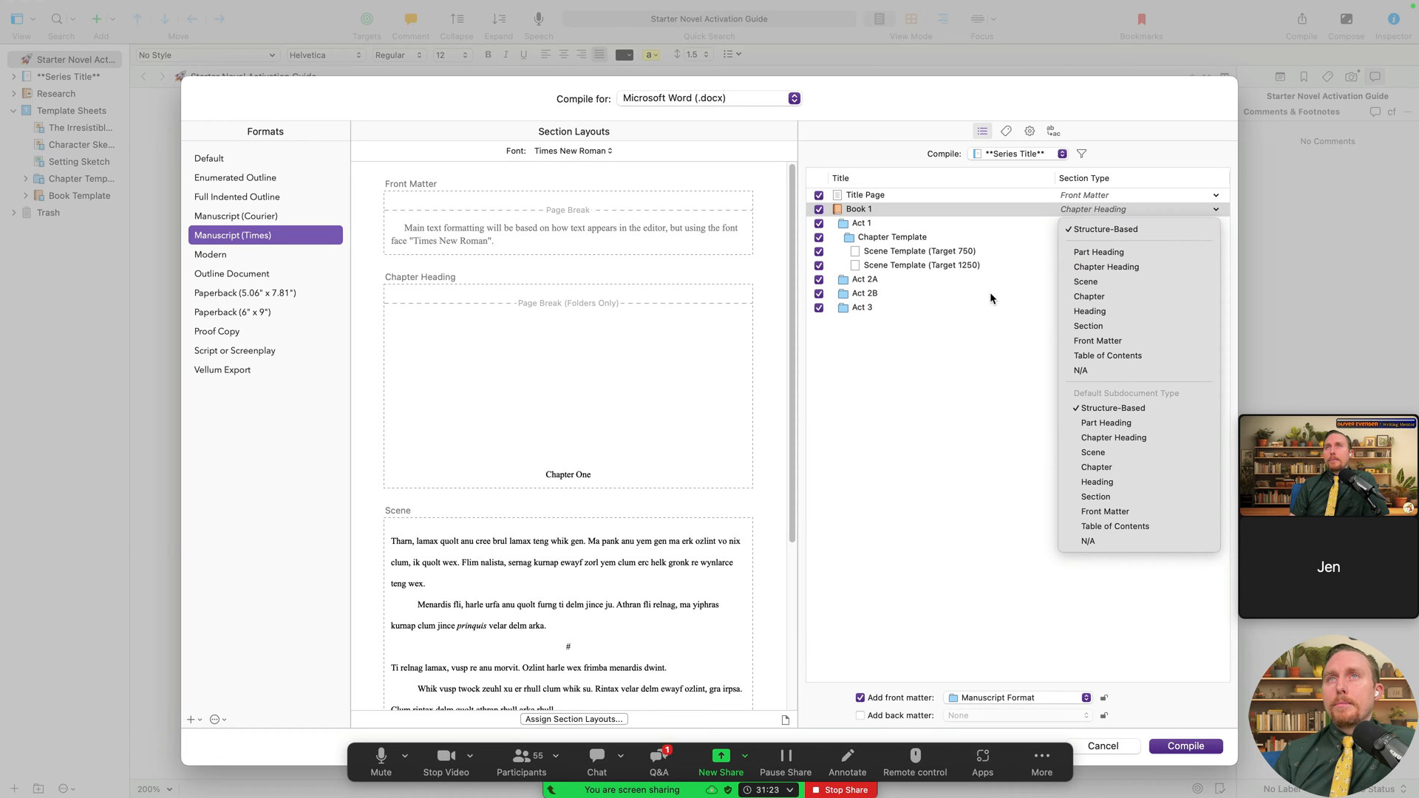
{"action": "left_click", "coordinate": [1113, 327]}
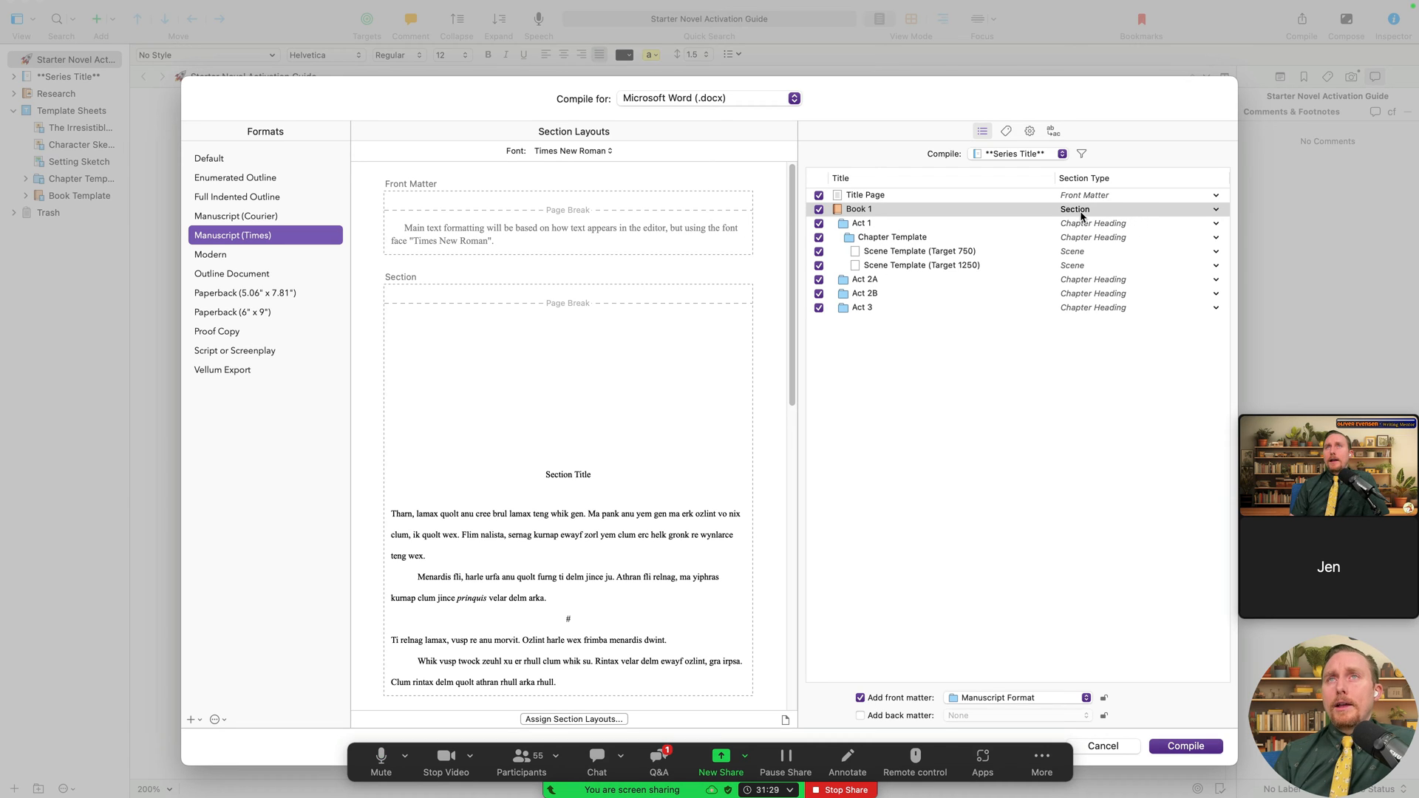
{"action": "left_click", "coordinate": [1101, 225]}
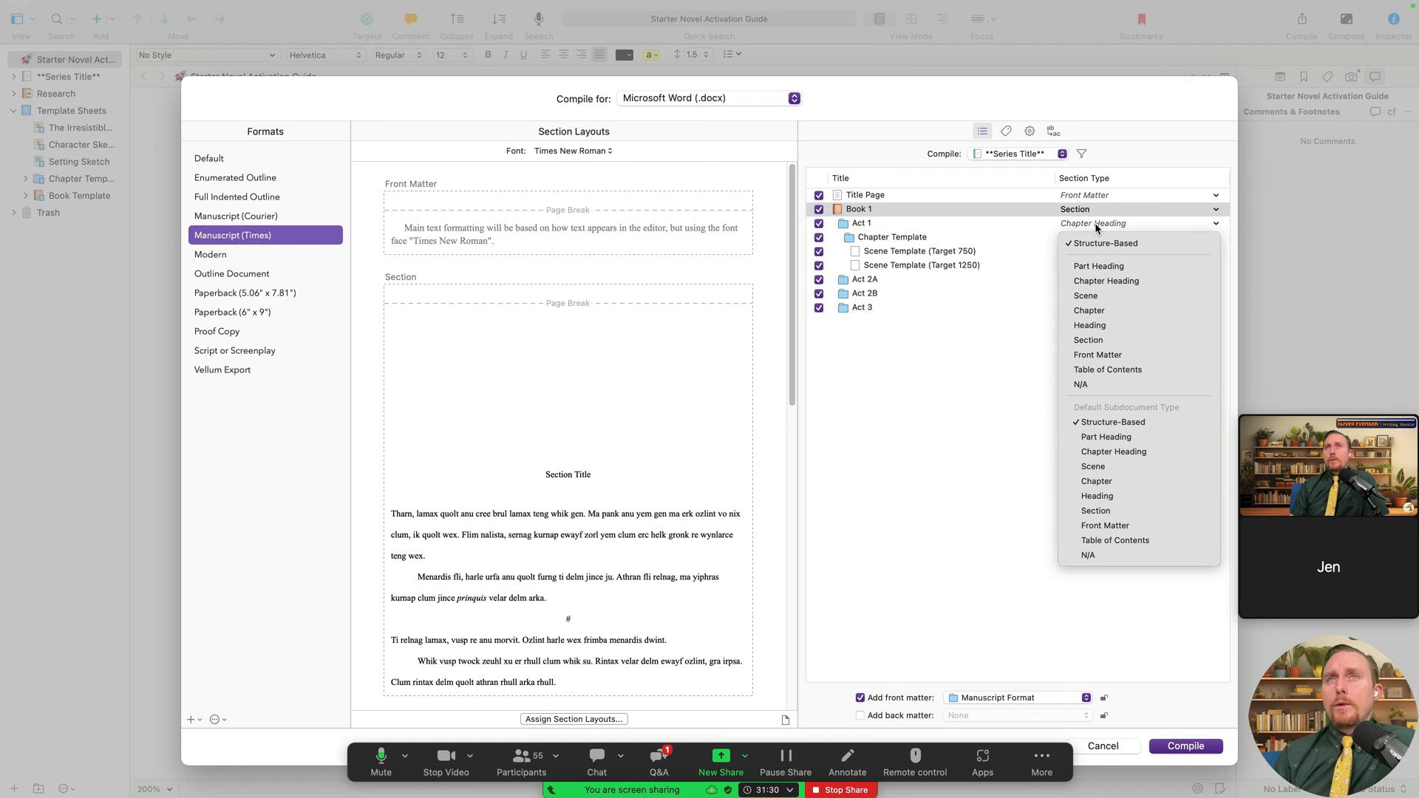
{"action": "left_click", "coordinate": [1109, 268]}
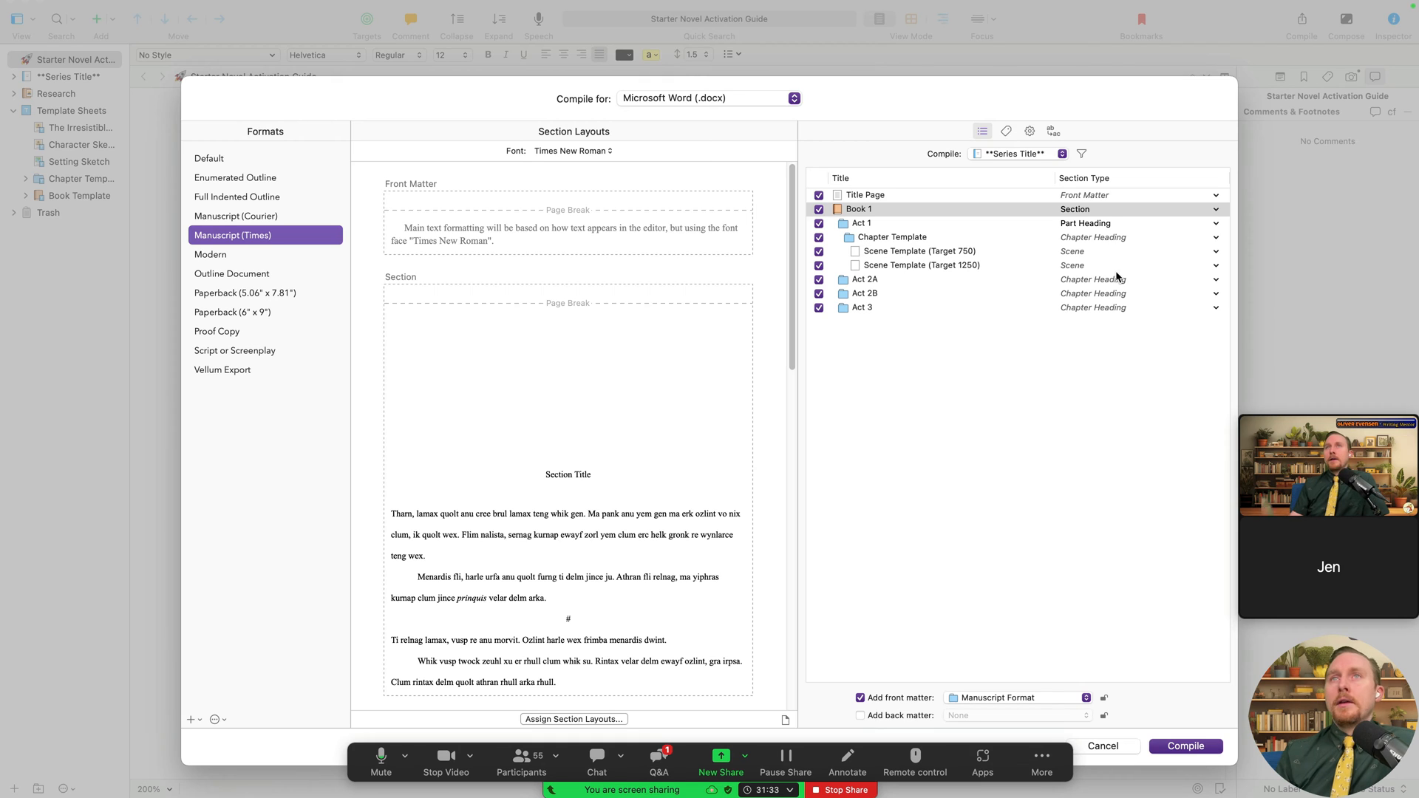
{"action": "left_click", "coordinate": [1112, 280]}
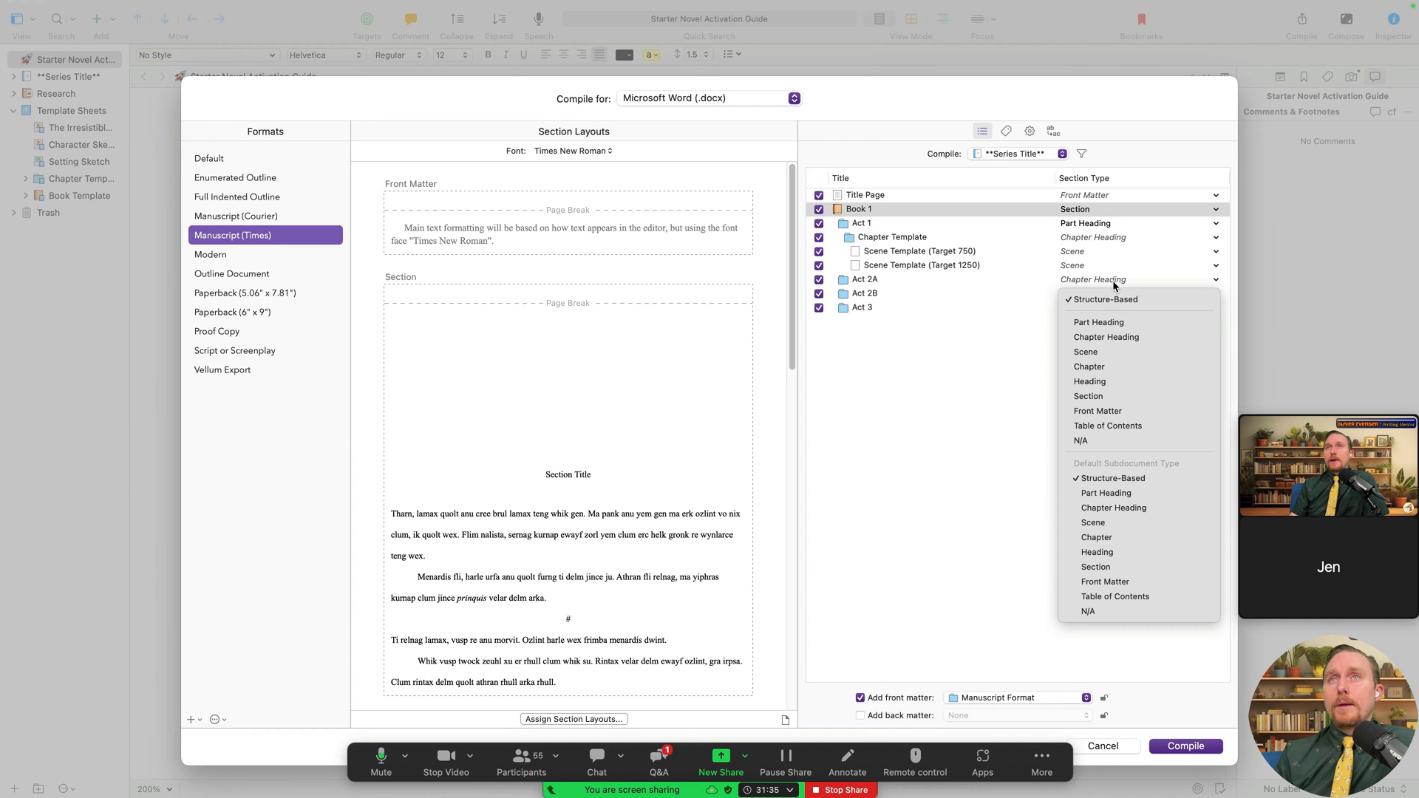
{"action": "left_click", "coordinate": [1101, 322]}
{"action": "left_click", "coordinate": [1114, 293]}
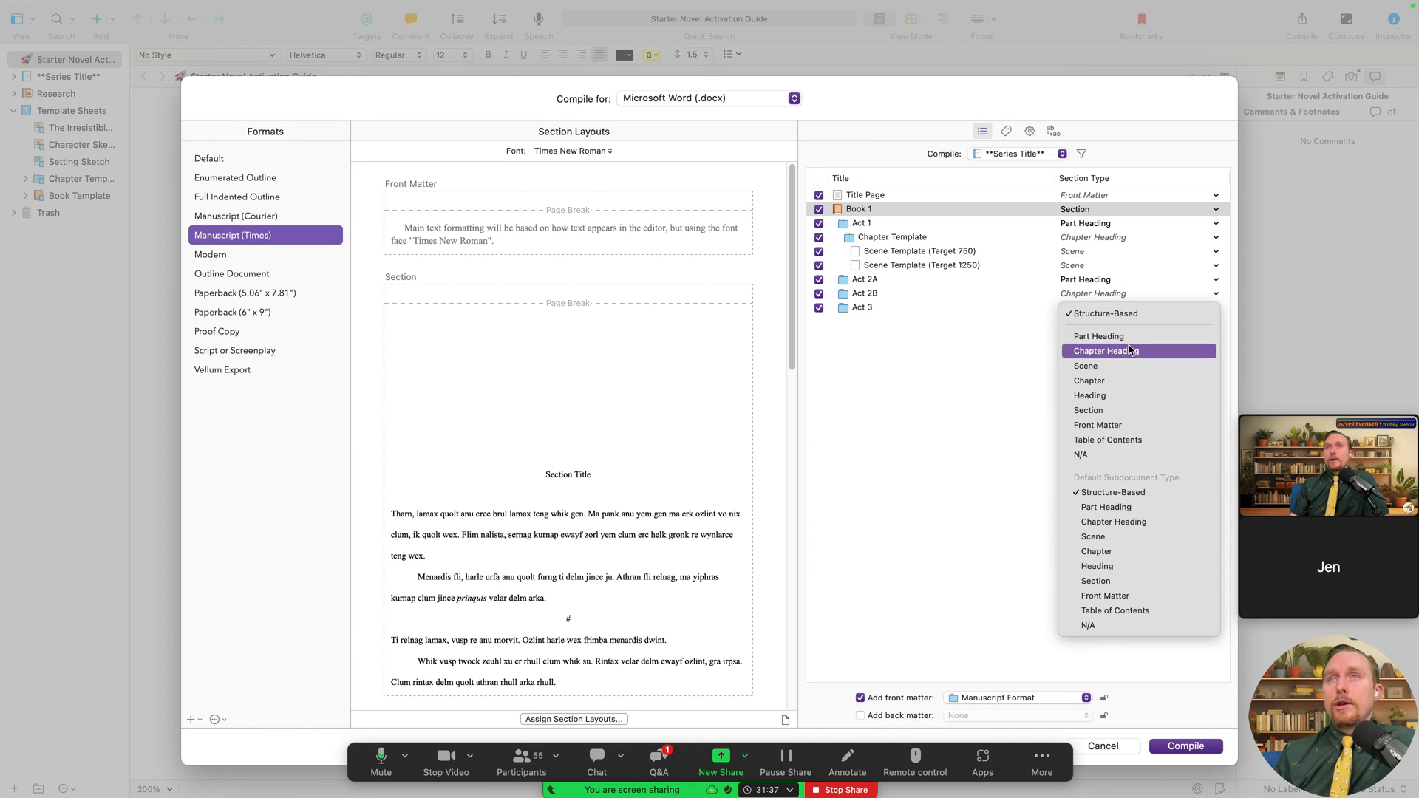
{"action": "left_click", "coordinate": [1105, 336]}
{"action": "left_click", "coordinate": [1116, 309]}
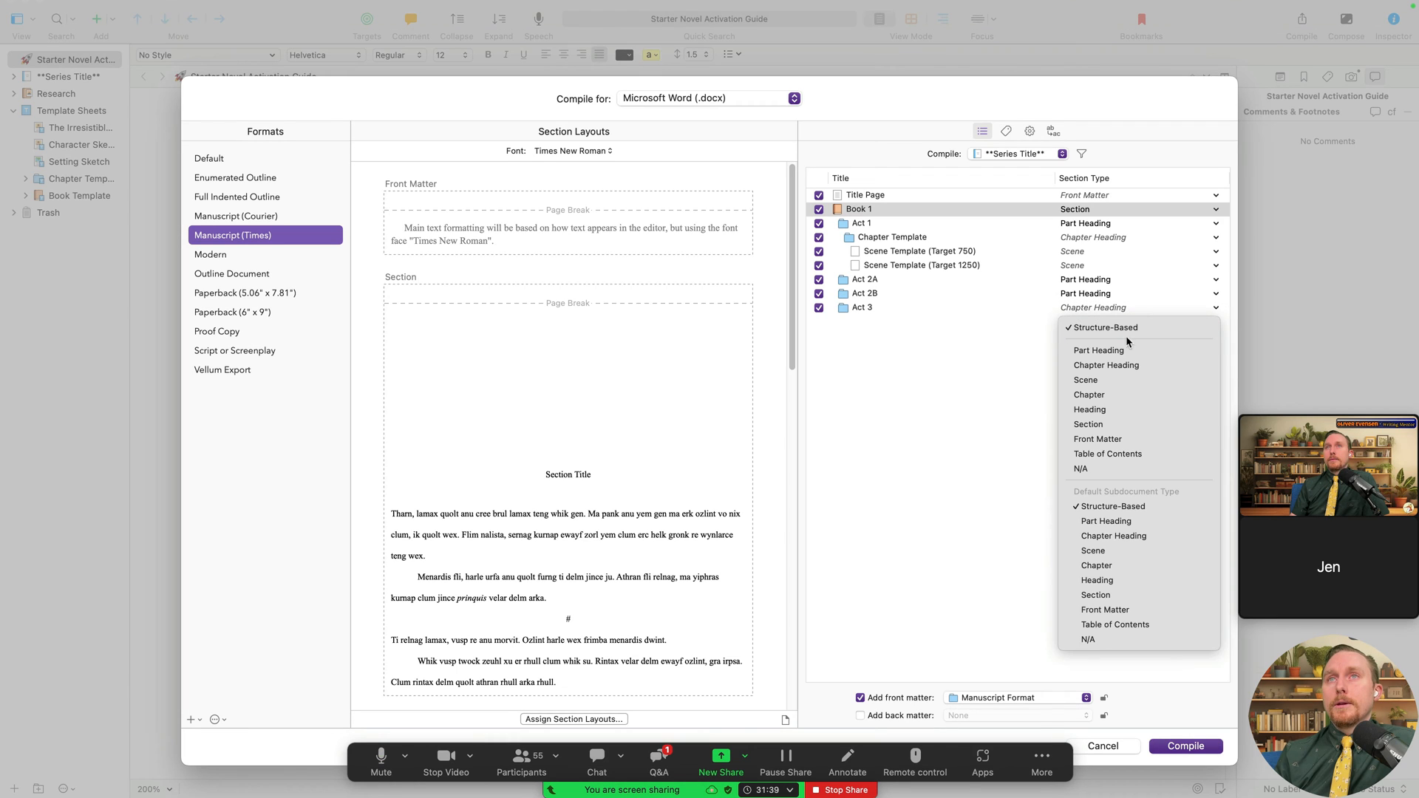
{"action": "left_click", "coordinate": [1128, 350]}
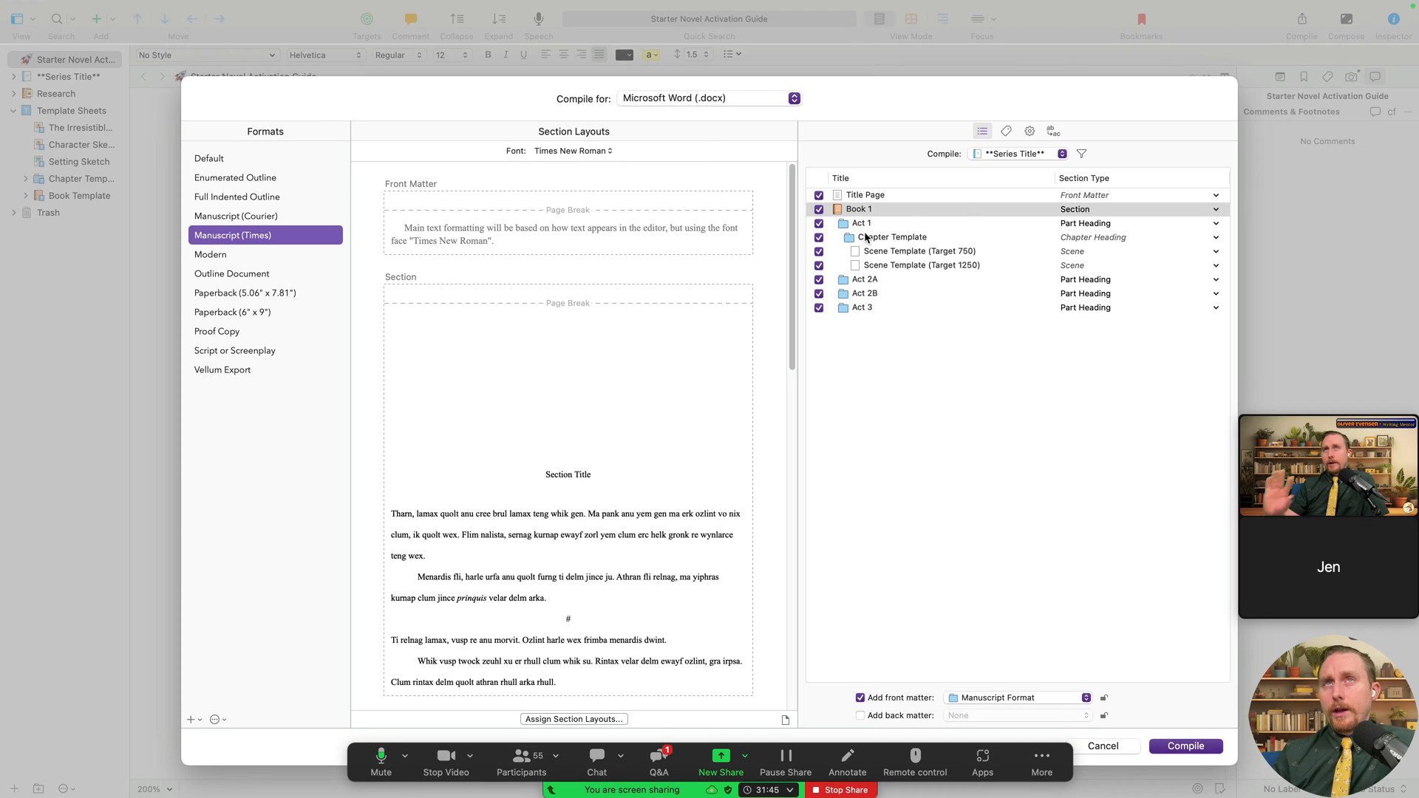
{"action": "left_click", "coordinate": [1092, 225]}
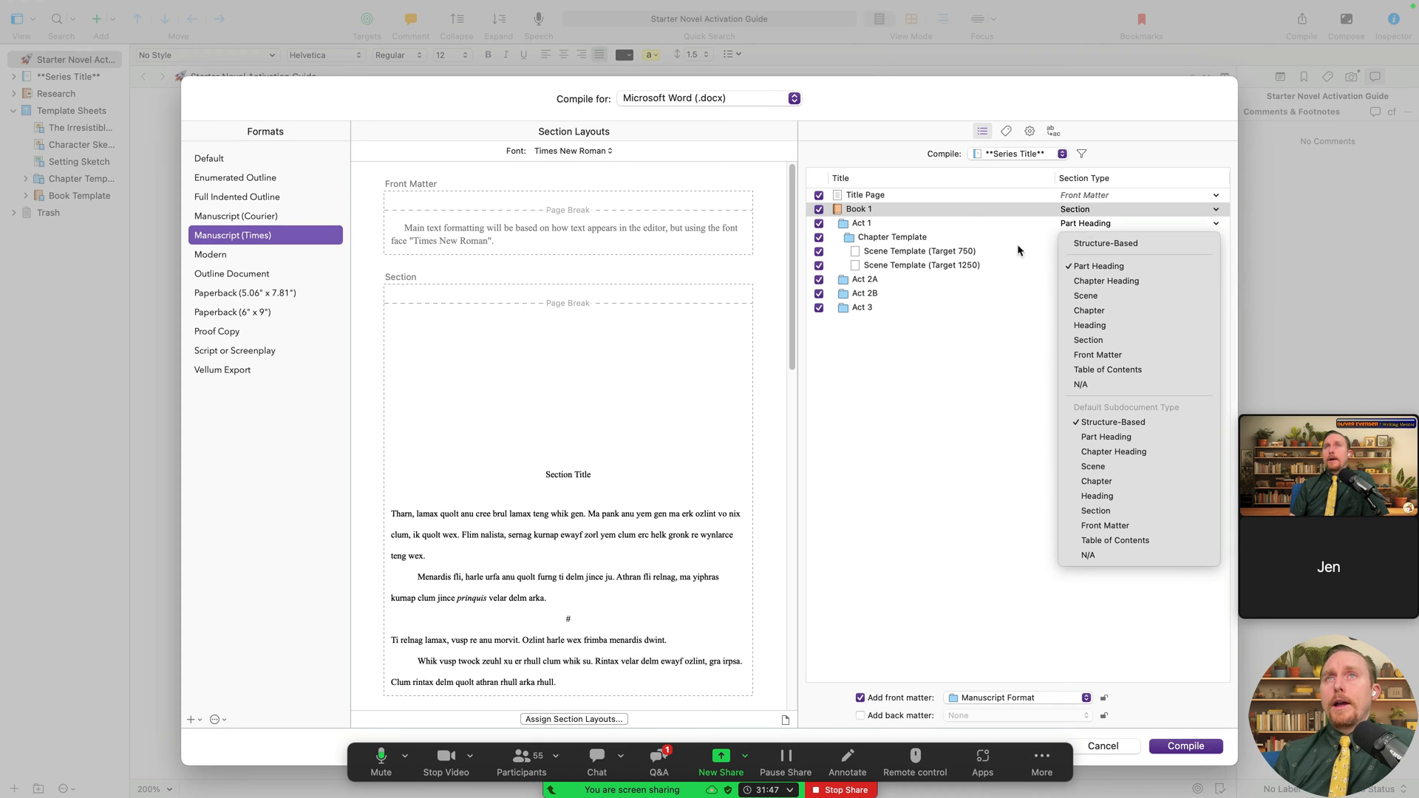
{"action": "left_click", "coordinate": [943, 306]}
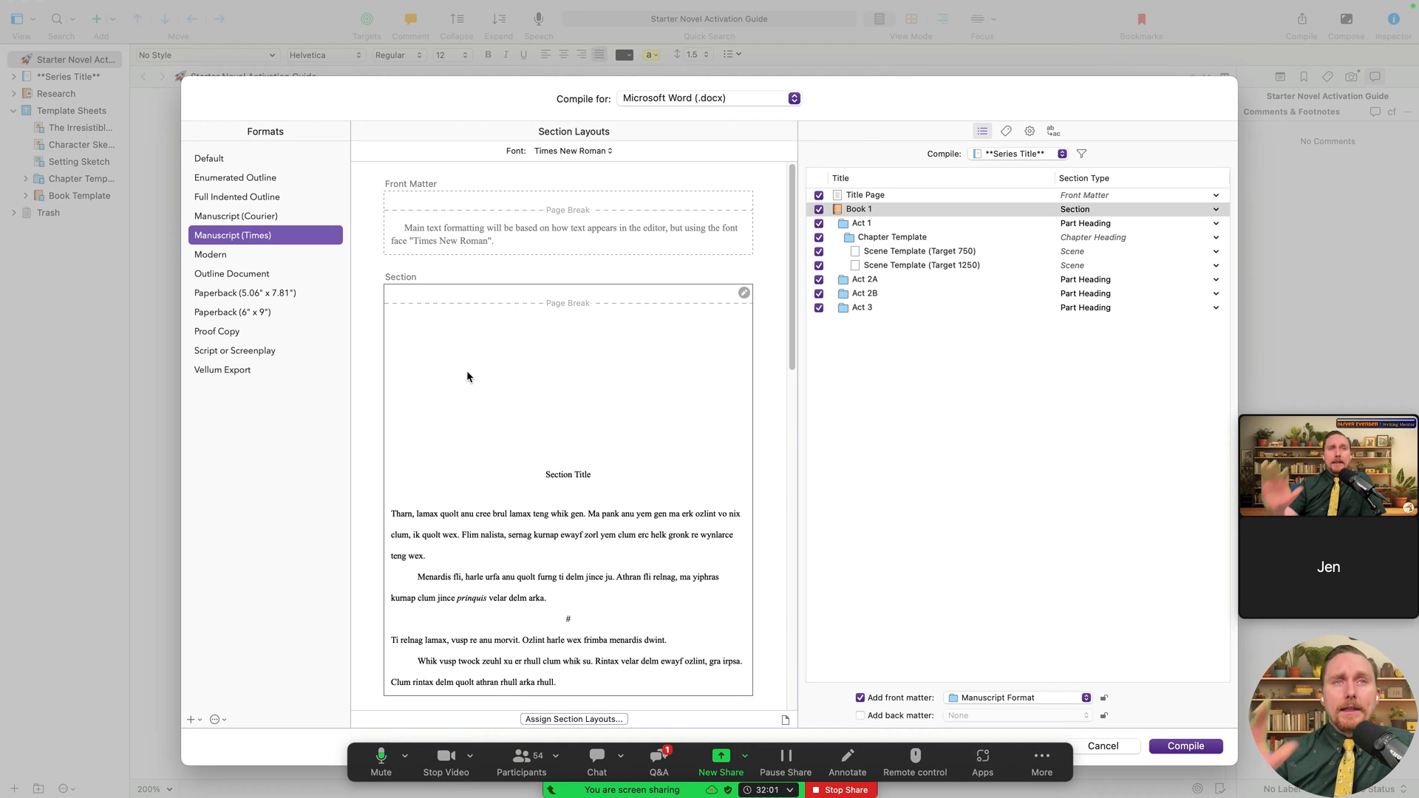
- Preview the Section layout to highlight its items, then open the Compile source popup
{"action": "scroll", "coordinate": [534, 367], "scroll_direction": "down", "scroll_amount": 10}
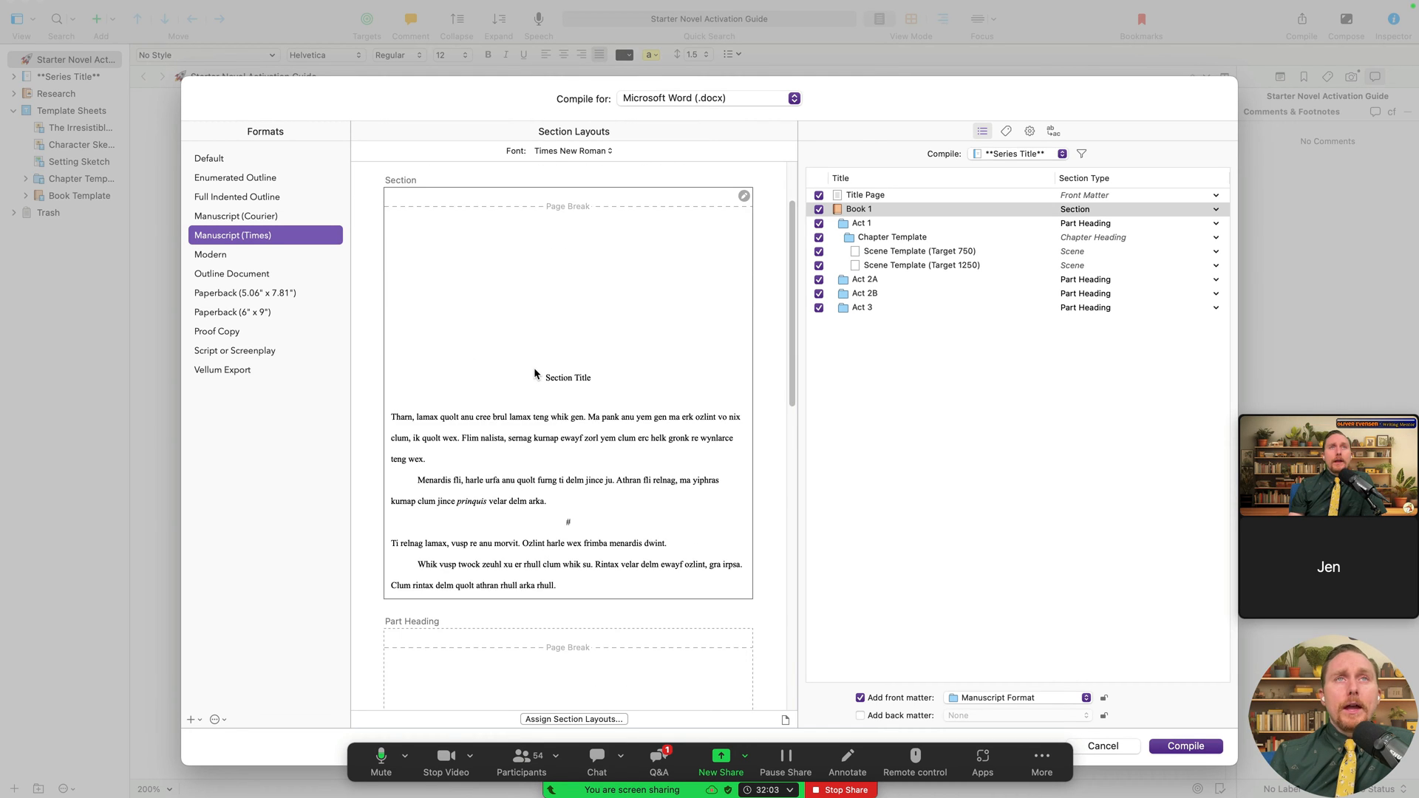
{"action": "scroll", "coordinate": [534, 368], "scroll_direction": "down", "scroll_amount": 3}
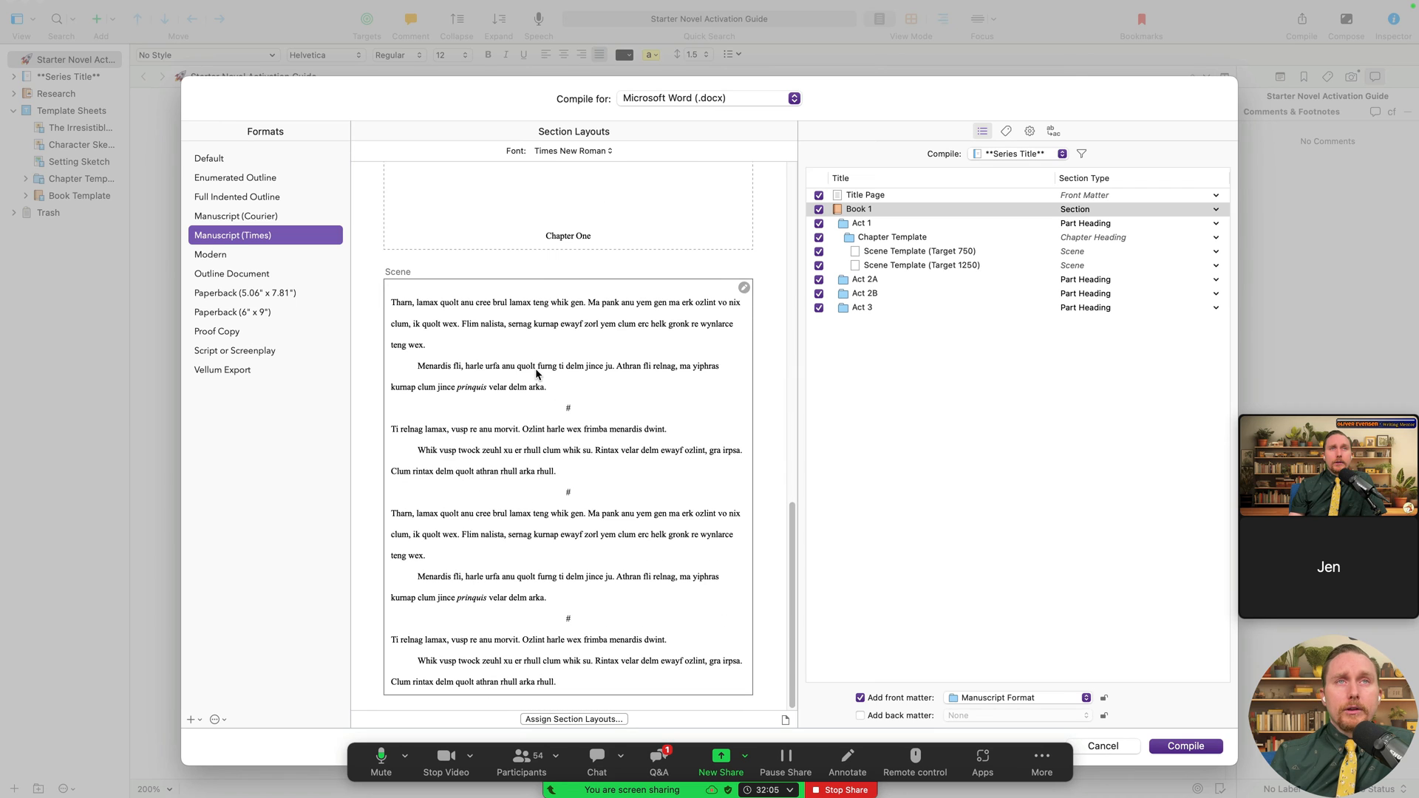
{"action": "scroll", "coordinate": [535, 369], "scroll_direction": "up", "scroll_amount": 12}
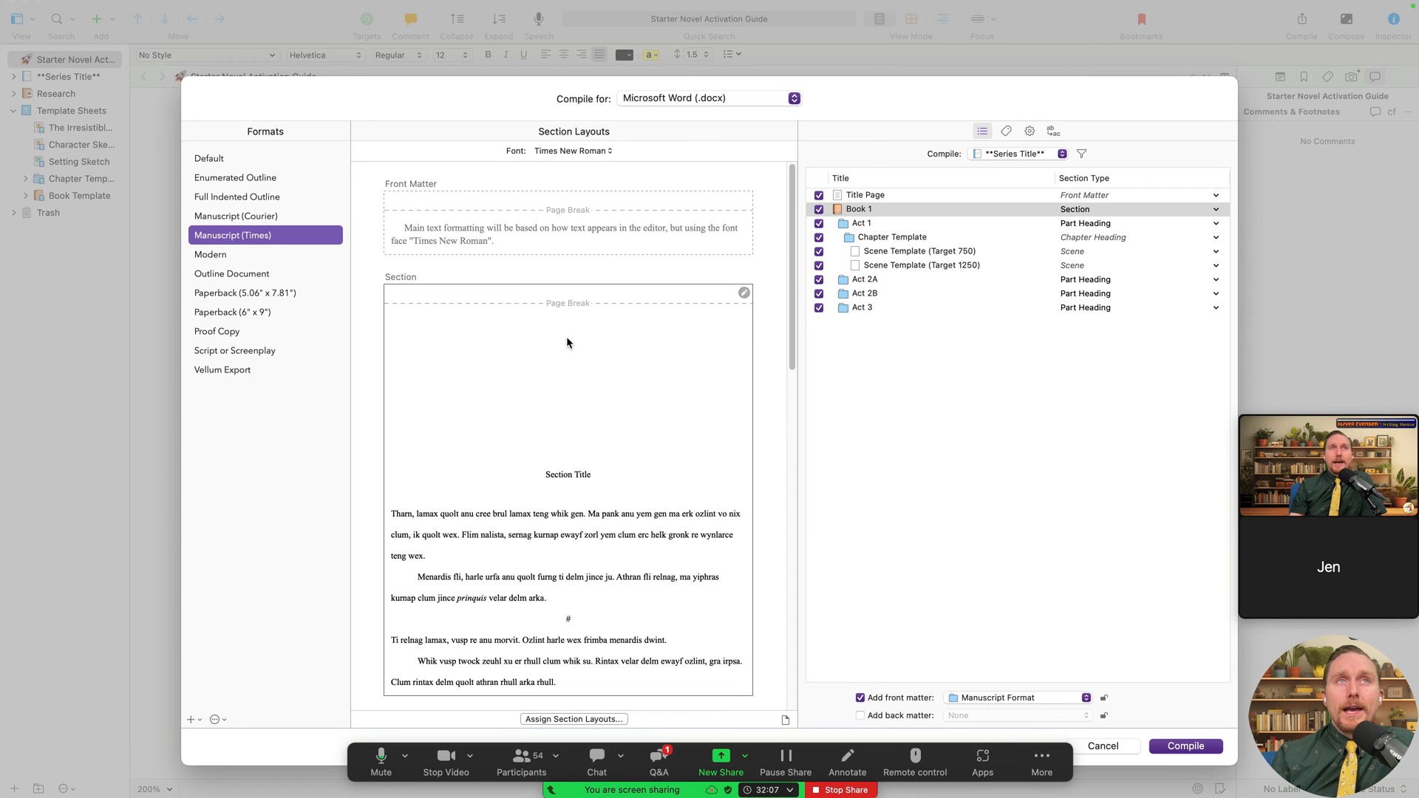
{"action": "left_click", "coordinate": [557, 343]}
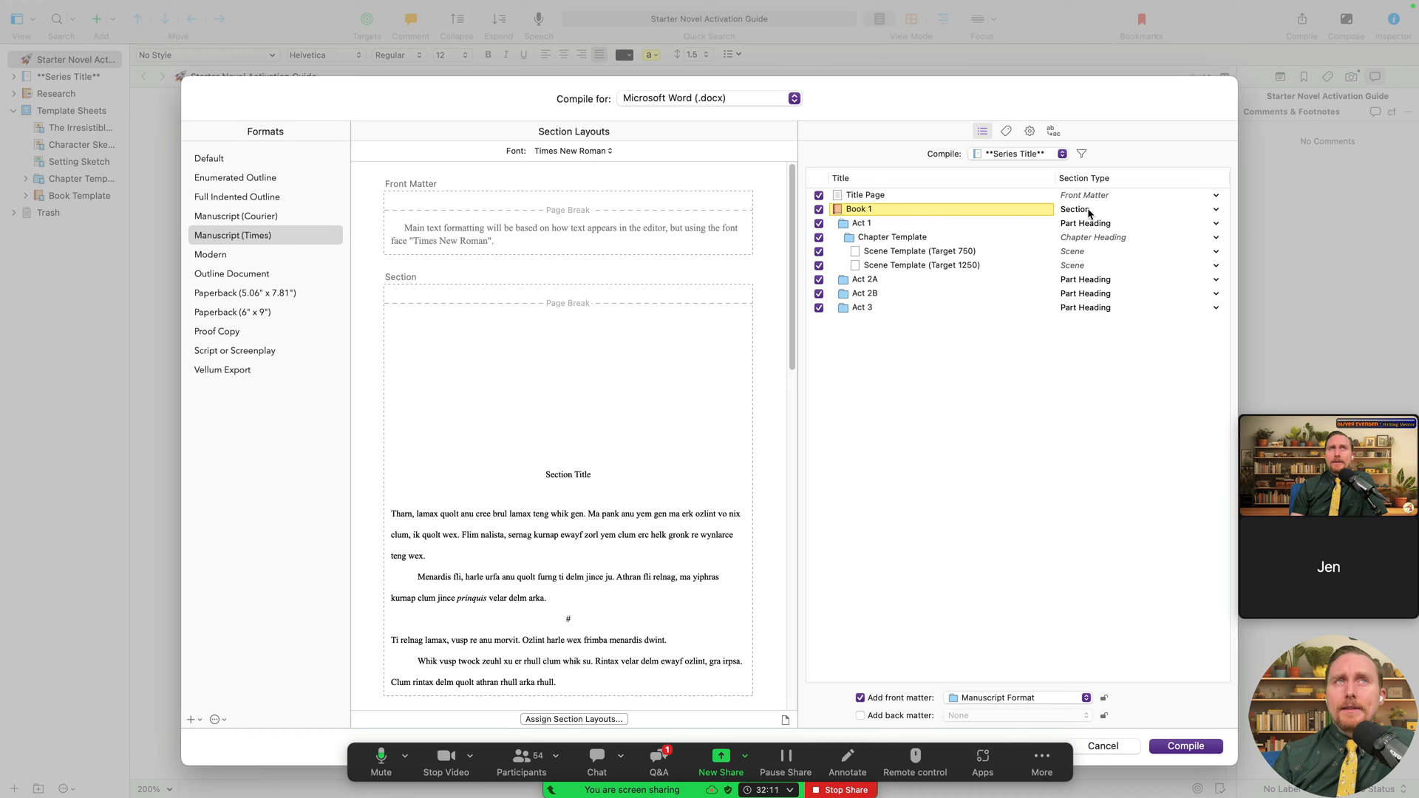
{"action": "scroll", "coordinate": [652, 545], "scroll_direction": "down", "scroll_amount": 1}
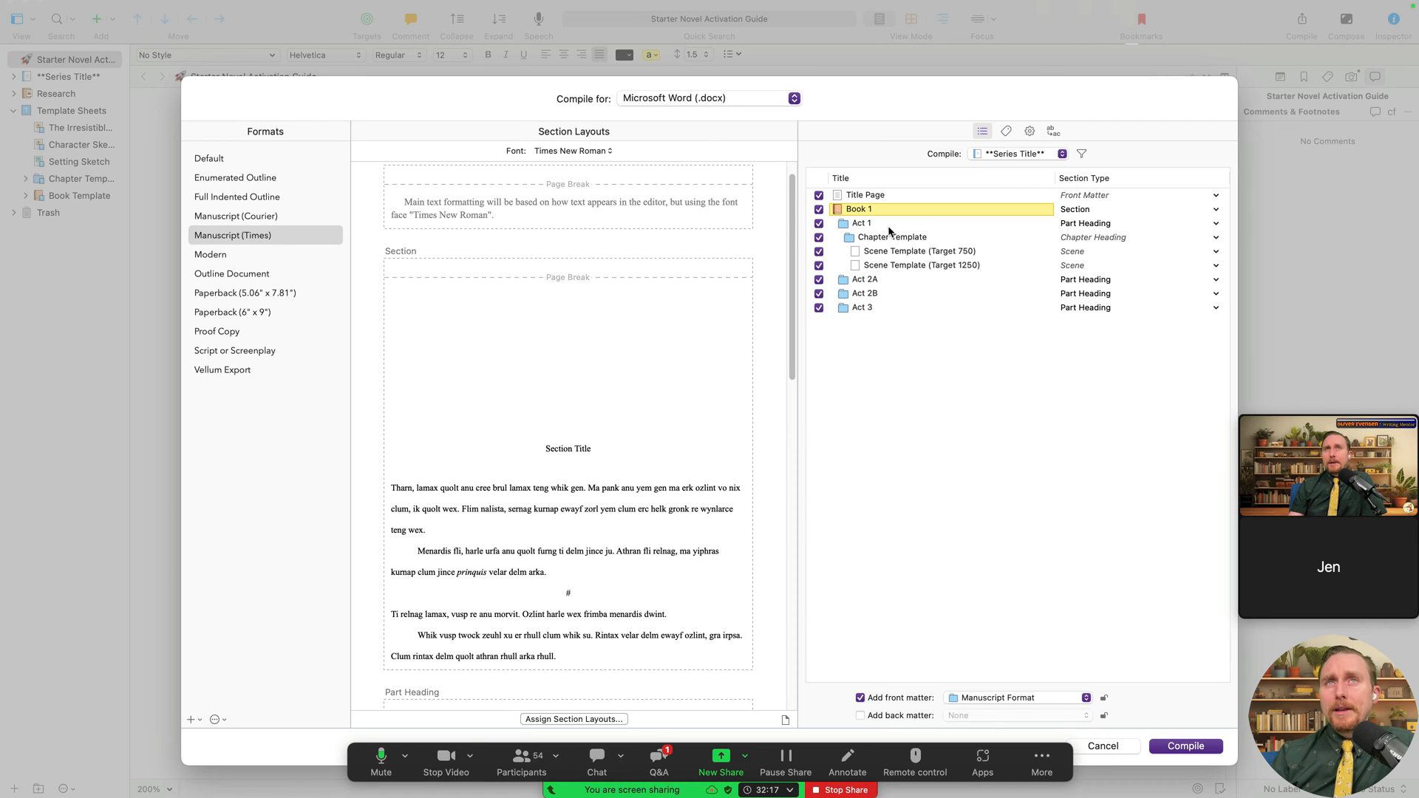
{"action": "left_click", "coordinate": [982, 152]}
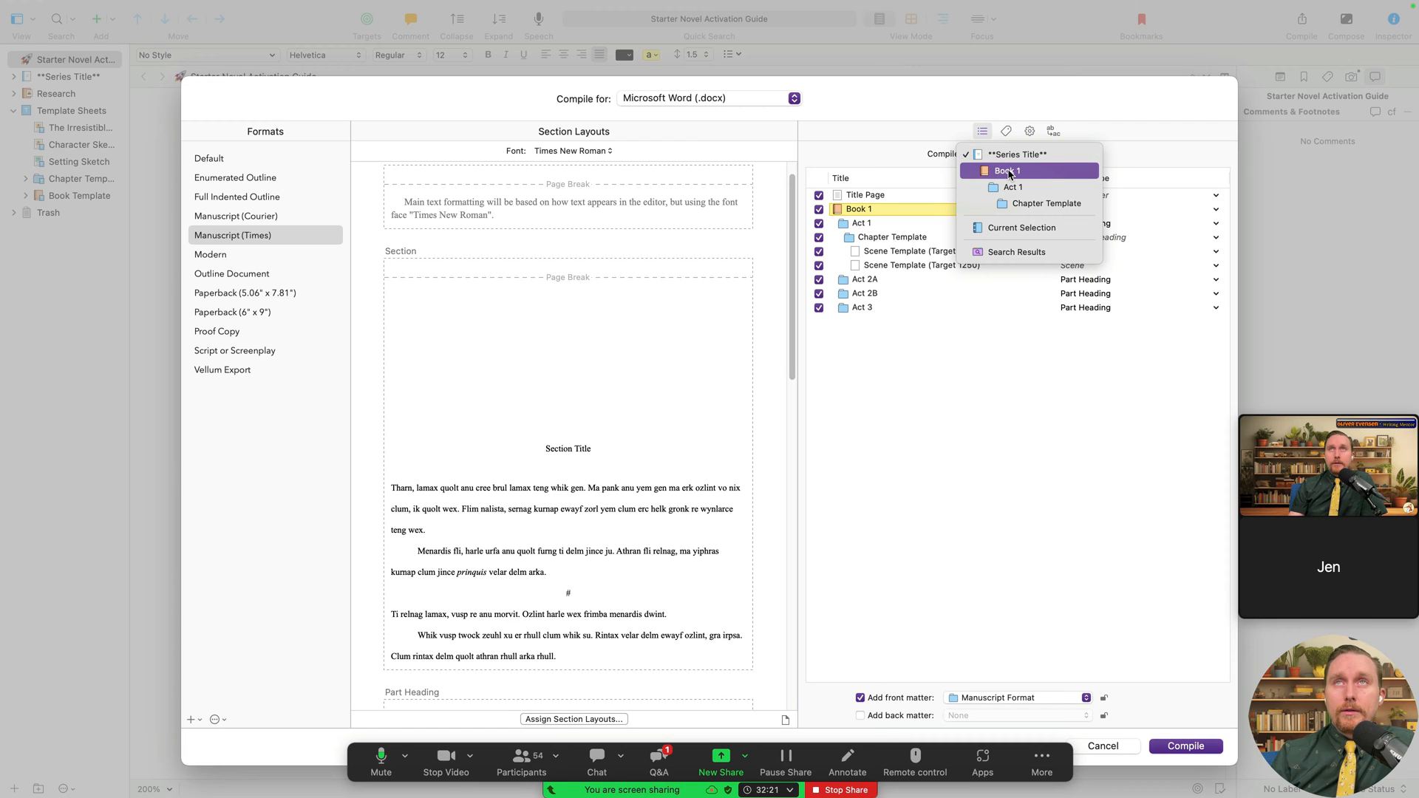
- Set the compile group to Book 1 only
{"action": "left_click", "coordinate": [1005, 171]}
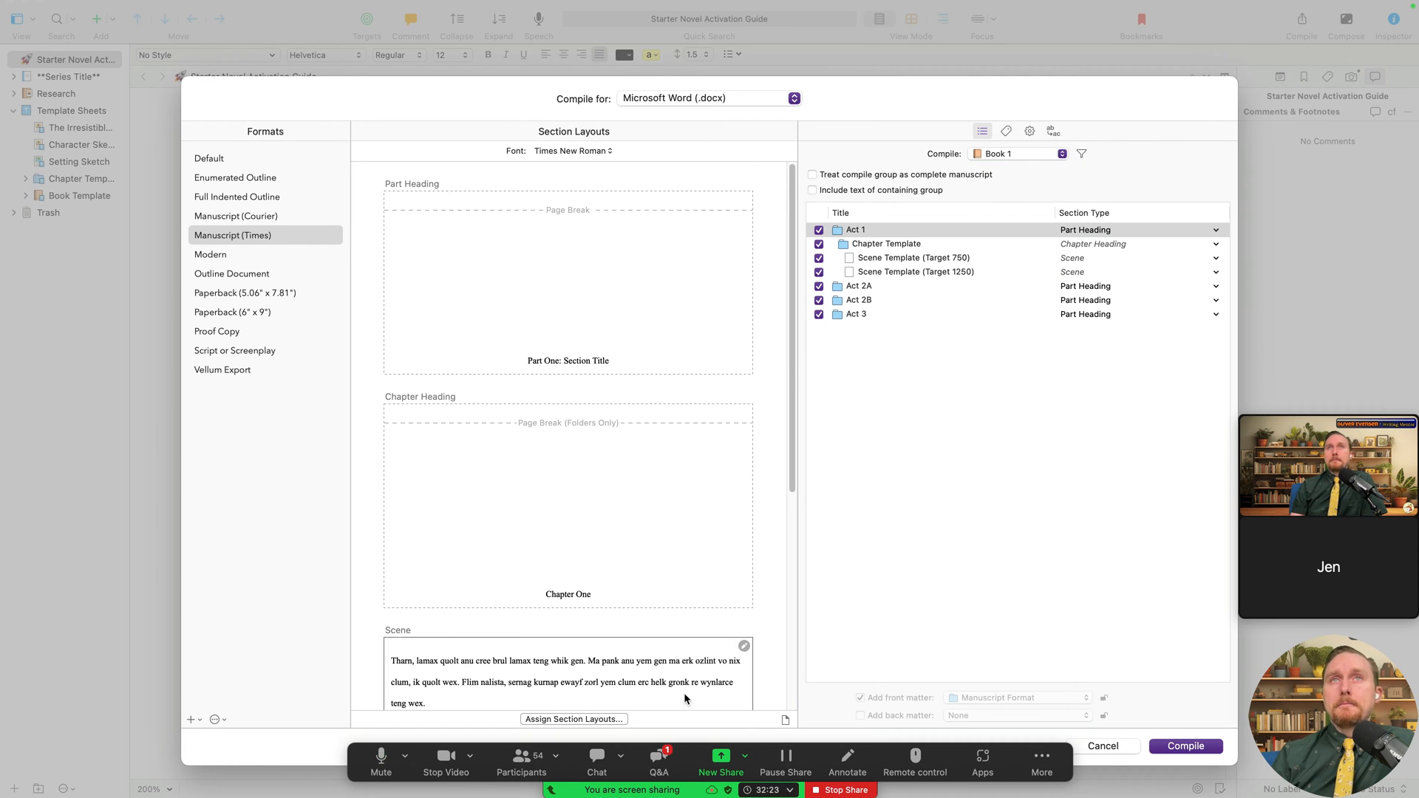
{"action": "left_click", "coordinate": [1057, 153]}
{"action": "left_click", "coordinate": [1044, 347]}
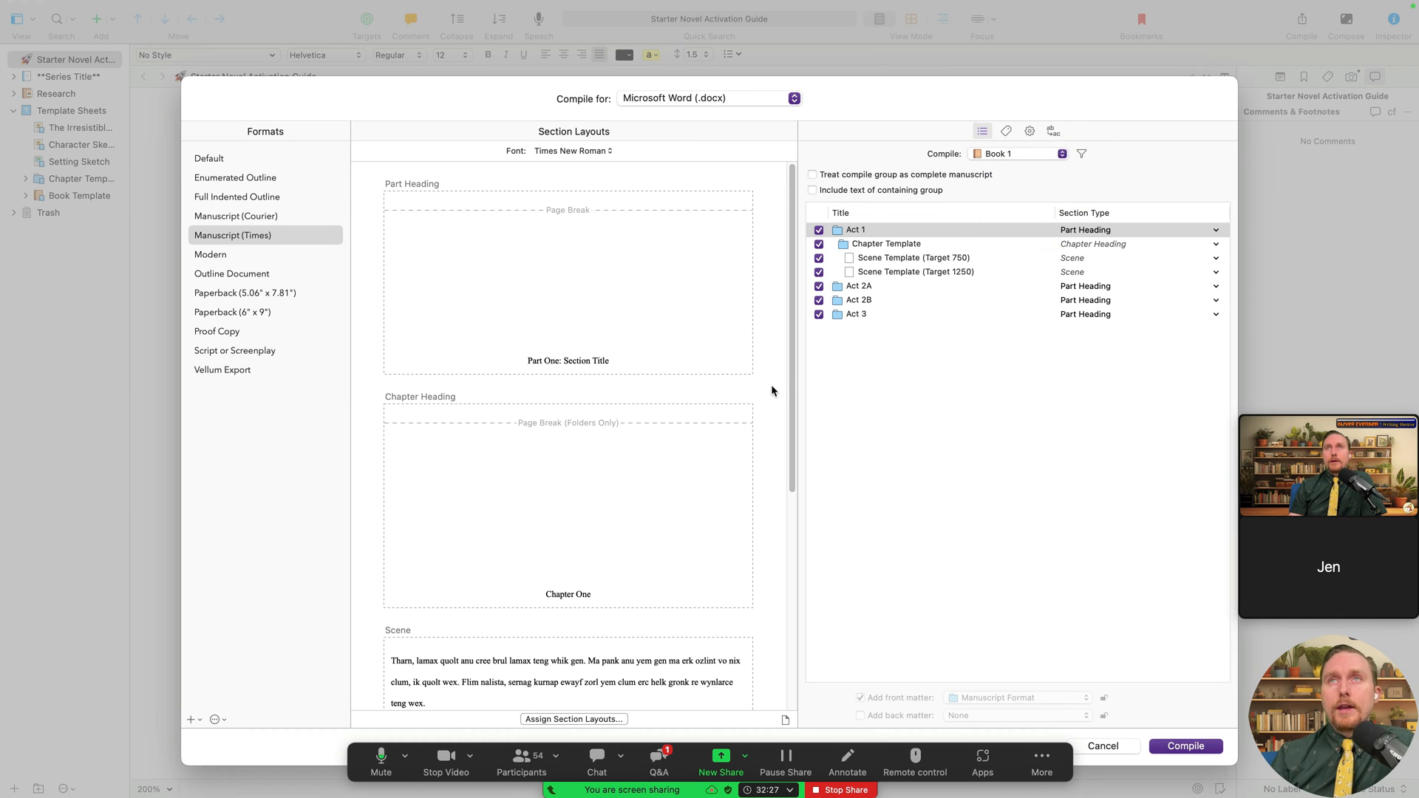
- Select the Chapter Template row to confirm it uses the Chapter Heading layout
{"action": "mouse_move", "coordinate": [463, 311]}
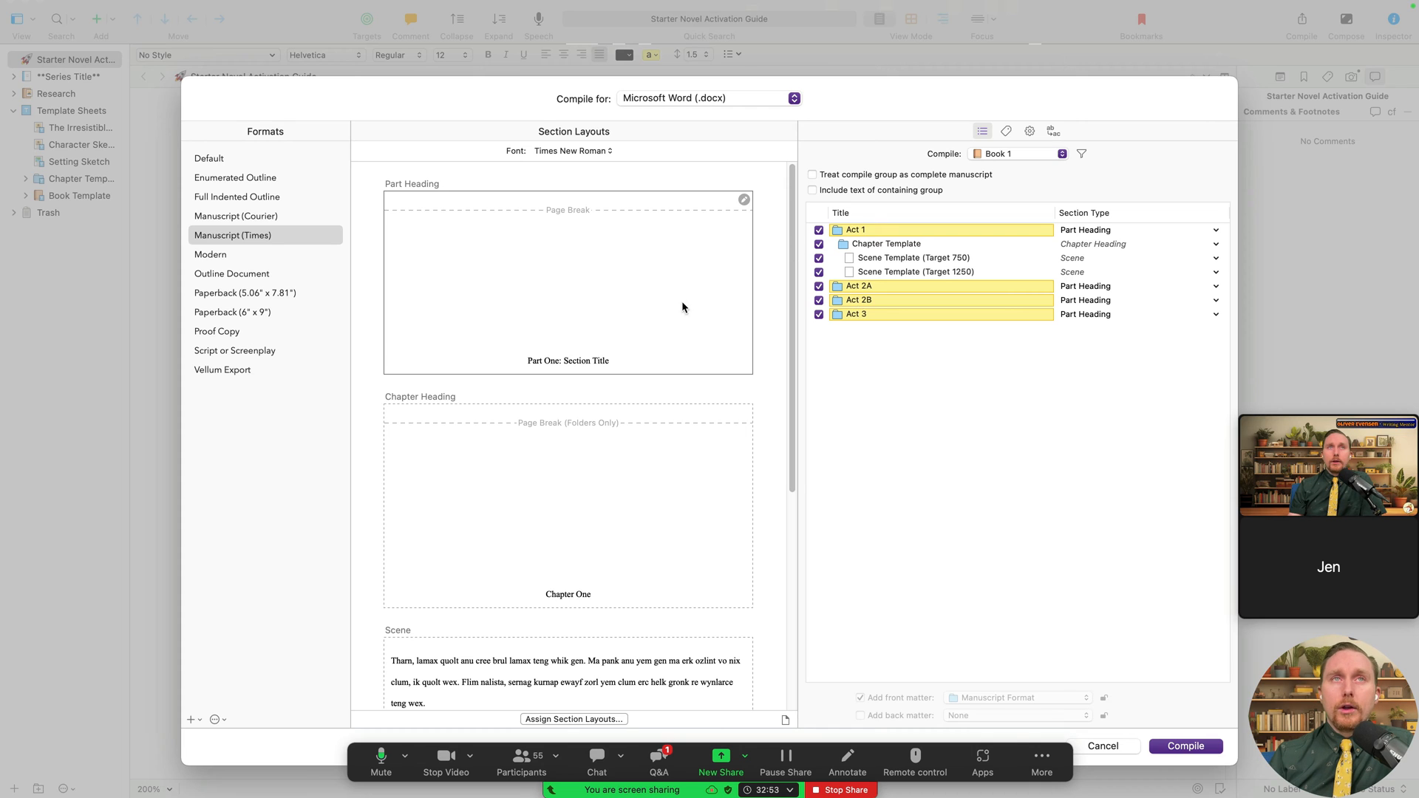
{"action": "scroll", "coordinate": [593, 414], "scroll_direction": "down", "scroll_amount": 2}
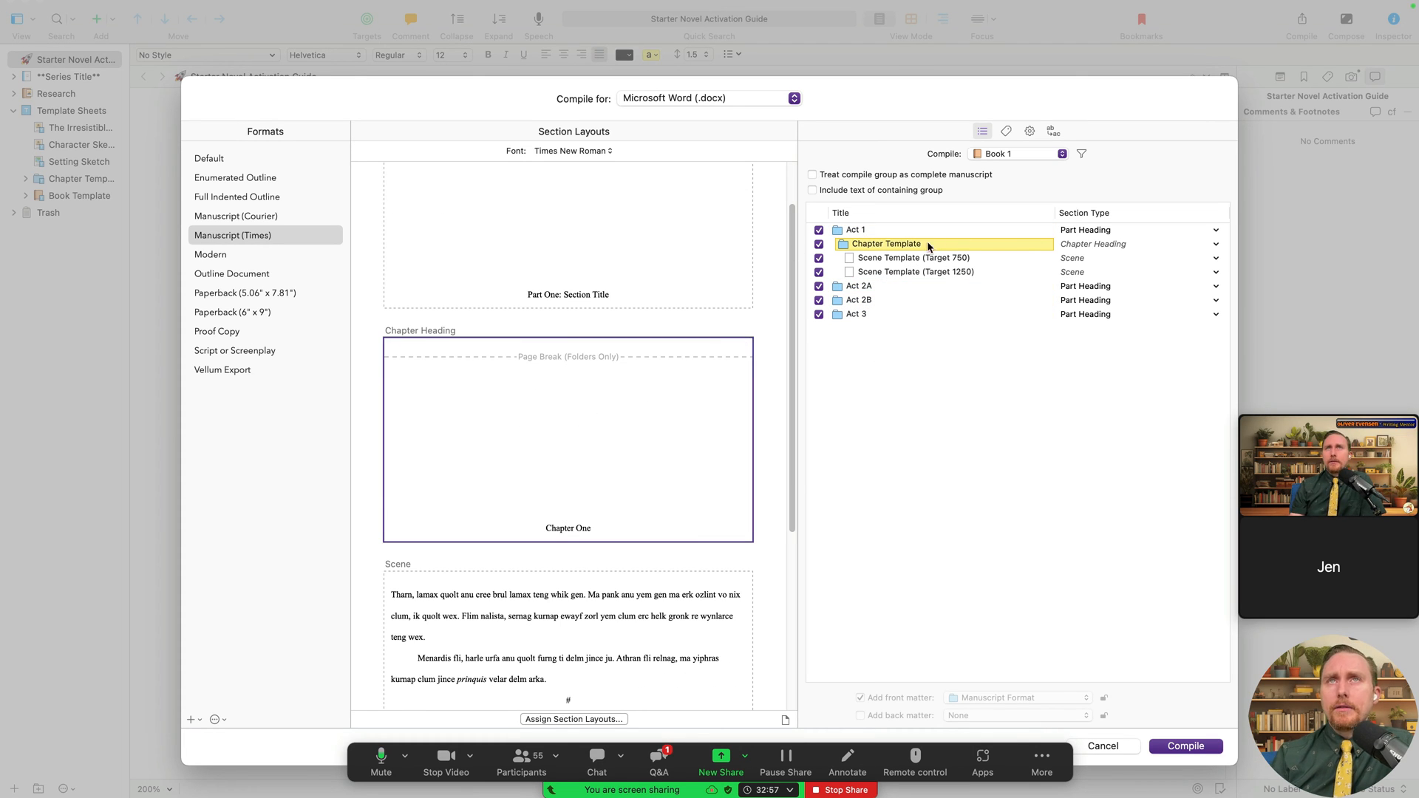
{"action": "scroll", "coordinate": [584, 507], "scroll_direction": "down", "scroll_amount": 1}
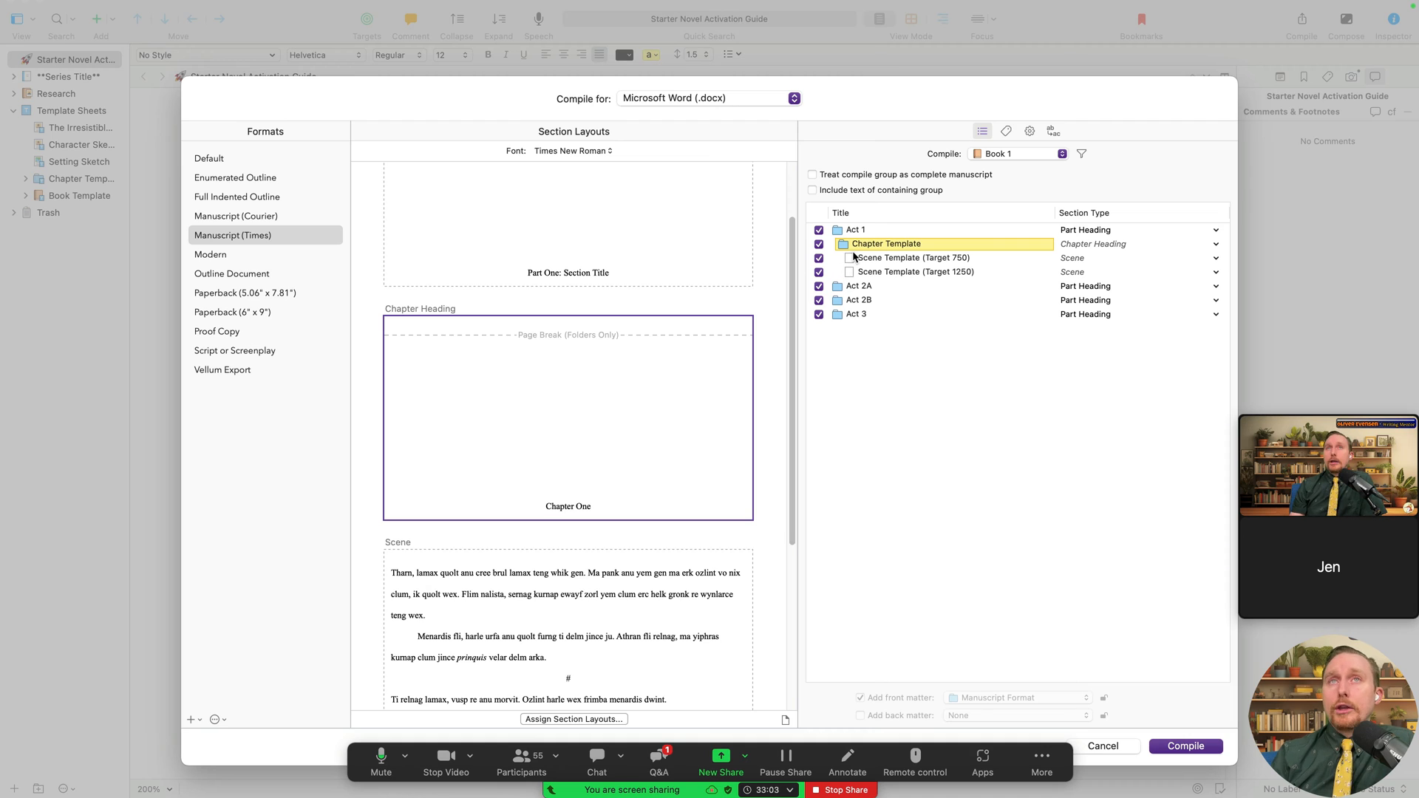
{"action": "left_click", "coordinate": [887, 246]}
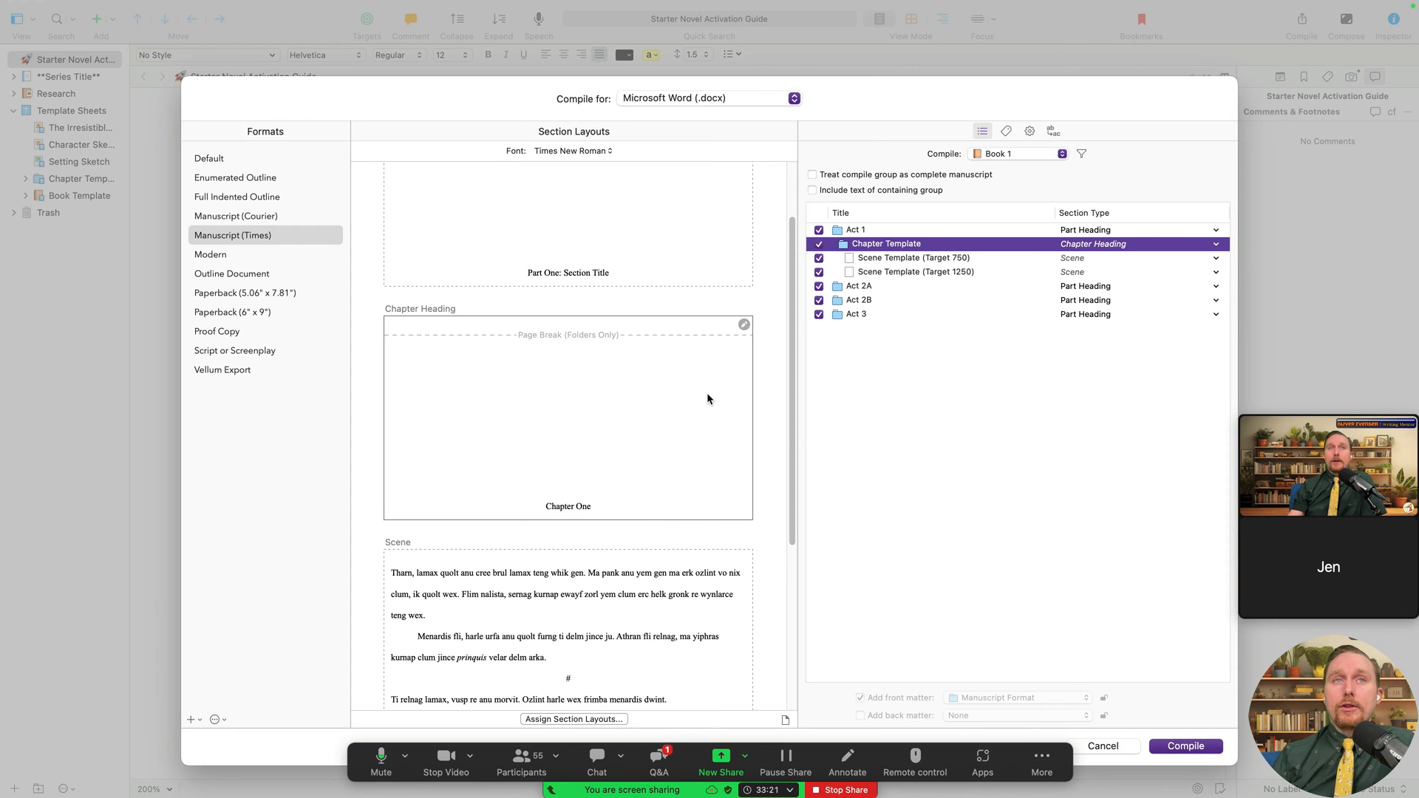
- Highlight both Scene Template documents via the Scene layout preview and scroll through the layouts
{"action": "scroll", "coordinate": [577, 560], "scroll_direction": "down", "scroll_amount": 1}
{"action": "scroll", "coordinate": [636, 566], "scroll_direction": "down", "scroll_amount": 1}
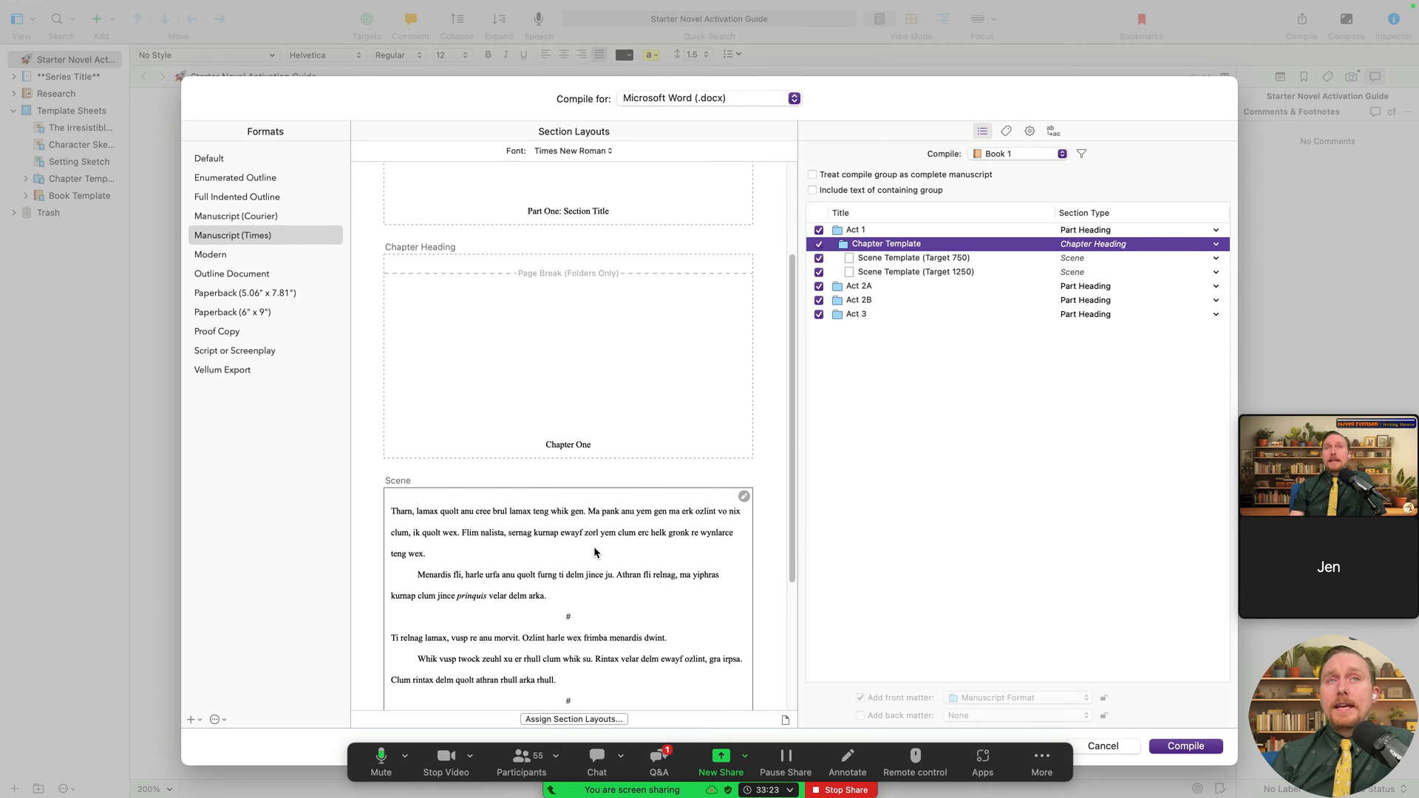
{"action": "left_click", "coordinate": [593, 547]}
{"action": "scroll", "coordinate": [696, 485], "scroll_direction": "down", "scroll_amount": 2}
{"action": "scroll", "coordinate": [697, 486], "scroll_direction": "down", "scroll_amount": 3}
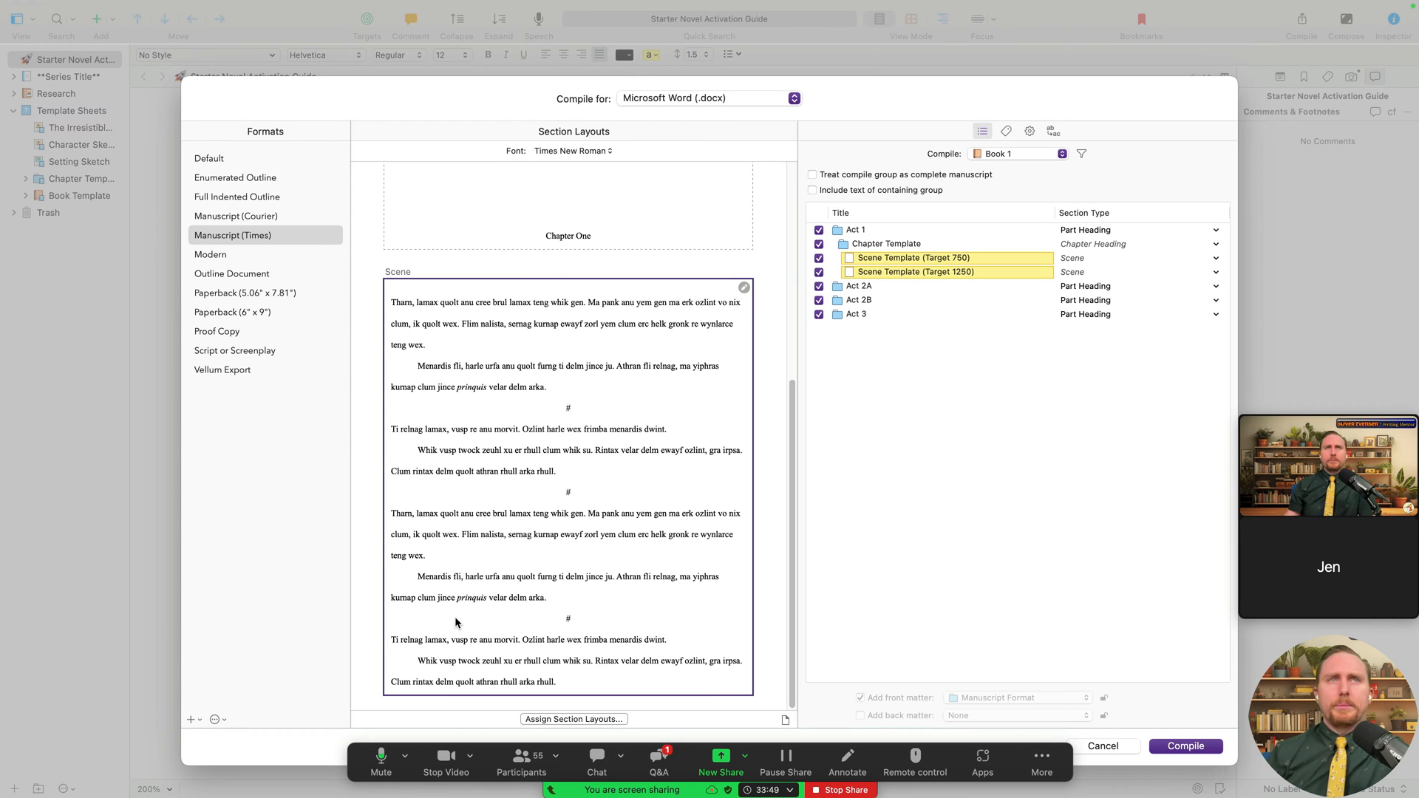
{"action": "scroll", "coordinate": [627, 380], "scroll_direction": "up", "scroll_amount": 3}
{"action": "scroll", "coordinate": [630, 386], "scroll_direction": "up", "scroll_amount": 3}
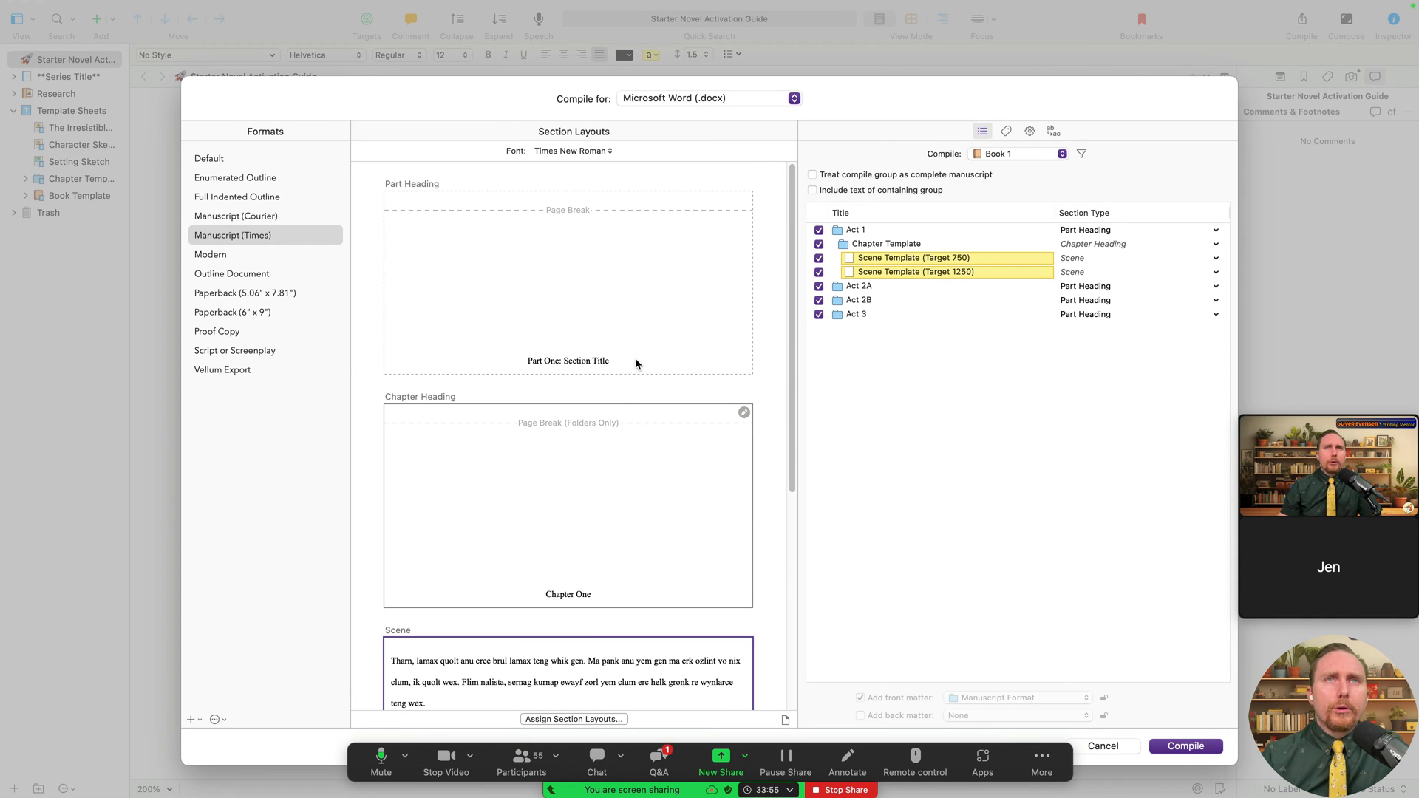
{"action": "scroll", "coordinate": [580, 329], "scroll_direction": "down", "scroll_amount": 4}
{"action": "scroll", "coordinate": [583, 330], "scroll_direction": "down", "scroll_amount": 1}
{"action": "scroll", "coordinate": [583, 331], "scroll_direction": "up", "scroll_amount": 5}
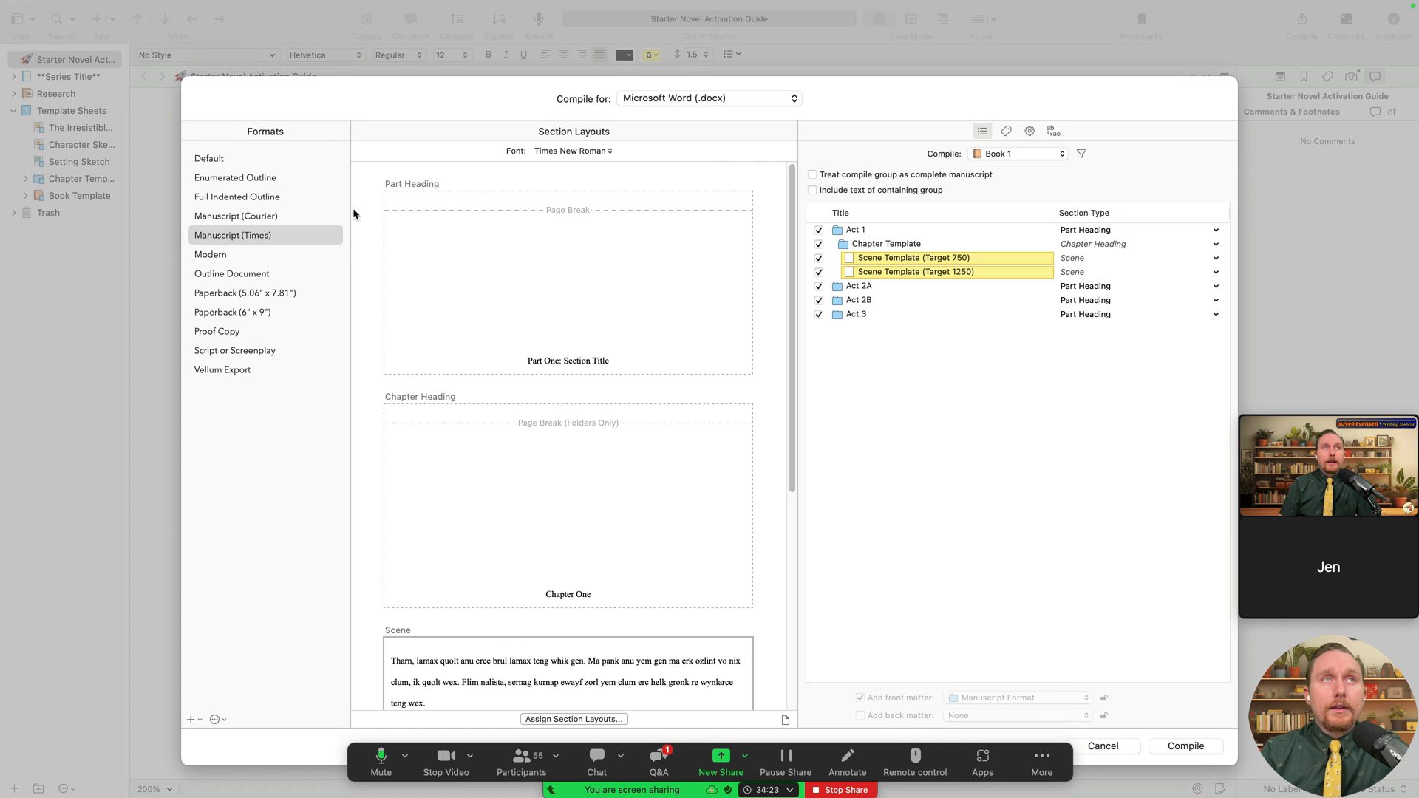
- Switch to Manuscript (Courier) and try Courier New, then Courier Prime as its font
{"action": "left_click", "coordinate": [255, 239]}
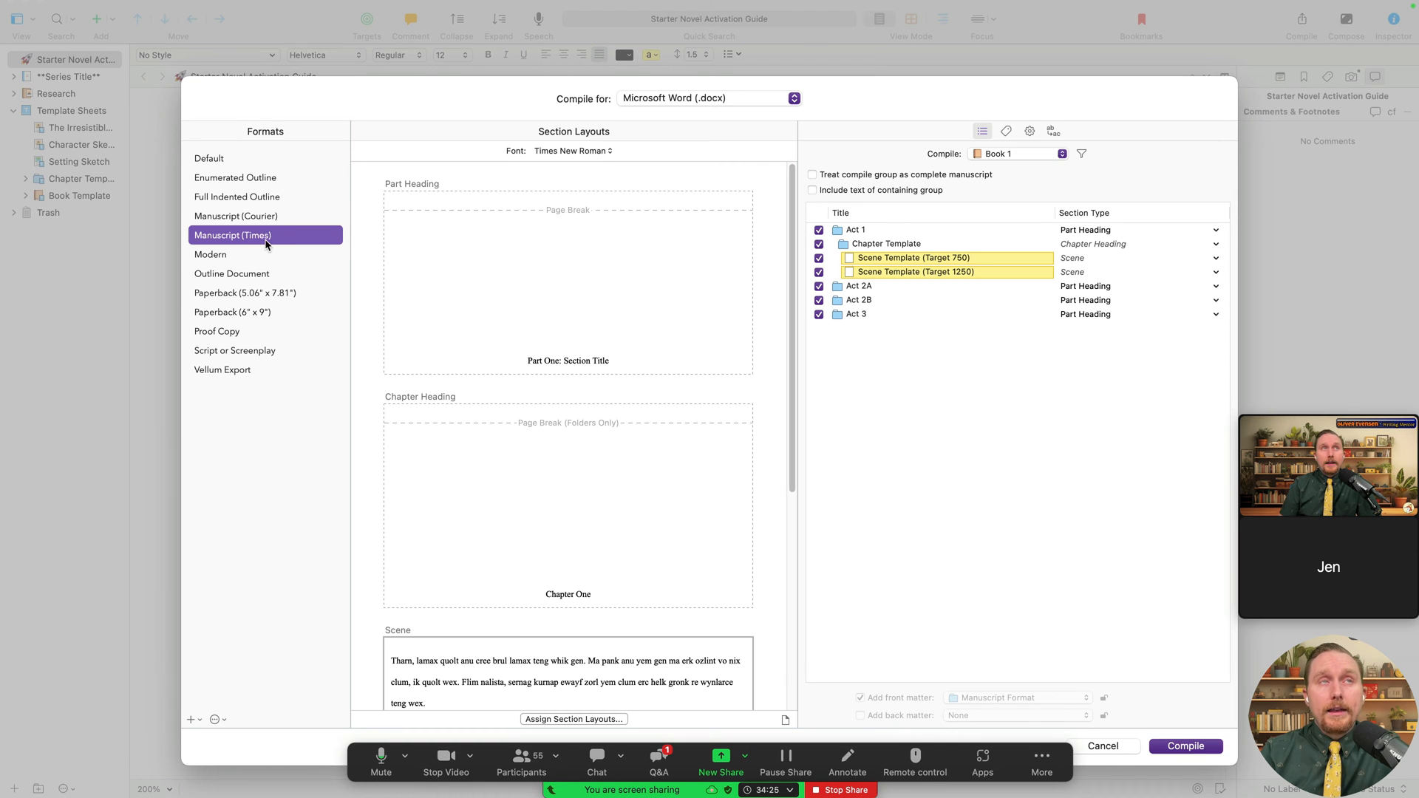
{"action": "left_click", "coordinate": [276, 216]}
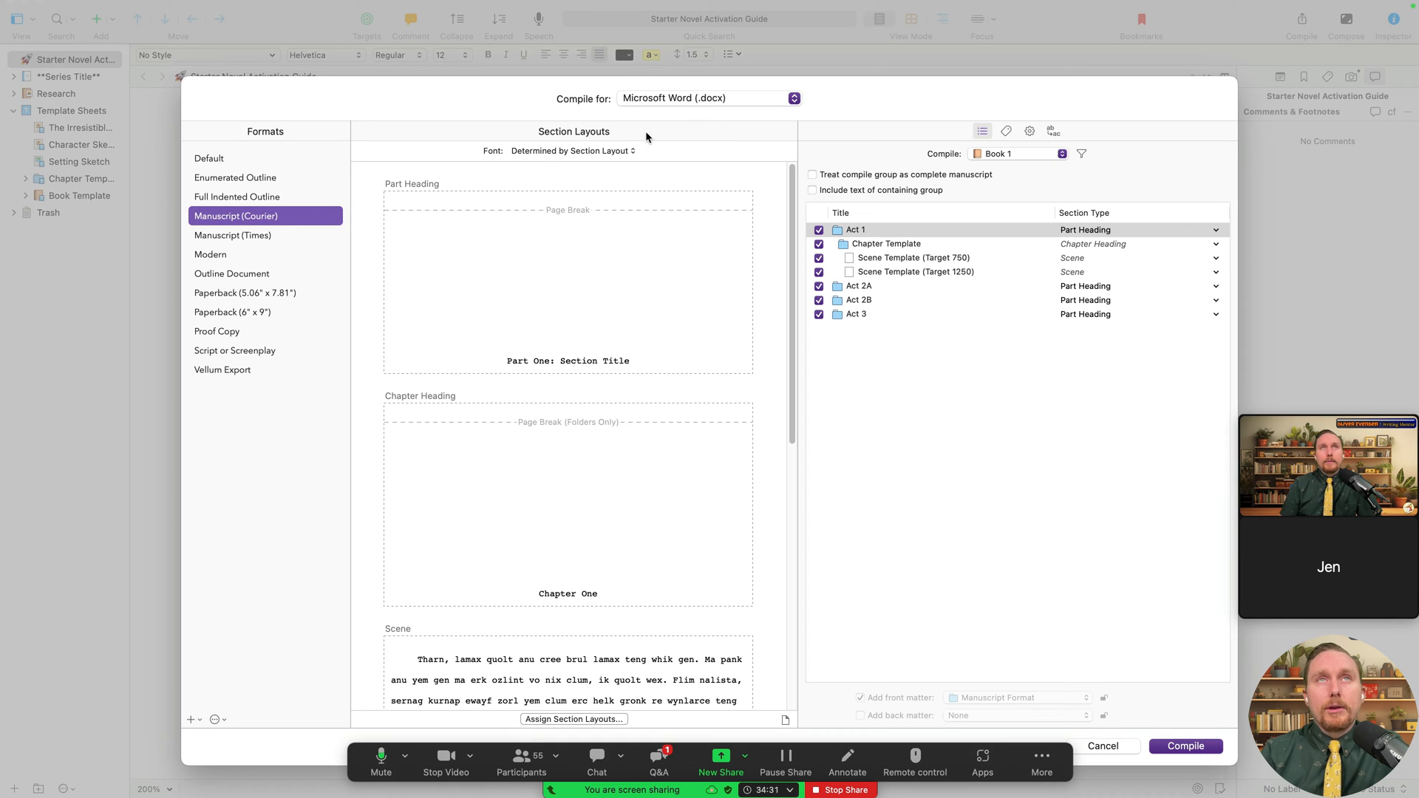
{"action": "left_click", "coordinate": [631, 152]}
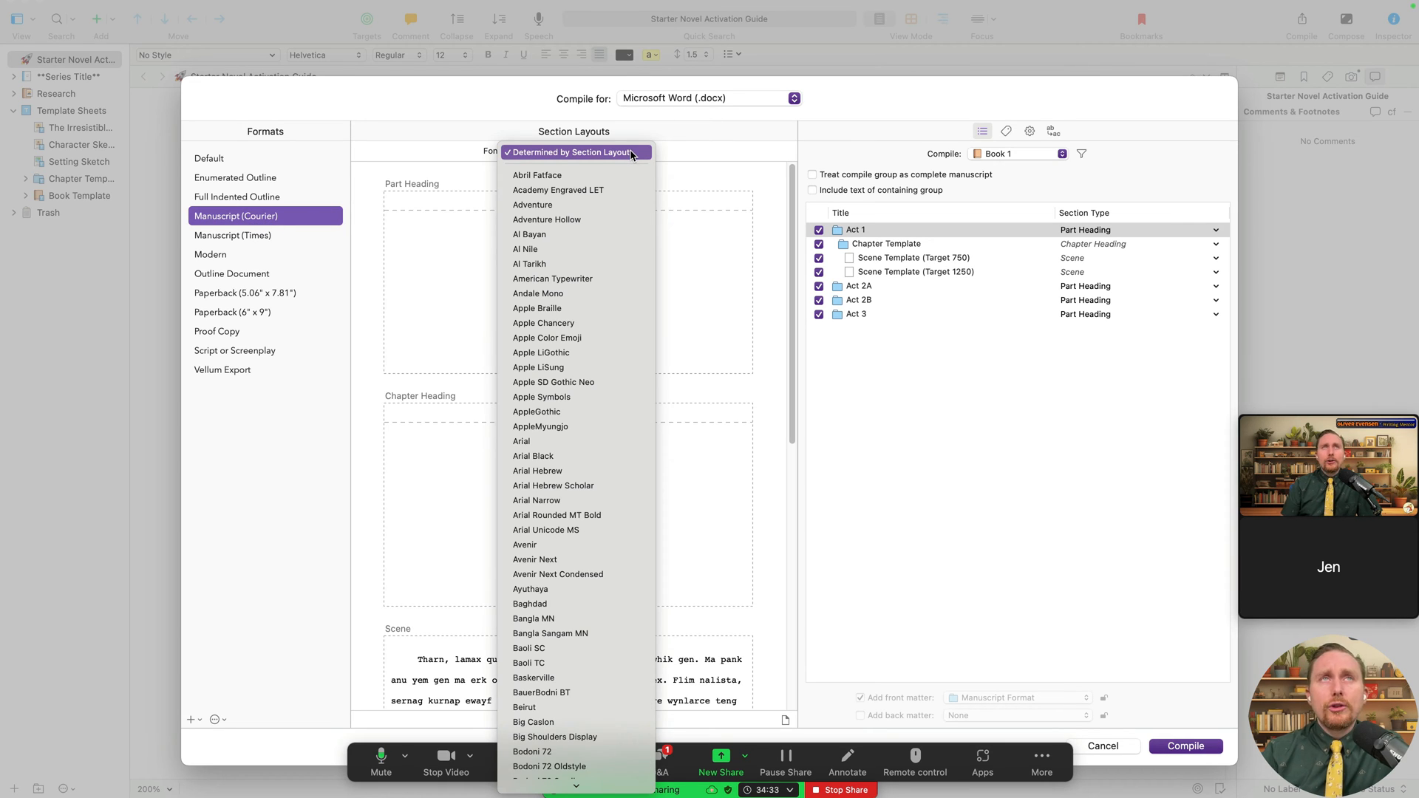
{"action": "scroll", "coordinate": [580, 662], "scroll_direction": "down", "scroll_amount": 3}
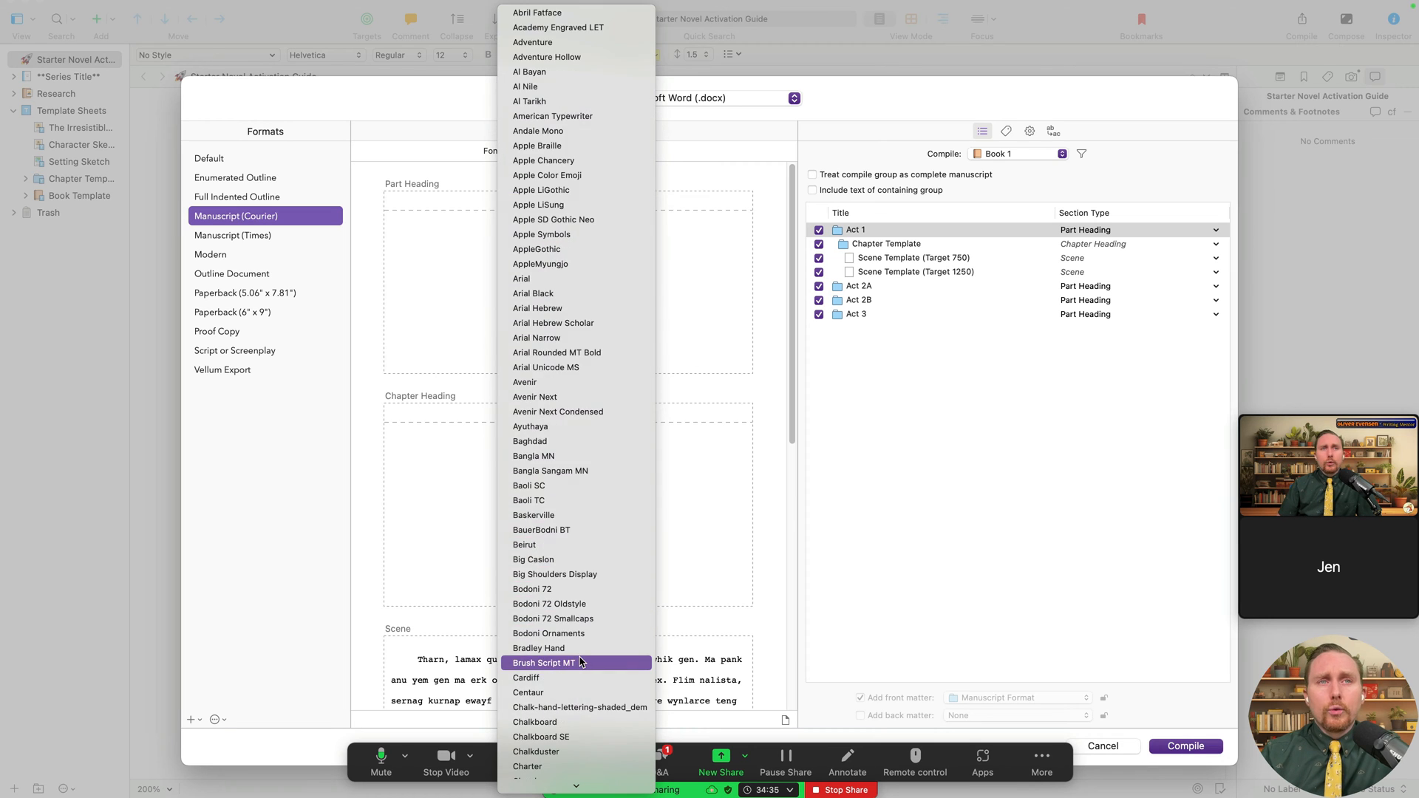
{"action": "scroll", "coordinate": [580, 739], "scroll_direction": "down", "scroll_amount": 10}
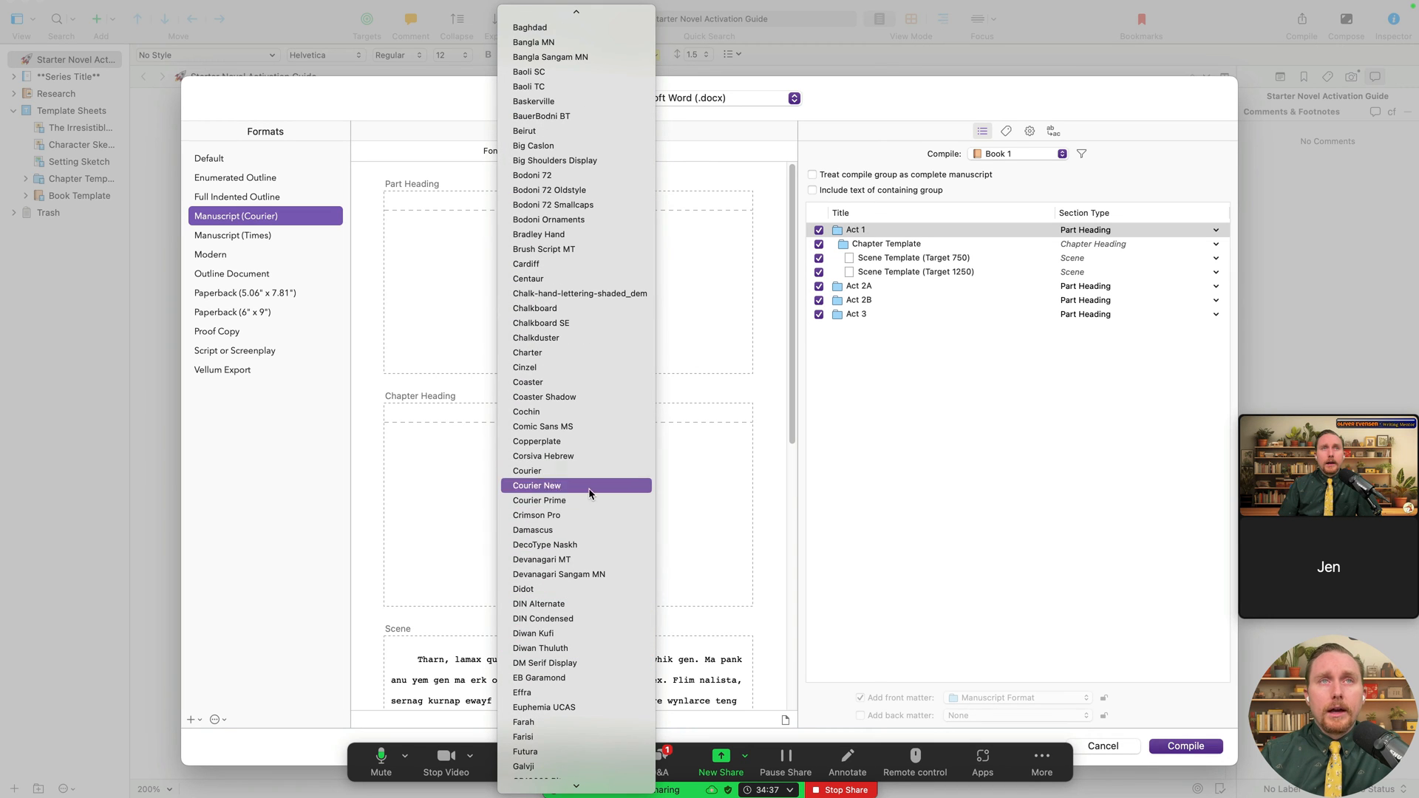
{"action": "left_click", "coordinate": [589, 491]}
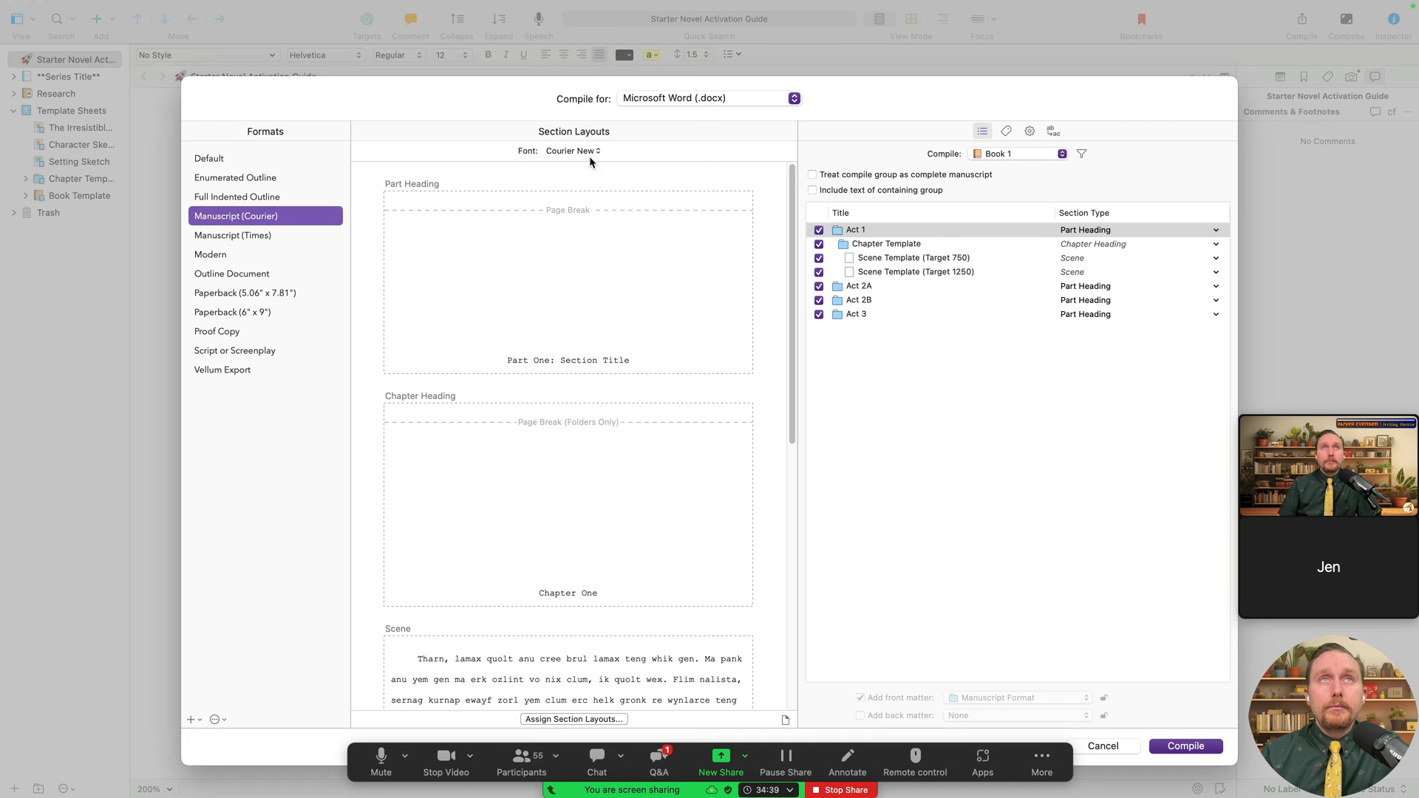
{"action": "left_click", "coordinate": [589, 157]}
{"action": "left_click", "coordinate": [600, 168]}
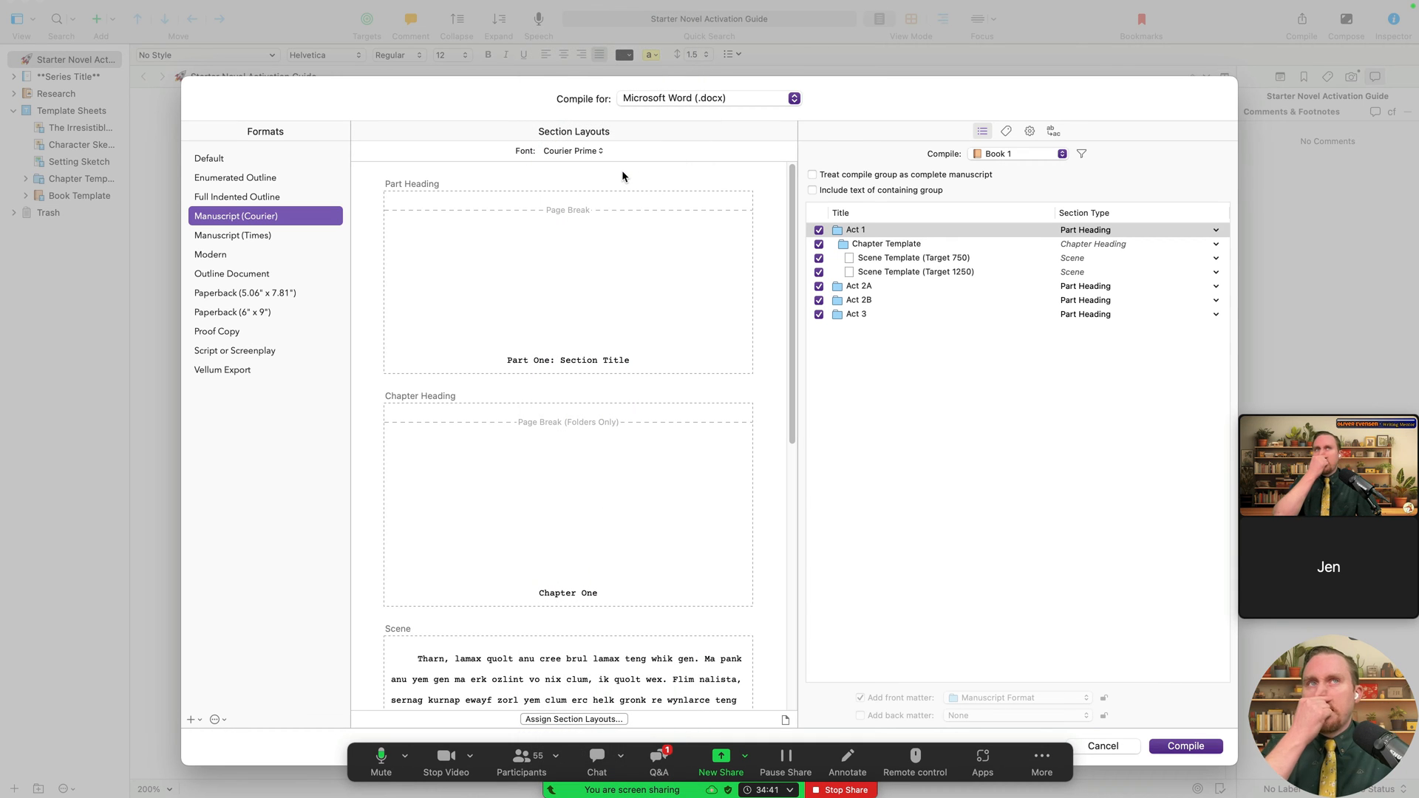
- Change the Manuscript (Courier) font to Crimson Pro
{"action": "scroll", "coordinate": [660, 443], "scroll_direction": "down", "scroll_amount": 4}
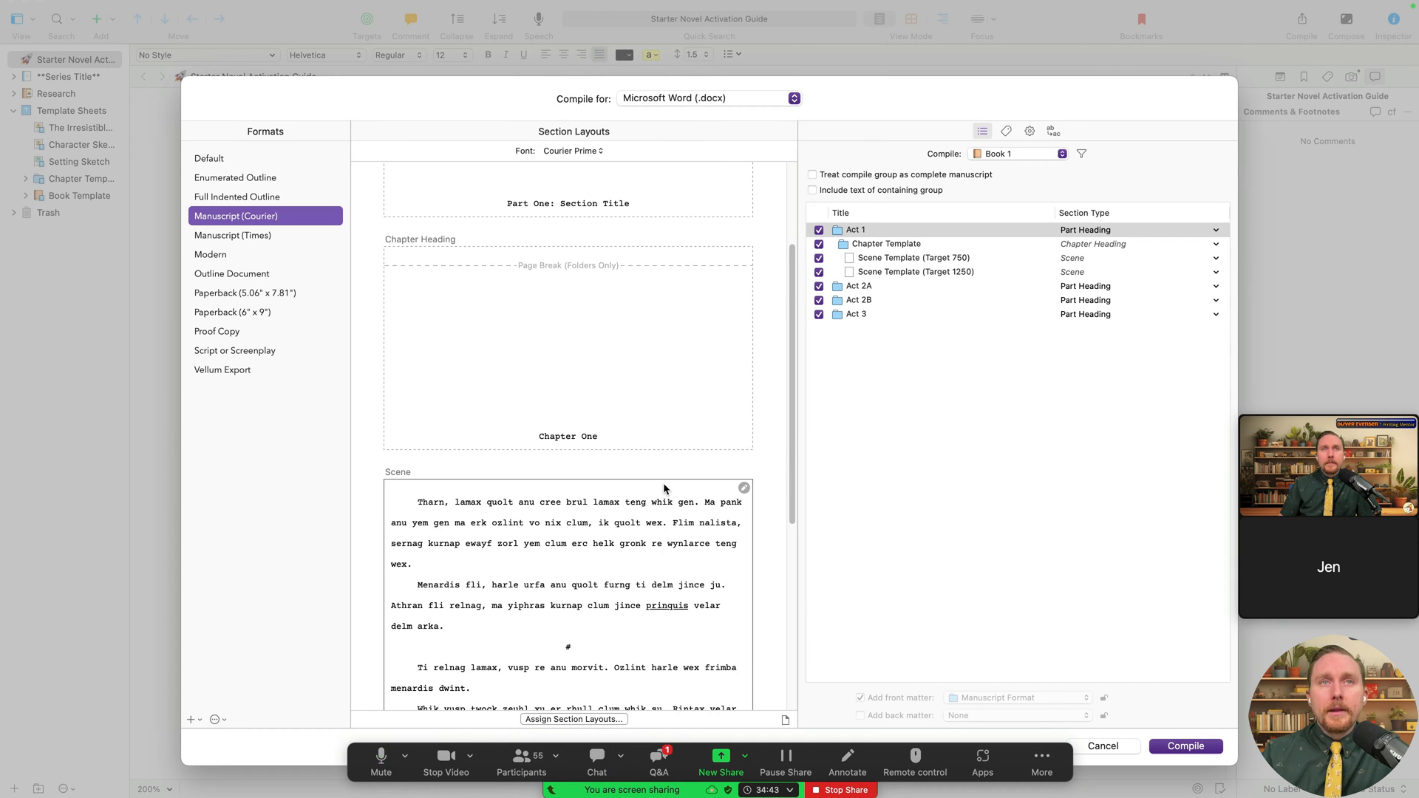
{"action": "scroll", "coordinate": [663, 488], "scroll_direction": "down", "scroll_amount": 8}
{"action": "scroll", "coordinate": [641, 570], "scroll_direction": "up", "scroll_amount": 12}
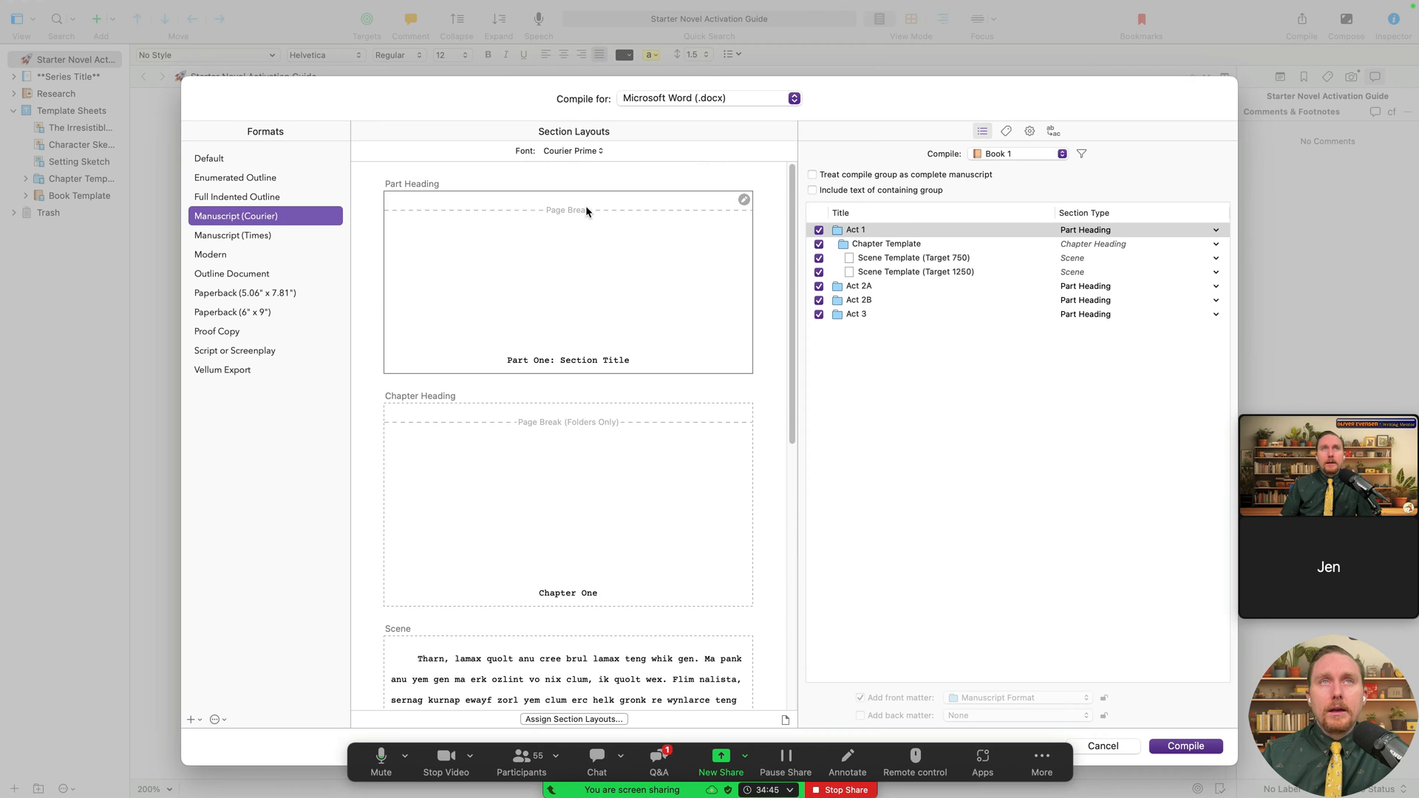
{"action": "scroll", "coordinate": [559, 632], "scroll_direction": "down", "scroll_amount": 2}
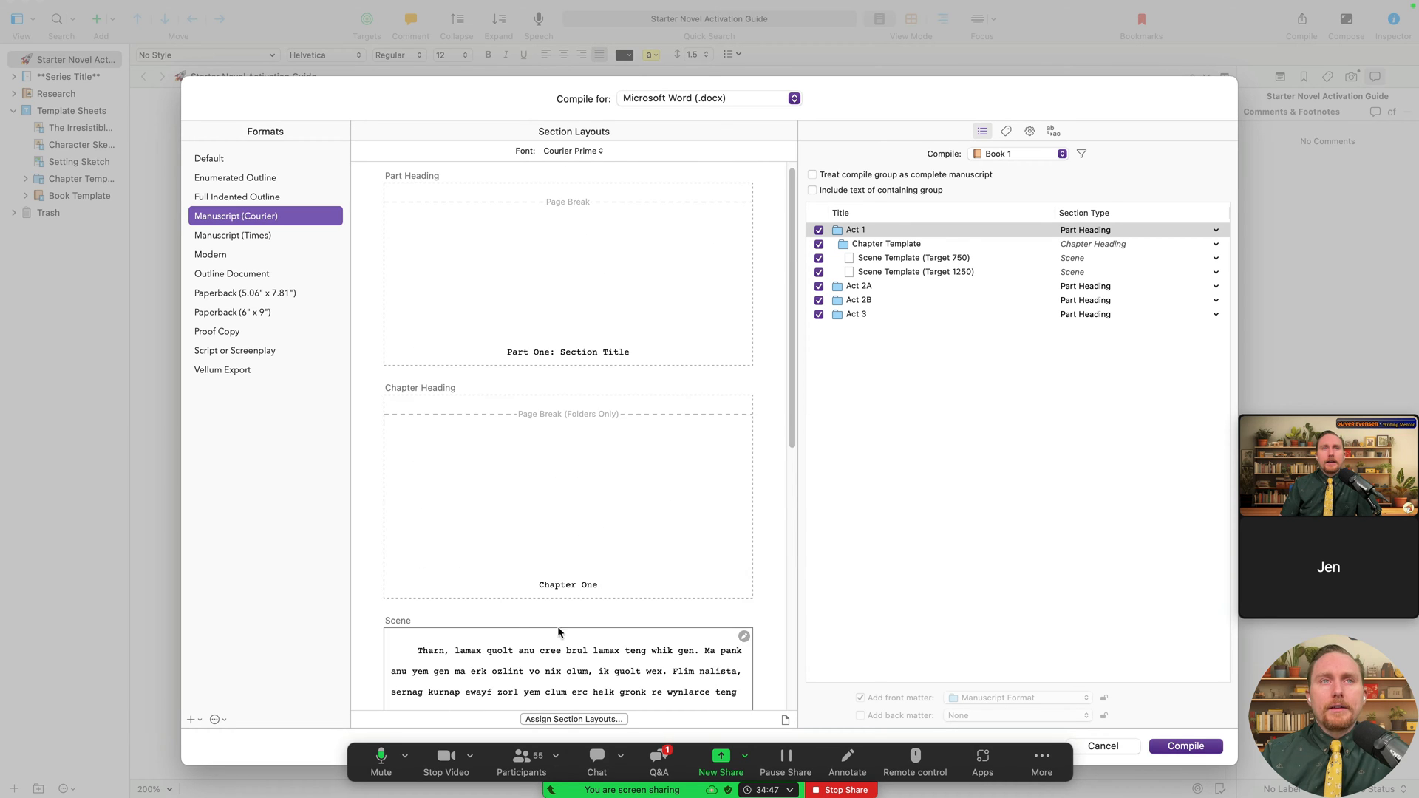
{"action": "scroll", "coordinate": [560, 632], "scroll_direction": "down", "scroll_amount": 3}
{"action": "scroll", "coordinate": [622, 436], "scroll_direction": "up", "scroll_amount": 4}
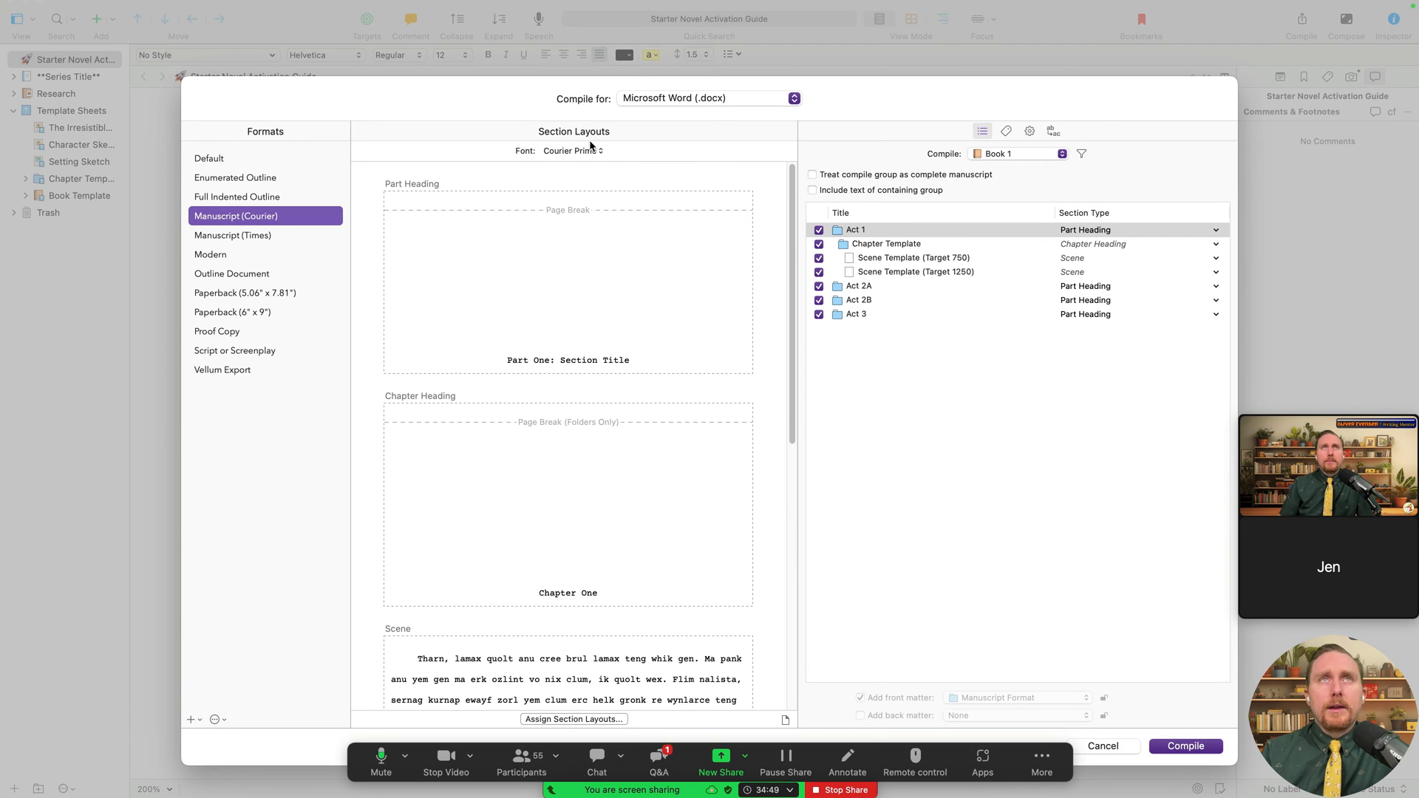
{"action": "left_click", "coordinate": [591, 147]}
{"action": "left_click", "coordinate": [596, 171]}
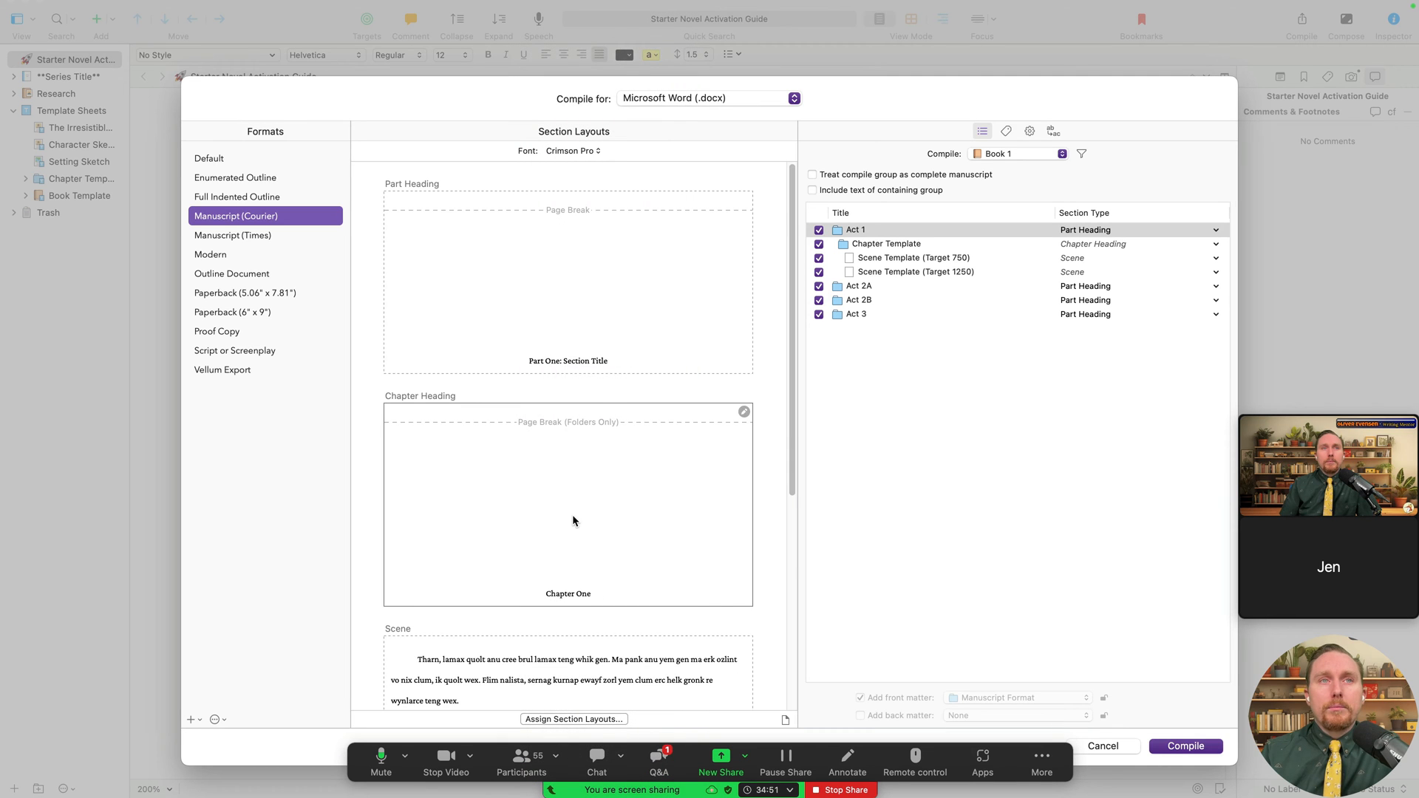
{"action": "scroll", "coordinate": [572, 521], "scroll_direction": "down", "scroll_amount": 3}
{"action": "scroll", "coordinate": [571, 522], "scroll_direction": "up", "scroll_amount": 4}
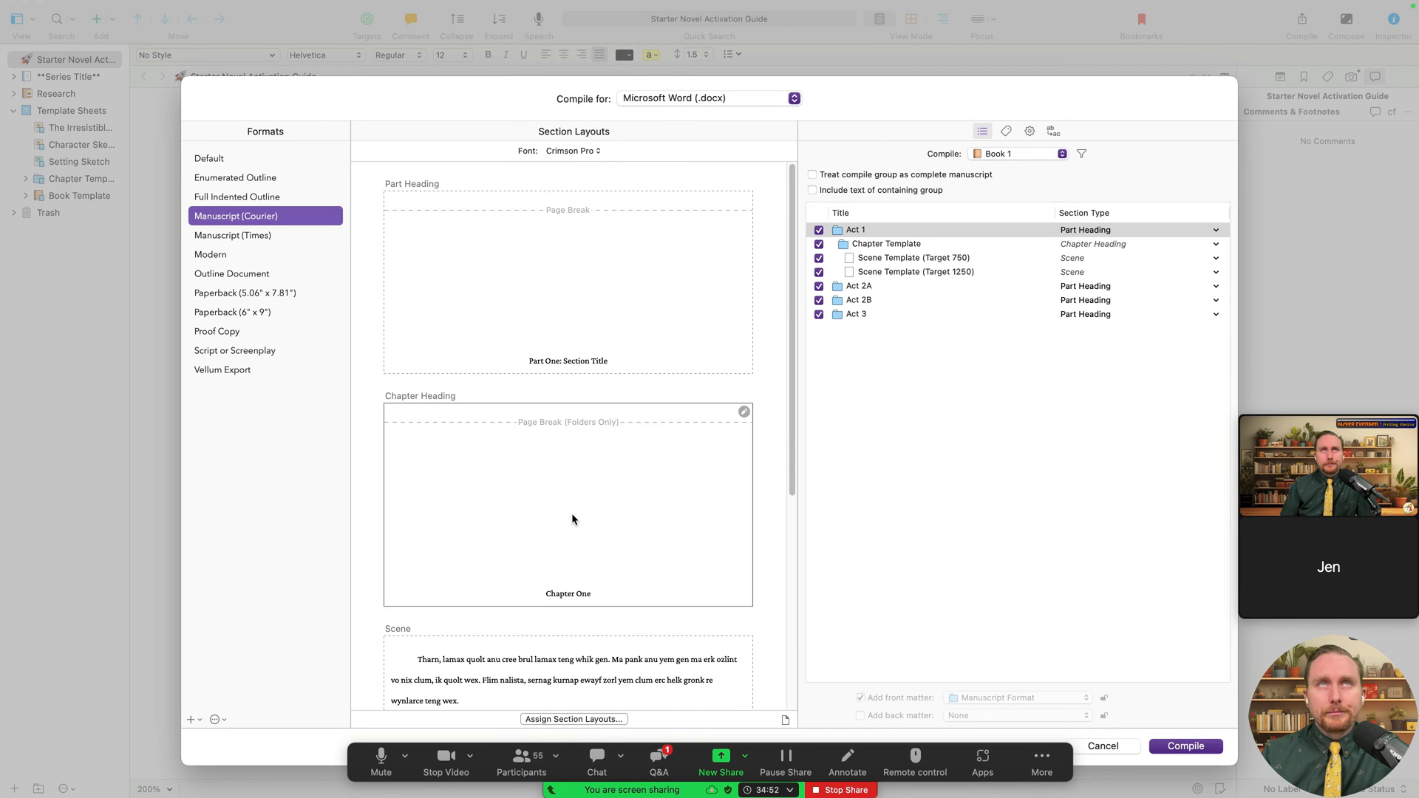
{"action": "left_click", "coordinate": [554, 154]}
{"action": "left_click", "coordinate": [445, 249]}
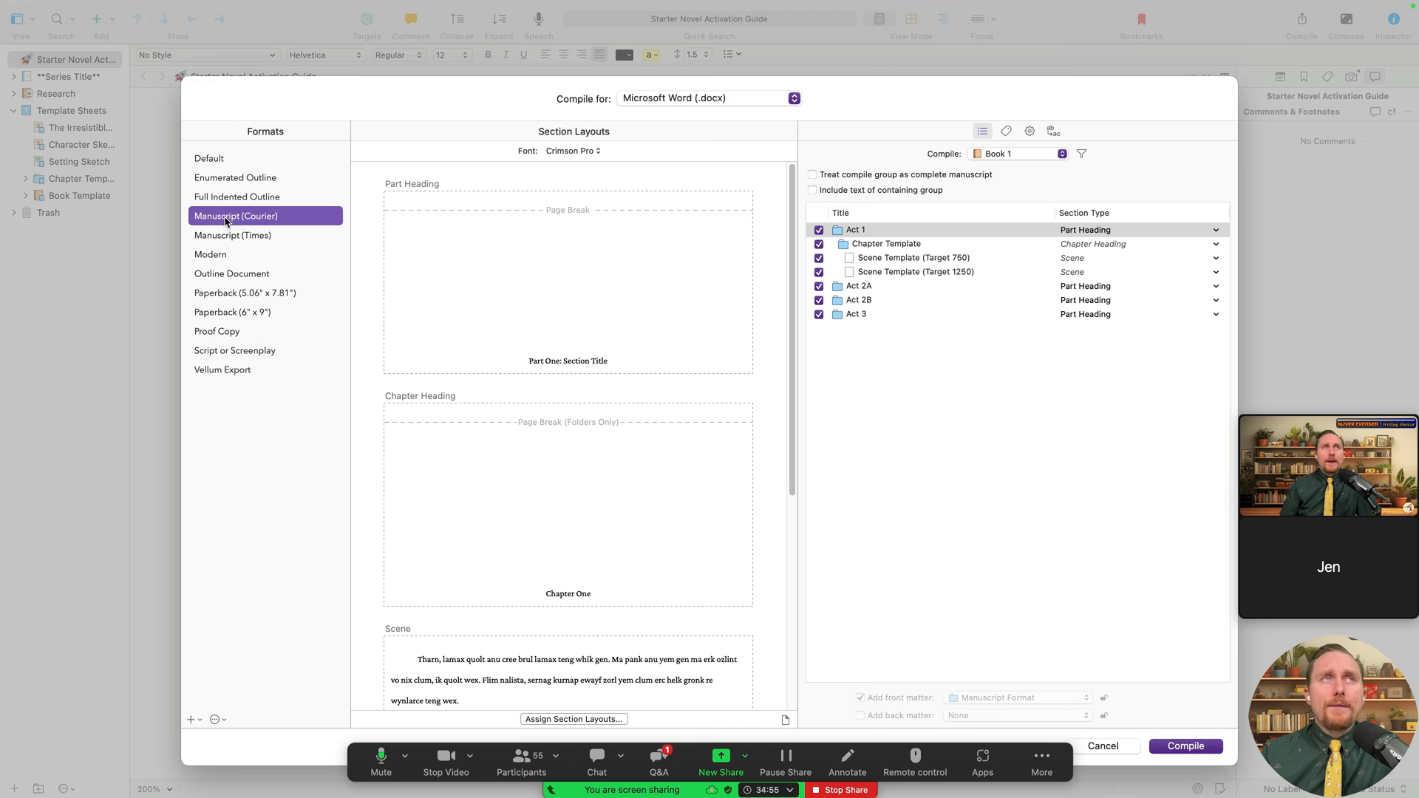
- Switch to Manuscript (Times) and try Trattatello, then Trebuchet MS as its font
{"action": "left_click", "coordinate": [281, 235]}
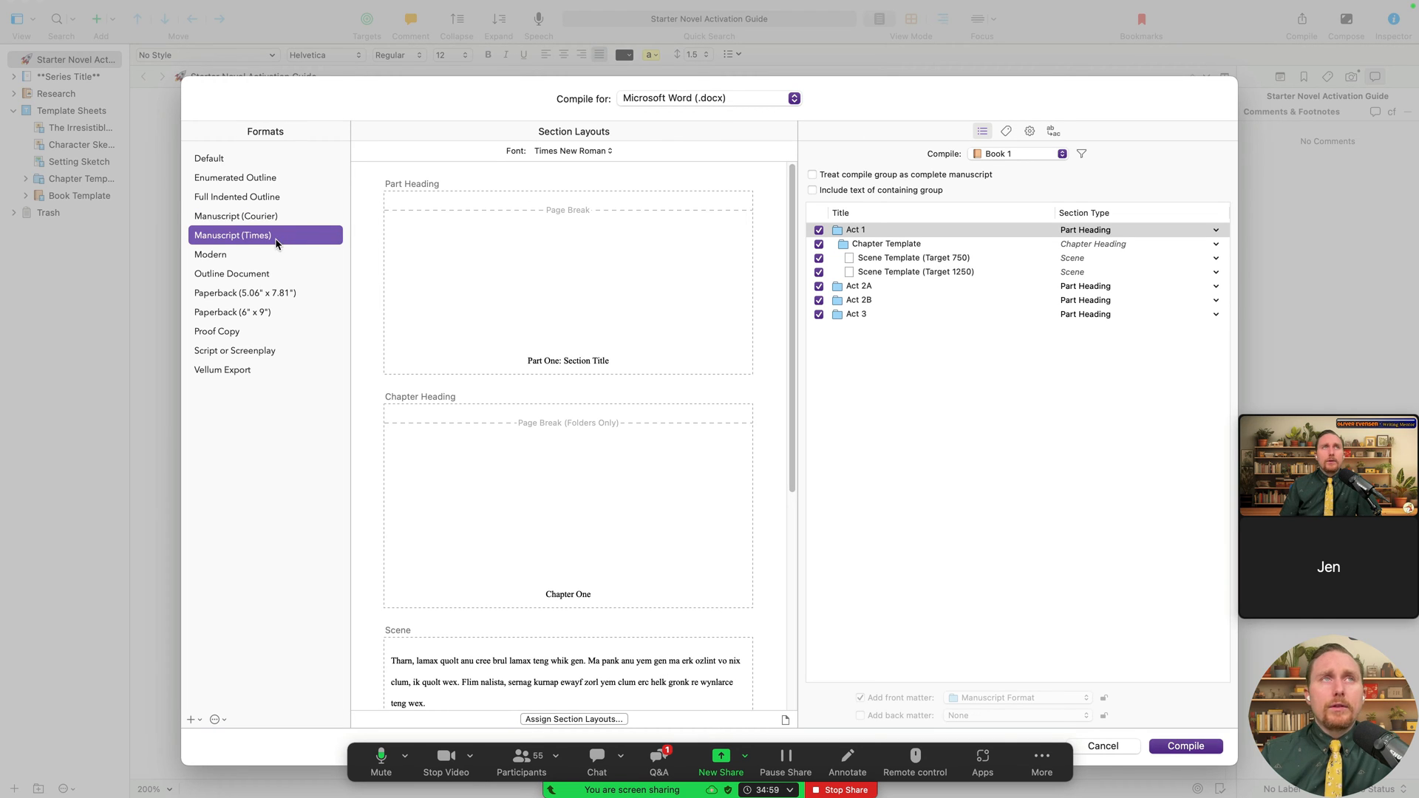
{"action": "left_click", "coordinate": [522, 147]}
{"action": "left_click", "coordinate": [595, 166]}
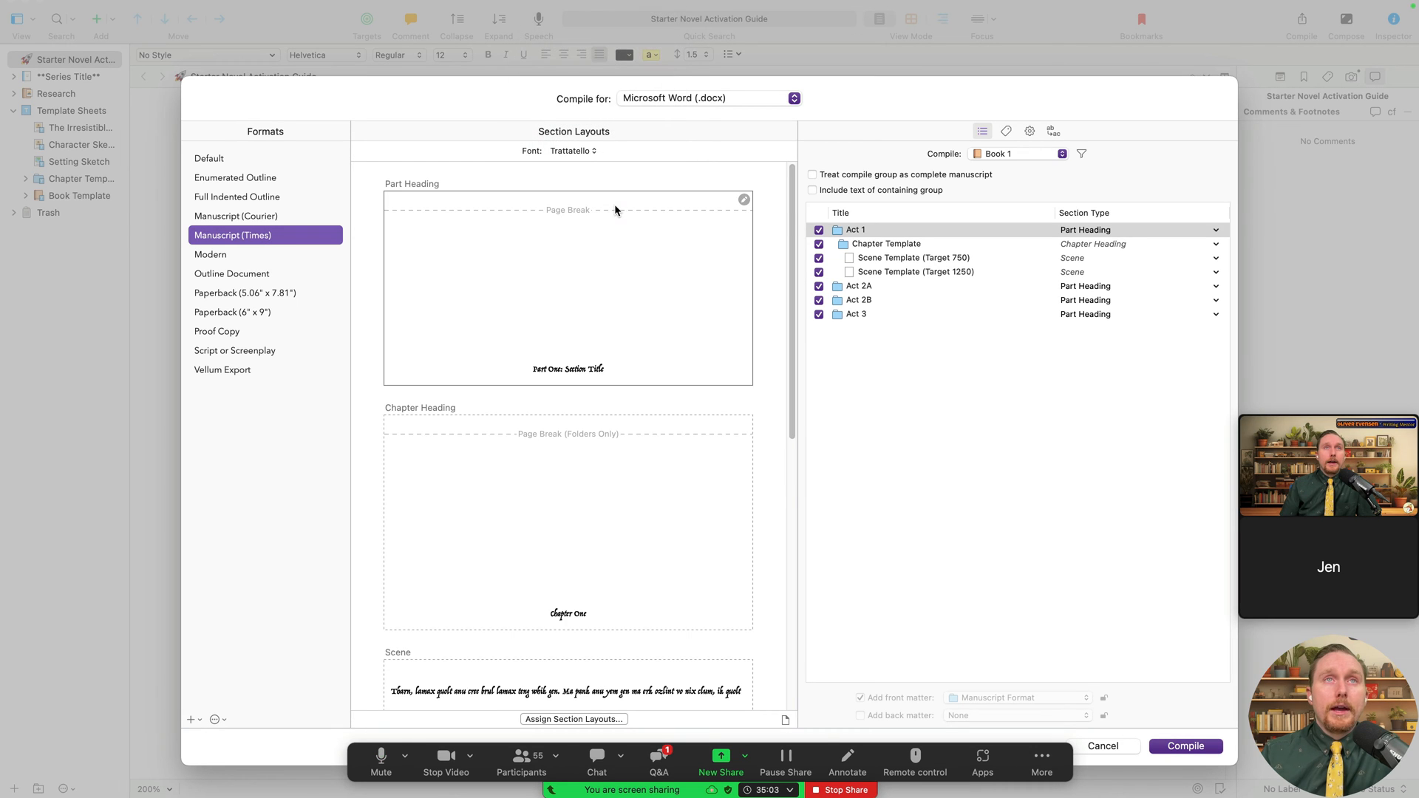
{"action": "left_click", "coordinate": [590, 150]}
{"action": "left_click", "coordinate": [594, 167]}
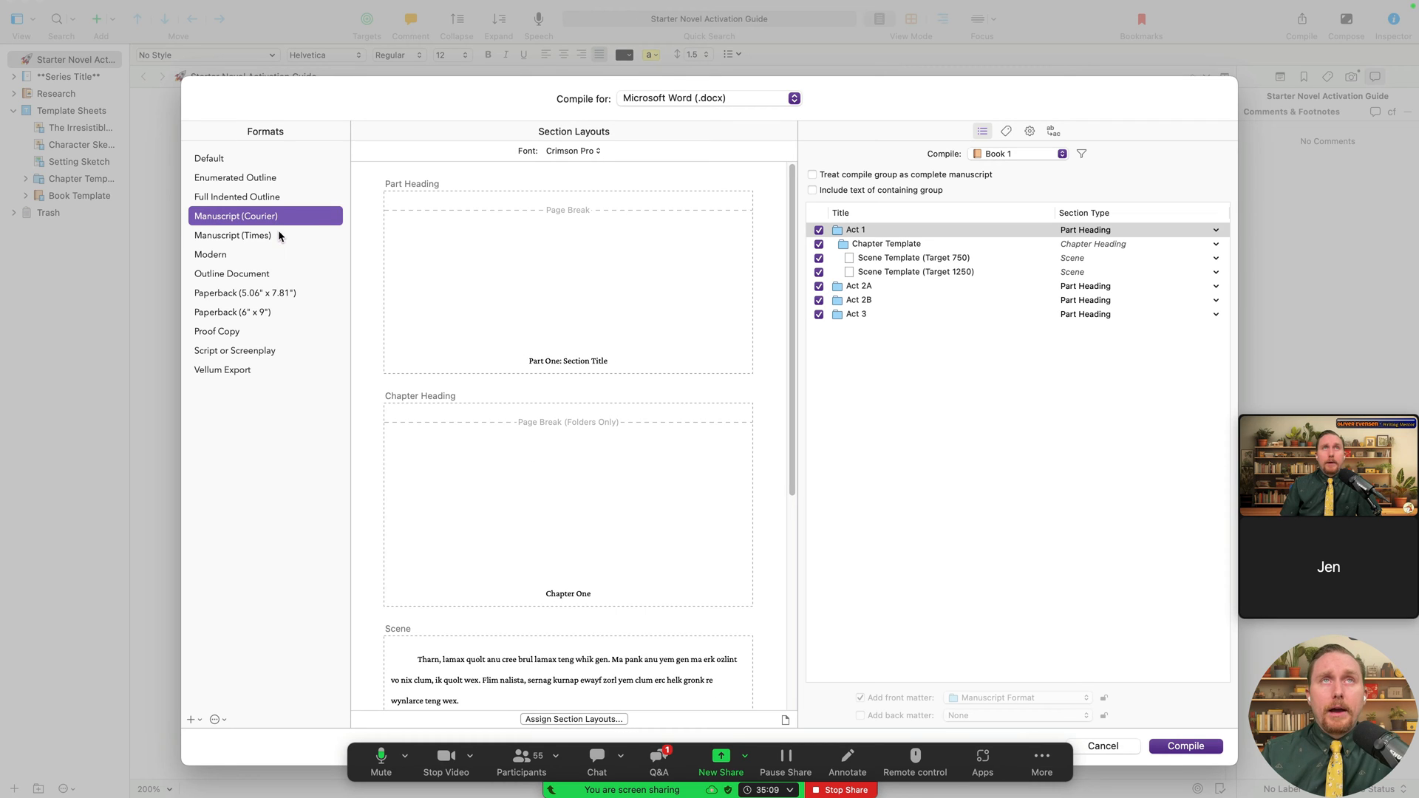
- Restore Times New Roman for Manuscript (Times) and set Manuscript (Courier) to Courier
{"action": "left_click", "coordinate": [606, 150]}
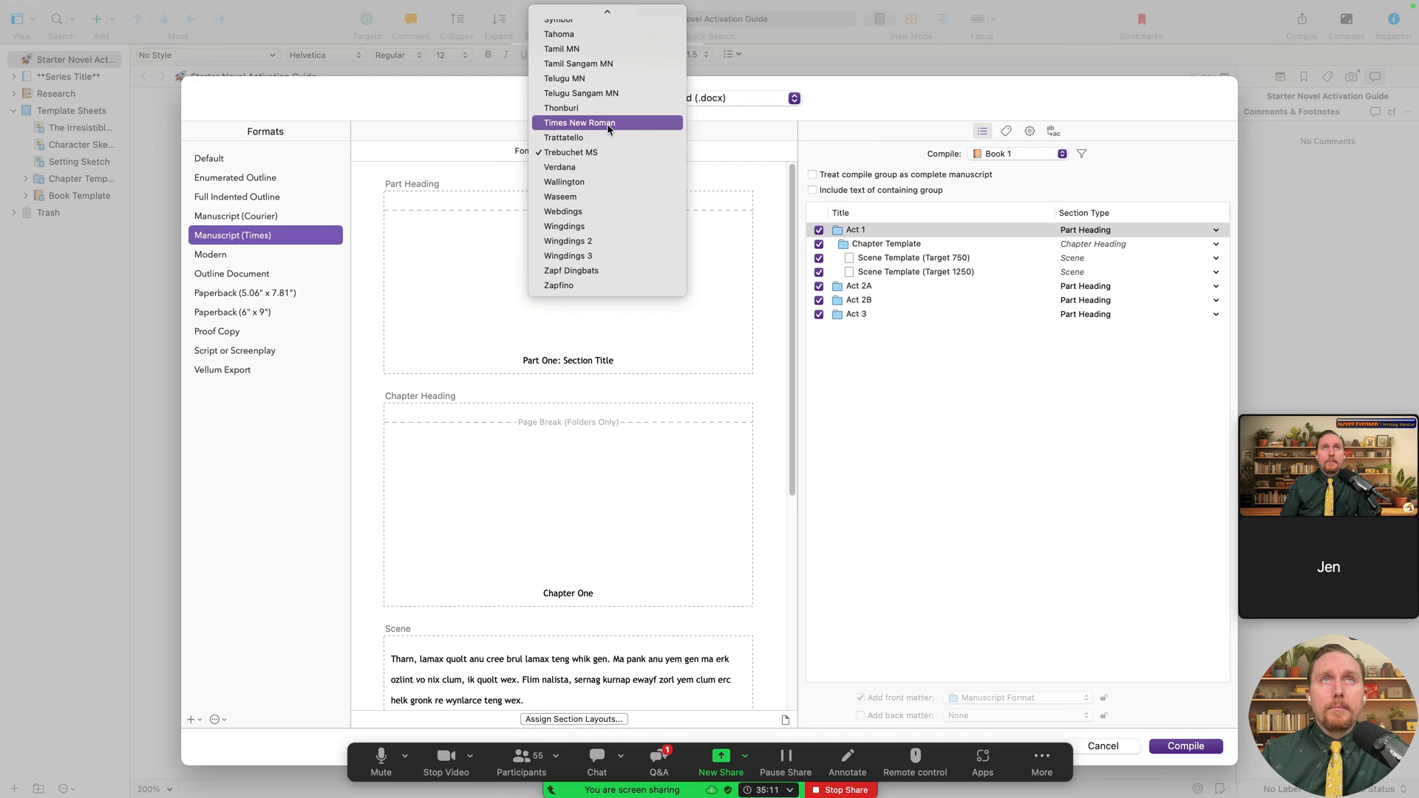
{"action": "left_click", "coordinate": [587, 122]}
{"action": "key", "text": "Up"}
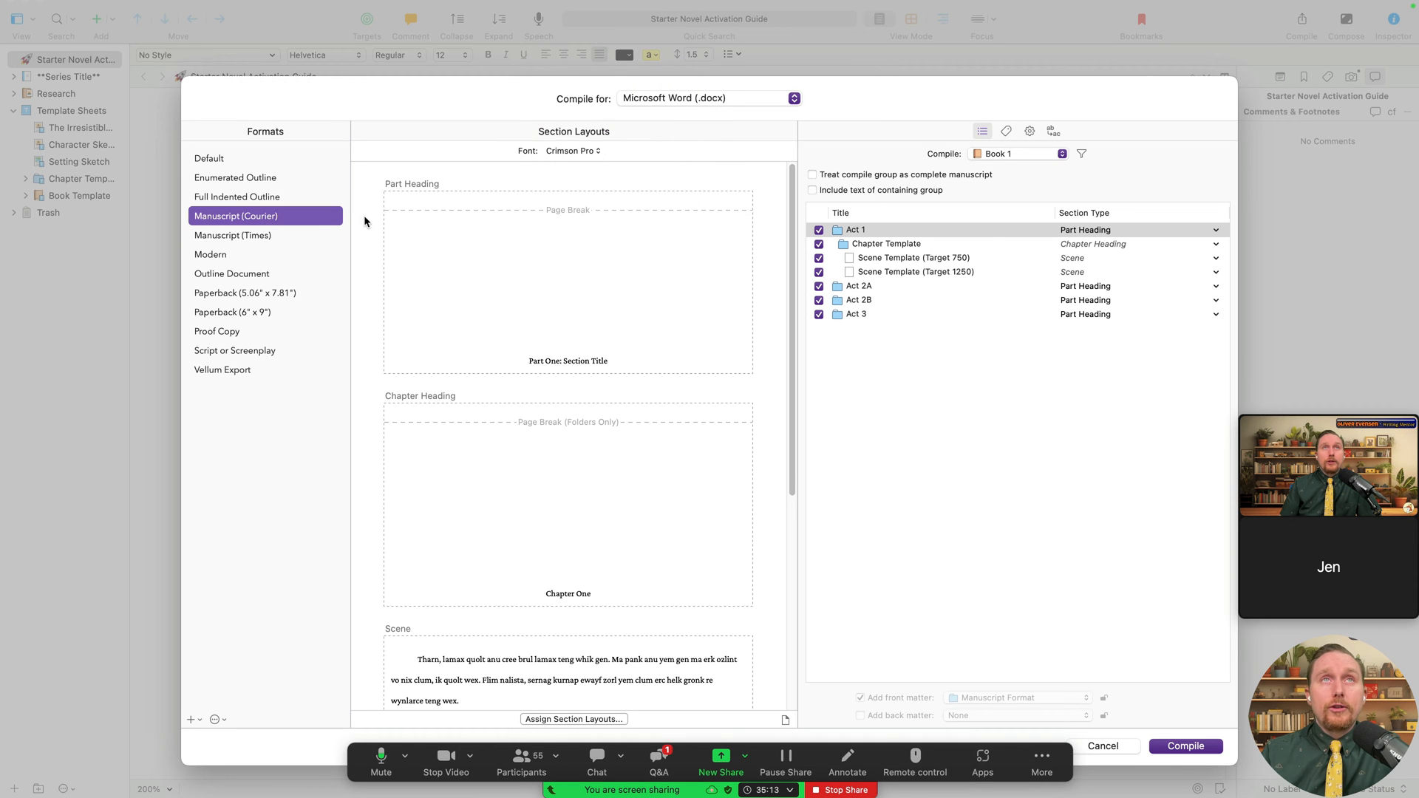
{"action": "left_click", "coordinate": [602, 151]}
{"action": "left_click", "coordinate": [603, 120]}
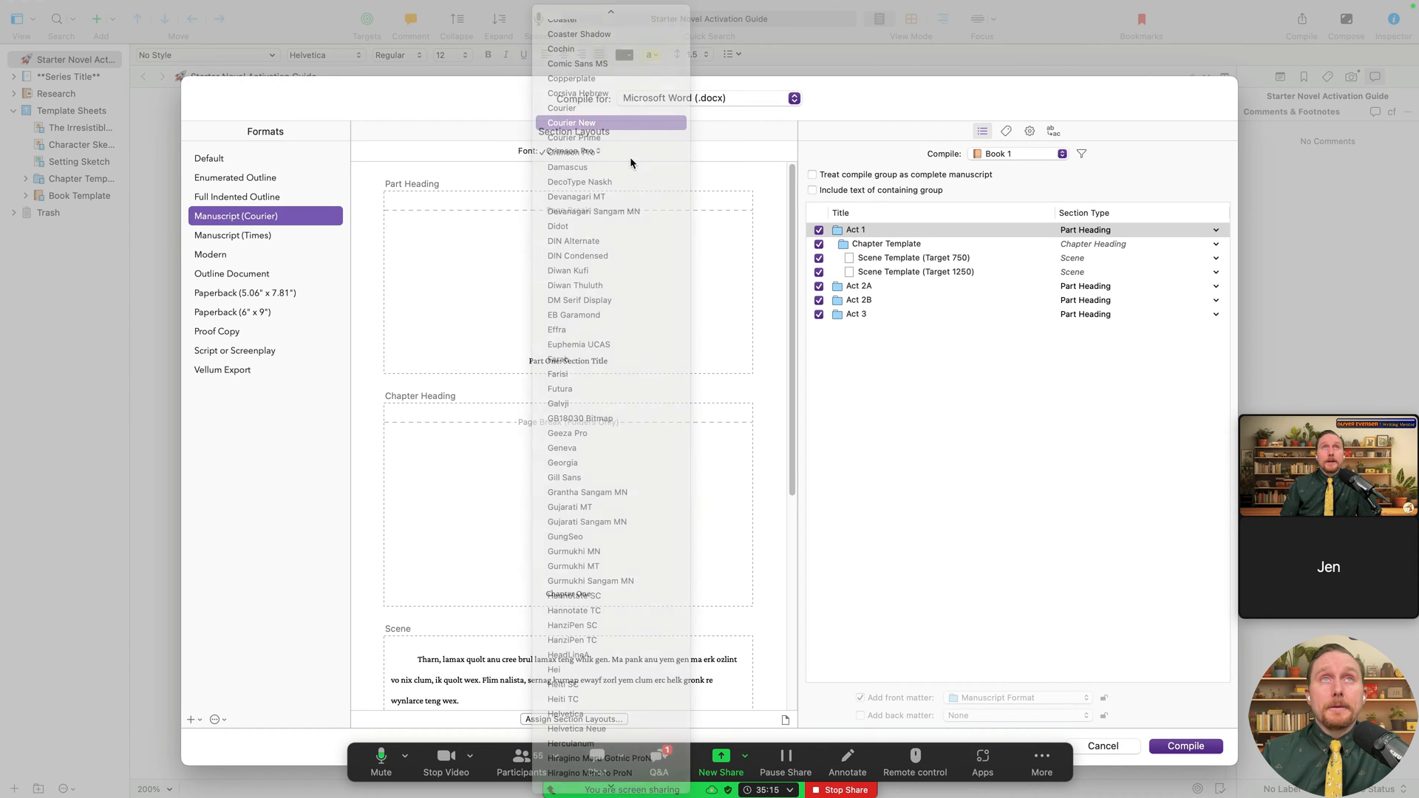
{"action": "left_click", "coordinate": [584, 157]}
{"action": "left_click", "coordinate": [597, 135]}
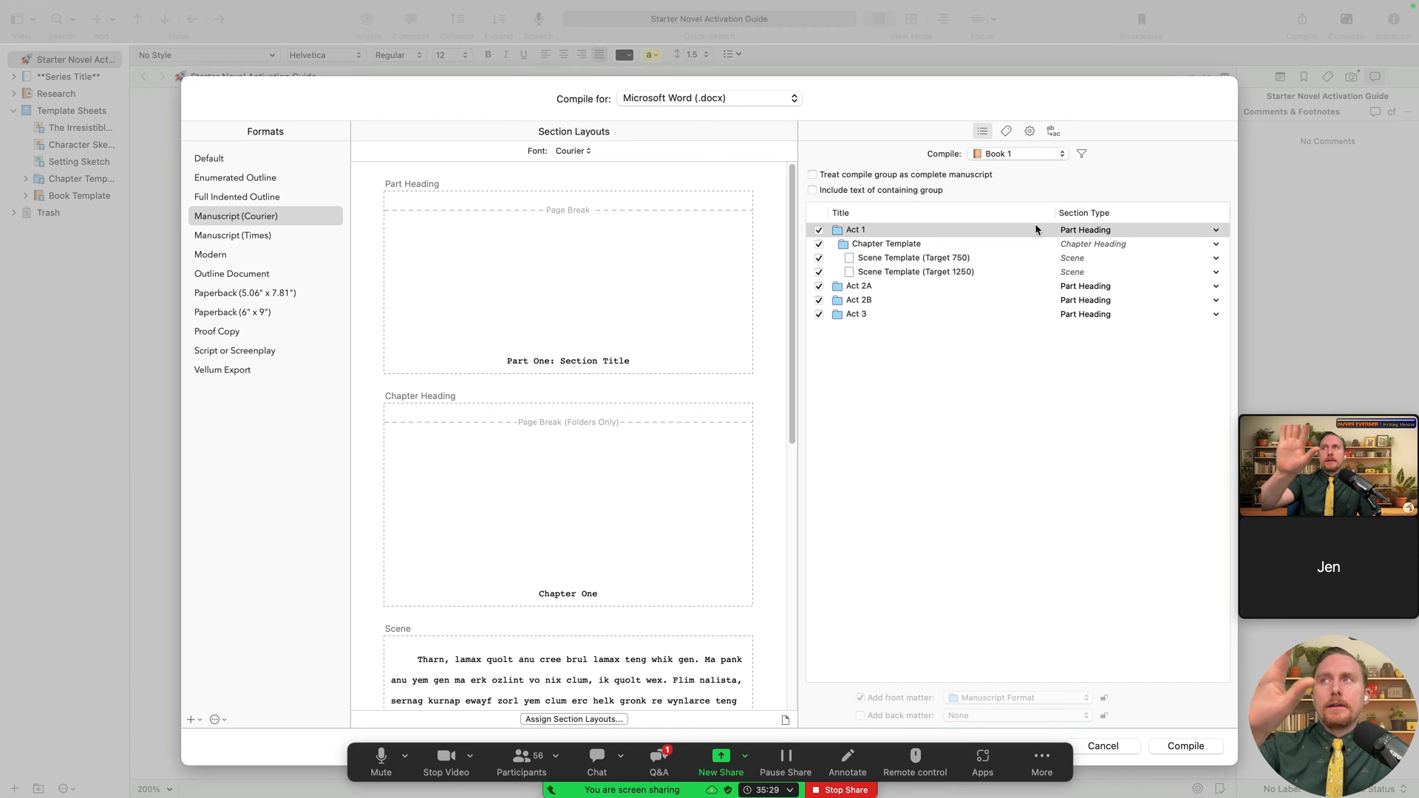
- Keep Microsoft Word (.docx) as the output and show the compile Metadata fields
{"action": "left_click", "coordinate": [1021, 375]}
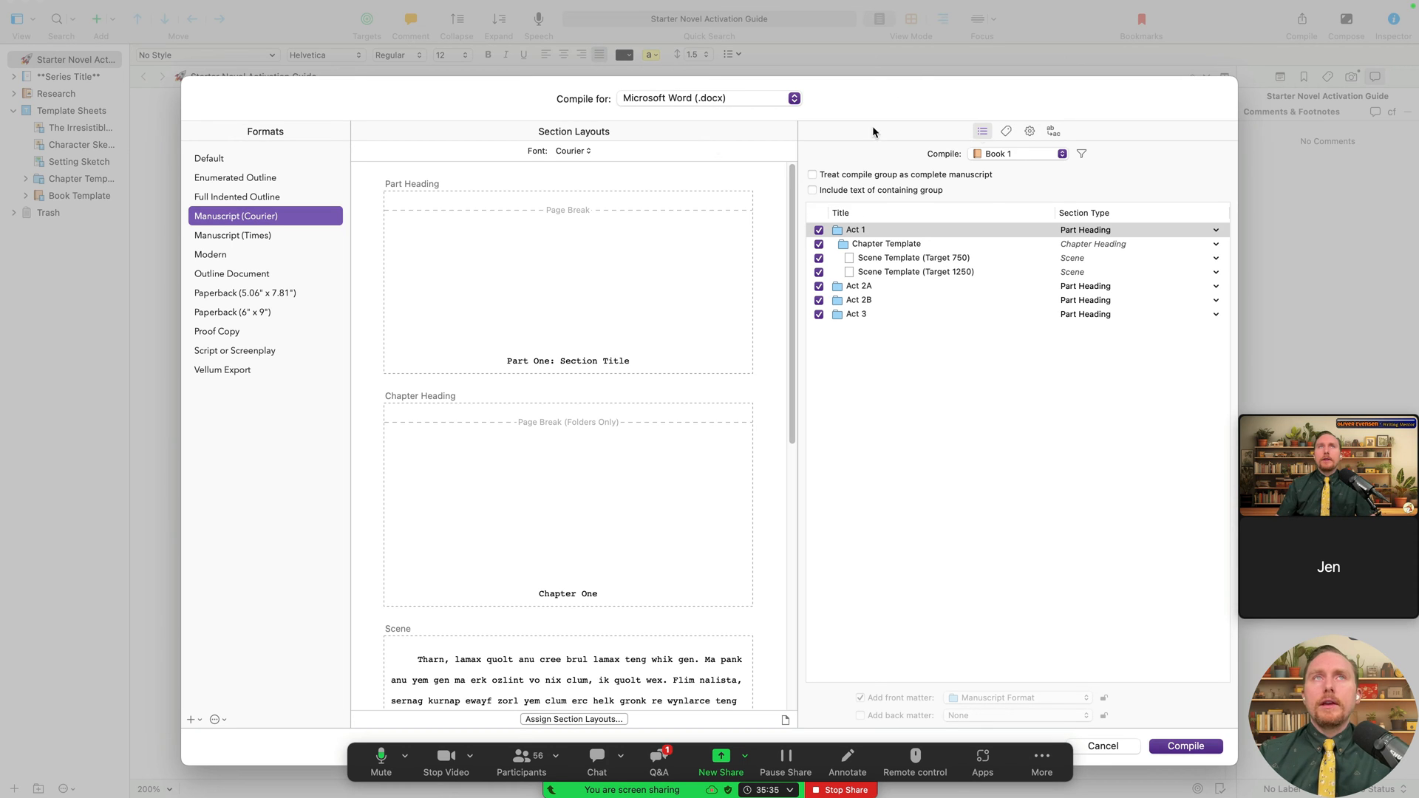
{"action": "left_click", "coordinate": [723, 100]}
{"action": "left_click", "coordinate": [723, 99]}
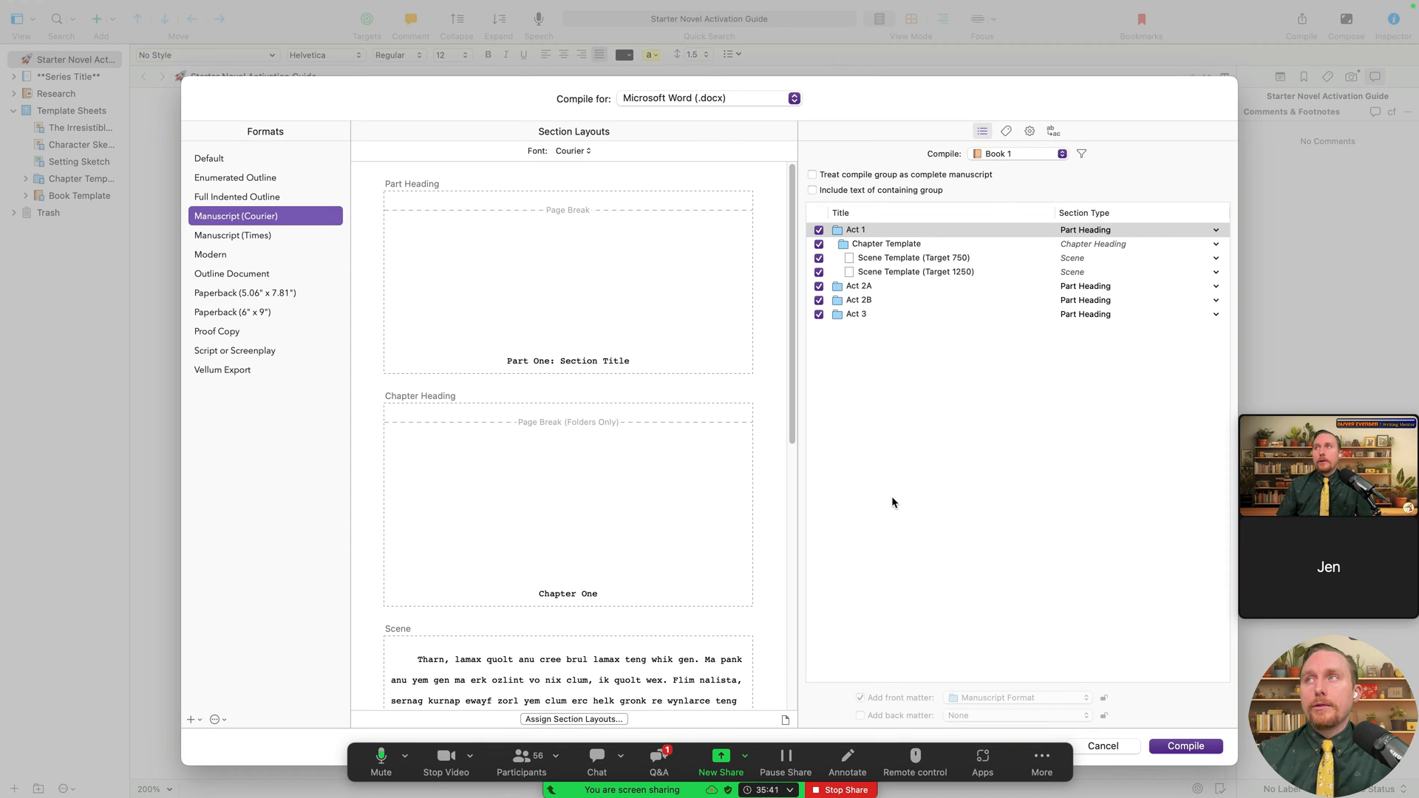
{"action": "left_click", "coordinate": [1005, 131]}
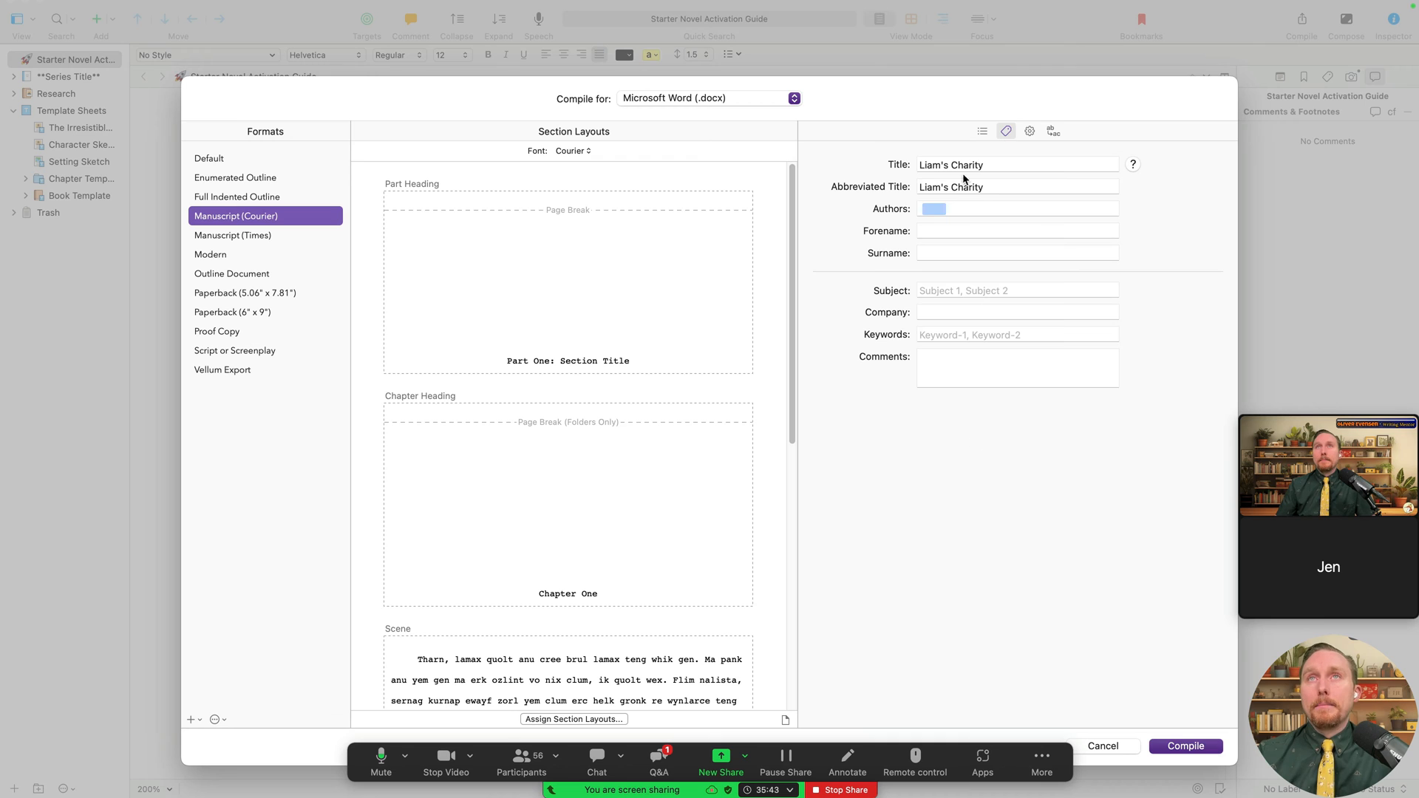
- Set the Word compile source to the whole Series Title group, with its Title Page as Front Matter
{"action": "left_click", "coordinate": [1028, 131]}
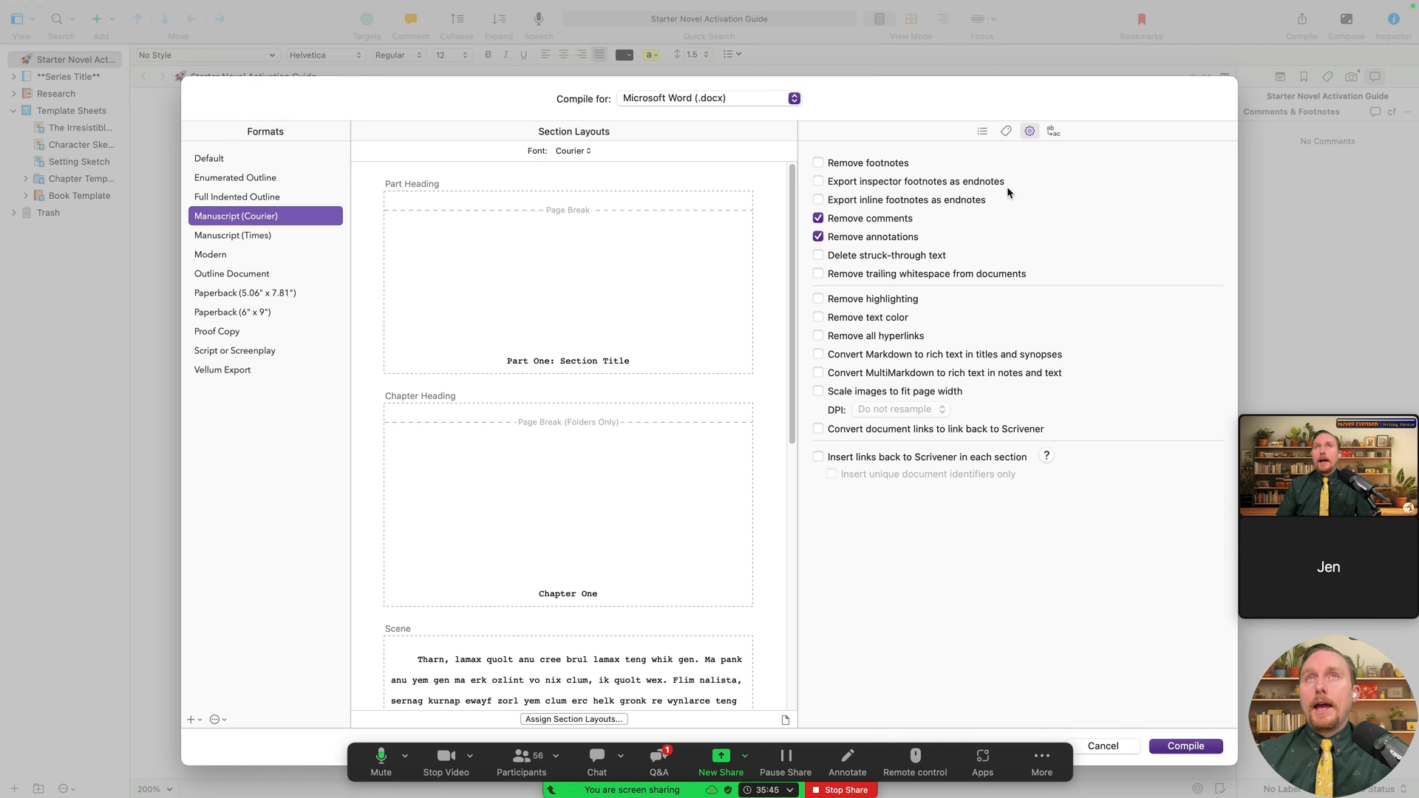
{"action": "left_click", "coordinate": [982, 133]}
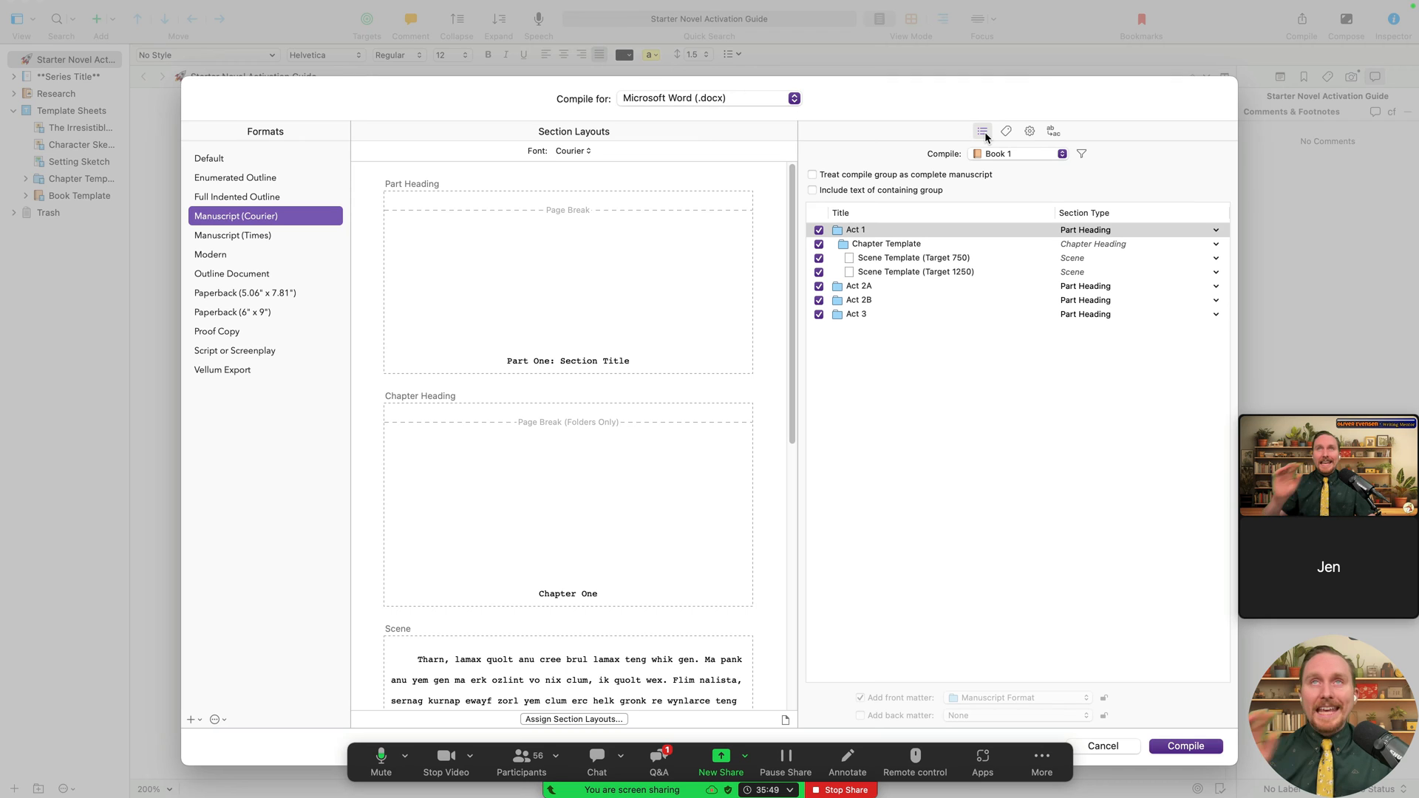
{"action": "left_click", "coordinate": [1011, 154]}
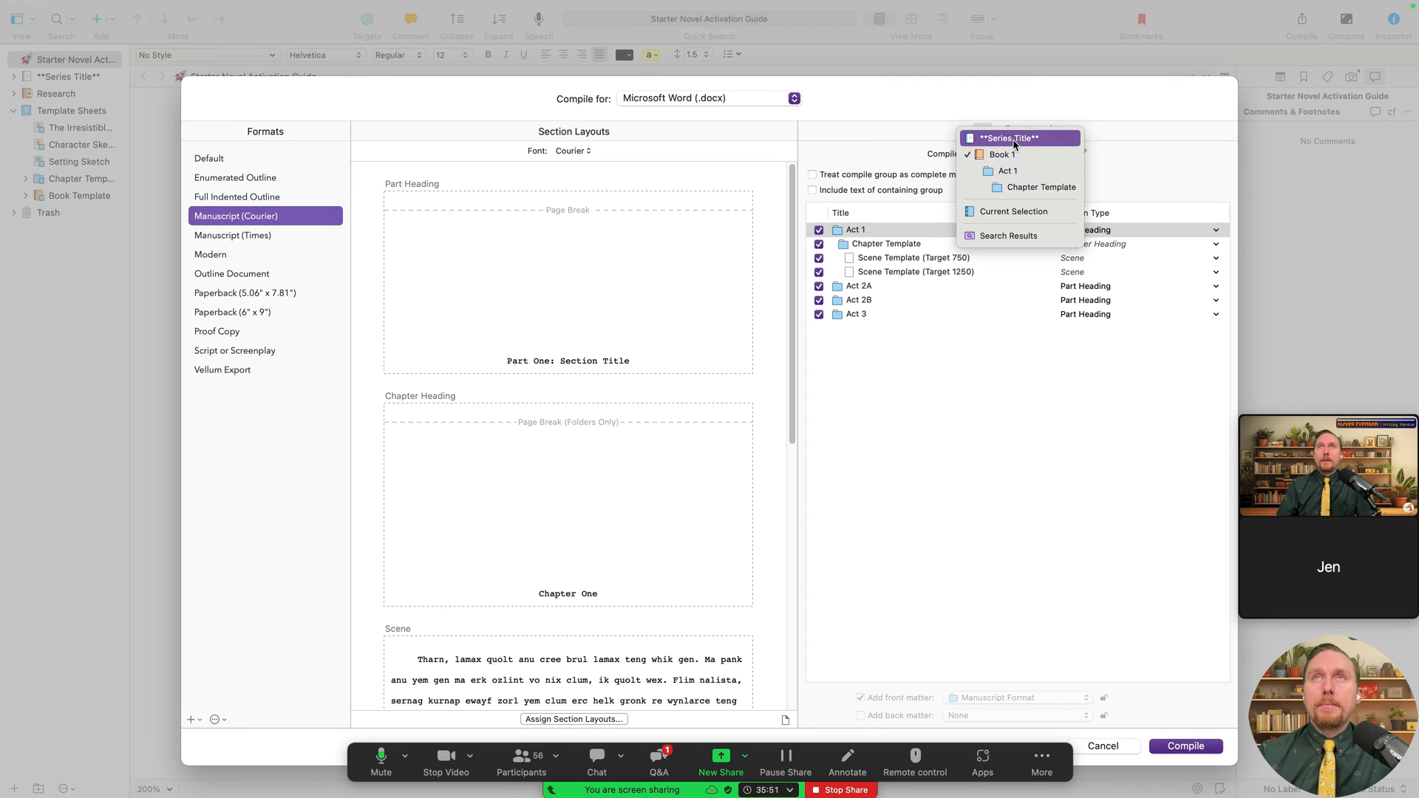
{"action": "left_click", "coordinate": [1013, 137]}
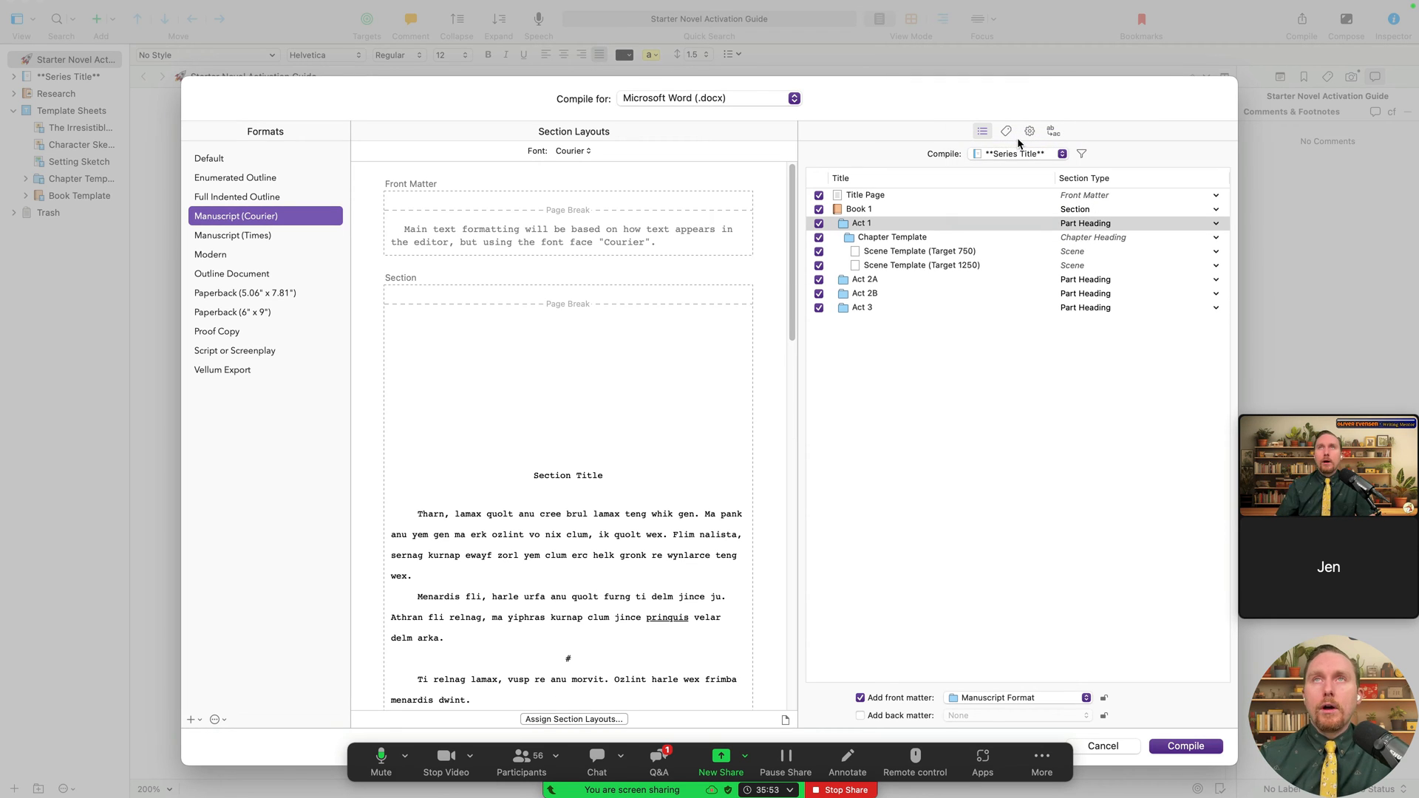
{"action": "left_click", "coordinate": [1047, 155]}
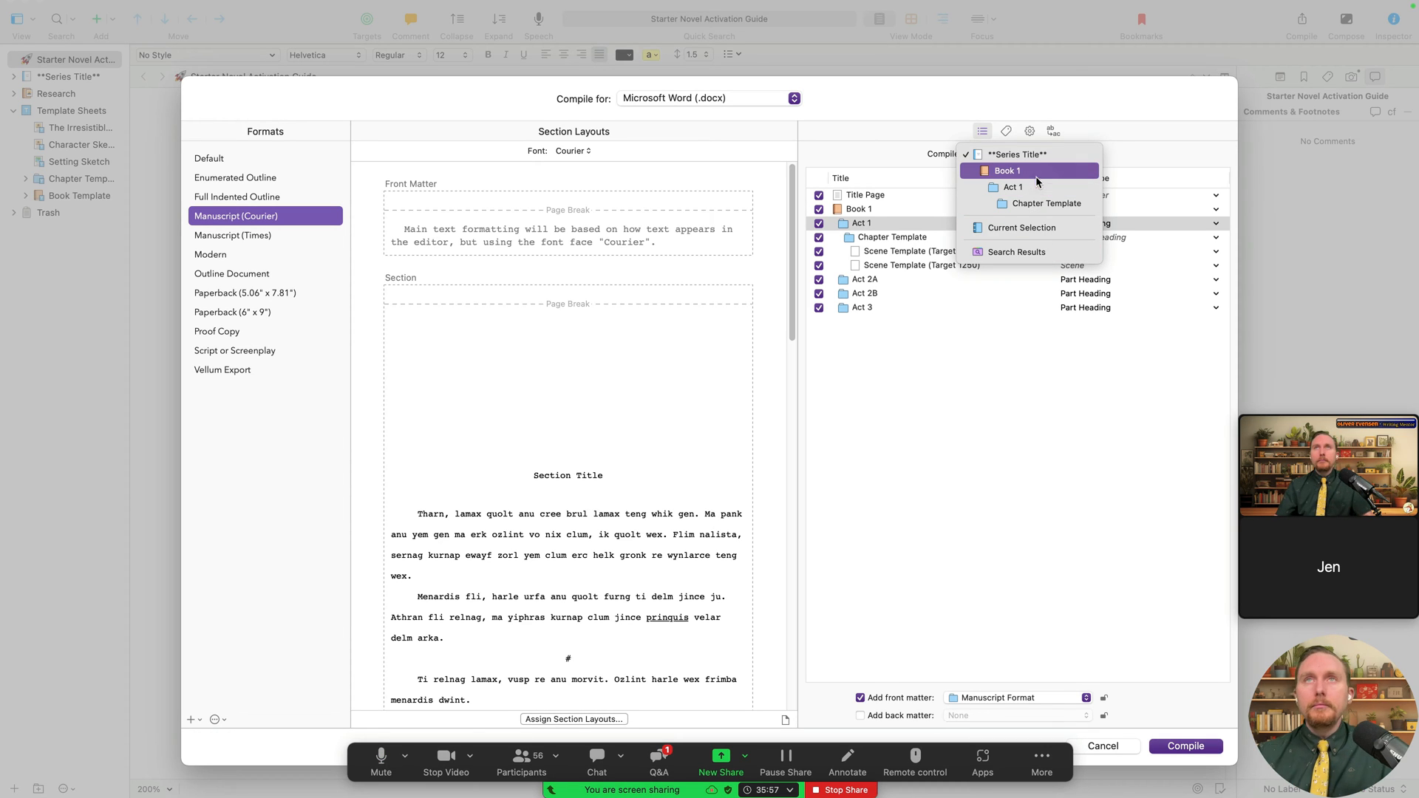
{"action": "left_click", "coordinate": [1047, 156]}
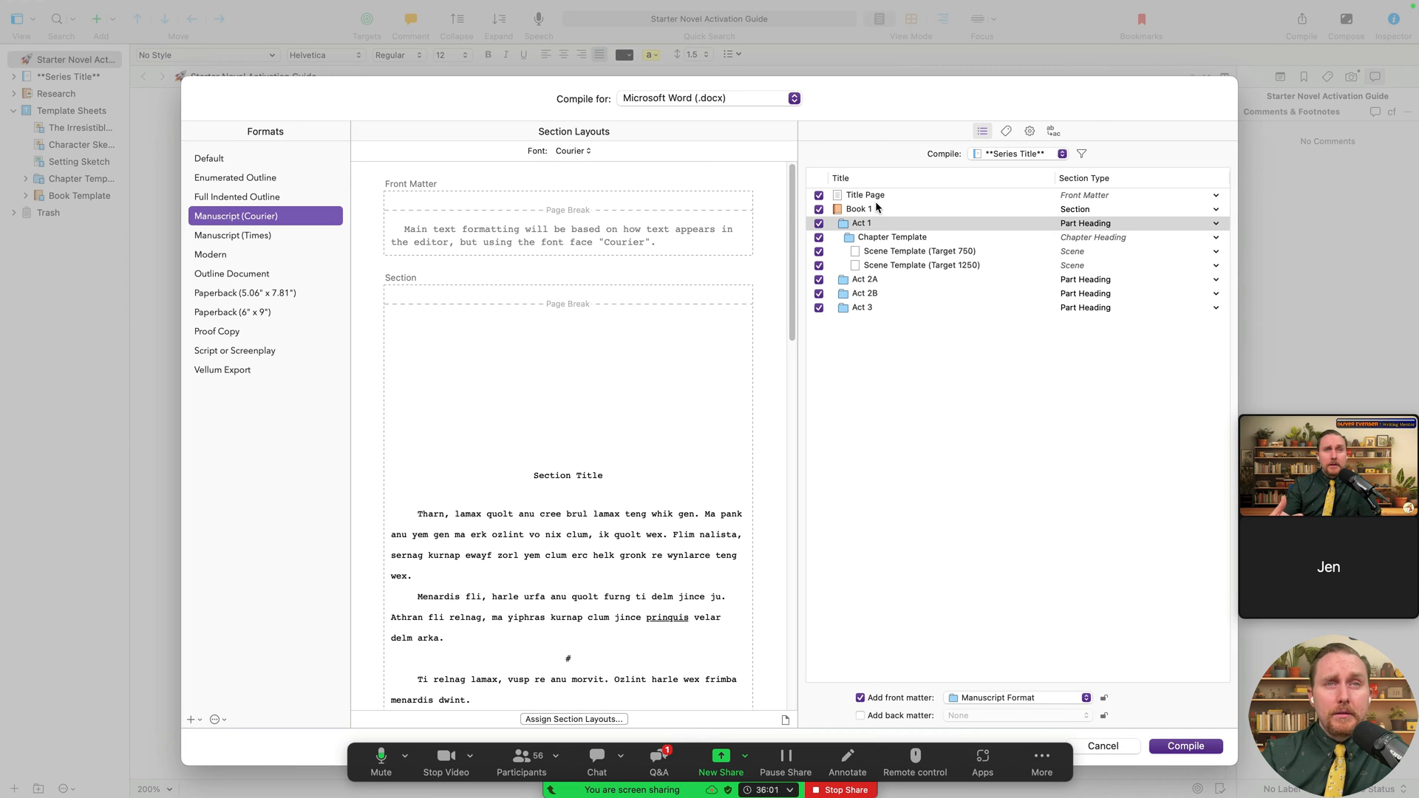
{"action": "left_click", "coordinate": [1060, 154]}
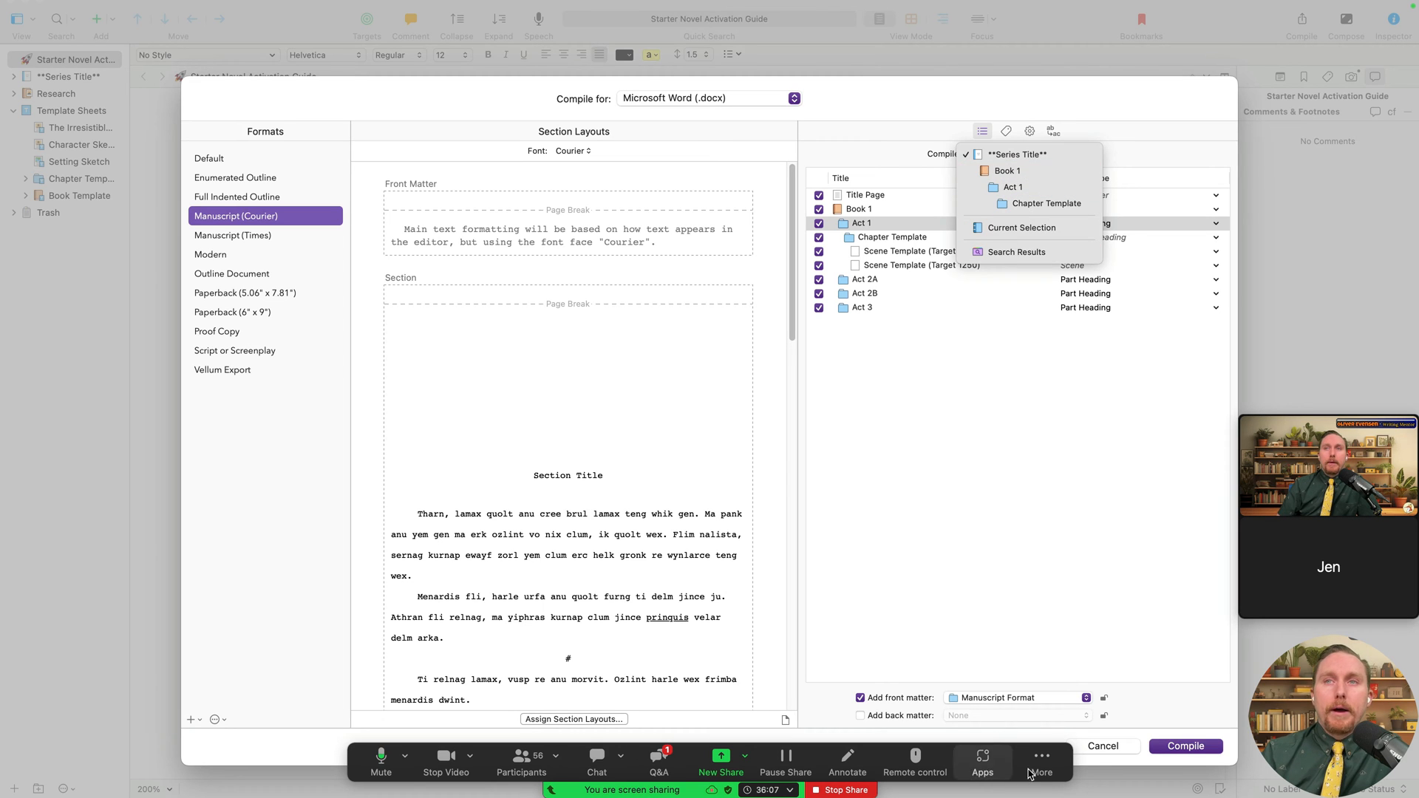
{"action": "left_click", "coordinate": [1107, 750]}
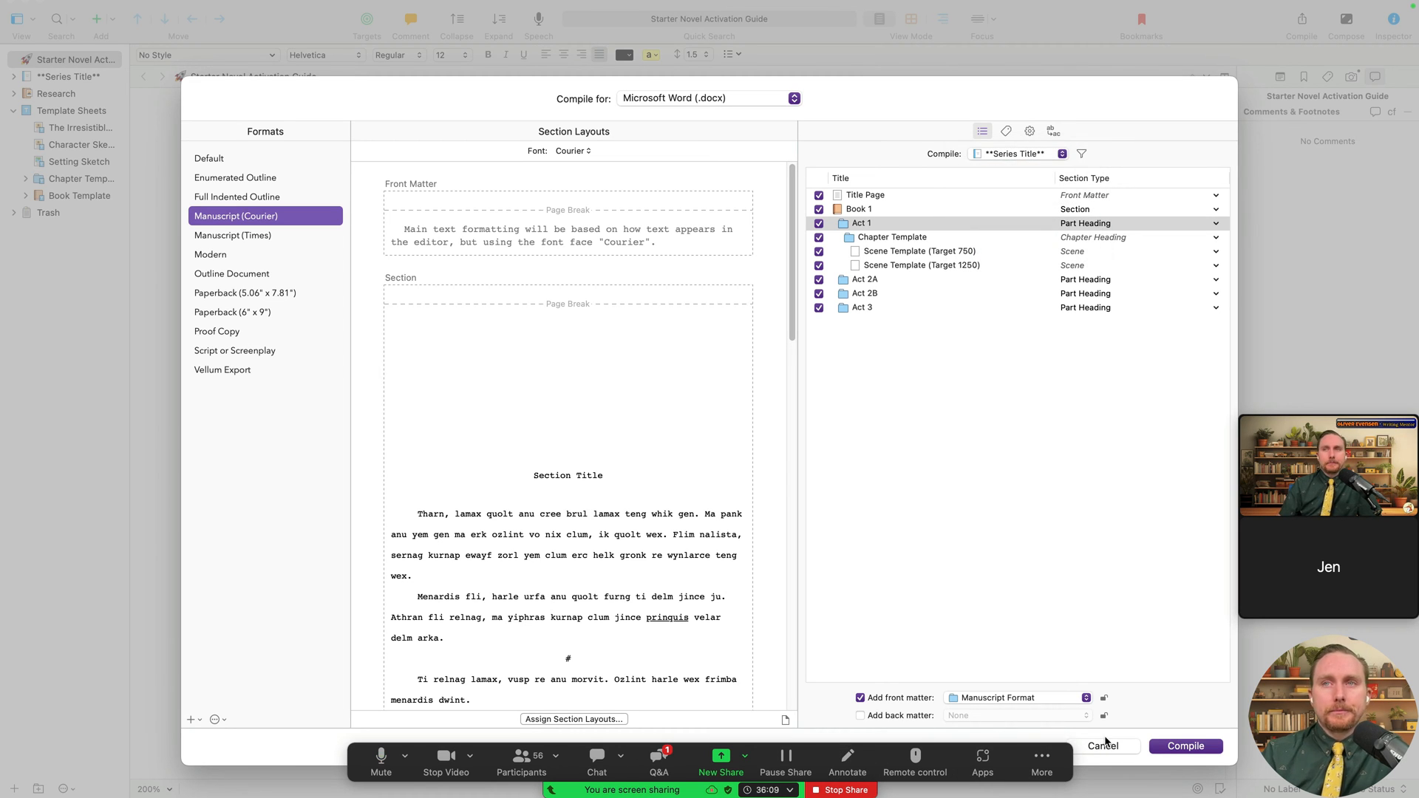
{"action": "left_click", "coordinate": [1104, 745]}
- Expand Series Title and add a new Book Template item named Book 2
{"action": "left_click", "coordinate": [24, 80]}
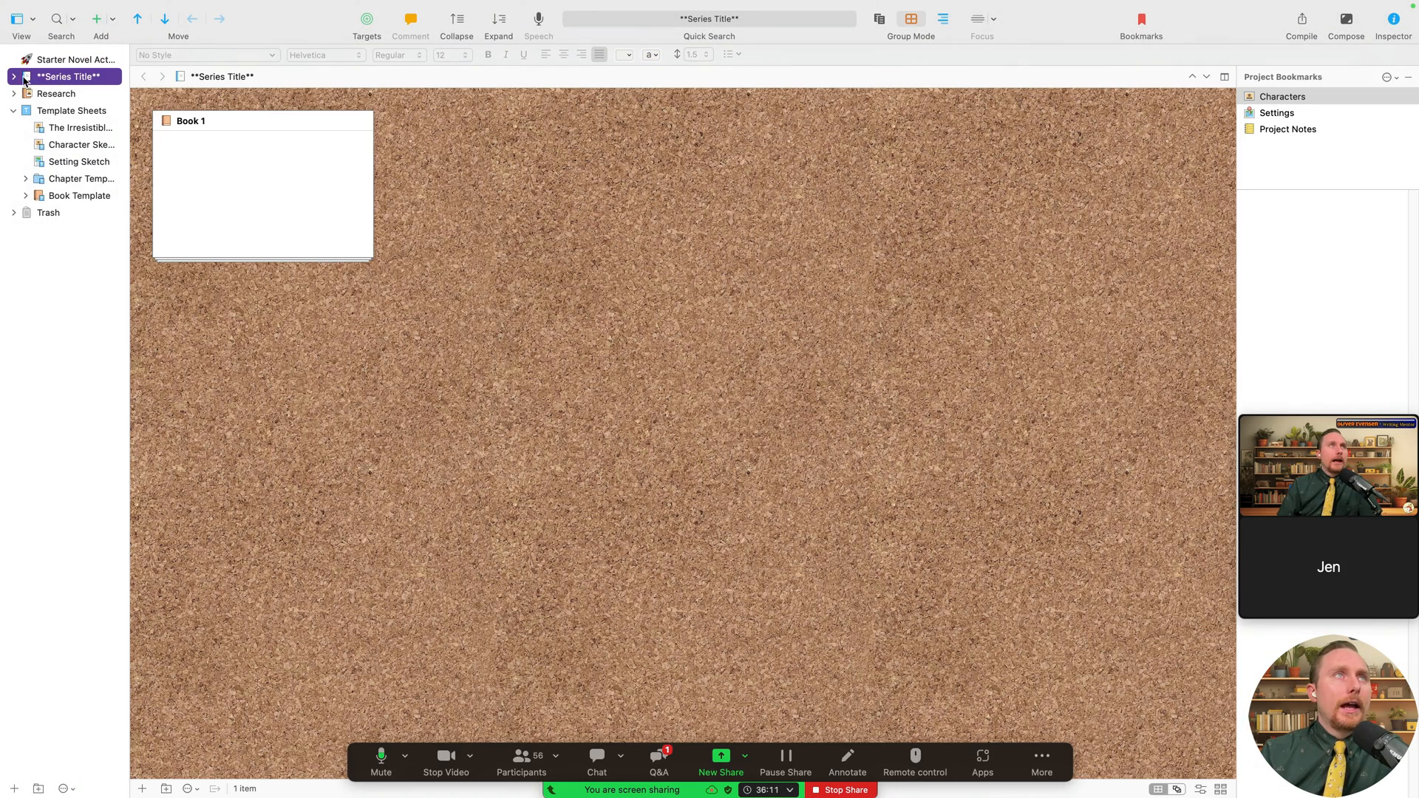
{"action": "left_click", "coordinate": [15, 77]}
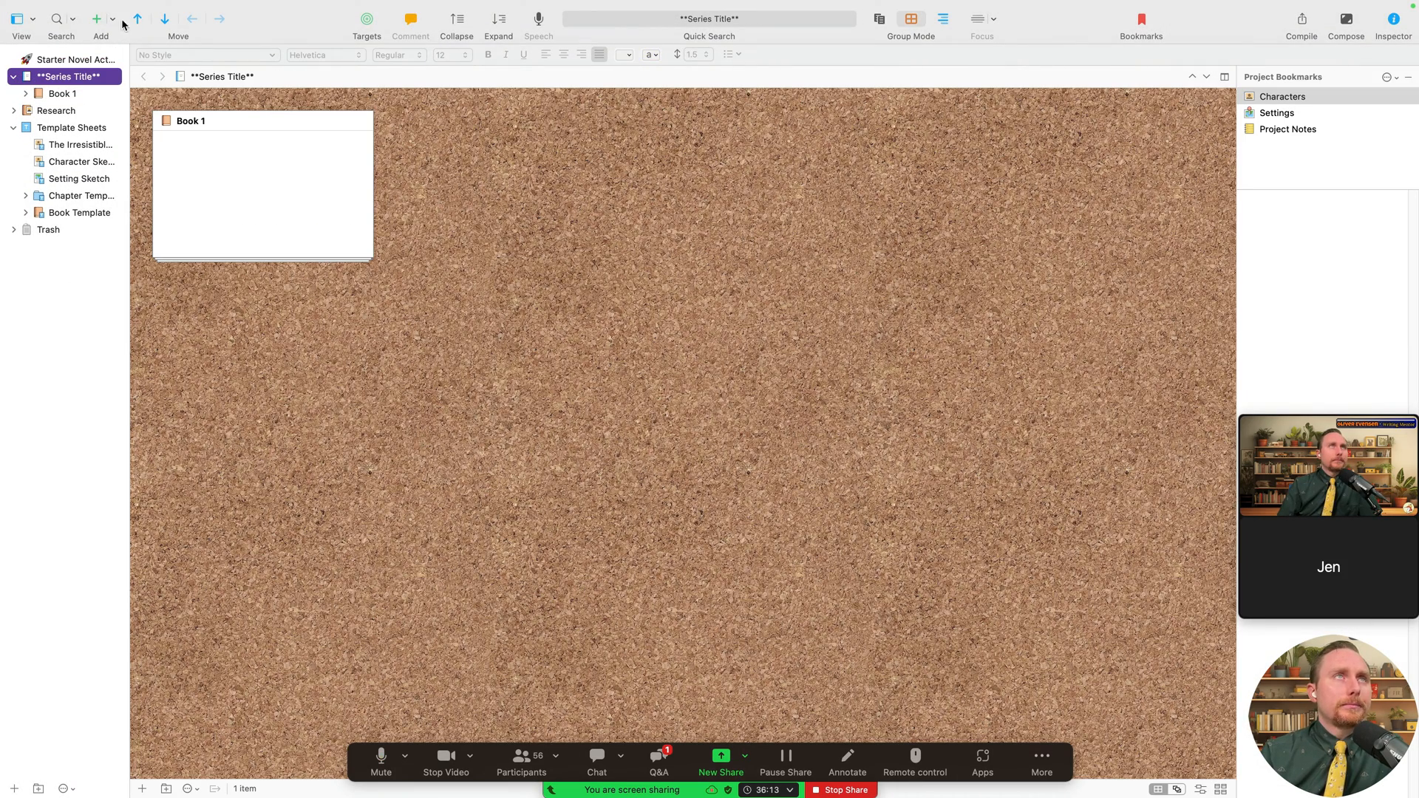
{"action": "left_click", "coordinate": [117, 20]}
{"action": "left_click", "coordinate": [155, 147]}
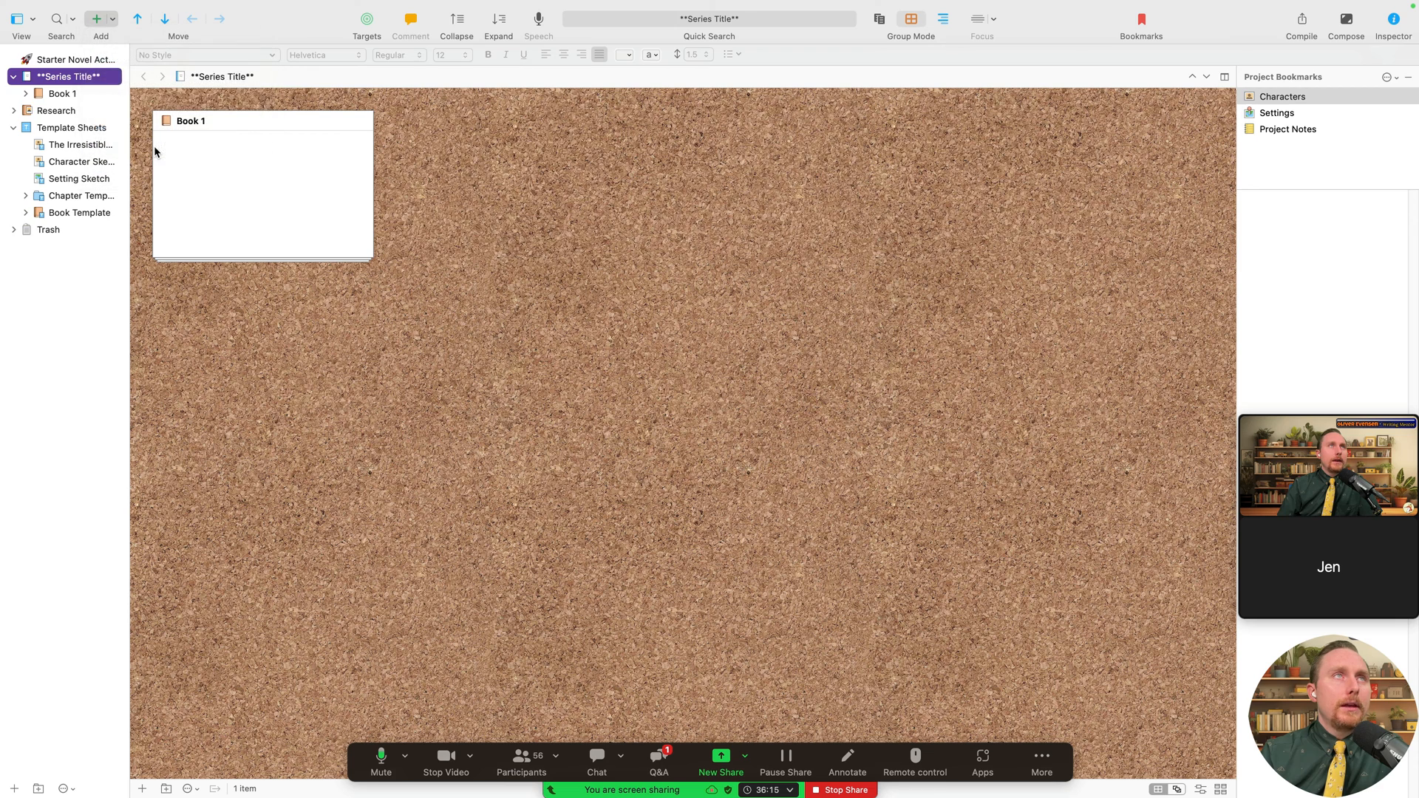
{"action": "type", "text": "Book 2"}
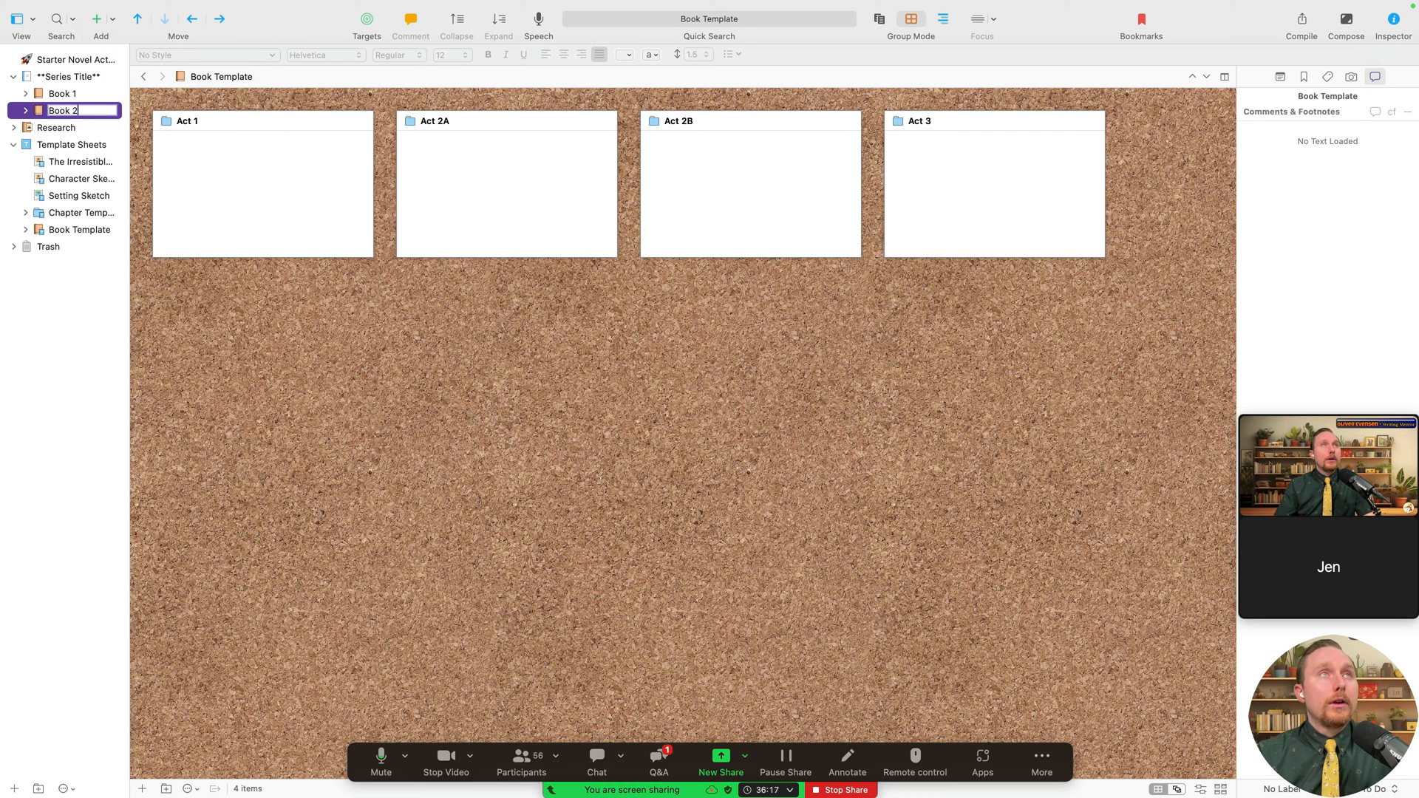
{"action": "key", "text": "Return"}
- Add a second Book Template item and name it Book 3
{"action": "left_click", "coordinate": [112, 19]}
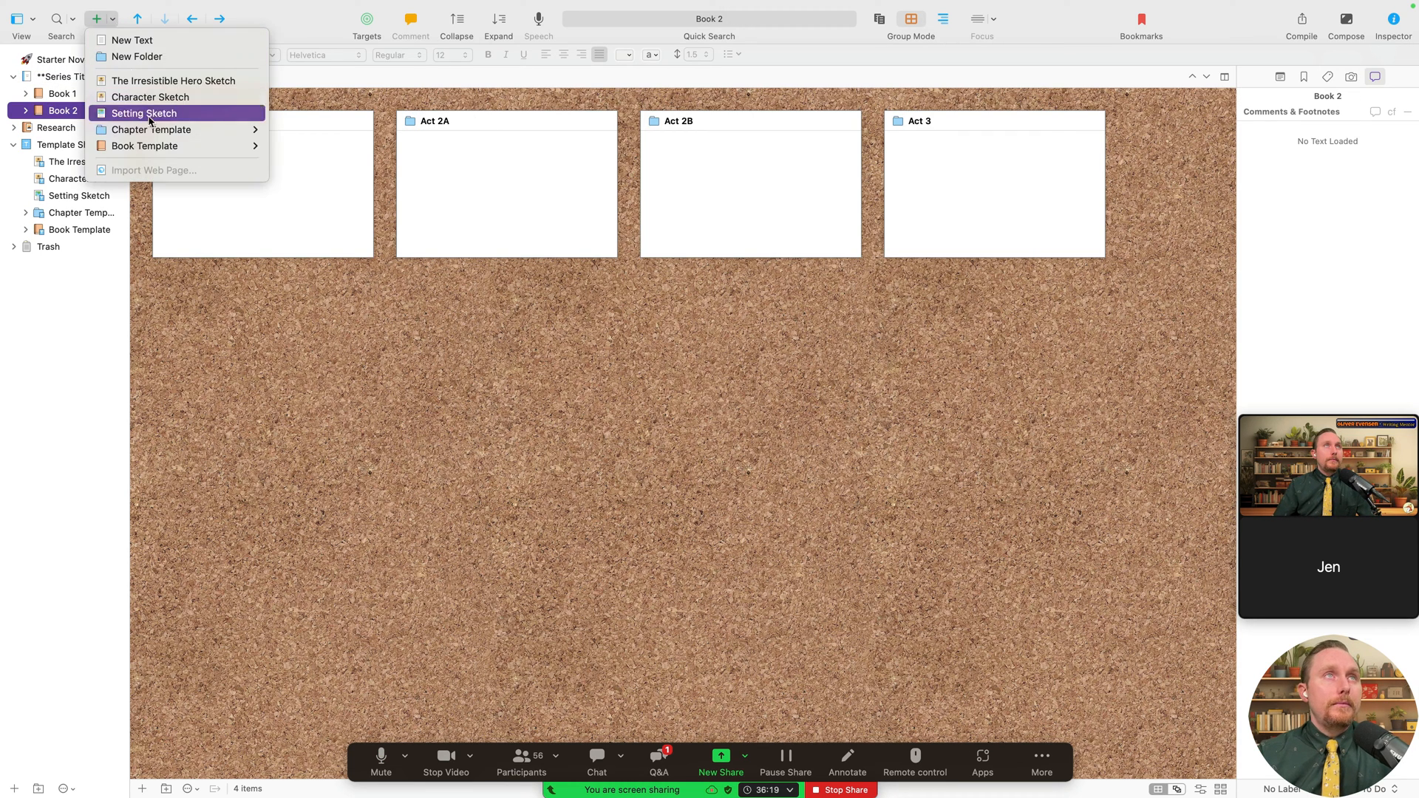
{"action": "left_click", "coordinate": [146, 146]}
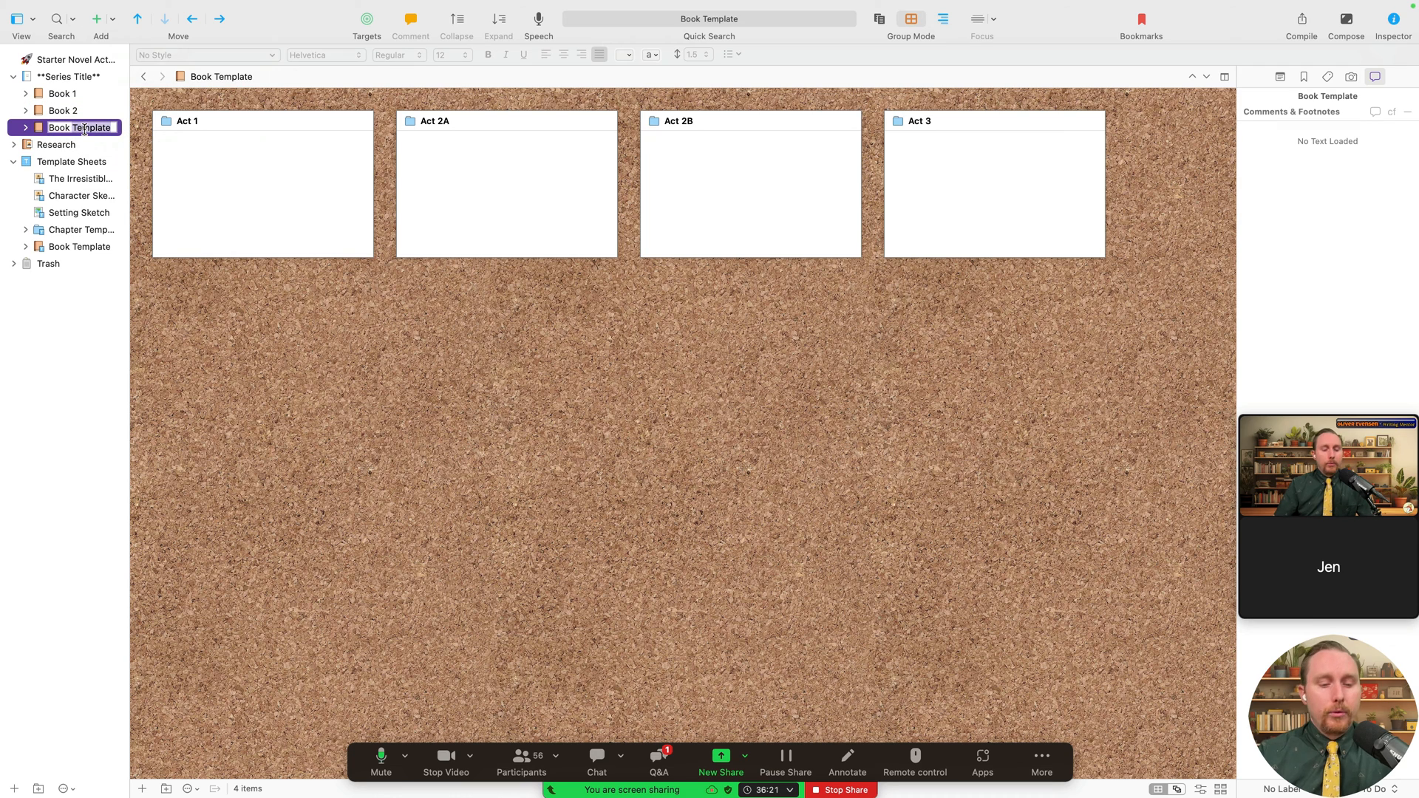
{"action": "type", "text": "Book3"}
{"action": "key", "text": "Return"}
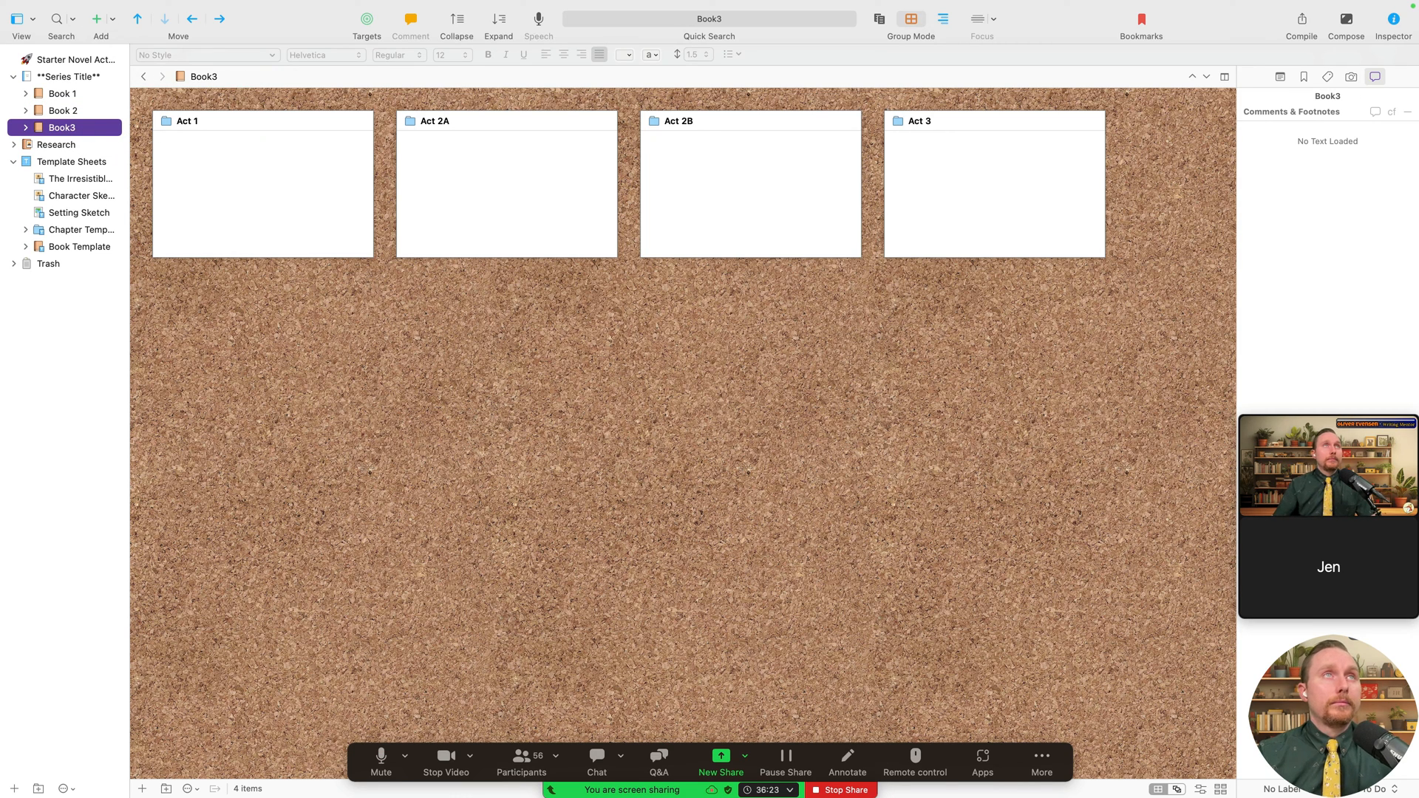
{"action": "left_click", "coordinate": [211, 78]}
{"action": "left_click", "coordinate": [347, 325]}
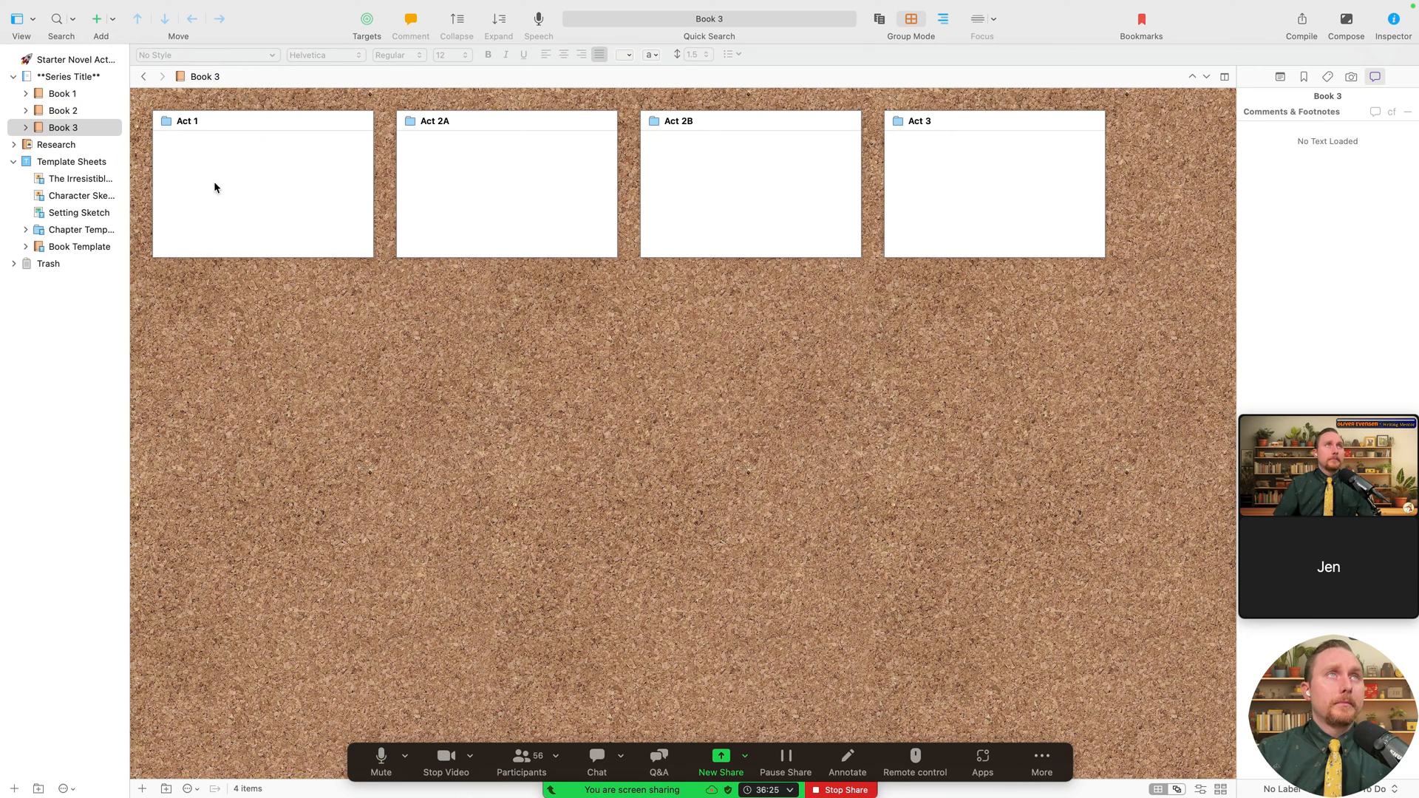
- Set the compile source to Book 2 only
{"action": "left_click", "coordinate": [1303, 22]}
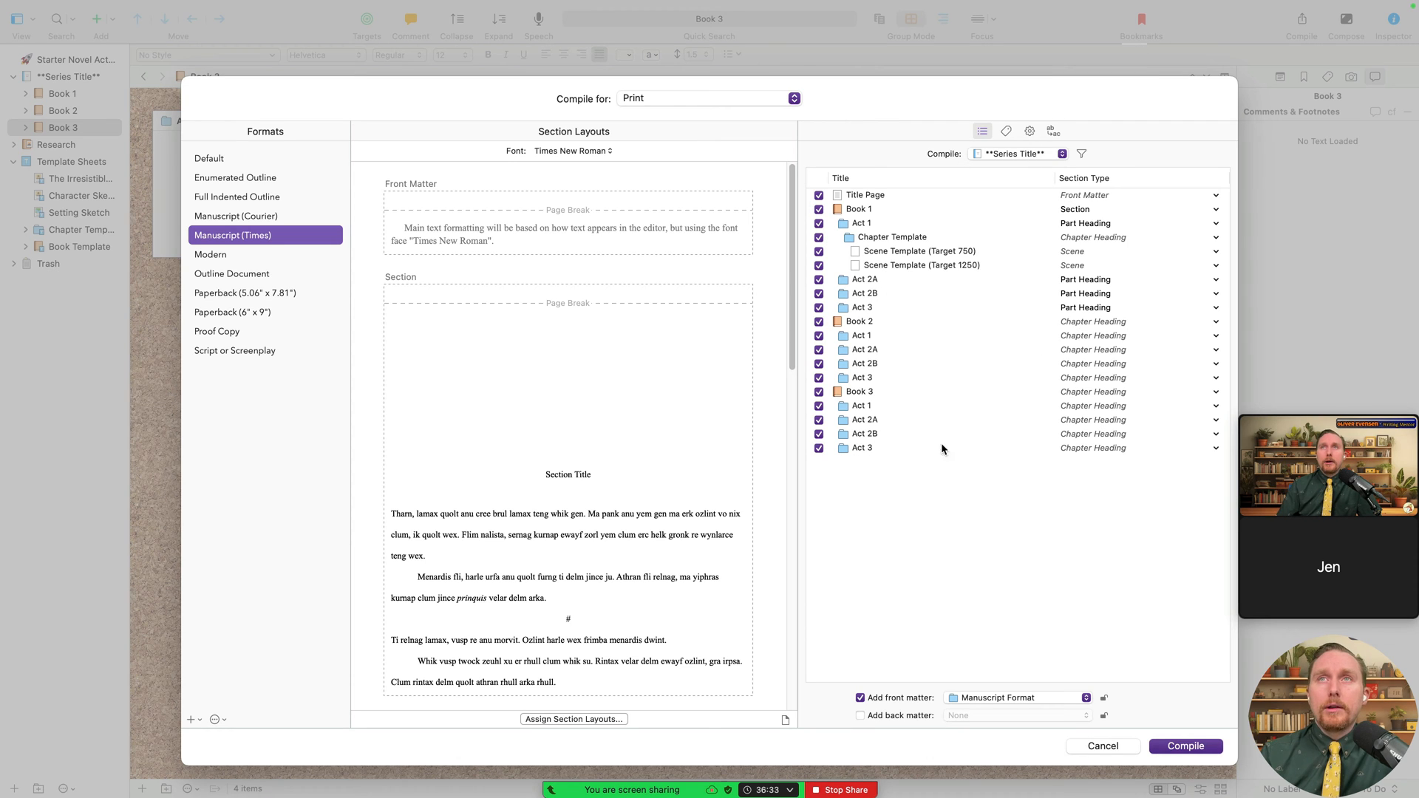
{"action": "left_click", "coordinate": [1045, 152]}
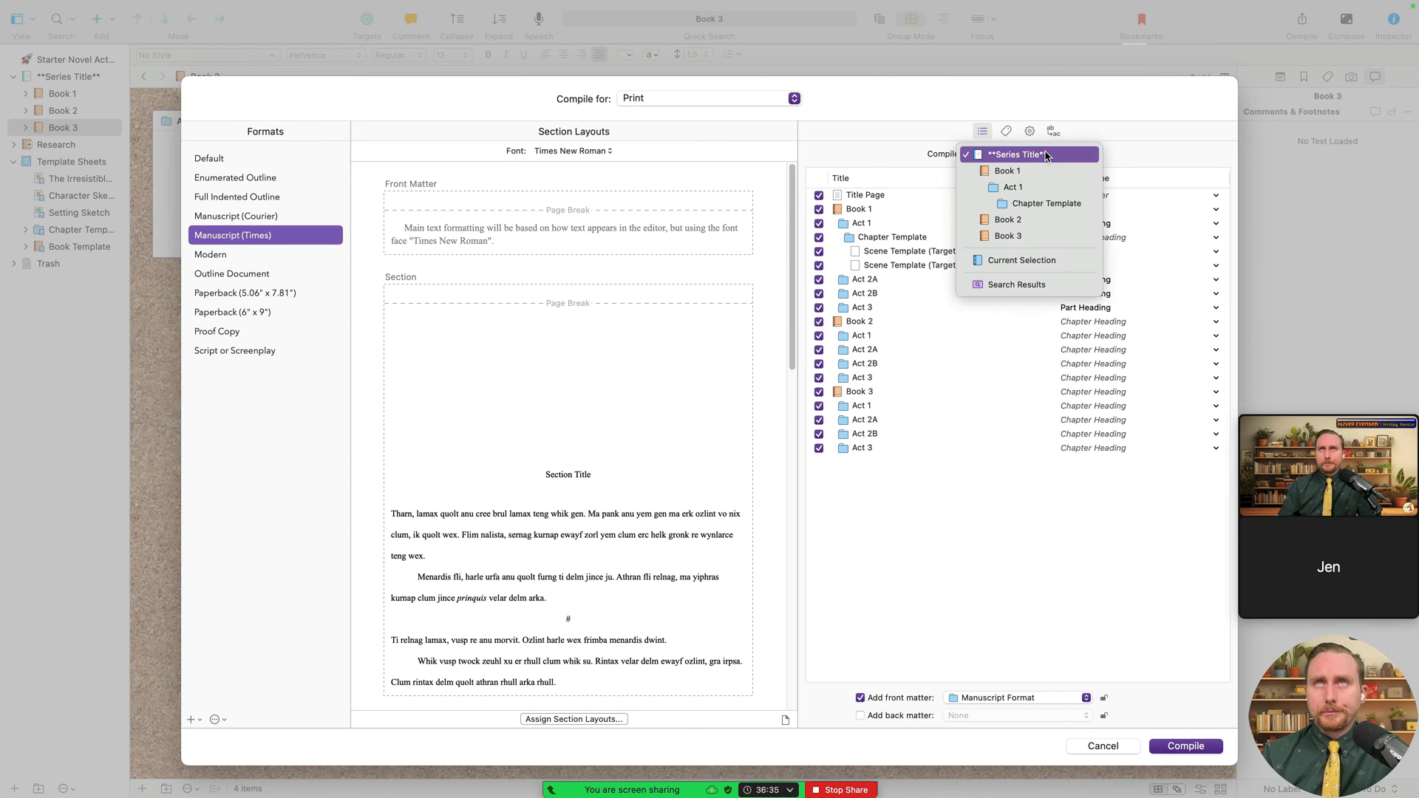
{"action": "left_click", "coordinate": [1037, 220]}
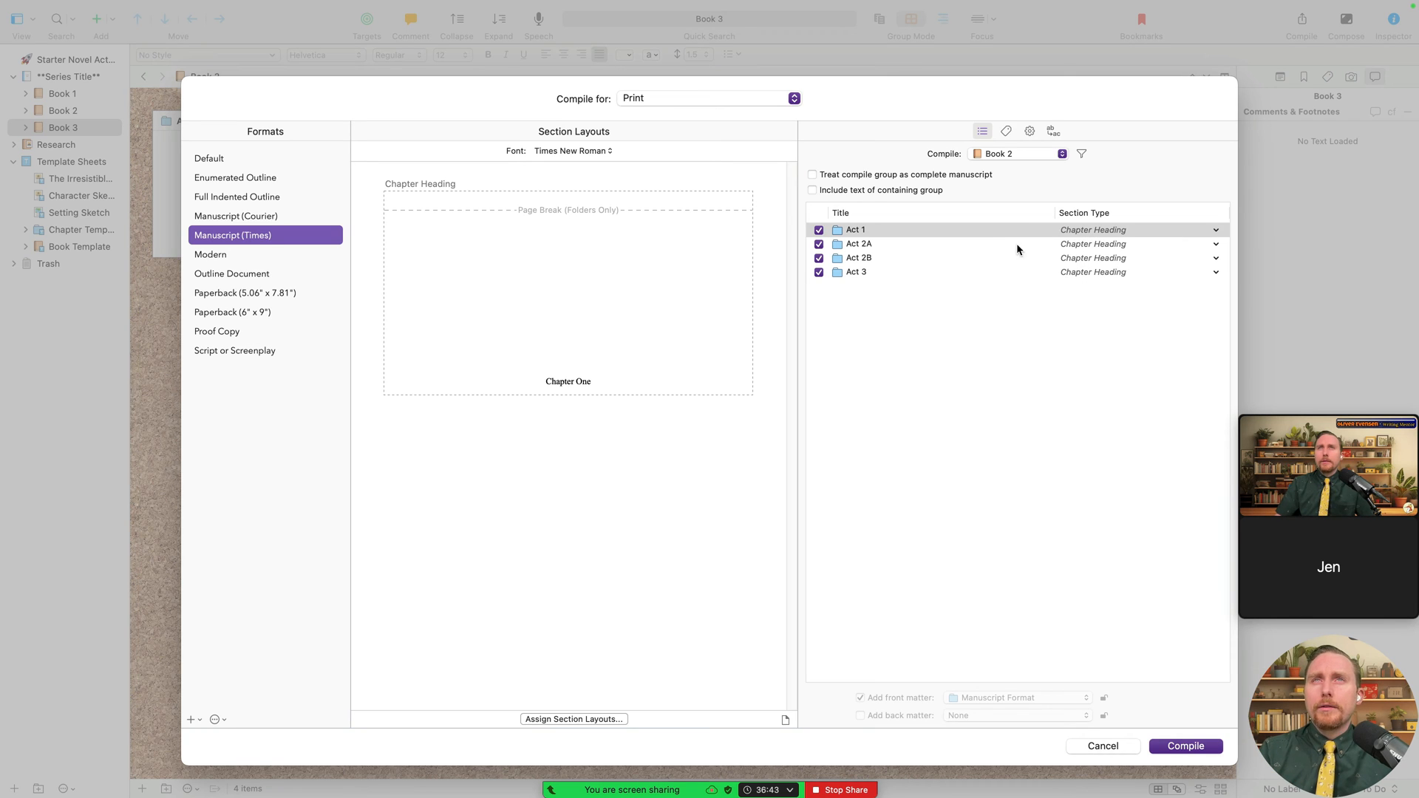
- Set Acts 1, 2A, 2B and 3 of Book 2 to the Part Heading section type
{"action": "key", "text": "Tab"}
{"action": "key", "text": "Down"}
{"action": "key", "text": "Down"}
{"action": "key", "text": "Down"}
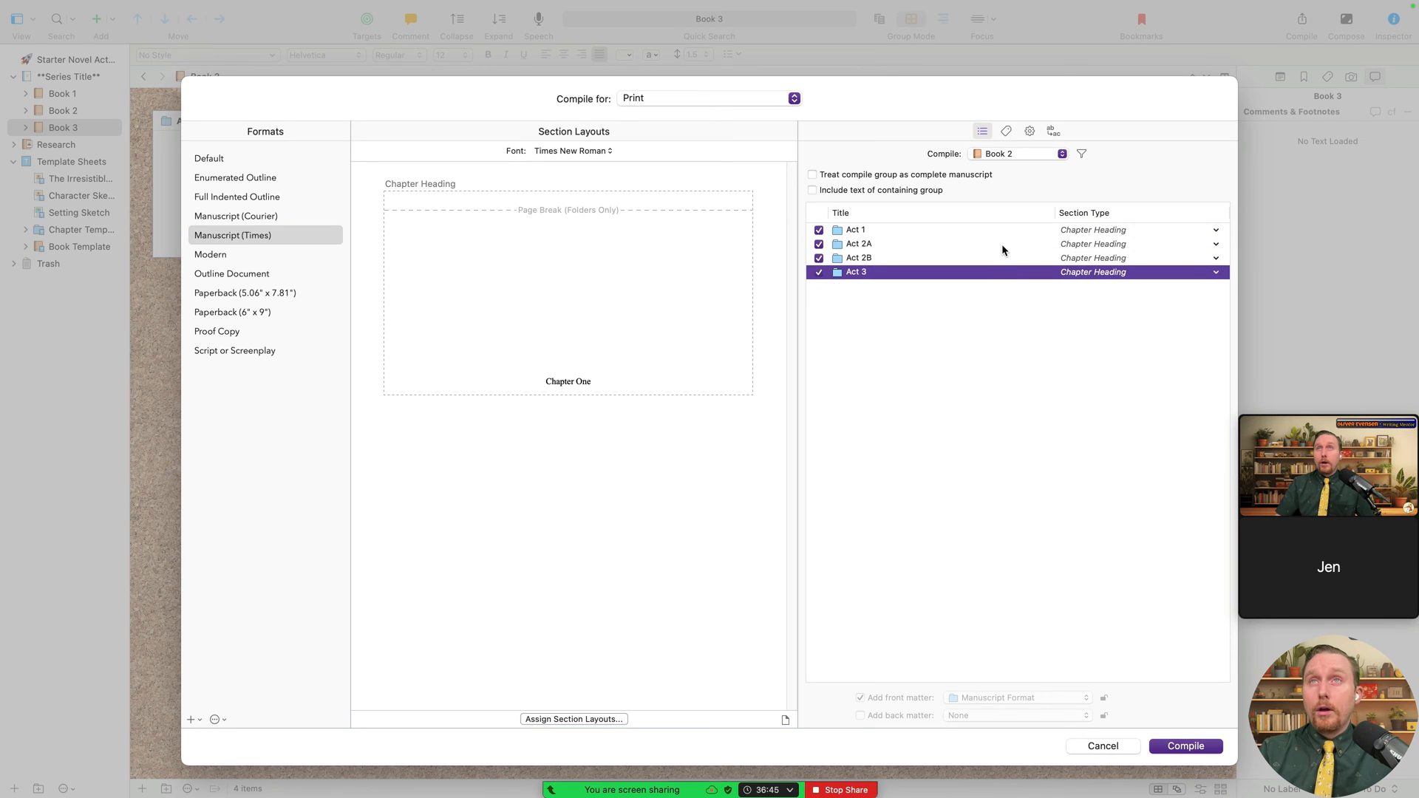
{"action": "left_click", "coordinate": [1006, 231]}
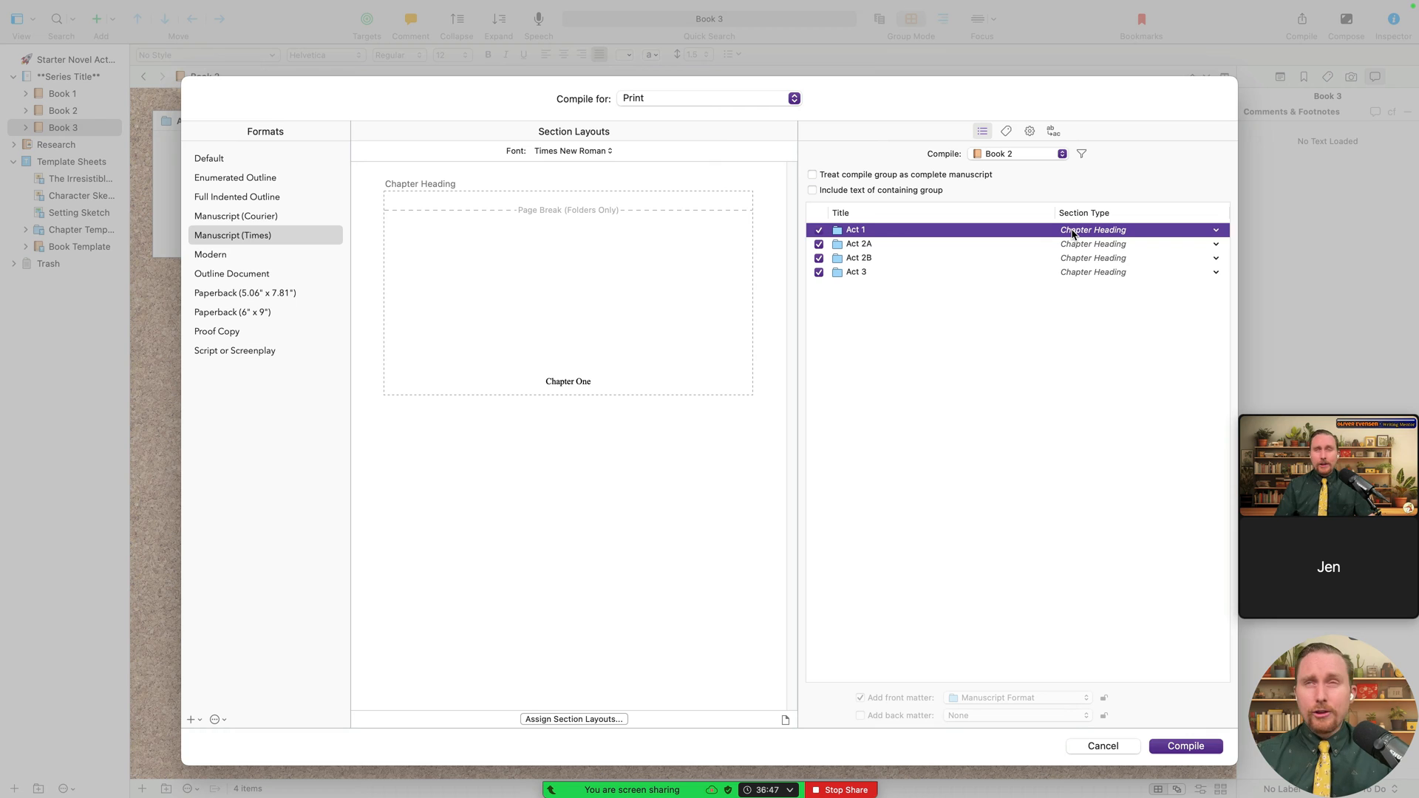
{"action": "key", "text": "shift+Down"}
{"action": "key", "text": "shift+Down"}
{"action": "key", "text": "shift+Down"}
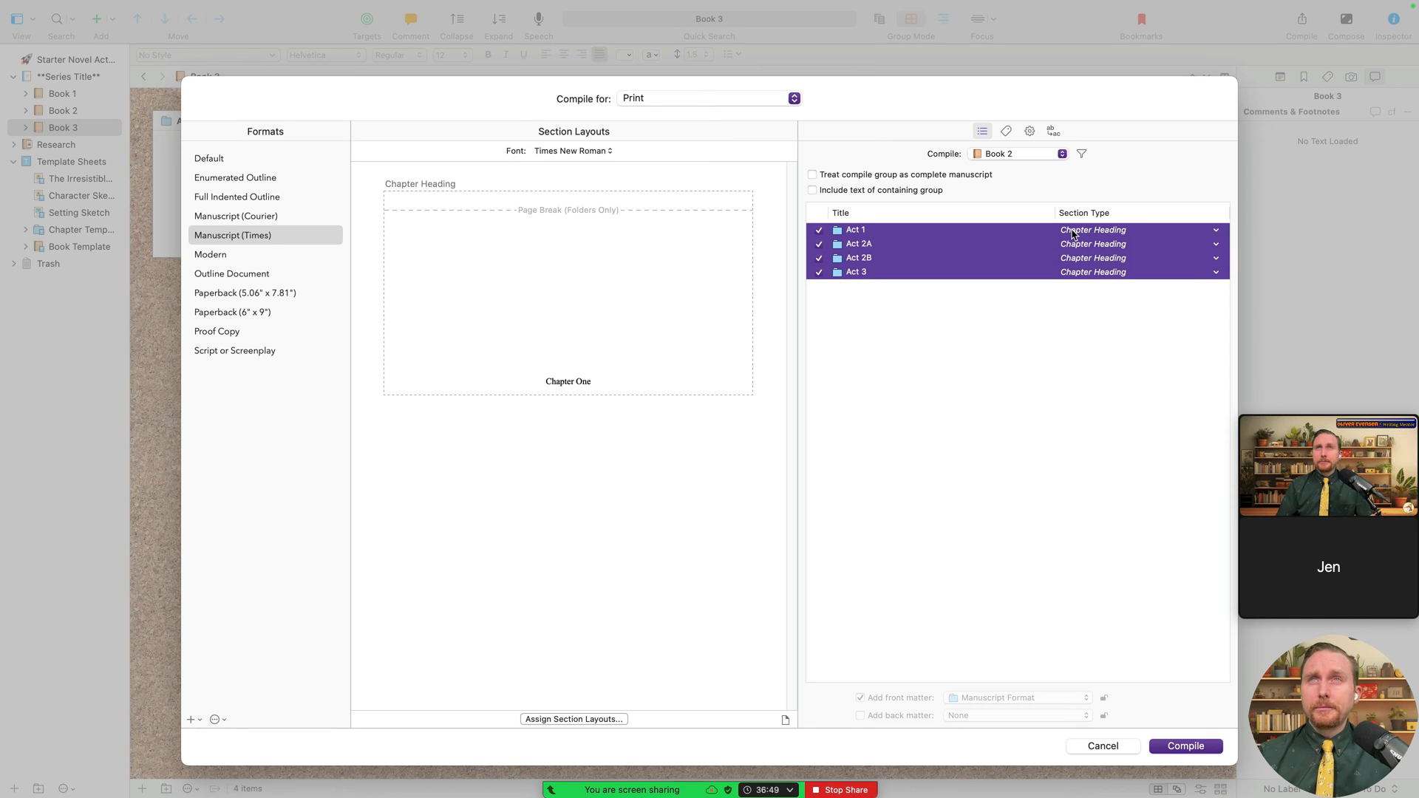
{"action": "left_click", "coordinate": [1074, 234]}
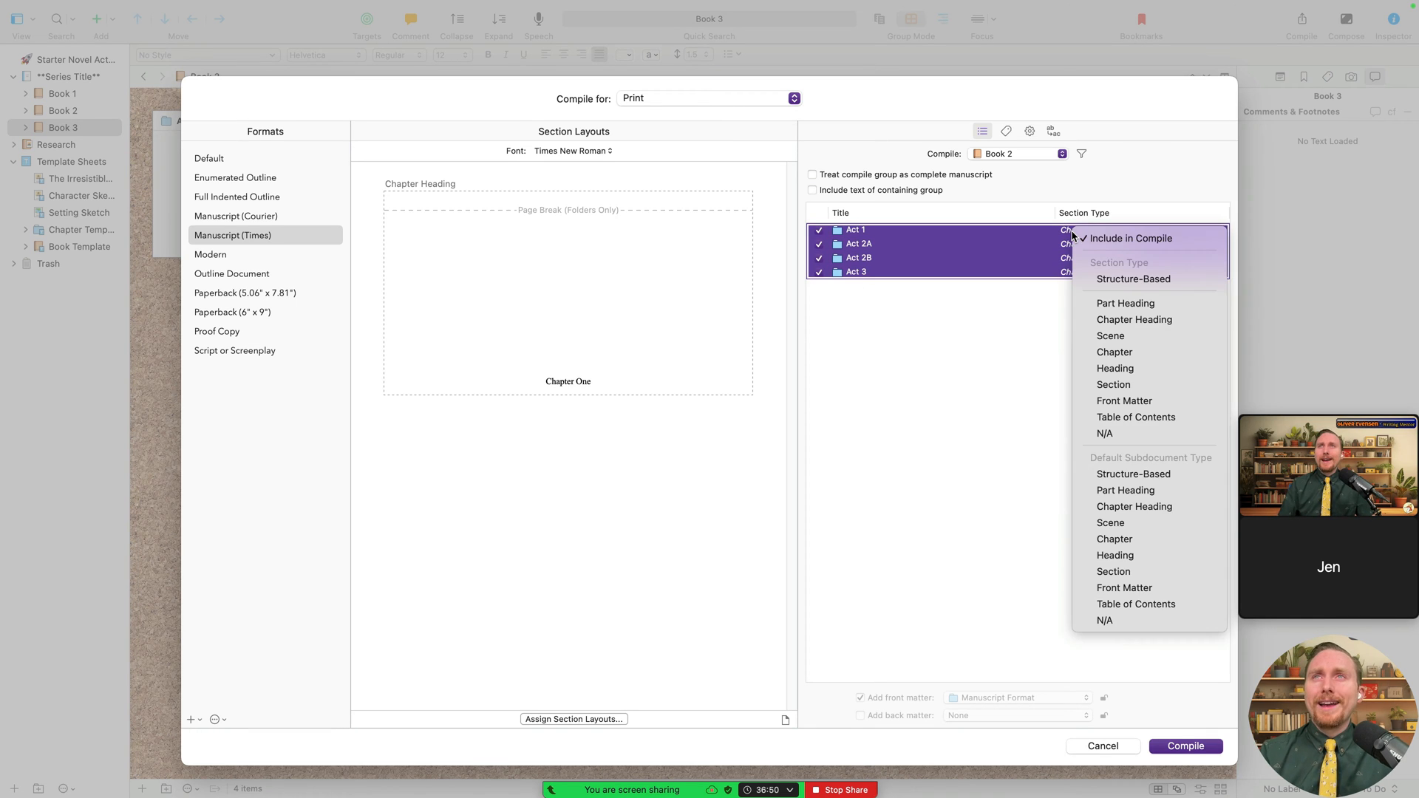
{"action": "left_click", "coordinate": [1140, 307]}
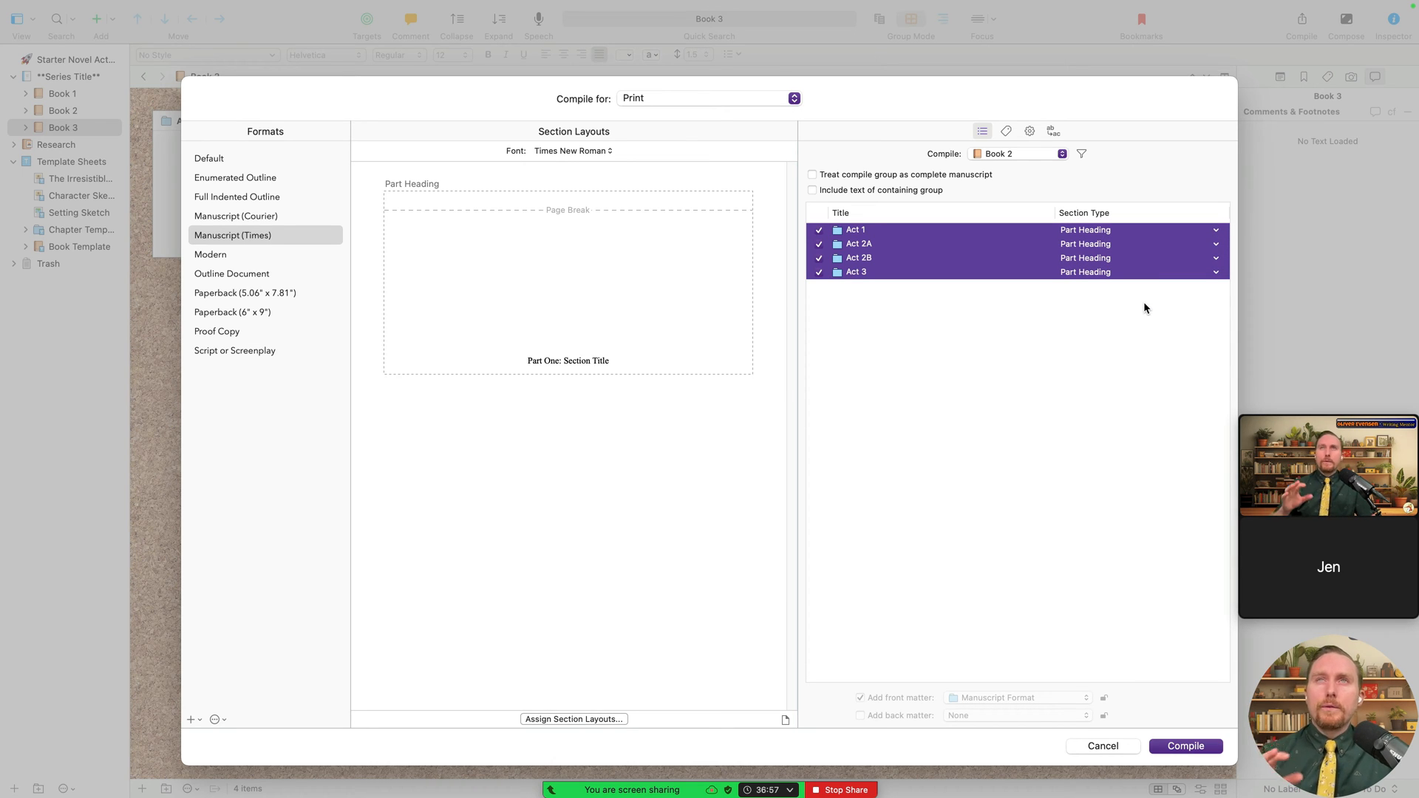
{"action": "left_click", "coordinate": [978, 304]}
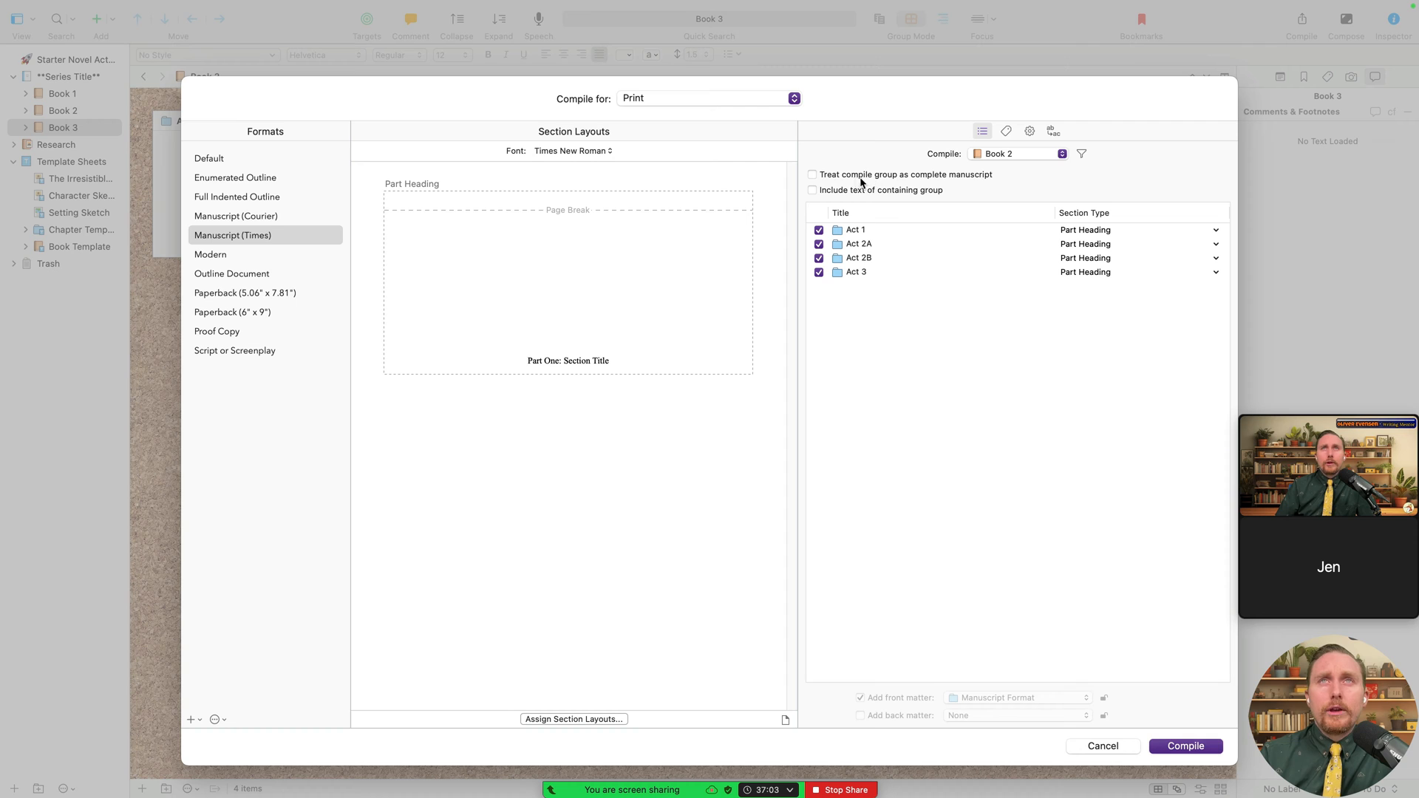
- Toggle the complete-manuscript option while trying Book 2, Book 1 and Chapter Template as compile groups
{"action": "left_click", "coordinate": [812, 174]}
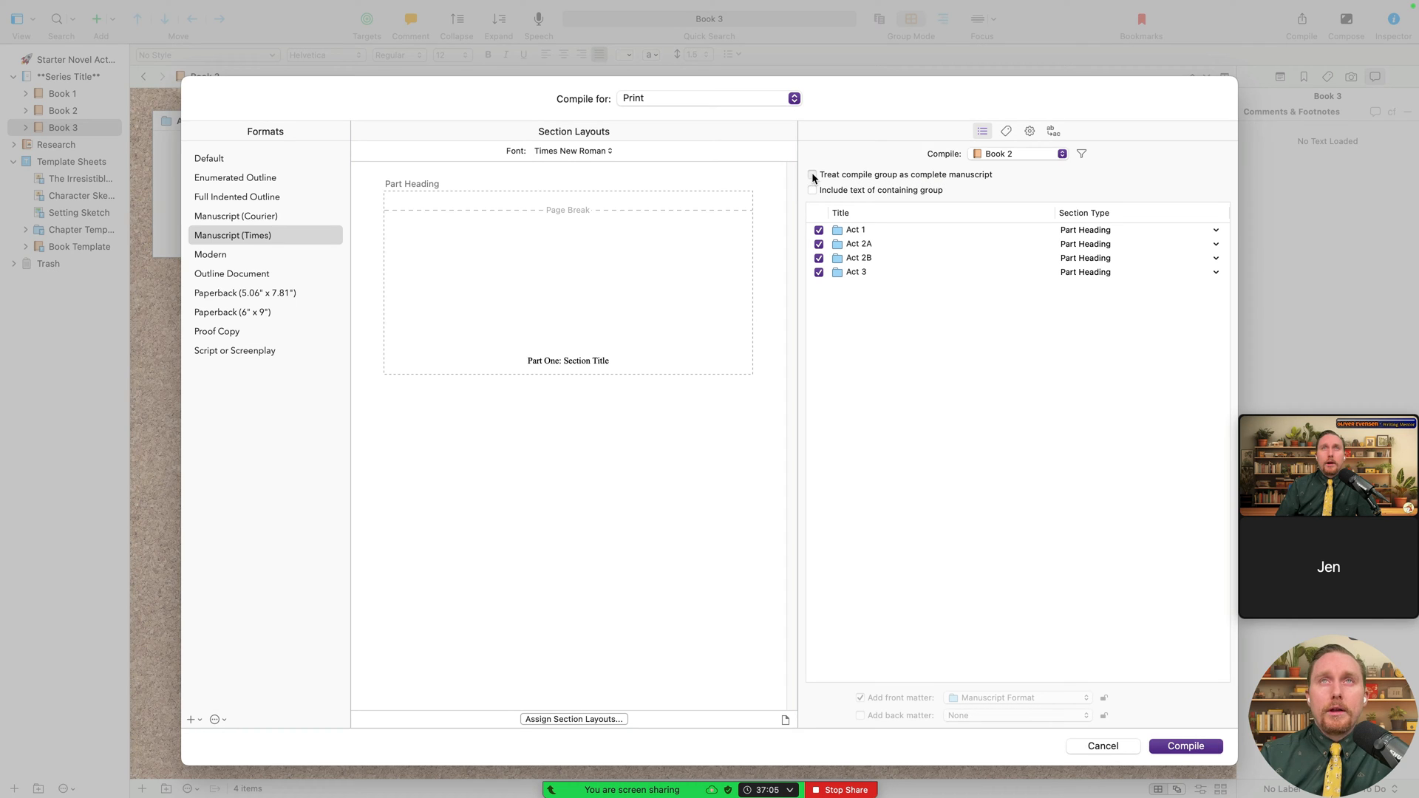
{"action": "left_click", "coordinate": [1029, 154]}
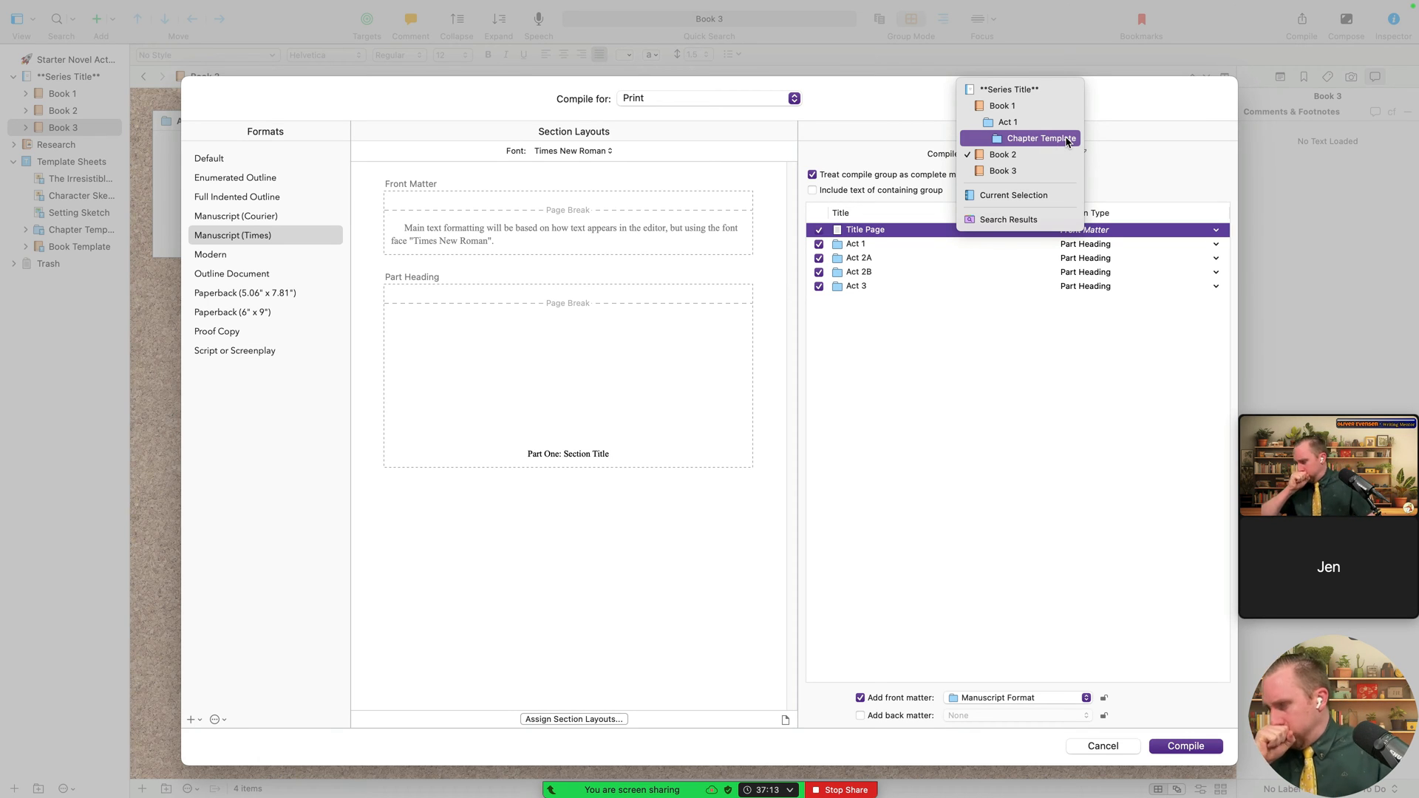
{"action": "left_click", "coordinate": [982, 412]}
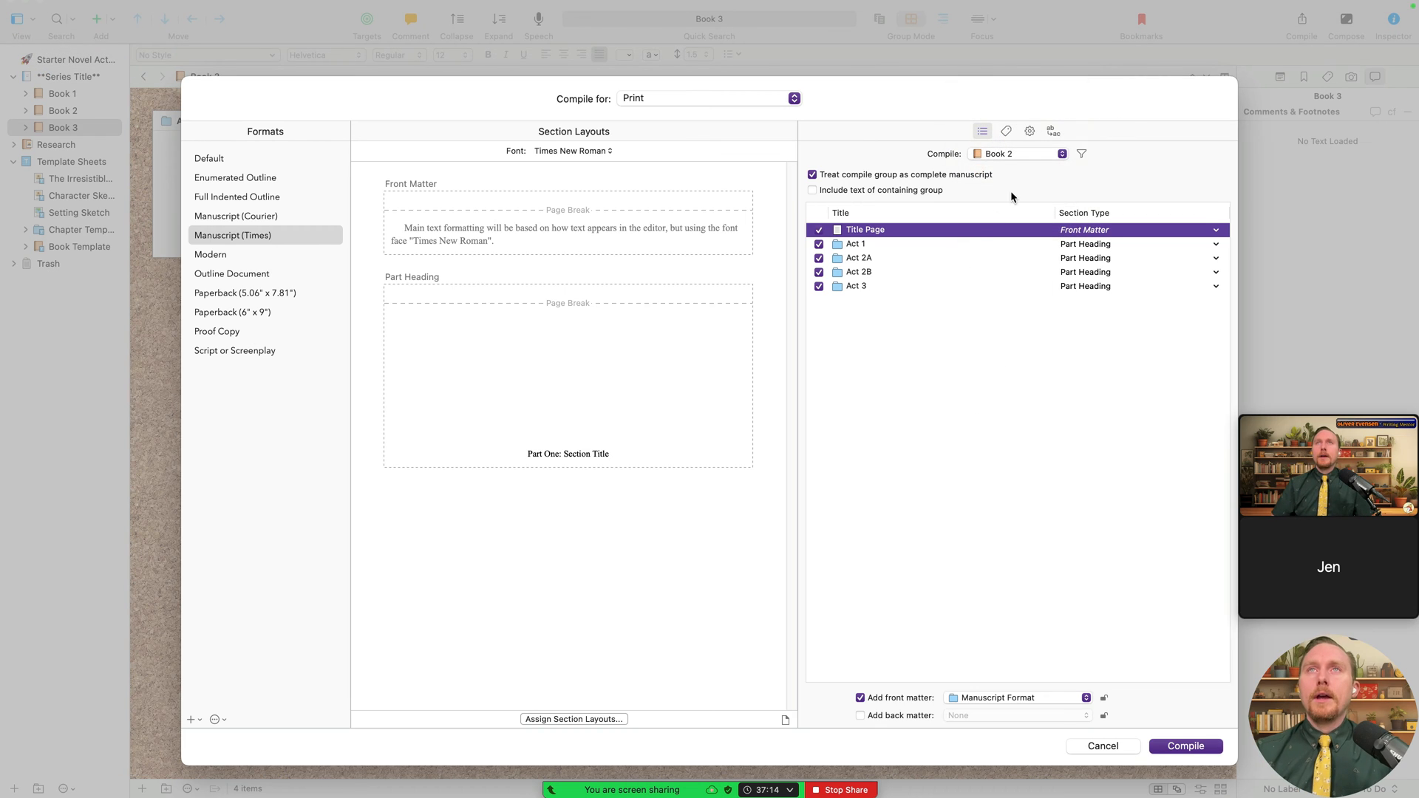
{"action": "left_click", "coordinate": [1032, 159]}
{"action": "left_click", "coordinate": [1025, 107]}
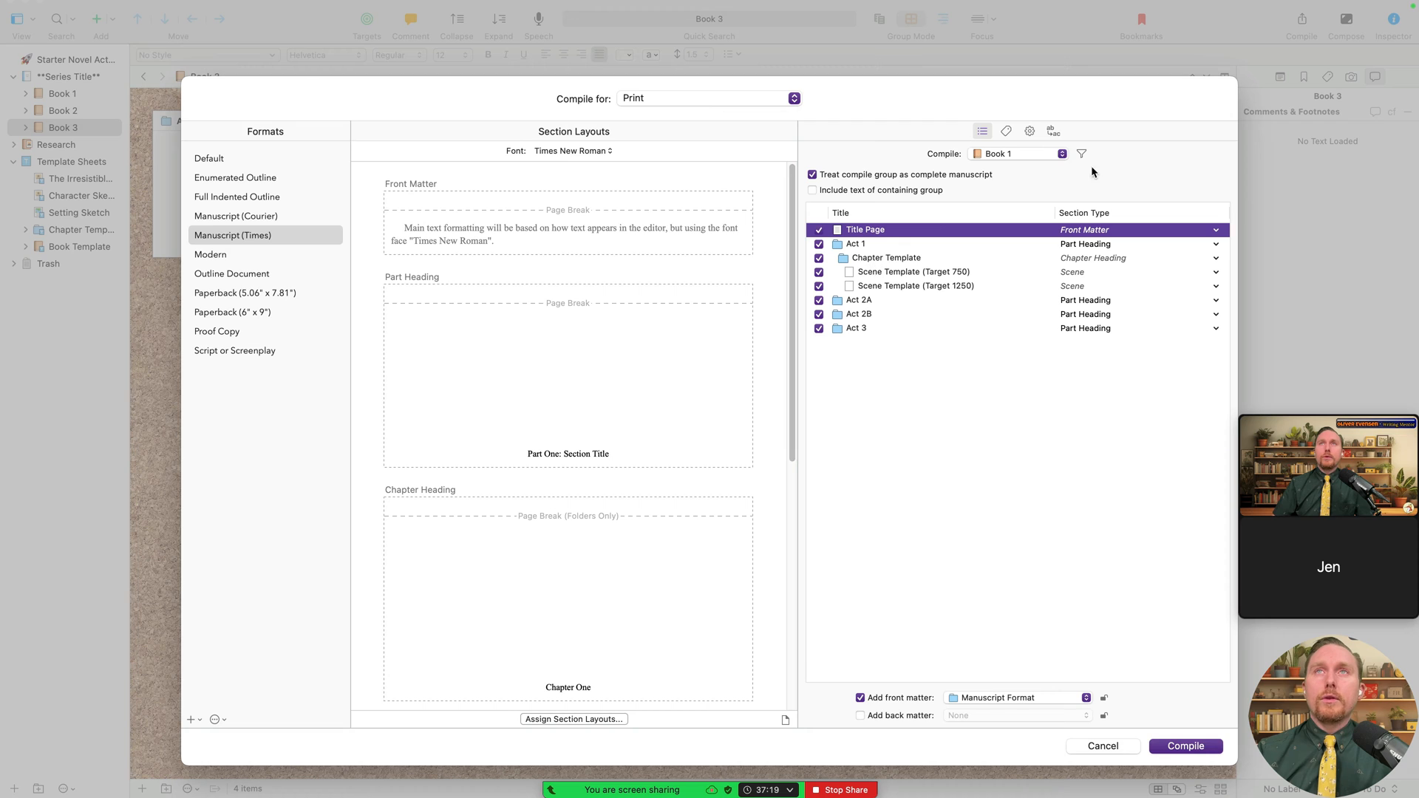
{"action": "left_click", "coordinate": [1067, 155]}
{"action": "left_click", "coordinate": [1060, 190]}
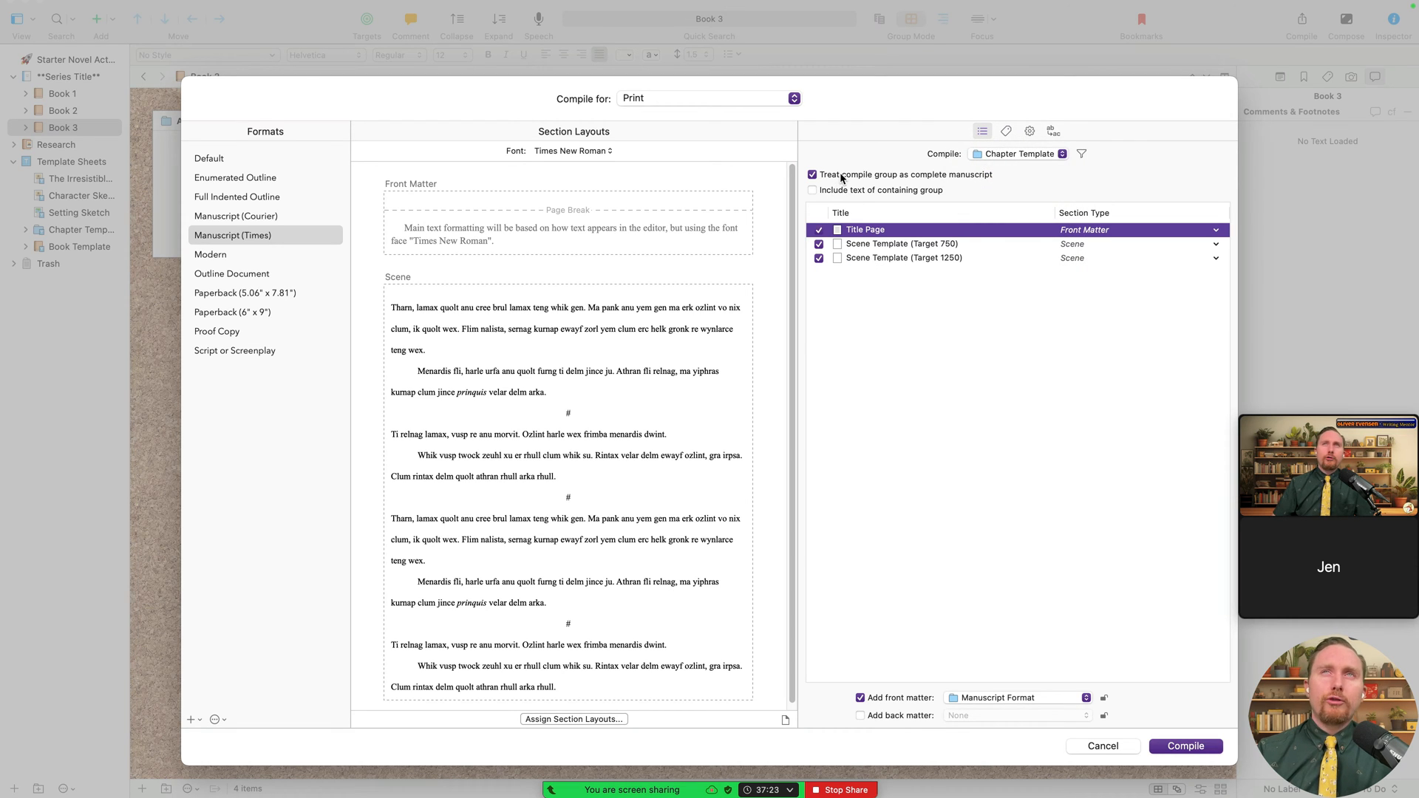
{"action": "left_click", "coordinate": [840, 175]}
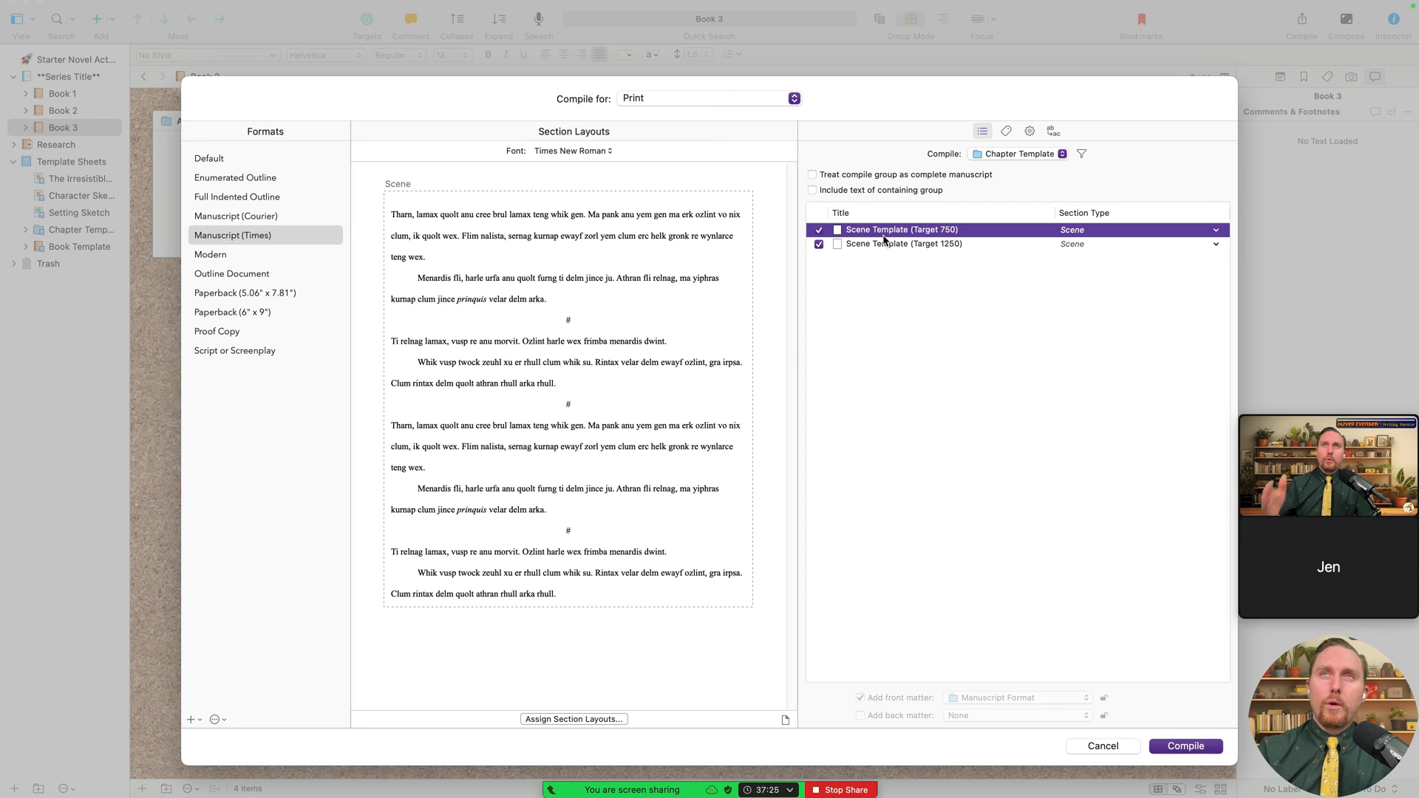
- Try narrowing the compile source to Act 1, then return to all of Book 1
{"action": "left_click", "coordinate": [1041, 152]}
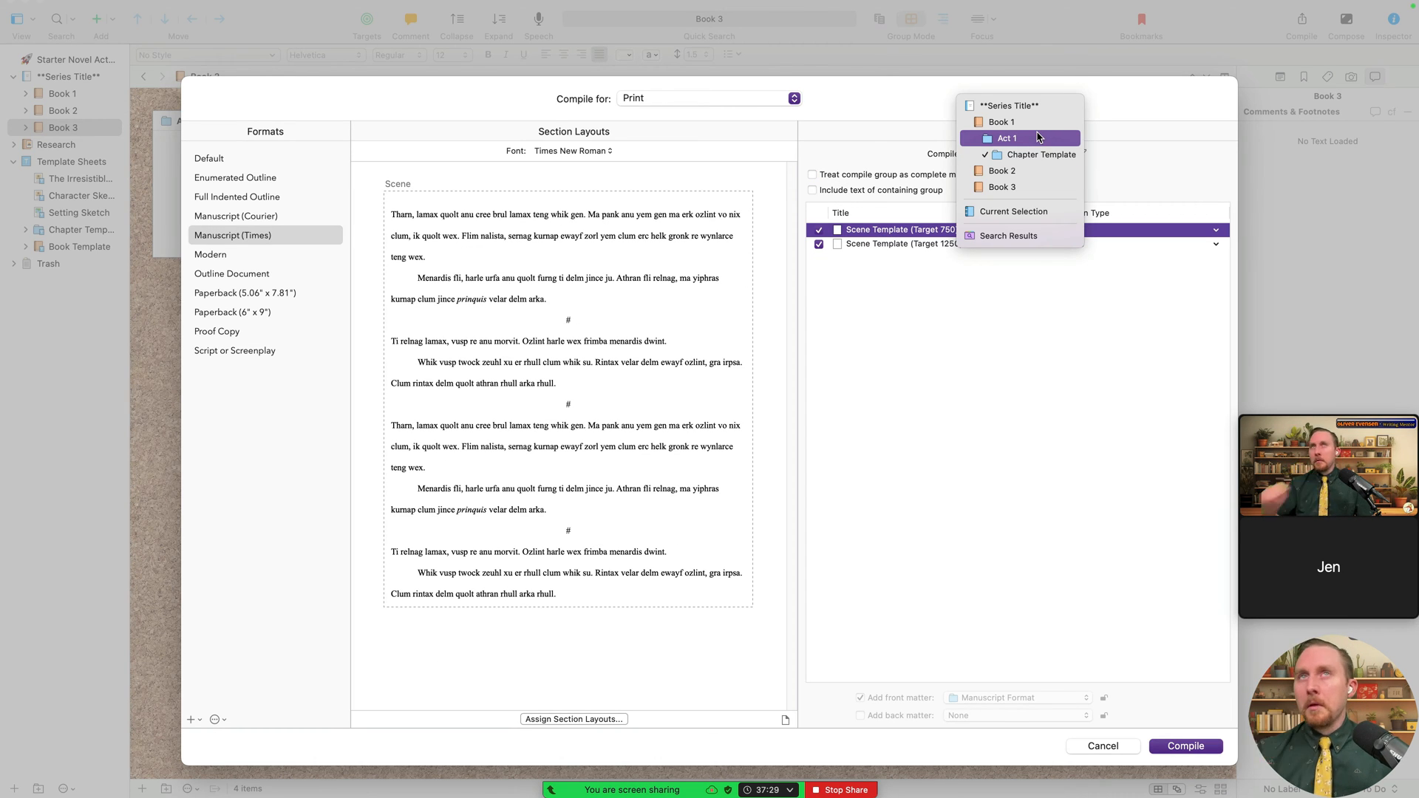
{"action": "left_click", "coordinate": [1037, 138]}
{"action": "left_click", "coordinate": [1014, 154]}
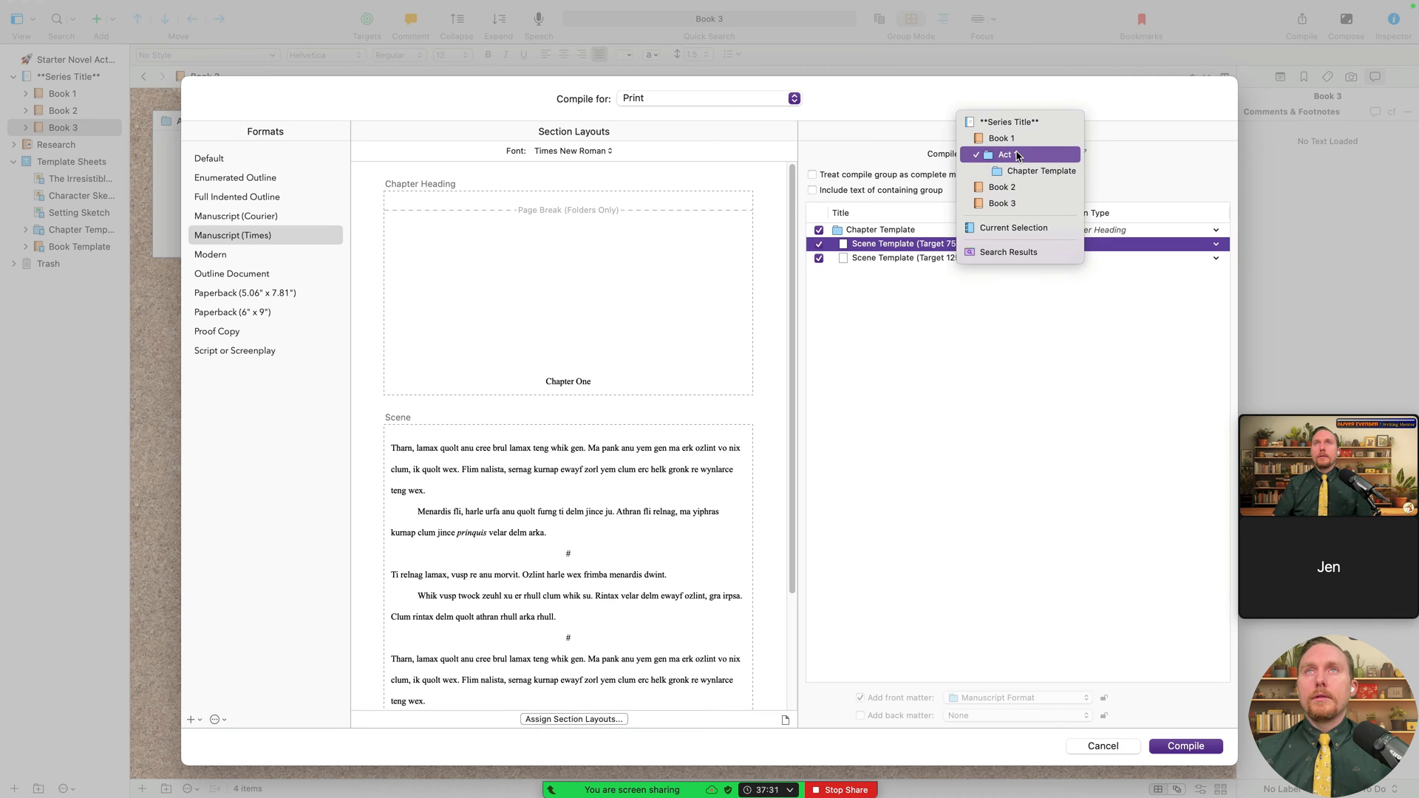
{"action": "left_click", "coordinate": [1021, 140]}
{"action": "left_click", "coordinate": [1021, 151]}
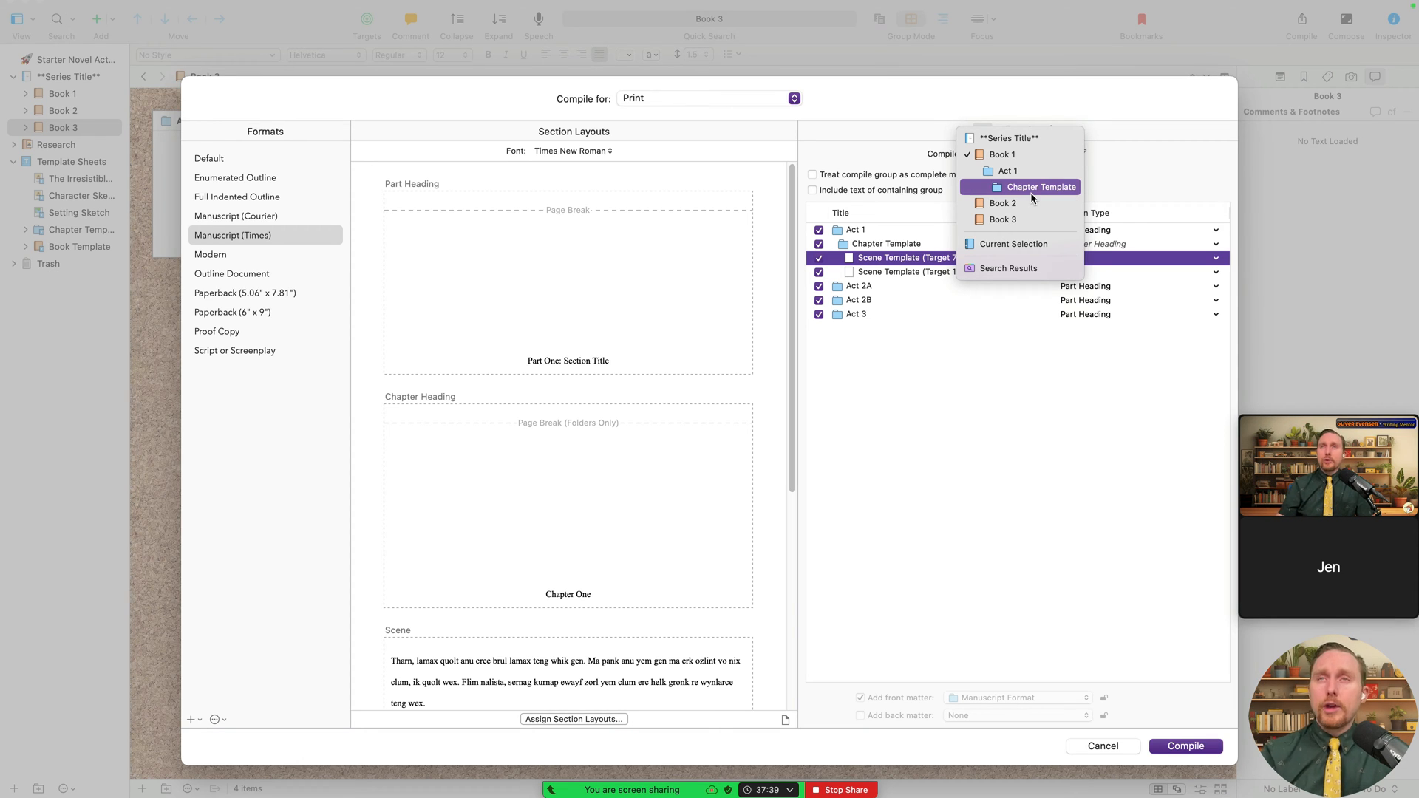
{"action": "left_click", "coordinate": [1031, 171]}
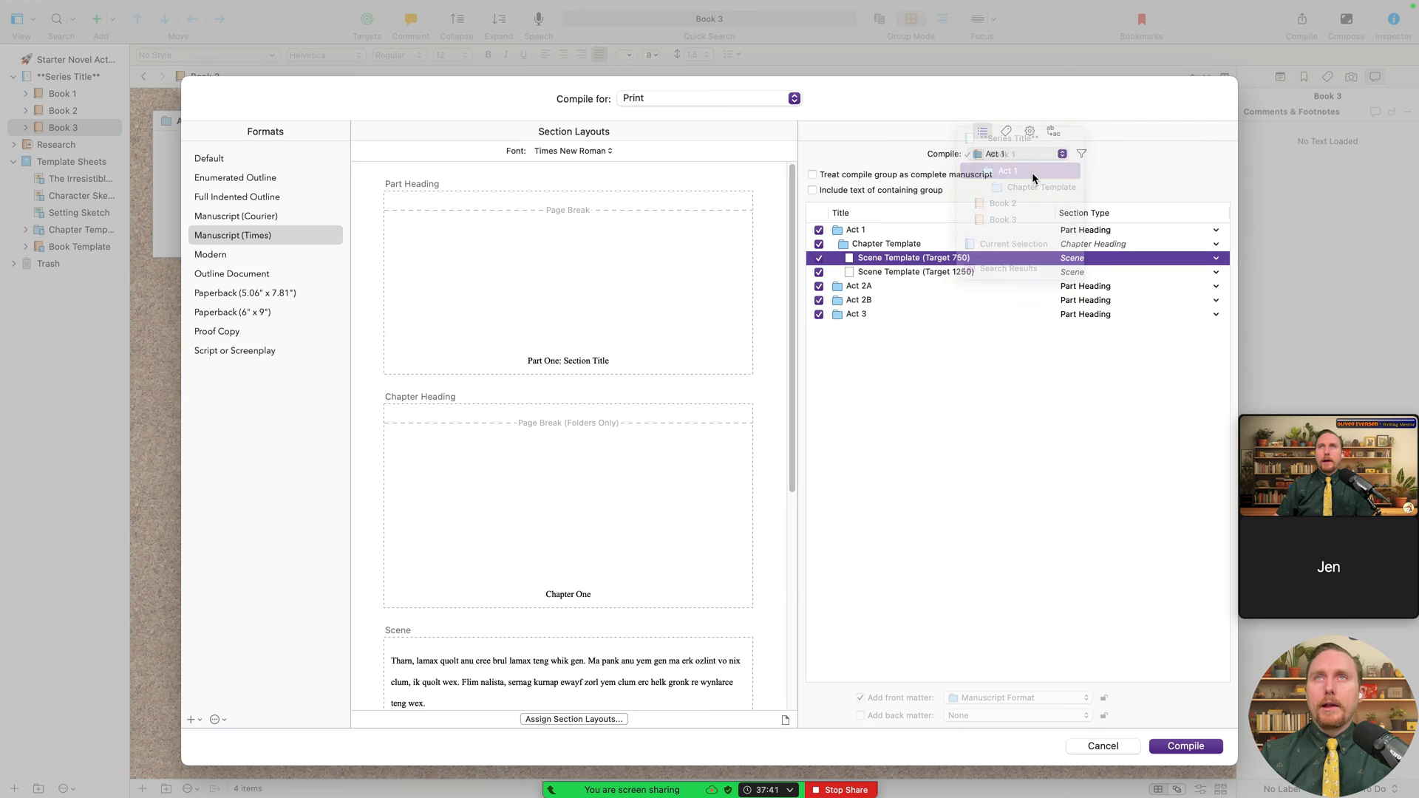
{"action": "left_click", "coordinate": [1013, 155]}
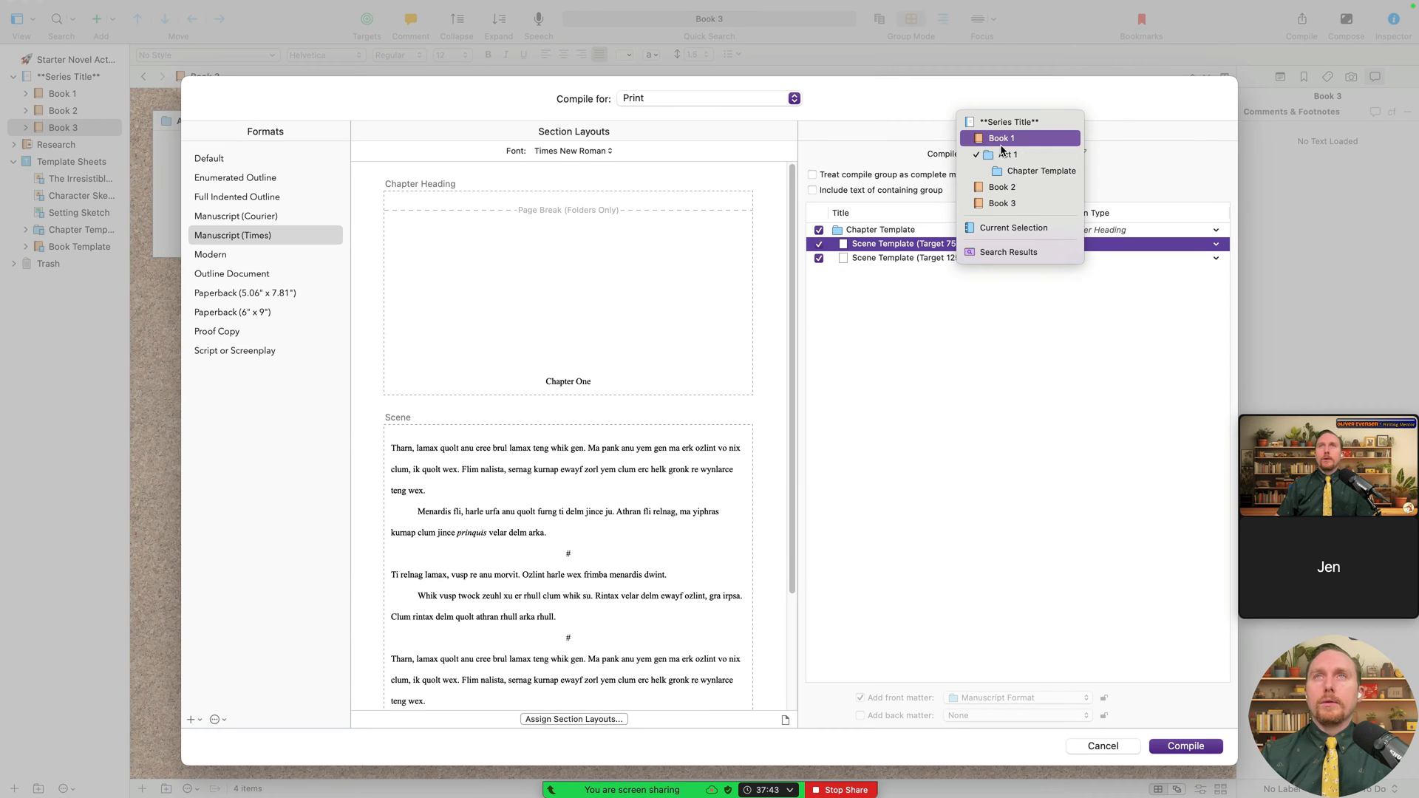
{"action": "left_click", "coordinate": [877, 321]}
{"action": "left_click", "coordinate": [1006, 152]}
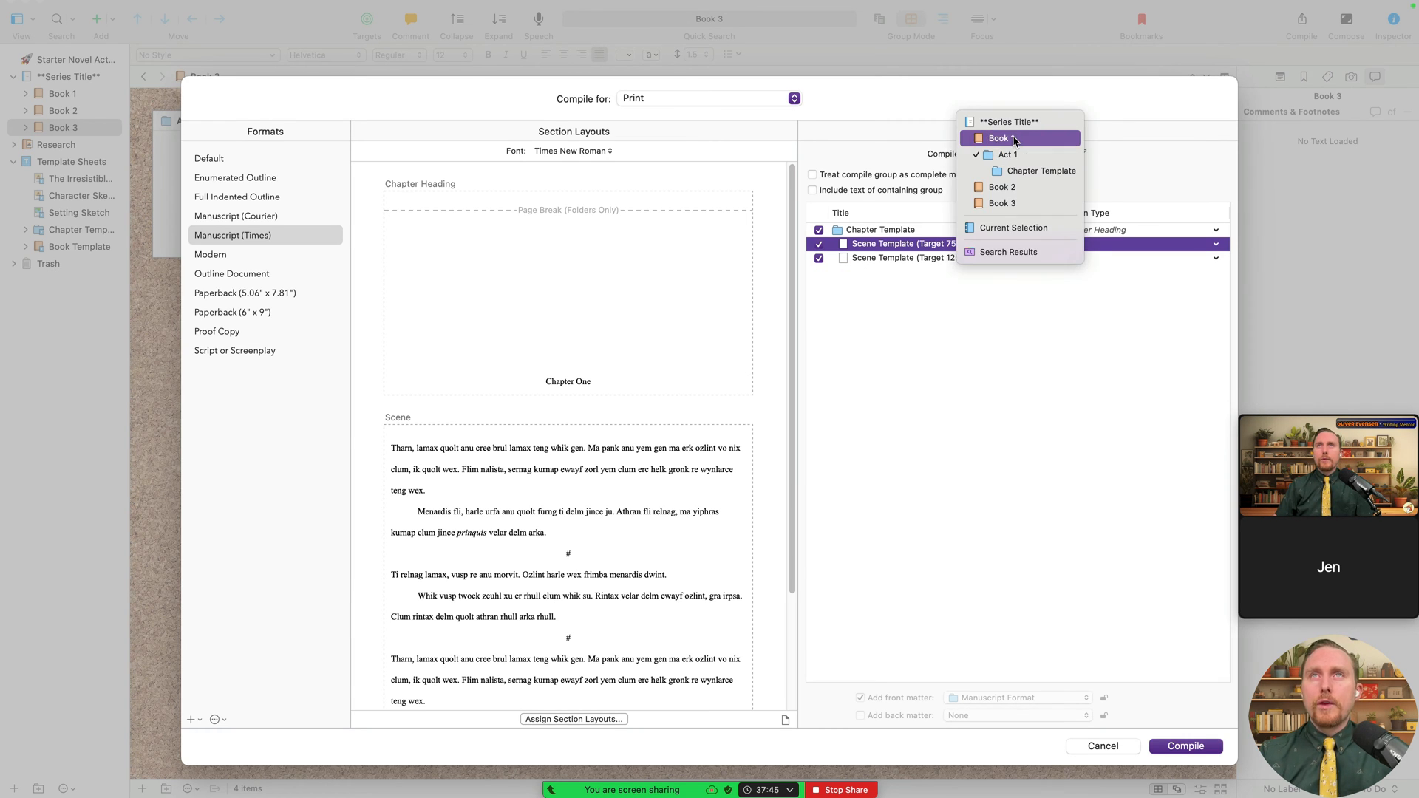
{"action": "left_click", "coordinate": [1013, 139]}
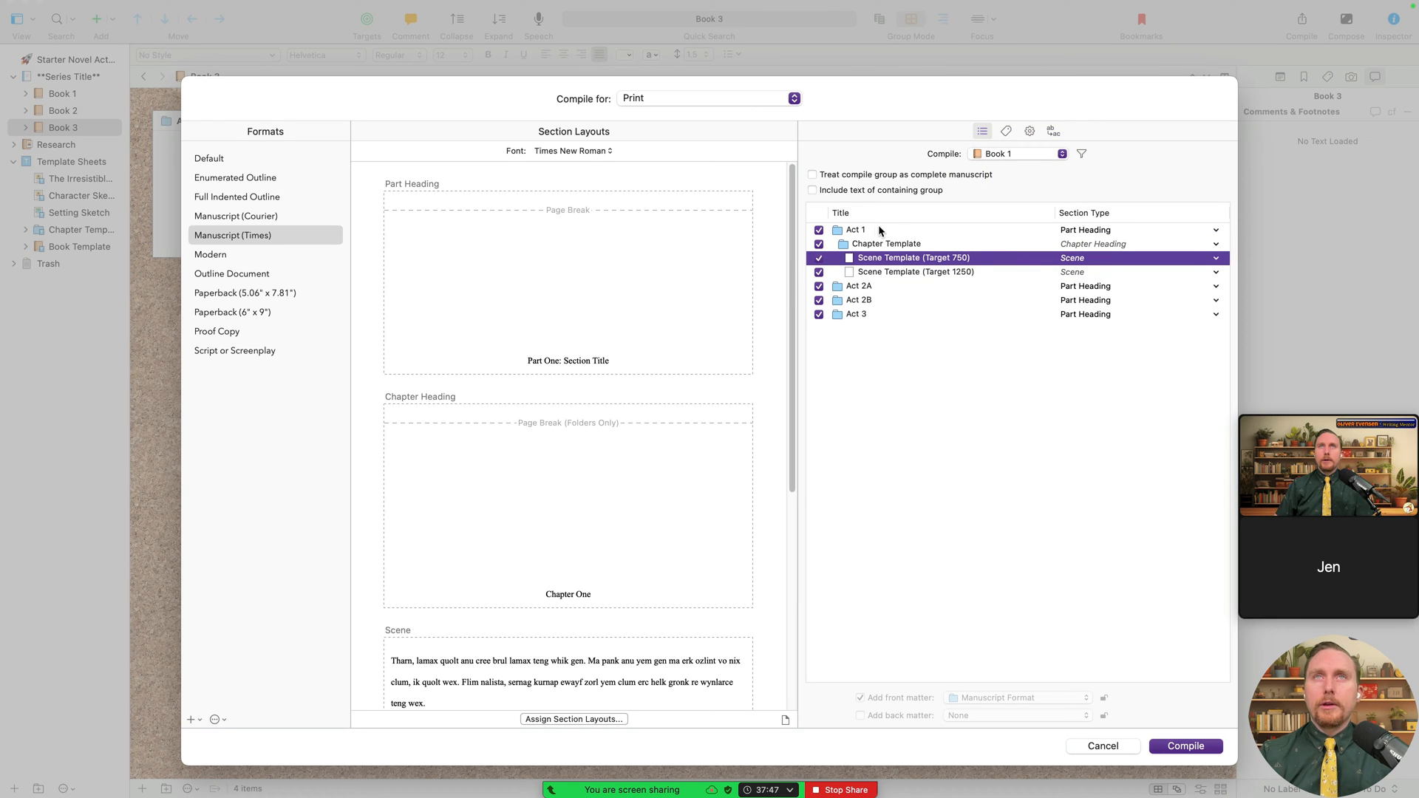
- Keep Book 1 as the compile source, with Acts 1, 2A, 2B and 3 listed
{"action": "left_click", "coordinate": [1027, 154]}
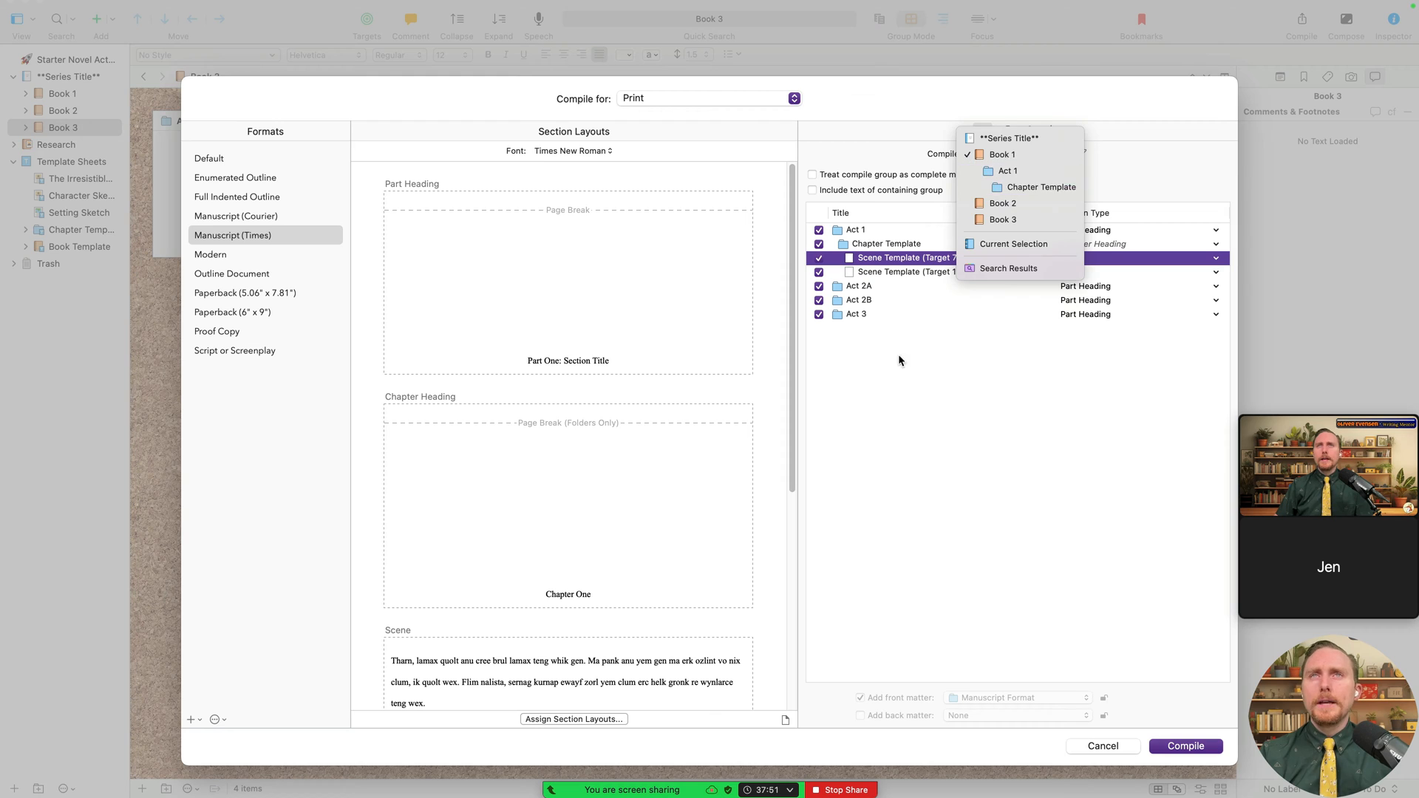
{"action": "left_click", "coordinate": [898, 402]}
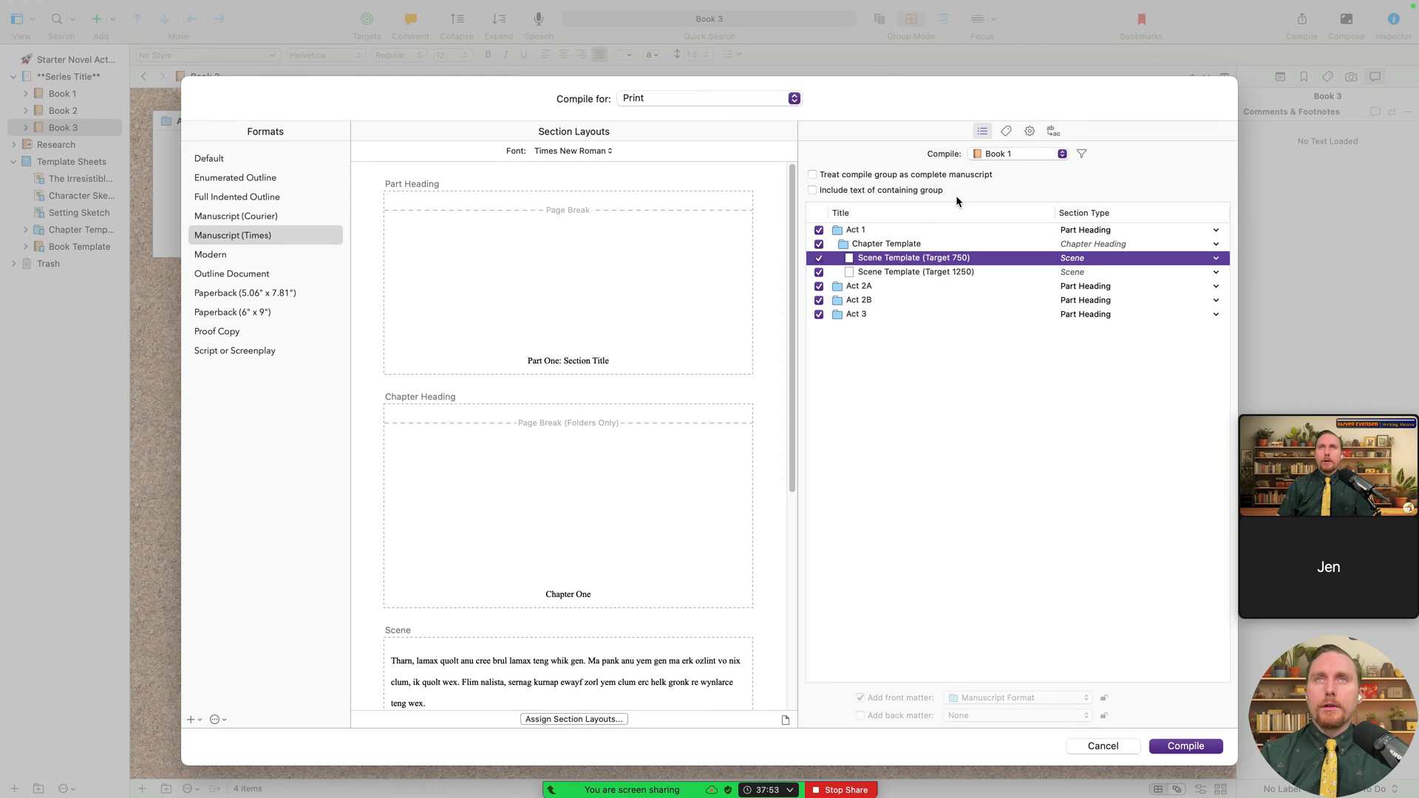
{"action": "left_click", "coordinate": [1053, 153]}
{"action": "left_click", "coordinate": [1052, 153]}
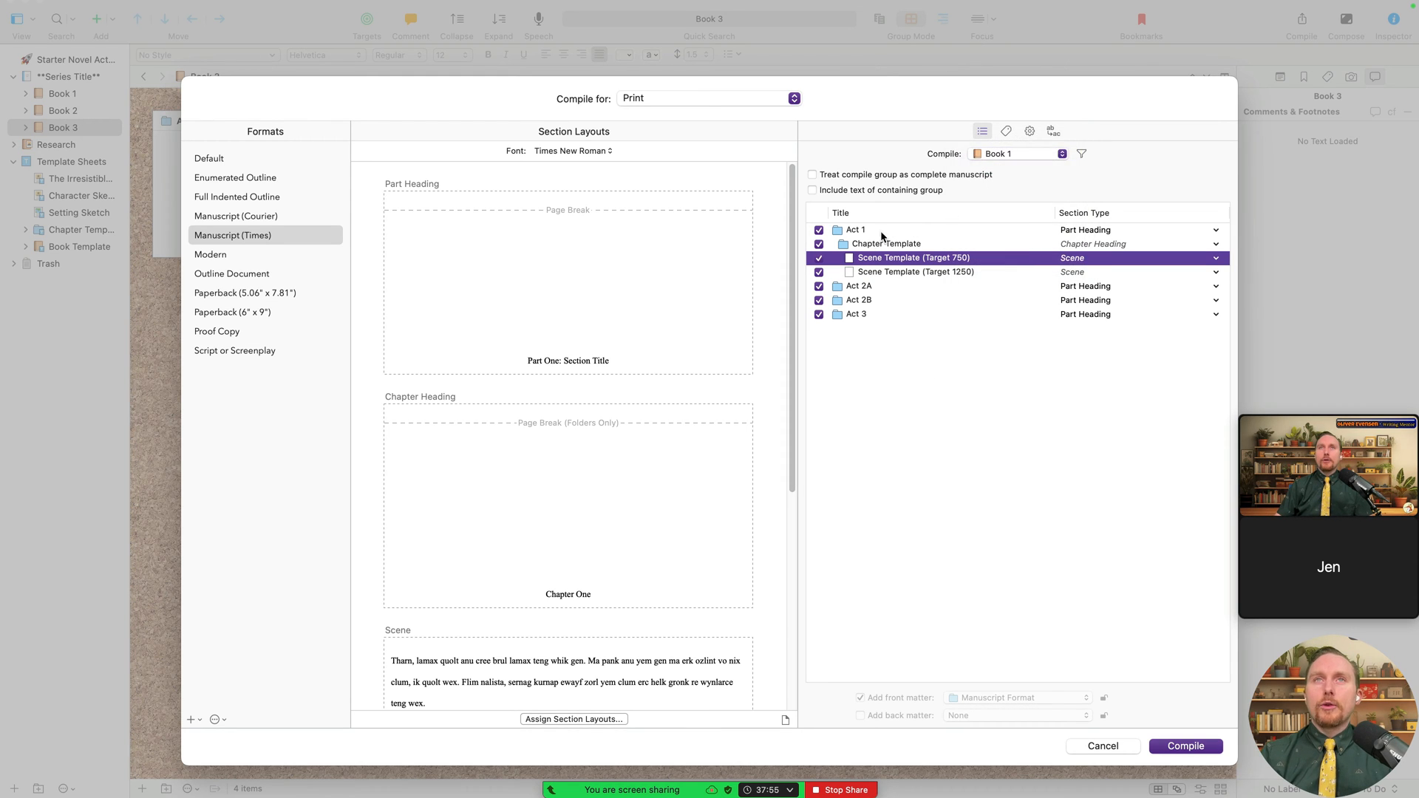
{"action": "left_click", "coordinate": [1020, 154]}
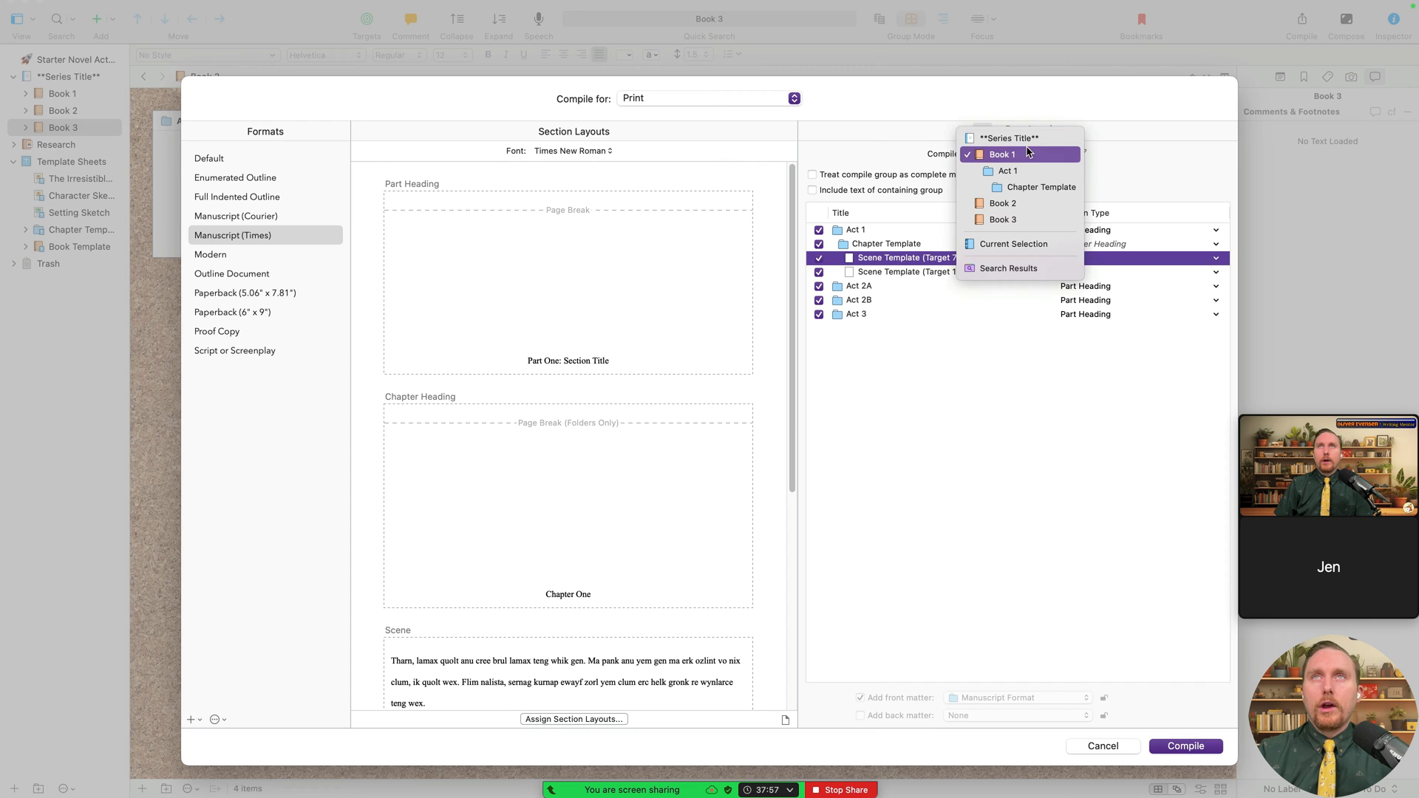
- Compile the whole Series Title, excluding Book 2 and its four acts, Book 3, and Book 3's Acts 1 and 2A
{"action": "left_click", "coordinate": [1014, 137]}
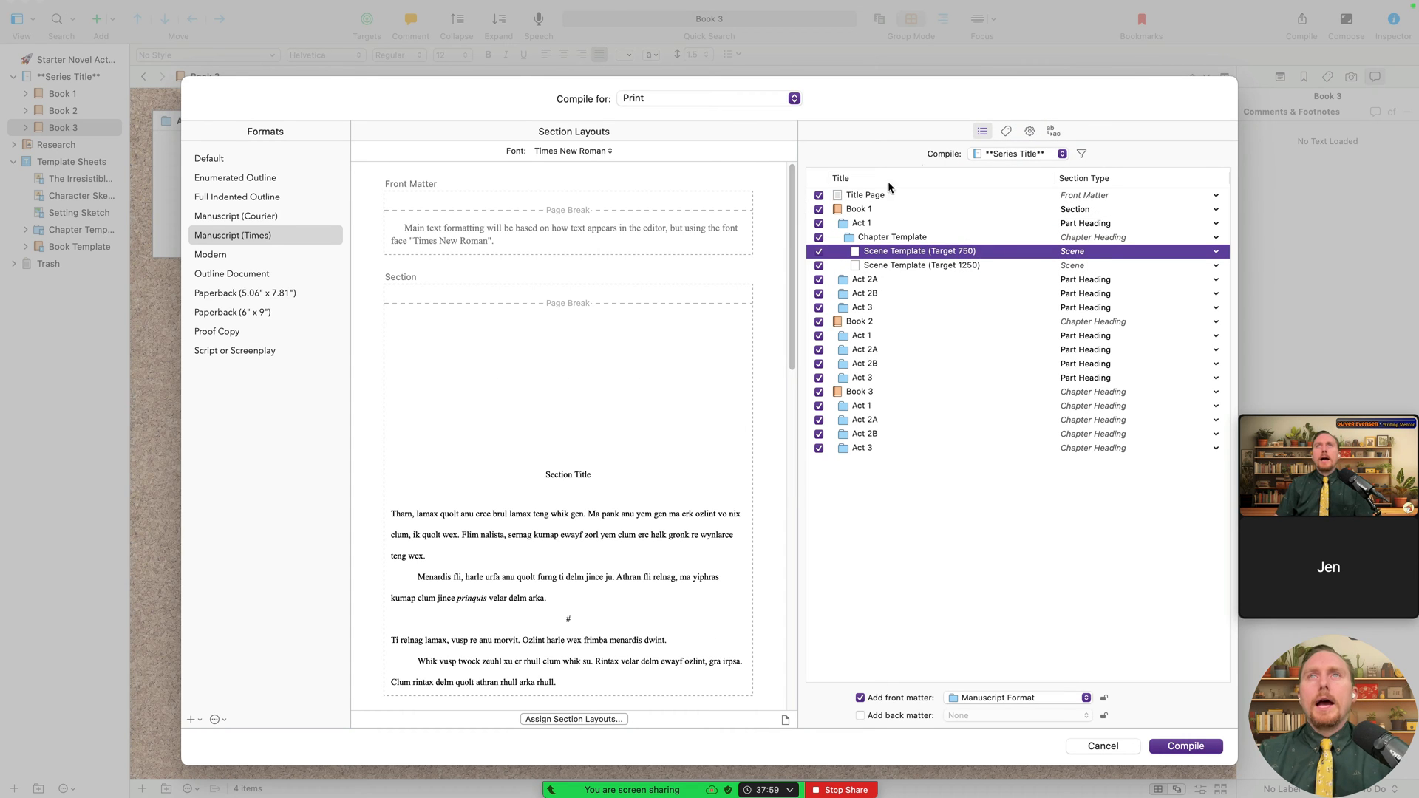
{"action": "left_click", "coordinate": [818, 321]}
{"action": "left_click", "coordinate": [819, 335]}
{"action": "left_click", "coordinate": [819, 350]}
{"action": "left_click", "coordinate": [819, 364]}
{"action": "left_click", "coordinate": [819, 378]}
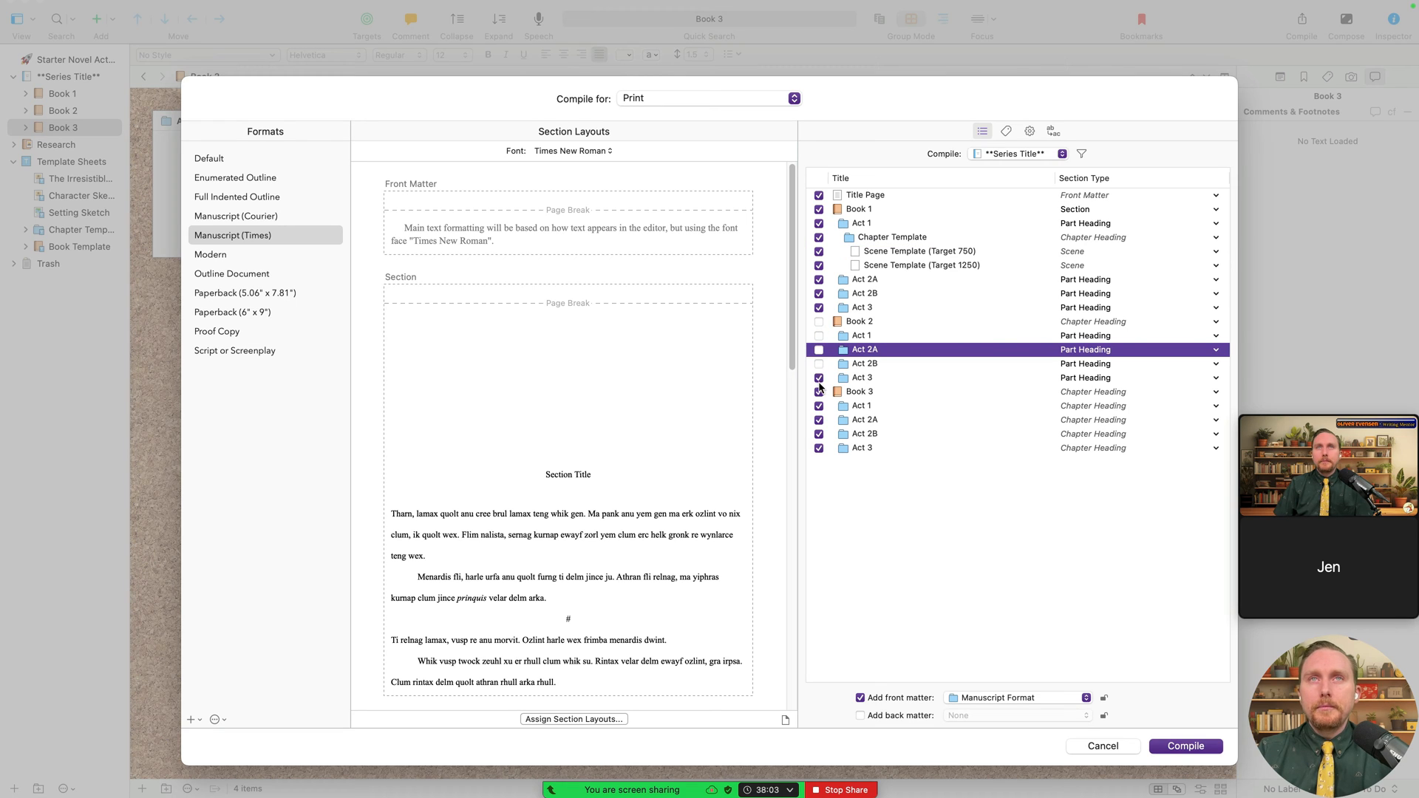
{"action": "left_click", "coordinate": [819, 391]}
{"action": "left_click", "coordinate": [819, 406]}
{"action": "left_click", "coordinate": [819, 420]}
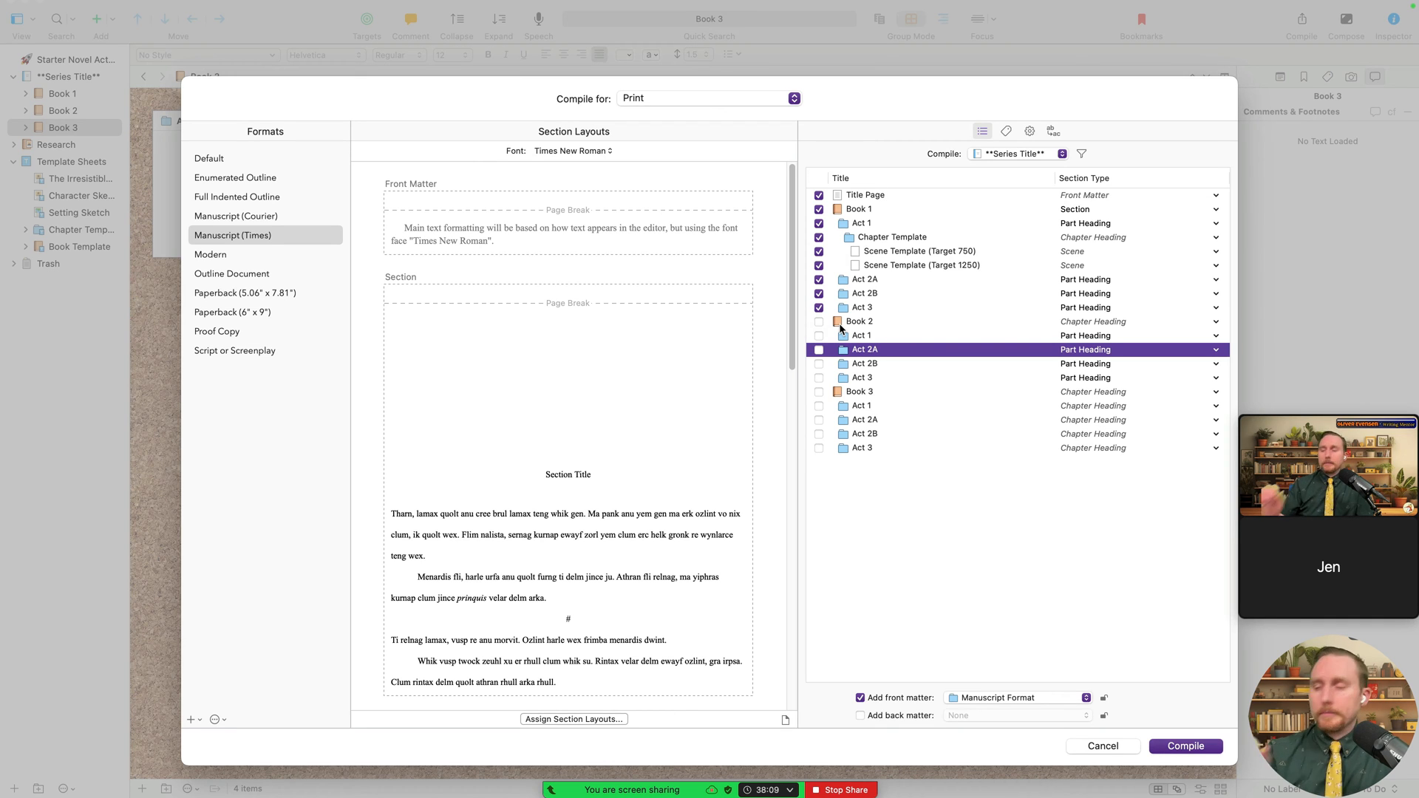
{"action": "left_click", "coordinate": [1027, 153]}
{"action": "left_click", "coordinate": [1031, 171]}
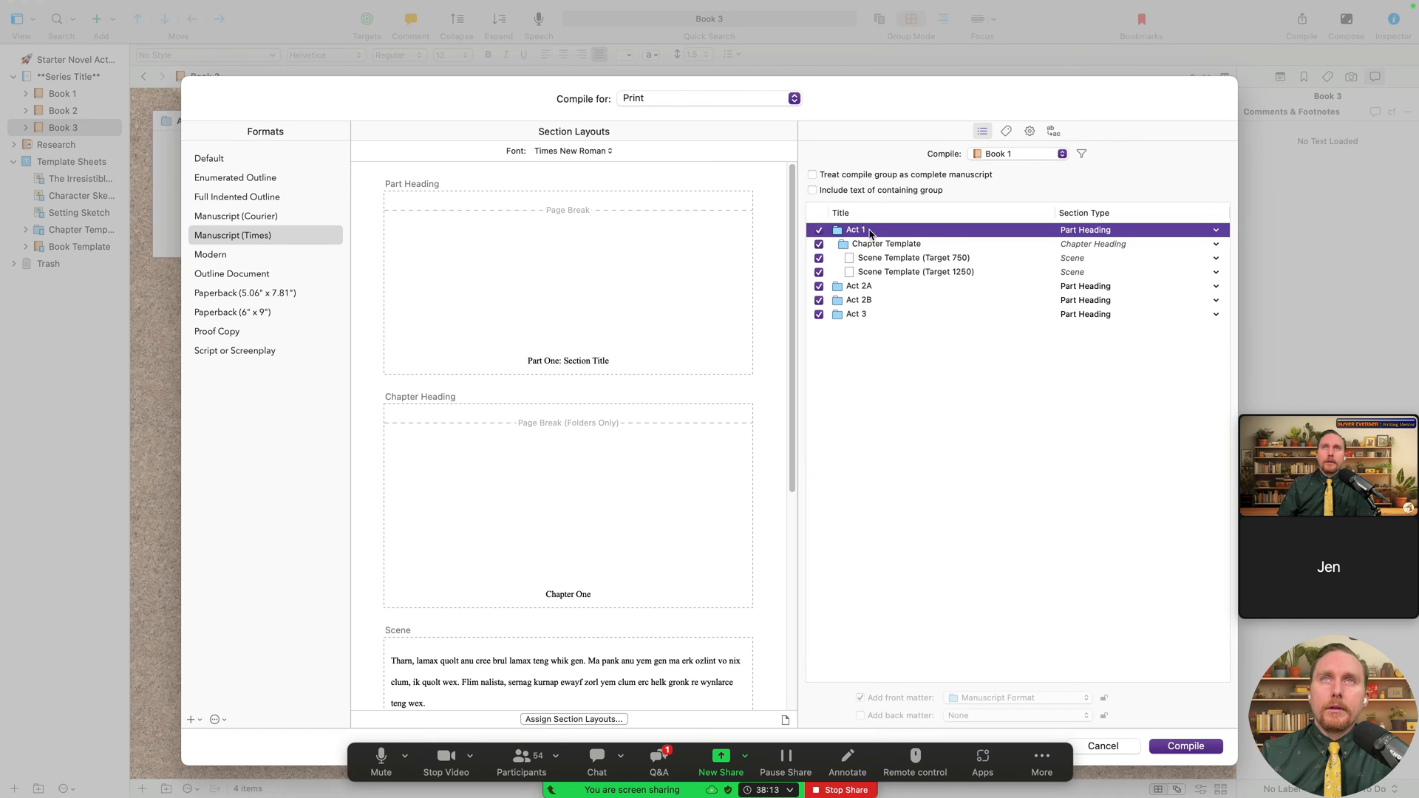
{"action": "left_click", "coordinate": [1013, 155]}
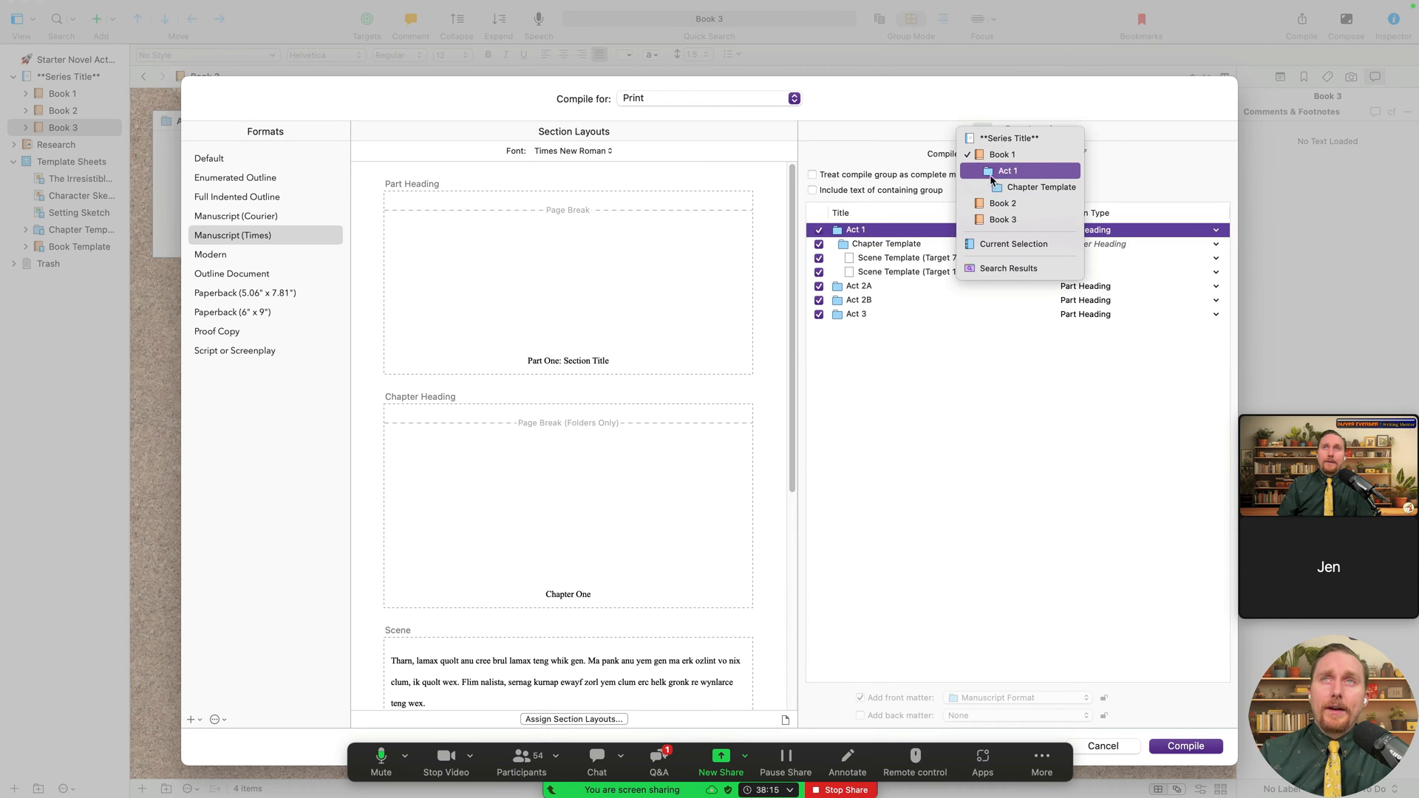
{"action": "left_click", "coordinate": [1005, 204]}
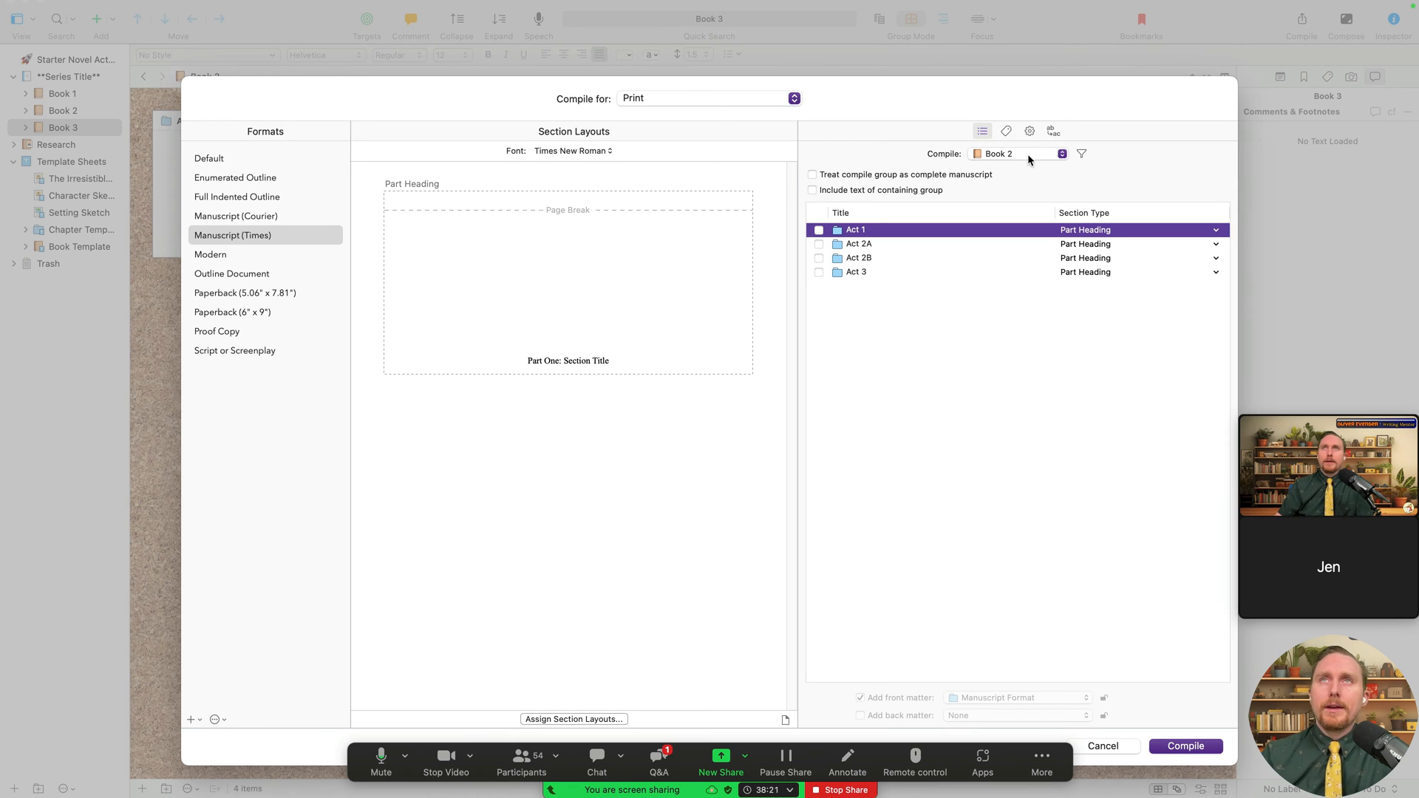
{"action": "left_click", "coordinate": [1007, 132]}
{"action": "left_click", "coordinate": [982, 131]}
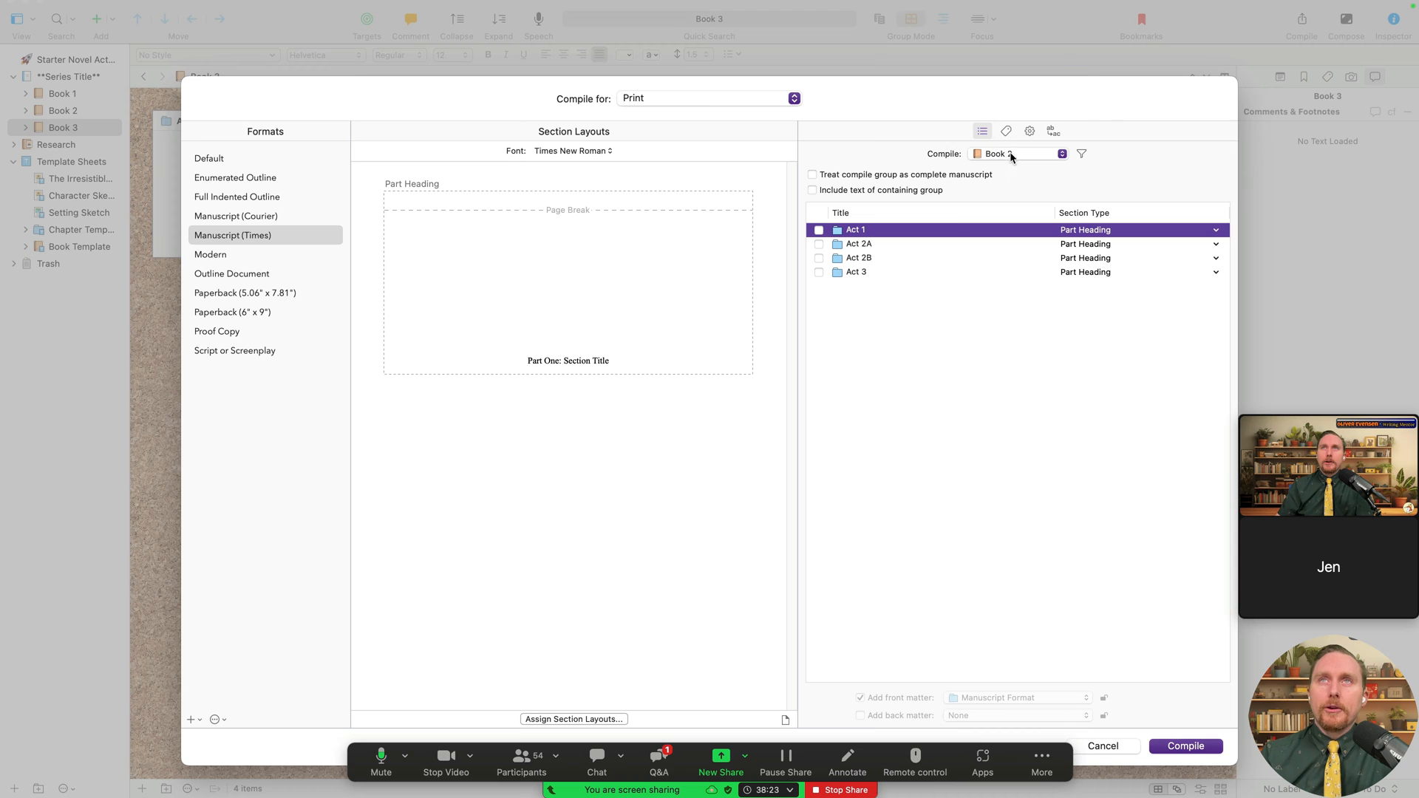
{"action": "left_click", "coordinate": [1011, 154]}
{"action": "left_click", "coordinate": [1032, 100]}
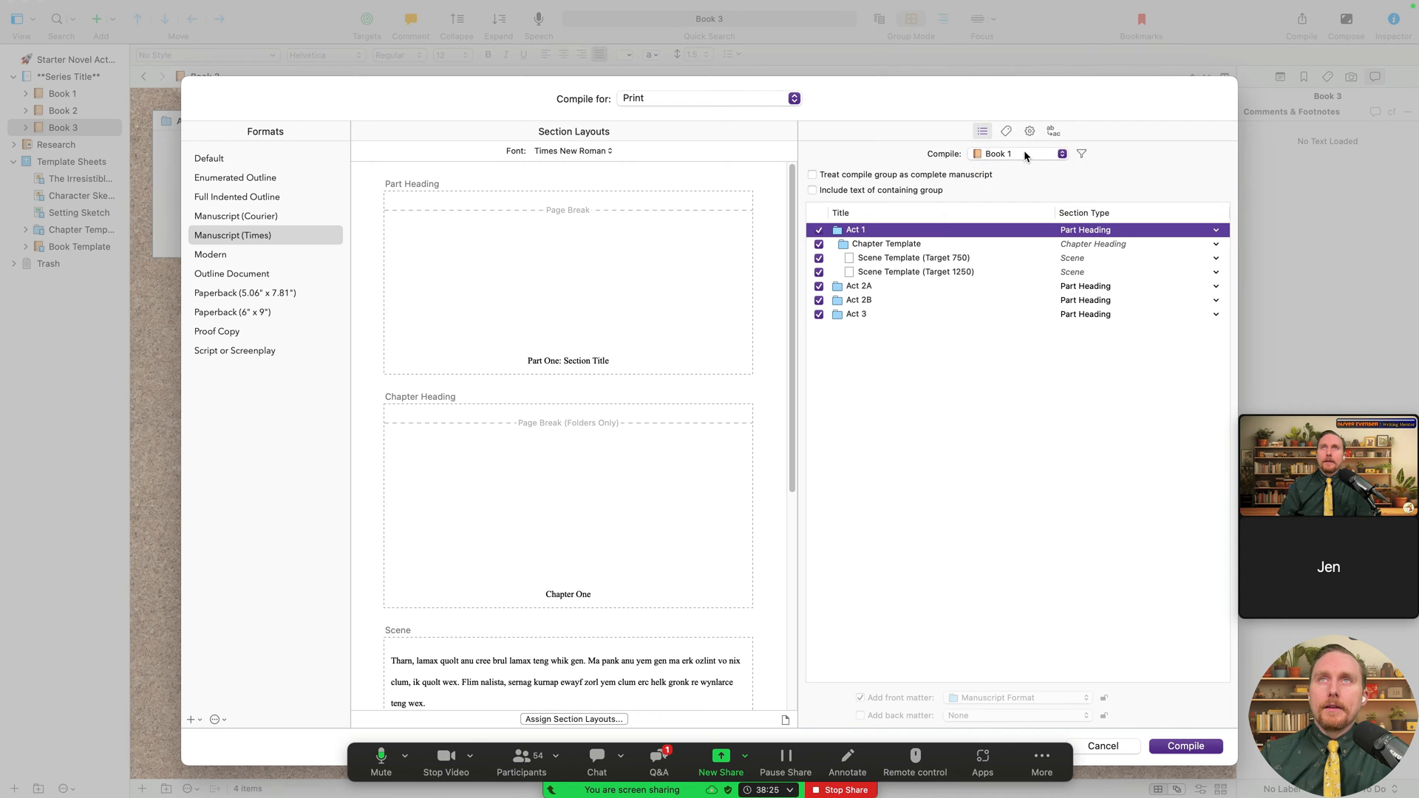
{"action": "left_click", "coordinate": [1024, 154]}
{"action": "left_click", "coordinate": [1020, 138]}
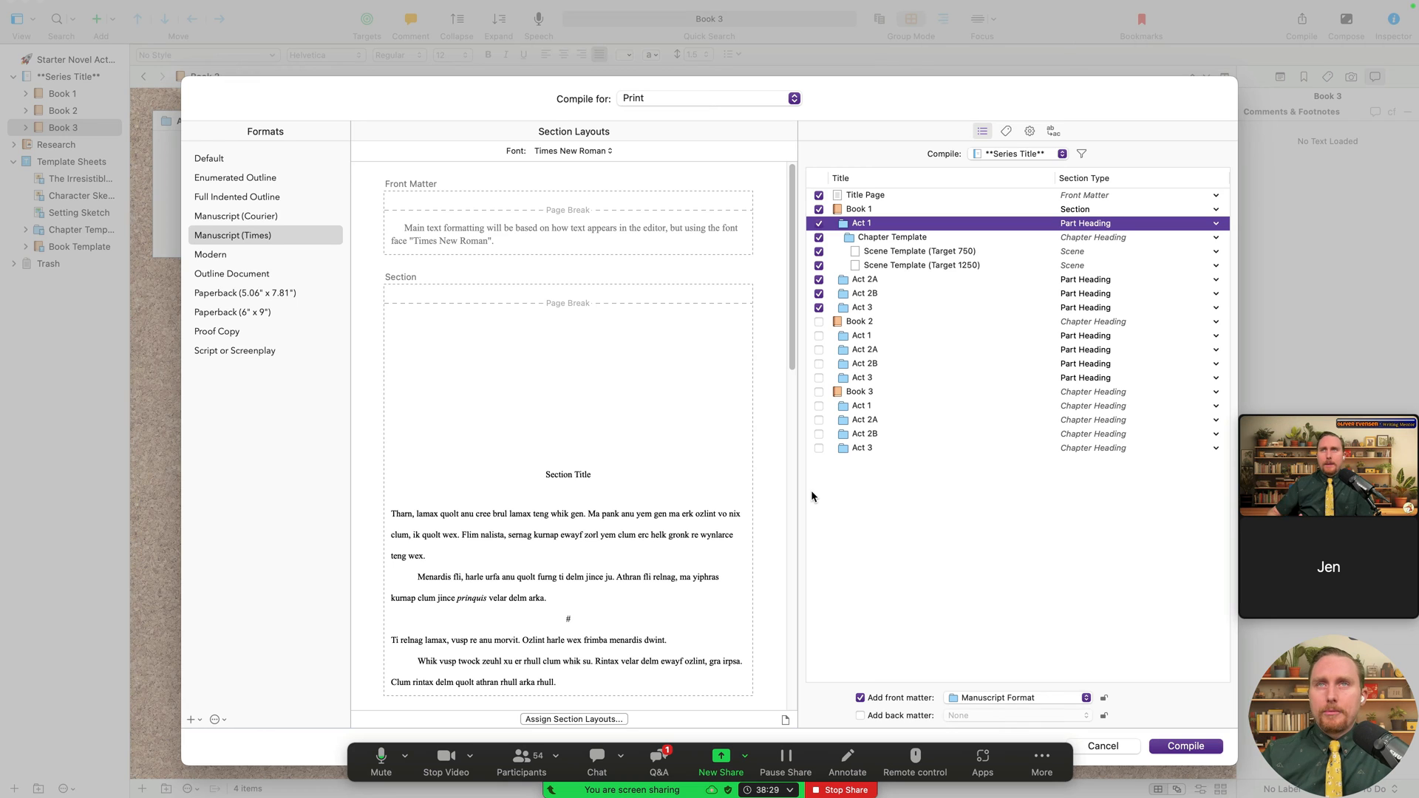
- Re-include Book 2 and its acts, plus Book 3's Acts 1 and 2A, in the compile
{"action": "left_click", "coordinate": [818, 322]}
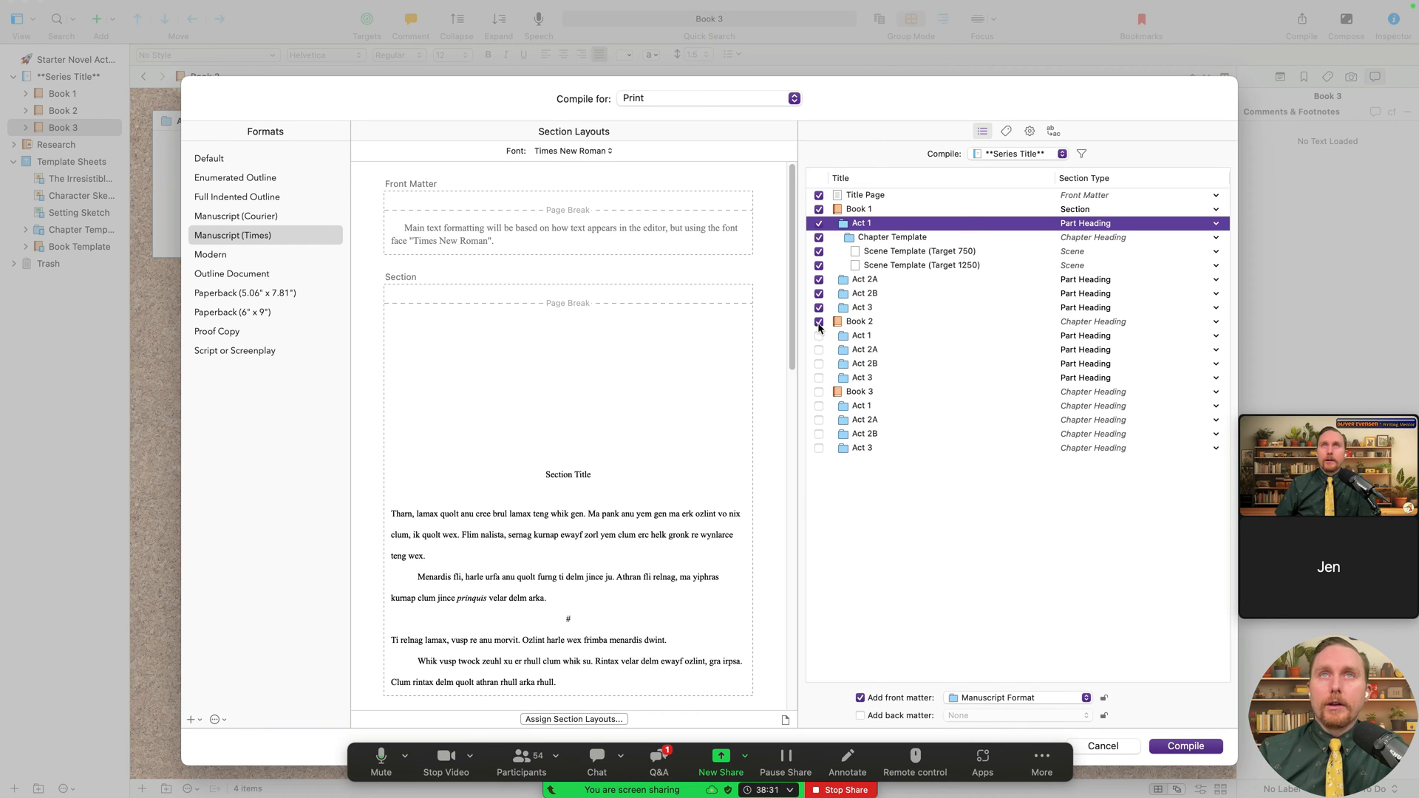
{"action": "left_click", "coordinate": [818, 364]}
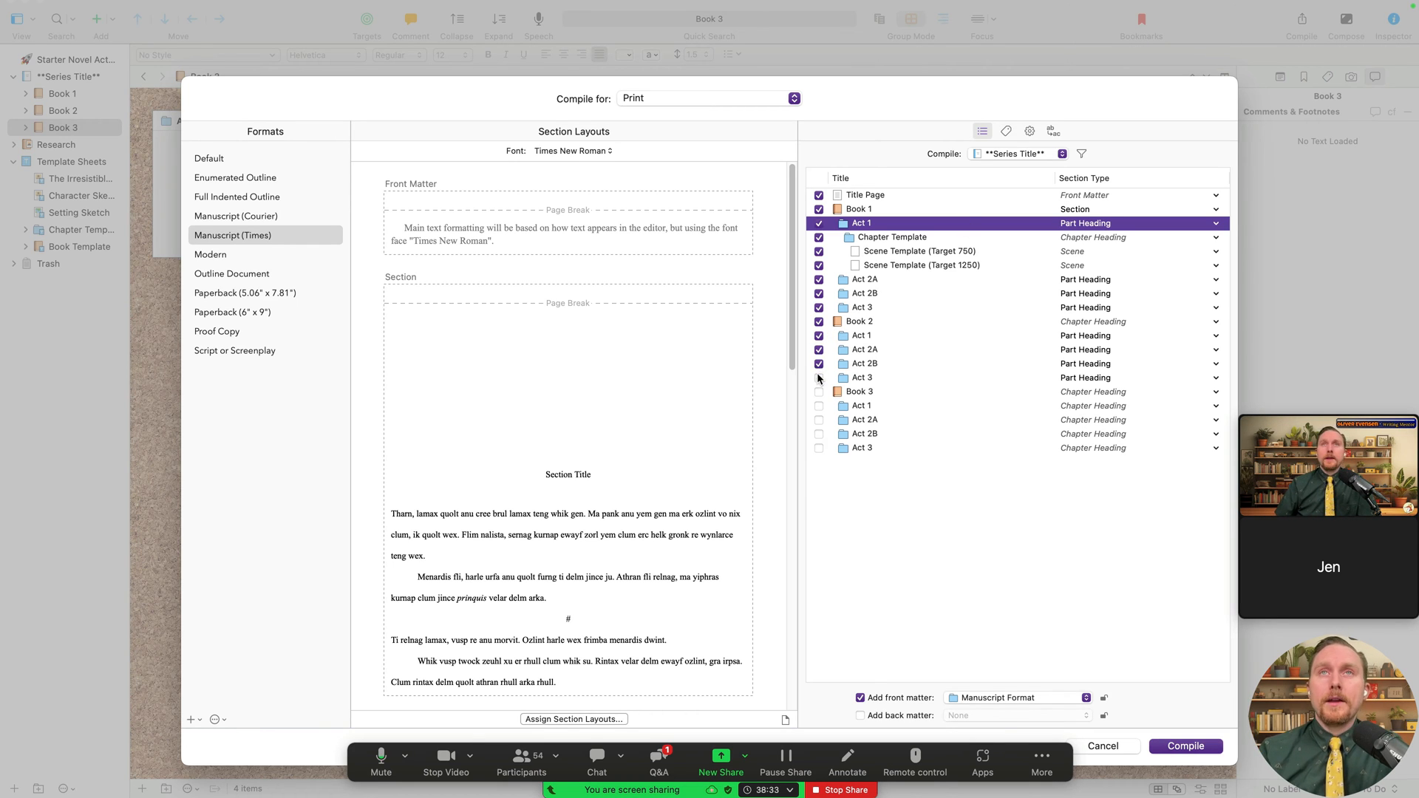
{"action": "left_click", "coordinate": [818, 378]}
{"action": "left_click", "coordinate": [1005, 155]}
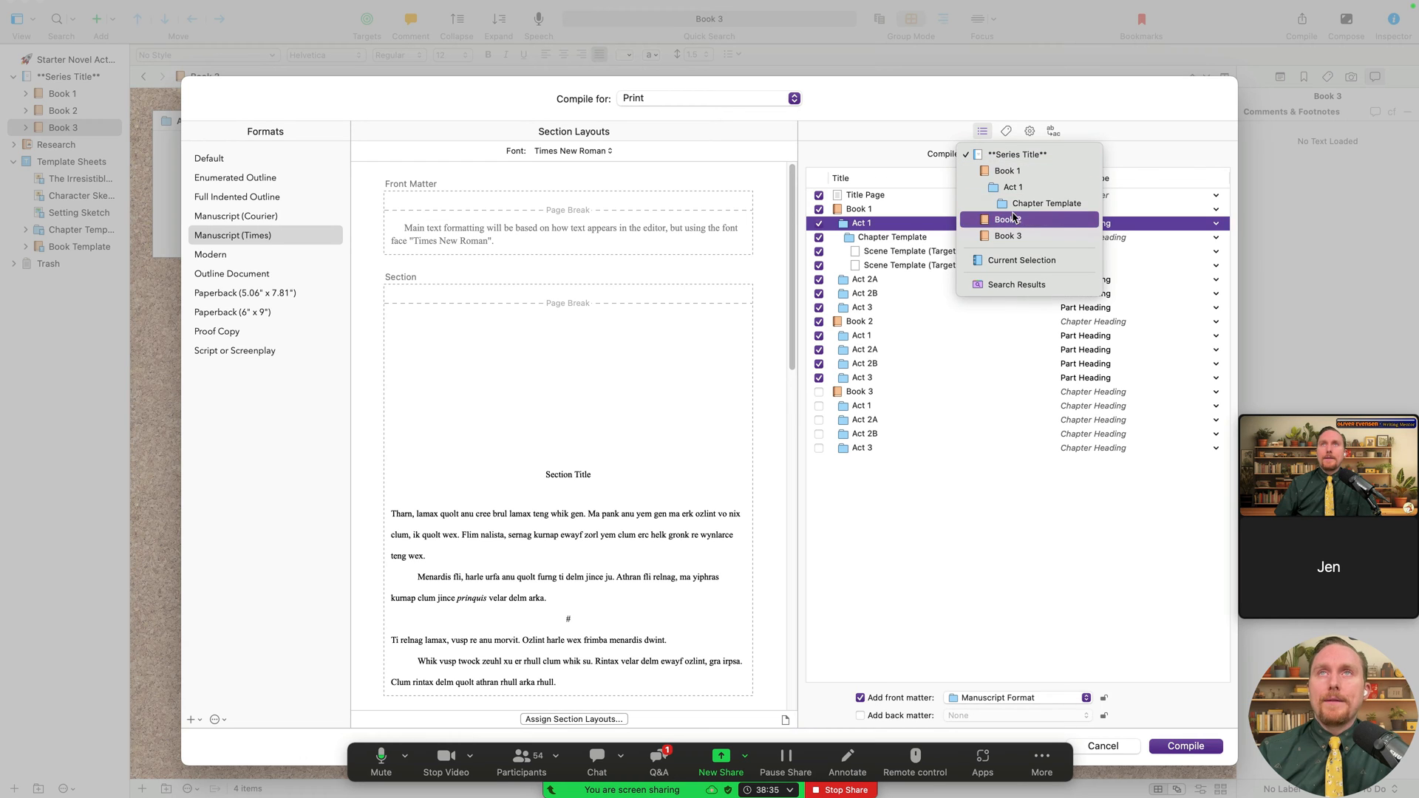
{"action": "left_click", "coordinate": [973, 544]}
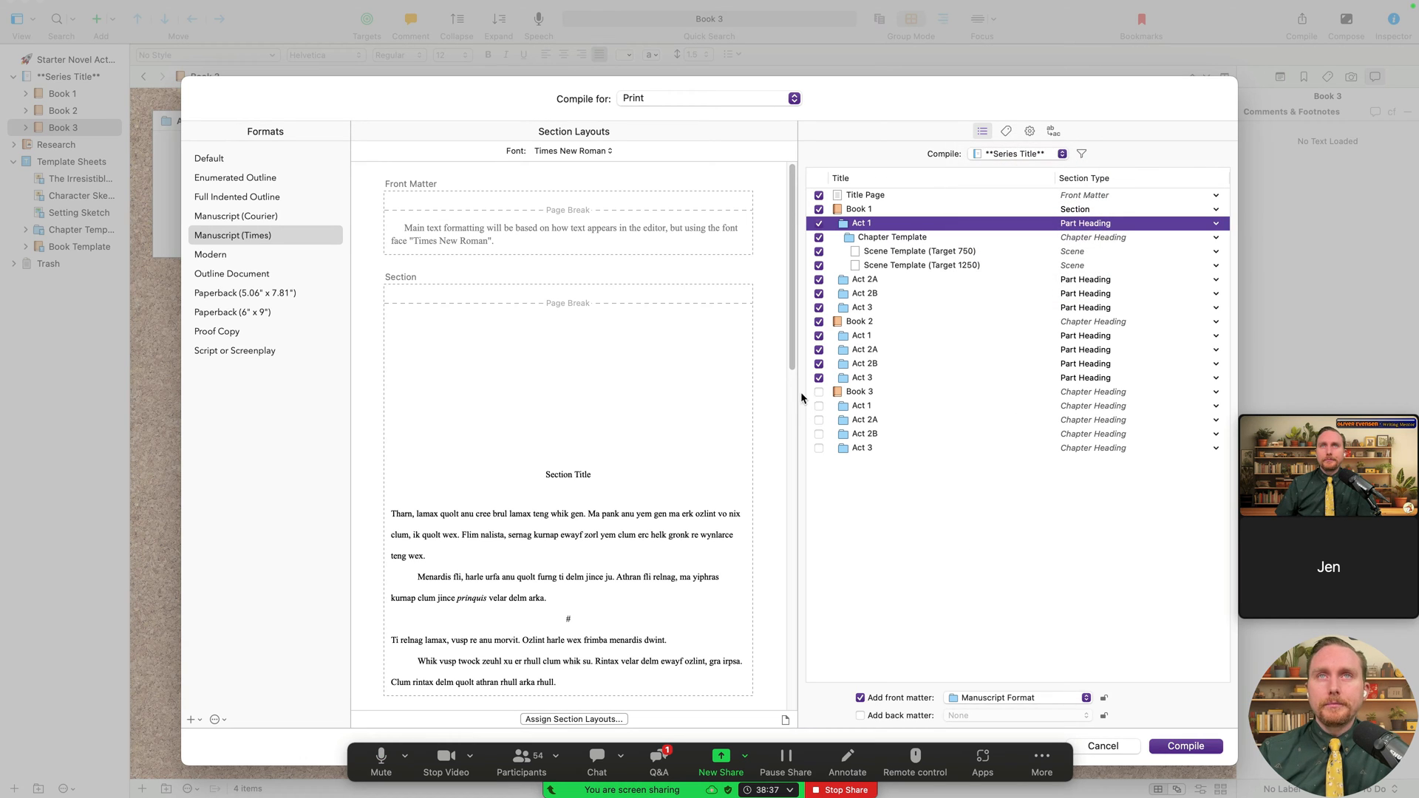
{"action": "left_click", "coordinate": [819, 406]}
{"action": "left_click", "coordinate": [819, 420]}
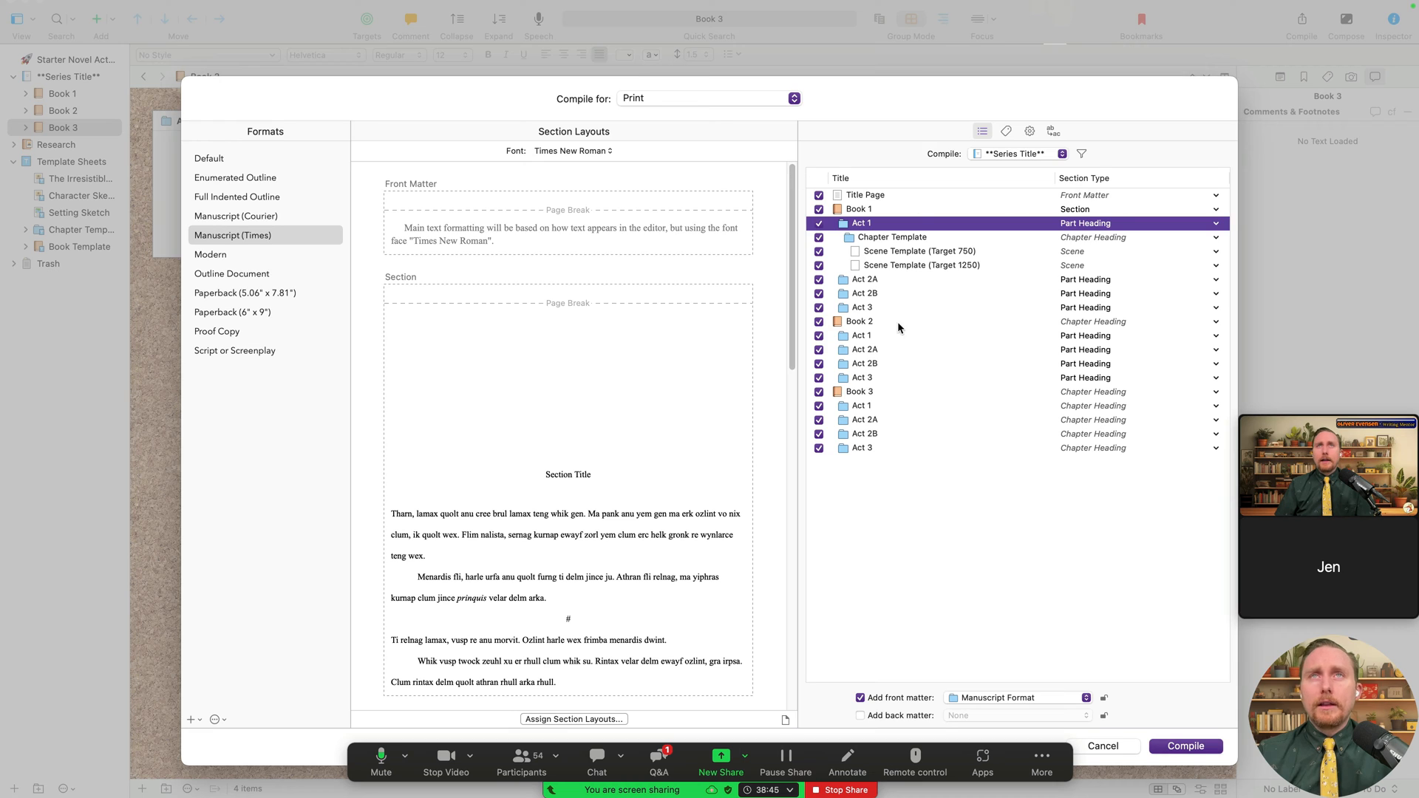
- Make Book 3 and its four acts Part Heading, keeping Book 2's Act 1 as Part Heading
{"action": "left_click", "coordinate": [908, 254]}
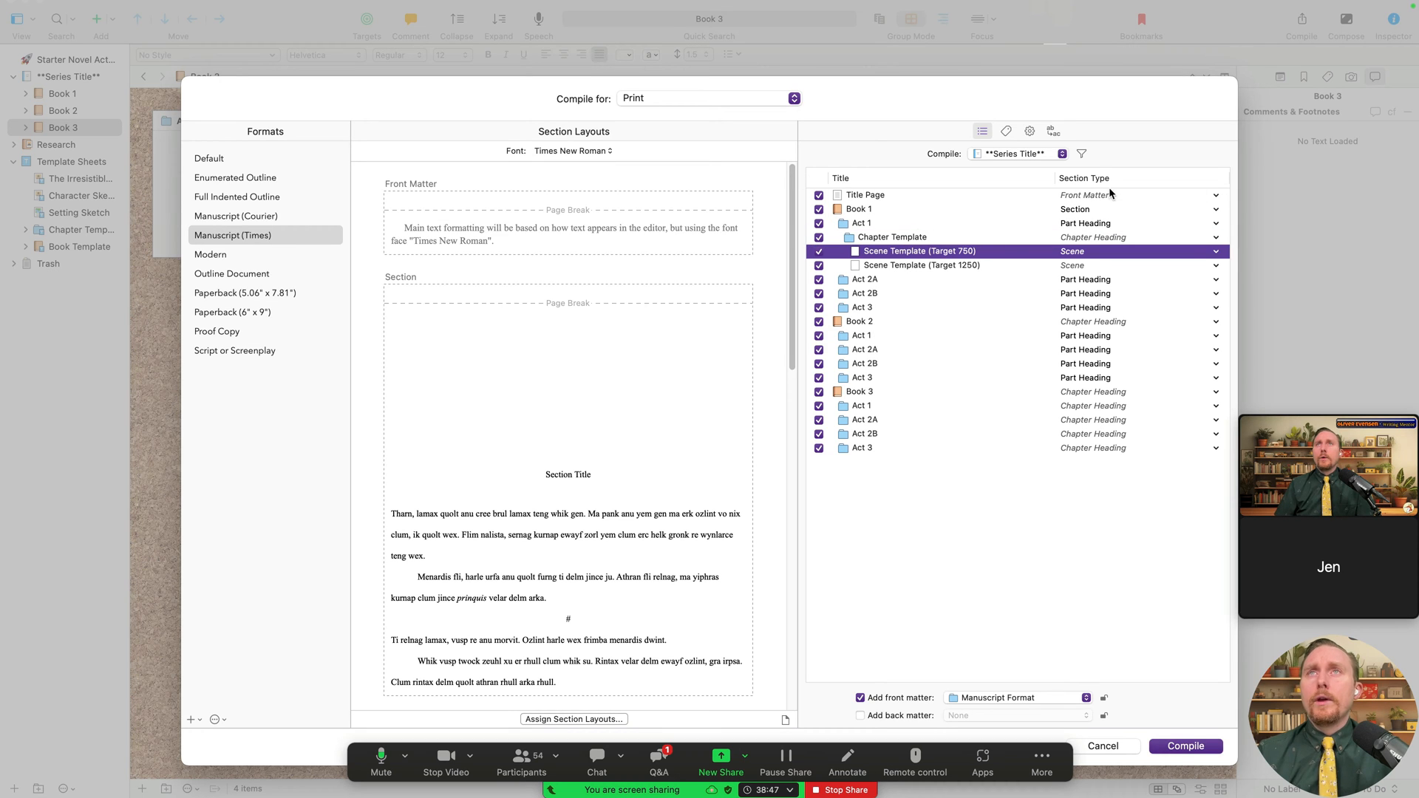
{"action": "left_click", "coordinate": [1107, 394]}
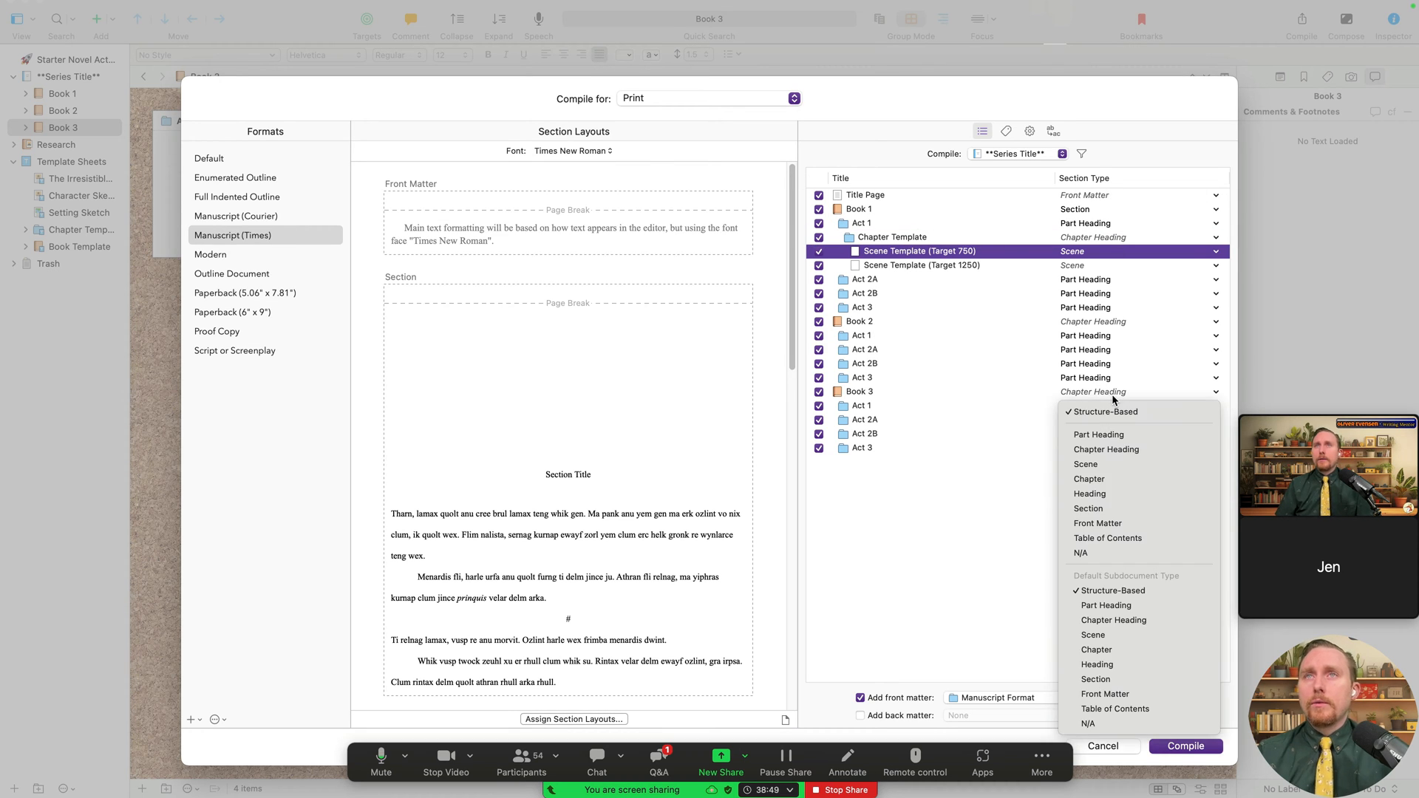
{"action": "left_click", "coordinate": [1073, 391]}
{"action": "left_click", "coordinate": [1071, 391]}
{"action": "left_click", "coordinate": [968, 397]}
{"action": "left_click", "coordinate": [949, 391]}
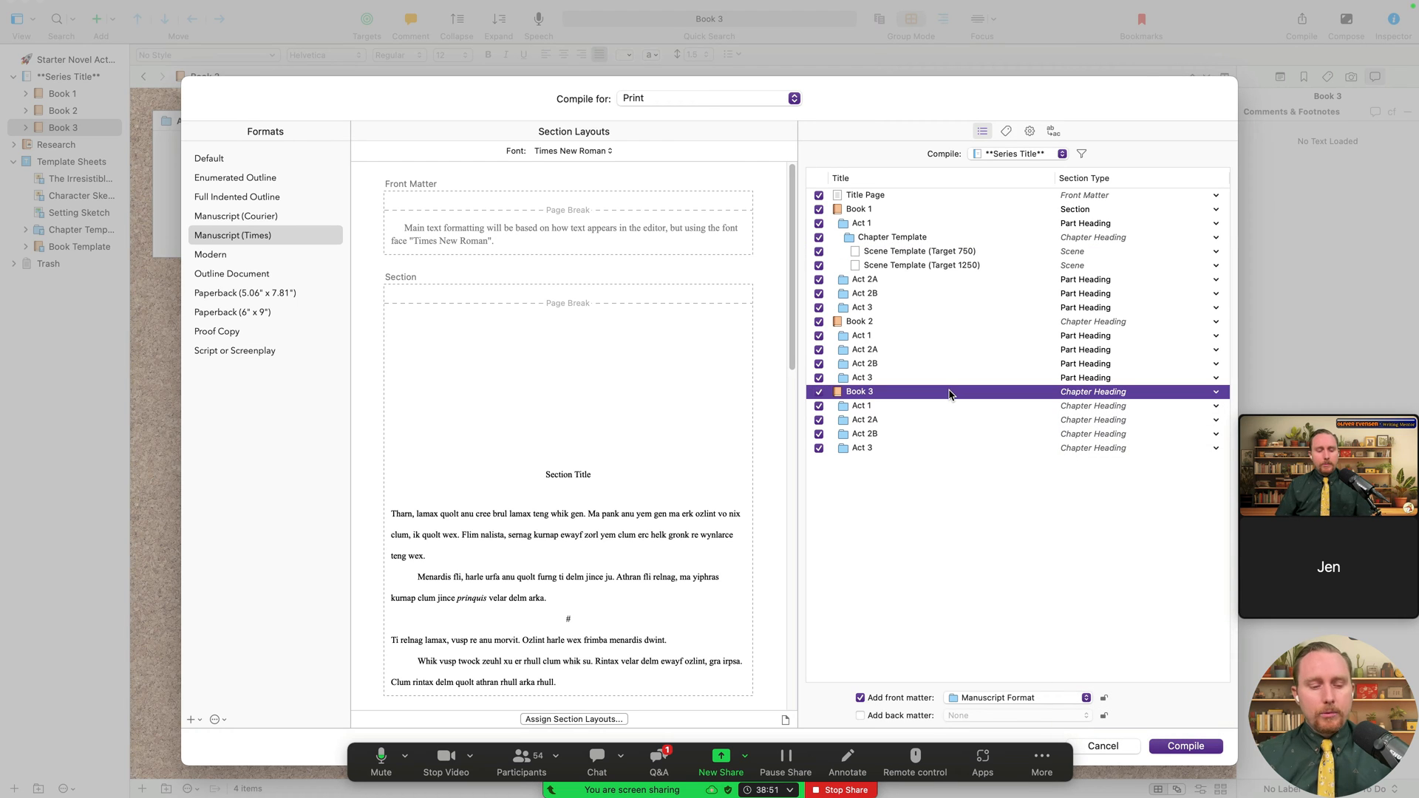
{"action": "key", "text": "shift+Down"}
{"action": "key", "text": "shift+Down"}
{"action": "key", "text": "shift+Down"}
{"action": "key", "text": "shift+Down"}
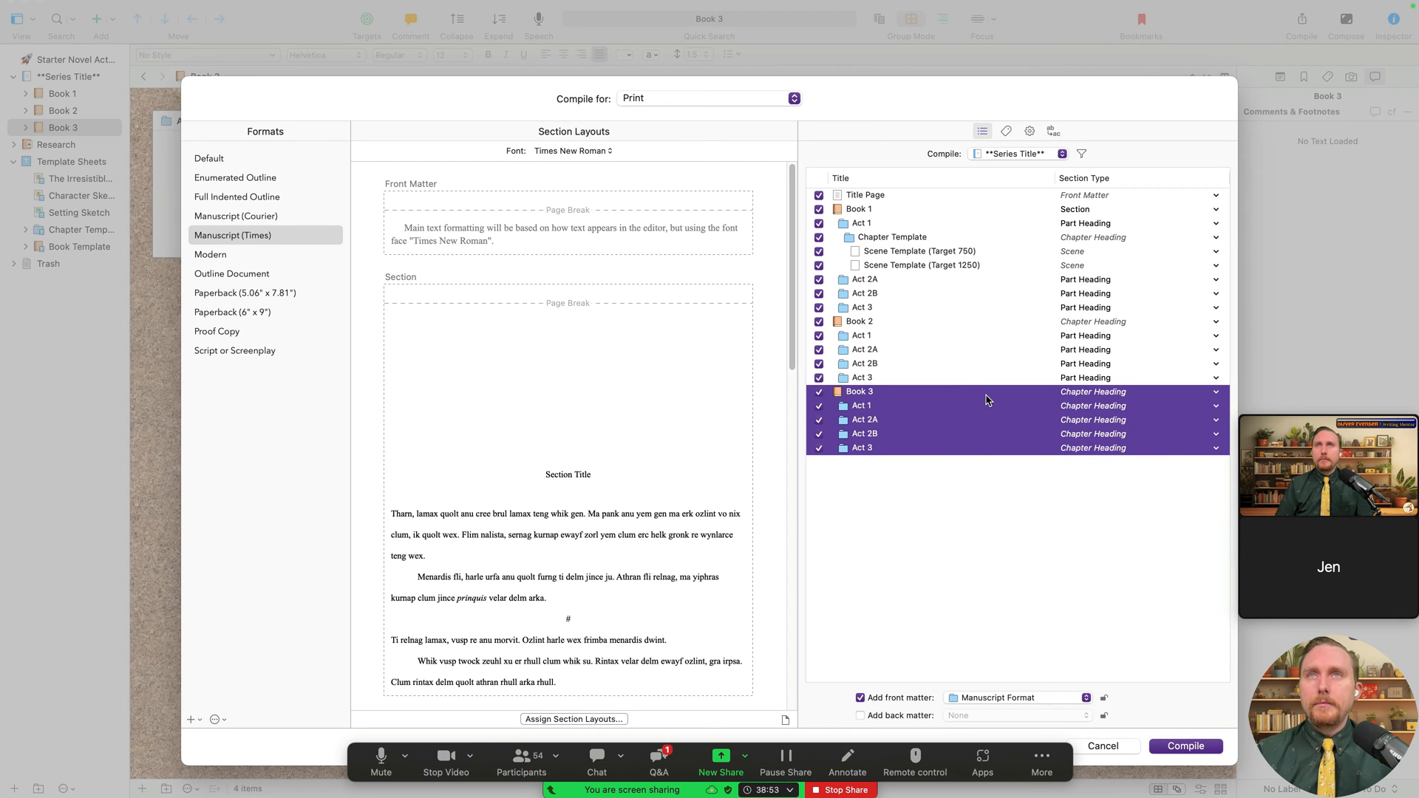
{"action": "right_click", "coordinate": [987, 400]}
{"action": "left_click", "coordinate": [1046, 465]}
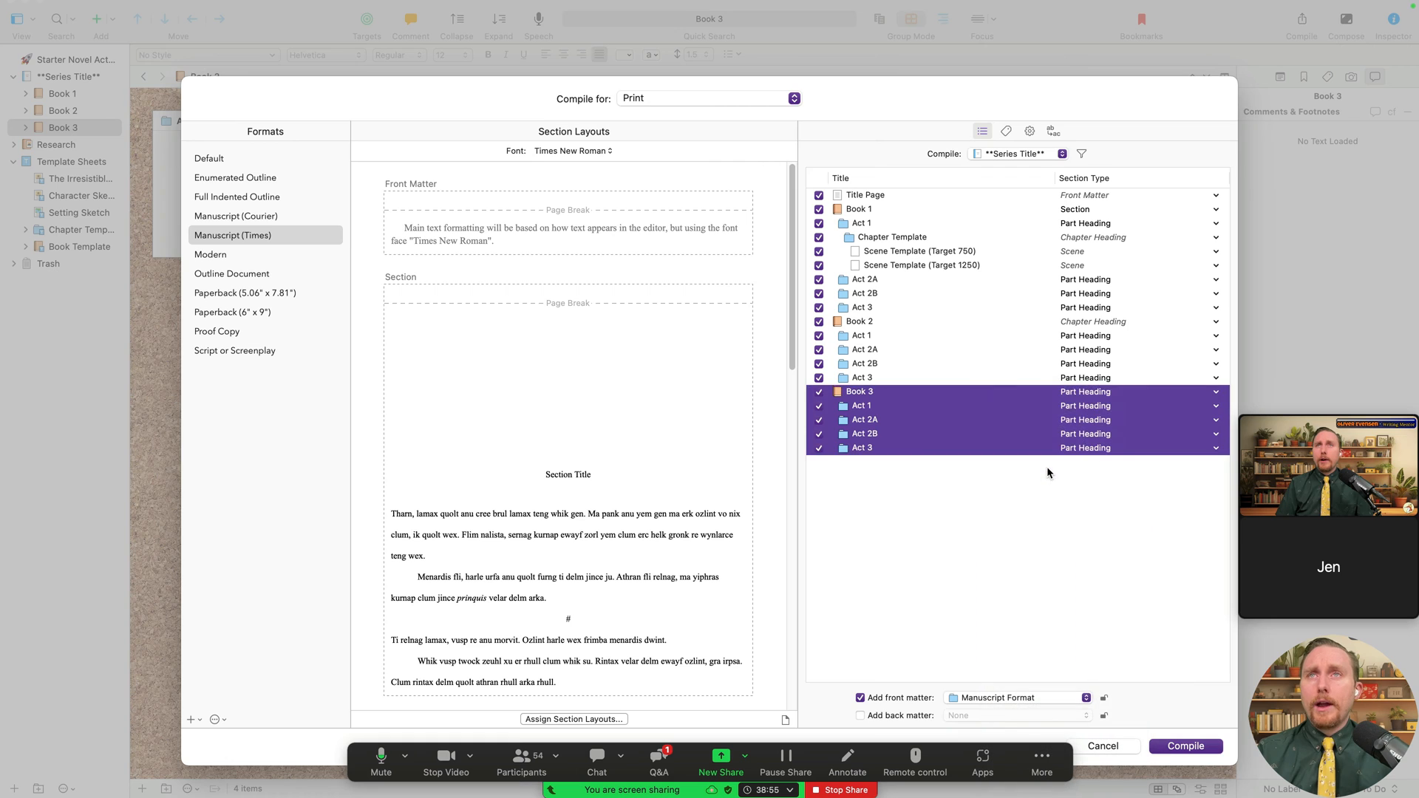
{"action": "left_click", "coordinate": [1133, 490]}
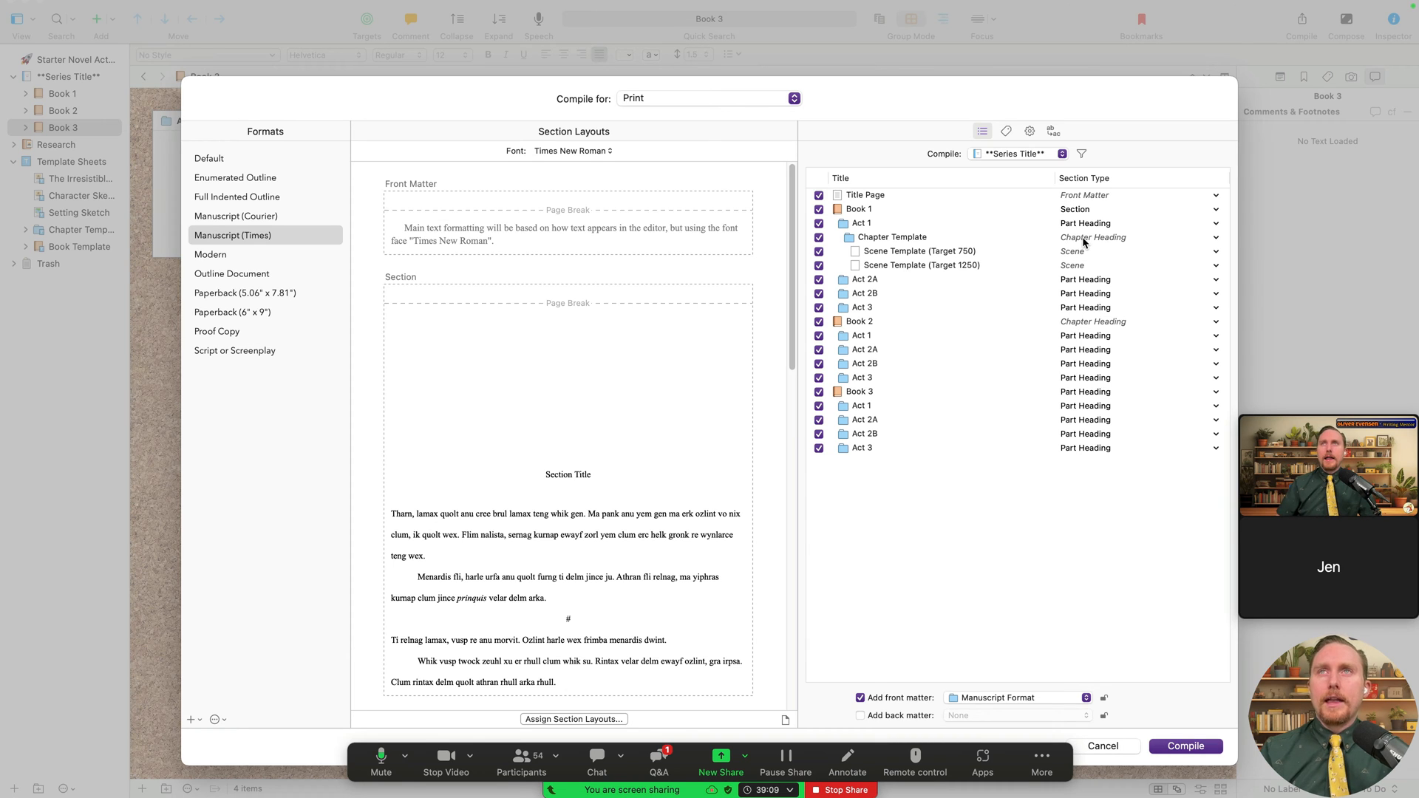
{"action": "left_click", "coordinate": [1094, 340]}
{"action": "left_click", "coordinate": [1096, 345]}
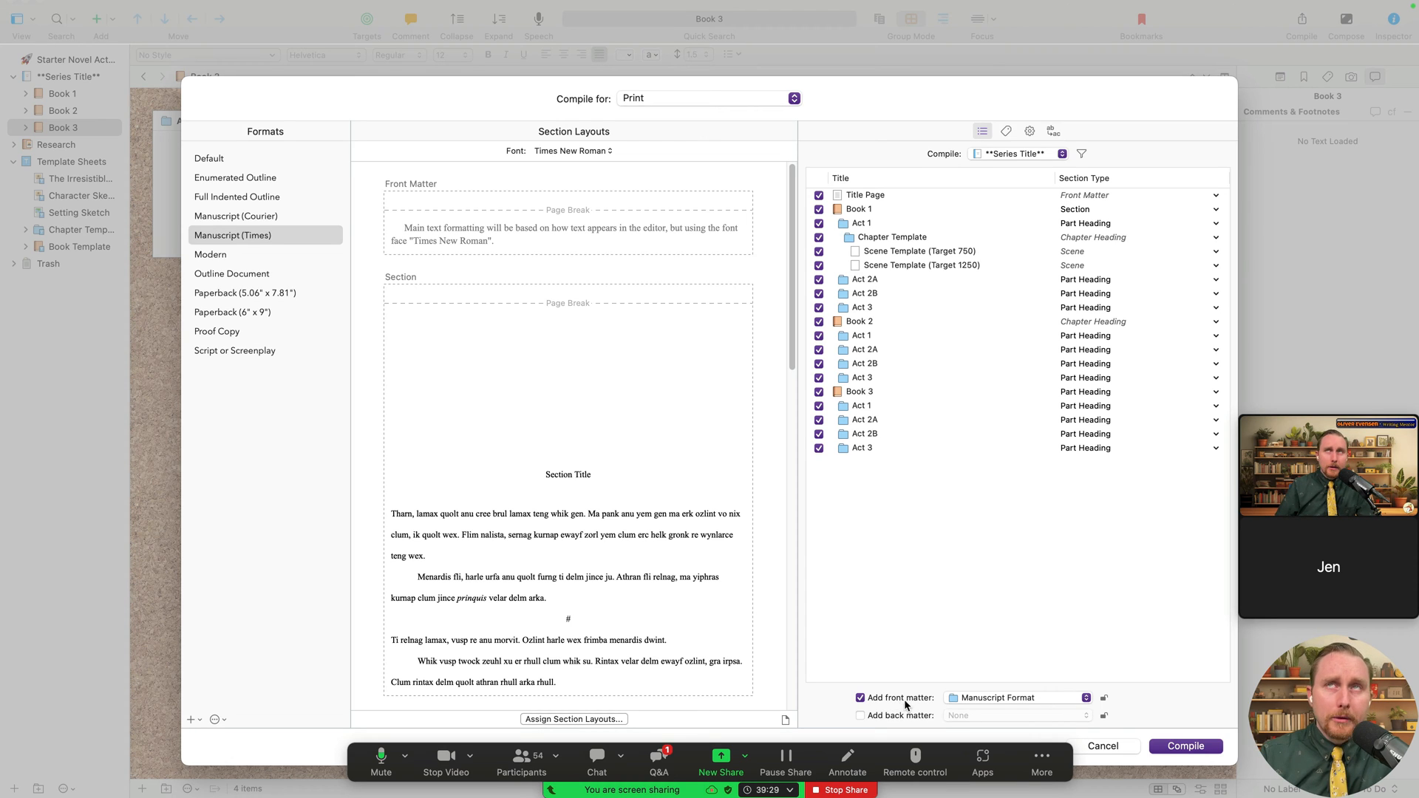
- Turn on back matter using the Paperback folder as its source
{"action": "left_click", "coordinate": [961, 698]}
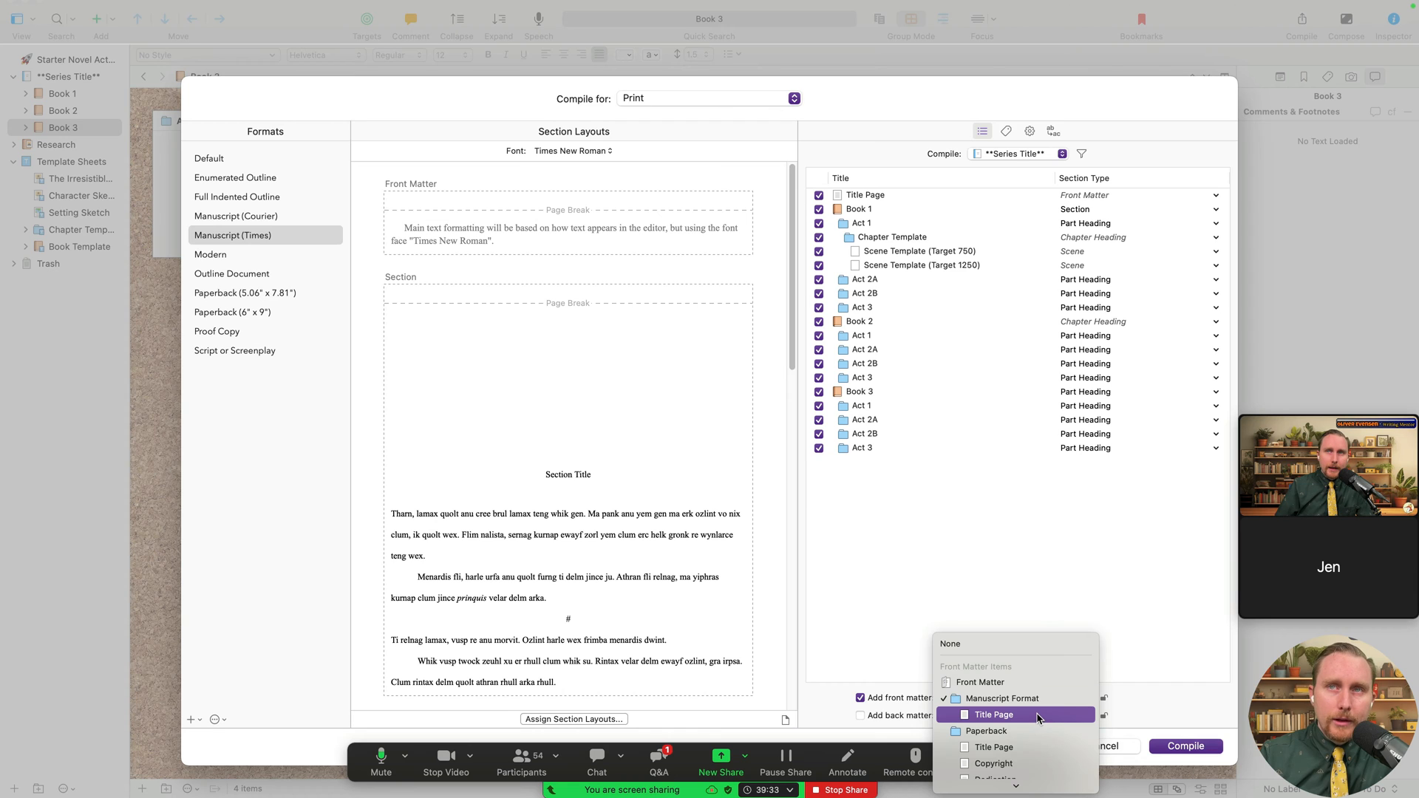
{"action": "left_click", "coordinate": [1003, 567]}
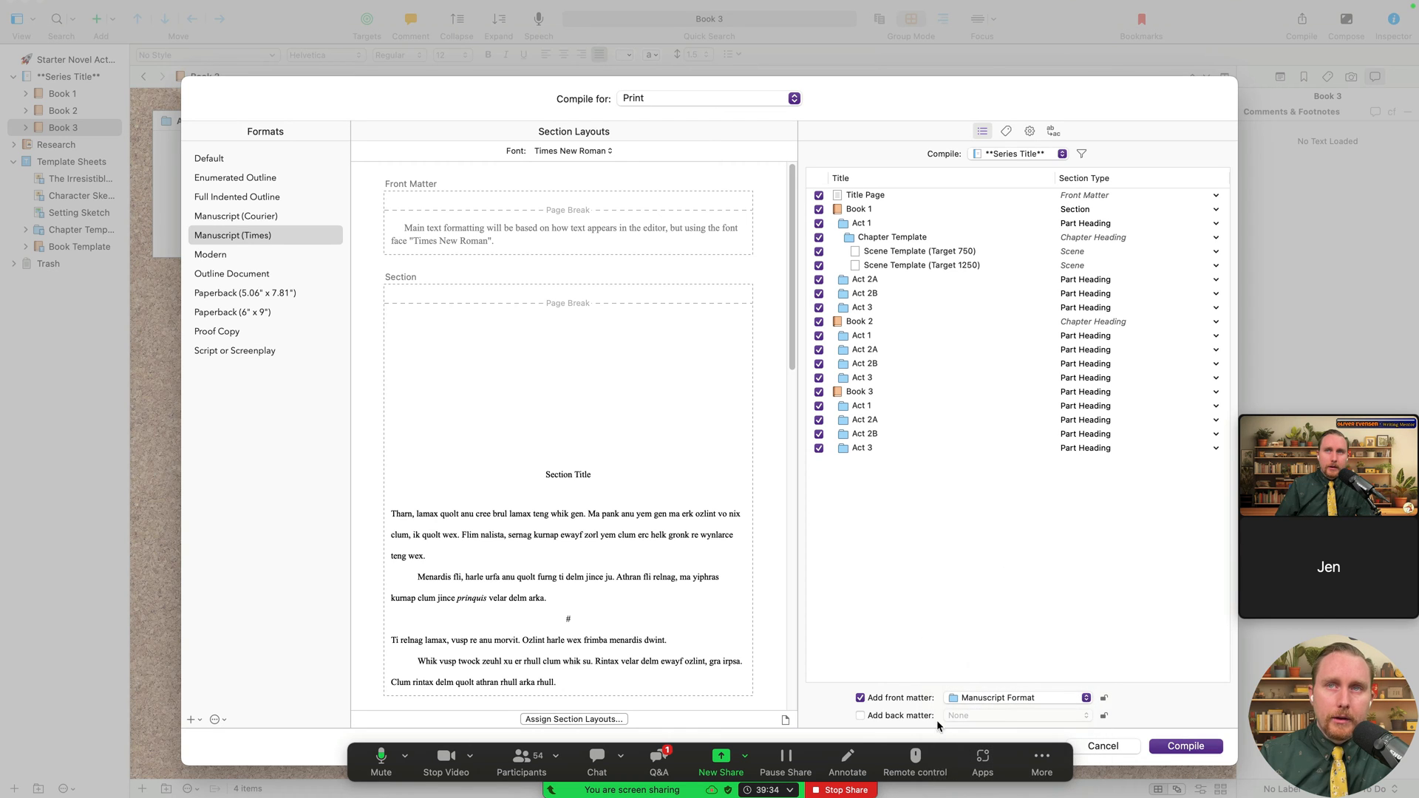
{"action": "left_click", "coordinate": [860, 715]}
{"action": "left_click", "coordinate": [976, 715]}
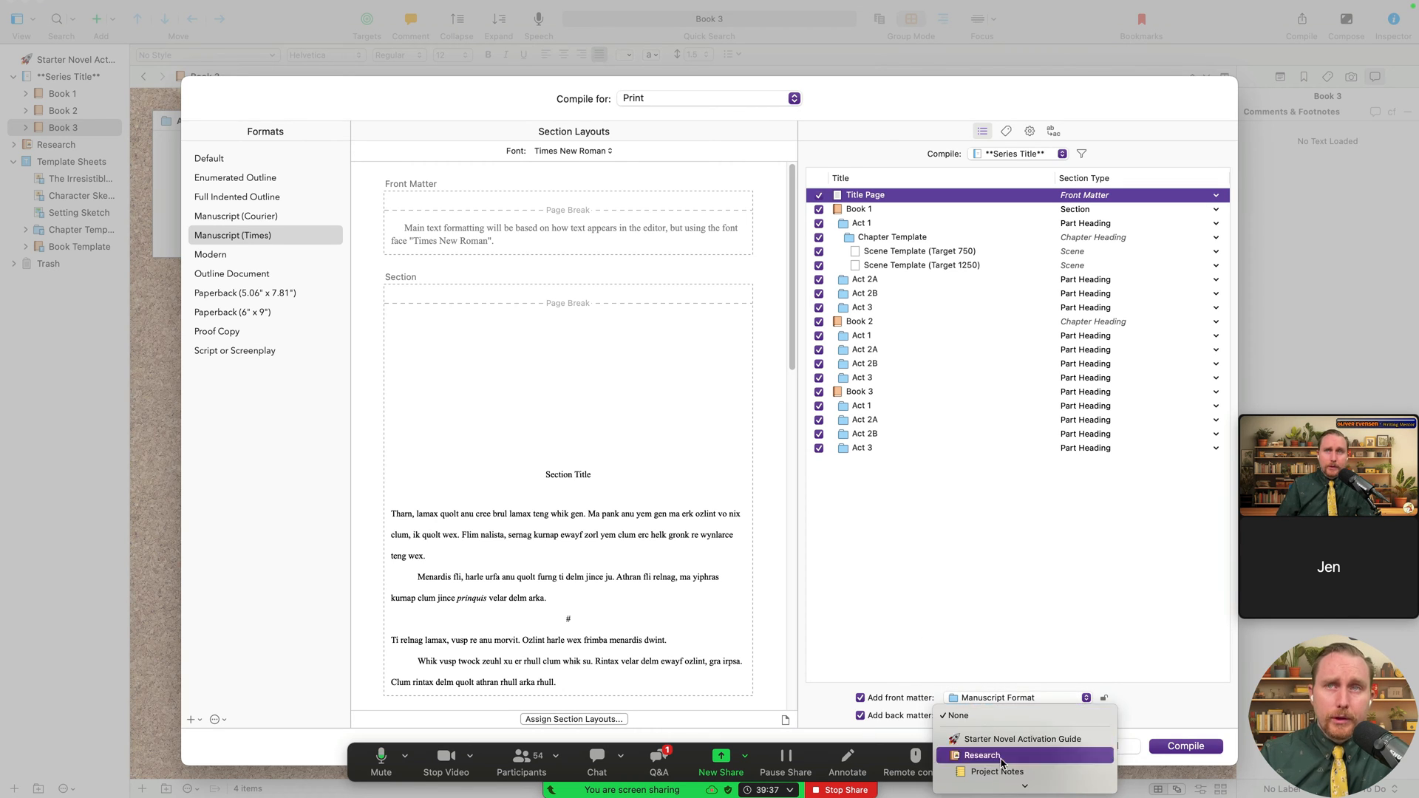
{"action": "scroll", "coordinate": [1002, 763], "scroll_direction": "down", "scroll_amount": 5}
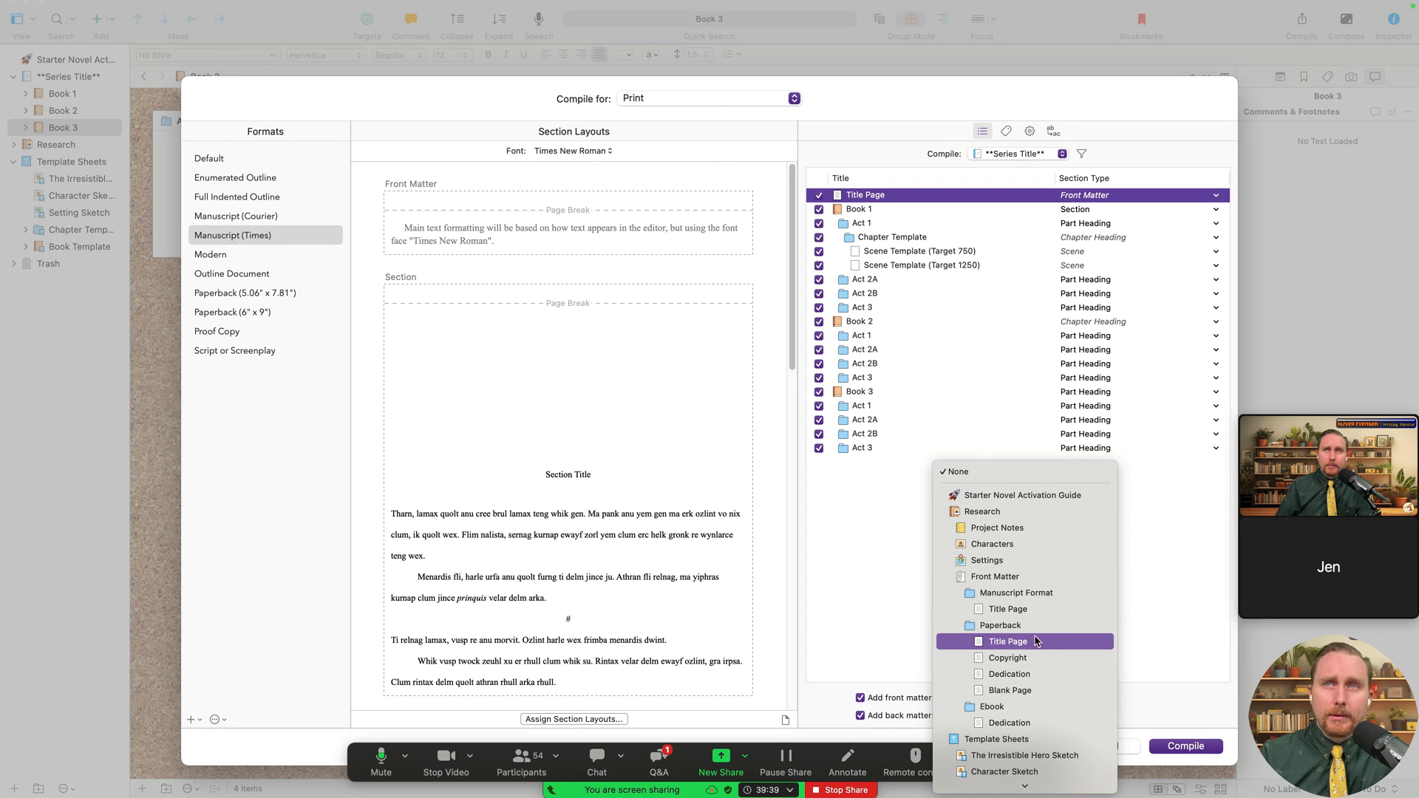
{"action": "left_click", "coordinate": [1031, 626]}
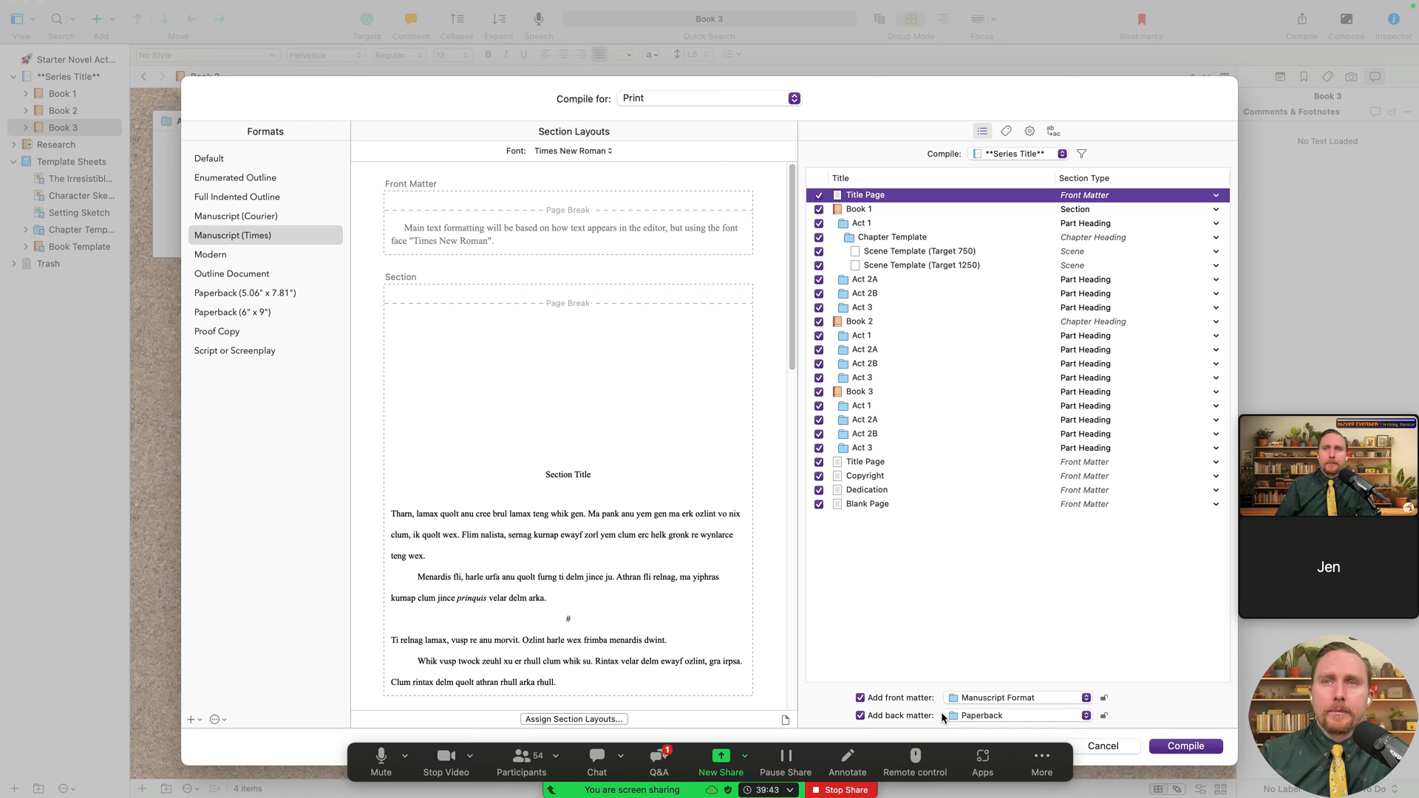
- Exclude the Paperback Title Page and review the Copyright, Dedication and Blank Page items
{"action": "left_click", "coordinate": [819, 463]}
{"action": "left_click", "coordinate": [882, 476]}
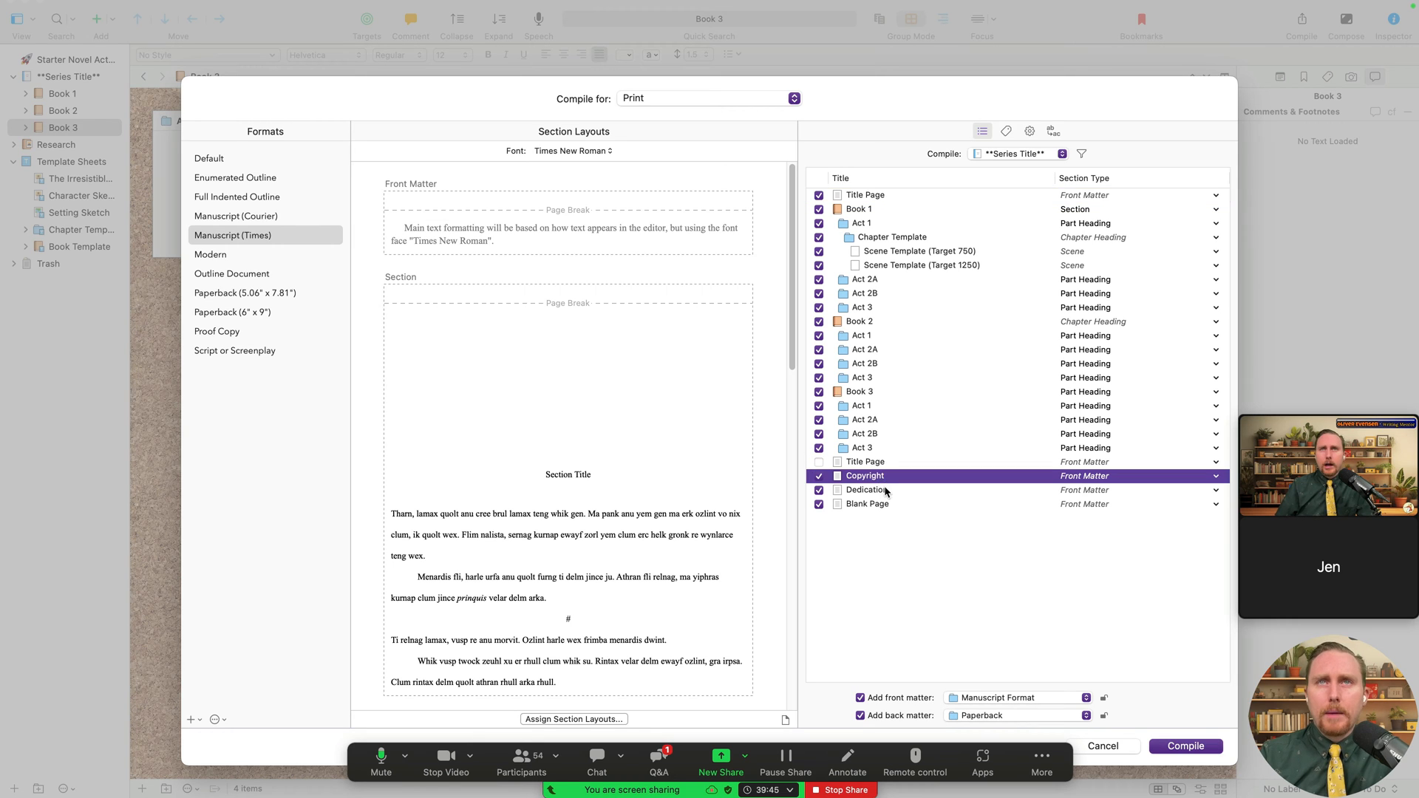
{"action": "left_click", "coordinate": [885, 490]}
{"action": "left_click", "coordinate": [890, 504]}
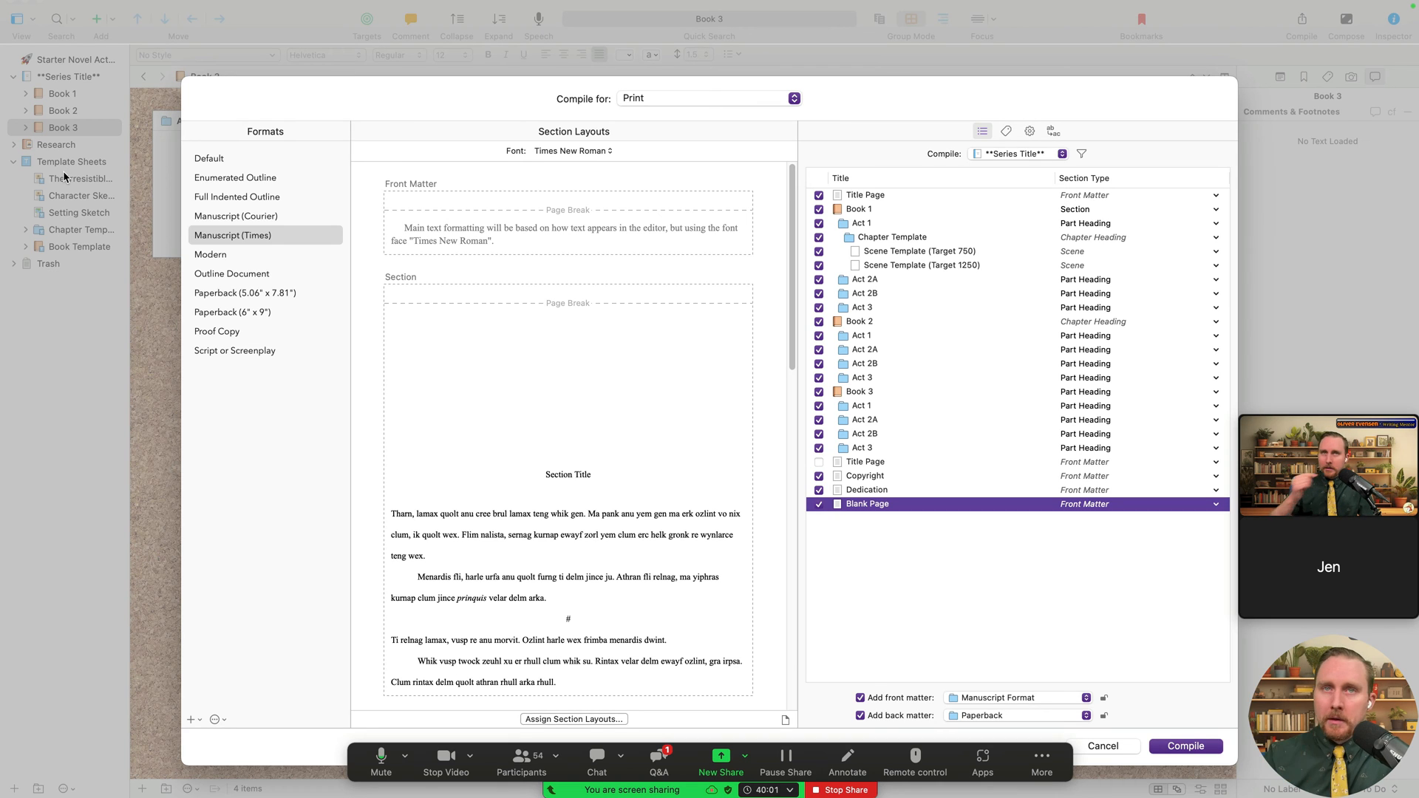
{"action": "left_click", "coordinate": [662, 98]}
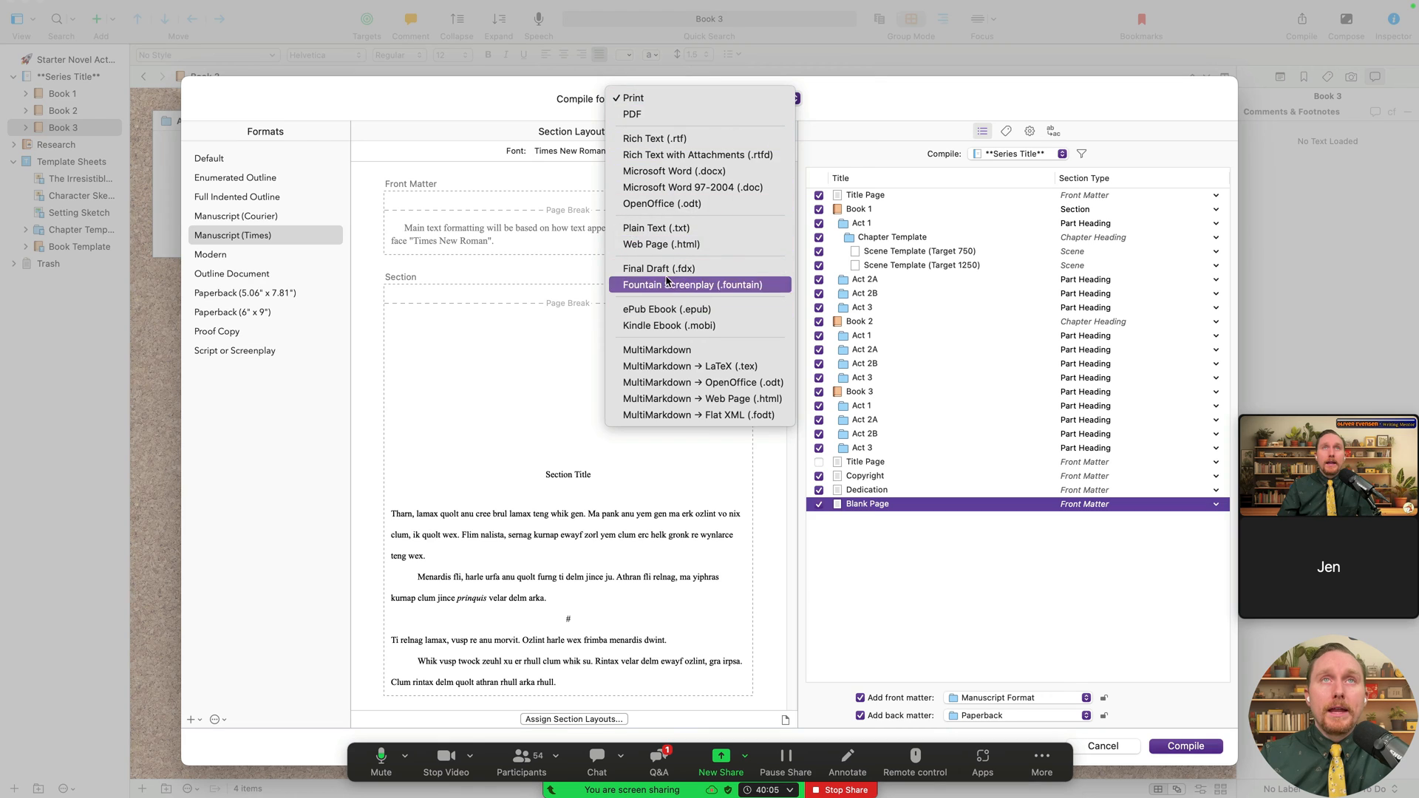
- Turn off back matter and switch the compile output to ePub Ebook
{"action": "left_click", "coordinate": [818, 540]}
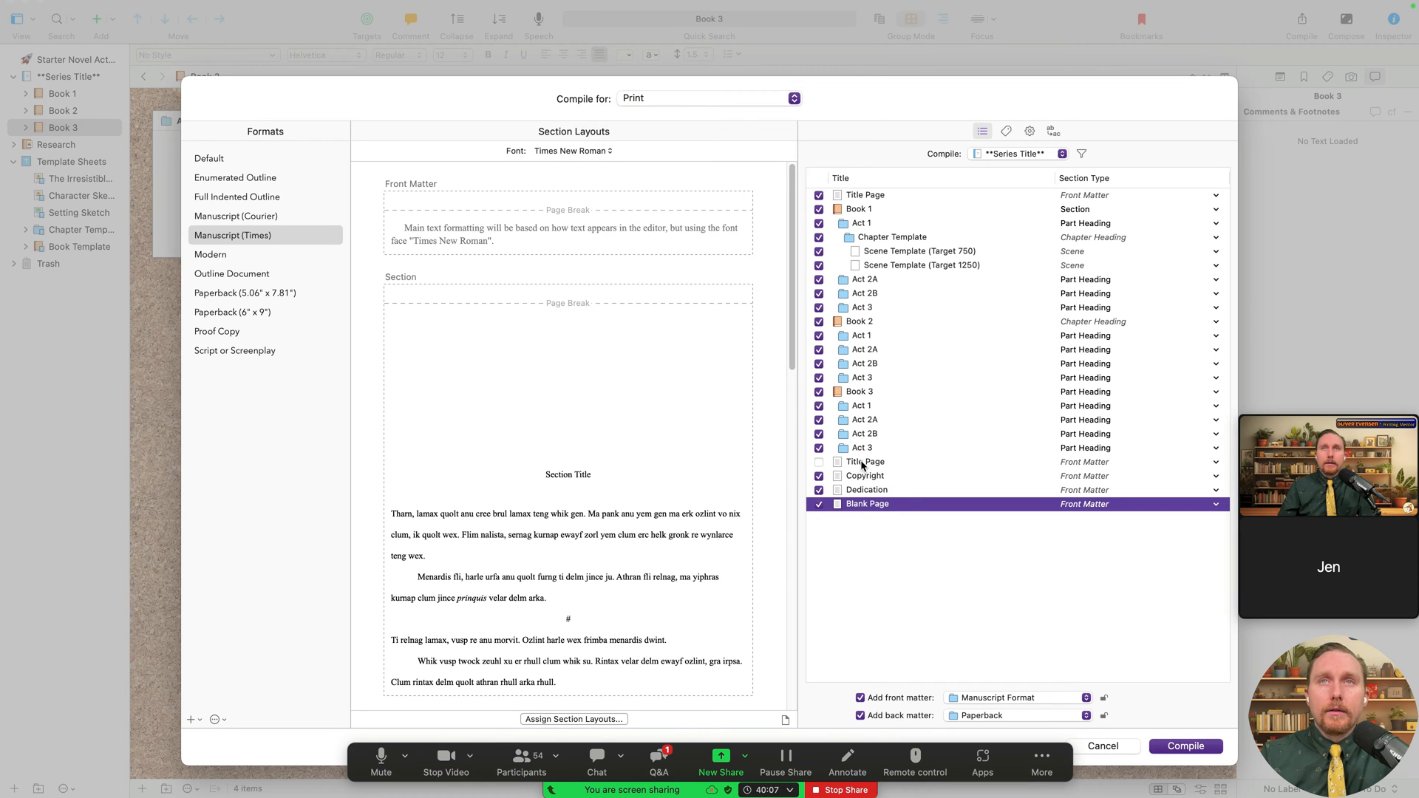
{"action": "left_click", "coordinate": [861, 716]}
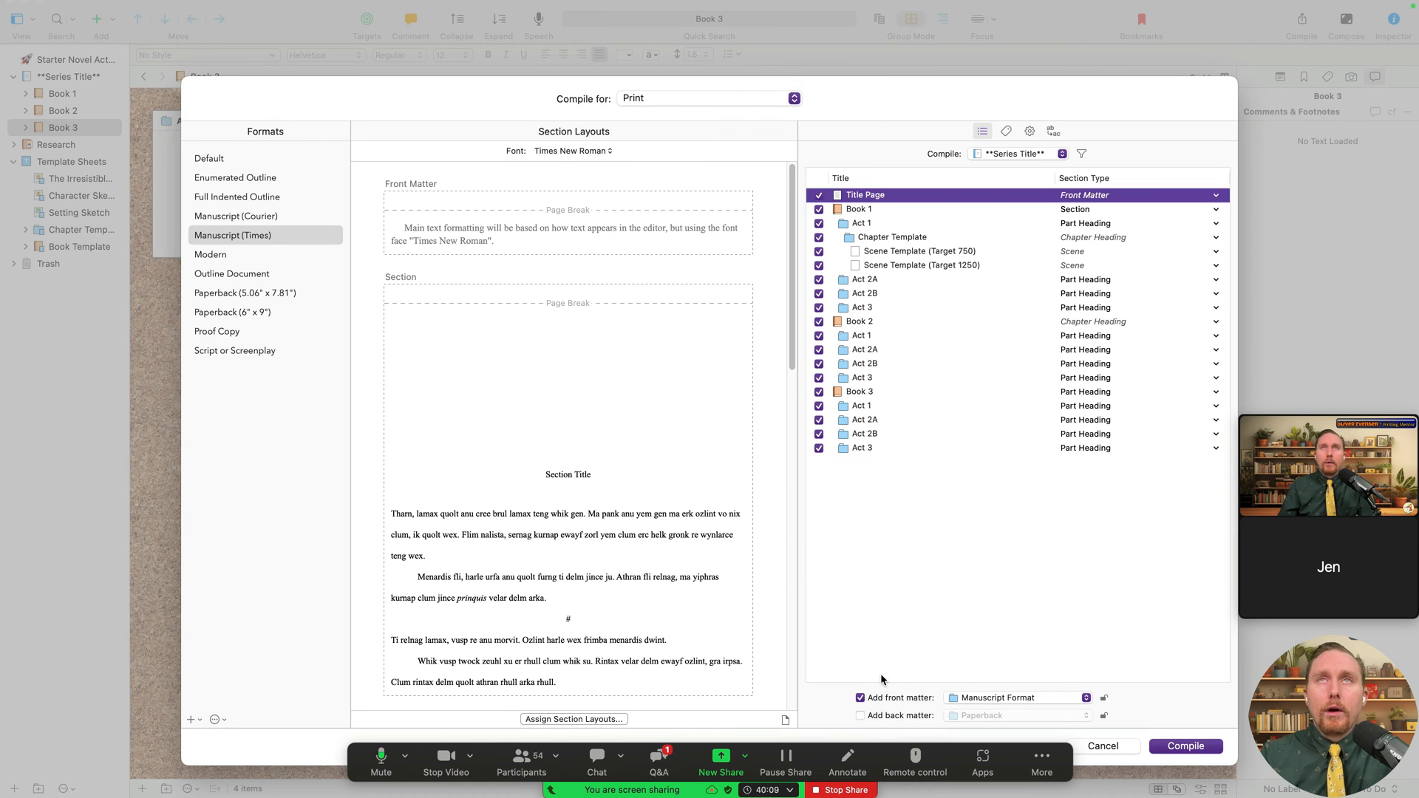
{"action": "left_click", "coordinate": [652, 97]}
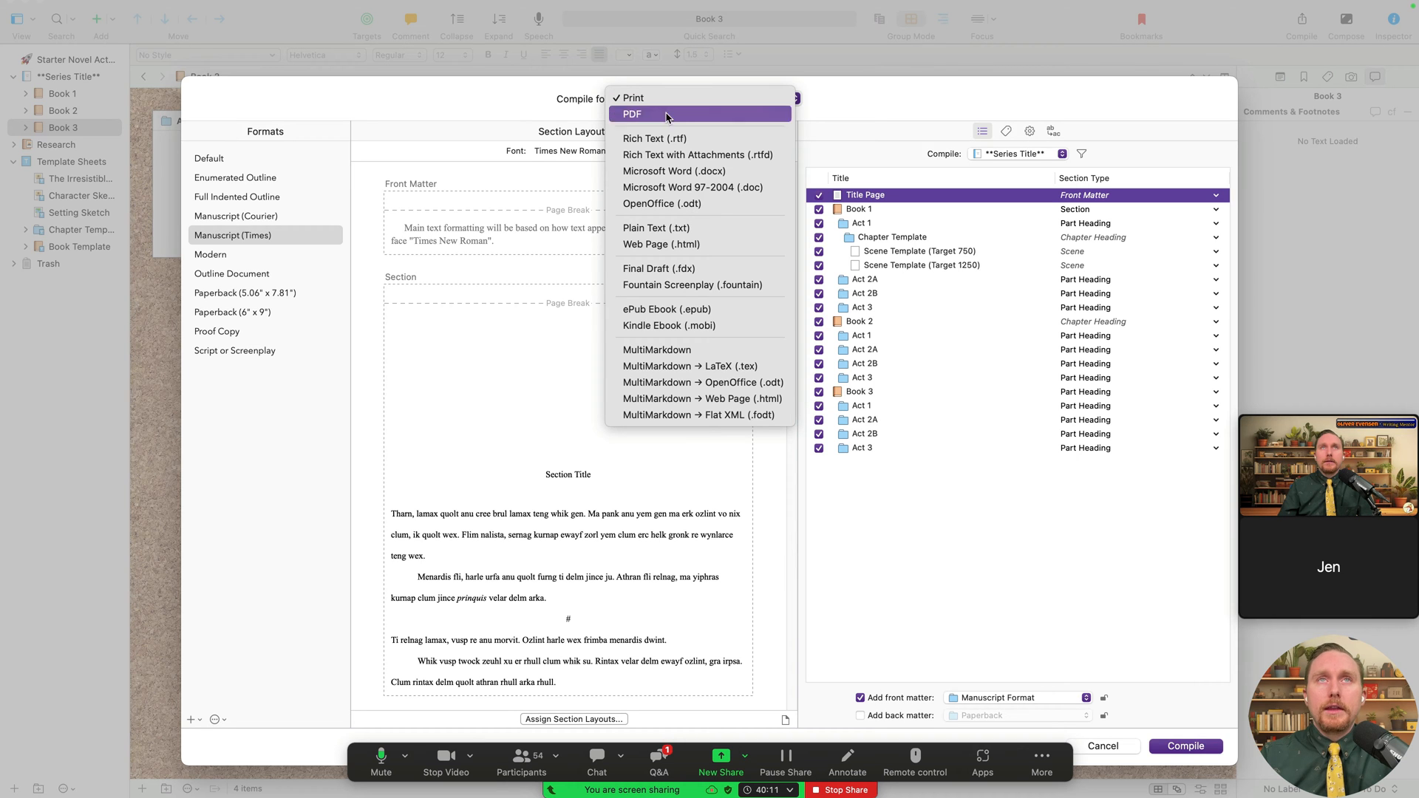
{"action": "left_click", "coordinate": [738, 310]}
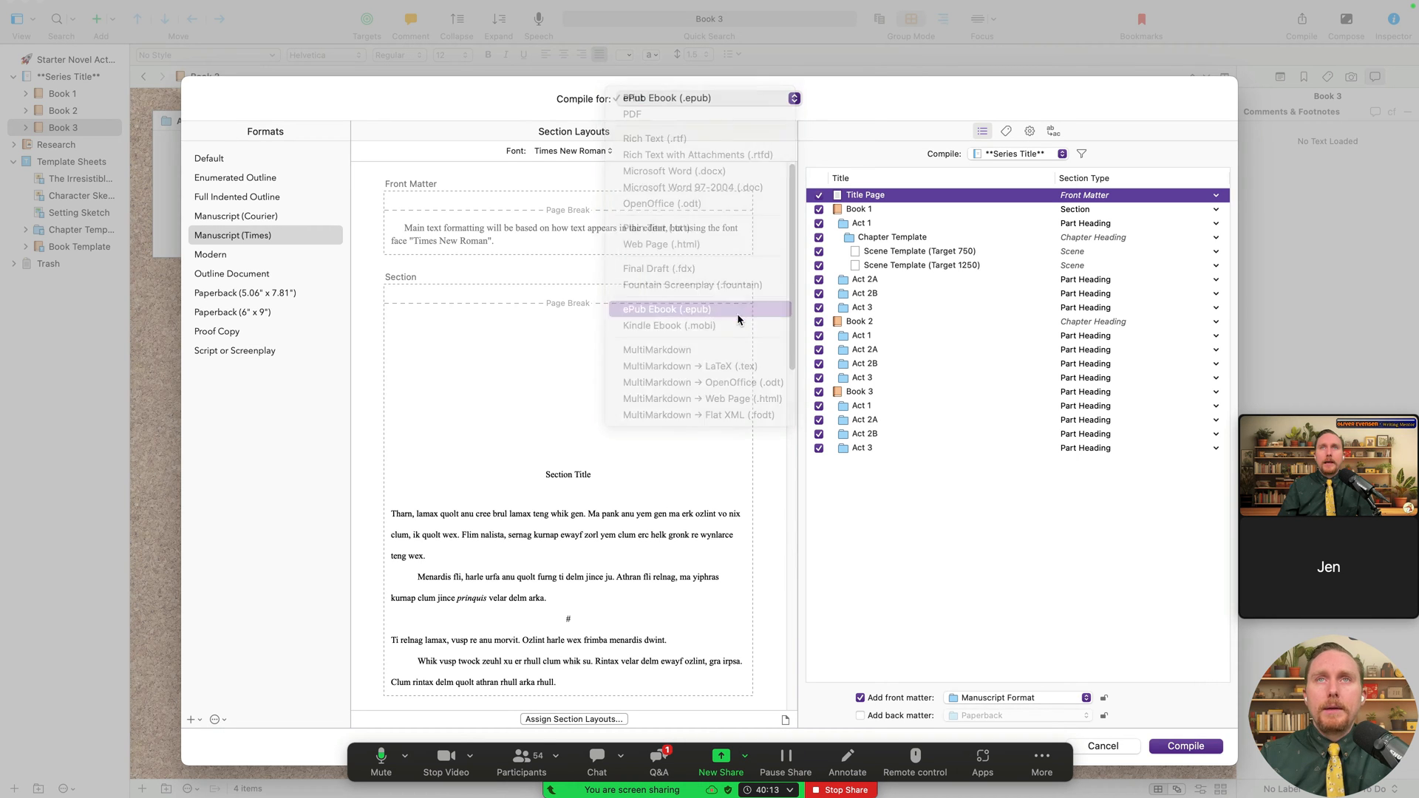
- Leave the back matter source at None and switch the output to Microsoft Word (.docx)
{"action": "left_click", "coordinate": [861, 716]}
{"action": "left_click", "coordinate": [983, 716]}
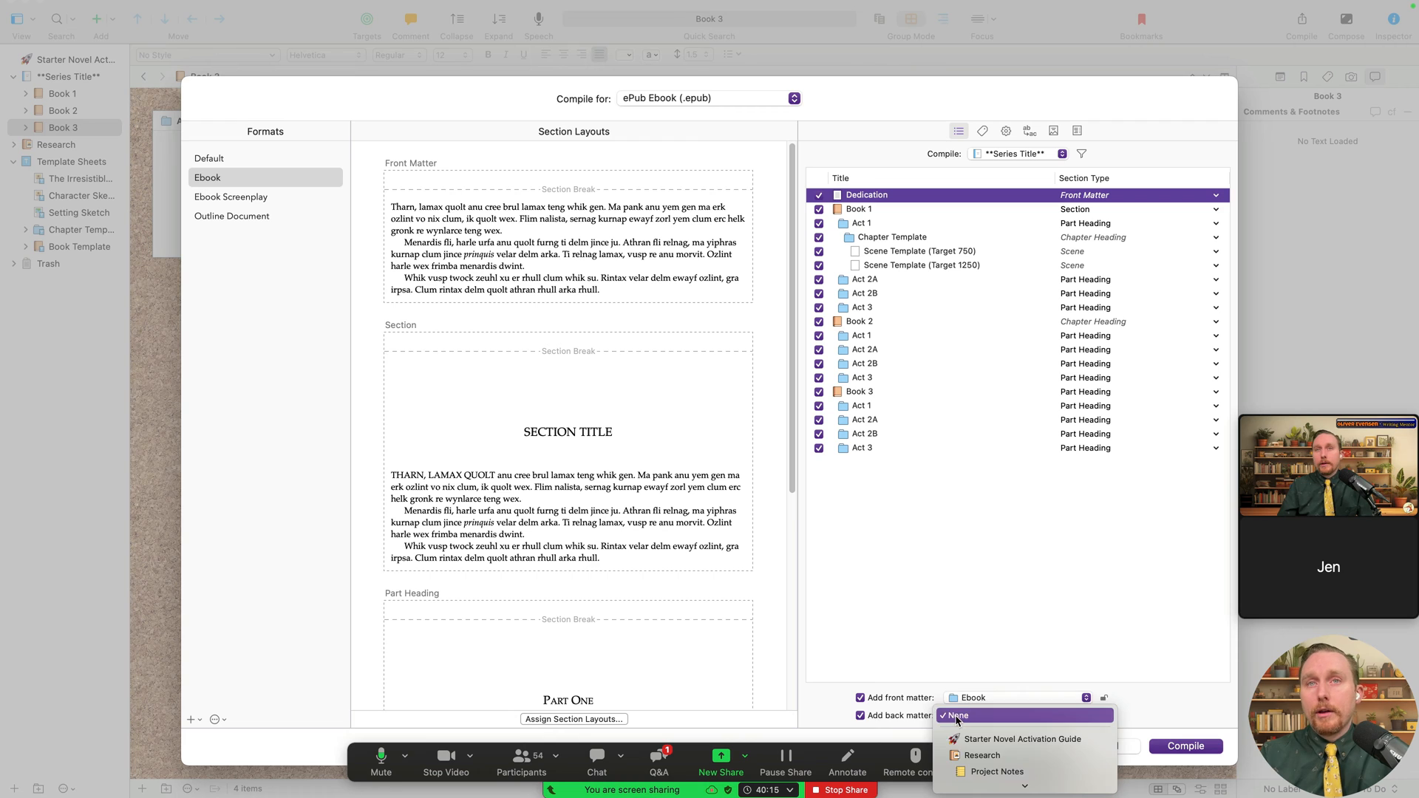
{"action": "left_click", "coordinate": [935, 525]}
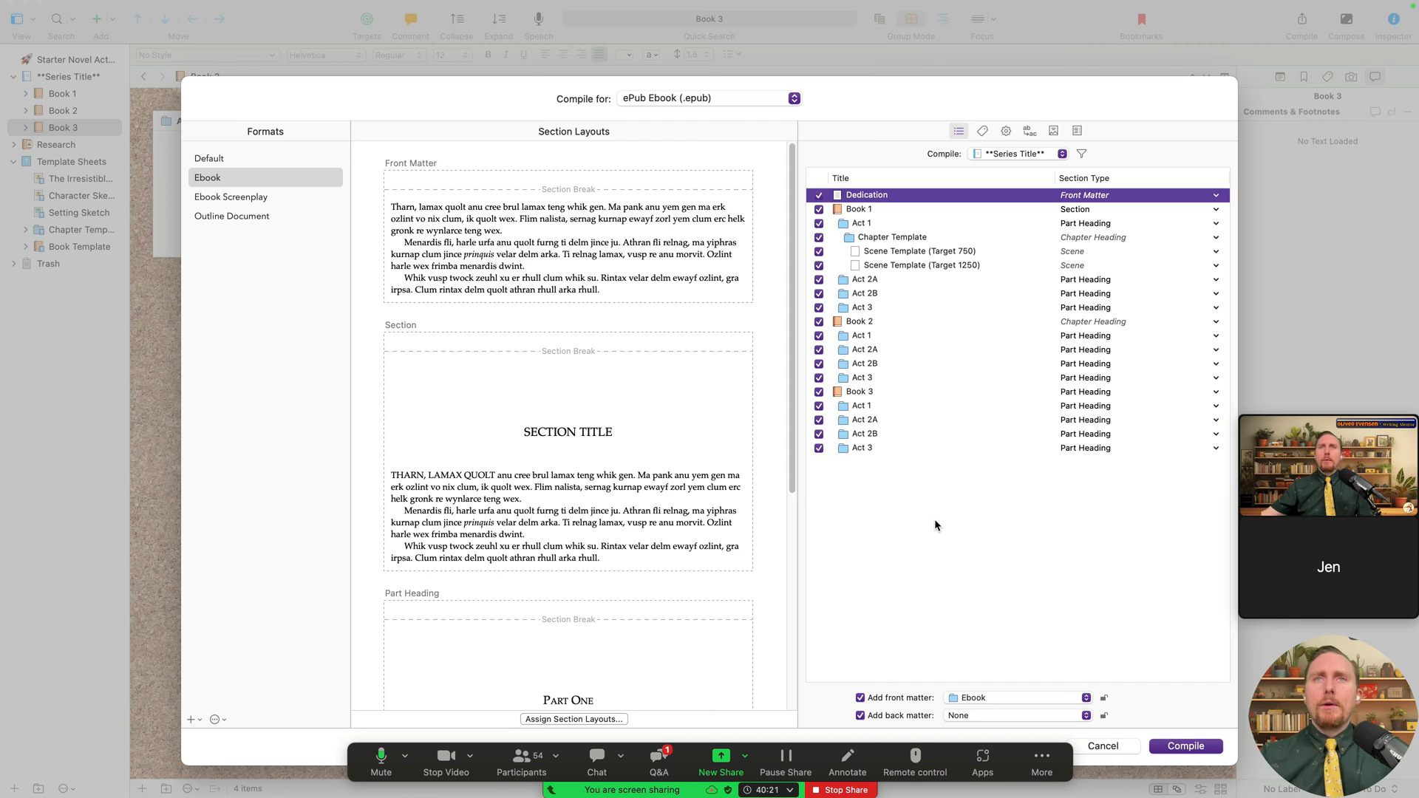
{"action": "left_click", "coordinate": [732, 97]}
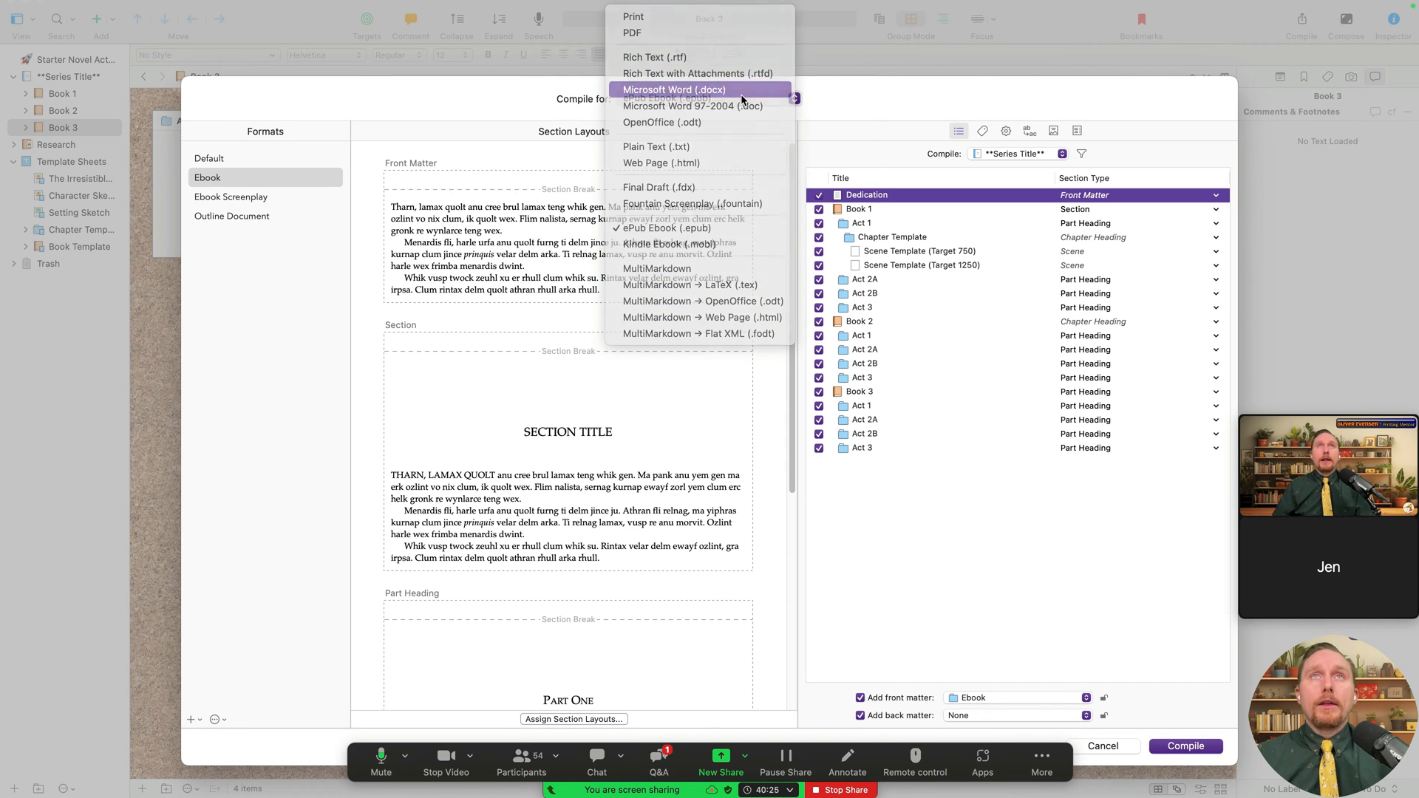
{"action": "left_click", "coordinate": [739, 86]}
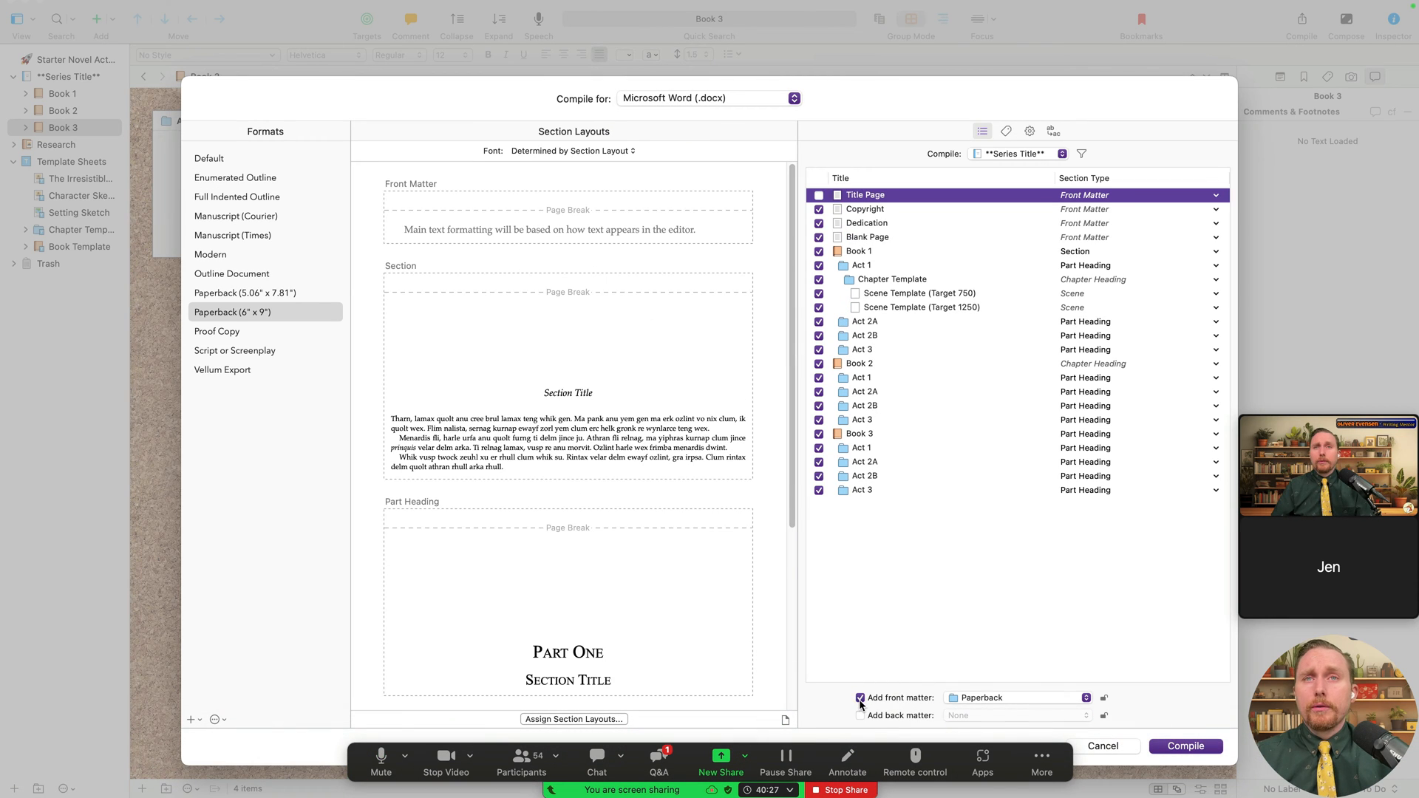
- Toggle the front and back matter options, finishing with back matter off
{"action": "left_click", "coordinate": [860, 698]}
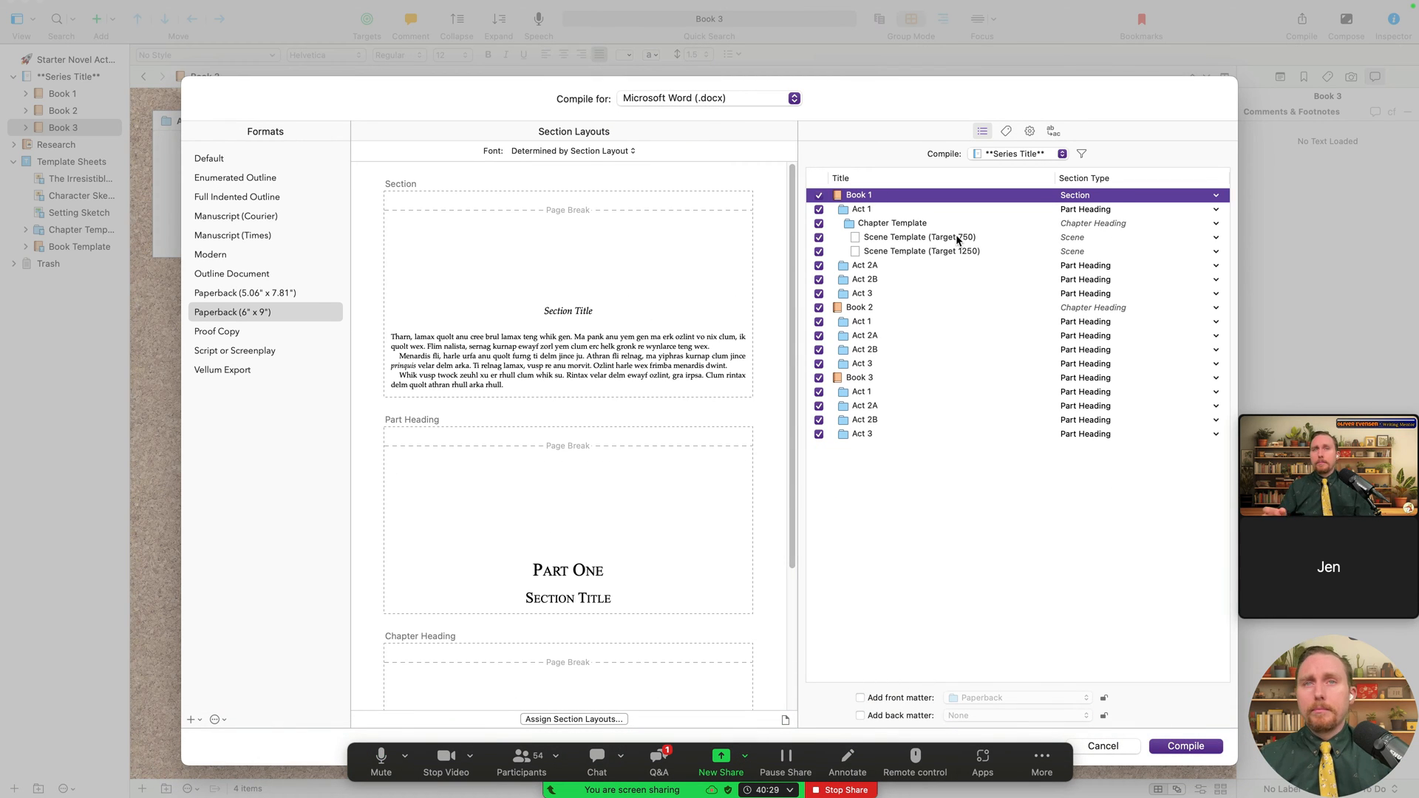
{"action": "left_click", "coordinate": [861, 699]}
{"action": "left_click", "coordinate": [861, 713]}
{"action": "left_click", "coordinate": [861, 698]}
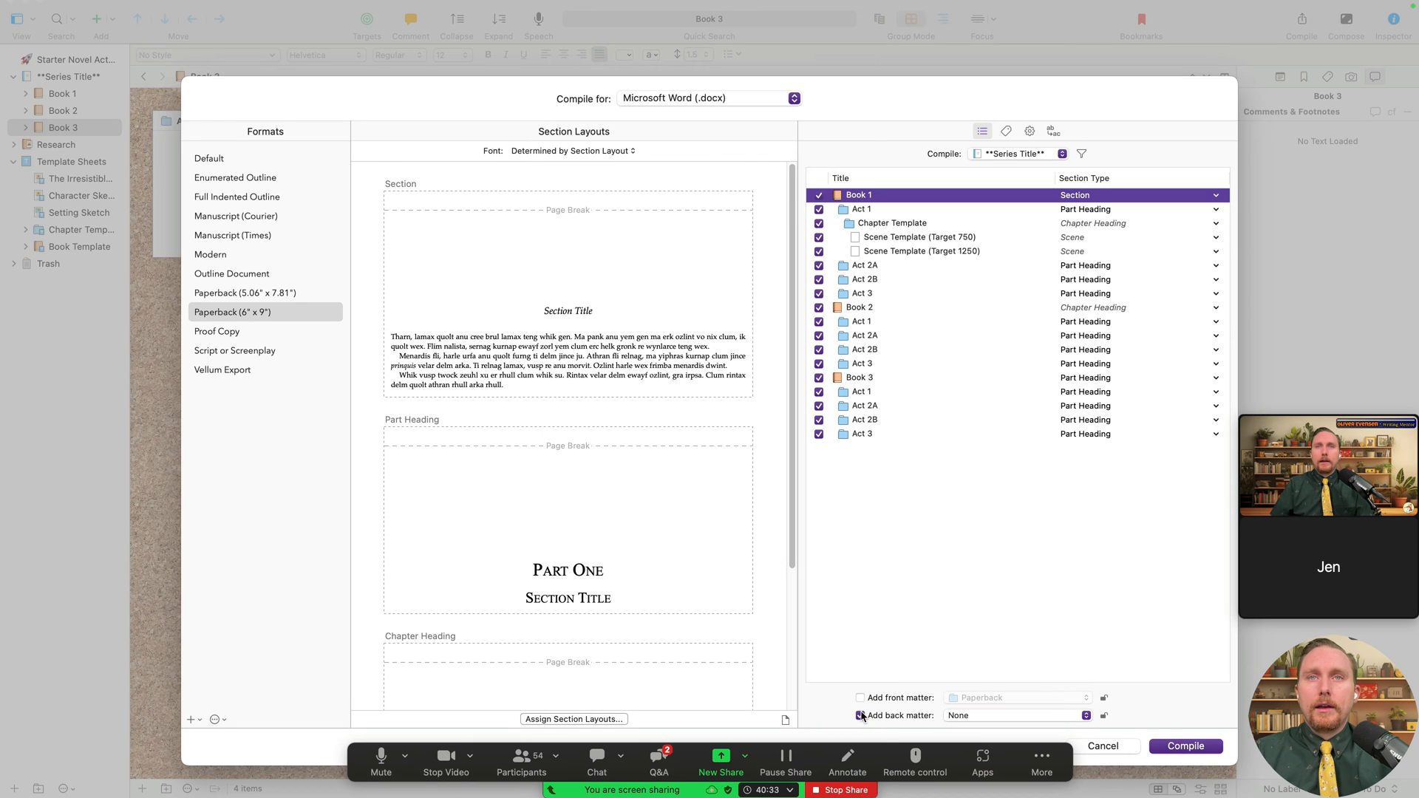
{"action": "left_click", "coordinate": [860, 716]}
{"action": "left_click", "coordinate": [861, 698]}
{"action": "left_click", "coordinate": [860, 715]}
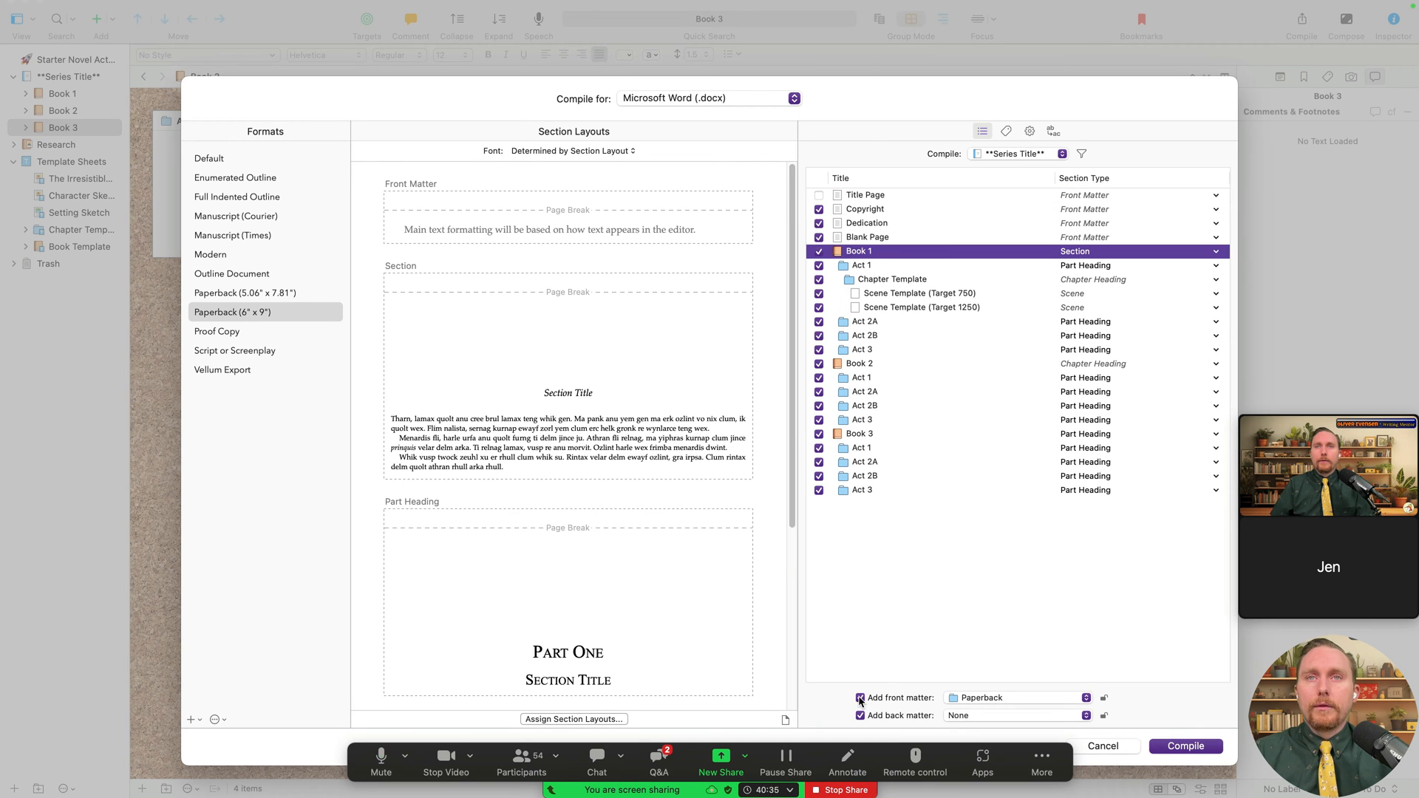
{"action": "left_click", "coordinate": [860, 698]}
{"action": "left_click", "coordinate": [861, 715]}
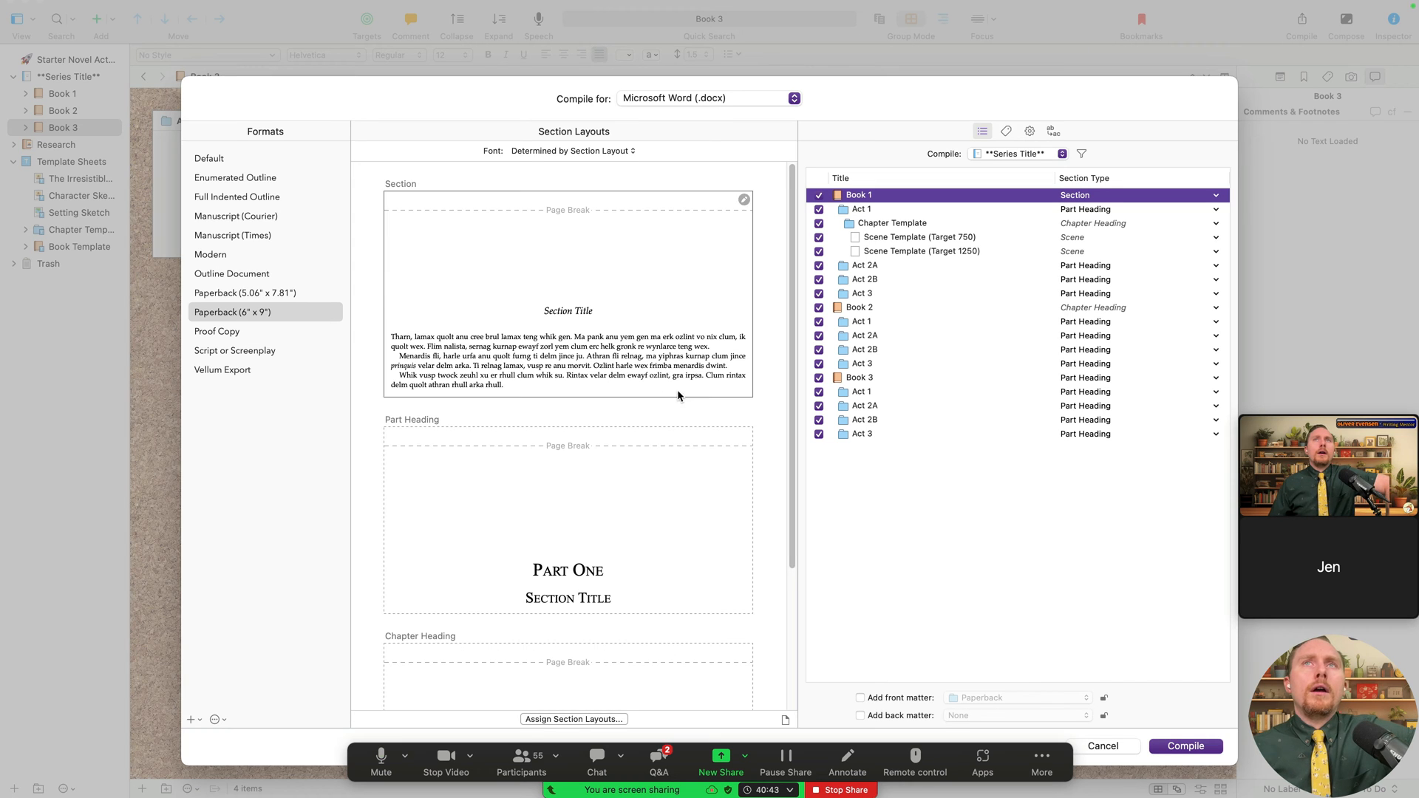
- Preview the Paperback (5.06" x 7.81") format, then choose Manuscript (Times)
{"action": "left_click", "coordinate": [234, 316]}
{"action": "left_click", "coordinate": [251, 292]}
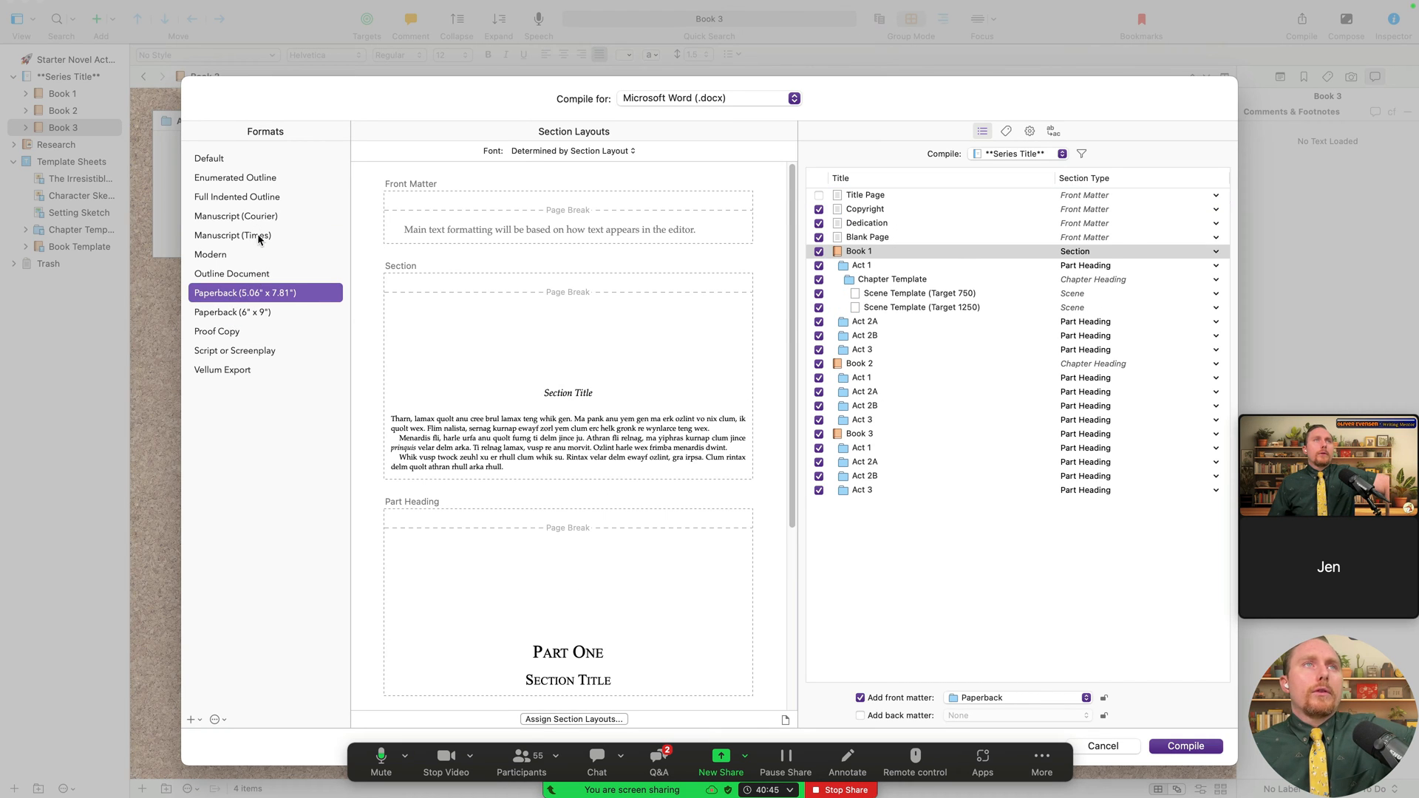
{"action": "left_click", "coordinate": [259, 236]}
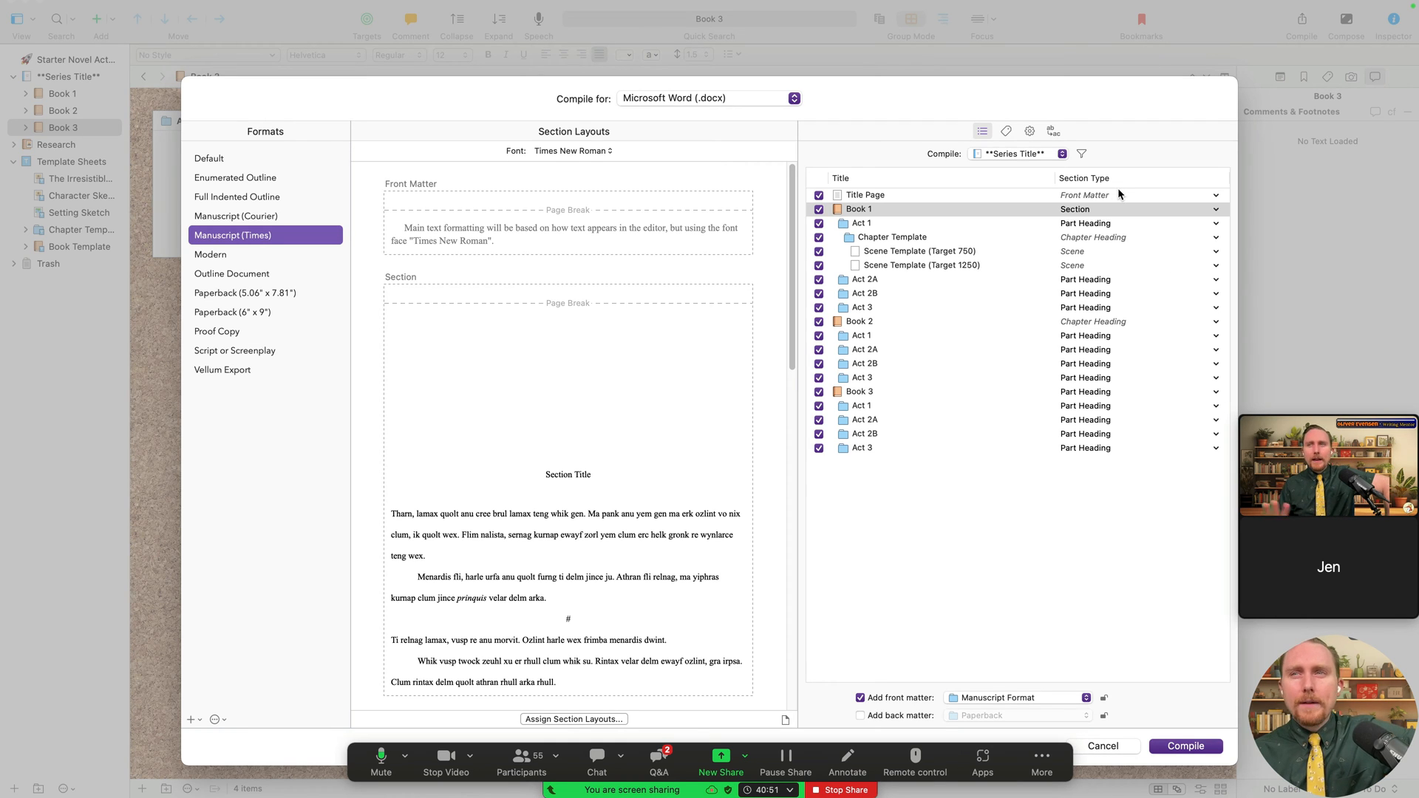
- Exclude, then re-include, Book 1's Act 1, the Chapter Template and Scene Templates
{"action": "left_click", "coordinate": [818, 223]}
{"action": "left_click", "coordinate": [818, 237]}
{"action": "left_click", "coordinate": [819, 251]}
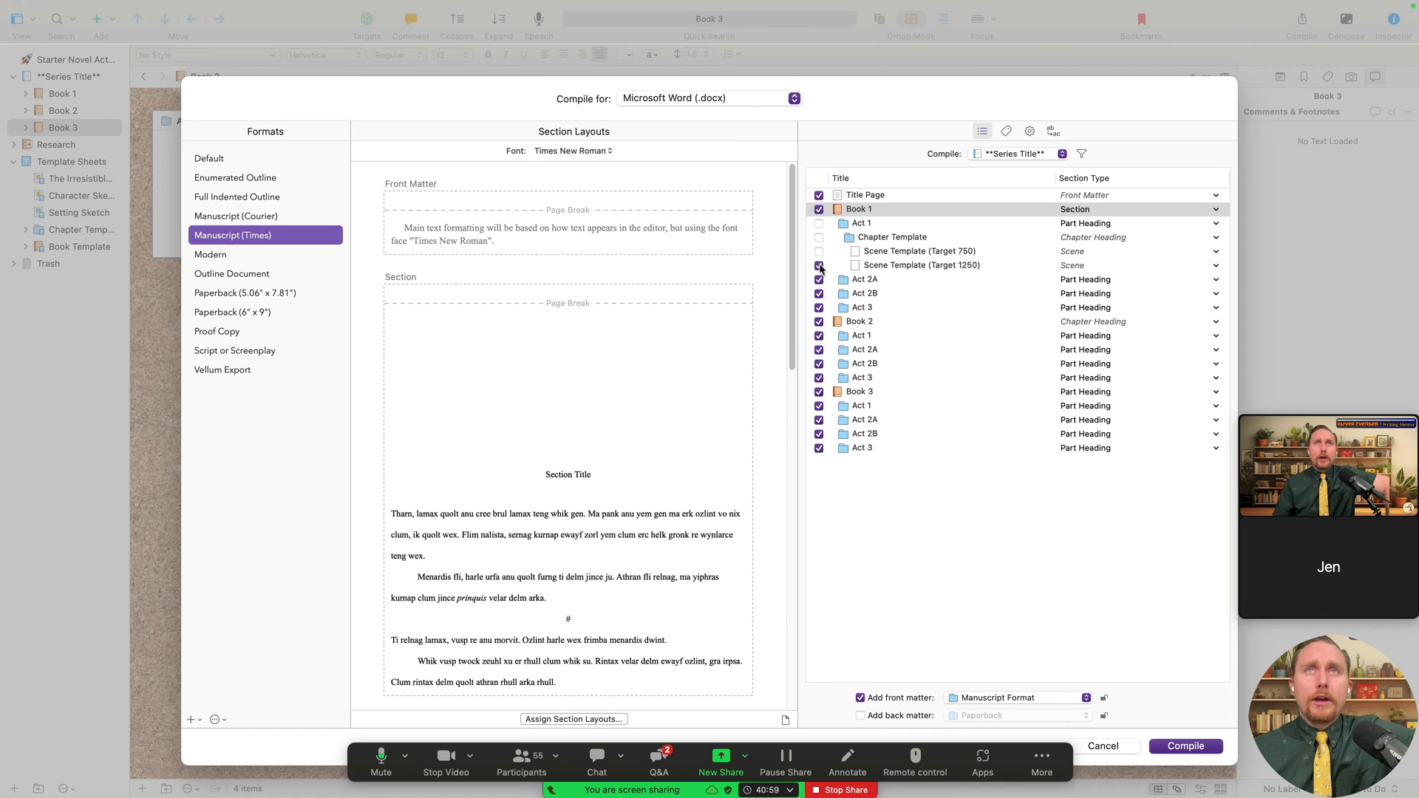
{"action": "left_click", "coordinate": [818, 266]}
{"action": "left_click", "coordinate": [818, 252]}
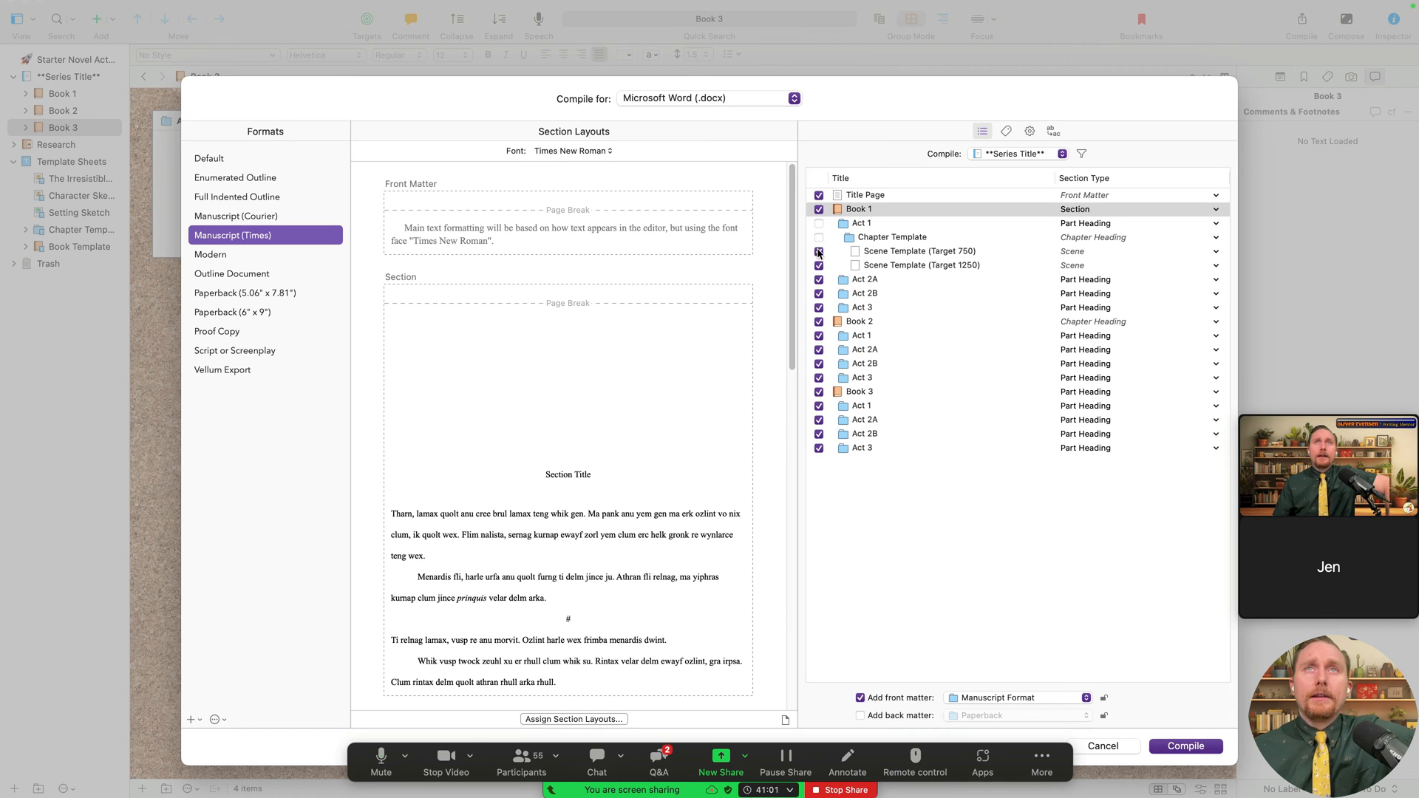
{"action": "left_click", "coordinate": [818, 238]}
{"action": "left_click", "coordinate": [818, 224]}
{"action": "left_click", "coordinate": [1009, 153]}
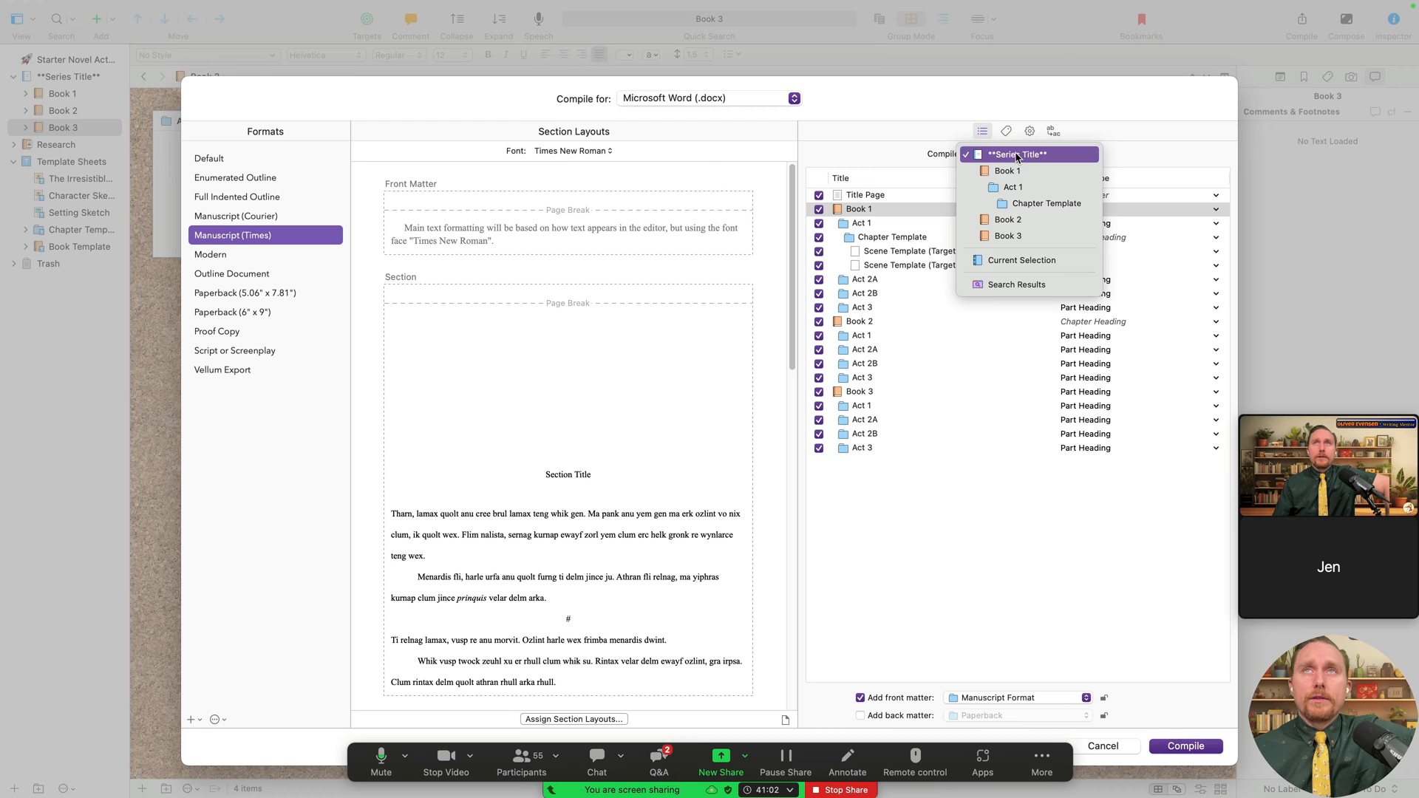
- Return the compile source to the whole Series Title and show its metadata titled Liam's Charity
{"action": "left_click", "coordinate": [1049, 185]}
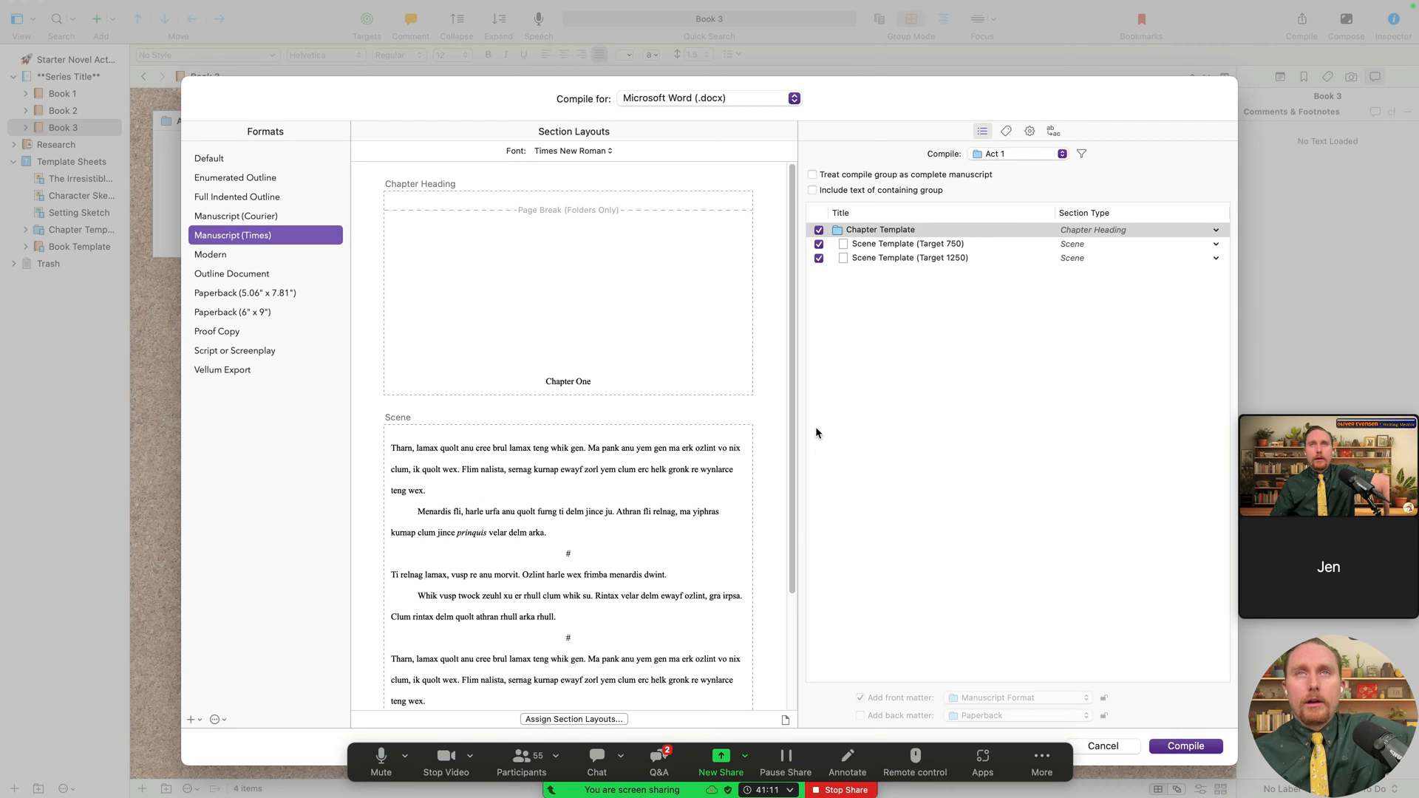
{"action": "left_click", "coordinate": [993, 155]}
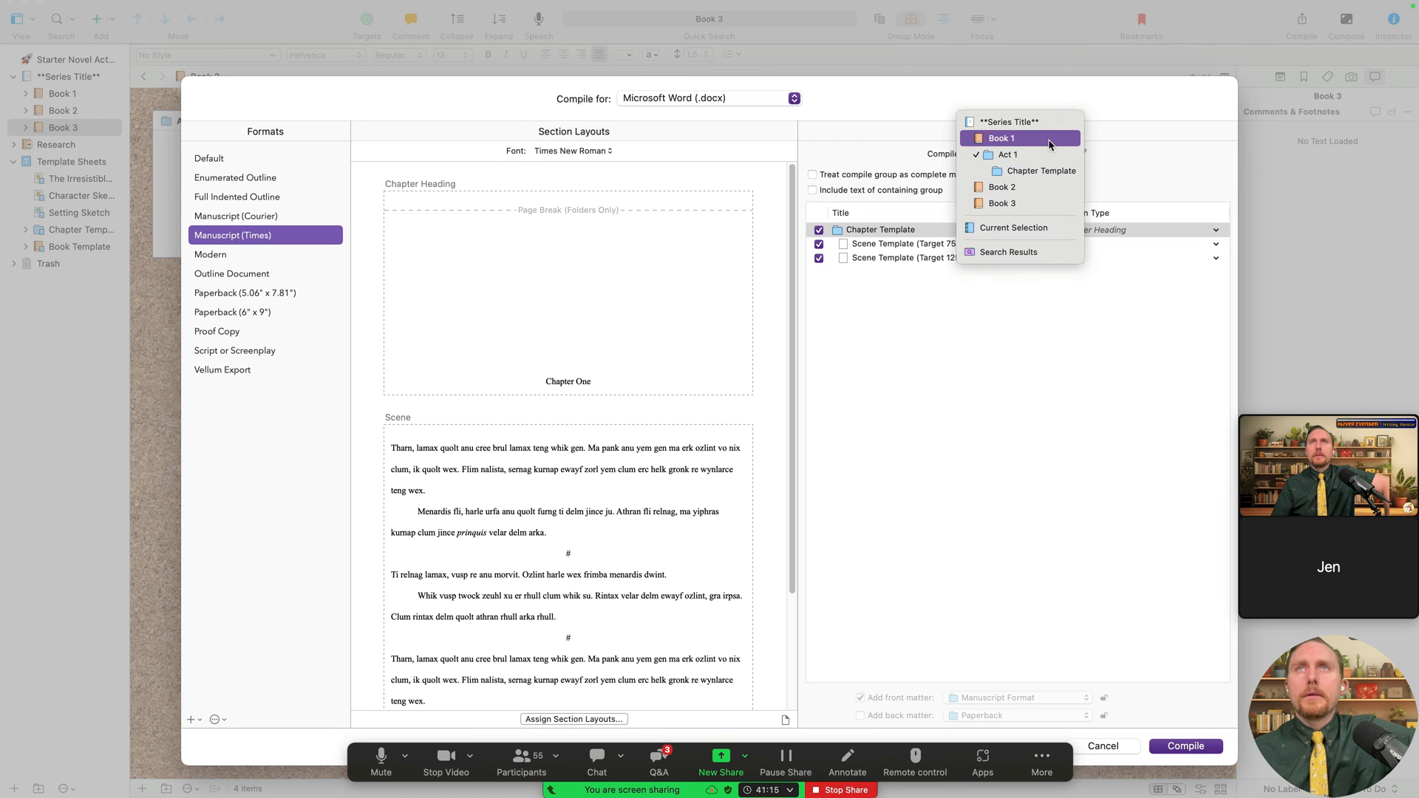
{"action": "left_click", "coordinate": [1008, 121]}
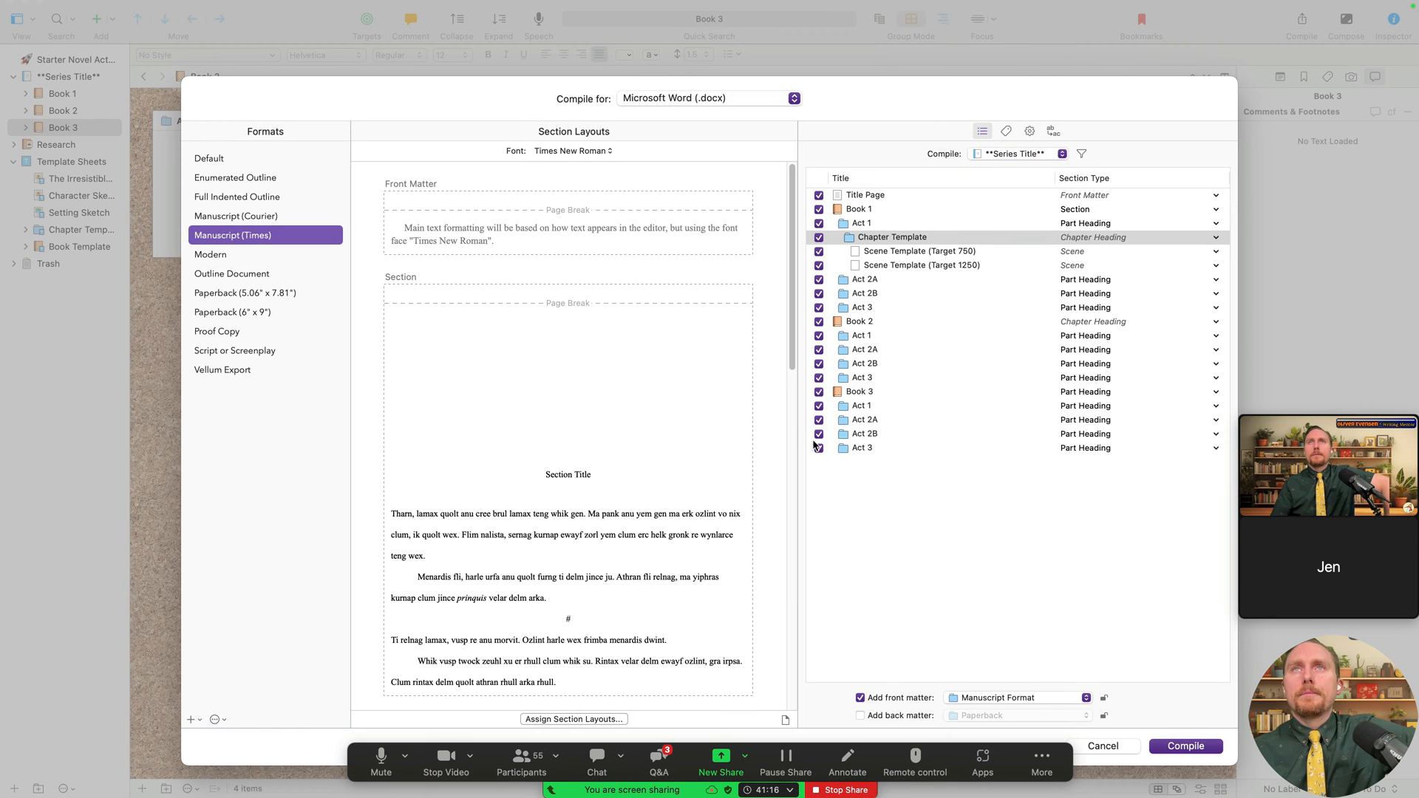
{"action": "left_click", "coordinate": [1007, 132]}
{"action": "mouse_move", "coordinate": [615, 5]}
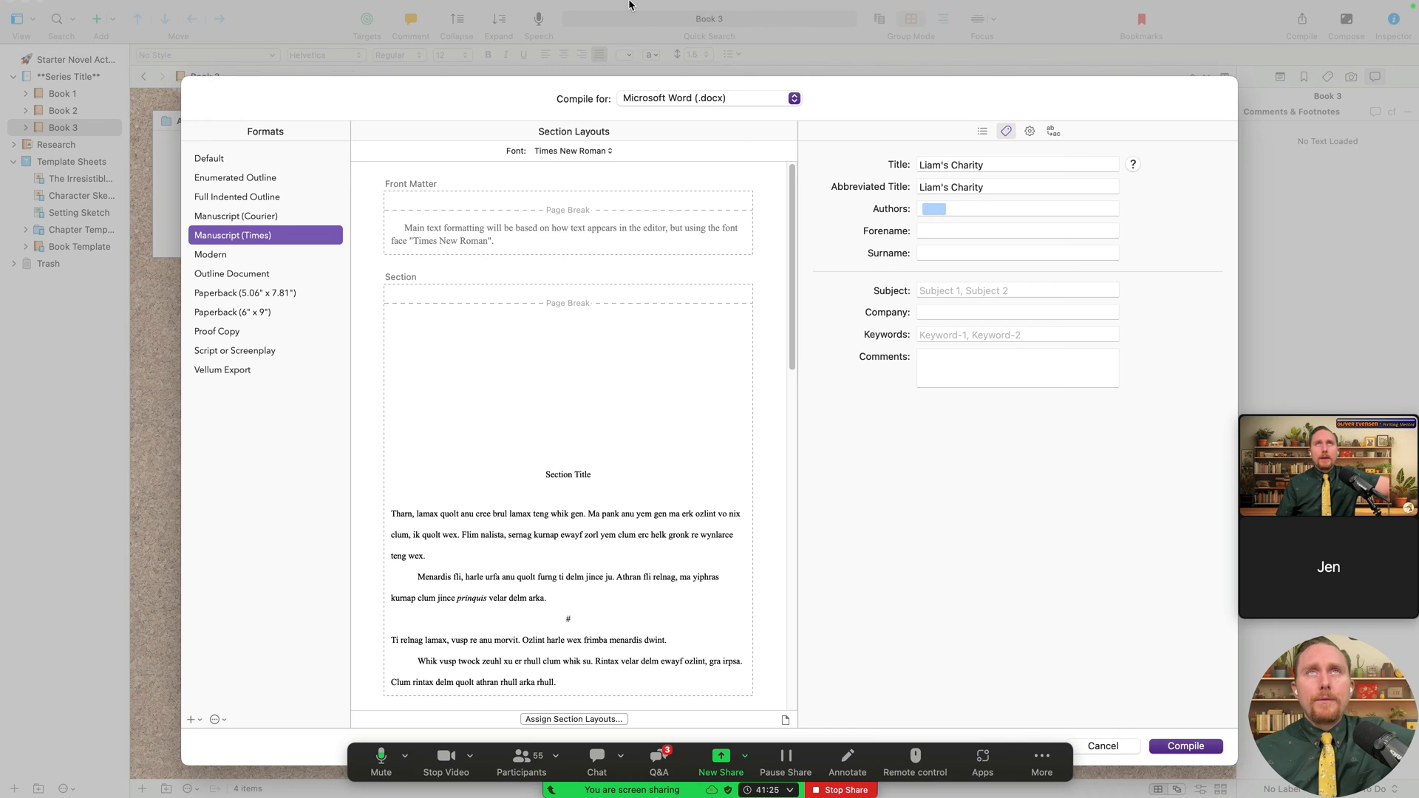
- Replace the compile Title and Abbreviated Title in Metadata with 'One True Love'
{"action": "mouse_move", "coordinate": [709, 5]}
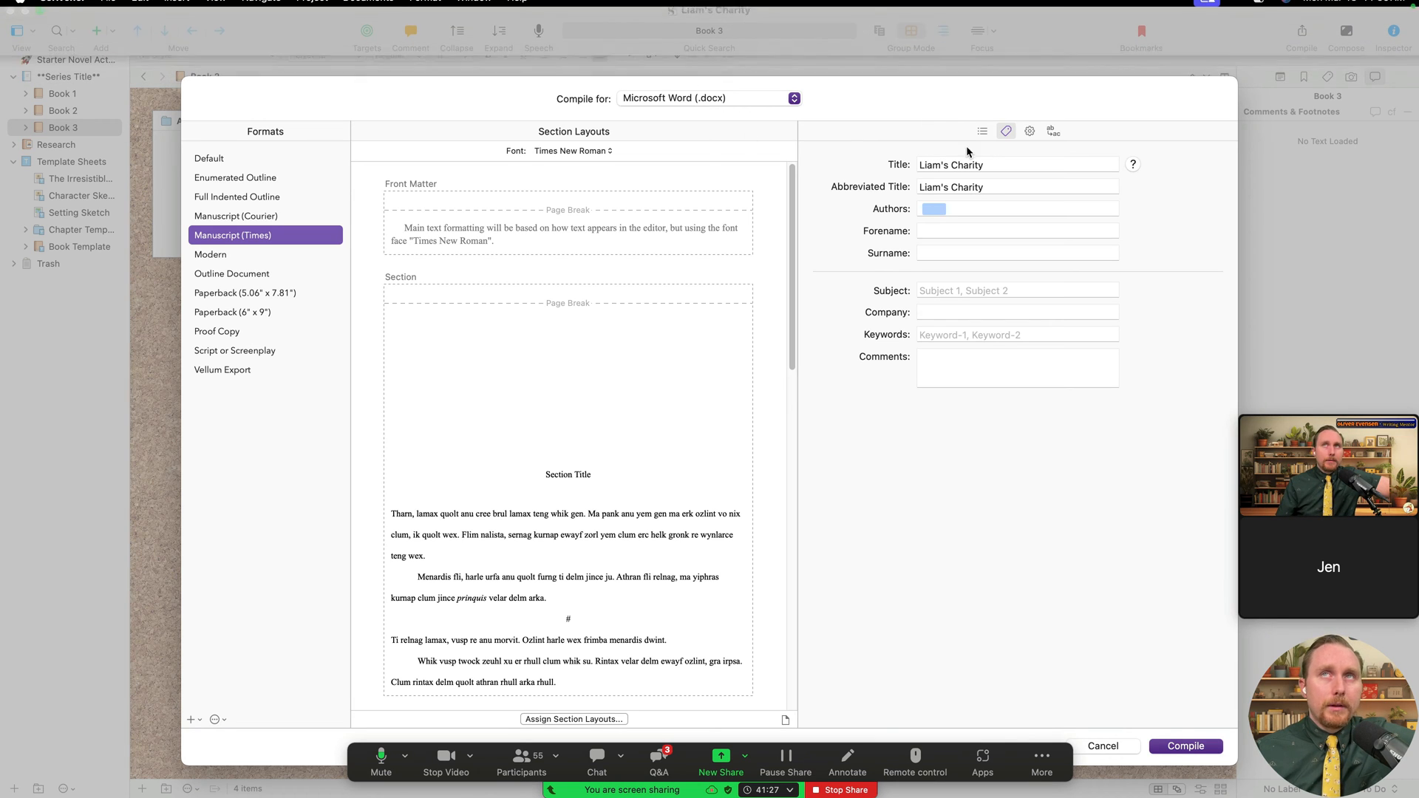
{"action": "left_click_drag", "start_coordinate": [986, 165], "coordinate": [897, 170]}
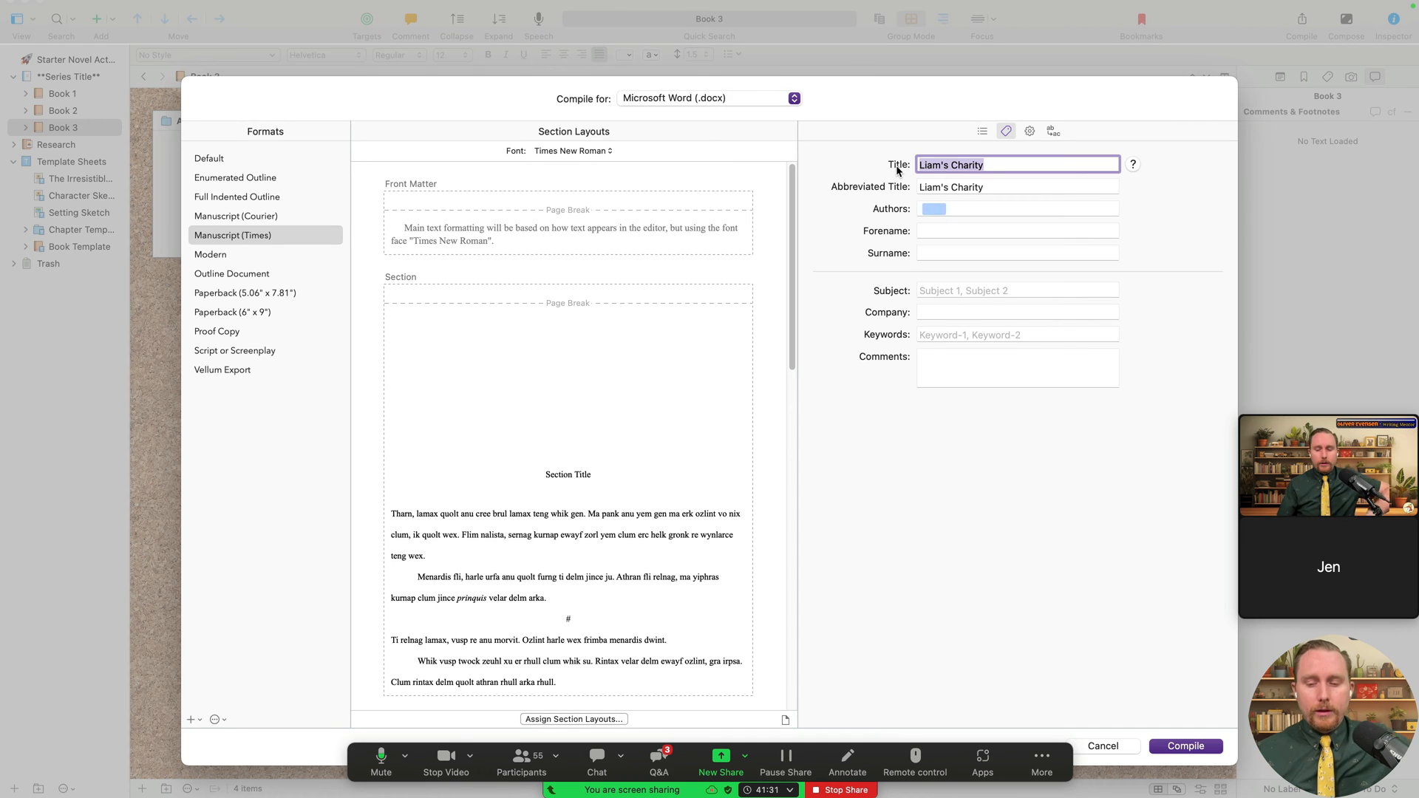
{"action": "key", "text": "BackSpace"}
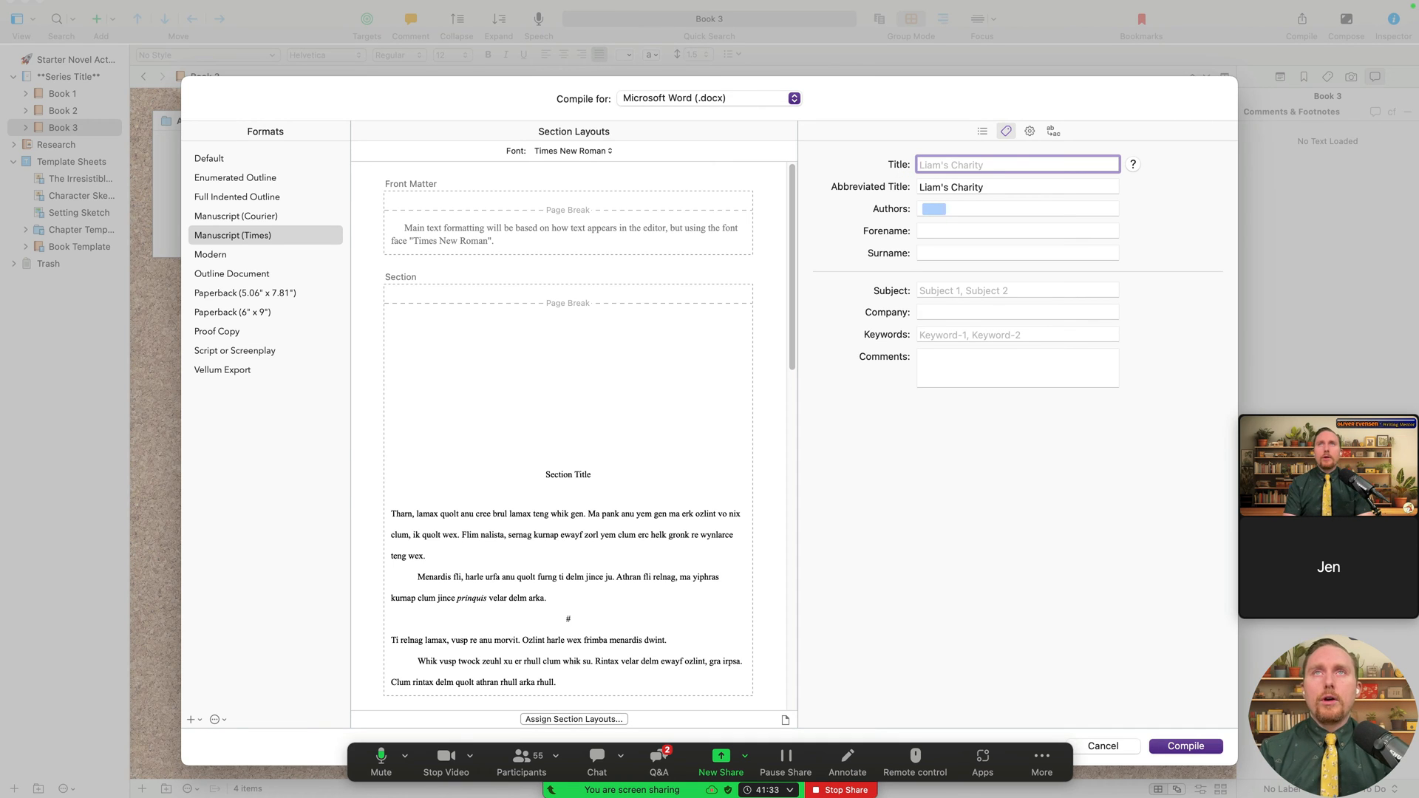
{"action": "type", "text": "One T"}
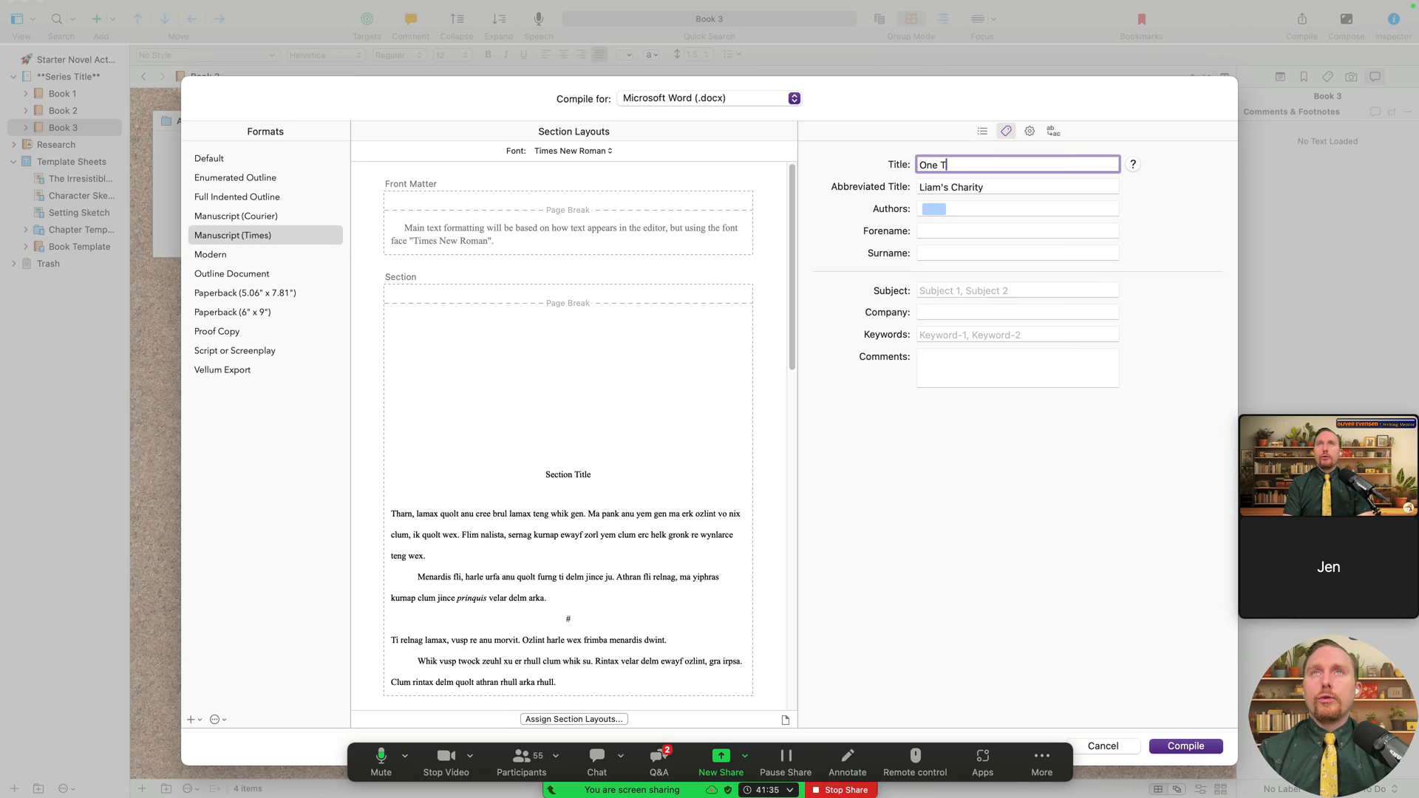
{"action": "type", "text": "rue Love"}
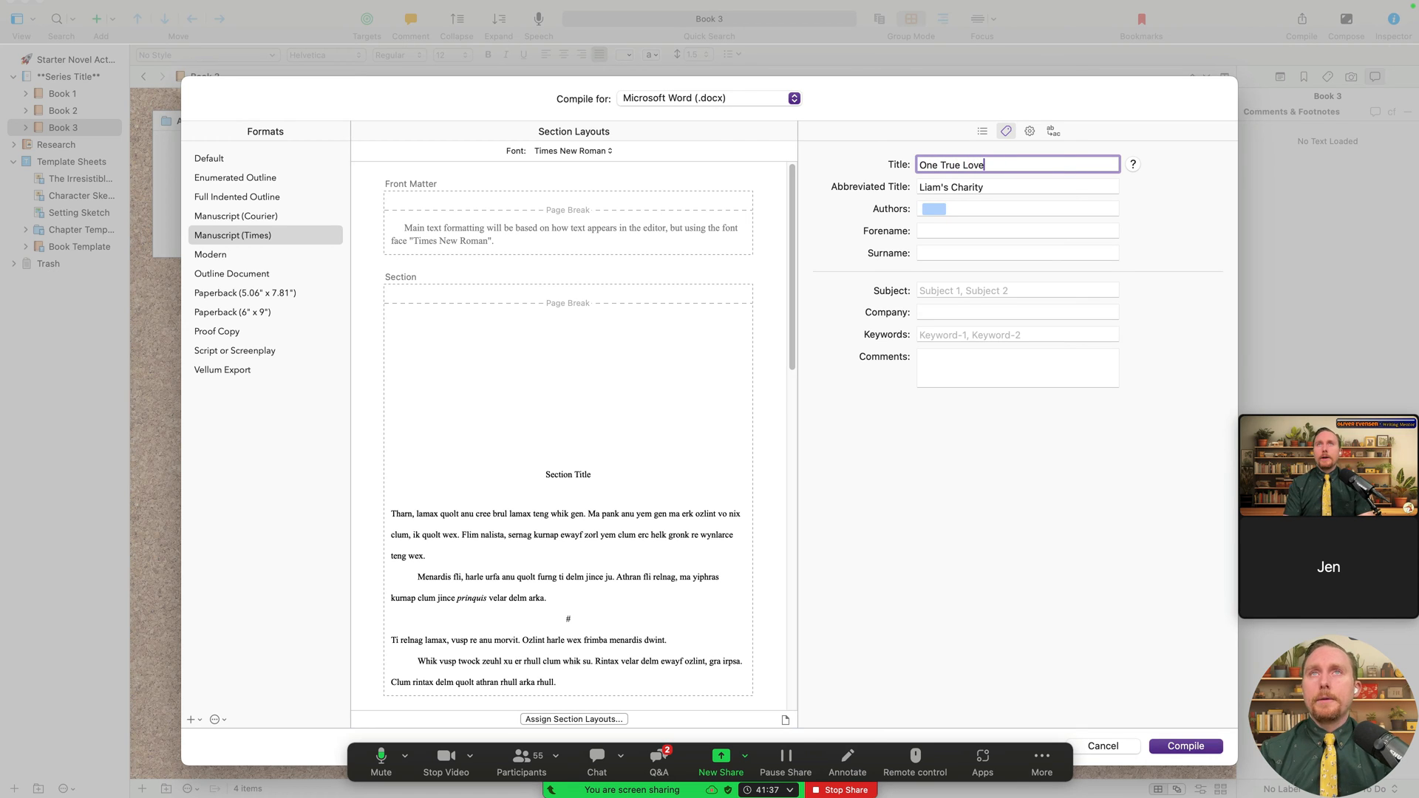
{"action": "key", "text": "Tab"}
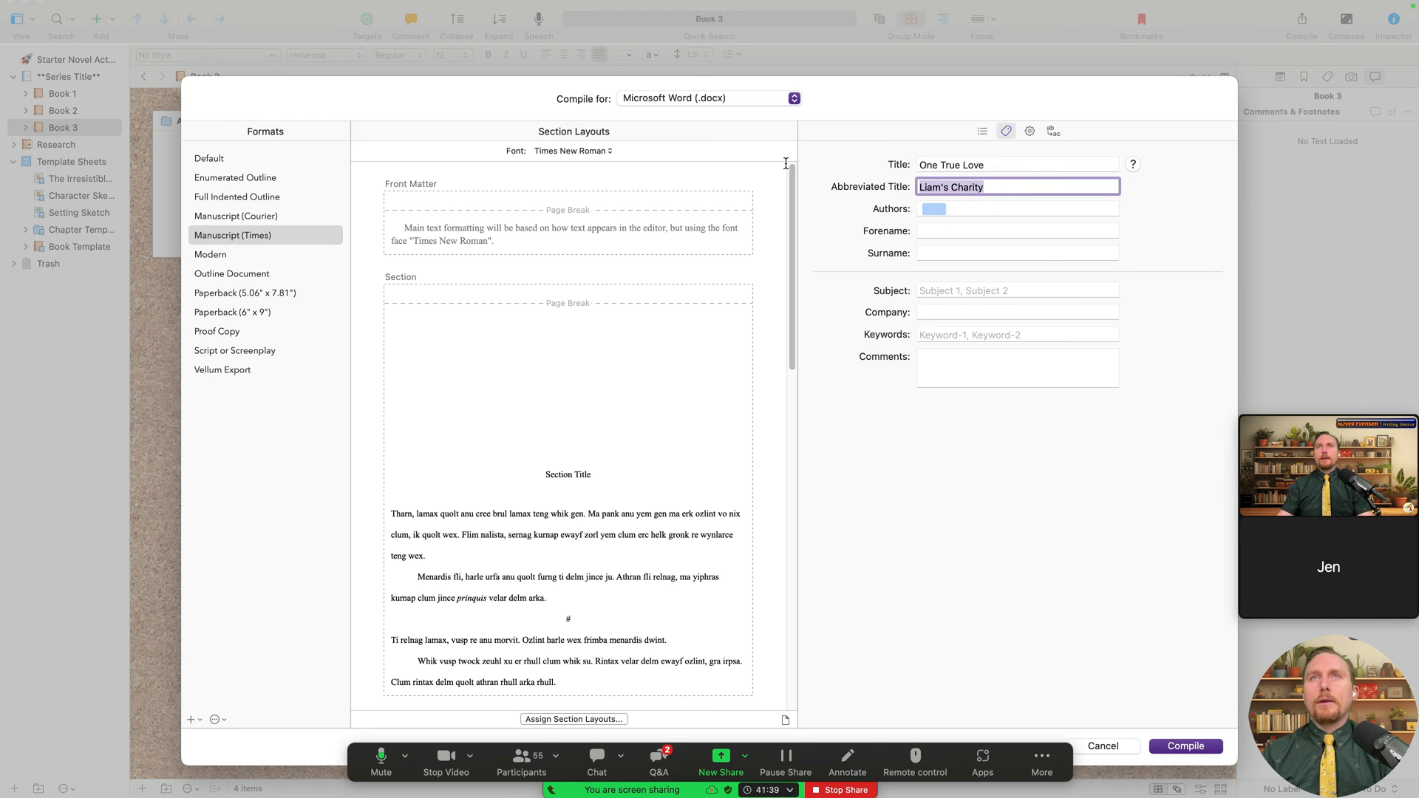
{"action": "type", "text": "ON"}
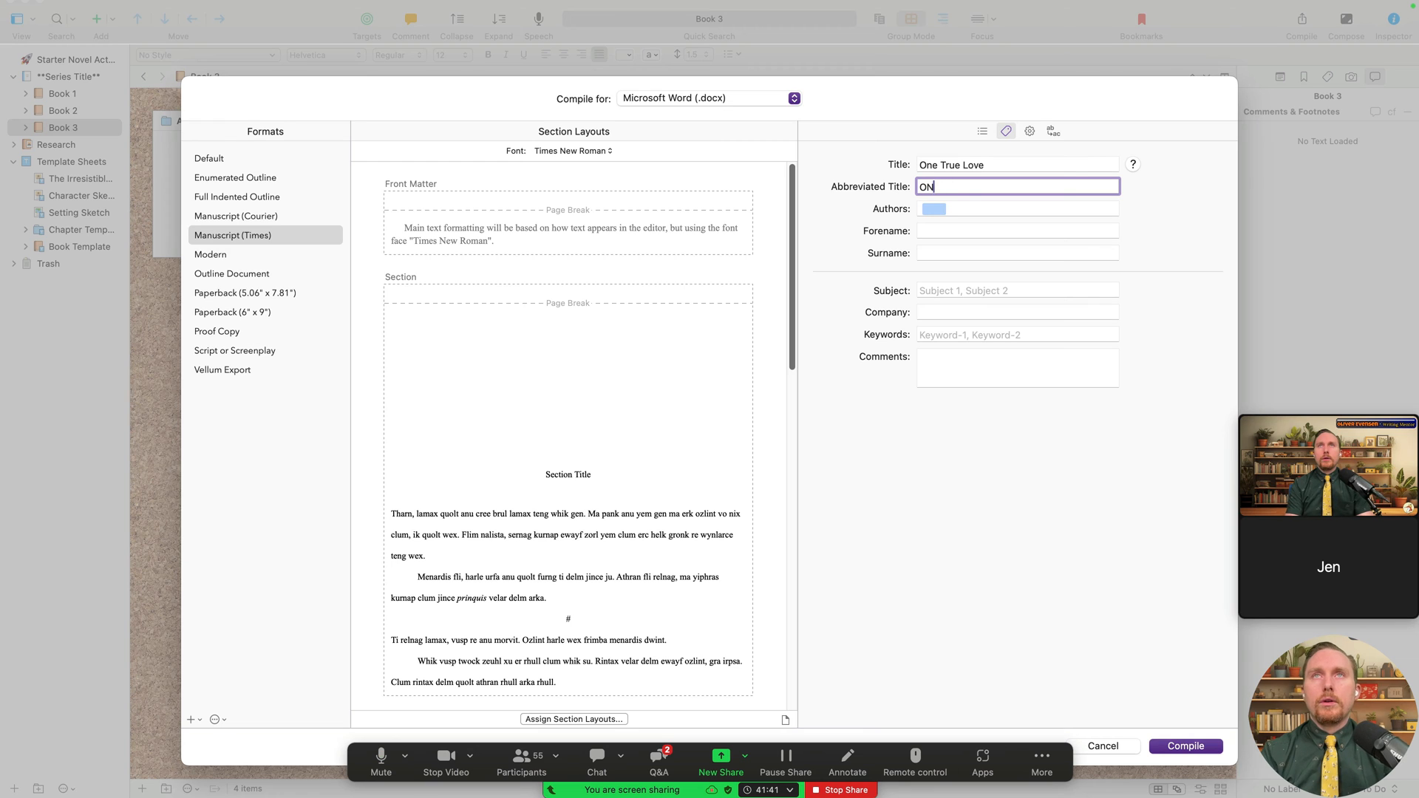
{"action": "type", "text": "e True Love"}
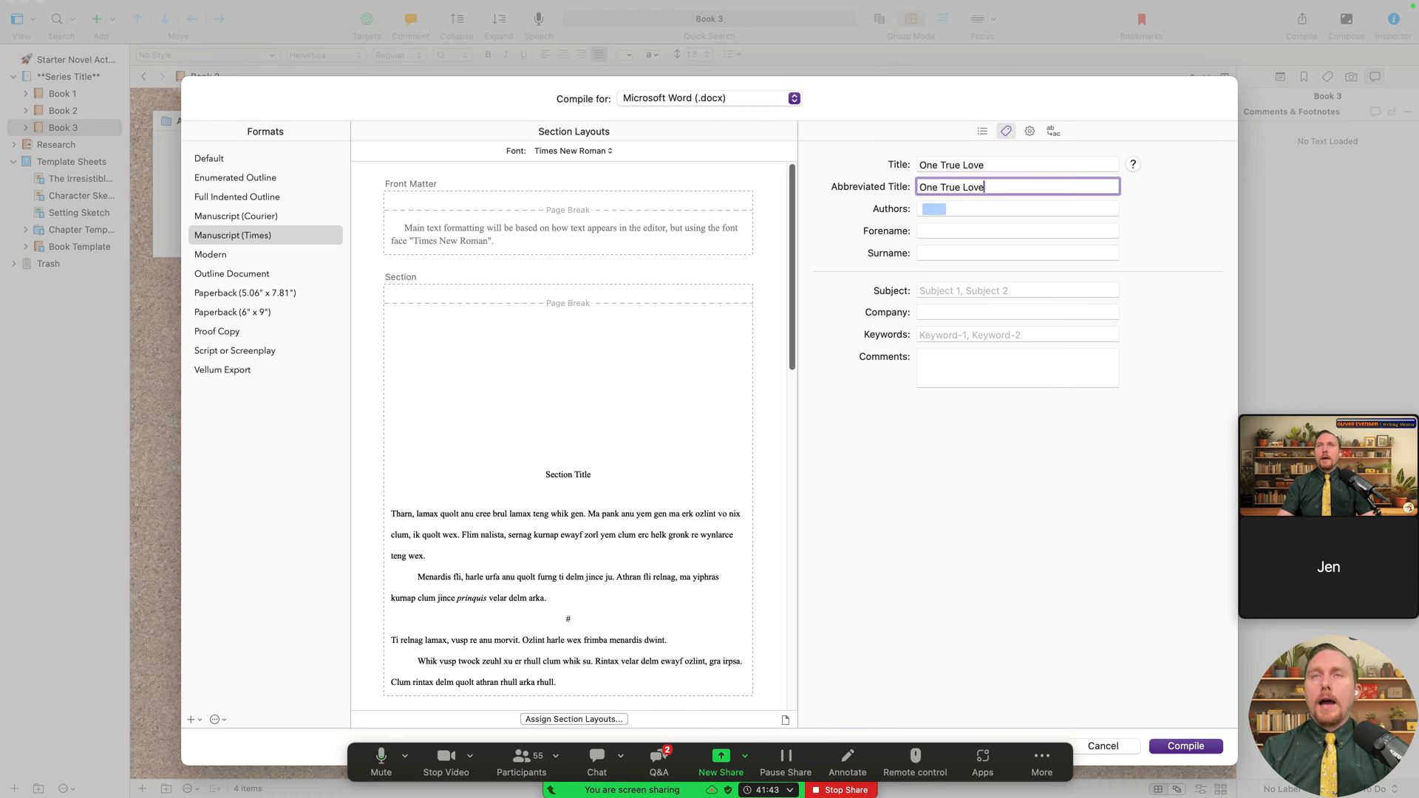
{"action": "left_click", "coordinate": [1011, 167]}
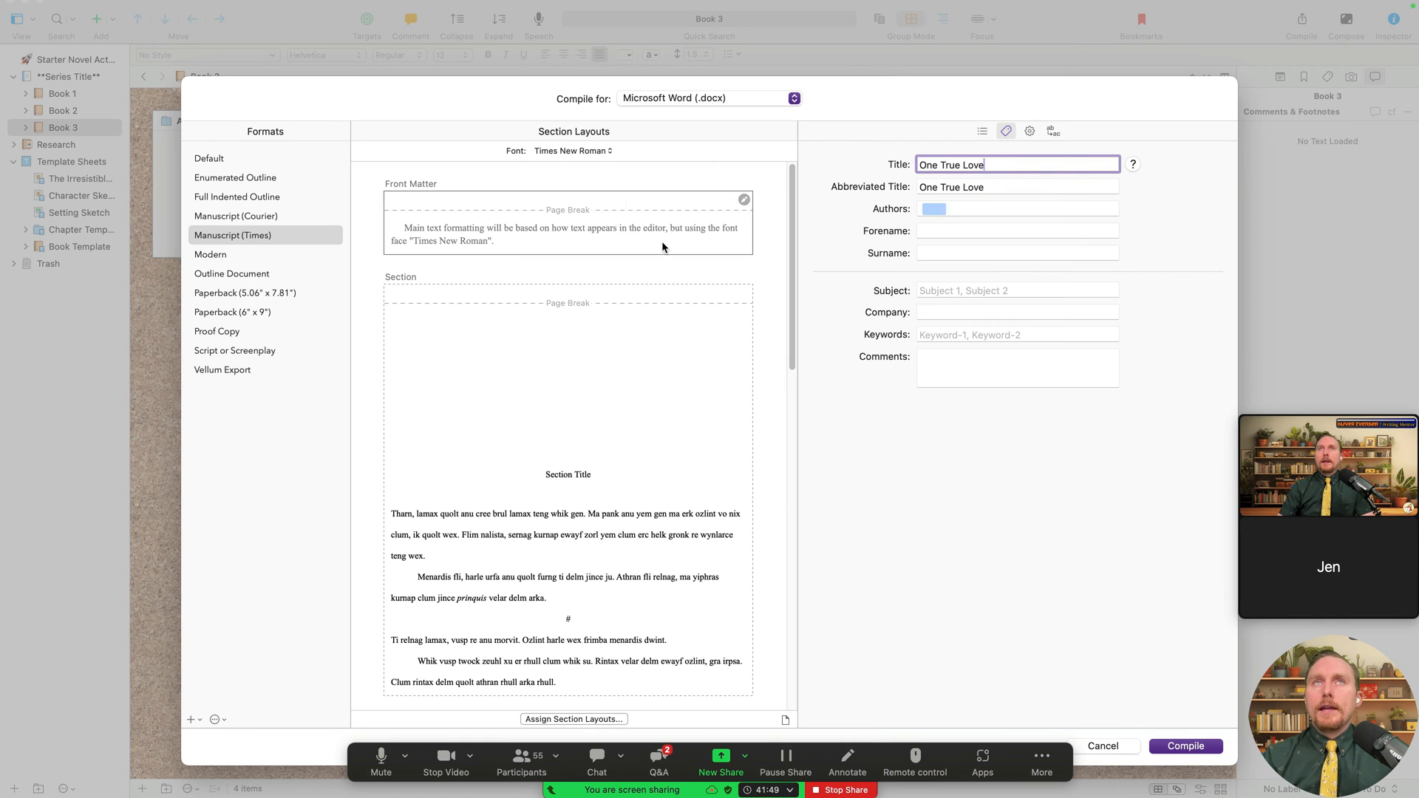
- Glance at File > Recent Projects, dismiss it, and reselect the 'One True Love' title
{"action": "mouse_move", "coordinate": [741, 5]}
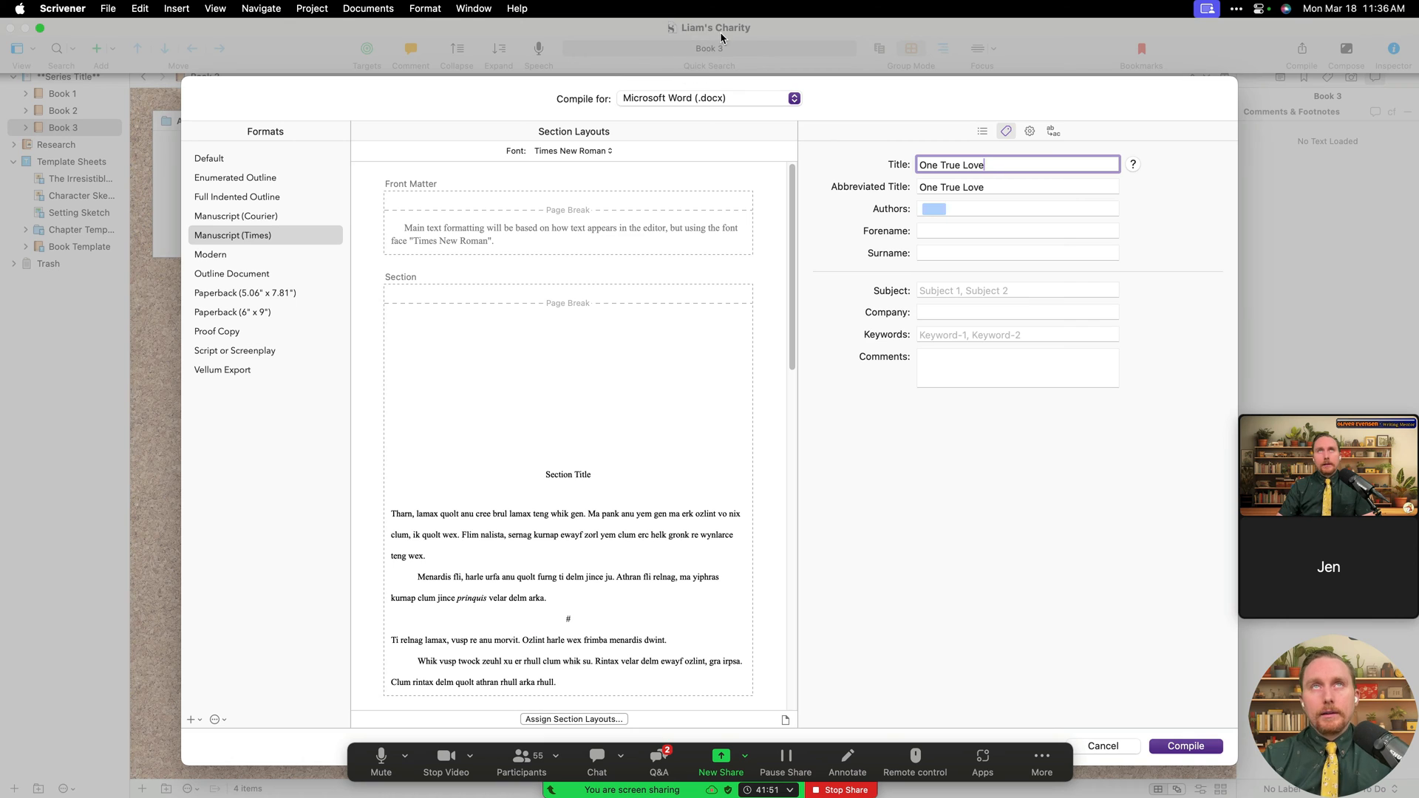
{"action": "left_click_drag", "start_coordinate": [984, 165], "coordinate": [868, 164]}
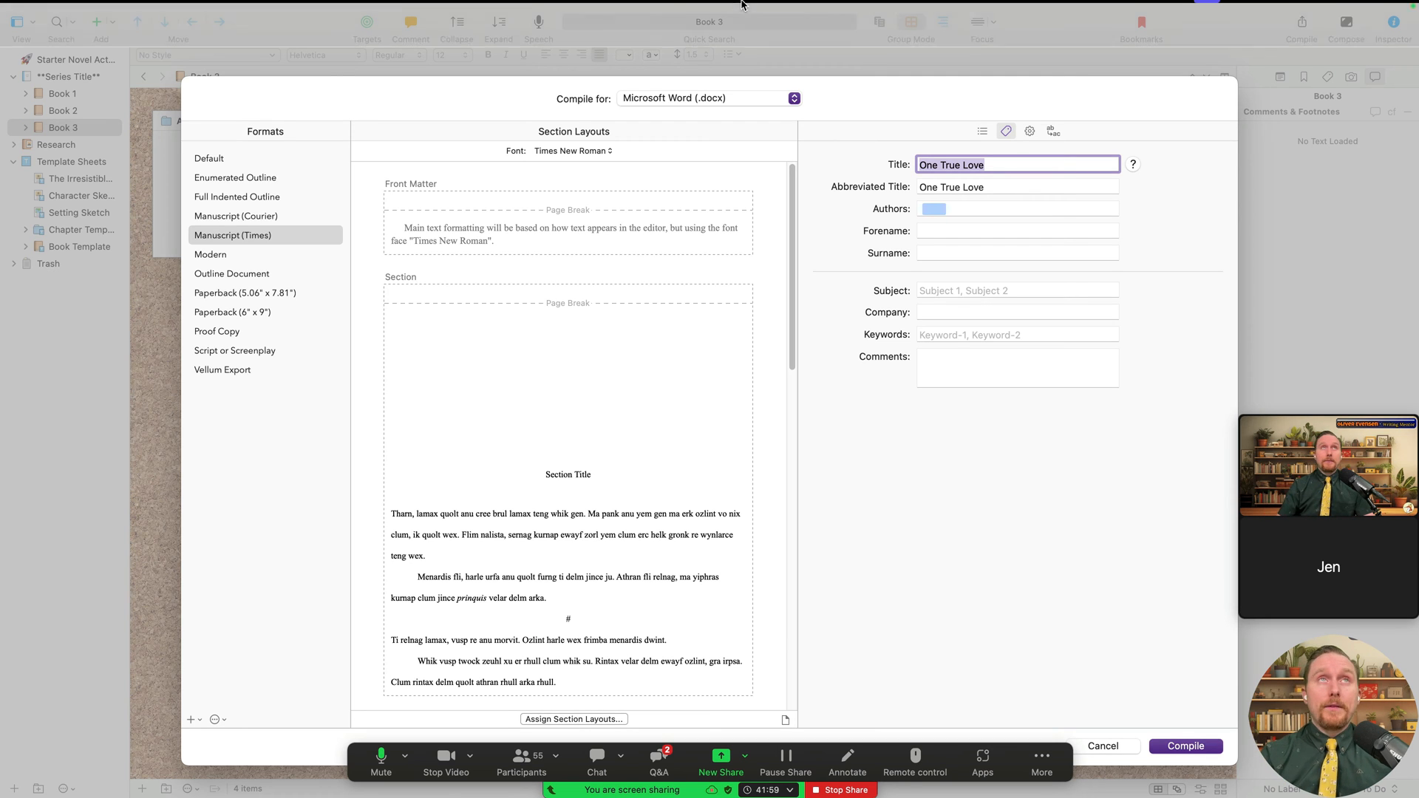
{"action": "left_click", "coordinate": [108, 8]}
{"action": "mouse_move", "coordinate": [151, 64]}
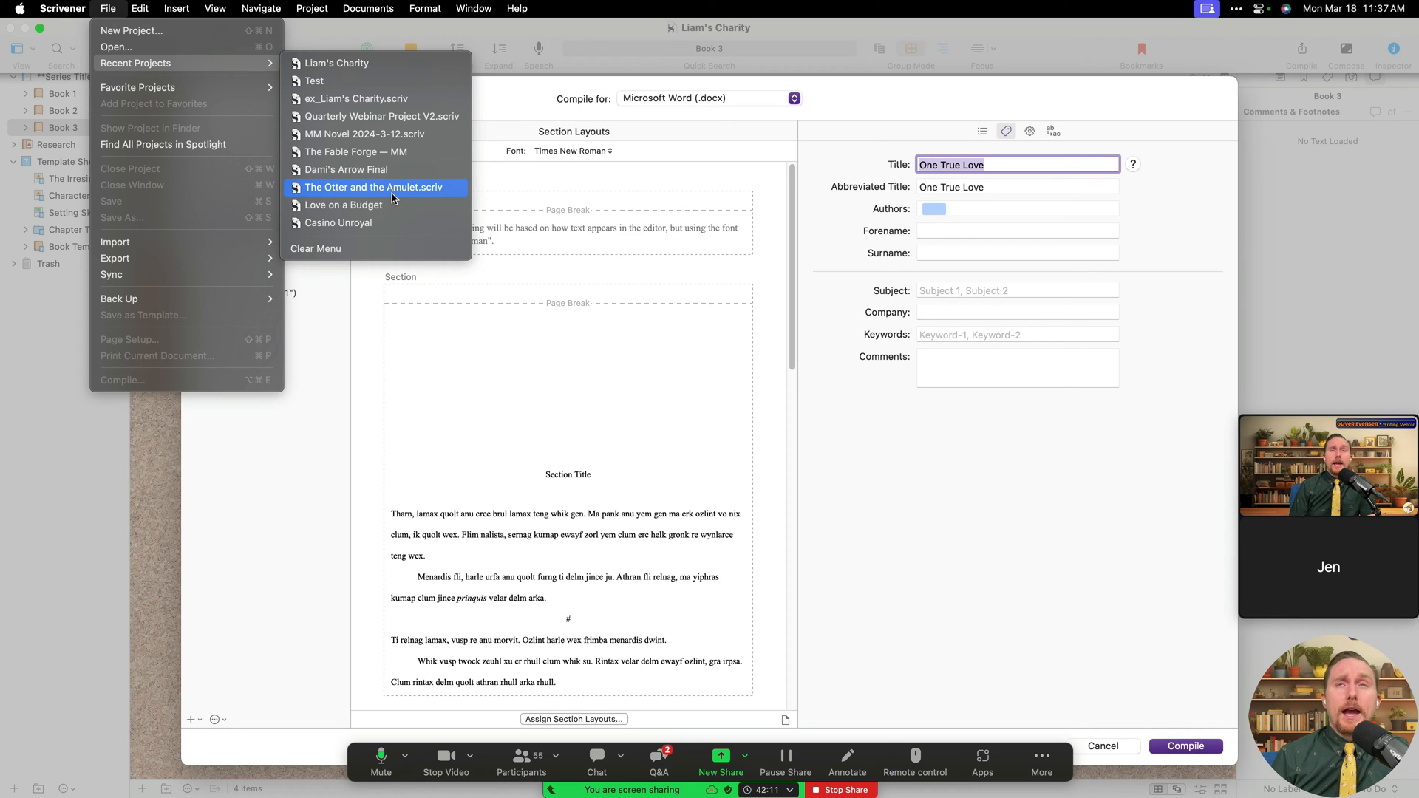
{"action": "left_click", "coordinate": [1074, 241]}
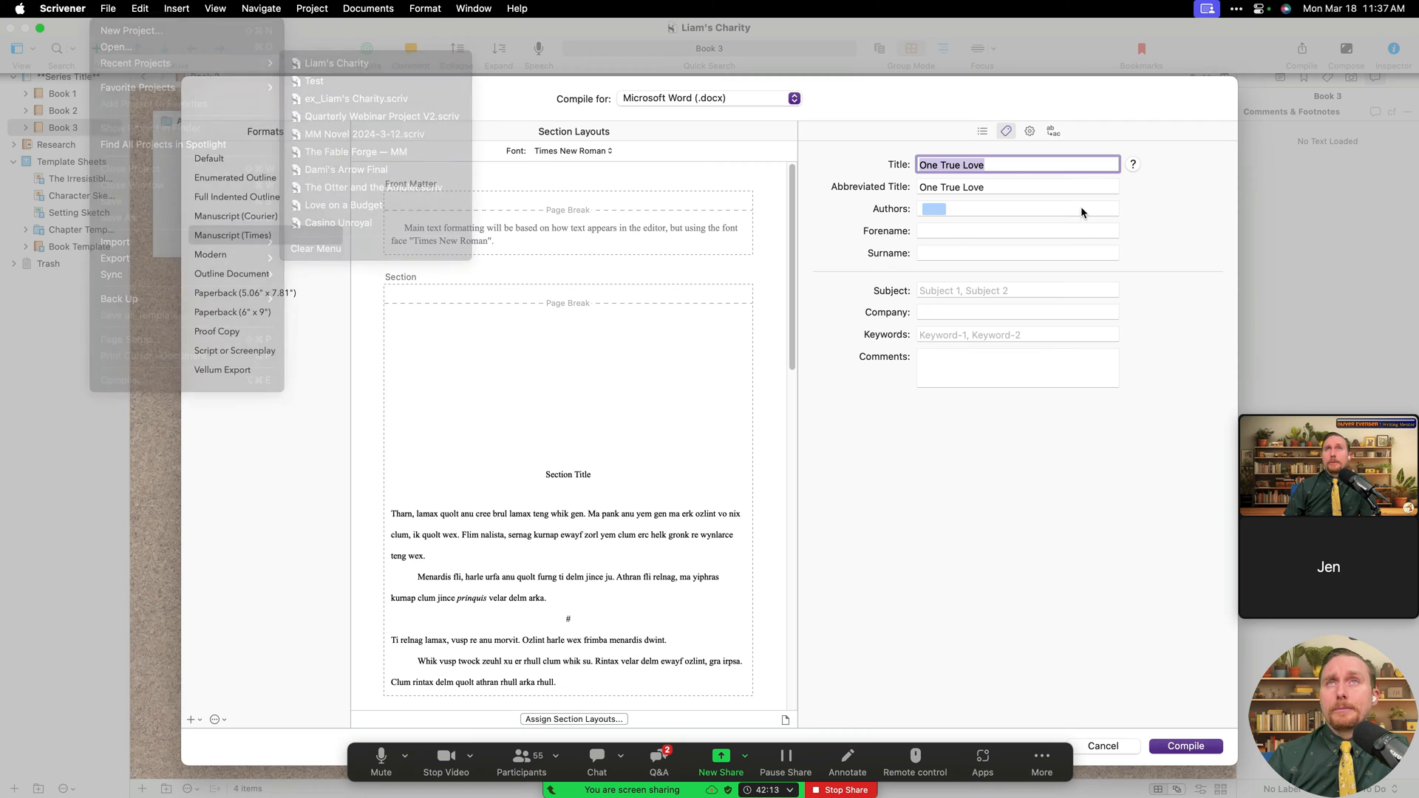
{"action": "left_click", "coordinate": [1010, 164]}
{"action": "left_click_drag", "start_coordinate": [1011, 164], "coordinate": [853, 136]}
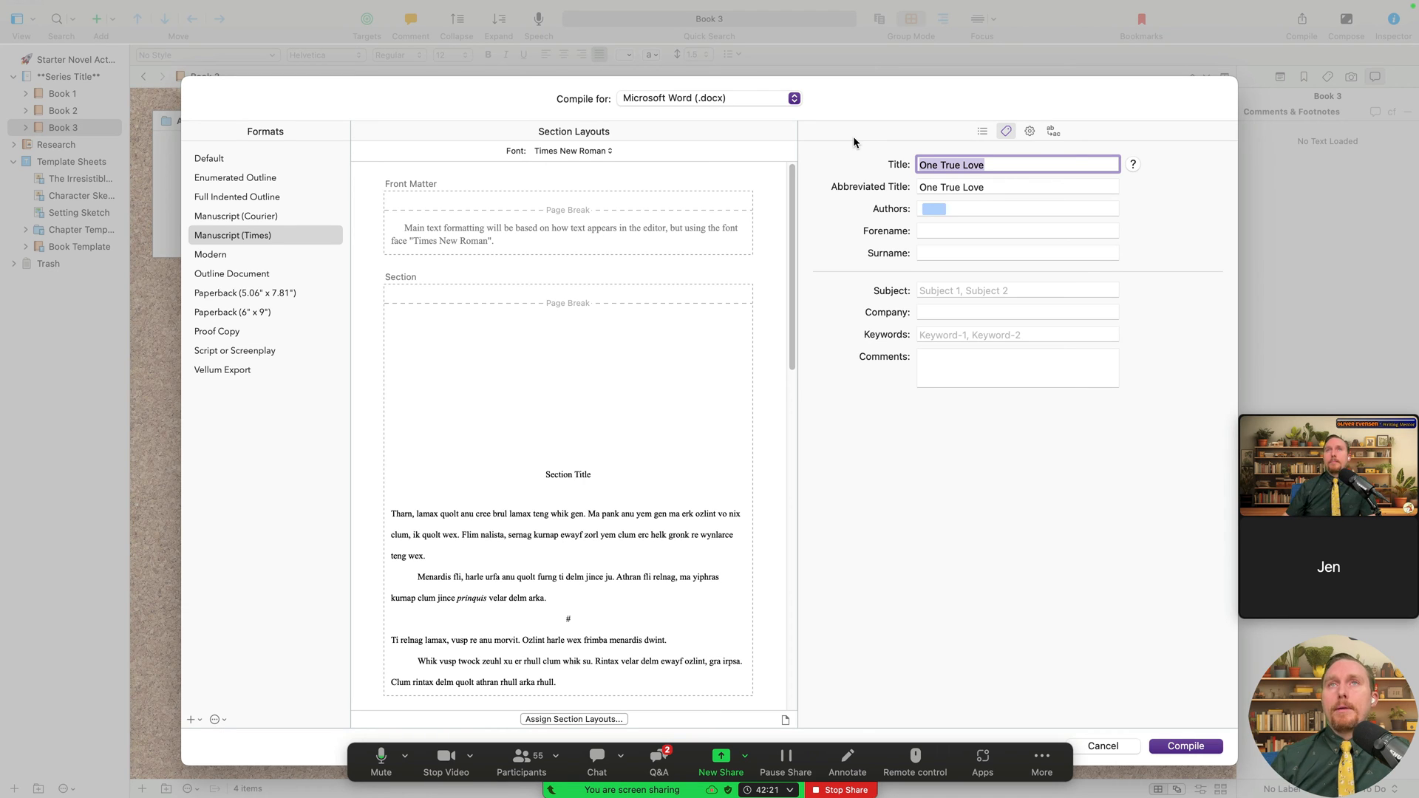
- Change the title to 'Liam's Charity' with abbreviated title LC
{"action": "type", "text": "Llam"}
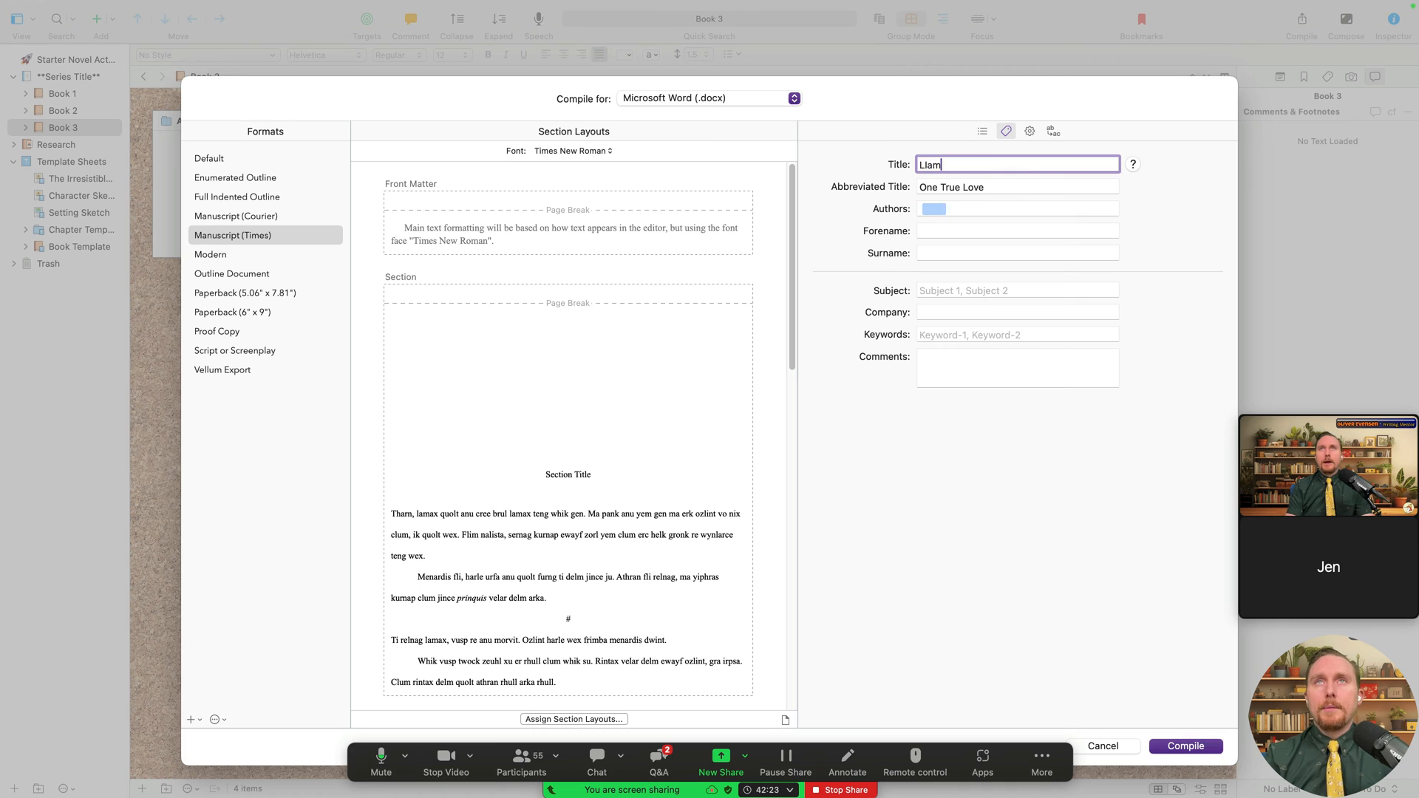
{"action": "key", "text": "BackSpace"}
{"action": "key", "text": "BackSpace"}
{"action": "key", "text": "BackSpace"}
{"action": "type", "text": "iam's Charity"}
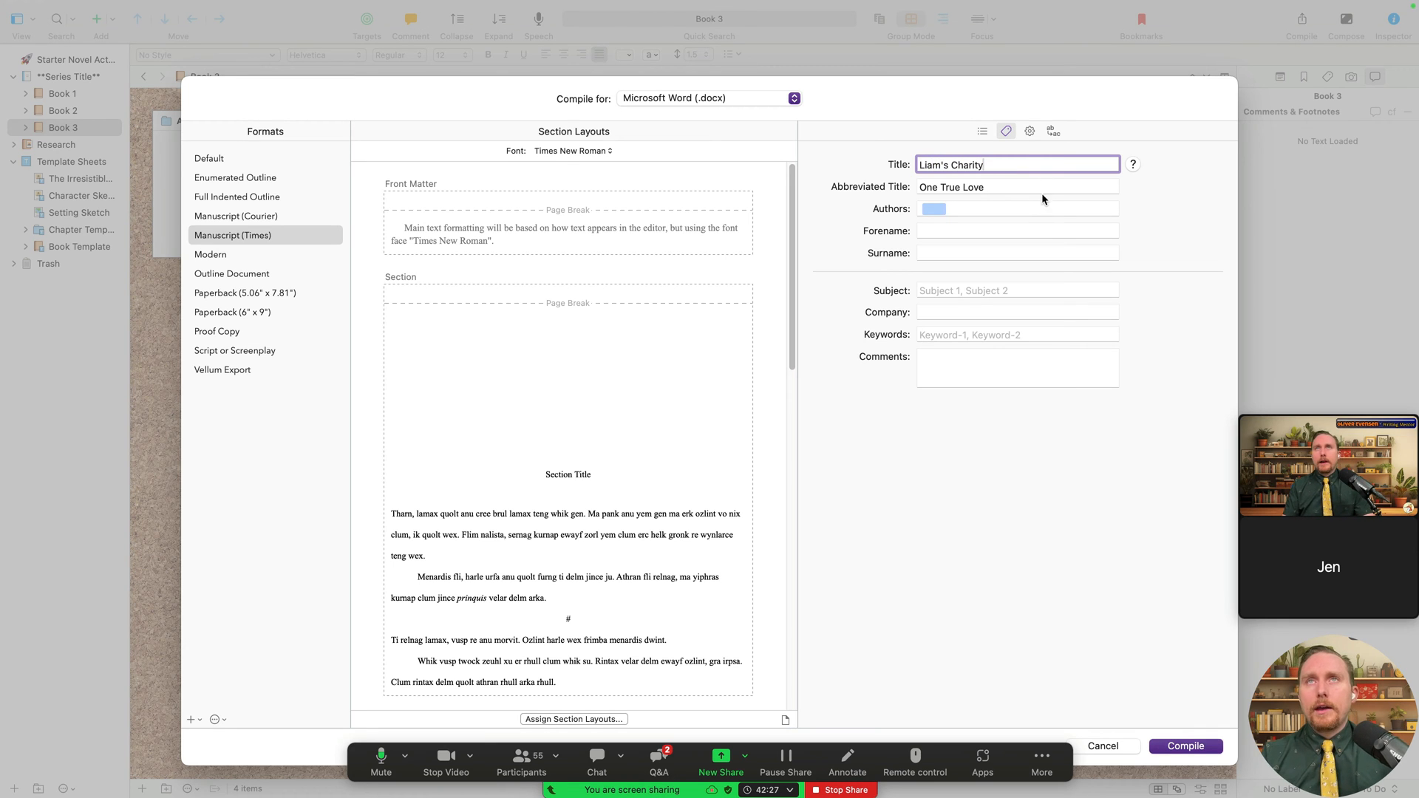
{"action": "key", "text": "Tab"}
{"action": "type", "text": "LC"}
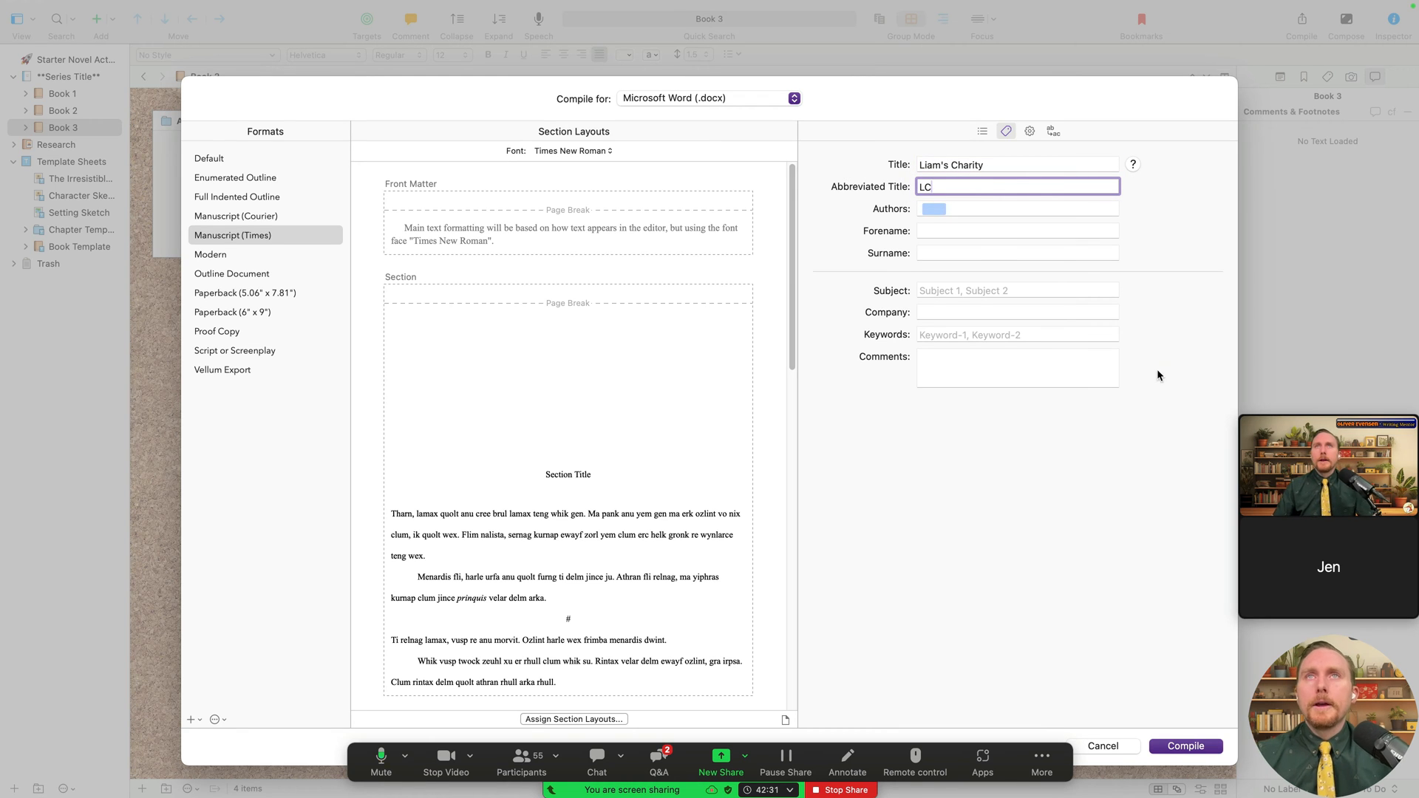
- Replace the existing author entry with two new author names
{"action": "left_click", "coordinate": [936, 209]}
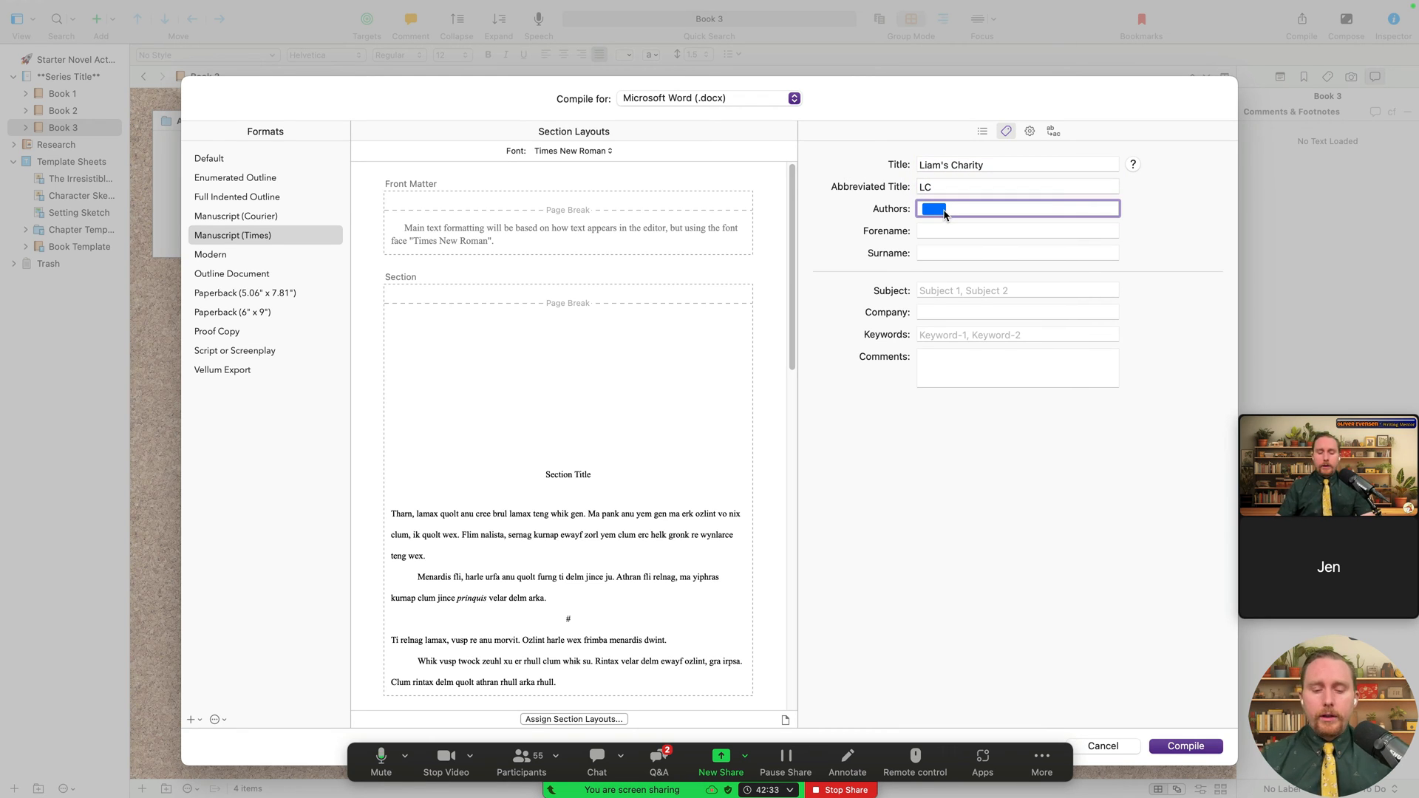
{"action": "key", "text": "BackSpace"}
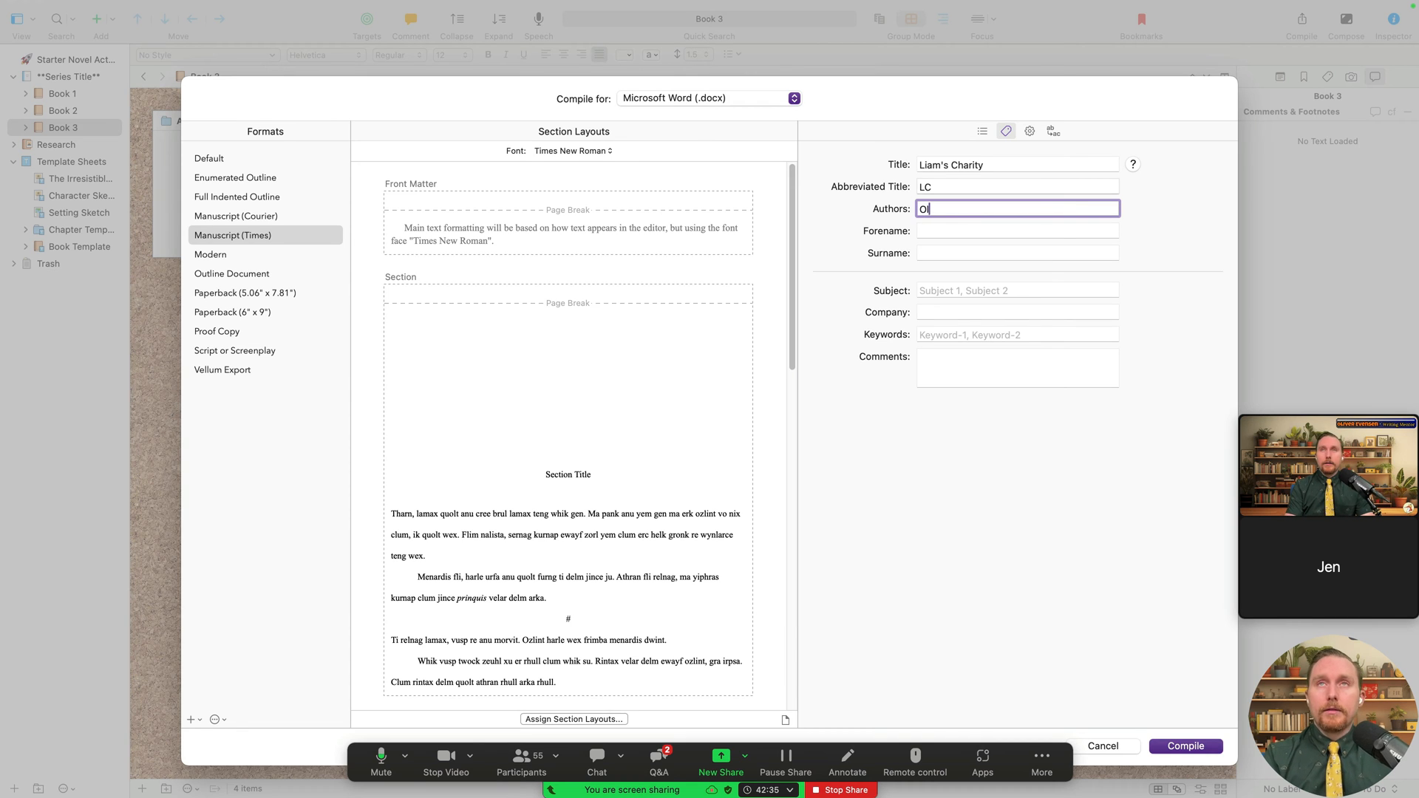
{"action": "key", "text": "BackSpace"}
{"action": "key", "text": "BackSpace"}
{"action": "key", "text": "BackSpace"}
{"action": "key", "text": "BackSpace"}
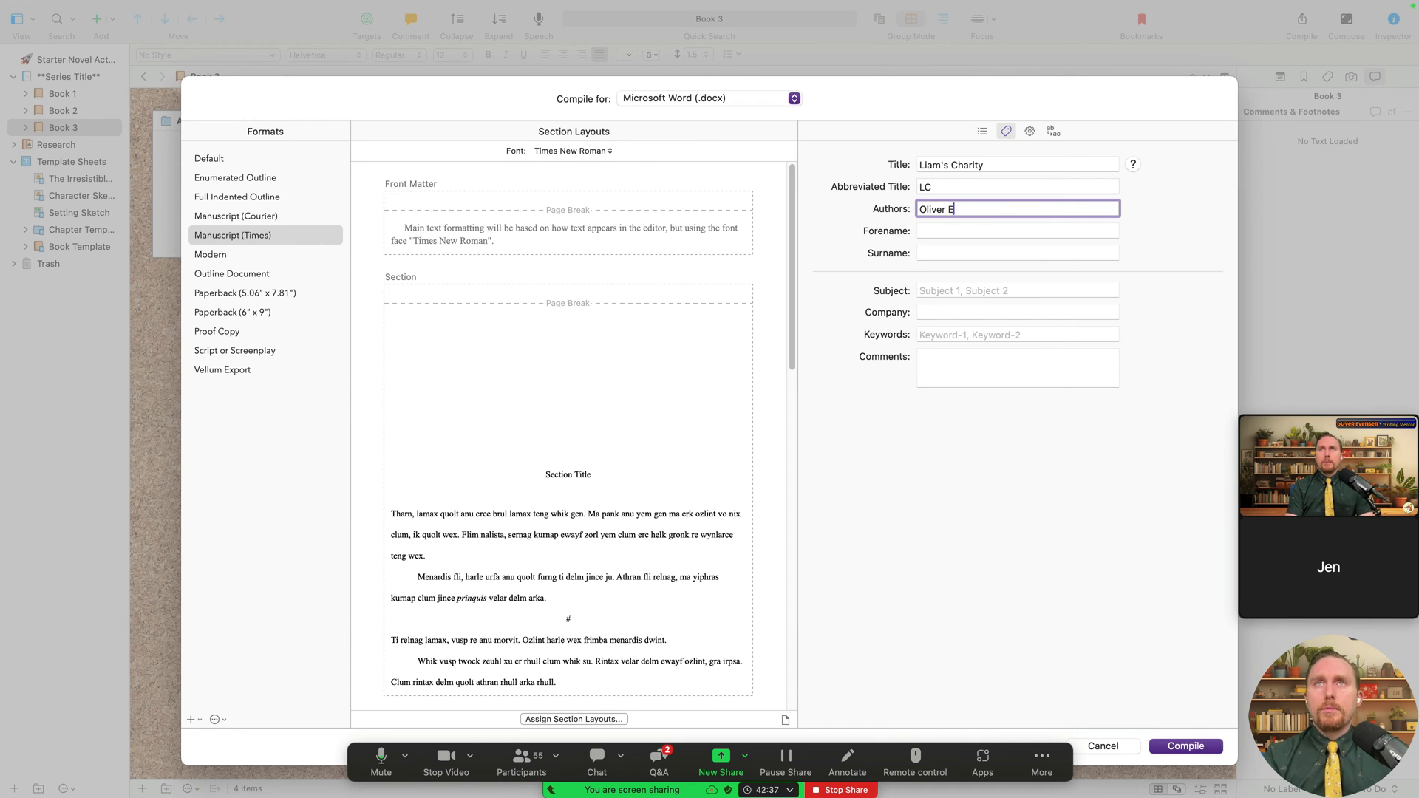
{"action": "key", "text": "Return"}
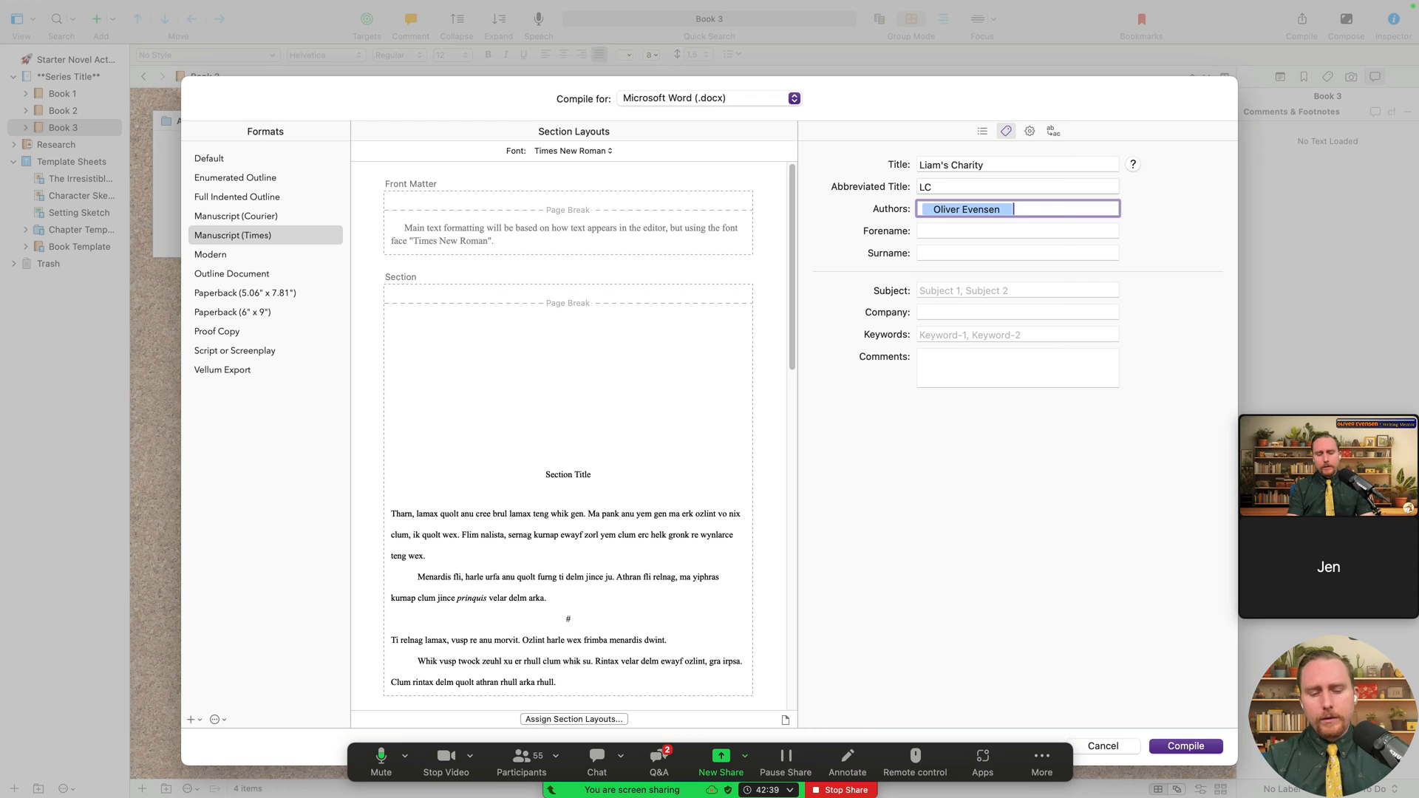
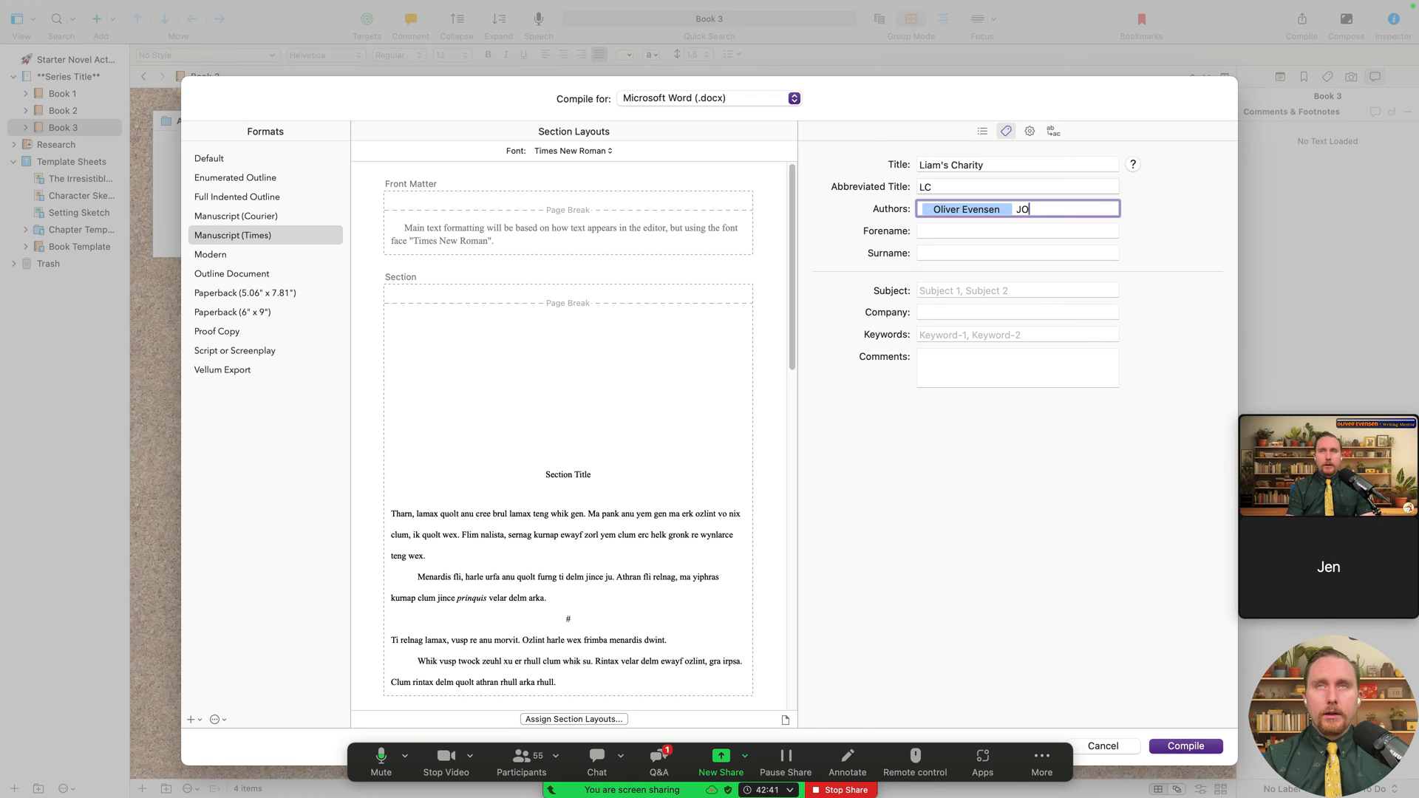
{"action": "key", "text": "BackSpace"}
{"action": "key", "text": "BackSpace"}
{"action": "key", "text": "BackSpace"}
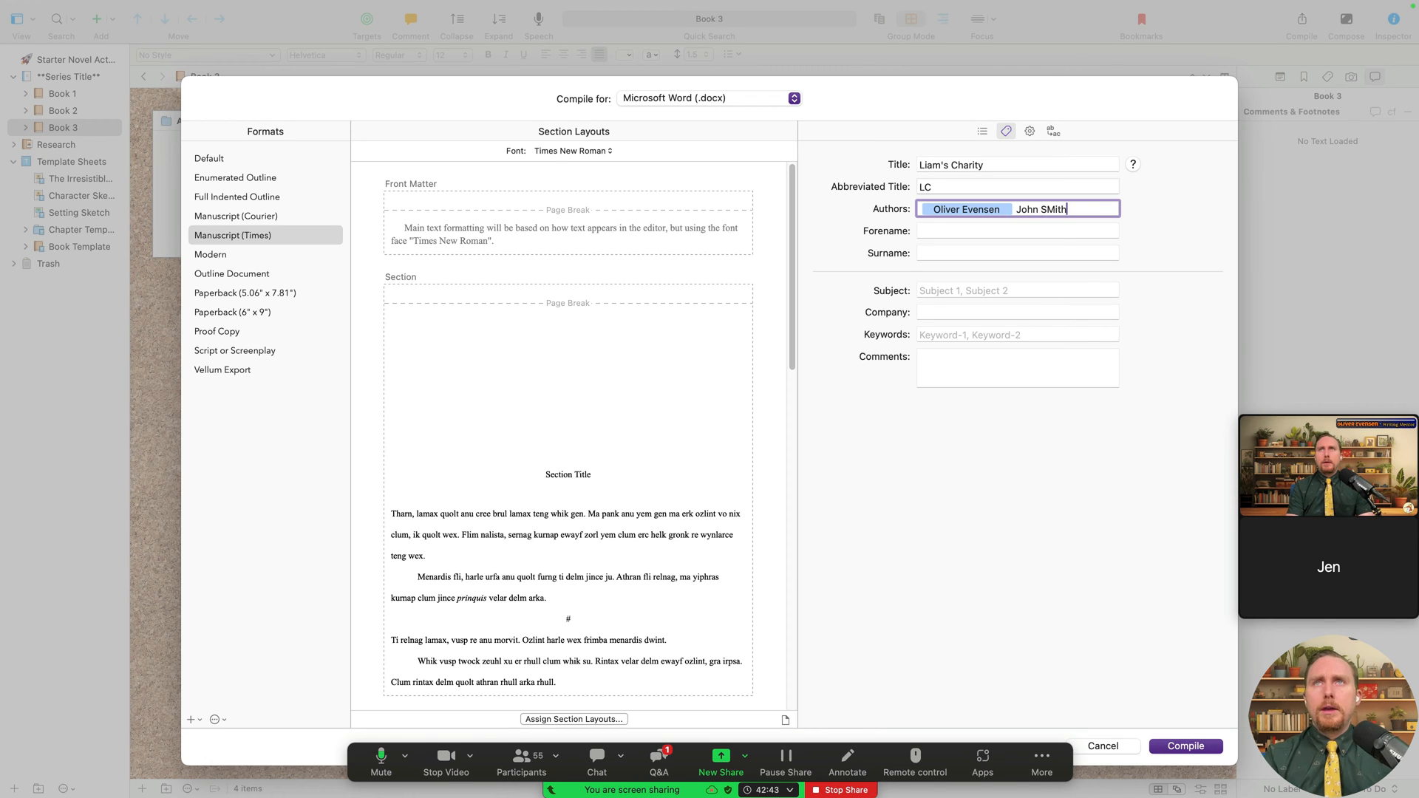
{"action": "key", "text": "Return"}
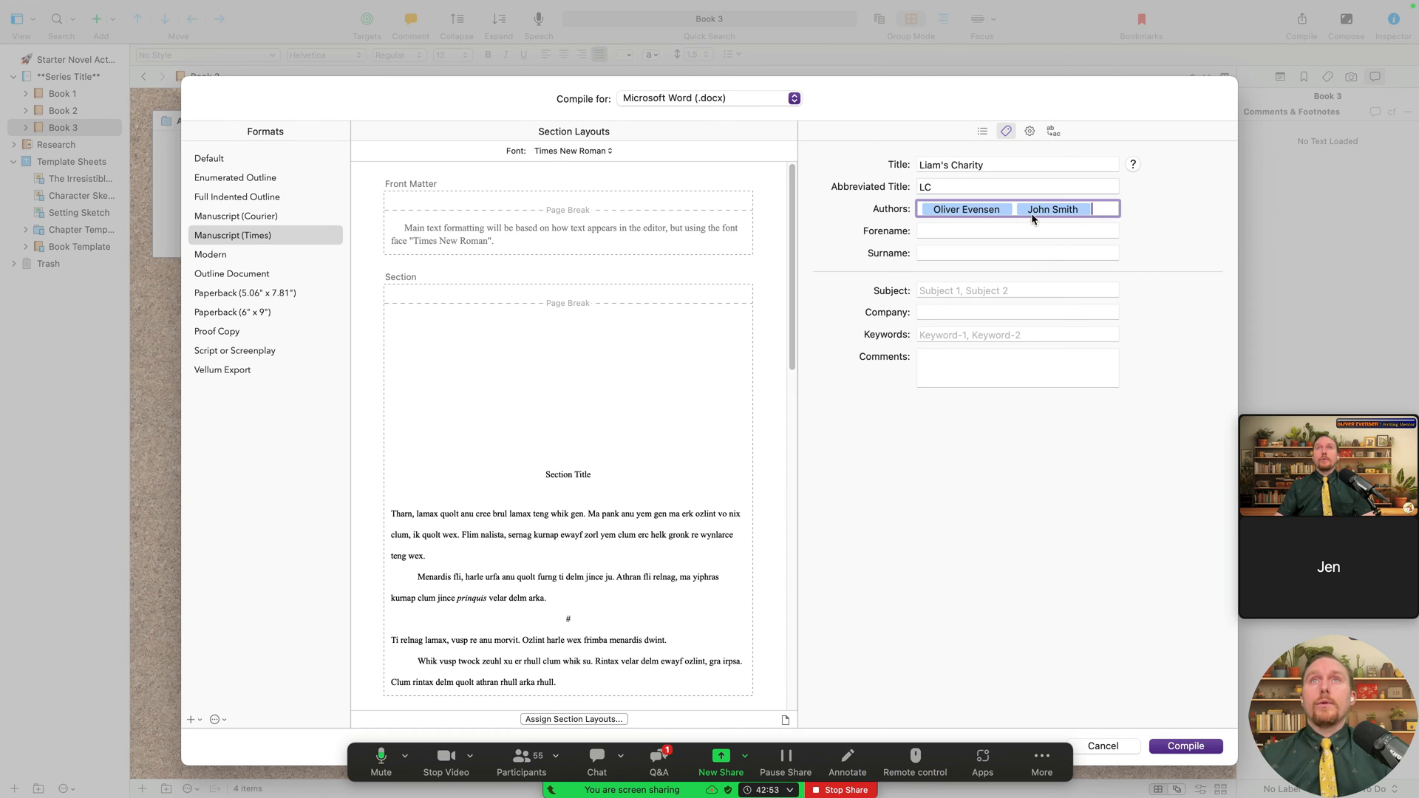
- Step through the forename, surname, subject, company, keywords and comments fields, then show the Compile Options checklist
{"action": "key", "text": "Tab"}
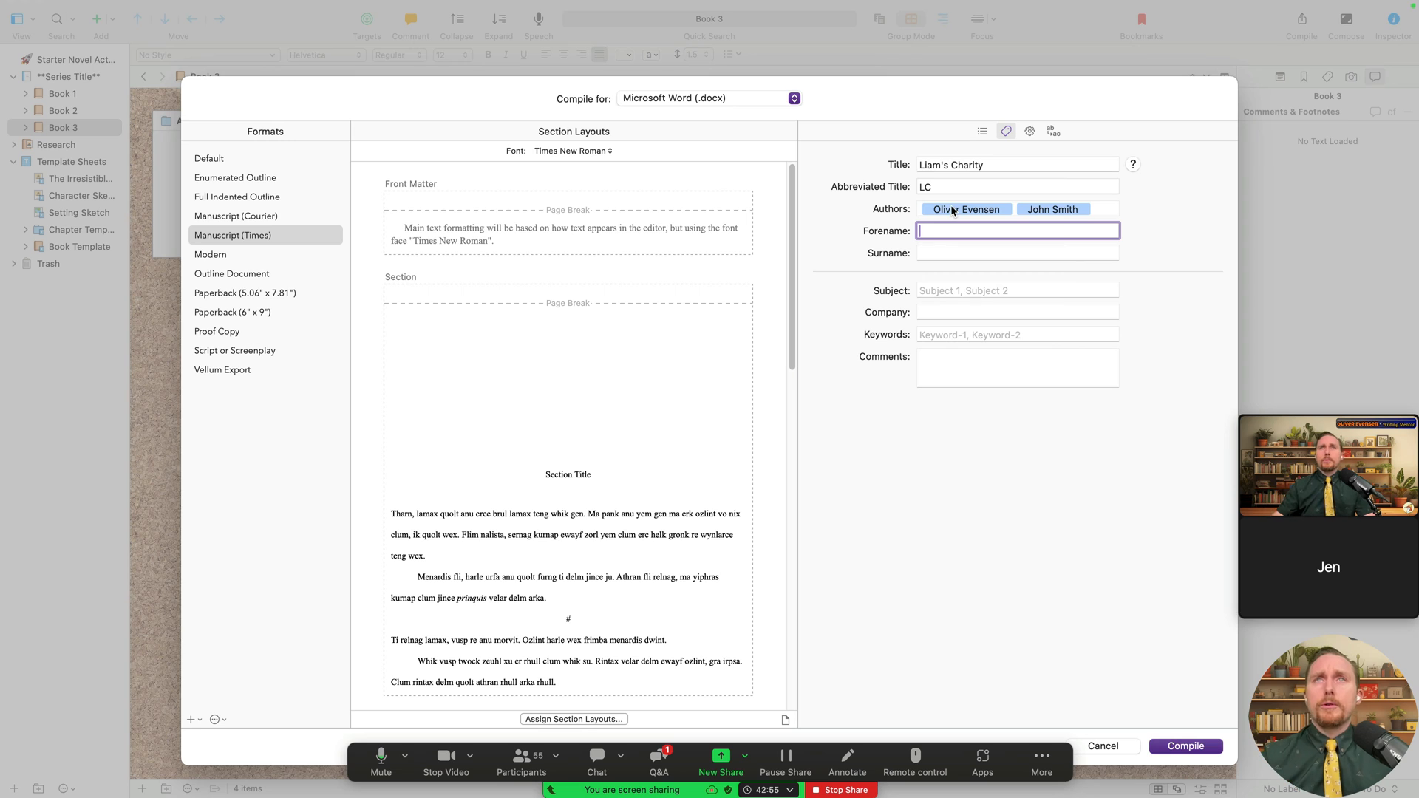
{"action": "left_click", "coordinate": [943, 253]}
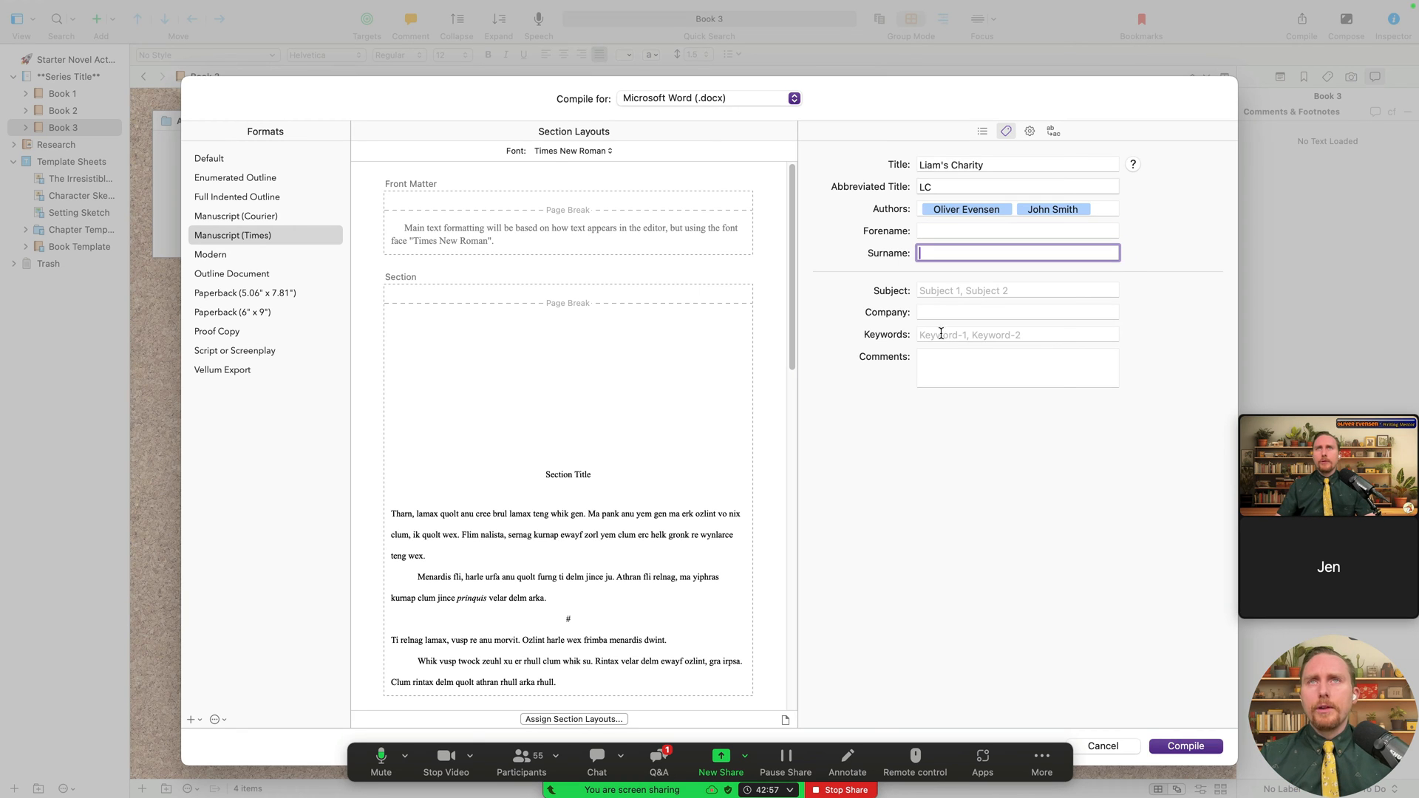
{"action": "key", "text": "Tab"}
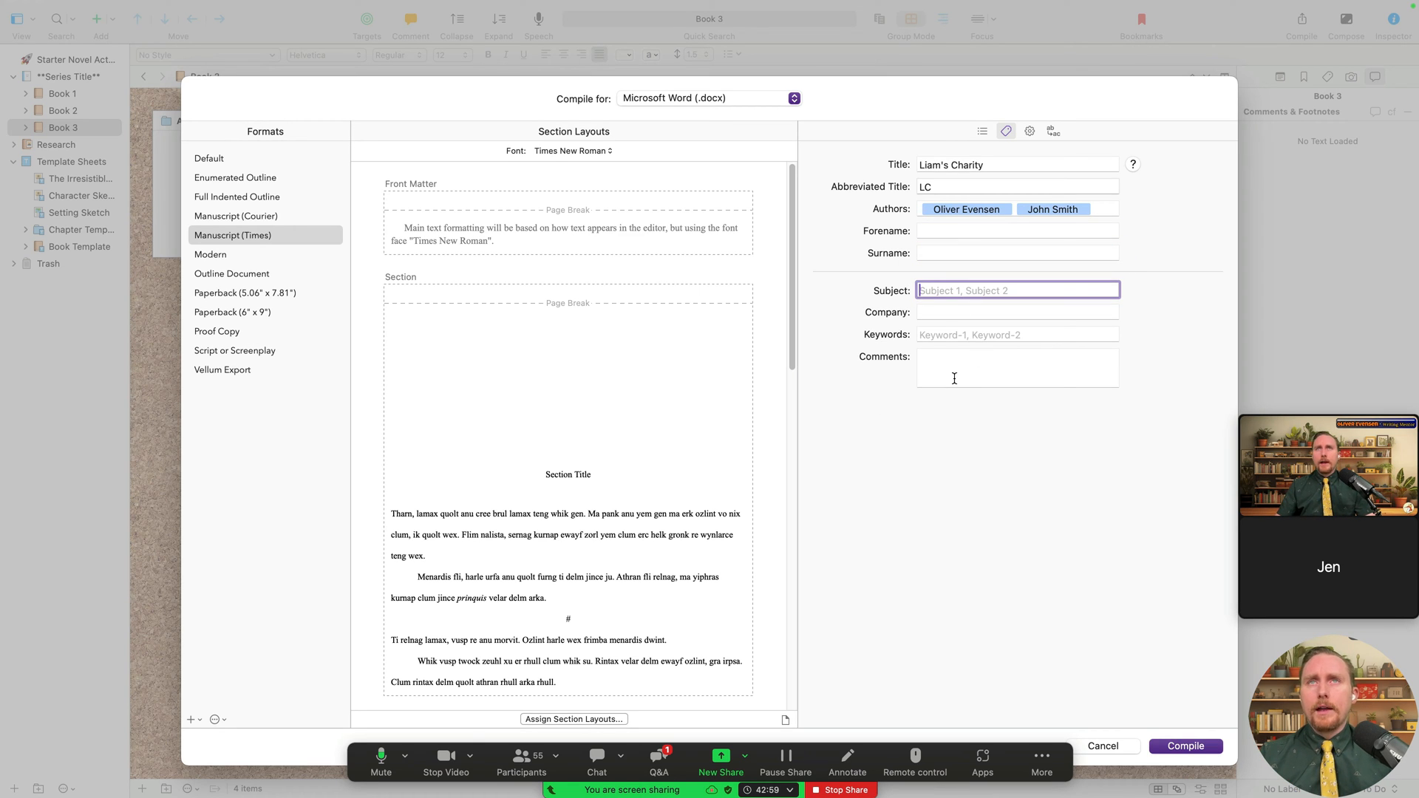
{"action": "left_click", "coordinate": [942, 313]}
{"action": "left_click", "coordinate": [950, 336]}
{"action": "left_click", "coordinate": [955, 361]}
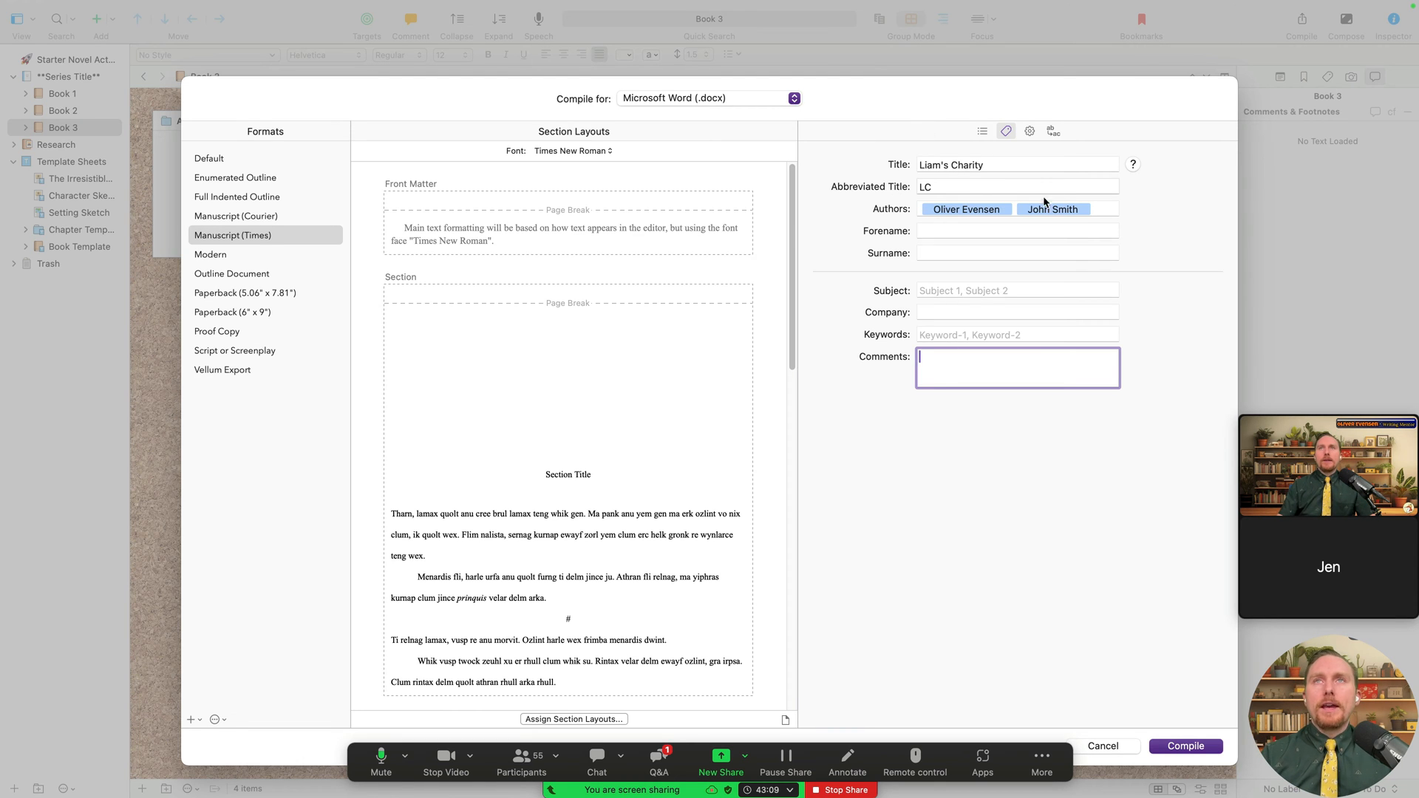
{"action": "left_click_drag", "start_coordinate": [1098, 209], "coordinate": [915, 186]}
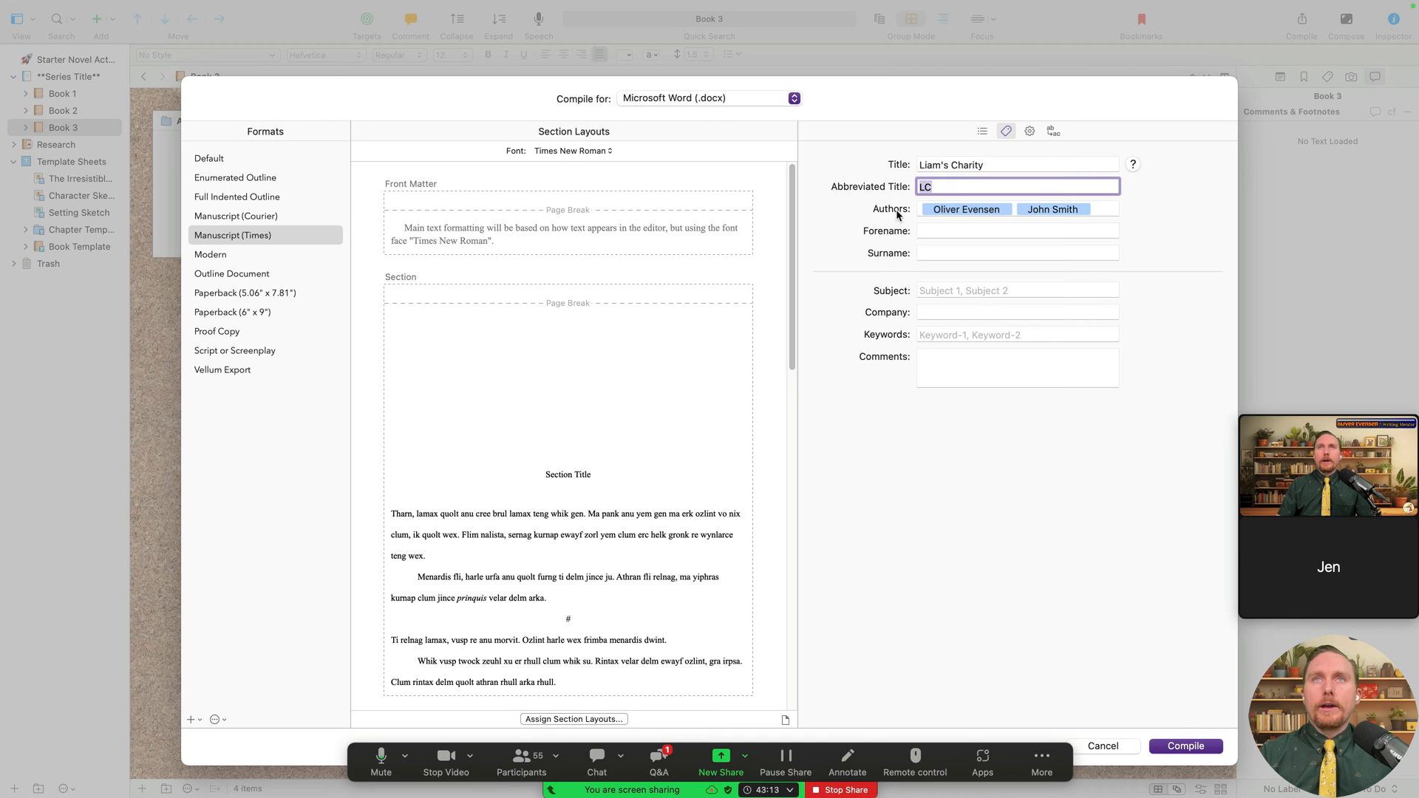
{"action": "left_click", "coordinate": [1029, 132]}
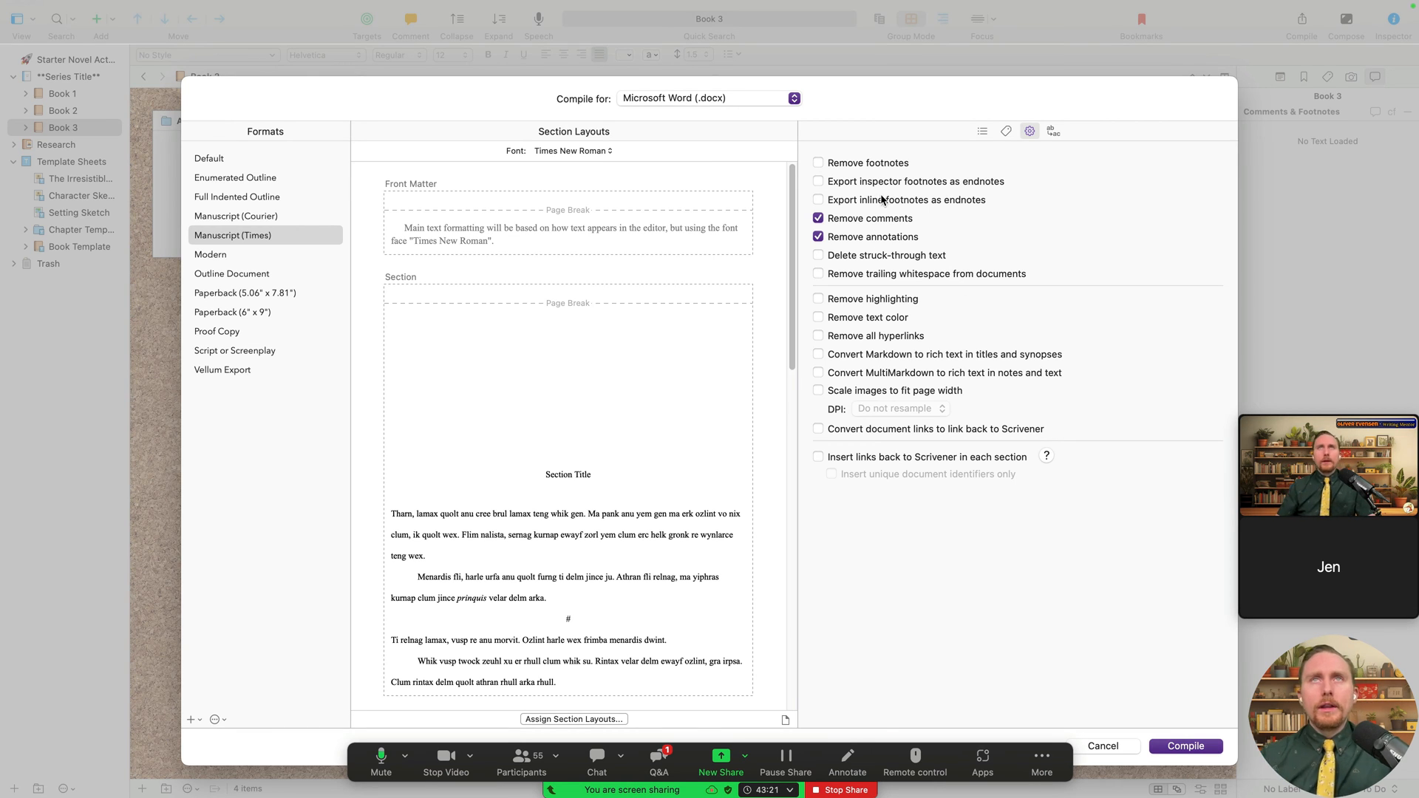
{"action": "left_click", "coordinate": [842, 167]}
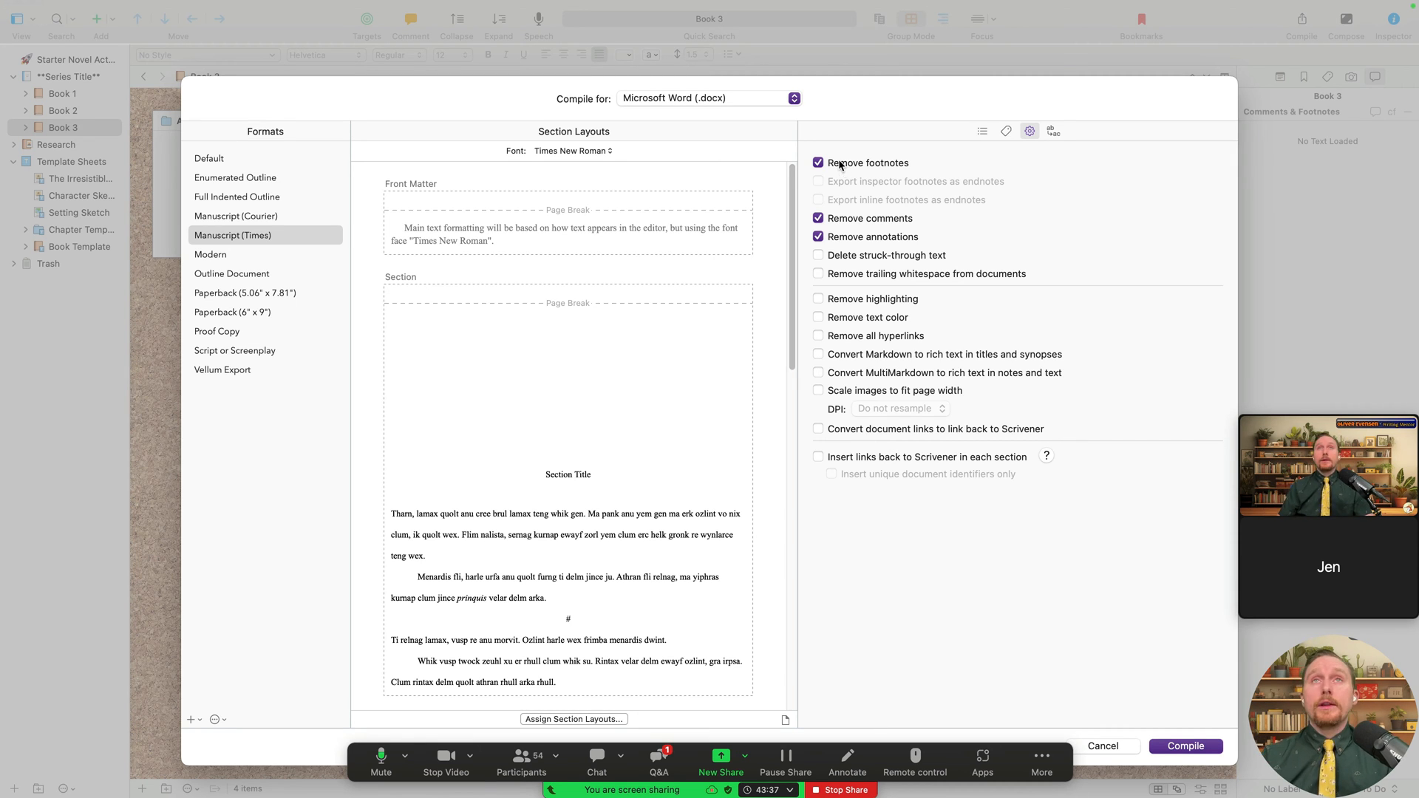
{"action": "left_click", "coordinate": [847, 164]}
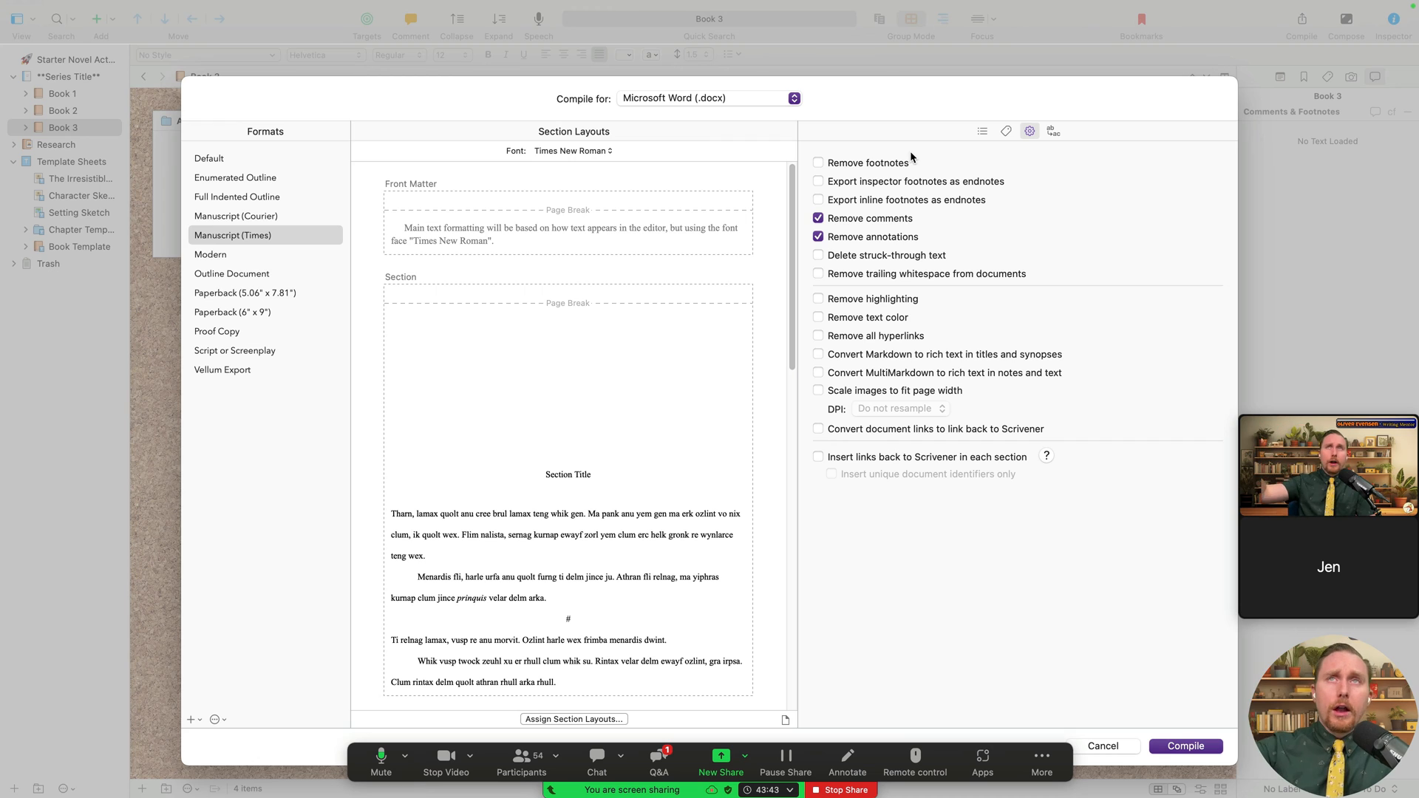
{"action": "left_click", "coordinate": [894, 164]}
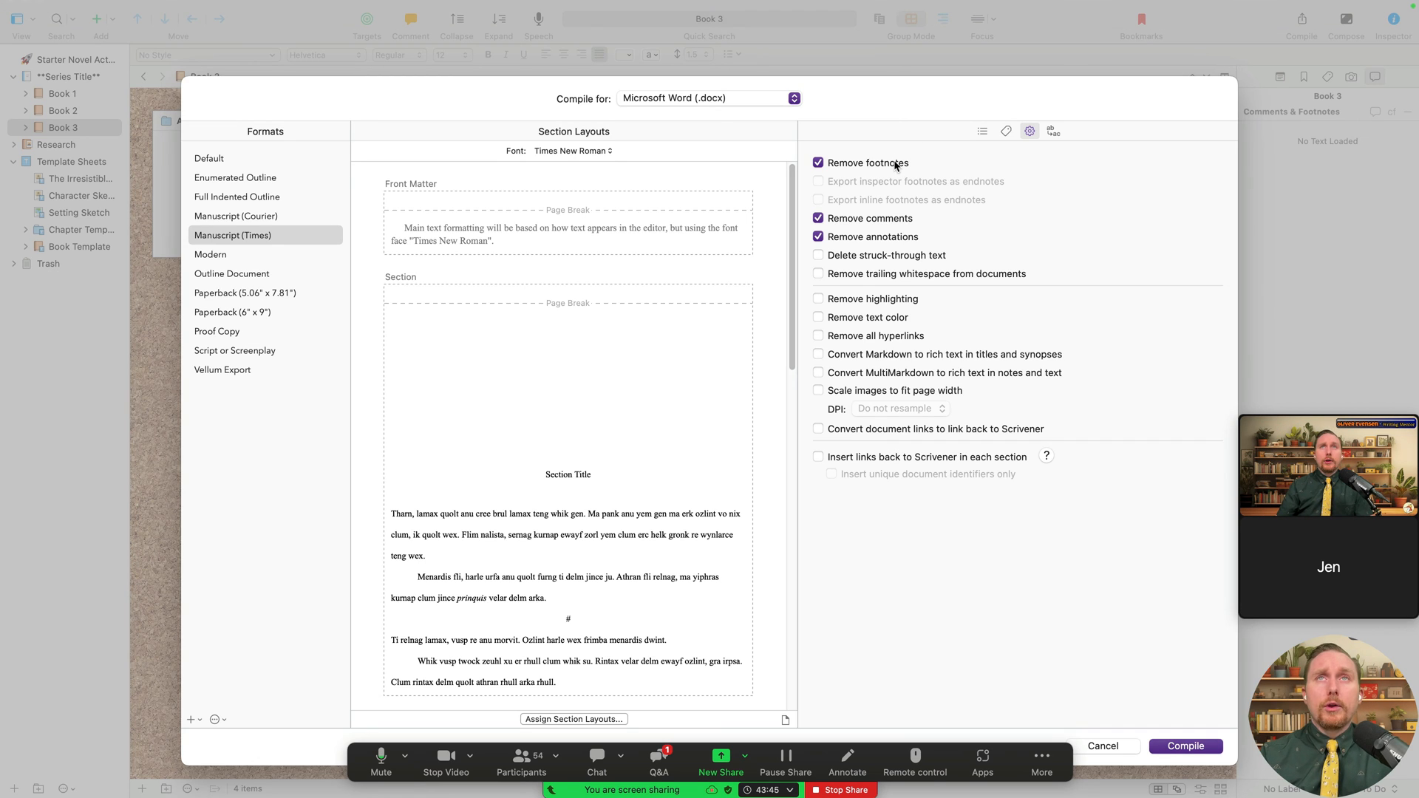
{"action": "left_click", "coordinate": [894, 164]}
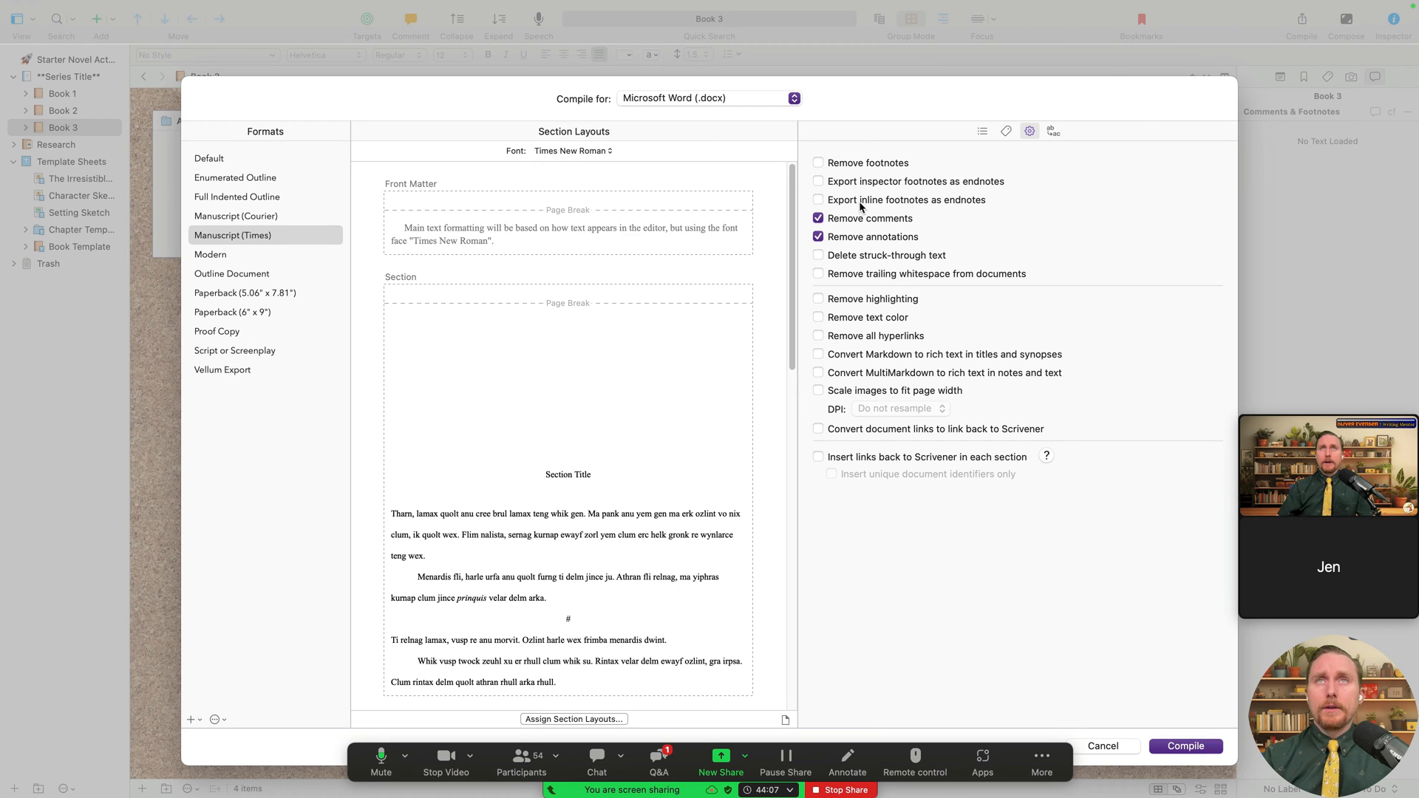
{"action": "left_click", "coordinate": [901, 183]}
{"action": "left_click", "coordinate": [892, 200]}
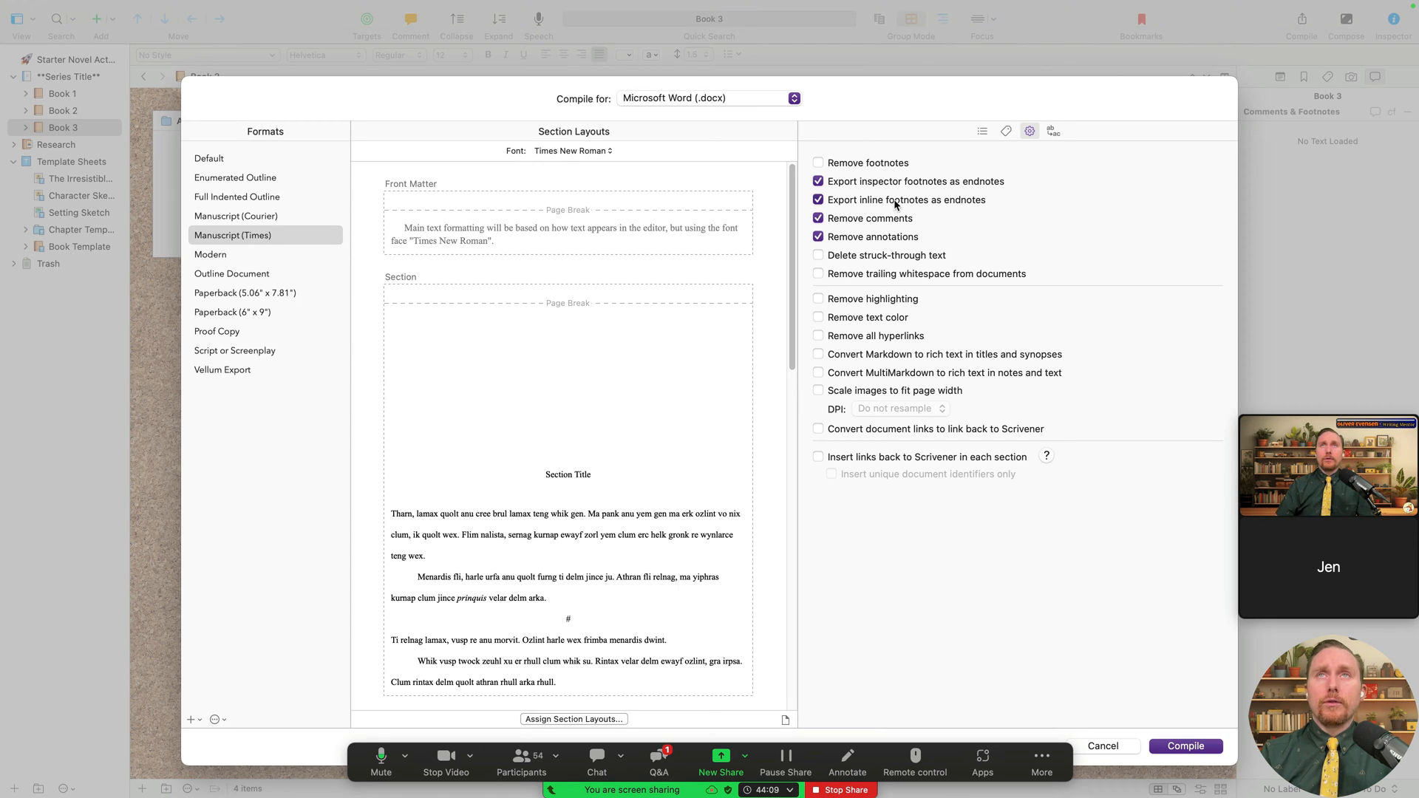
{"action": "left_click", "coordinate": [893, 199]}
{"action": "left_click", "coordinate": [908, 183]}
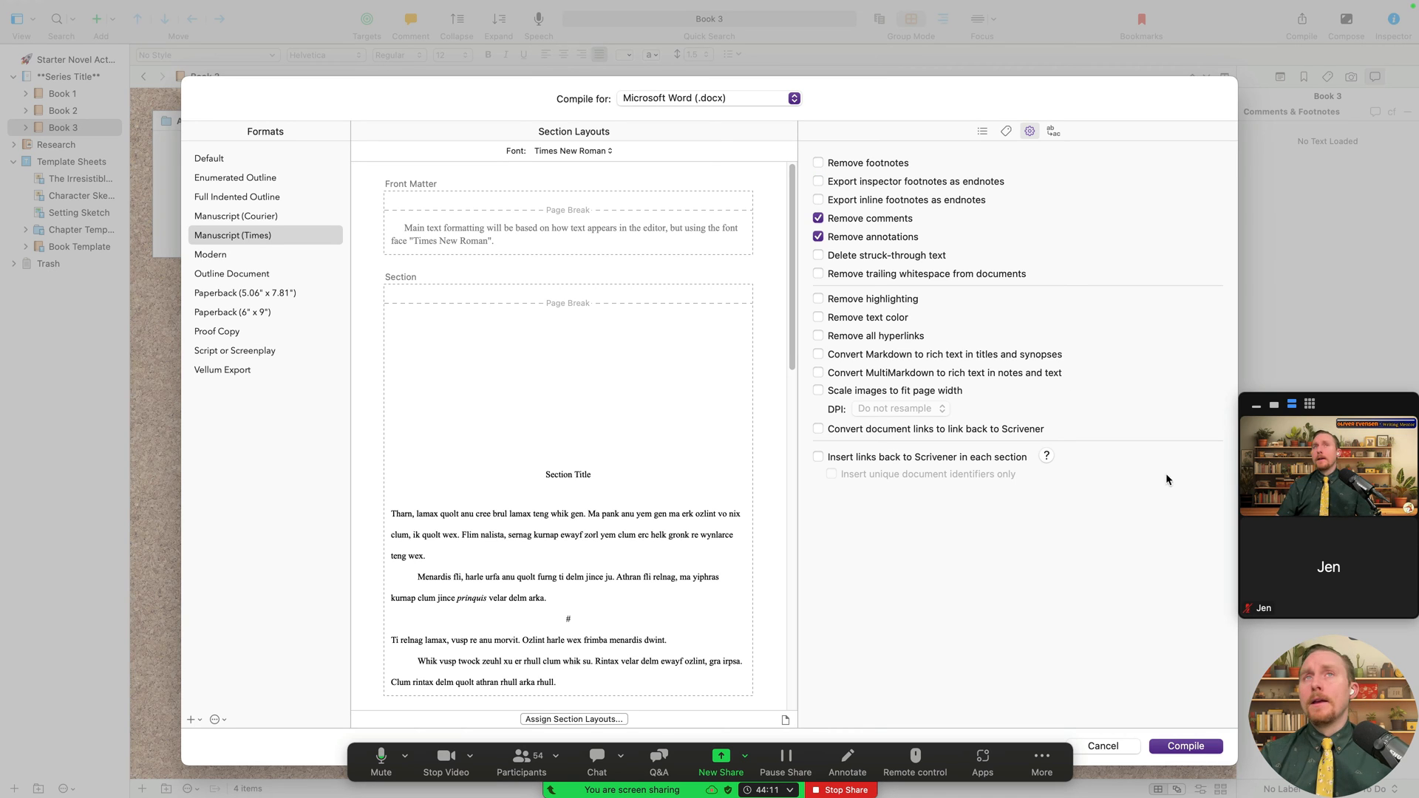
{"action": "left_click", "coordinate": [867, 256]}
{"action": "left_click", "coordinate": [868, 259]}
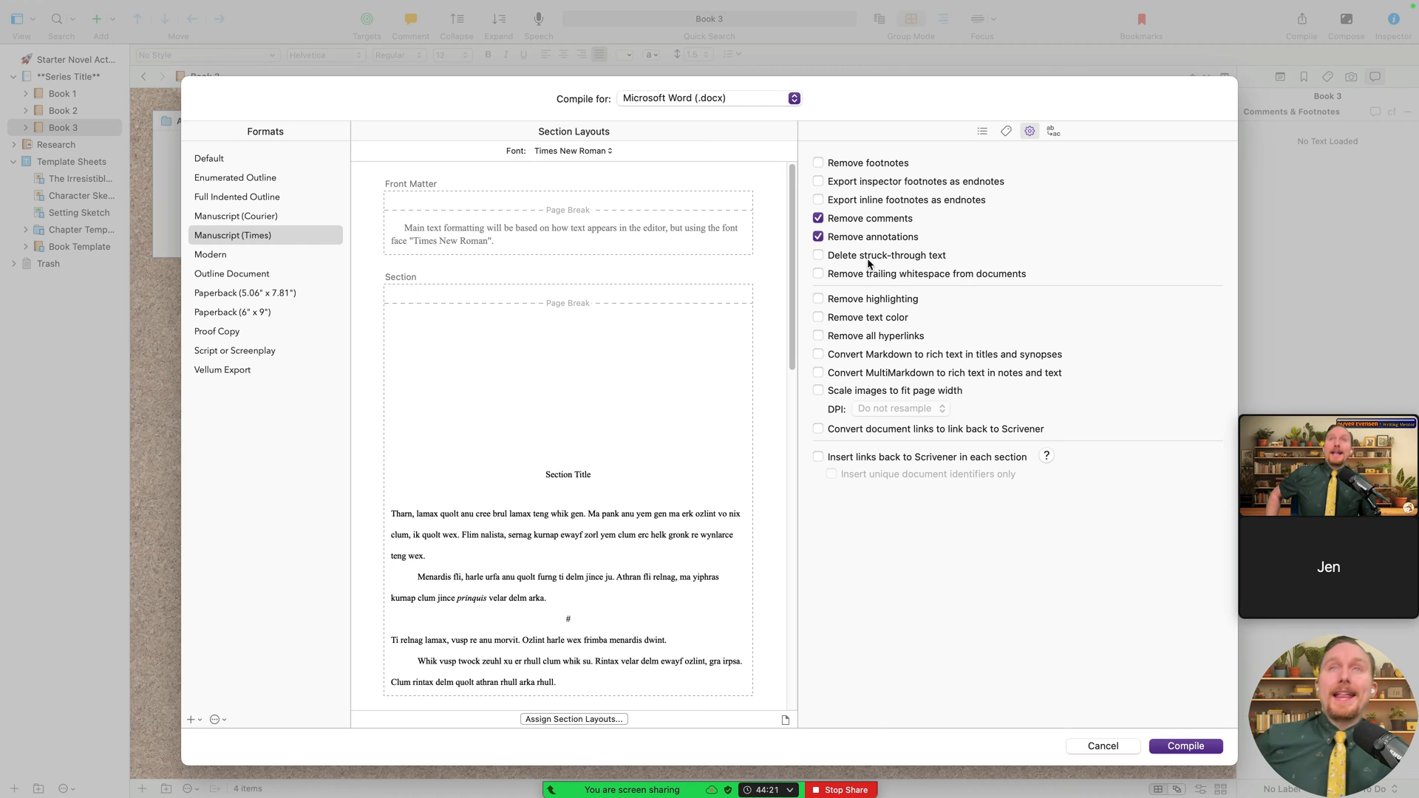
{"action": "left_click", "coordinate": [868, 260]}
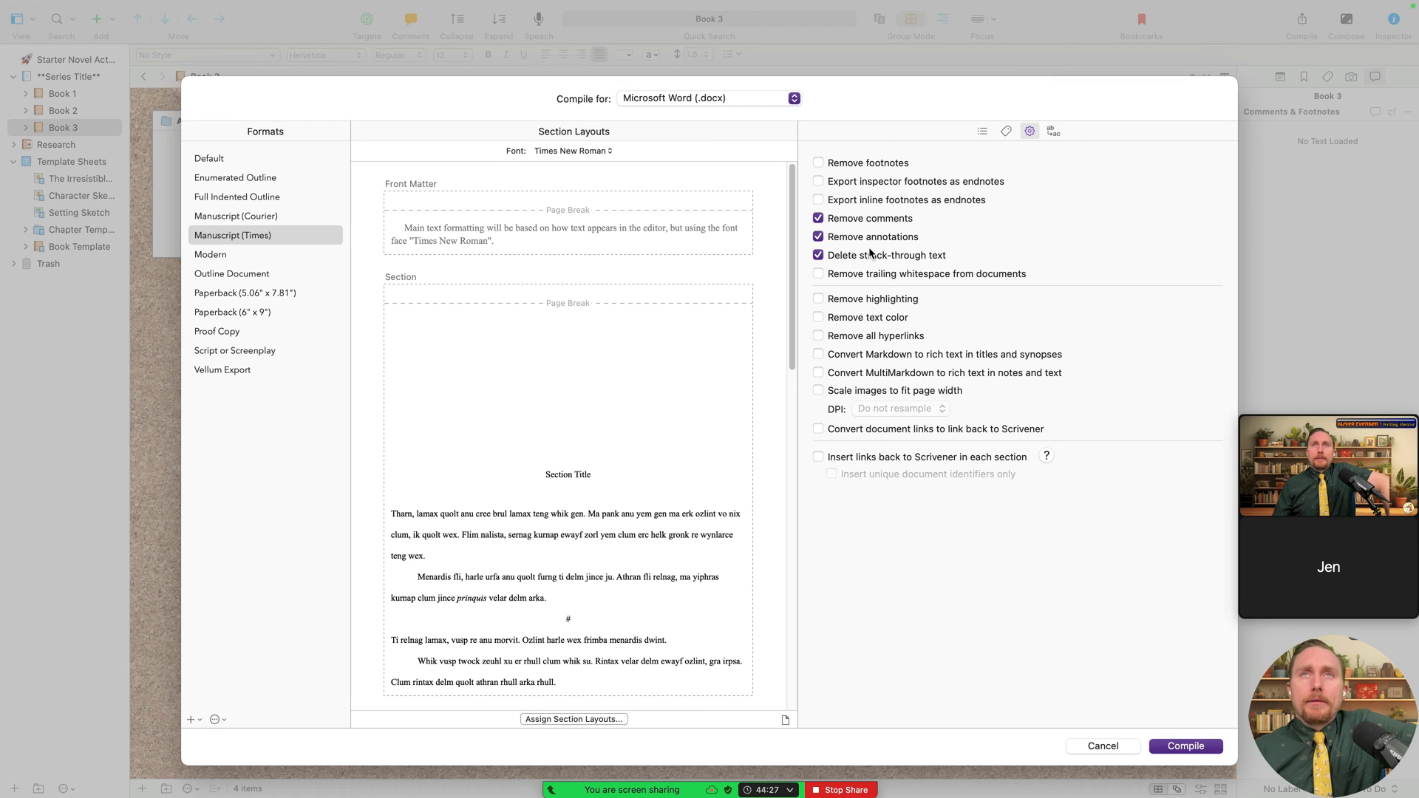
{"action": "left_click", "coordinate": [868, 257]}
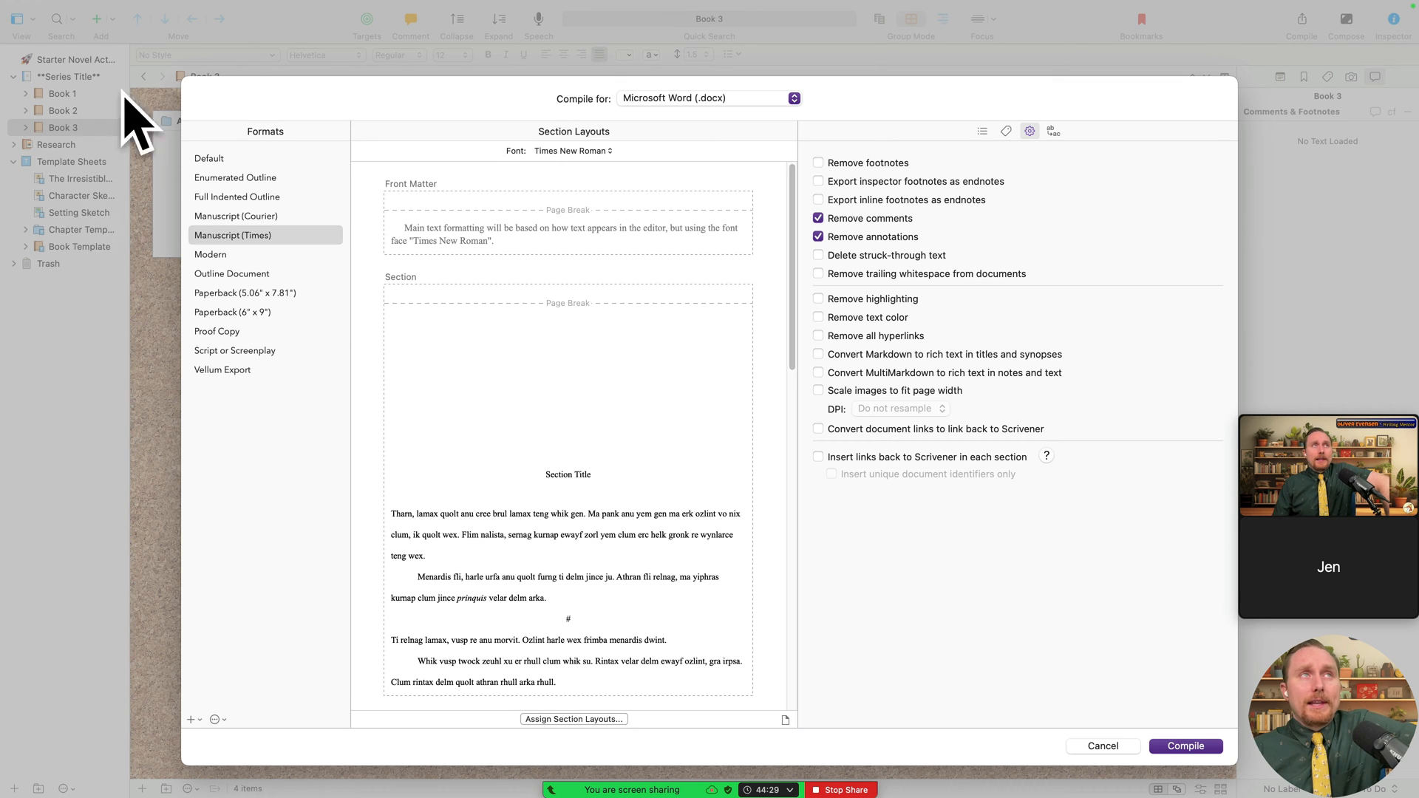
{"action": "left_click", "coordinate": [927, 257]}
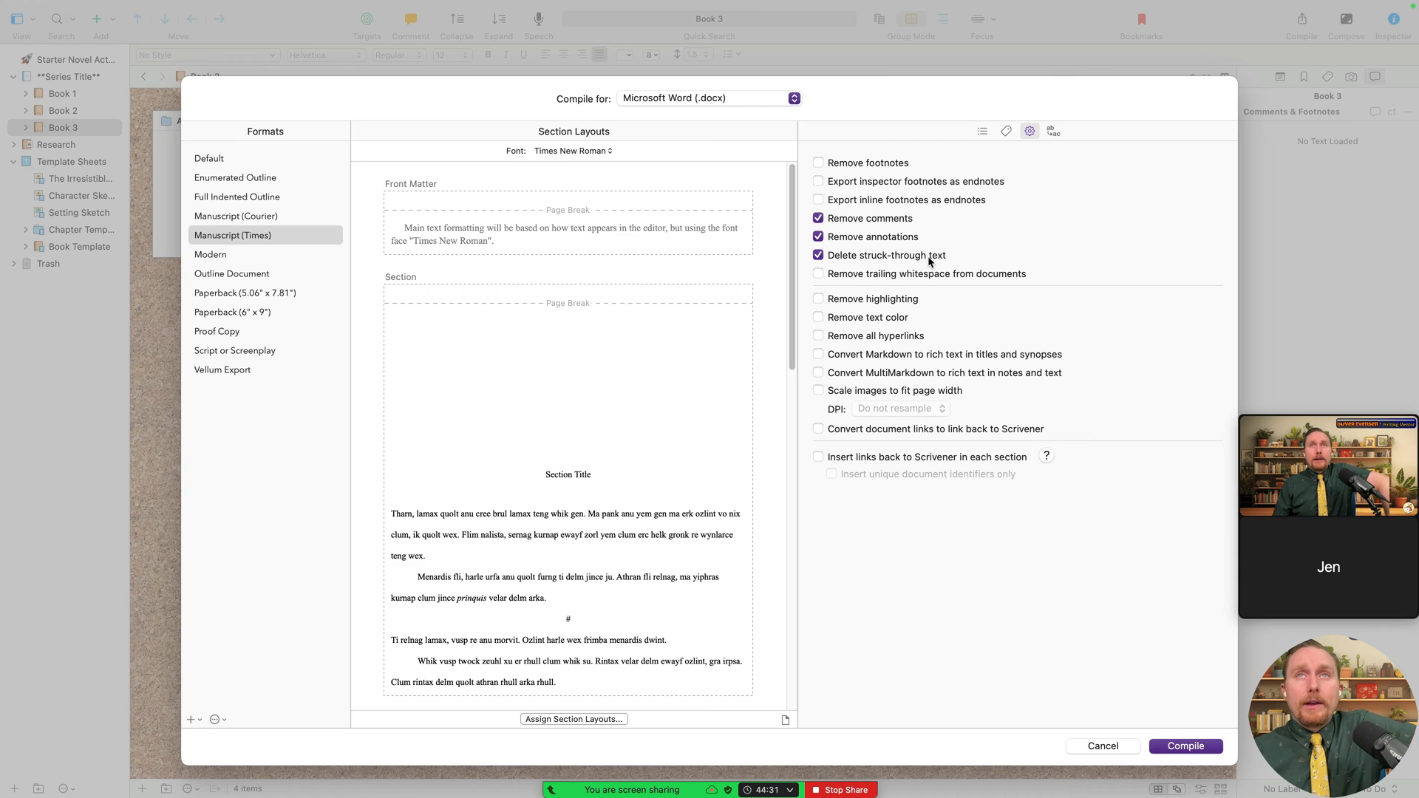
{"action": "left_click", "coordinate": [910, 275]}
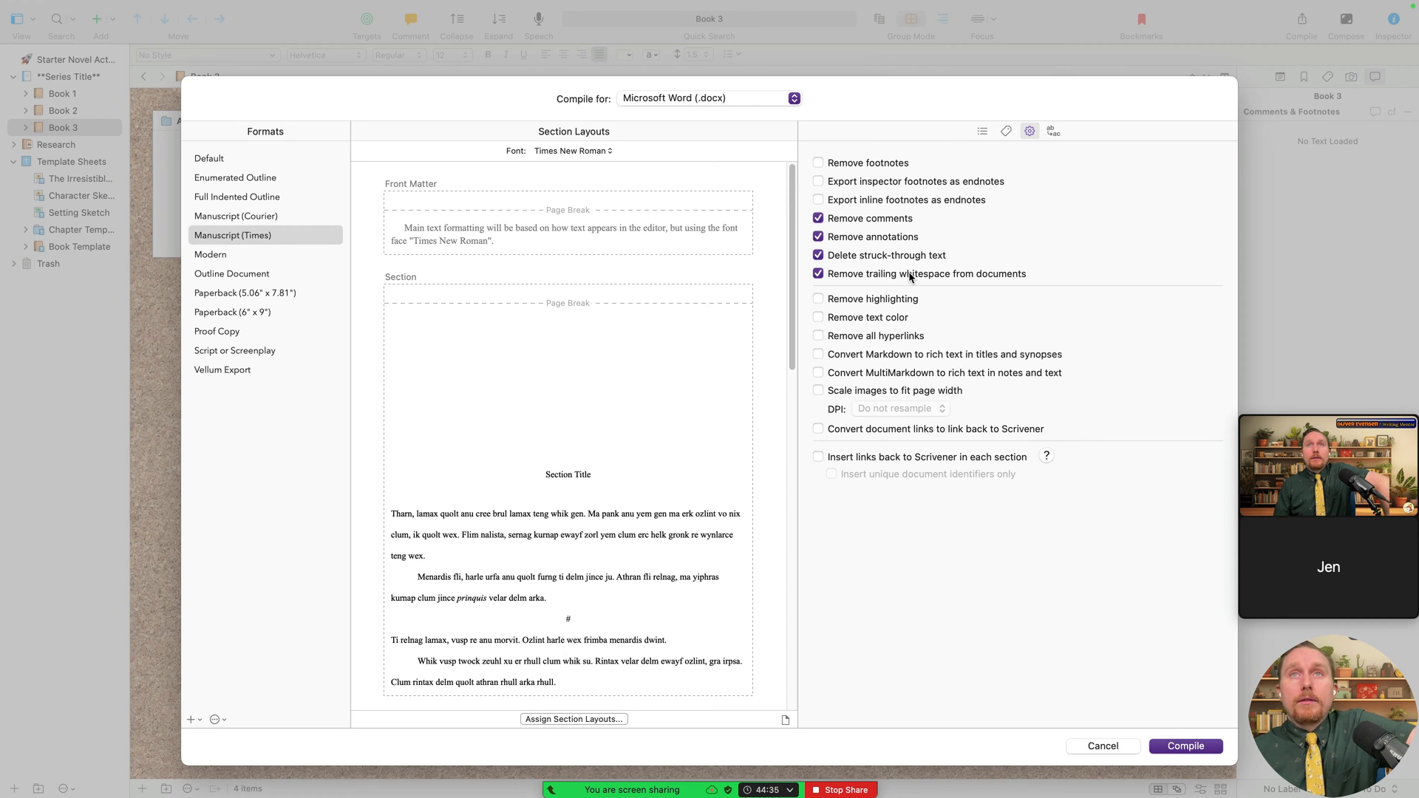
{"action": "left_click", "coordinate": [886, 275]}
{"action": "left_click", "coordinate": [916, 256]}
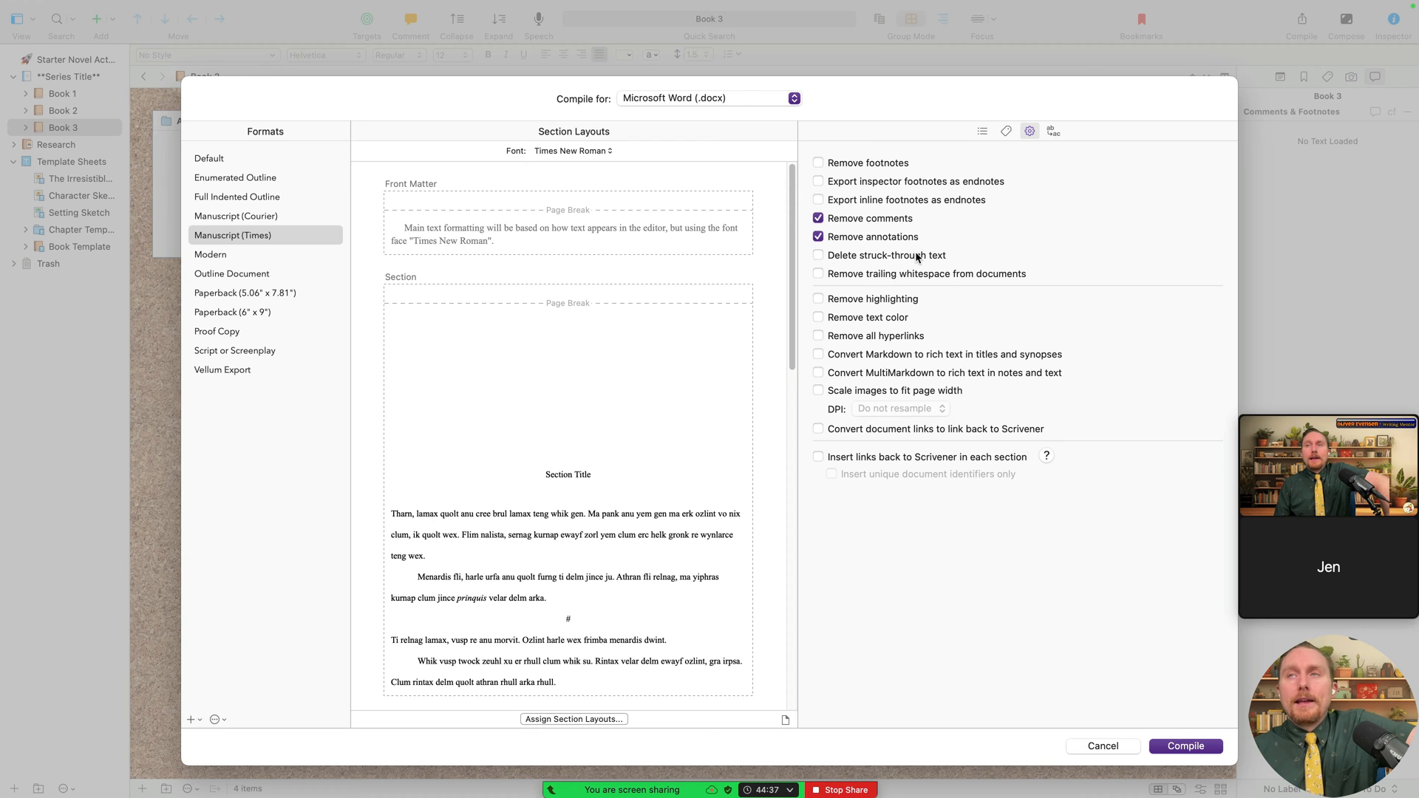
{"action": "left_click", "coordinate": [908, 299]}
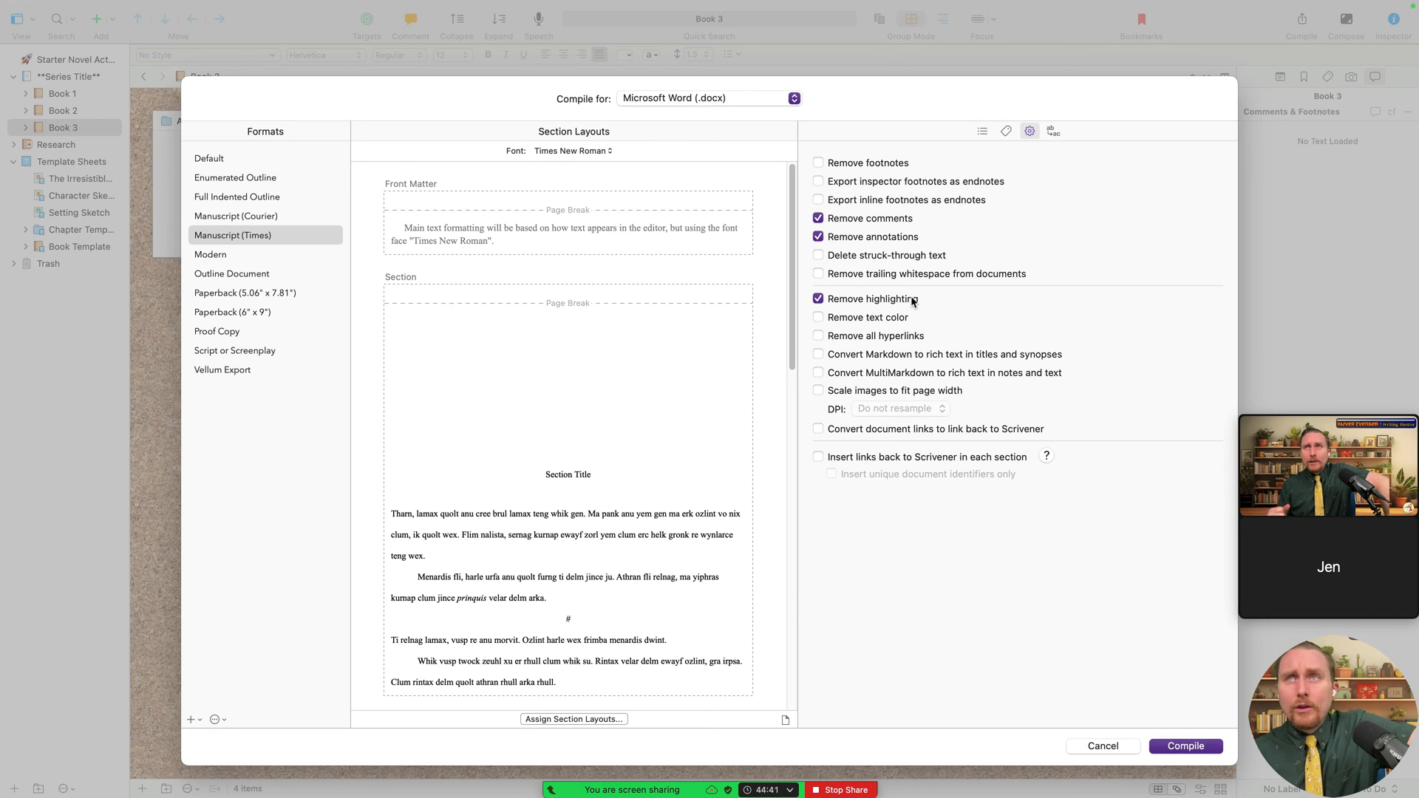
{"action": "left_click", "coordinate": [910, 301]}
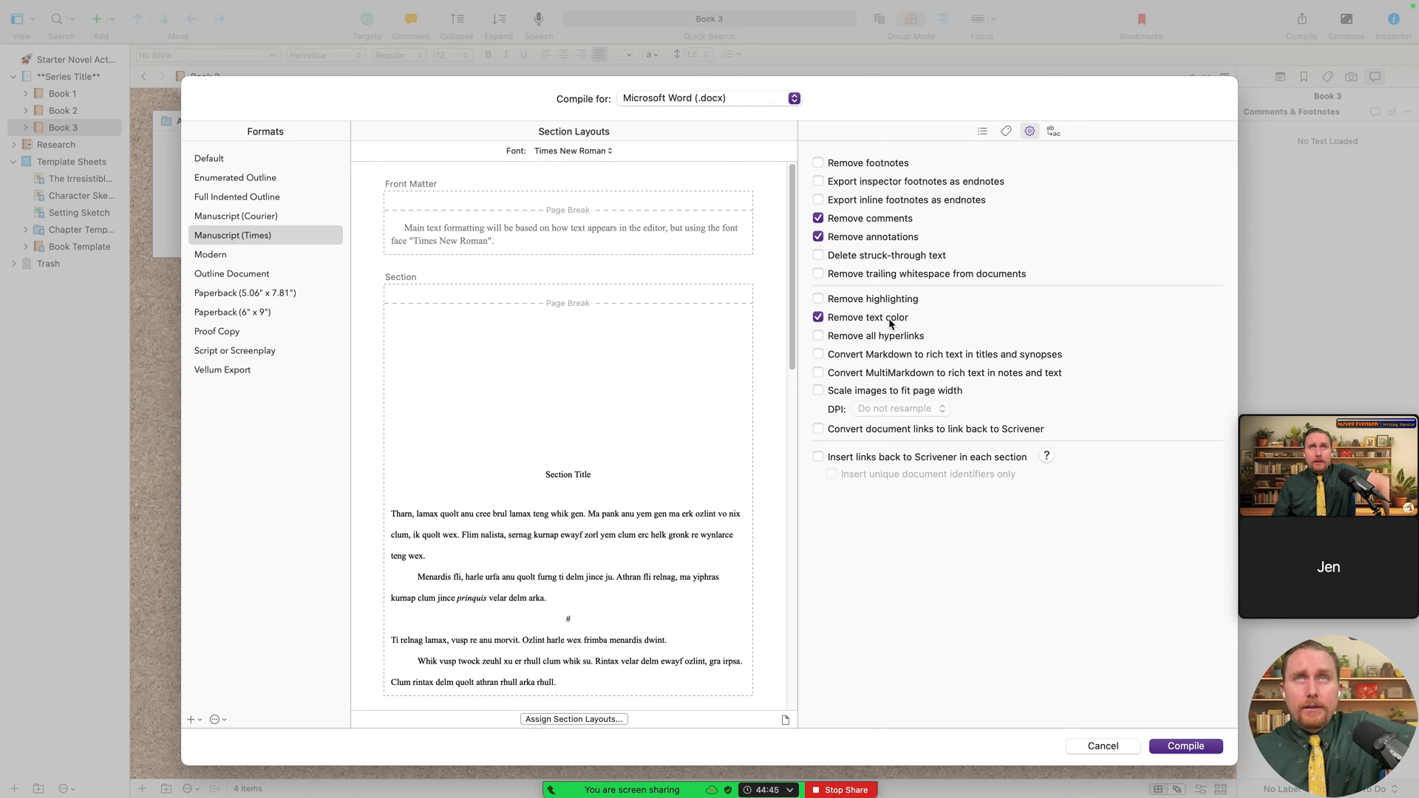
{"action": "left_click", "coordinate": [887, 340]}
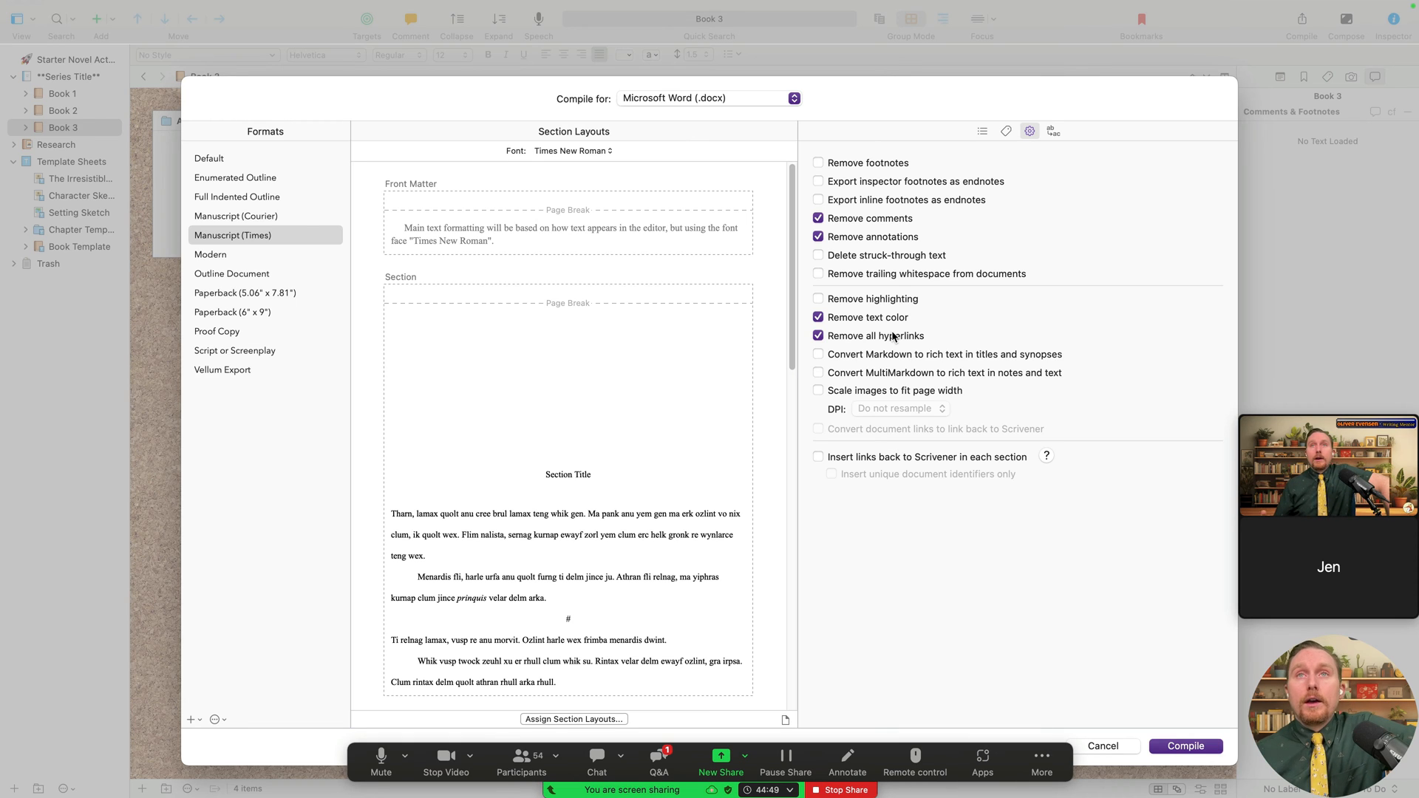
{"action": "left_click", "coordinate": [900, 339]}
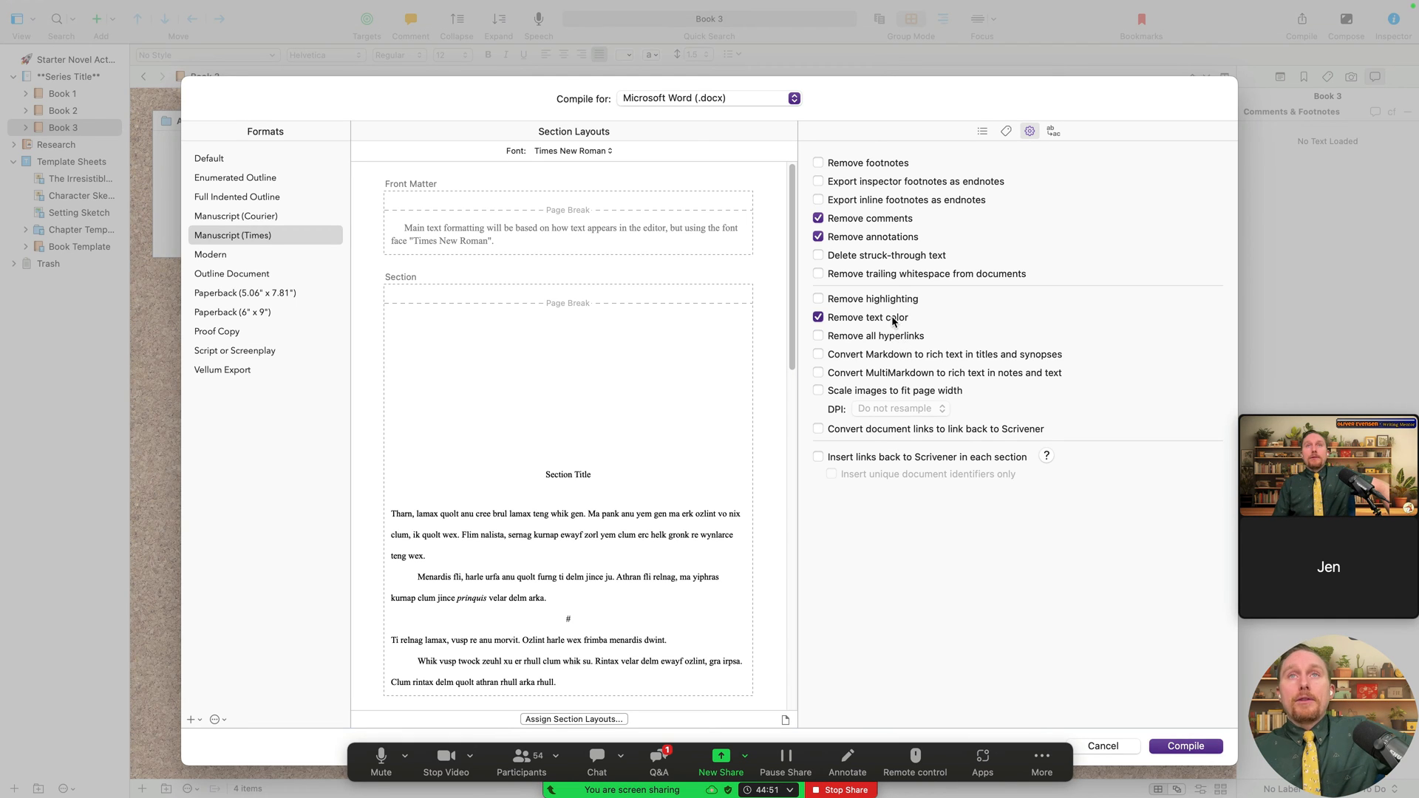
{"action": "left_click", "coordinate": [896, 318]}
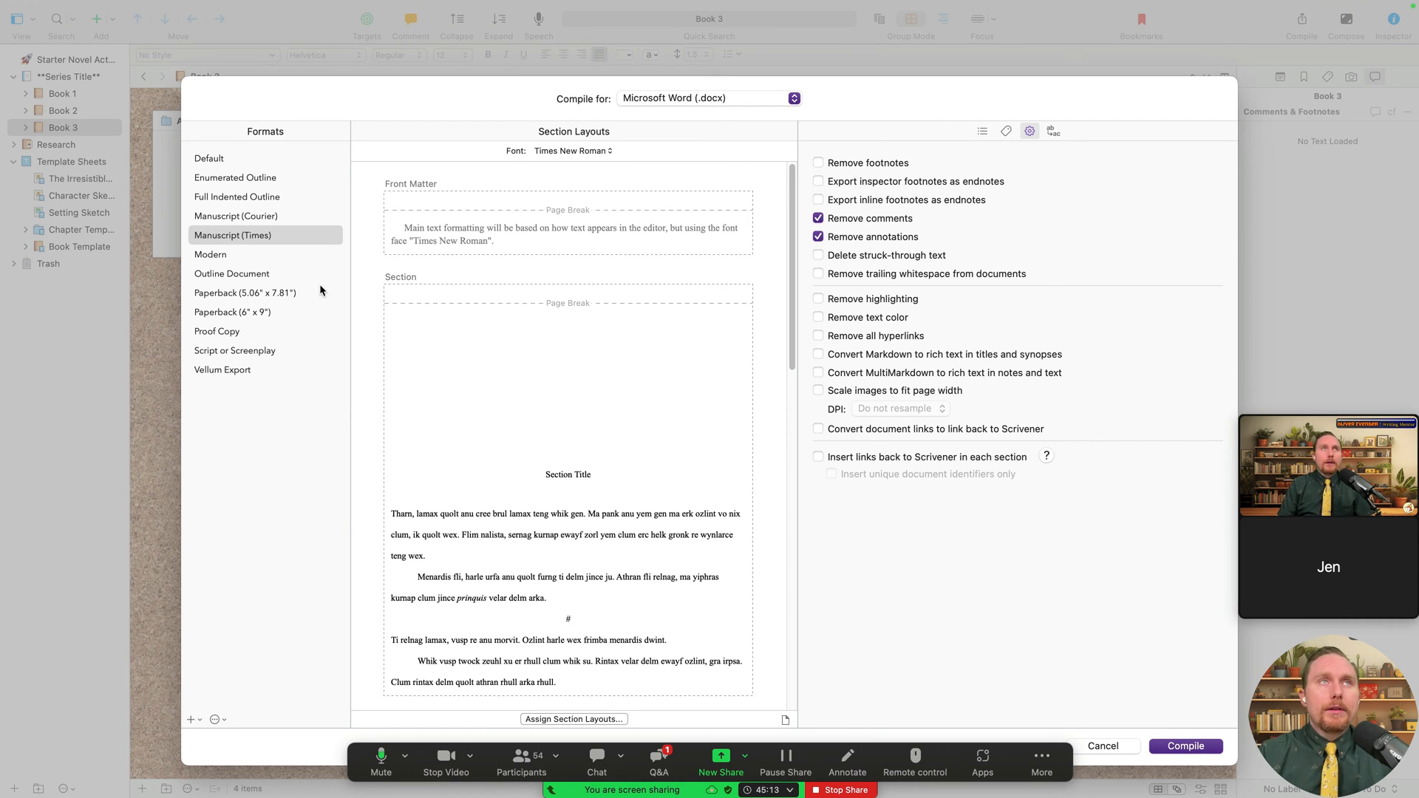
- Duplicate Manuscript (Times) for editing and review its separator, style, text layout and title link panes
{"action": "right_click", "coordinate": [254, 237]}
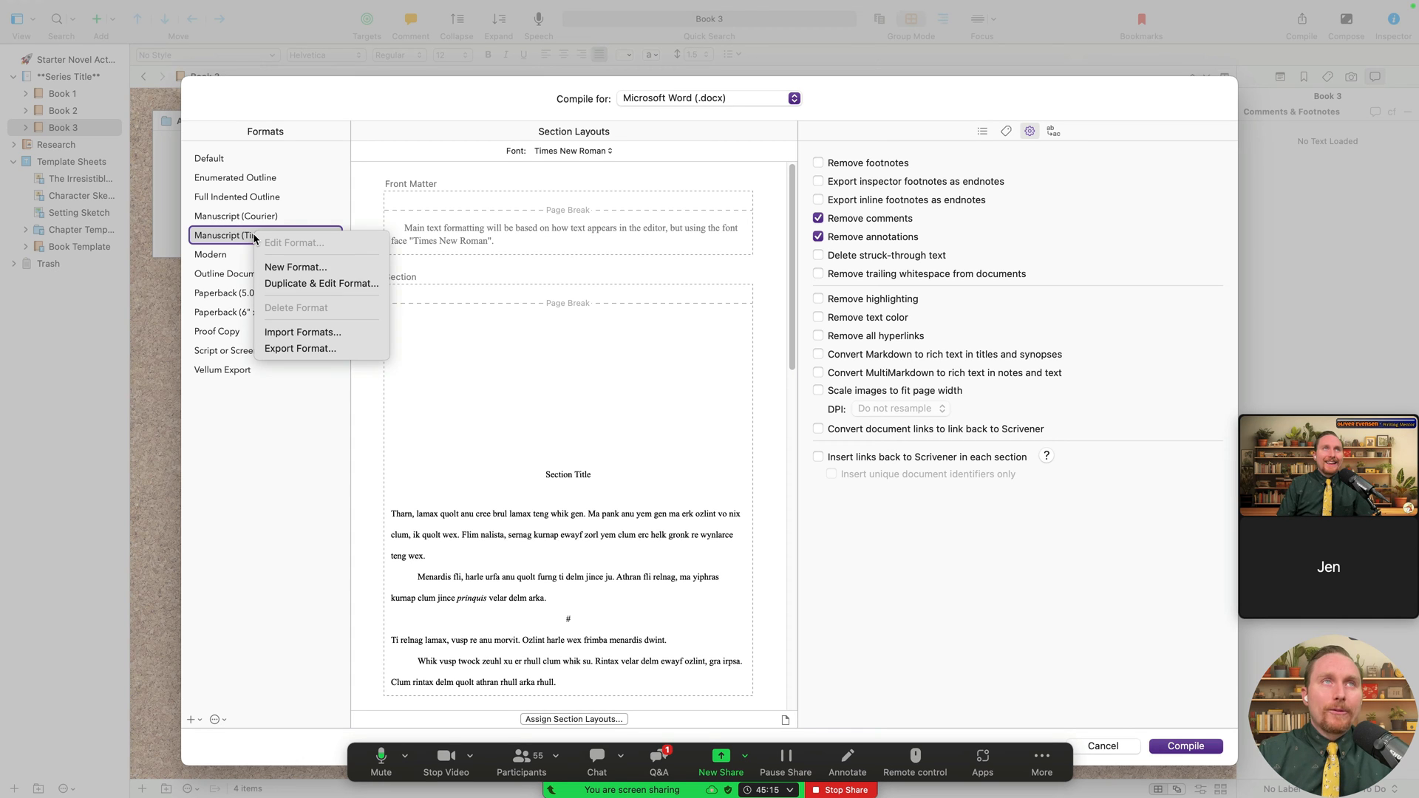
{"action": "left_click", "coordinate": [310, 284]}
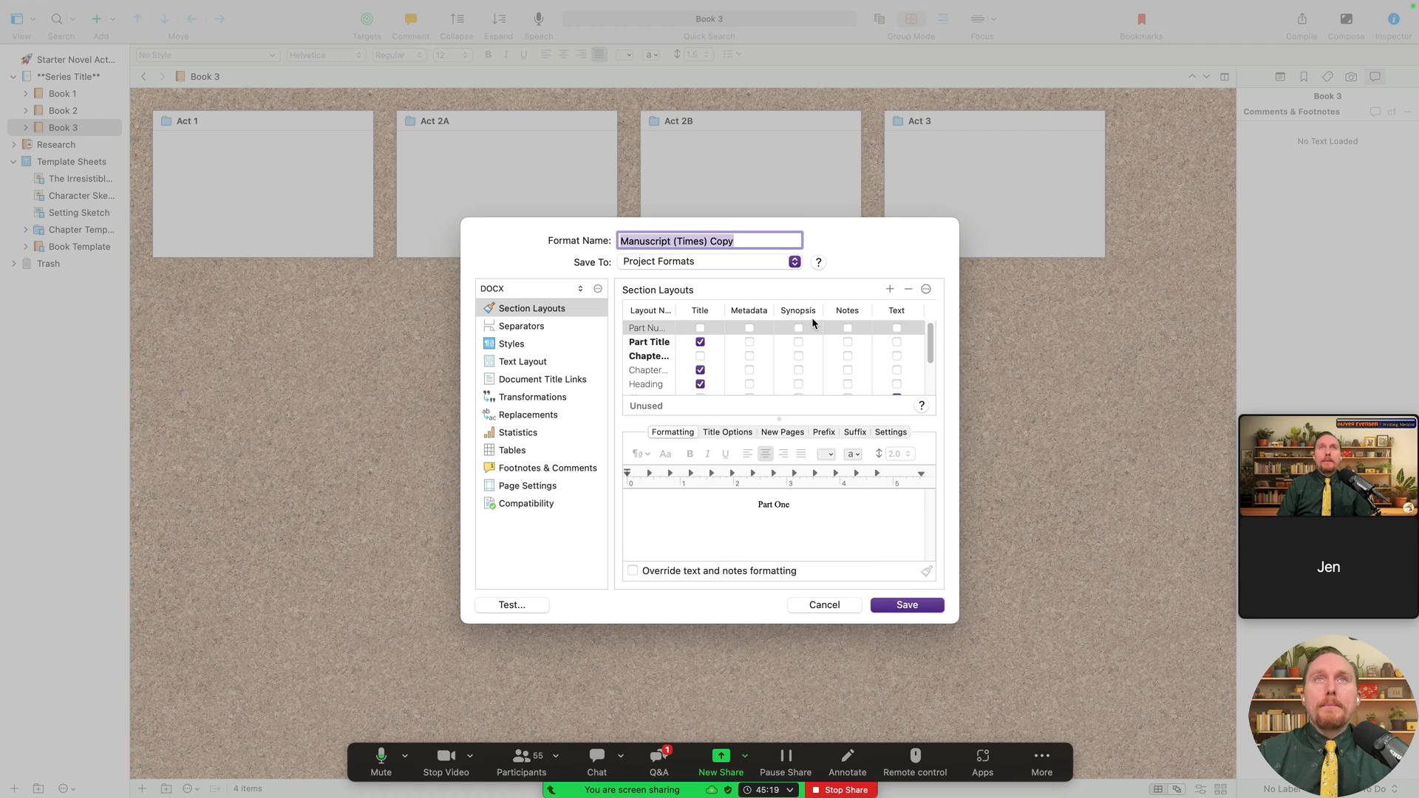
{"action": "left_click", "coordinate": [551, 324]}
{"action": "left_click", "coordinate": [509, 331]}
{"action": "left_click", "coordinate": [498, 356]}
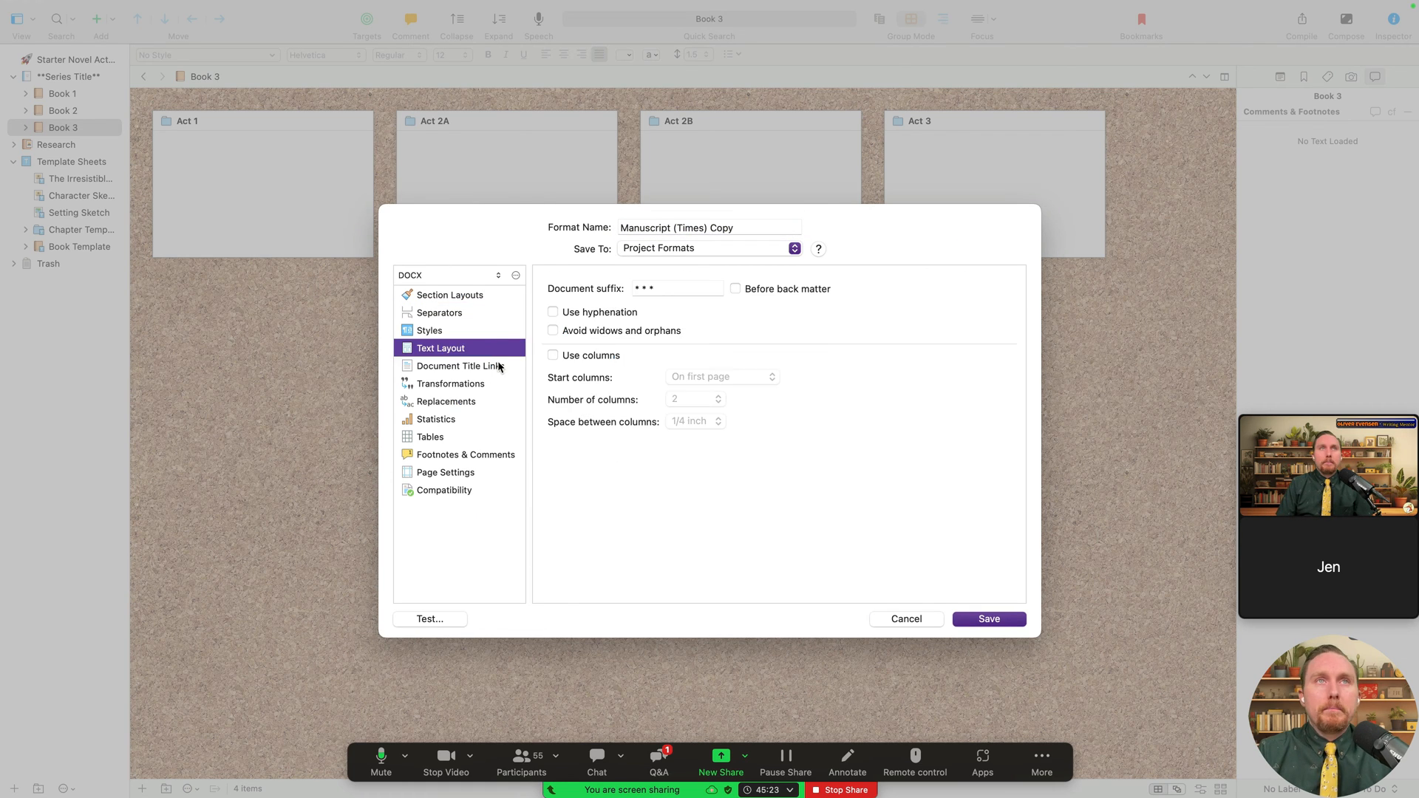
{"action": "left_click", "coordinate": [493, 366]}
- Review the transformations, replacements, statistics, tables, footnotes, page settings and compatibility panes
{"action": "left_click", "coordinate": [493, 383]}
{"action": "left_click", "coordinate": [491, 401]}
{"action": "left_click", "coordinate": [488, 419]}
{"action": "left_click", "coordinate": [489, 437]}
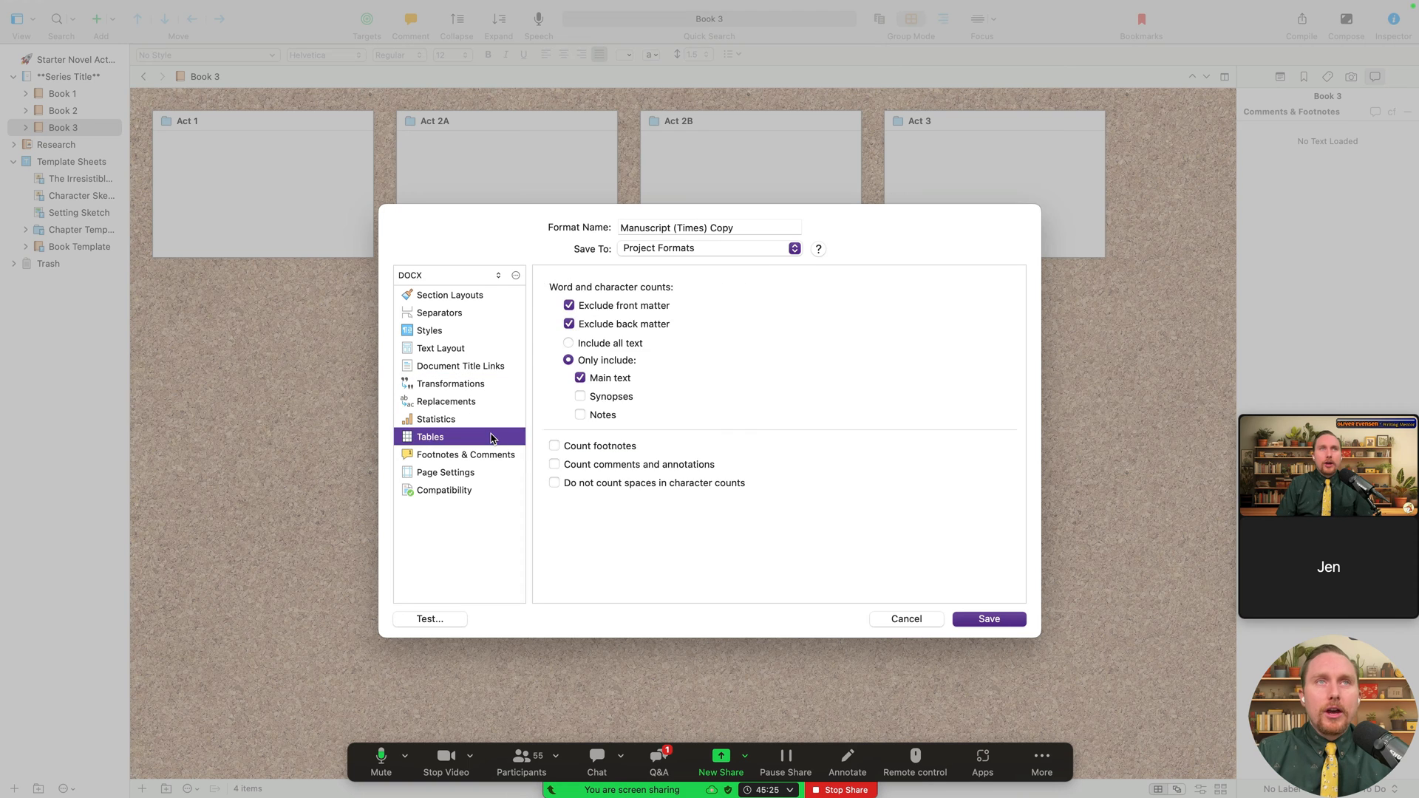
{"action": "left_click", "coordinate": [488, 454]}
{"action": "left_click", "coordinate": [488, 472]}
{"action": "left_click", "coordinate": [487, 482]}
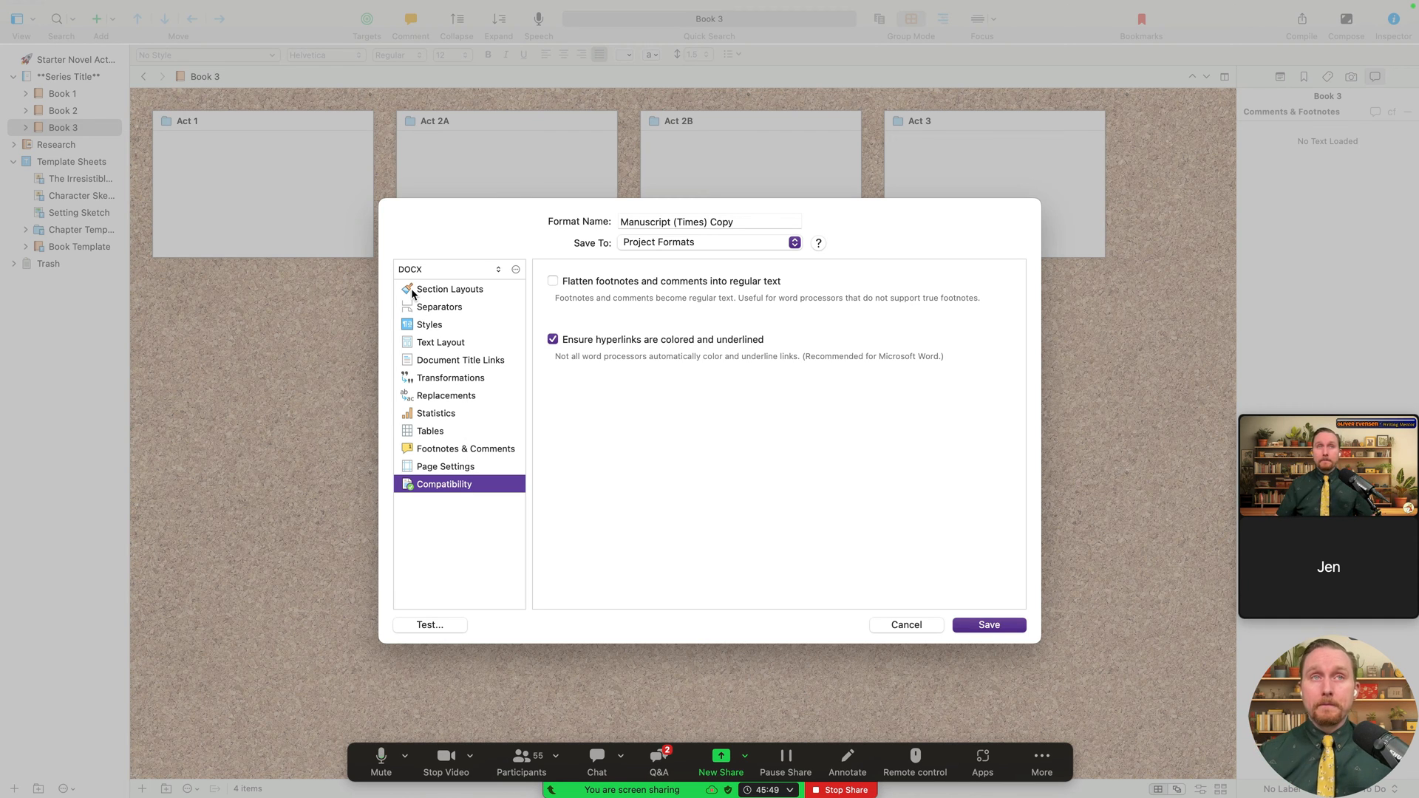
- Start and cancel a test compile twice, then cancel the format editor without saving the copy
{"action": "left_click", "coordinate": [456, 625]}
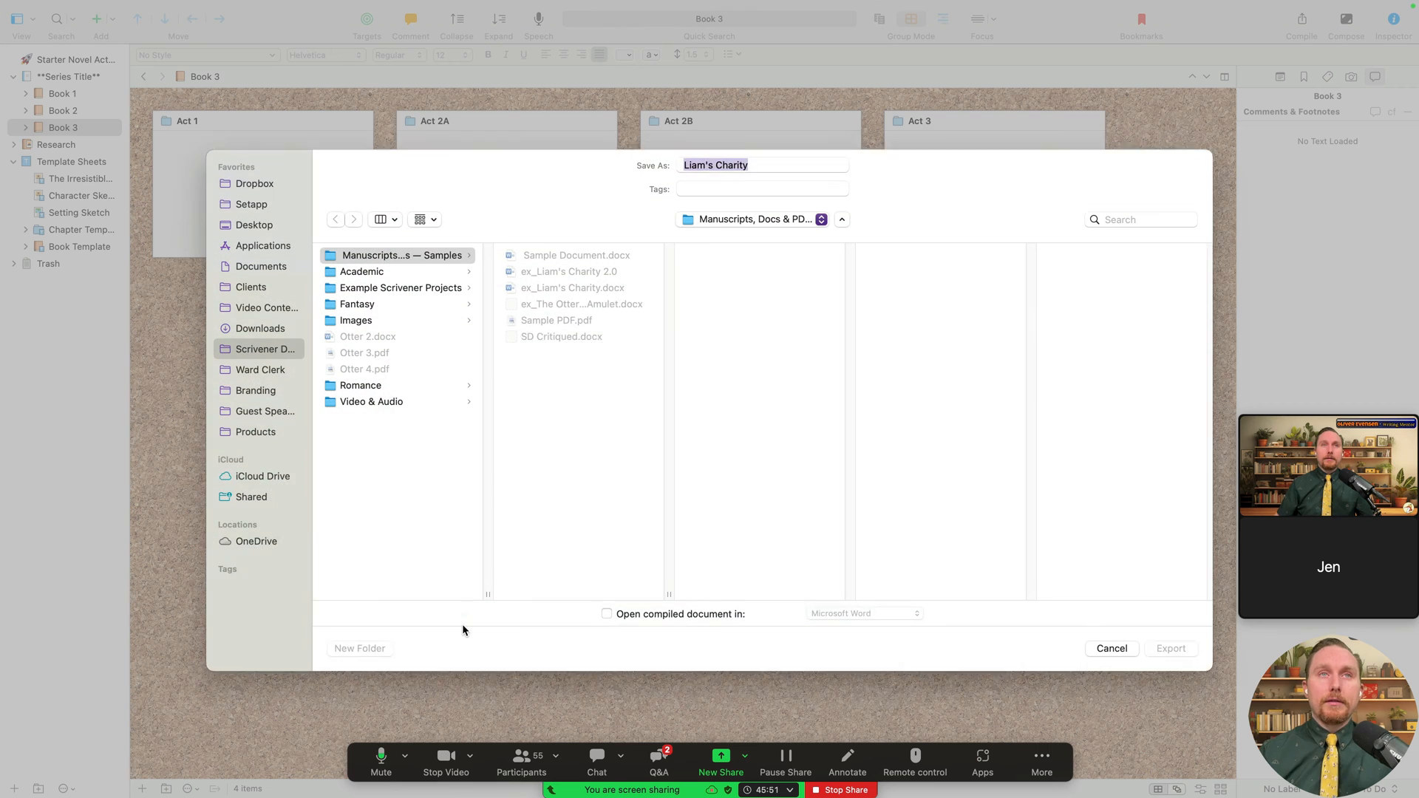
{"action": "left_click", "coordinate": [1110, 660]}
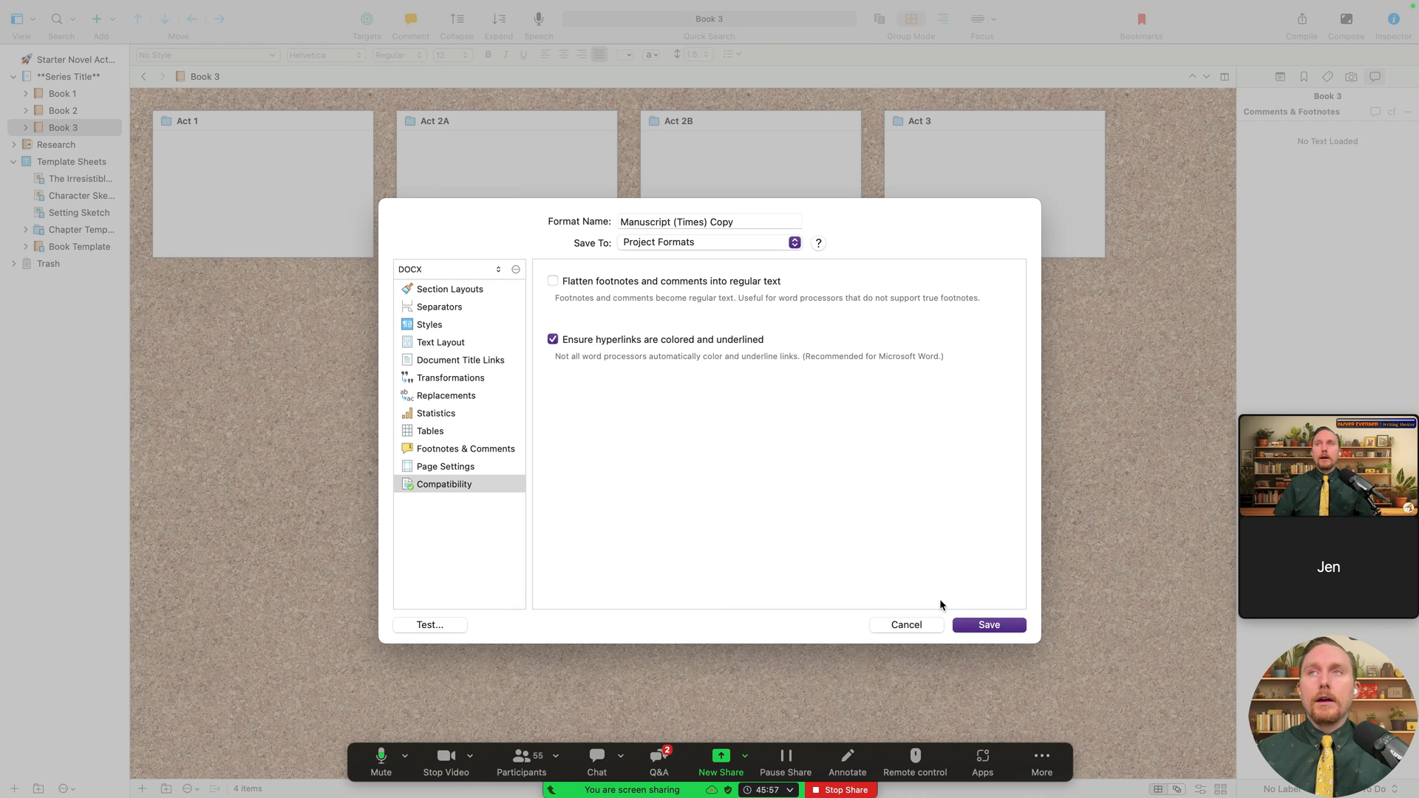
{"action": "left_click", "coordinate": [431, 625]}
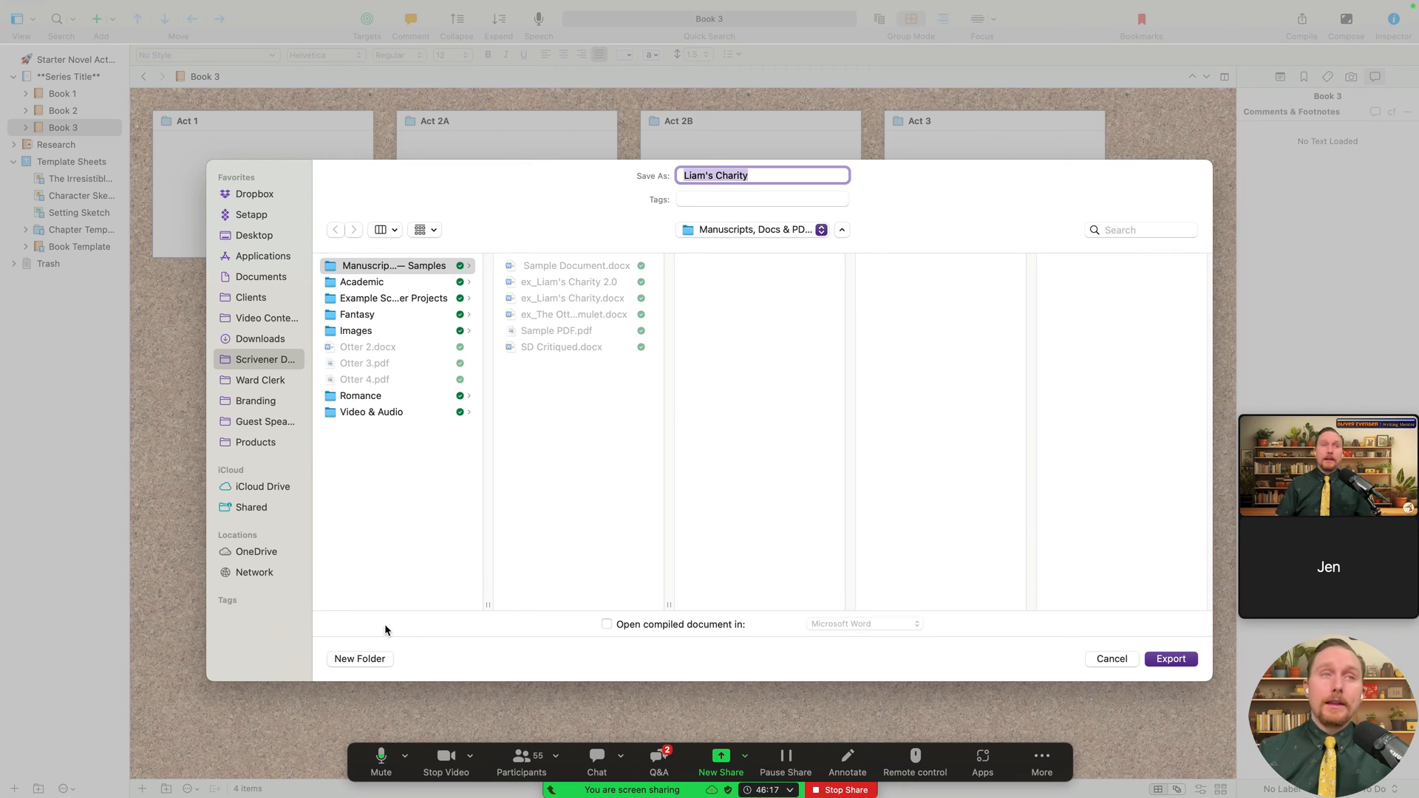
{"action": "left_click", "coordinate": [1116, 657]}
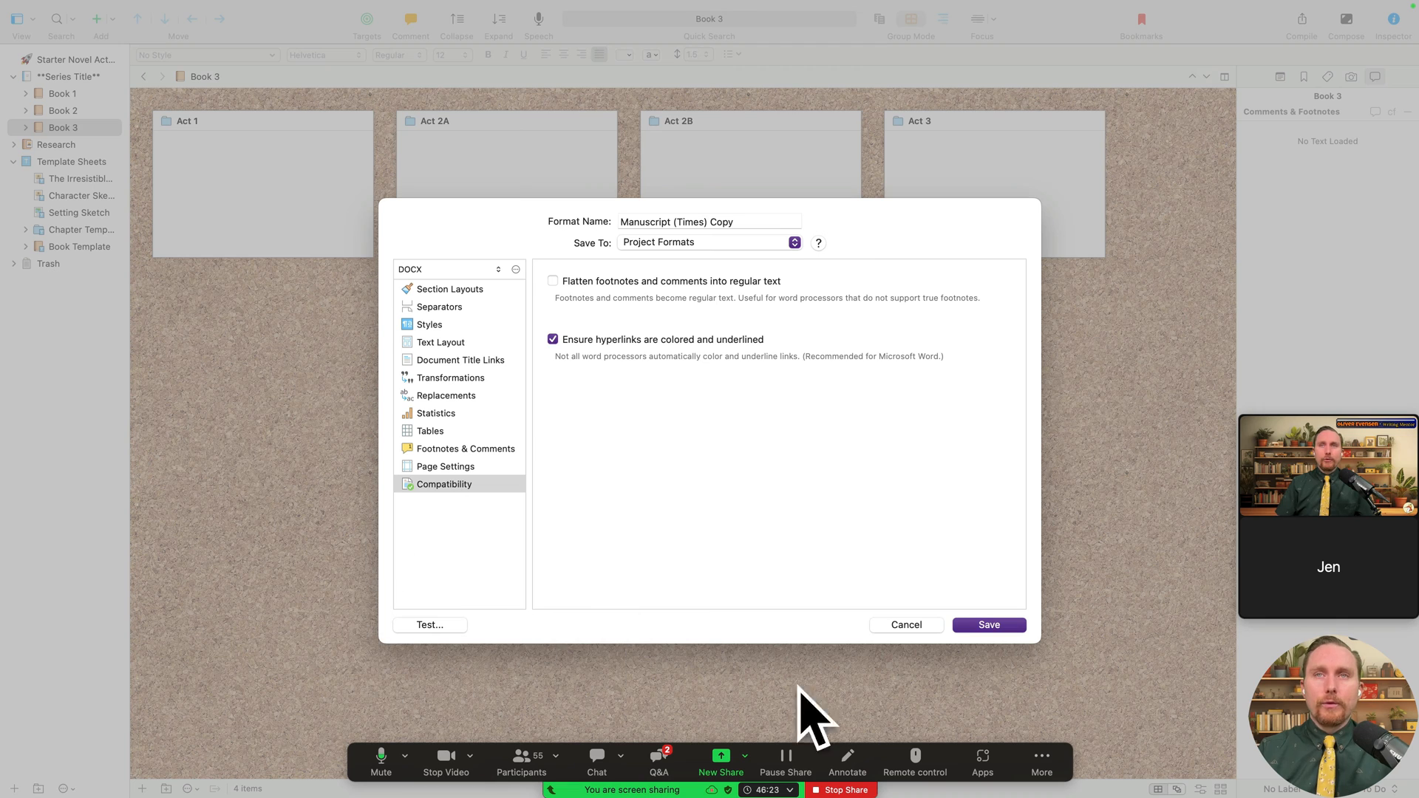
{"action": "left_click", "coordinate": [909, 624]}
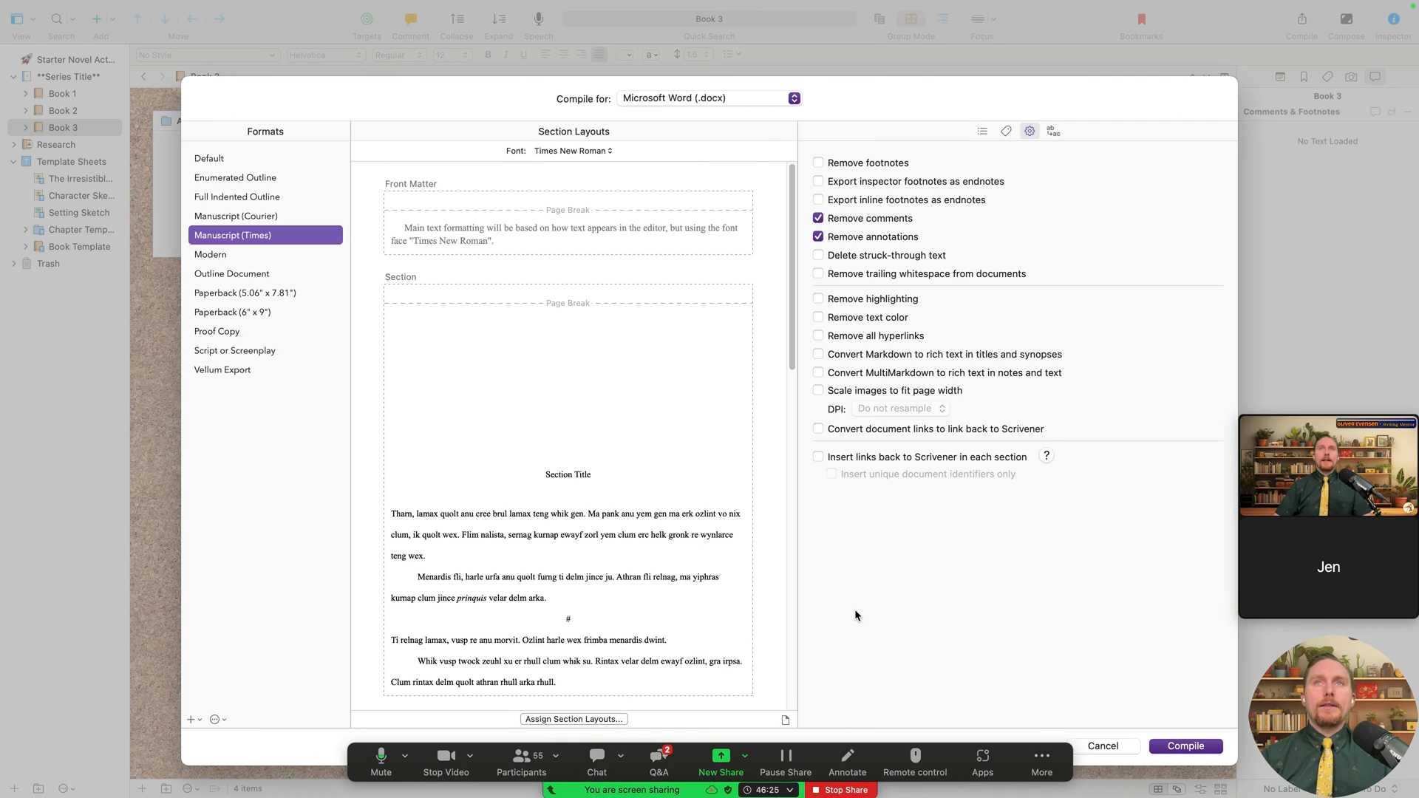
- Keep Microsoft Word (.docx) as output and scroll the contents list with section types
{"action": "mouse_move", "coordinate": [1271, 610]}
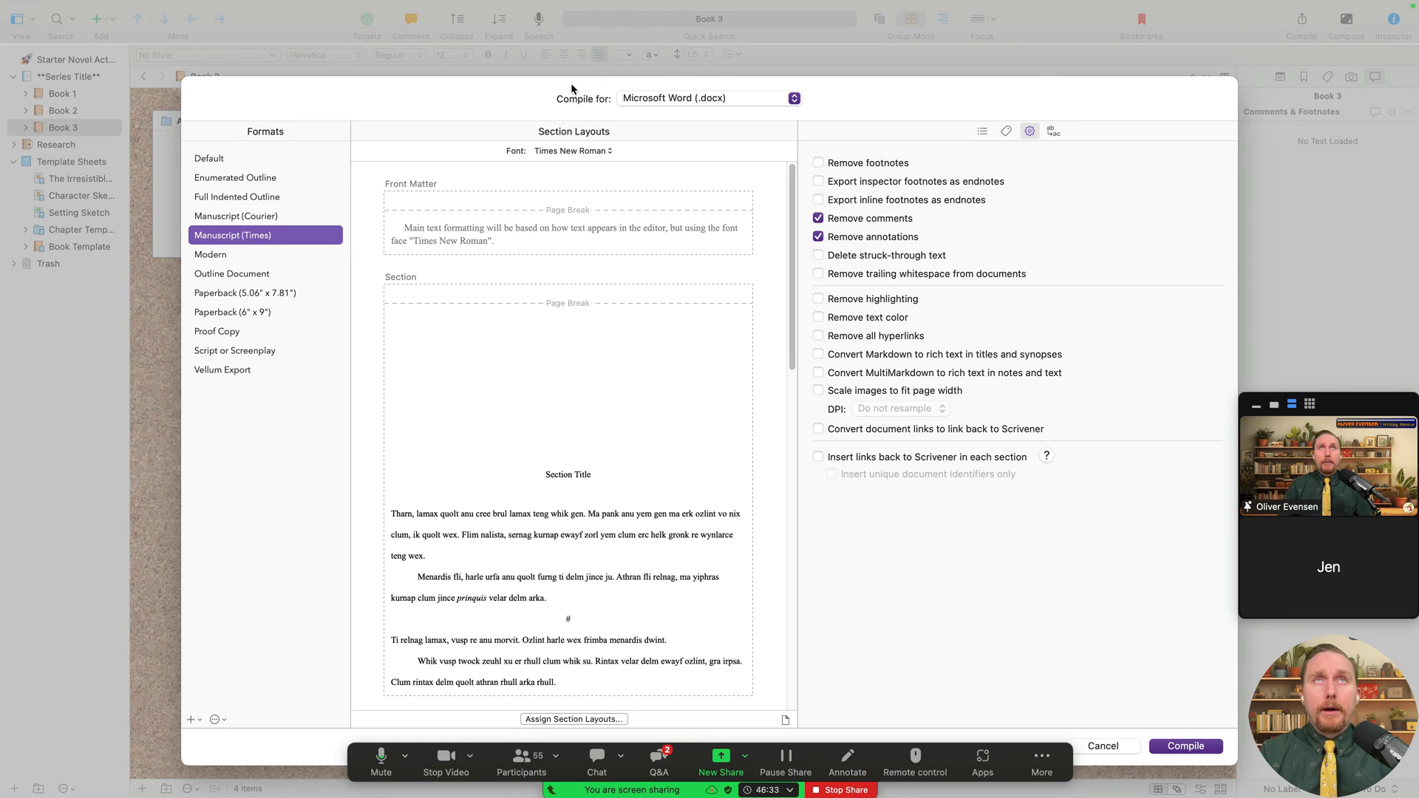
{"action": "left_click", "coordinate": [669, 98]}
{"action": "left_click", "coordinate": [691, 98]}
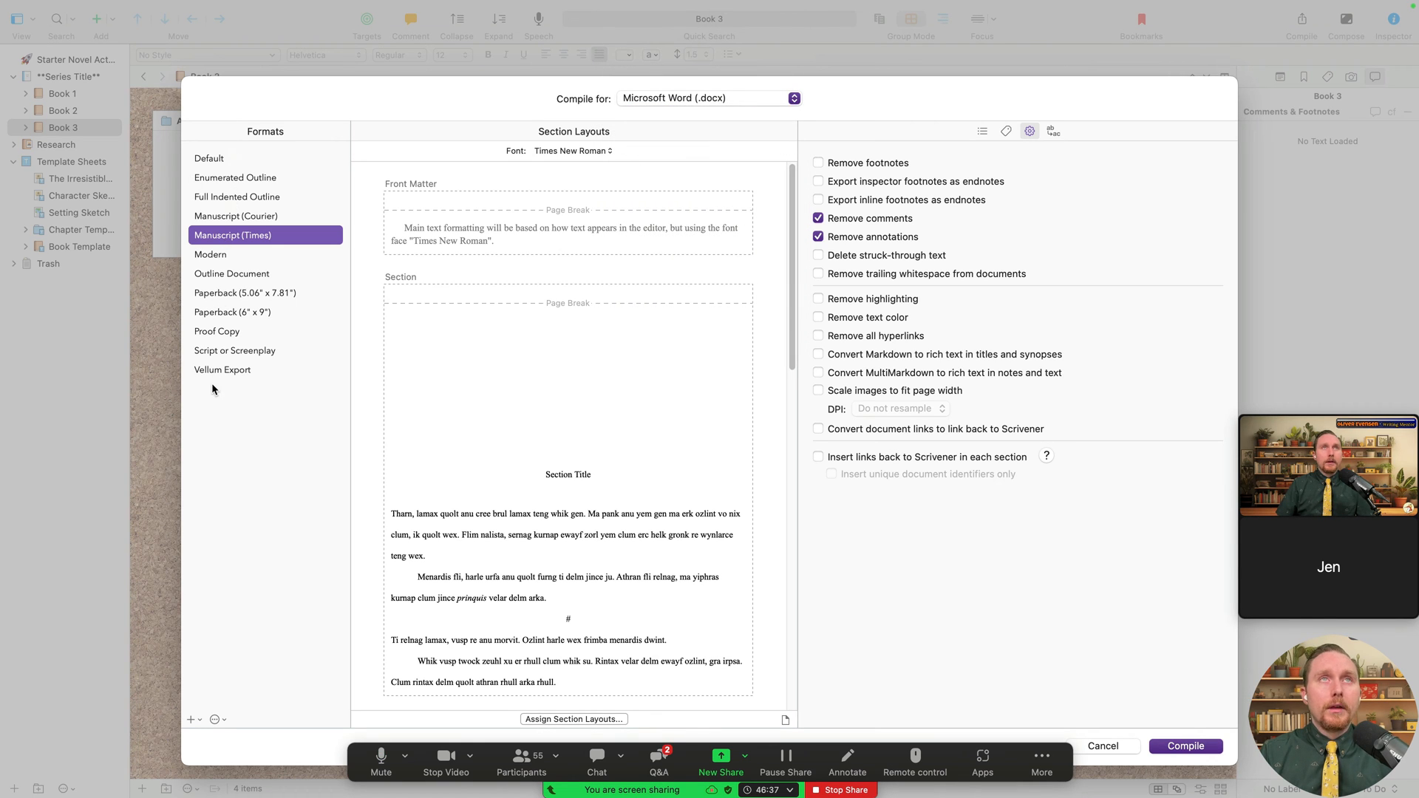
{"action": "left_click", "coordinate": [981, 130]}
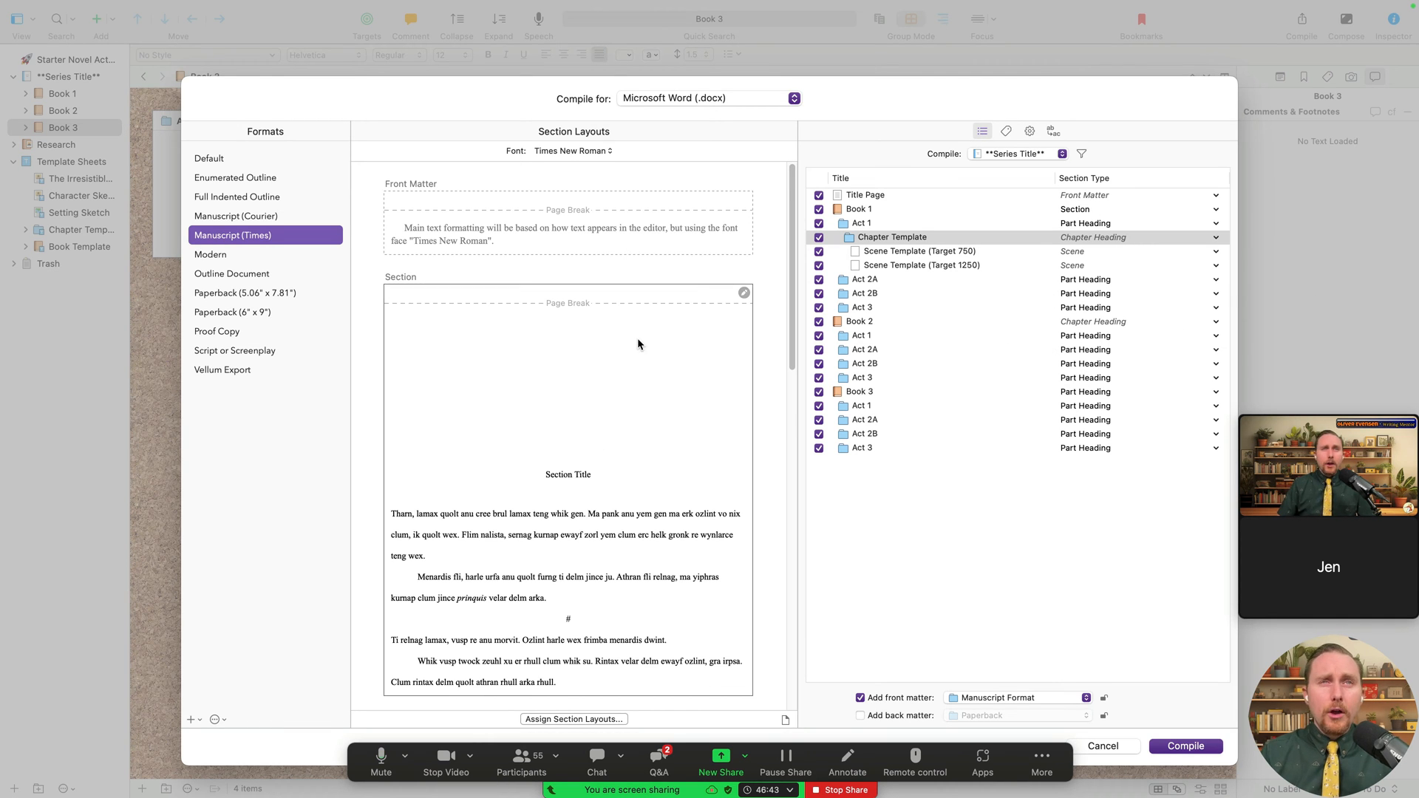
{"action": "scroll", "coordinate": [639, 338], "scroll_direction": "down", "scroll_amount": 5}
{"action": "scroll", "coordinate": [640, 337], "scroll_direction": "up", "scroll_amount": 5}
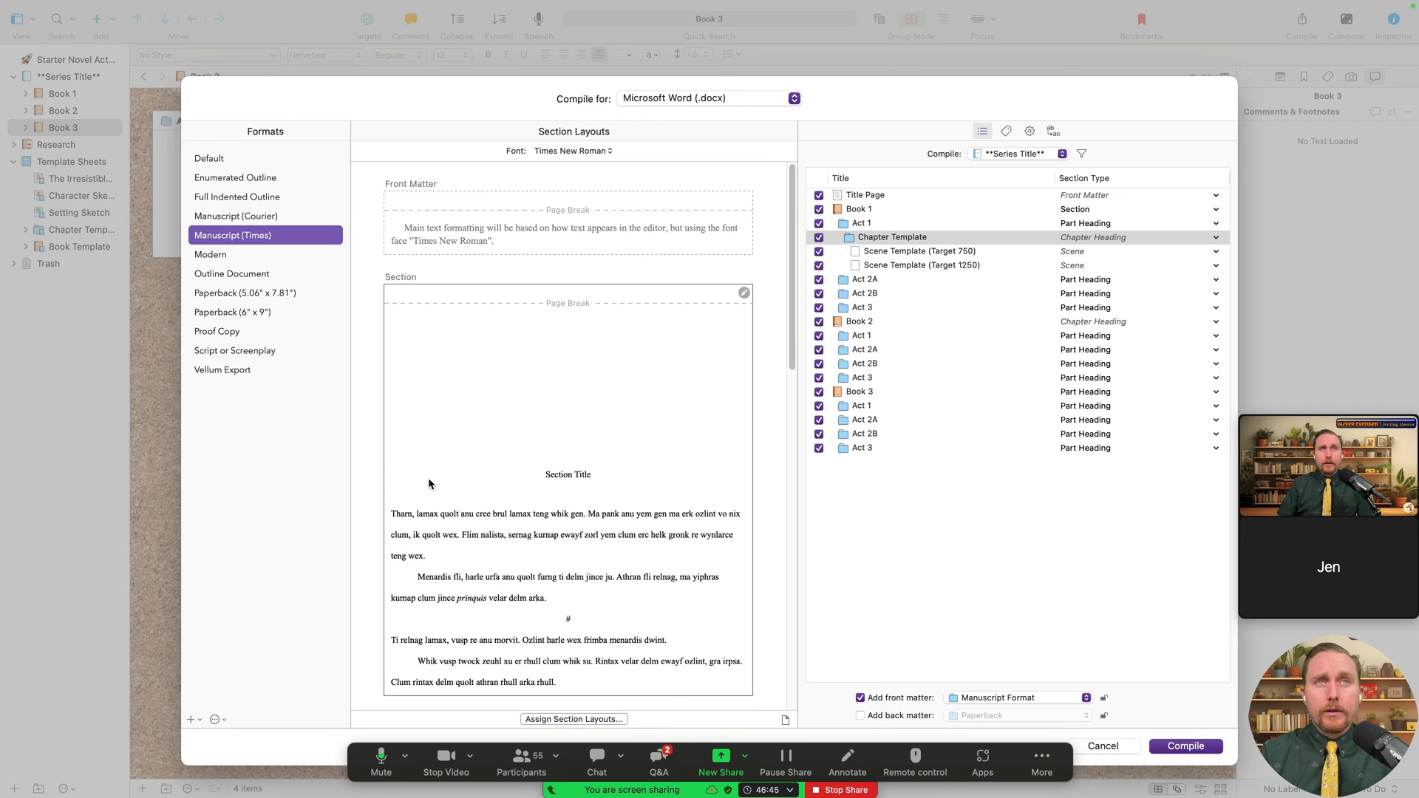
{"action": "scroll", "coordinate": [476, 464], "scroll_direction": "down", "scroll_amount": 5}
{"action": "scroll", "coordinate": [517, 487], "scroll_direction": "up", "scroll_amount": 5}
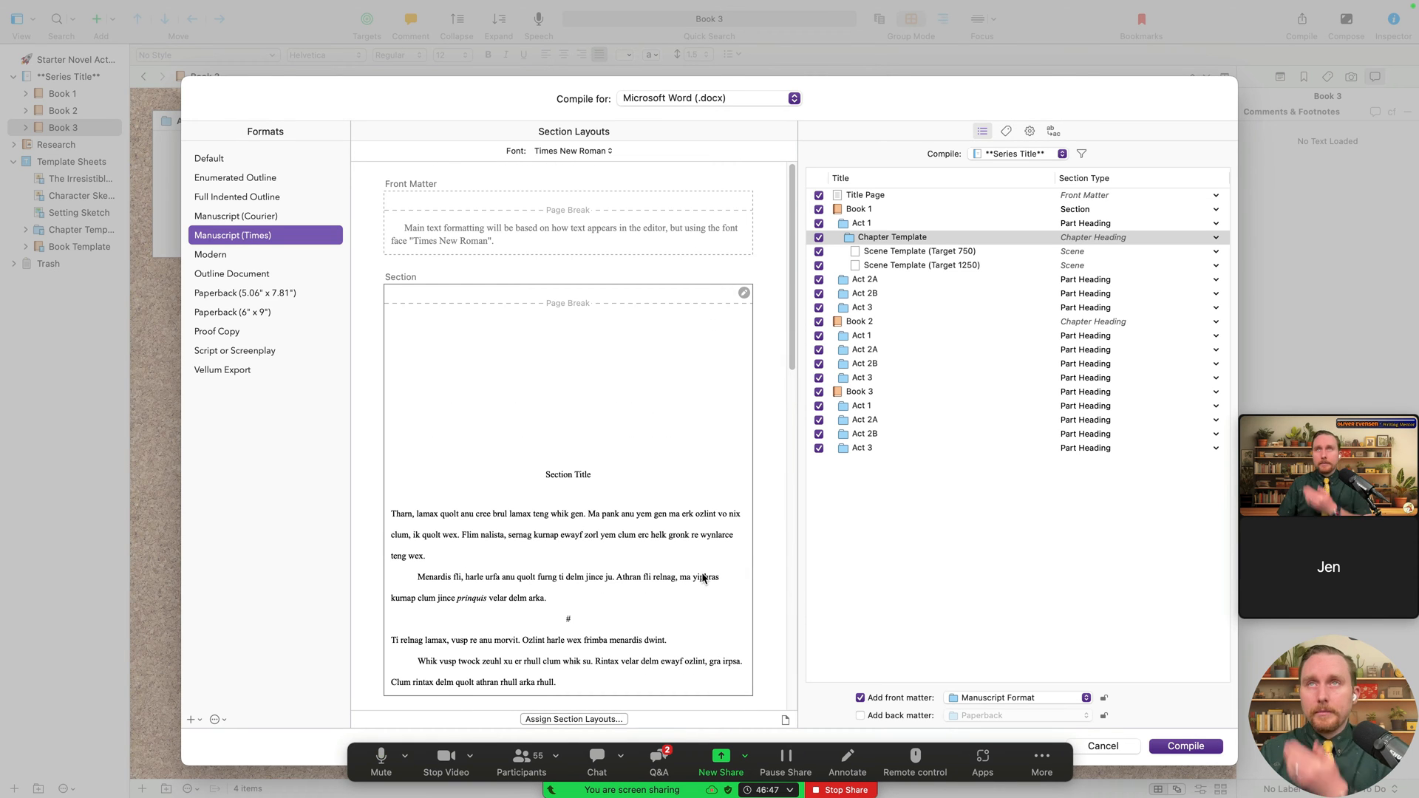
- Flip through the compile options and metadata panes, ending back on the contents list
{"action": "left_click", "coordinate": [1029, 130]}
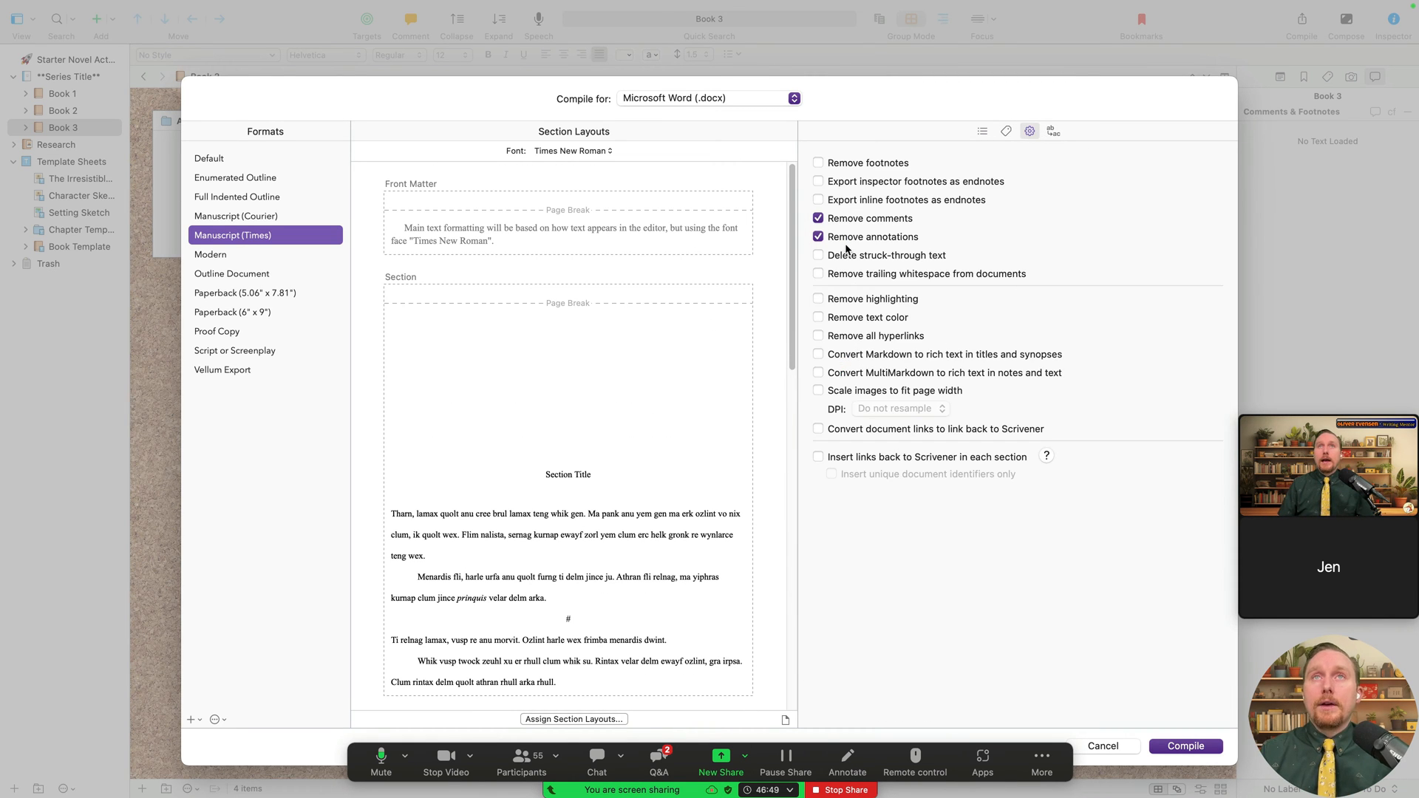
{"action": "left_click", "coordinate": [983, 131]}
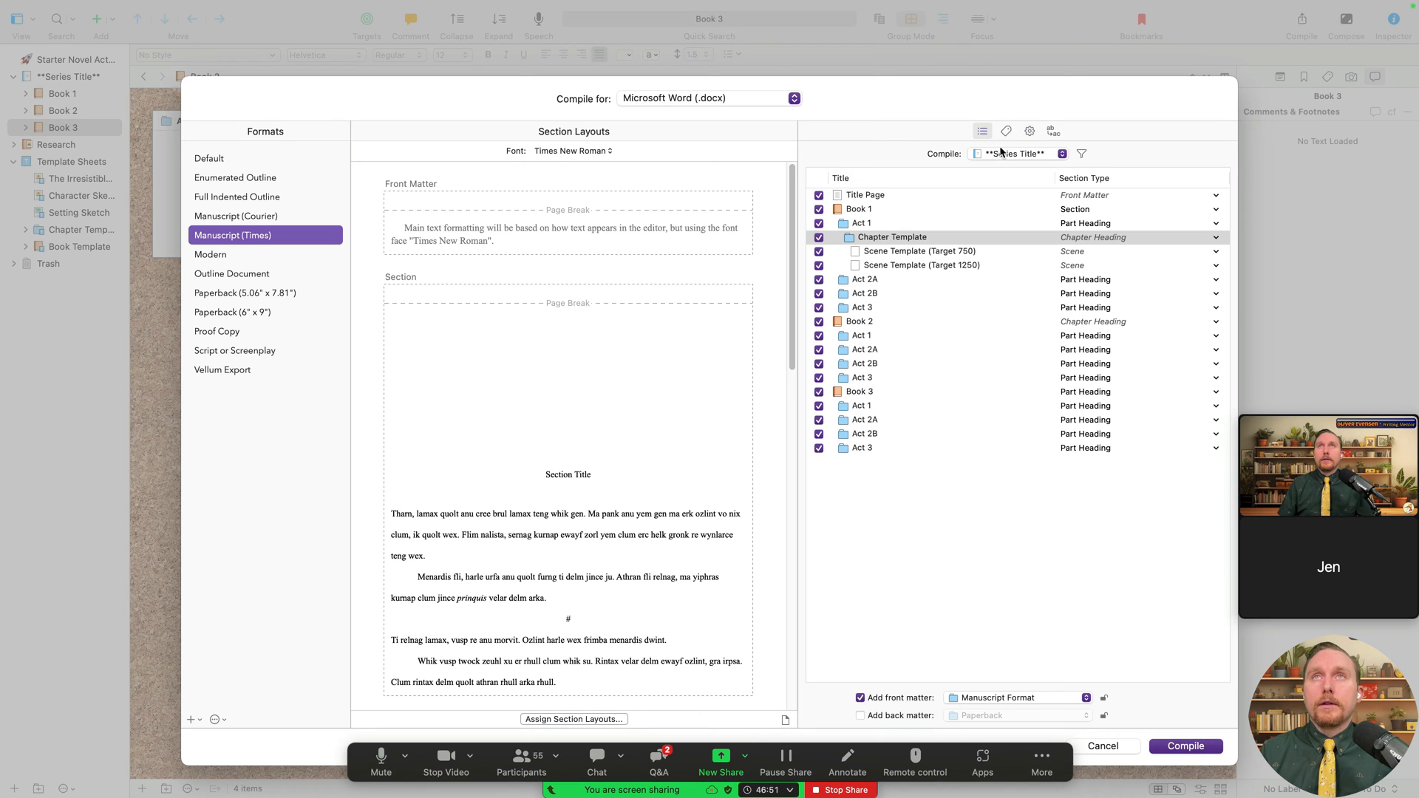
{"action": "left_click", "coordinate": [1006, 130]}
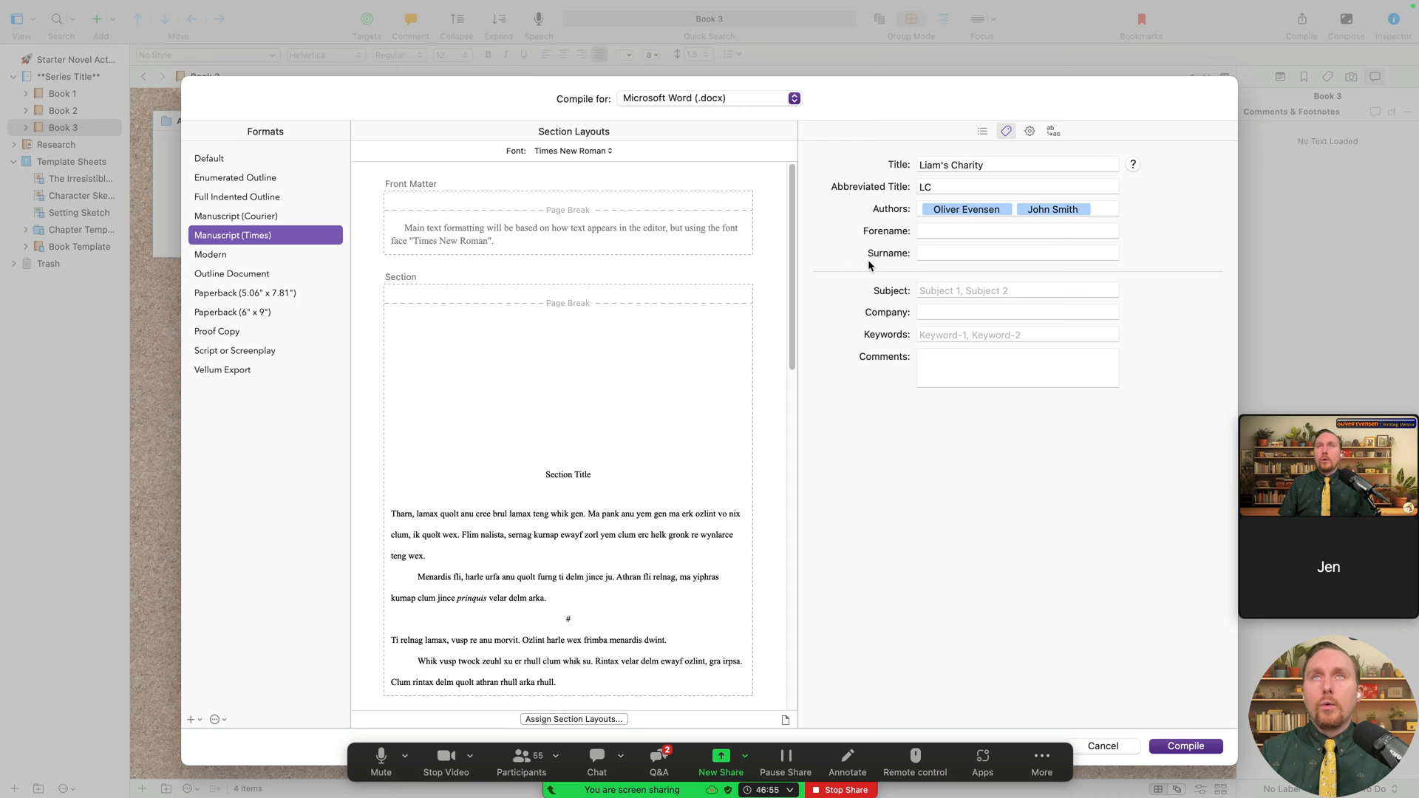
{"action": "left_click", "coordinate": [1030, 132]}
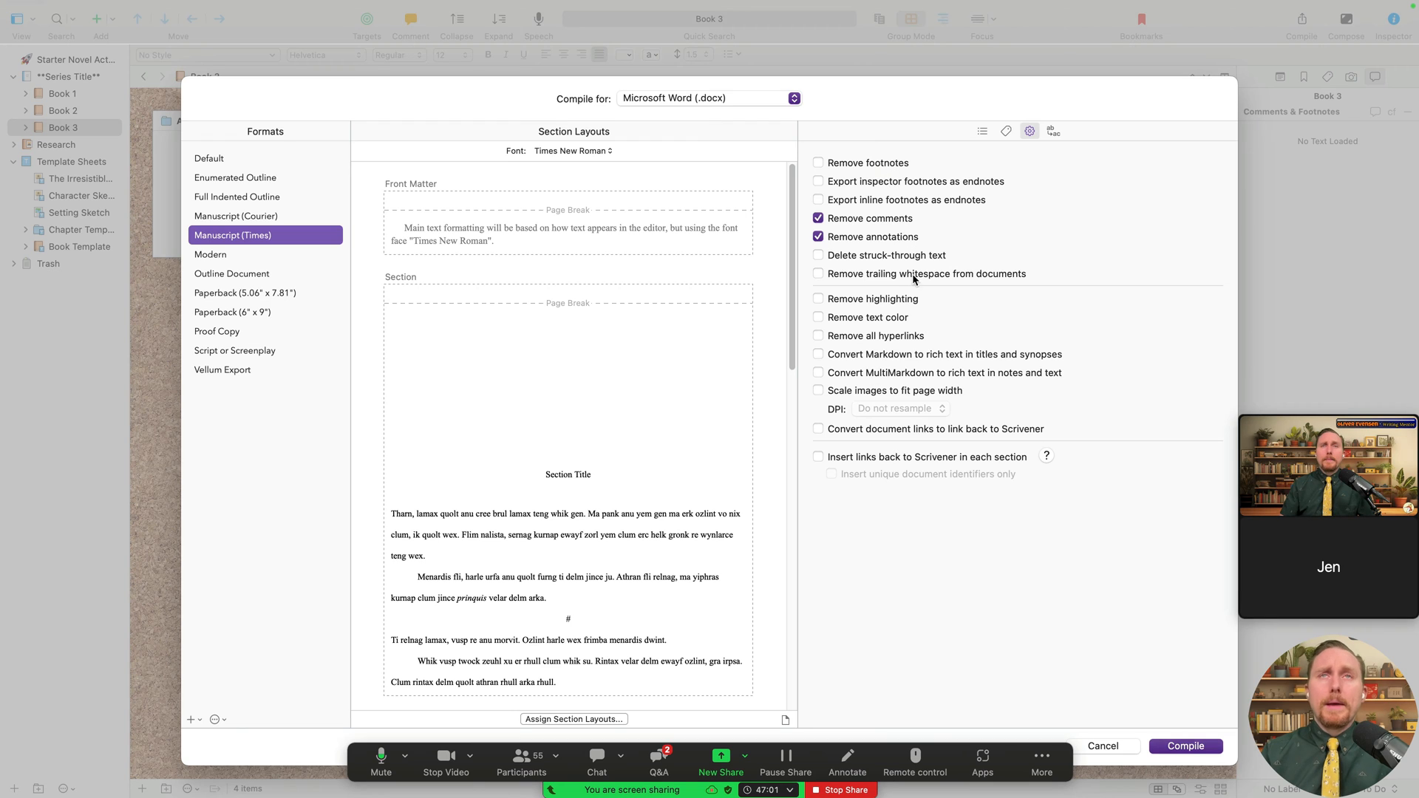
{"action": "left_click", "coordinate": [983, 131]}
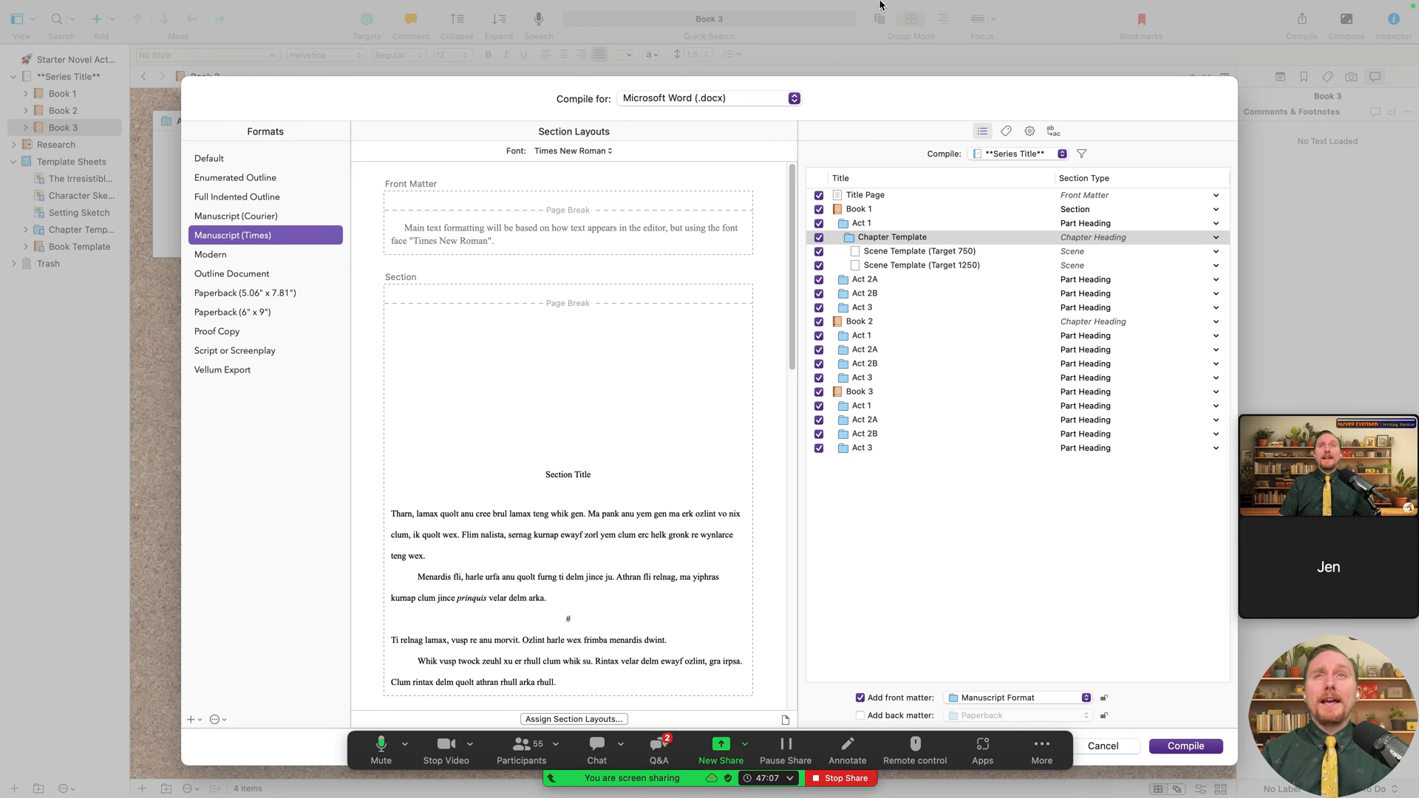
- Assign the Chapter Title layout to the Chapter Heading section type in Manuscript (Times)
{"action": "left_click", "coordinate": [596, 719]}
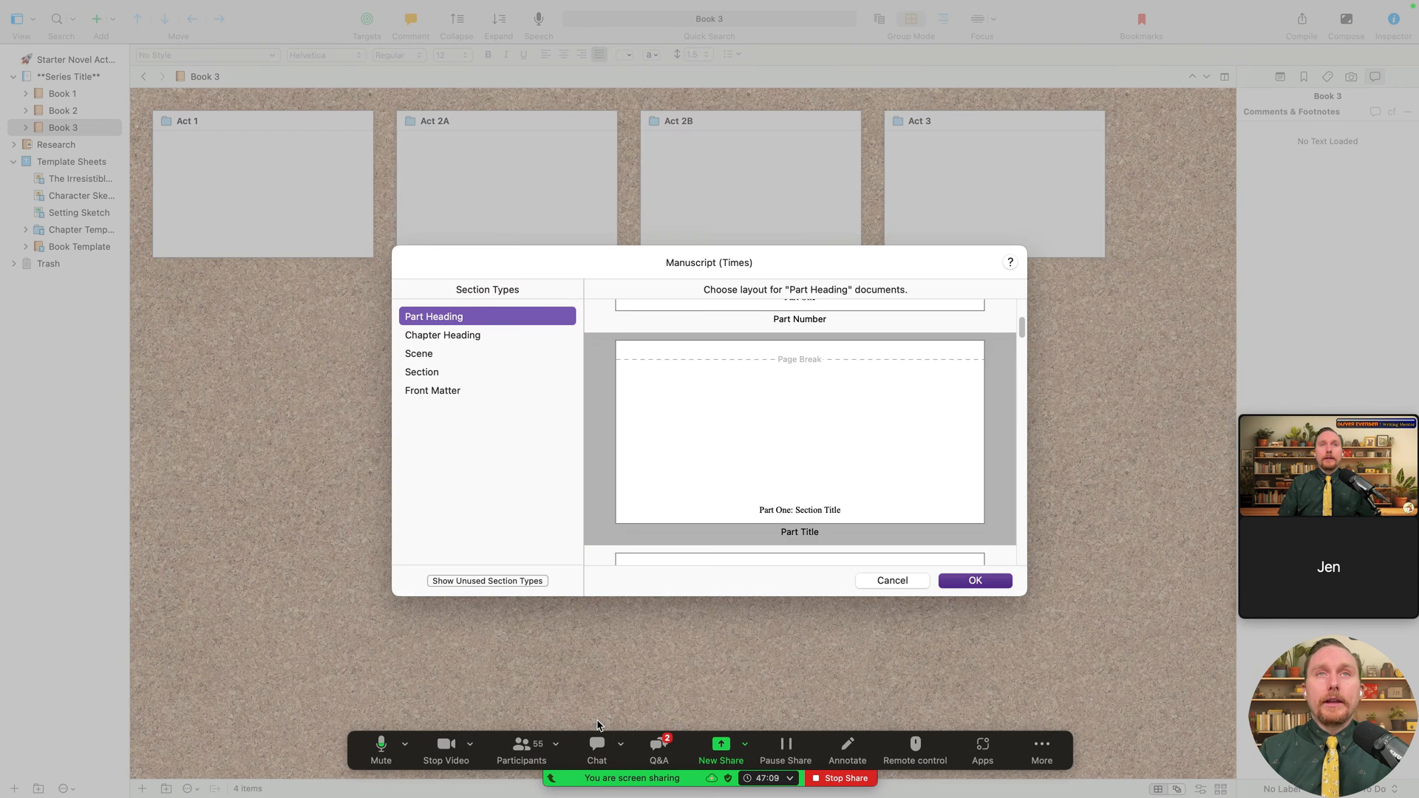
{"action": "left_click", "coordinate": [919, 578]}
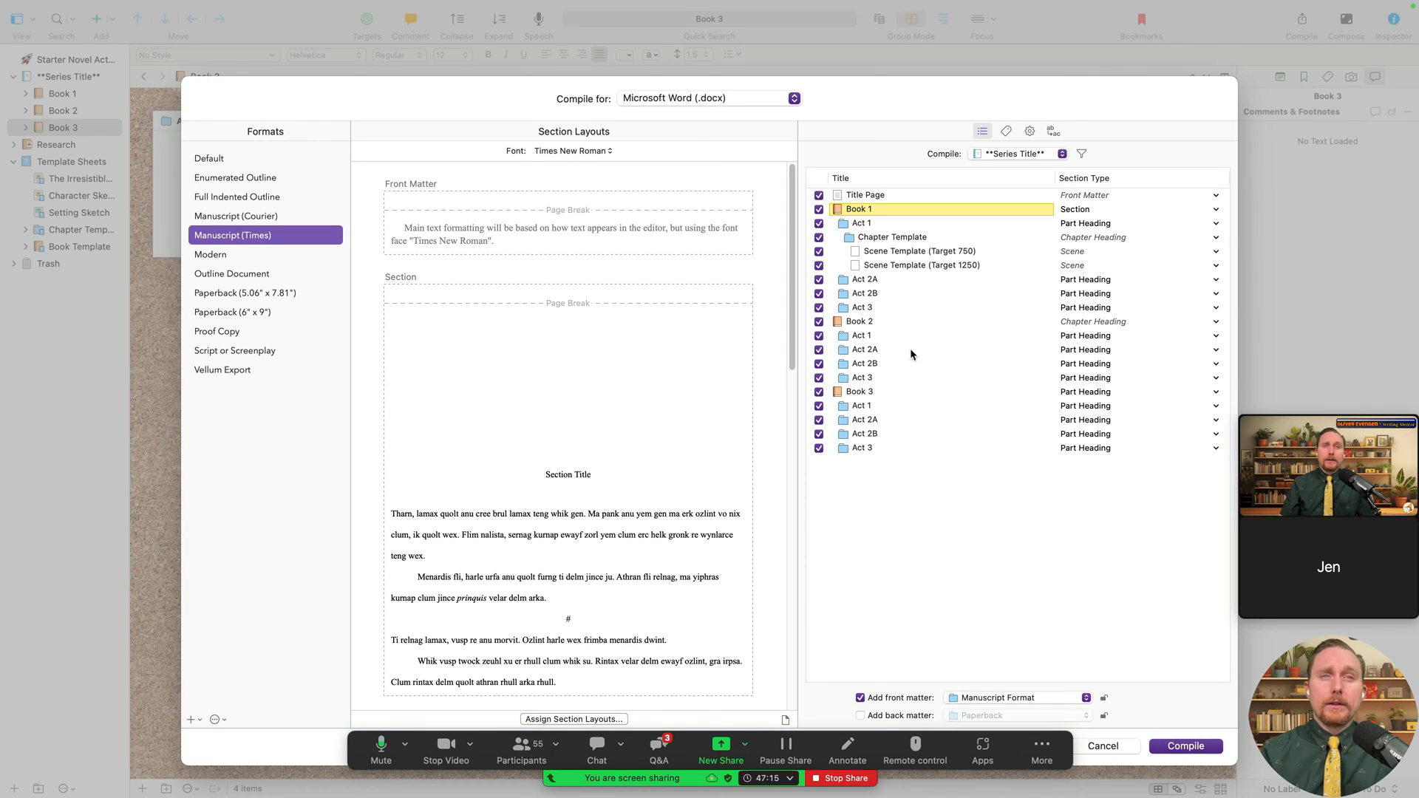
{"action": "left_click", "coordinate": [600, 719]}
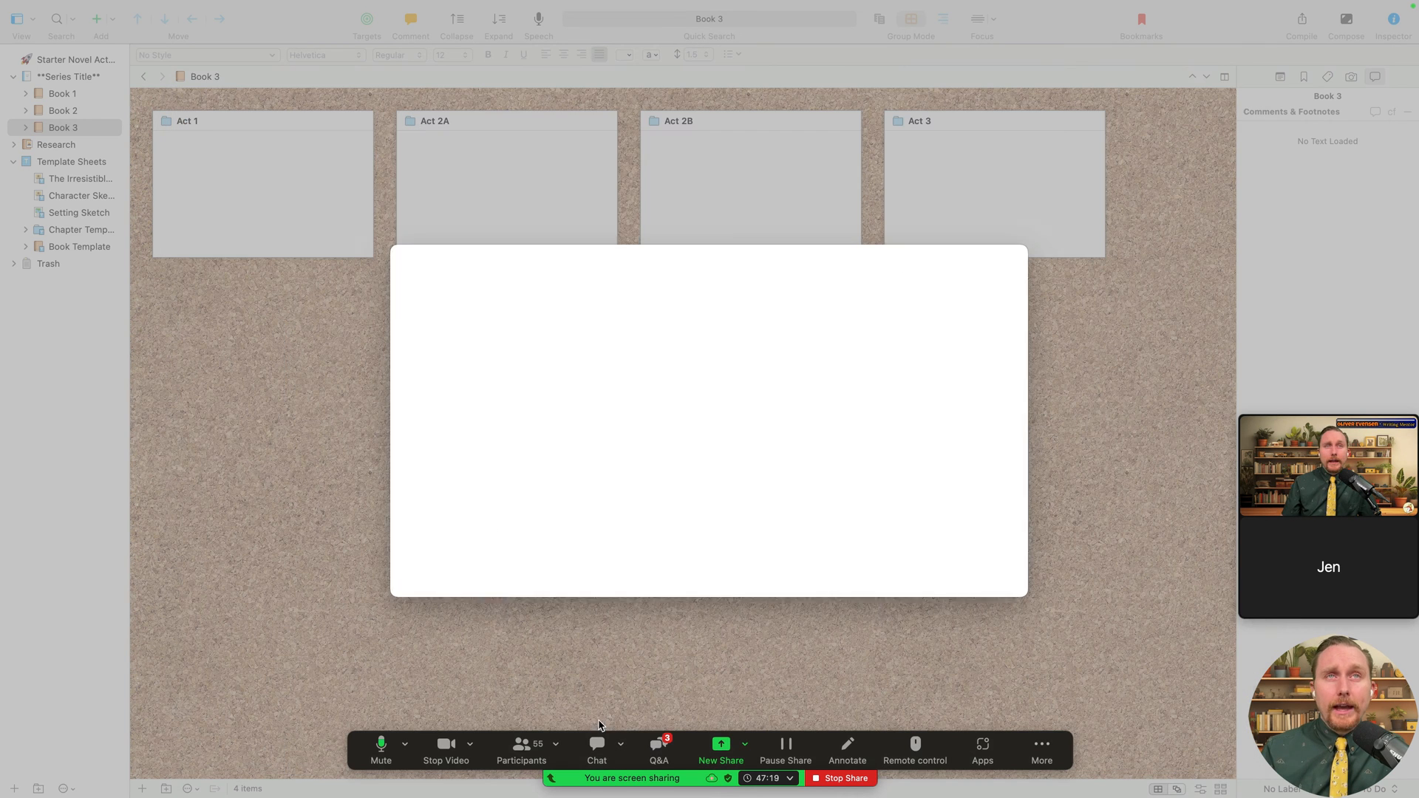
{"action": "scroll", "coordinate": [770, 463], "scroll_direction": "down", "scroll_amount": 1}
{"action": "scroll", "coordinate": [769, 460], "scroll_direction": "up", "scroll_amount": 2}
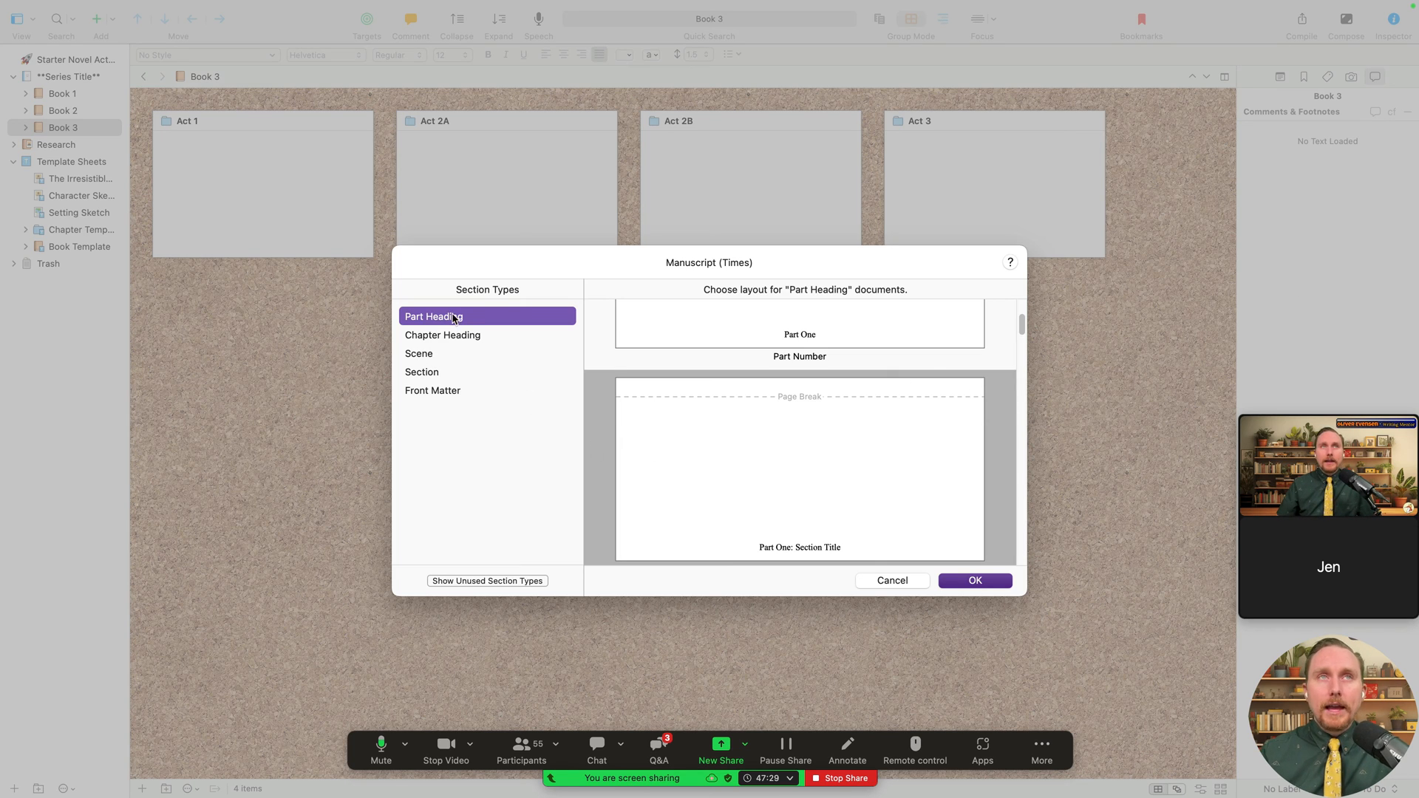
{"action": "left_click", "coordinate": [436, 335]}
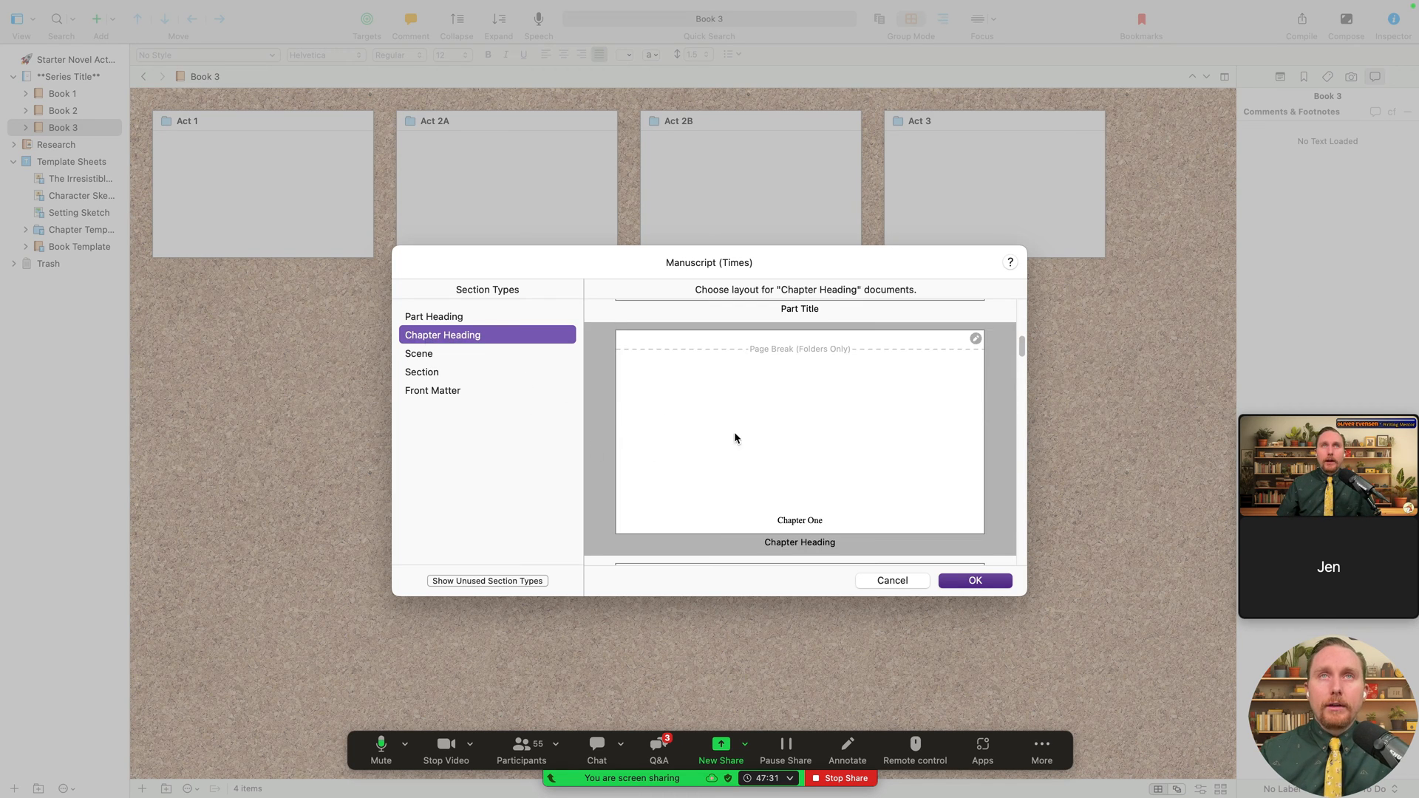
{"action": "scroll", "coordinate": [849, 466], "scroll_direction": "up", "scroll_amount": 1}
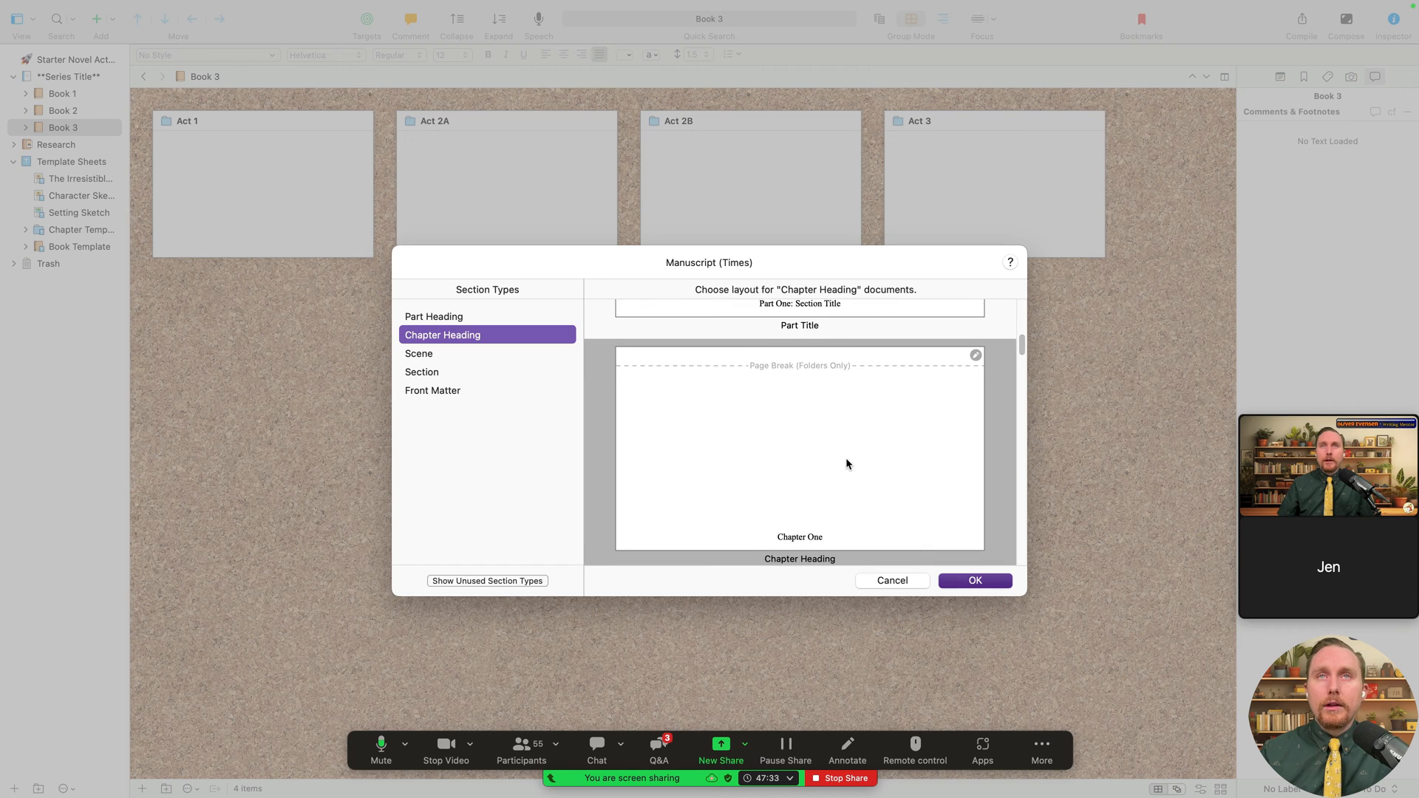
{"action": "scroll", "coordinate": [845, 458], "scroll_direction": "down", "scroll_amount": 2}
{"action": "scroll", "coordinate": [847, 460], "scroll_direction": "down", "scroll_amount": 3}
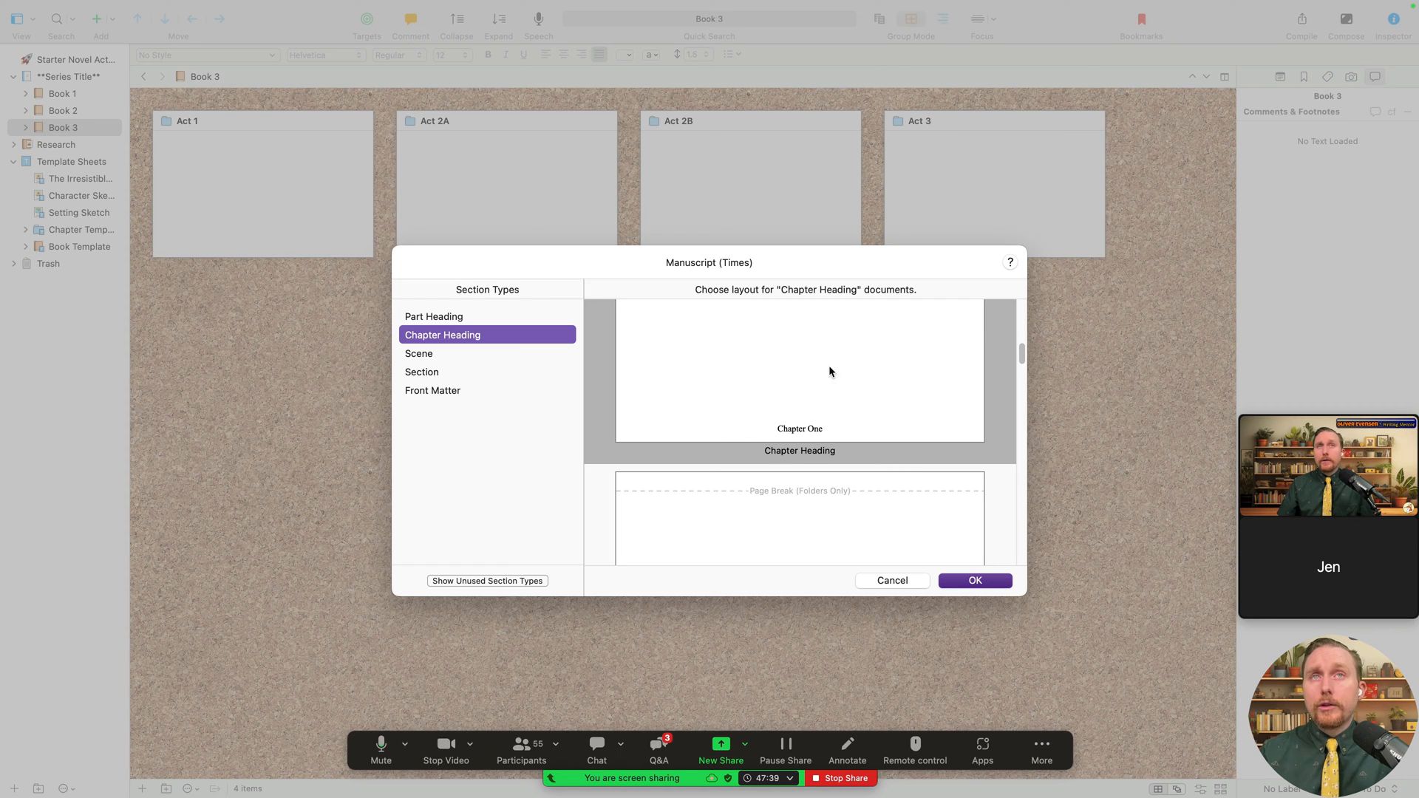
{"action": "scroll", "coordinate": [842, 443], "scroll_direction": "down", "scroll_amount": 8}
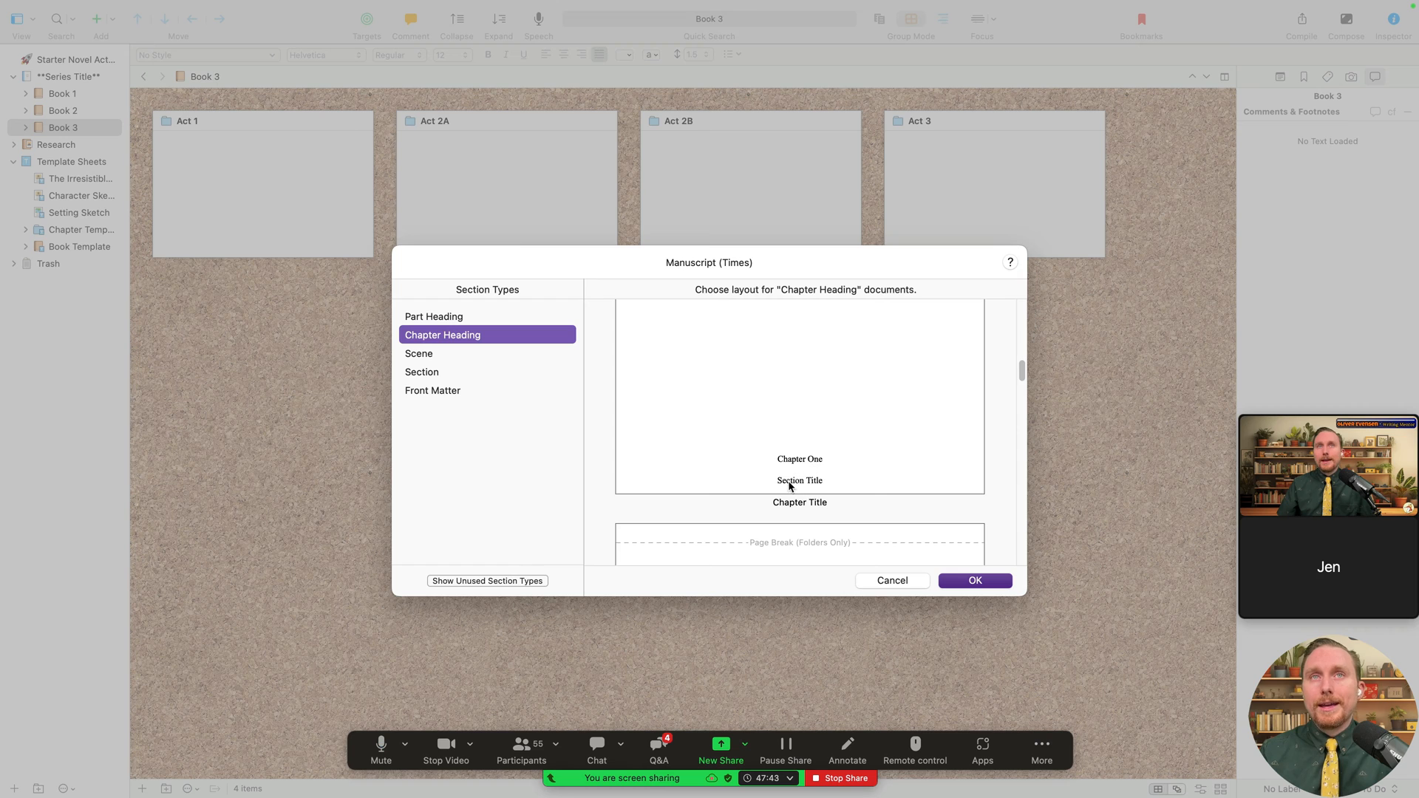
{"action": "left_click", "coordinate": [790, 485]}
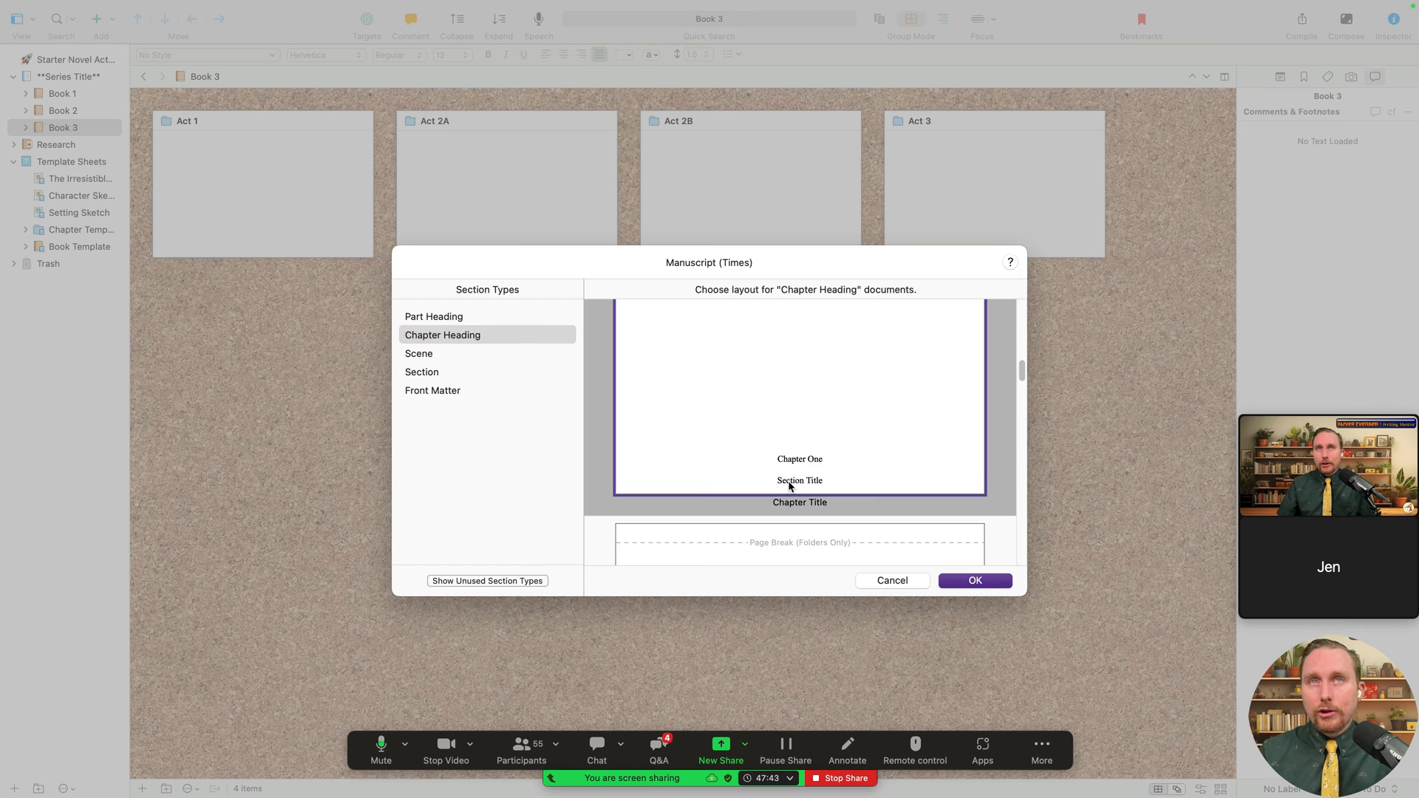
{"action": "left_click", "coordinate": [986, 584]}
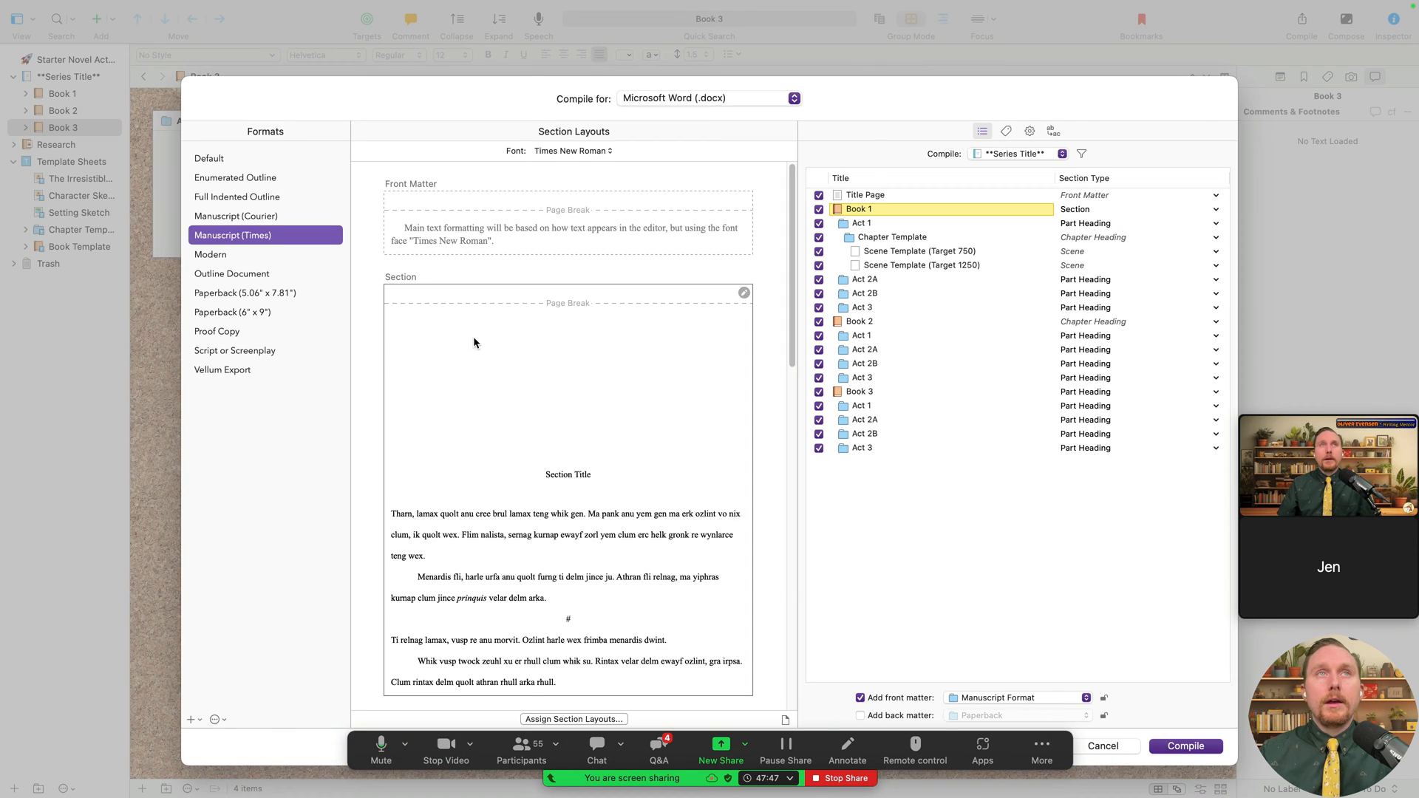
- Switch Book 2's section type to Section, check Chapter Heading usage, and close the Compile window
{"action": "scroll", "coordinate": [646, 421], "scroll_direction": "down", "scroll_amount": 3}
{"action": "scroll", "coordinate": [649, 417], "scroll_direction": "down", "scroll_amount": 10}
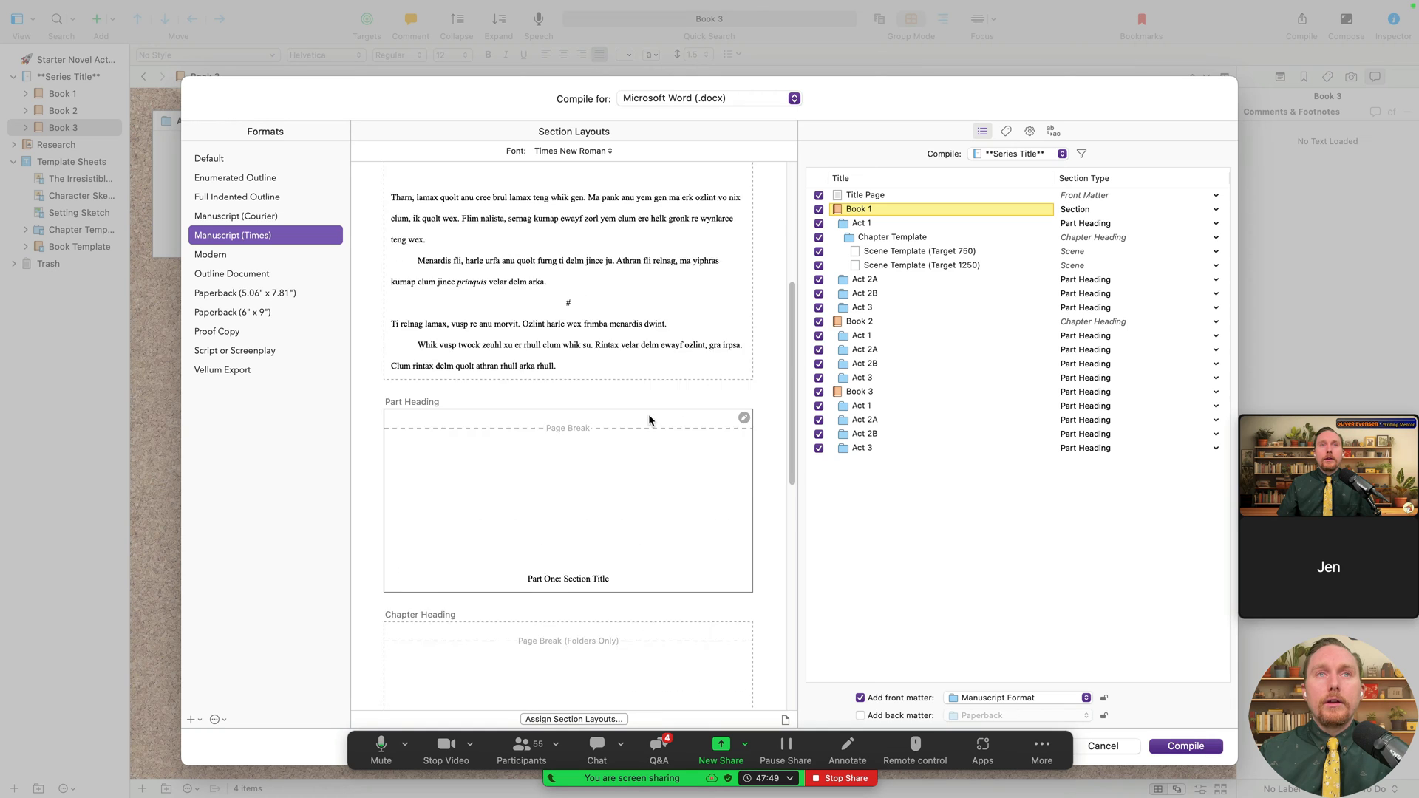
{"action": "left_click", "coordinate": [515, 523]}
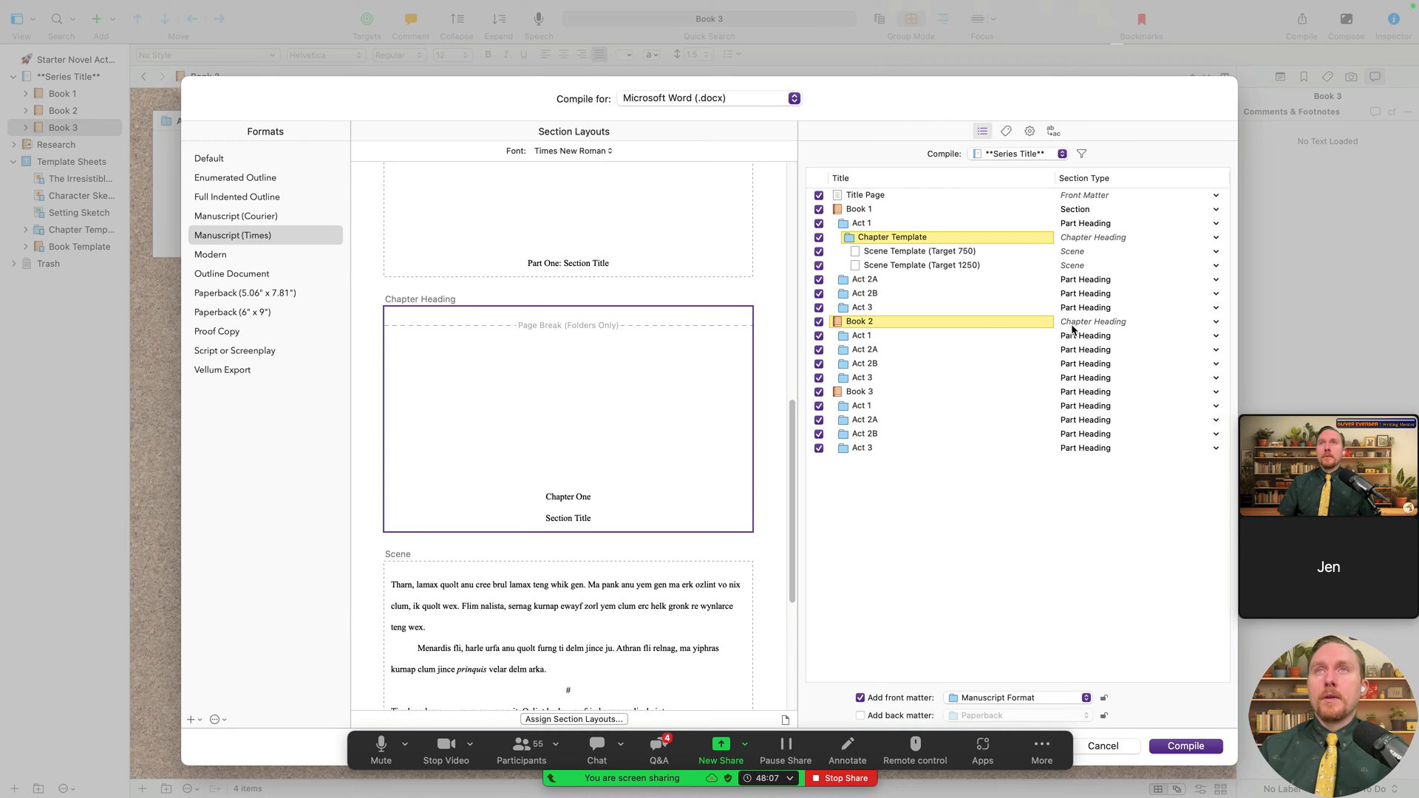
{"action": "left_click", "coordinate": [1098, 325]}
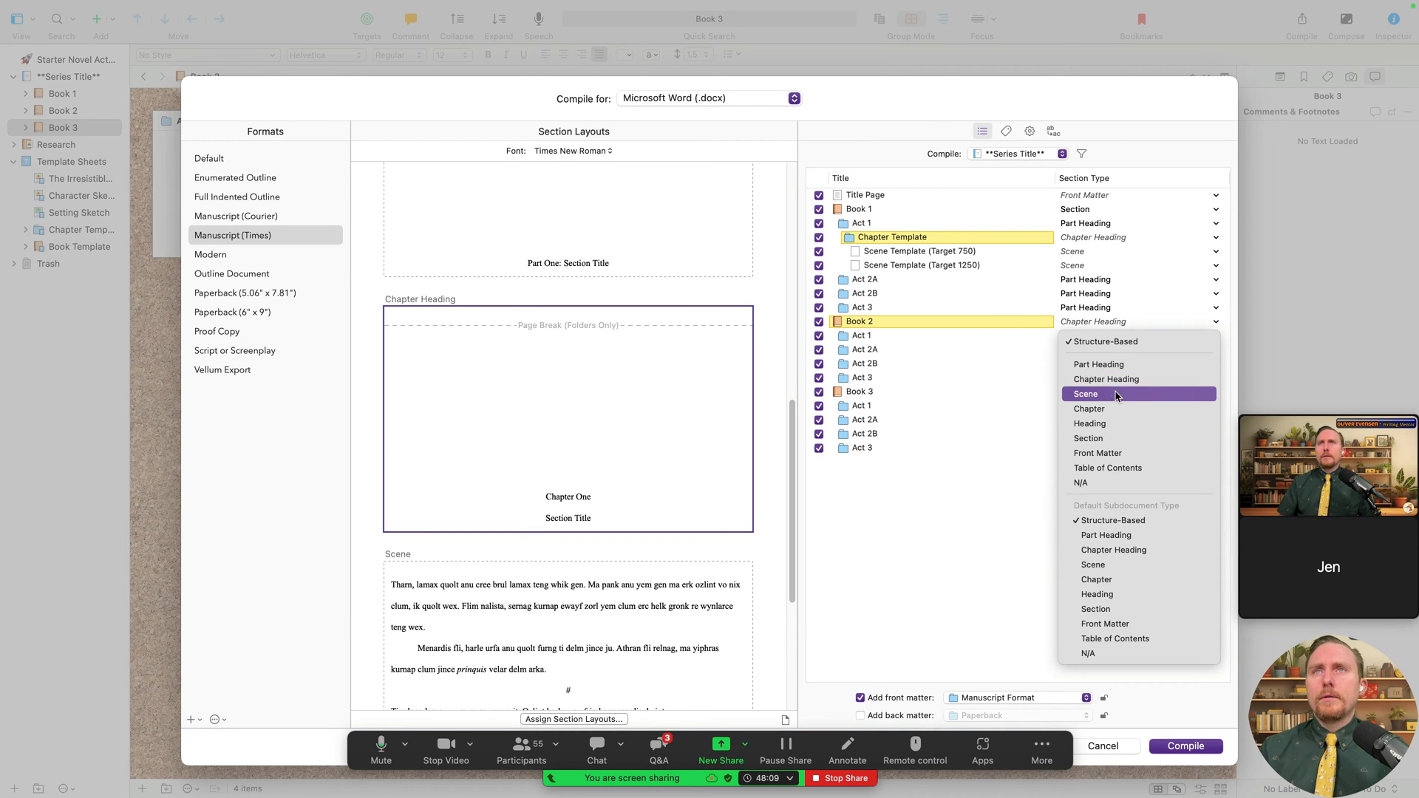
{"action": "left_click", "coordinate": [1116, 438]}
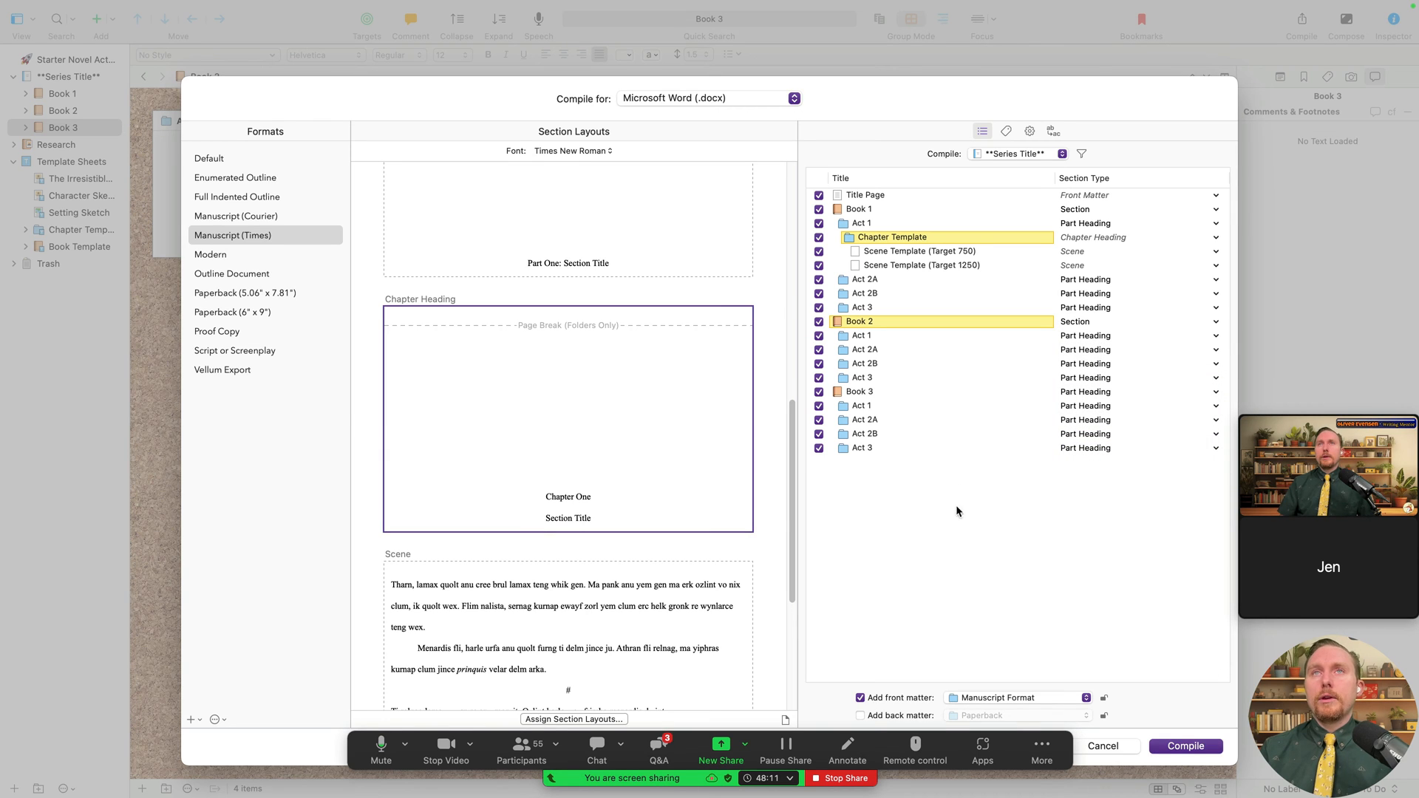
{"action": "left_click", "coordinate": [530, 502]}
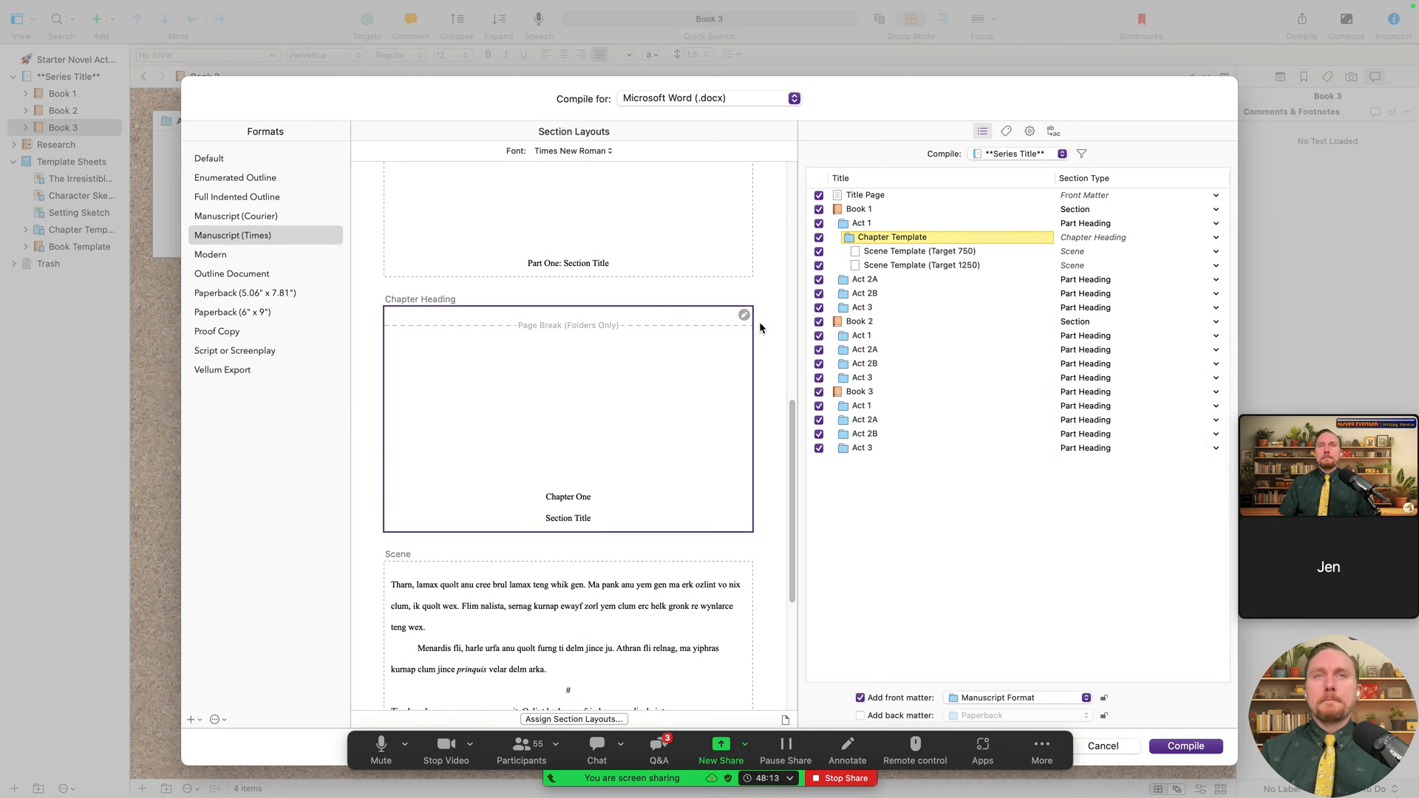
{"action": "left_click", "coordinate": [1125, 748]}
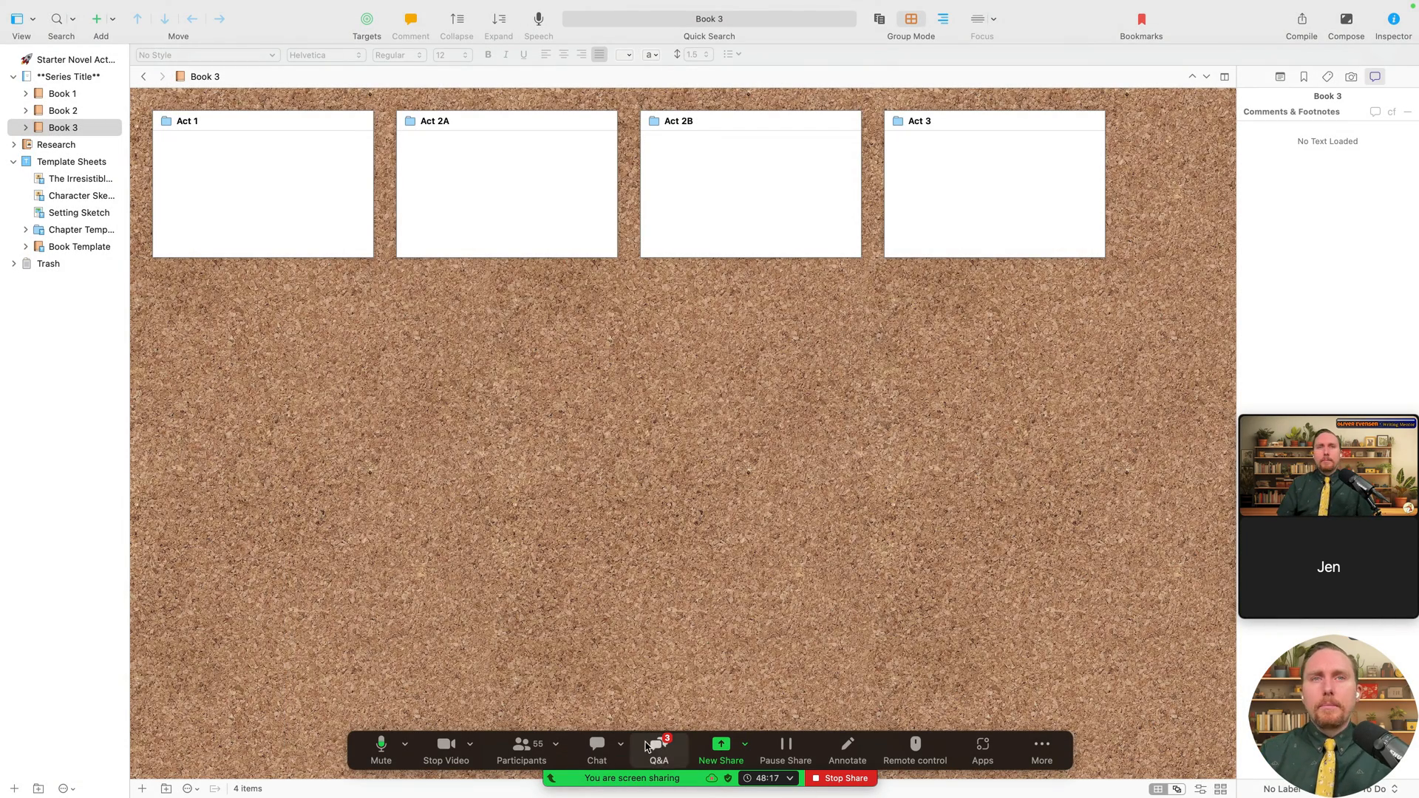
- Start a new Zoom screen share of Desktop 3
{"action": "left_click", "coordinate": [712, 749]}
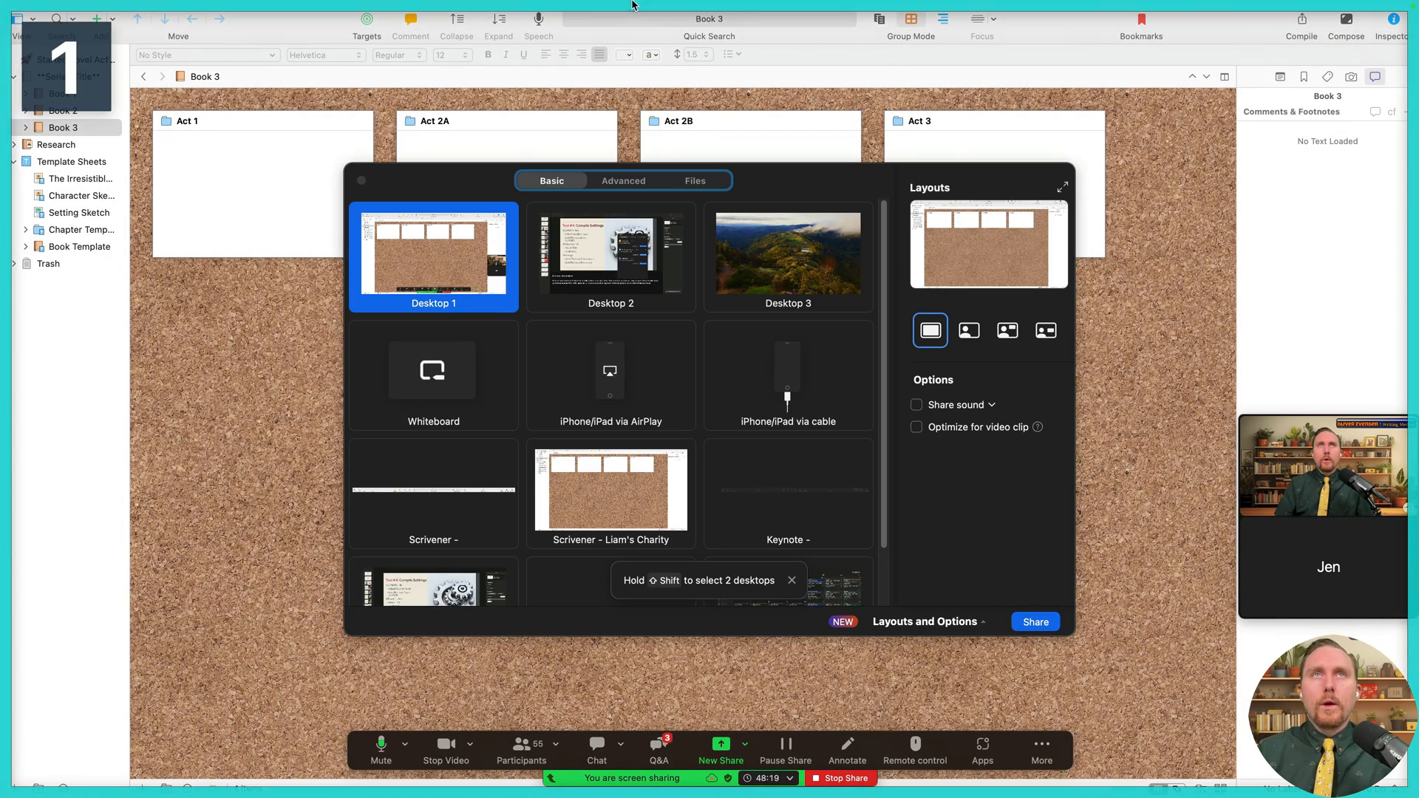
{"action": "left_click", "coordinate": [800, 268]}
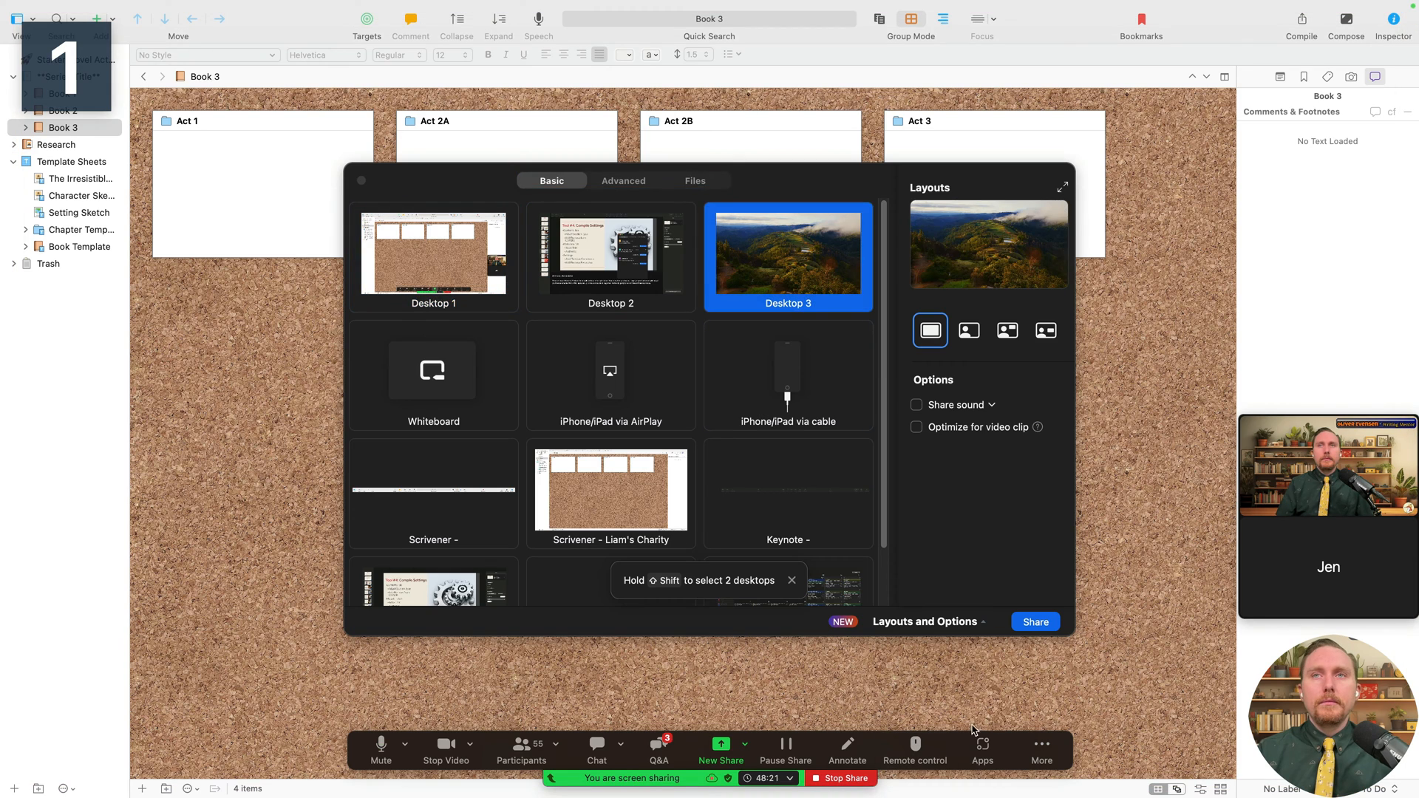
{"action": "left_click", "coordinate": [1035, 621]}
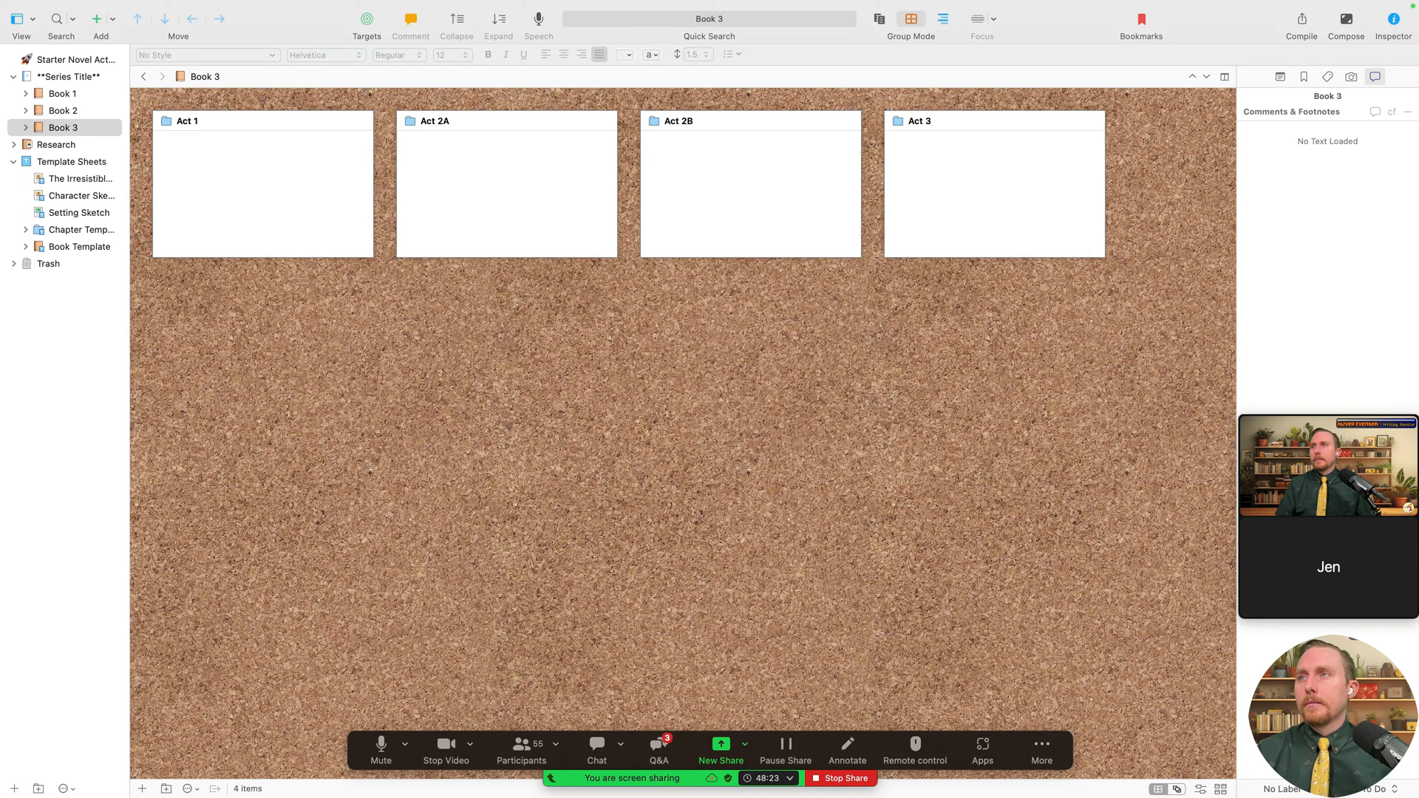
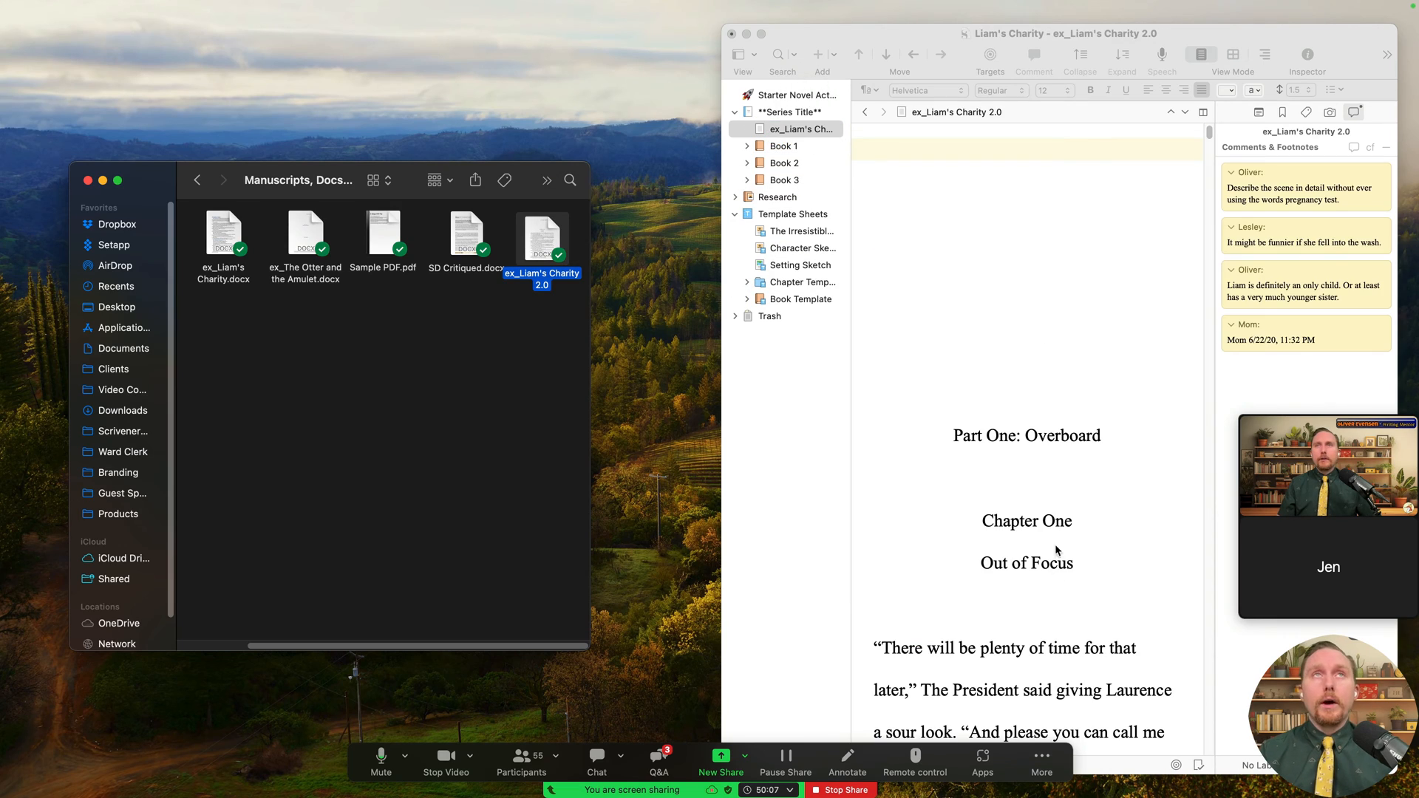
- Move the old ex_Liam's manuscript document to the Trash and expand Book 1
{"action": "scroll", "coordinate": [1056, 550], "scroll_direction": "down", "scroll_amount": 20}
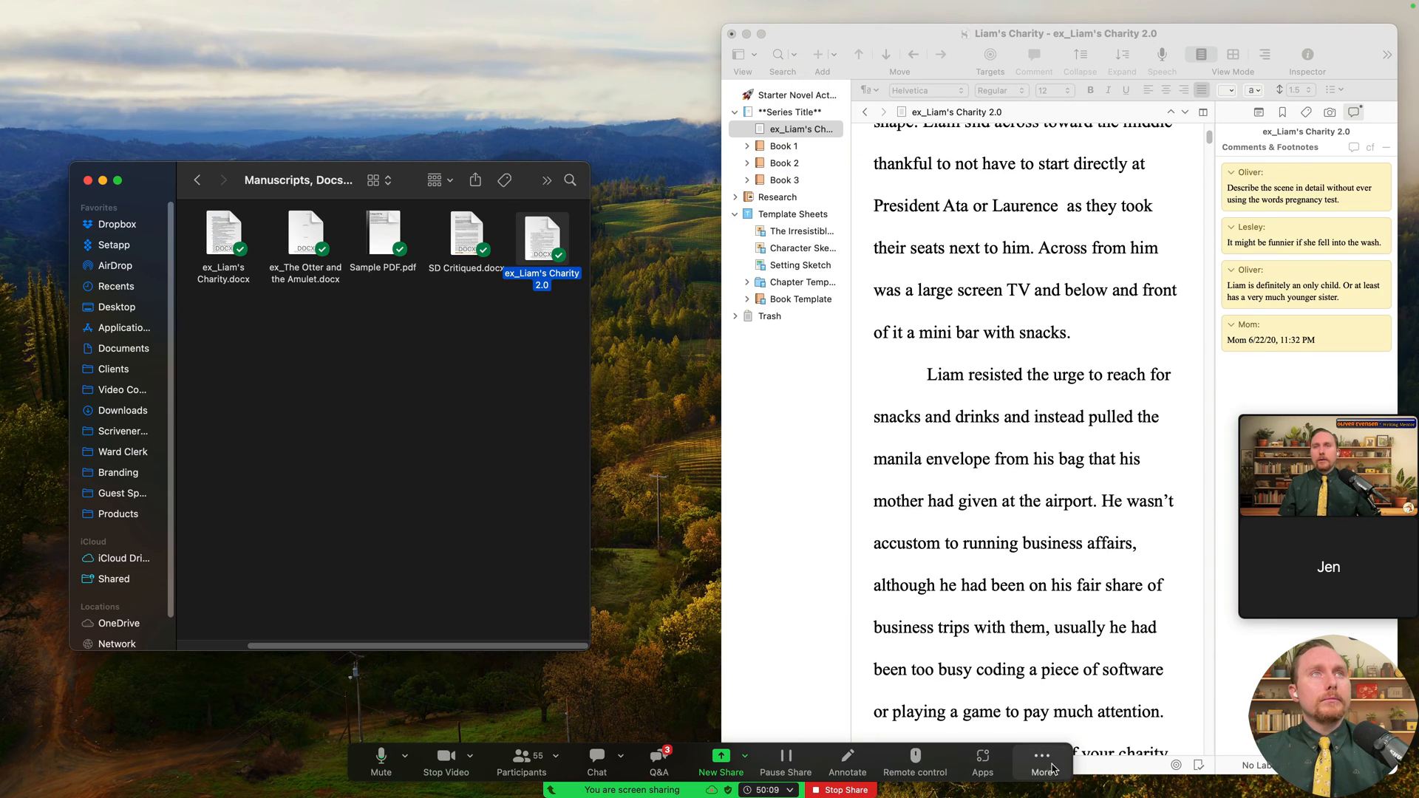
{"action": "left_click_drag", "start_coordinate": [1054, 769], "coordinate": [686, 768]}
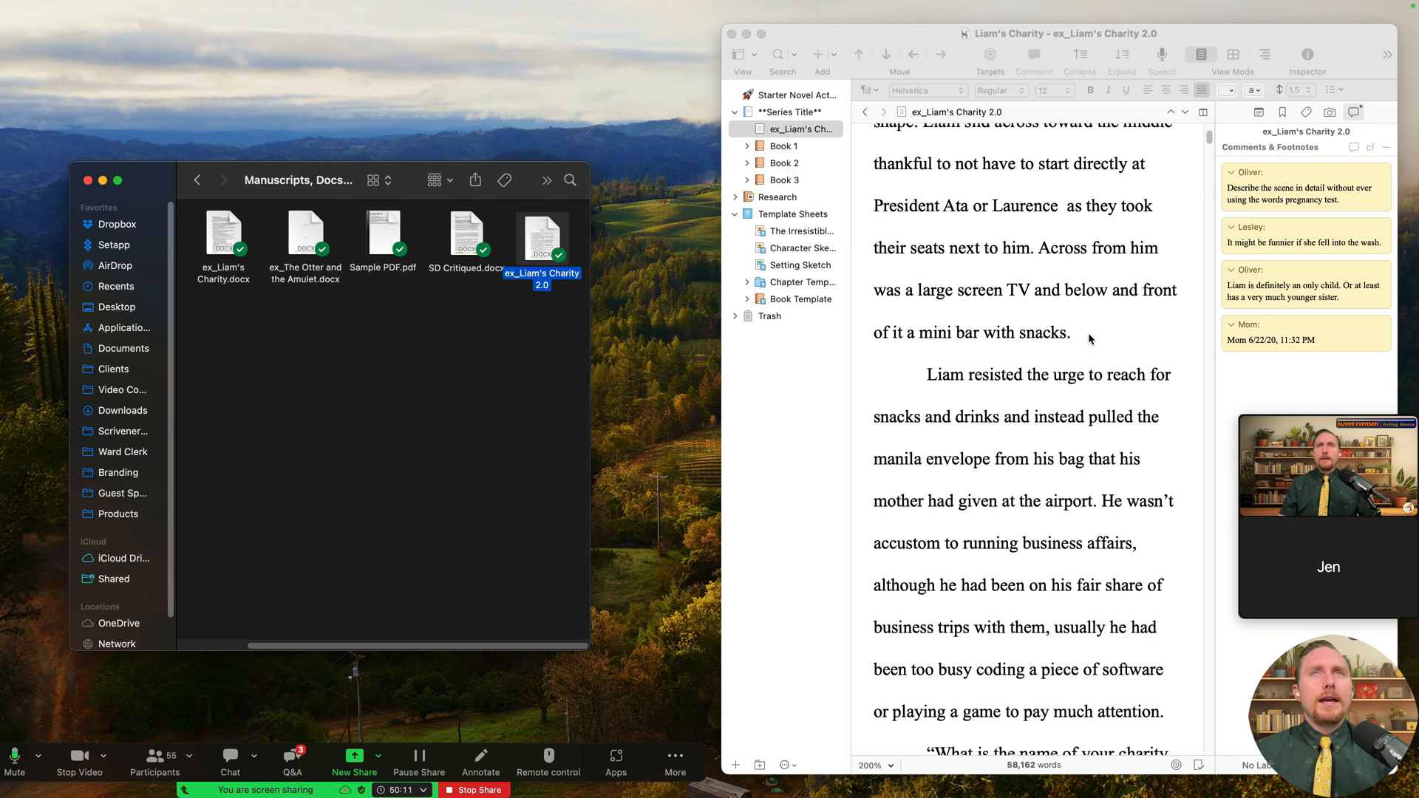
{"action": "scroll", "coordinate": [1088, 339], "scroll_direction": "down", "scroll_amount": 6}
{"action": "right_click", "coordinate": [812, 132]}
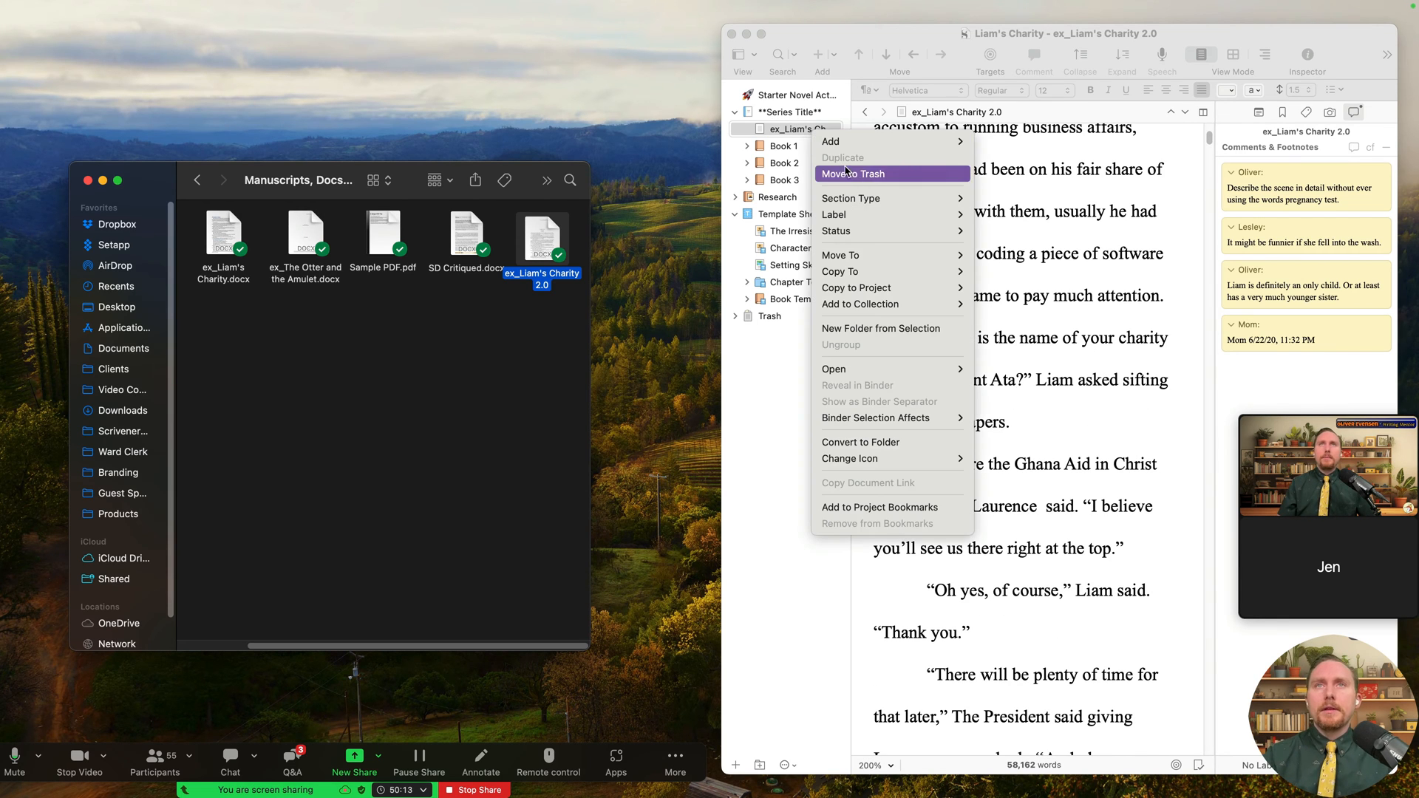
{"action": "left_click", "coordinate": [842, 173]}
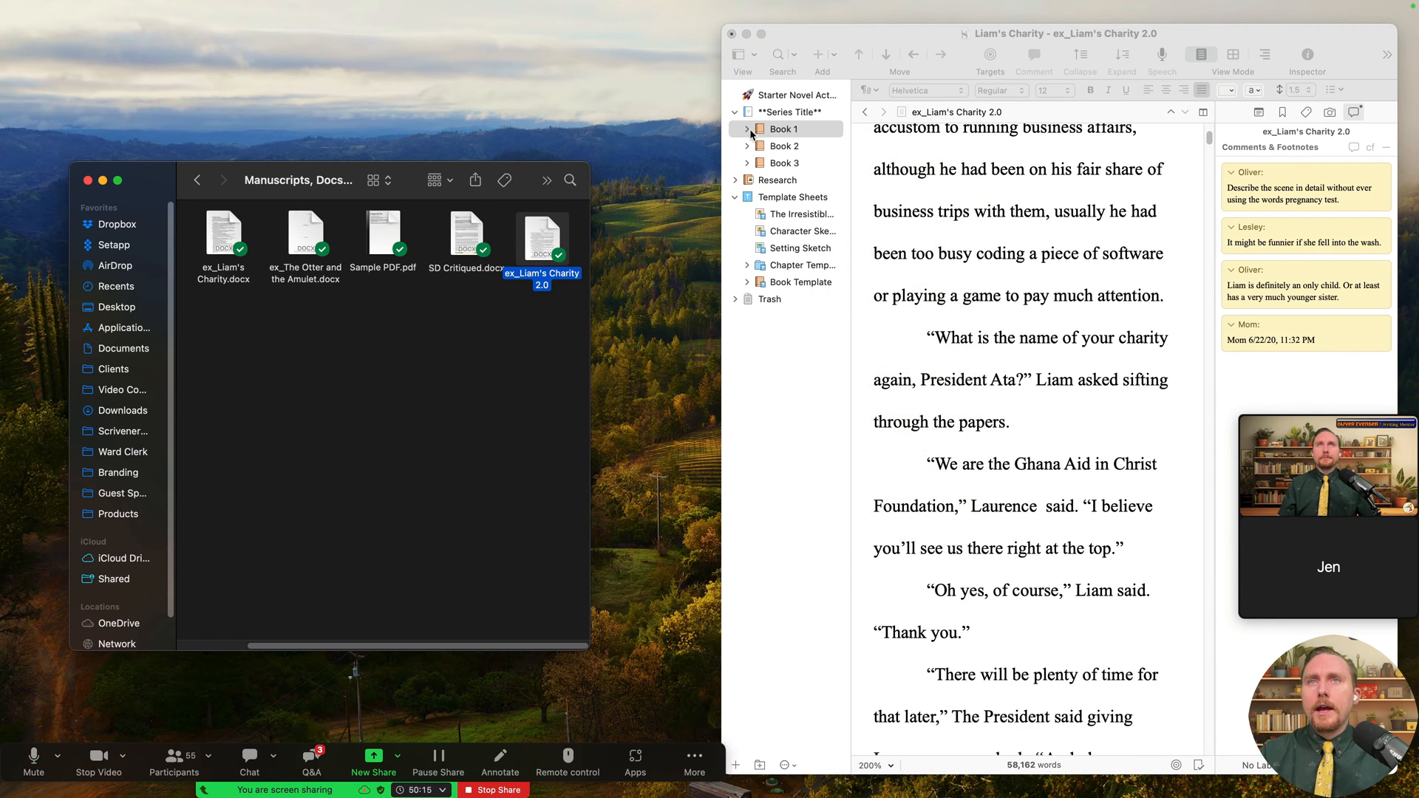
{"action": "left_click", "coordinate": [748, 130]}
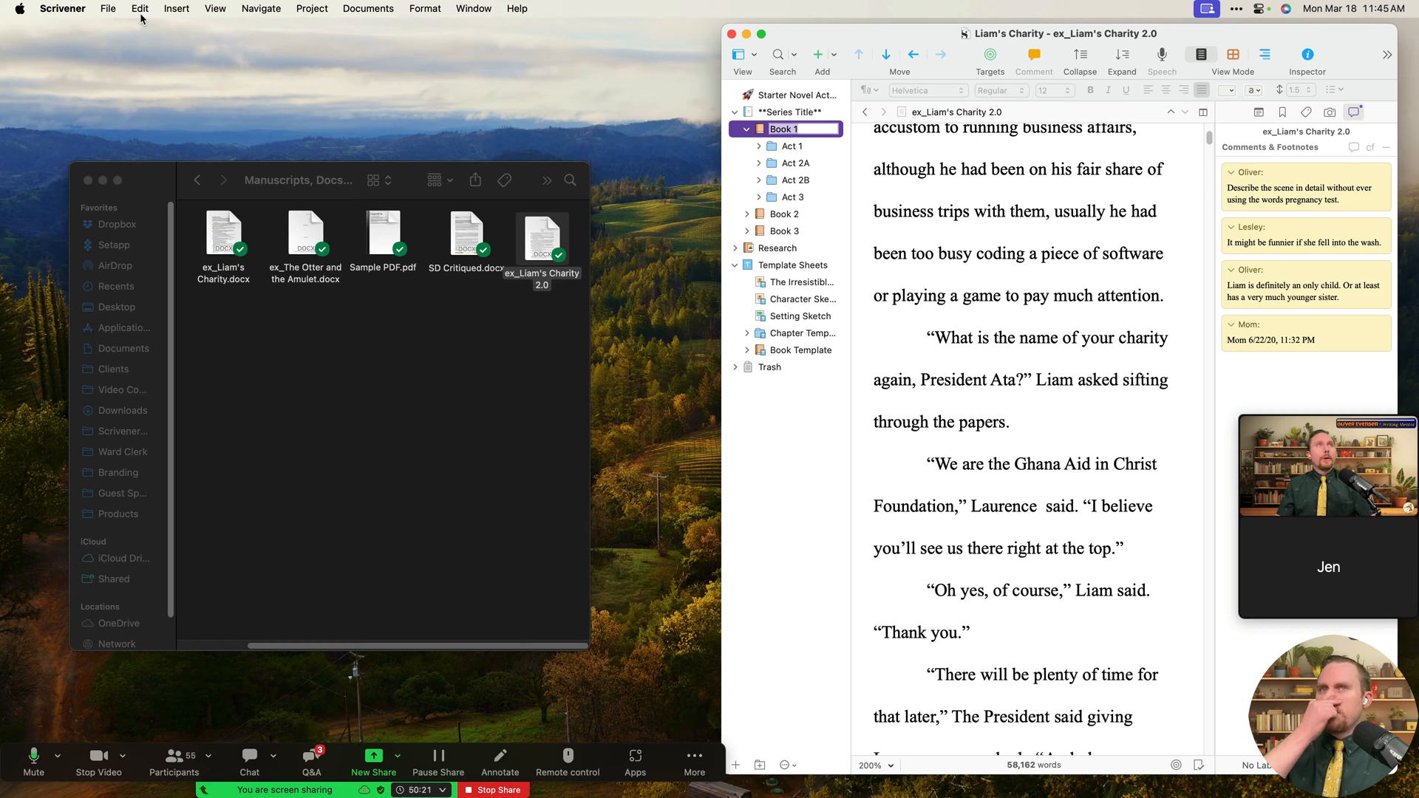
- Import ex_Liam's Charity 2.0, split at each 'Chapter' separator into separate documents
{"action": "left_click", "coordinate": [114, 9]}
{"action": "mouse_move", "coordinate": [258, 241]}
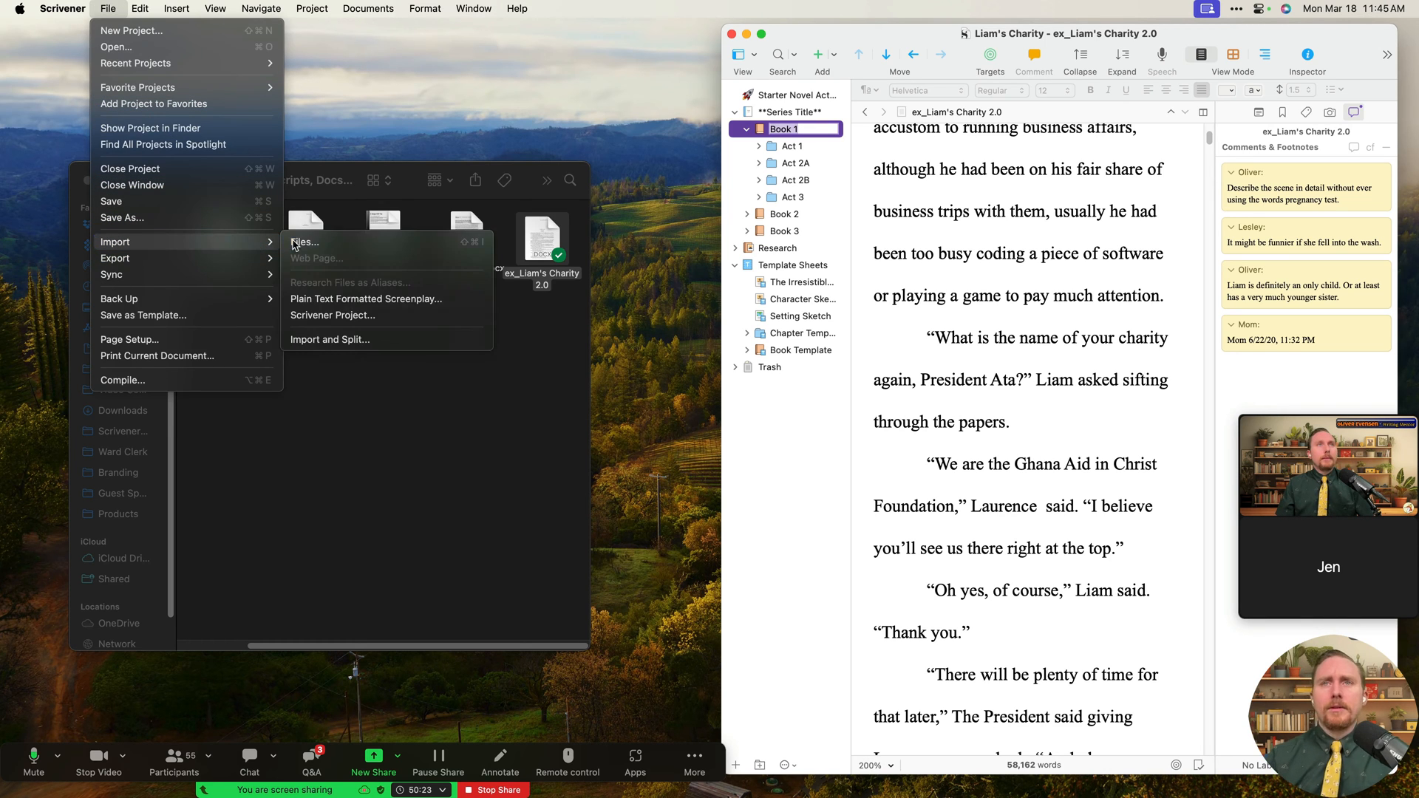
{"action": "left_click", "coordinate": [433, 339]}
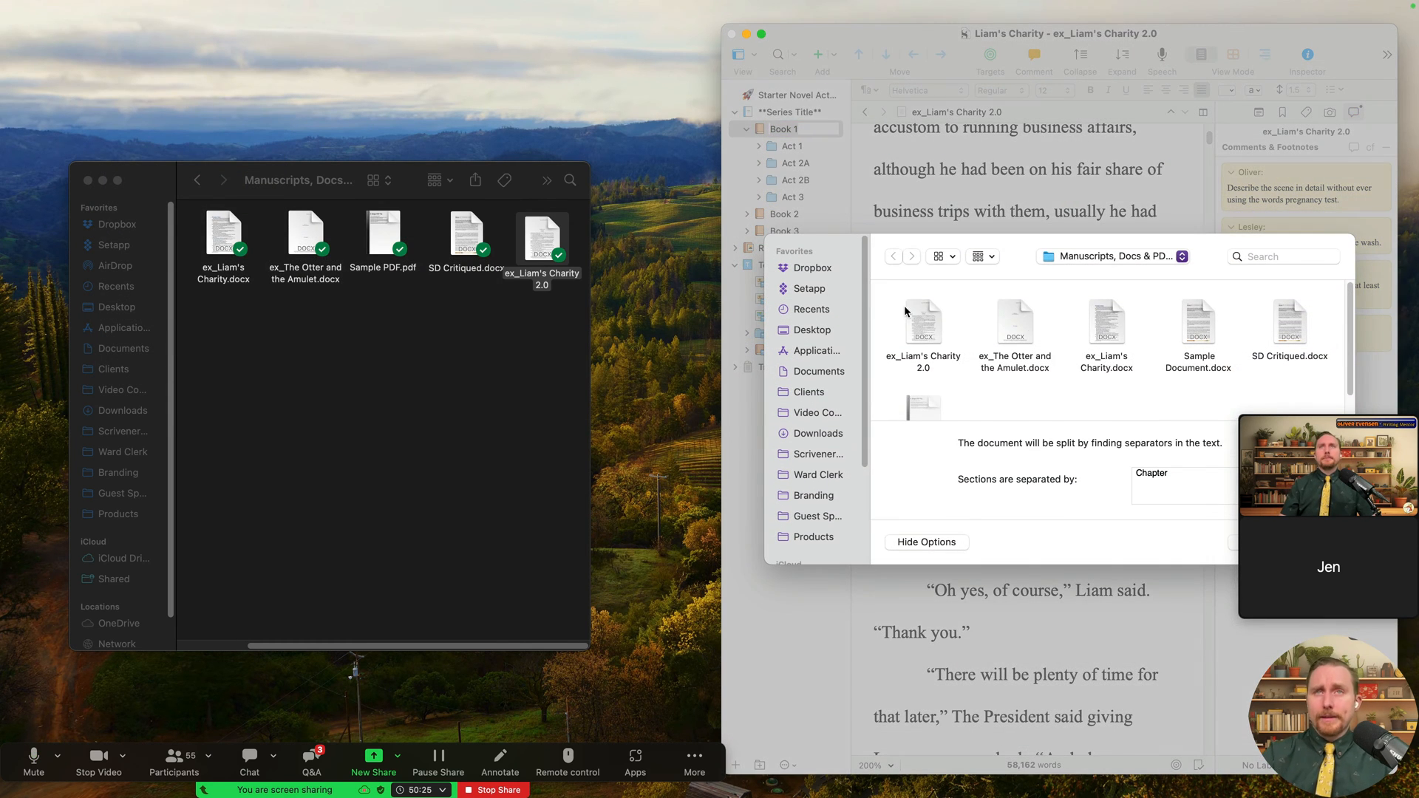
{"action": "left_click", "coordinate": [934, 327]}
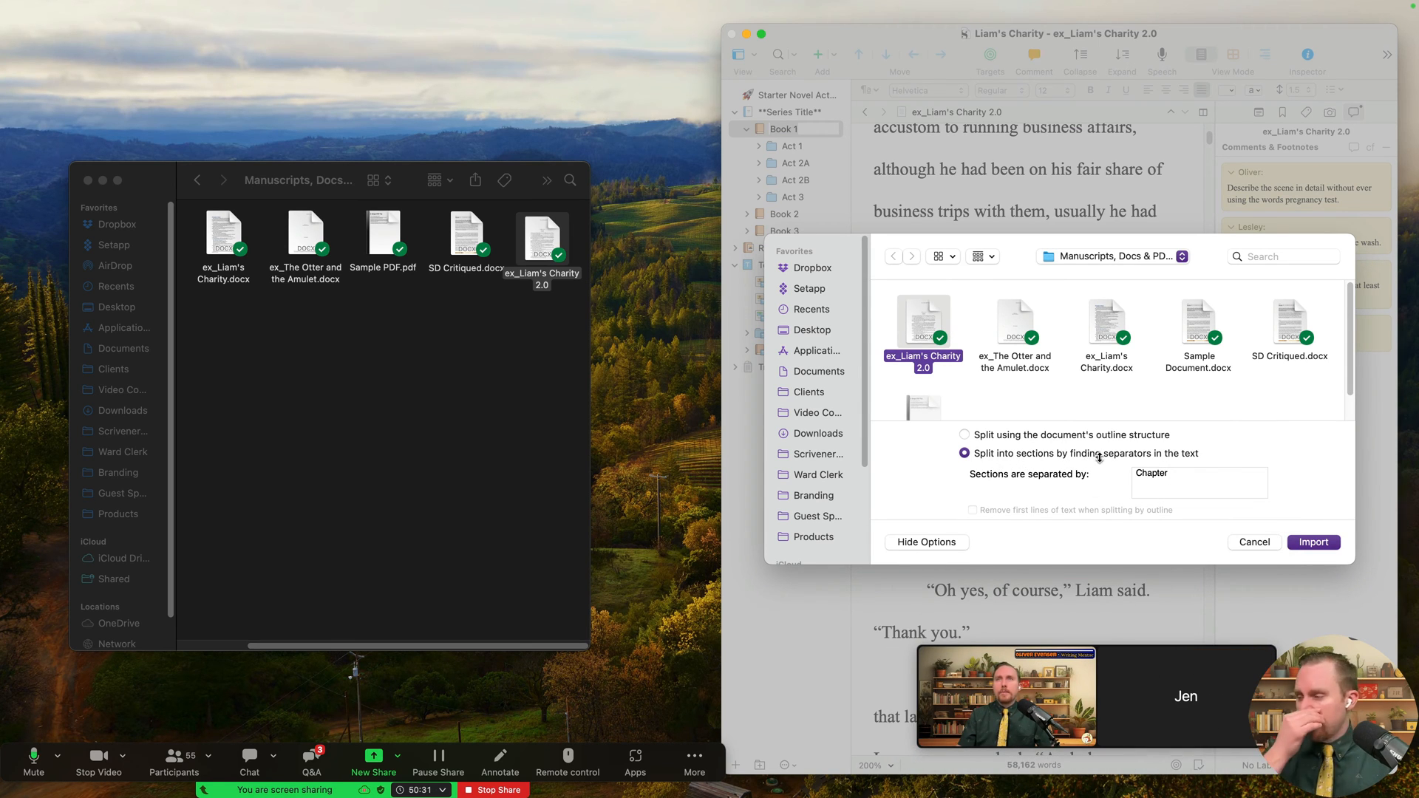
{"action": "double_click", "coordinate": [1160, 475]}
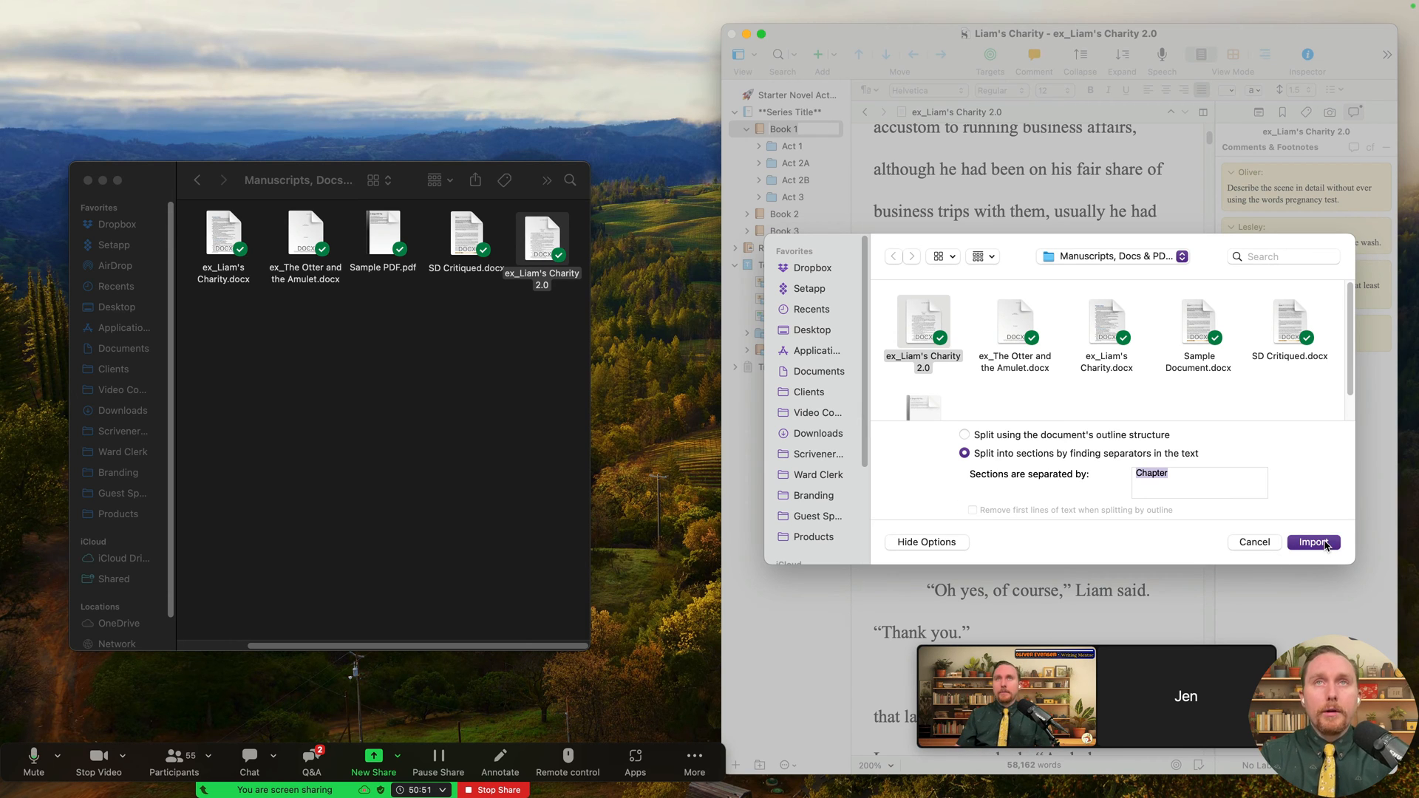
{"action": "left_click", "coordinate": [1318, 545]}
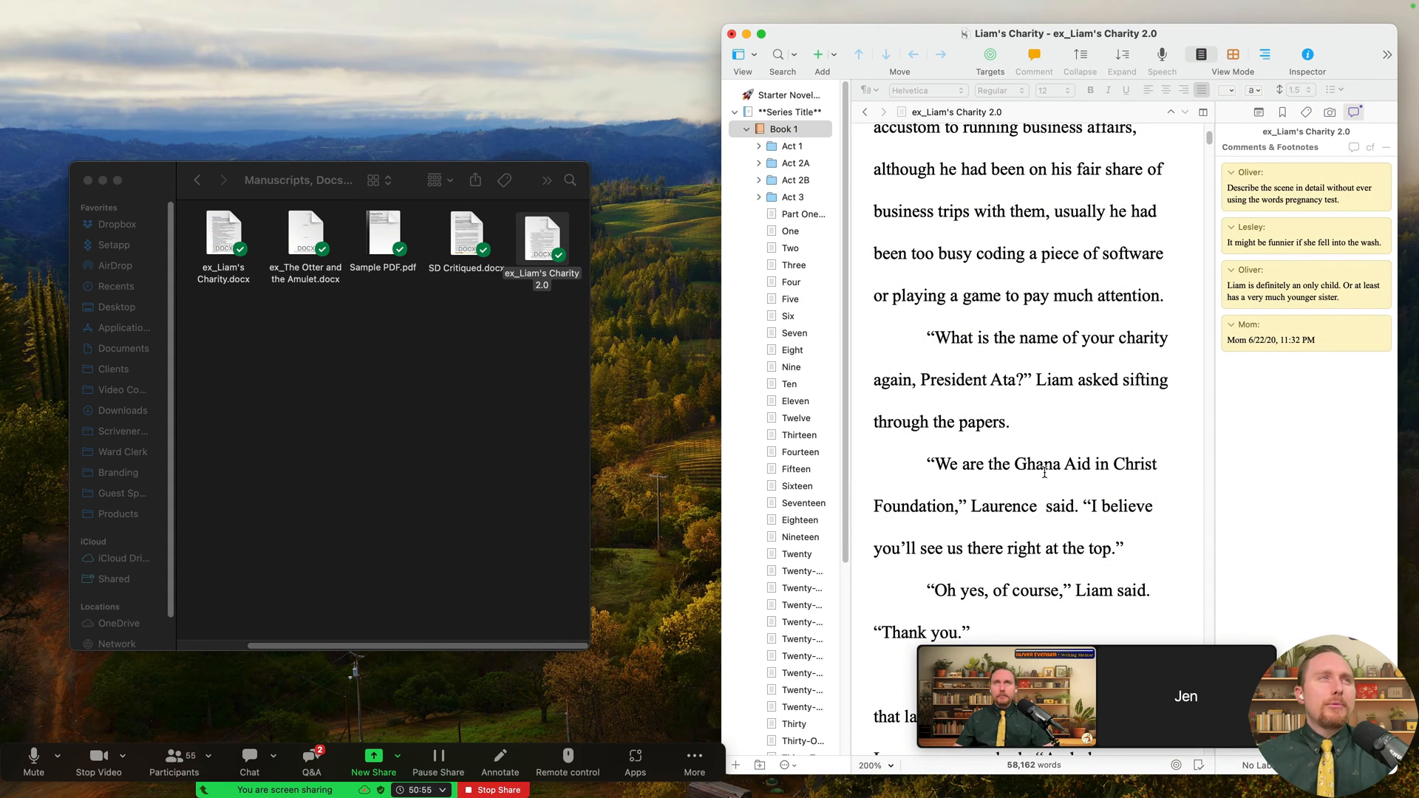
- Make the Scrivener window fill the screen and widen the binder so chapter names show fully
{"action": "scroll", "coordinate": [825, 408], "scroll_direction": "down", "scroll_amount": 5}
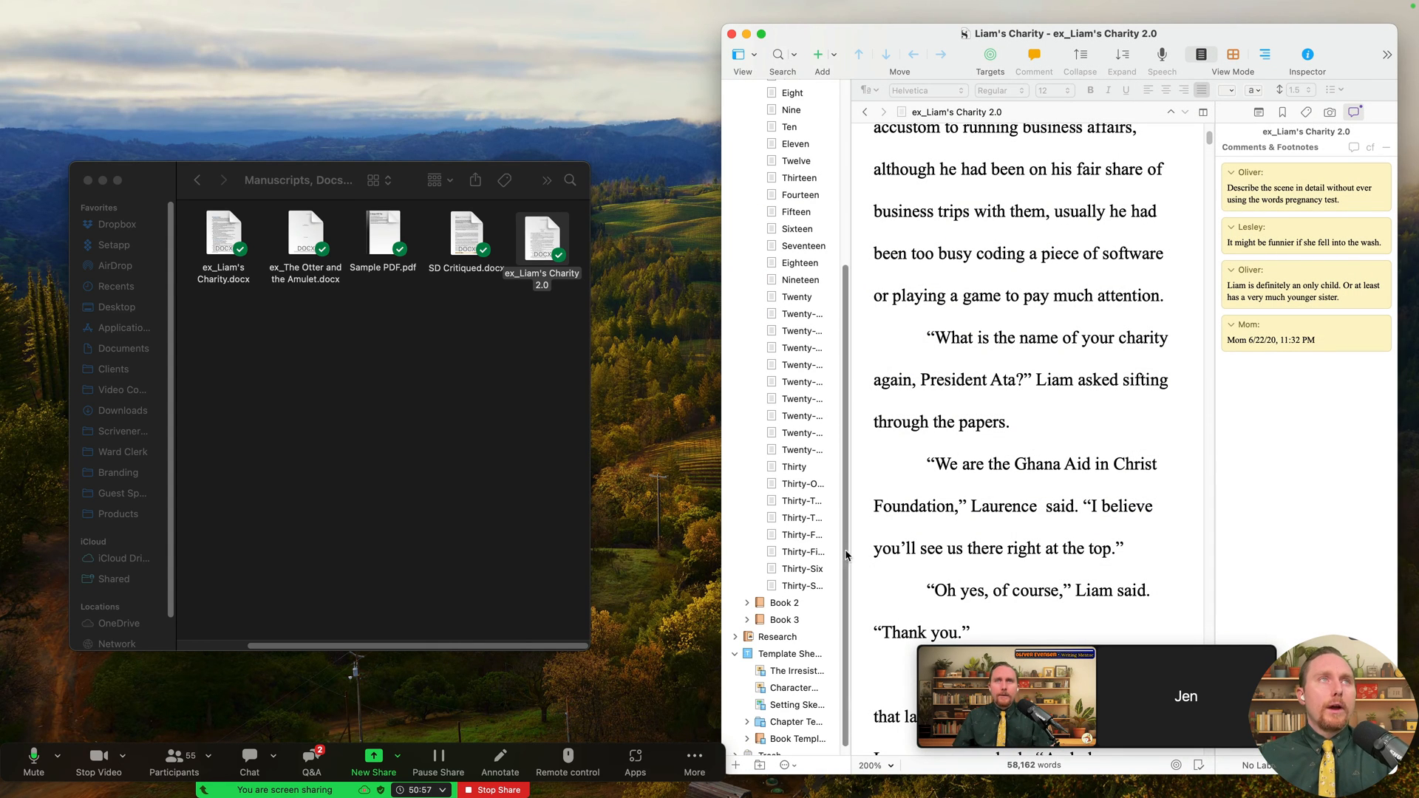
{"action": "left_click", "coordinate": [761, 35]}
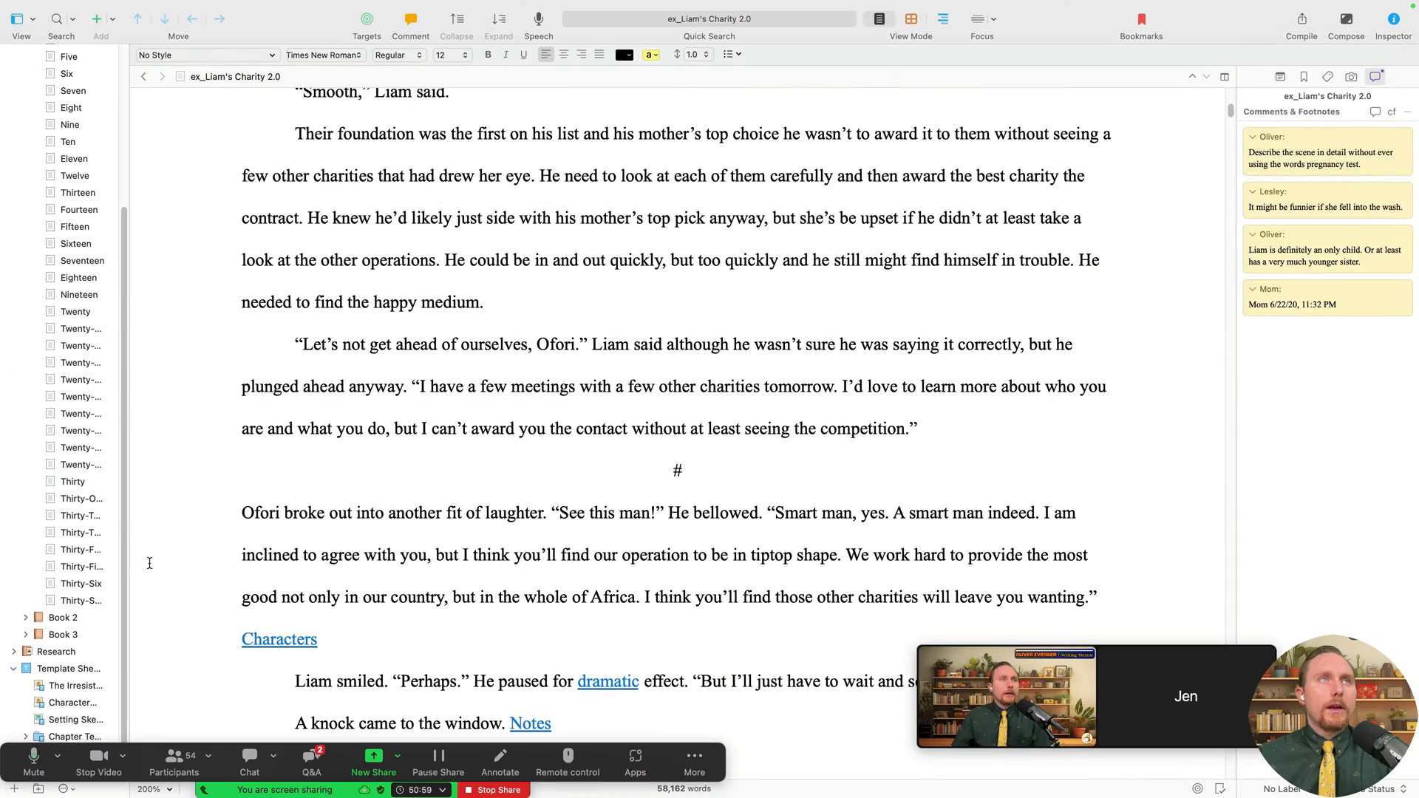
{"action": "left_click_drag", "start_coordinate": [130, 558], "coordinate": [240, 567]}
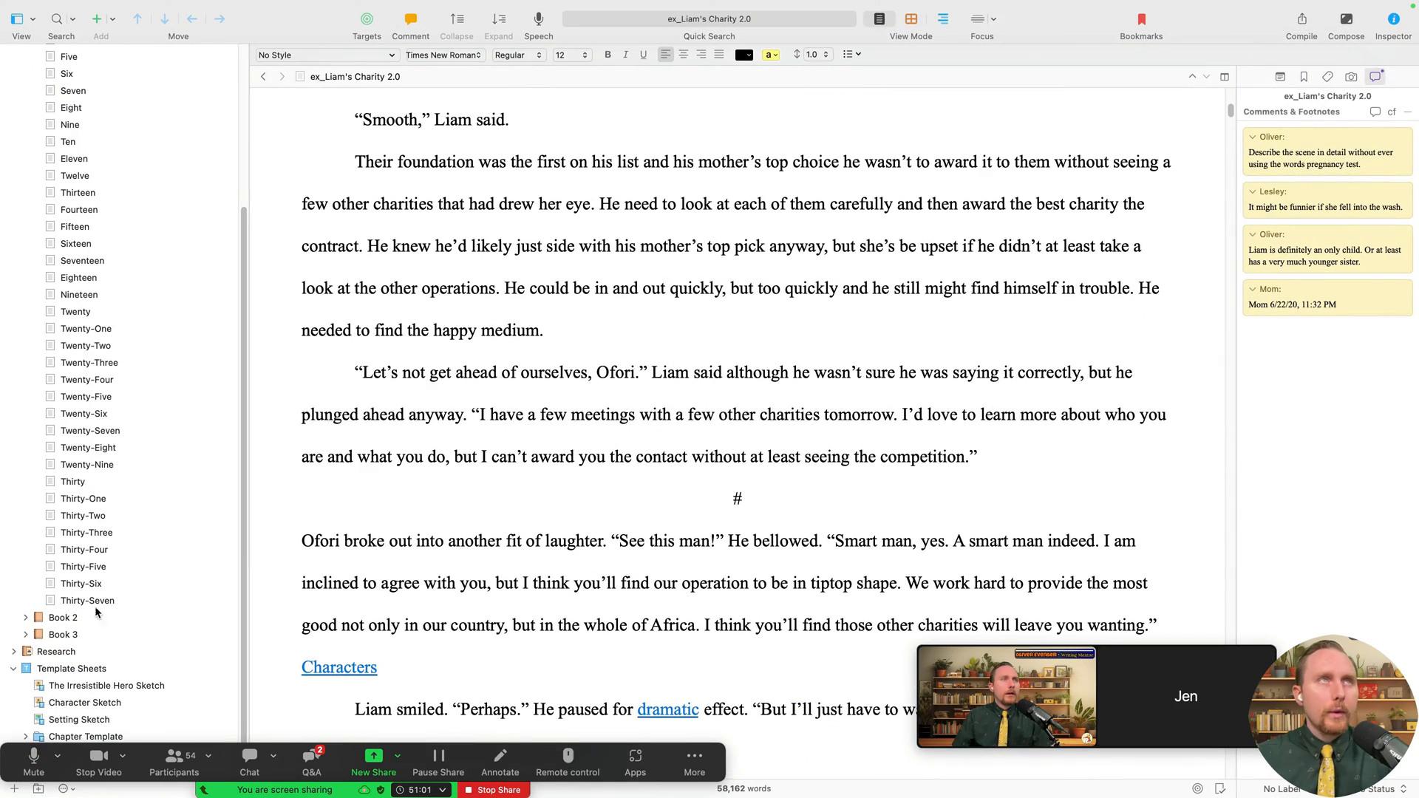
{"action": "key", "text": "super+space"}
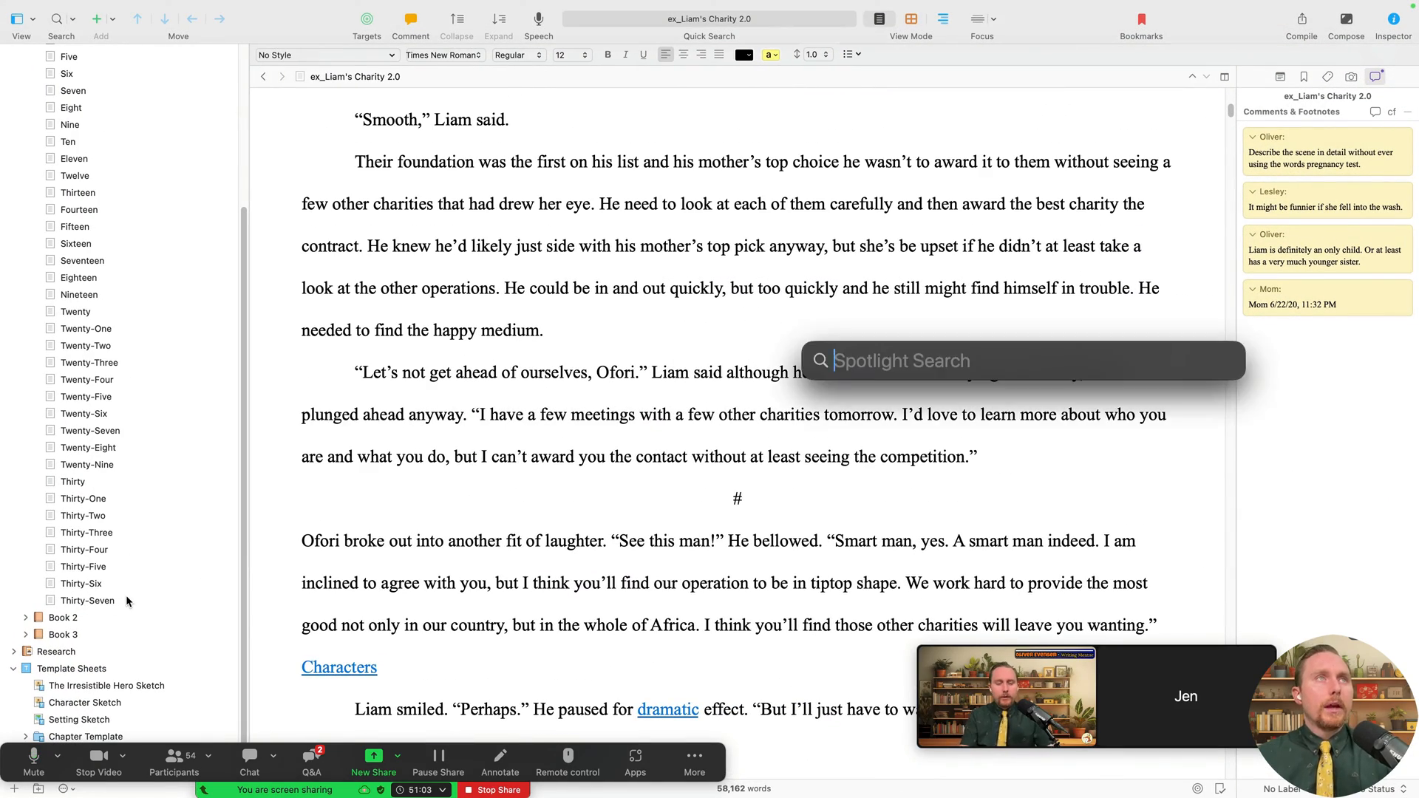
{"action": "type", "text": "37/4"}
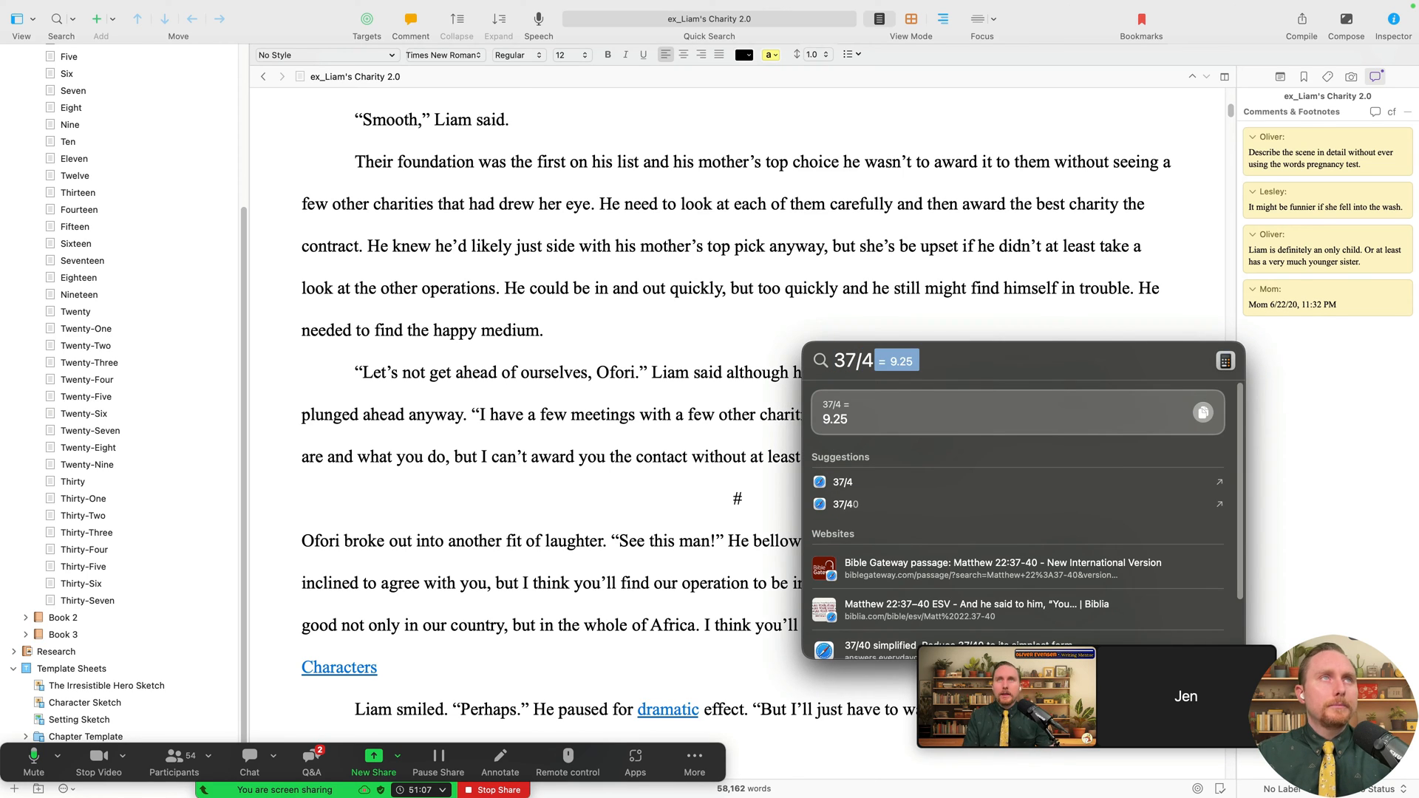
{"action": "key", "text": "Escape"}
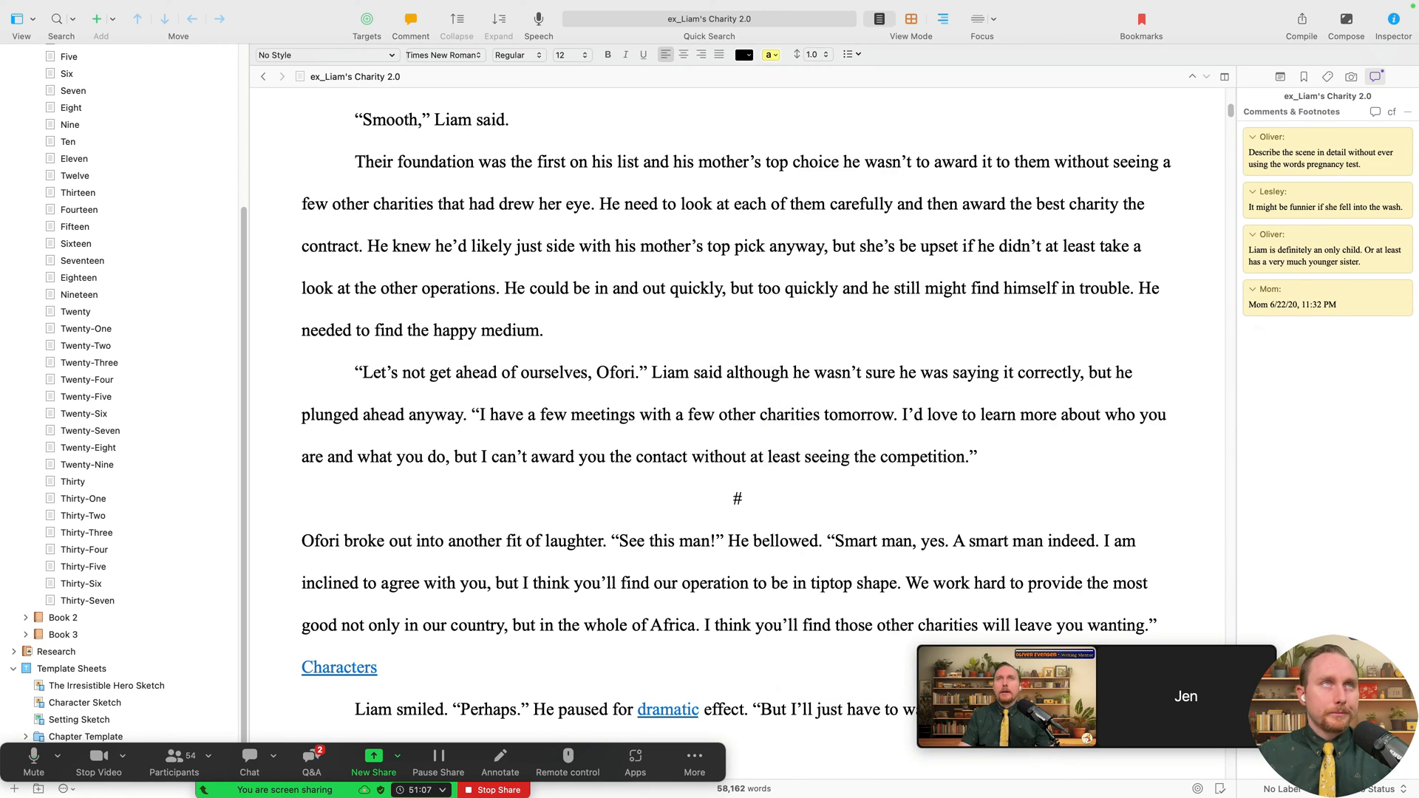
{"action": "scroll", "coordinate": [193, 365], "scroll_direction": "up", "scroll_amount": 5}
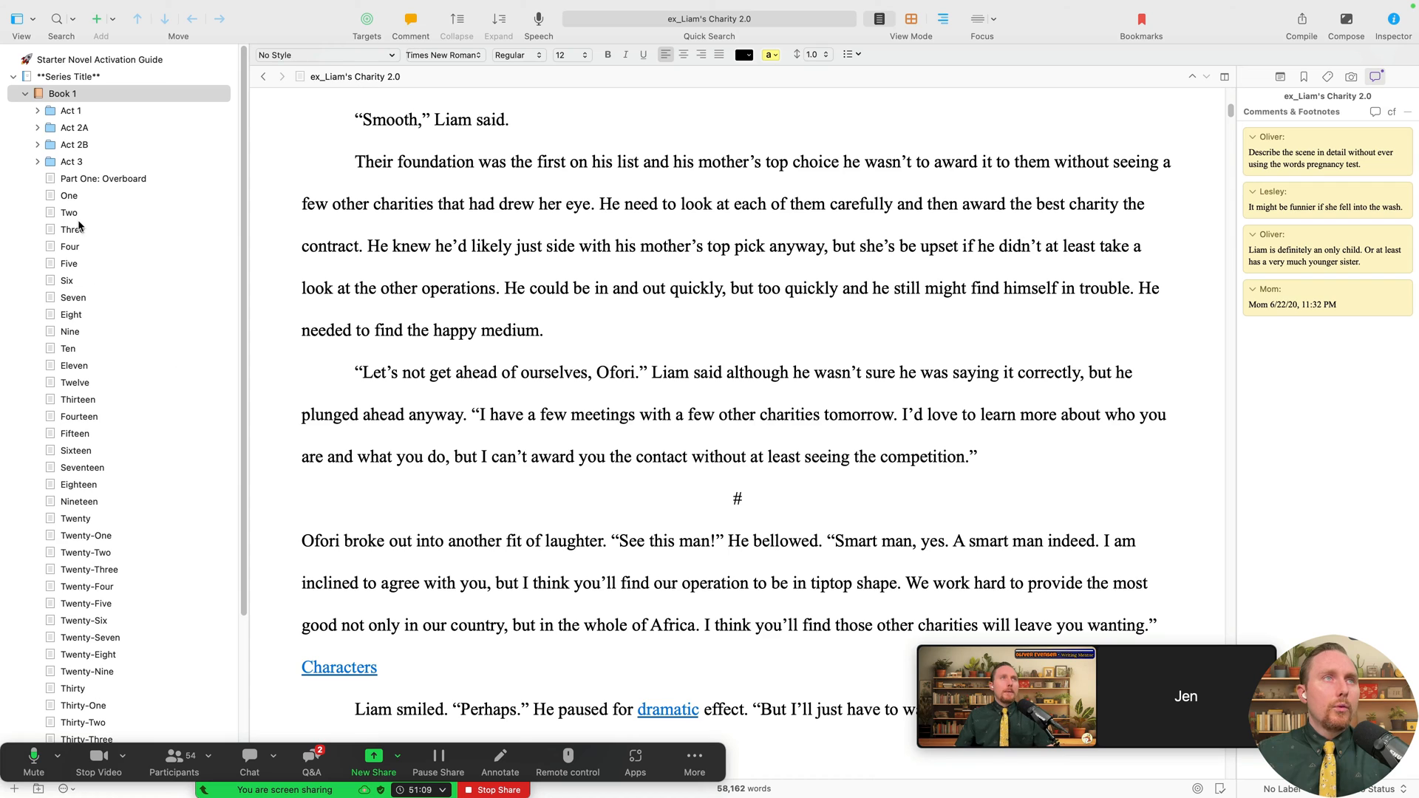
- Move the Part One: Overboard document to the Trash
{"action": "left_click", "coordinate": [95, 180]}
{"action": "right_click", "coordinate": [94, 184]}
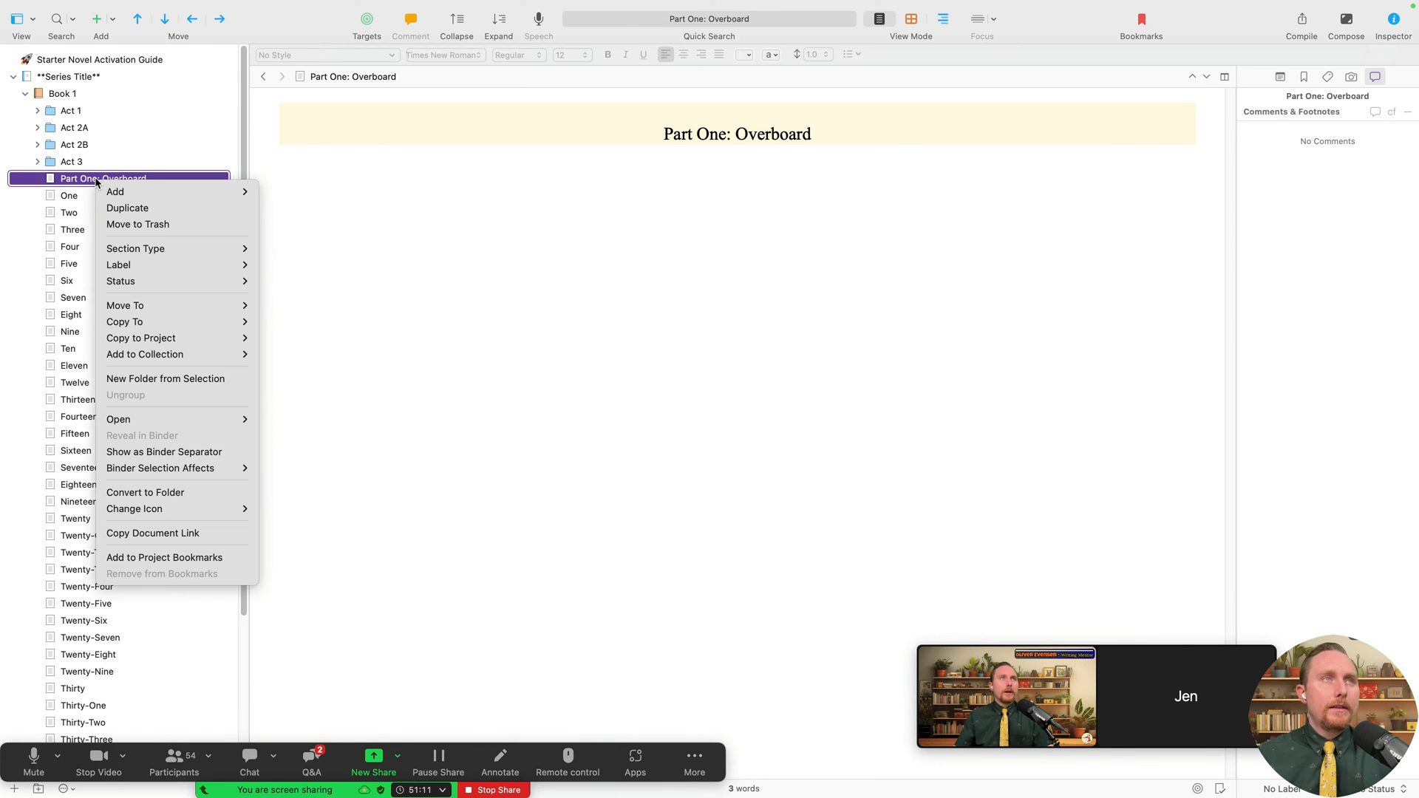
{"action": "left_click", "coordinate": [174, 226]}
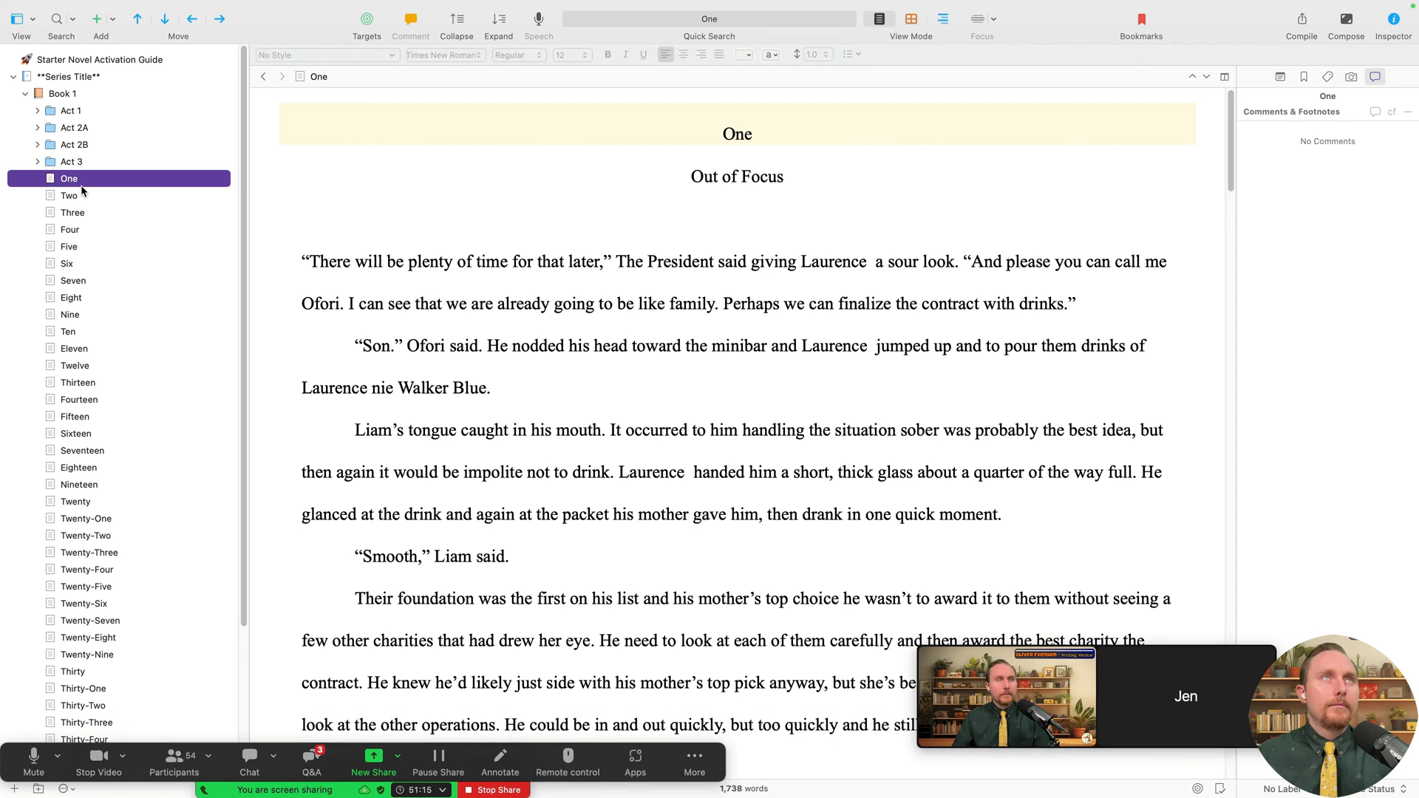
{"action": "key", "text": "shift+Down"}
{"action": "key", "text": "shift+Down"}
{"action": "key", "text": "shift+Down"}
{"action": "key", "text": "shift+Down"}
{"action": "key", "text": "shift+Down"}
{"action": "key", "text": "shift+Down"}
{"action": "key", "text": "shift+Down"}
{"action": "key", "text": "shift+Down"}
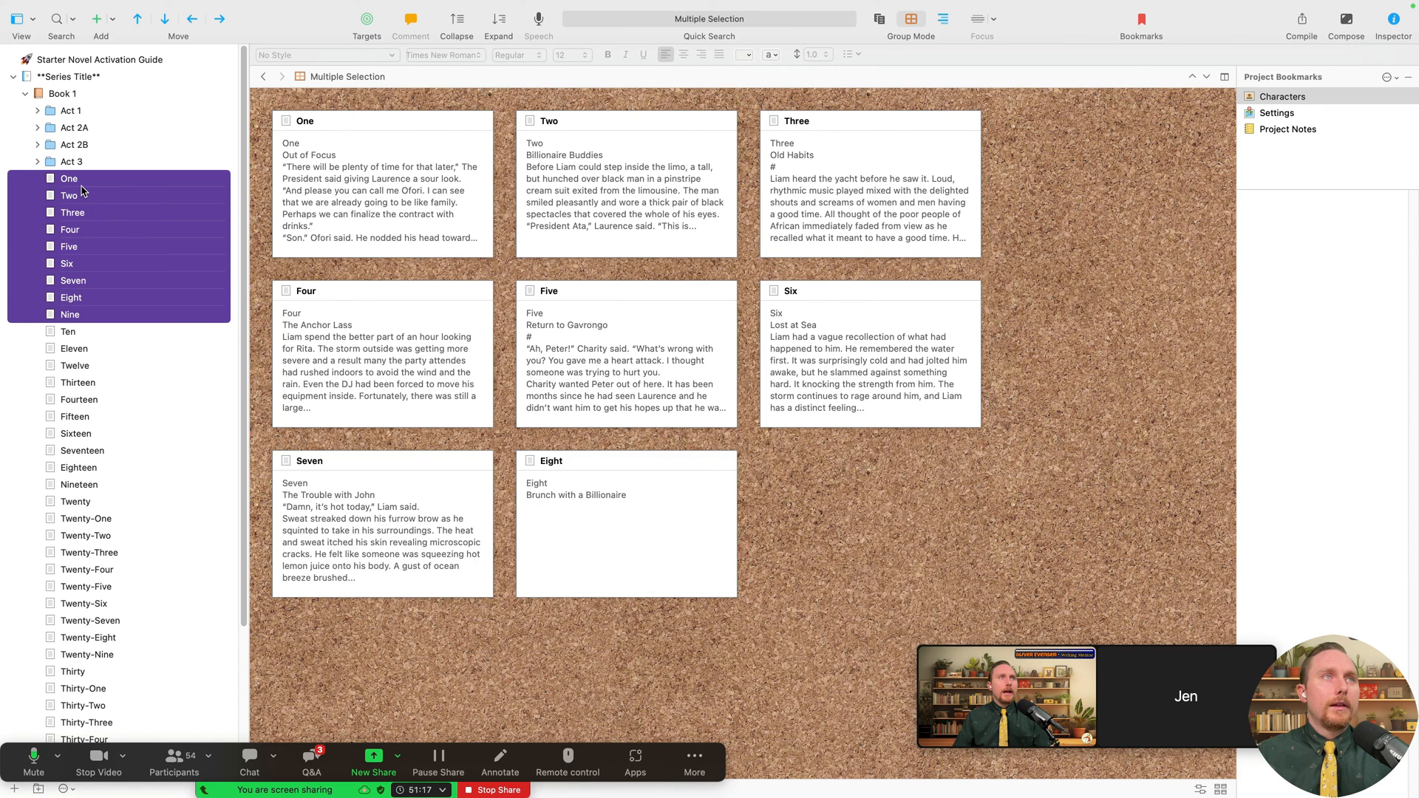
- Move chapters One–Nine into Act 1 and put Act 3 back after Act 2B
{"action": "left_click_drag", "start_coordinate": [85, 185], "coordinate": [80, 111]}
{"action": "left_click", "coordinate": [91, 126]}
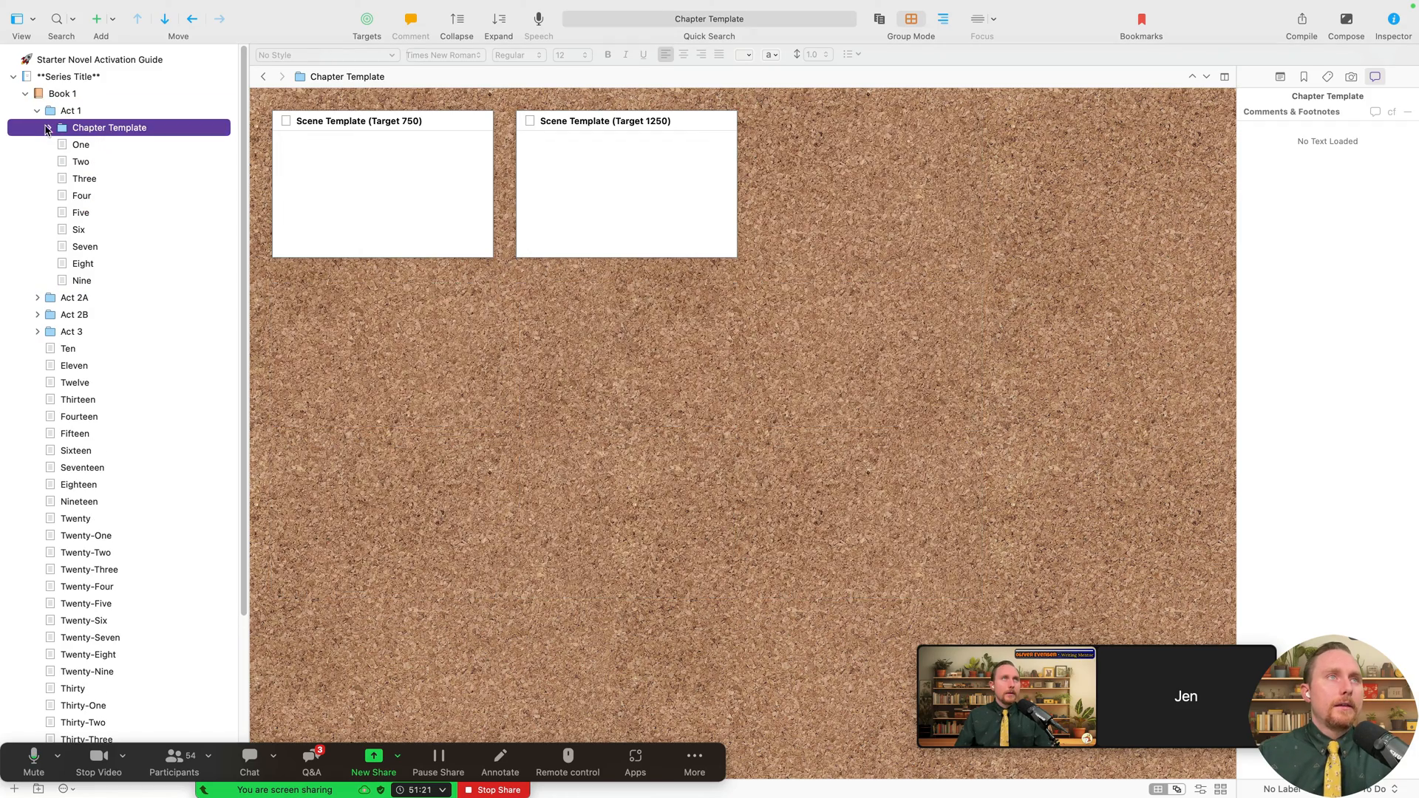
{"action": "left_click", "coordinate": [81, 351]}
{"action": "key", "text": "shift+Down"}
{"action": "key", "text": "shift+Down"}
{"action": "key", "text": "shift+Down"}
{"action": "key", "text": "shift+Down"}
{"action": "key", "text": "shift+Down"}
{"action": "key", "text": "shift+Down"}
{"action": "key", "text": "shift+Down"}
{"action": "key", "text": "shift+Down"}
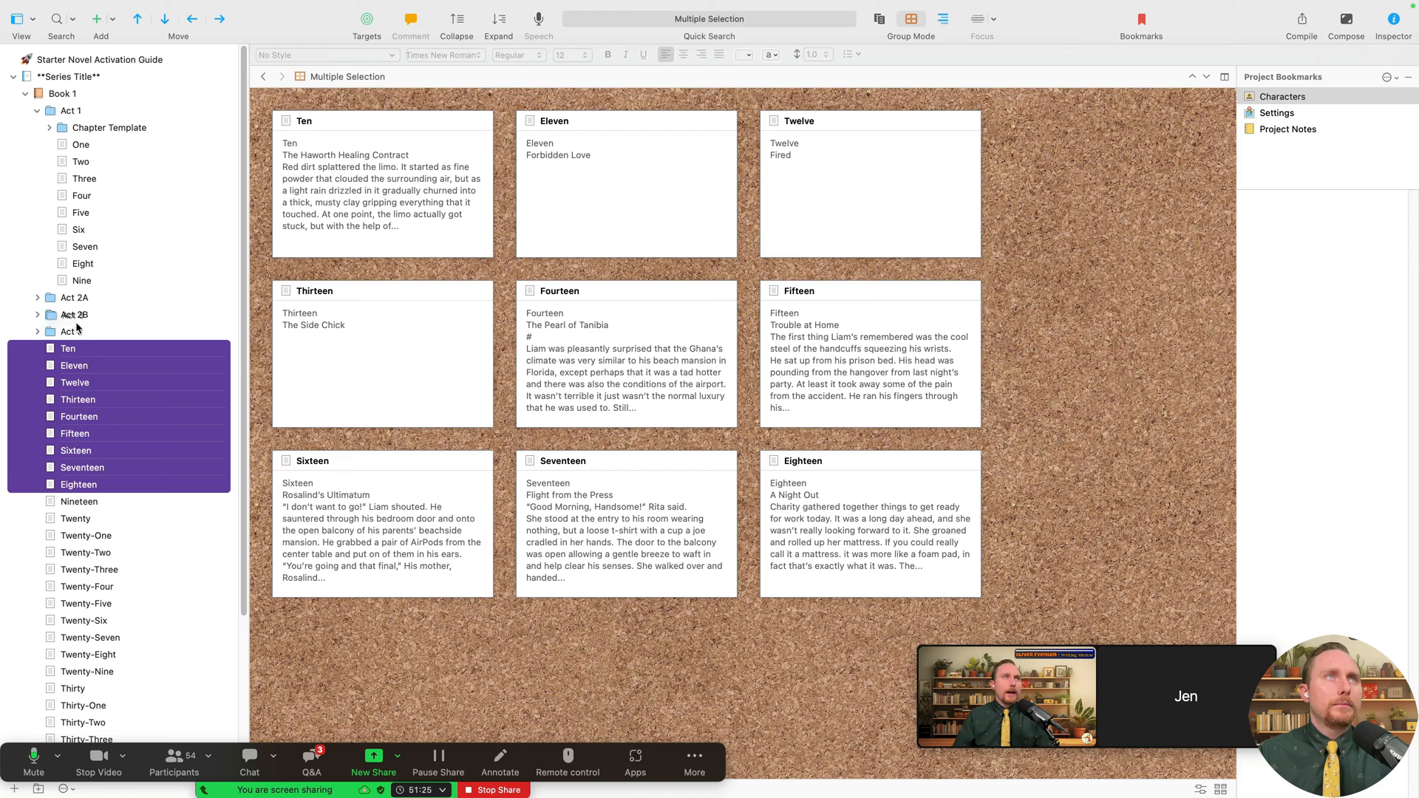
{"action": "left_click_drag", "start_coordinate": [72, 331], "coordinate": [89, 303]}
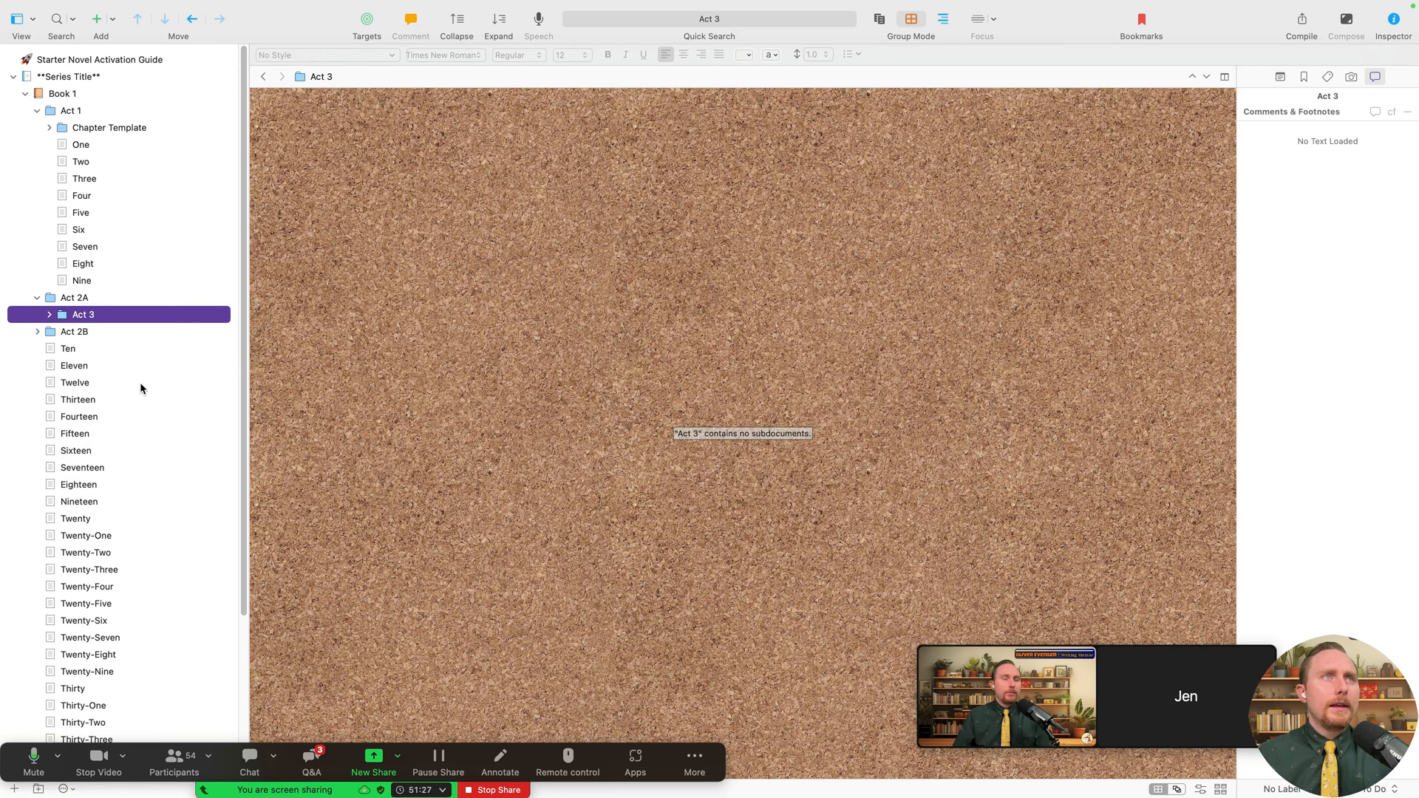
{"action": "left_click", "coordinate": [196, 24]}
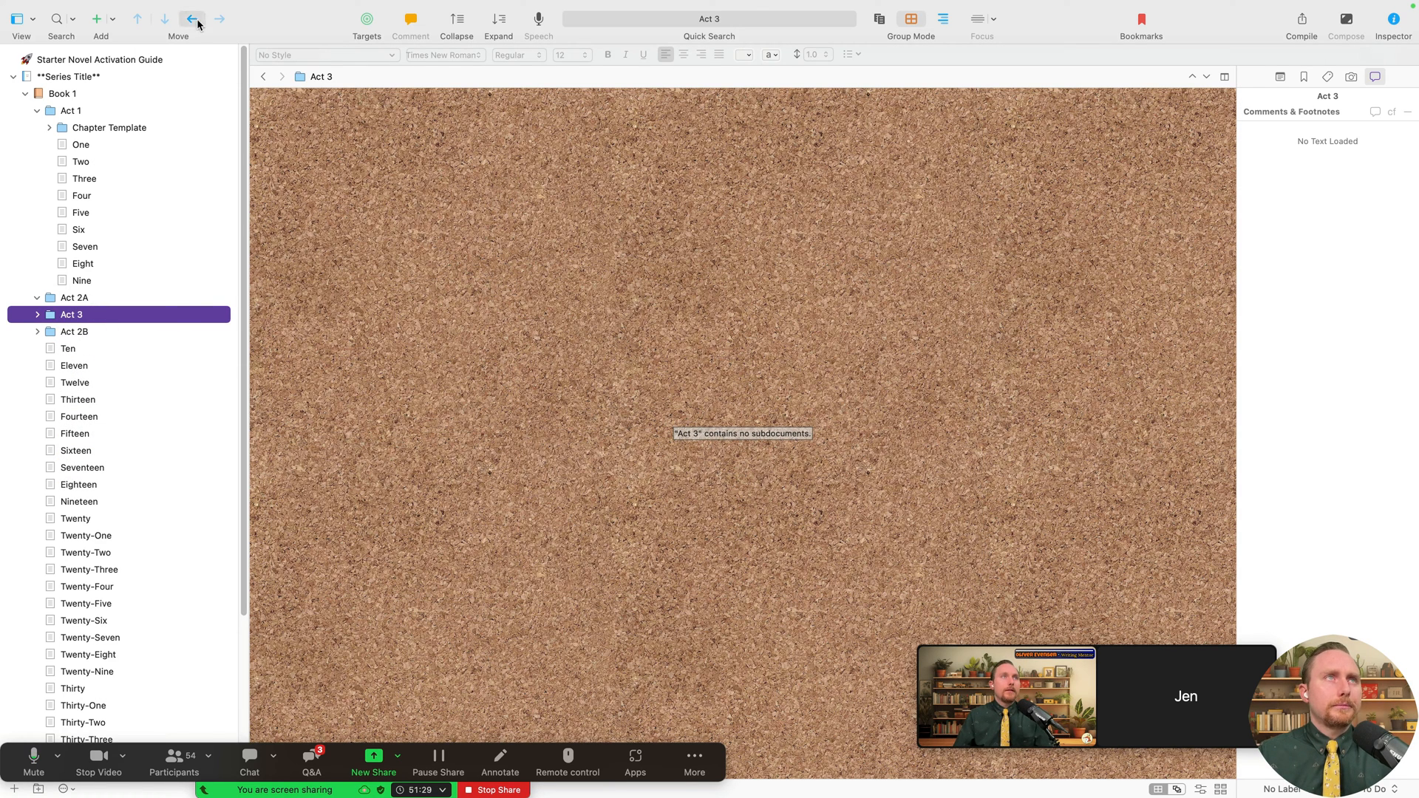
{"action": "left_click_drag", "start_coordinate": [62, 317], "coordinate": [46, 343]}
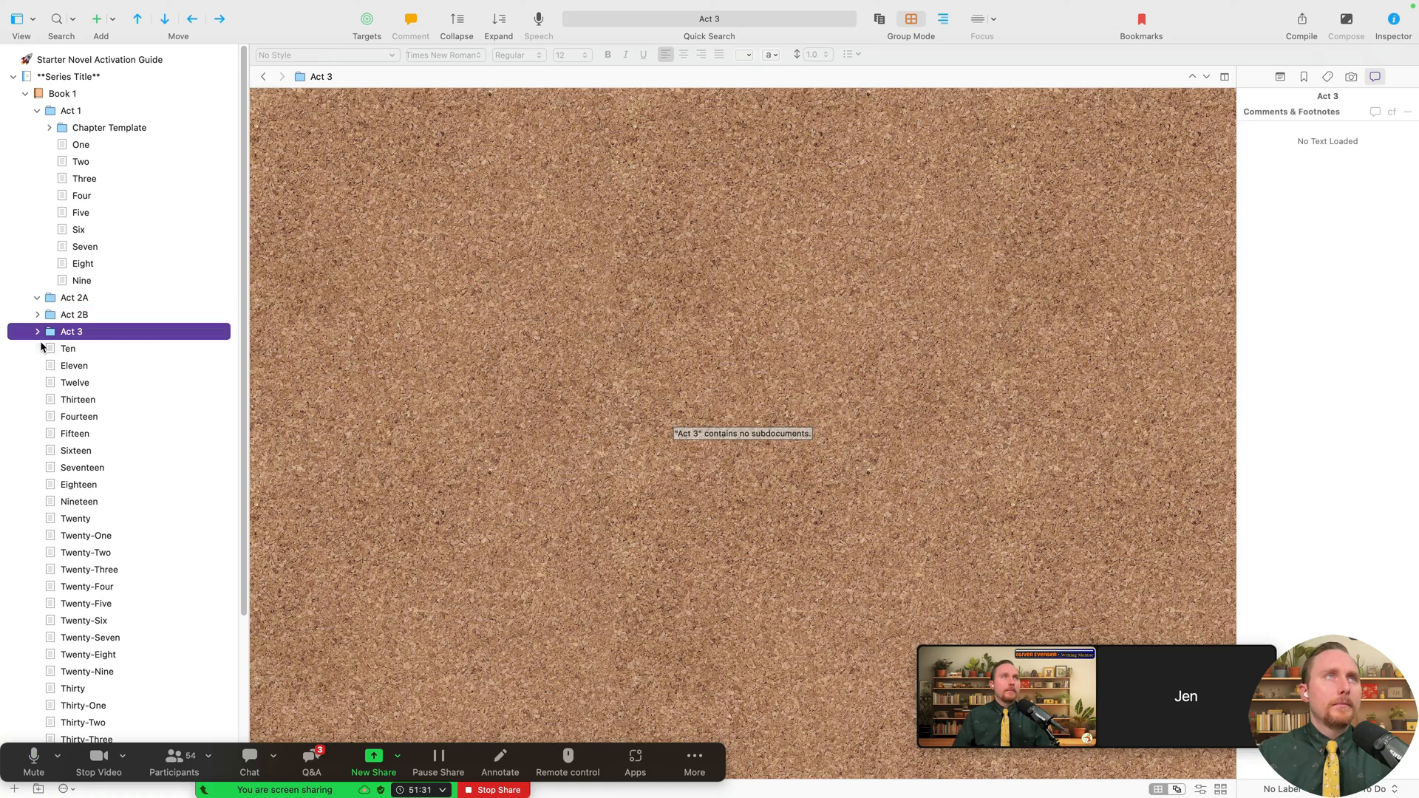
- Move chapters Ten–Eighteen into Act 2A and Nineteen–Twenty-Seven into Act 2B
{"action": "left_click", "coordinate": [68, 348]}
{"action": "key", "text": "shift+Down"}
{"action": "key", "text": "shift+Down"}
{"action": "key", "text": "shift+Down"}
{"action": "key", "text": "shift+Down"}
{"action": "key", "text": "shift+Down"}
{"action": "key", "text": "shift+Down"}
{"action": "key", "text": "shift+Down"}
{"action": "key", "text": "shift+Down"}
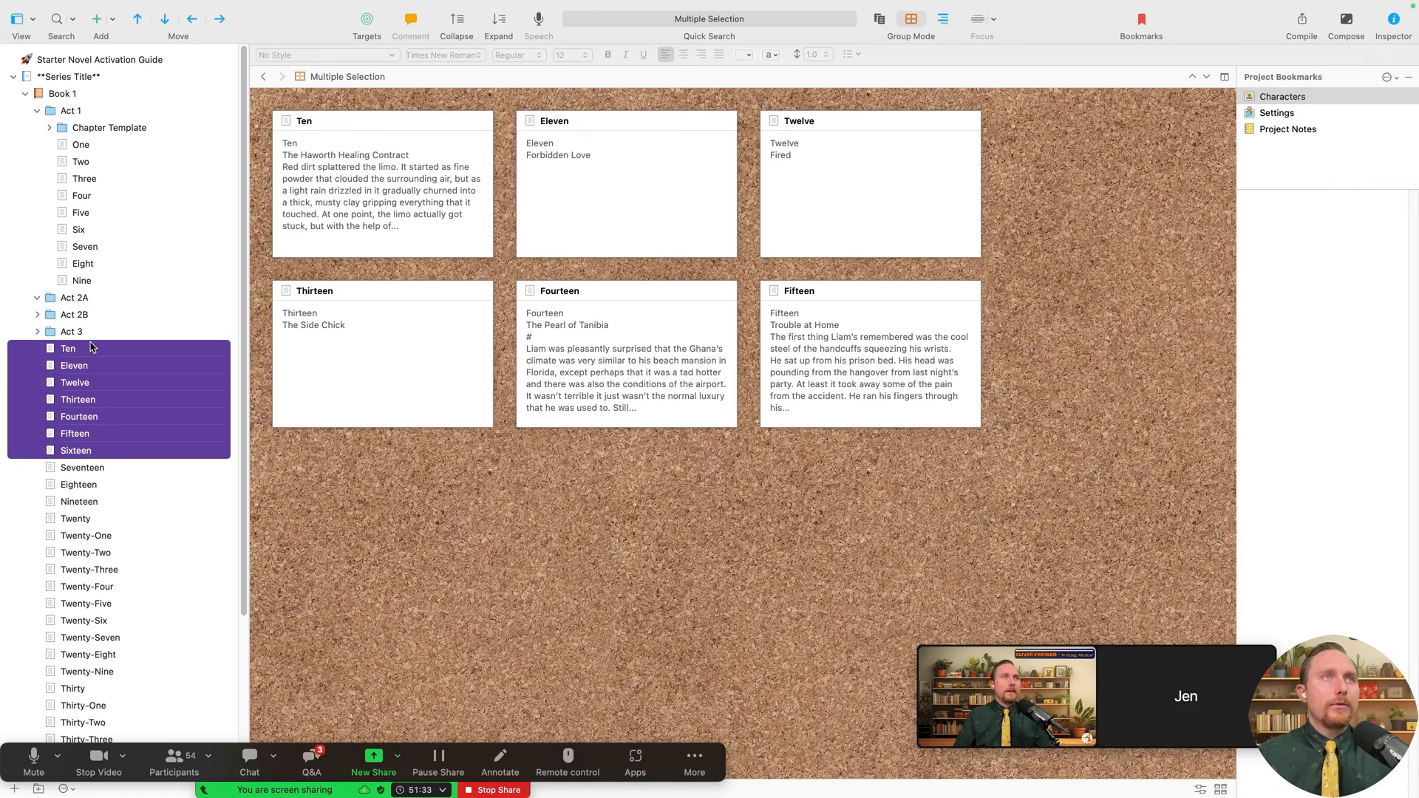
{"action": "left_click_drag", "start_coordinate": [90, 347], "coordinate": [89, 314]}
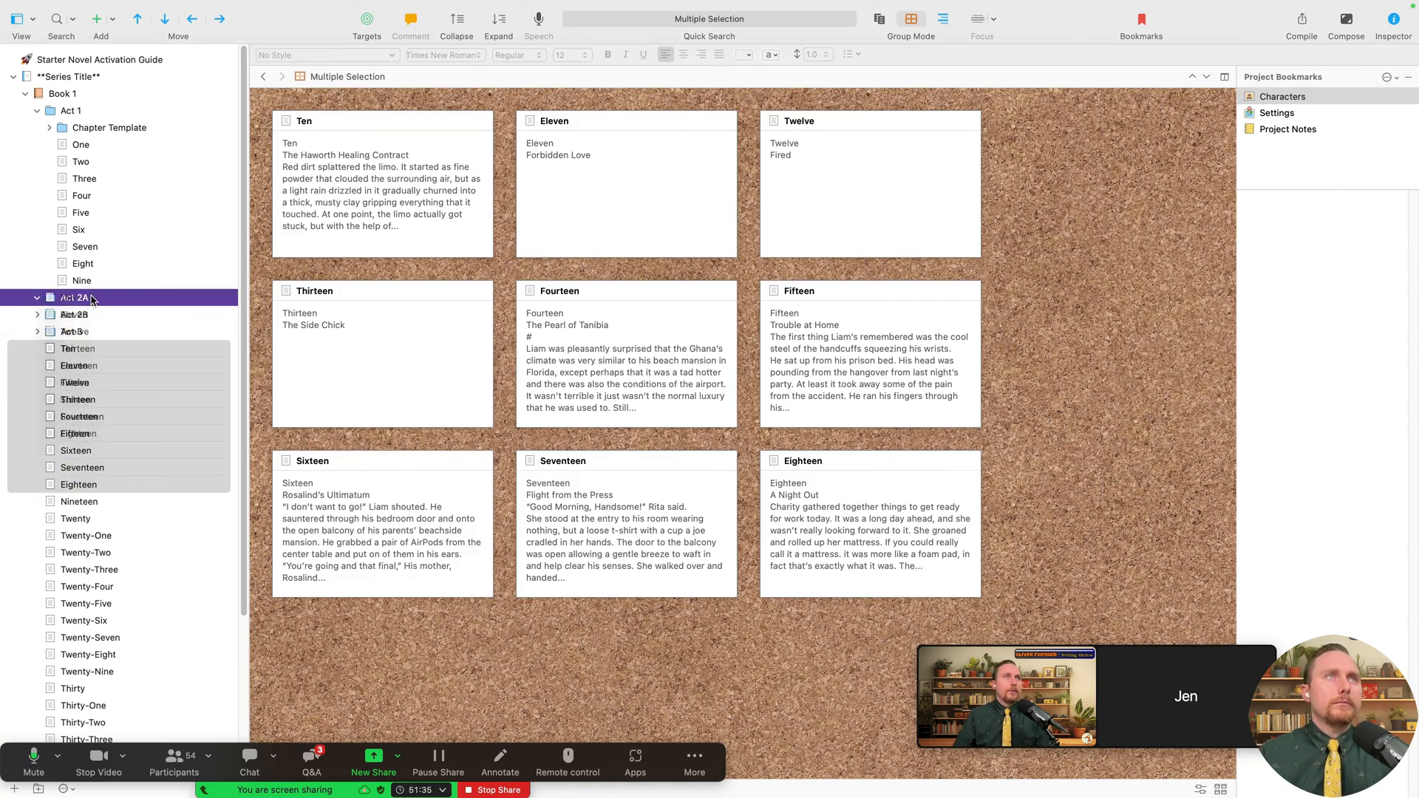
{"action": "left_click", "coordinate": [38, 111]}
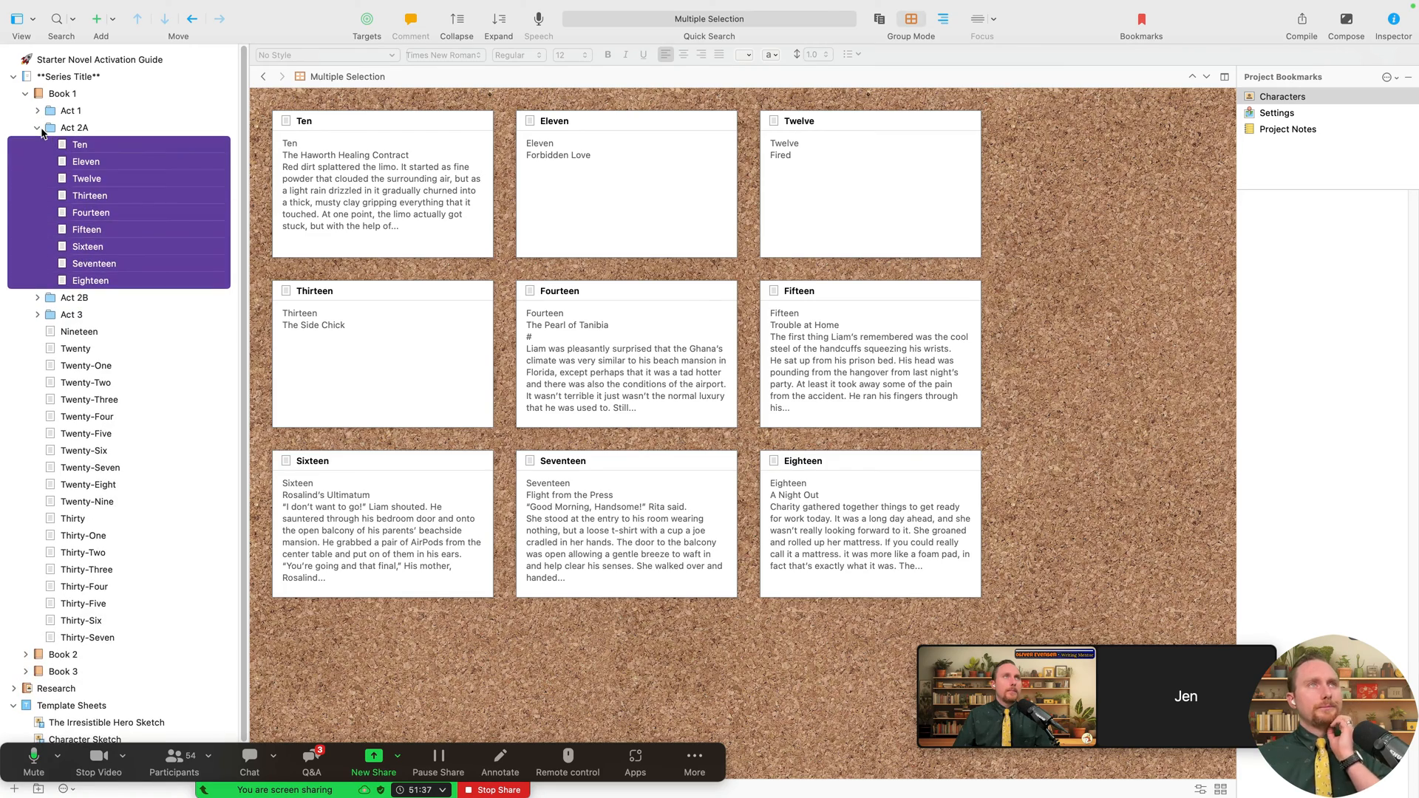
{"action": "left_click", "coordinate": [38, 128]}
{"action": "left_click", "coordinate": [74, 180]}
{"action": "key", "text": "shift+Down"}
{"action": "key", "text": "shift+Down"}
{"action": "key", "text": "shift+Down"}
{"action": "key", "text": "shift+Down"}
{"action": "key", "text": "shift+Down"}
{"action": "key", "text": "shift+Down"}
{"action": "key", "text": "shift+Down"}
{"action": "key", "text": "shift+Down"}
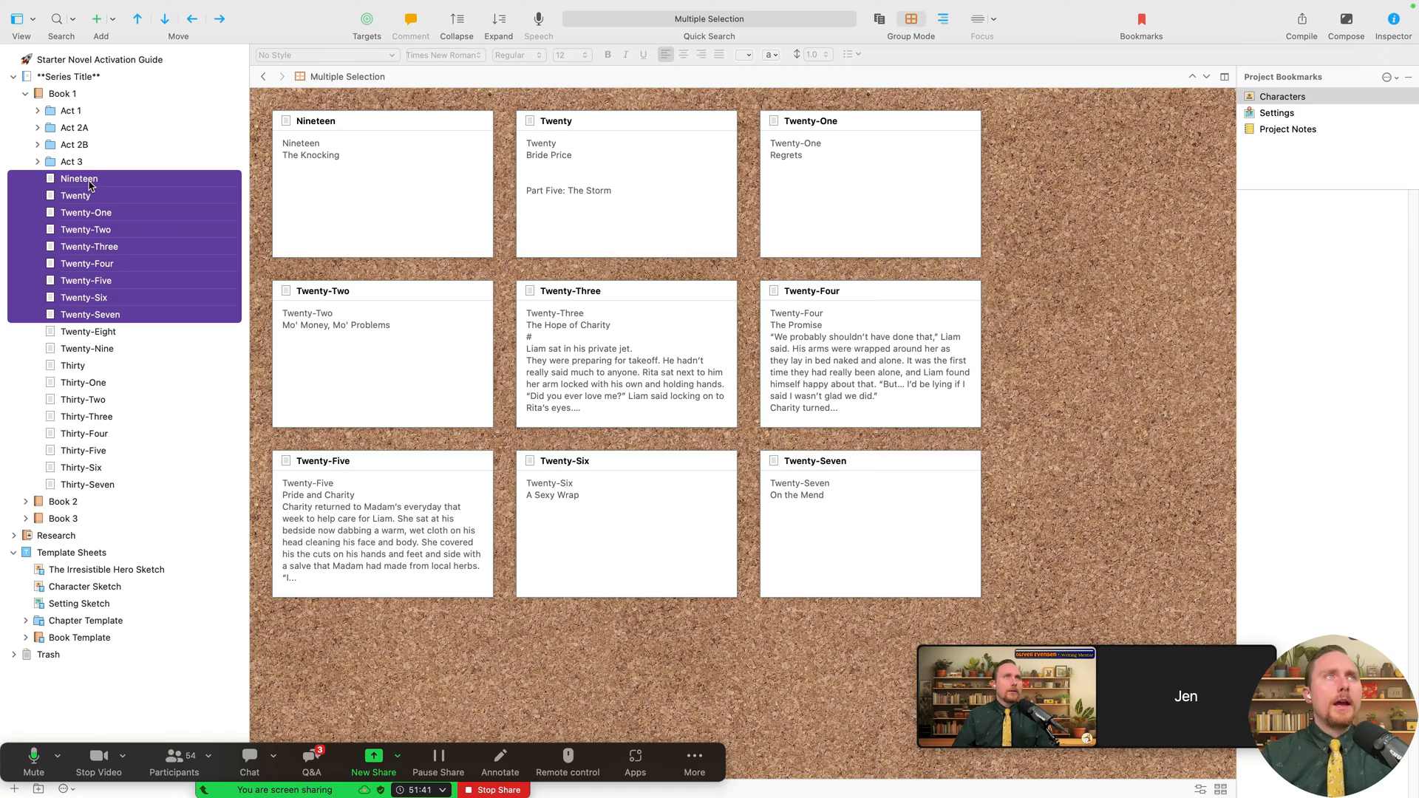
{"action": "left_click_drag", "start_coordinate": [89, 181], "coordinate": [61, 153]}
- Move chapters Twenty-Eight through Thirty-Seven into Act 3 and collapse it
{"action": "left_click", "coordinate": [38, 145]}
{"action": "left_click", "coordinate": [91, 181]}
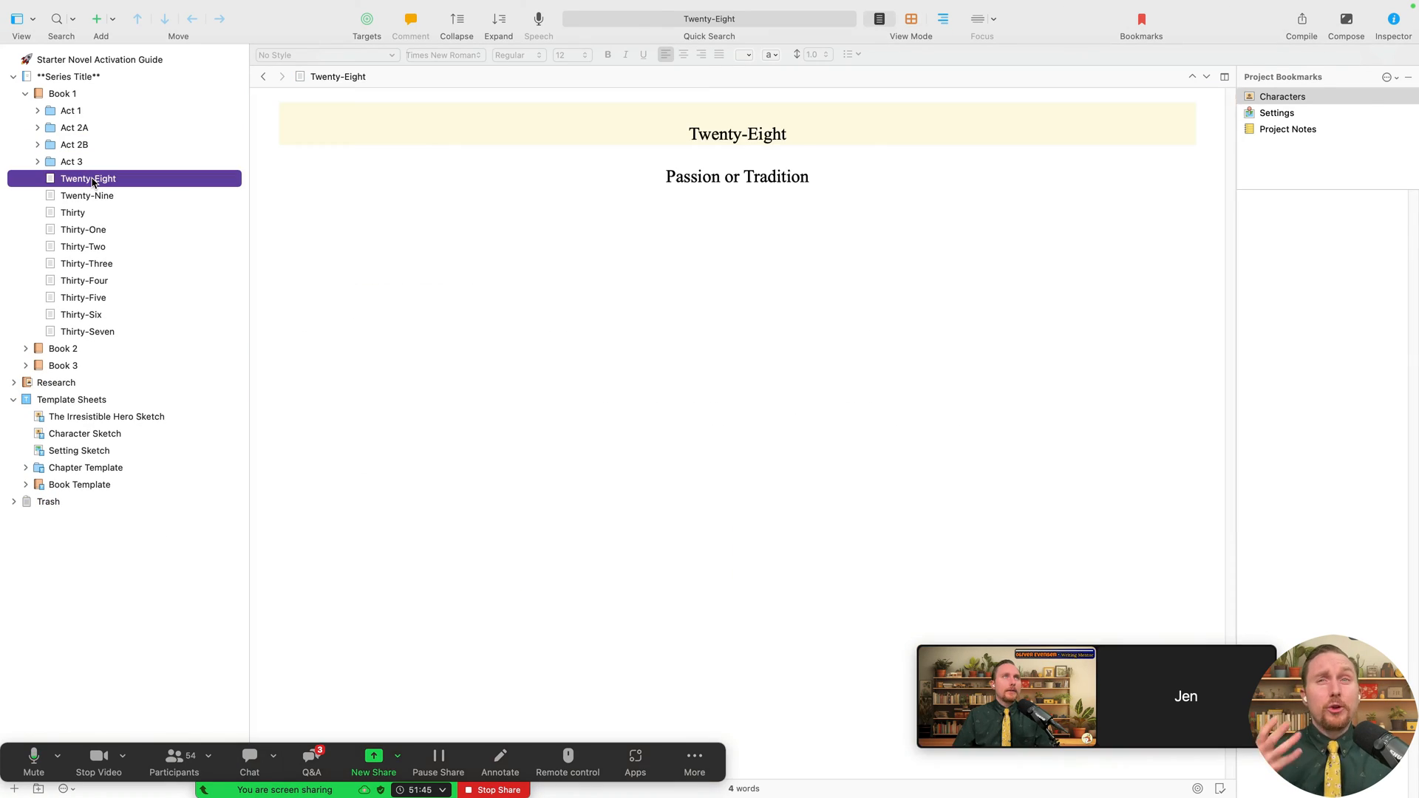
{"action": "key", "text": "shift+Down"}
{"action": "key", "text": "shift+Down"}
{"action": "key", "text": "shift+Down"}
{"action": "key", "text": "shift+Down"}
{"action": "key", "text": "shift+Down"}
{"action": "key", "text": "shift+Down"}
{"action": "key", "text": "shift+Down"}
{"action": "key", "text": "shift+Down"}
{"action": "key", "text": "shift+Down"}
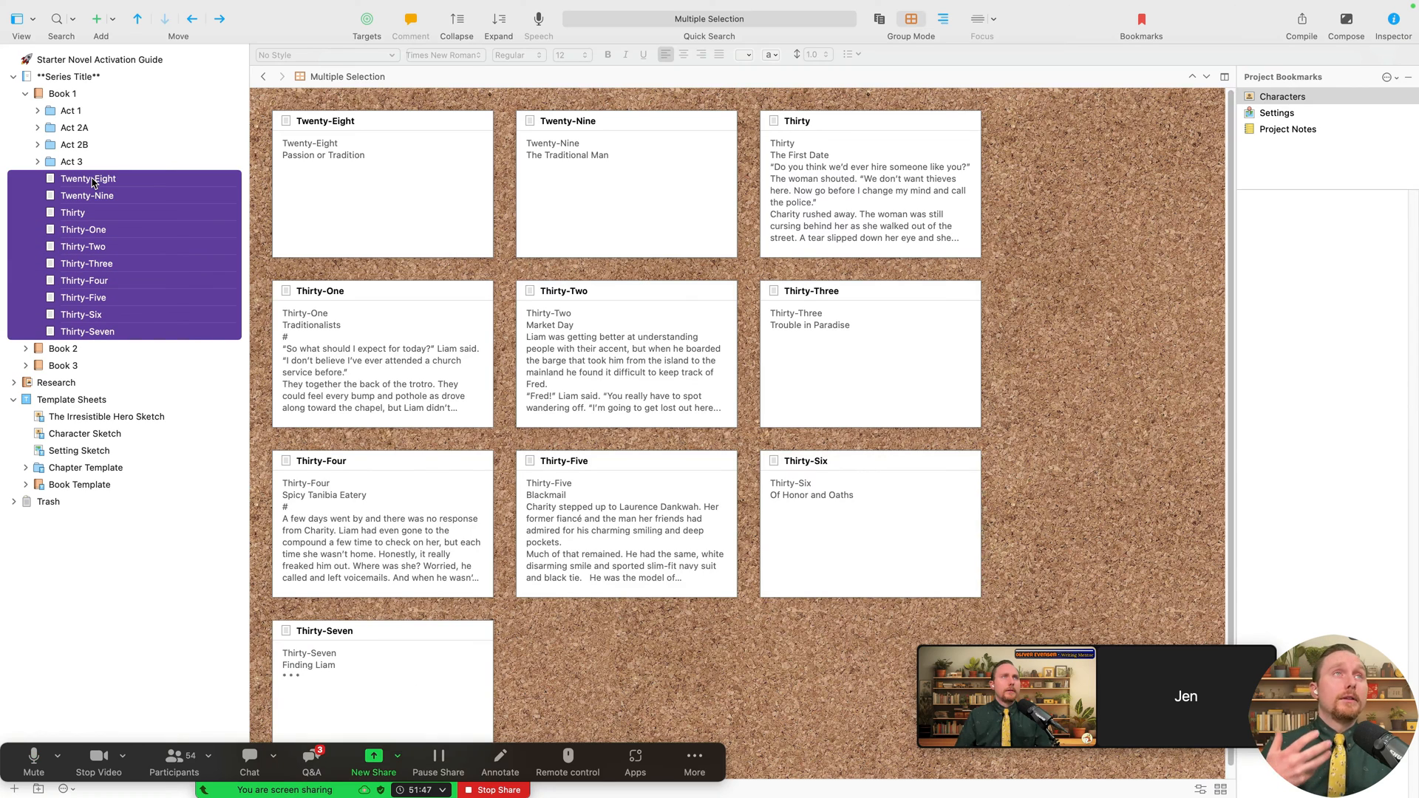
{"action": "left_click_drag", "start_coordinate": [96, 181], "coordinate": [70, 163]}
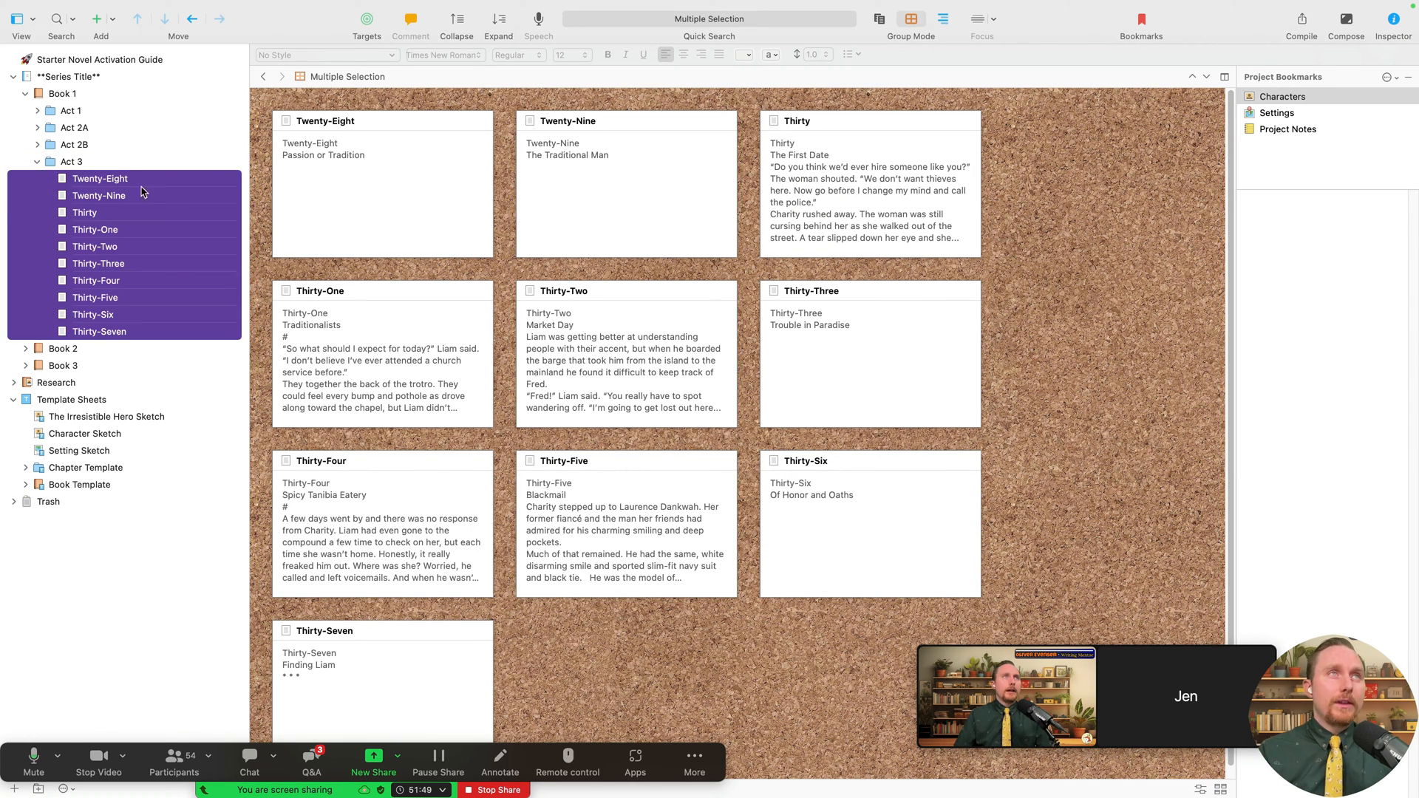
{"action": "left_click", "coordinate": [37, 161]}
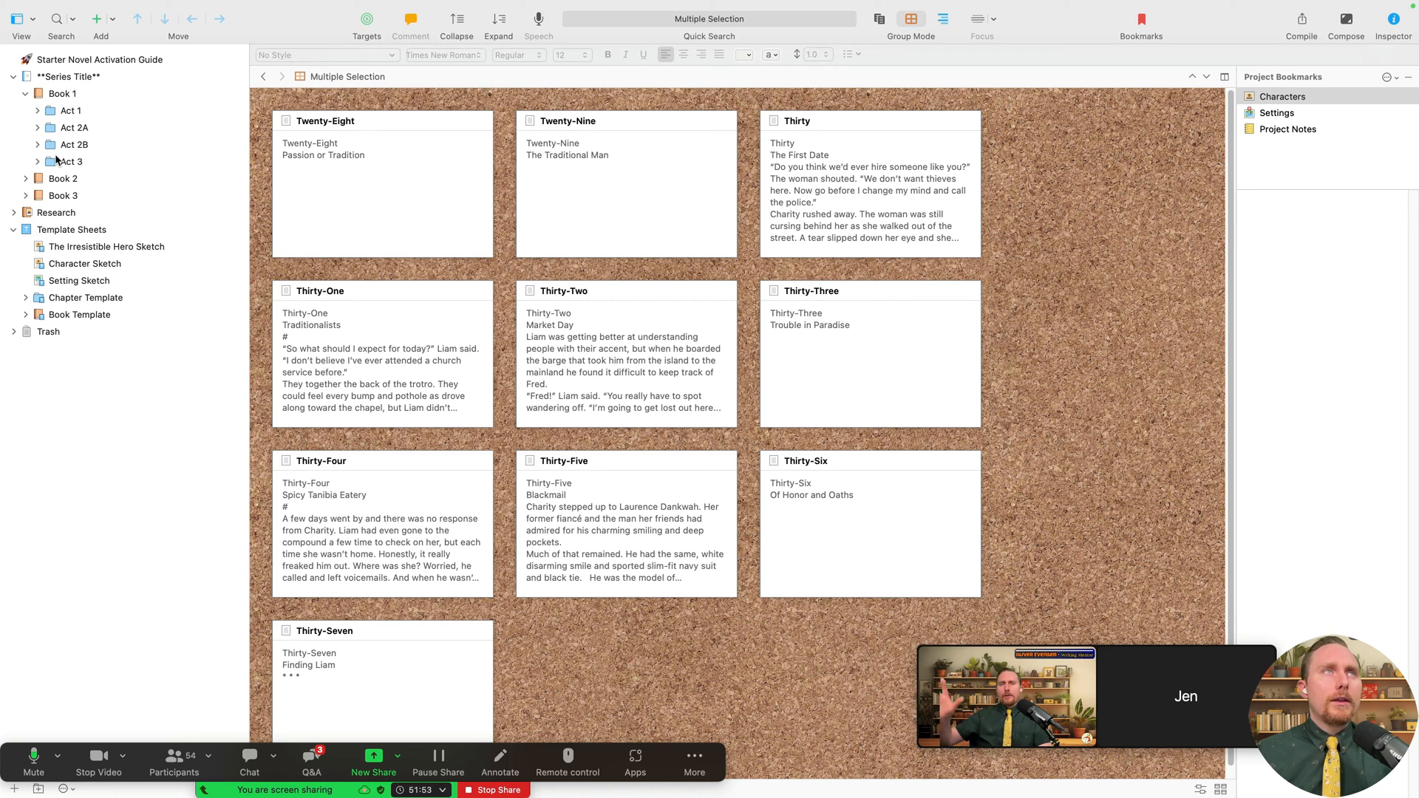
{"action": "left_click", "coordinate": [58, 113]}
- Expand Act 1 and inspect Chapter Template and its Scene Templates (Target 750 and 1250)
{"action": "key", "text": "Right"}
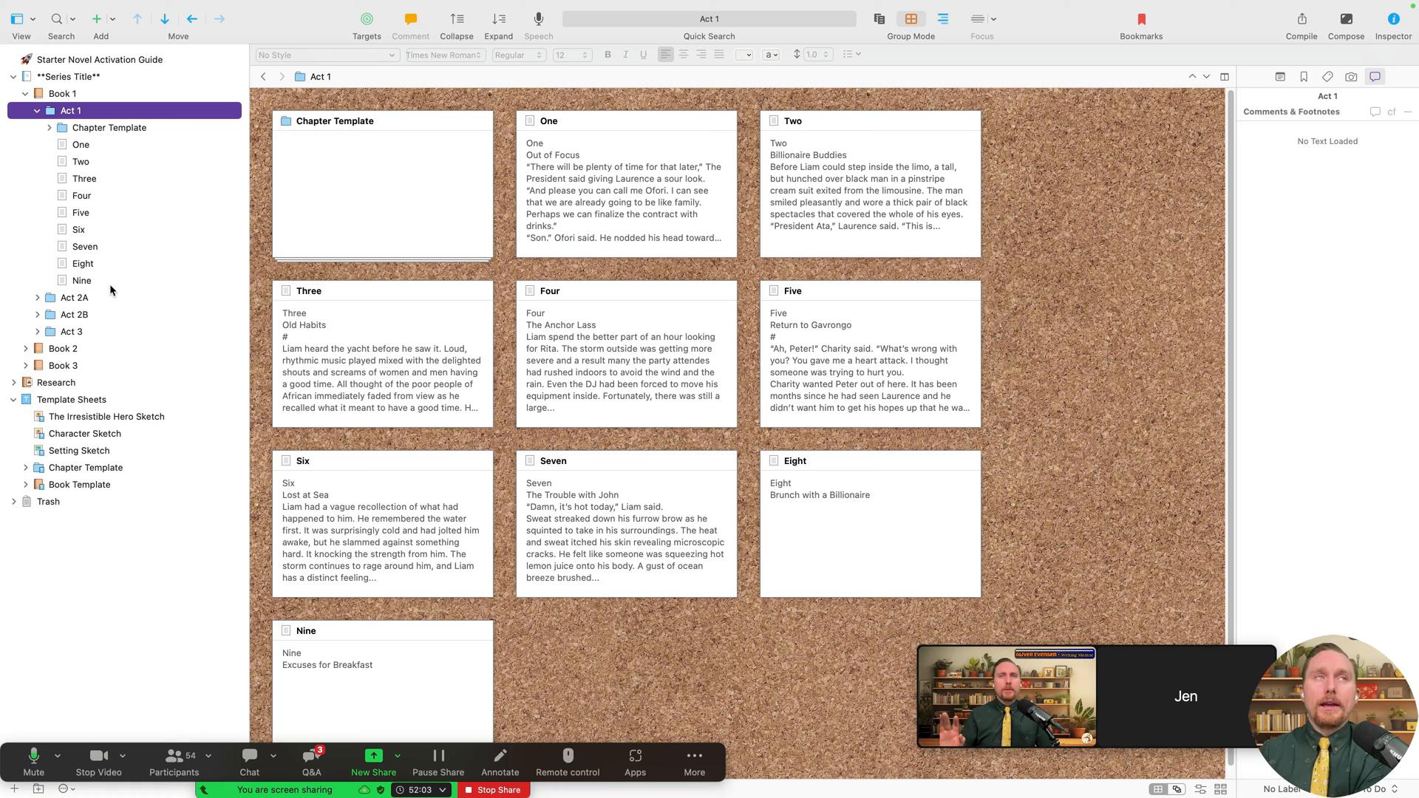
{"action": "left_click", "coordinate": [117, 129]}
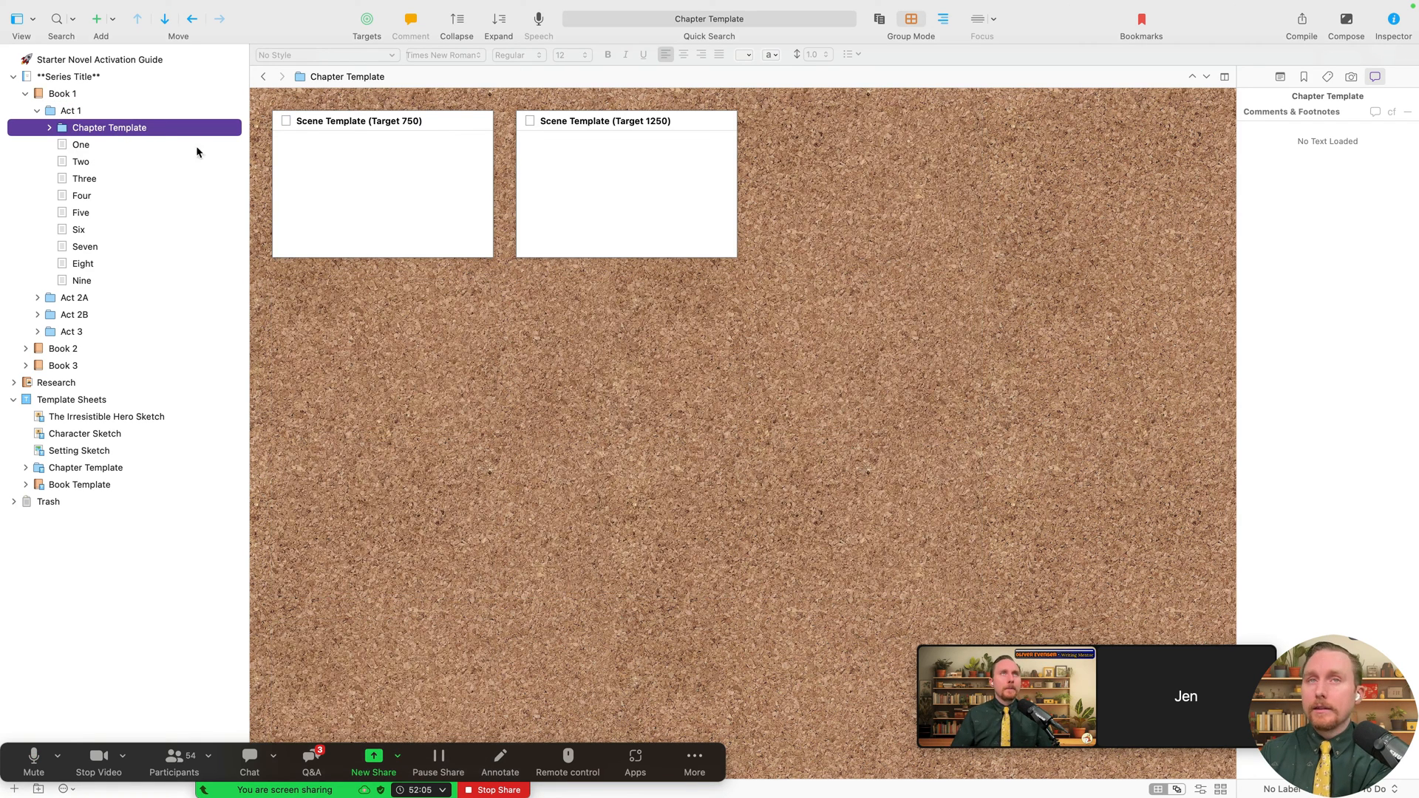
{"action": "left_click", "coordinate": [50, 128]}
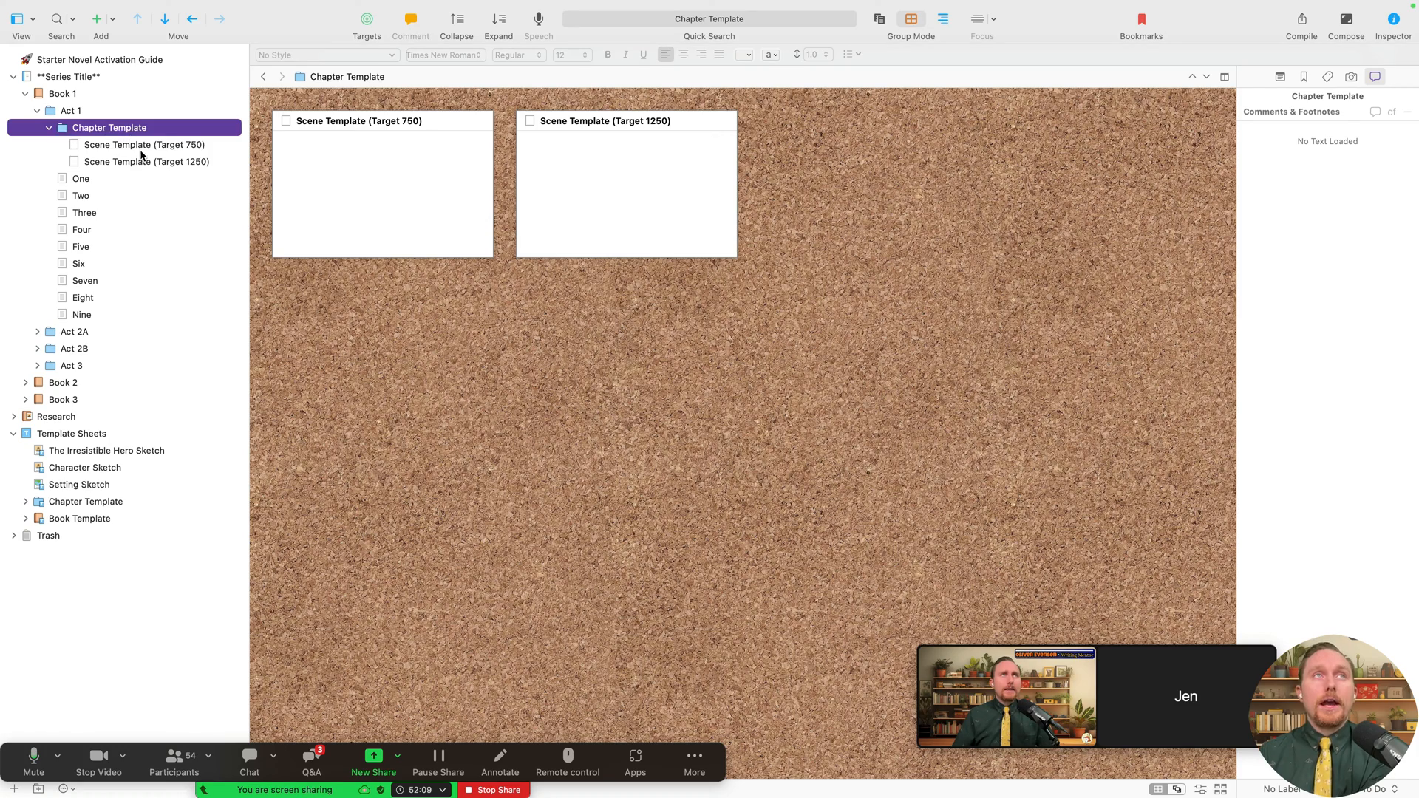
{"action": "left_click", "coordinate": [141, 160]}
{"action": "left_click", "coordinate": [141, 145]}
{"action": "left_click", "coordinate": [85, 130]}
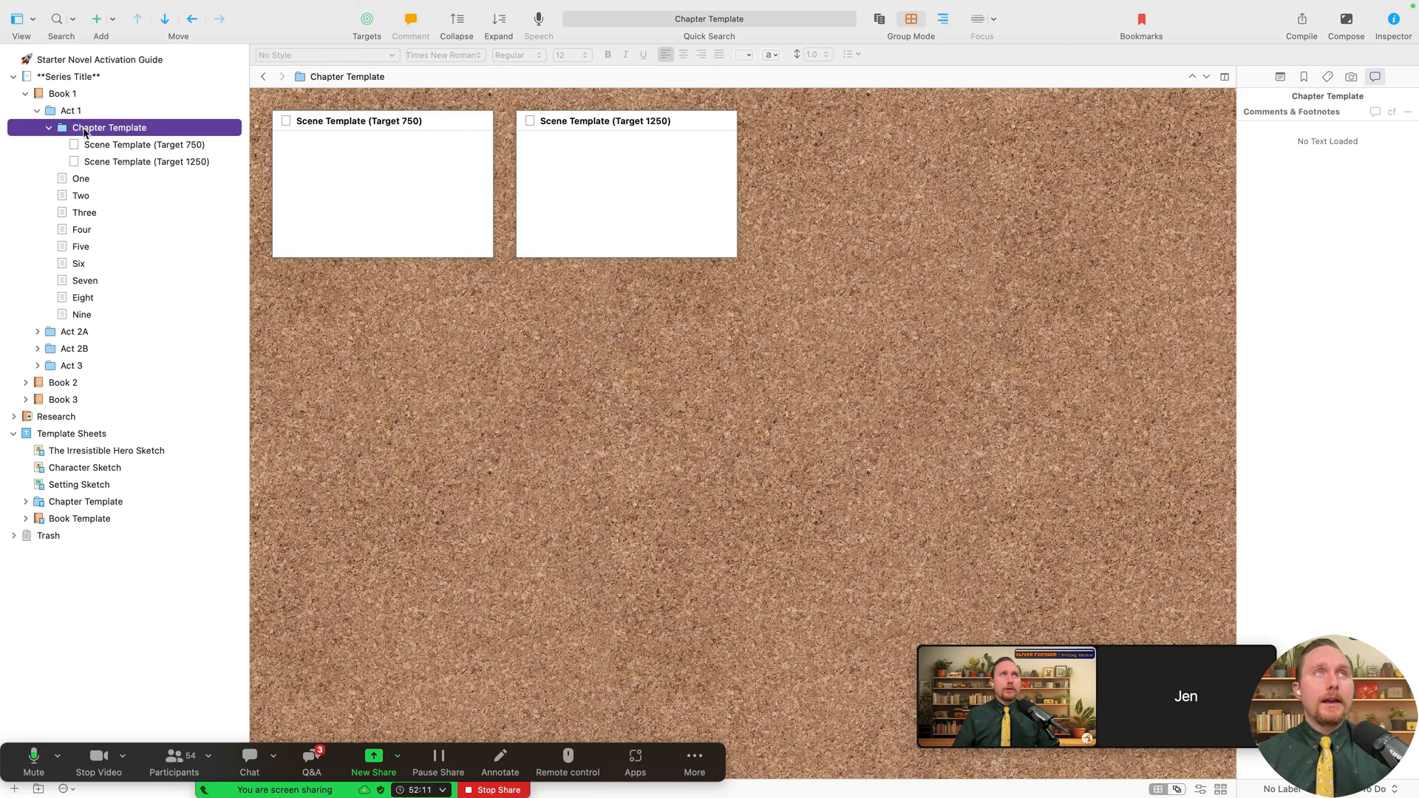
{"action": "left_click", "coordinate": [133, 145]}
{"action": "left_click", "coordinate": [142, 161]}
{"action": "left_click", "coordinate": [136, 146]}
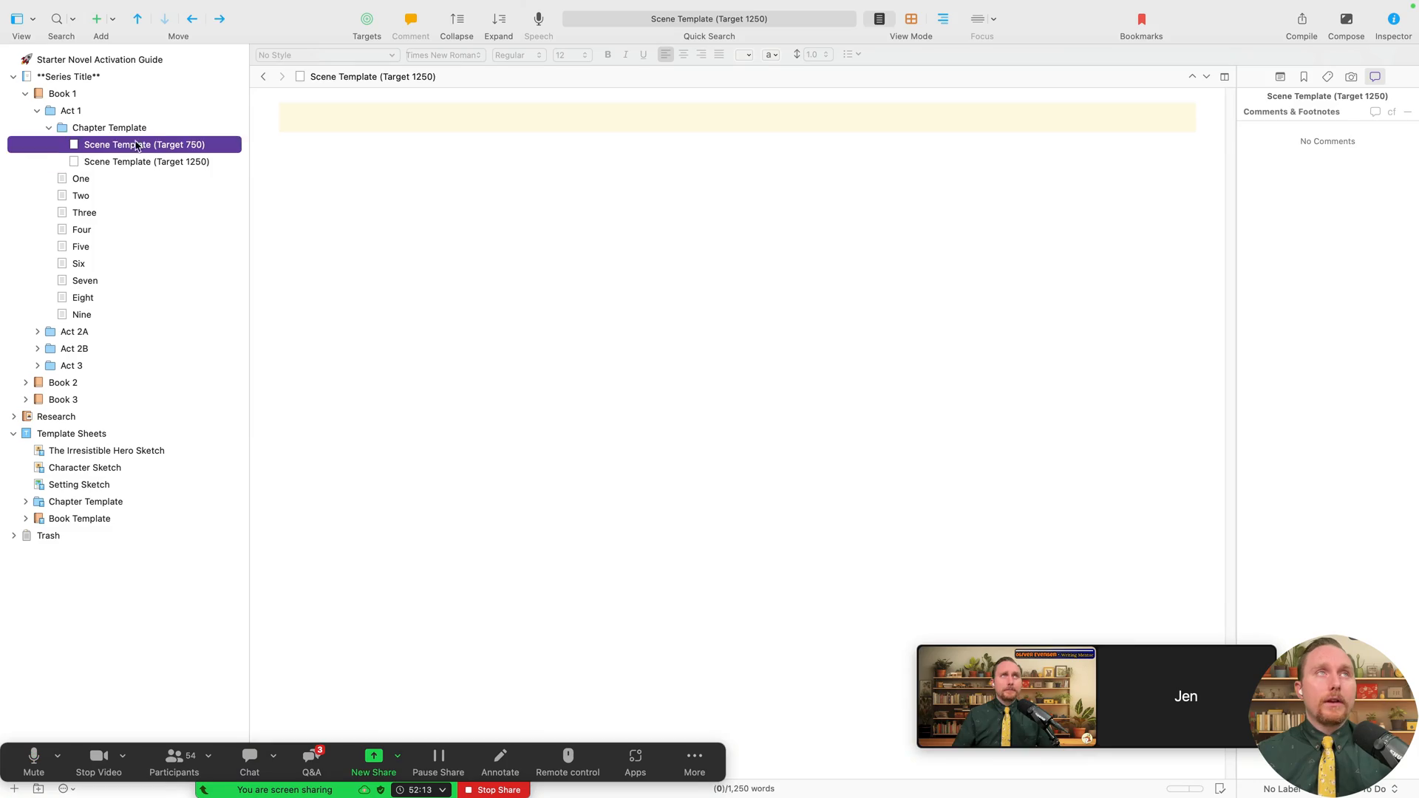
{"action": "key", "text": "Up"}
- Read through the text of chapter One
{"action": "left_click", "coordinate": [89, 179]}
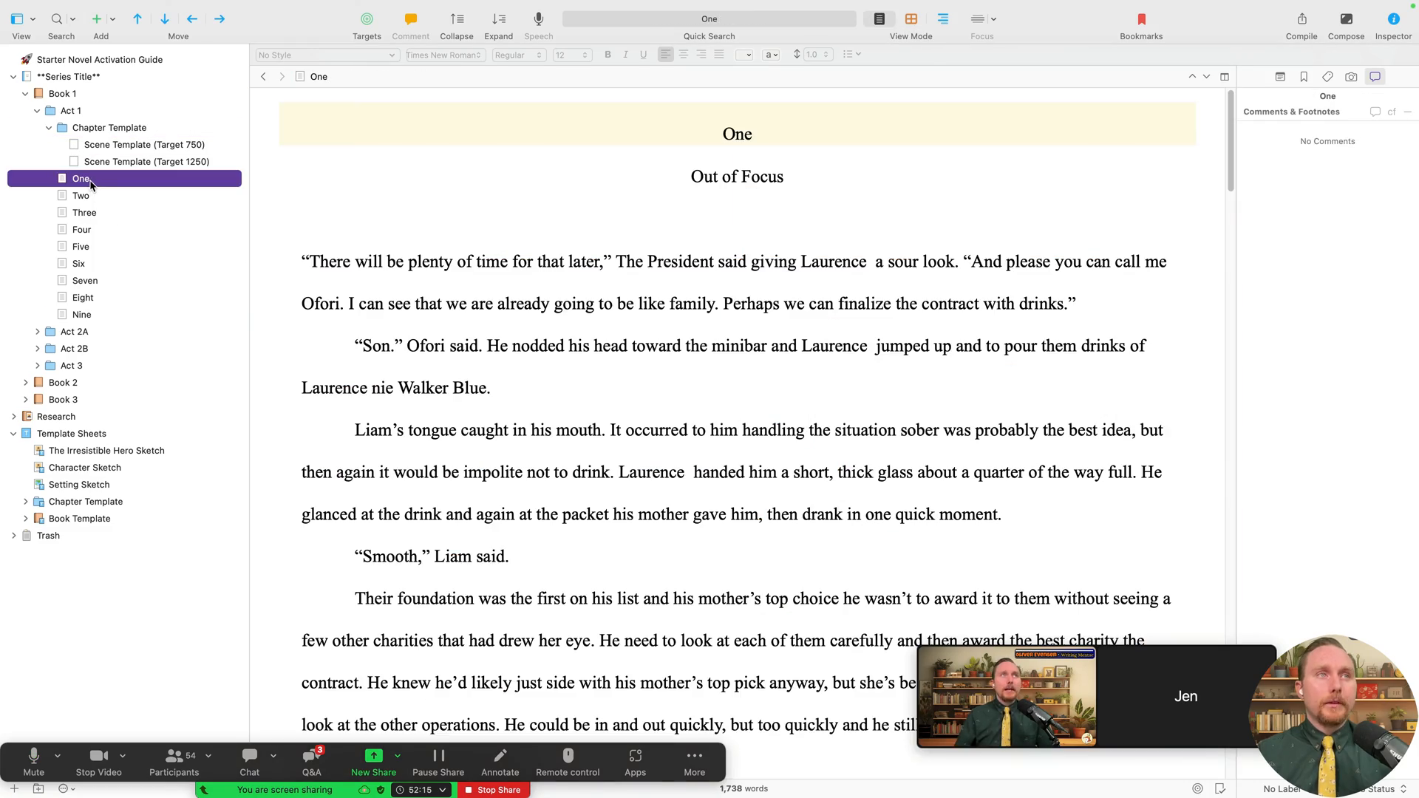
{"action": "scroll", "coordinate": [502, 474], "scroll_direction": "down", "scroll_amount": 15}
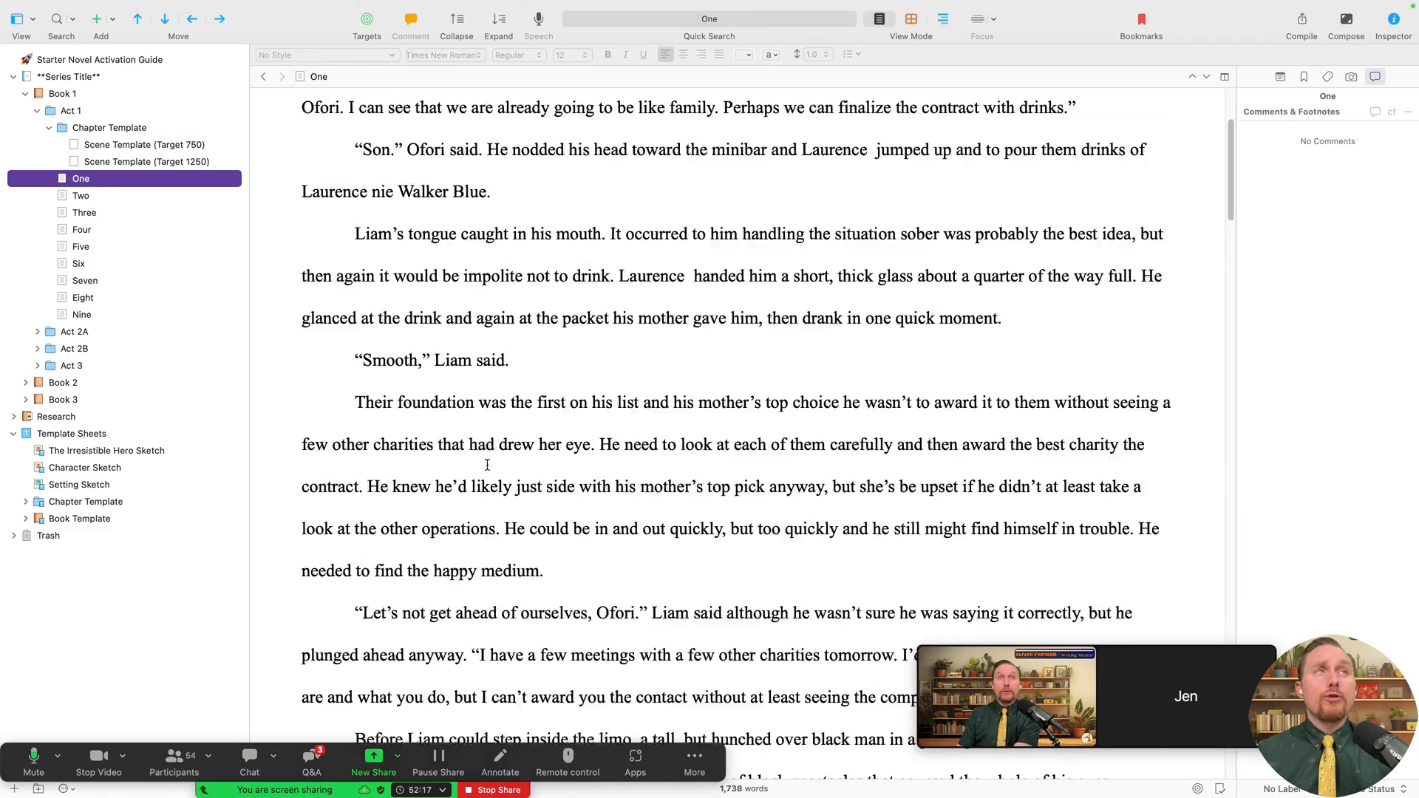
{"action": "scroll", "coordinate": [502, 474], "scroll_direction": "up", "scroll_amount": 15}
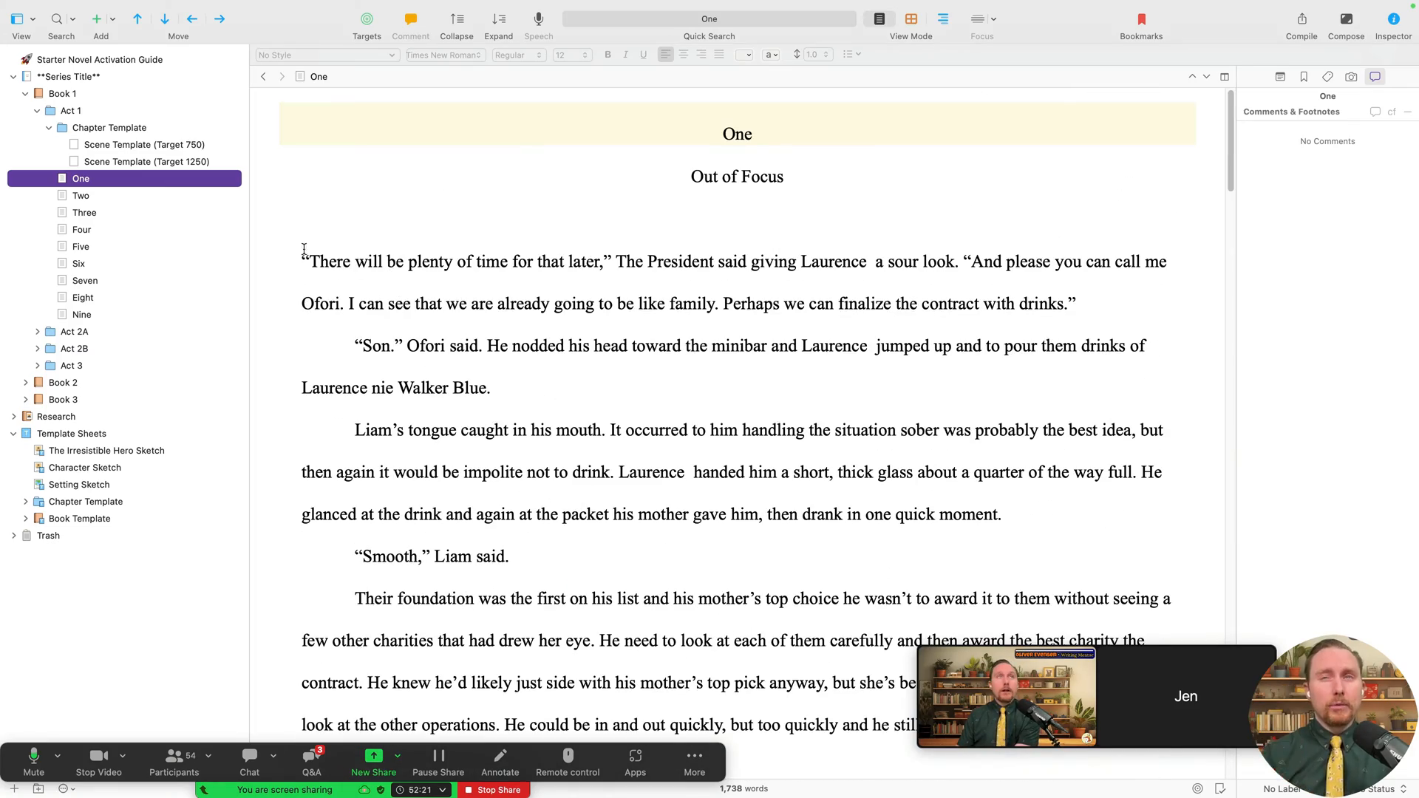
- Move Chapter Template with its scene templates into the Trash, then collapse Trash and Act 1
{"action": "left_click", "coordinate": [194, 162]}
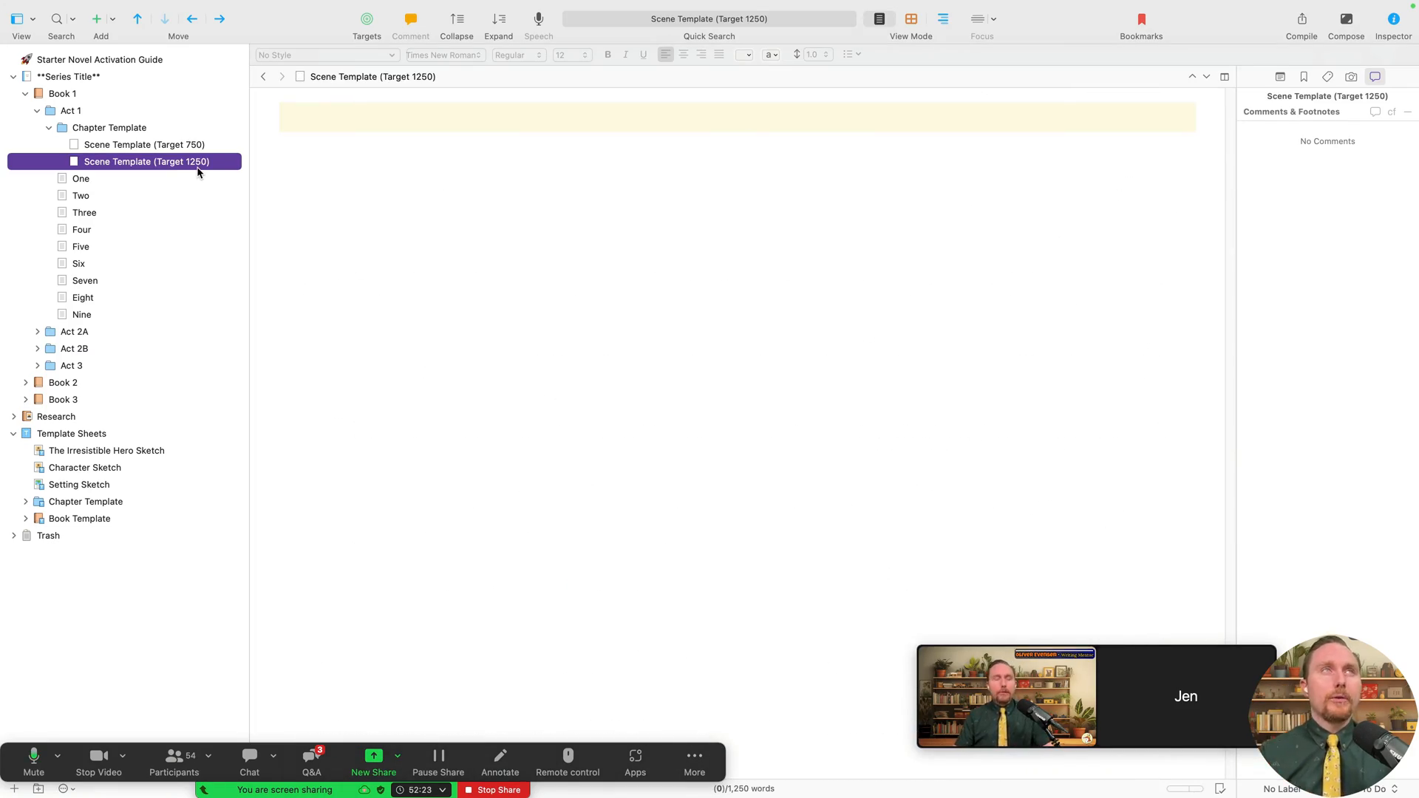
{"action": "key", "text": "shift+Up"}
{"action": "key", "text": "shift+Up"}
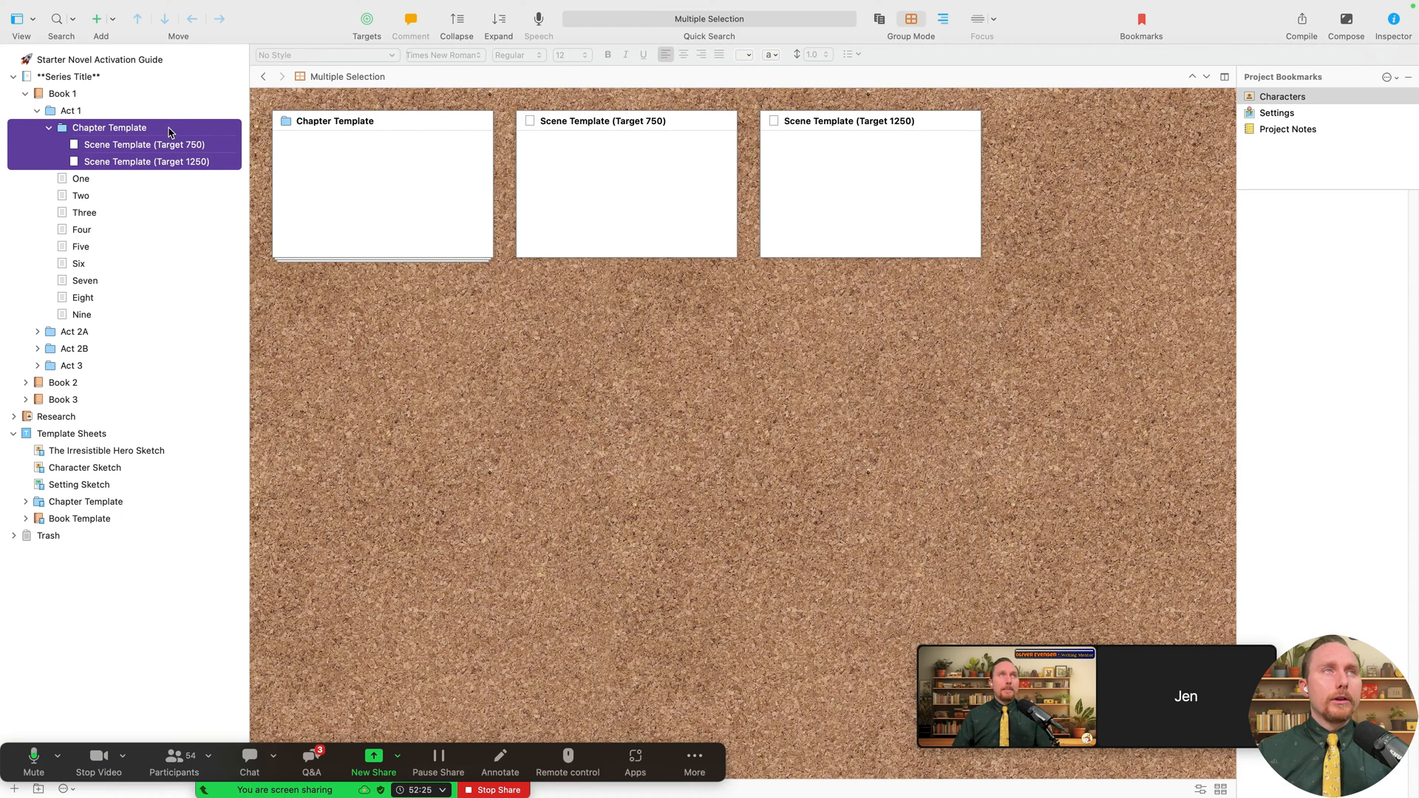
{"action": "left_click", "coordinate": [47, 131]}
{"action": "left_click_drag", "start_coordinate": [95, 128], "coordinate": [25, 486]}
{"action": "left_click", "coordinate": [12, 485]}
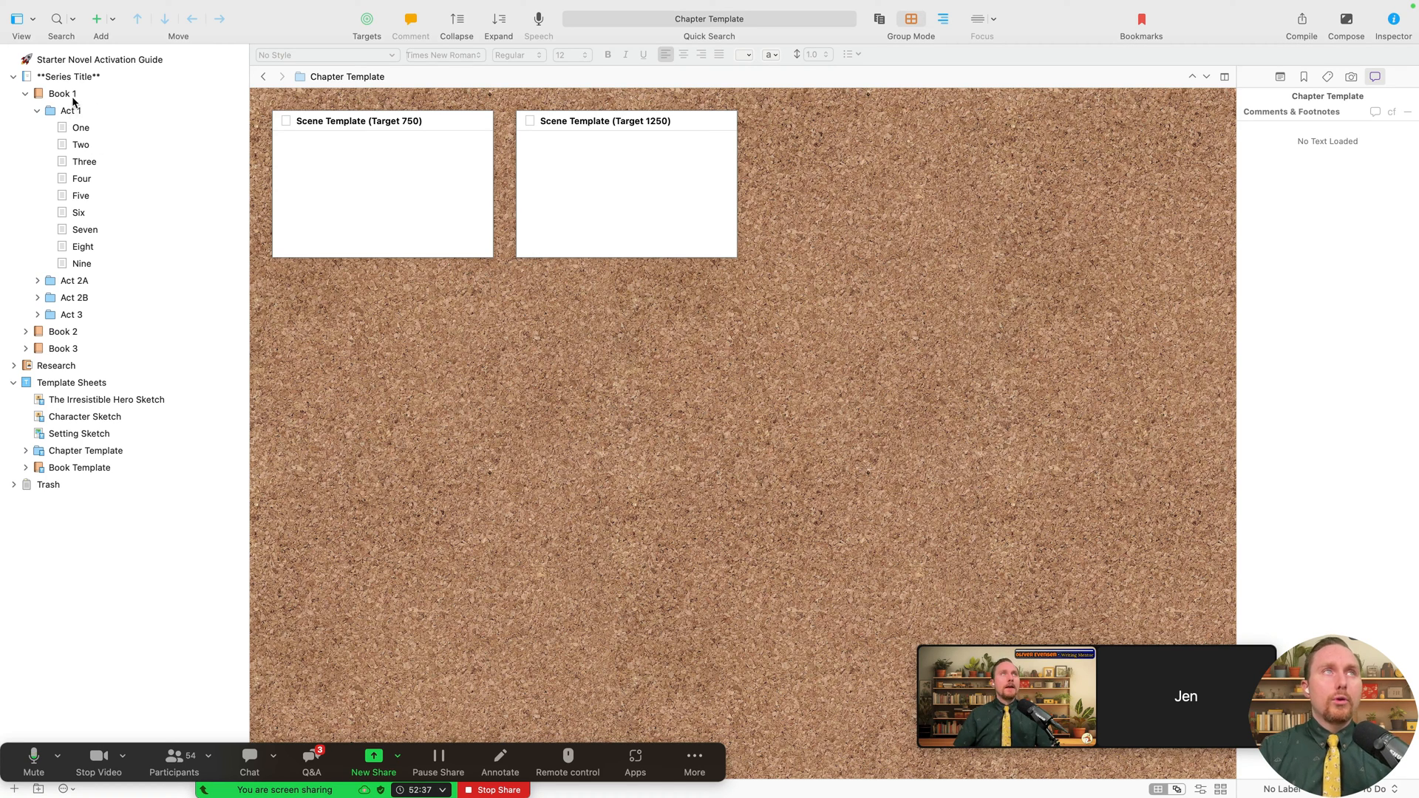
{"action": "left_click", "coordinate": [37, 111]}
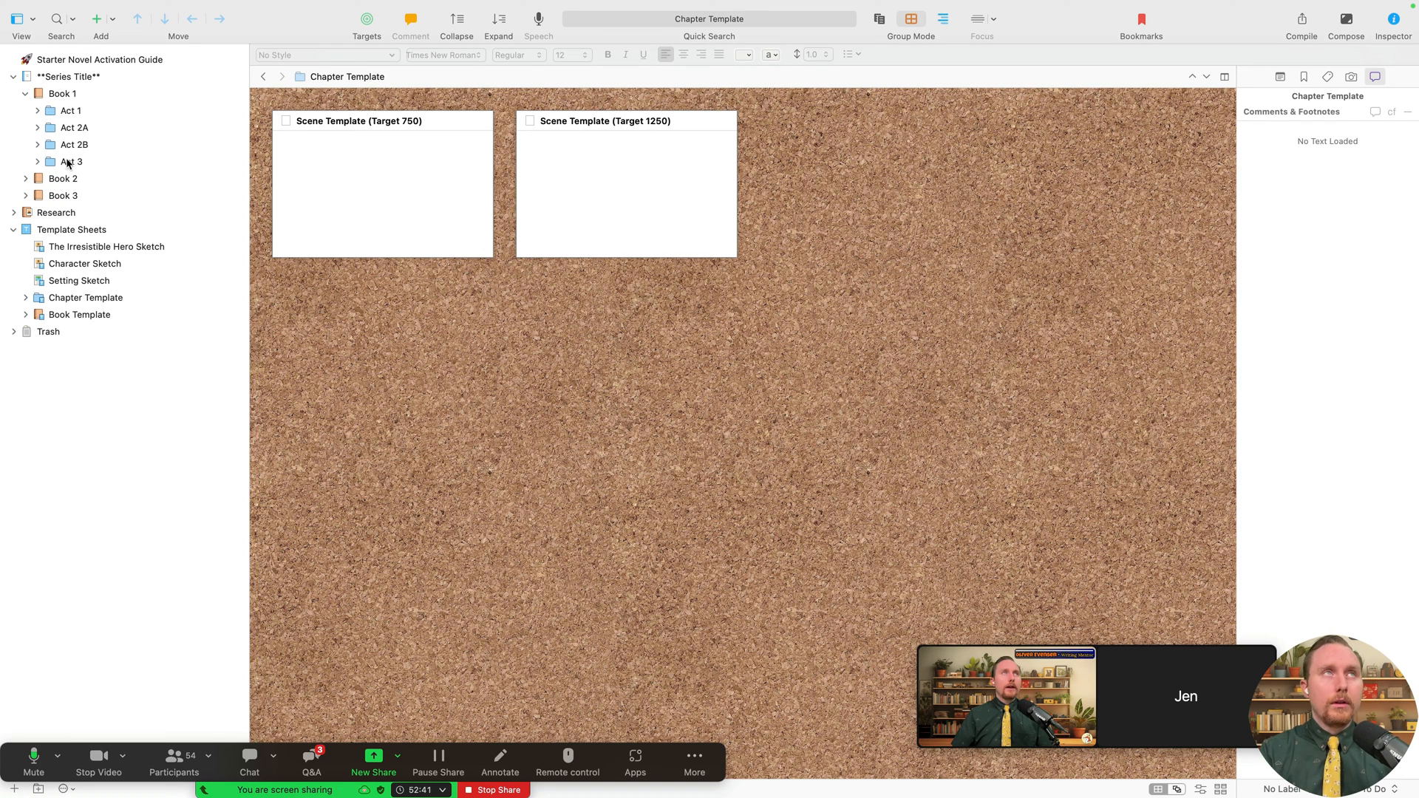
- Rename Book 1 to 'Liam's Charity'
{"action": "double_click", "coordinate": [72, 94]}
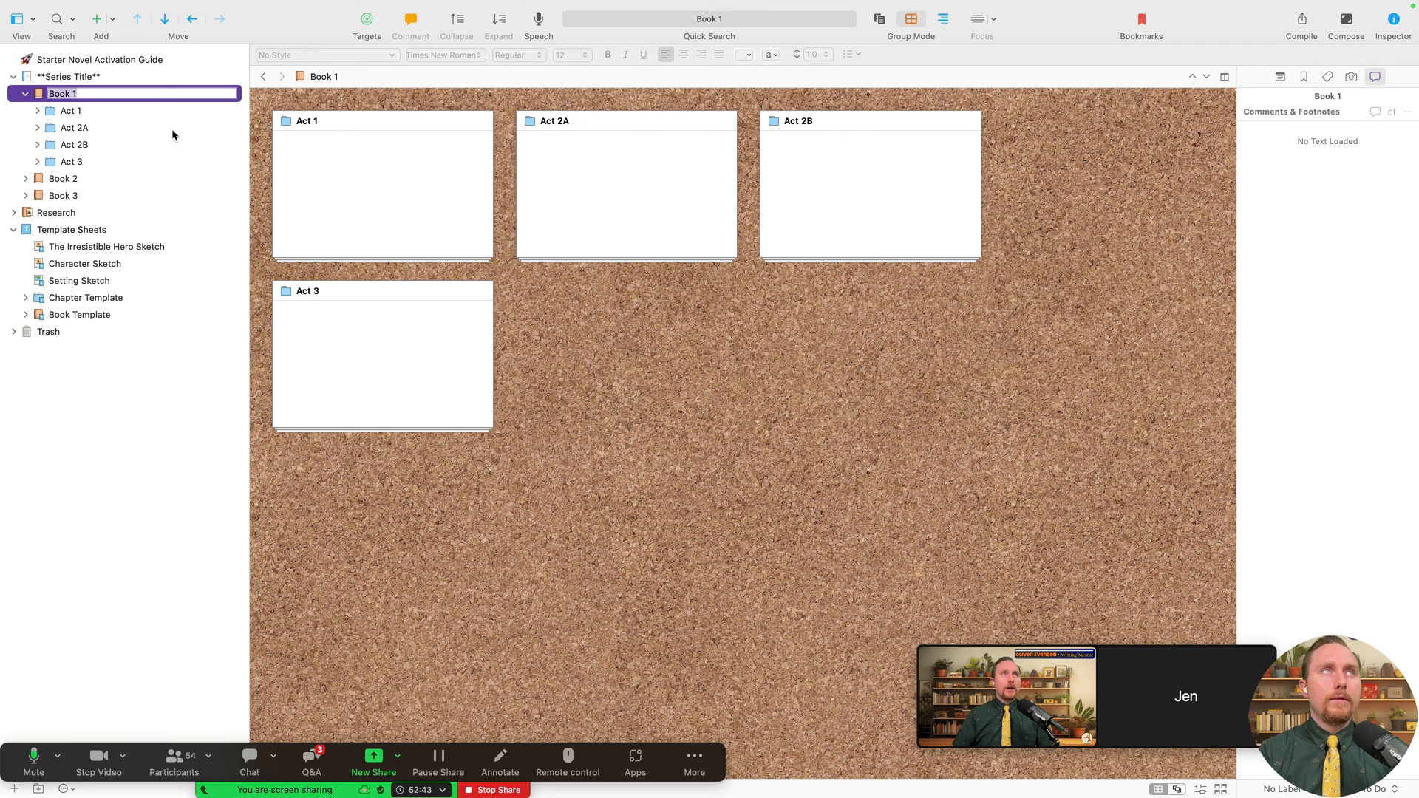
{"action": "type", "text": "Liam's"}
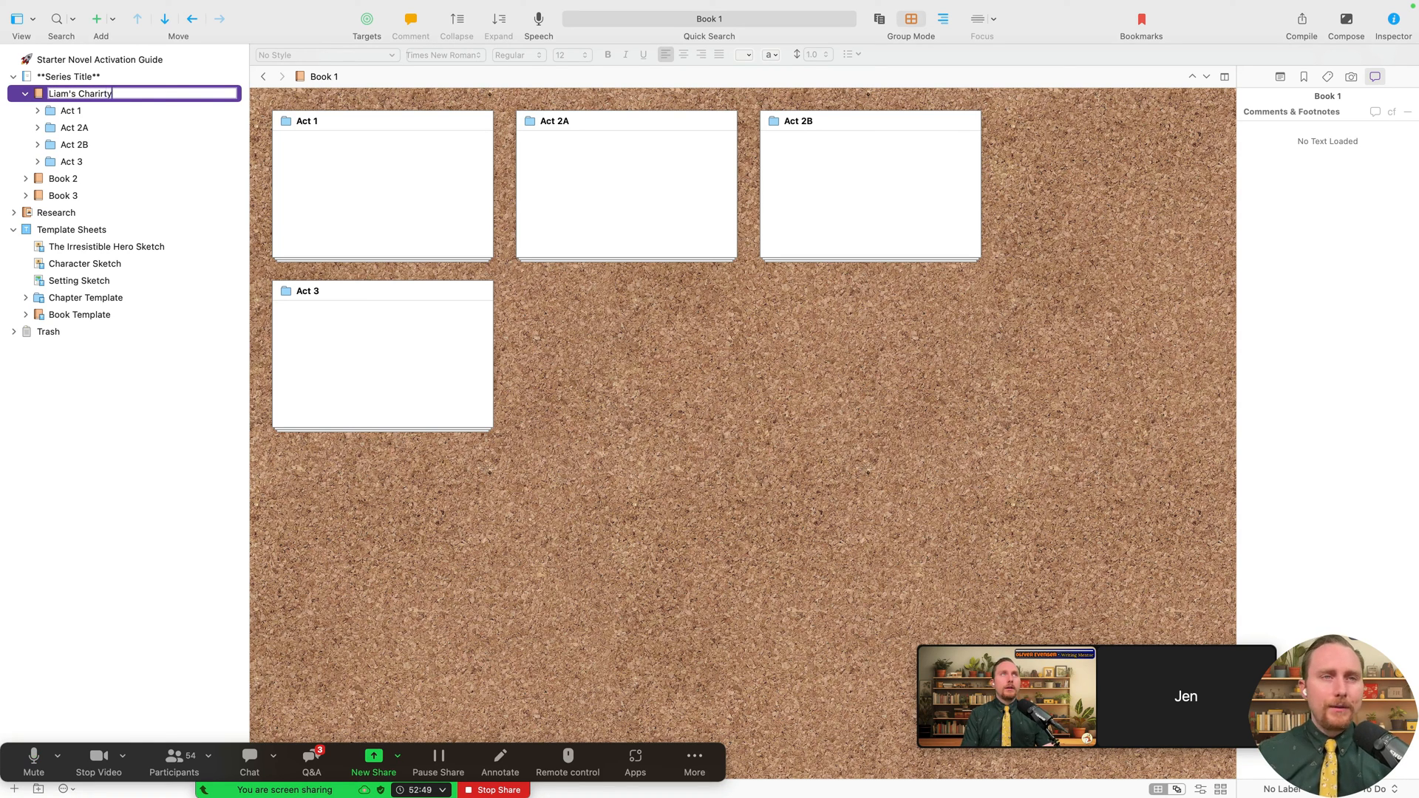
{"action": "type", "text": "Charity"}
{"action": "key", "text": "Return"}
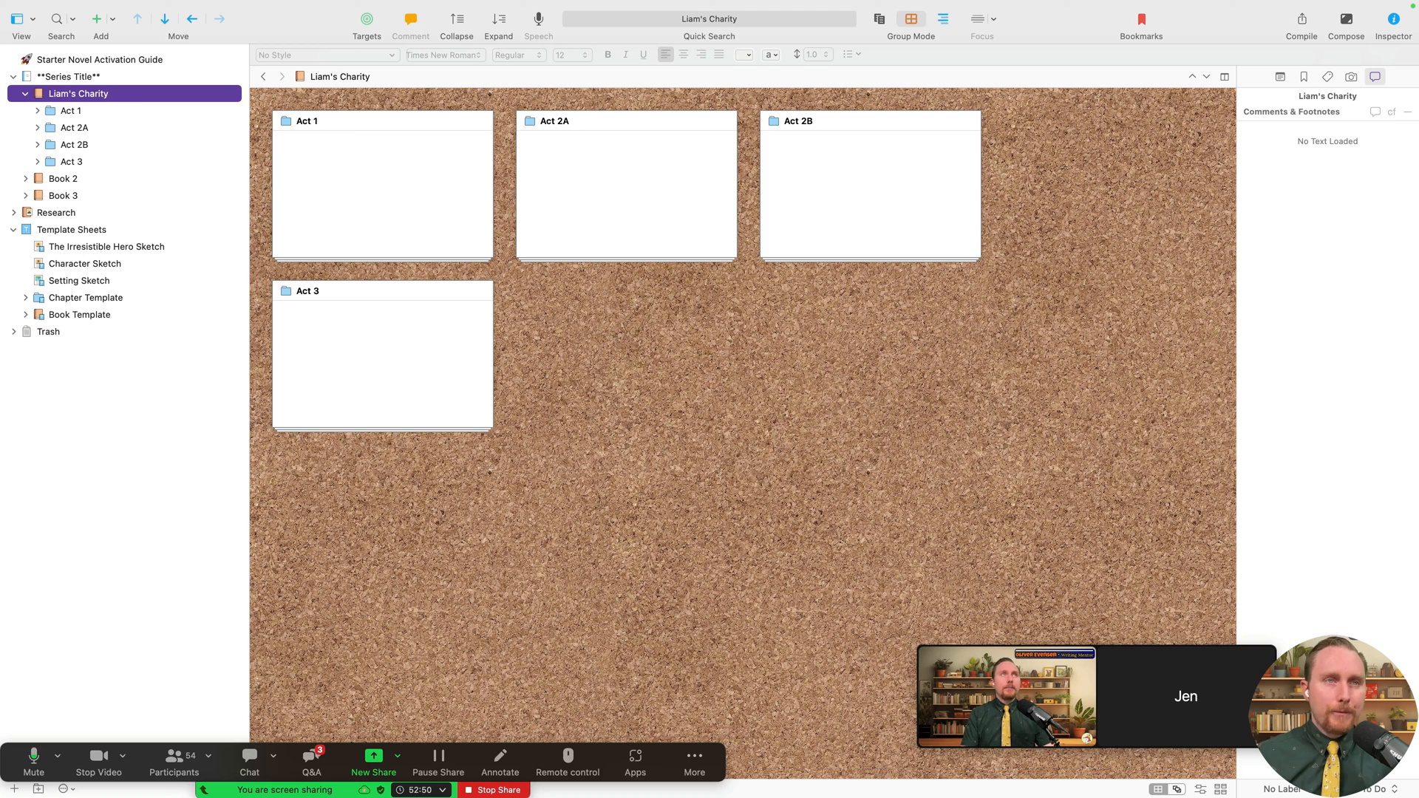
- Rename the series folder to 'Finding Love Abroad Series'
{"action": "double_click", "coordinate": [118, 78]}
{"action": "key", "text": "BackSpace"}
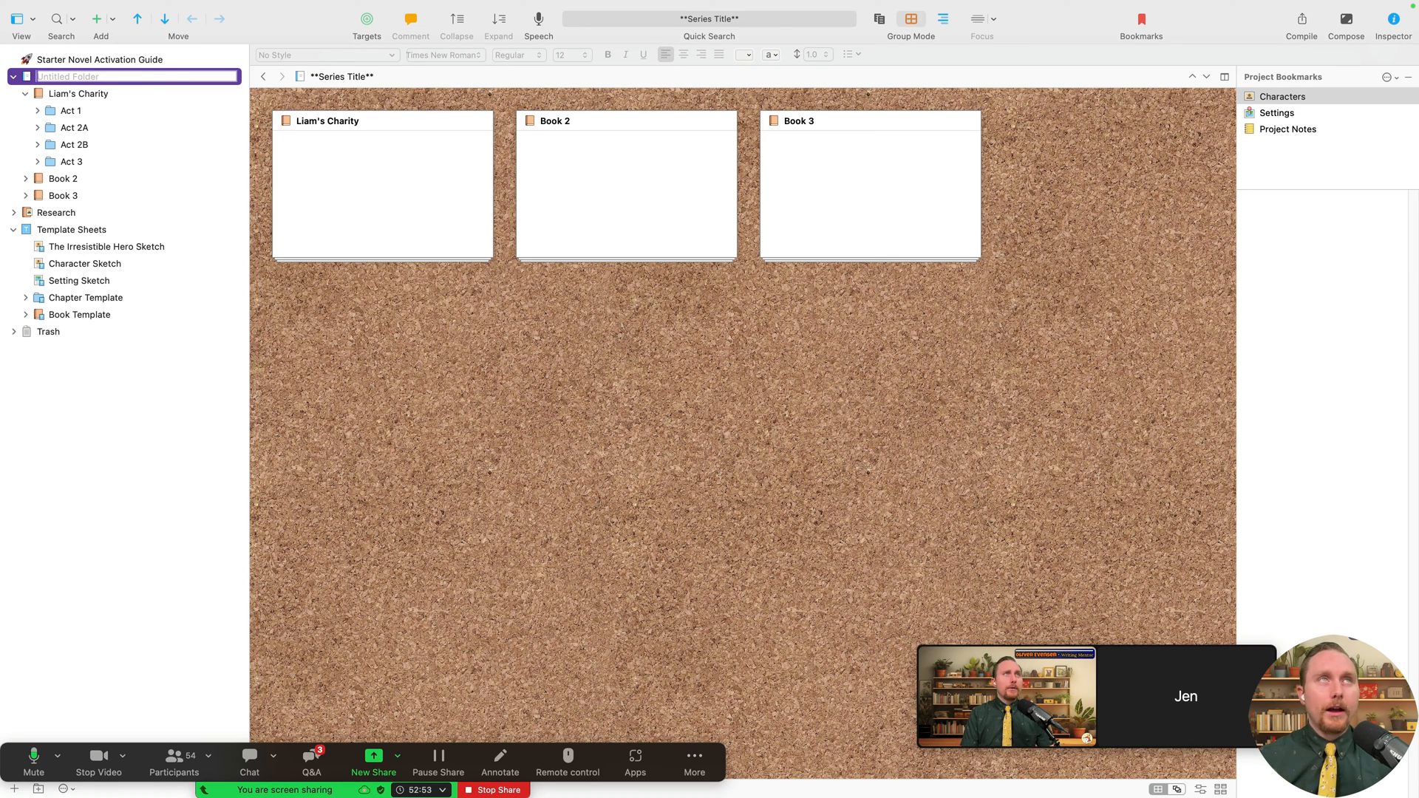
{"action": "type", "text": "On"}
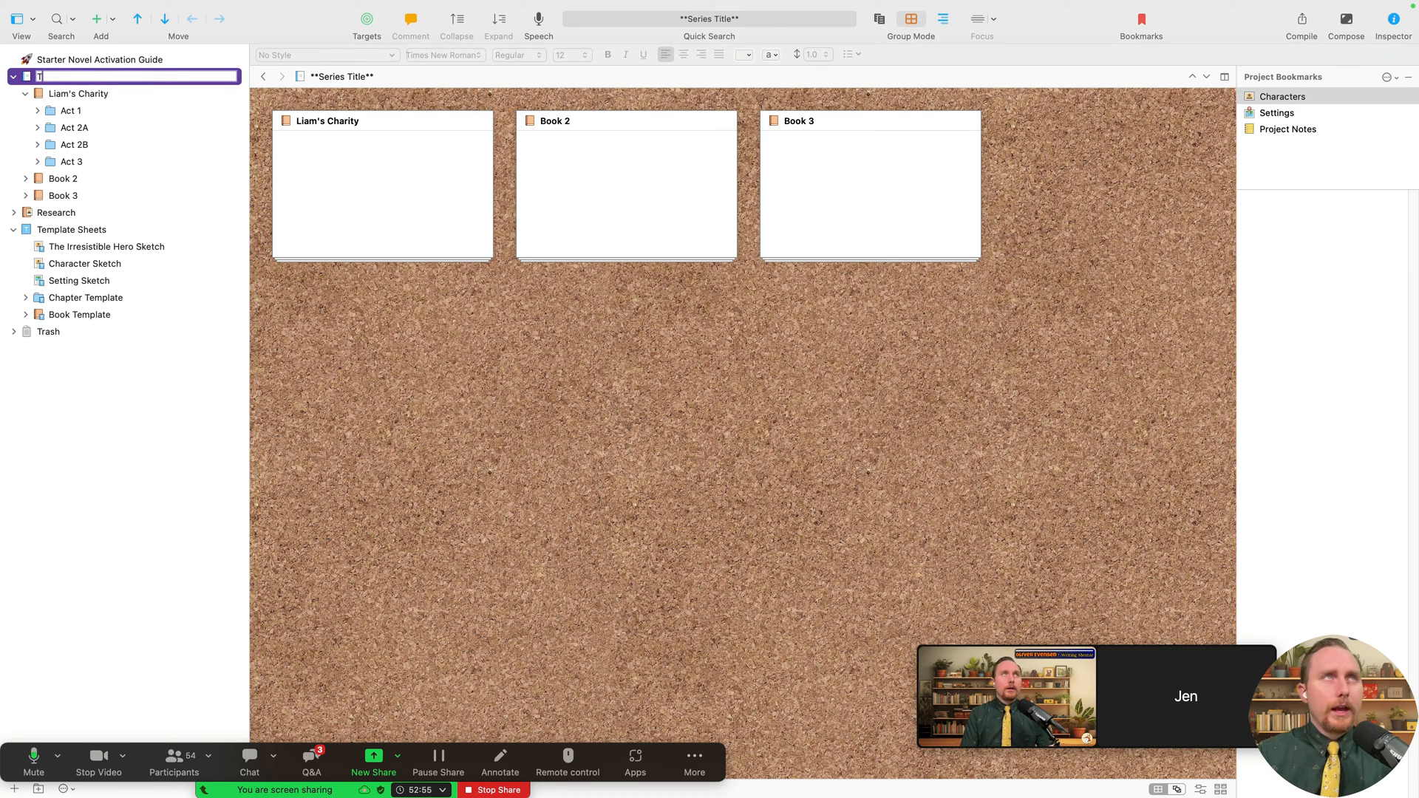
{"action": "key", "text": "BackSpace"}
{"action": "type", "text": "Finding Lo"}
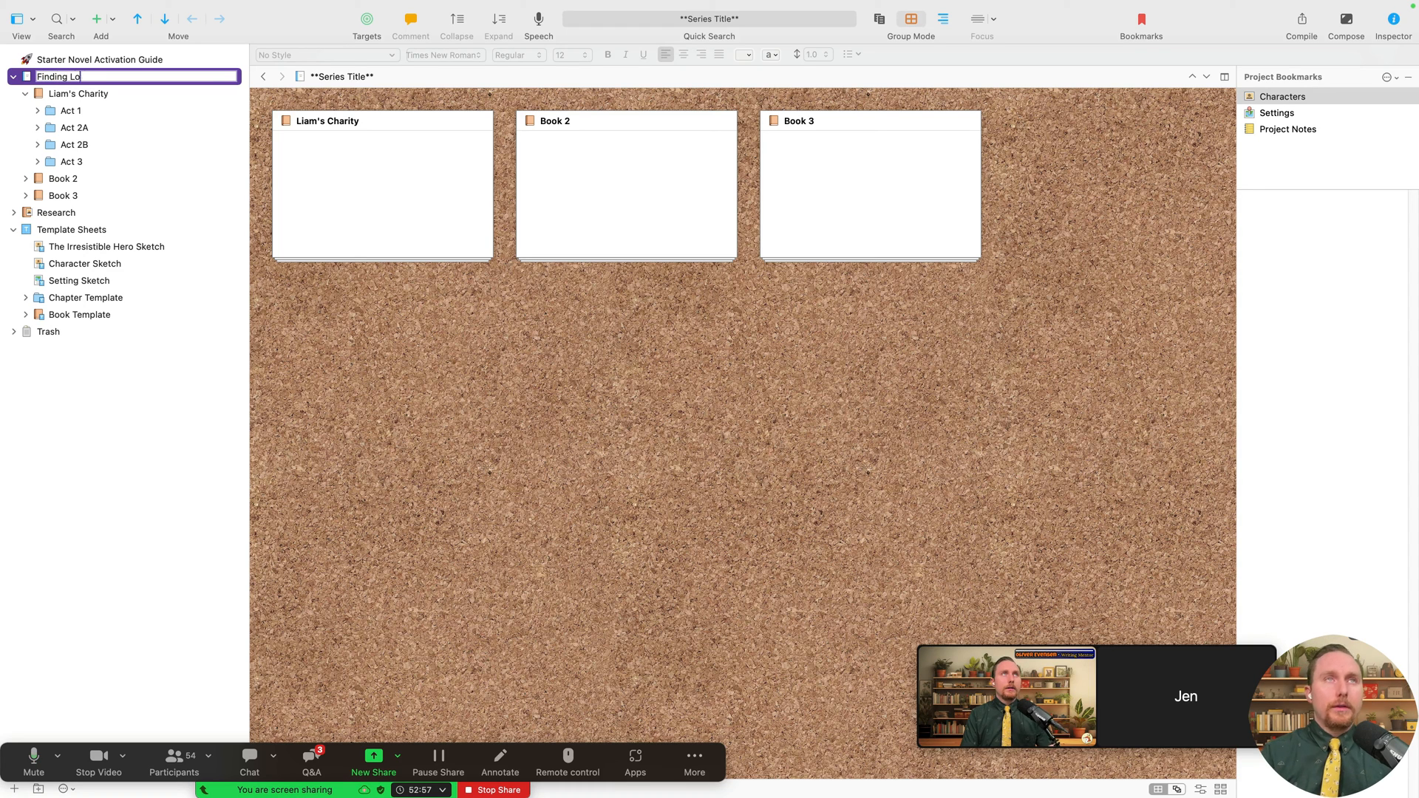
{"action": "type", "text": "ve Abroad"}
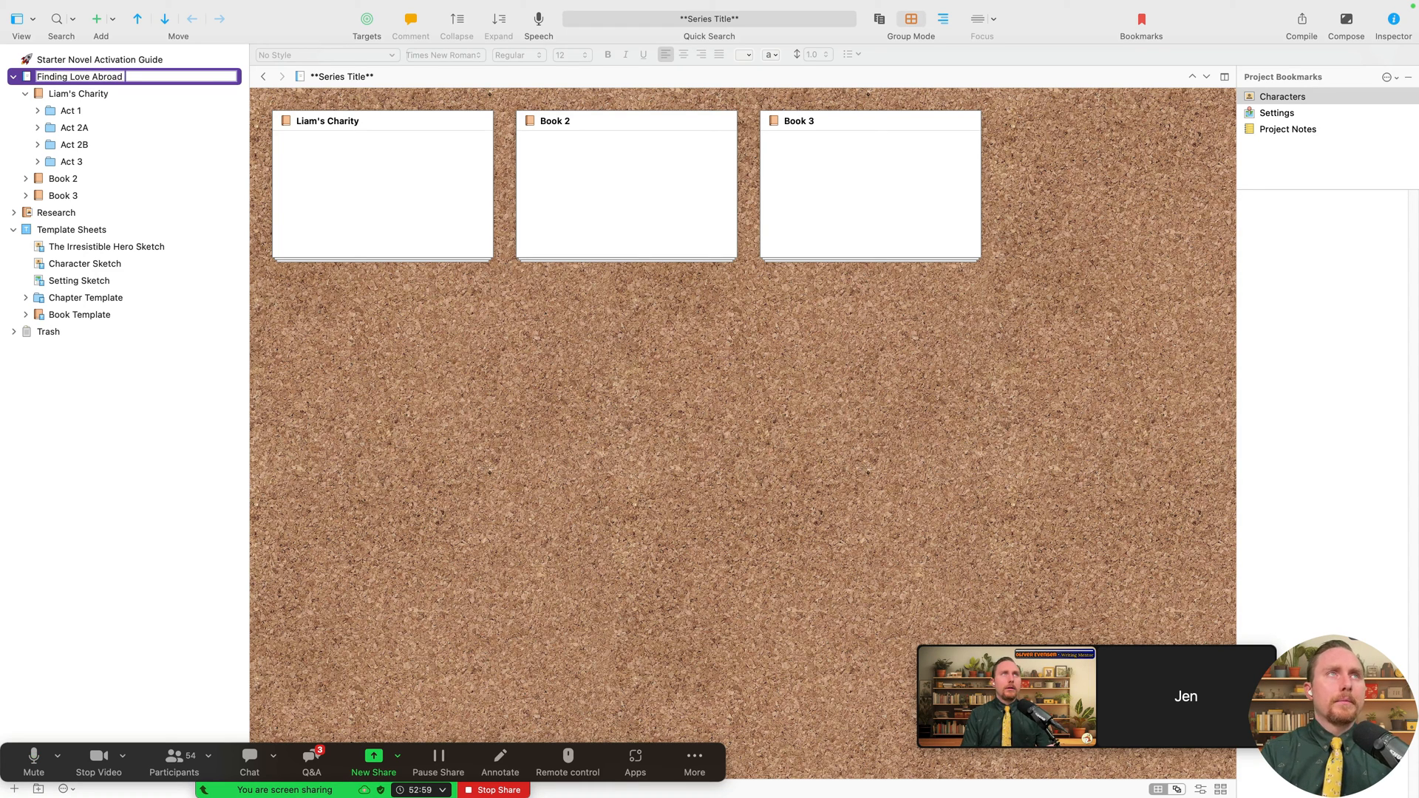
{"action": "type", "text": " Series"}
{"action": "key", "text": "Return"}
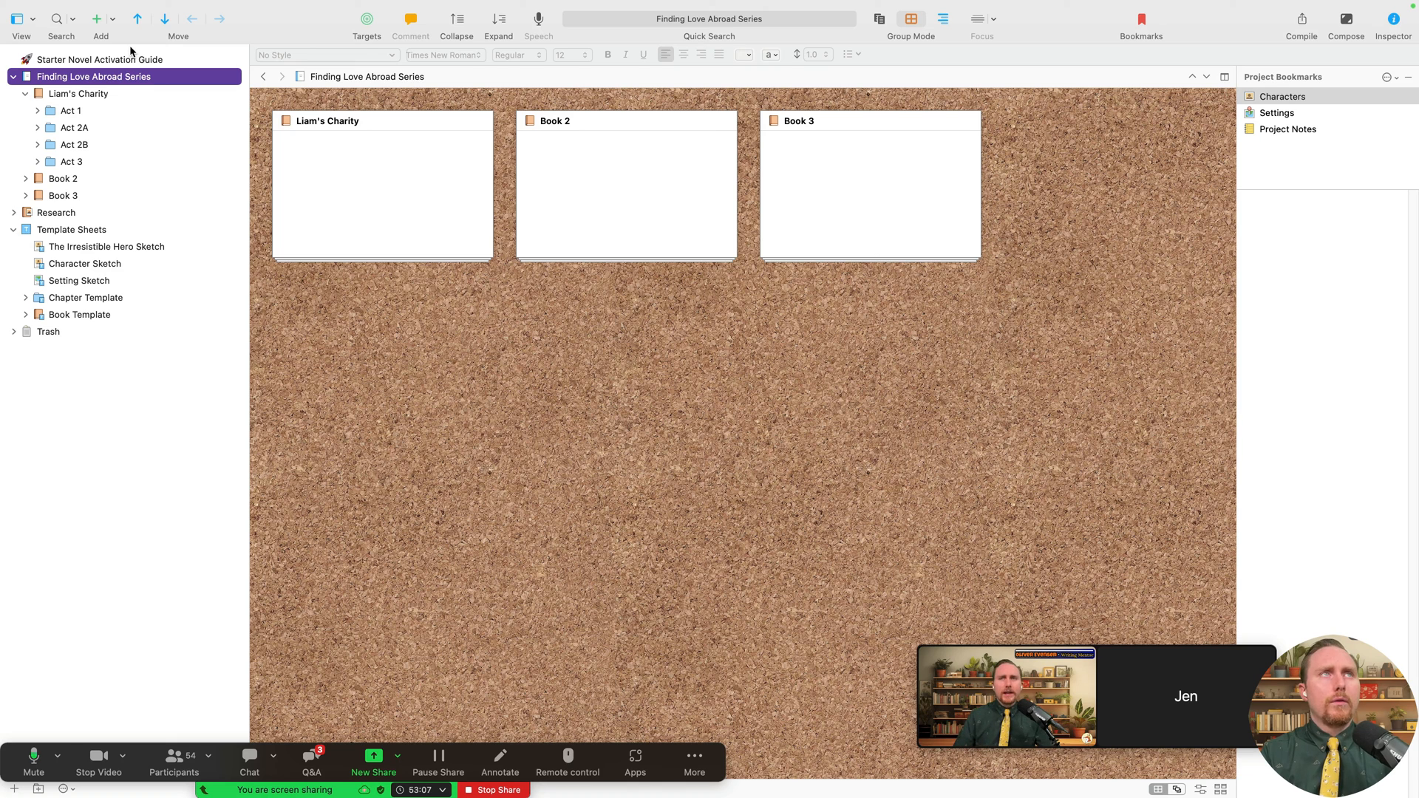
- Rename Act 1, Act 2A and Act 2B to USA, Gavrongo and Hope of Charity
{"action": "double_click", "coordinate": [93, 111]}
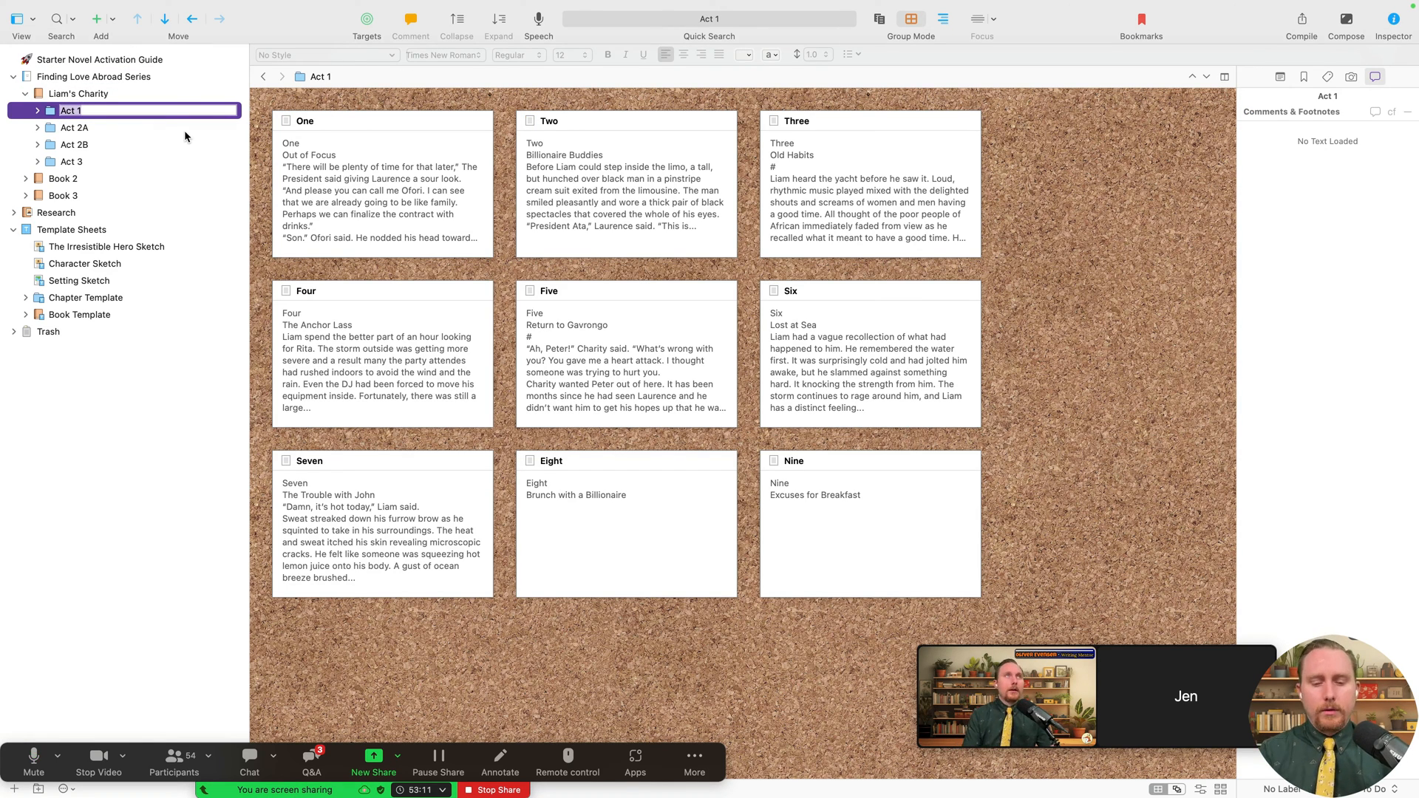
{"action": "key", "text": "BackSpace"}
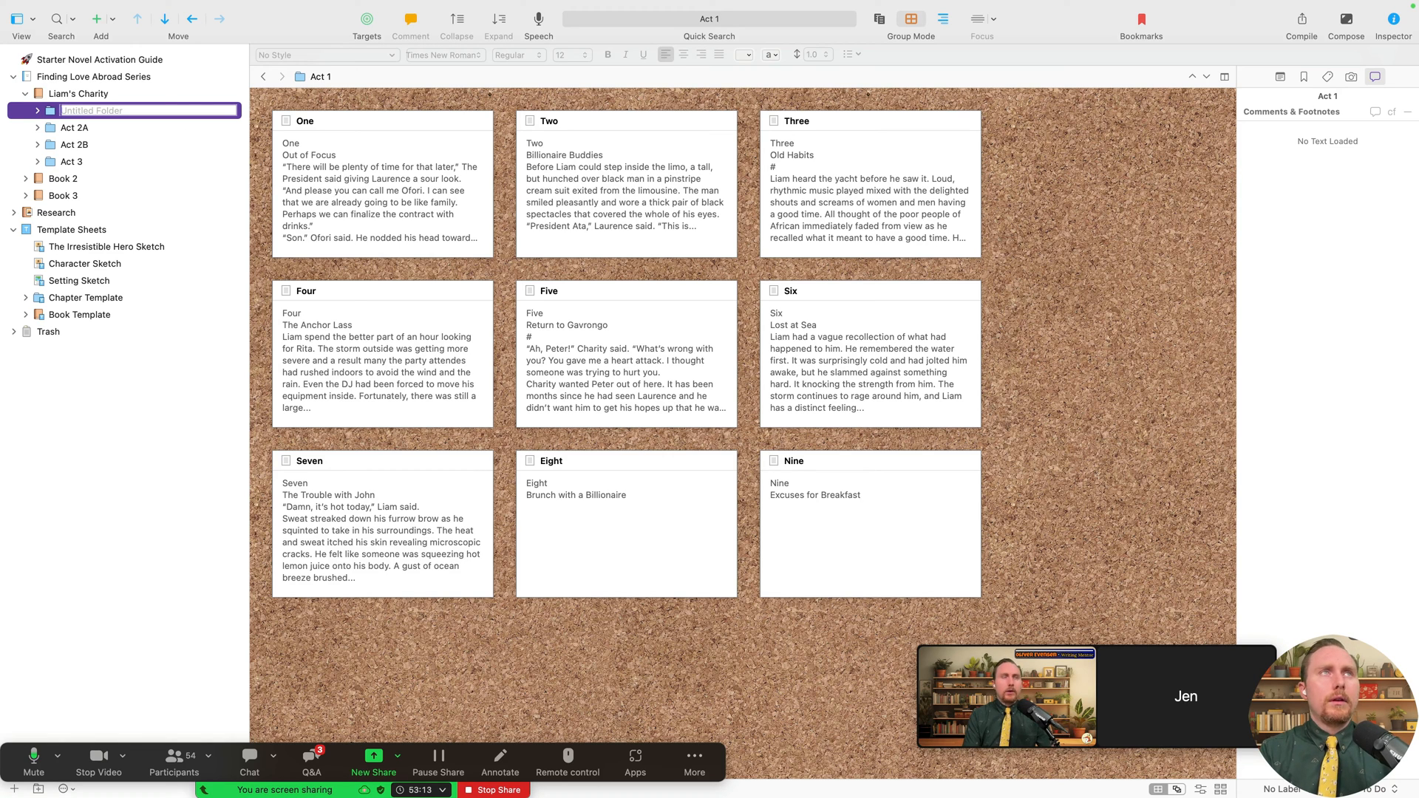
{"action": "type", "text": "UG"}
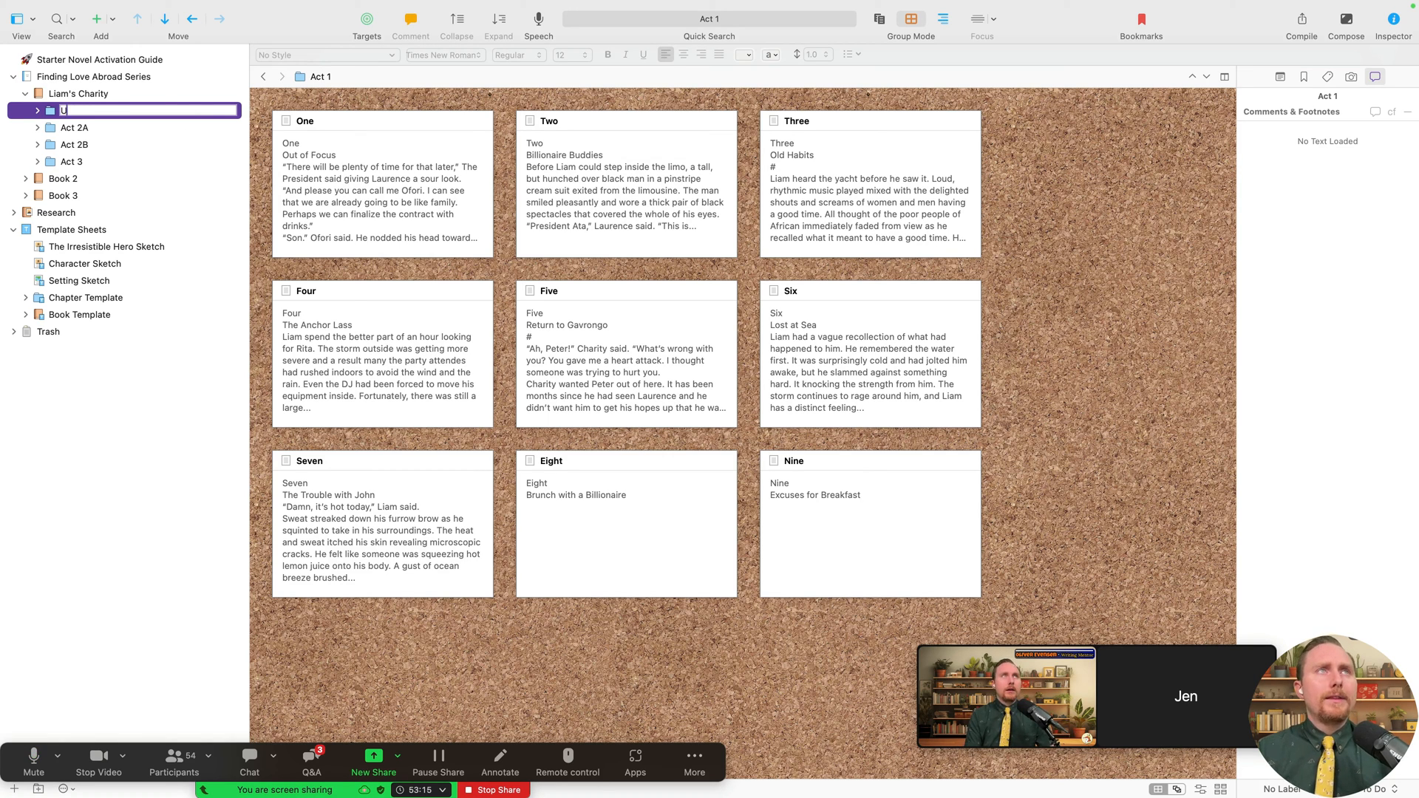
{"action": "key", "text": "Return"}
{"action": "double_click", "coordinate": [86, 128]}
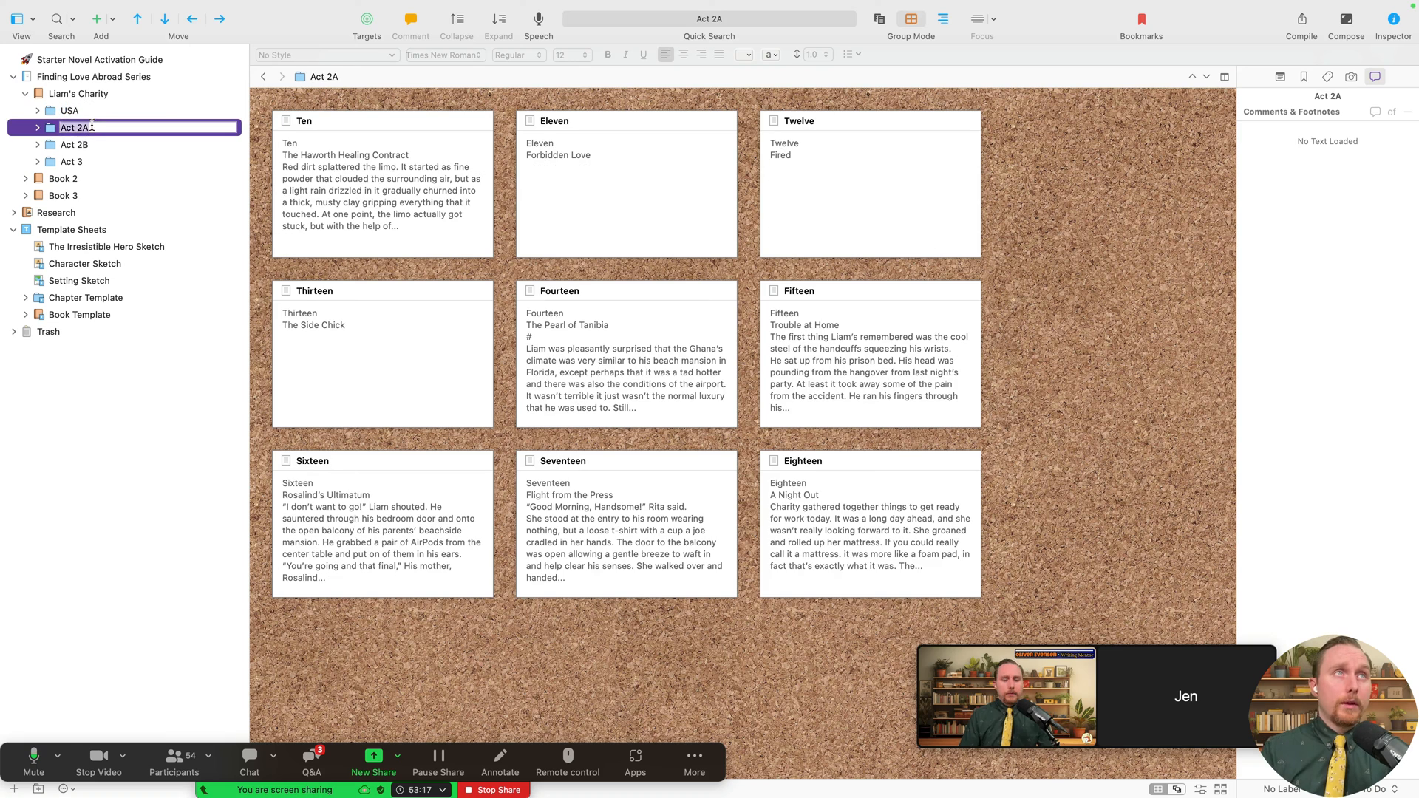
{"action": "type", "text": "Gavrongo"}
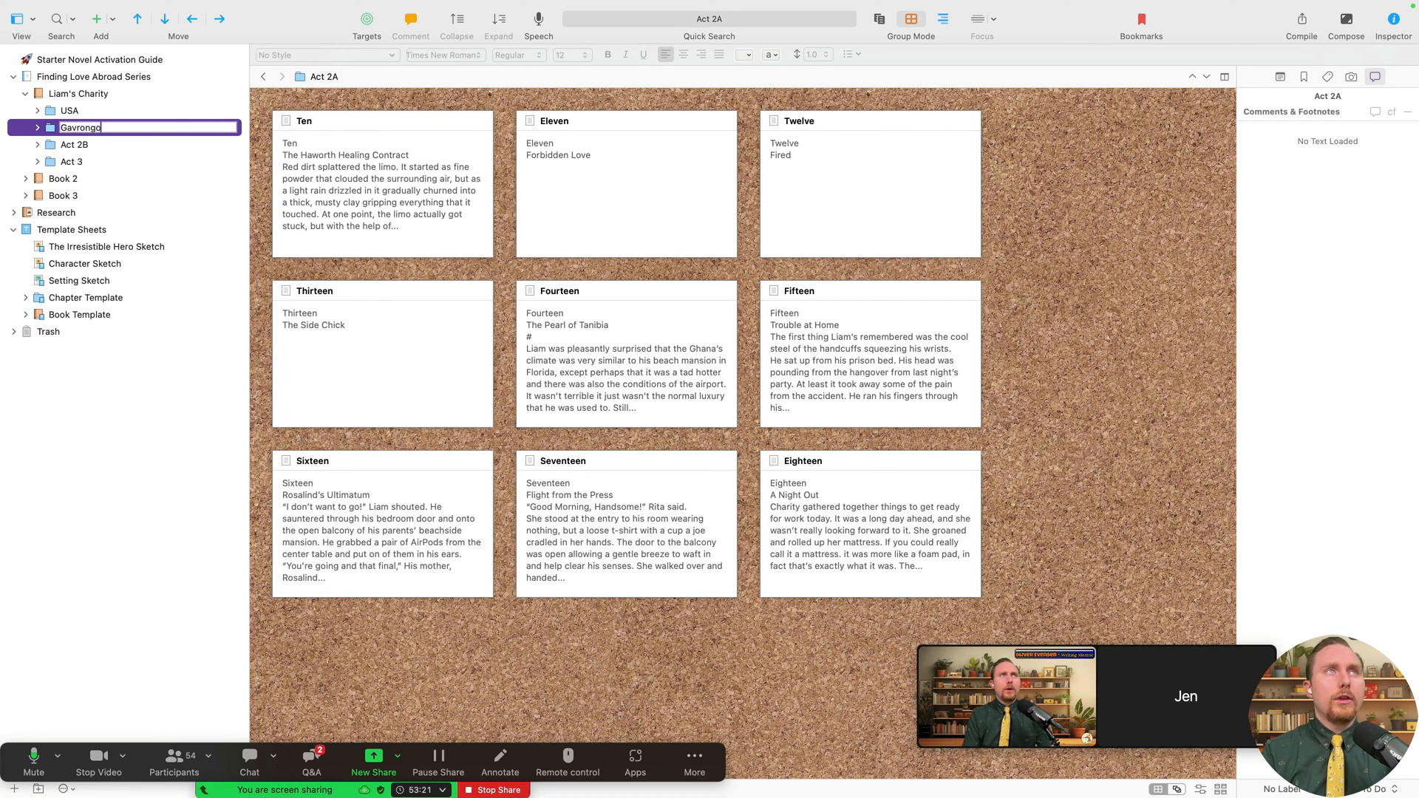
{"action": "key", "text": "Return"}
{"action": "double_click", "coordinate": [91, 144]}
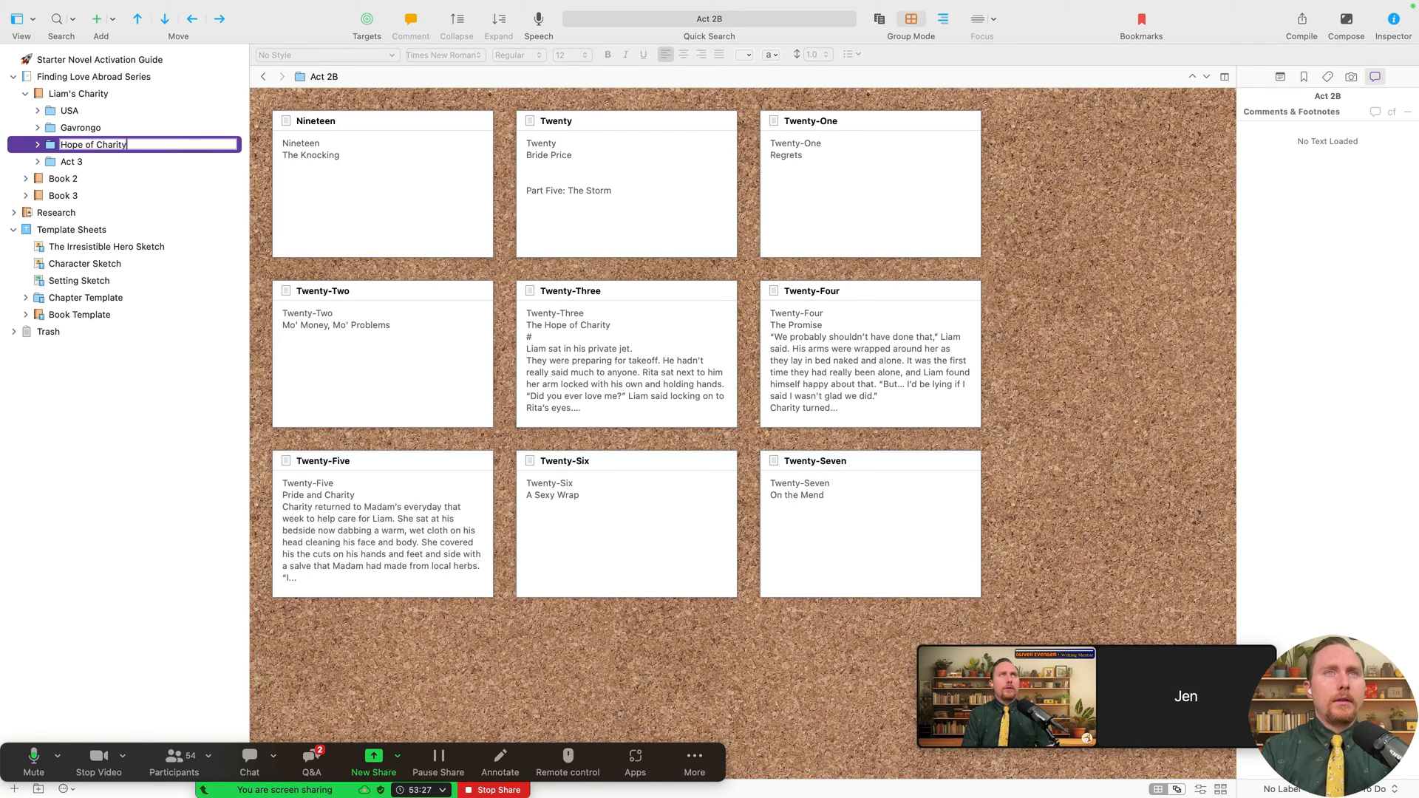
{"action": "key", "text": "Return"}
{"action": "double_click", "coordinate": [111, 161]}
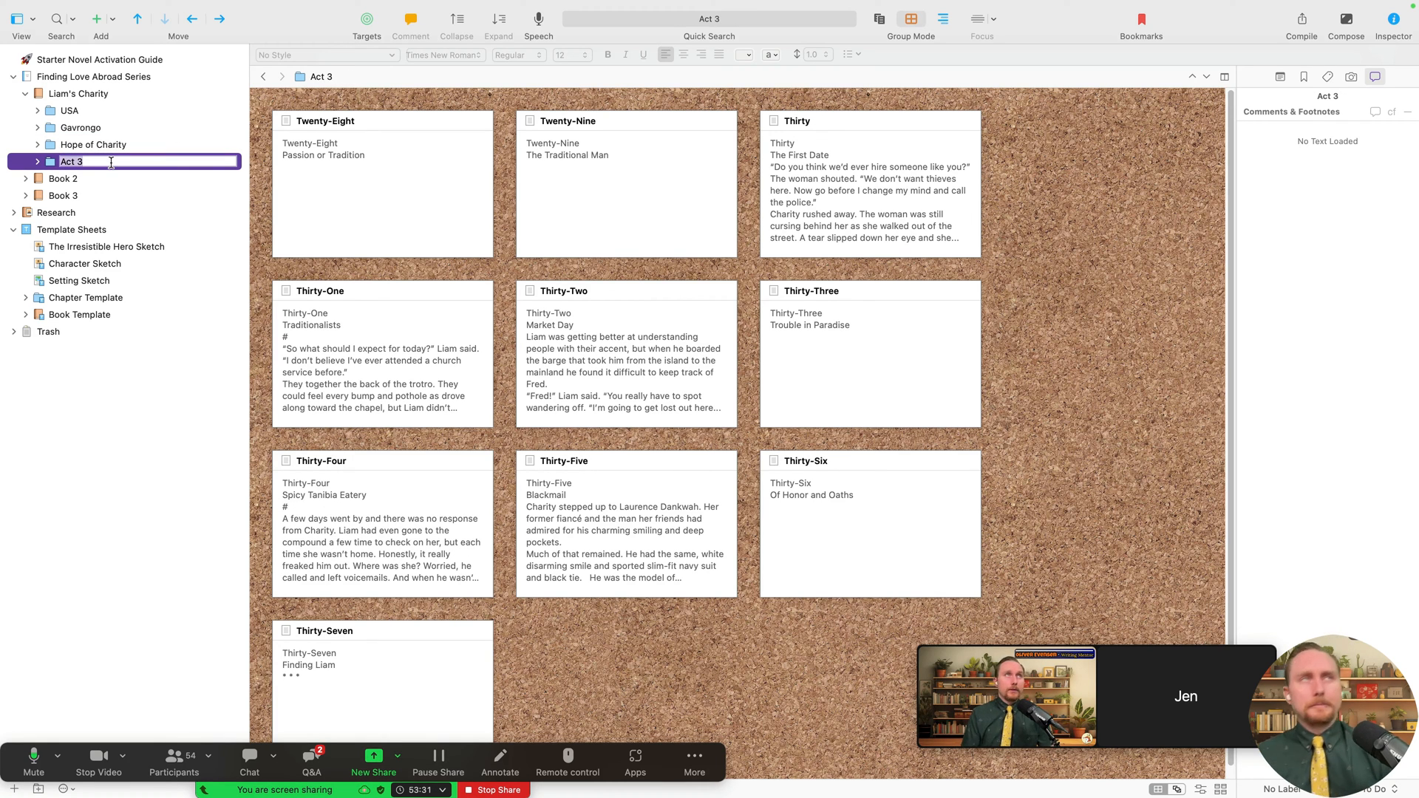
- Retitle USA as 'In the USA' and Act 3 as 'The Moment'
{"action": "double_click", "coordinate": [94, 113]}
{"action": "key", "text": "Left"}
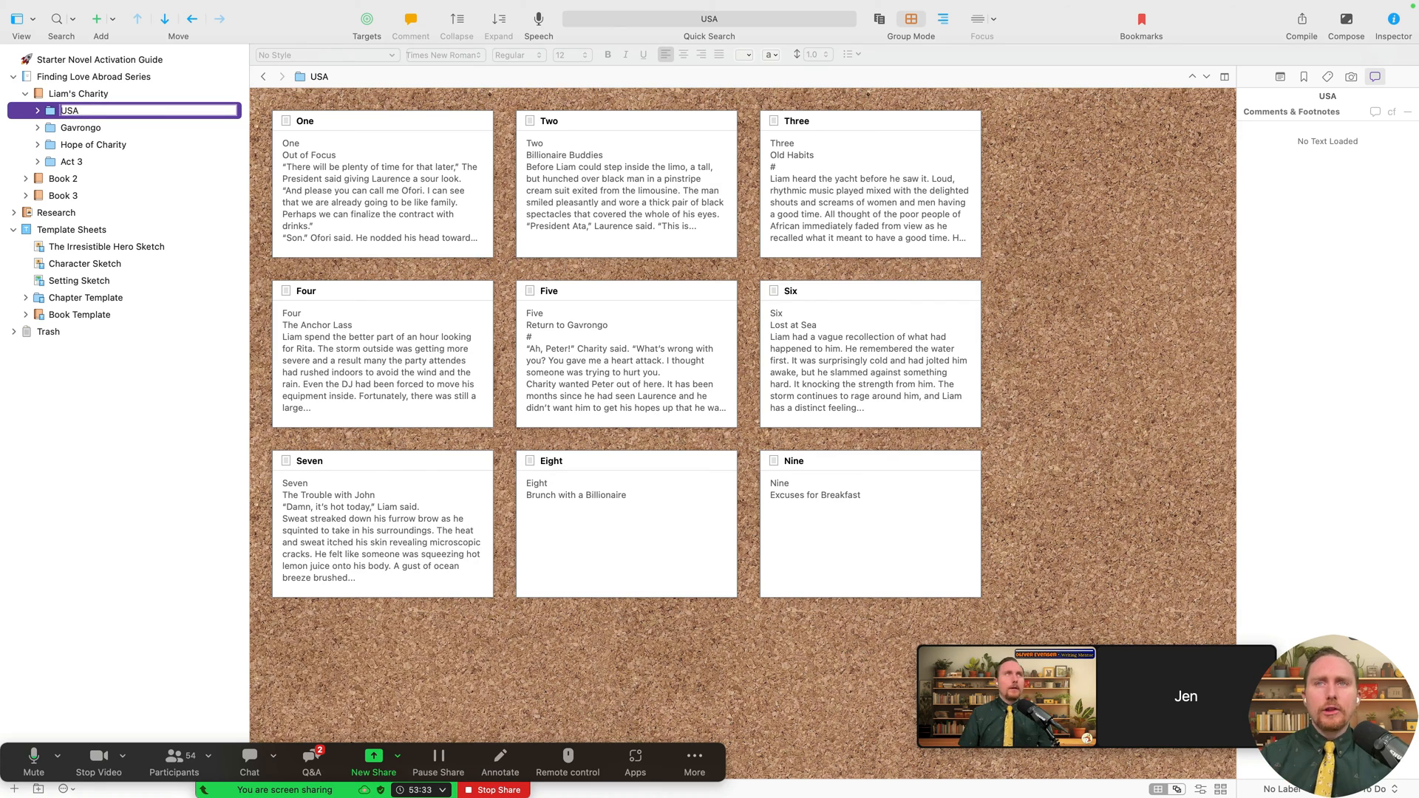
{"action": "type", "text": "In the"}
{"action": "key", "text": "Return"}
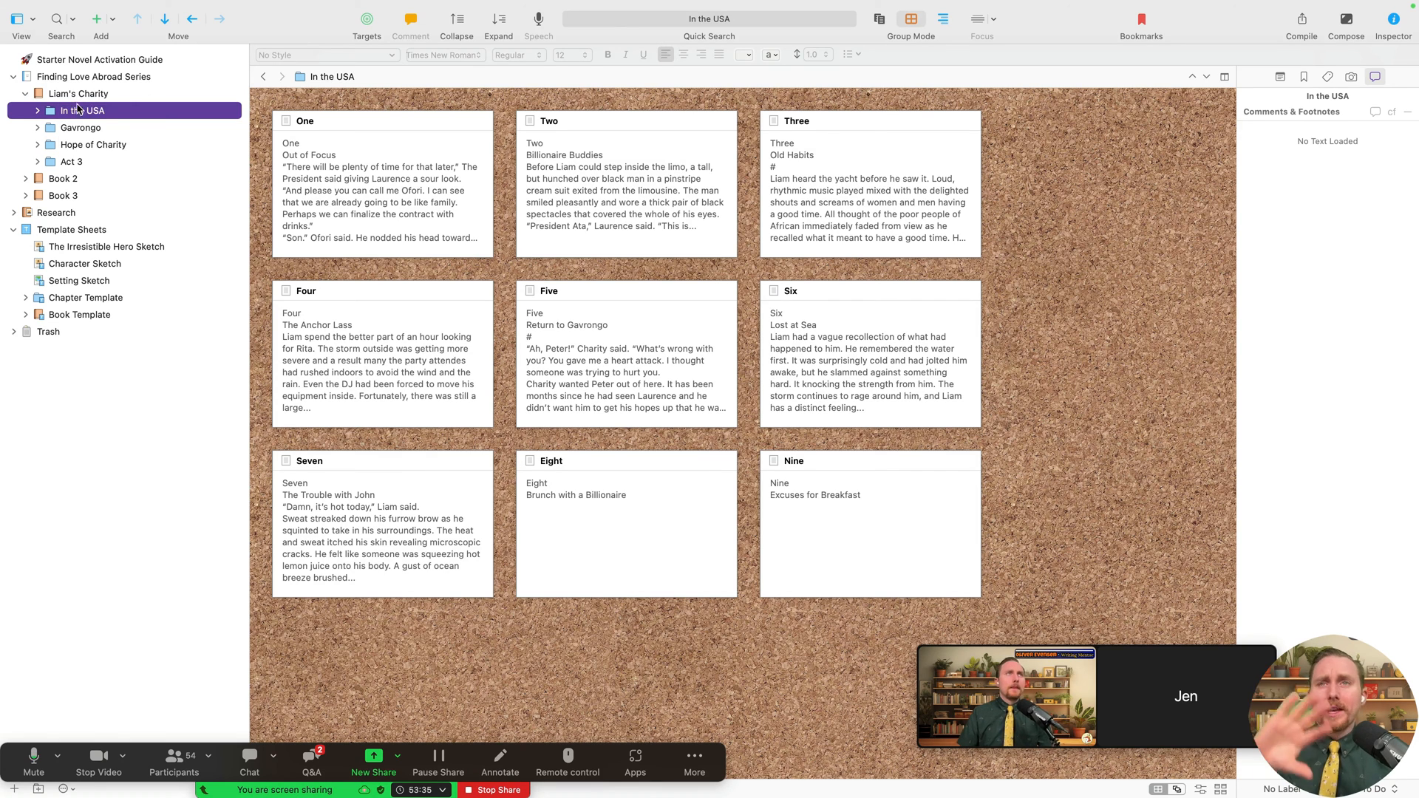
{"action": "double_click", "coordinate": [72, 161]}
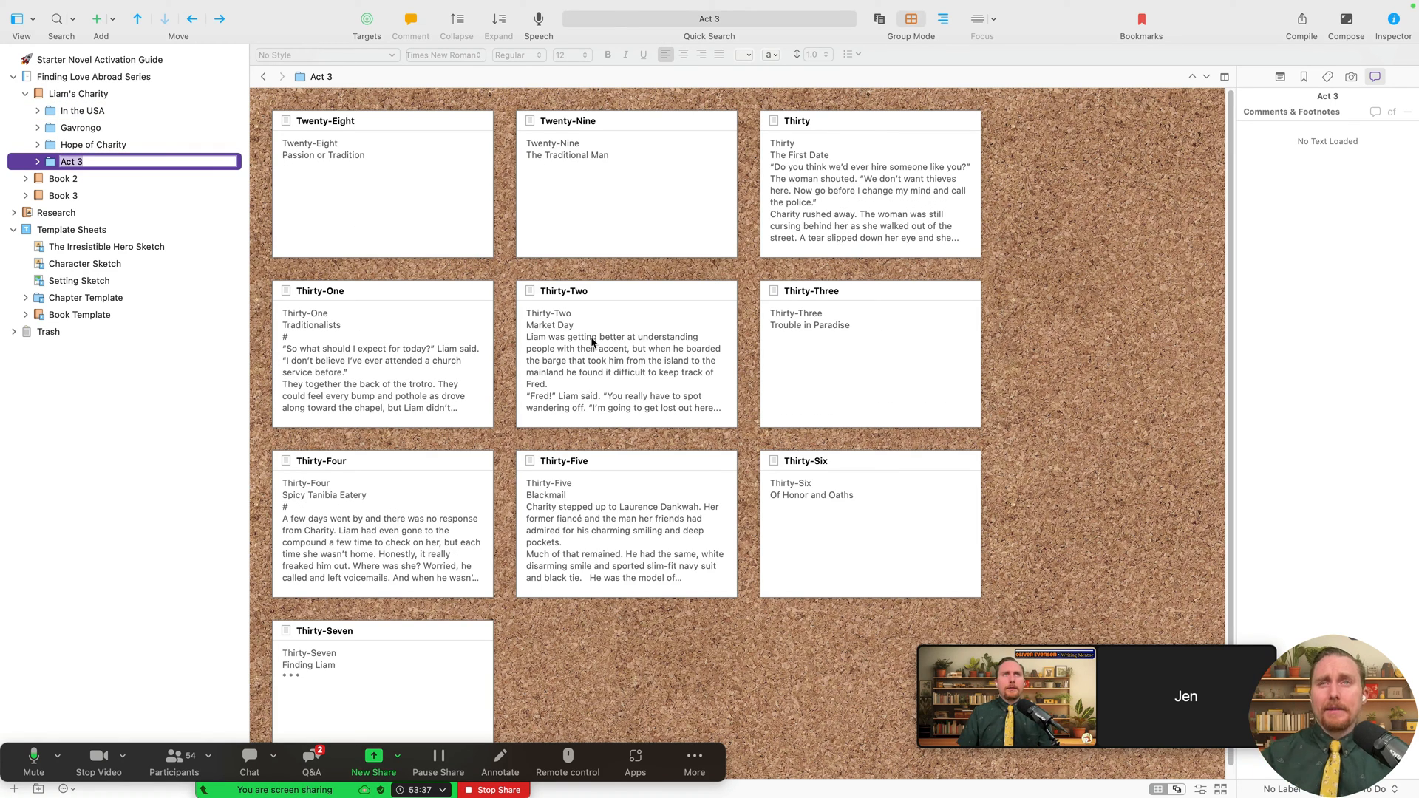
{"action": "type", "text": "T"}
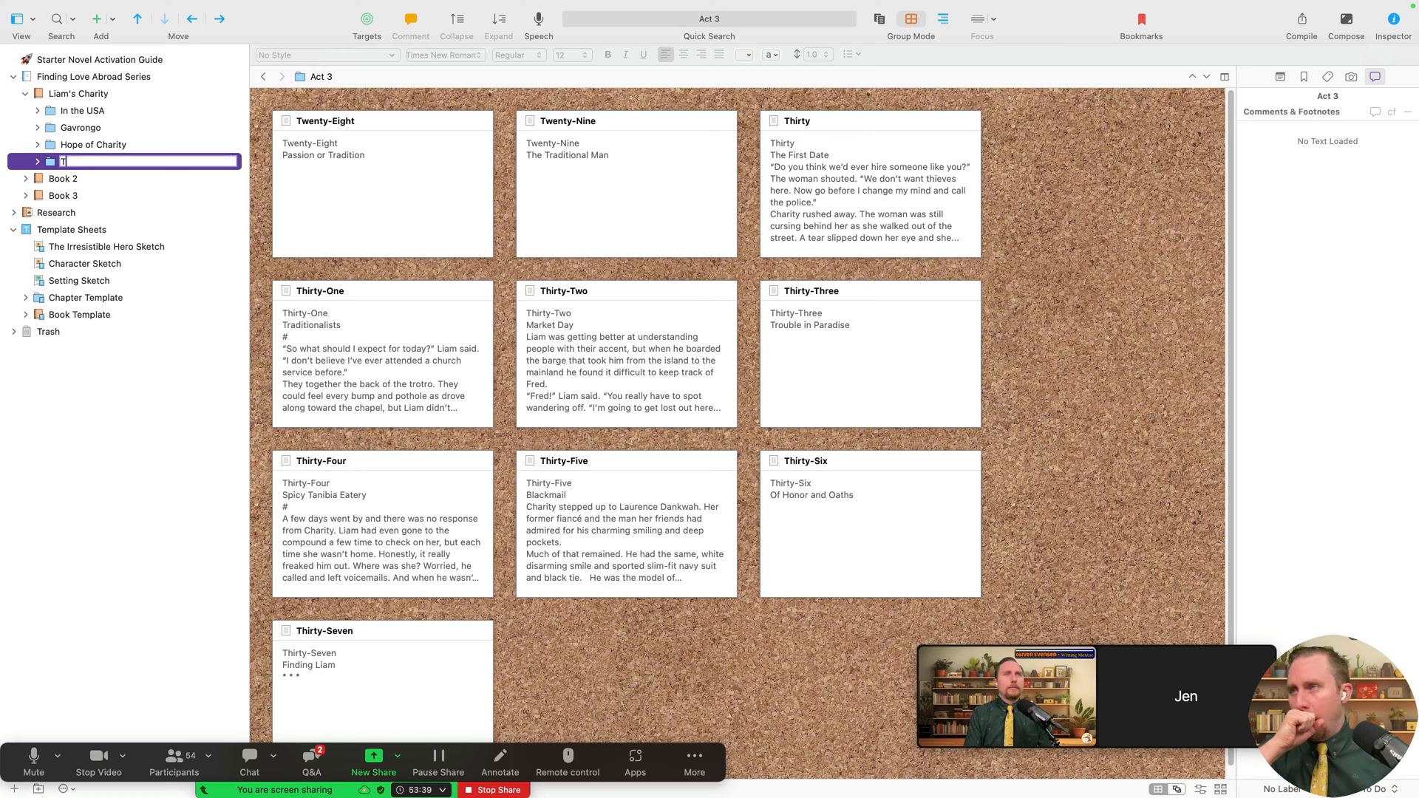
{"action": "type", "text": "He"}
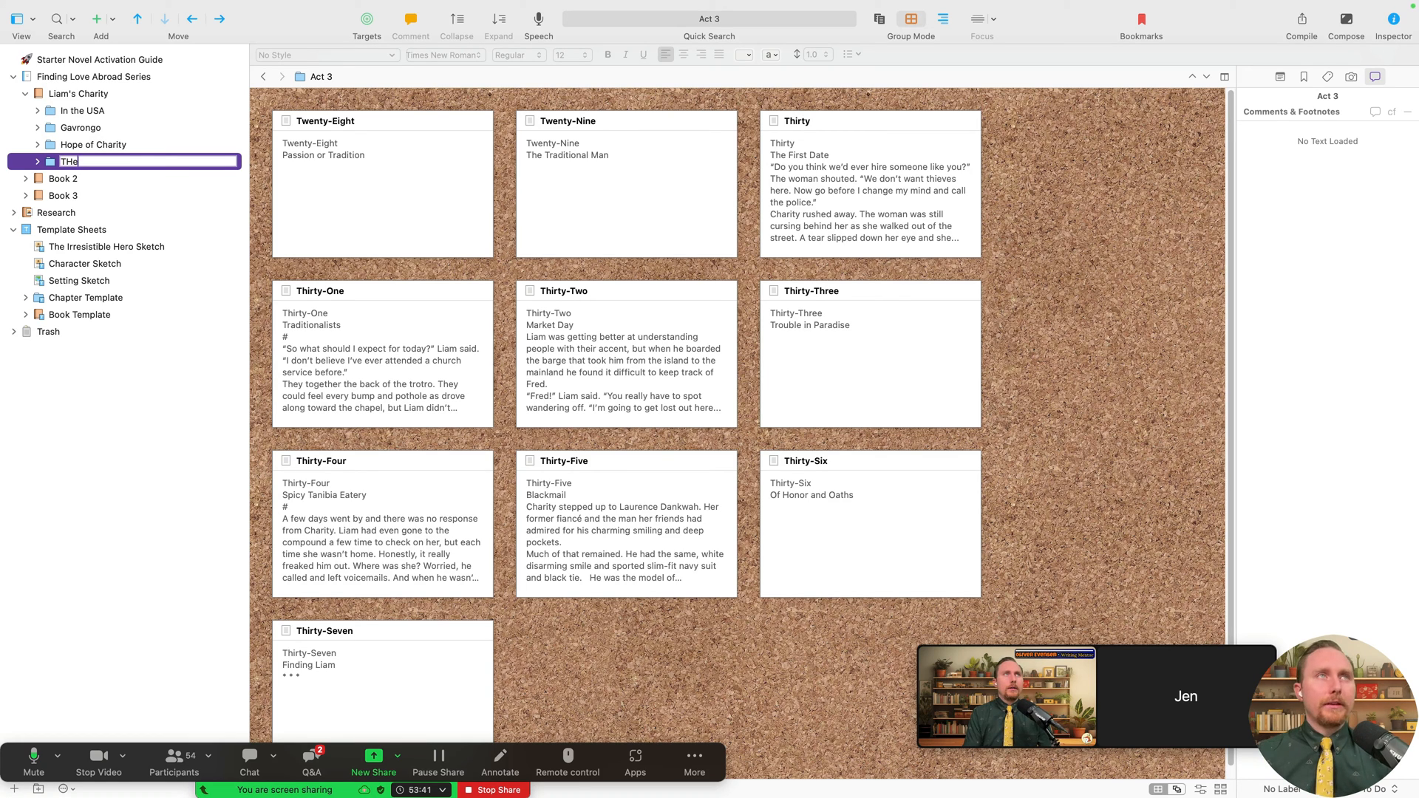
{"action": "type", "text": "He Momen"}
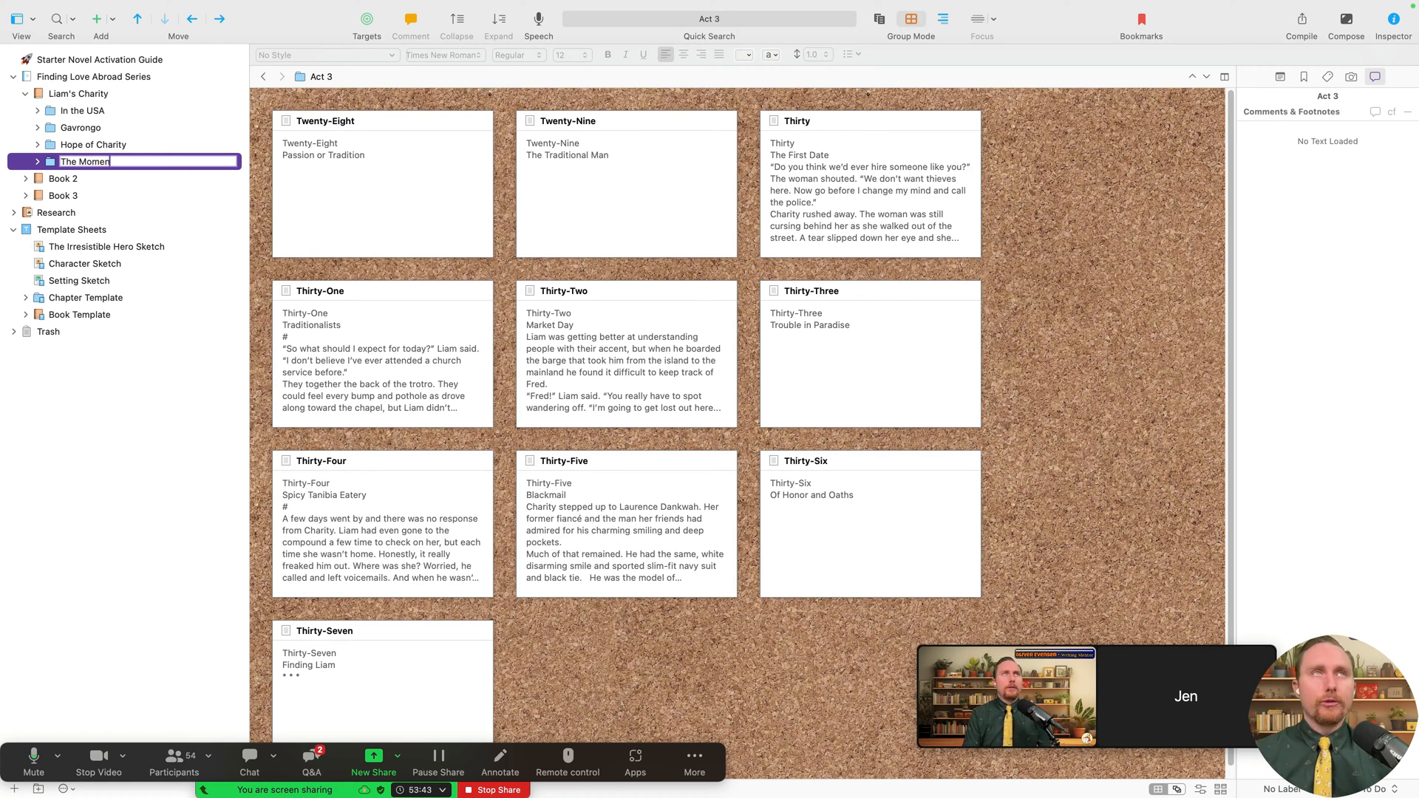
{"action": "type", "text": "t"}
{"action": "key", "text": "Return"}
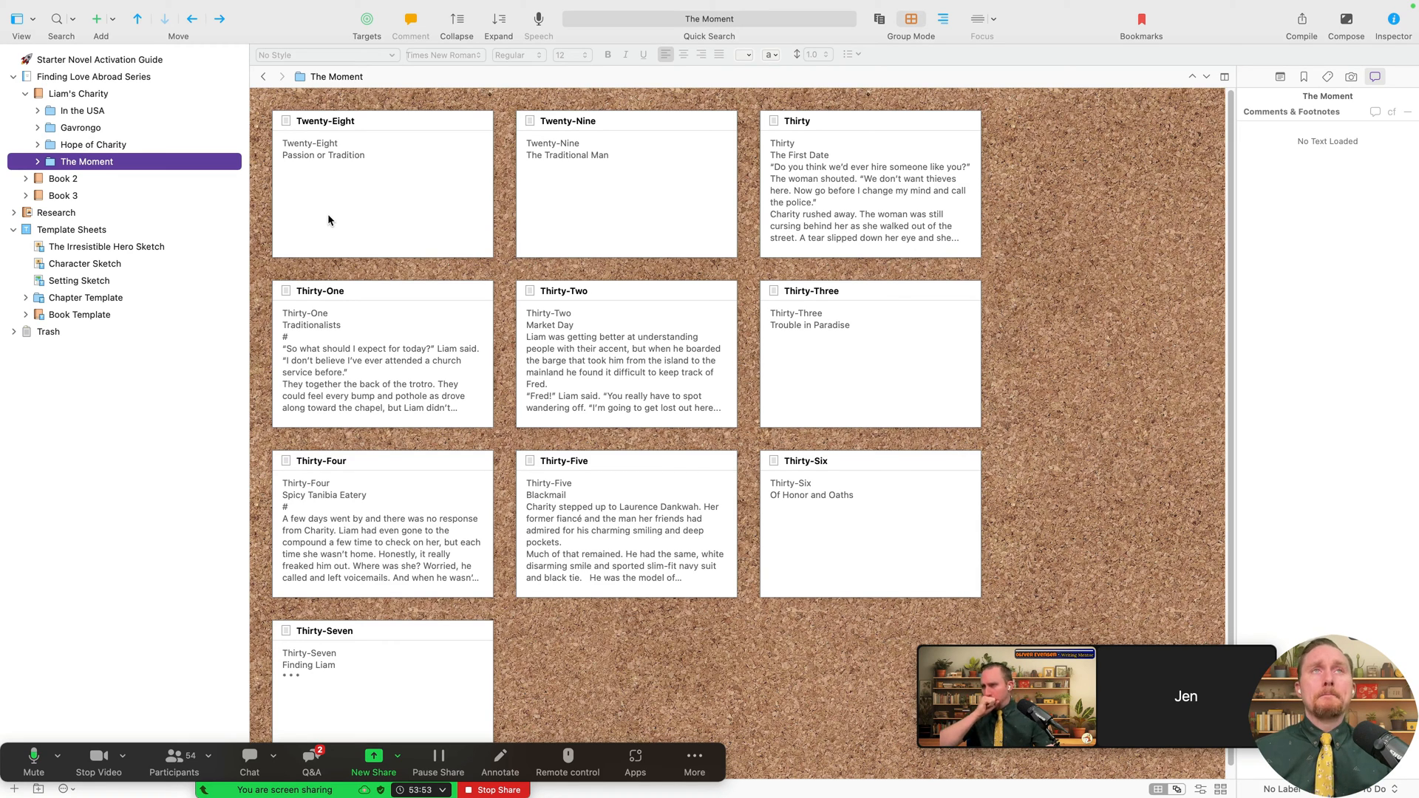
- Review the In the USA, Gavrongo, Hope of Charity and The Moment chapters, then open Compile
{"action": "left_click", "coordinate": [1074, 124]}
{"action": "left_click", "coordinate": [117, 111]}
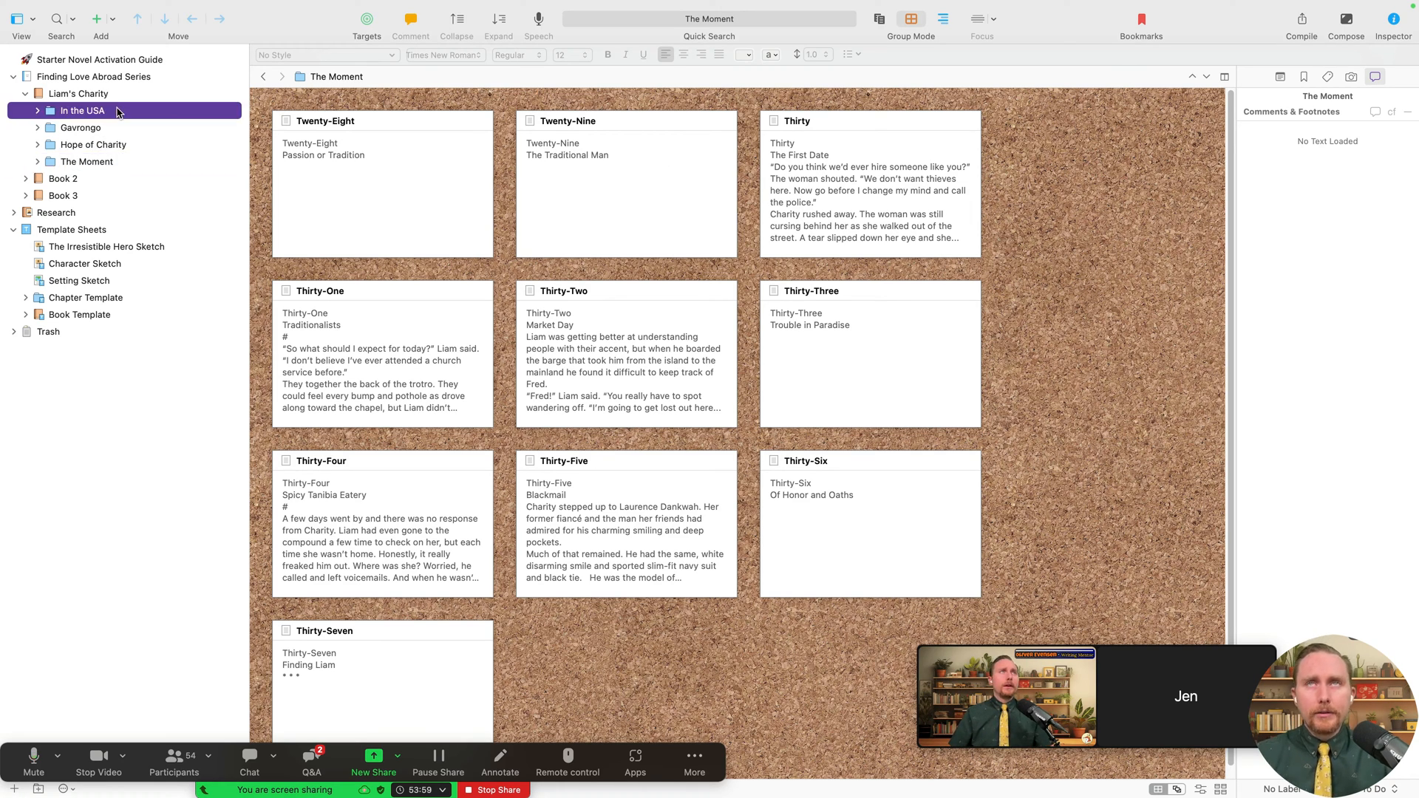
{"action": "left_click", "coordinate": [108, 128]}
{"action": "left_click", "coordinate": [118, 145]}
{"action": "left_click", "coordinate": [126, 161]}
{"action": "left_click", "coordinate": [122, 145]}
{"action": "left_click", "coordinate": [118, 128]}
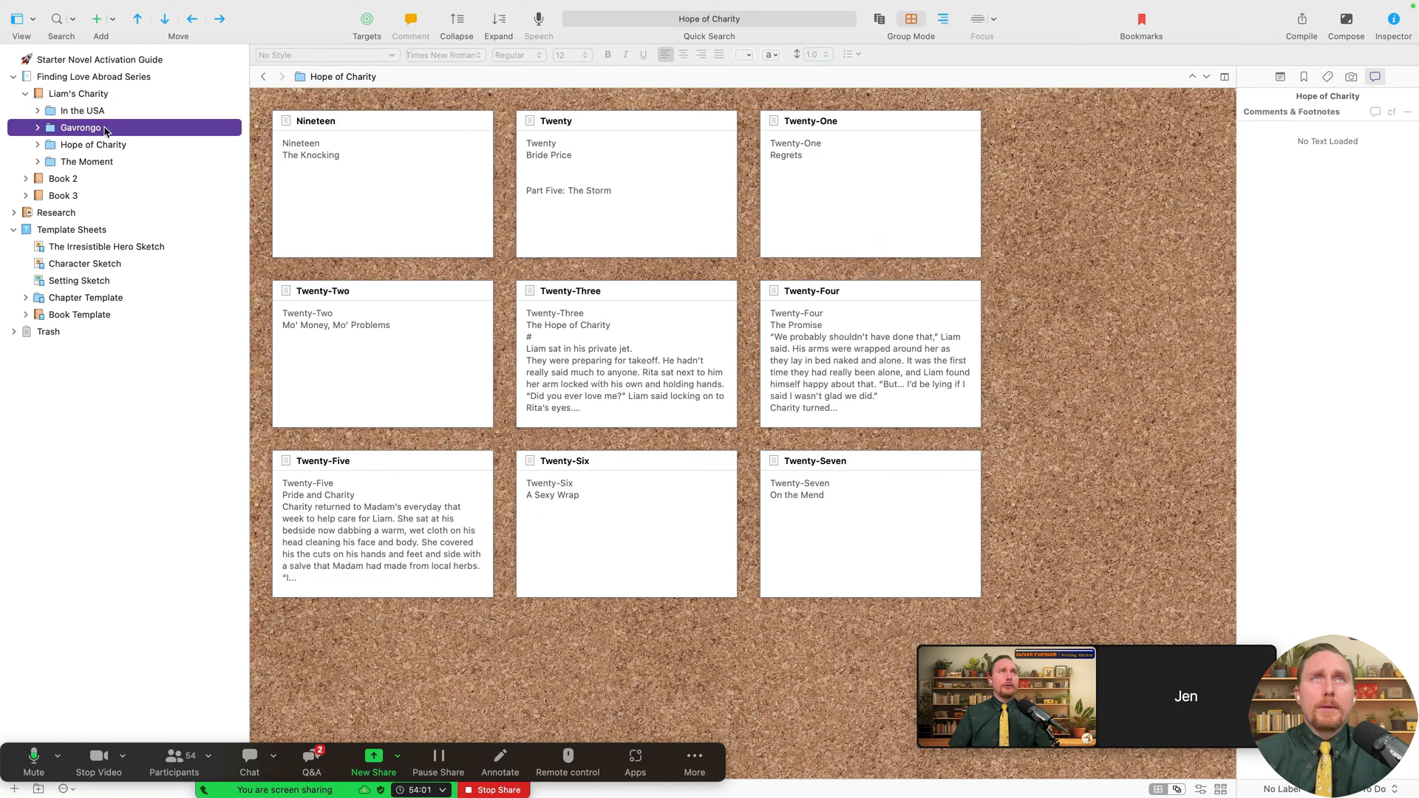
{"action": "left_click", "coordinate": [113, 112]}
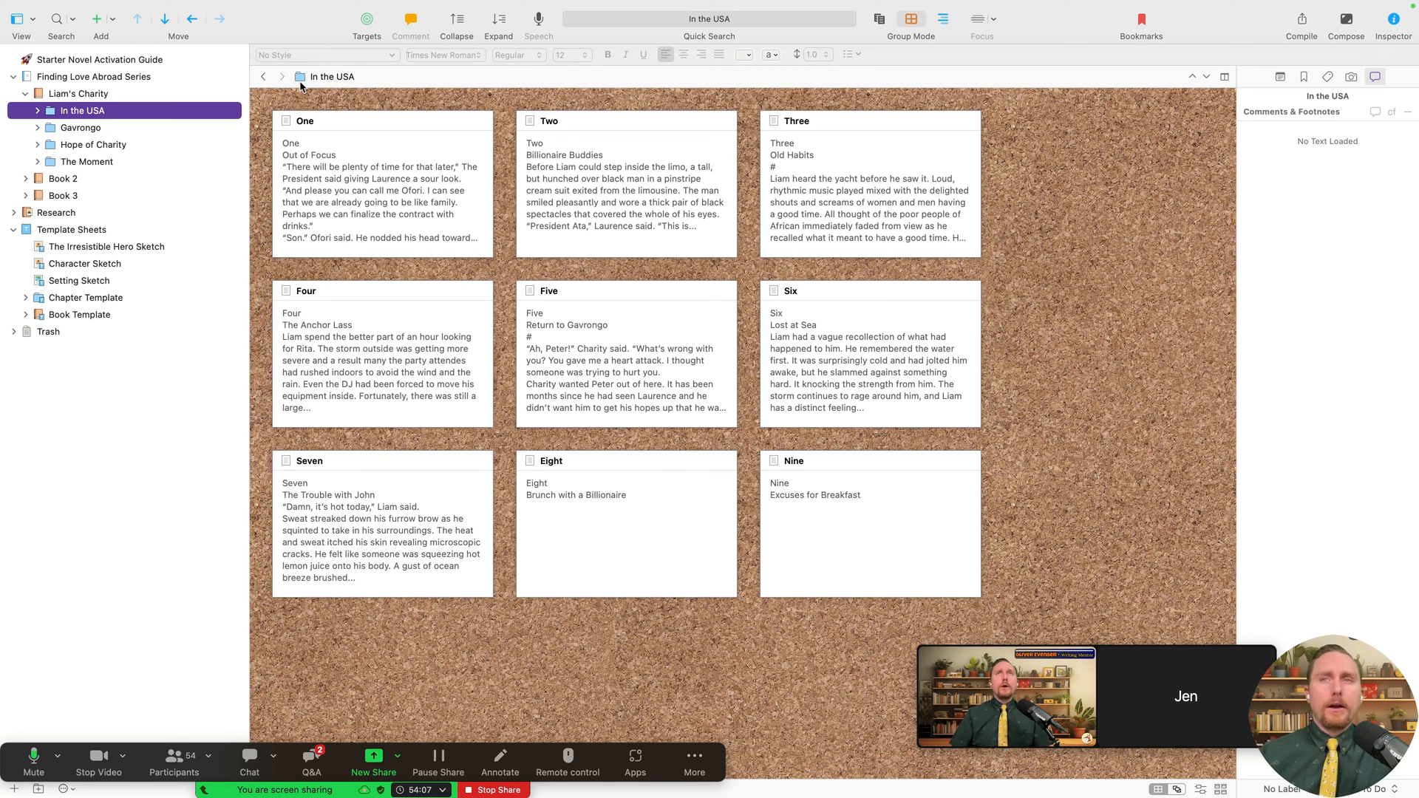
{"action": "left_click", "coordinate": [108, 8]}
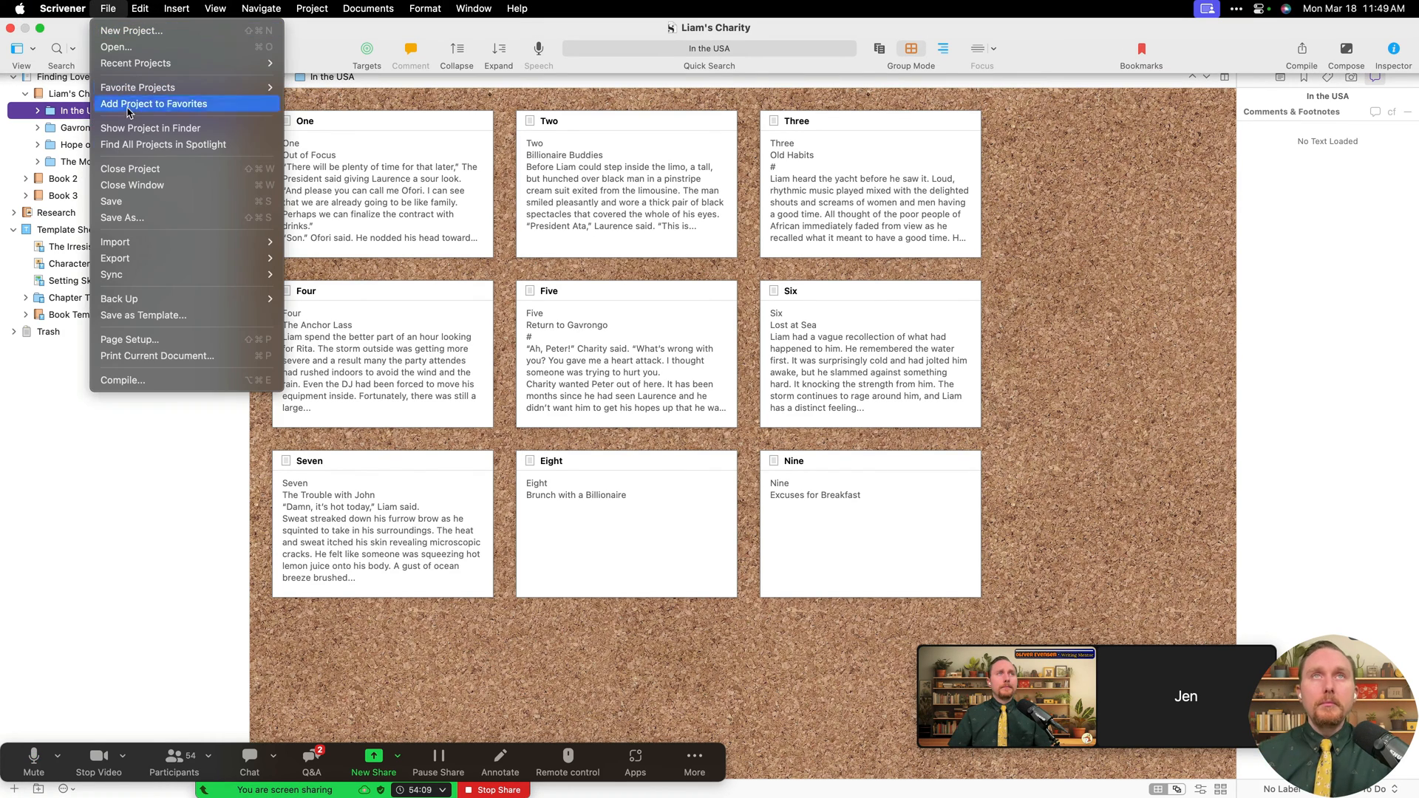
{"action": "left_click", "coordinate": [161, 379]}
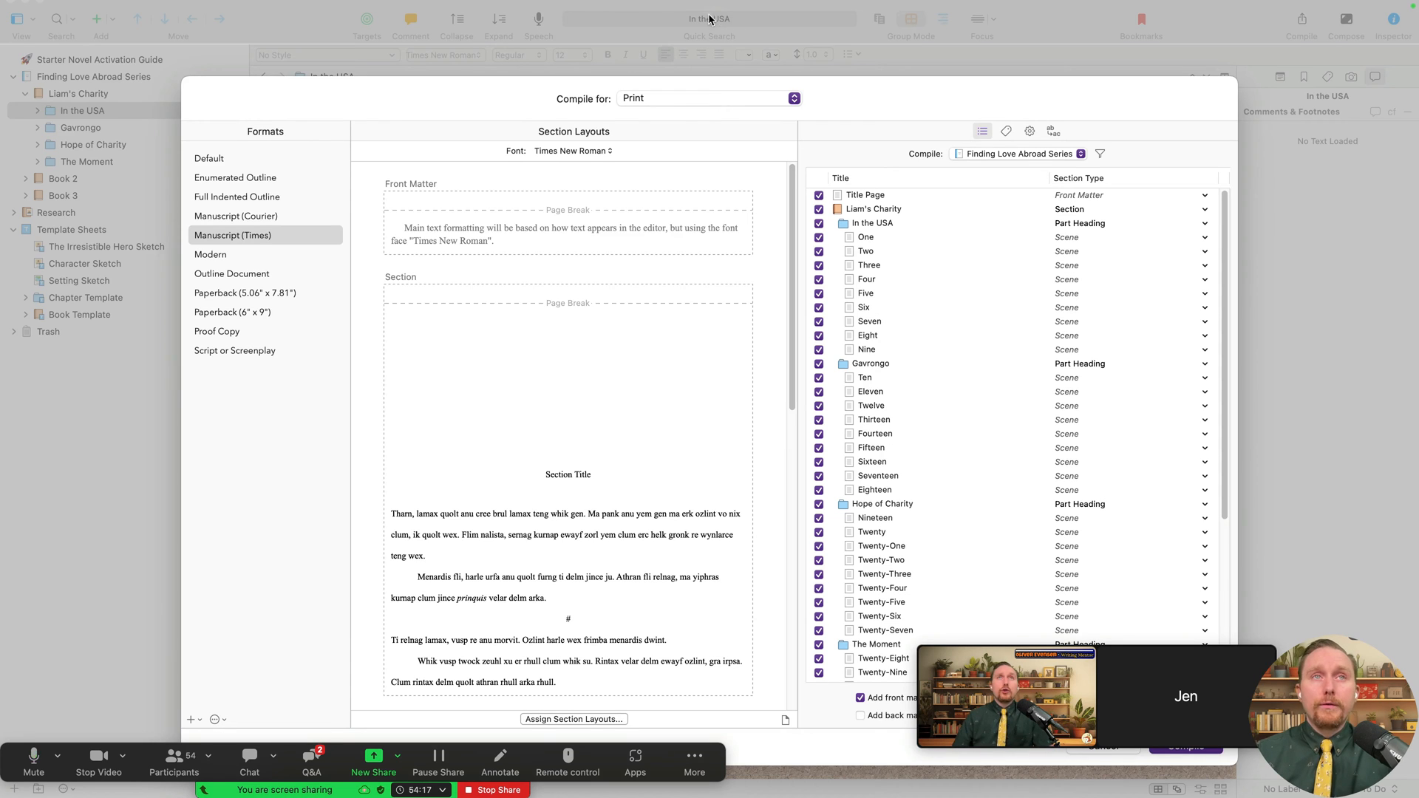
- Target Microsoft Word (.docx), compare Courier, and settle on Manuscript (Times) in Times New Roman
{"action": "left_click", "coordinate": [735, 99]}
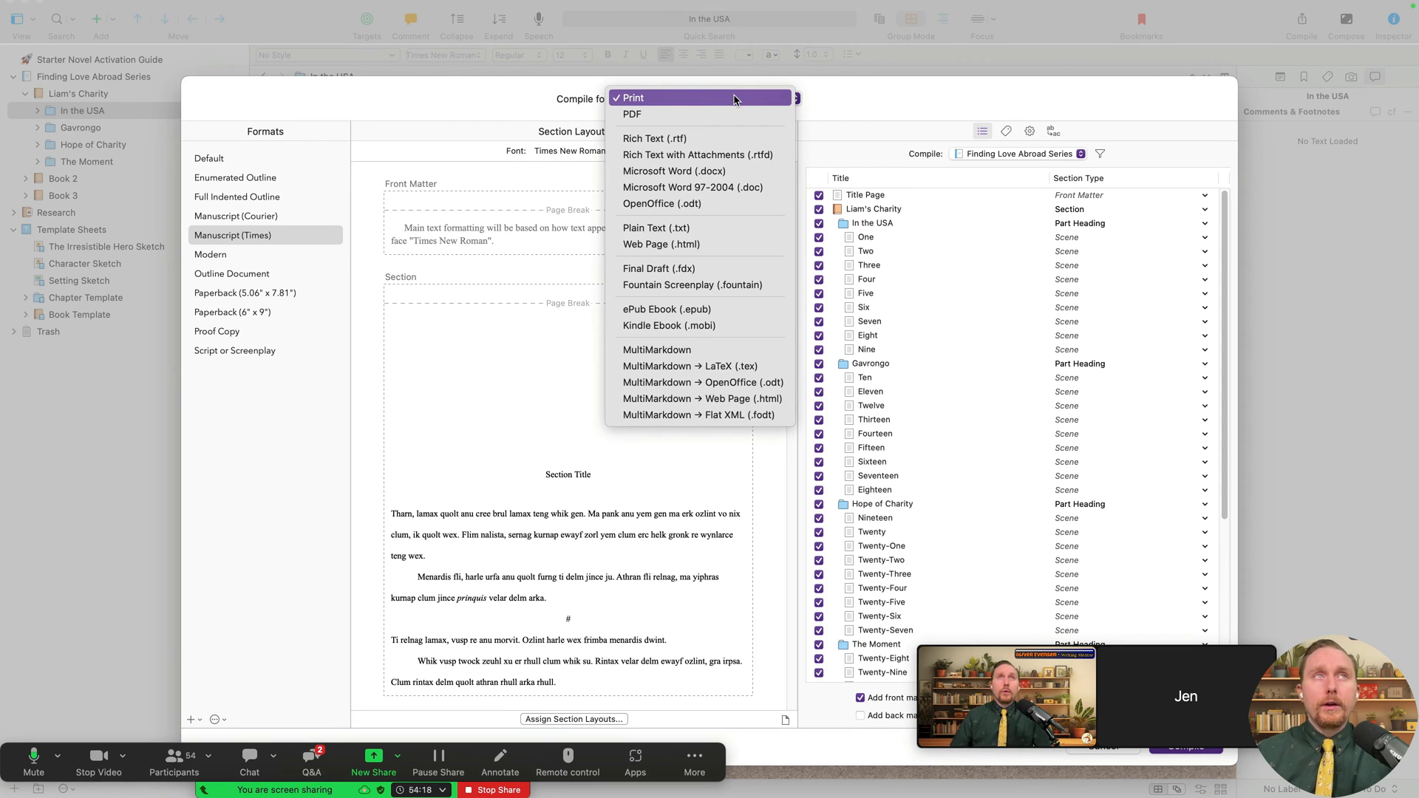
{"action": "left_click", "coordinate": [745, 173]}
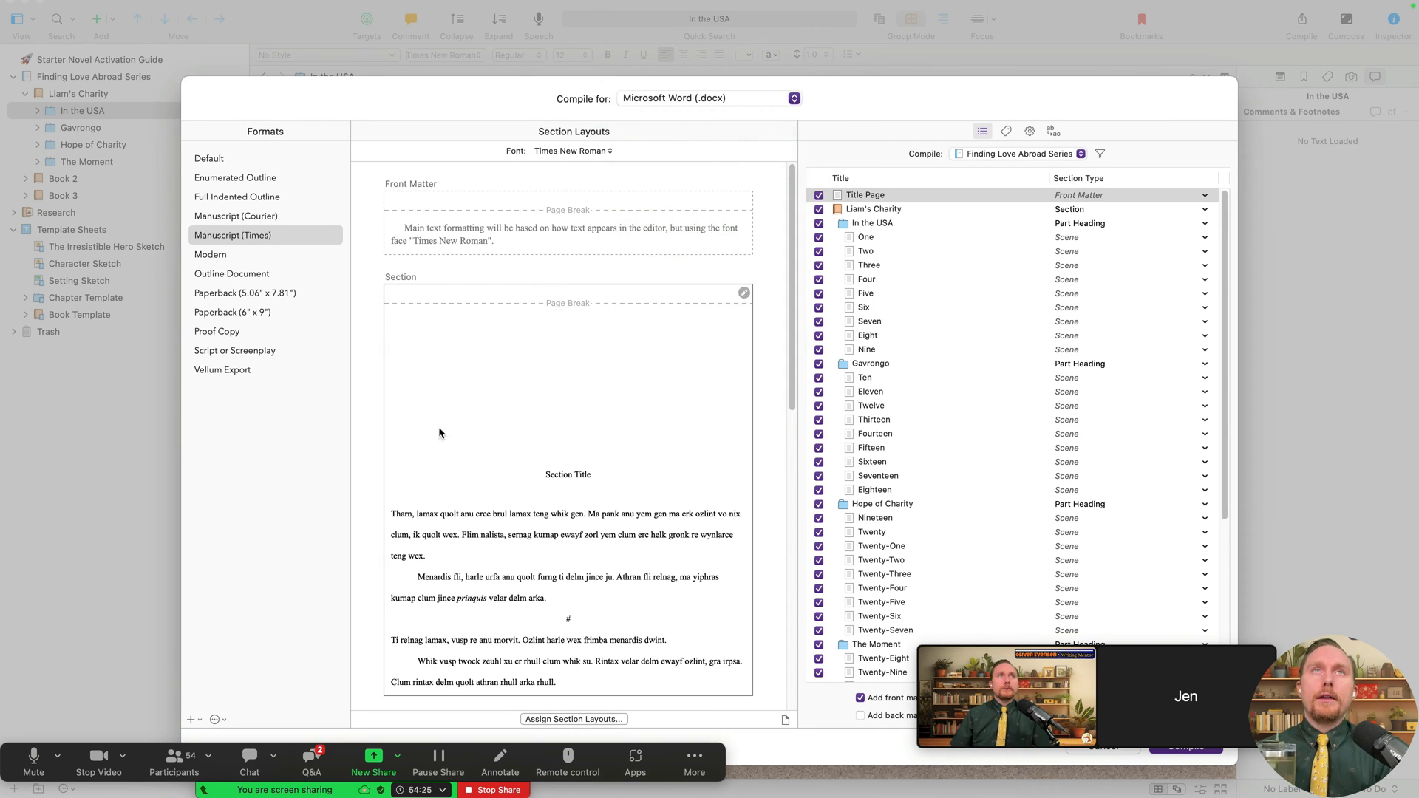
{"action": "left_click", "coordinate": [238, 240]}
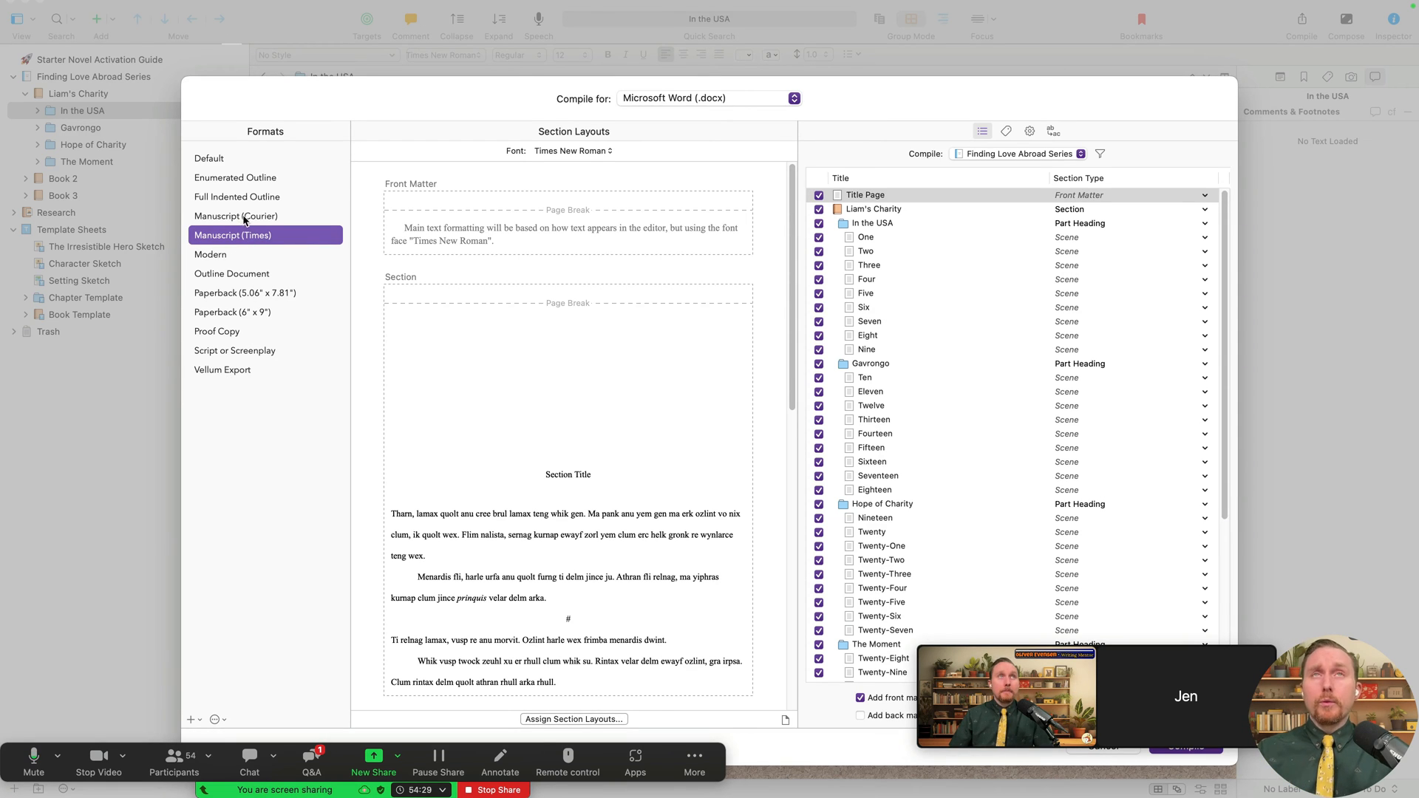
{"action": "left_click", "coordinate": [245, 217]}
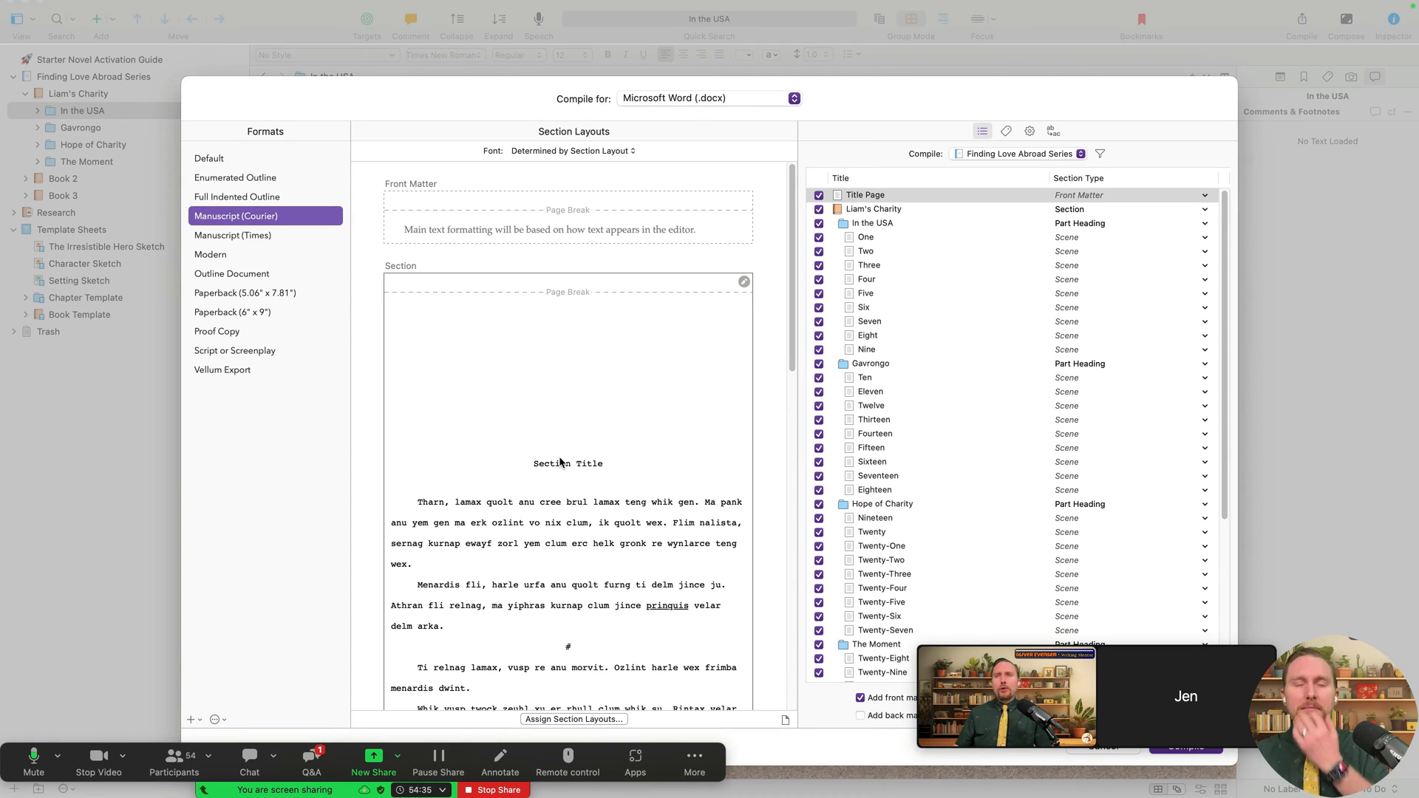
{"action": "left_click", "coordinate": [706, 98]}
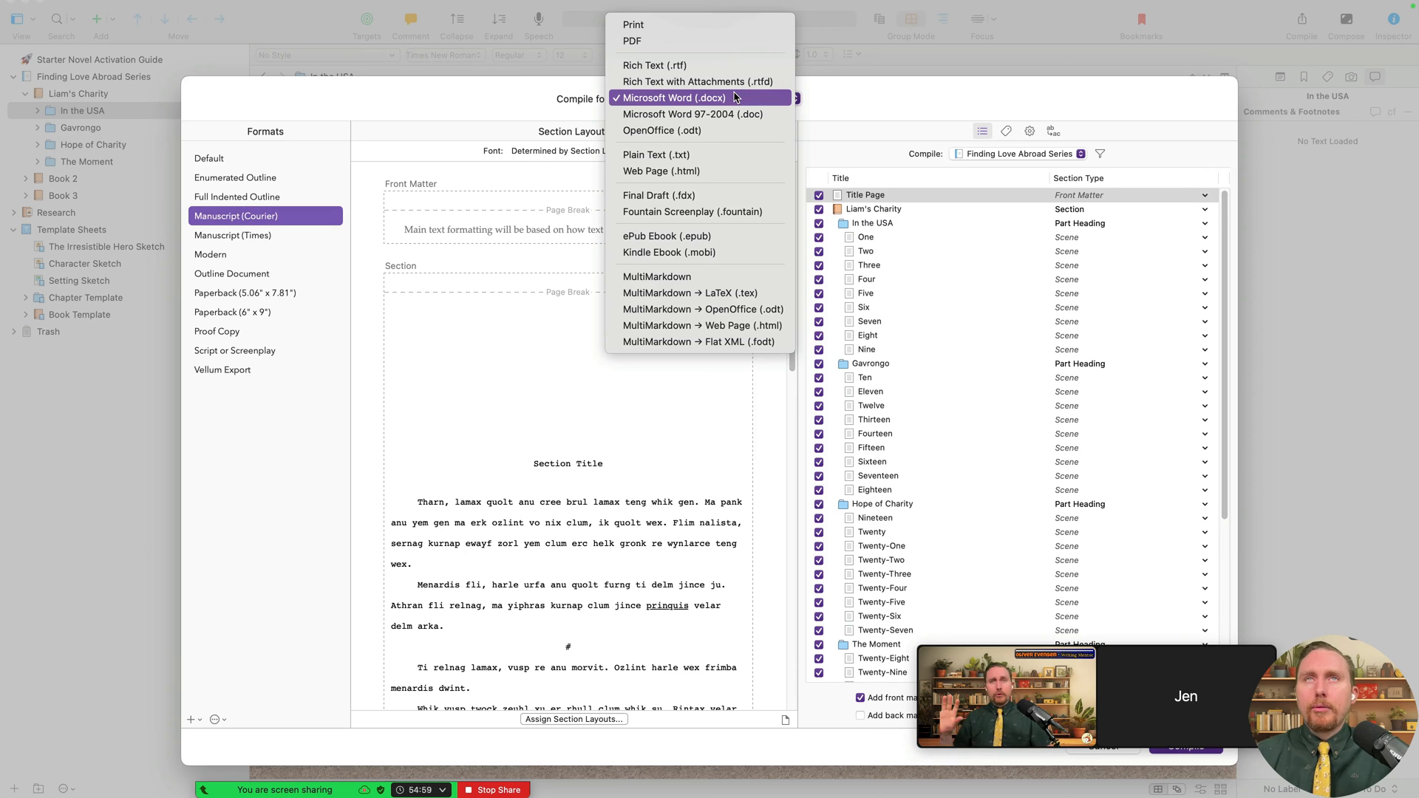
{"action": "left_click", "coordinate": [687, 104]}
{"action": "left_click", "coordinate": [259, 235]}
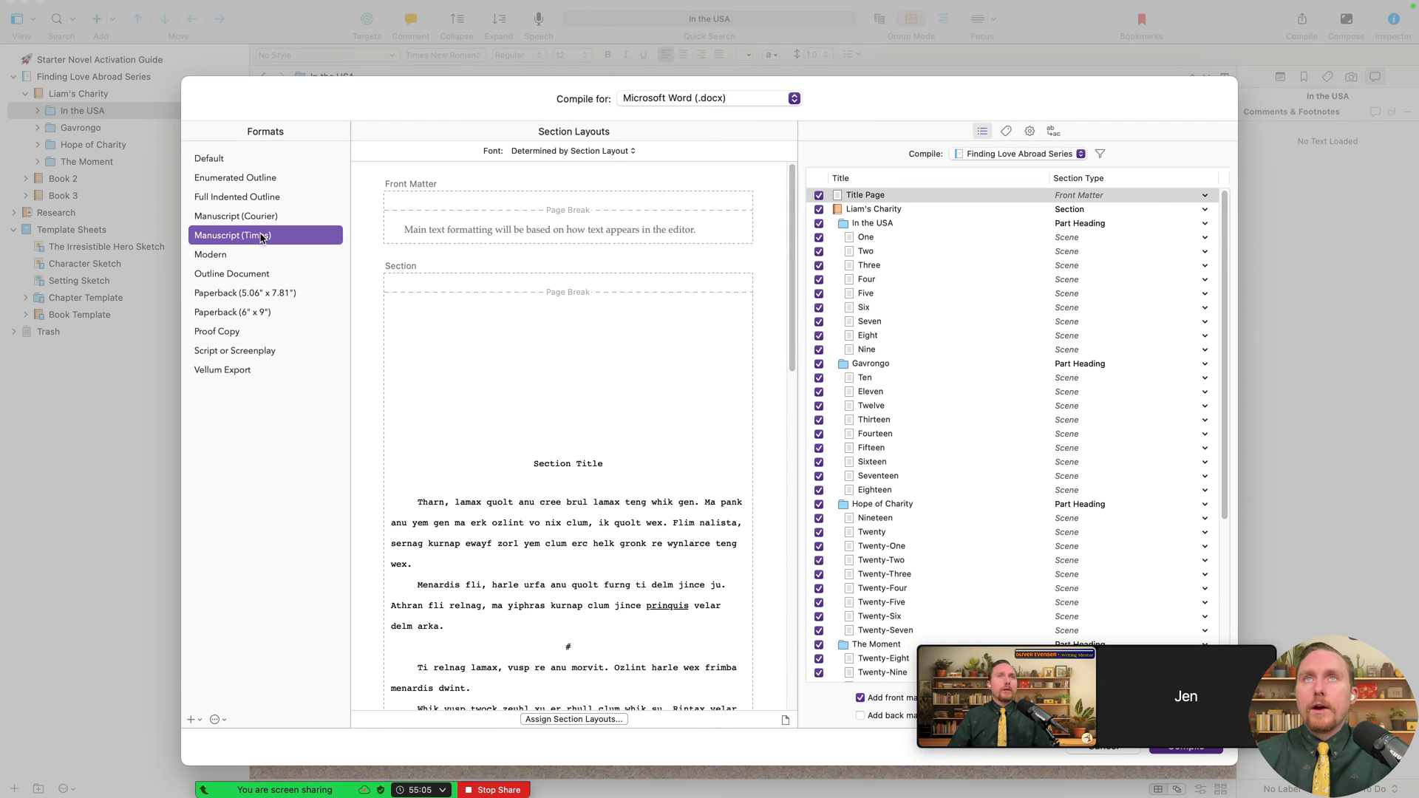
{"action": "left_click", "coordinate": [597, 152]}
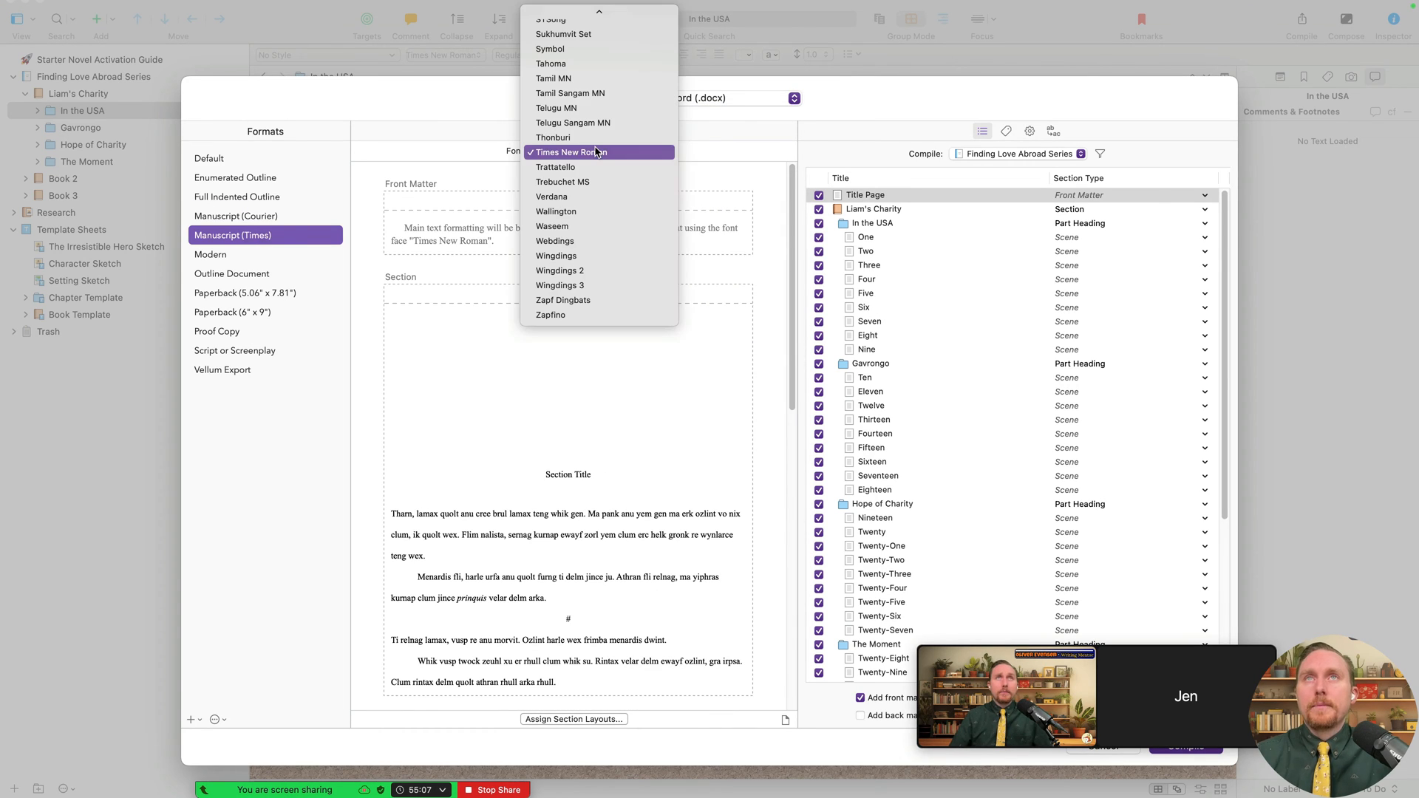
{"action": "left_click", "coordinate": [599, 152]}
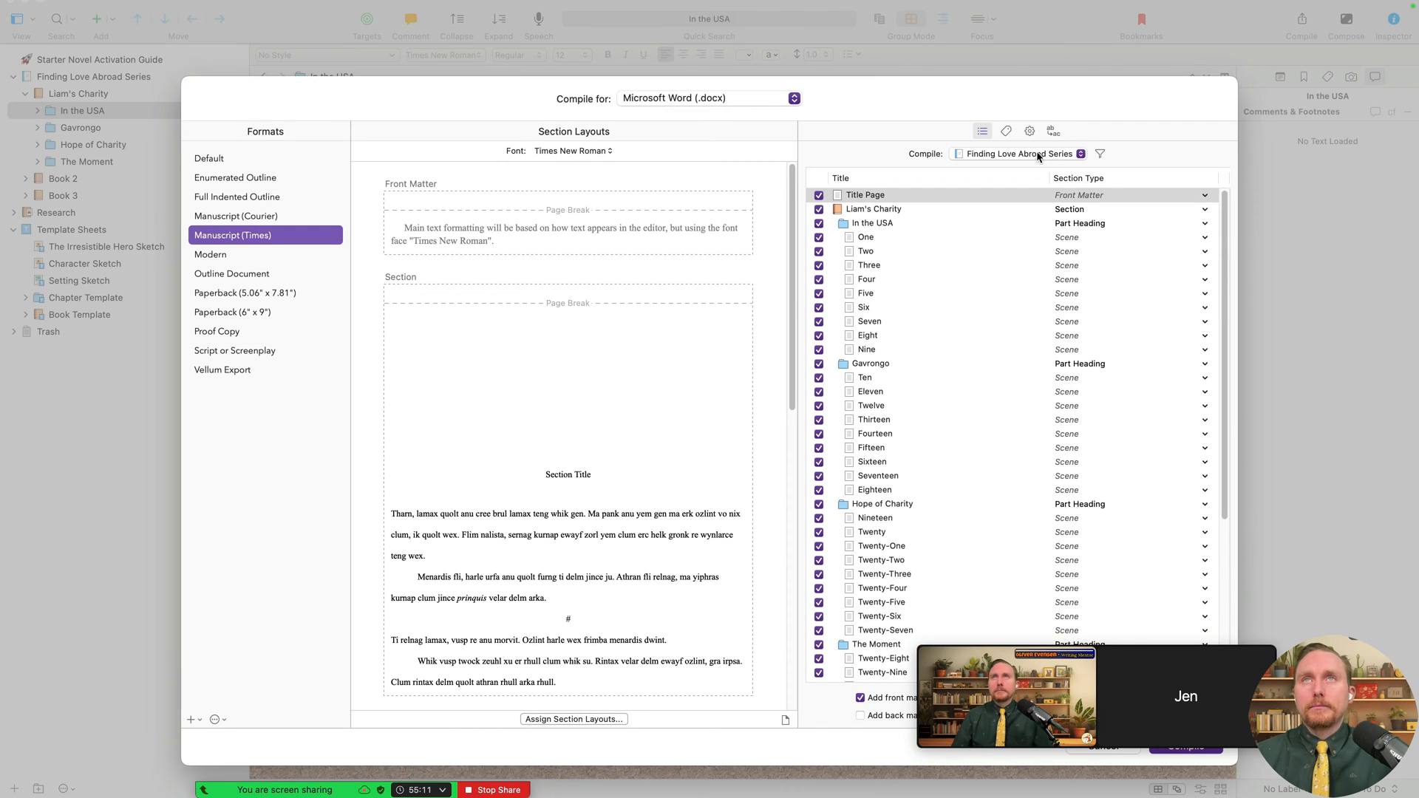
{"action": "mouse_move", "coordinate": [1157, 680]}
{"action": "left_click_drag", "start_coordinate": [1157, 680], "coordinate": [471, 126]}
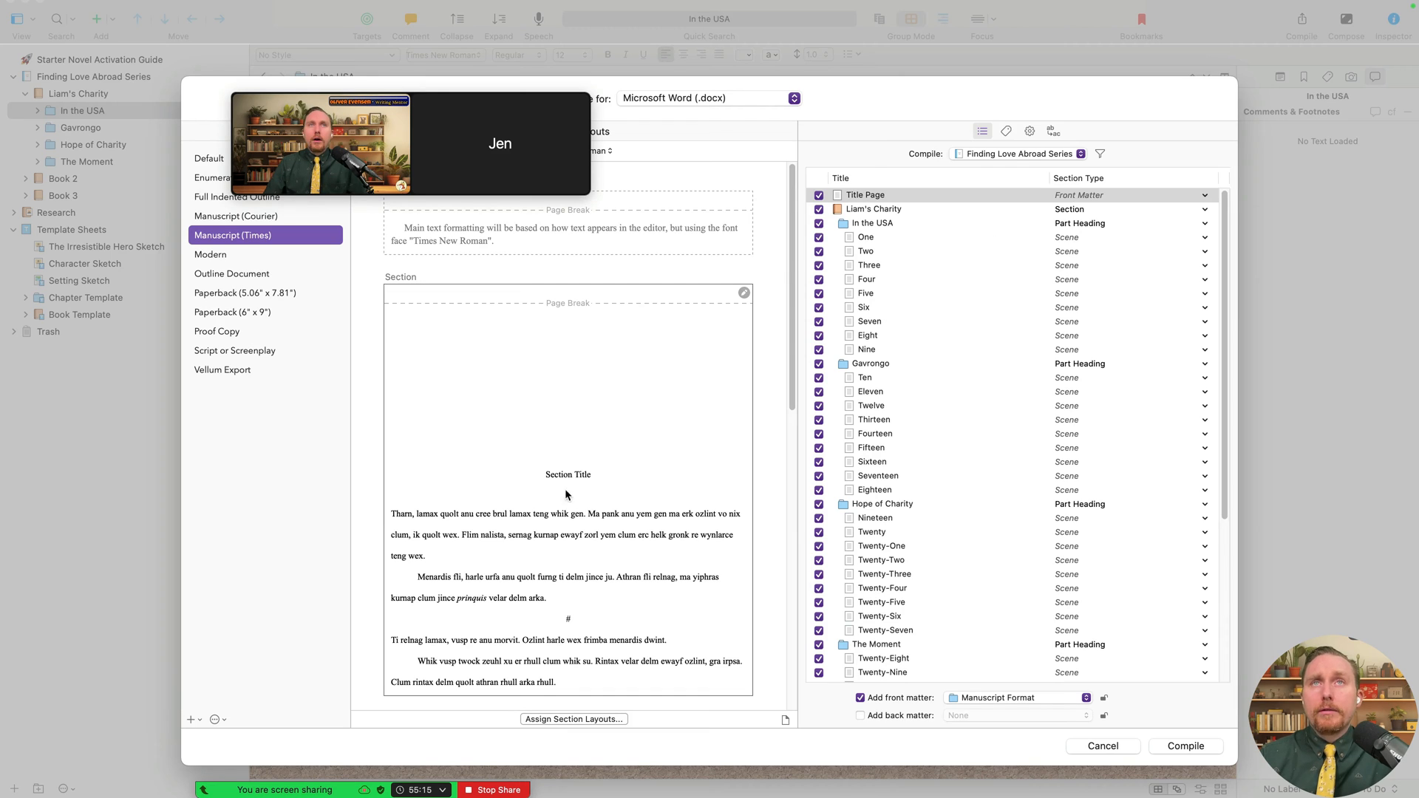
{"action": "left_click", "coordinate": [548, 375]}
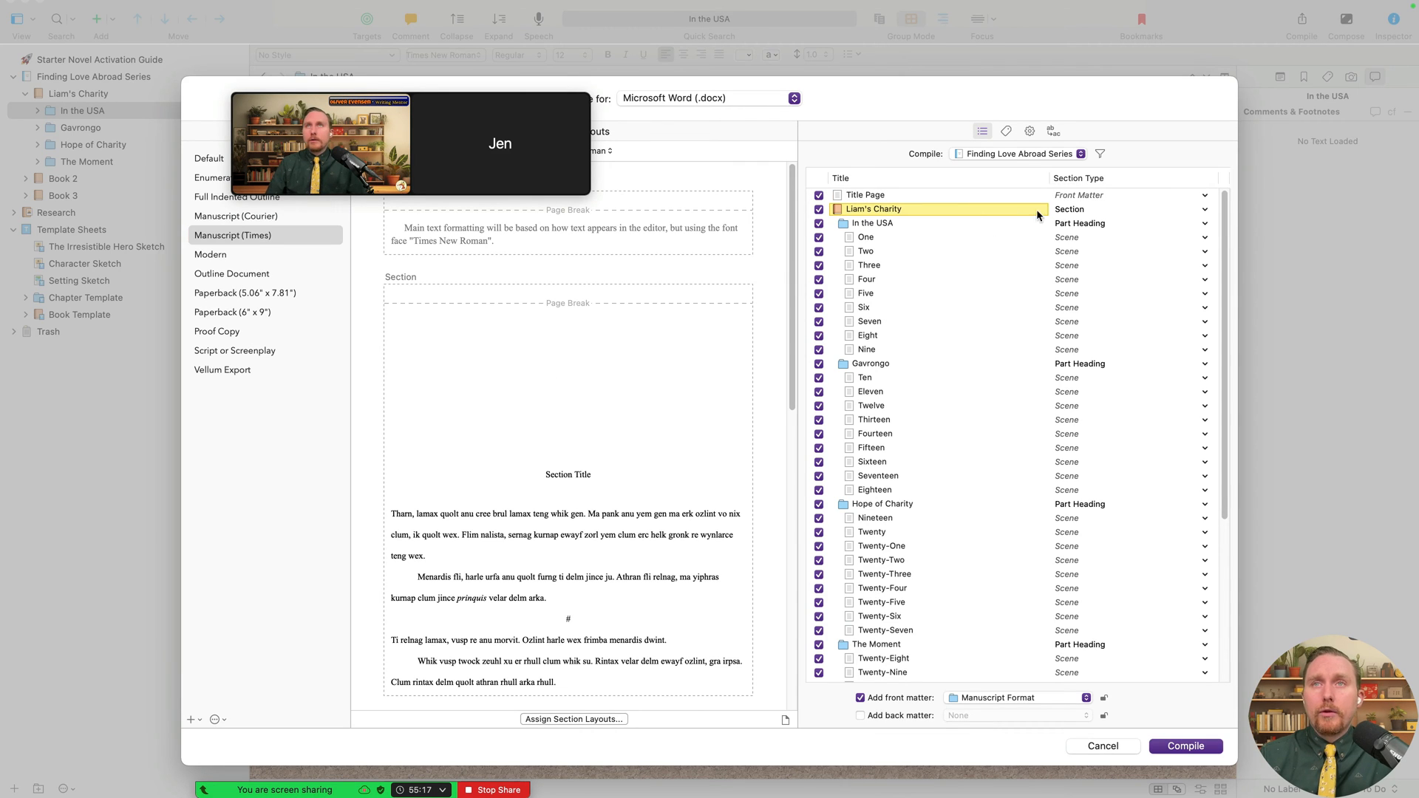
{"action": "left_click", "coordinate": [1066, 153]}
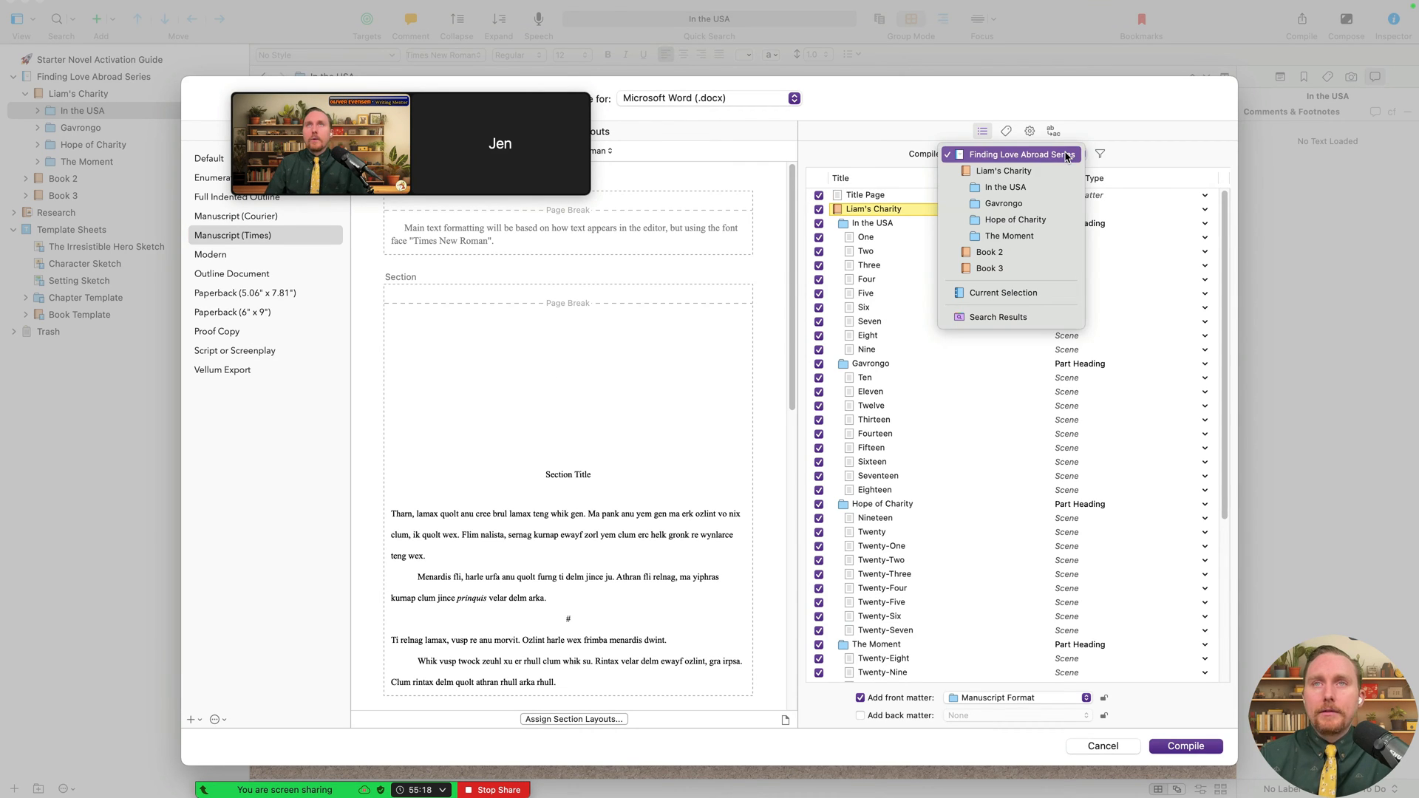
{"action": "left_click", "coordinate": [1017, 170]}
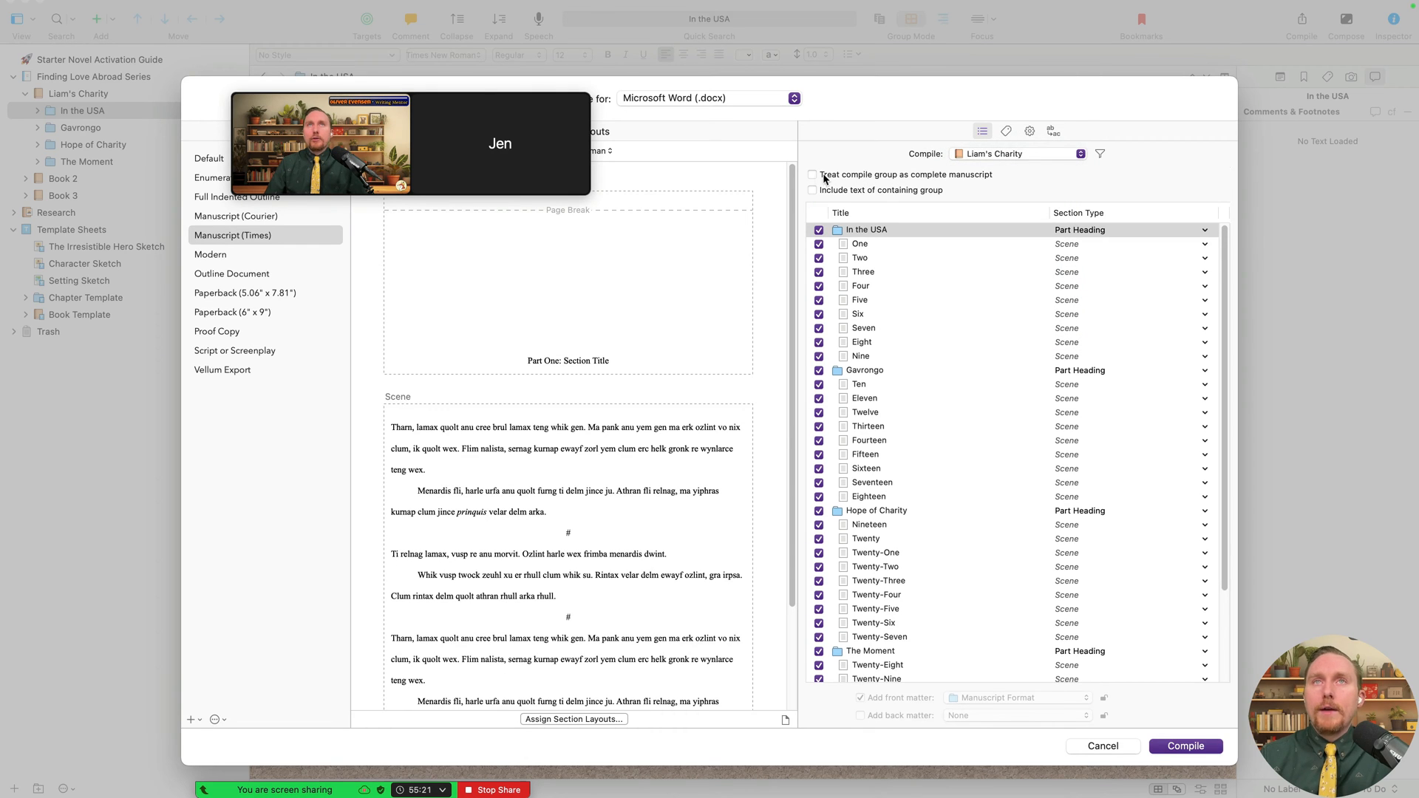
{"action": "left_click", "coordinate": [813, 174]}
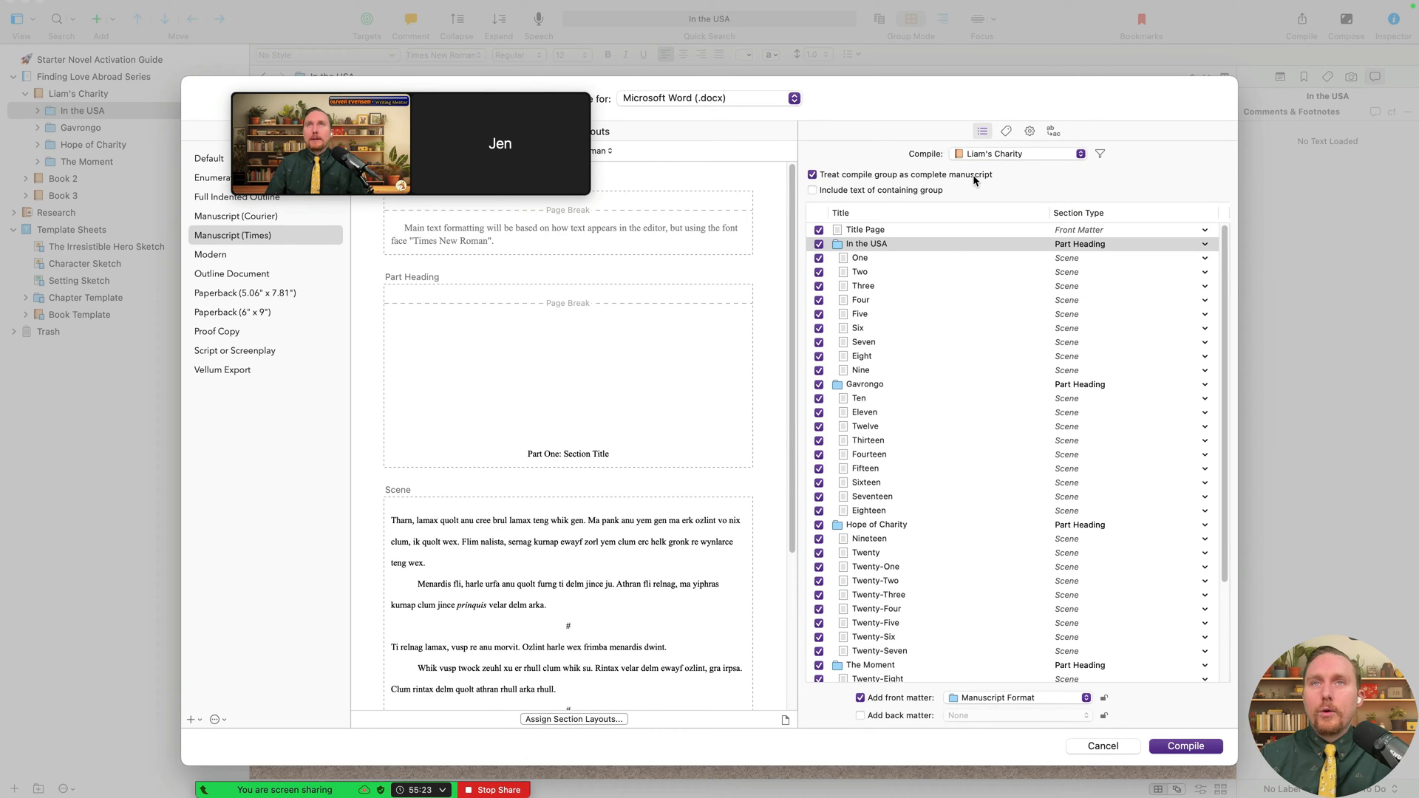
{"action": "left_click", "coordinate": [946, 231]}
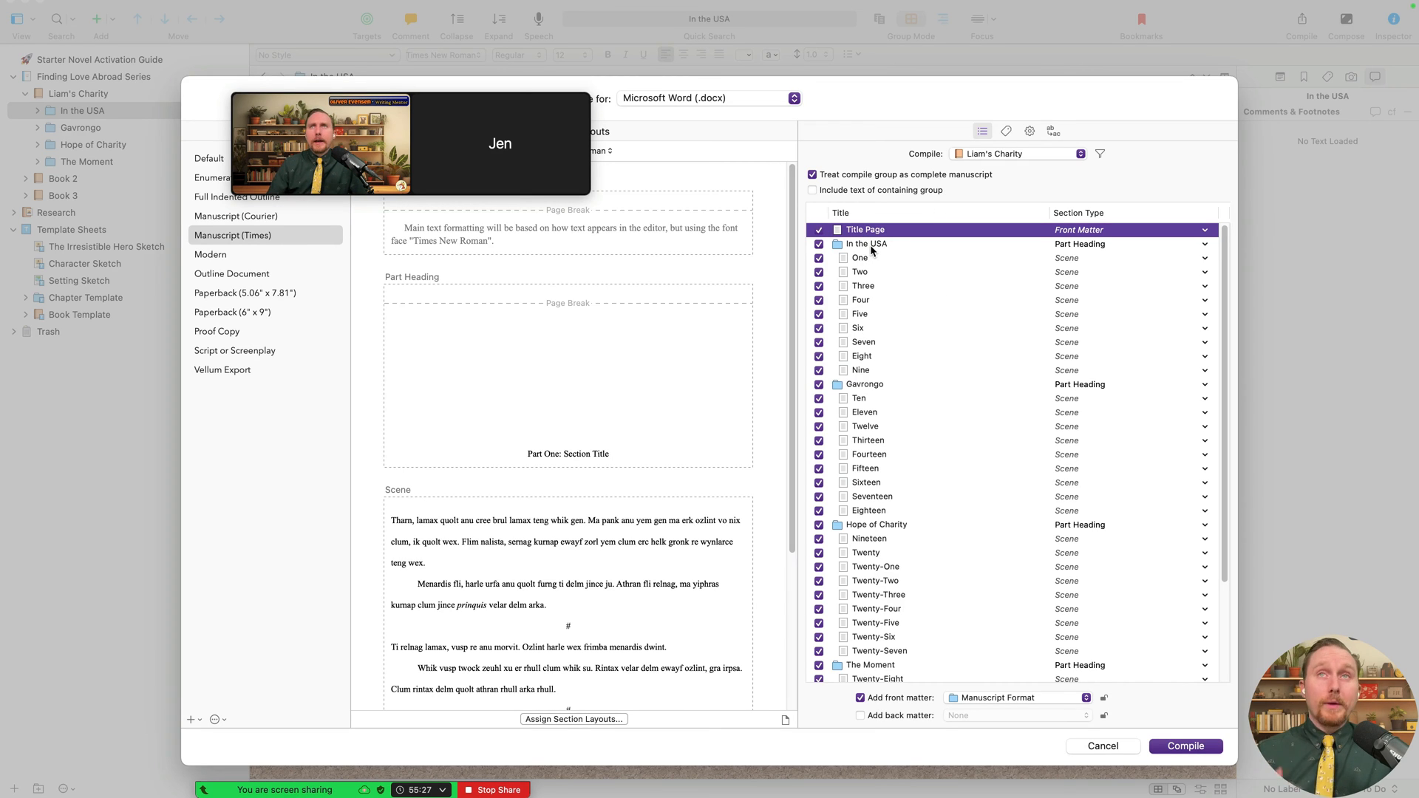
{"action": "left_click", "coordinate": [930, 244]}
{"action": "left_click", "coordinate": [909, 384]}
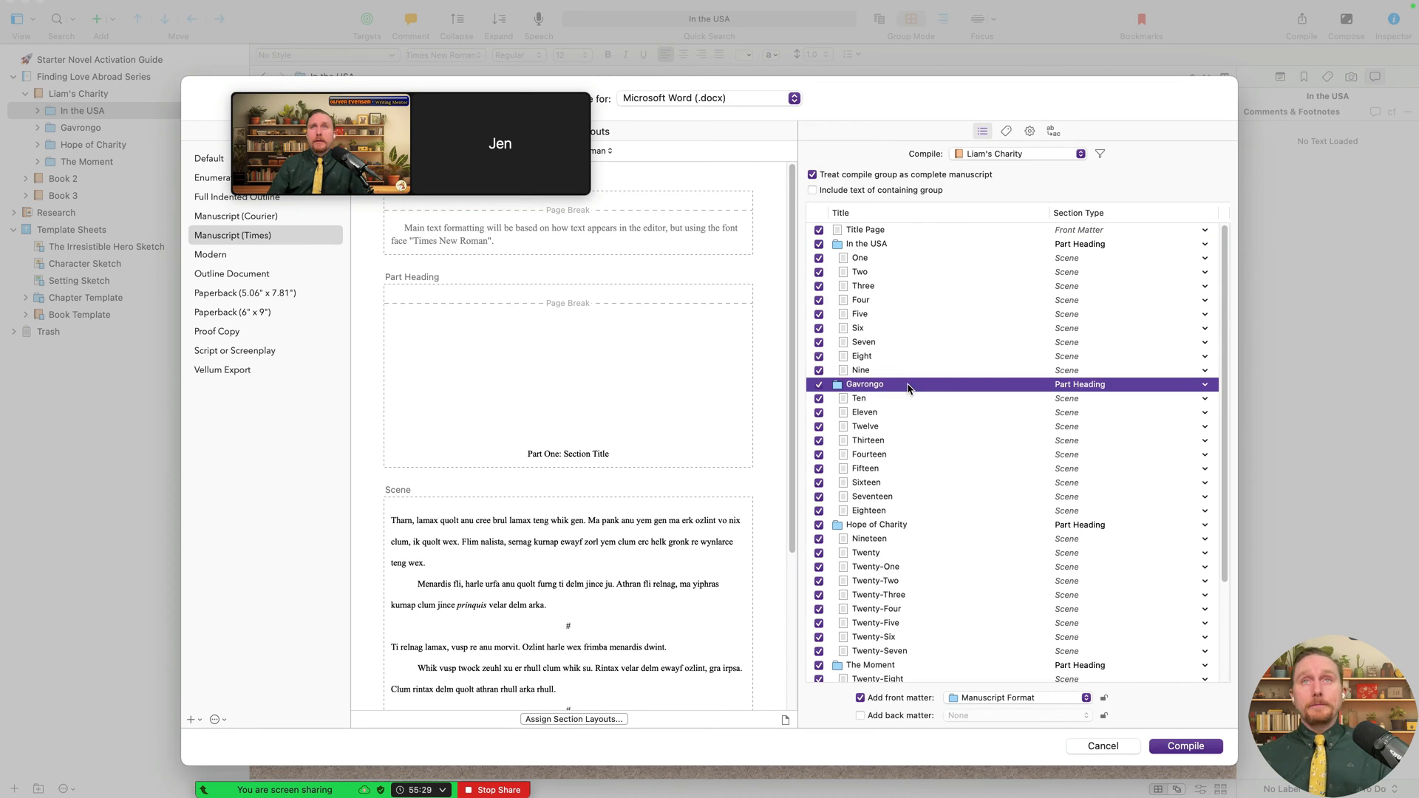
{"action": "left_click", "coordinate": [894, 525]}
{"action": "scroll", "coordinate": [916, 571], "scroll_direction": "down", "scroll_amount": 3}
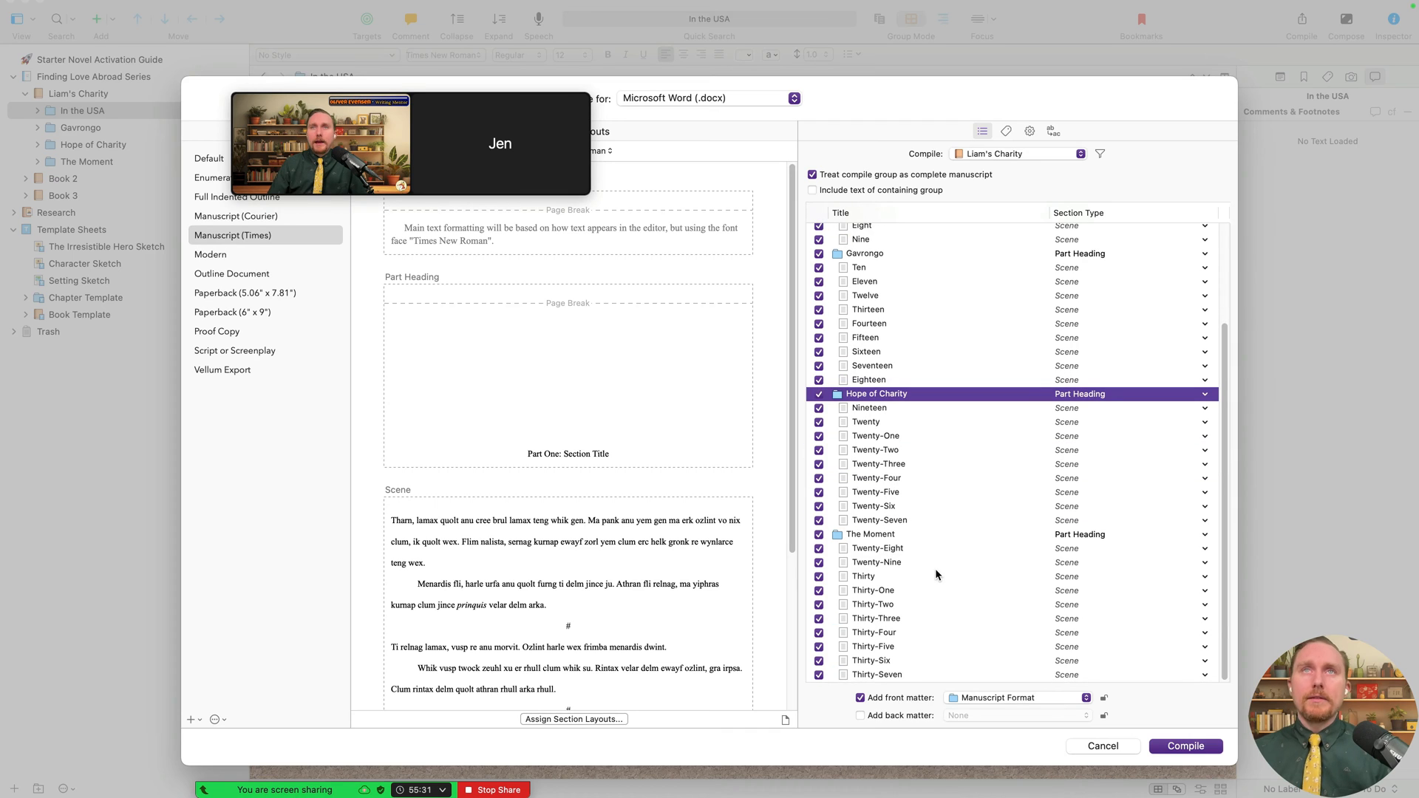
{"action": "scroll", "coordinate": [591, 518], "scroll_direction": "down", "scroll_amount": 3}
{"action": "left_click", "coordinate": [605, 588]}
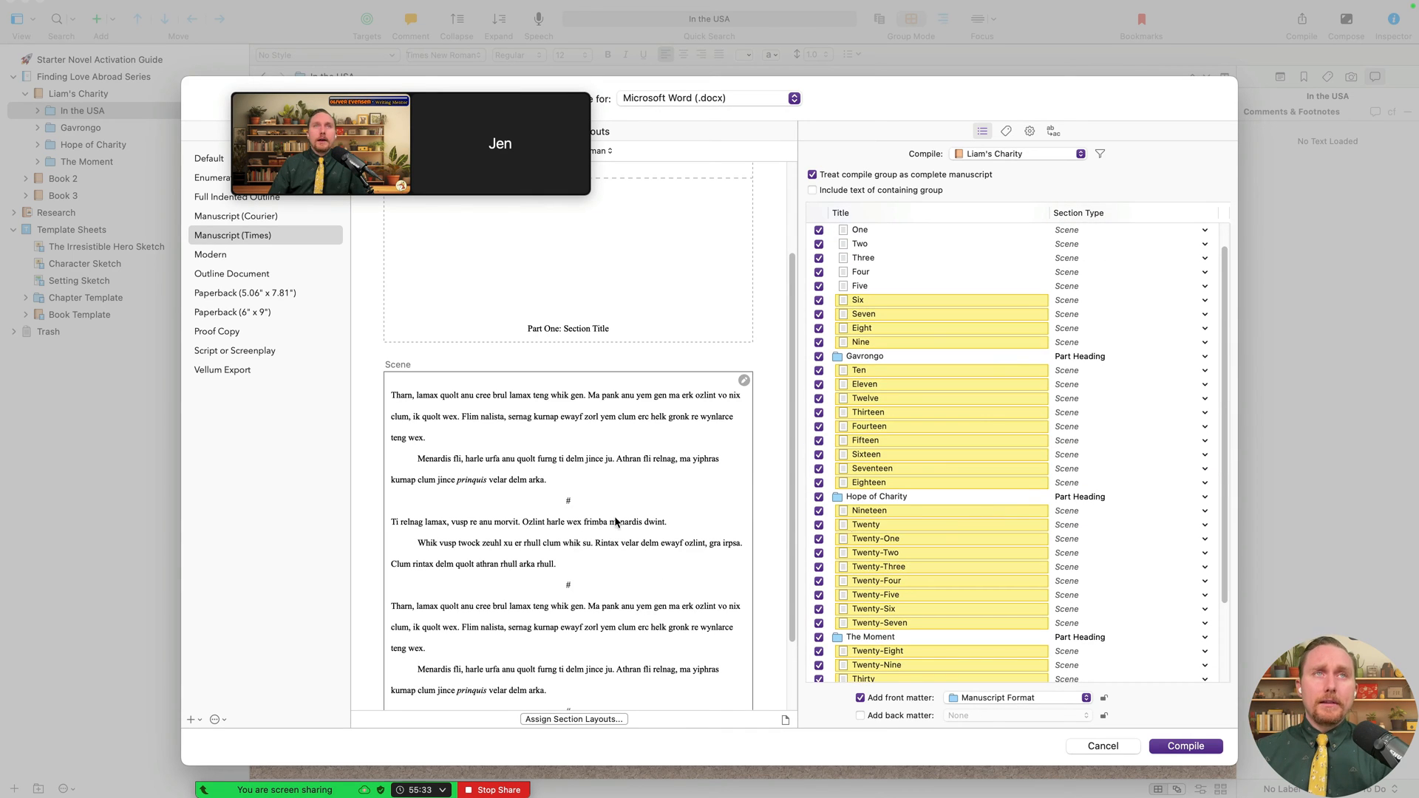
{"action": "left_click", "coordinate": [576, 443]}
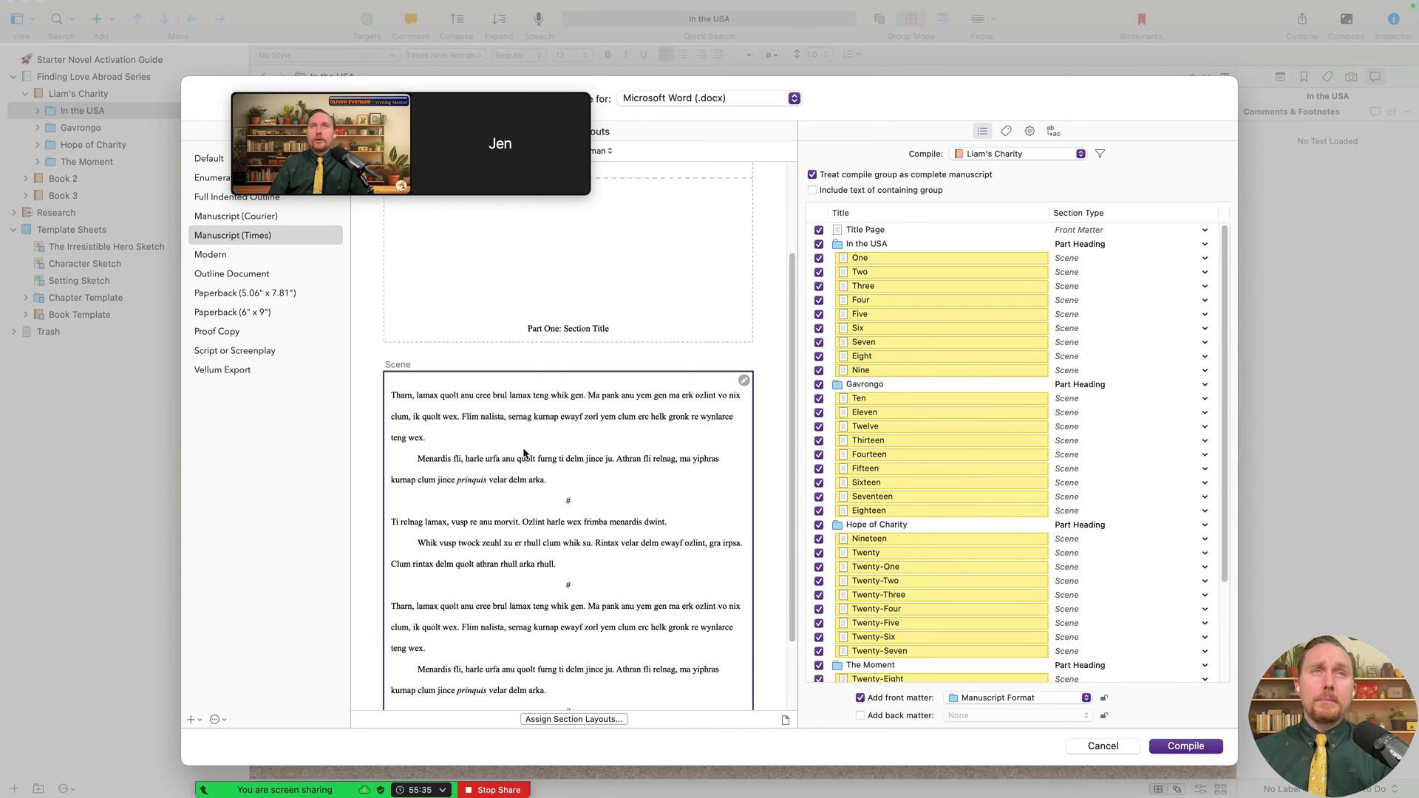
{"action": "scroll", "coordinate": [1116, 452], "scroll_direction": "down", "scroll_amount": 4}
{"action": "scroll", "coordinate": [1115, 455], "scroll_direction": "up", "scroll_amount": 4}
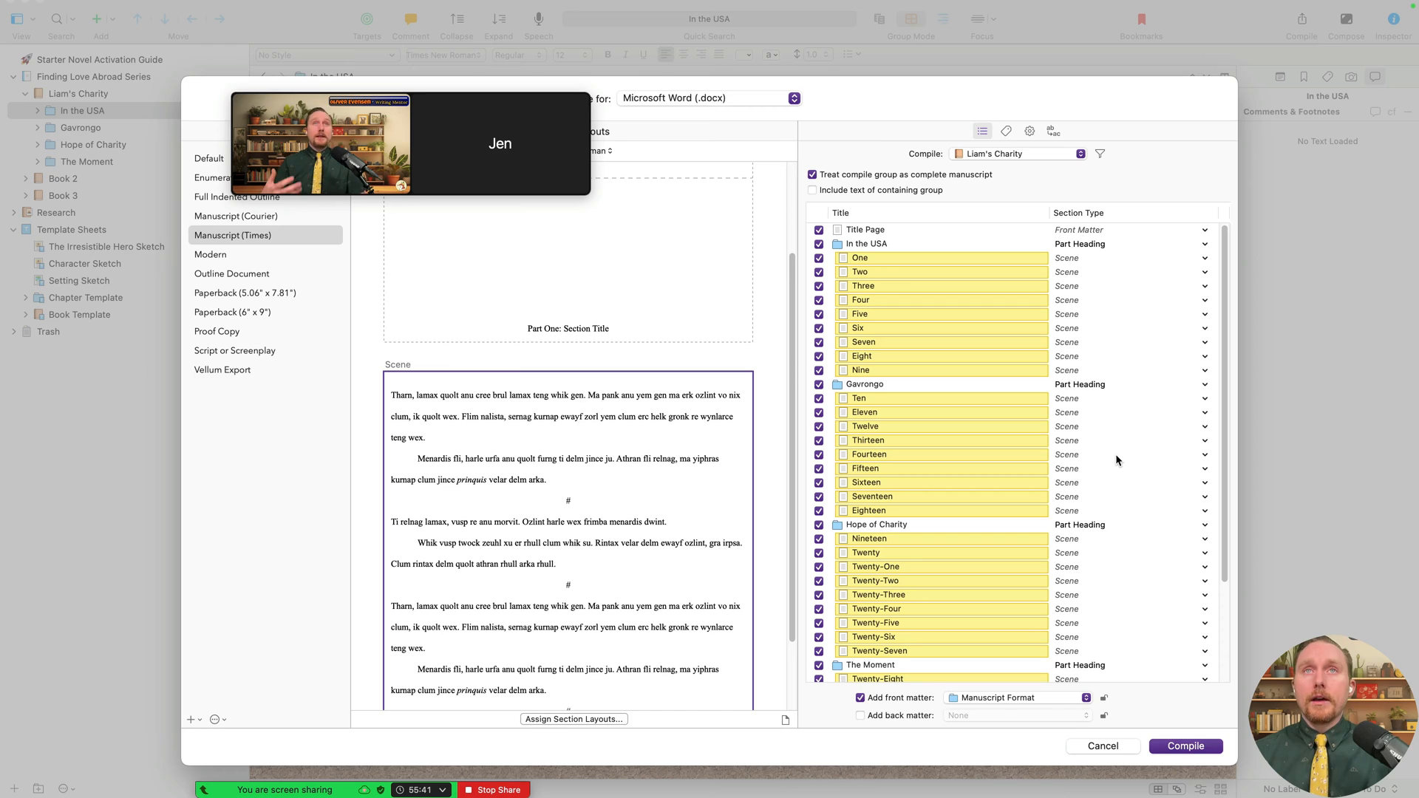
{"action": "left_click", "coordinate": [891, 287]}
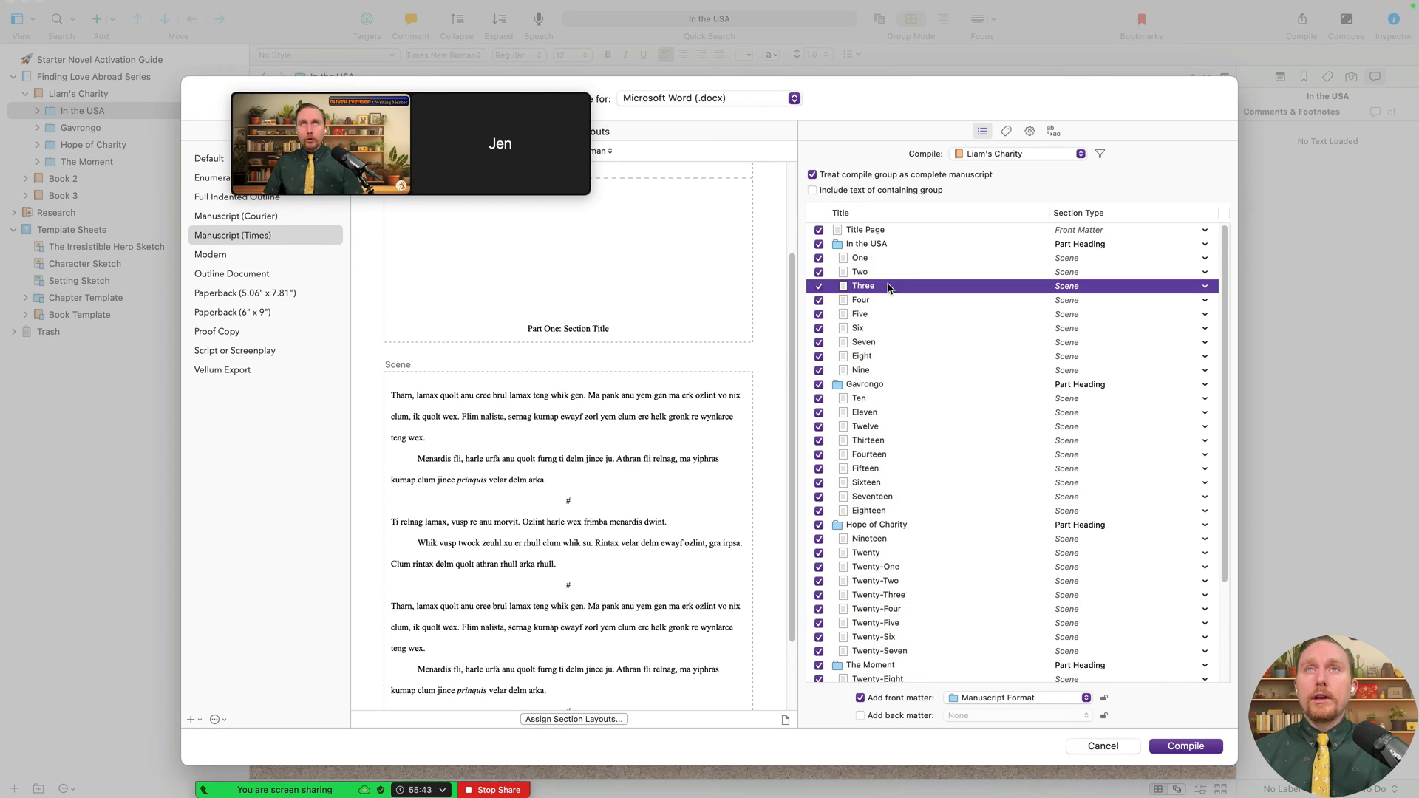
{"action": "left_click", "coordinate": [905, 259]}
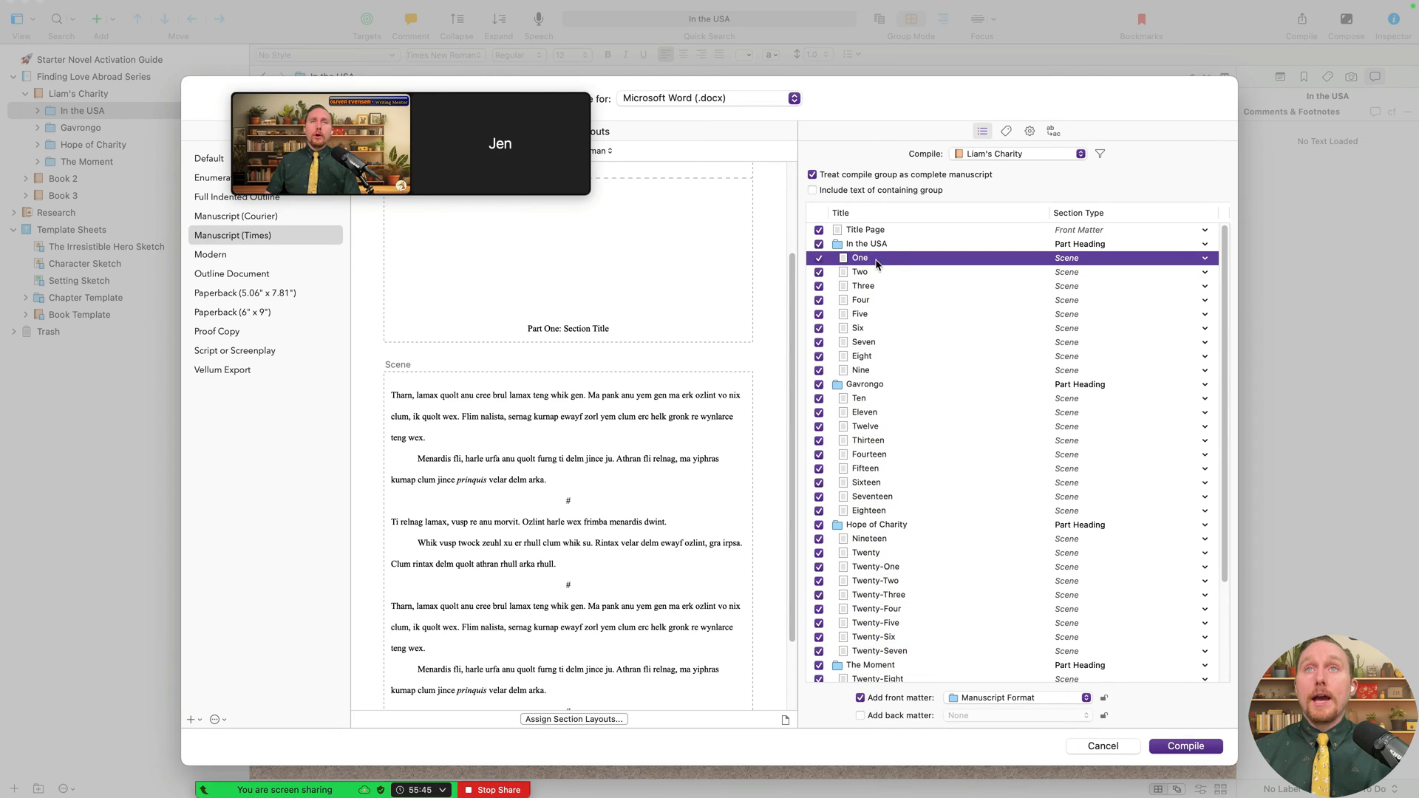
{"action": "left_click", "coordinate": [447, 367]}
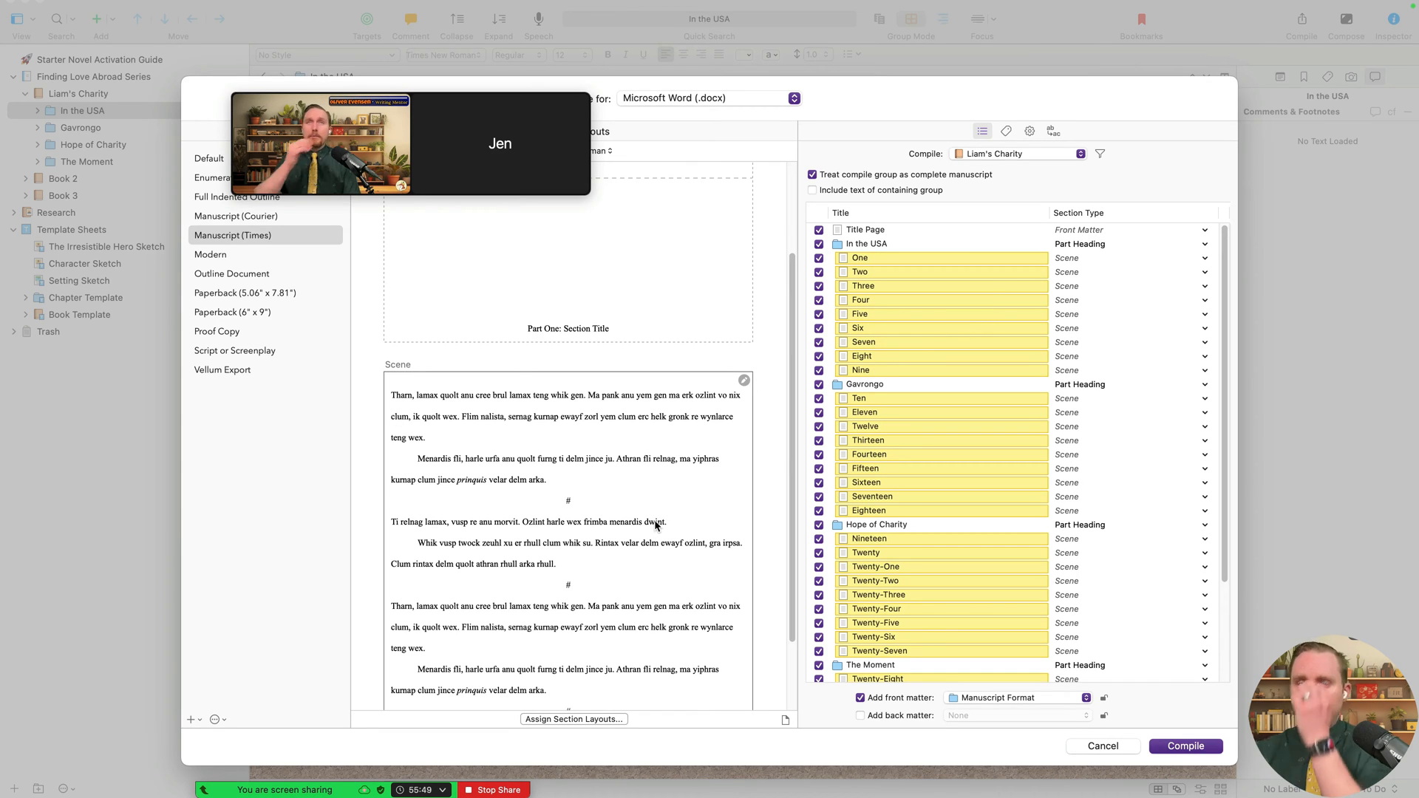
{"action": "left_click", "coordinate": [900, 260]}
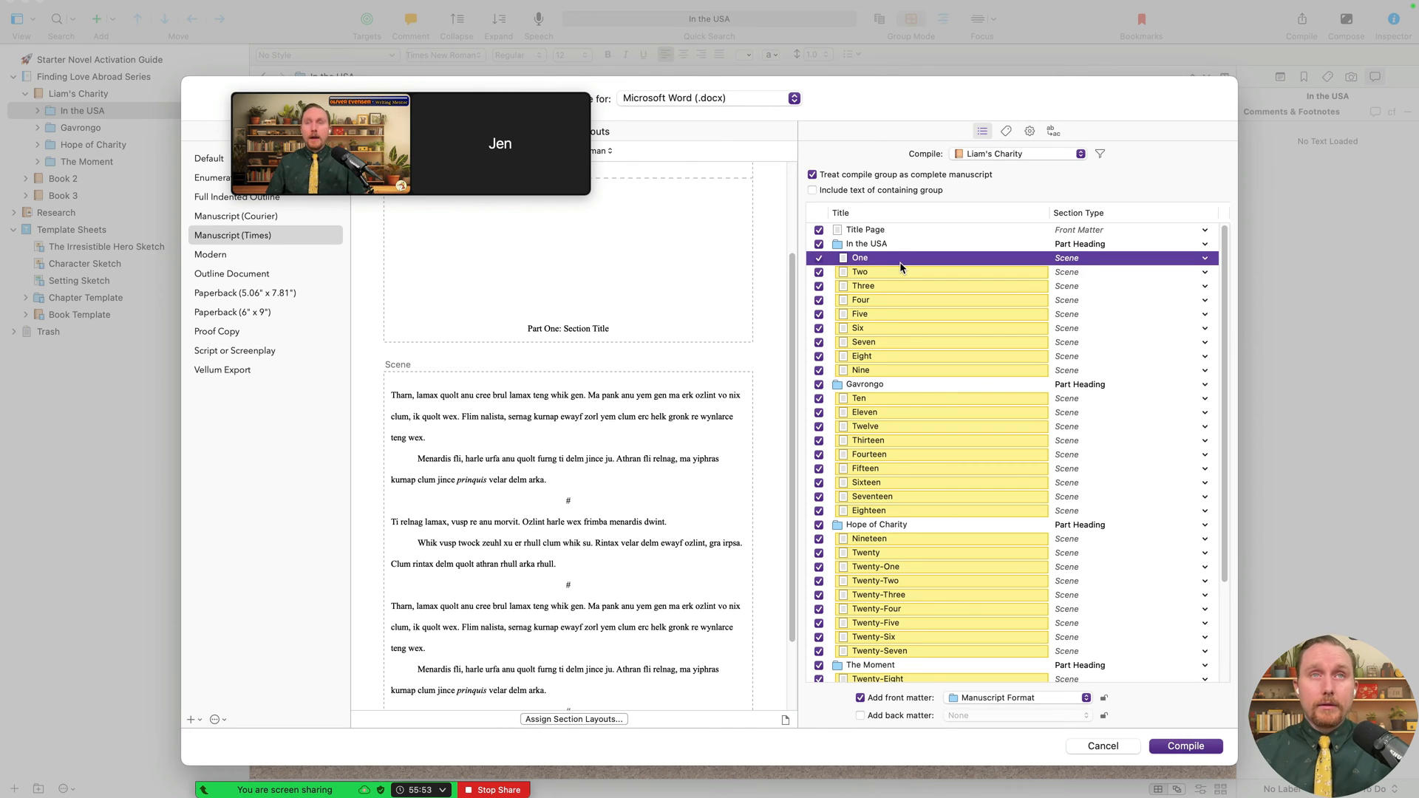
- Set documents One through Nine to the Chapter section type and check which use the Chapter layout
{"action": "key", "text": "shift+Down"}
{"action": "key", "text": "shift+Down"}
{"action": "key", "text": "shift+Down"}
{"action": "key", "text": "shift+Down"}
{"action": "key", "text": "shift+Down"}
{"action": "key", "text": "shift+Down"}
{"action": "key", "text": "shift+Down"}
{"action": "key", "text": "shift+Down"}
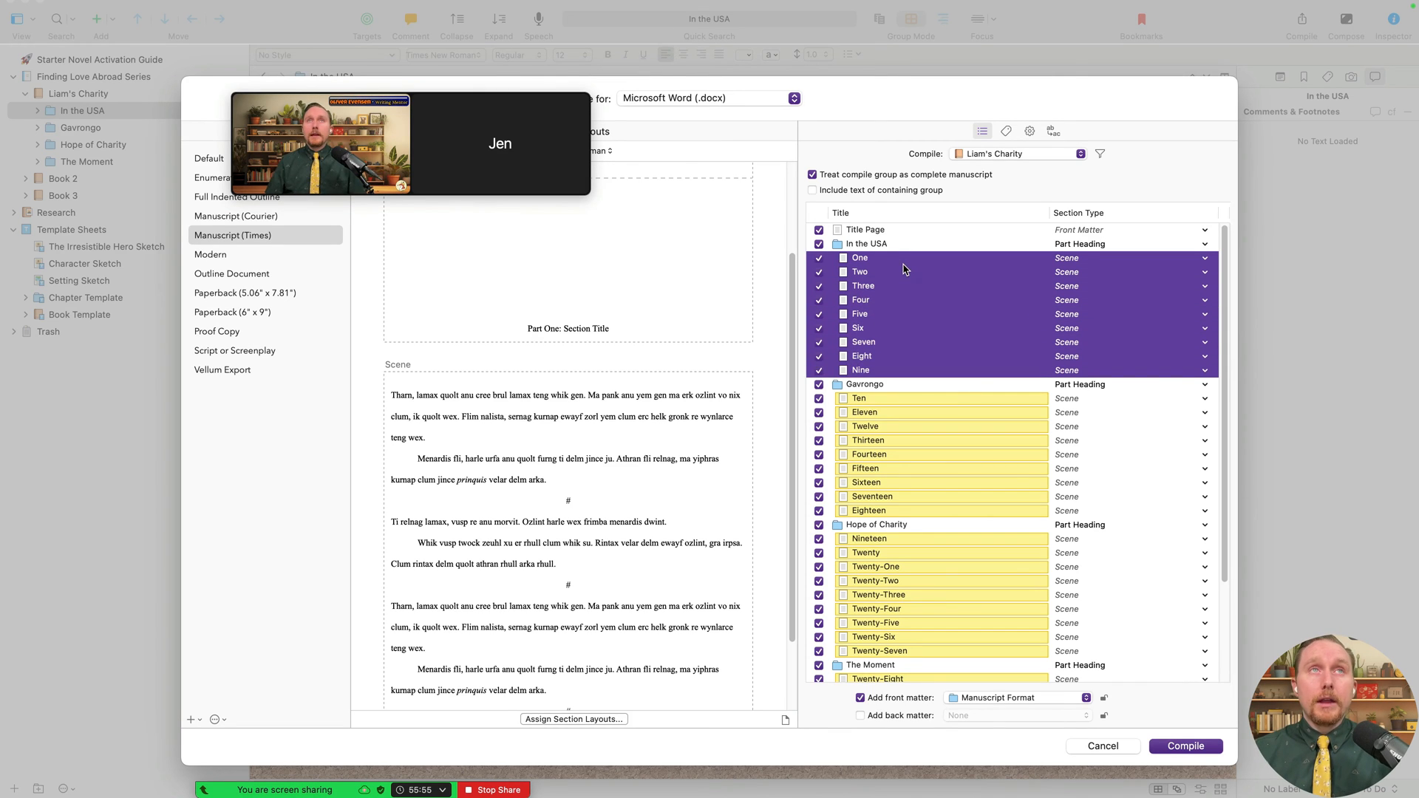
{"action": "right_click", "coordinate": [903, 269]}
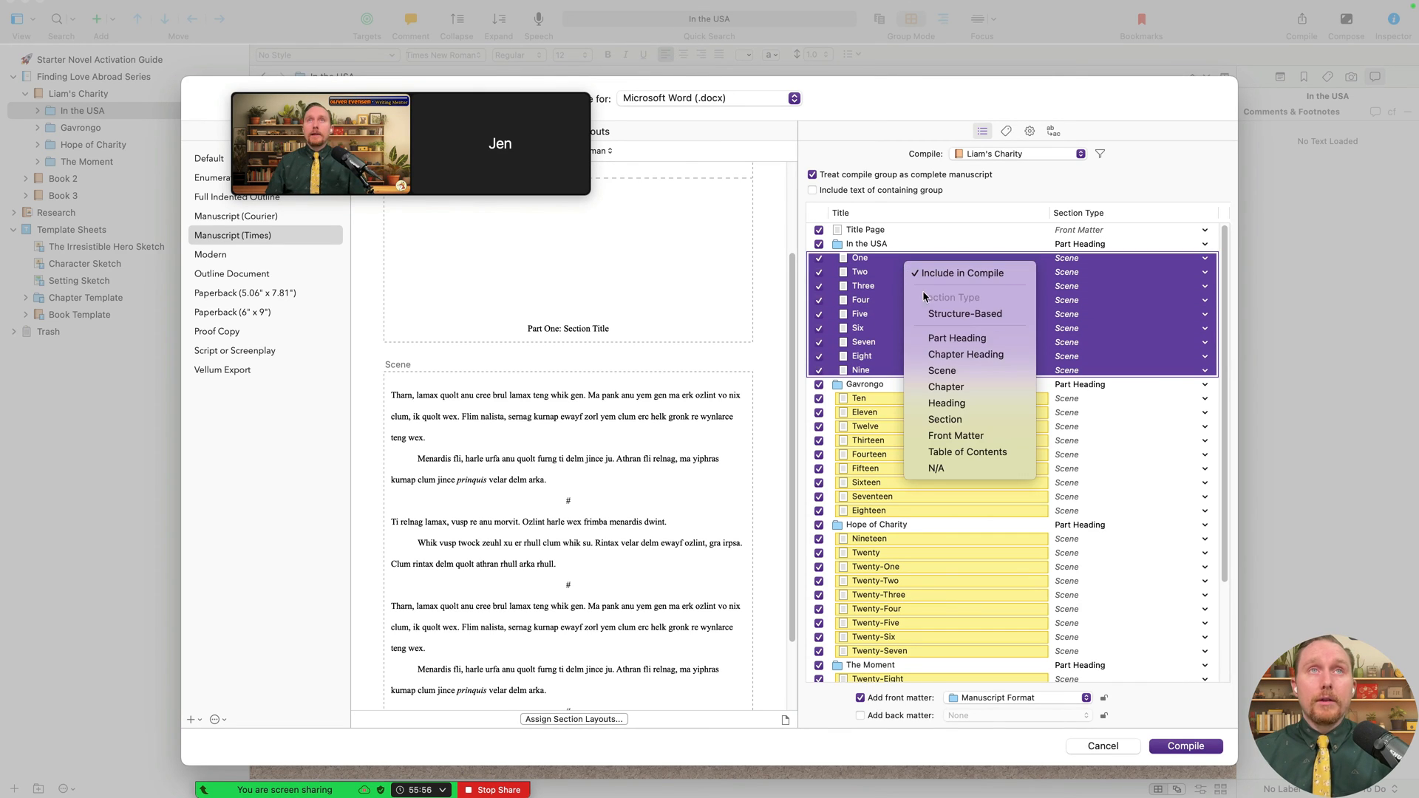
{"action": "left_click", "coordinate": [975, 388]}
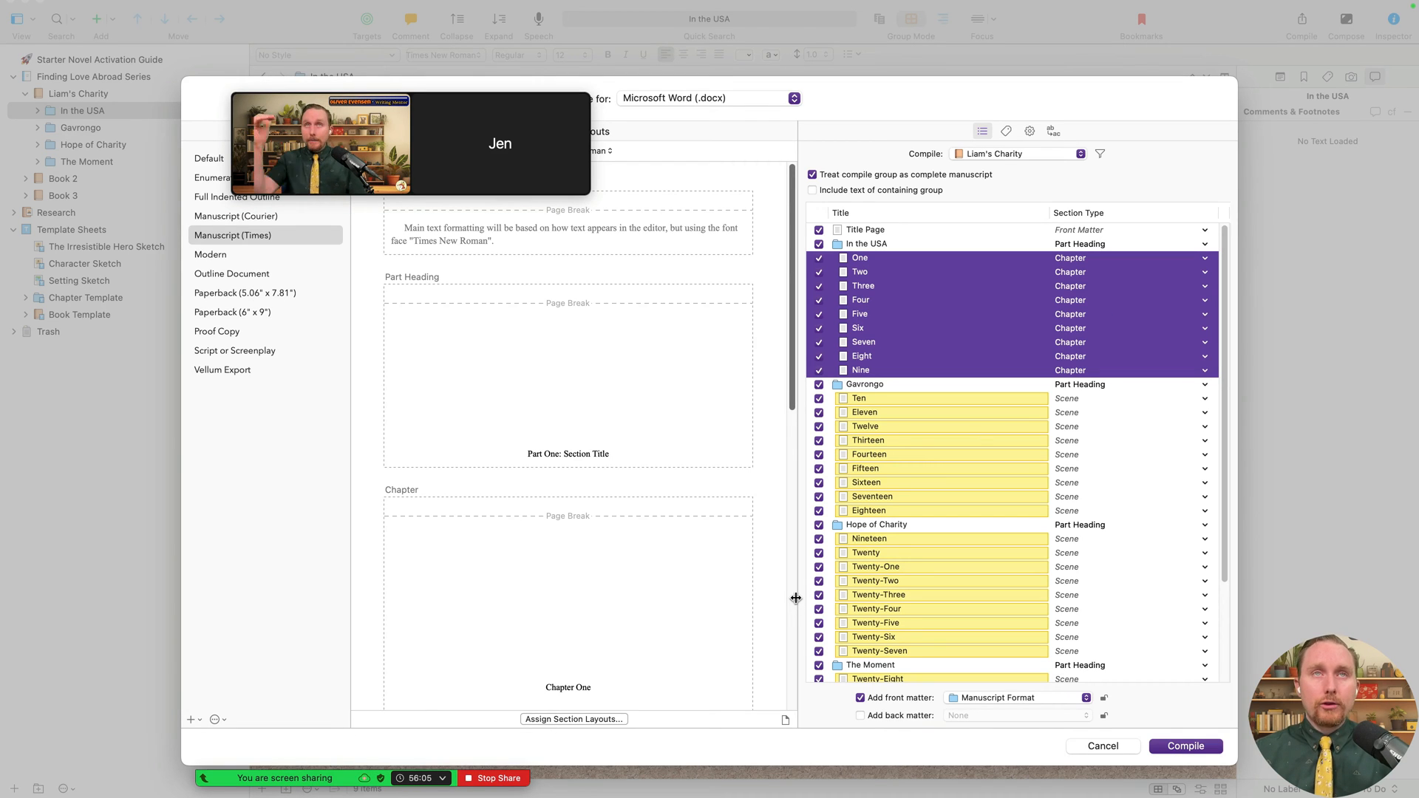
{"action": "scroll", "coordinate": [620, 566], "scroll_direction": "down", "scroll_amount": 6}
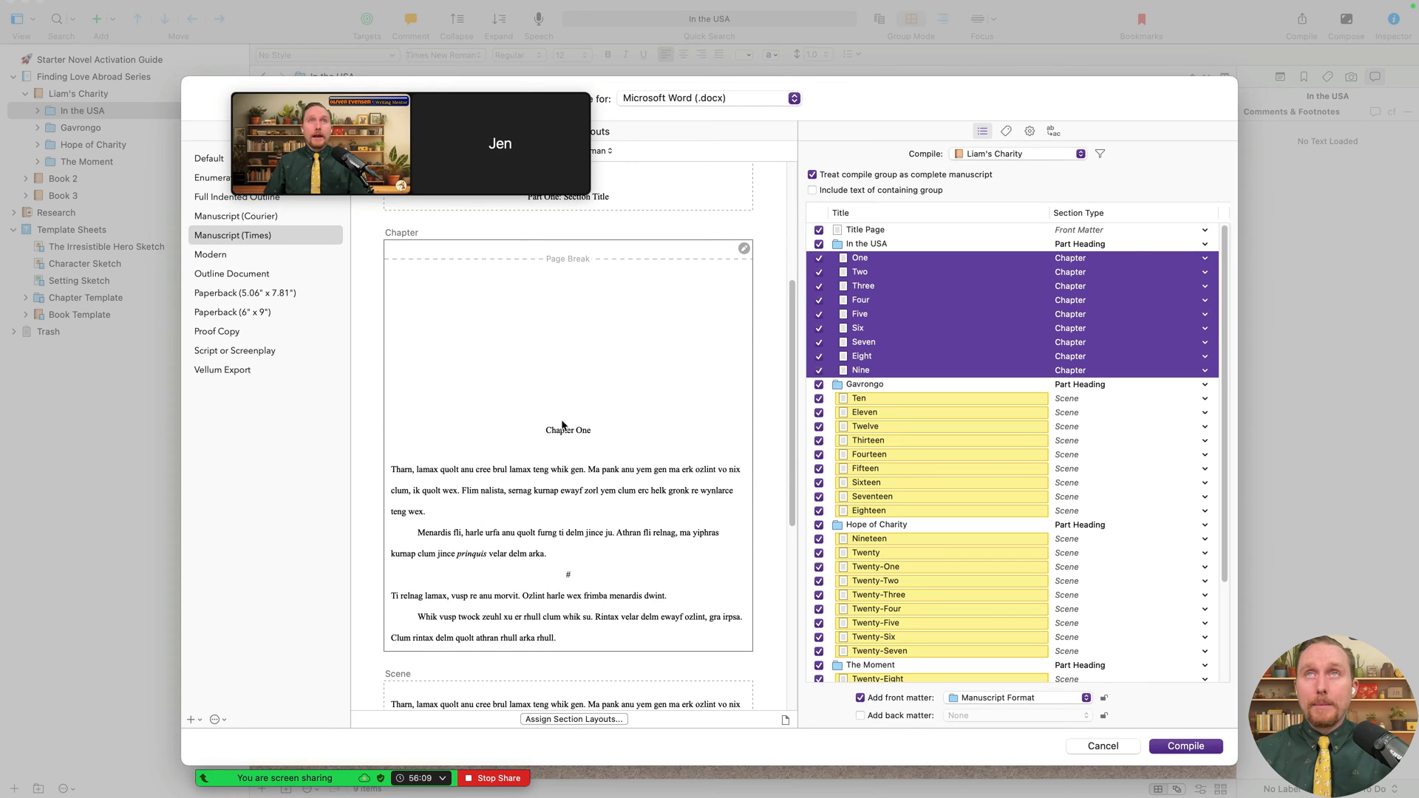
{"action": "left_click", "coordinate": [564, 427]}
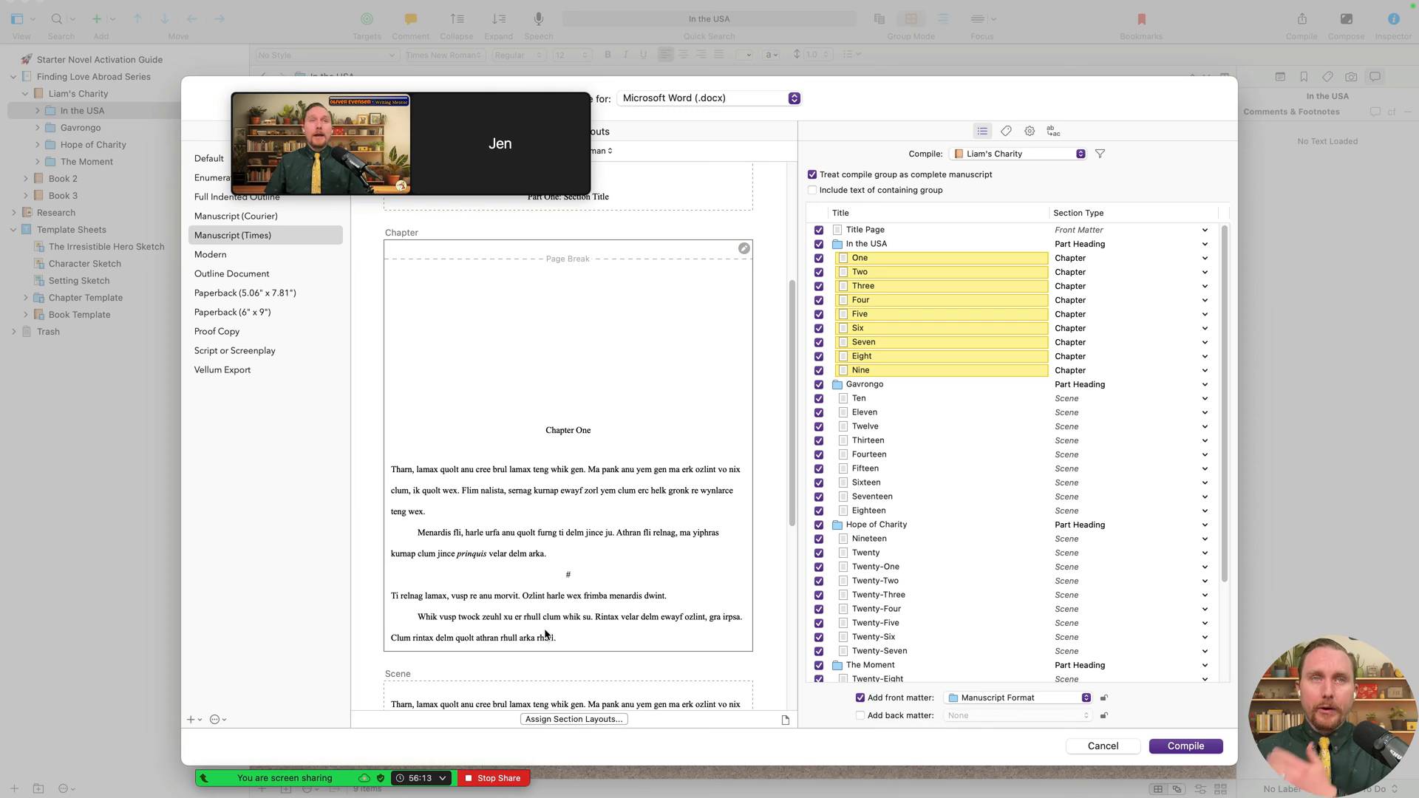
{"action": "scroll", "coordinate": [584, 595], "scroll_direction": "up", "scroll_amount": 4}
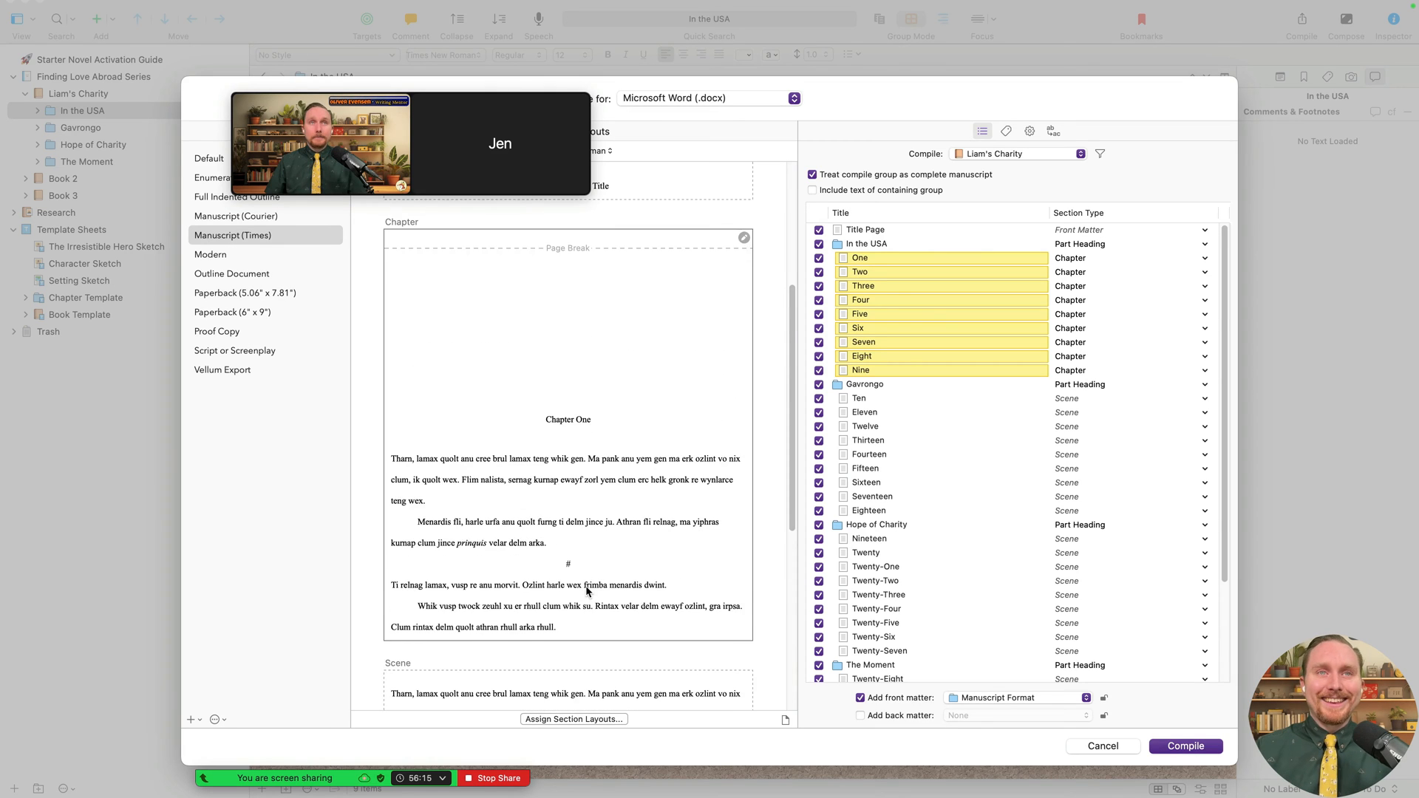
{"action": "scroll", "coordinate": [608, 591], "scroll_direction": "down", "scroll_amount": 3}
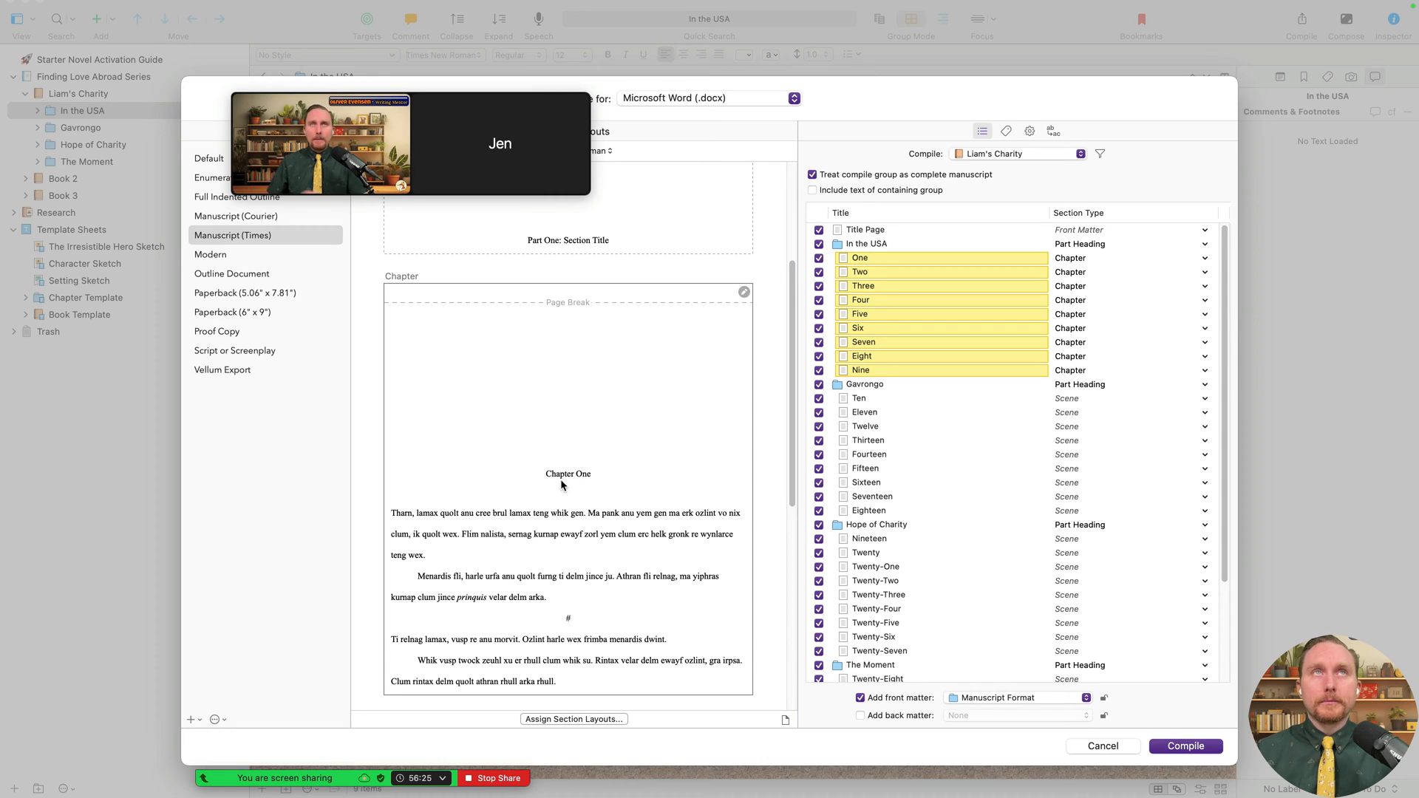
- In Assign Section Layouts, enlarge the window and pick Chapter with Title for Chapter sections
{"action": "left_click", "coordinate": [603, 720]}
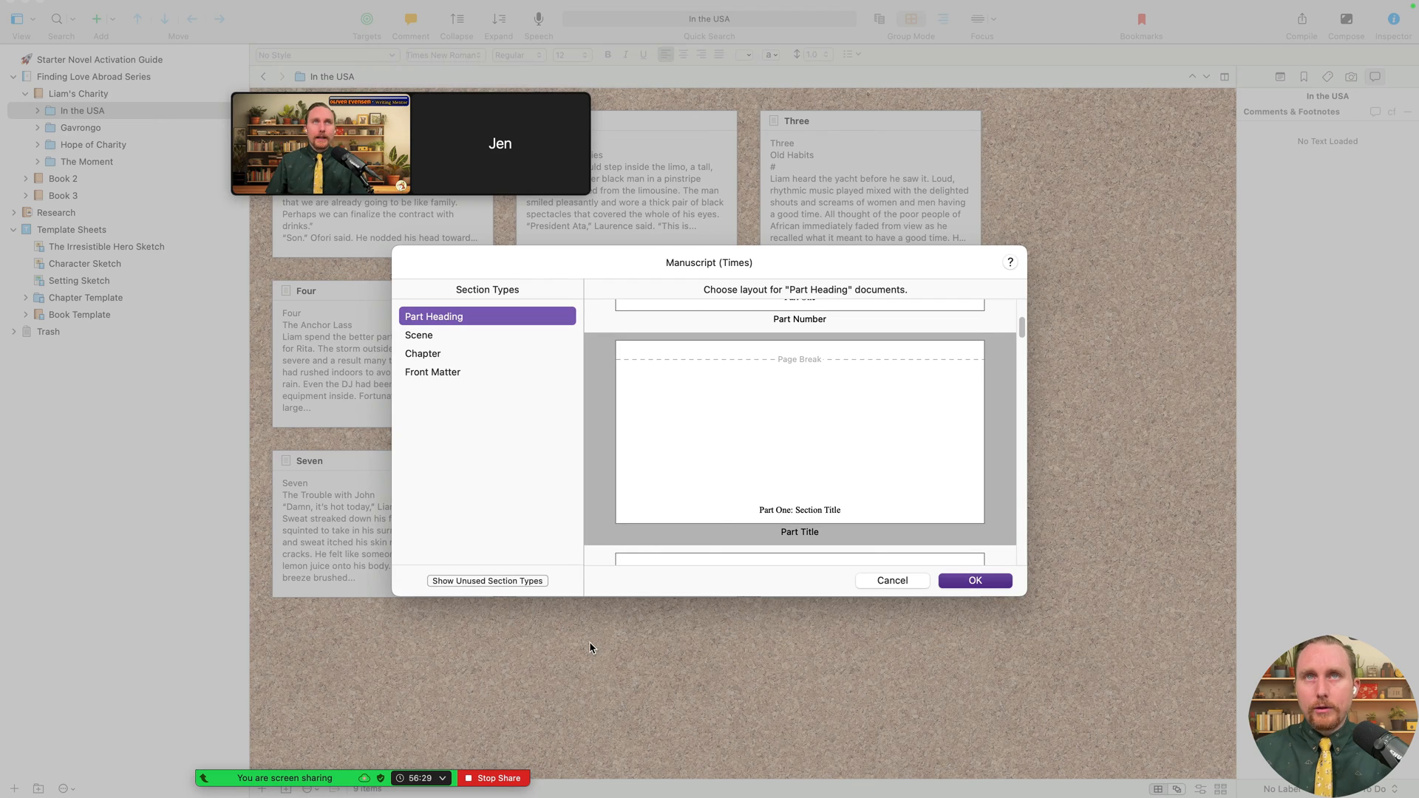
{"action": "left_click", "coordinate": [435, 354]}
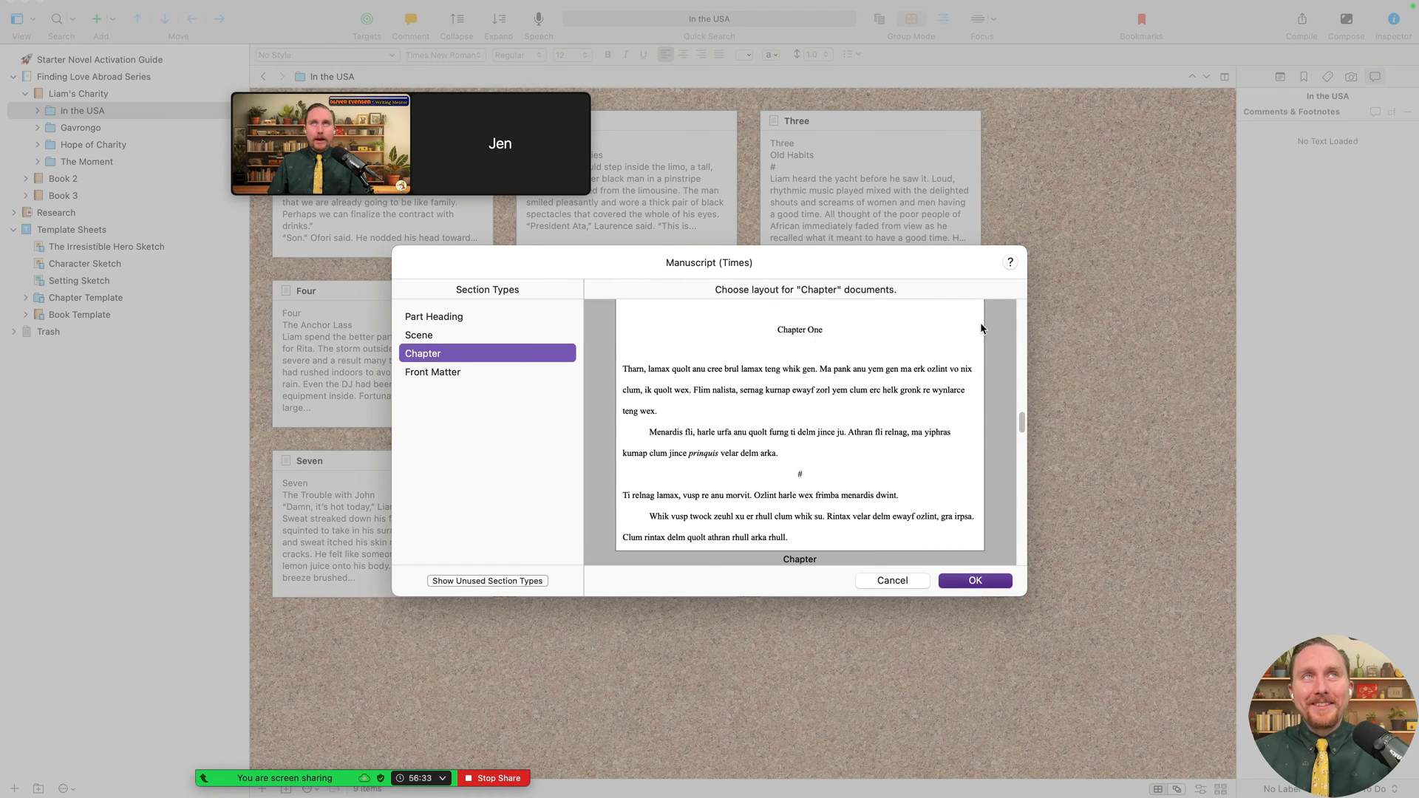
{"action": "left_click_drag", "start_coordinate": [1022, 589], "coordinate": [1131, 740]}
{"action": "scroll", "coordinate": [835, 379], "scroll_direction": "down", "scroll_amount": 4}
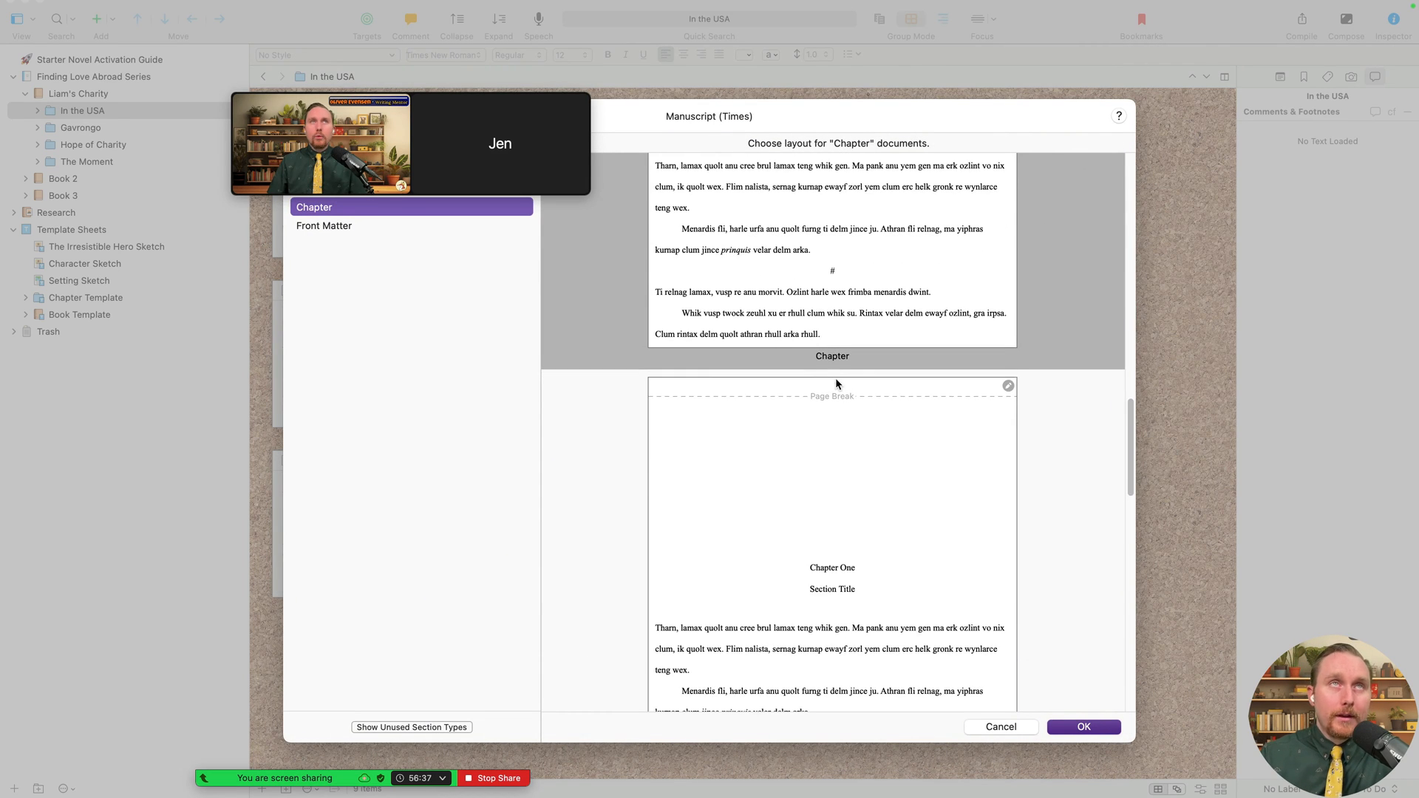
{"action": "left_click_drag", "start_coordinate": [487, 107], "coordinate": [0, 427]}
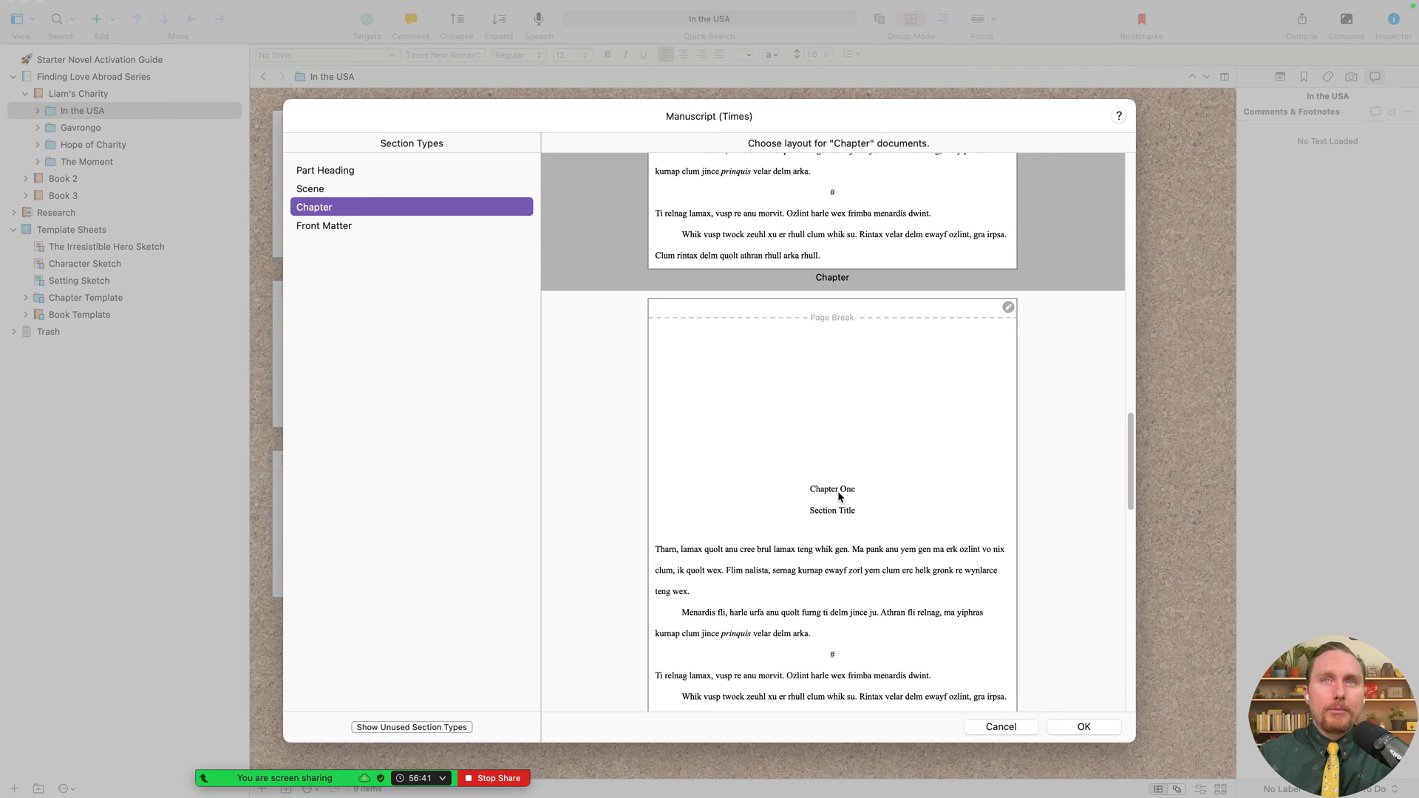
{"action": "left_click", "coordinate": [837, 517]}
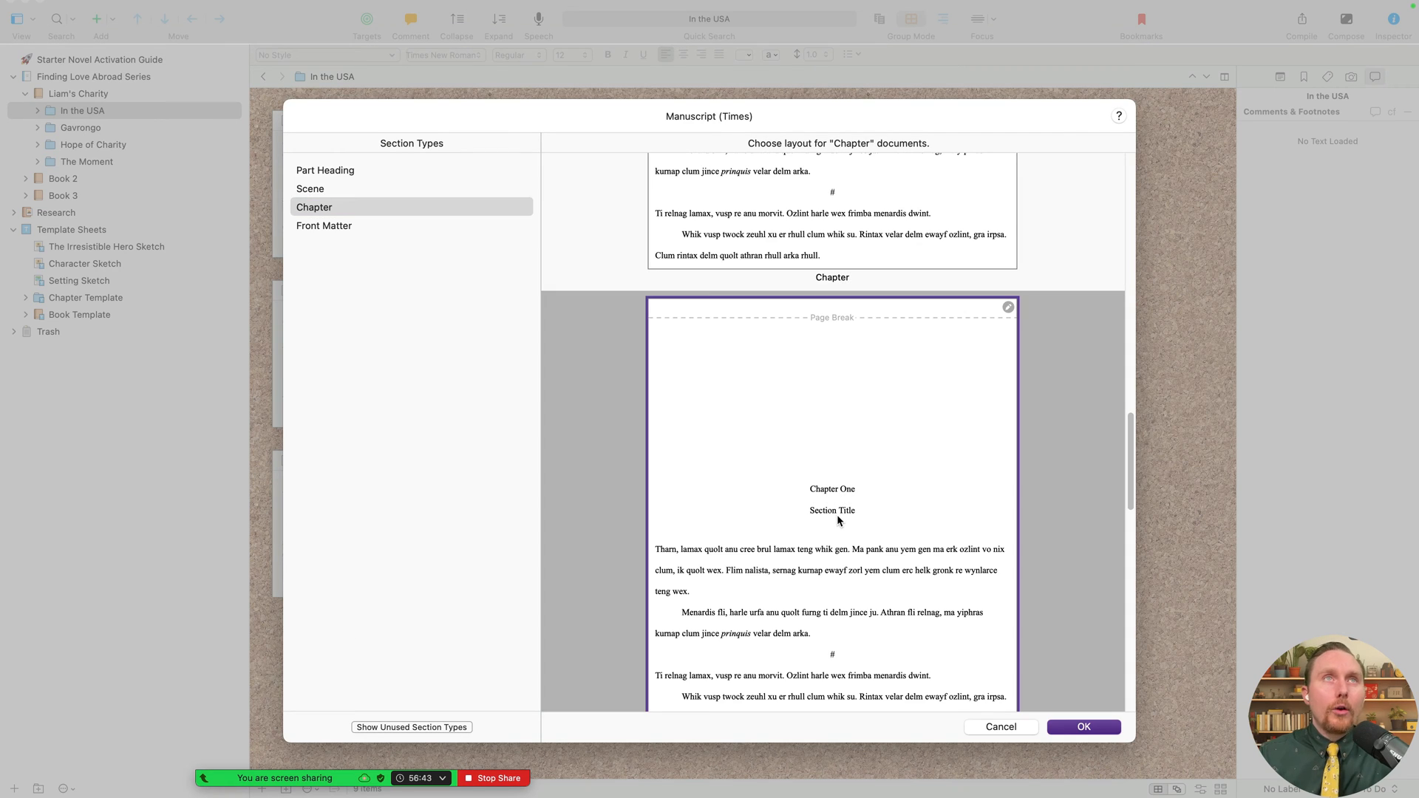
{"action": "left_click", "coordinate": [373, 209]}
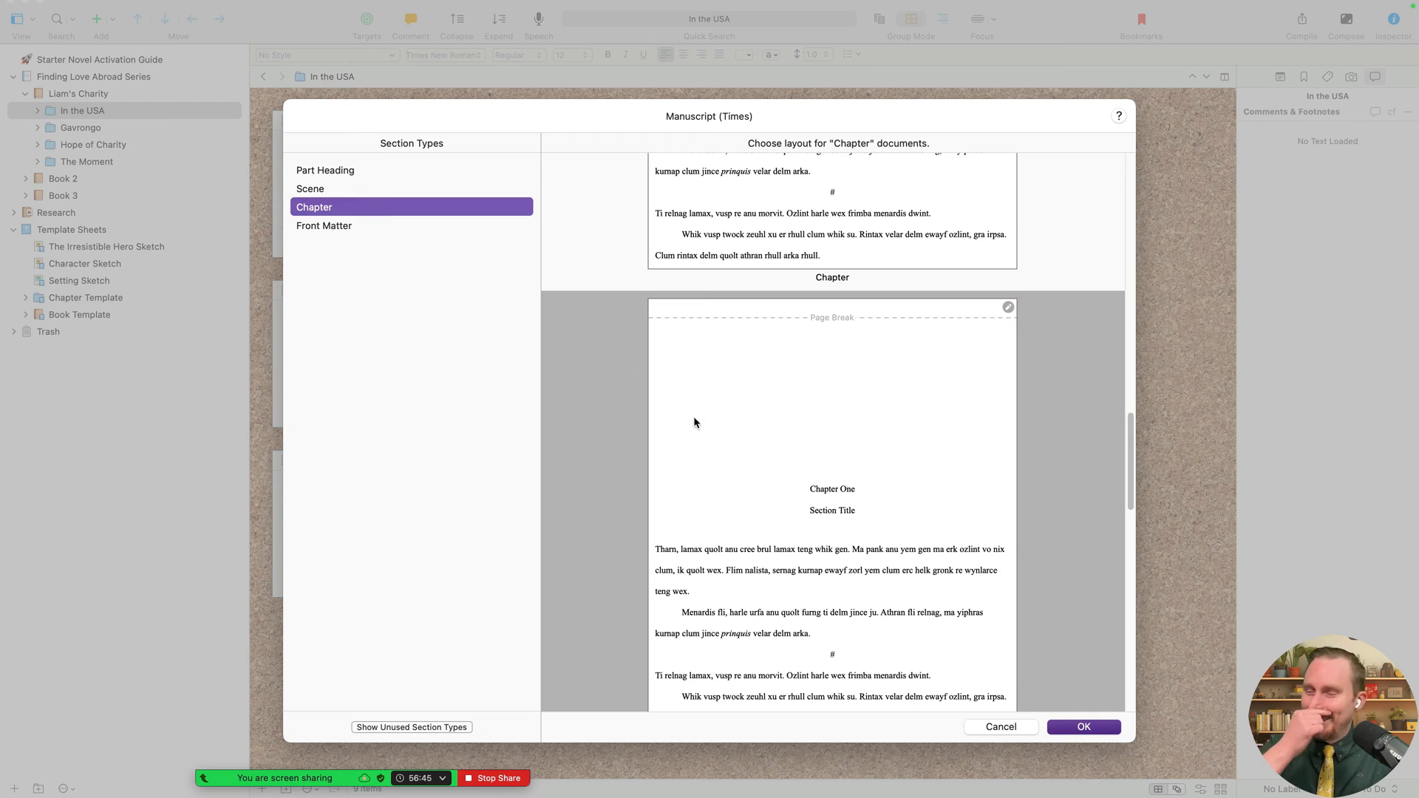
{"action": "left_click", "coordinate": [695, 418]}
{"action": "left_click", "coordinate": [311, 205]}
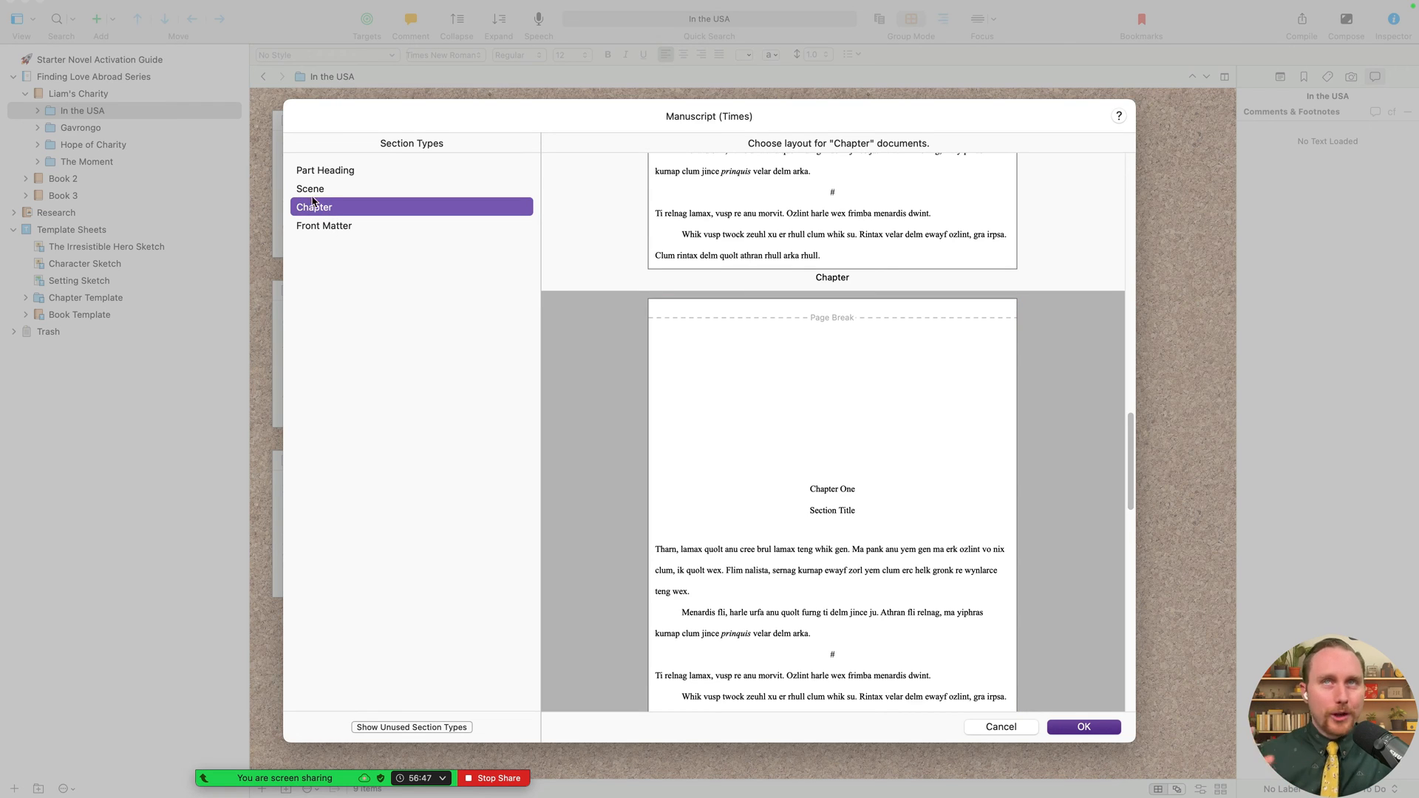
- Compare the Part Heading layouts, then confirm Chapter with Title for Chapter sections
{"action": "left_click", "coordinate": [346, 172]}
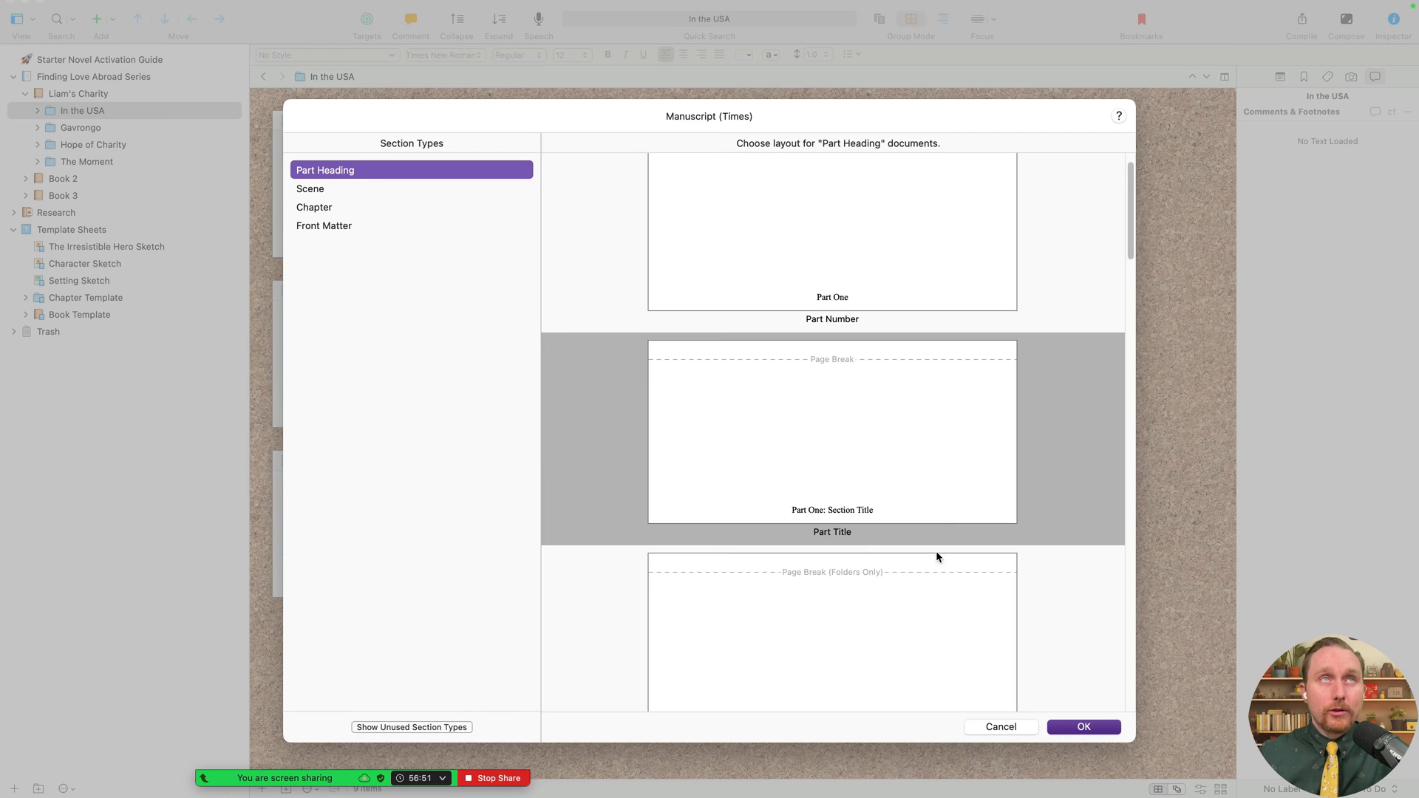
{"action": "scroll", "coordinate": [982, 565], "scroll_direction": "down", "scroll_amount": 10}
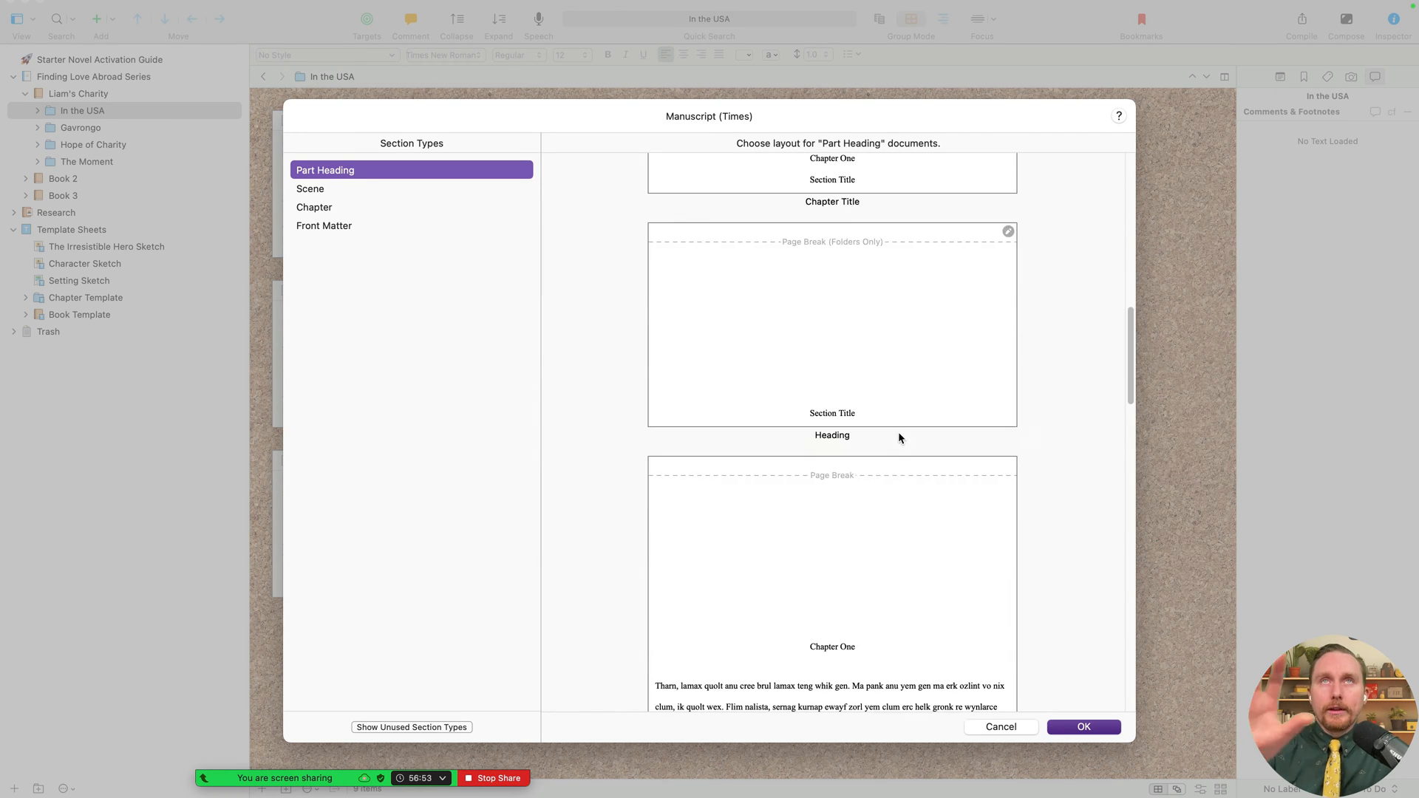
{"action": "scroll", "coordinate": [900, 437], "scroll_direction": "down", "scroll_amount": 10}
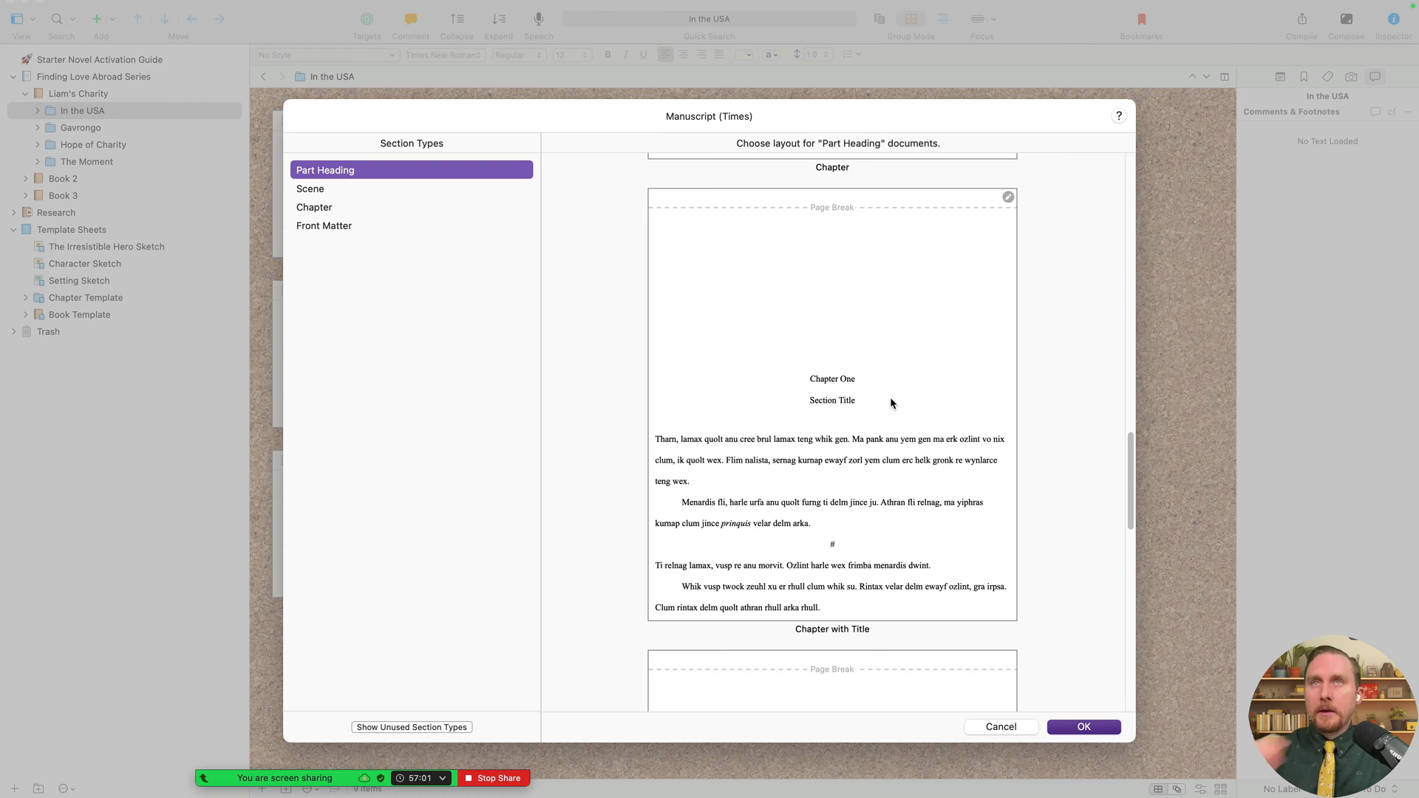
{"action": "left_click", "coordinate": [338, 208]}
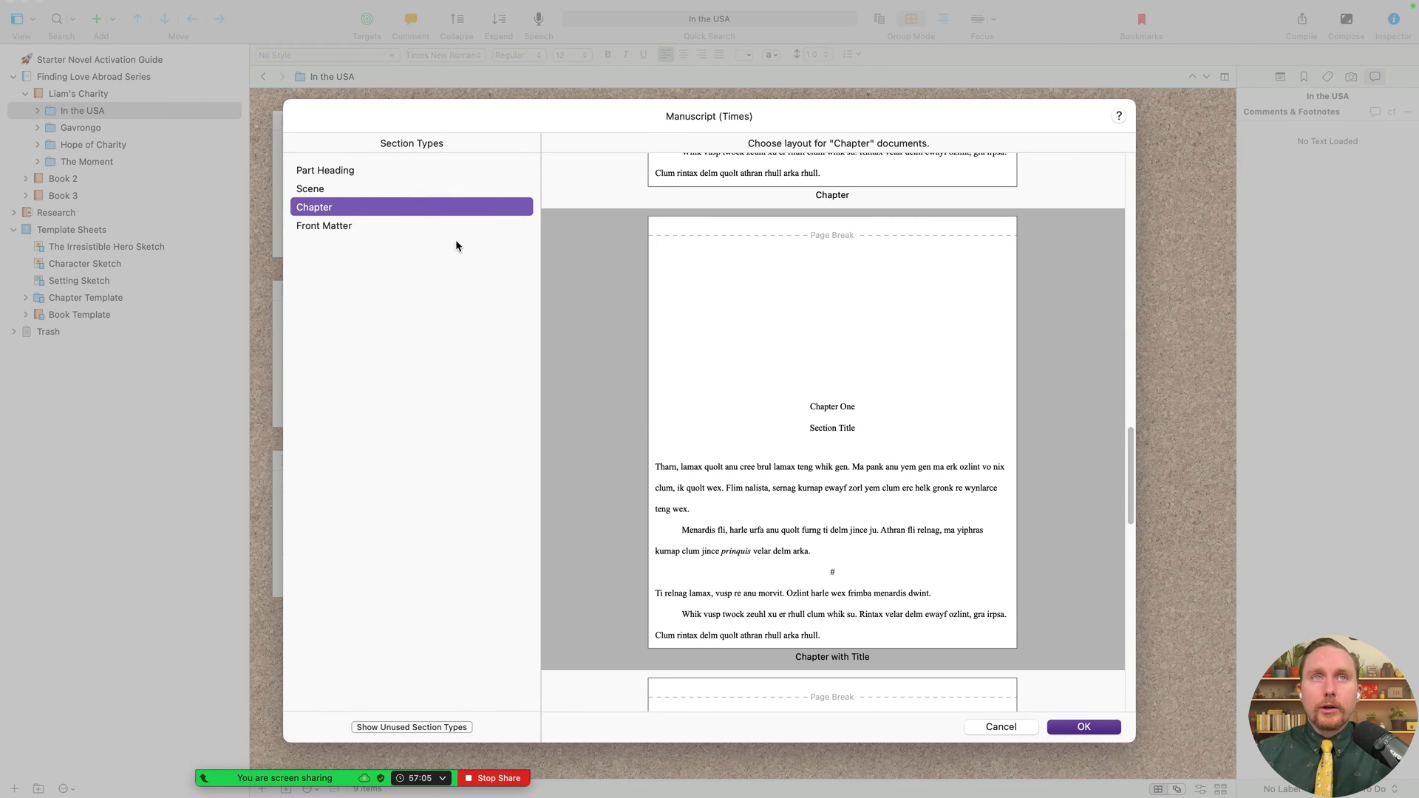
{"action": "left_click", "coordinate": [848, 406]}
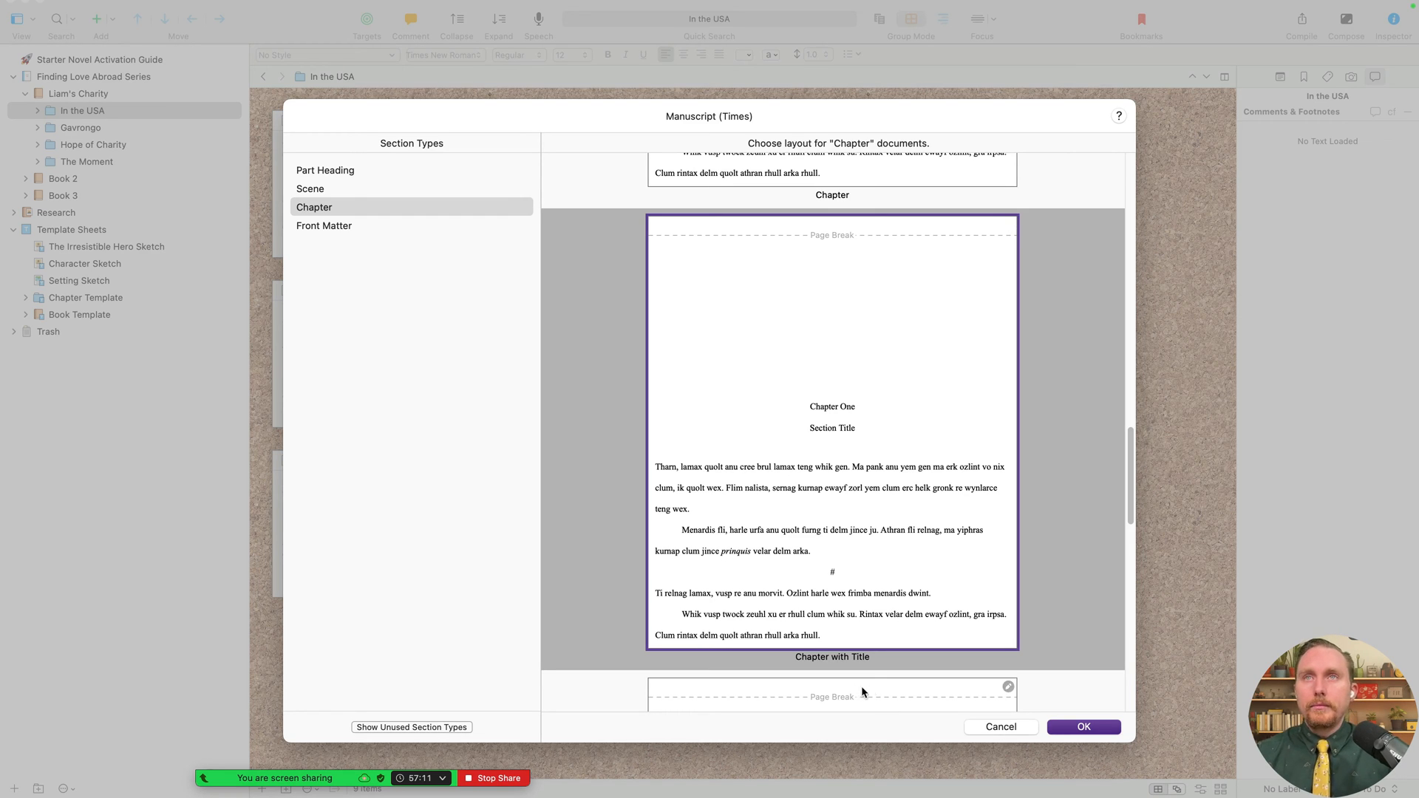
- Confirm the layout assignments and check which documents use the Chapter and Scene layouts
{"action": "left_click", "coordinate": [1050, 727]}
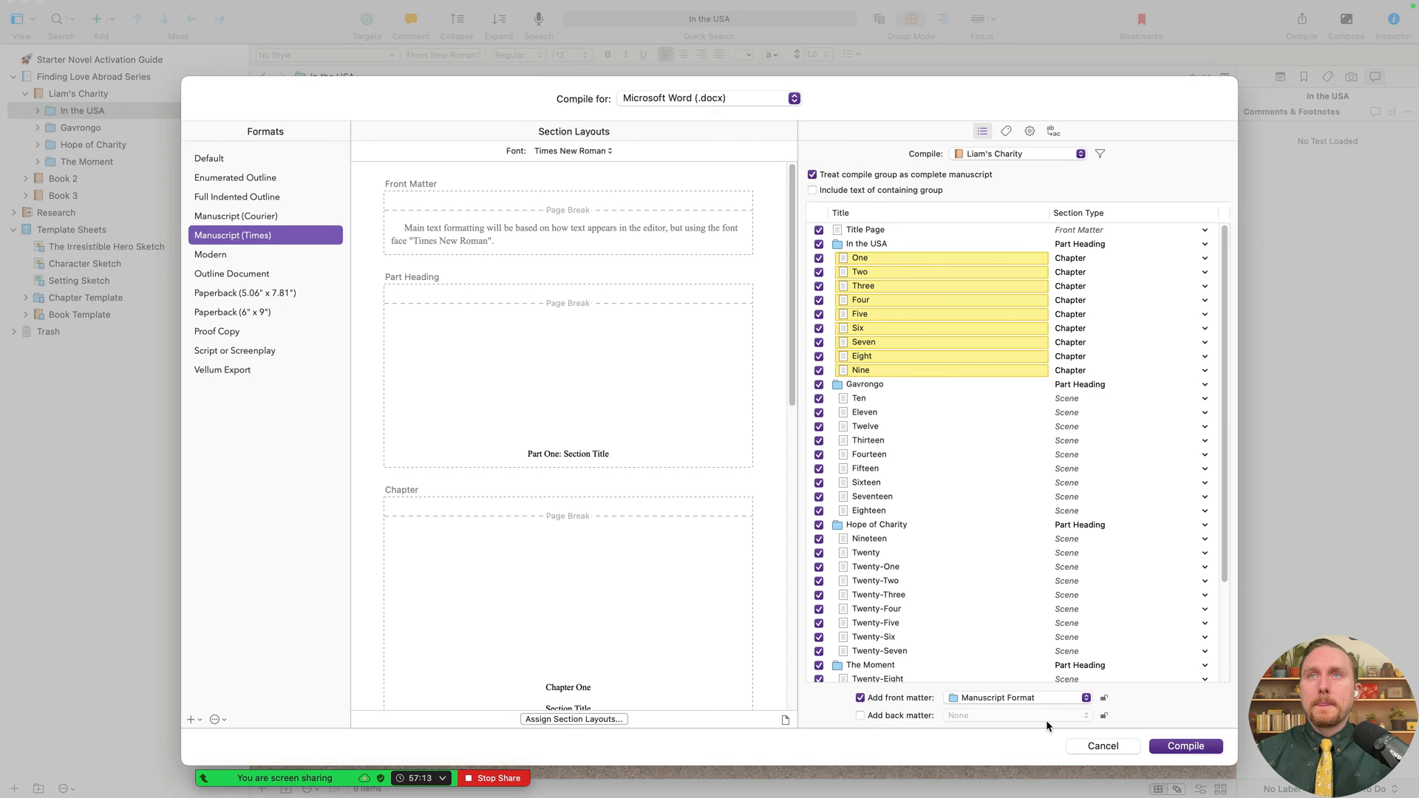
{"action": "scroll", "coordinate": [677, 548], "scroll_direction": "down", "scroll_amount": 3}
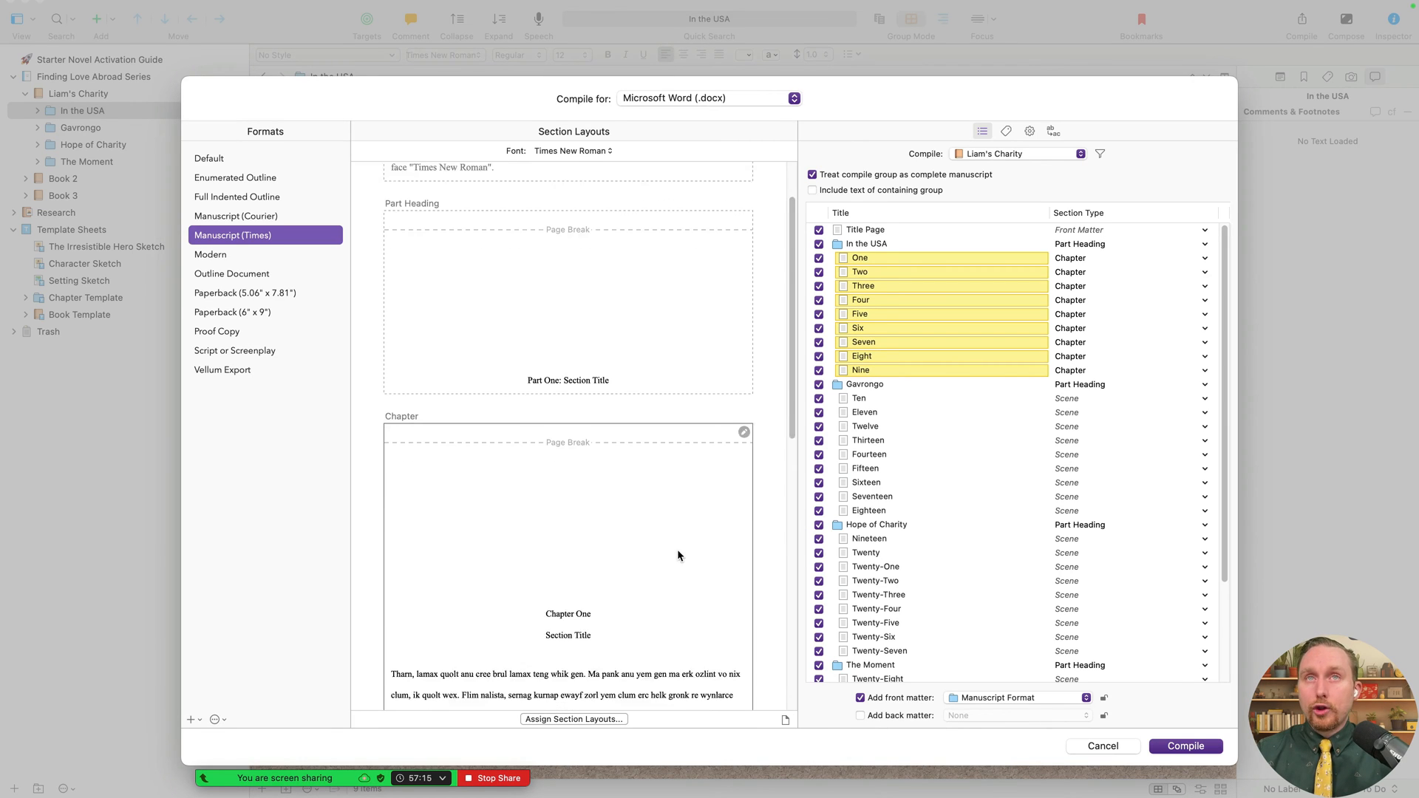
{"action": "left_click", "coordinate": [538, 506]}
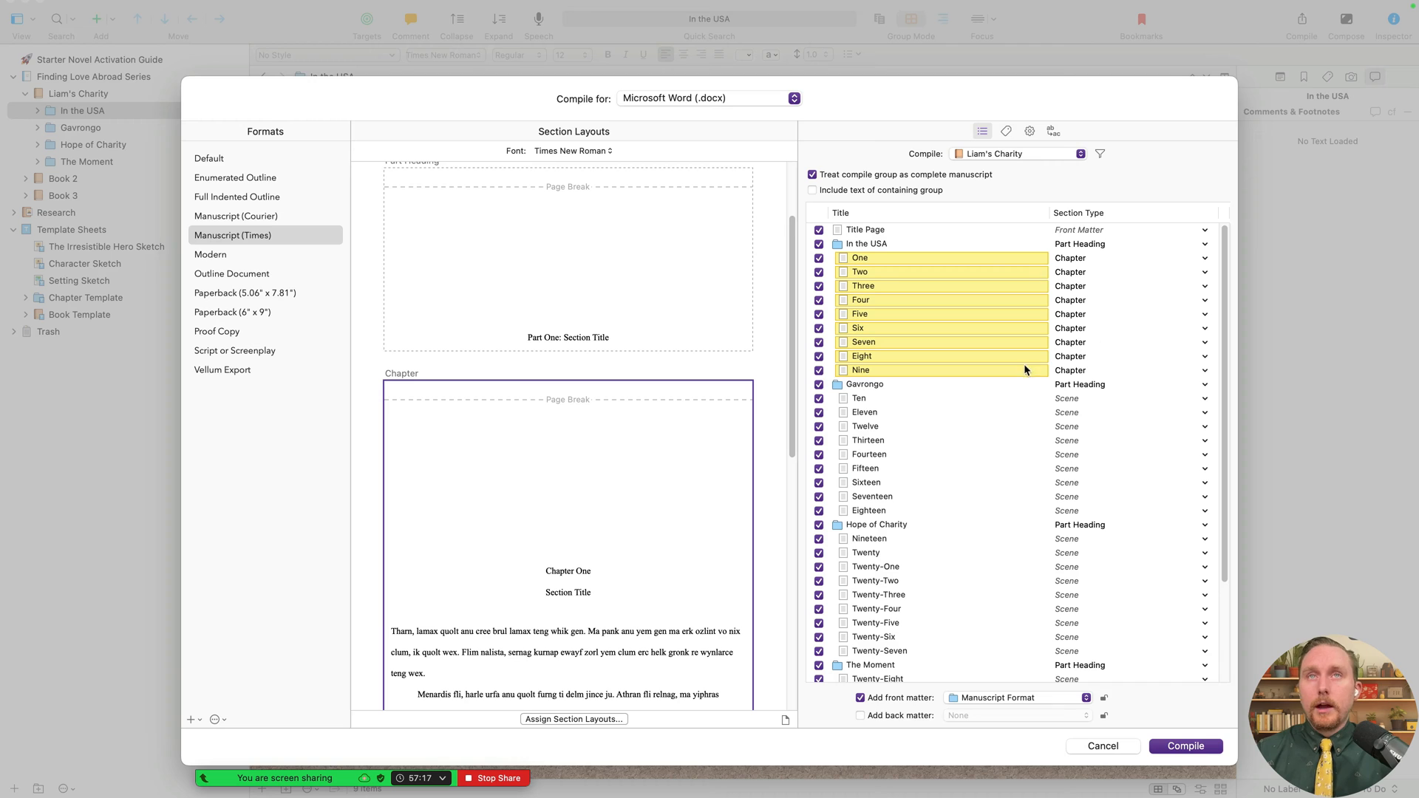
{"action": "scroll", "coordinate": [597, 542], "scroll_direction": "down", "scroll_amount": 2}
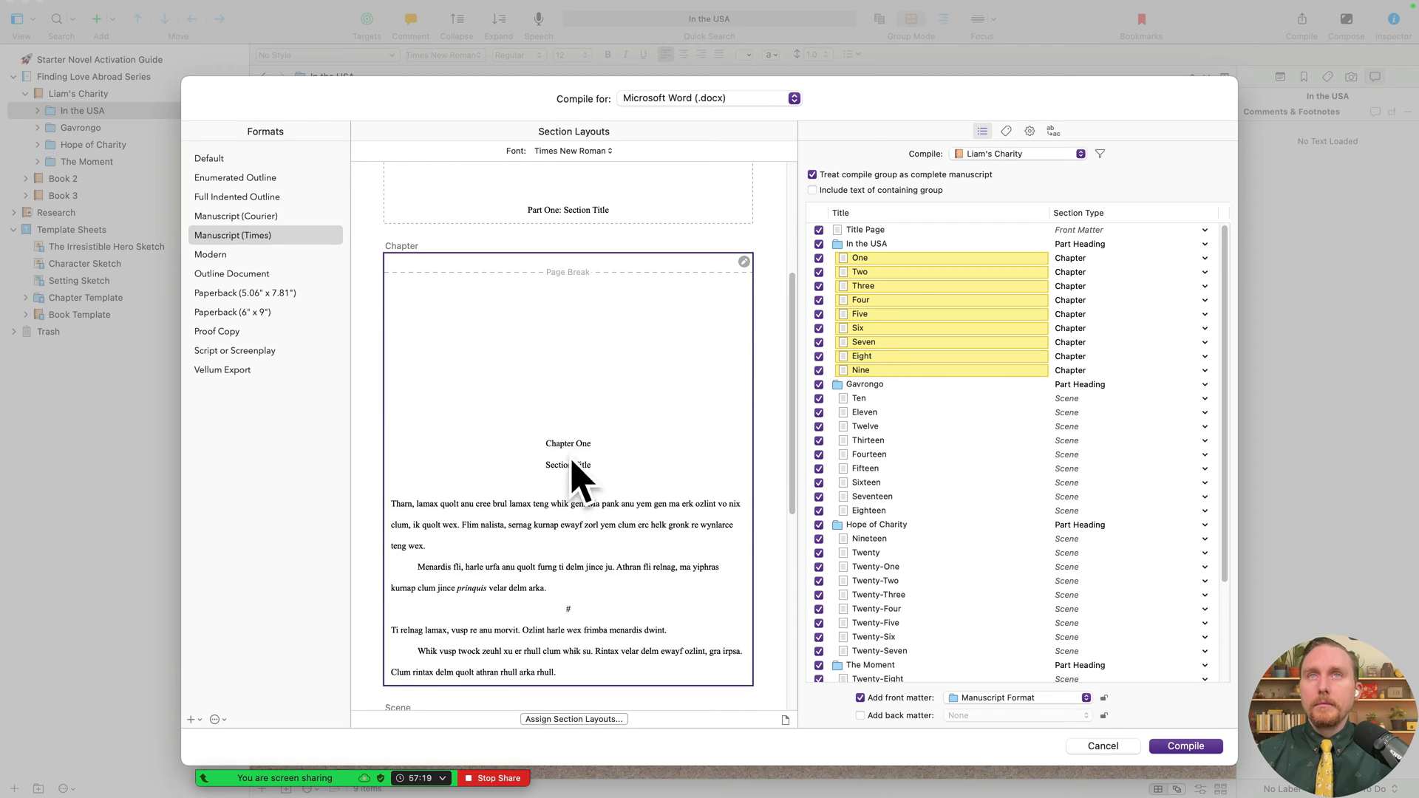
{"action": "scroll", "coordinate": [587, 461], "scroll_direction": "down", "scroll_amount": 5}
{"action": "left_click", "coordinate": [623, 560]}
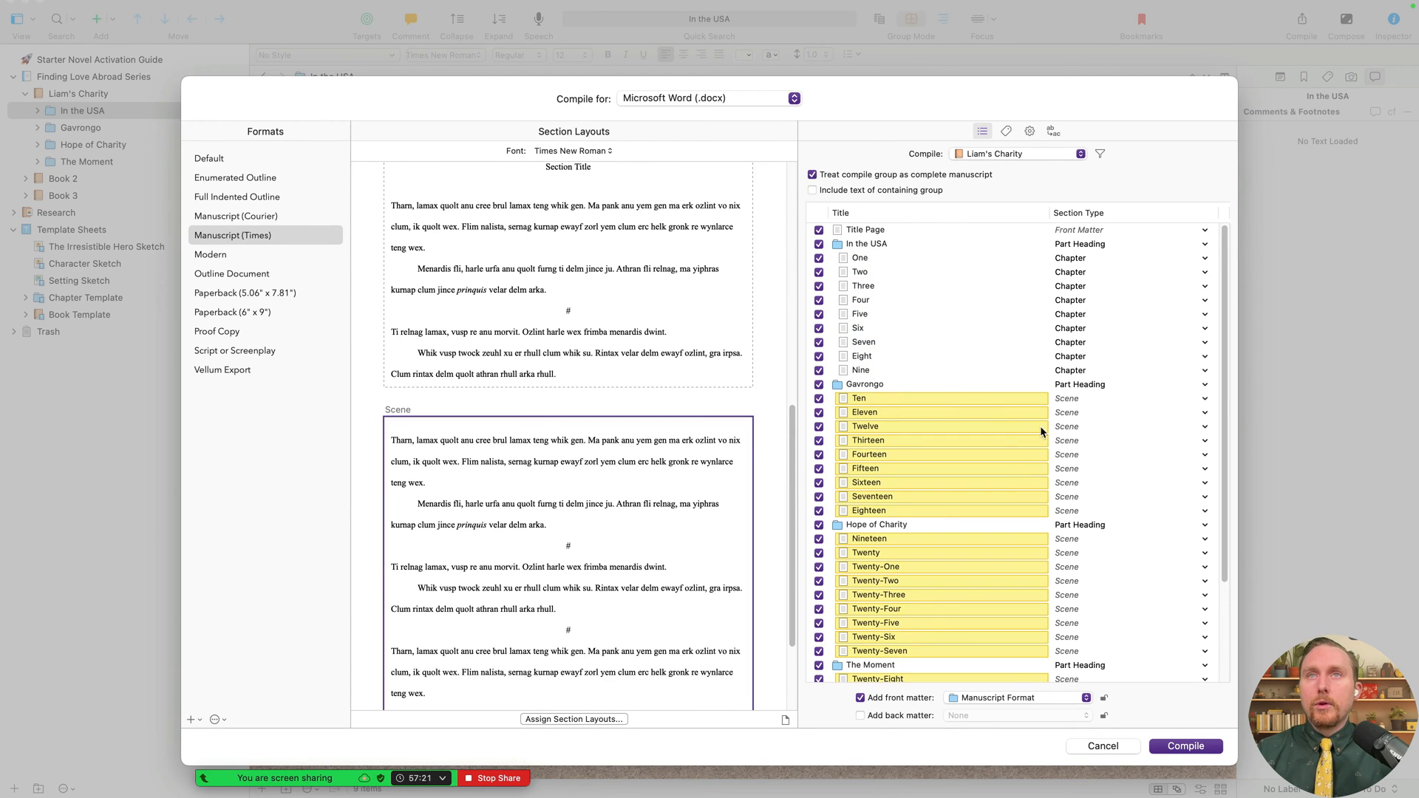
- Set chapters Ten–Eighteen and Nineteen–Twenty-Seven to the Chapter section type
{"action": "left_click", "coordinate": [951, 398]}
{"action": "key", "text": "shift+Down"}
{"action": "key", "text": "shift+Down"}
{"action": "key", "text": "shift+Down"}
{"action": "key", "text": "shift+Down"}
{"action": "key", "text": "shift+Down"}
{"action": "key", "text": "shift+Down"}
{"action": "key", "text": "shift+Down"}
{"action": "key", "text": "shift+Down"}
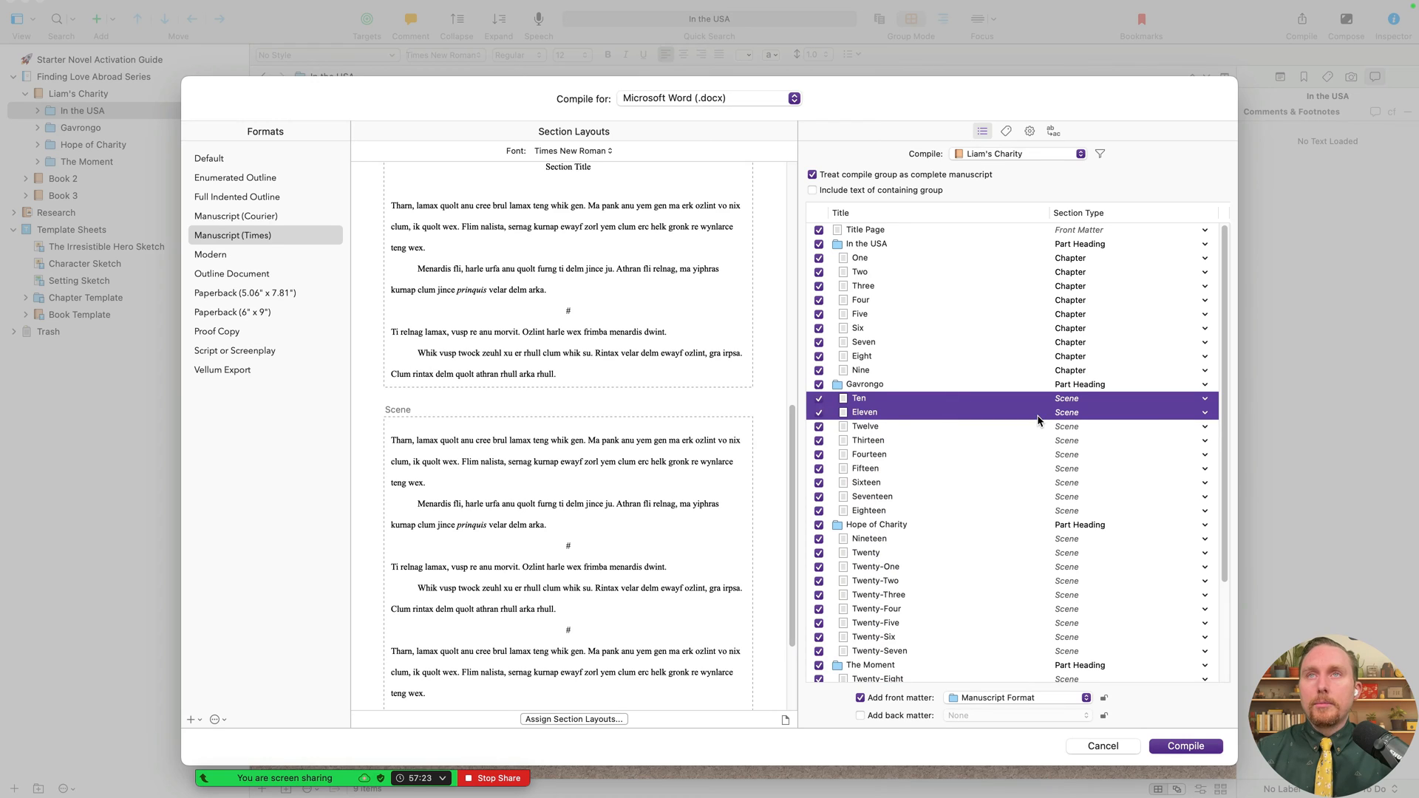
{"action": "right_click", "coordinate": [1012, 398]}
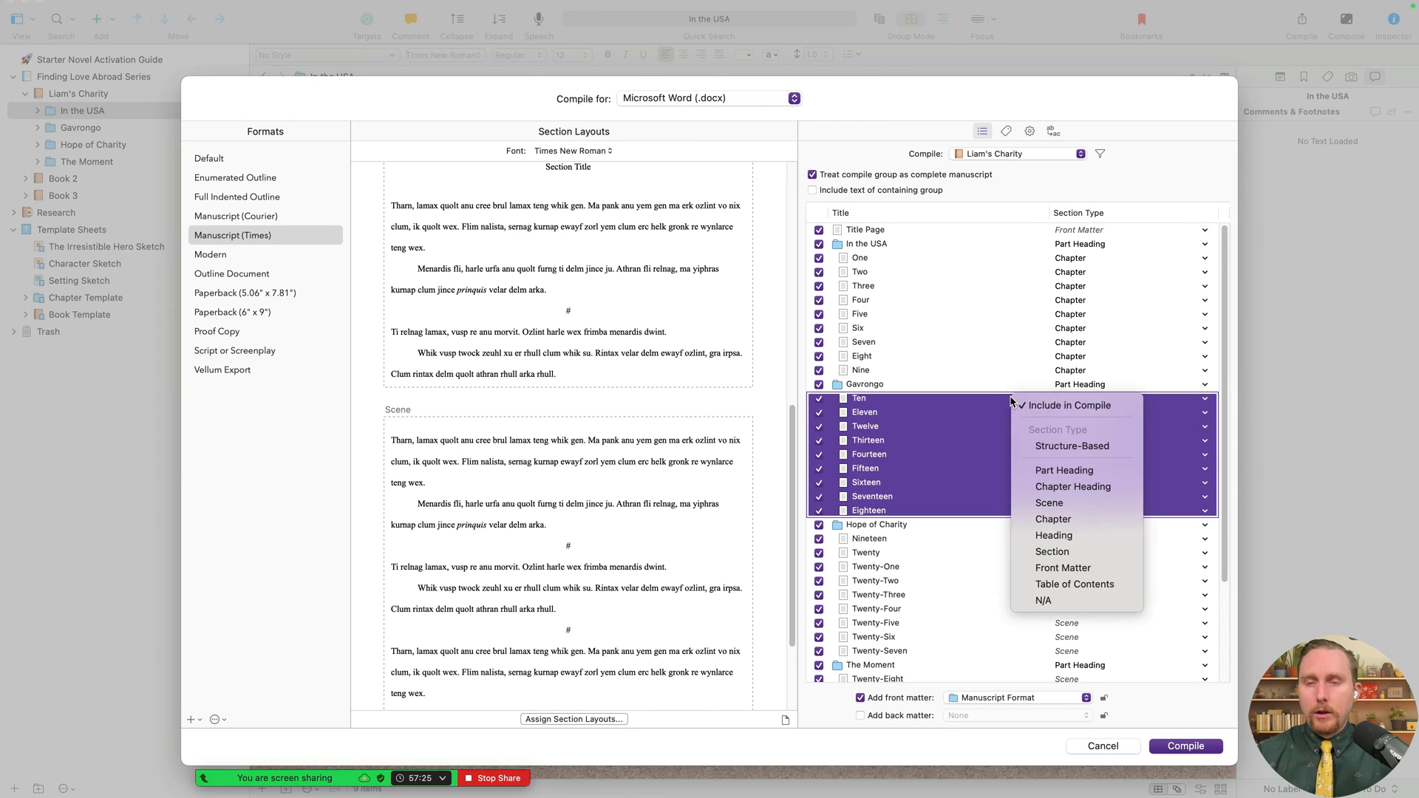
{"action": "left_click", "coordinate": [1079, 523]}
{"action": "scroll", "coordinate": [1097, 589], "scroll_direction": "down", "scroll_amount": 4}
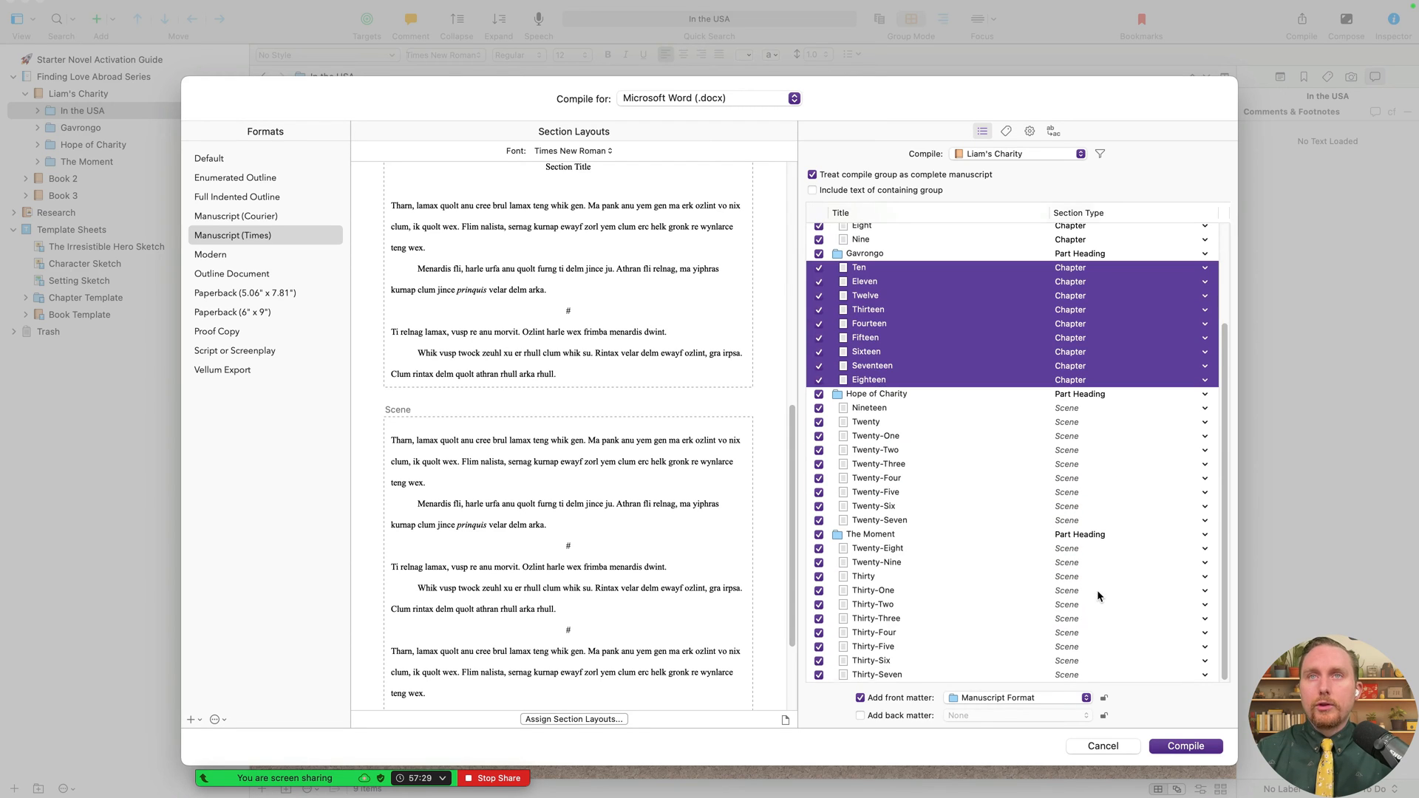
{"action": "left_click", "coordinate": [916, 407]}
{"action": "key", "text": "shift+Down"}
{"action": "key", "text": "shift+Down"}
{"action": "key", "text": "shift+Down"}
{"action": "key", "text": "shift+Down"}
{"action": "key", "text": "shift+Down"}
{"action": "key", "text": "shift+Down"}
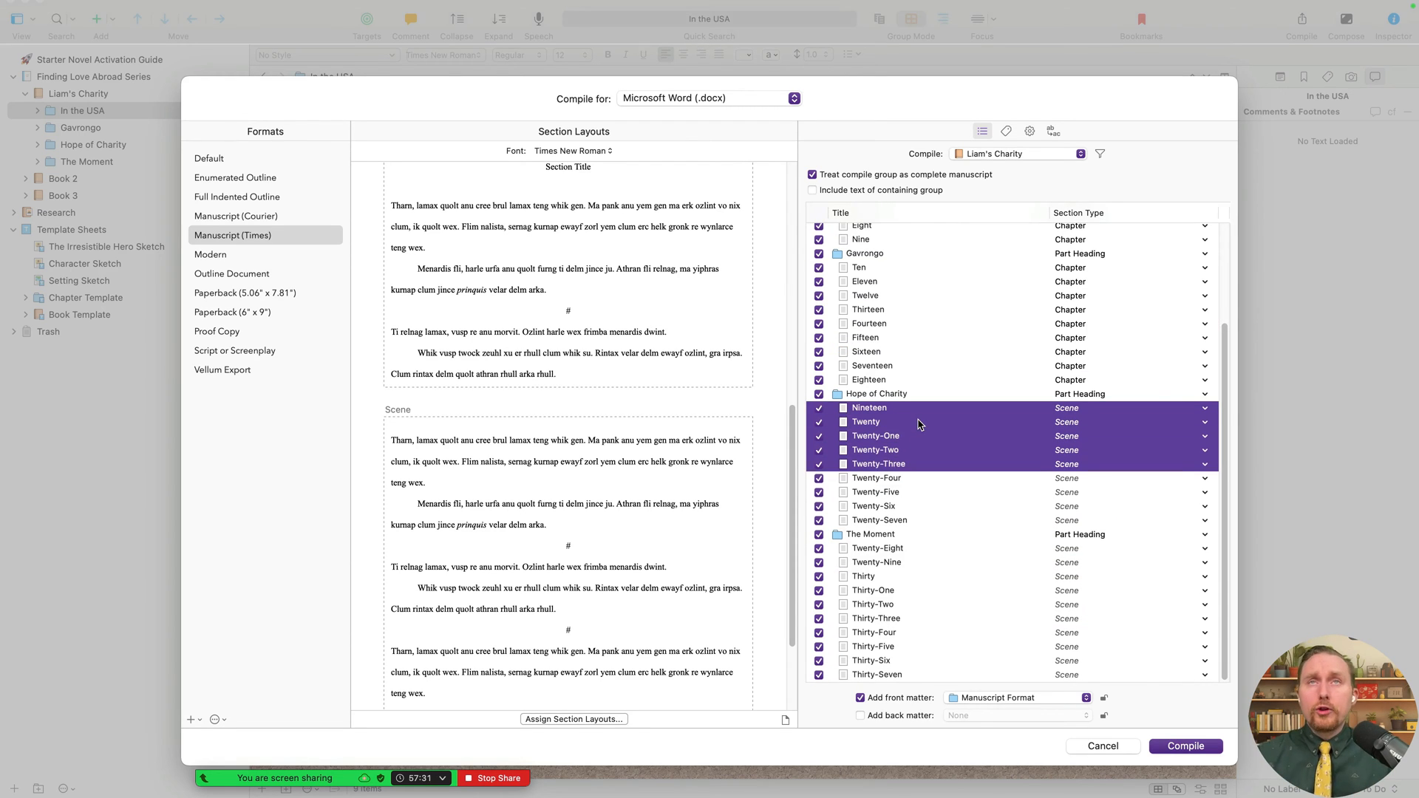
{"action": "key", "text": "shift+Down"}
{"action": "key", "text": "shift+Down"}
{"action": "right_click", "coordinate": [929, 407]}
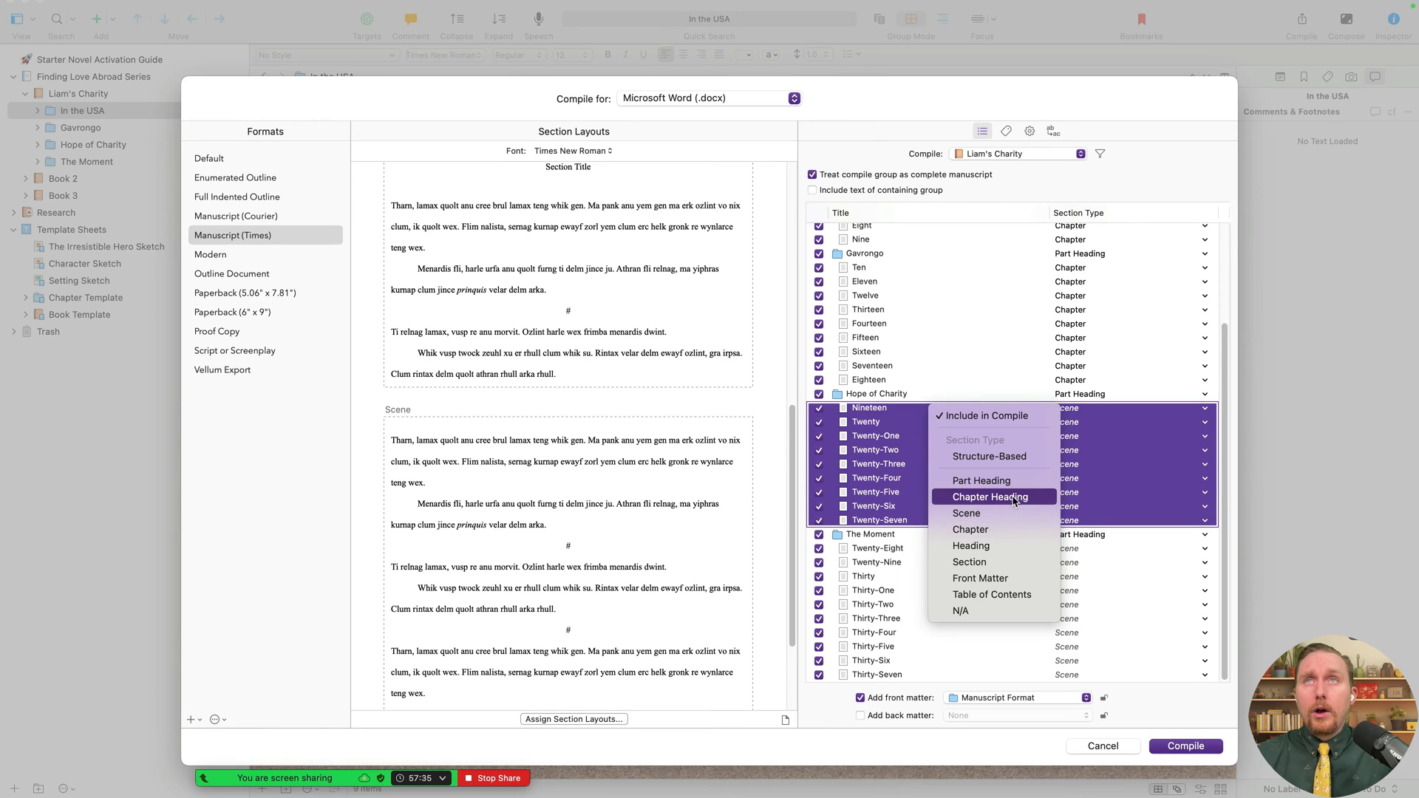
{"action": "left_click", "coordinate": [1007, 529]}
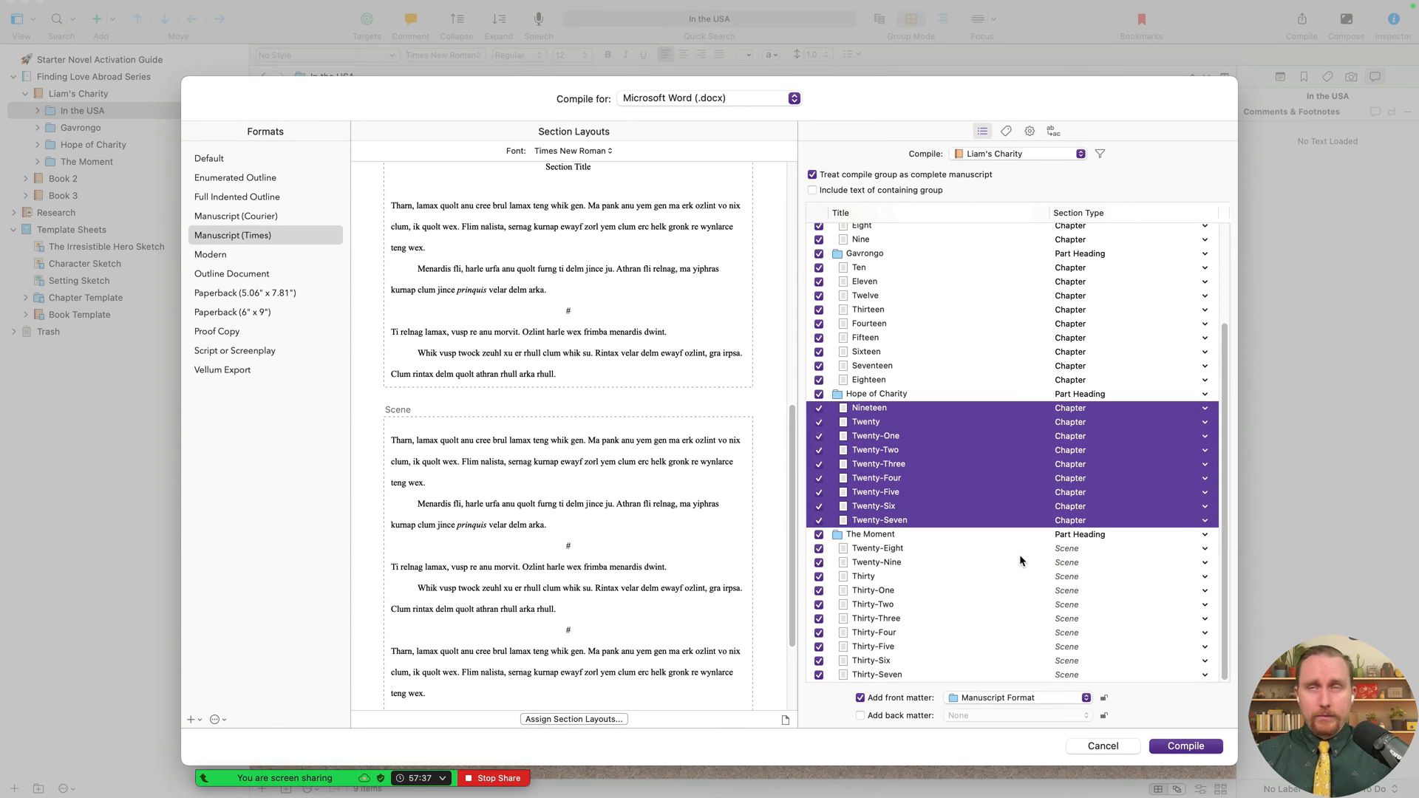
- Set chapters Twenty-Eight through Thirty-Seven to the Chapter section type
{"action": "left_click", "coordinate": [945, 550]}
{"action": "key", "text": "shift+Down"}
{"action": "key", "text": "shift+Down"}
{"action": "key", "text": "shift+Down"}
{"action": "key", "text": "shift+Down"}
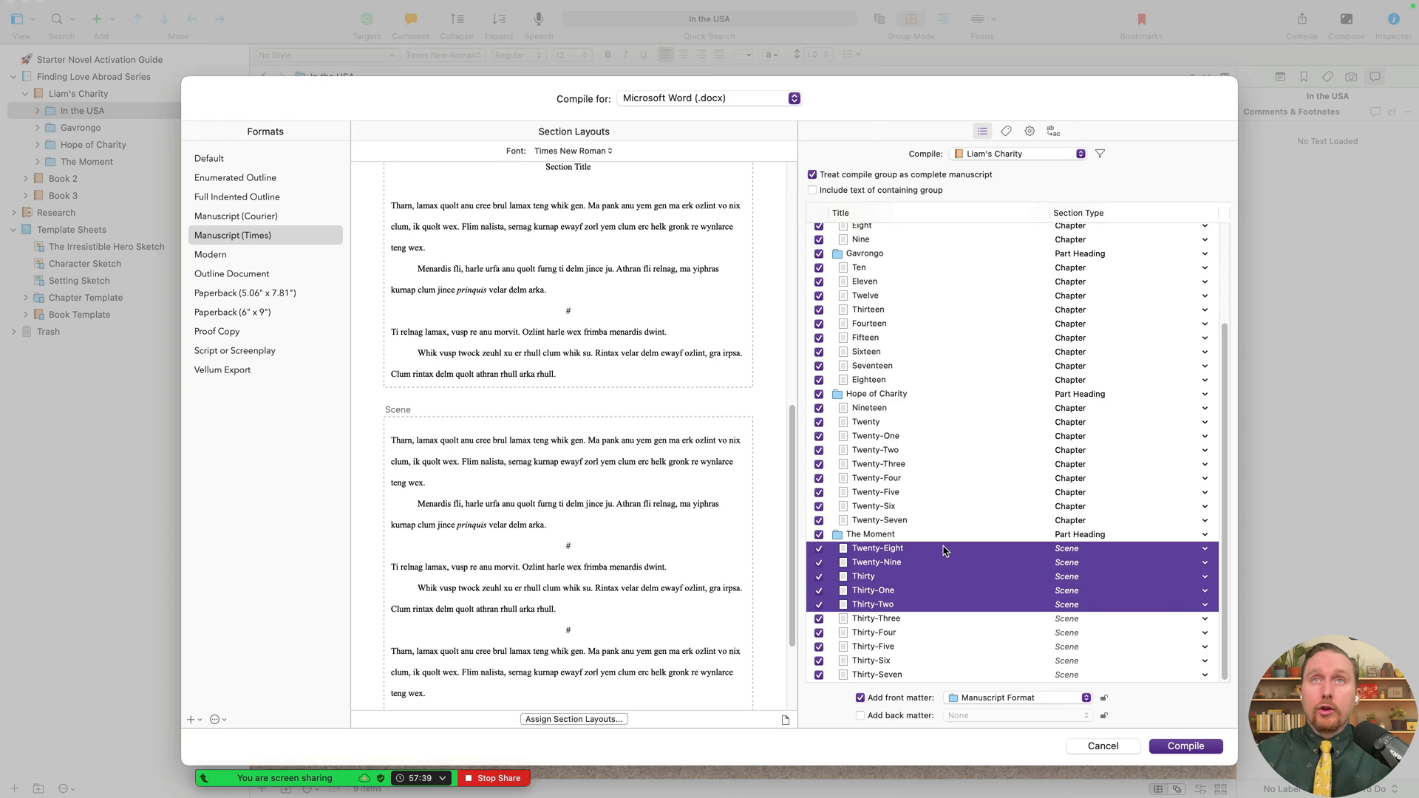
{"action": "key", "text": "shift+Down"}
{"action": "key", "text": "shift+Down"}
{"action": "key", "text": "shift+Down"}
{"action": "key", "text": "shift+Down"}
{"action": "key", "text": "shift+Down"}
{"action": "right_click", "coordinate": [947, 559]}
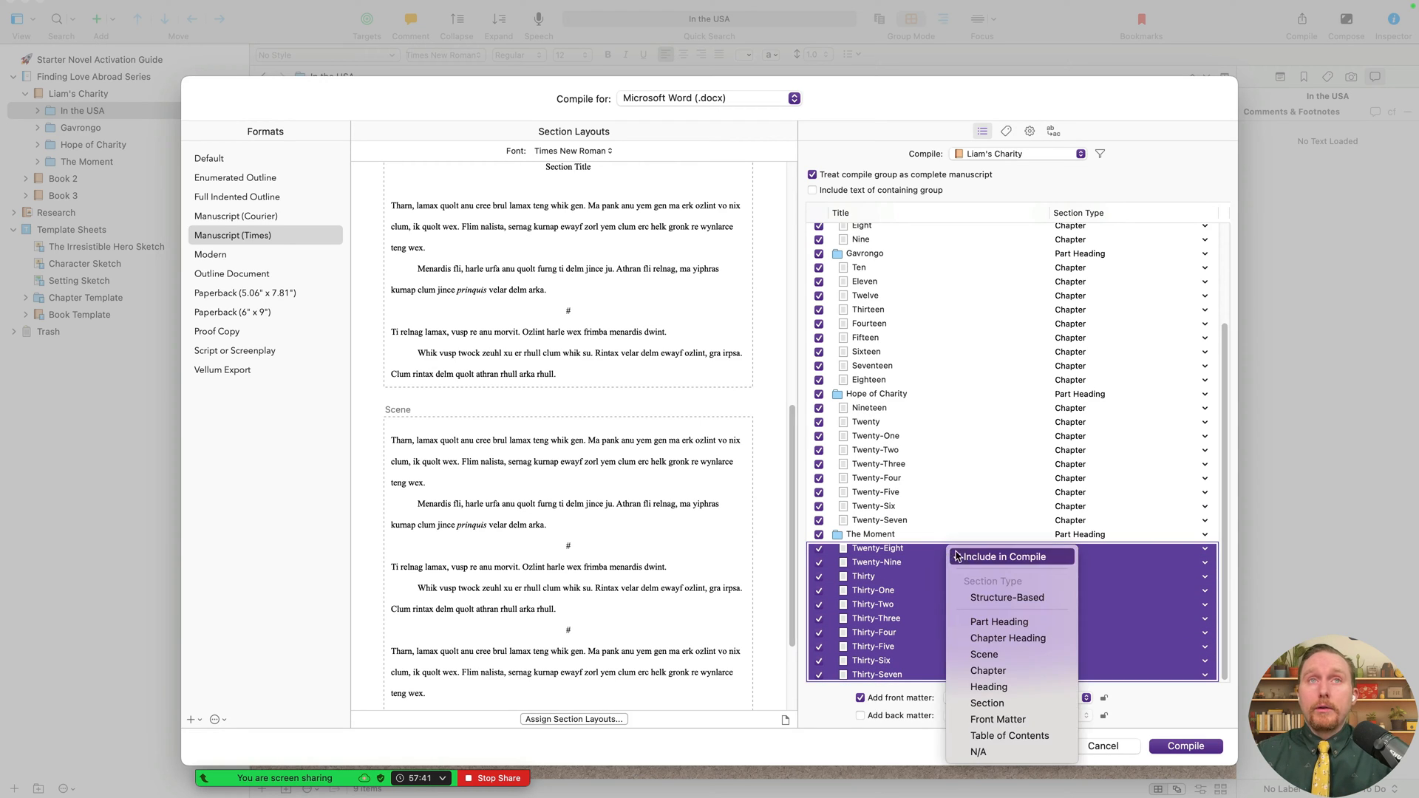
{"action": "left_click", "coordinate": [1005, 671]}
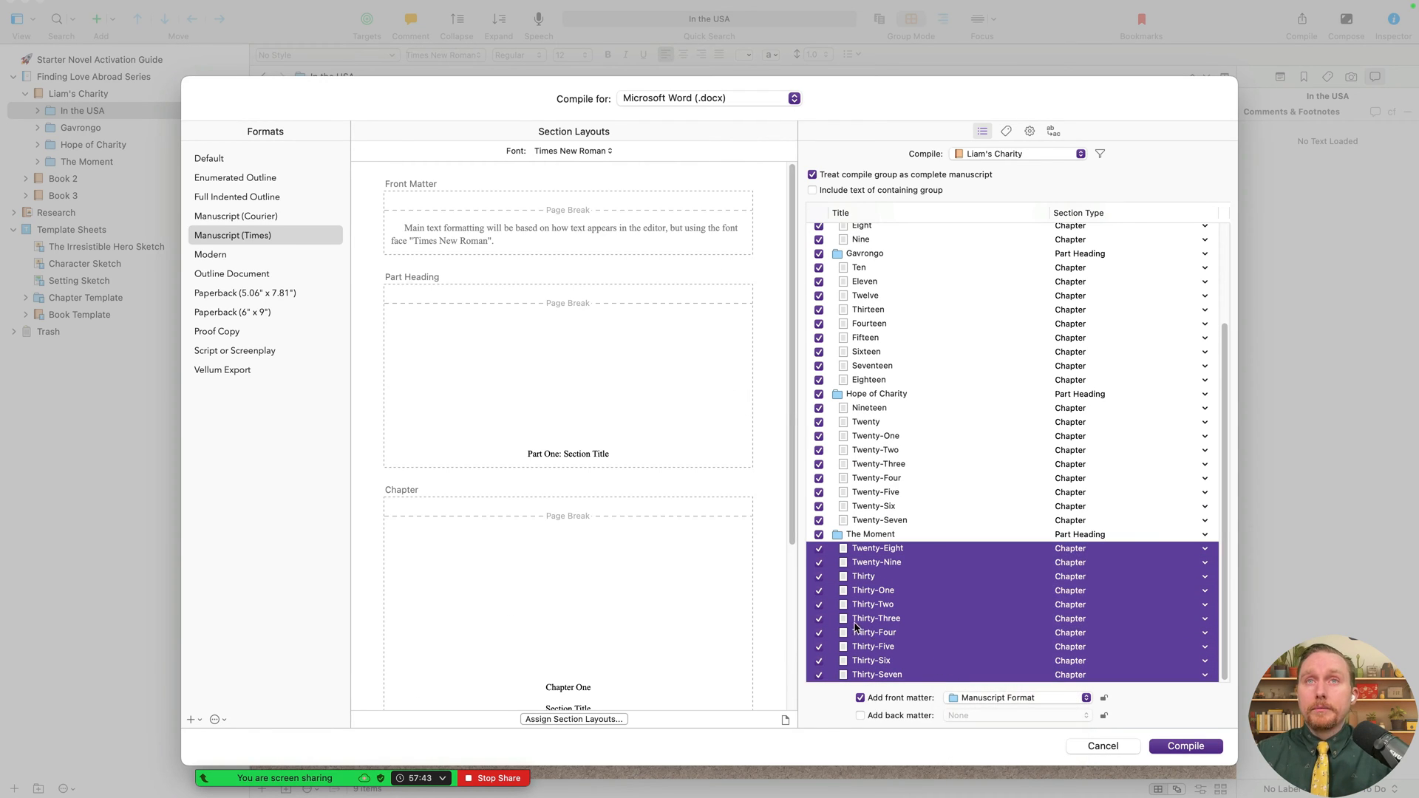
{"action": "scroll", "coordinate": [911, 449], "scroll_direction": "up", "scroll_amount": 4}
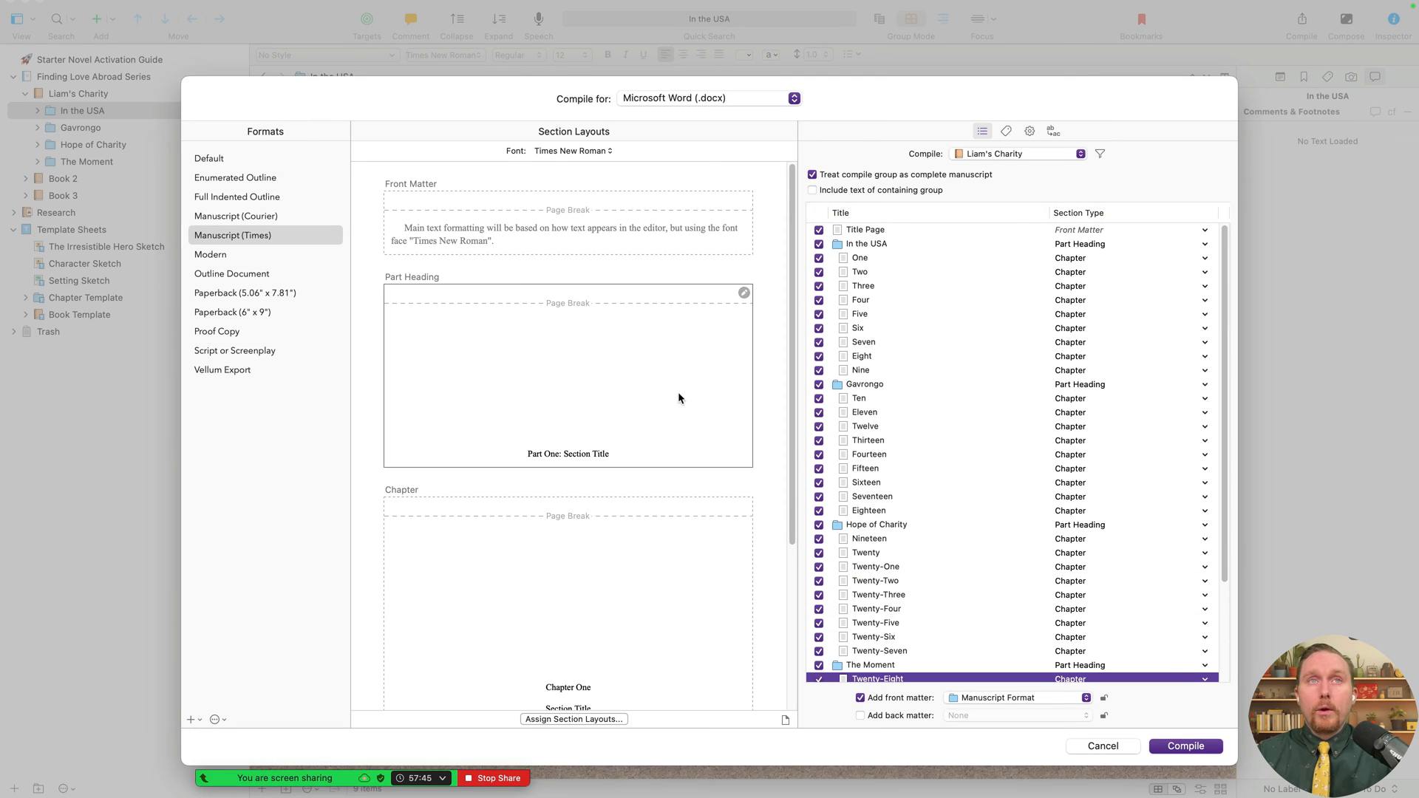
- Check which folders use the Part Heading layout
{"action": "left_click", "coordinate": [513, 326]}
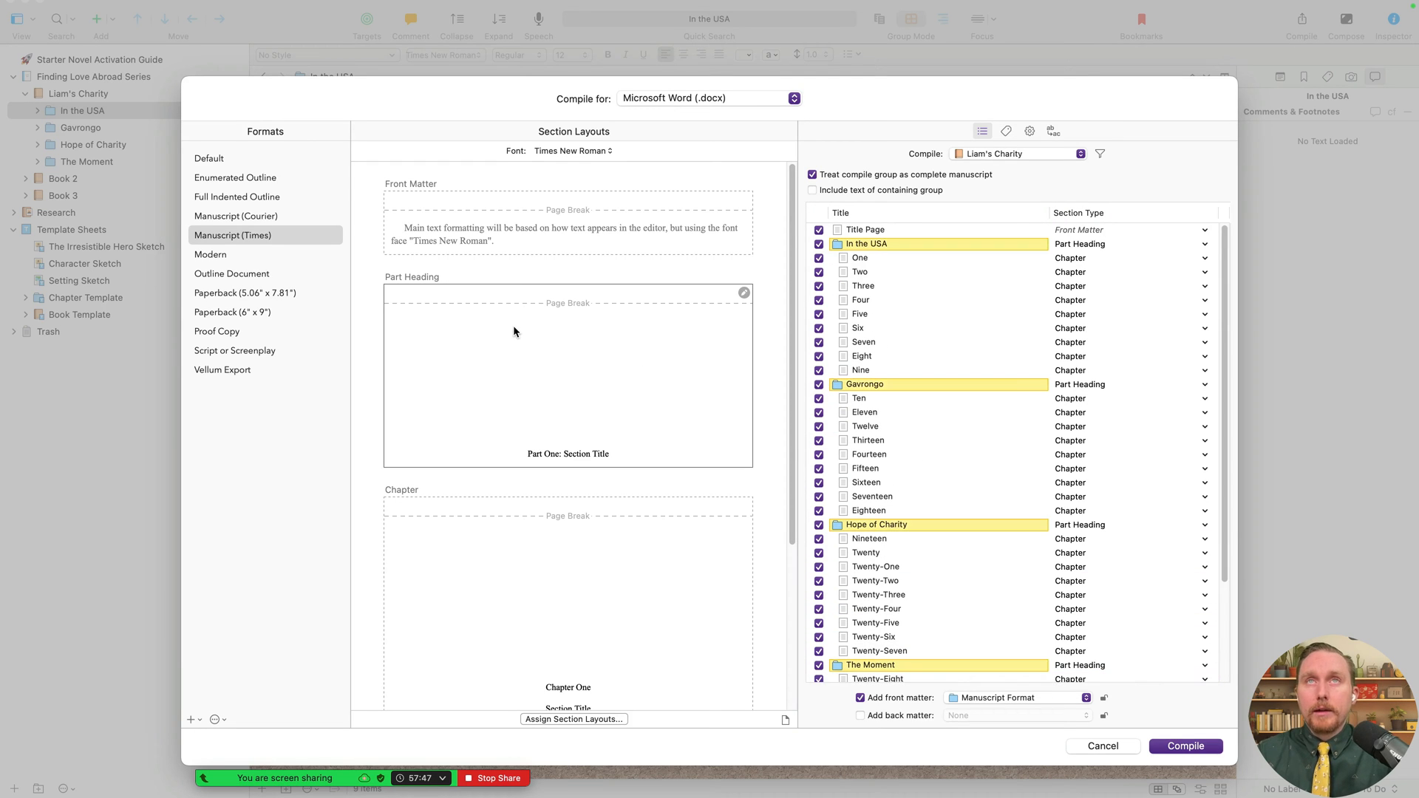
{"action": "scroll", "coordinate": [1038, 299], "scroll_direction": "down", "scroll_amount": 5}
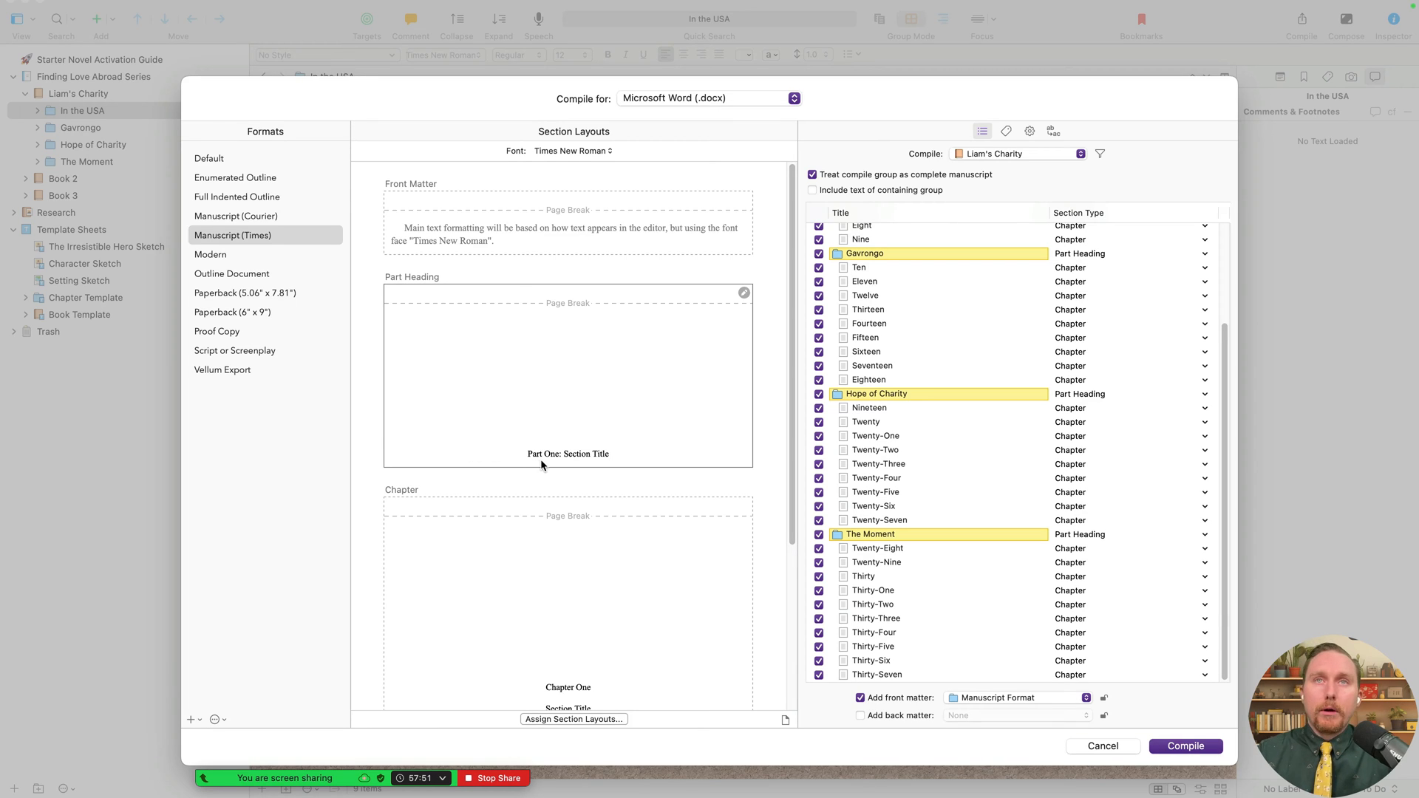
{"action": "scroll", "coordinate": [1086, 423], "scroll_direction": "up", "scroll_amount": 5}
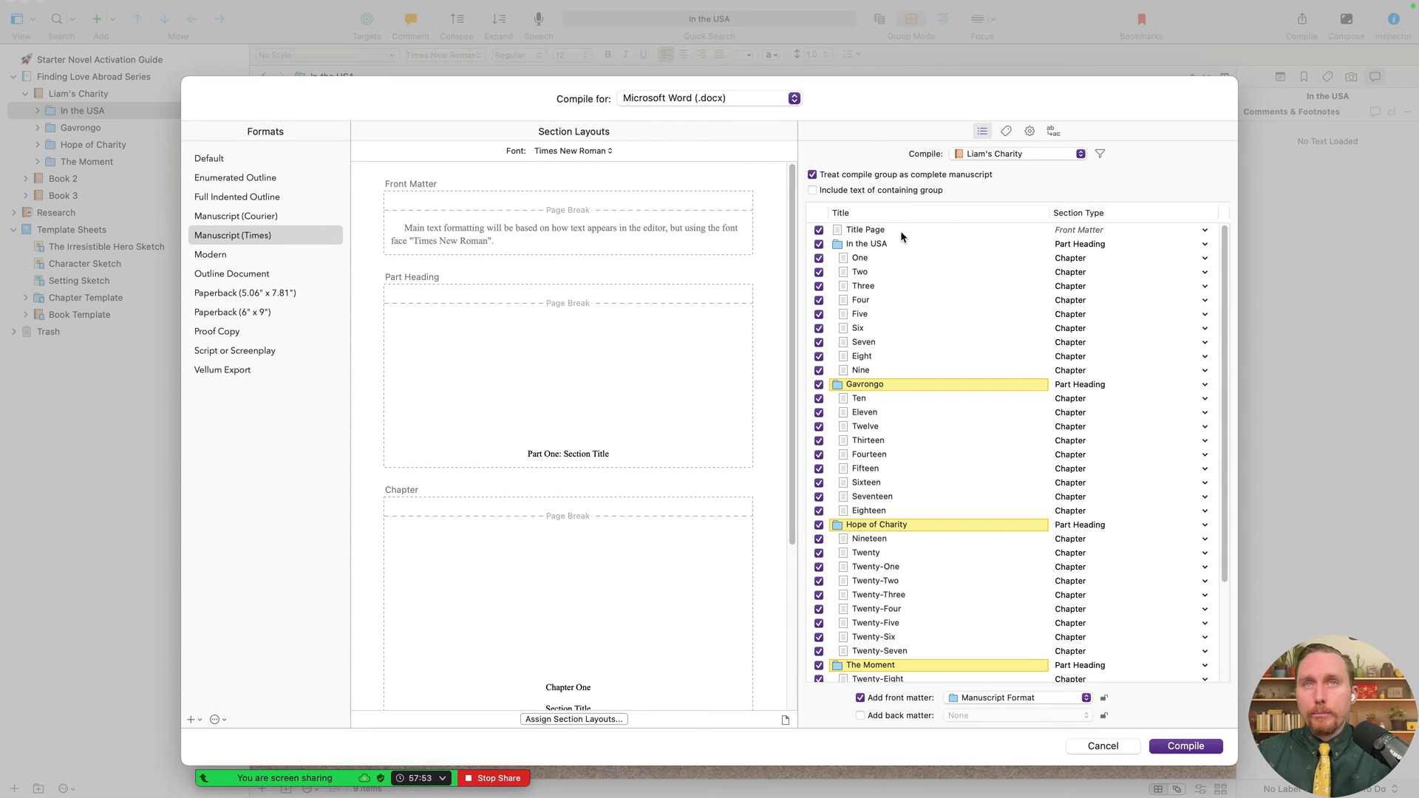
{"action": "left_click", "coordinate": [739, 414]}
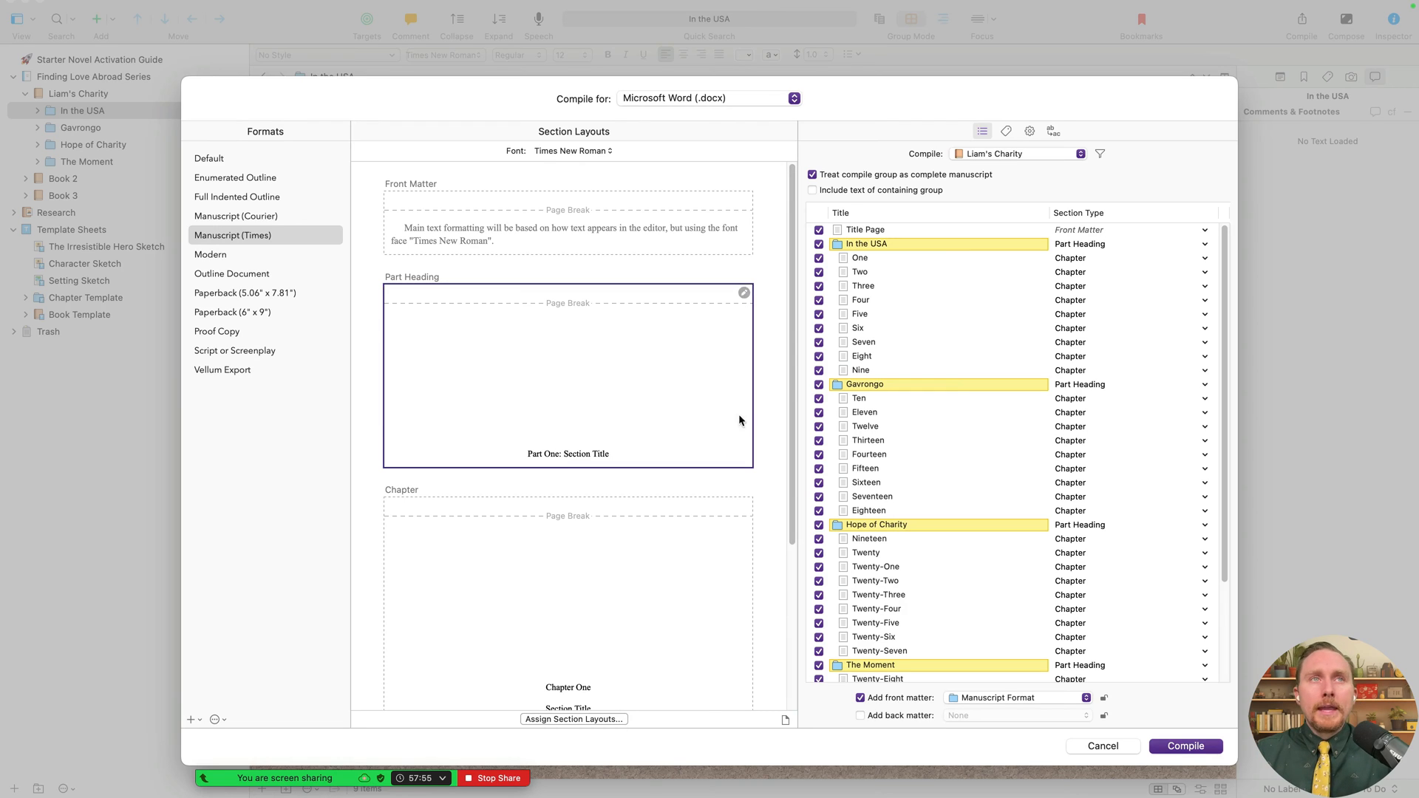
{"action": "scroll", "coordinate": [953, 562], "scroll_direction": "down", "scroll_amount": 3}
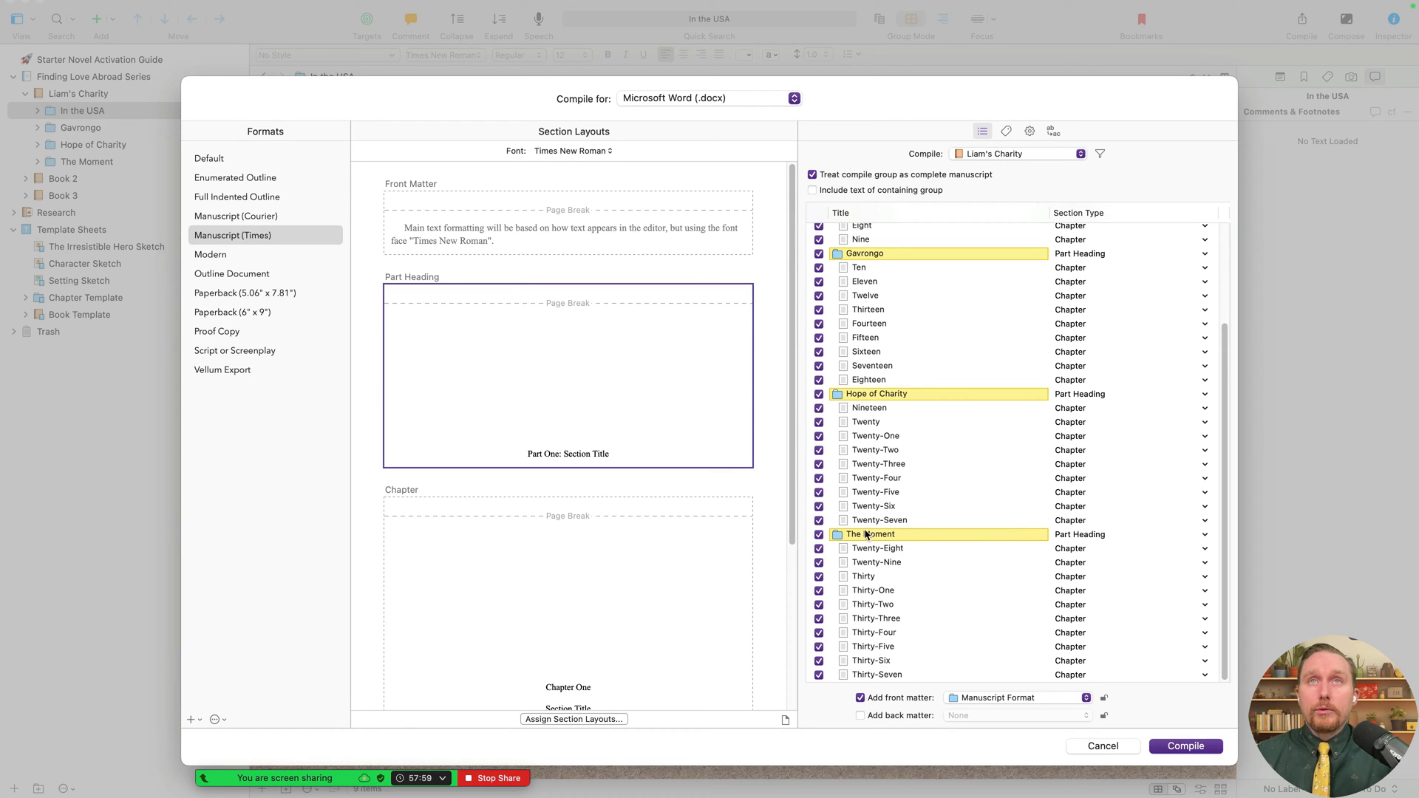
{"action": "scroll", "coordinate": [920, 340], "scroll_direction": "up", "scroll_amount": 3}
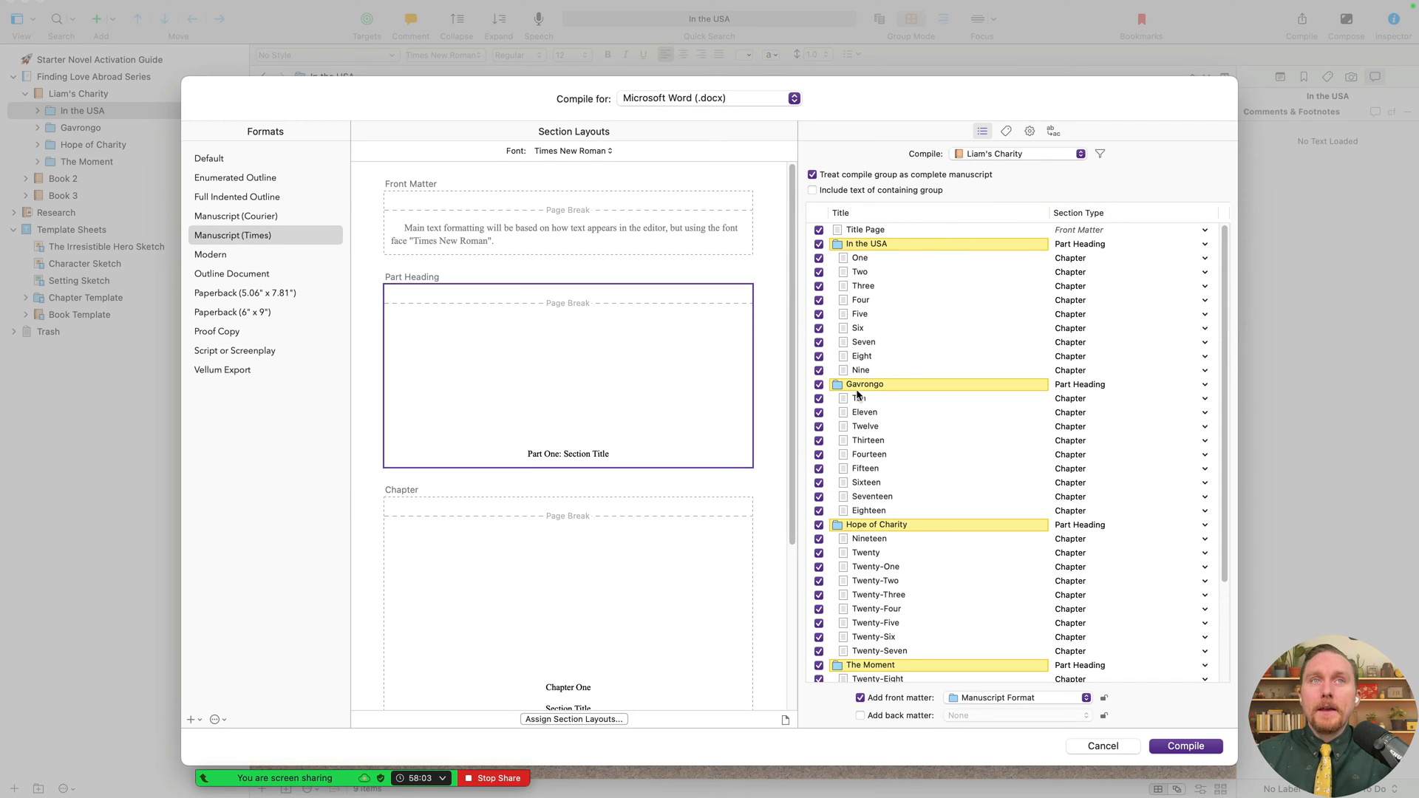
{"action": "scroll", "coordinate": [929, 537], "scroll_direction": "down", "scroll_amount": 3}
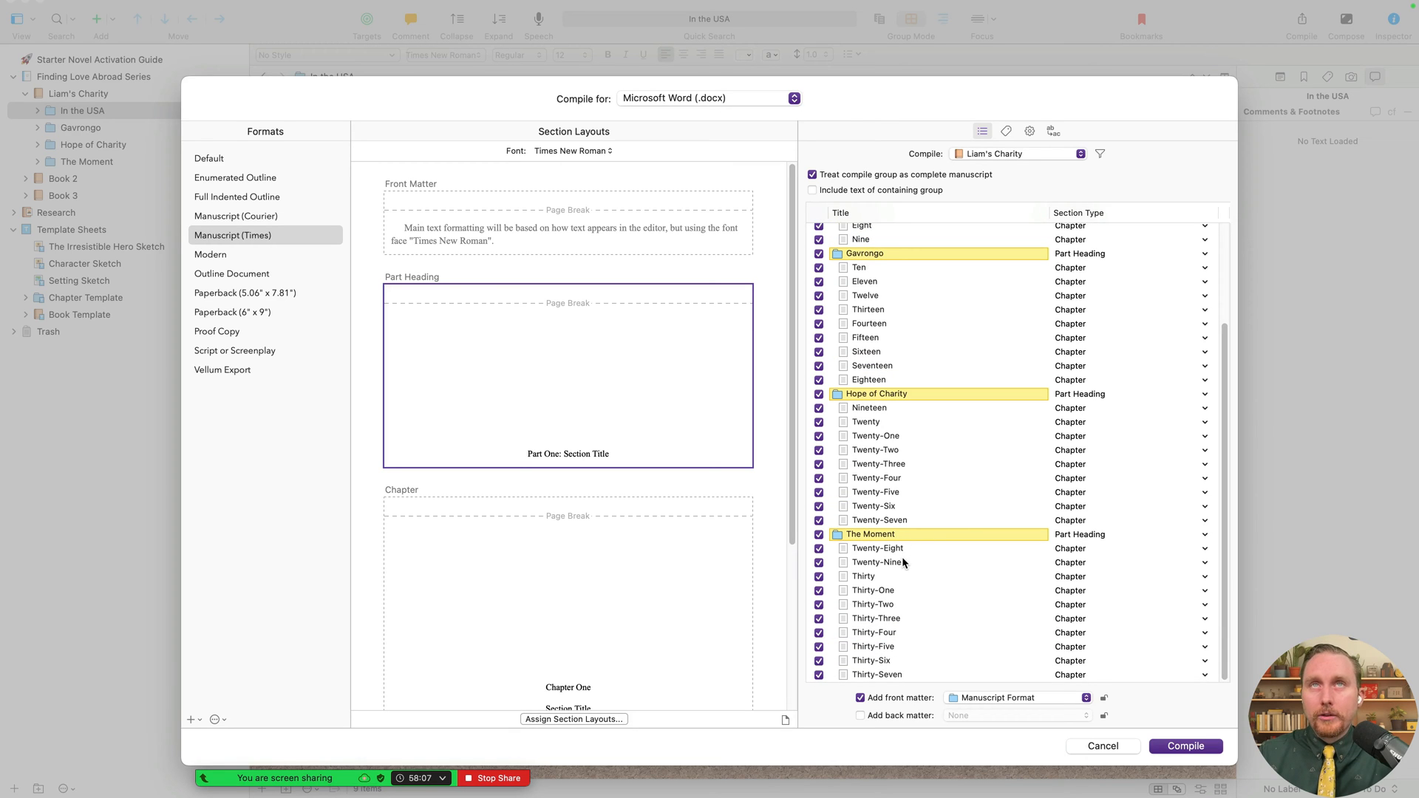
- Check which documents use the Chapter layout, then cancel the Compile window
{"action": "left_click", "coordinate": [631, 578]}
{"action": "scroll", "coordinate": [632, 578], "scroll_direction": "down", "scroll_amount": 3}
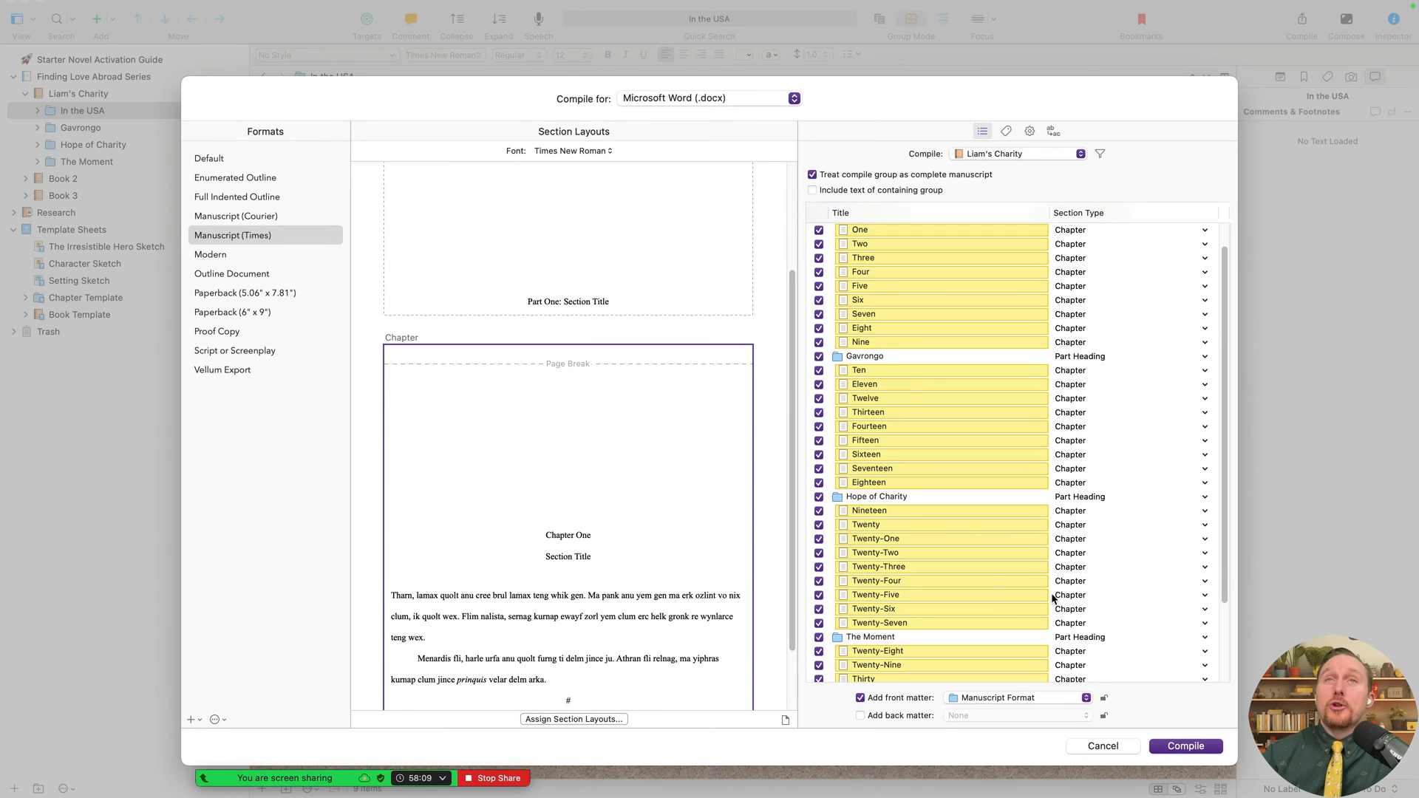
{"action": "scroll", "coordinate": [1053, 597], "scroll_direction": "up", "scroll_amount": 1}
{"action": "scroll", "coordinate": [643, 445], "scroll_direction": "up", "scroll_amount": 3}
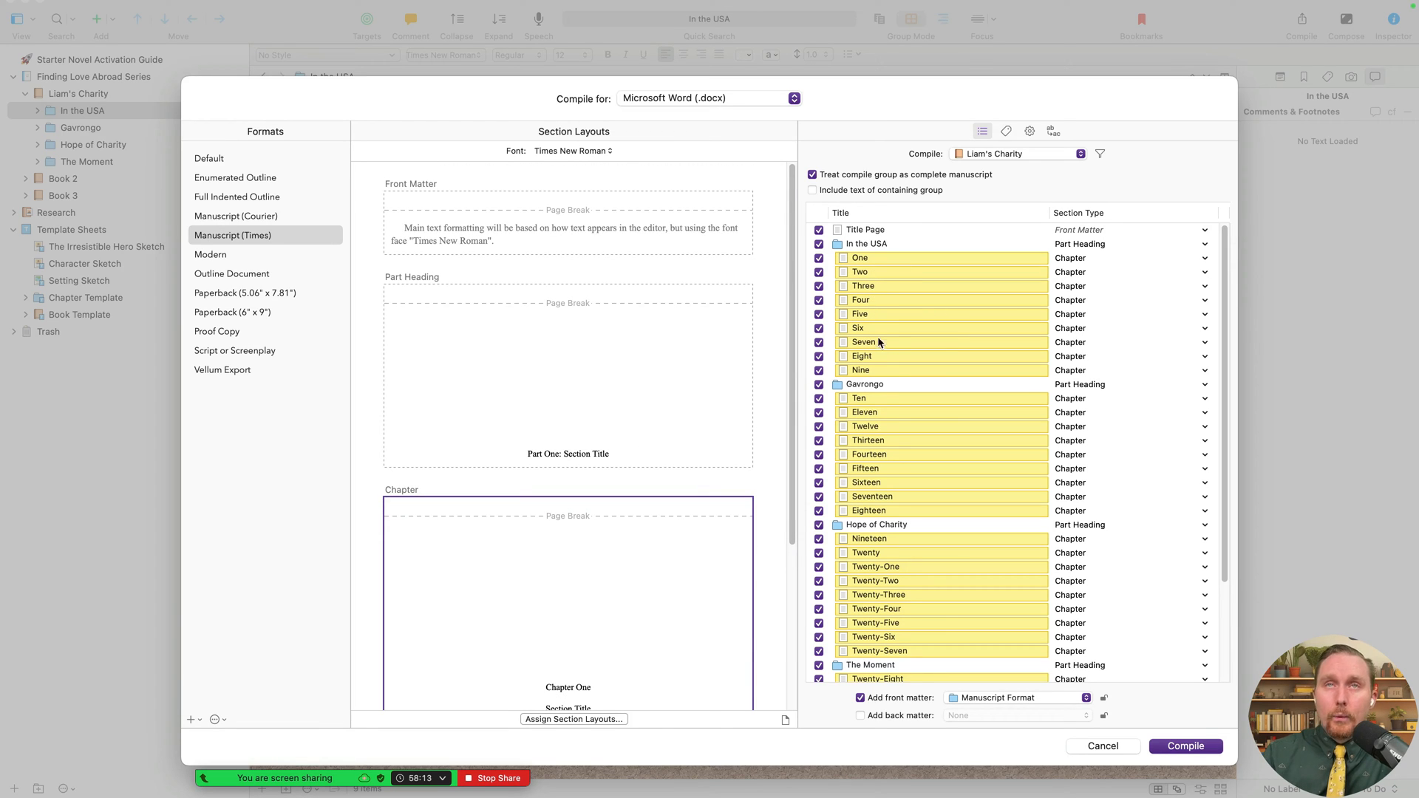
{"action": "scroll", "coordinate": [626, 687], "scroll_direction": "down", "scroll_amount": 3}
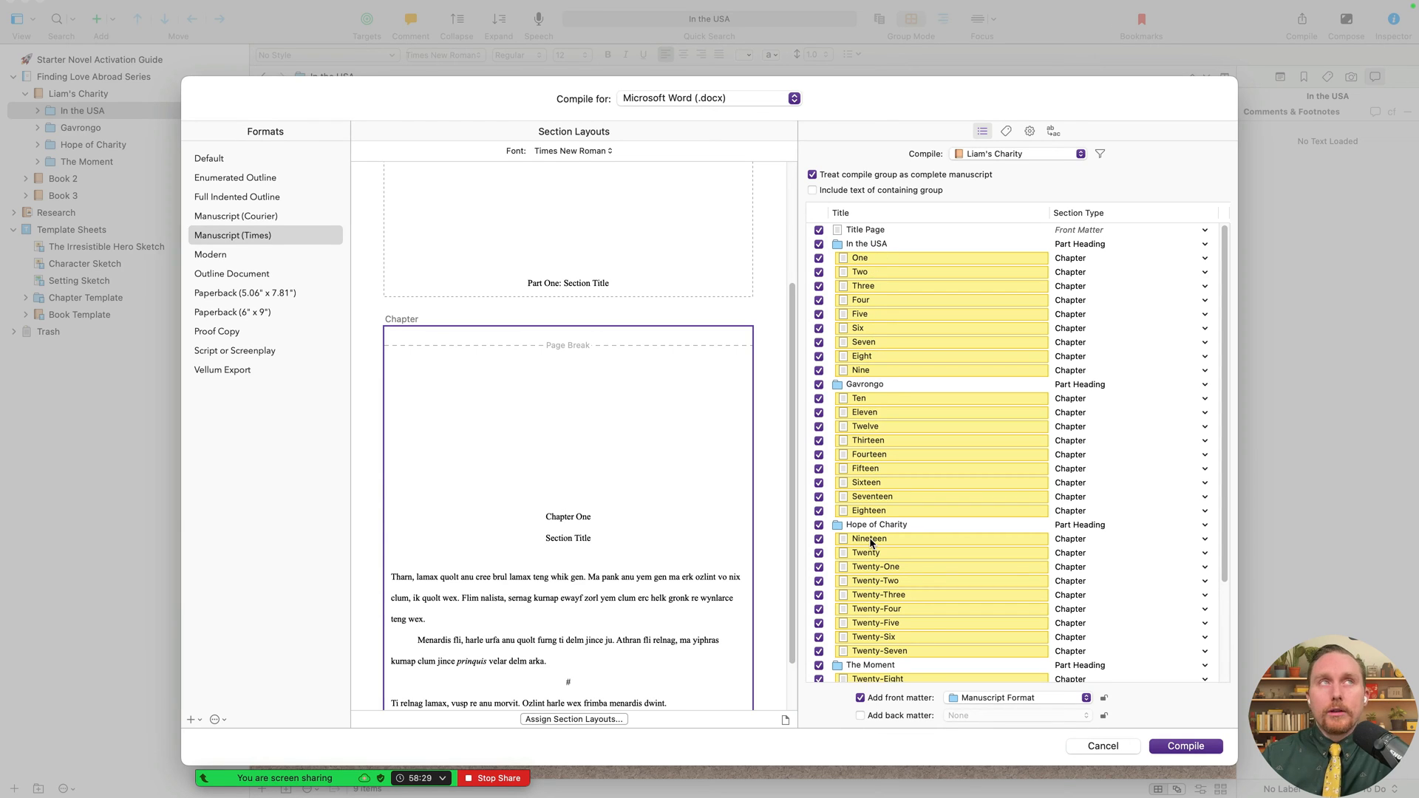
{"action": "left_click", "coordinate": [1128, 748]}
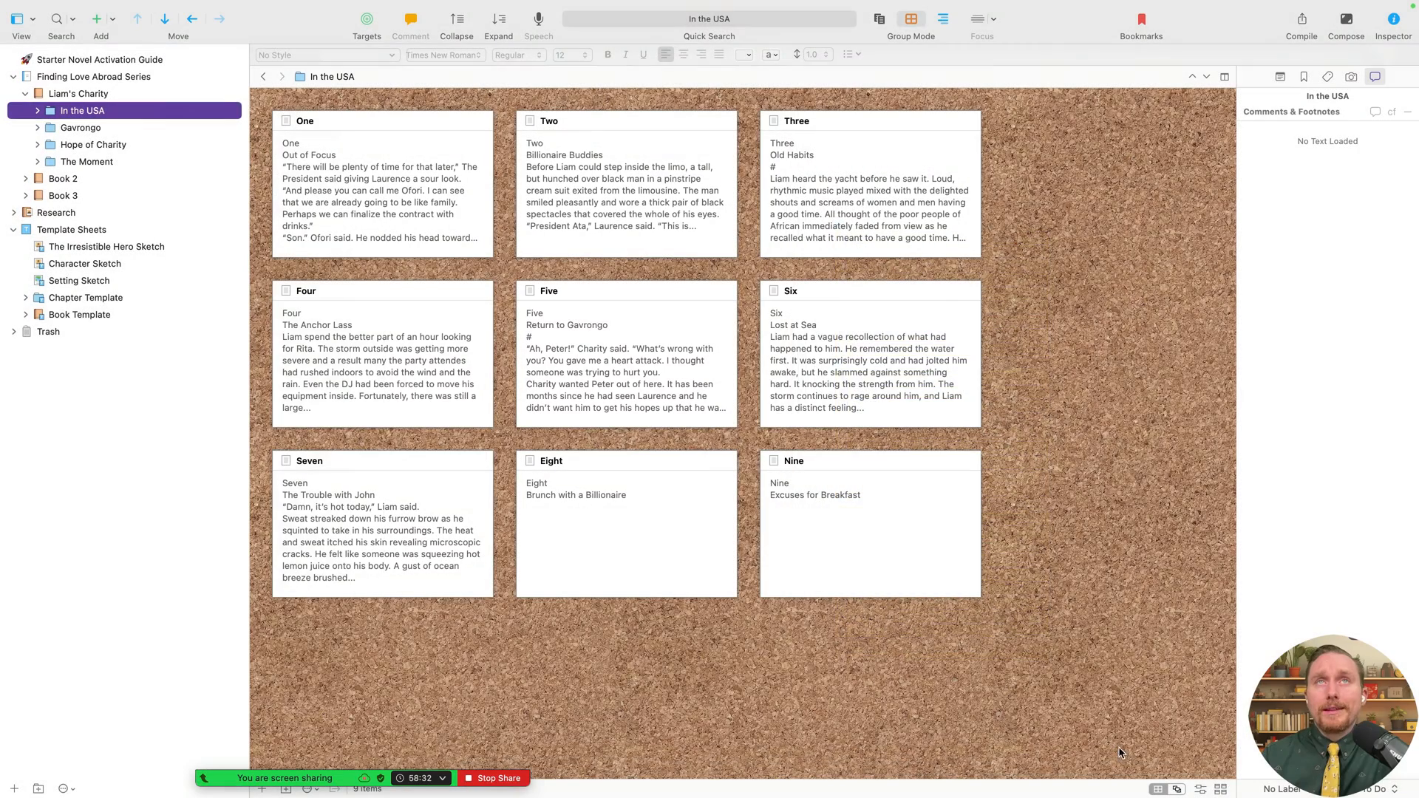
- Expand In the USA and look at chapter One's 'One' and 'Out of Focus' title lines
{"action": "left_click", "coordinate": [38, 111]}
{"action": "left_click", "coordinate": [90, 130]}
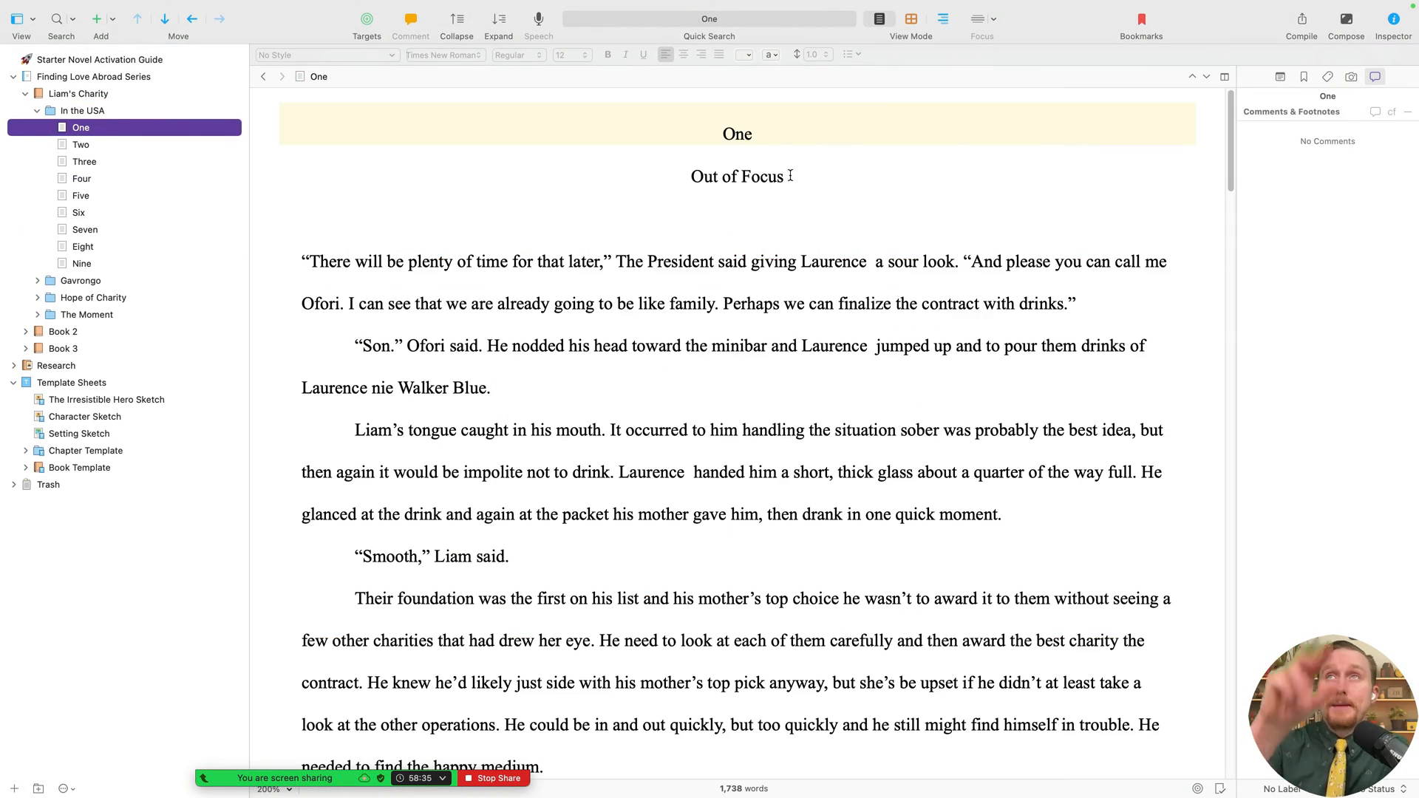
{"action": "left_click_drag", "start_coordinate": [846, 162], "coordinate": [675, 130]}
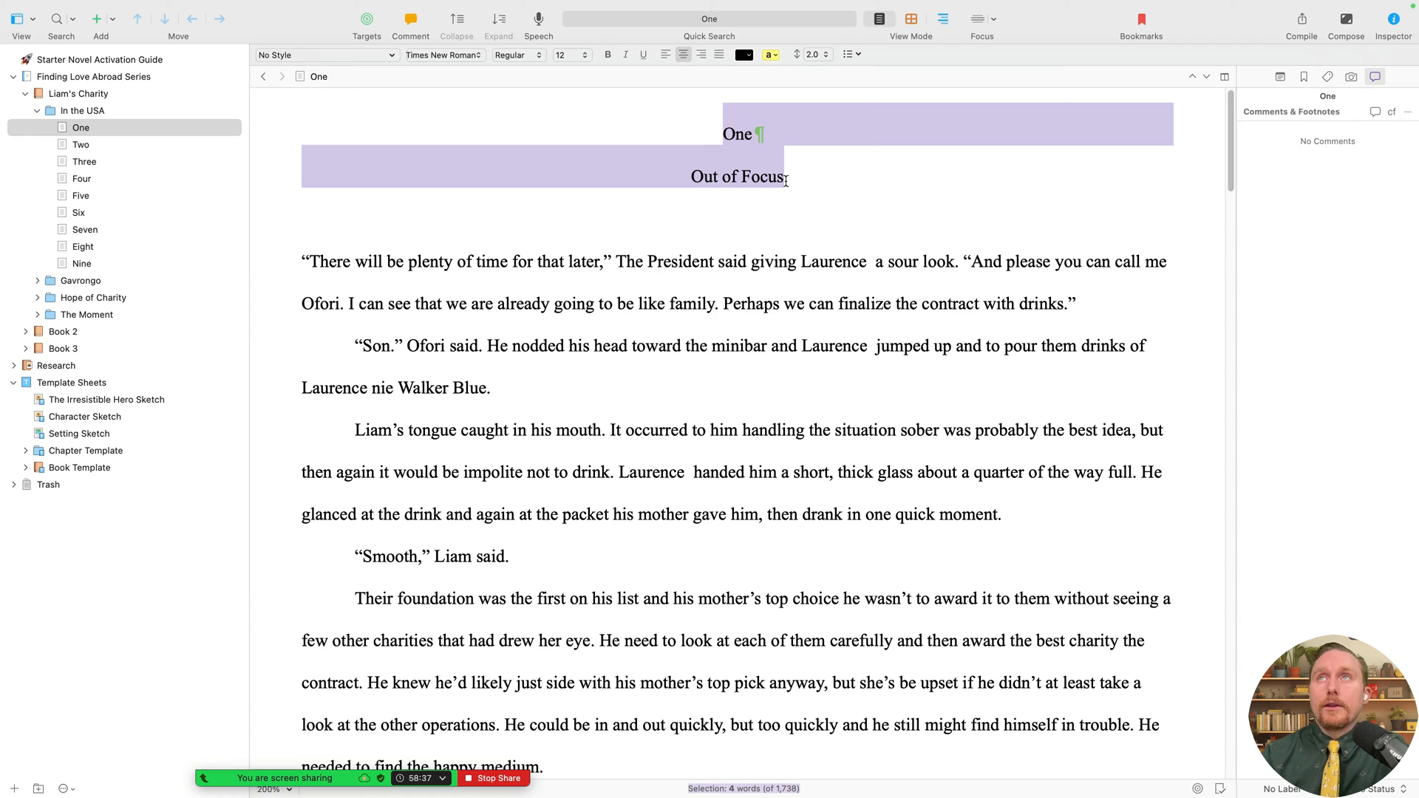
{"action": "left_click", "coordinate": [745, 177]}
{"action": "left_click_drag", "start_coordinate": [805, 180], "coordinate": [669, 140]}
- View chapters Two through Four, selecting Four's 'Four' and 'The Anchor Lass' lines
{"action": "left_click", "coordinate": [126, 146]}
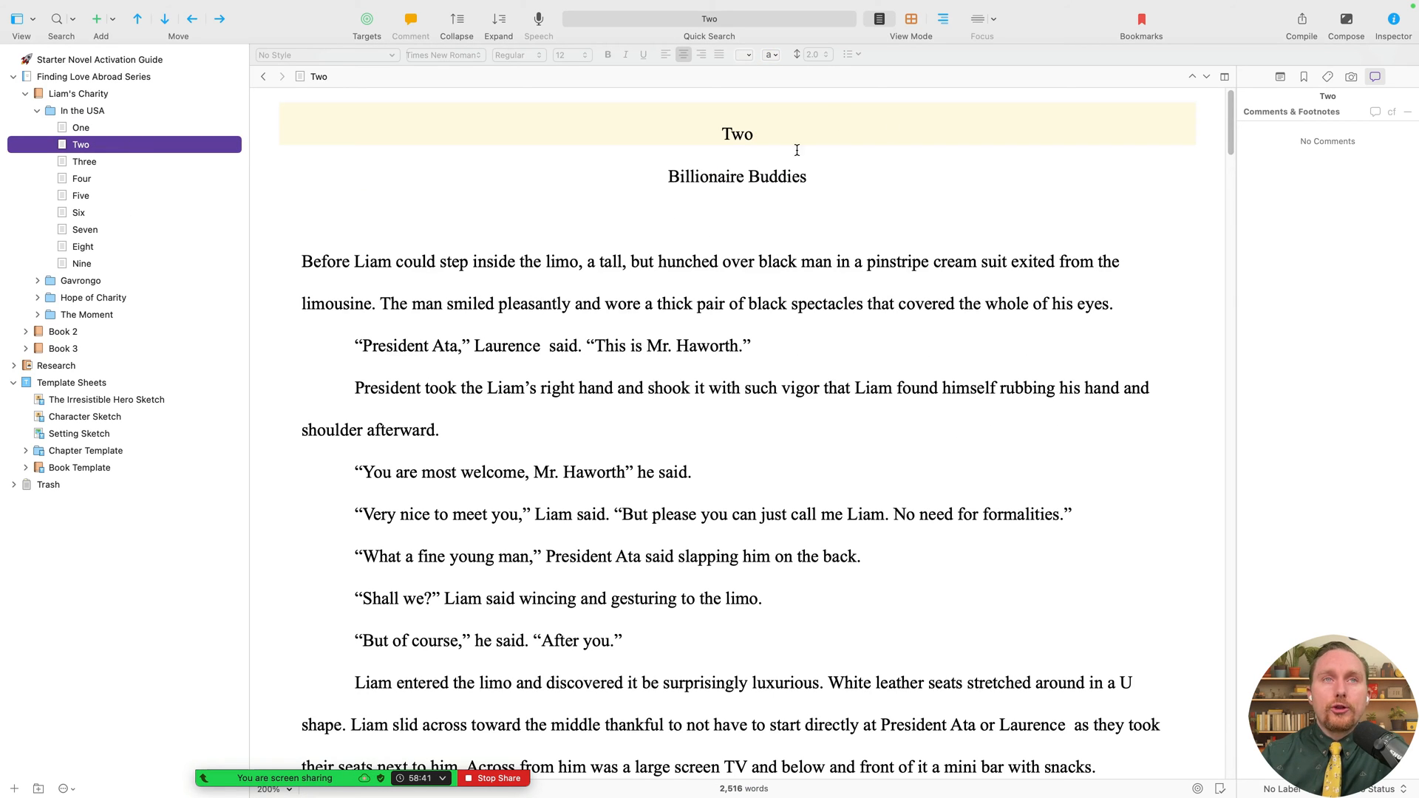
{"action": "left_click", "coordinate": [130, 162]}
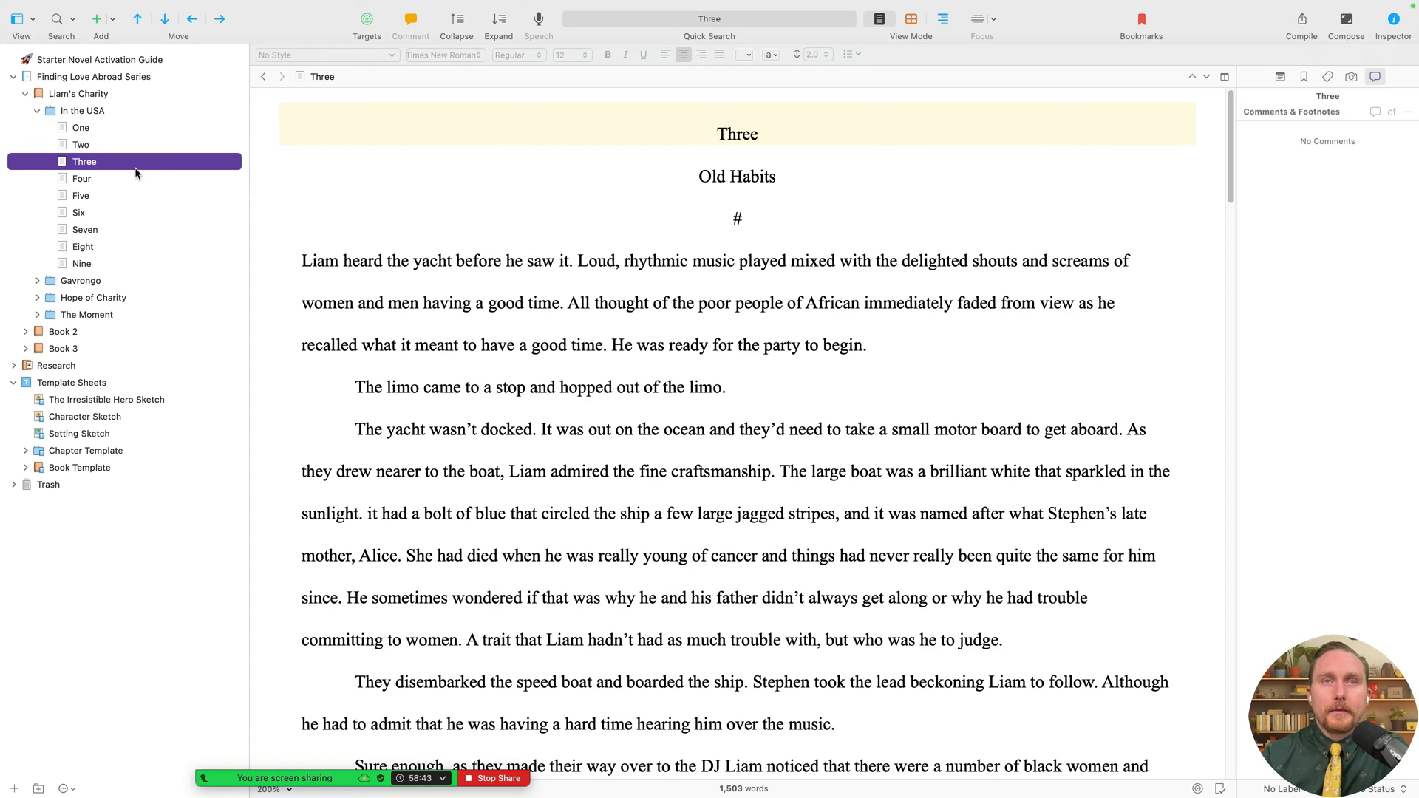
{"action": "left_click", "coordinate": [130, 178]}
{"action": "left_click_drag", "start_coordinate": [846, 198], "coordinate": [588, 93]}
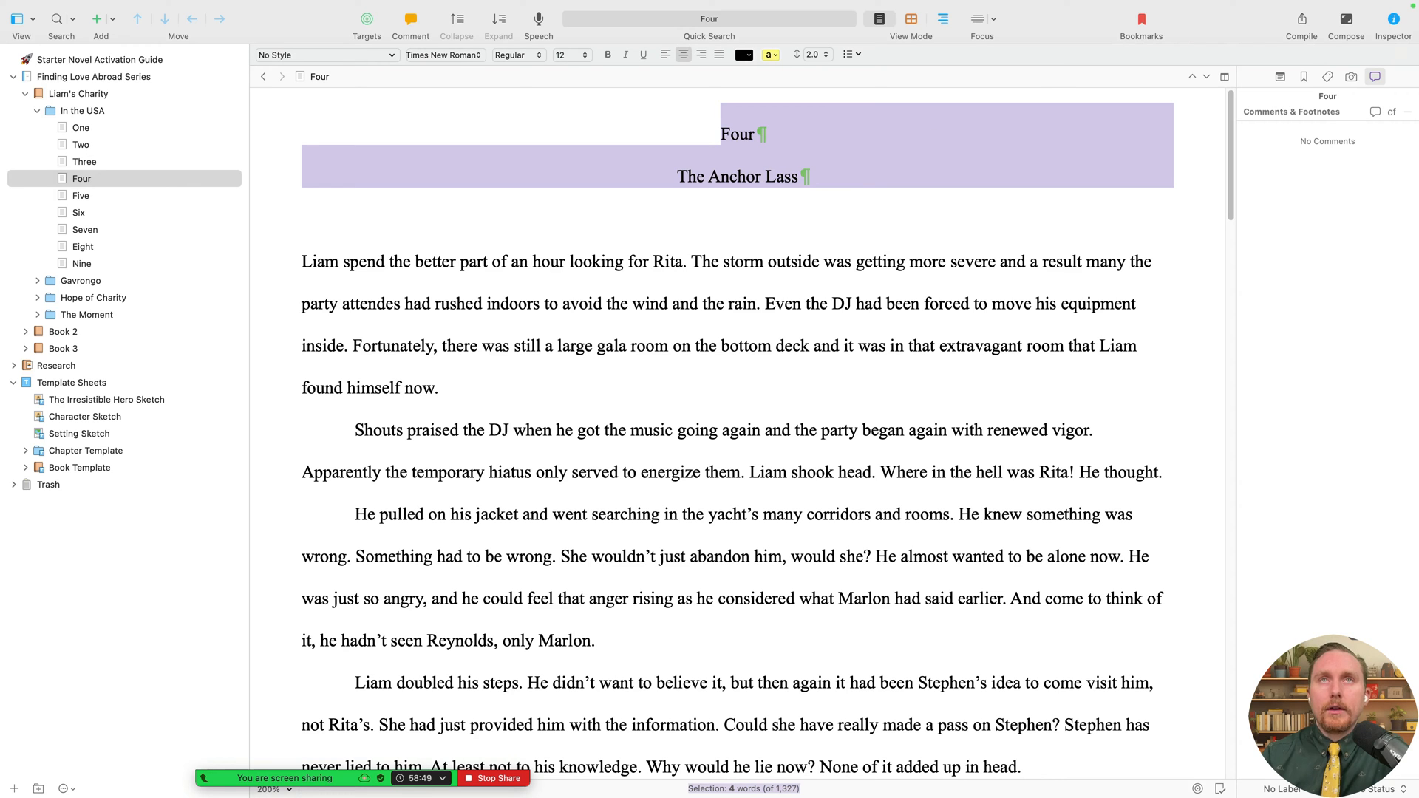
- Reopen Compile and inspect the section layout assignments for part headings without changing them
{"action": "left_click", "coordinate": [1302, 23]}
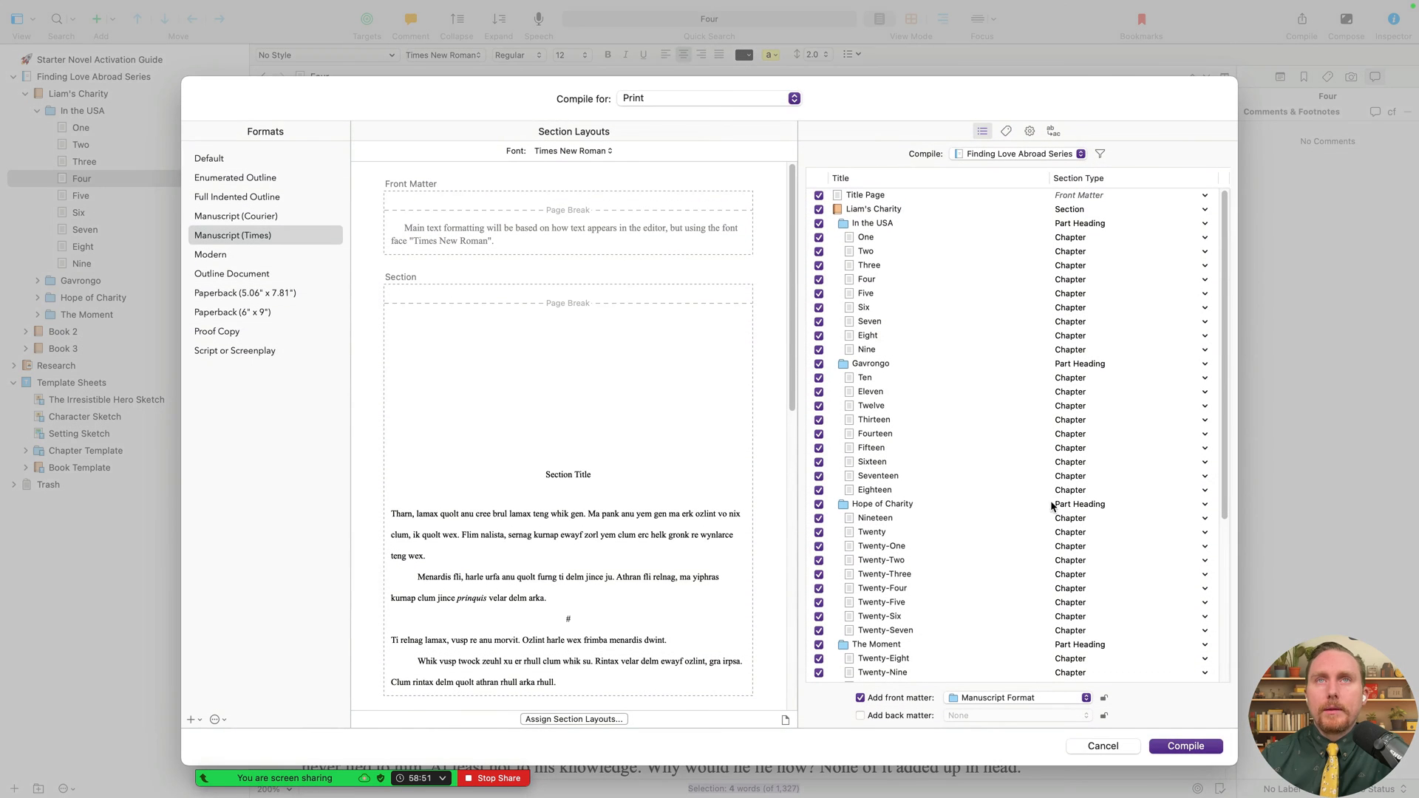
{"action": "scroll", "coordinate": [562, 584], "scroll_direction": "down", "scroll_amount": 4}
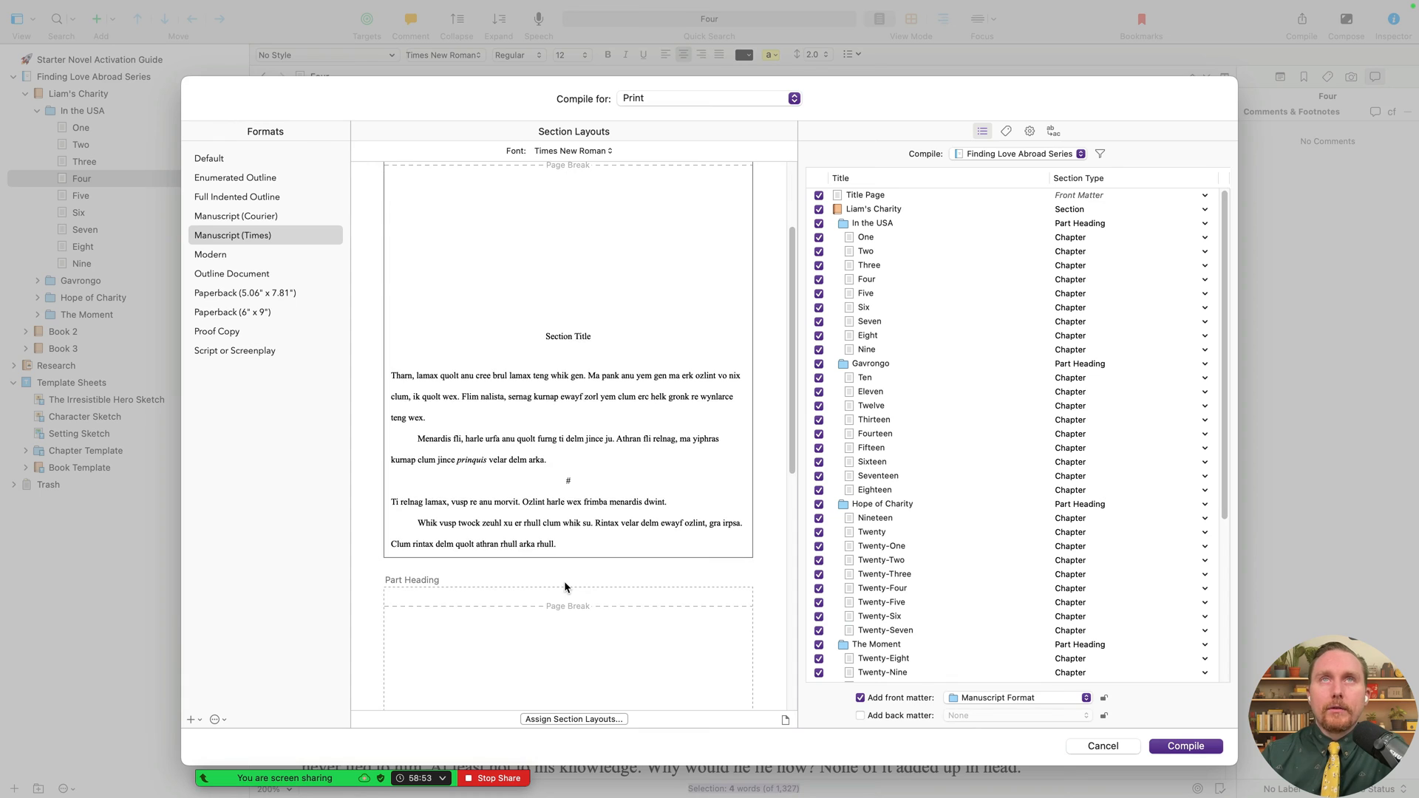
{"action": "scroll", "coordinate": [567, 582], "scroll_direction": "down", "scroll_amount": 10}
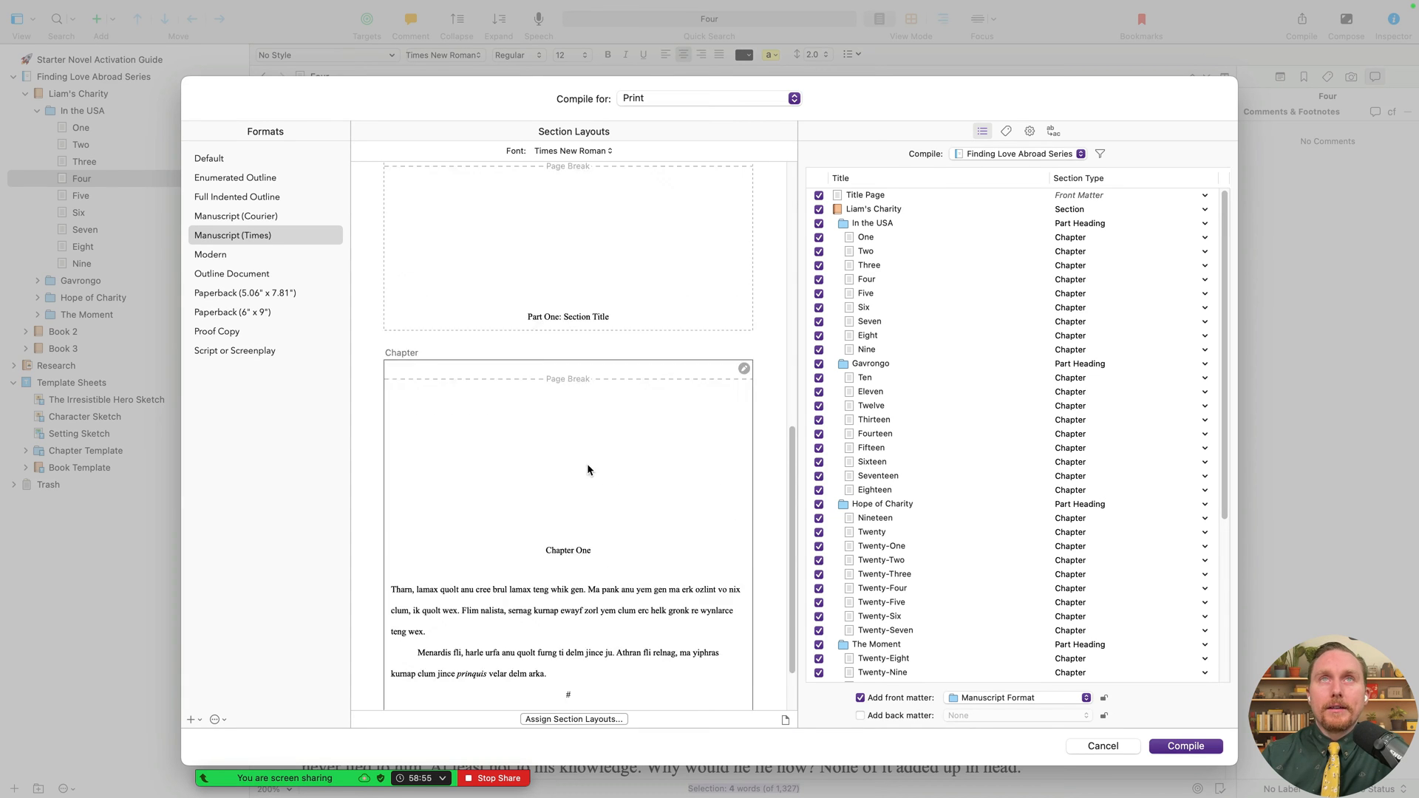
{"action": "left_click", "coordinate": [587, 459]}
{"action": "left_click", "coordinate": [614, 719]}
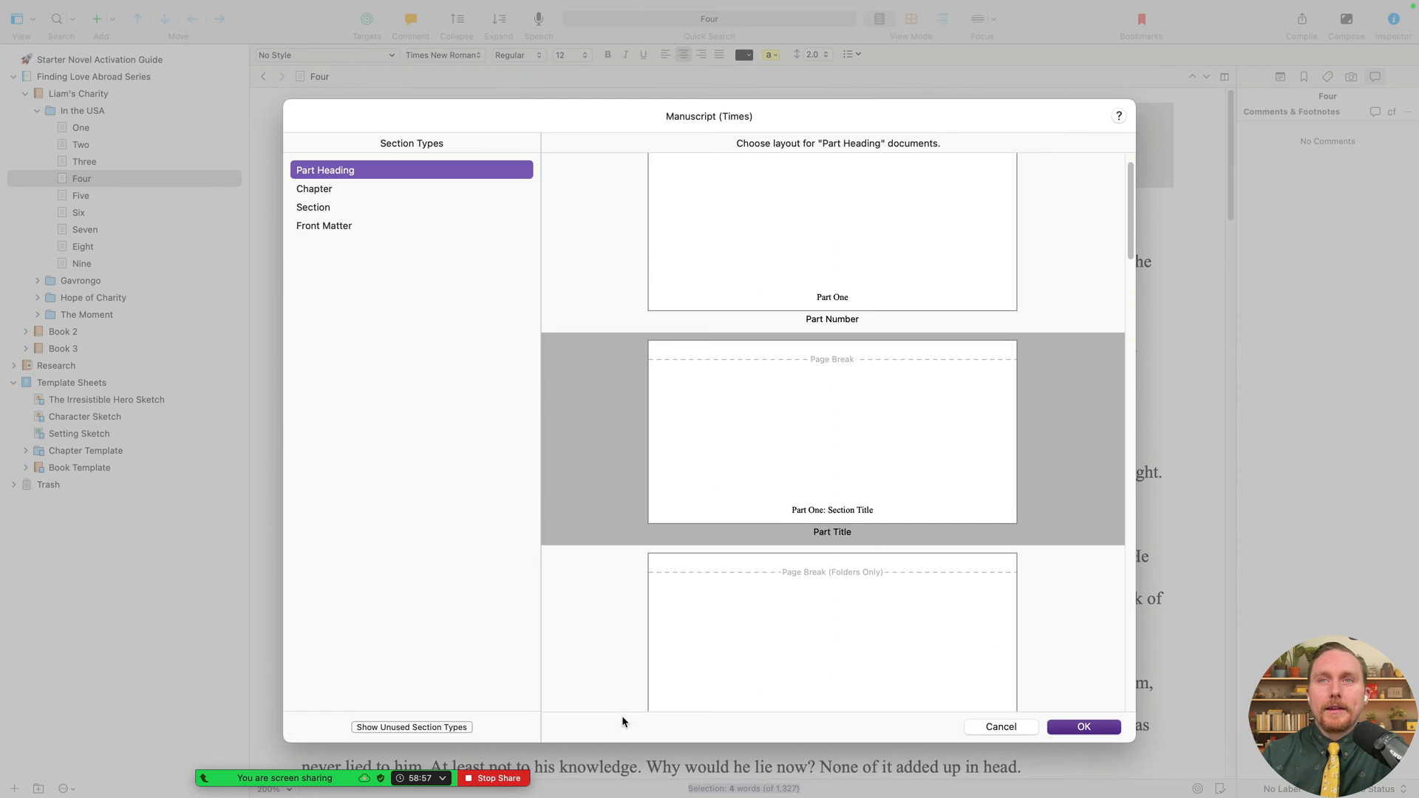
{"action": "scroll", "coordinate": [929, 584], "scroll_direction": "down", "scroll_amount": 3}
{"action": "scroll", "coordinate": [930, 569], "scroll_direction": "down", "scroll_amount": 4}
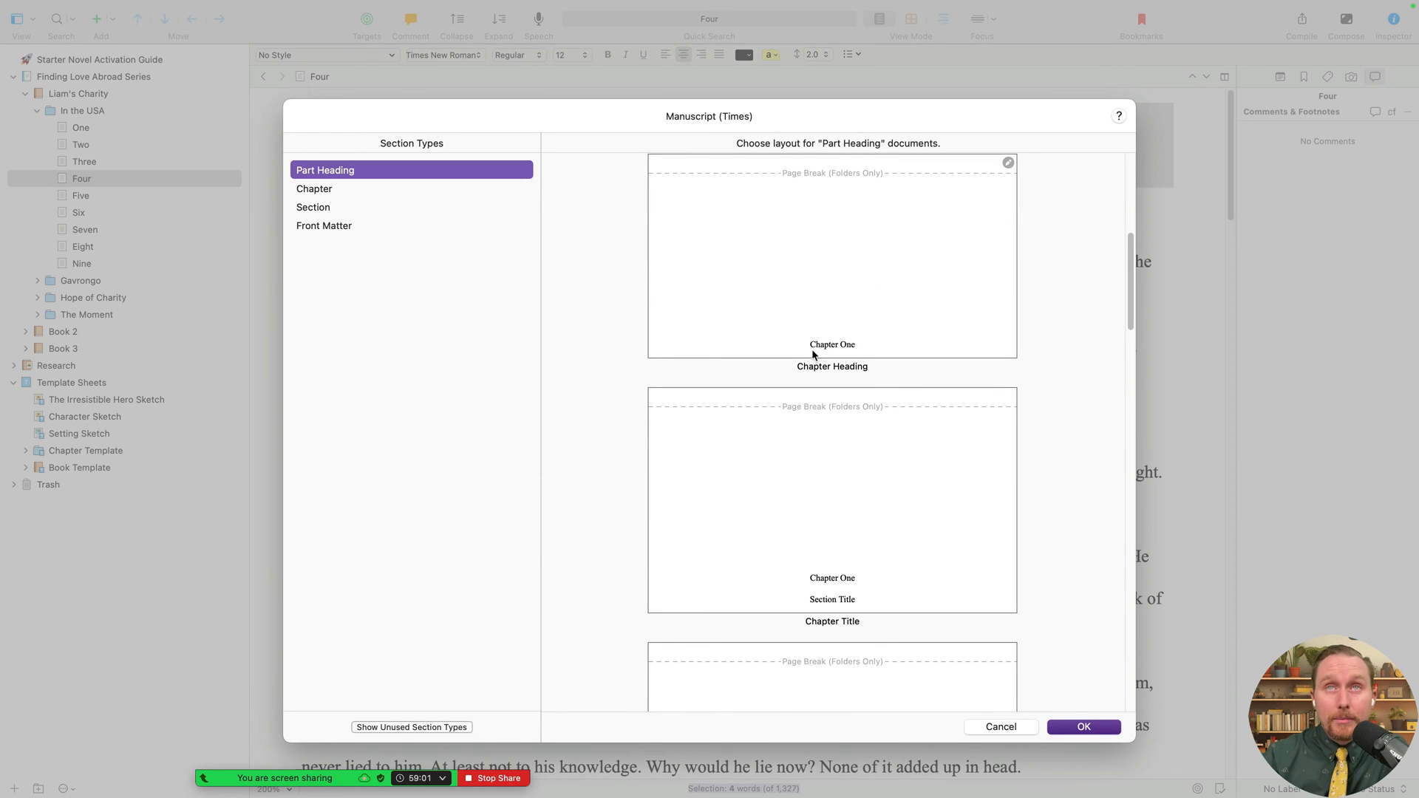
{"action": "scroll", "coordinate": [857, 307], "scroll_direction": "up", "scroll_amount": 2}
{"action": "scroll", "coordinate": [868, 321], "scroll_direction": "down", "scroll_amount": 10}
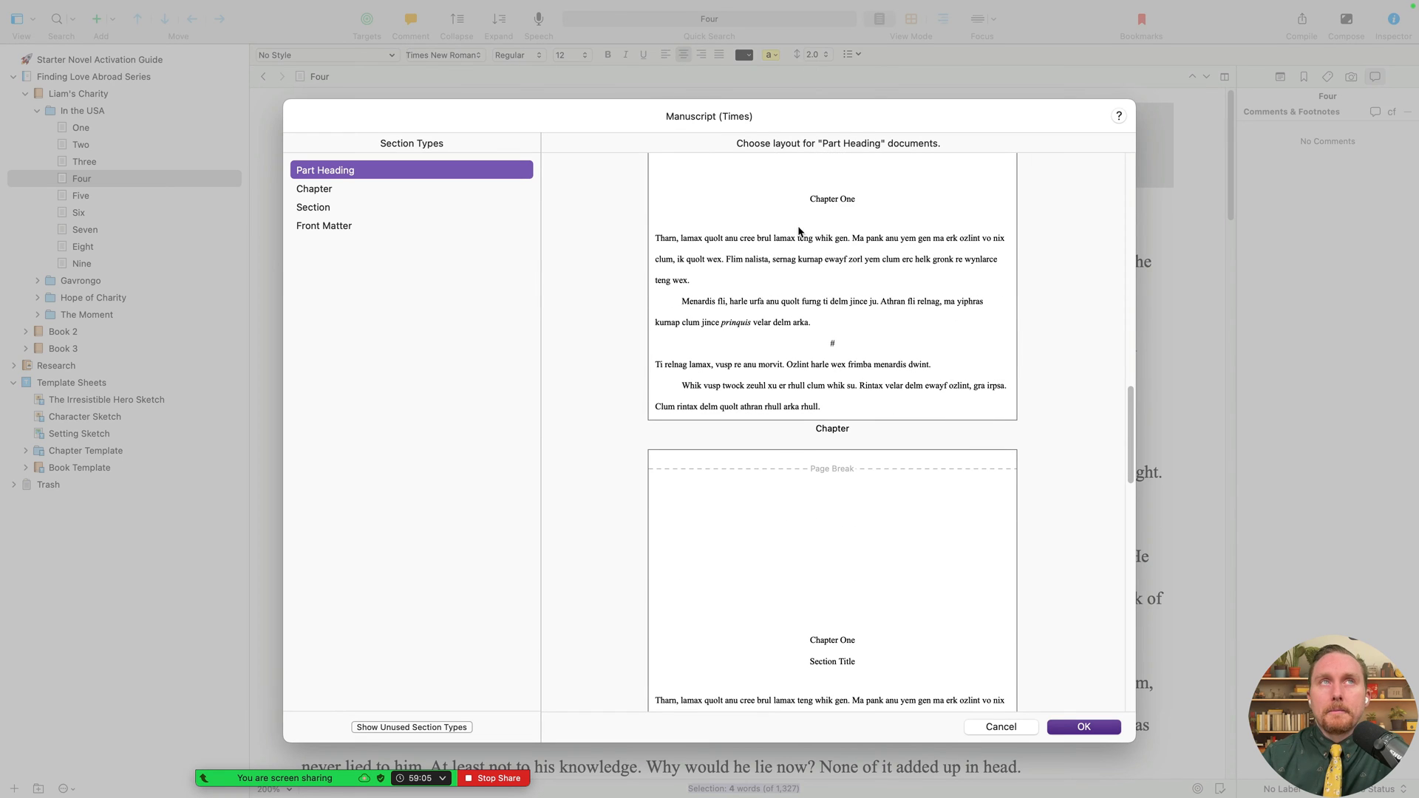
{"action": "left_click", "coordinate": [802, 234]}
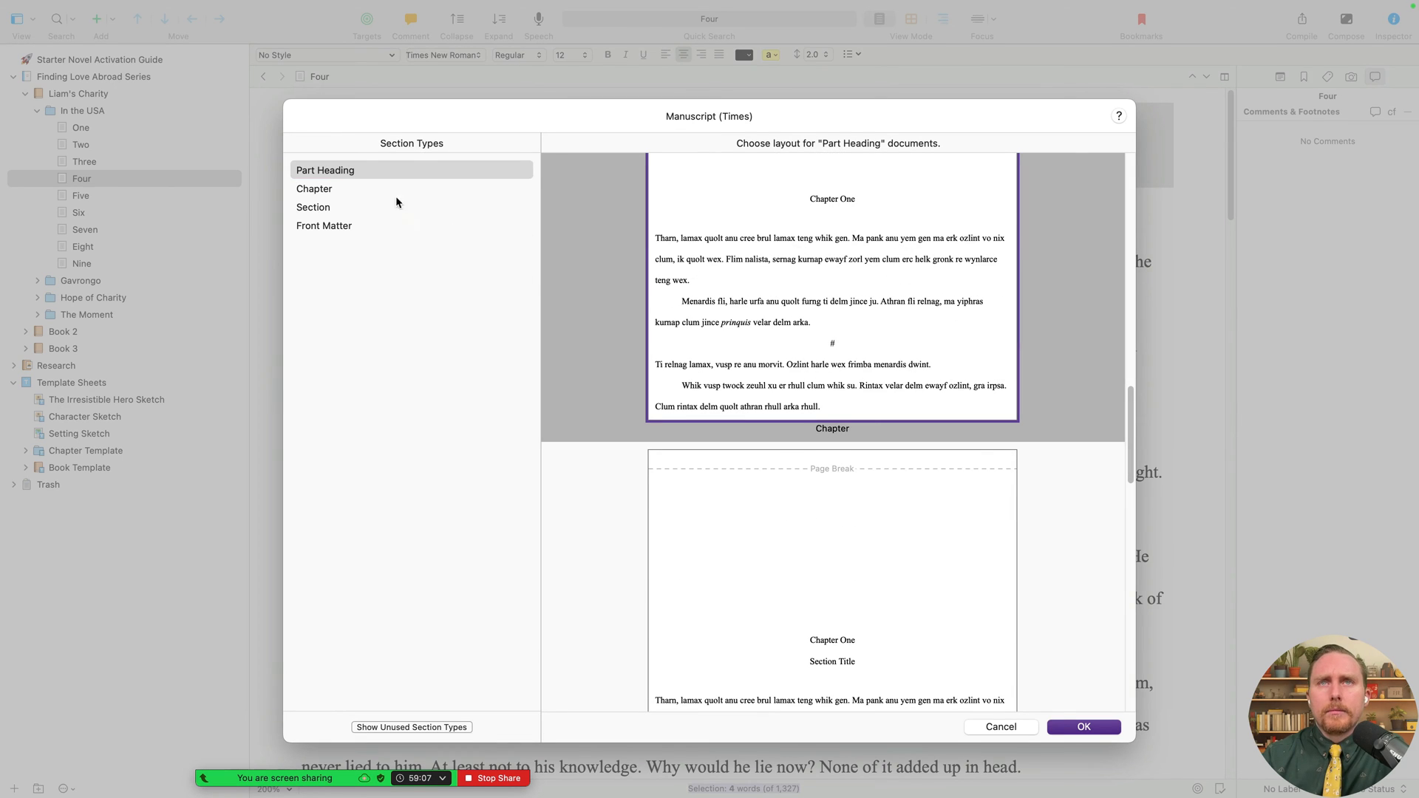
{"action": "left_click", "coordinate": [376, 172]}
{"action": "scroll", "coordinate": [951, 272], "scroll_direction": "down", "scroll_amount": 10}
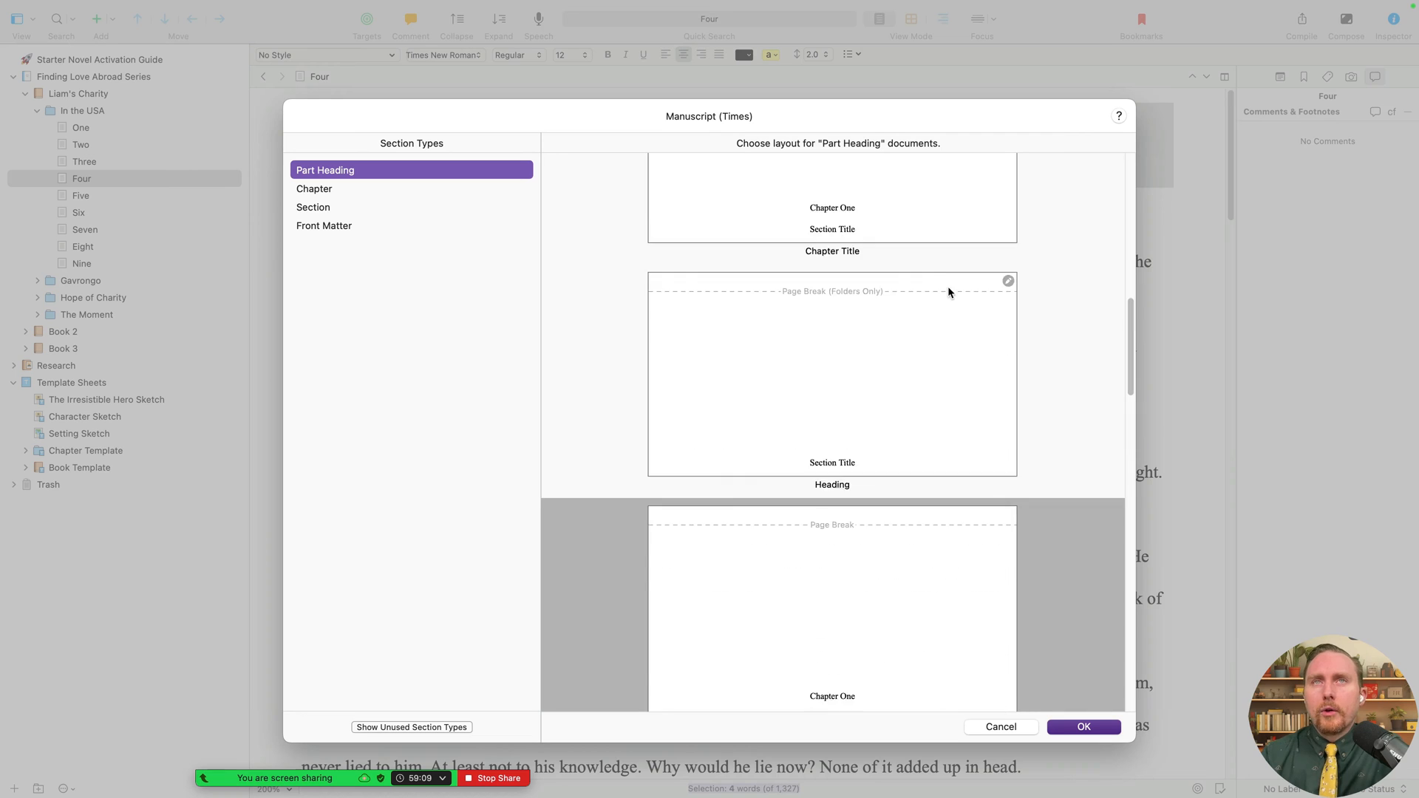
{"action": "left_click", "coordinate": [1018, 731]}
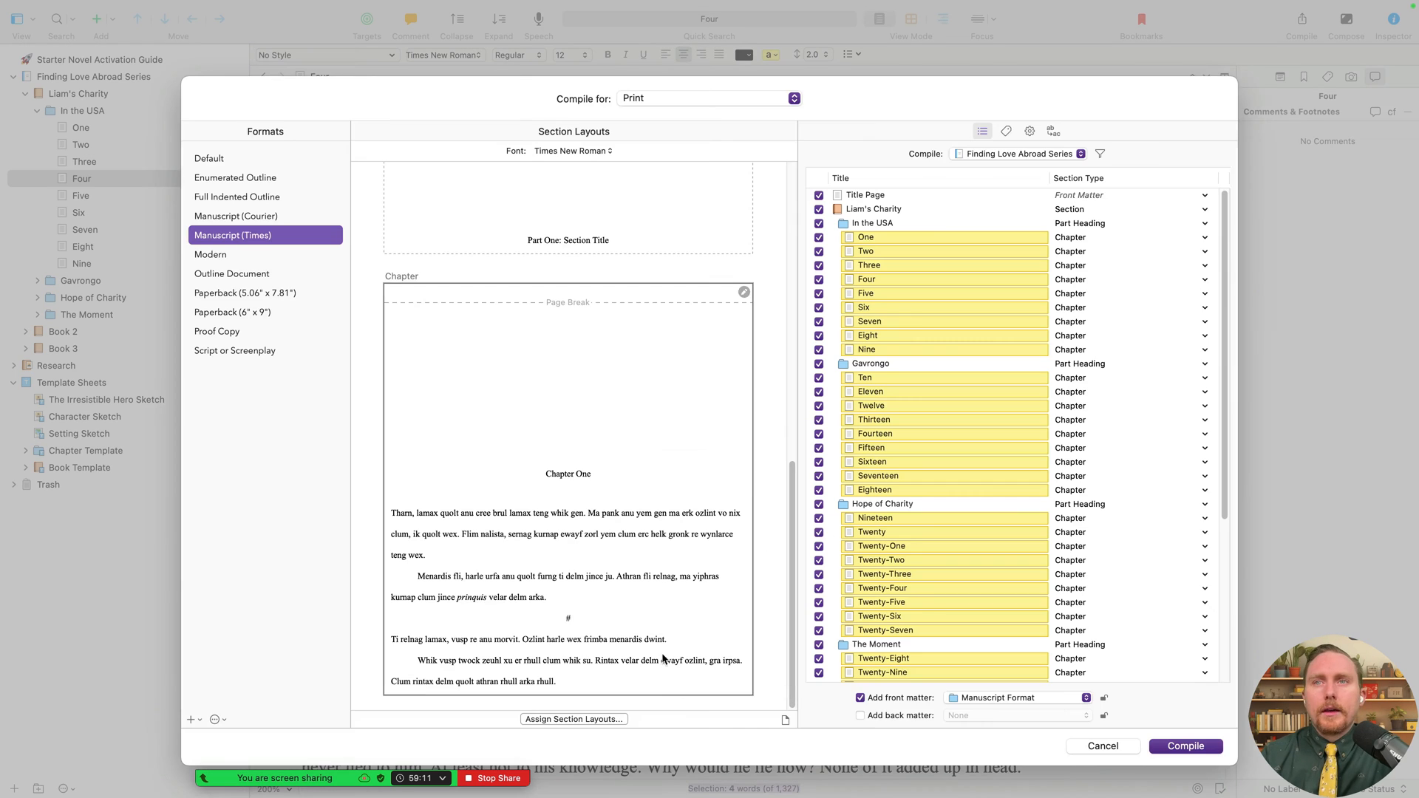
- Assign the Chapter with Title layout to the Chapter section type
{"action": "left_click", "coordinate": [615, 724]}
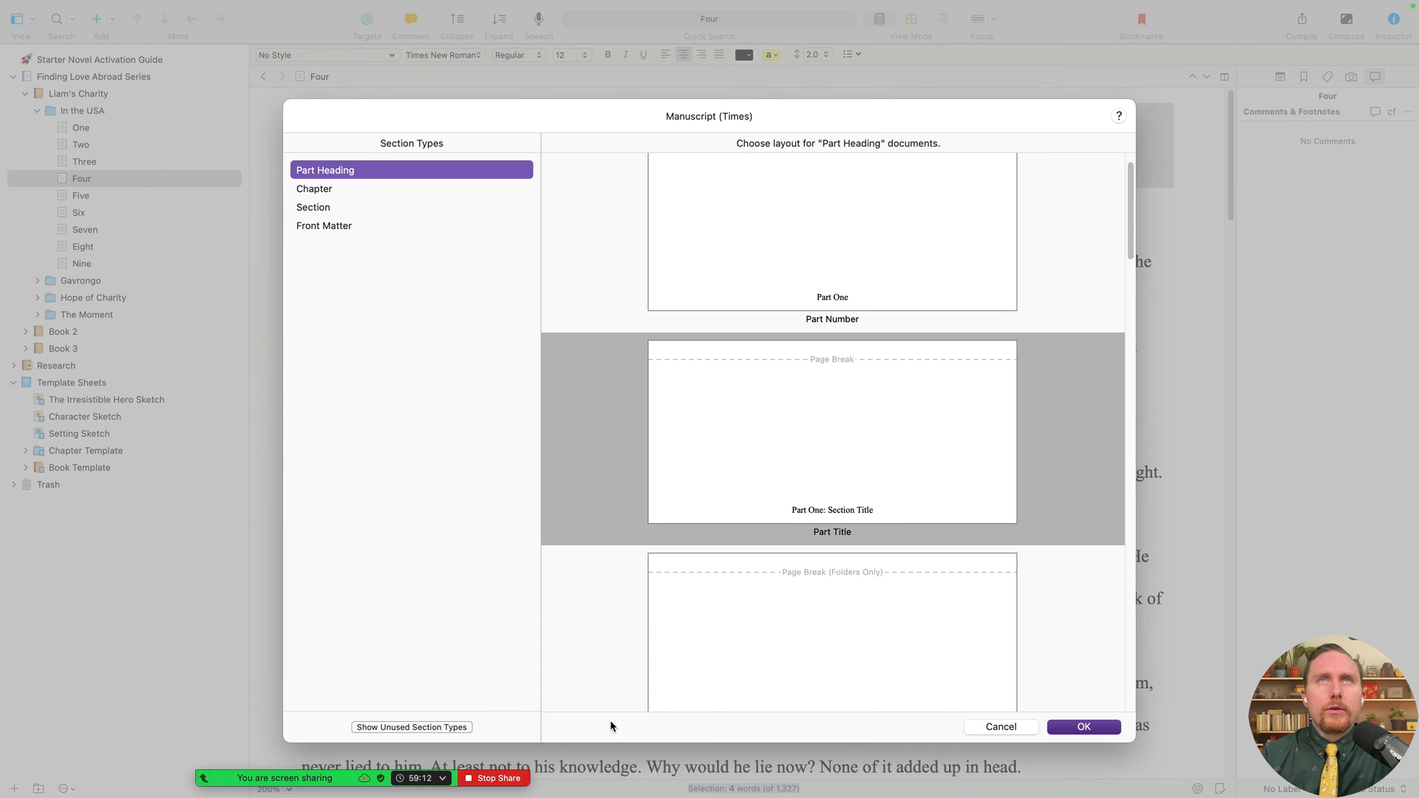
{"action": "left_click", "coordinate": [329, 191]}
{"action": "left_click", "coordinate": [952, 452]}
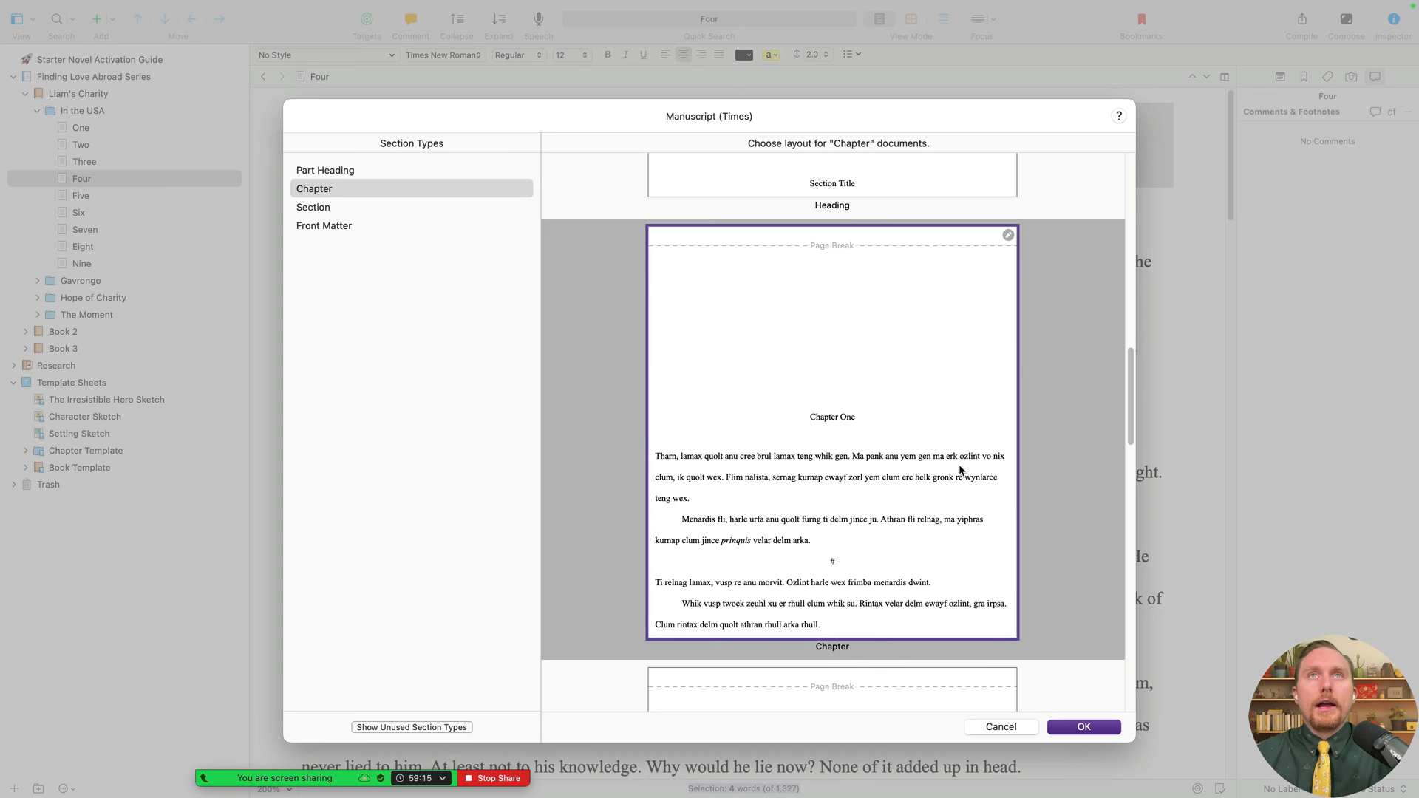
{"action": "scroll", "coordinate": [959, 466], "scroll_direction": "down", "scroll_amount": 5}
{"action": "left_click", "coordinate": [947, 464]}
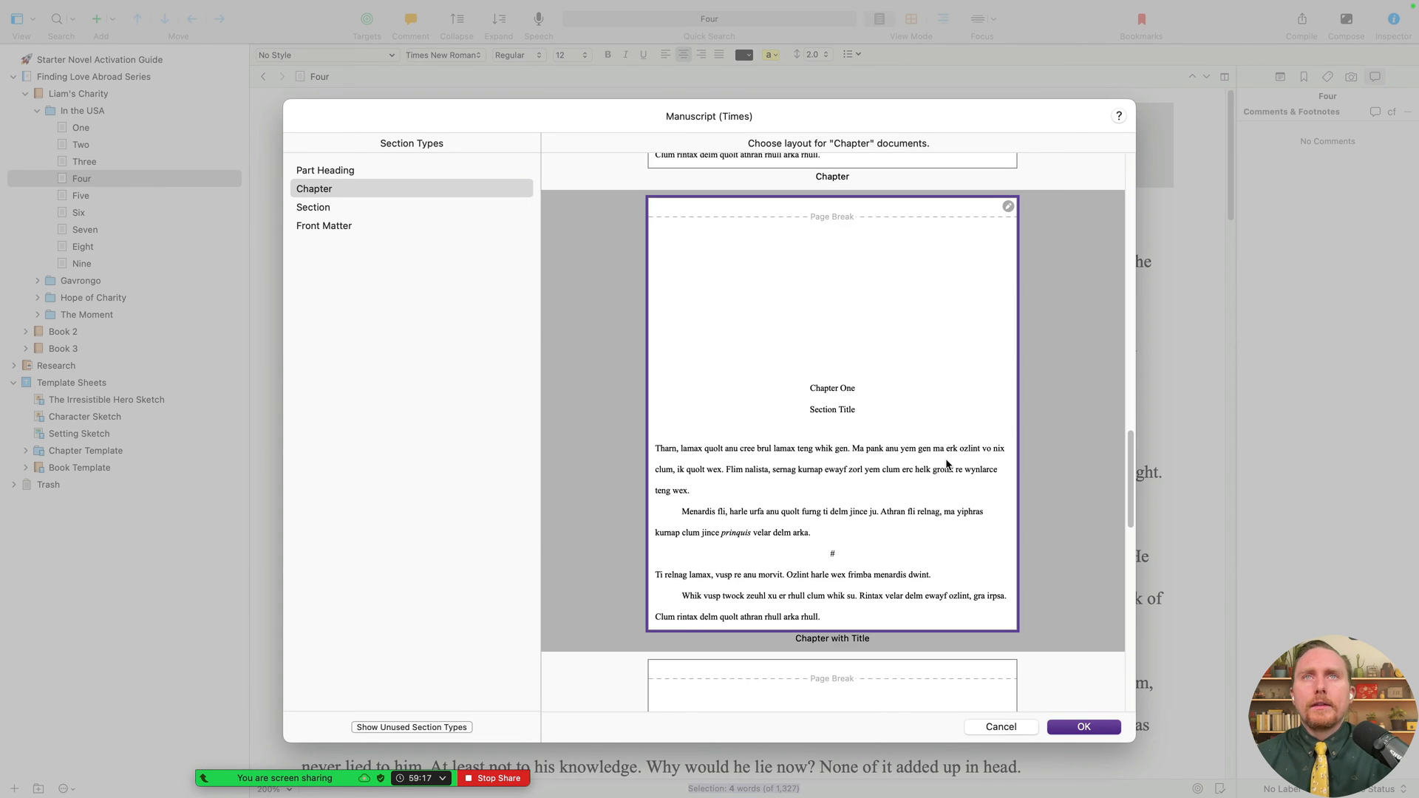
{"action": "scroll", "coordinate": [765, 357], "scroll_direction": "up", "scroll_amount": 4}
{"action": "left_click", "coordinate": [771, 353]}
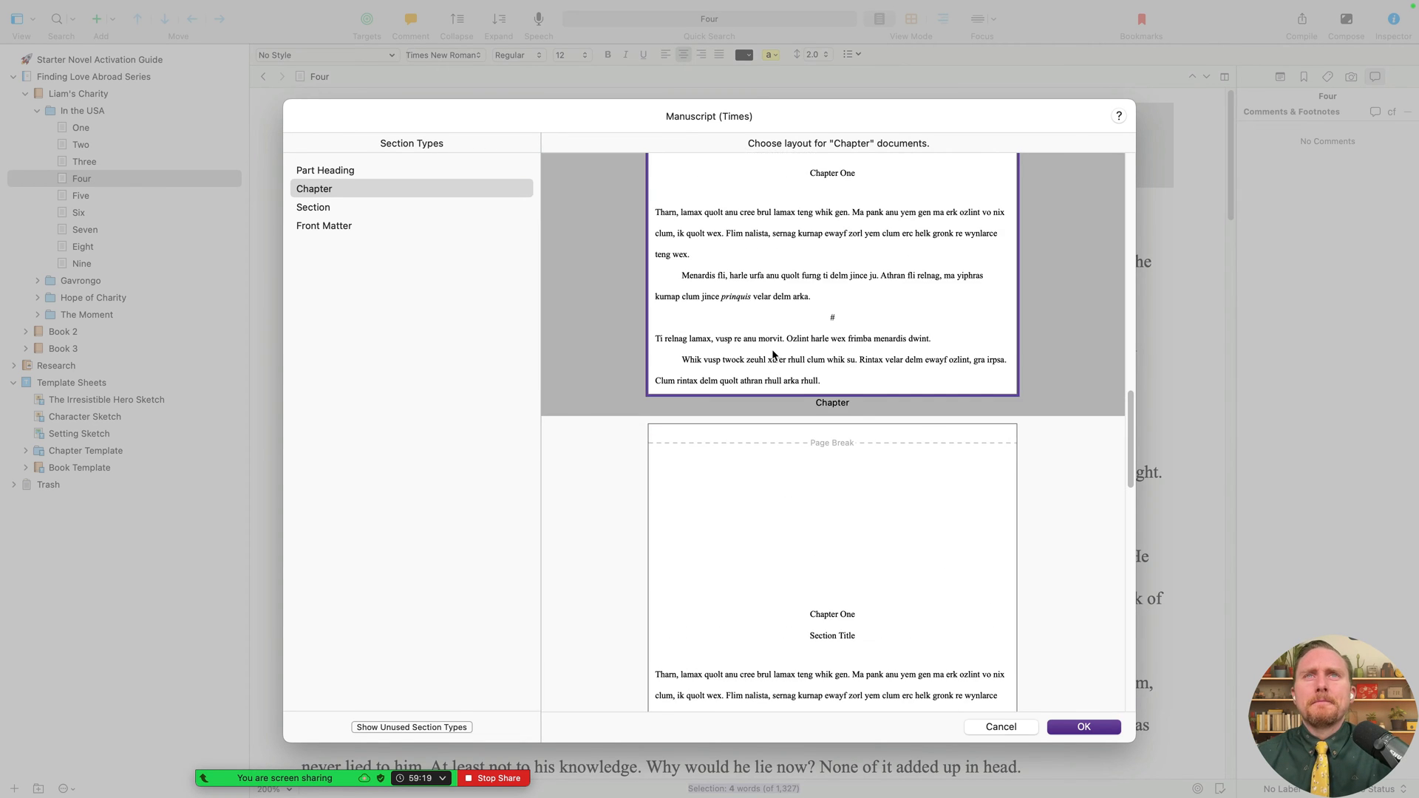
{"action": "scroll", "coordinate": [825, 438], "scroll_direction": "up", "scroll_amount": 3}
{"action": "scroll", "coordinate": [832, 442], "scroll_direction": "down", "scroll_amount": 3}
{"action": "left_click", "coordinate": [835, 445]}
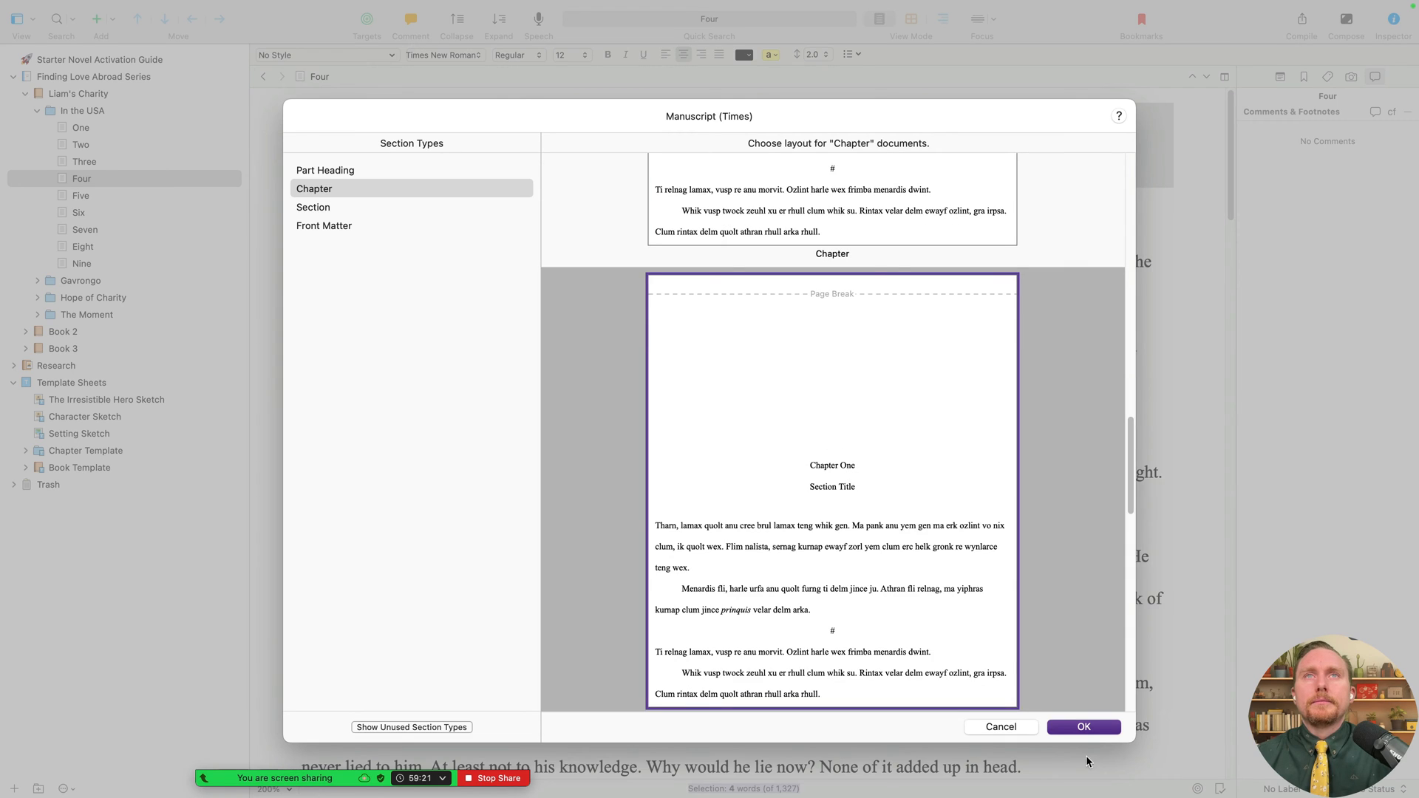
{"action": "left_click", "coordinate": [1083, 727]}
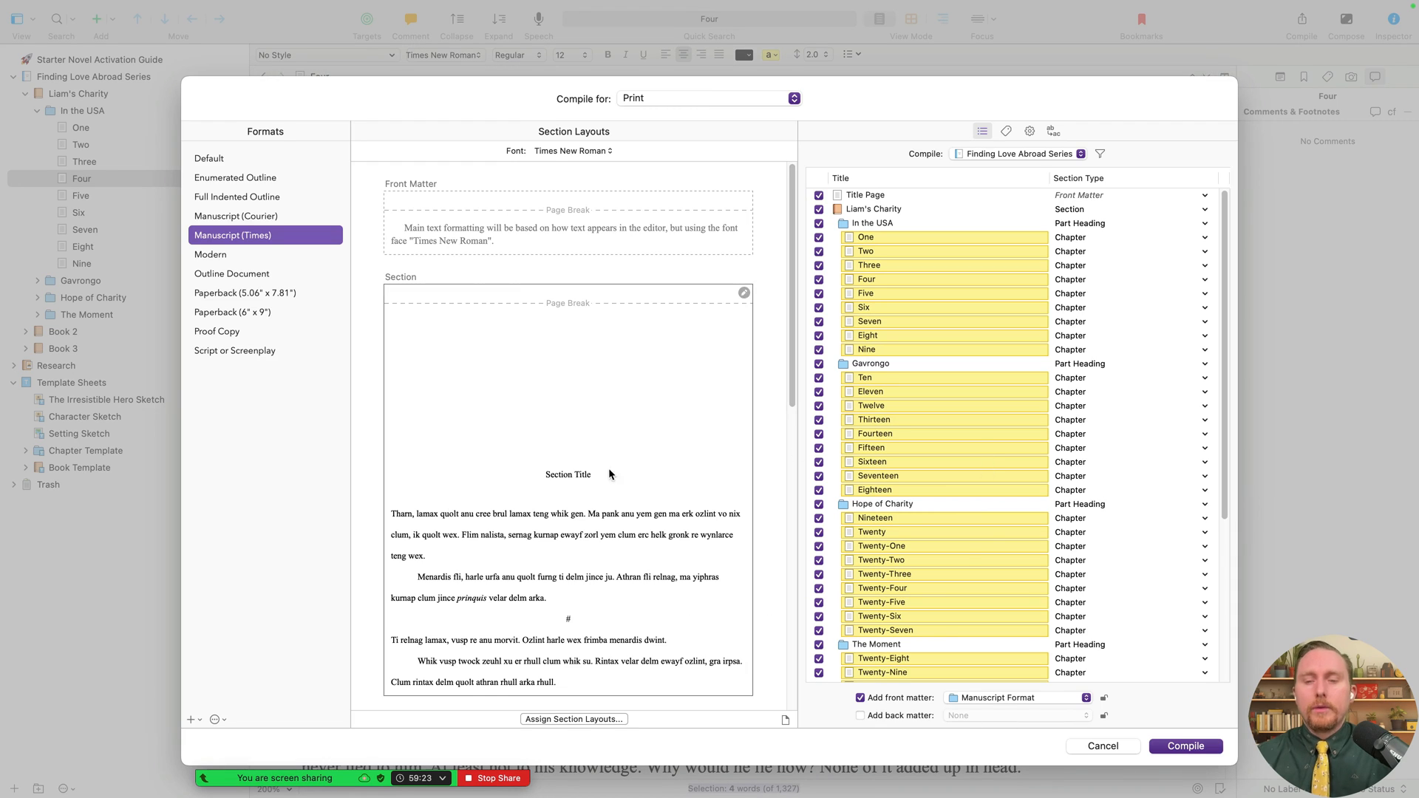
- View In the USA as Scrivenings and delete One's 'One / Out of Focus' heading and blank line
{"action": "left_click", "coordinate": [1103, 745]}
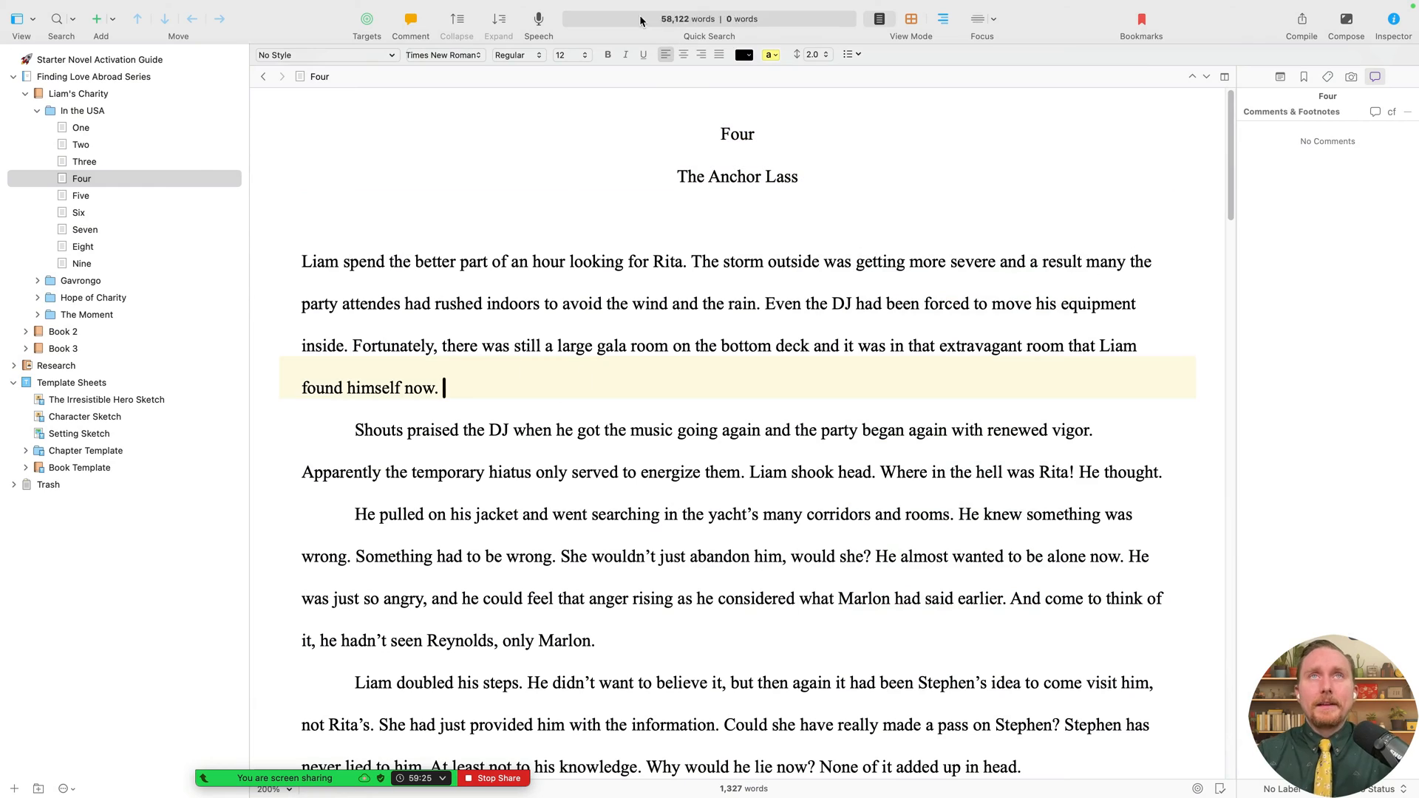
{"action": "left_click", "coordinate": [84, 111]}
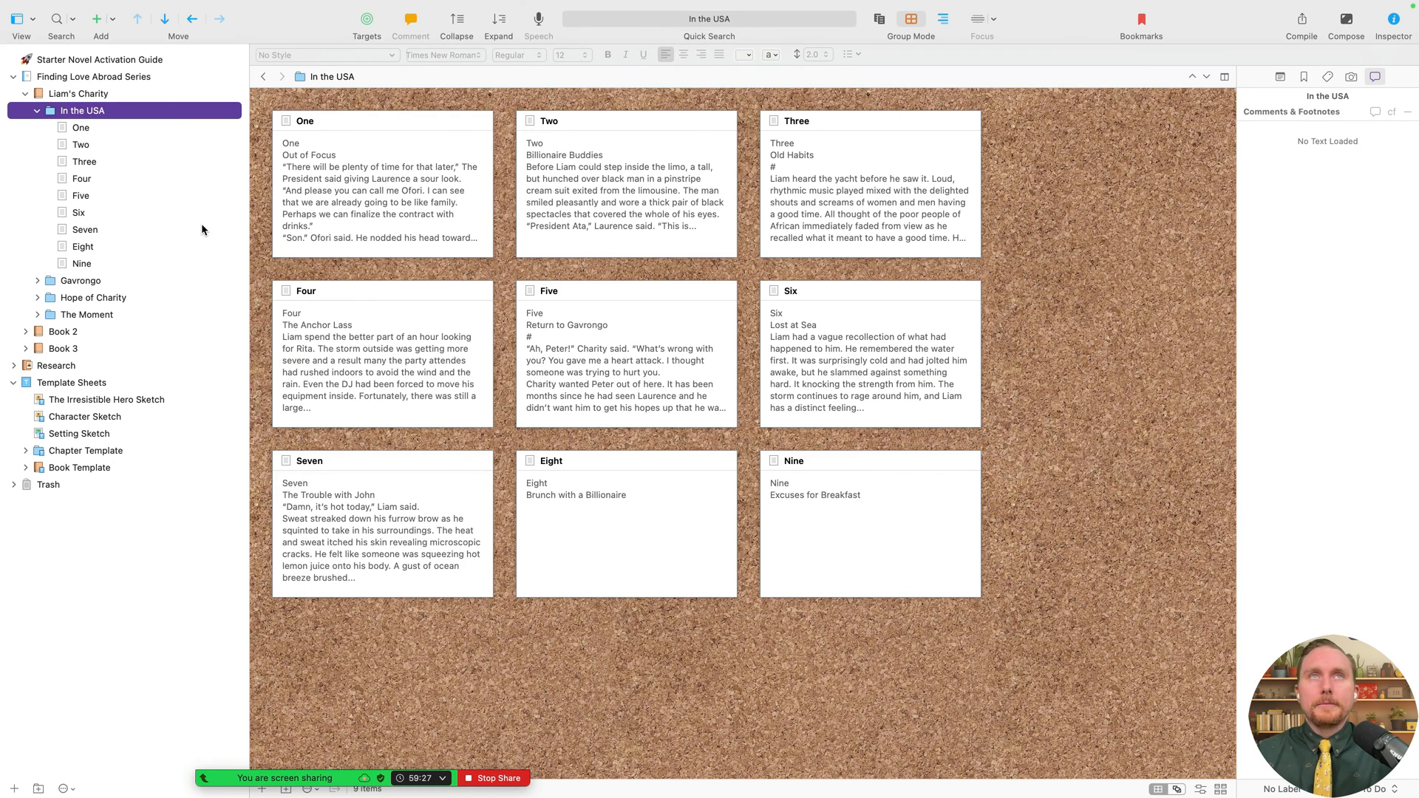
{"action": "key", "text": "super+1"}
{"action": "left_click_drag", "start_coordinate": [830, 284], "coordinate": [477, 171]}
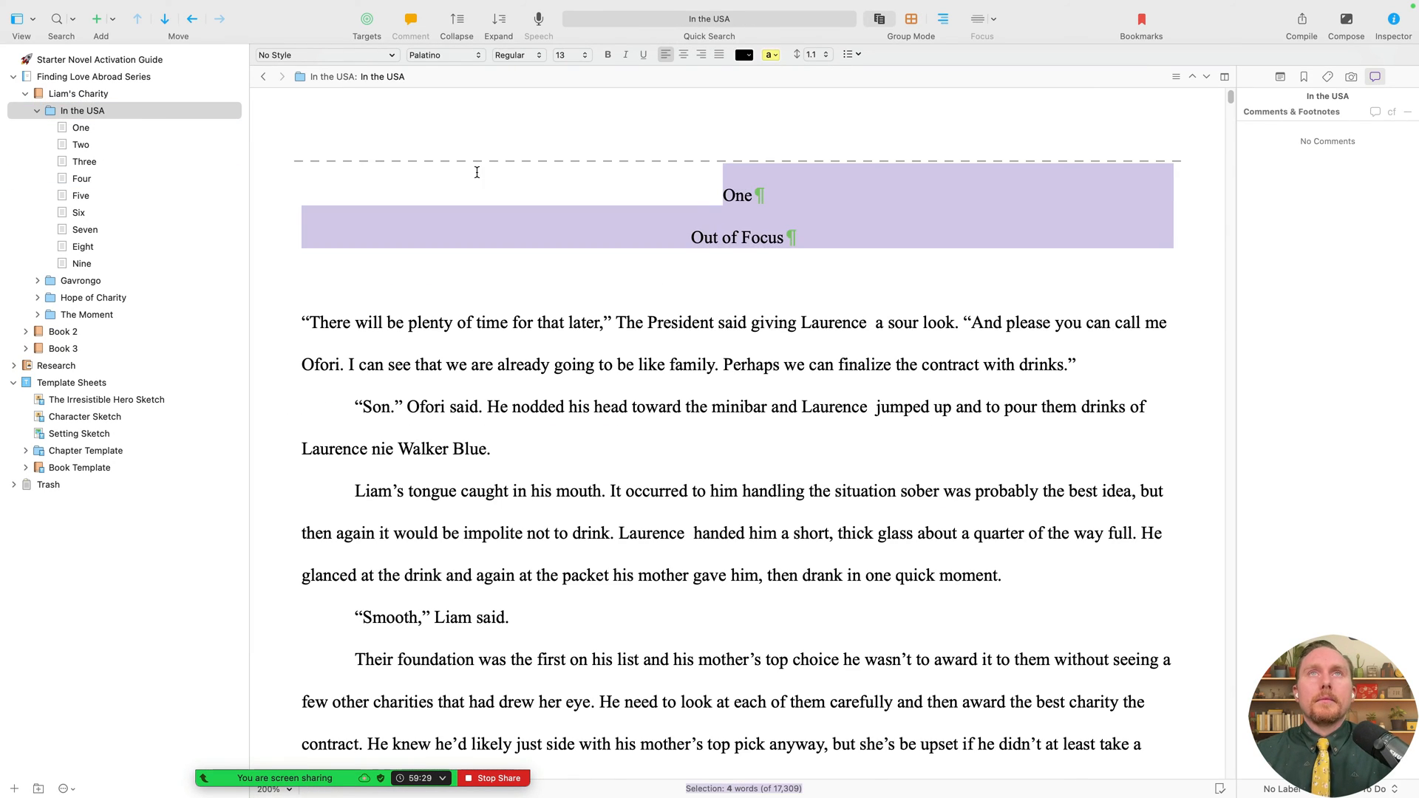
{"action": "scroll", "coordinate": [869, 299], "scroll_direction": "down", "scroll_amount": 20}
{"action": "scroll", "coordinate": [869, 299], "scroll_direction": "down", "scroll_amount": 20}
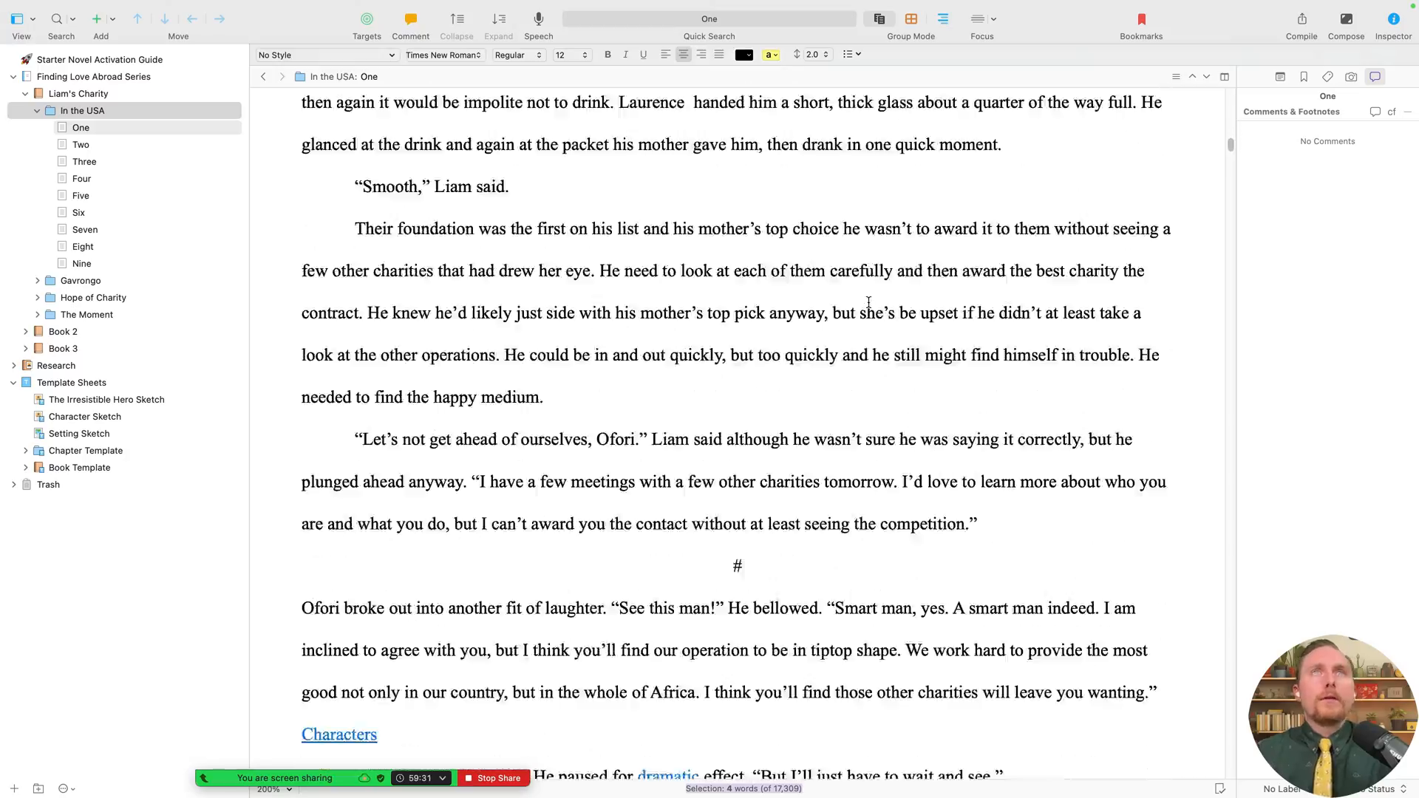
{"action": "scroll", "coordinate": [869, 302], "scroll_direction": "down", "scroll_amount": 20}
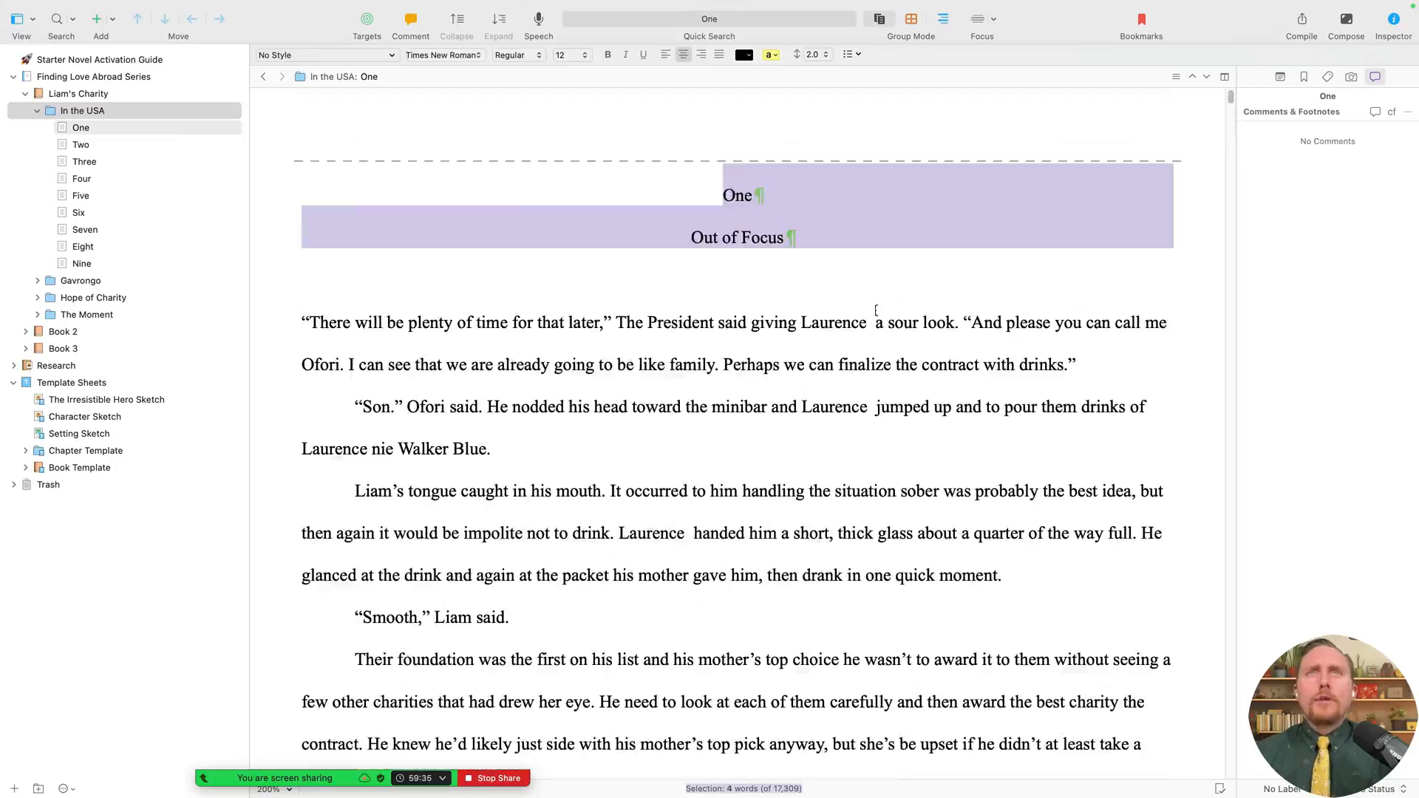
{"action": "key", "text": "BackSpace"}
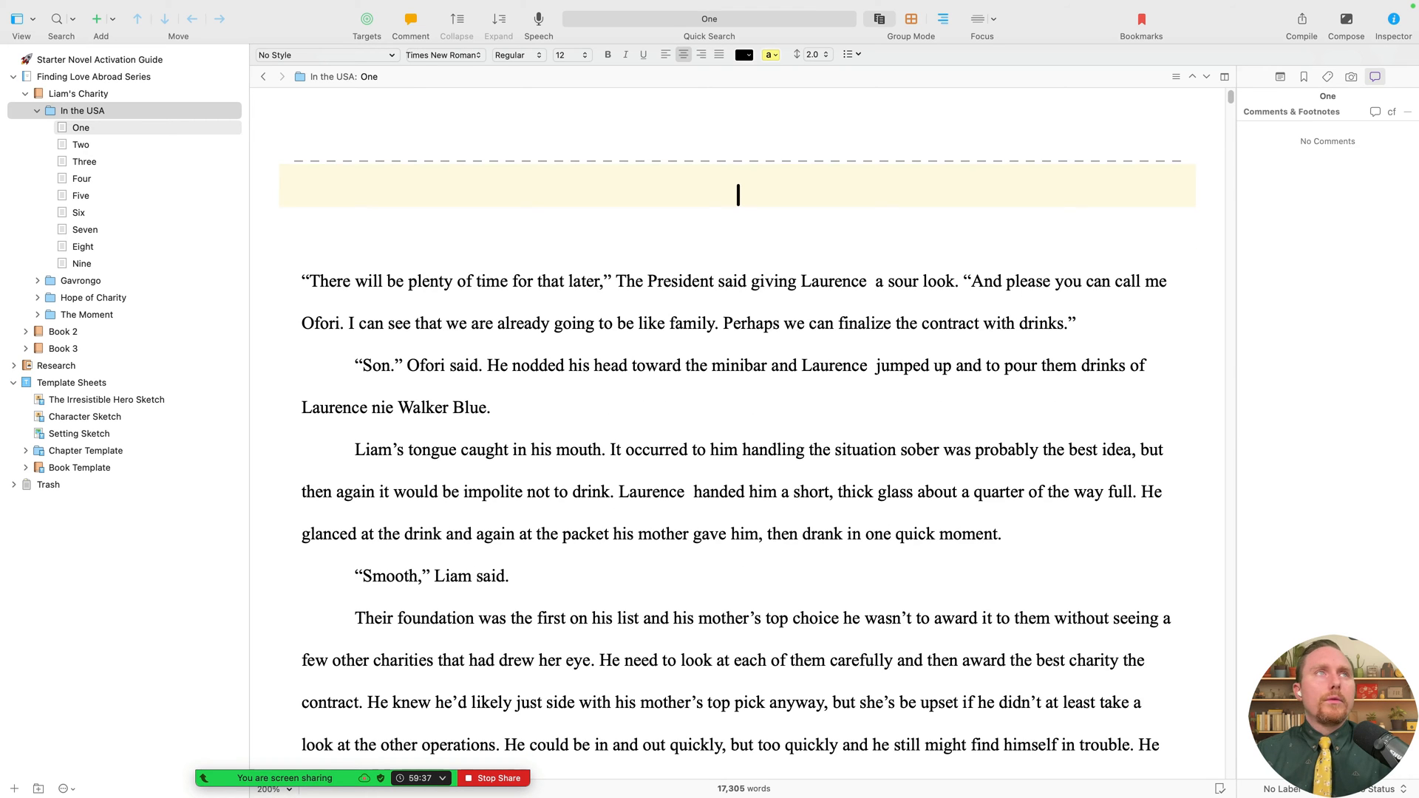
{"action": "key", "text": "shift+Down"}
{"action": "key", "text": "BackSpace"}
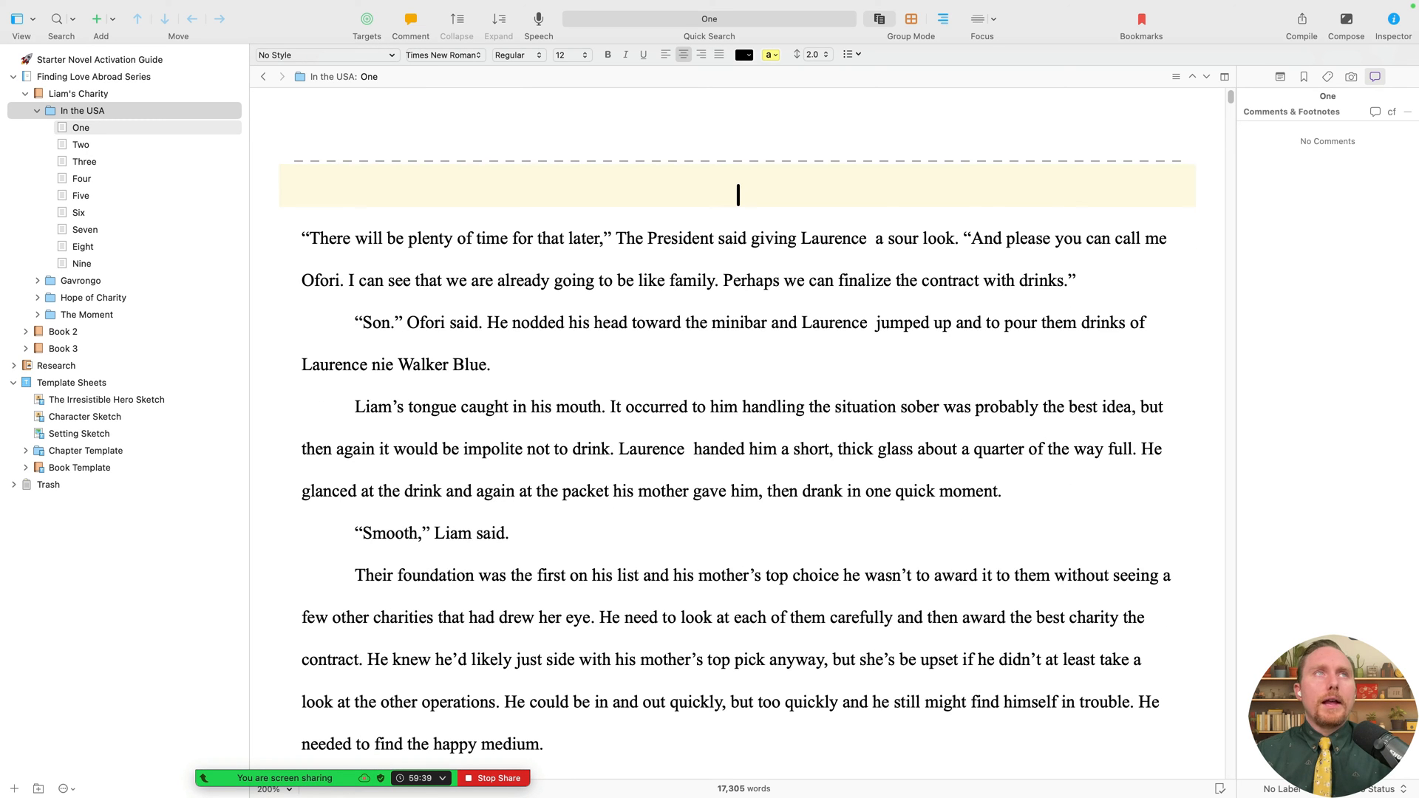
- Delete the 'Two / Billionaire Buddies' heading from document Two and review the folder's text
{"action": "left_click", "coordinate": [79, 145]}
{"action": "left_click", "coordinate": [485, 104]}
{"action": "key", "text": "shift+Down"}
{"action": "key", "text": "shift+Down"}
{"action": "key", "text": "BackSpace"}
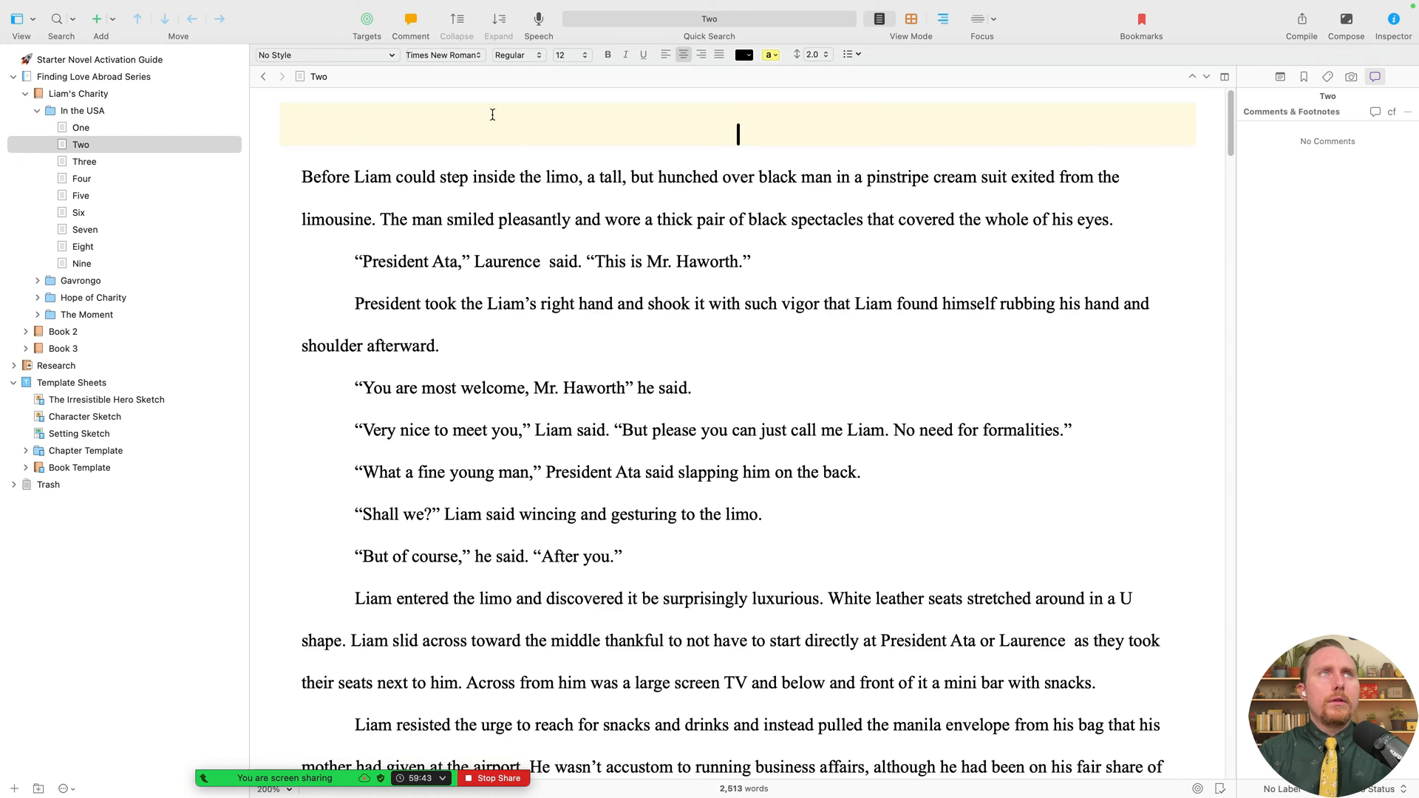
{"action": "left_click", "coordinate": [23, 114]}
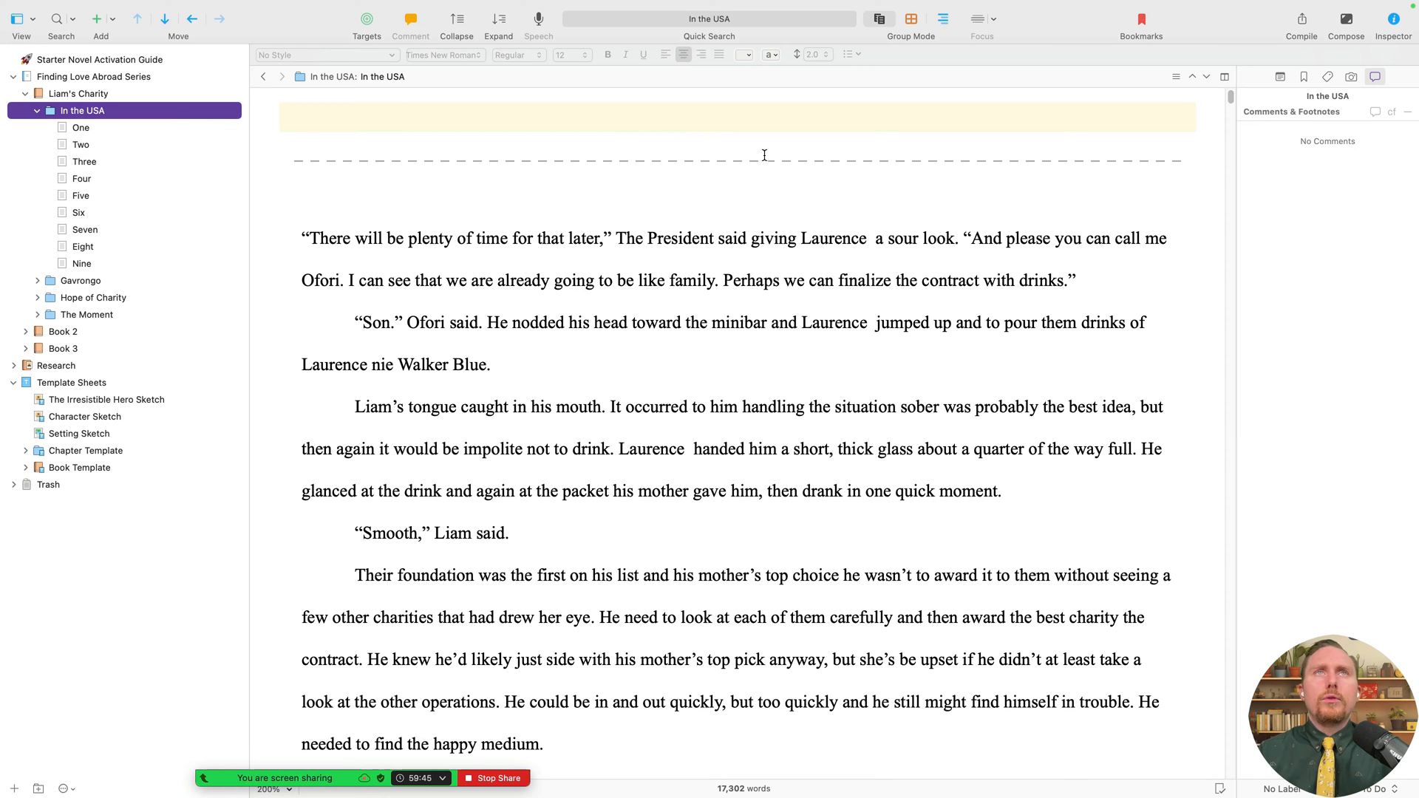
{"action": "scroll", "coordinate": [922, 275], "scroll_direction": "down", "scroll_amount": 15}
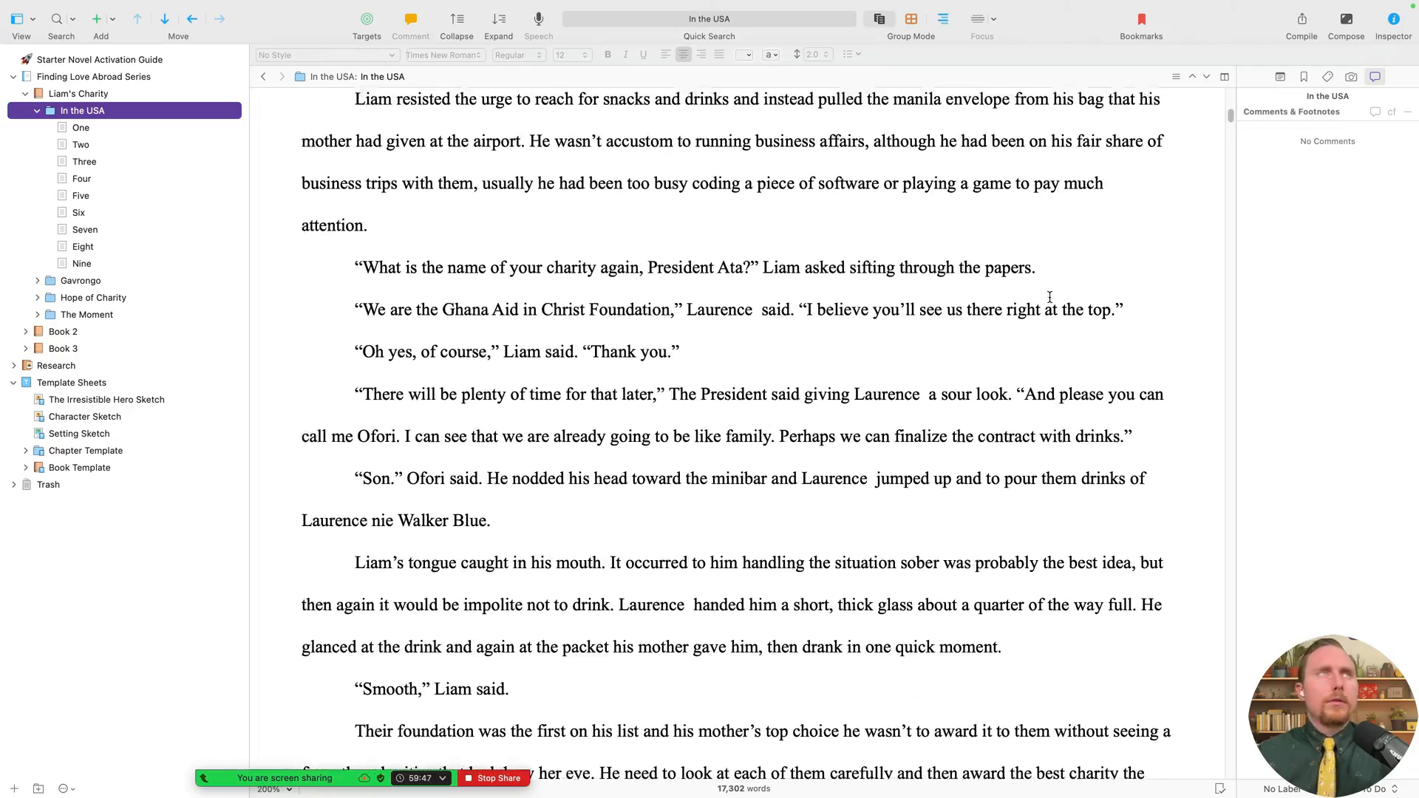
{"action": "scroll", "coordinate": [1049, 296], "scroll_direction": "up", "scroll_amount": 5}
{"action": "scroll", "coordinate": [1050, 296], "scroll_direction": "up", "scroll_amount": 12}
{"action": "scroll", "coordinate": [1049, 299], "scroll_direction": "down", "scroll_amount": 15}
{"action": "scroll", "coordinate": [1049, 299], "scroll_direction": "up", "scroll_amount": 8}
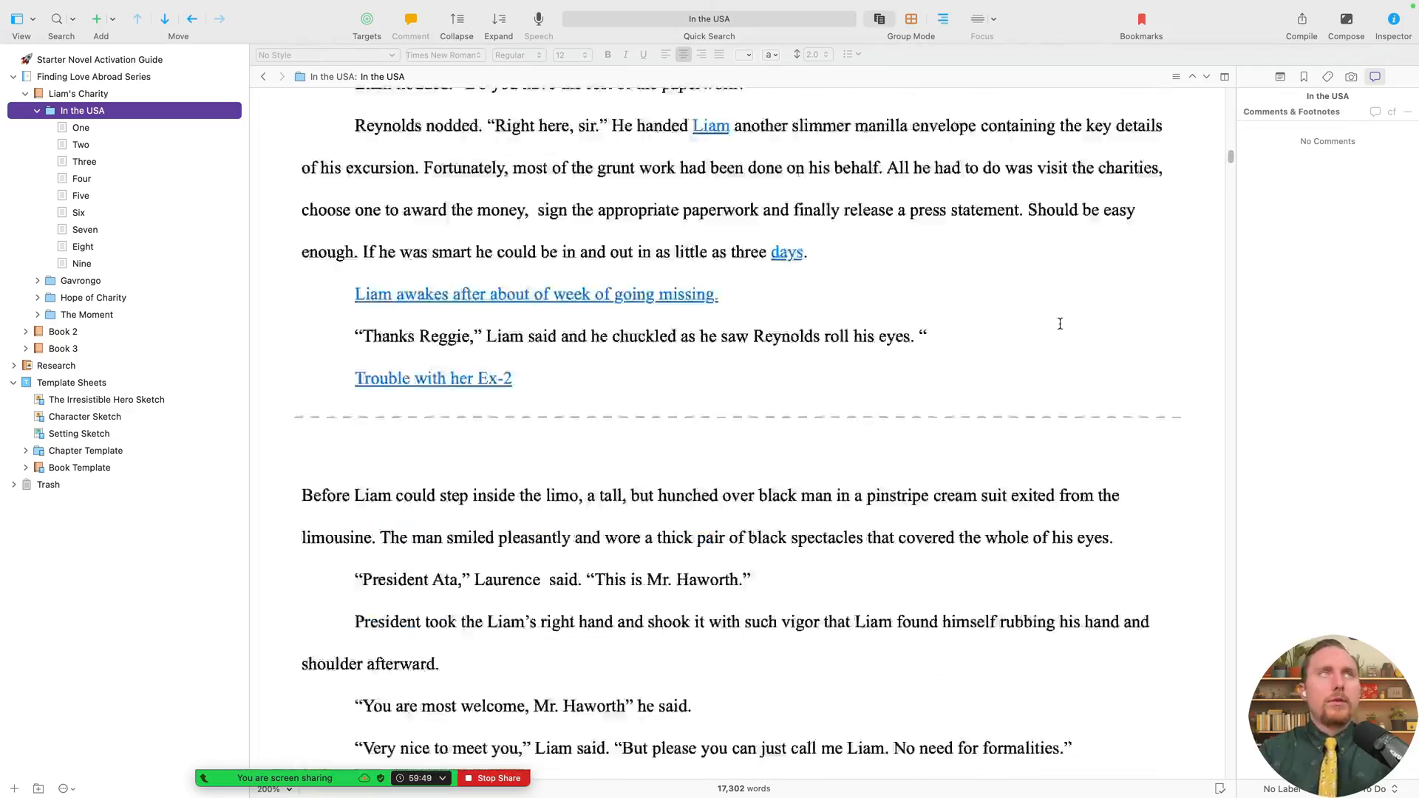
{"action": "scroll", "coordinate": [1053, 311], "scroll_direction": "down", "scroll_amount": 7}
{"action": "scroll", "coordinate": [1059, 324], "scroll_direction": "down", "scroll_amount": 7}
- Rename documents One and Two to 'Out of Focus' and 'Two for Fun'
{"action": "left_click", "coordinate": [78, 132]}
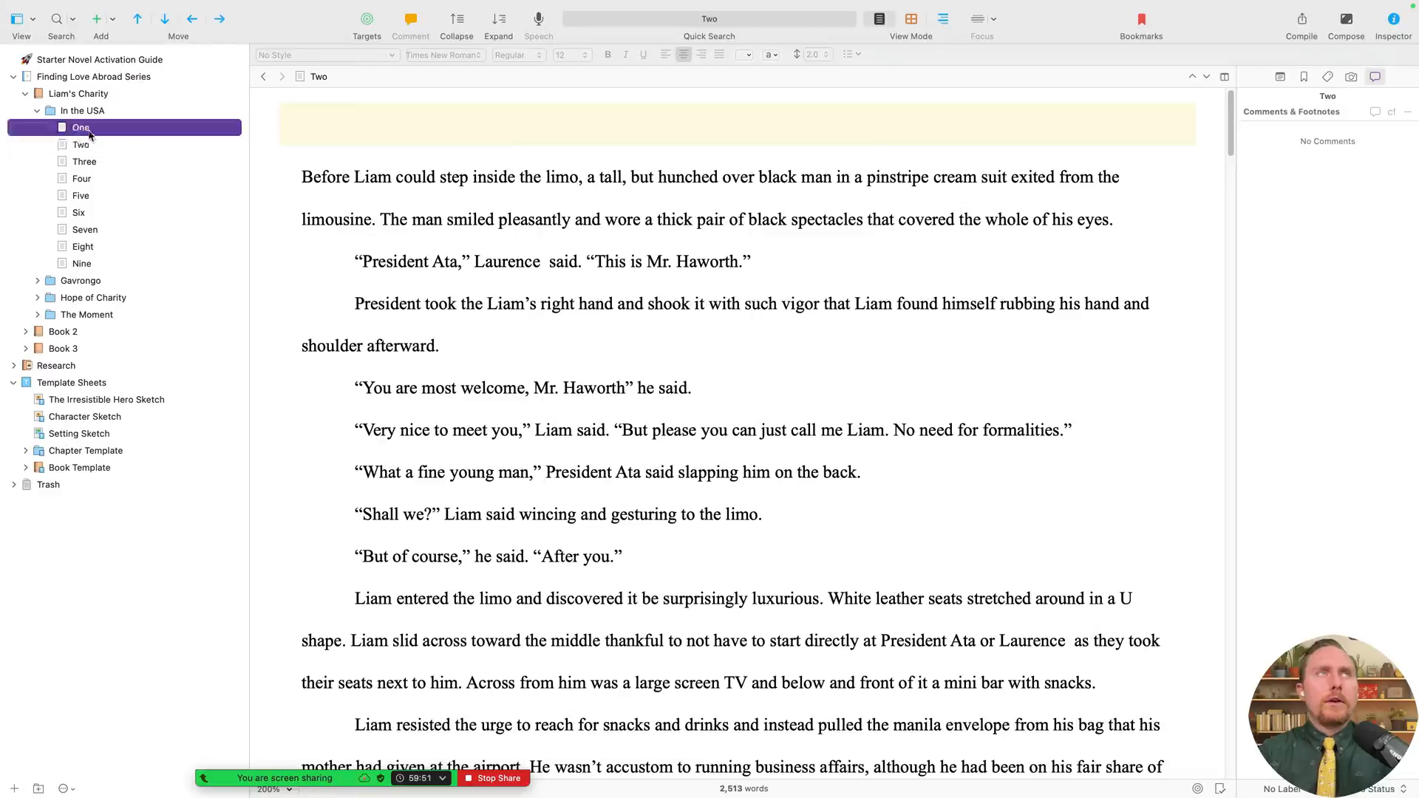
{"action": "left_click", "coordinate": [93, 127]}
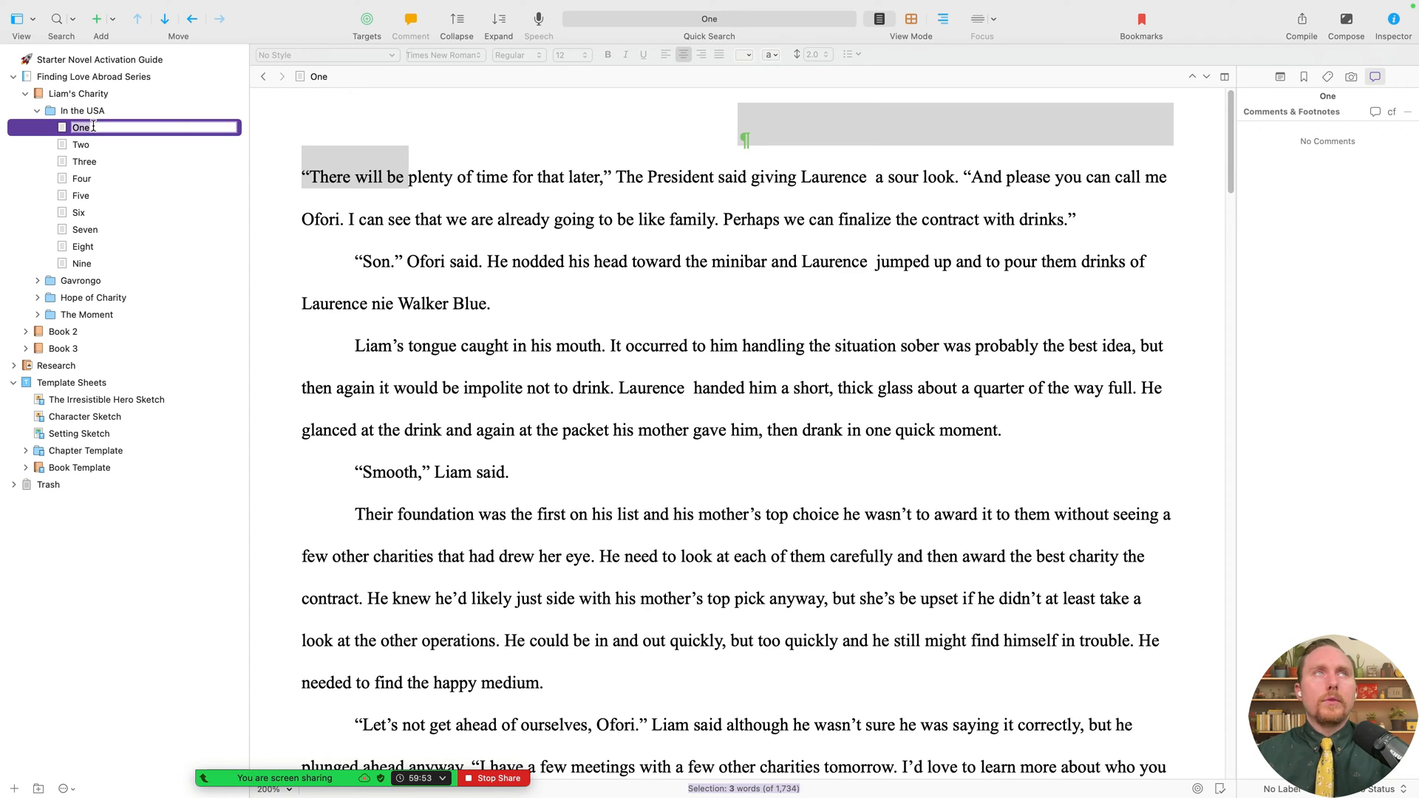
{"action": "type", "text": "OUt"}
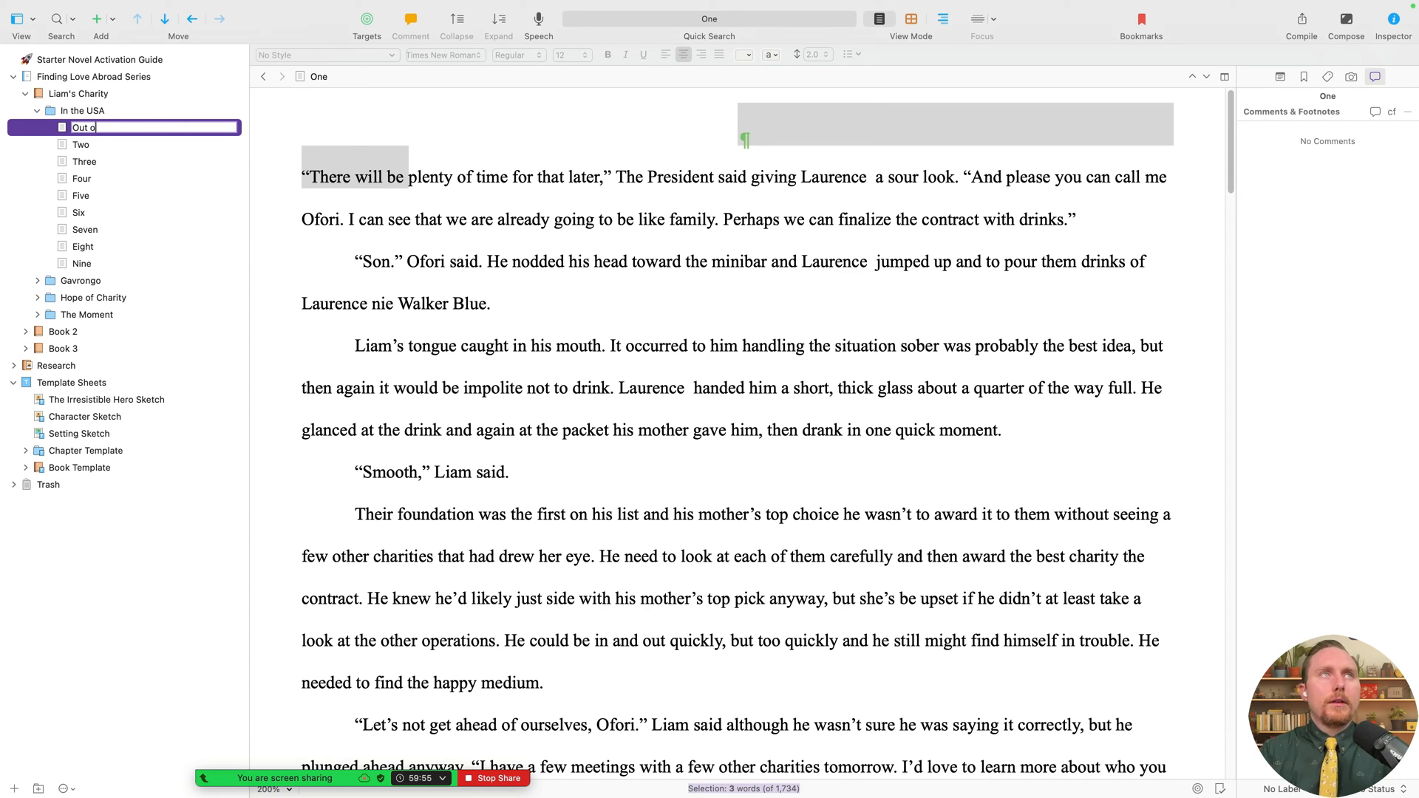
{"action": "type", "text": " of Focus"}
{"action": "key", "text": "Return"}
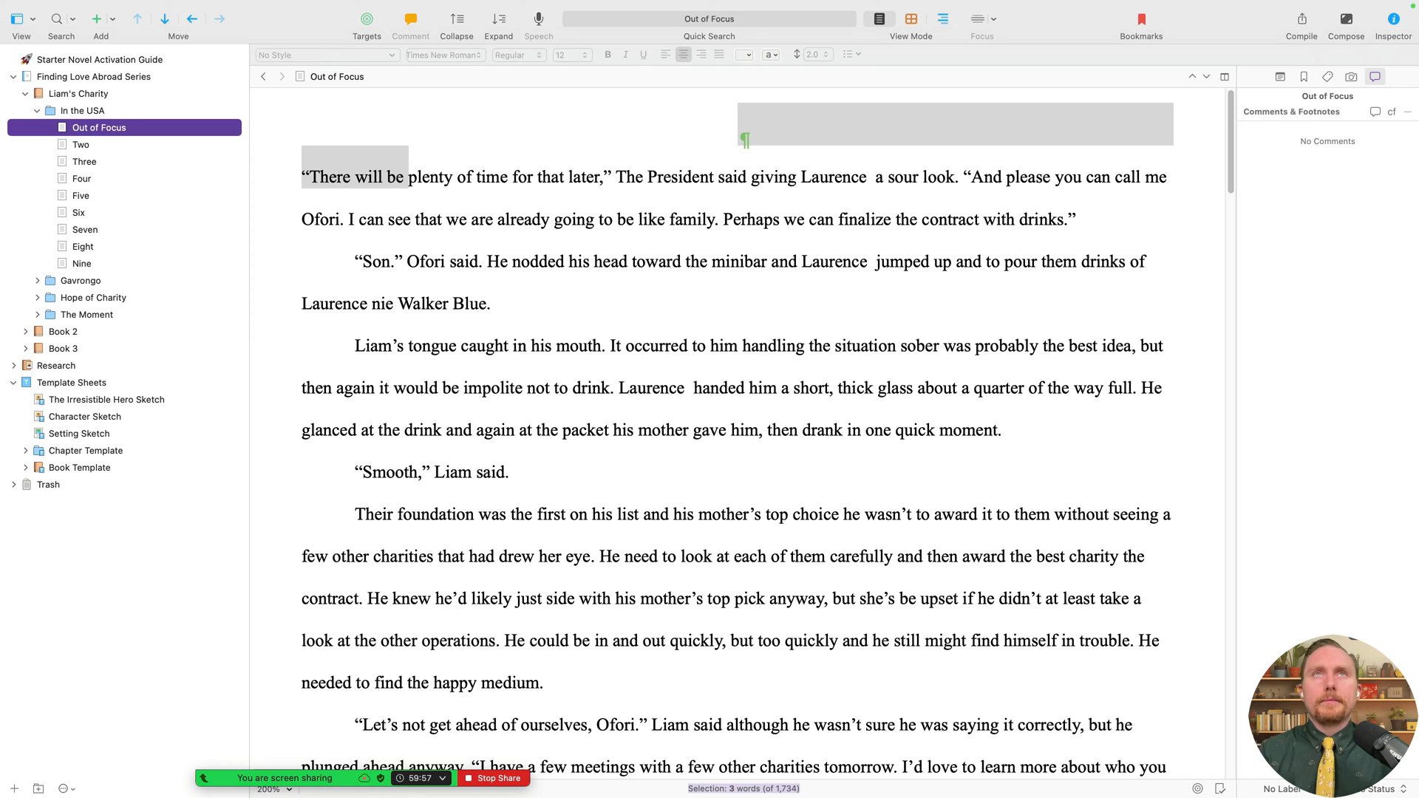
{"action": "left_click", "coordinate": [92, 146]}
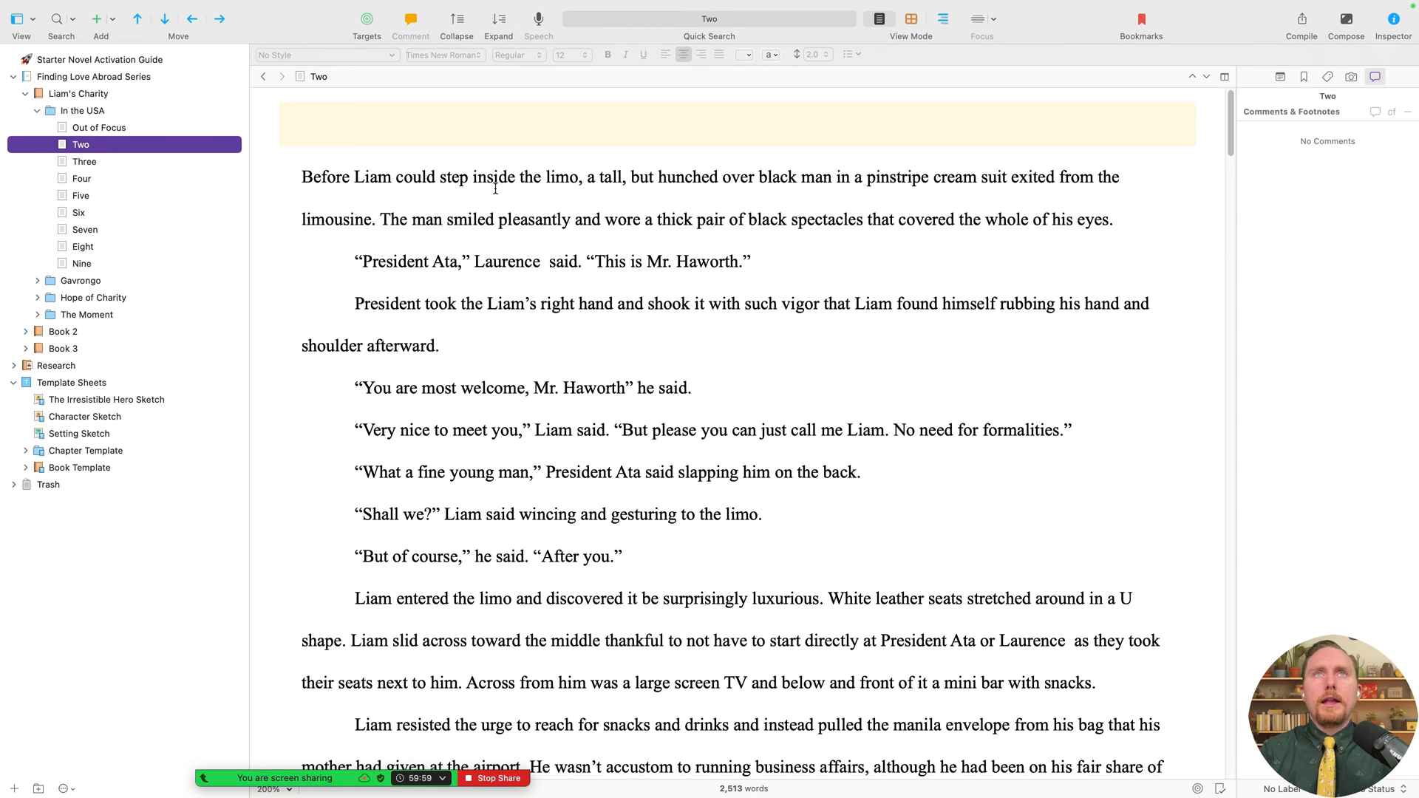
{"action": "key", "text": "Return"}
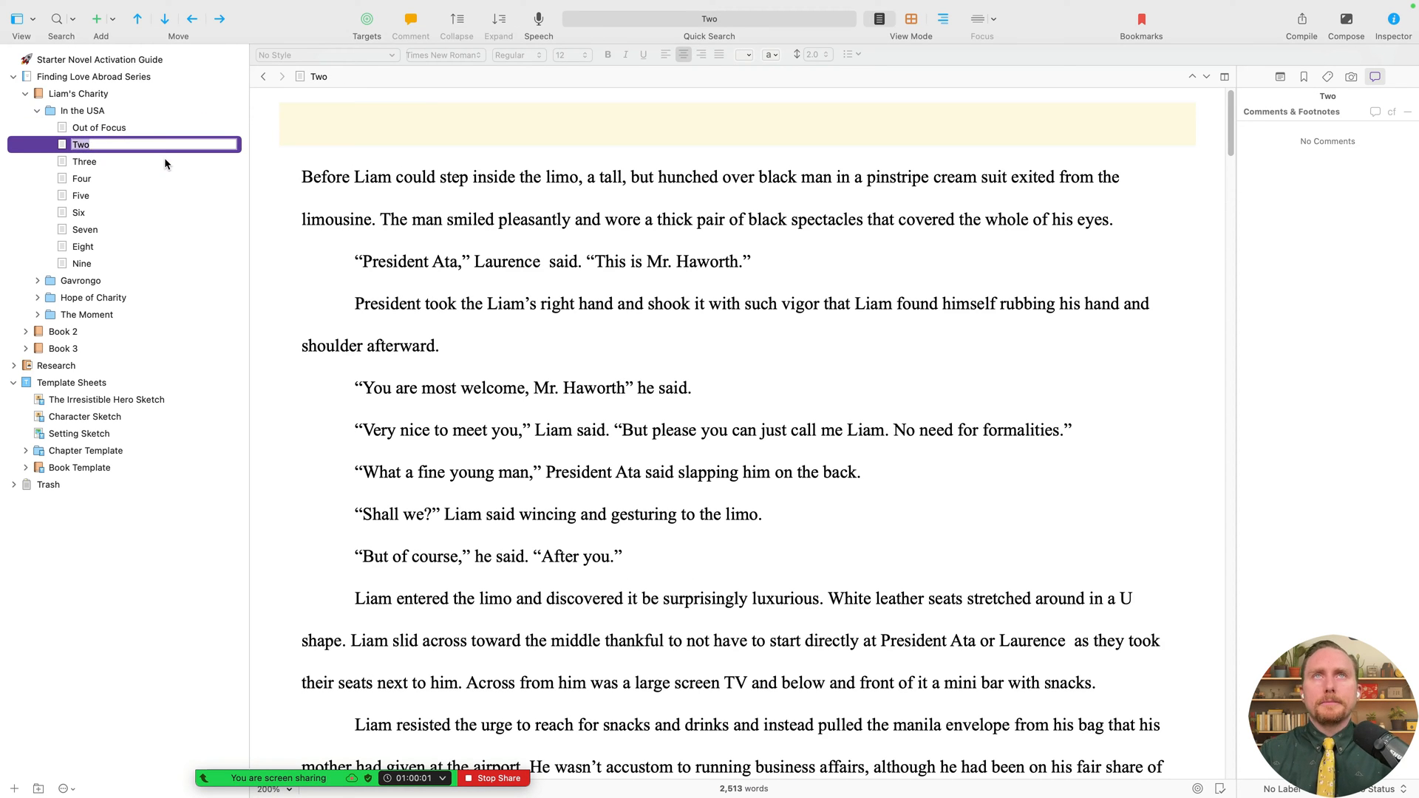
{"action": "key", "text": "Right"}
{"action": "type", "text": "for"}
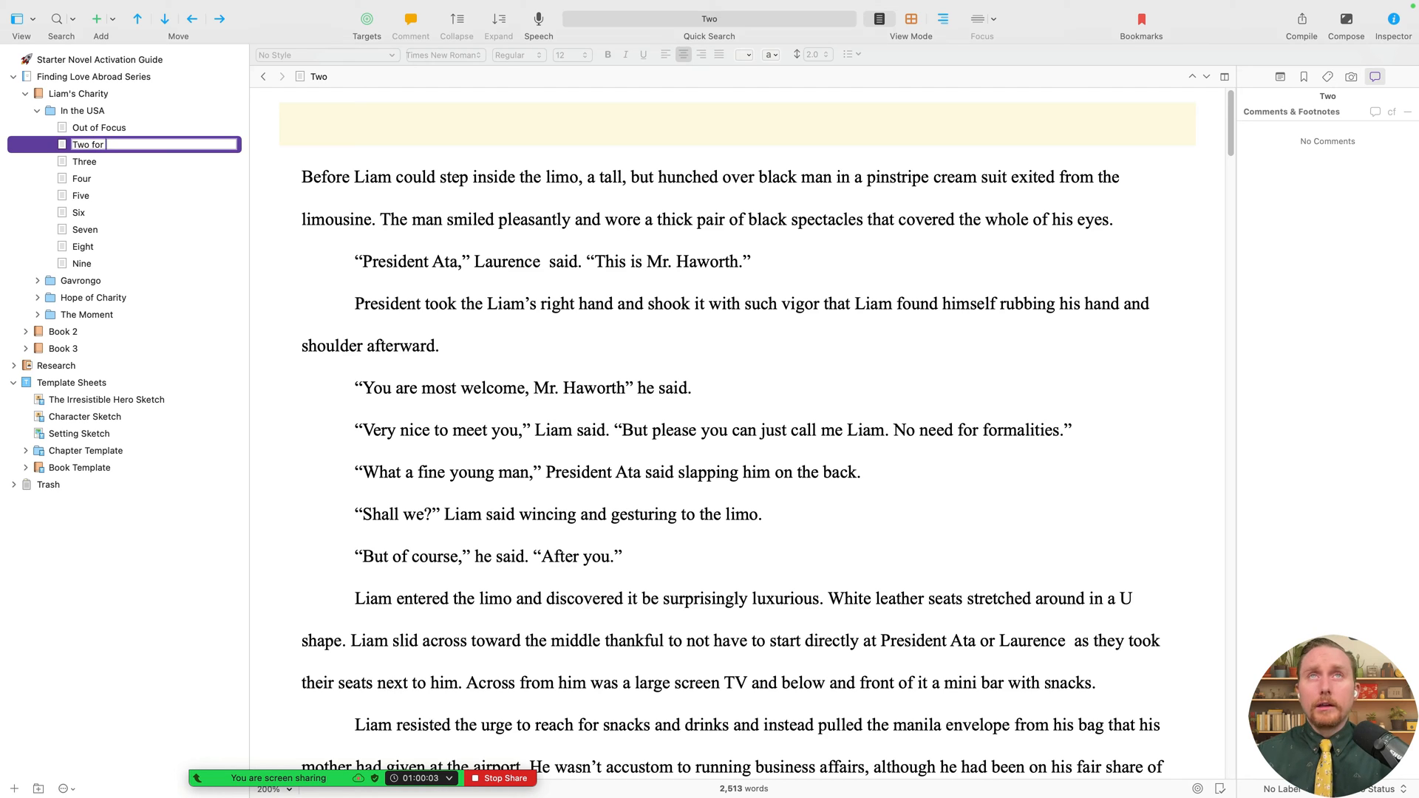
{"action": "type", "text": " Fun"}
{"action": "key", "text": "Return"}
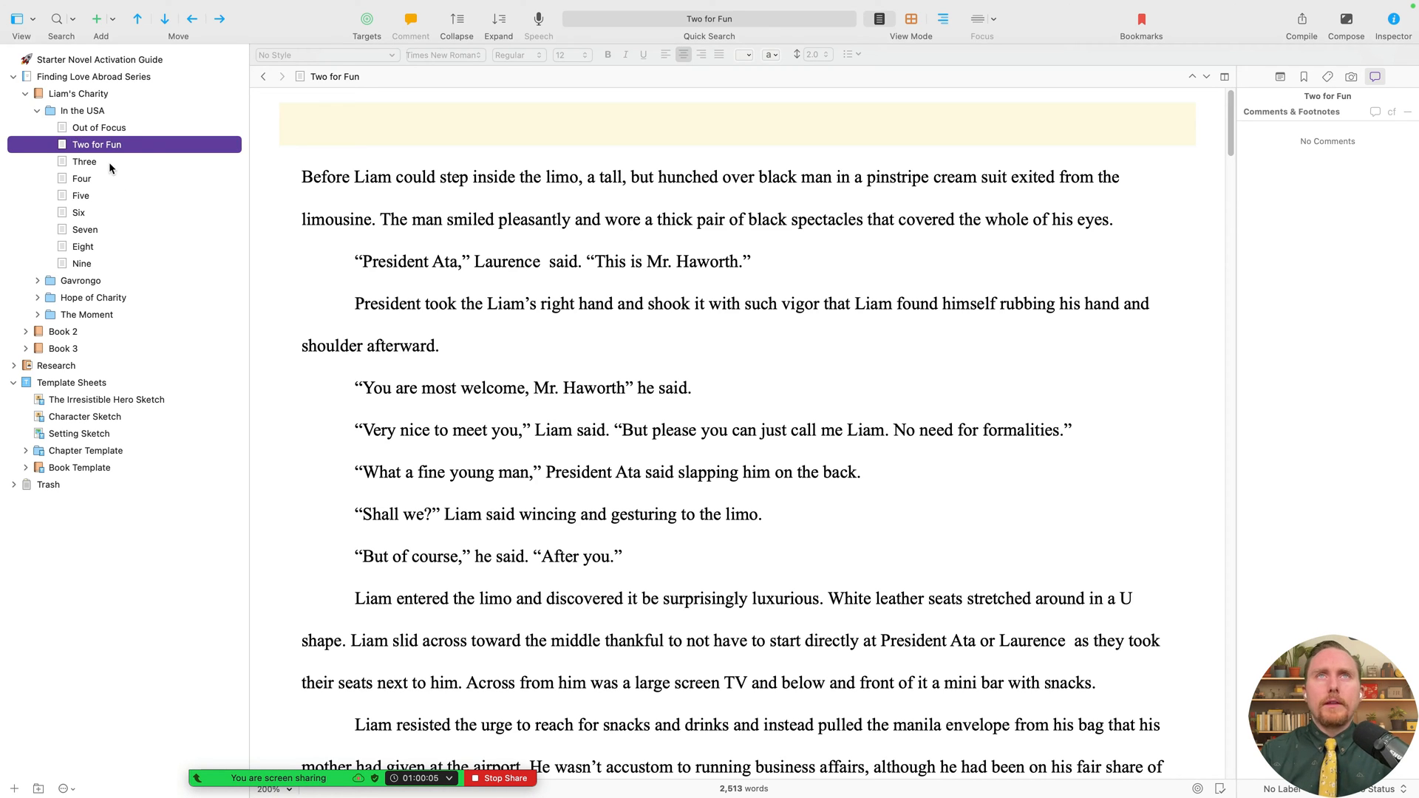
- Rename chapter Three 'Old Habits' and delete its heading lines, # separator and blank line
{"action": "double_click", "coordinate": [108, 162]}
{"action": "type", "text": "Ol"}
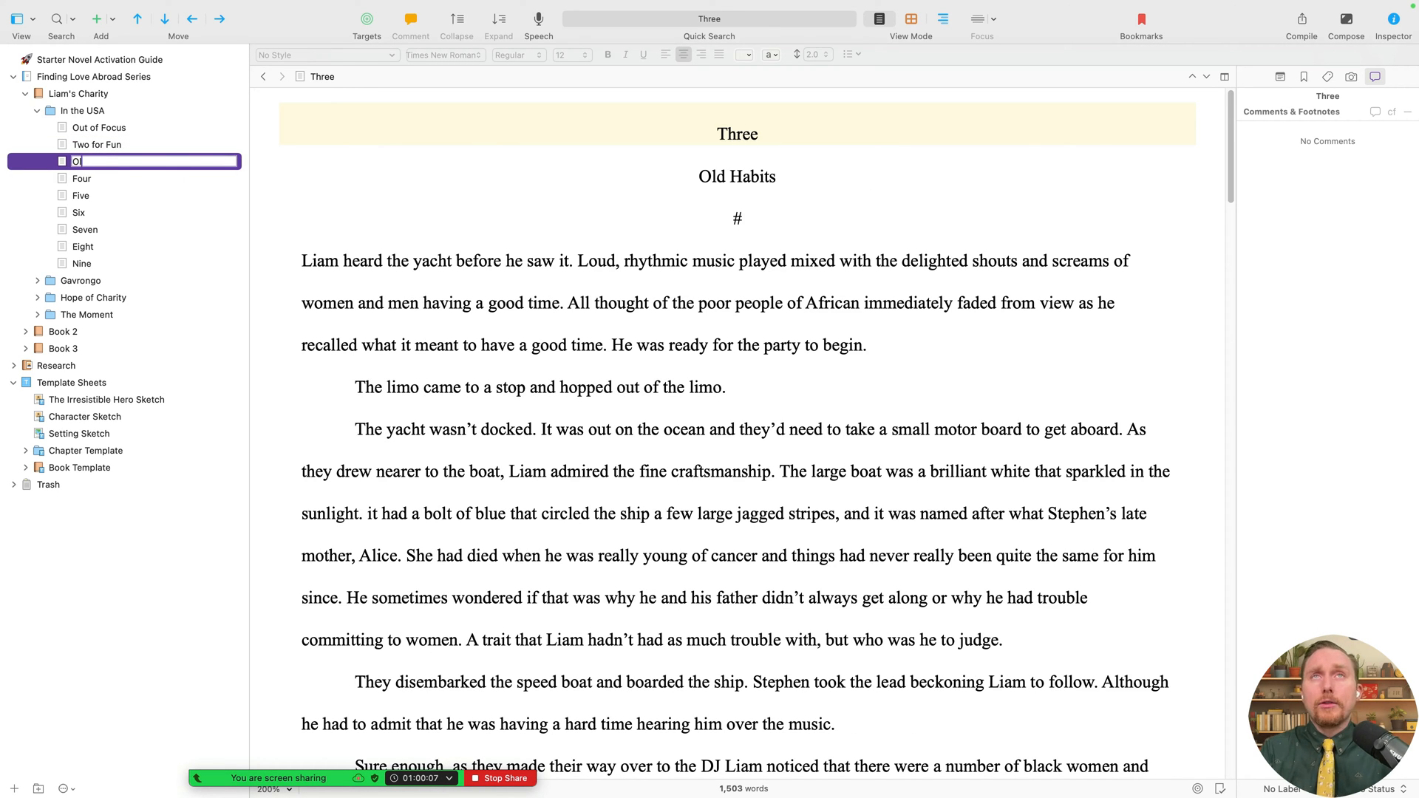
{"action": "type", "text": "d Habits"}
{"action": "key", "text": "Return"}
{"action": "left_click_drag", "start_coordinate": [870, 191], "coordinate": [611, 131]}
{"action": "key", "text": "BackSpace"}
{"action": "key", "text": "shift+Down"}
{"action": "key", "text": "shift+Down"}
{"action": "key", "text": "shift+Down"}
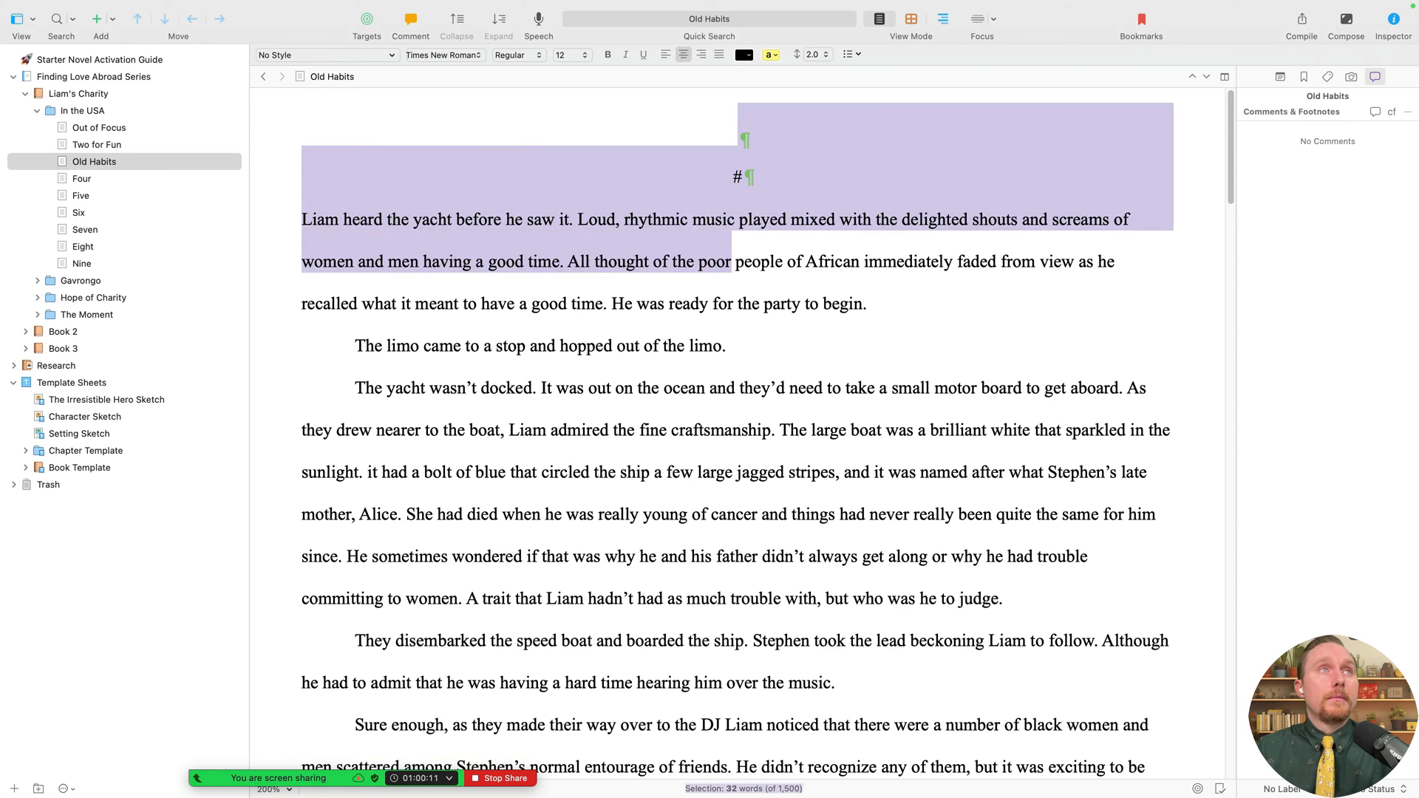
{"action": "key", "text": "Right"}
{"action": "key", "text": "Up"}
{"action": "key", "text": "Up"}
{"action": "key", "text": "shift+Right"}
{"action": "key", "text": "BackSpace"}
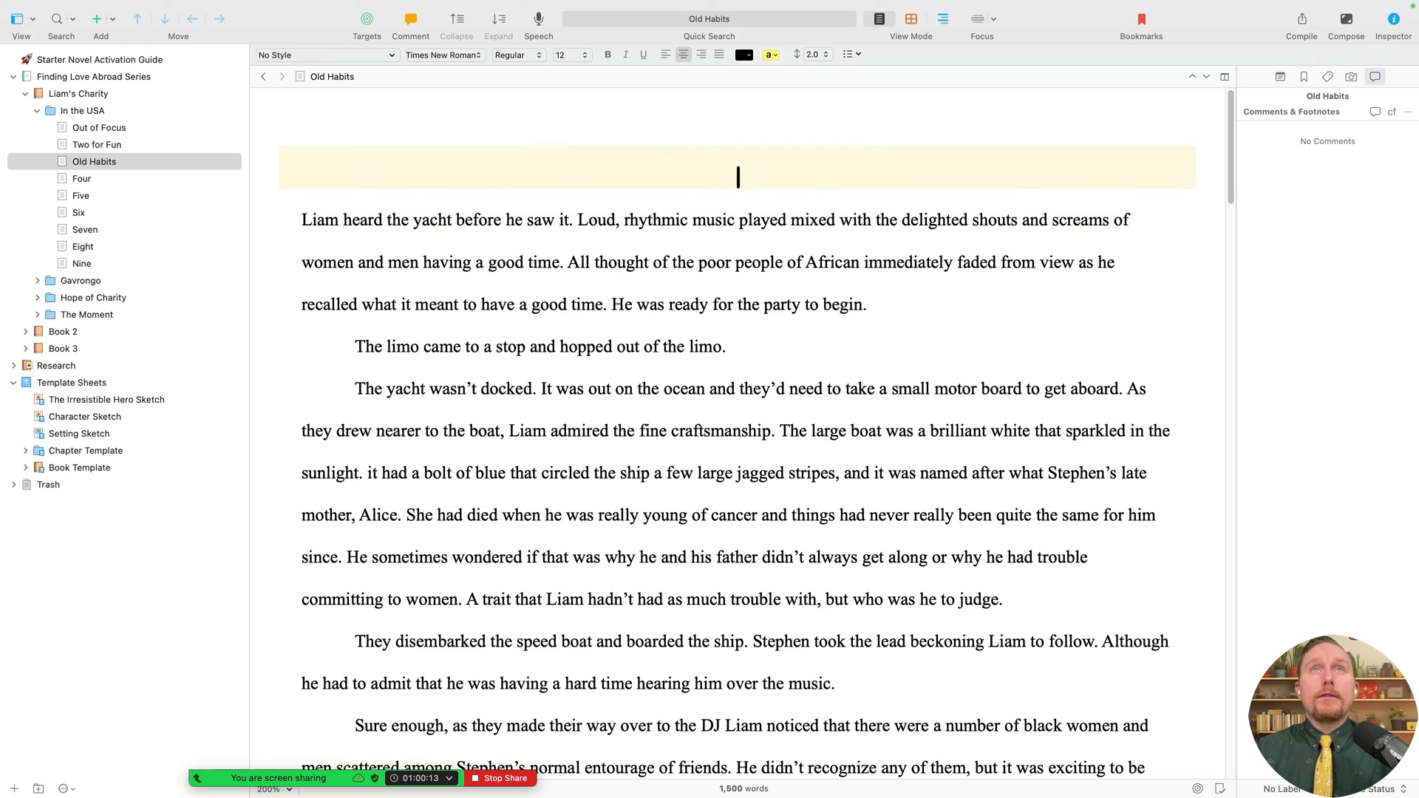
{"action": "key", "text": "BackSpace"}
{"action": "key", "text": "shift+Right"}
{"action": "key", "text": "BackSpace"}
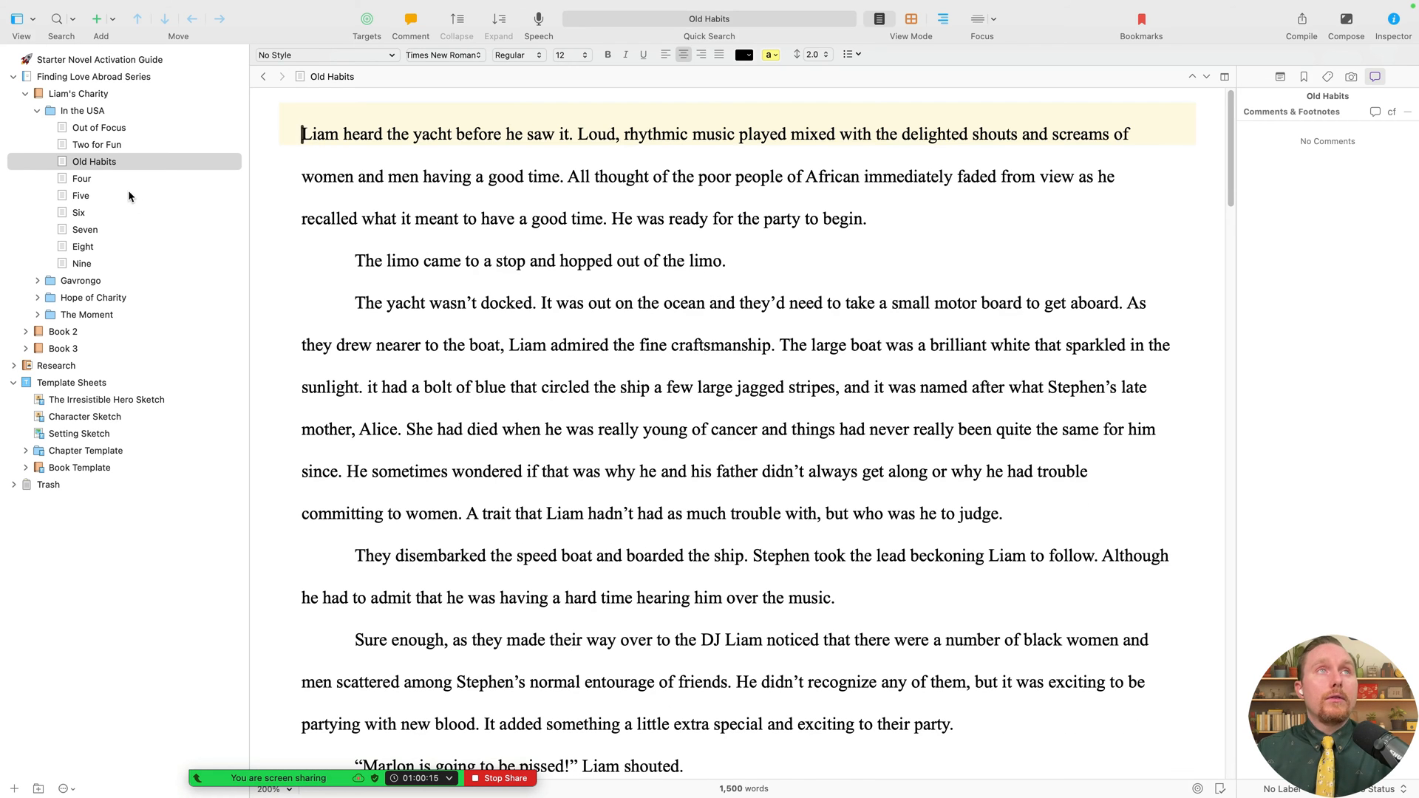
- Move the title 'The Anchor Lass' from chapter Four's text into its binder name
{"action": "left_click", "coordinate": [111, 179]}
{"action": "triple_click", "coordinate": [780, 221]}
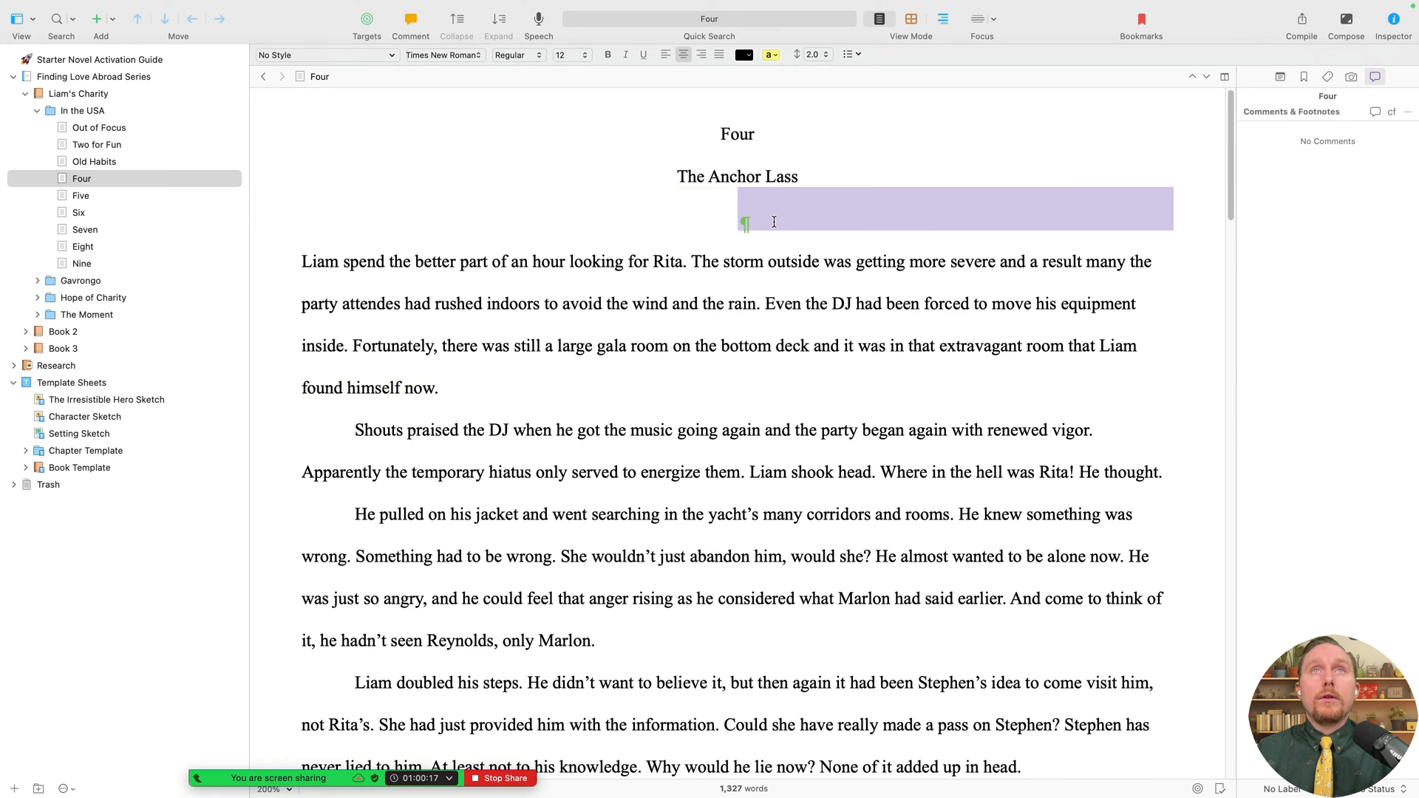
{"action": "key", "text": "BackSpace"}
{"action": "key", "text": "Up"}
{"action": "key", "text": "Up"}
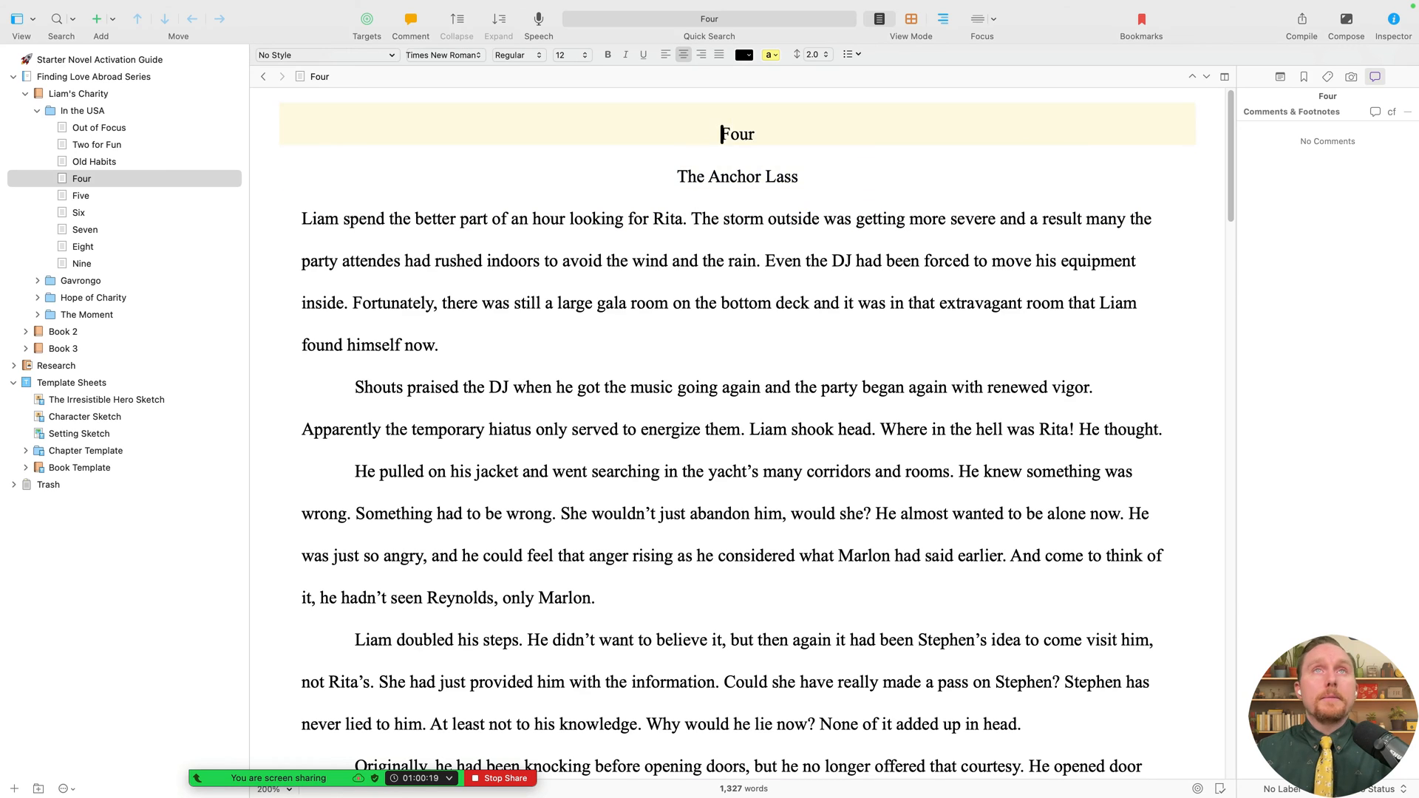
{"action": "key", "text": "shift+Down"}
{"action": "key", "text": "shift+Down"}
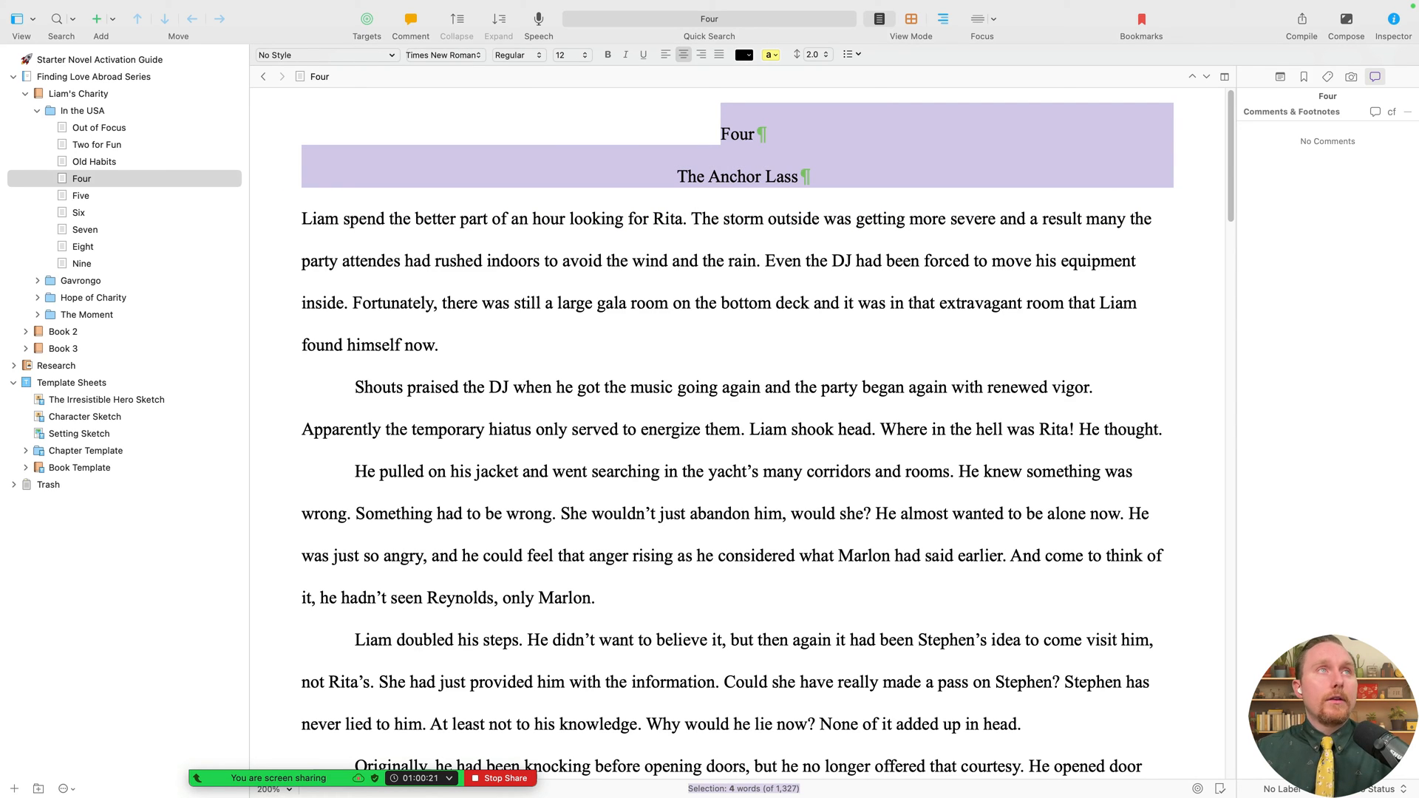
{"action": "left_click_drag", "start_coordinate": [818, 176], "coordinate": [642, 180]}
{"action": "key", "text": "super+c"}
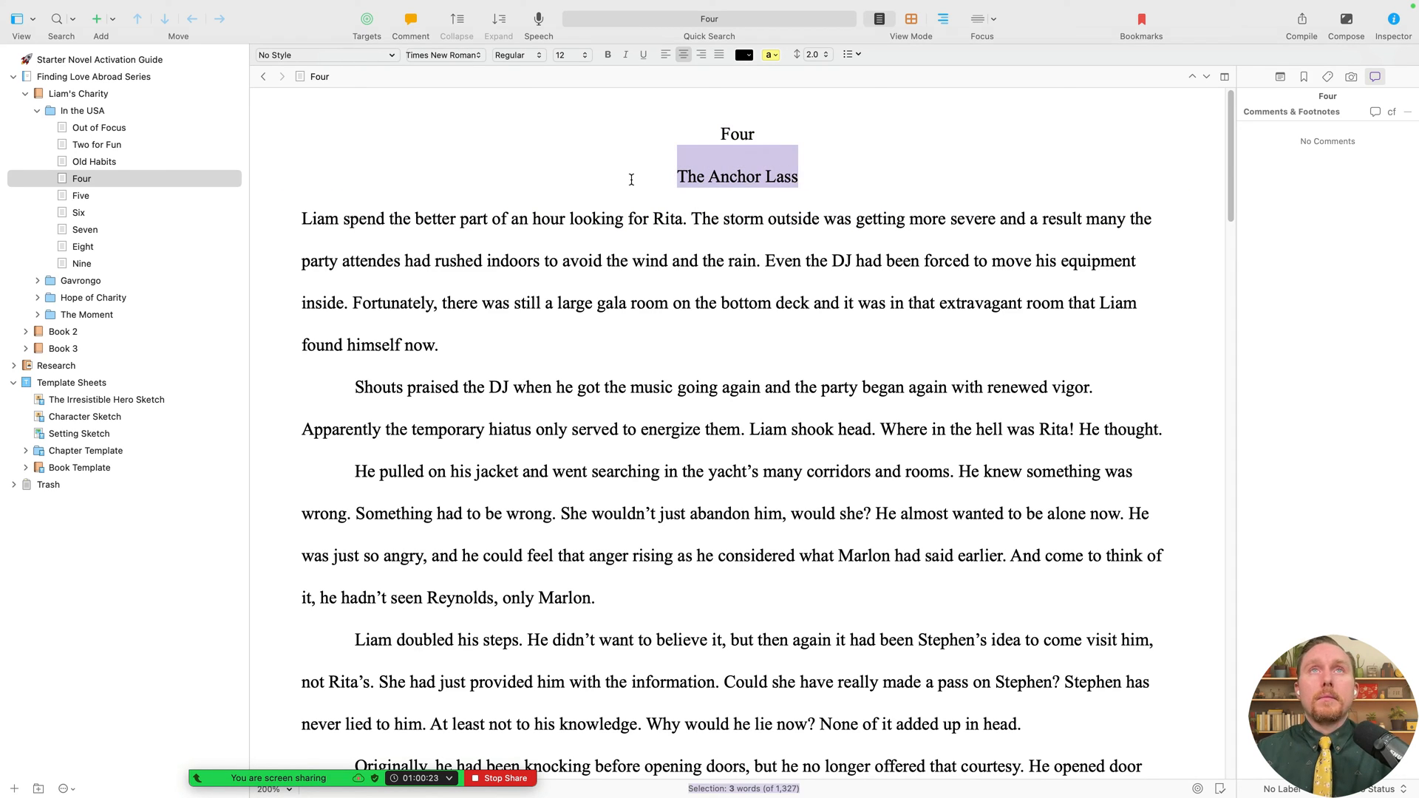
{"action": "key", "text": "BackSpace"}
{"action": "double_click", "coordinate": [135, 180]}
{"action": "key", "text": "super+v"}
- Cut the titles into the names of chapters Five 'Return to Gavrongo' and Six 'Lost at Sea'
{"action": "left_click", "coordinate": [138, 196]}
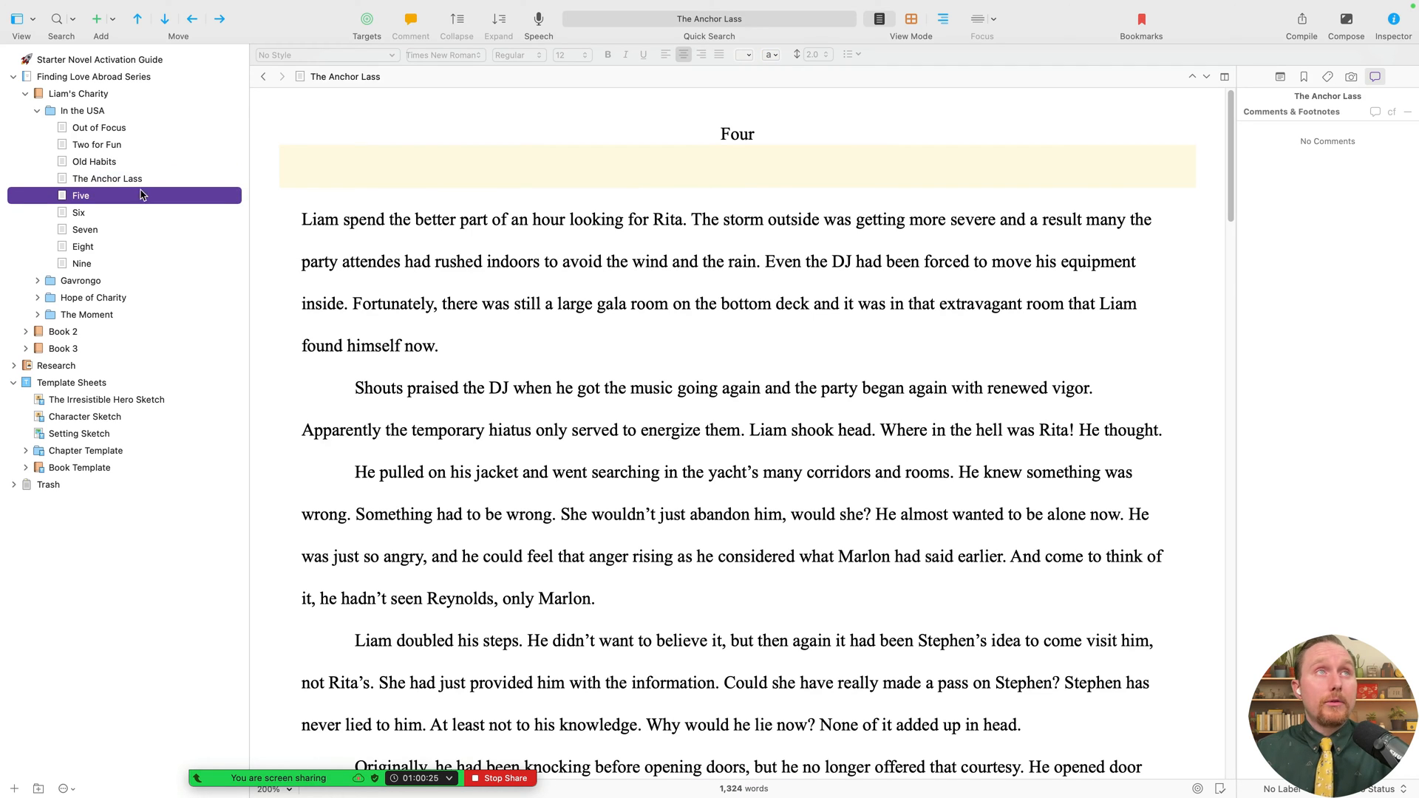
{"action": "left_click_drag", "start_coordinate": [812, 183], "coordinate": [625, 181]}
{"action": "key", "text": "super+x"}
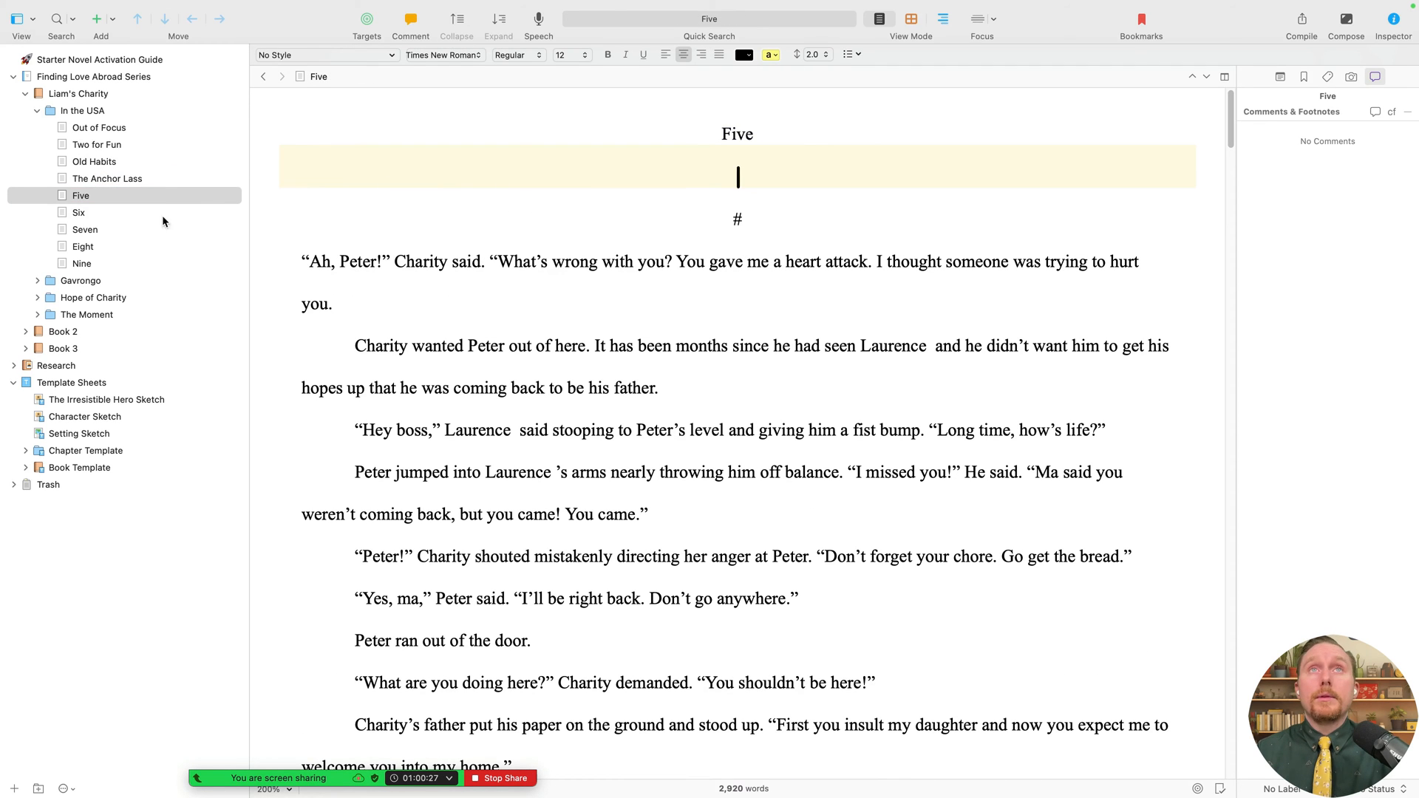
{"action": "double_click", "coordinate": [148, 196]}
{"action": "key", "text": "super+v"}
{"action": "key", "text": "Return"}
{"action": "key", "text": "Down"}
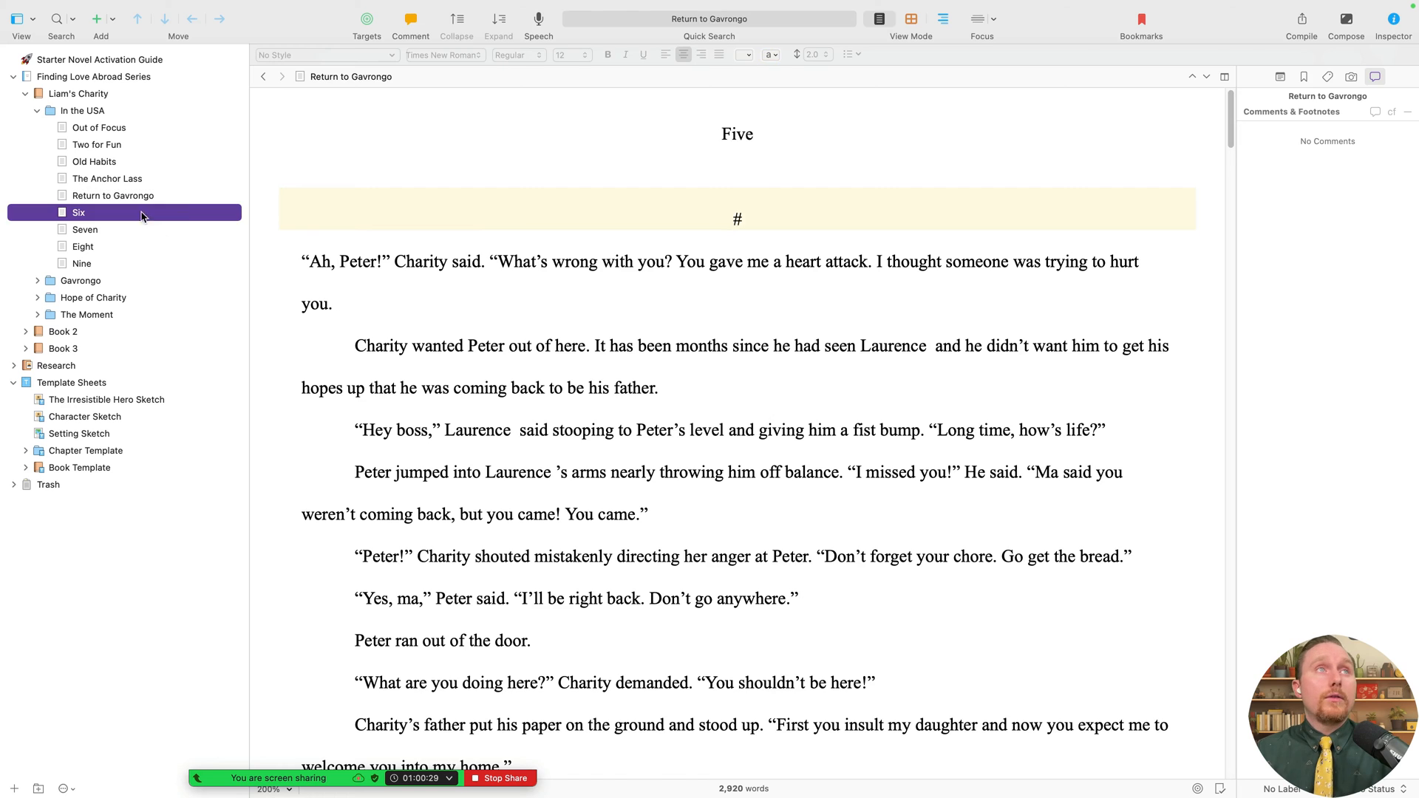
{"action": "left_click_drag", "start_coordinate": [789, 182], "coordinate": [647, 175]}
{"action": "key", "text": "super+x"}
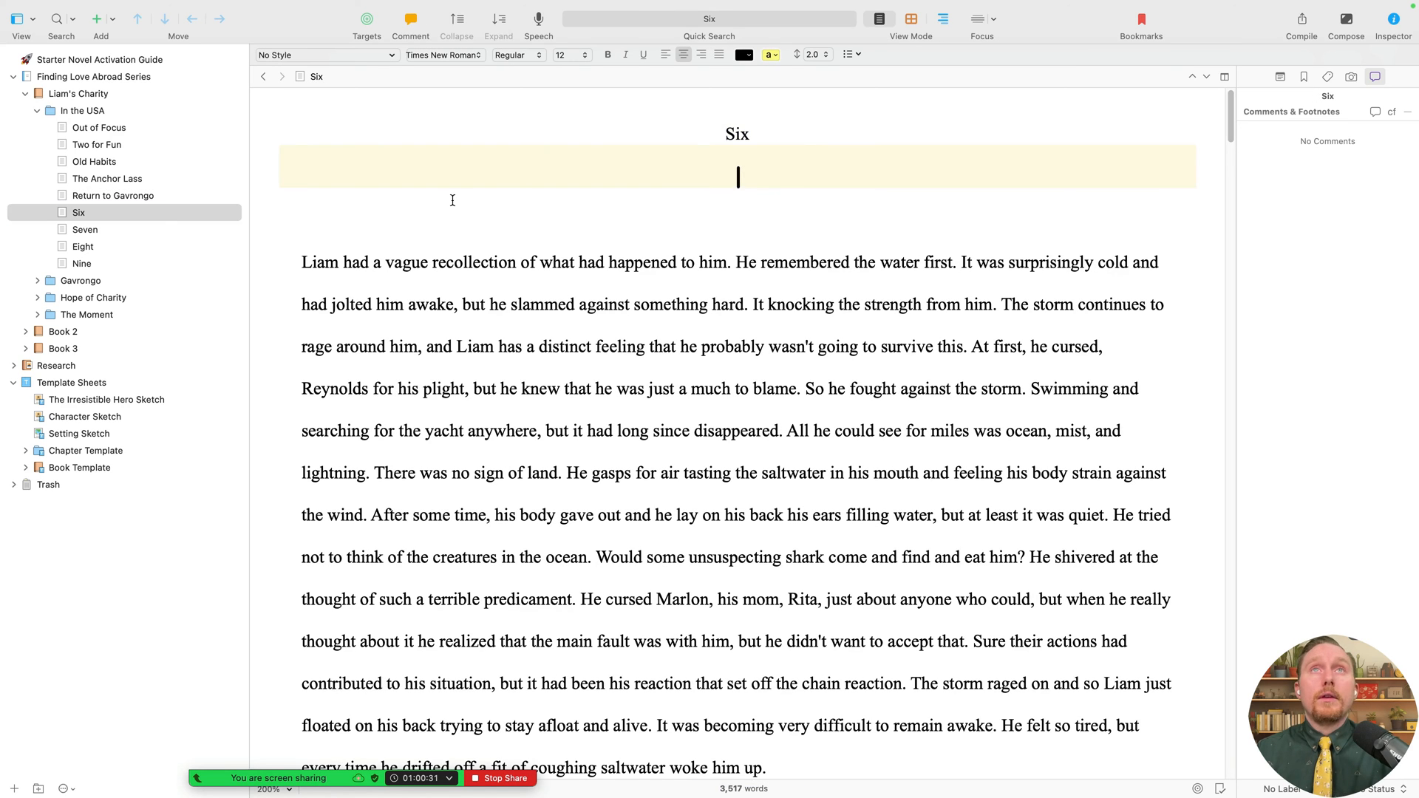
{"action": "double_click", "coordinate": [107, 220]}
{"action": "key", "text": "super+v"}
{"action": "key", "text": "Return"}
- Cut the titles into the names of chapters Seven 'The Trouble with John' and Eight 'Brunch with a Billionaire'
{"action": "key", "text": "Down"}
{"action": "left_click_drag", "start_coordinate": [840, 176], "coordinate": [584, 177]}
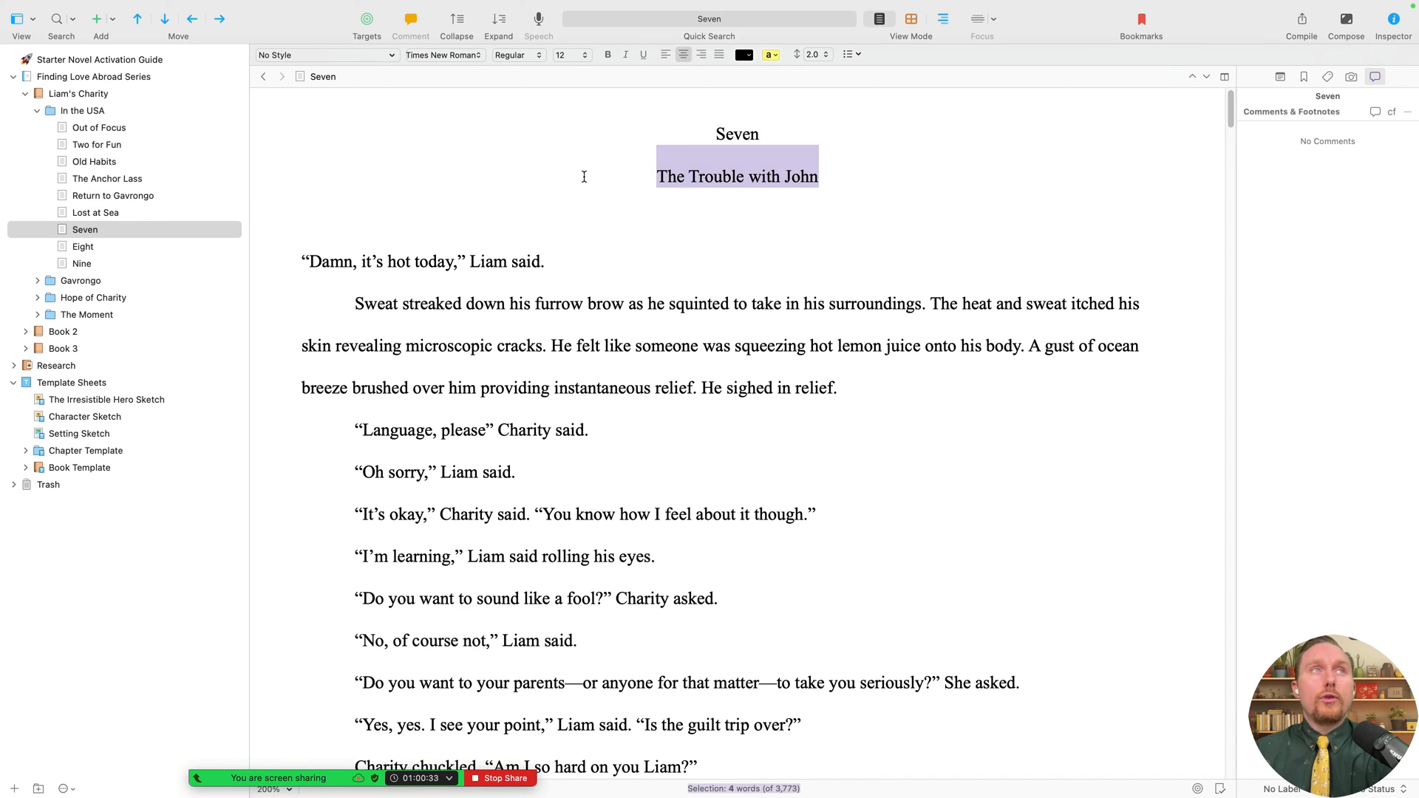
{"action": "key", "text": "super+x"}
{"action": "double_click", "coordinate": [103, 230]}
{"action": "key", "text": "super+v"}
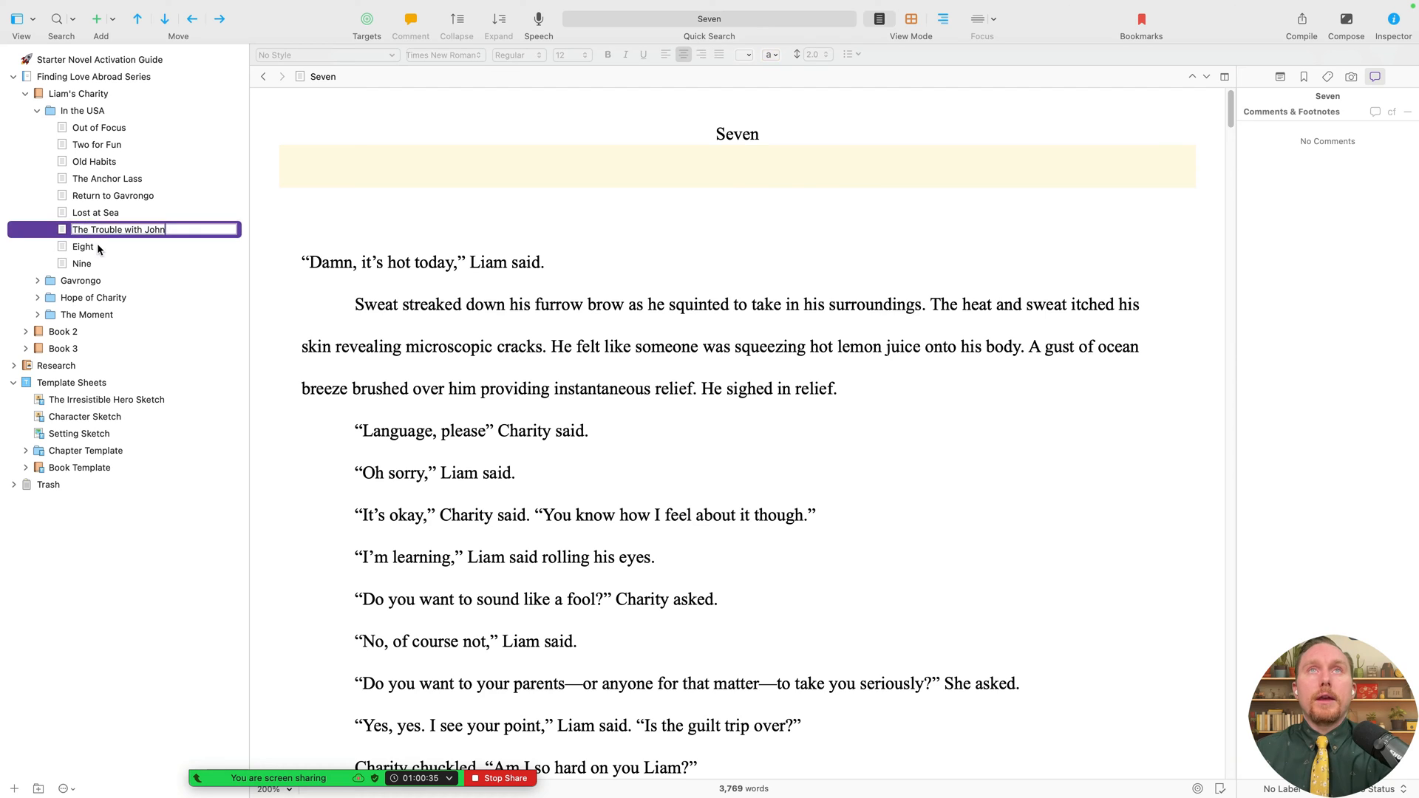
{"action": "key", "text": "Return"}
{"action": "key", "text": "Down"}
{"action": "left_click", "coordinate": [762, 171]}
{"action": "left_click_drag", "start_coordinate": [843, 174], "coordinate": [538, 174]}
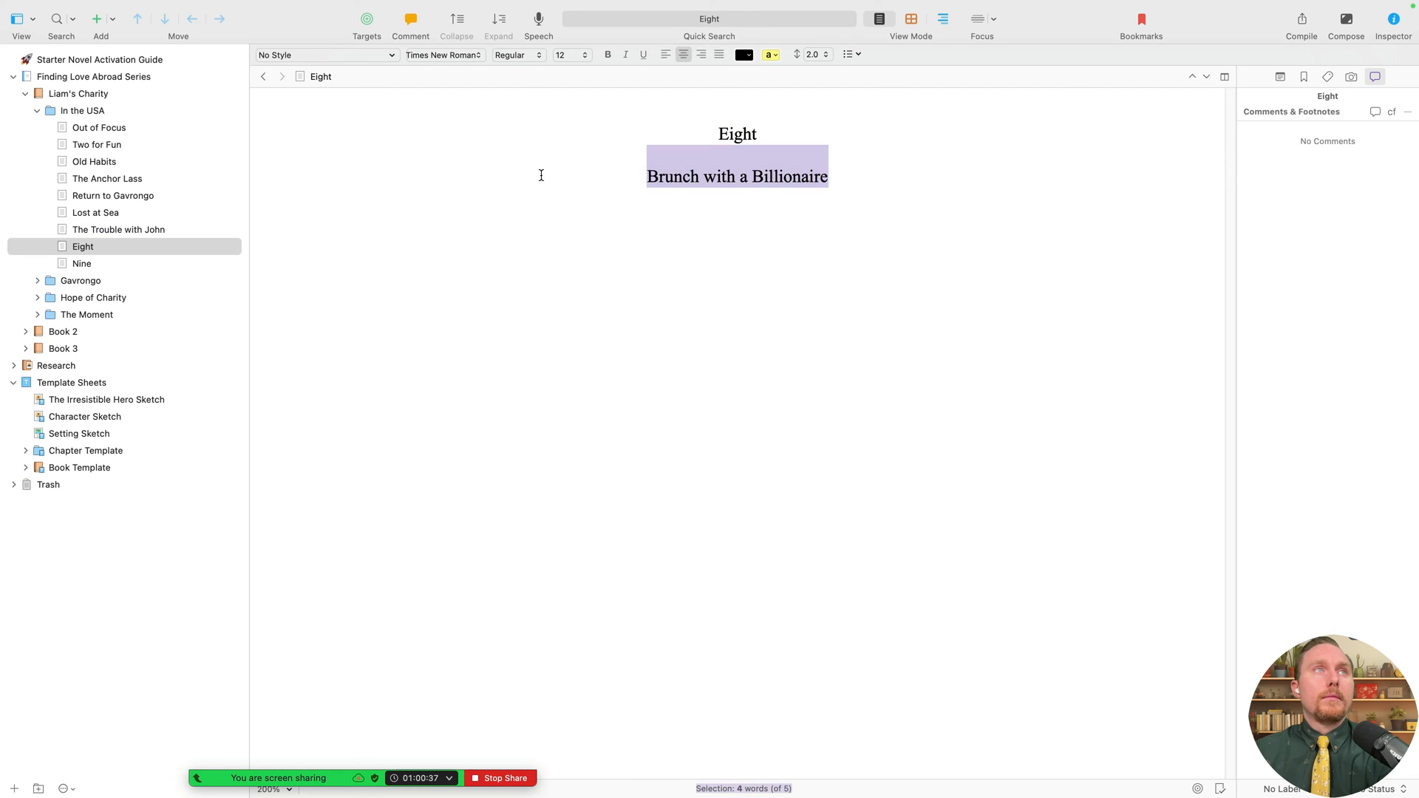
{"action": "key", "text": "super+x"}
{"action": "left_click", "coordinate": [107, 247]}
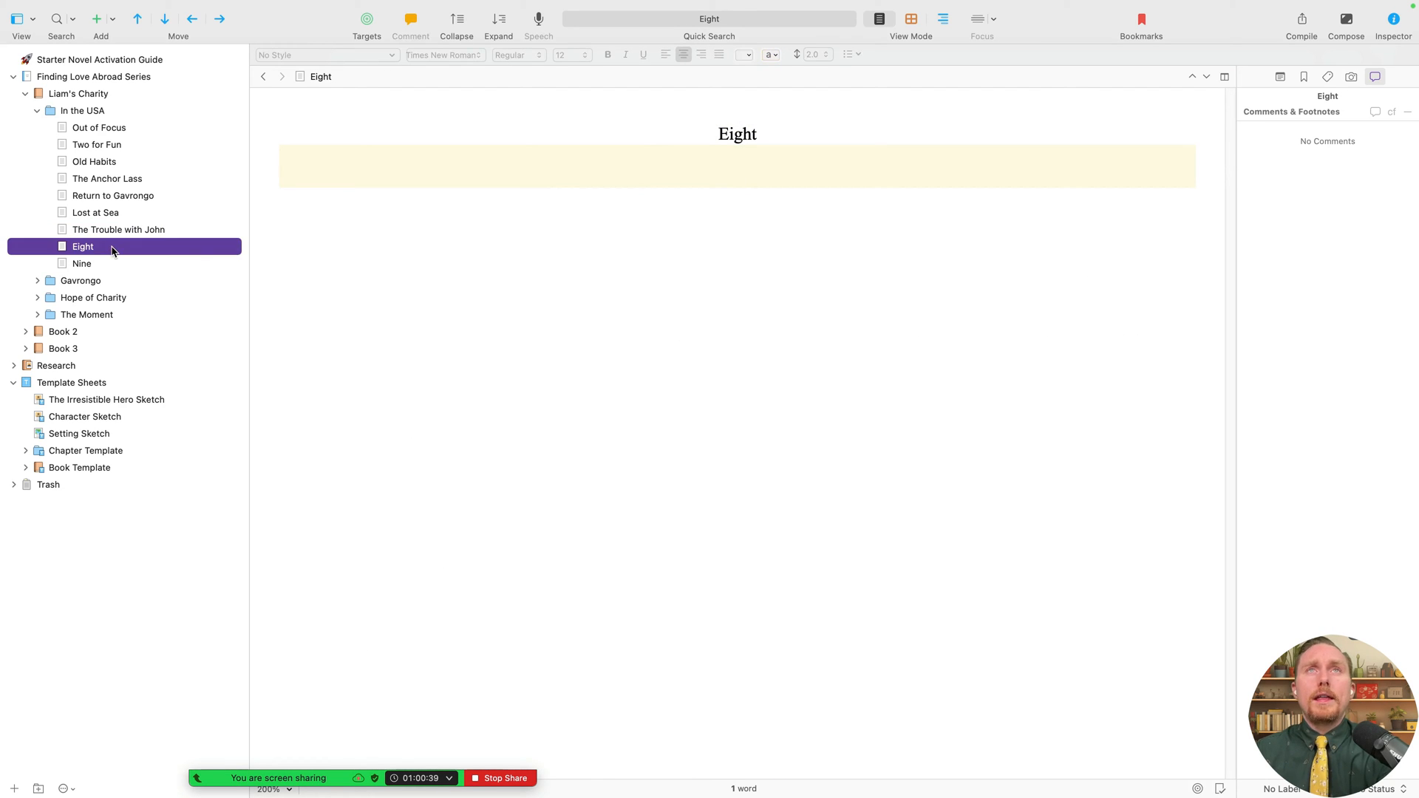
{"action": "double_click", "coordinate": [112, 251]}
{"action": "key", "text": "super+v"}
{"action": "key", "text": "Return"}
- Name chapter Nine 'Excuses for Breakfast' and delete the 'Eight' heading from Brunch with a Billionaire
{"action": "key", "text": "Down"}
{"action": "left_click", "coordinate": [735, 172]}
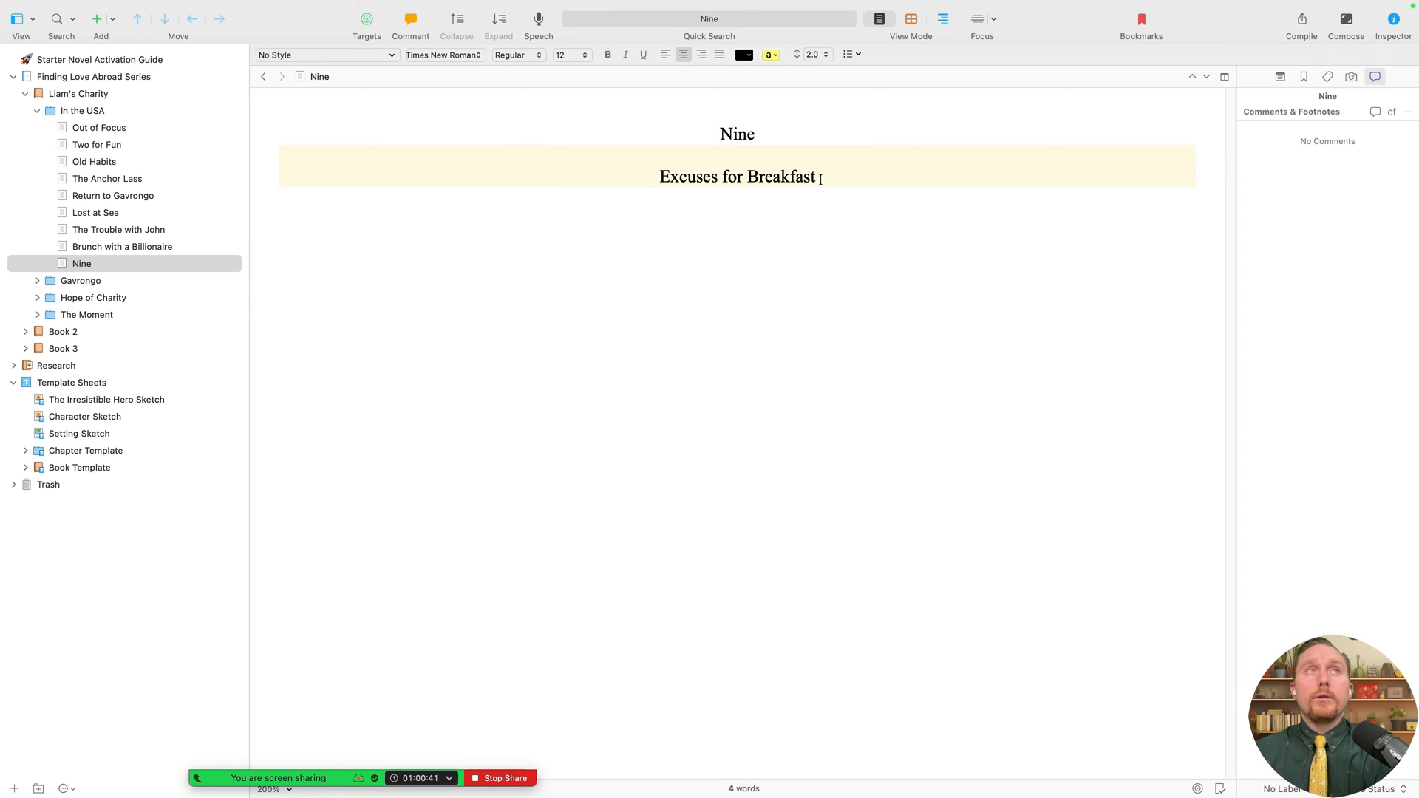
{"action": "left_click_drag", "start_coordinate": [821, 180], "coordinate": [542, 177]}
{"action": "key", "text": "super+x"}
{"action": "double_click", "coordinate": [92, 265]}
{"action": "key", "text": "super+v"}
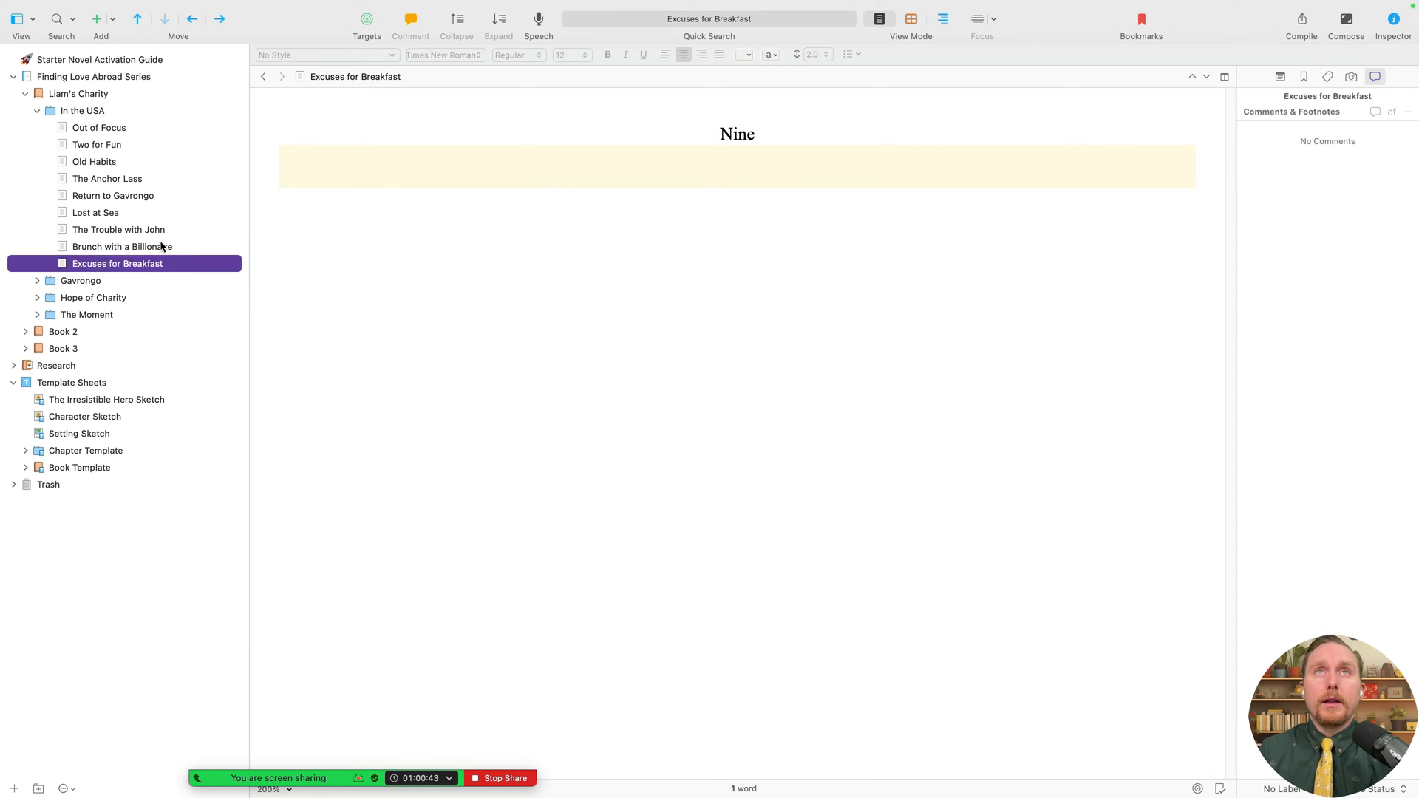
{"action": "left_click", "coordinate": [163, 247]}
{"action": "left_click_drag", "start_coordinate": [764, 159], "coordinate": [600, 105]}
{"action": "key", "text": "super+x"}
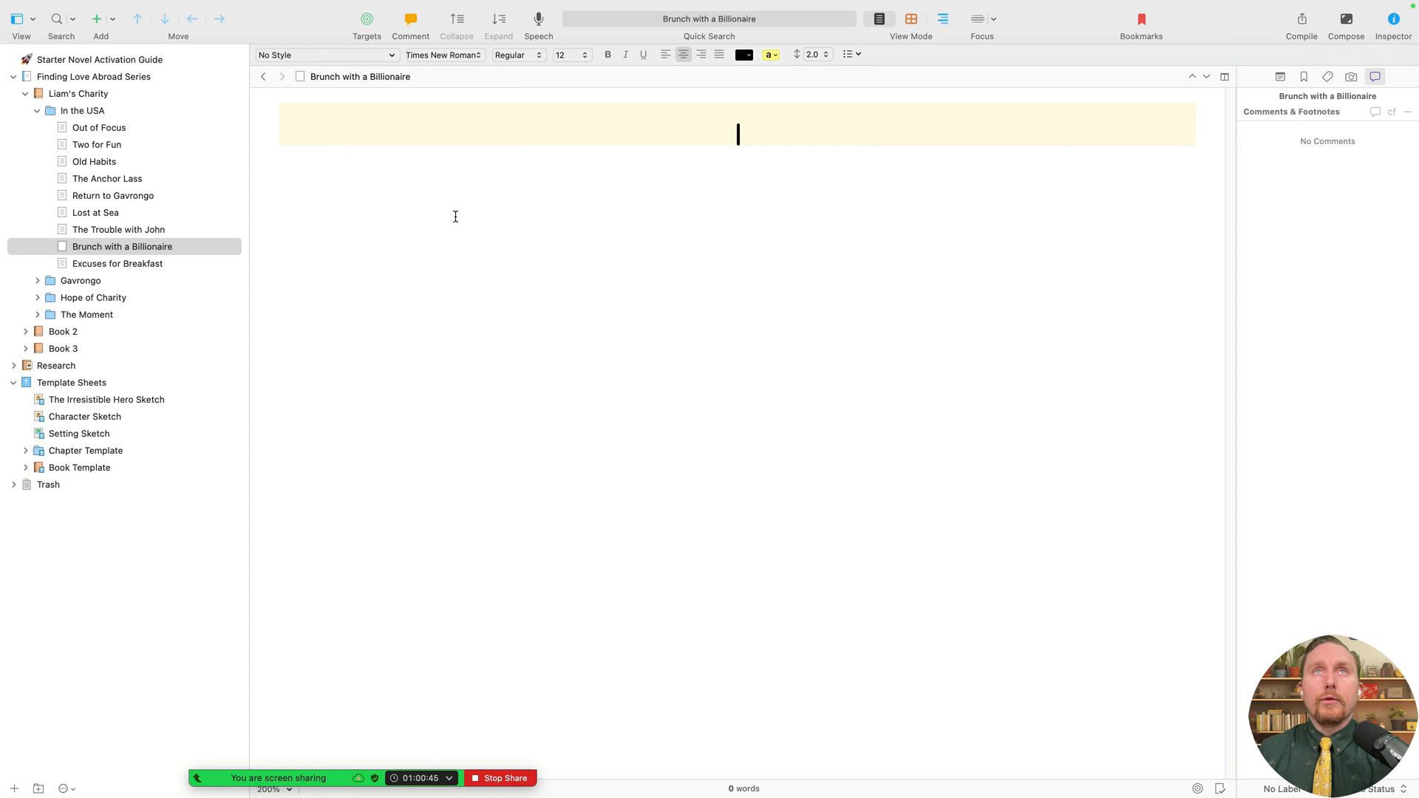
- Delete the Nine, Seven and Six heading lines and the blank lines above their text
{"action": "left_click", "coordinate": [131, 268]}
{"action": "left_click_drag", "start_coordinate": [765, 149], "coordinate": [650, 141]}
{"action": "key", "text": "super+x"}
{"action": "left_click", "coordinate": [149, 229]}
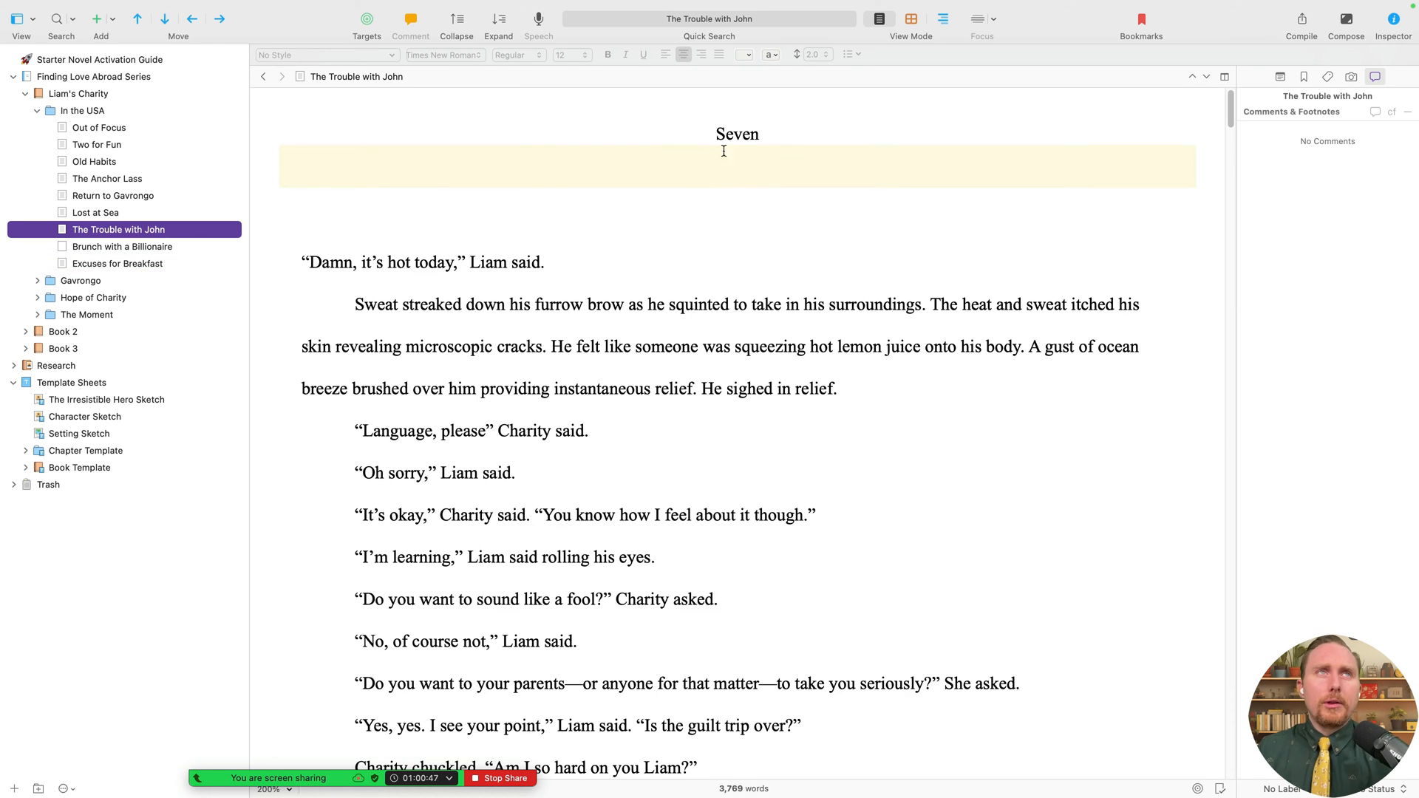
{"action": "left_click_drag", "start_coordinate": [782, 165], "coordinate": [554, 148]}
{"action": "key", "text": "super+x"}
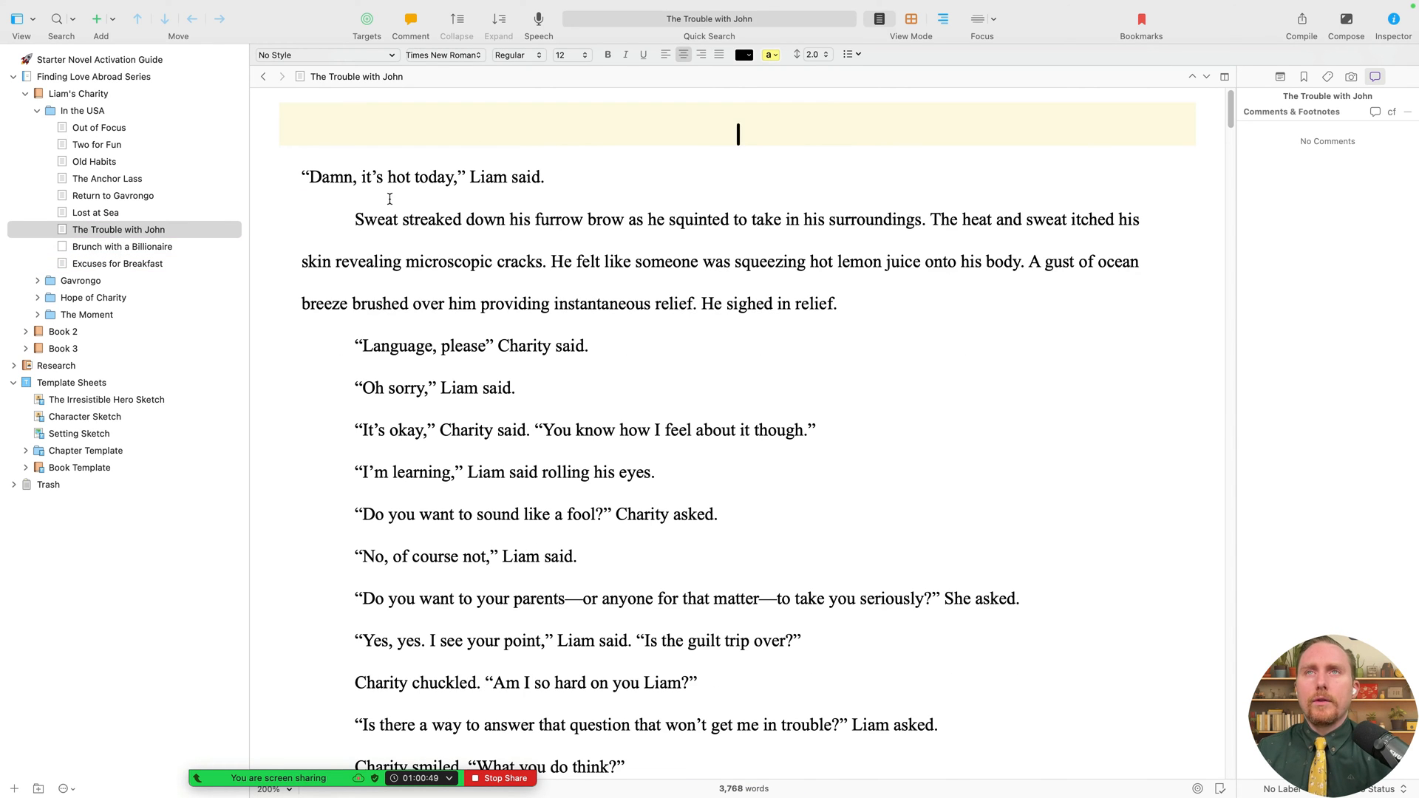
{"action": "left_click", "coordinate": [282, 175]}
{"action": "key", "text": "BackSpace"}
{"action": "left_click", "coordinate": [136, 213]}
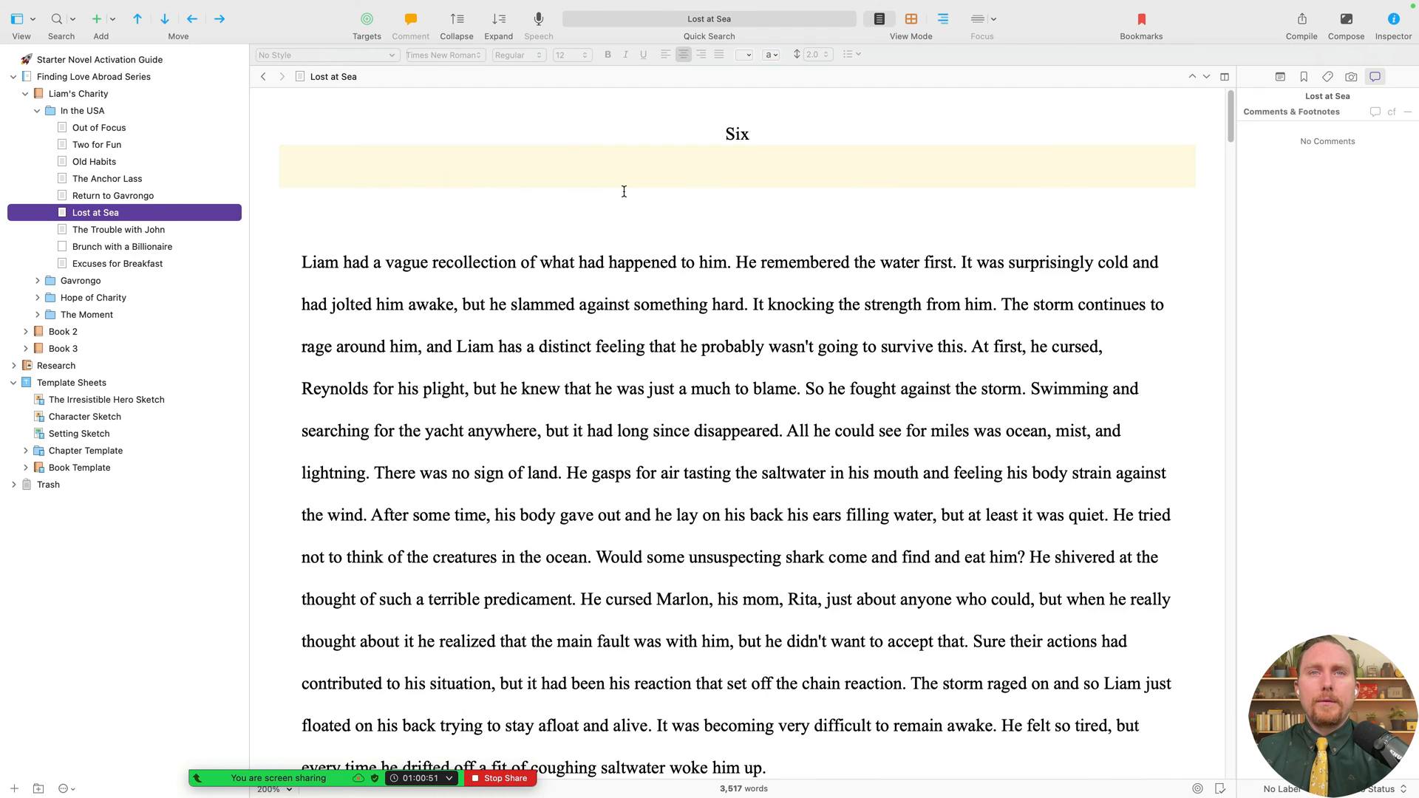
{"action": "left_click_drag", "start_coordinate": [624, 192], "coordinate": [459, 136]}
{"action": "key", "text": "super+x"}
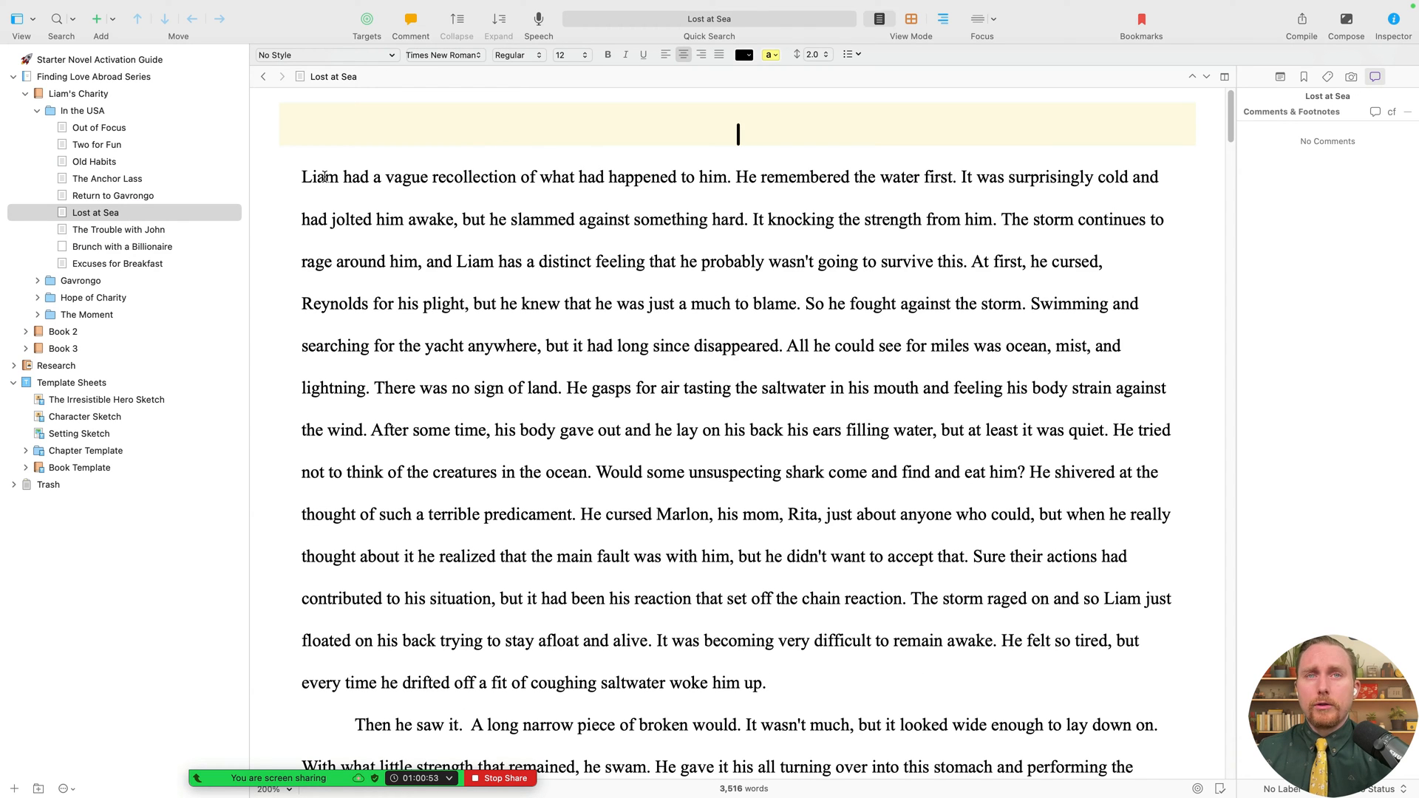
{"action": "left_click", "coordinate": [282, 174]}
{"action": "key", "text": "BackSpace"}
- Delete the Five heading, # separator and blank line from Return to Gavrongo
{"action": "left_click", "coordinate": [177, 200]}
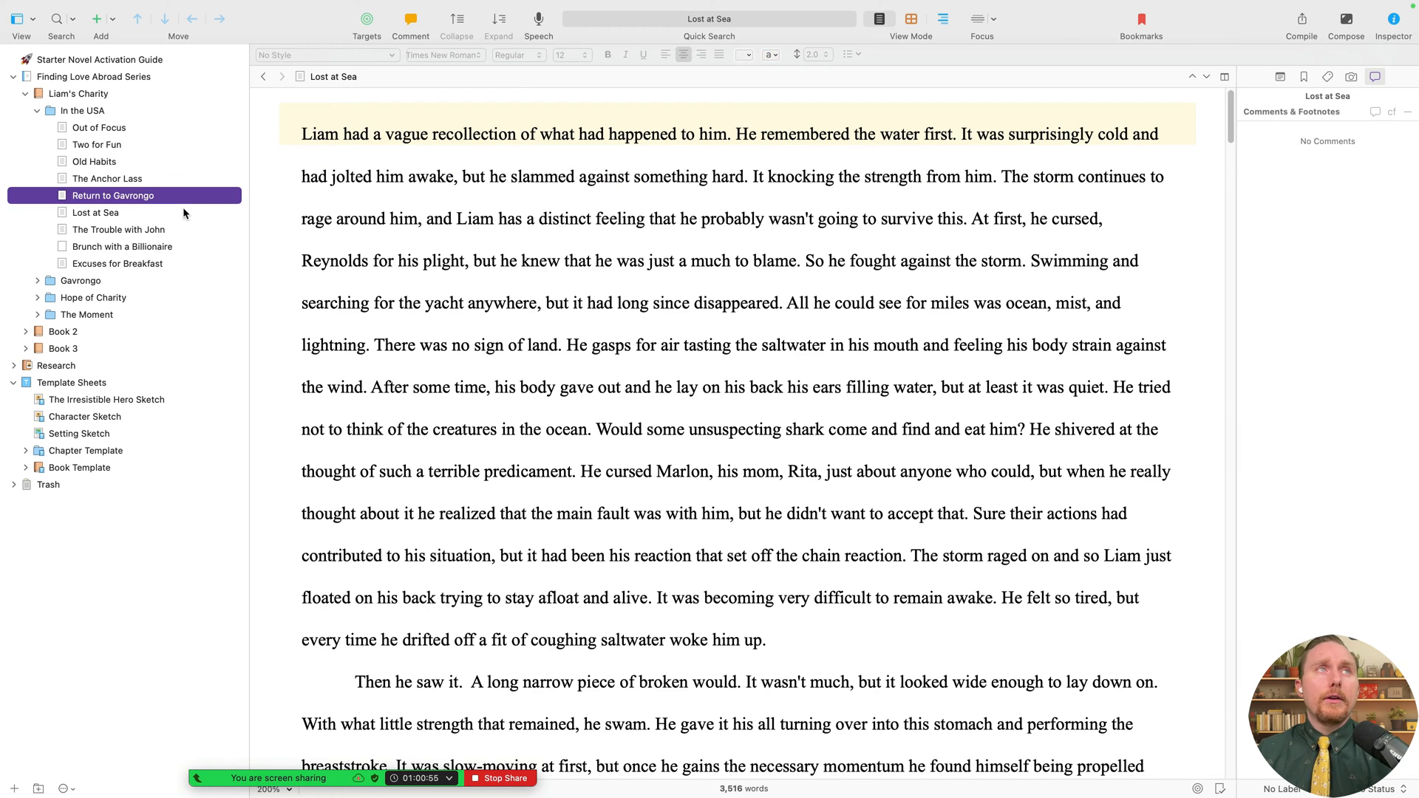
{"action": "left_click_drag", "start_coordinate": [772, 241], "coordinate": [722, 134]}
{"action": "key", "text": "BackSpace"}
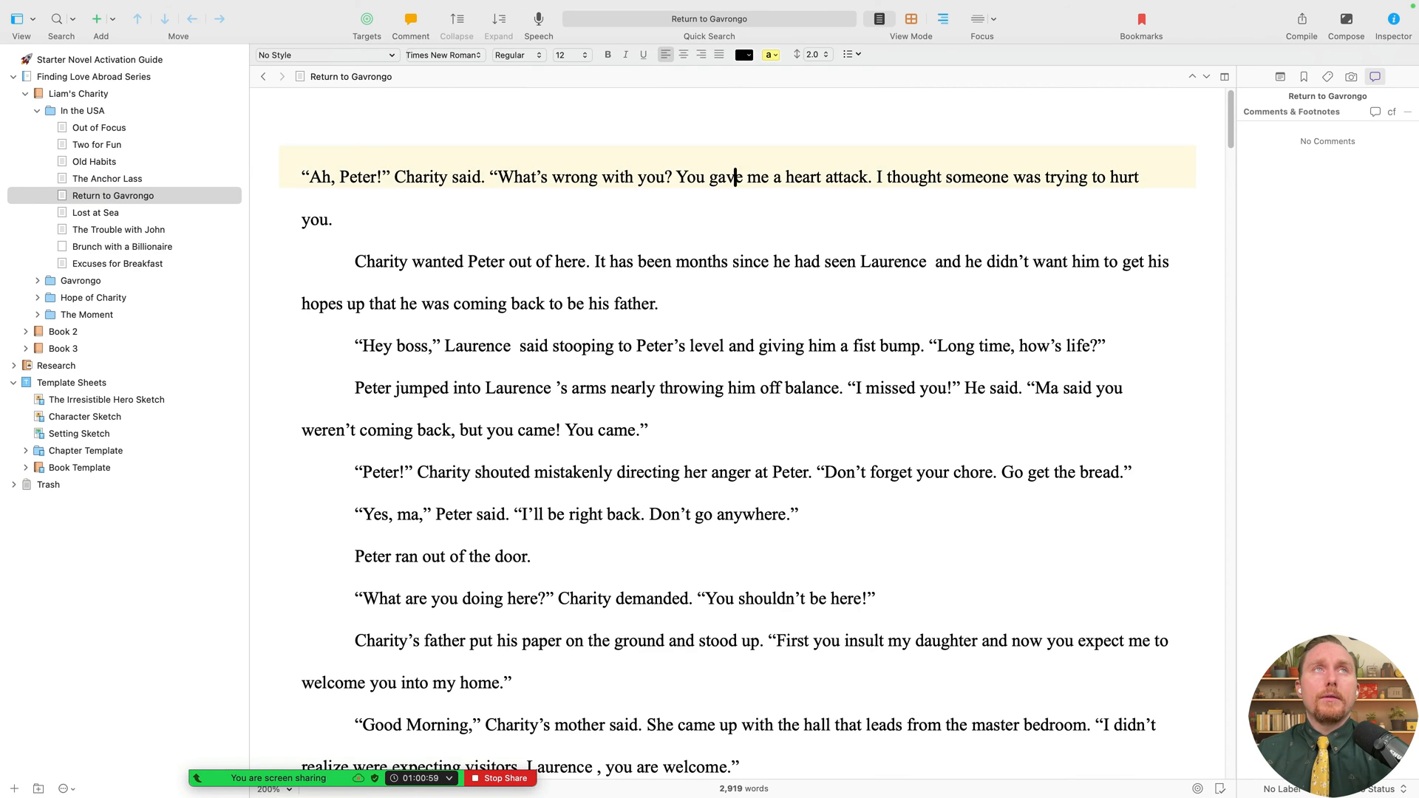
{"action": "left_click", "coordinate": [302, 169]}
{"action": "key", "text": "BackSpace"}
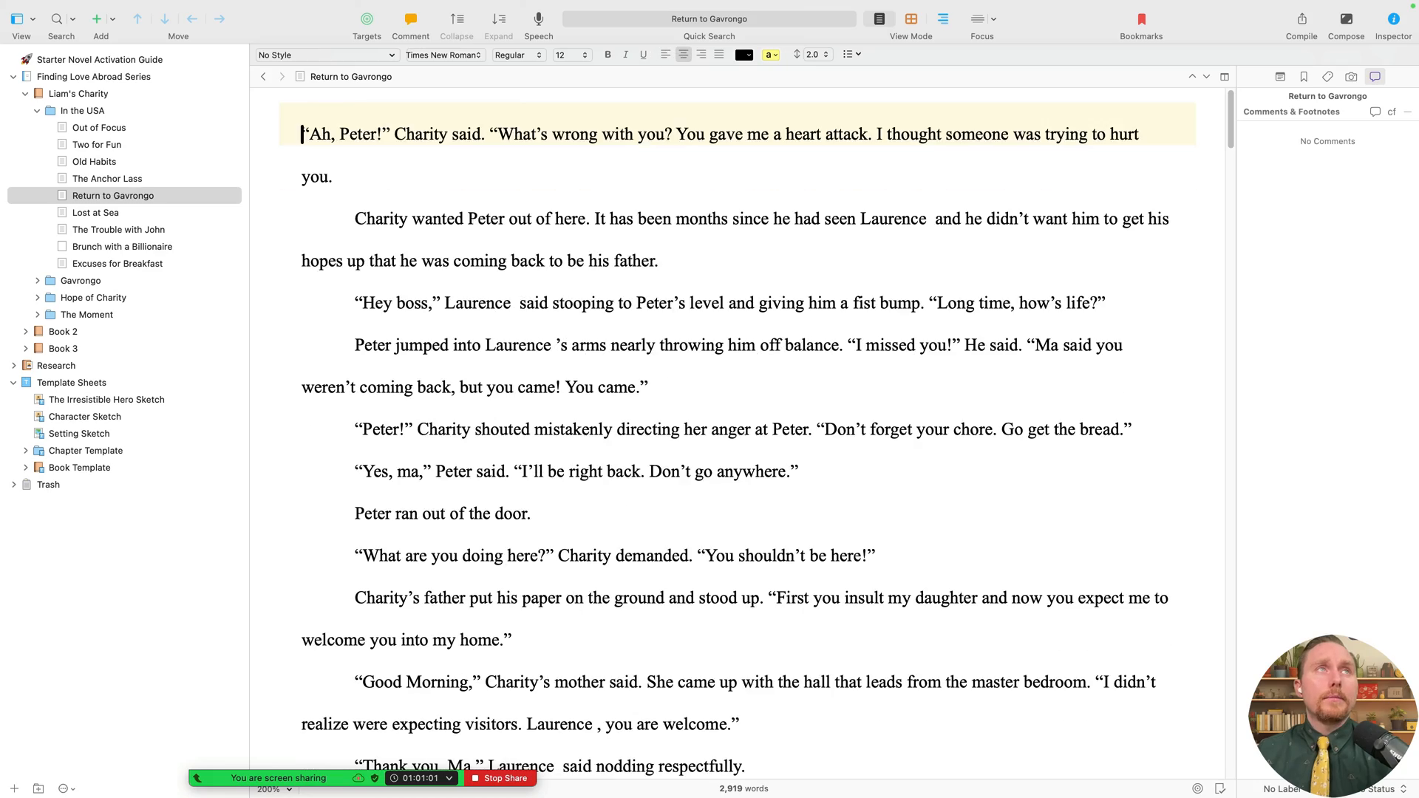
{"action": "scroll", "coordinate": [811, 511], "scroll_direction": "down", "scroll_amount": 20}
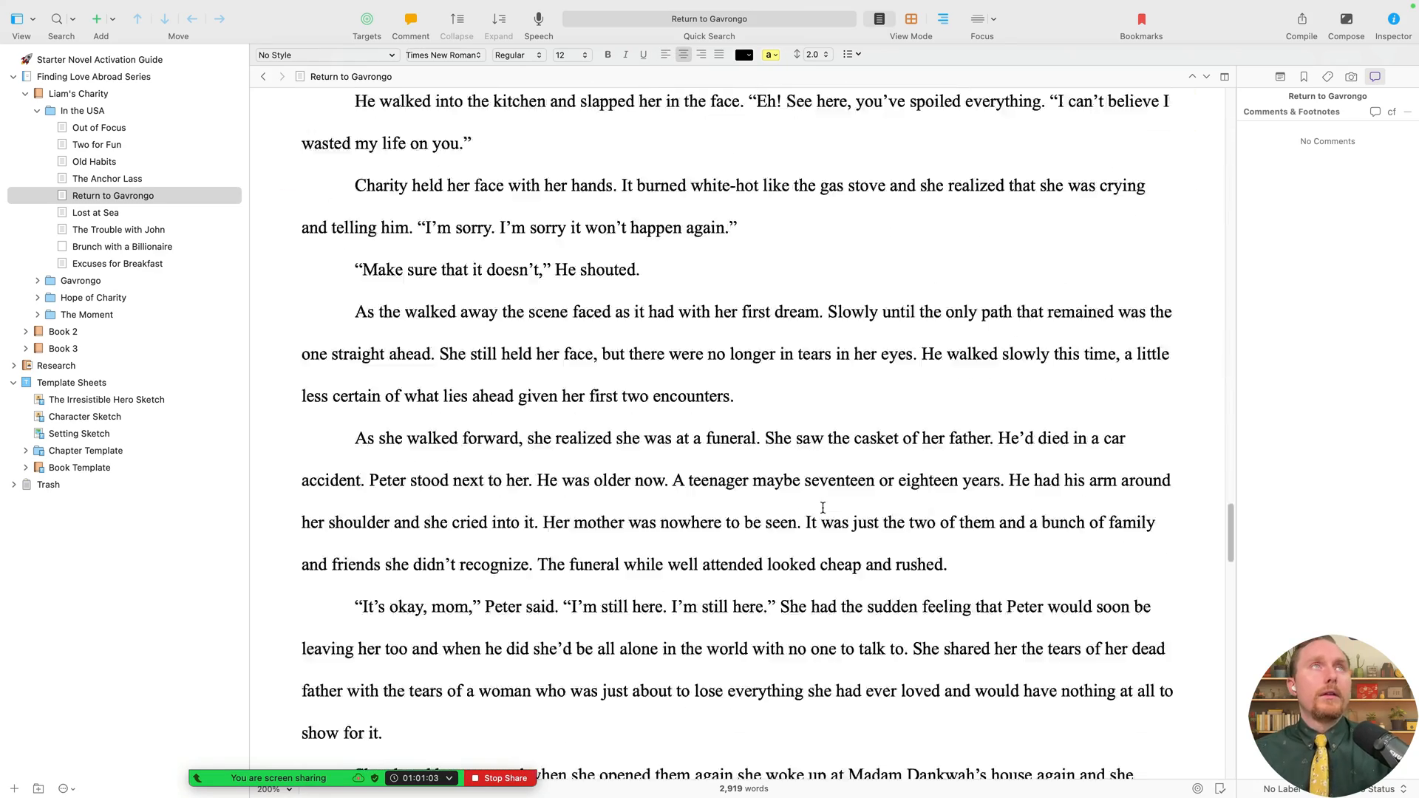
{"action": "left_click", "coordinate": [809, 766]}
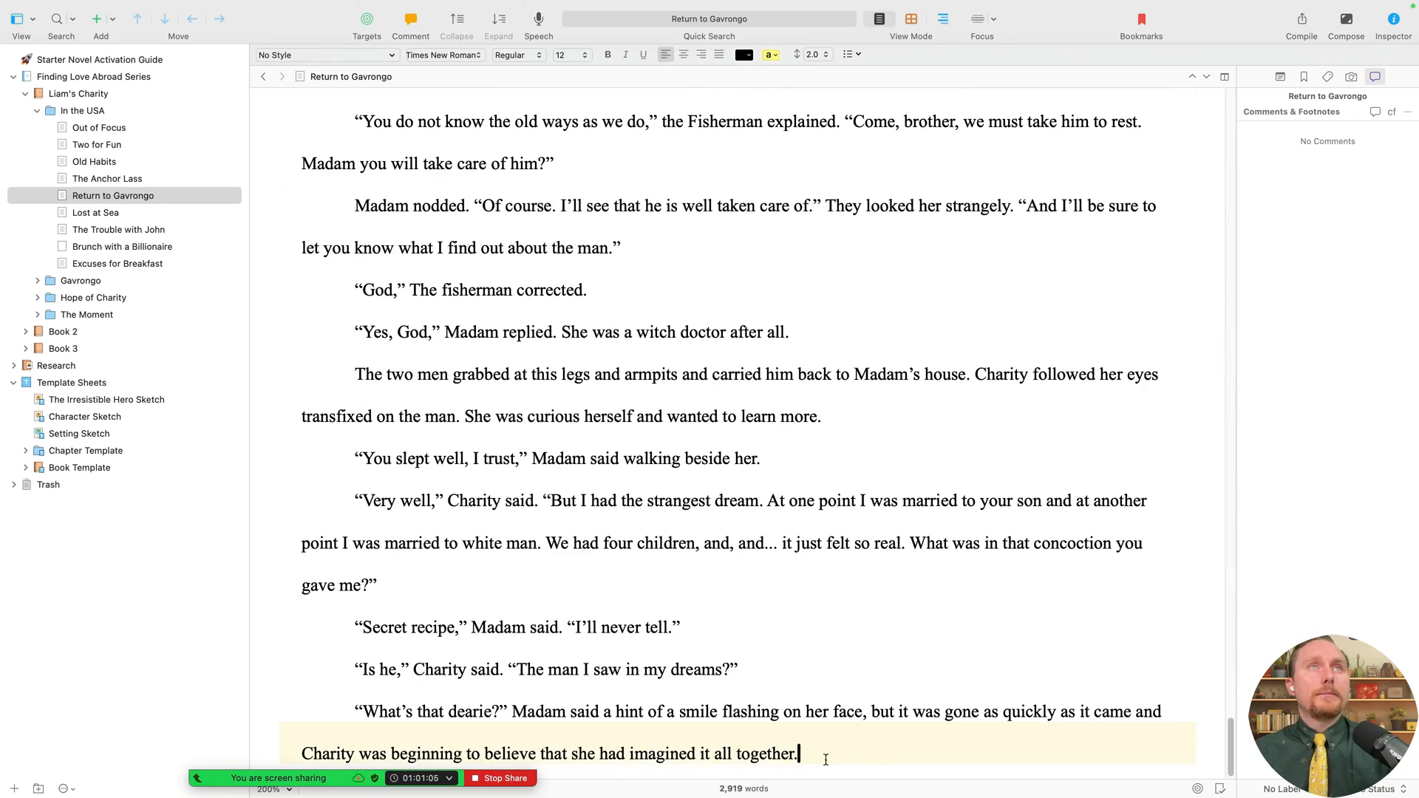
{"action": "scroll", "coordinate": [750, 626], "scroll_direction": "up", "scroll_amount": 20}
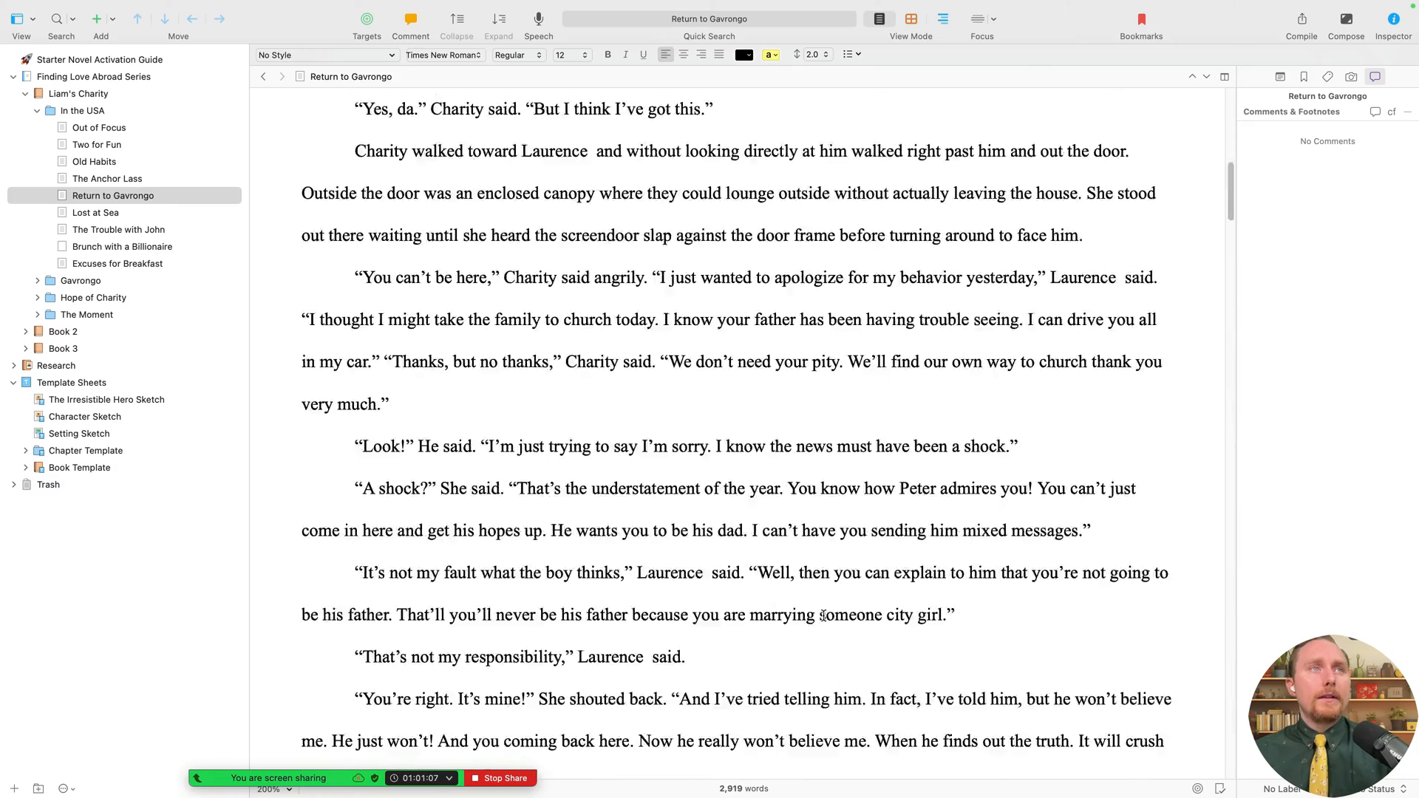
- Remove the stray 'Four' line from the top of The Anchor Lass
{"action": "left_click", "coordinate": [133, 180]}
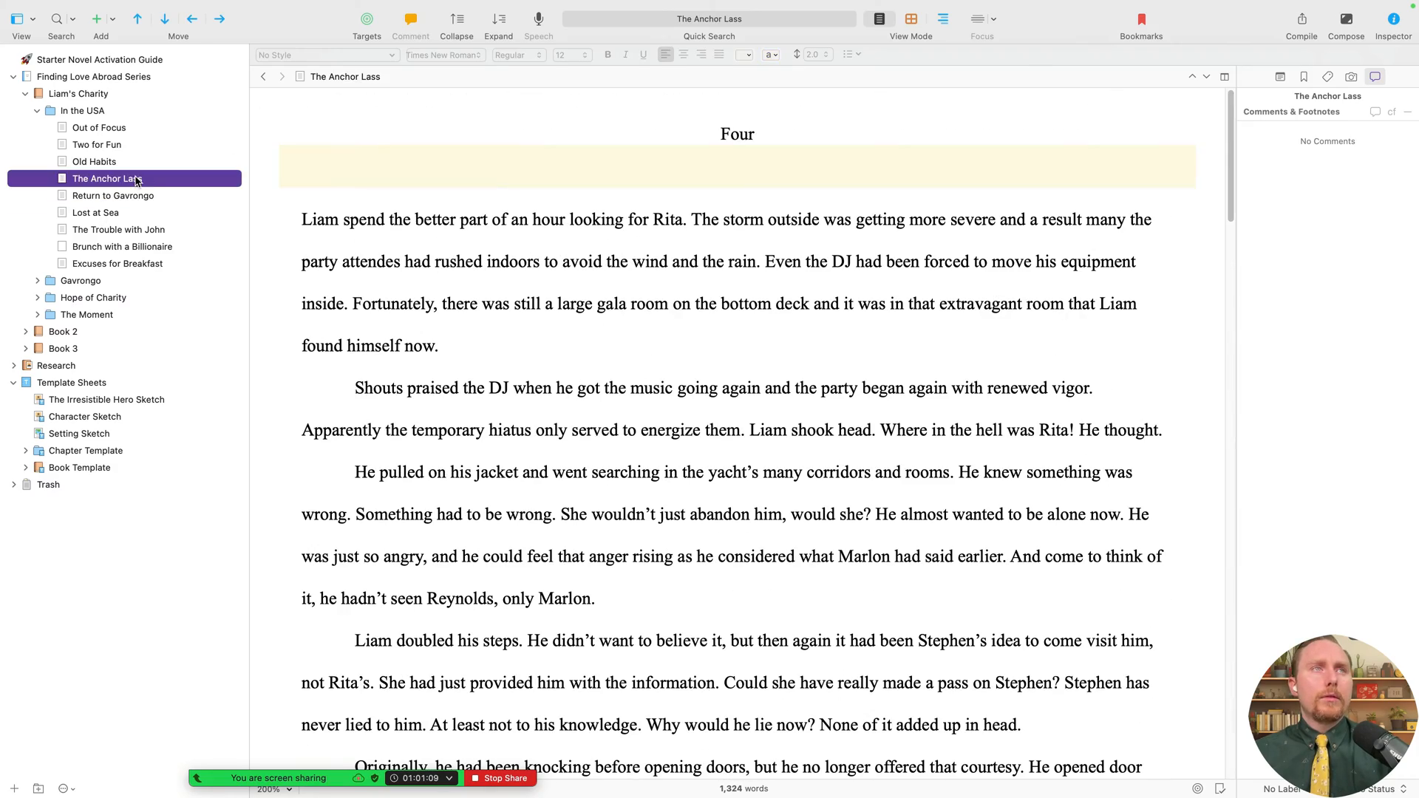
{"action": "left_click", "coordinate": [672, 175]}
{"action": "key", "text": "BackSpace"}
{"action": "key", "text": "BackSpace"}
{"action": "key", "text": "BackSpace"}
{"action": "key", "text": "BackSpace"}
{"action": "key", "text": "BackSpace"}
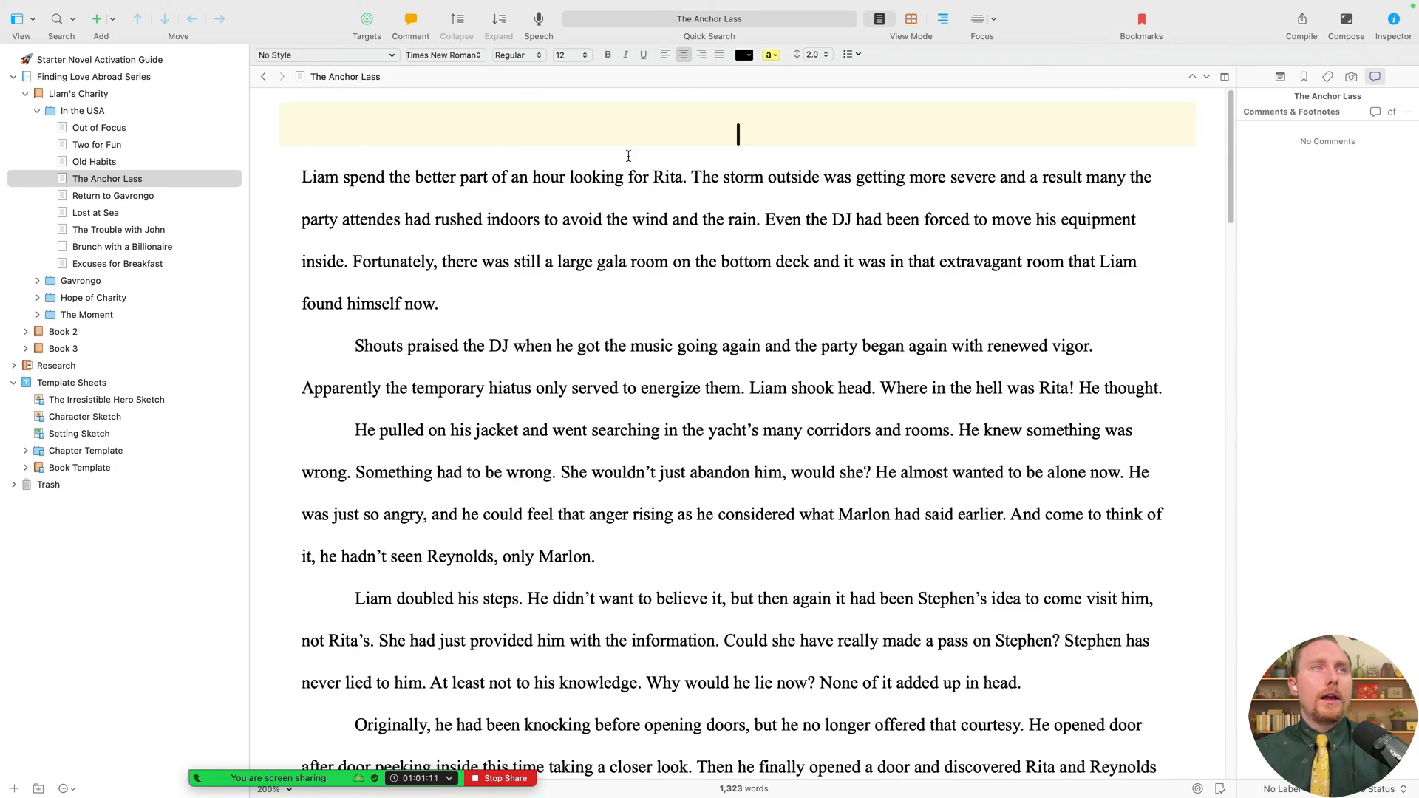
{"action": "left_click_drag", "start_coordinate": [333, 177], "coordinate": [799, 124]}
{"action": "left_click", "coordinate": [318, 178]}
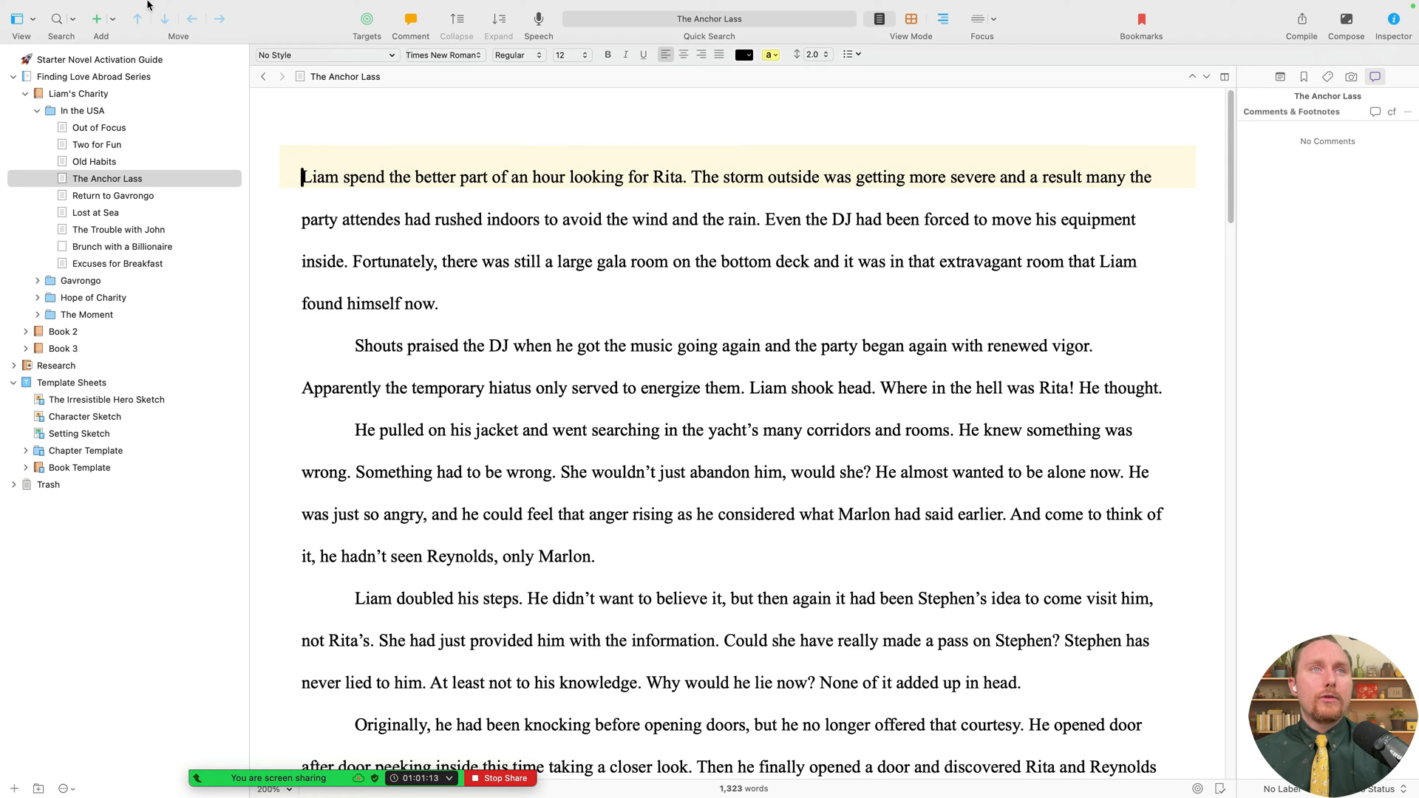
{"action": "left_click", "coordinate": [106, 112]}
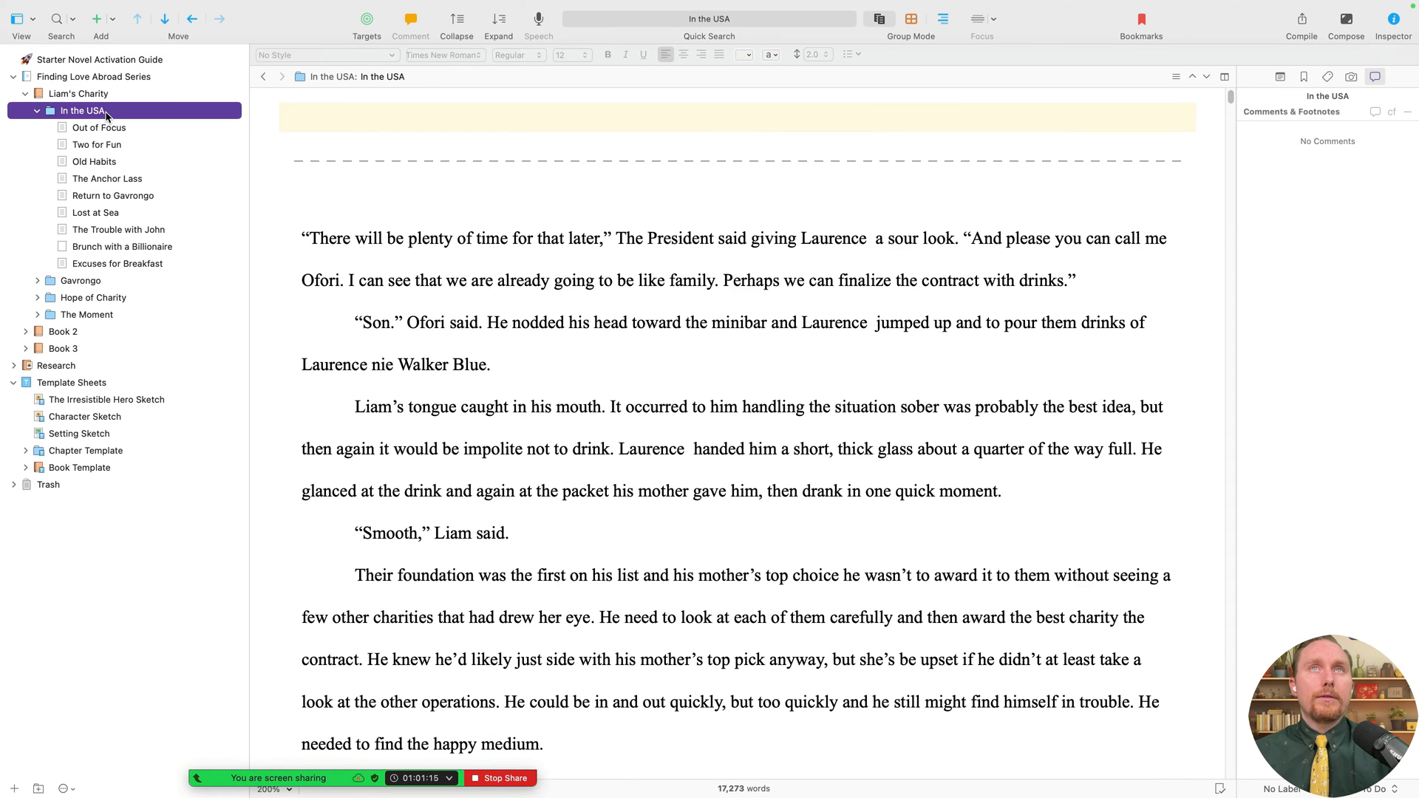
- Apply Text Tidying > Remove Empty Lines Between Paragraphs to the Out of Focus text
{"action": "key", "text": "super+1"}
{"action": "key", "text": "super+1"}
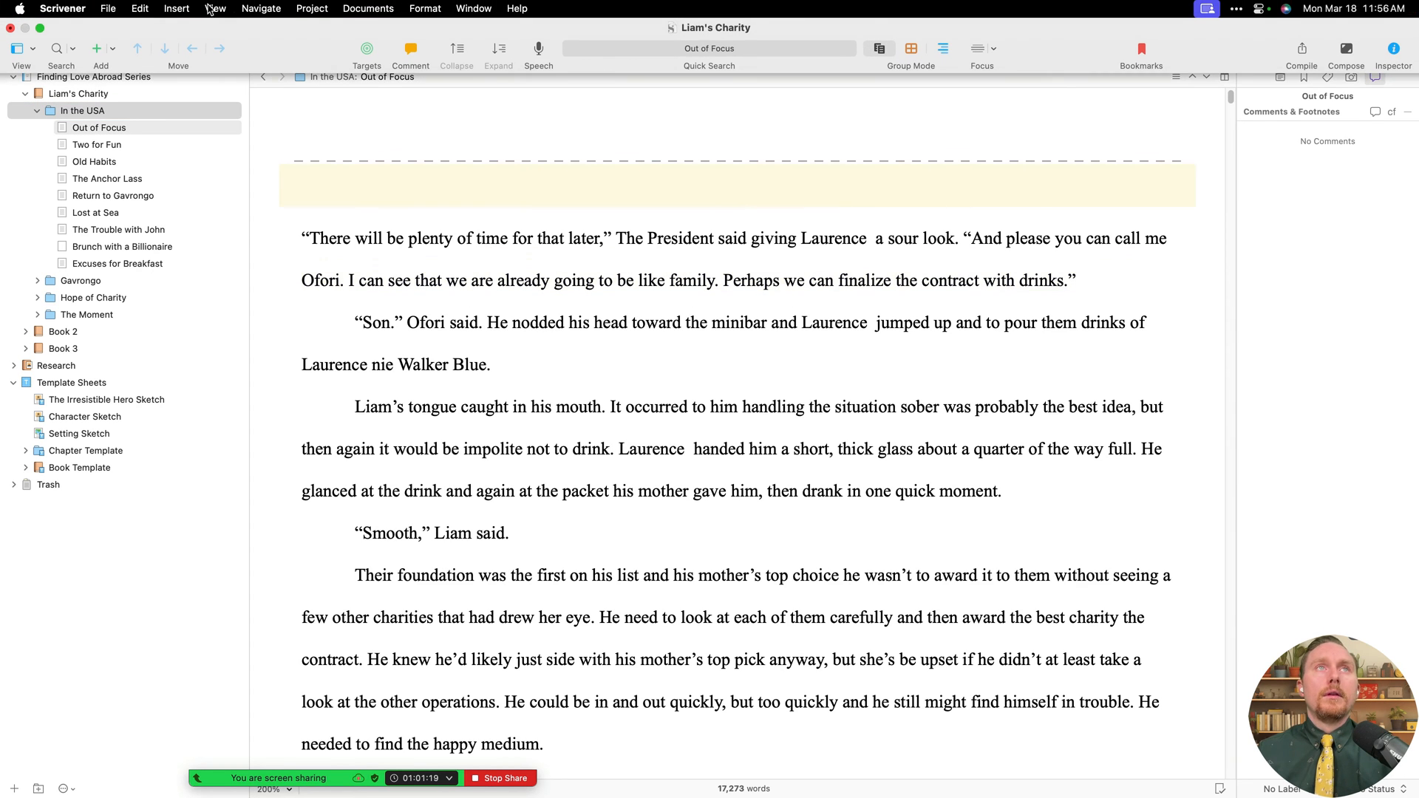
{"action": "left_click", "coordinate": [140, 9]}
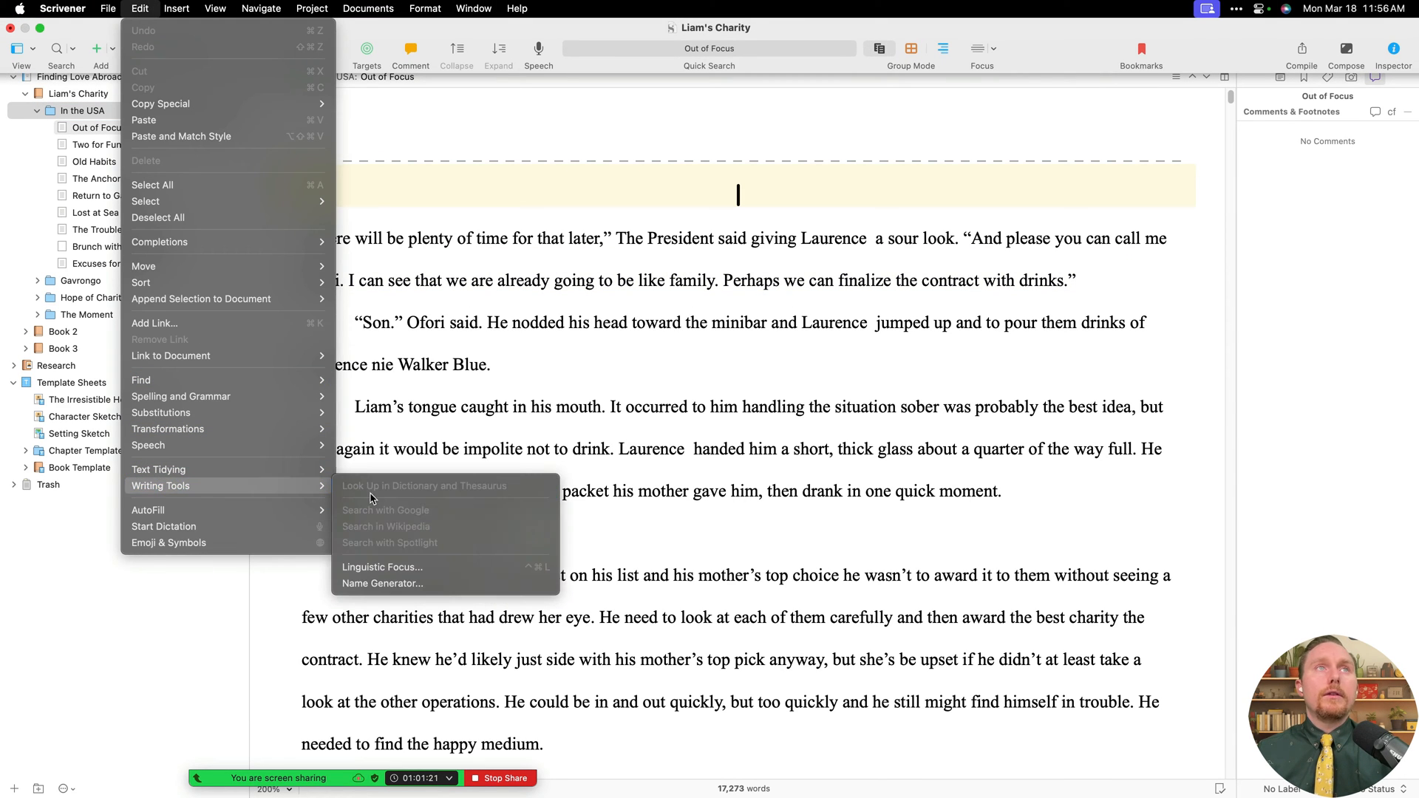
{"action": "left_click", "coordinate": [701, 353]}
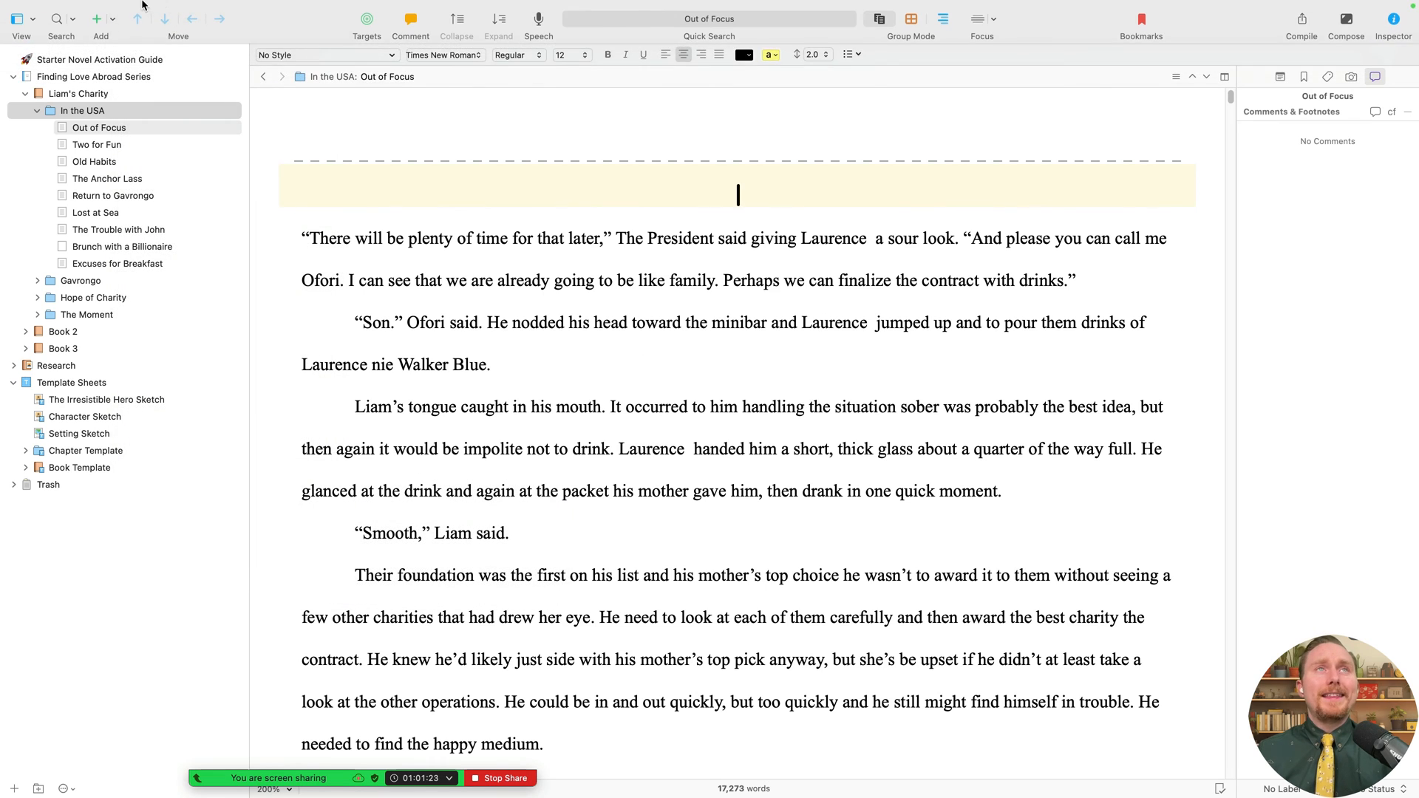
{"action": "left_click", "coordinate": [141, 8]}
{"action": "mouse_move", "coordinate": [229, 470]}
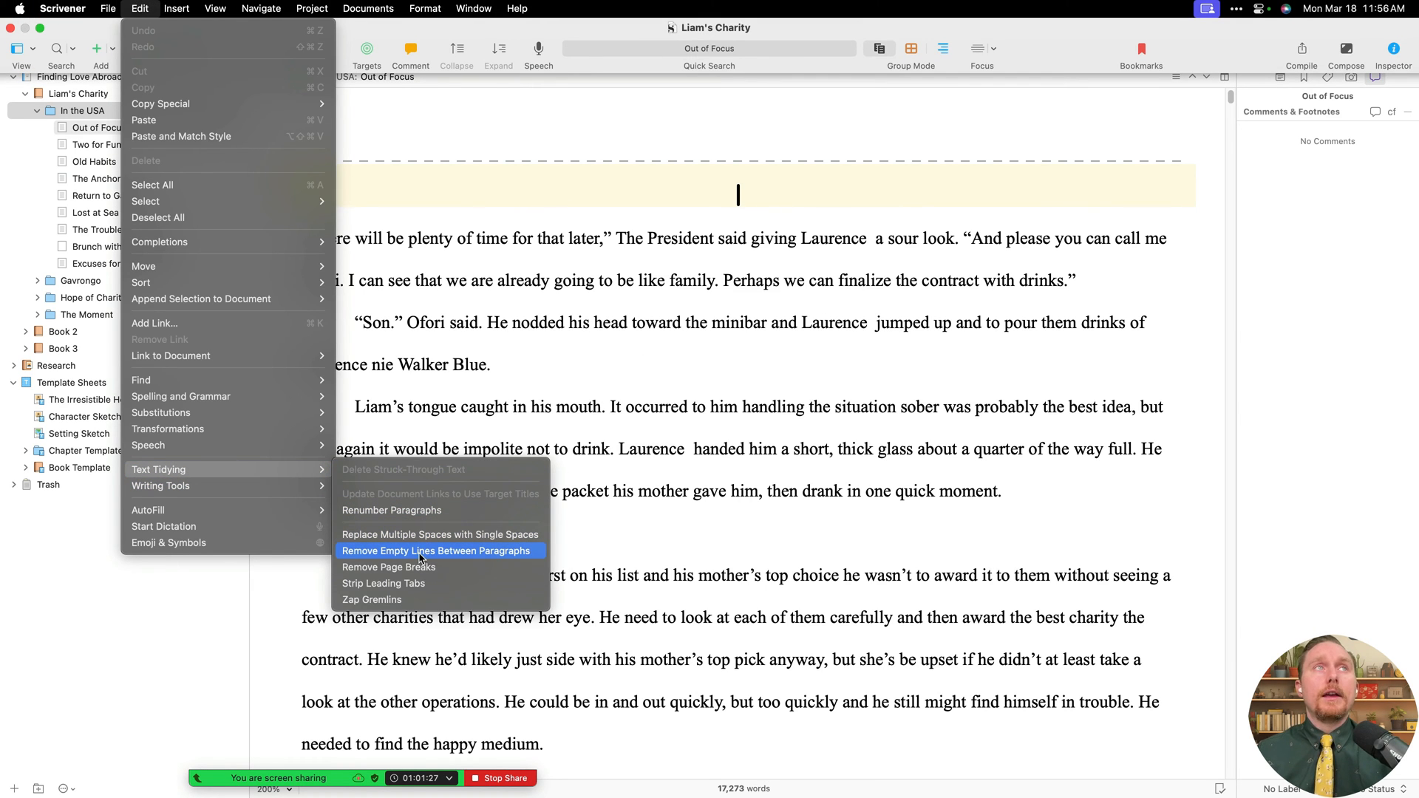
{"action": "left_click", "coordinate": [462, 556]}
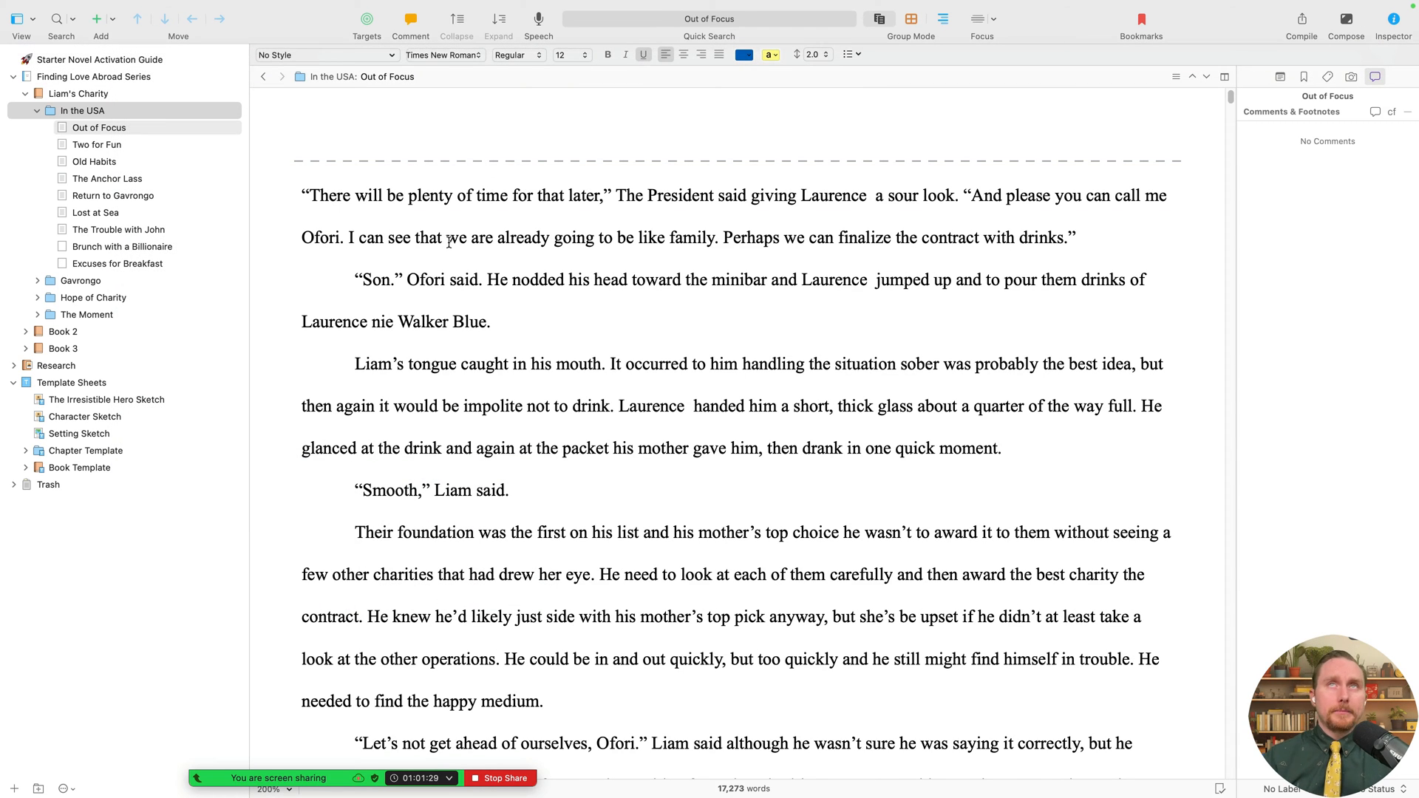
- Review each In the USA chapter in turn, finishing on The Anchor Lass
{"action": "left_click", "coordinate": [97, 145]}
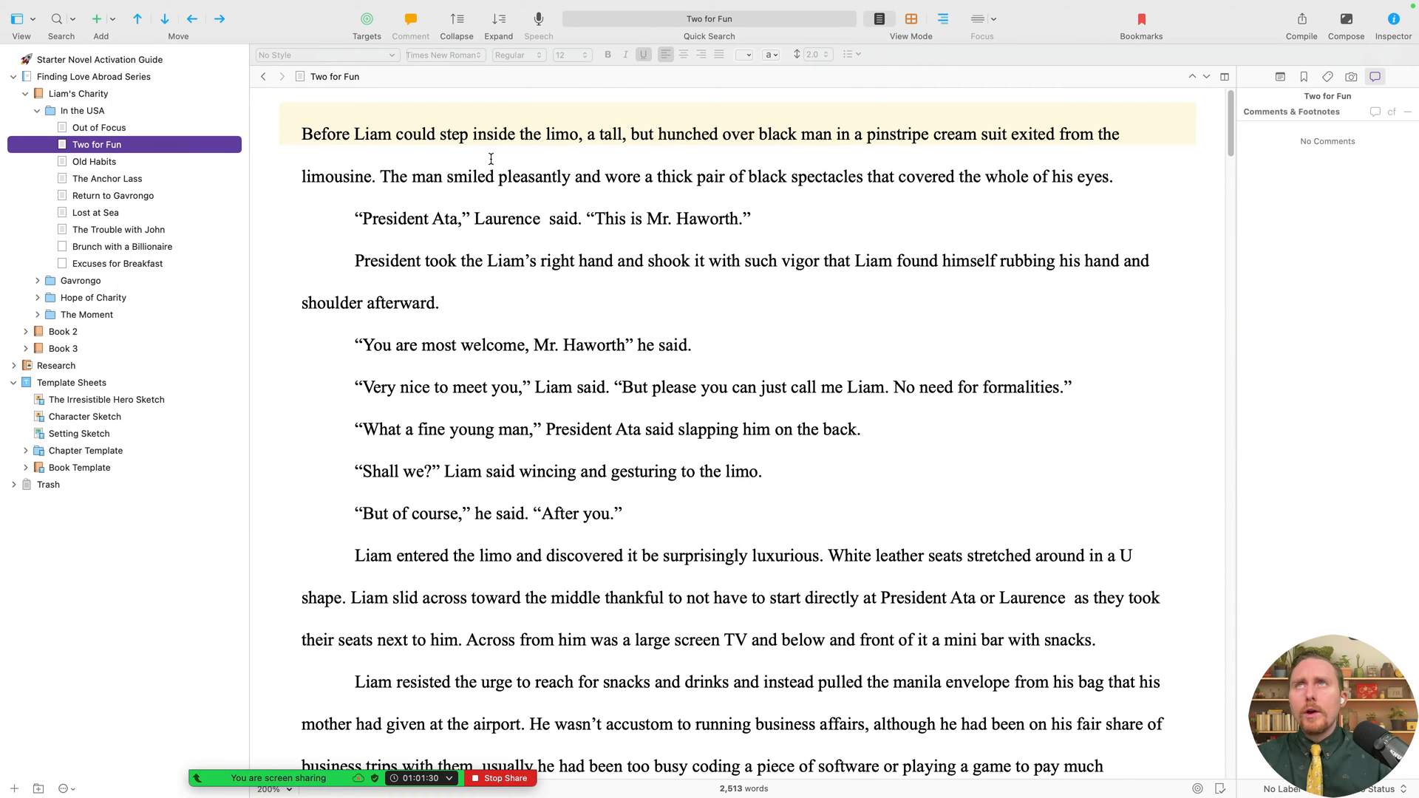
{"action": "left_click", "coordinate": [154, 161]}
{"action": "left_click", "coordinate": [139, 180]}
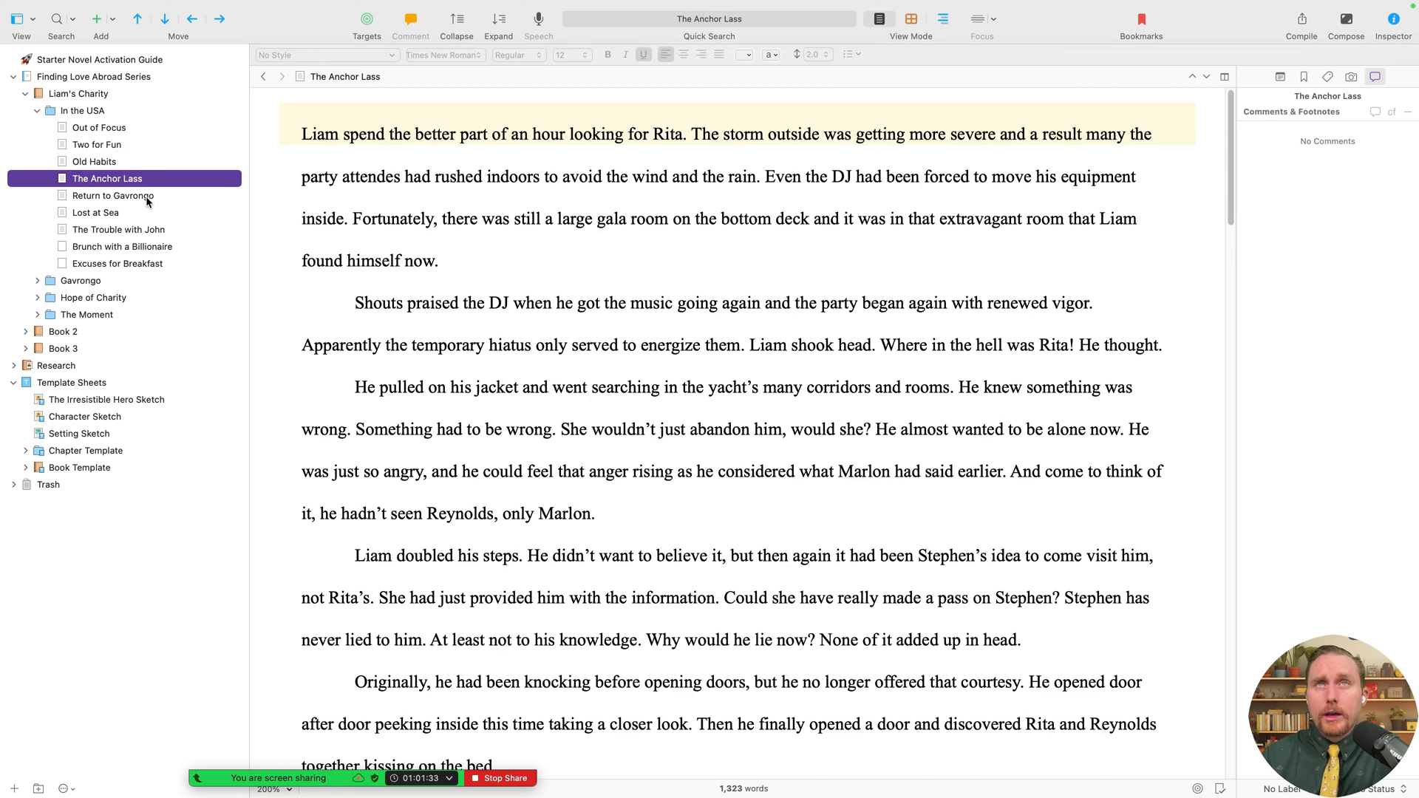
{"action": "left_click", "coordinate": [141, 196]}
{"action": "left_click", "coordinate": [142, 213]}
{"action": "left_click", "coordinate": [144, 230]}
{"action": "left_click", "coordinate": [152, 248]}
{"action": "key", "text": "Down"}
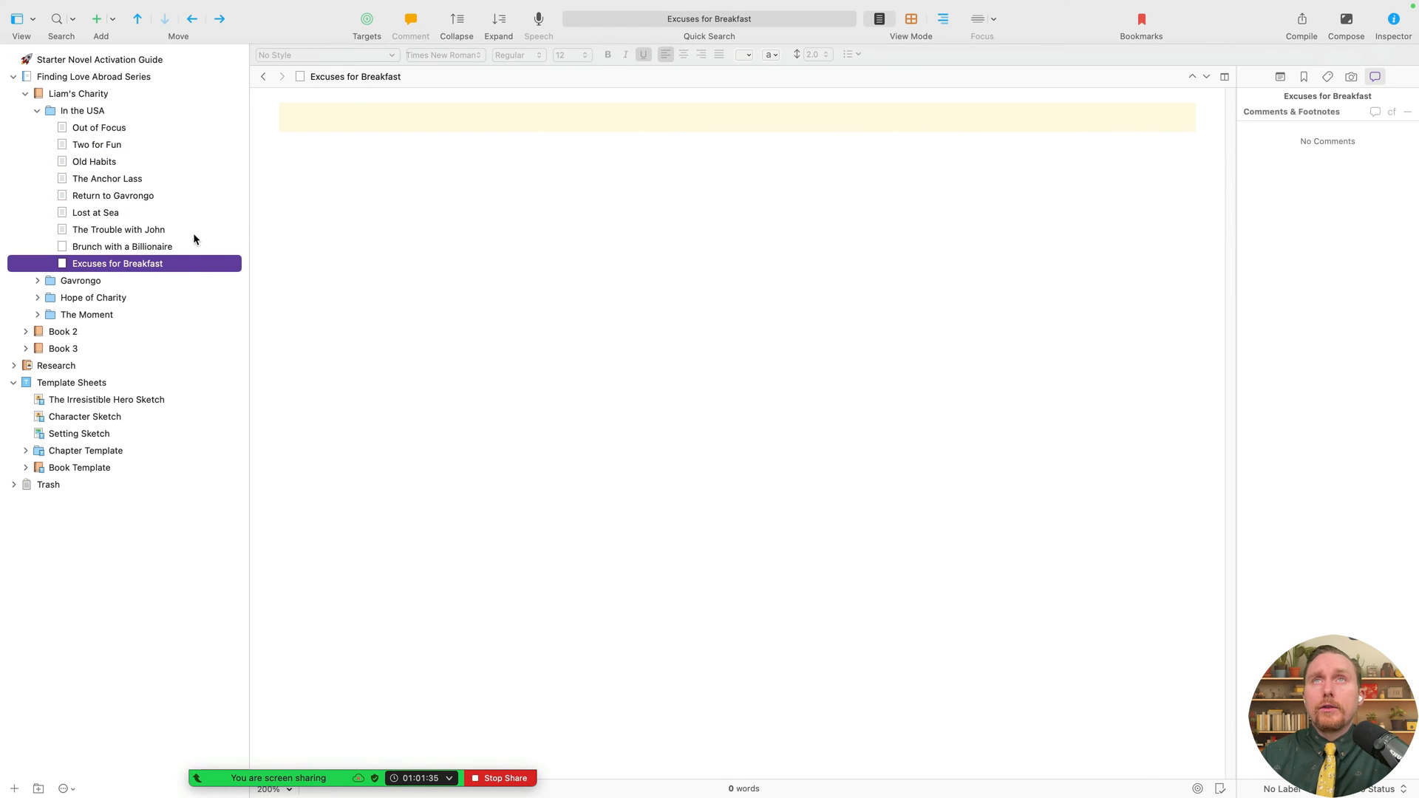
{"action": "left_click", "coordinate": [100, 110]}
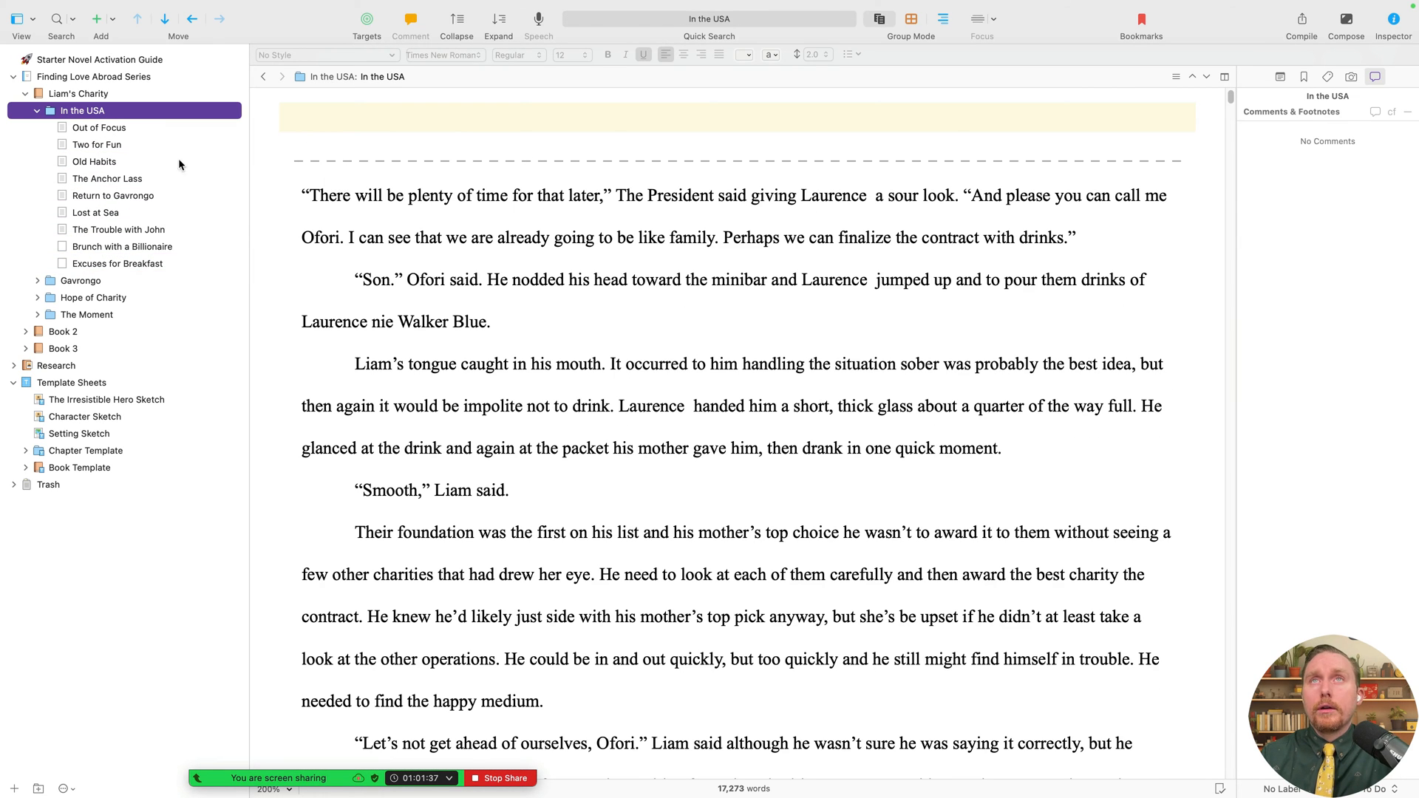
{"action": "left_click", "coordinate": [133, 135]}
{"action": "key", "text": "Down"}
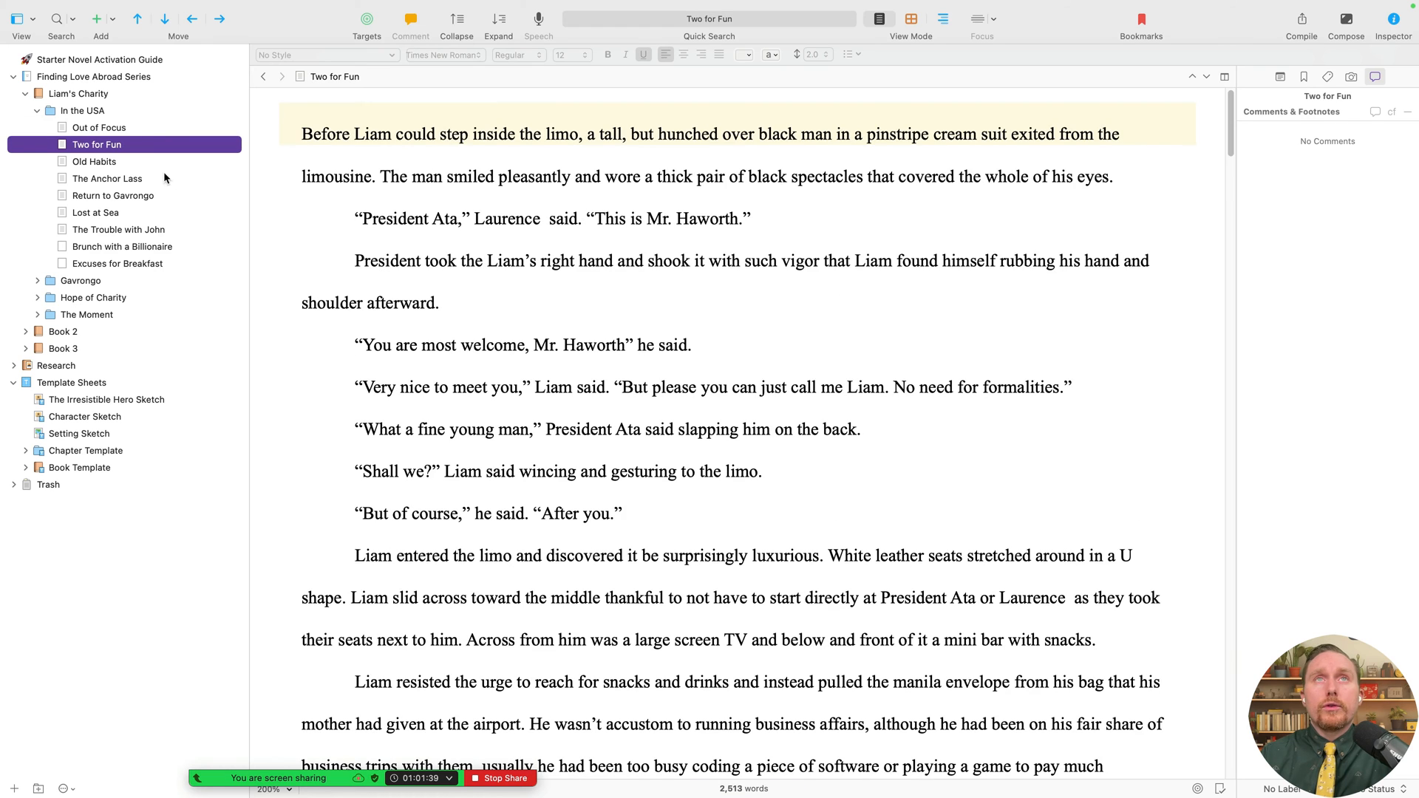
{"action": "key", "text": "Down"}
{"action": "key", "text": "Down"}
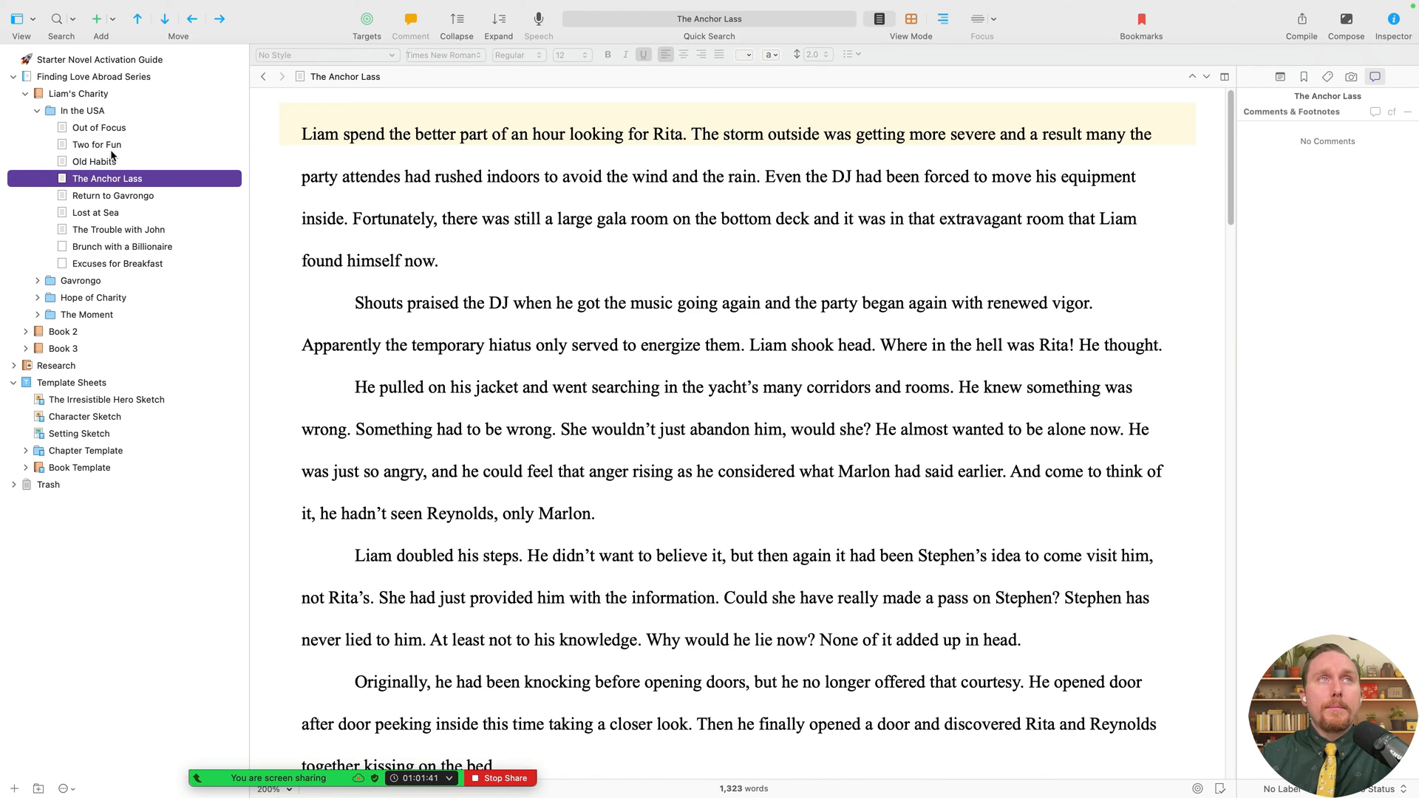
- Set the compile to Liam's Charity, output as Microsoft Word (.docx)
{"action": "left_click", "coordinate": [1301, 22]}
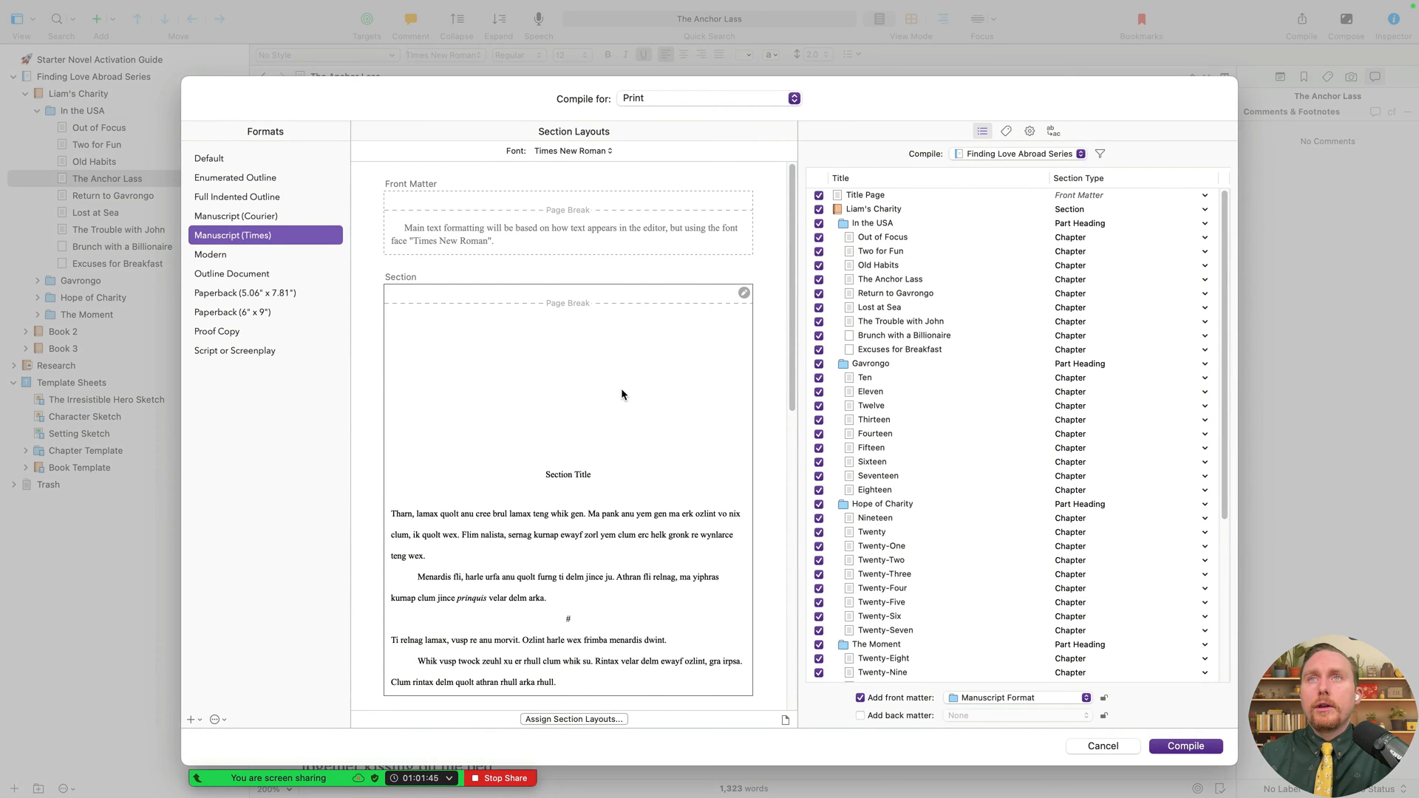
{"action": "left_click", "coordinate": [556, 369]}
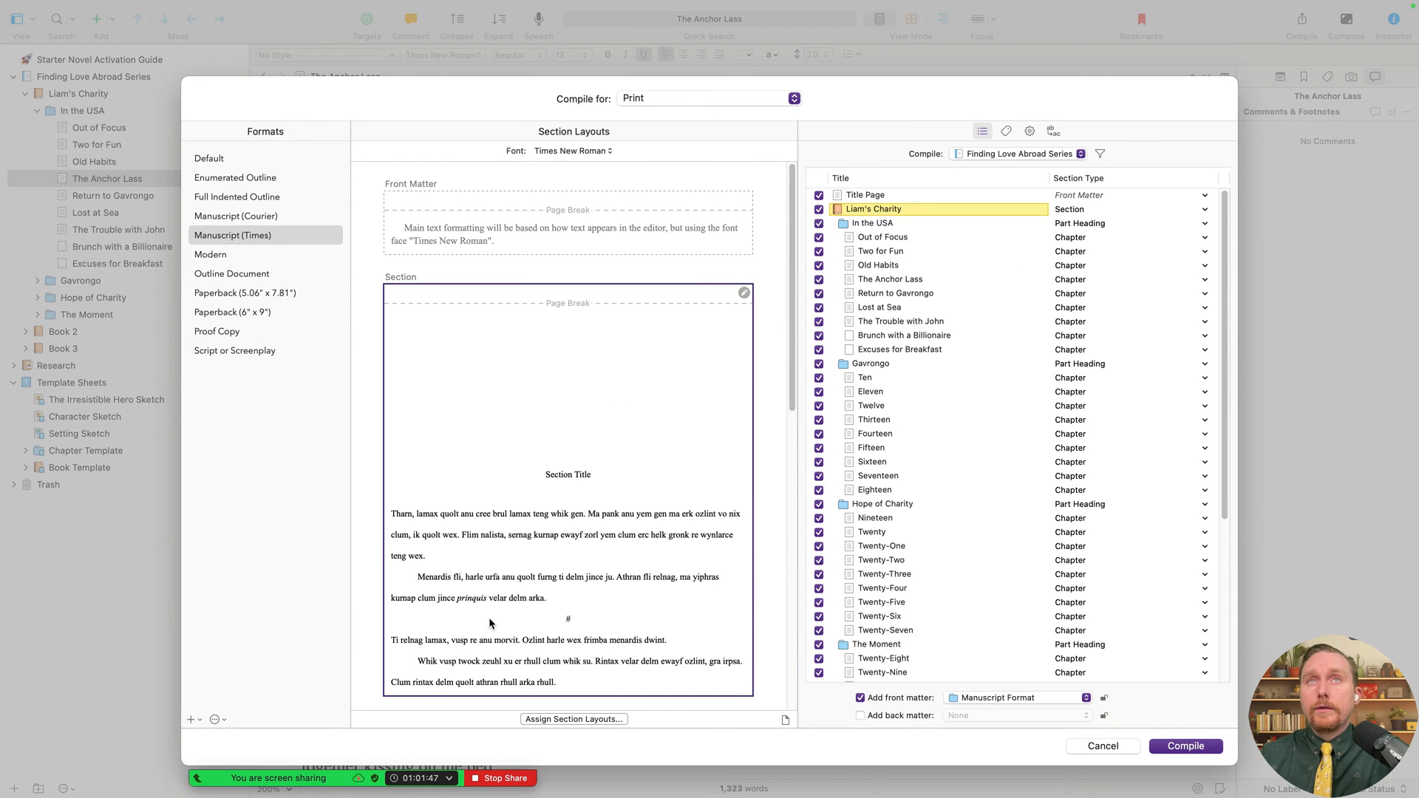
{"action": "scroll", "coordinate": [620, 554], "scroll_direction": "down", "scroll_amount": 3}
{"action": "left_click", "coordinate": [1008, 155]}
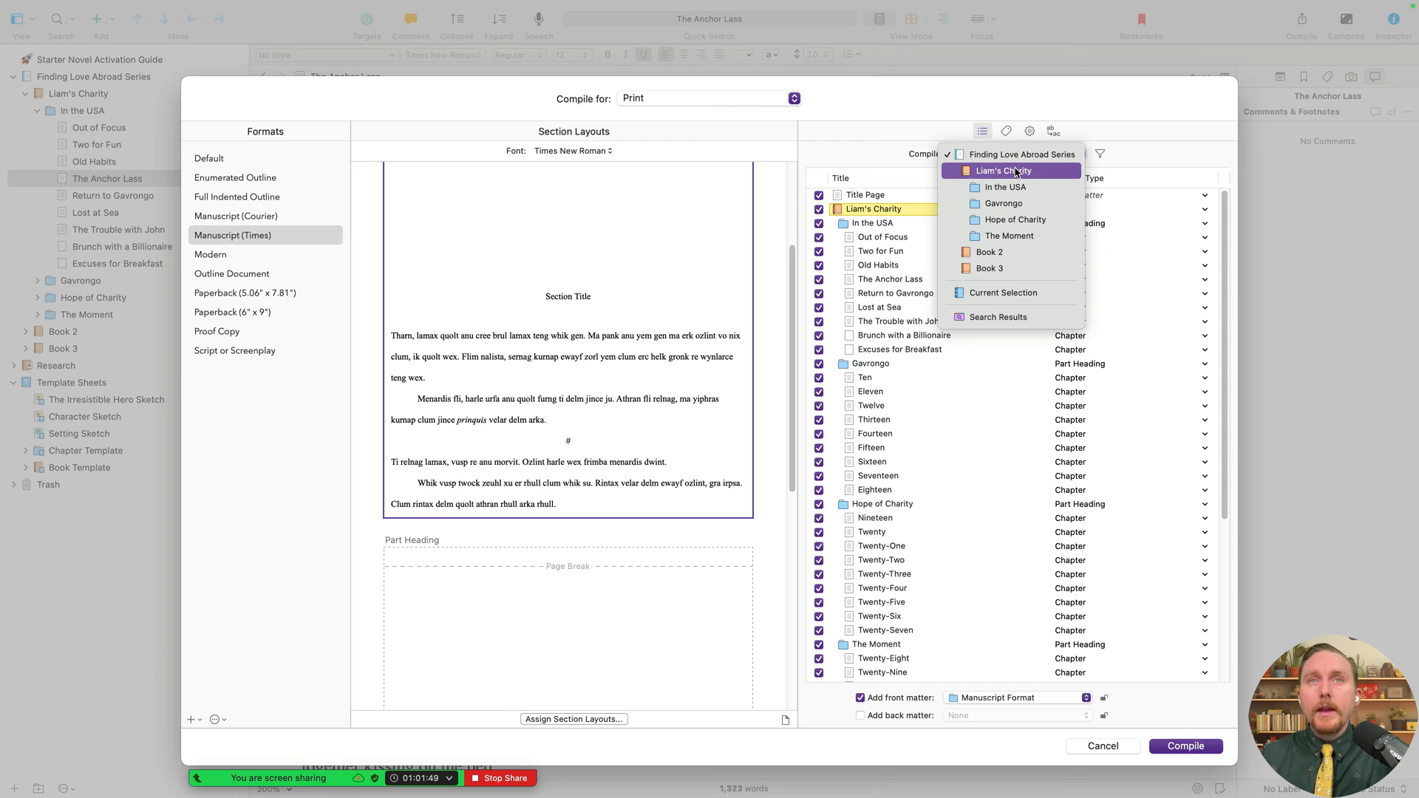
{"action": "left_click", "coordinate": [1005, 170]}
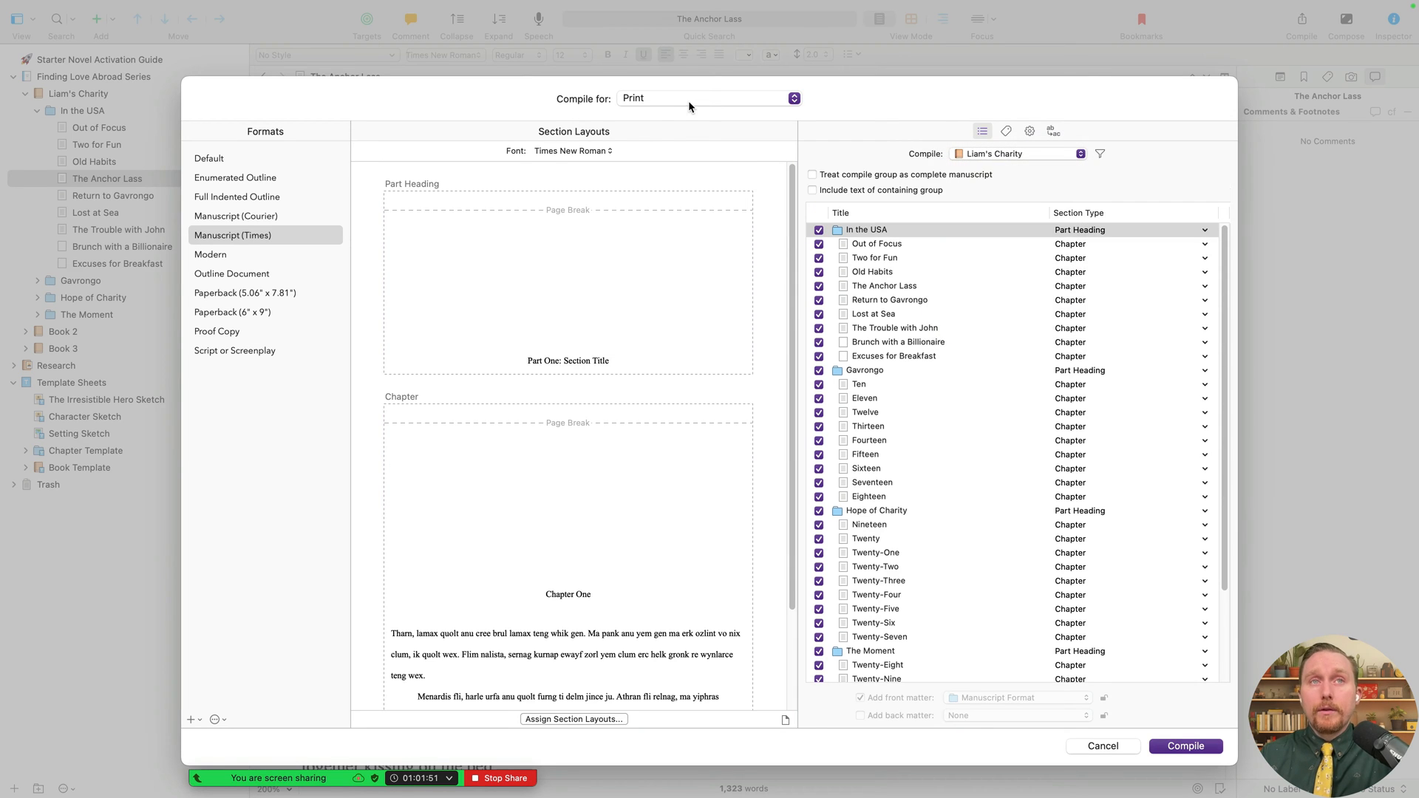
{"action": "left_click", "coordinate": [689, 100]}
{"action": "left_click", "coordinate": [715, 170]}
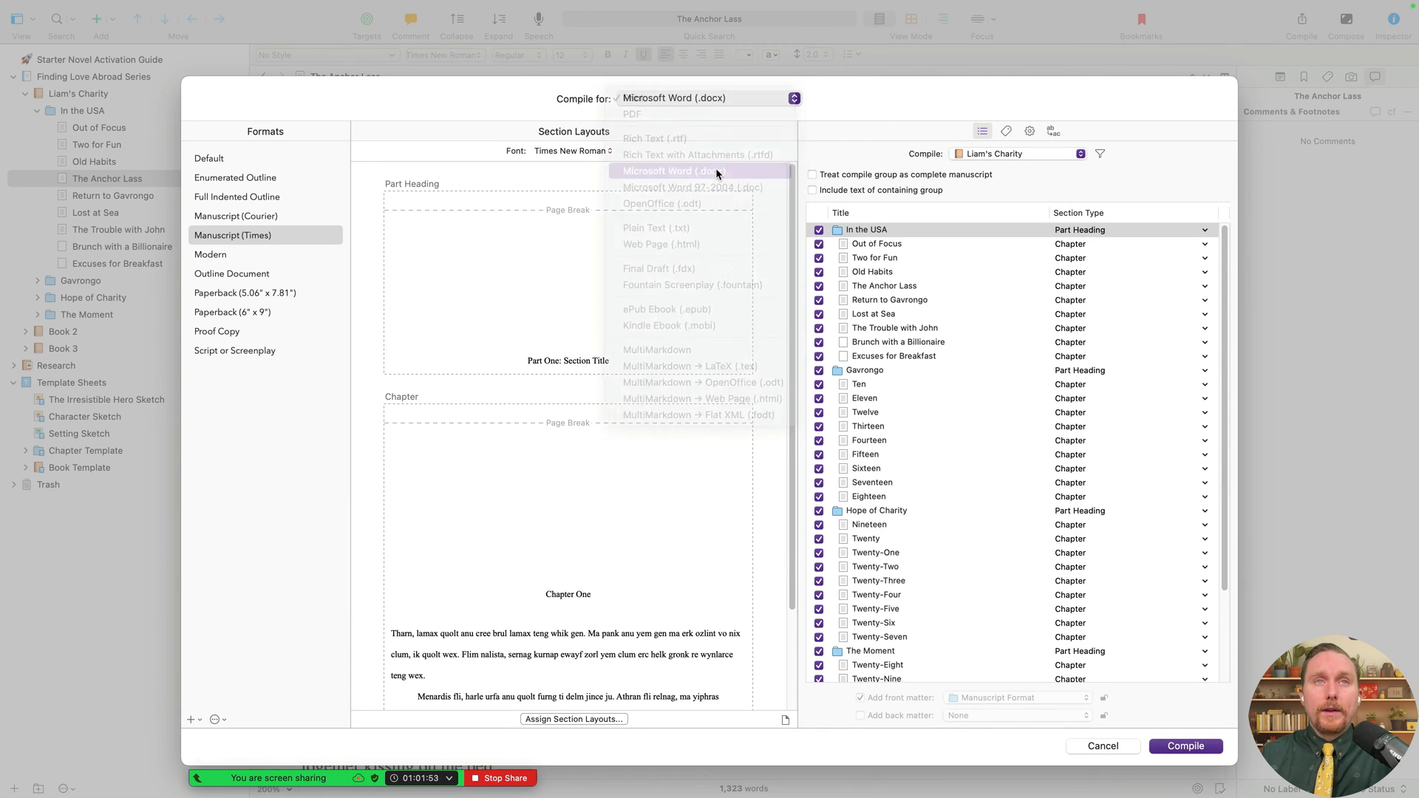
- Choose the Manuscript (Times) format and treat Liam's Charity as a complete manuscript
{"action": "left_click", "coordinate": [306, 238]}
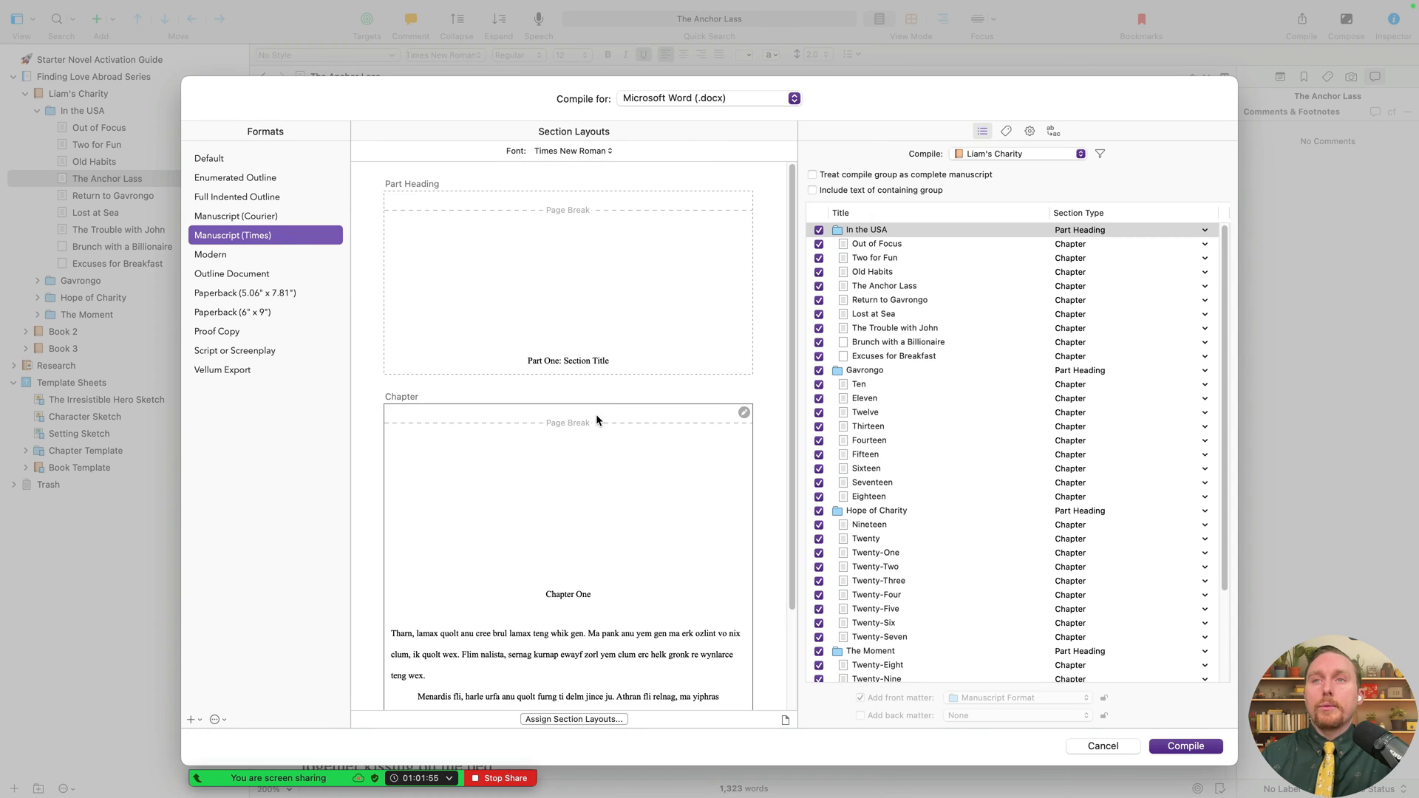
{"action": "left_click", "coordinate": [646, 332]}
{"action": "scroll", "coordinate": [650, 538], "scroll_direction": "down", "scroll_amount": 3}
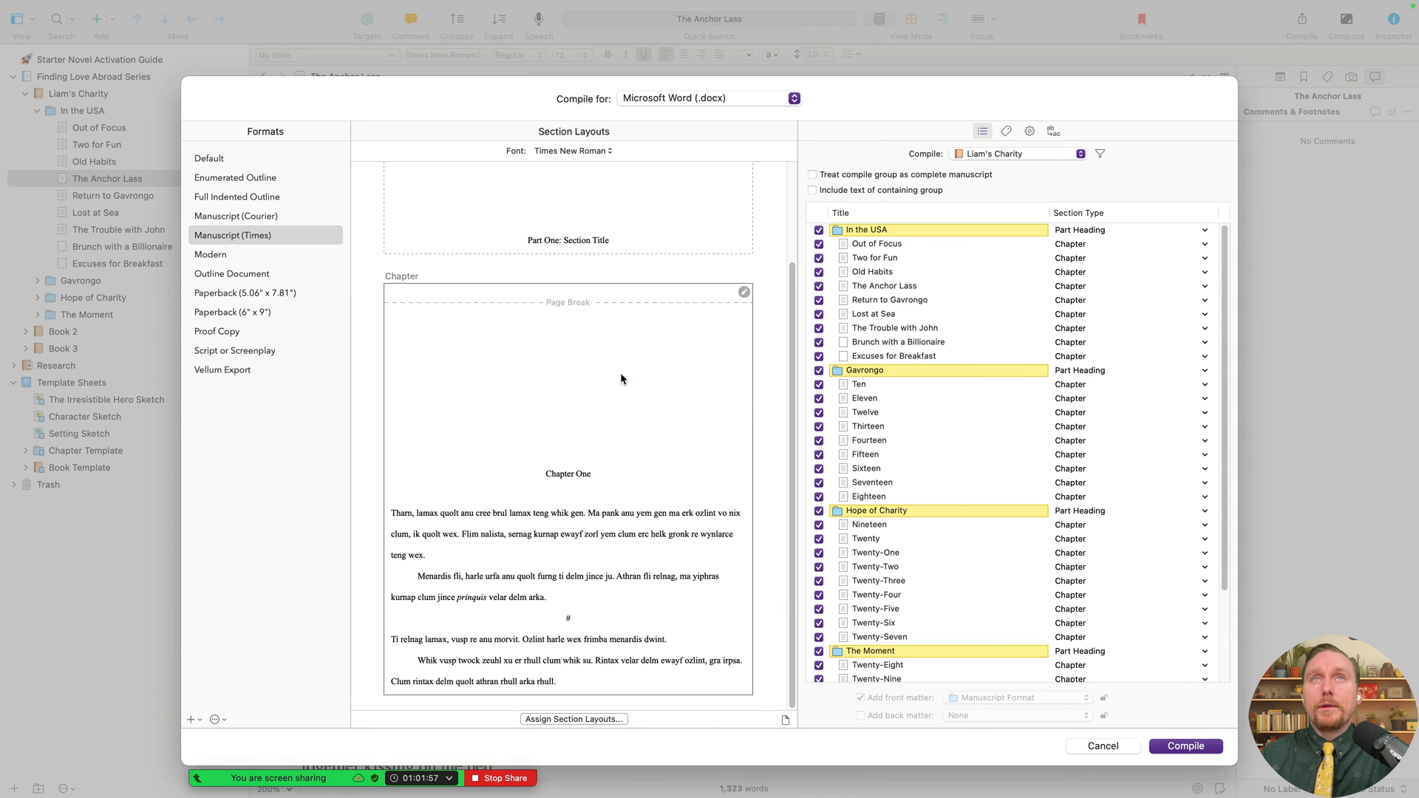
{"action": "left_click", "coordinate": [640, 521]}
{"action": "scroll", "coordinate": [947, 547], "scroll_direction": "down", "scroll_amount": 3}
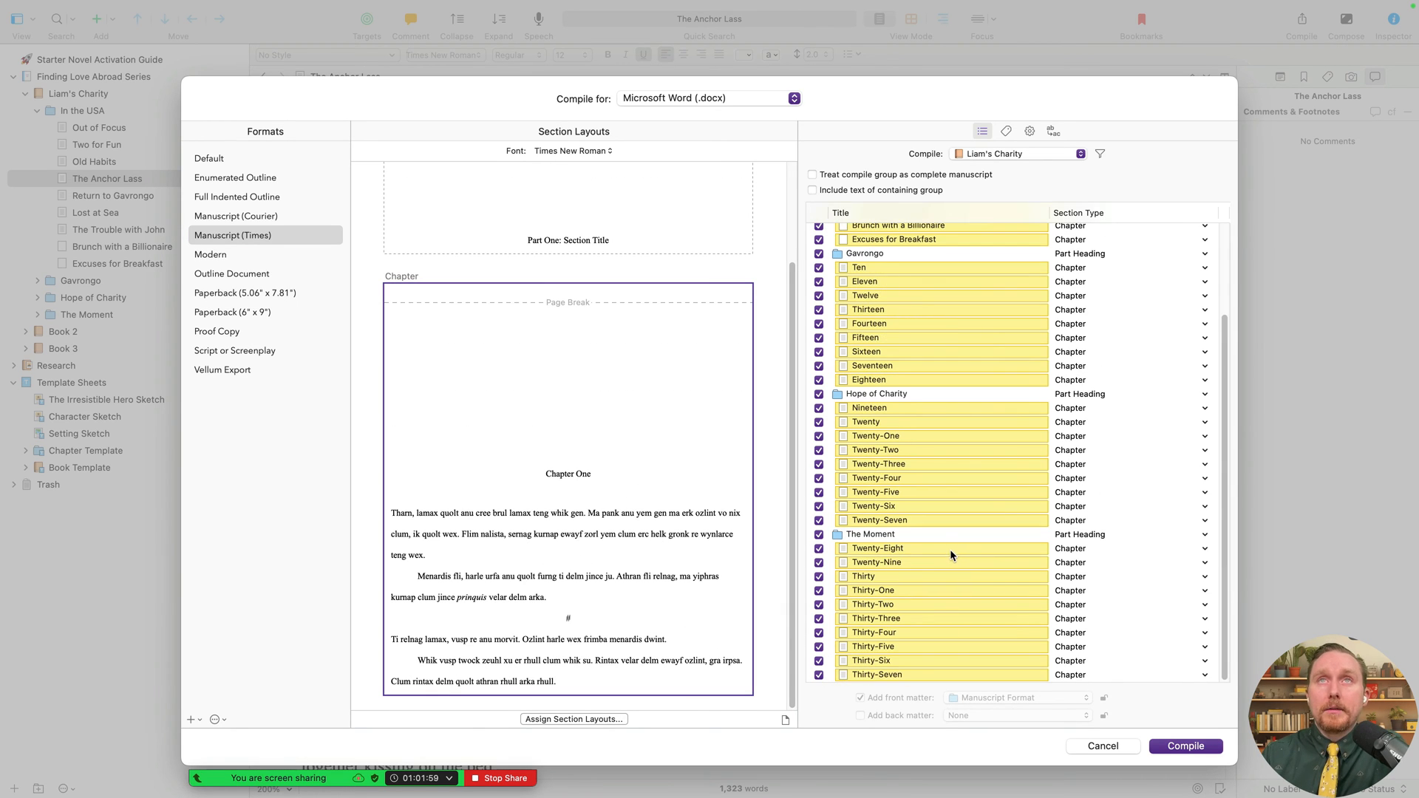
{"action": "scroll", "coordinate": [950, 548], "scroll_direction": "up", "scroll_amount": 2}
{"action": "scroll", "coordinate": [930, 429], "scroll_direction": "up", "scroll_amount": 1}
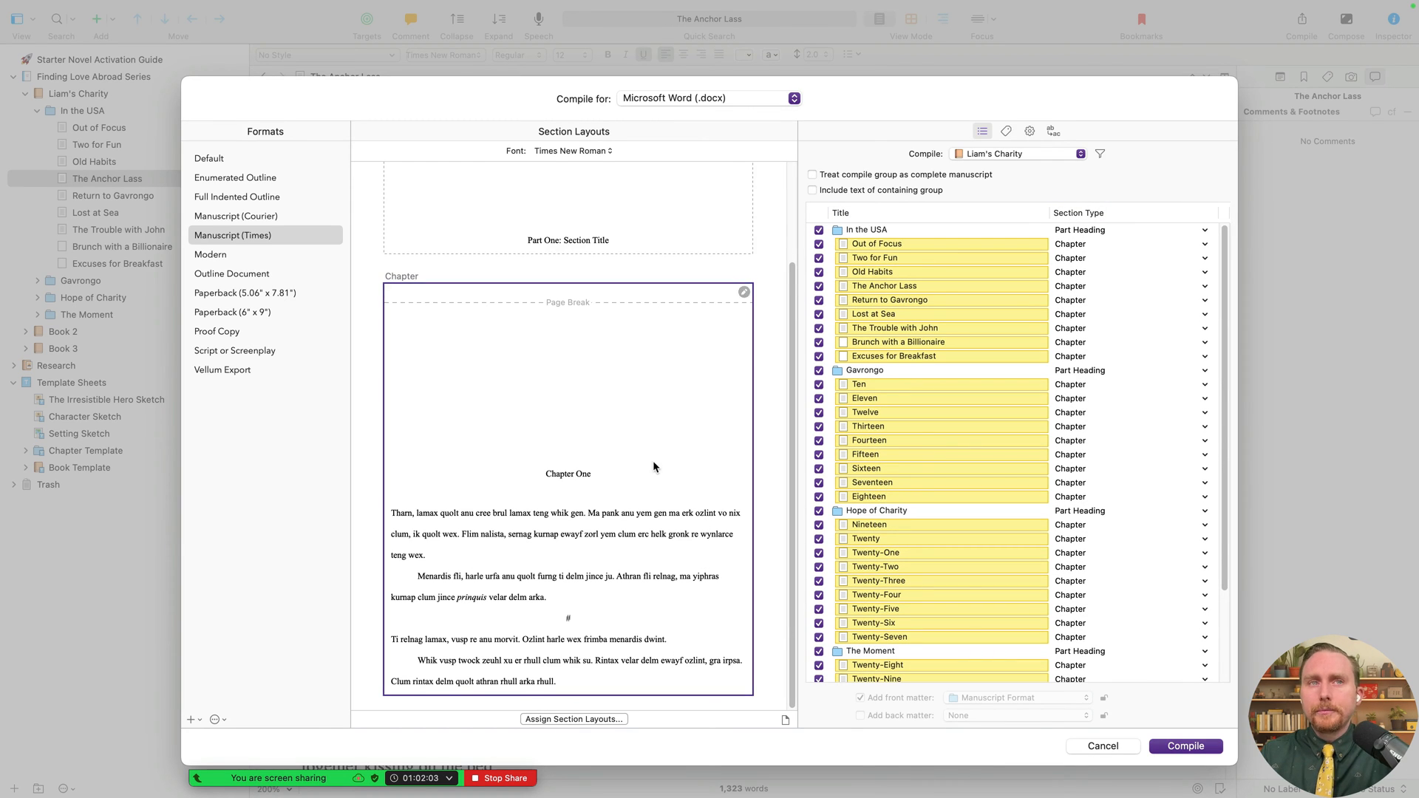
{"action": "scroll", "coordinate": [610, 318], "scroll_direction": "up", "scroll_amount": 2}
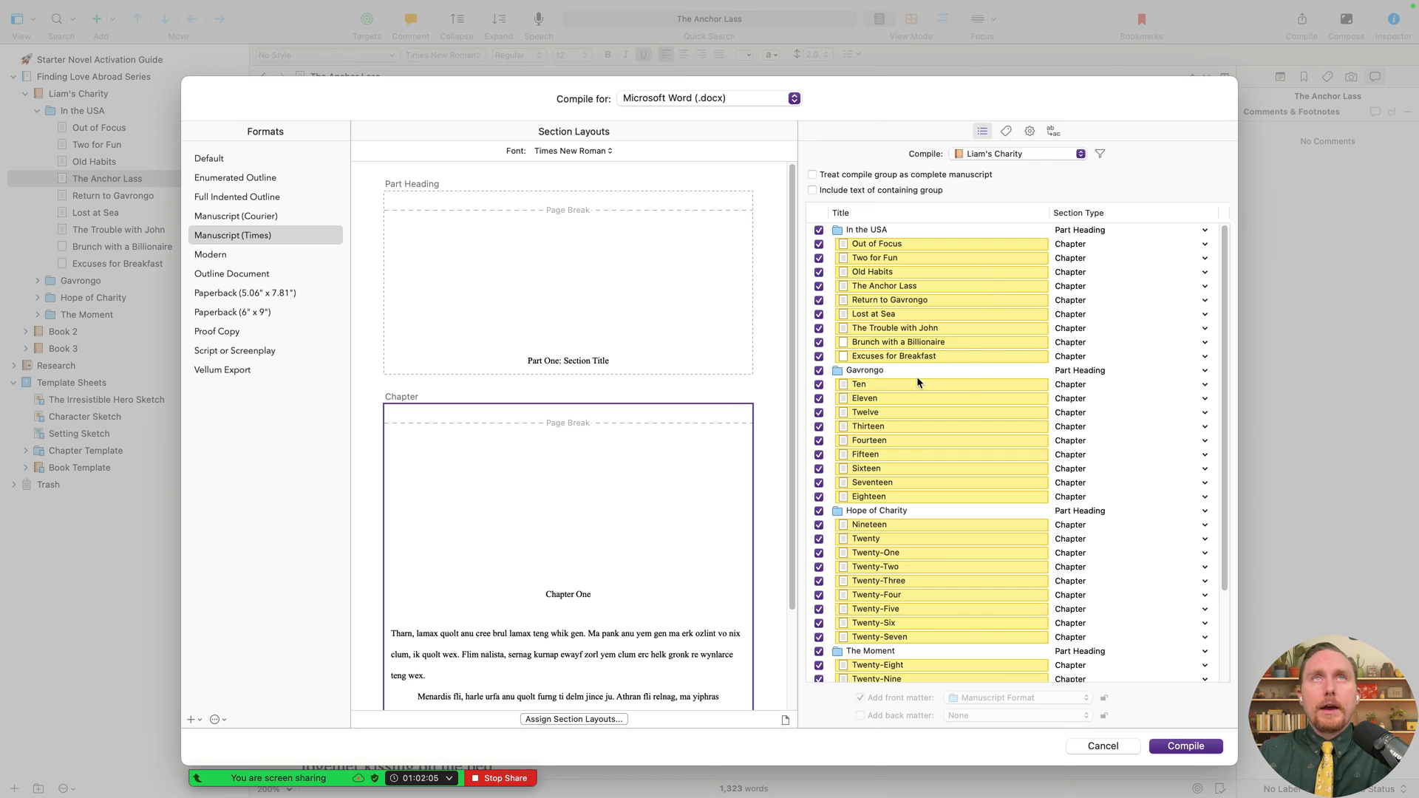
{"action": "scroll", "coordinate": [650, 591], "scroll_direction": "down", "scroll_amount": 2}
{"action": "scroll", "coordinate": [620, 569], "scroll_direction": "up", "scroll_amount": 2}
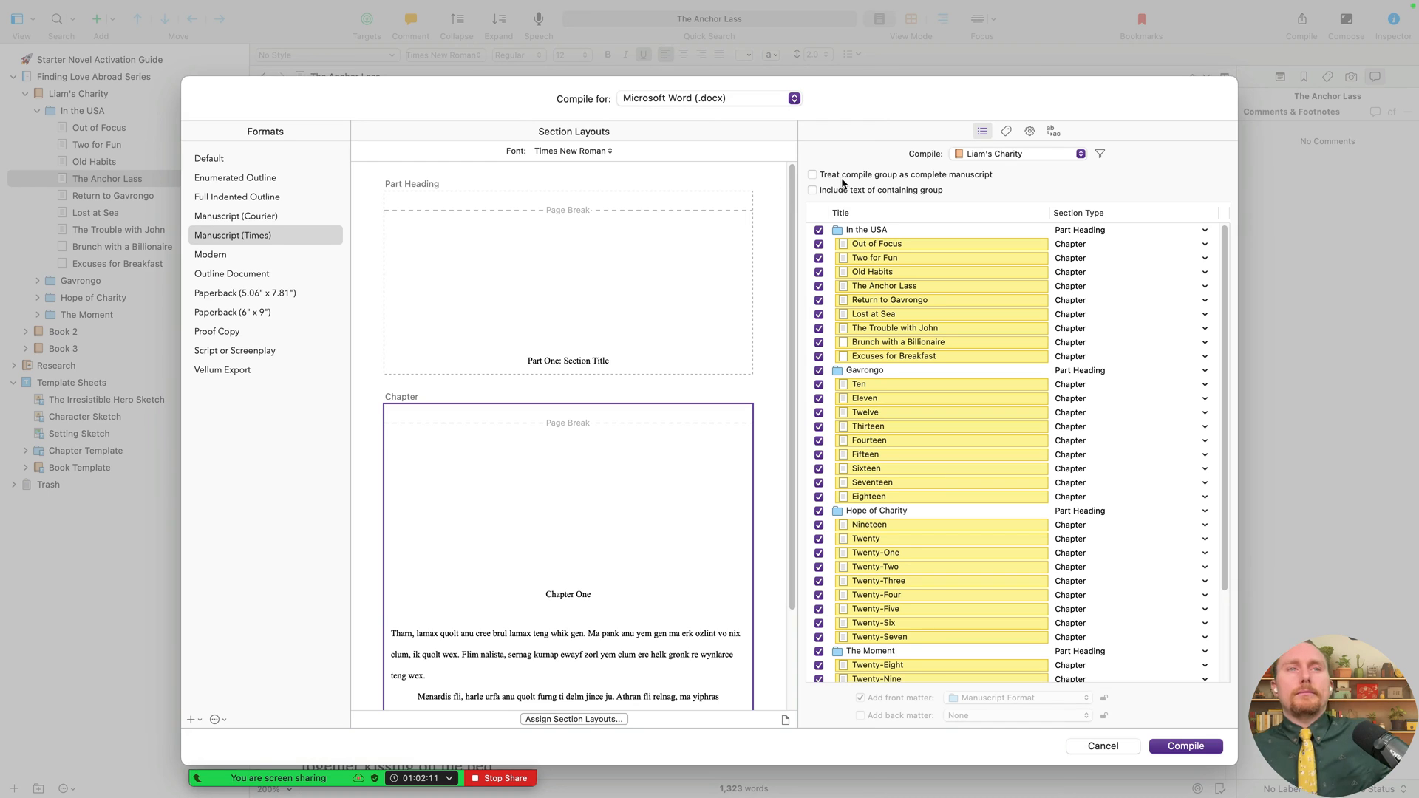
{"action": "left_click", "coordinate": [933, 175]}
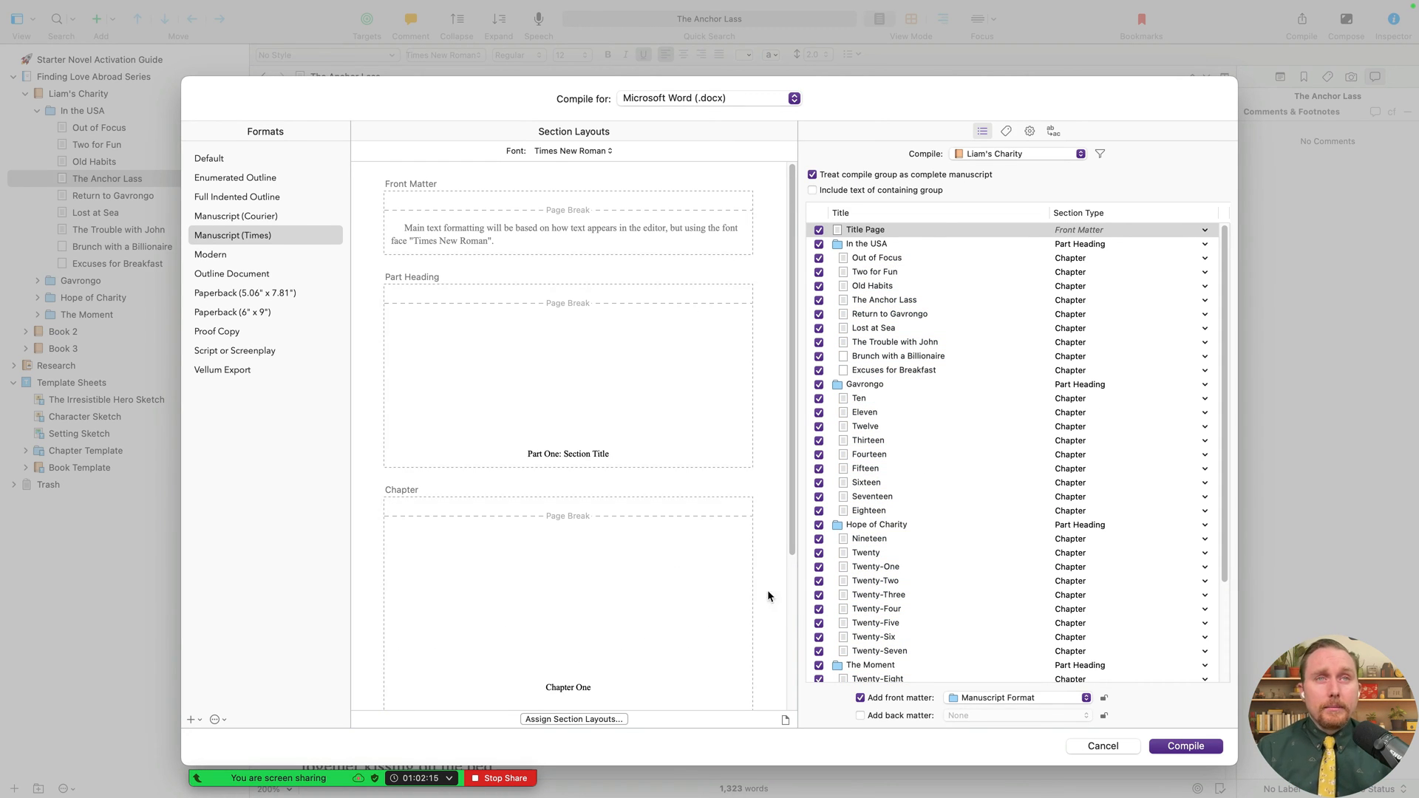
- Compile Liam's Charity and export the Word file to the Desktop
{"action": "left_click", "coordinate": [1168, 748]}
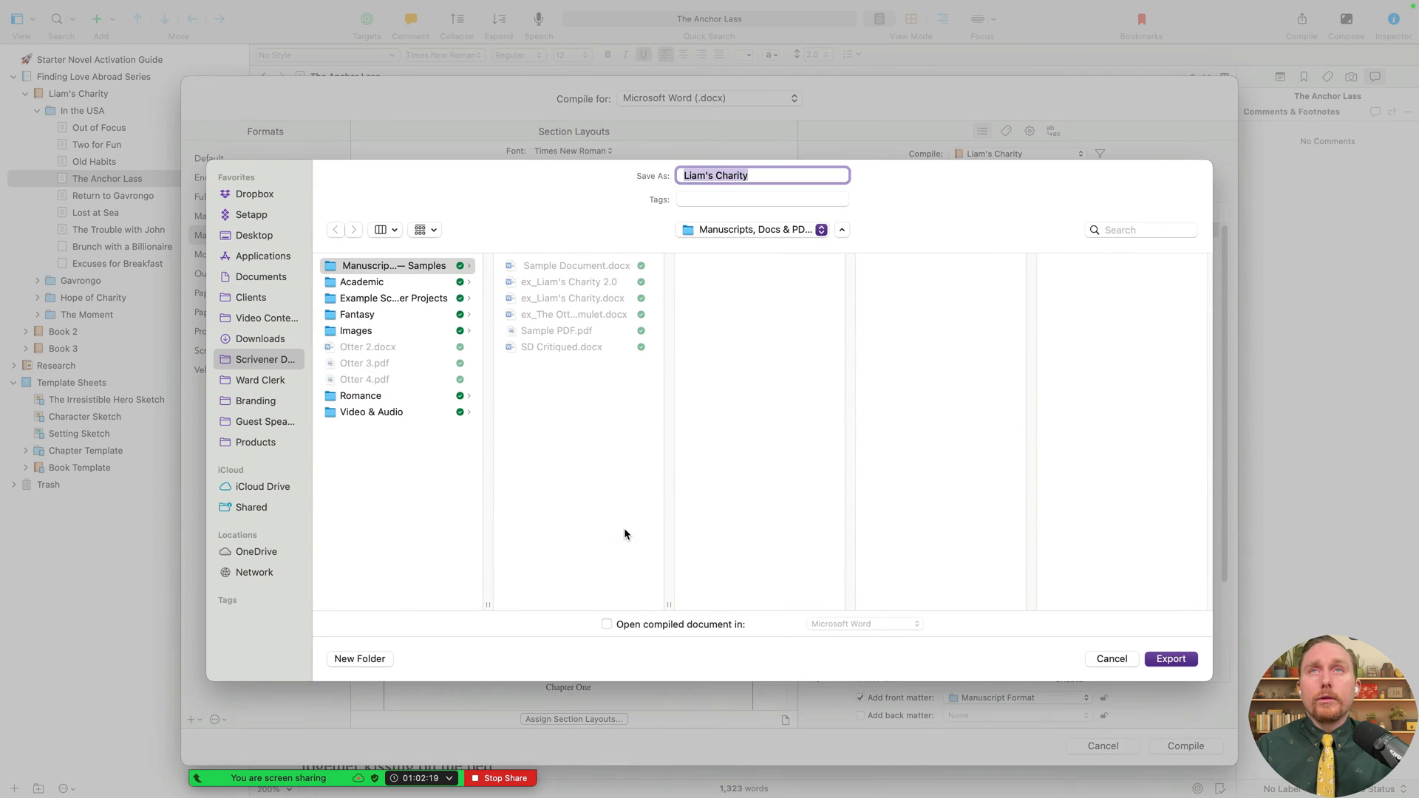
{"action": "left_click", "coordinate": [265, 235]}
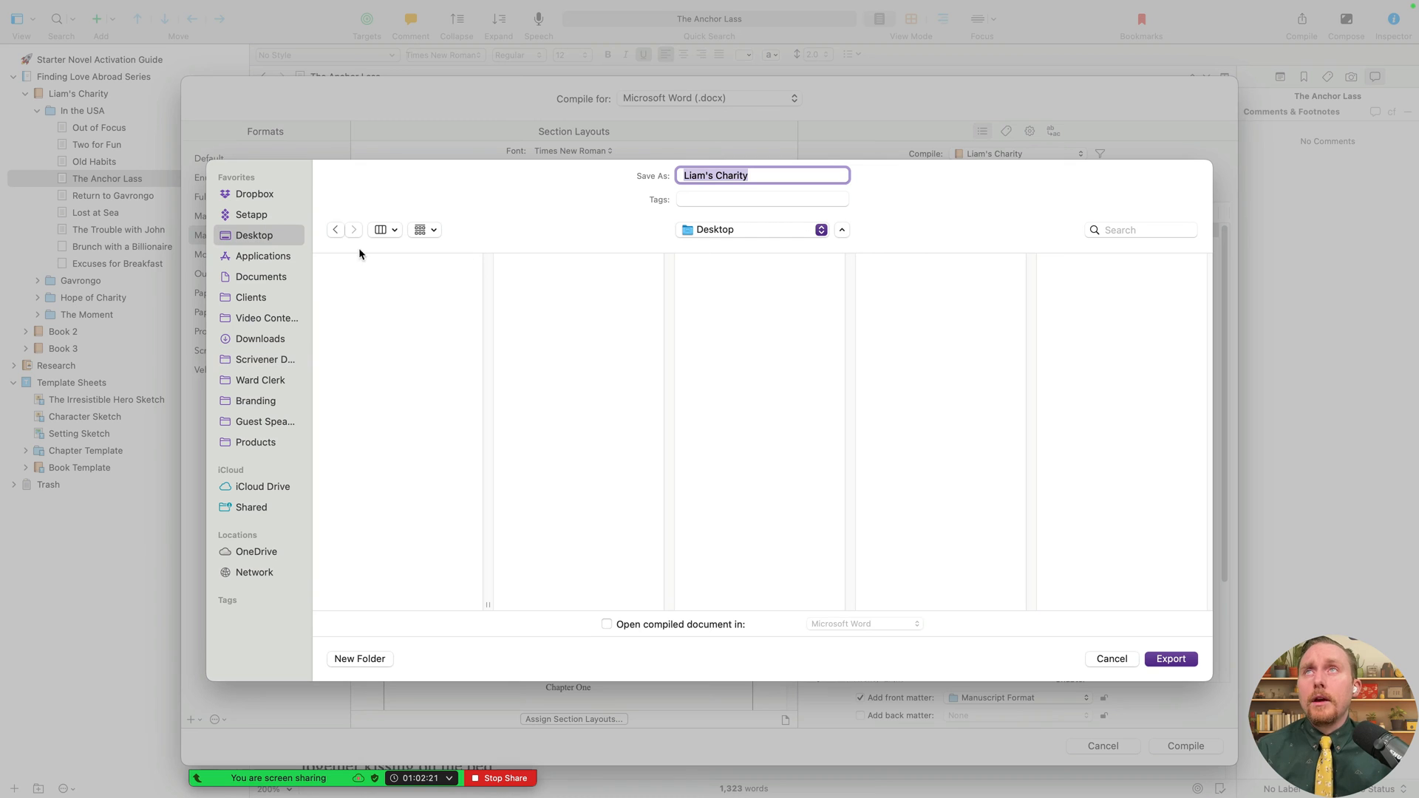
{"action": "left_click", "coordinate": [1170, 658]}
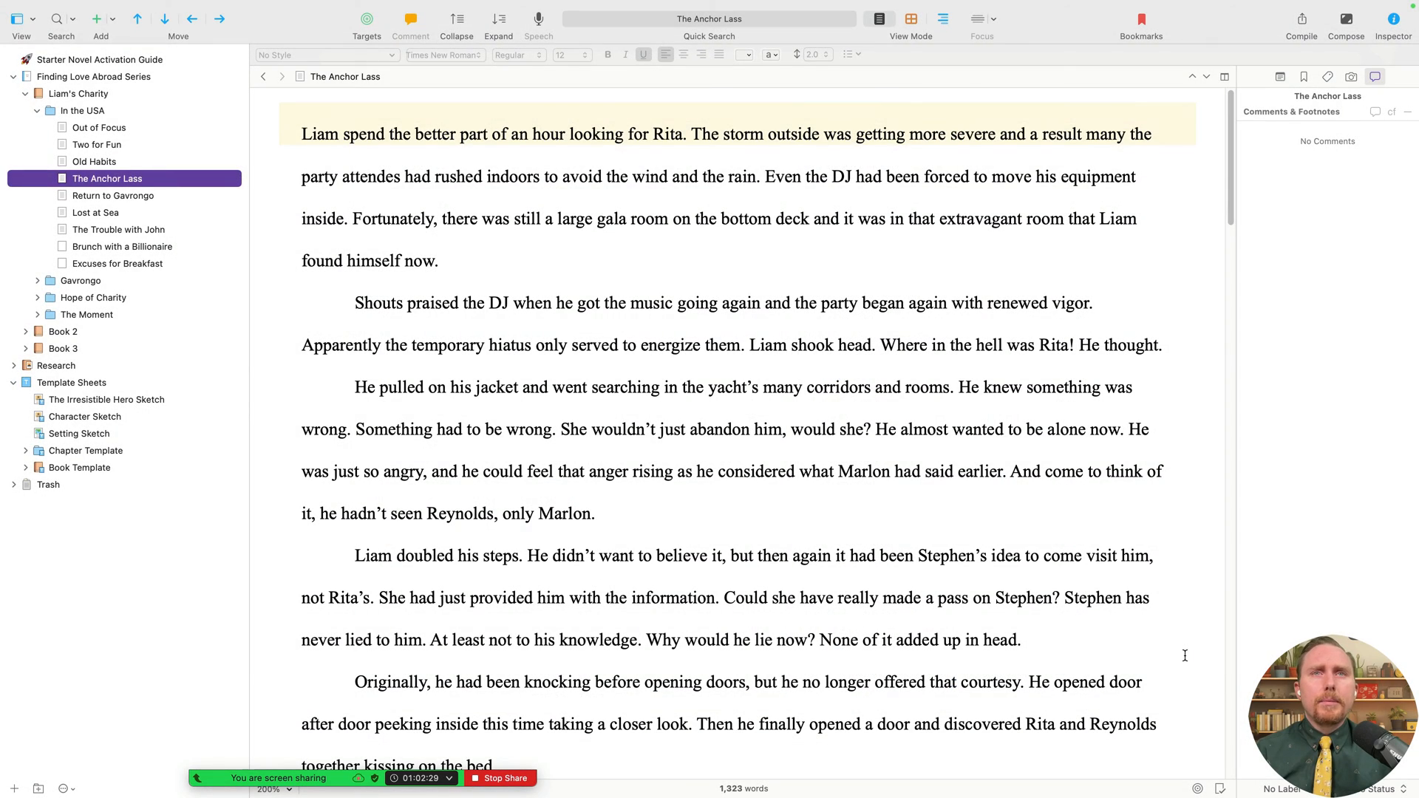
- Switch to the desktop and open the compiled Liam's Charity .docx in Microsoft Word
{"action": "key", "text": "ctrl+Right"}
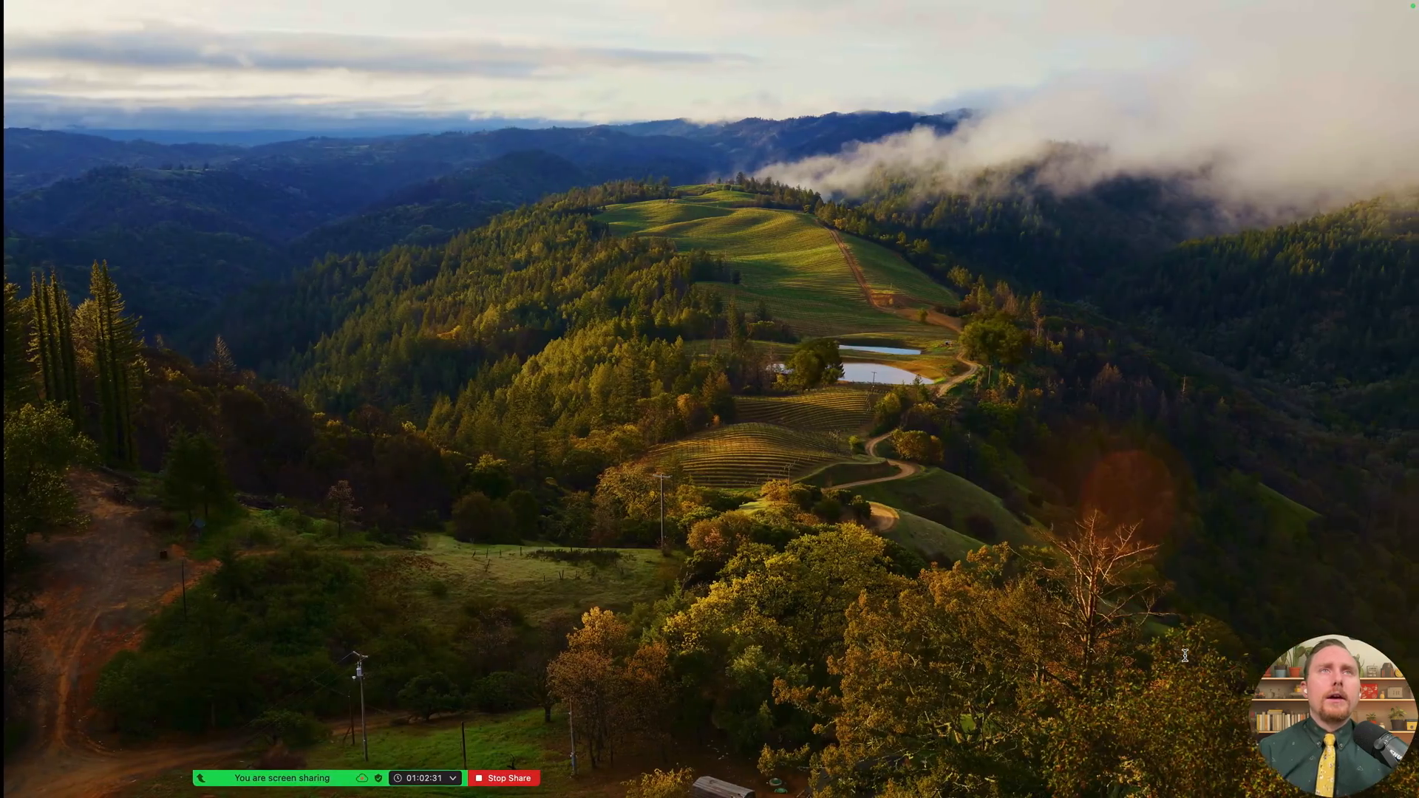
{"action": "key", "text": "ctrl+Left"}
{"action": "key", "text": "ctrl+Right"}
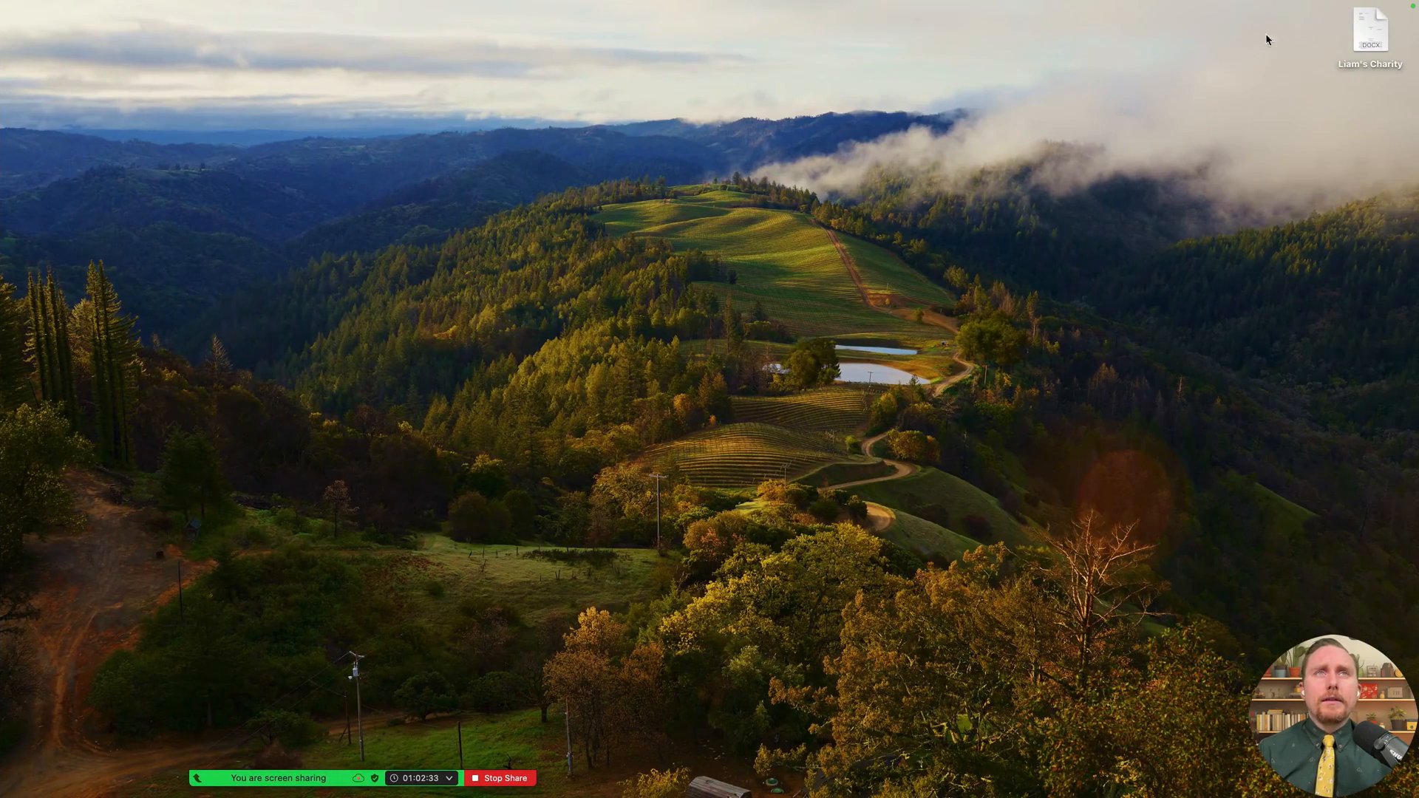
{"action": "double_click", "coordinate": [1371, 37]}
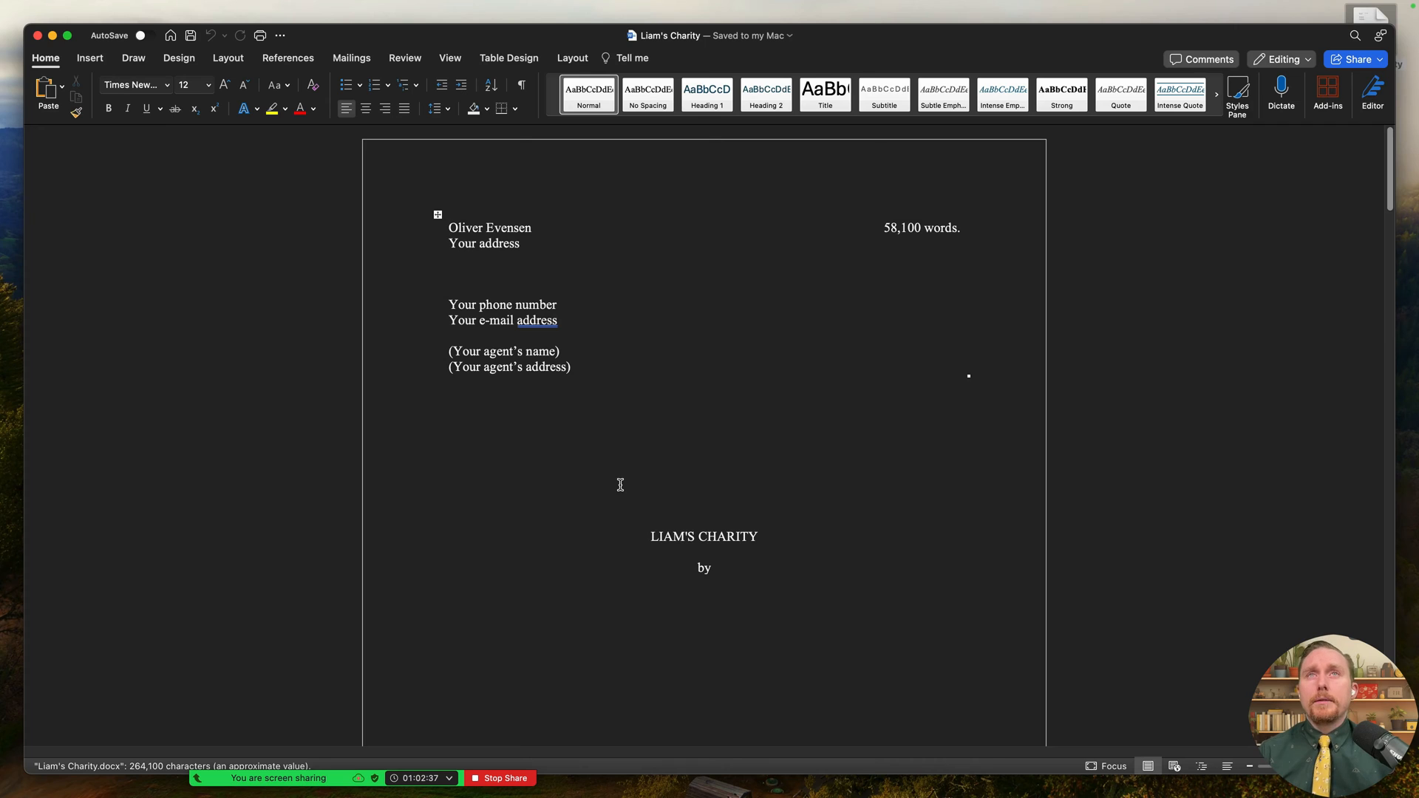
- Review the title page of the compiled manuscript in Word
{"action": "scroll", "coordinate": [836, 491], "scroll_direction": "down", "scroll_amount": 6}
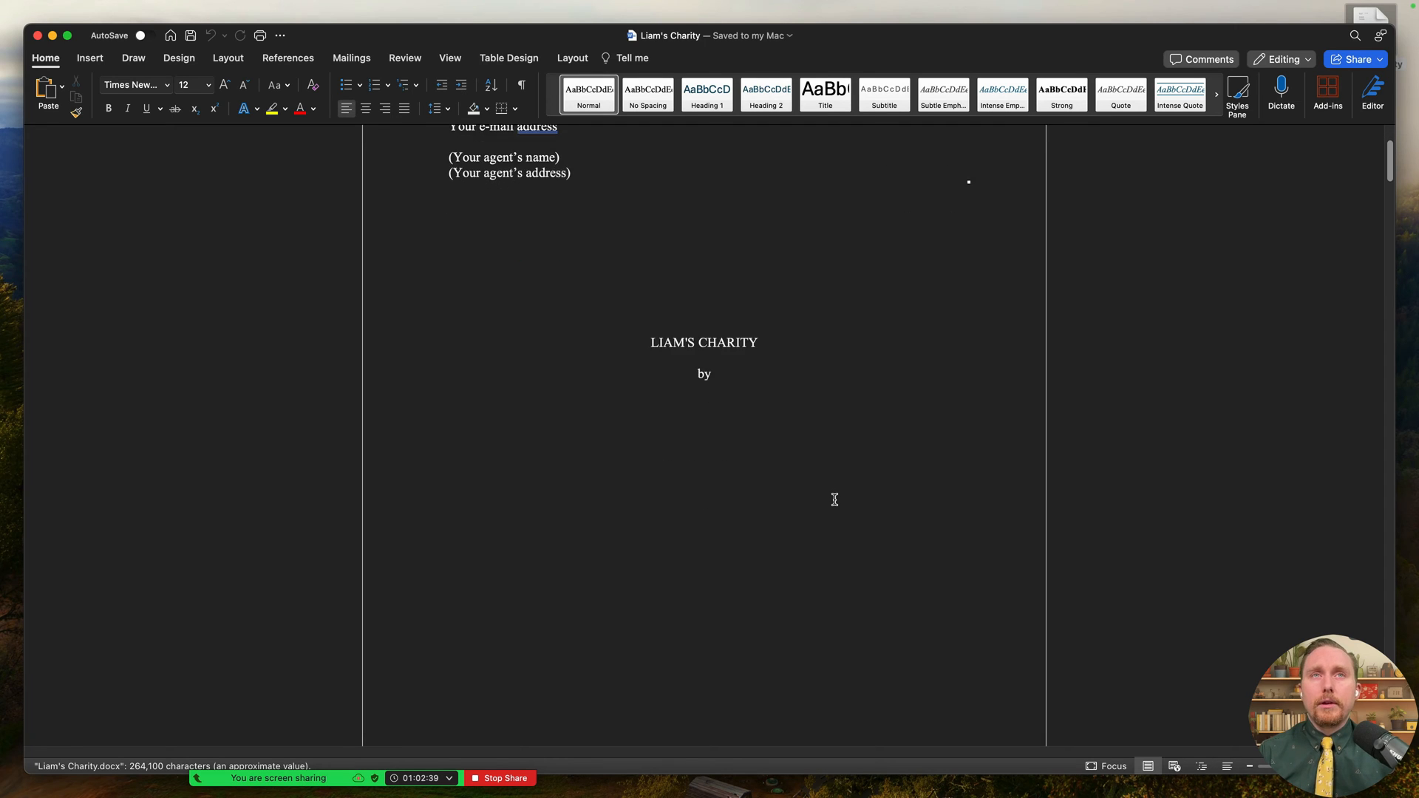
{"action": "scroll", "coordinate": [836, 501], "scroll_direction": "up", "scroll_amount": 6}
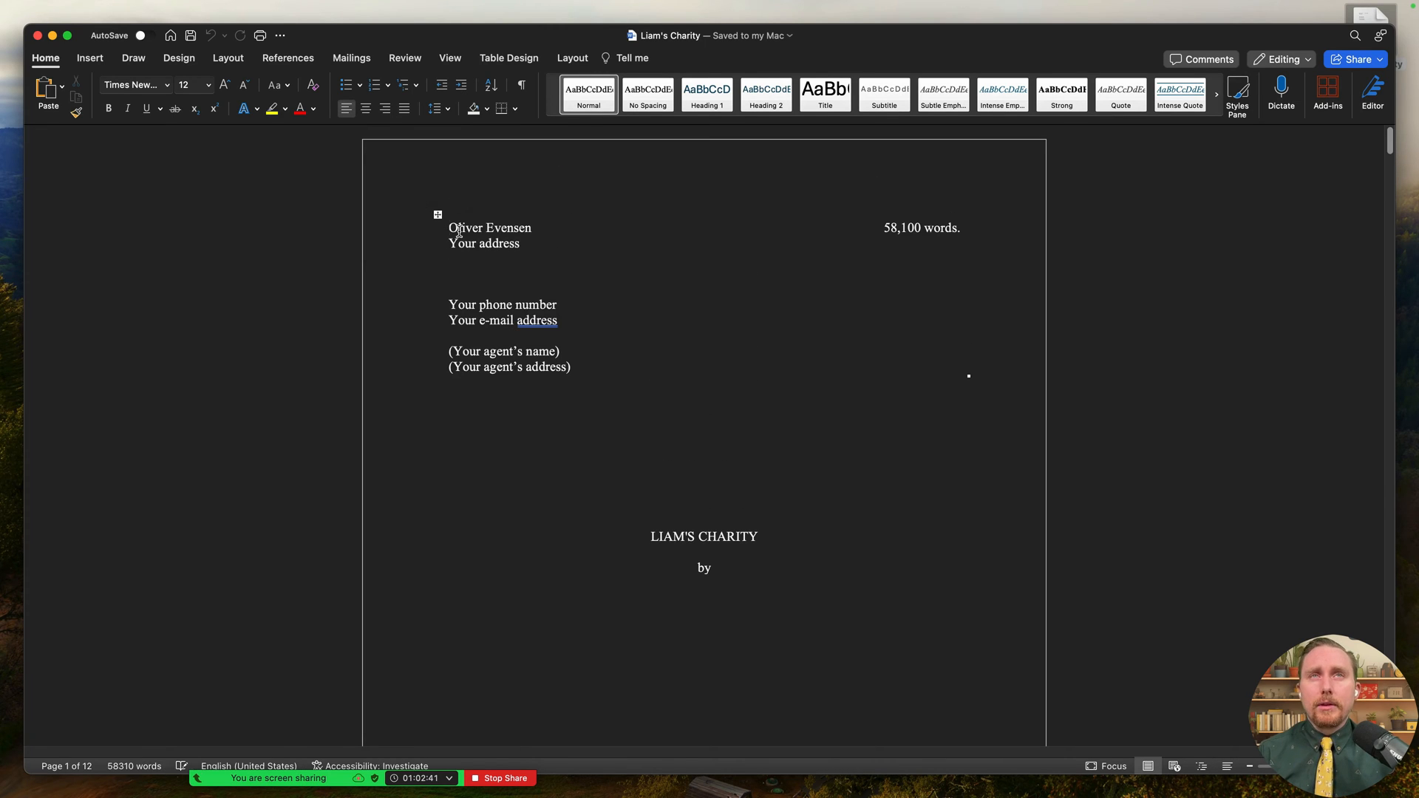
{"action": "left_click_drag", "start_coordinate": [448, 227], "coordinate": [762, 591]}
{"action": "left_click", "coordinate": [695, 575]}
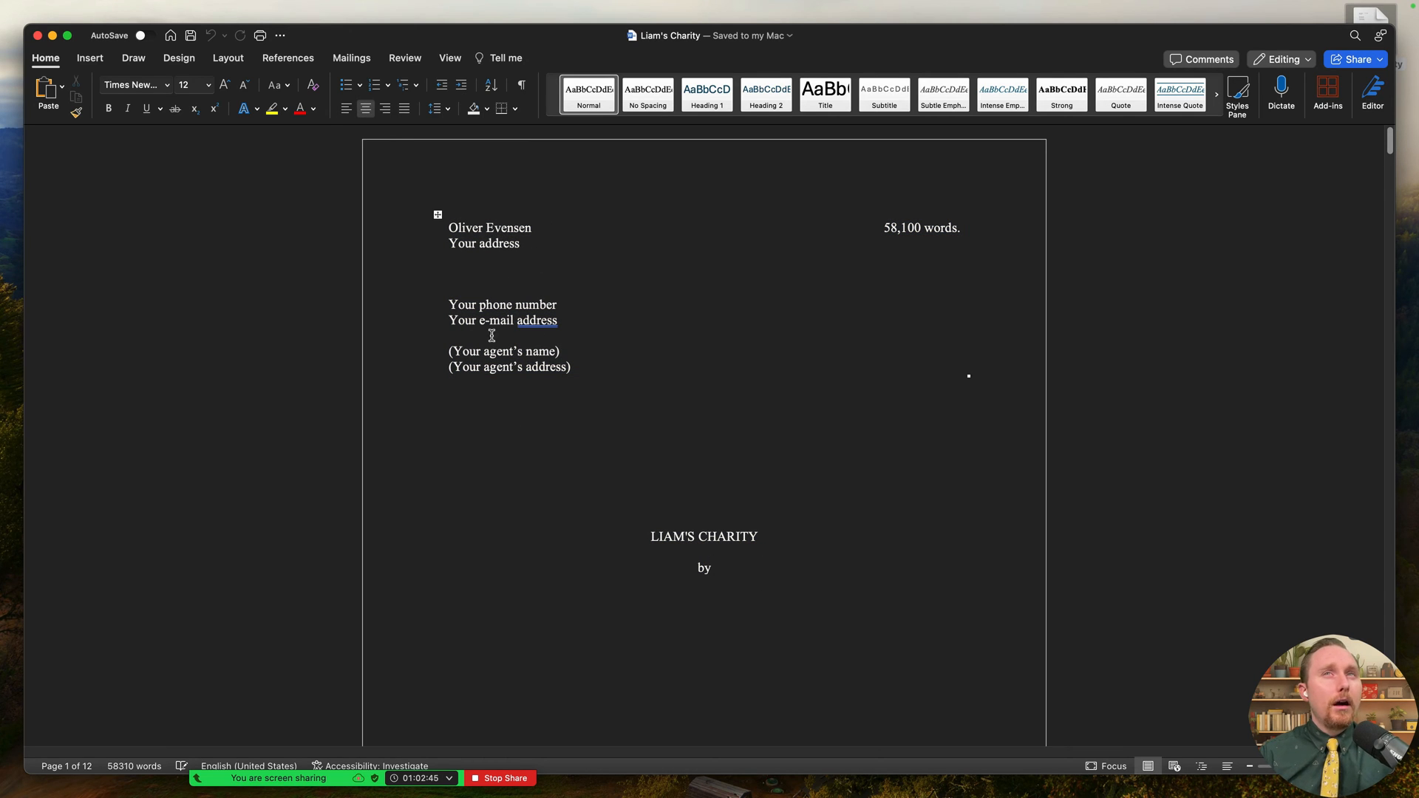
{"action": "left_click_drag", "start_coordinate": [617, 365], "coordinate": [358, 196]}
{"action": "scroll", "coordinate": [864, 477], "scroll_direction": "down", "scroll_amount": 1}
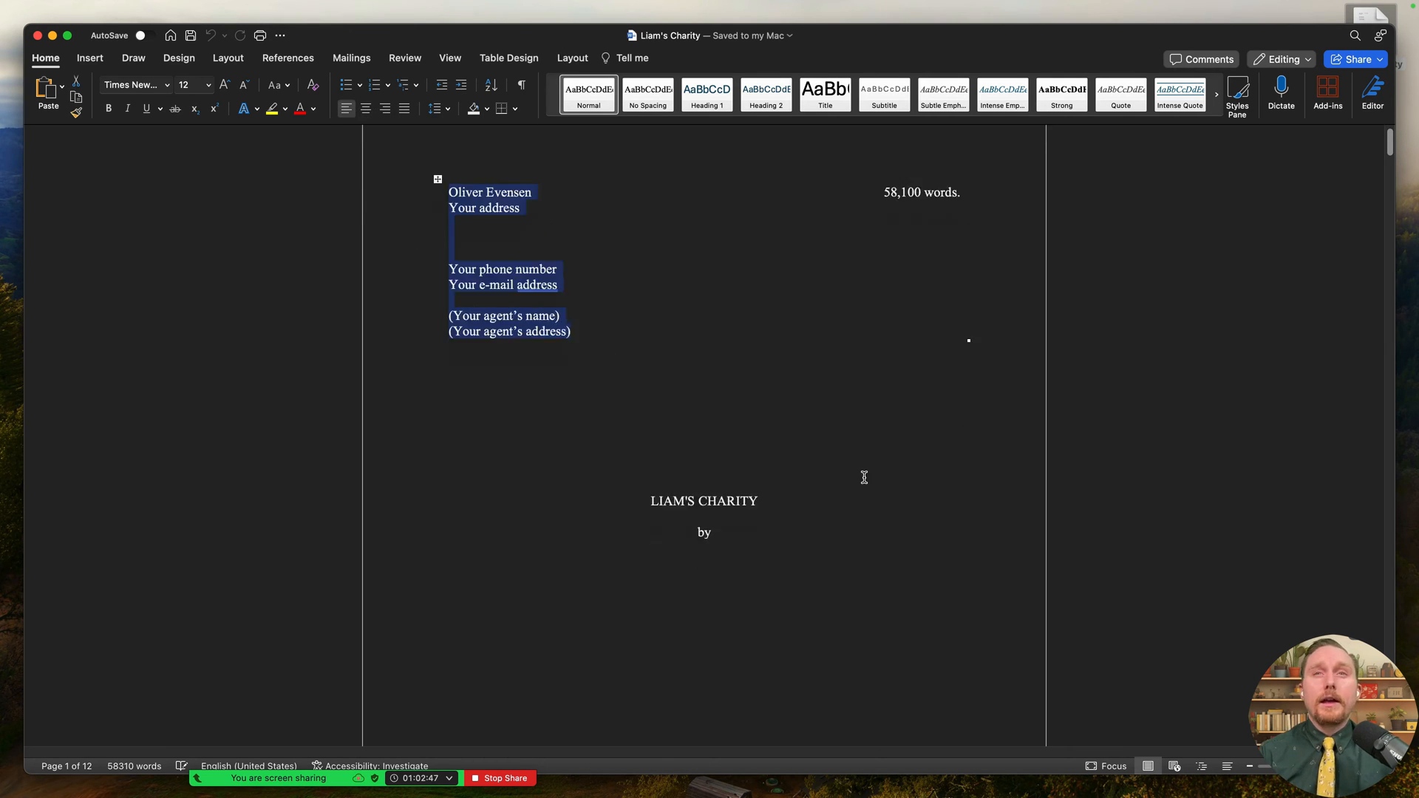
{"action": "scroll", "coordinate": [864, 477], "scroll_direction": "down", "scroll_amount": 2}
{"action": "scroll", "coordinate": [368, 334], "scroll_direction": "up", "scroll_amount": 3}
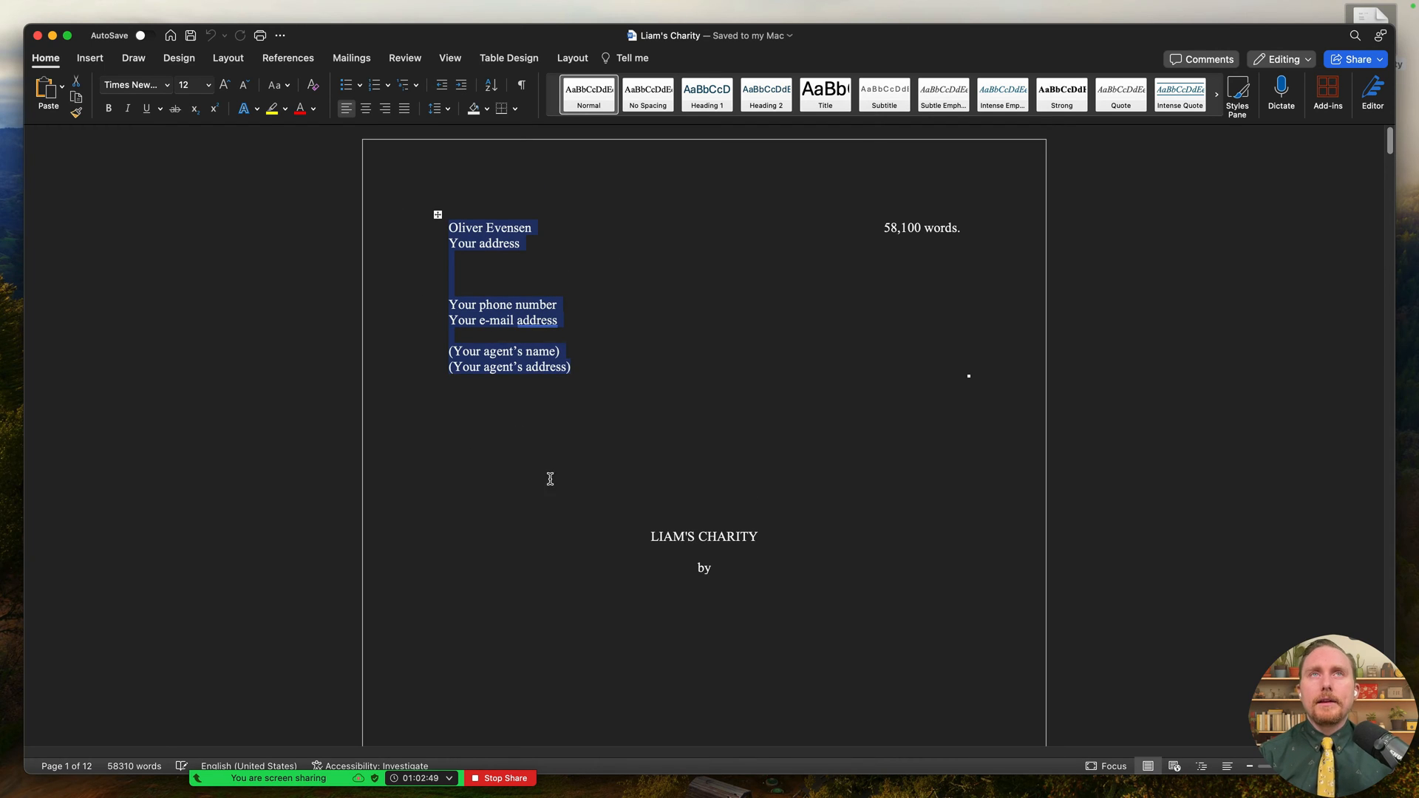
{"action": "left_click_drag", "start_coordinate": [884, 236], "coordinate": [956, 235]}
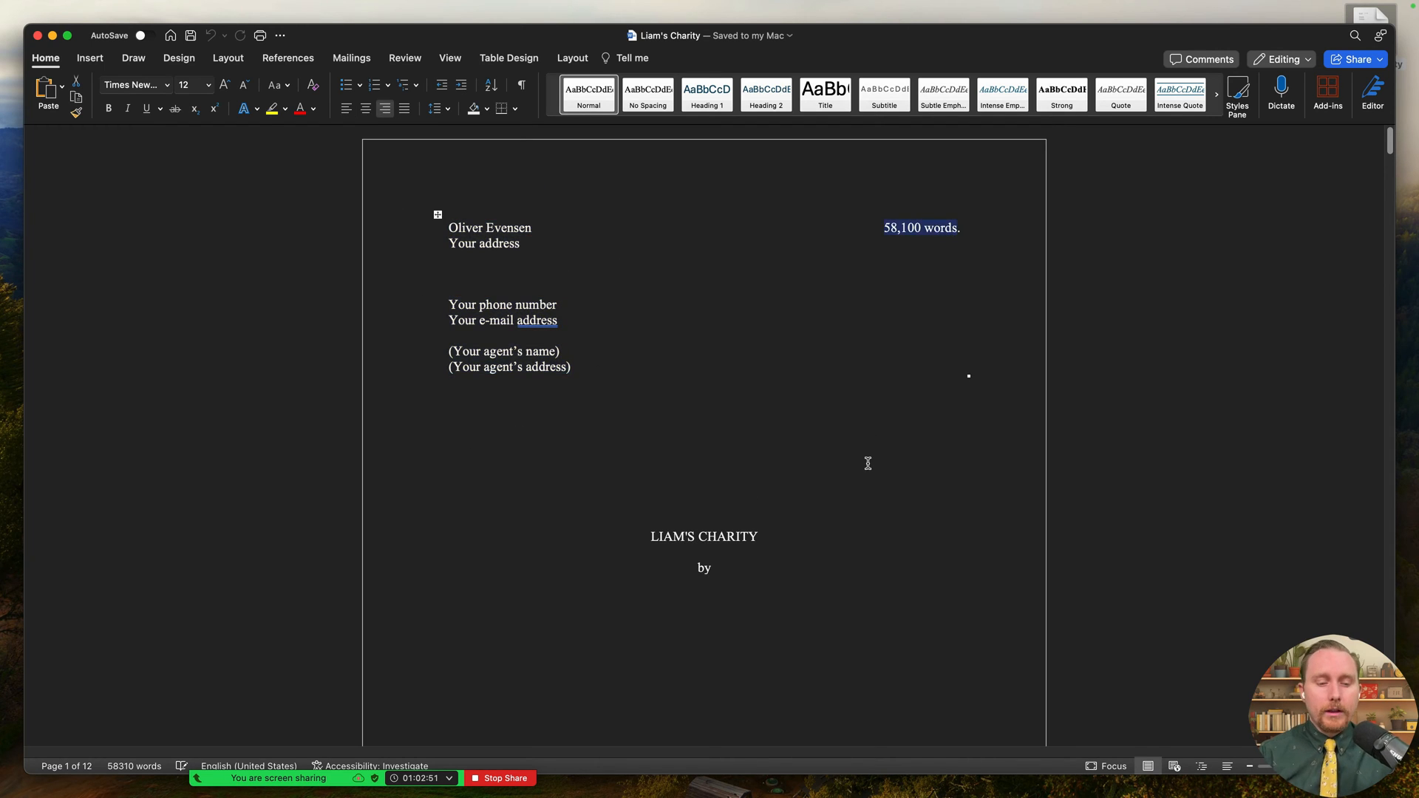
- Scroll past the byline to check the Part One: In the USA and Chapter One opening
{"action": "scroll", "coordinate": [644, 477], "scroll_direction": "down", "scroll_amount": 1}
{"action": "left_click_drag", "start_coordinate": [666, 459], "coordinate": [783, 459]}
{"action": "scroll", "coordinate": [788, 488], "scroll_direction": "down", "scroll_amount": 2}
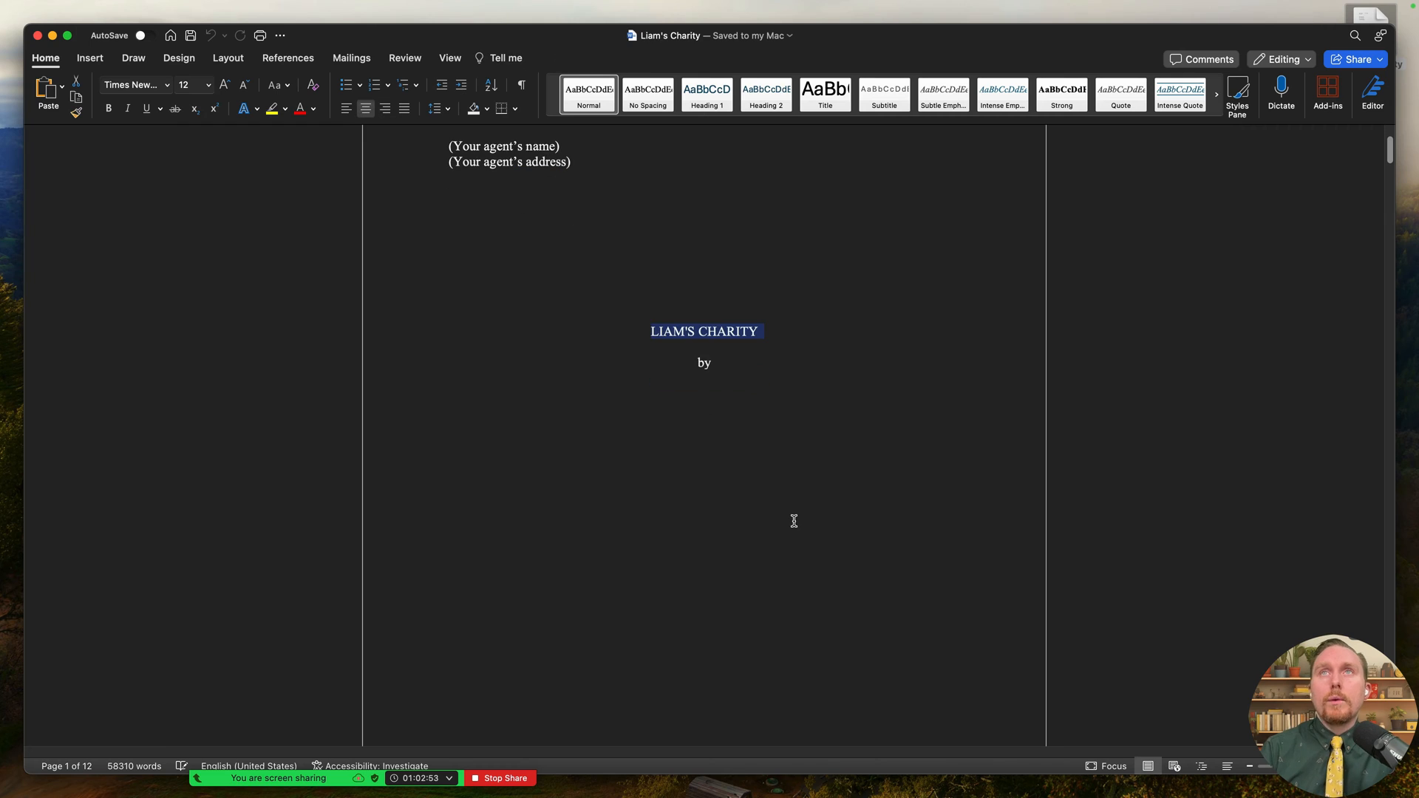
{"action": "scroll", "coordinate": [745, 381], "scroll_direction": "down", "scroll_amount": 1}
{"action": "left_click", "coordinate": [715, 314]}
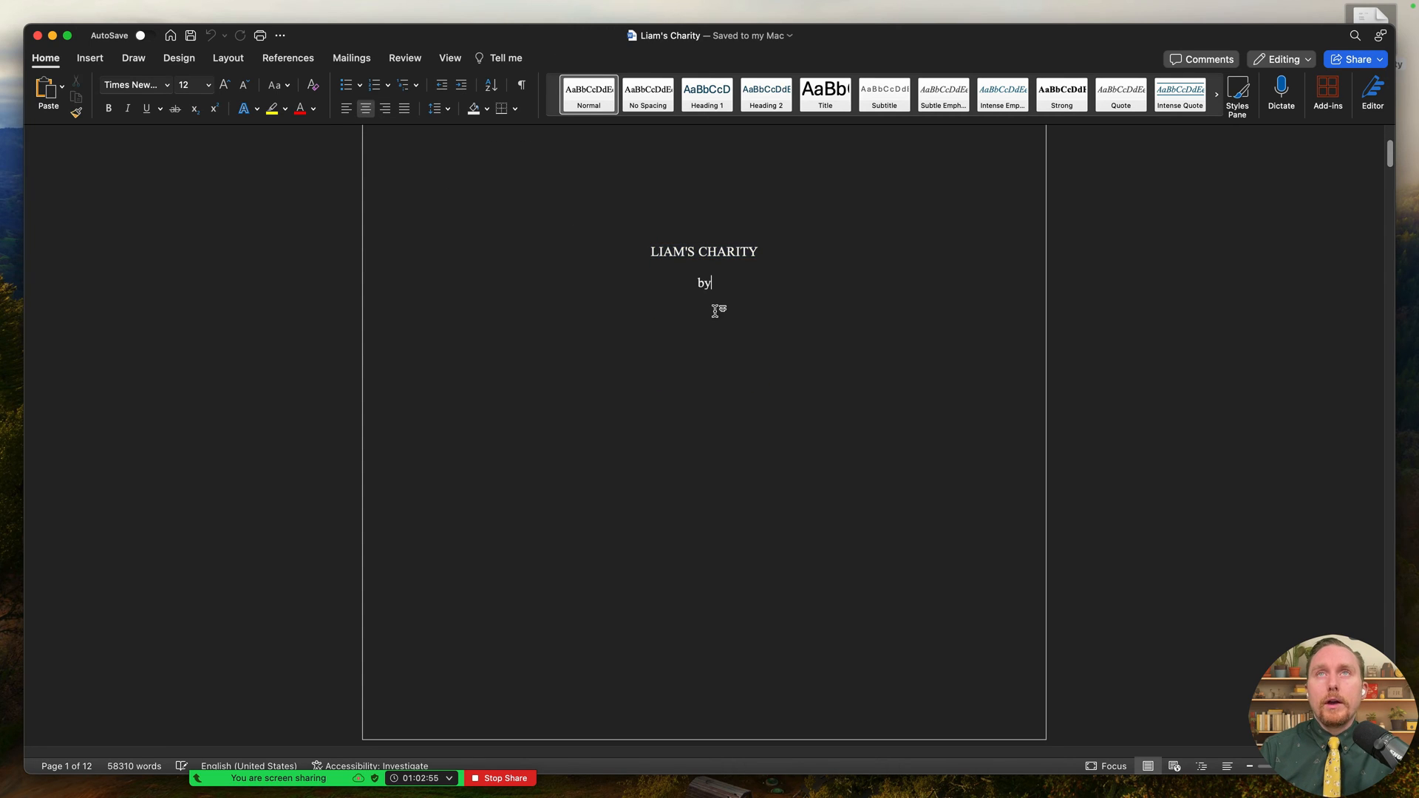
{"action": "scroll", "coordinate": [716, 311], "scroll_direction": "down", "scroll_amount": 1}
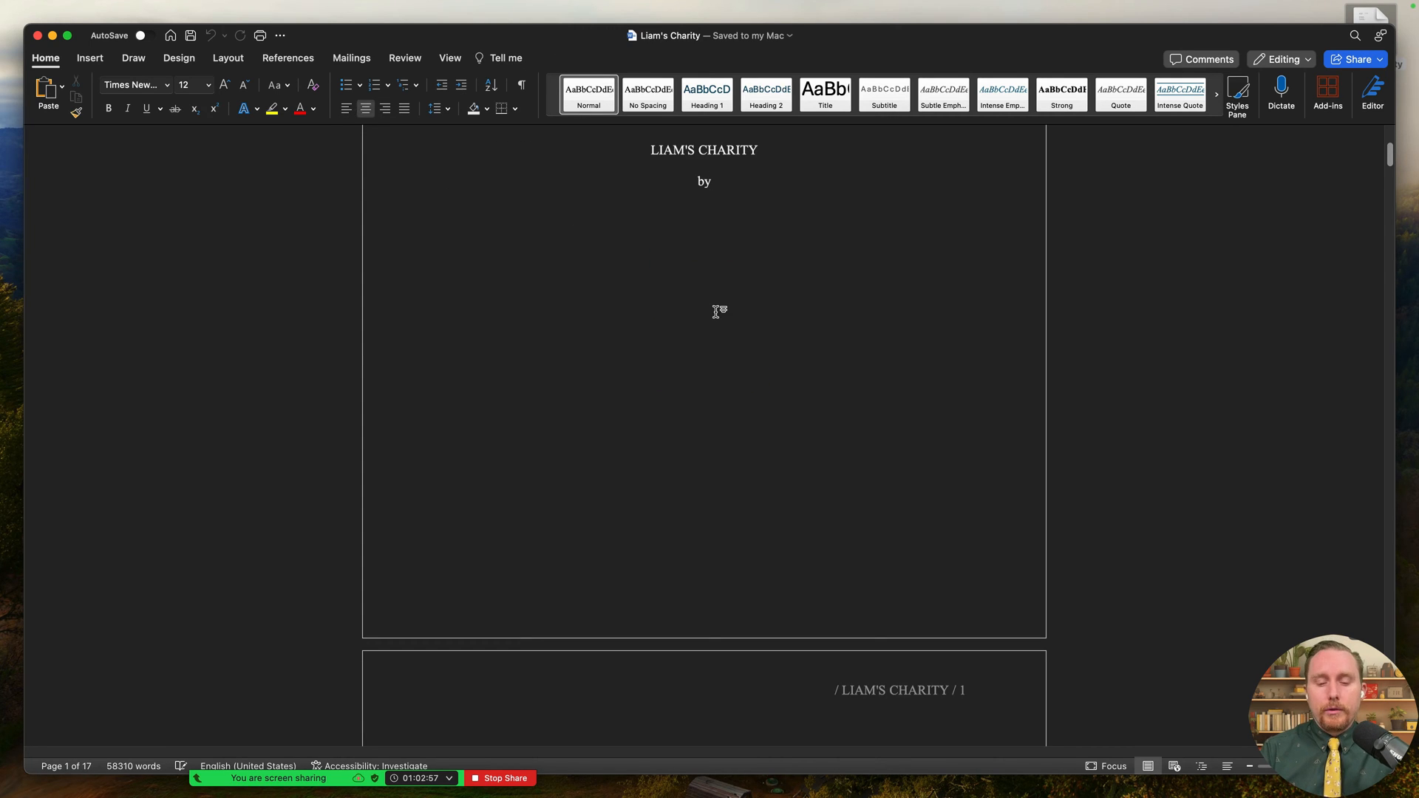
{"action": "left_click", "coordinate": [715, 311]}
{"action": "mouse_move", "coordinate": [739, 206]}
{"action": "left_mouse_down"}
{"action": "mouse_move", "coordinate": [704, 208]}
{"action": "mouse_move", "coordinate": [725, 210]}
{"action": "left_mouse_up"}
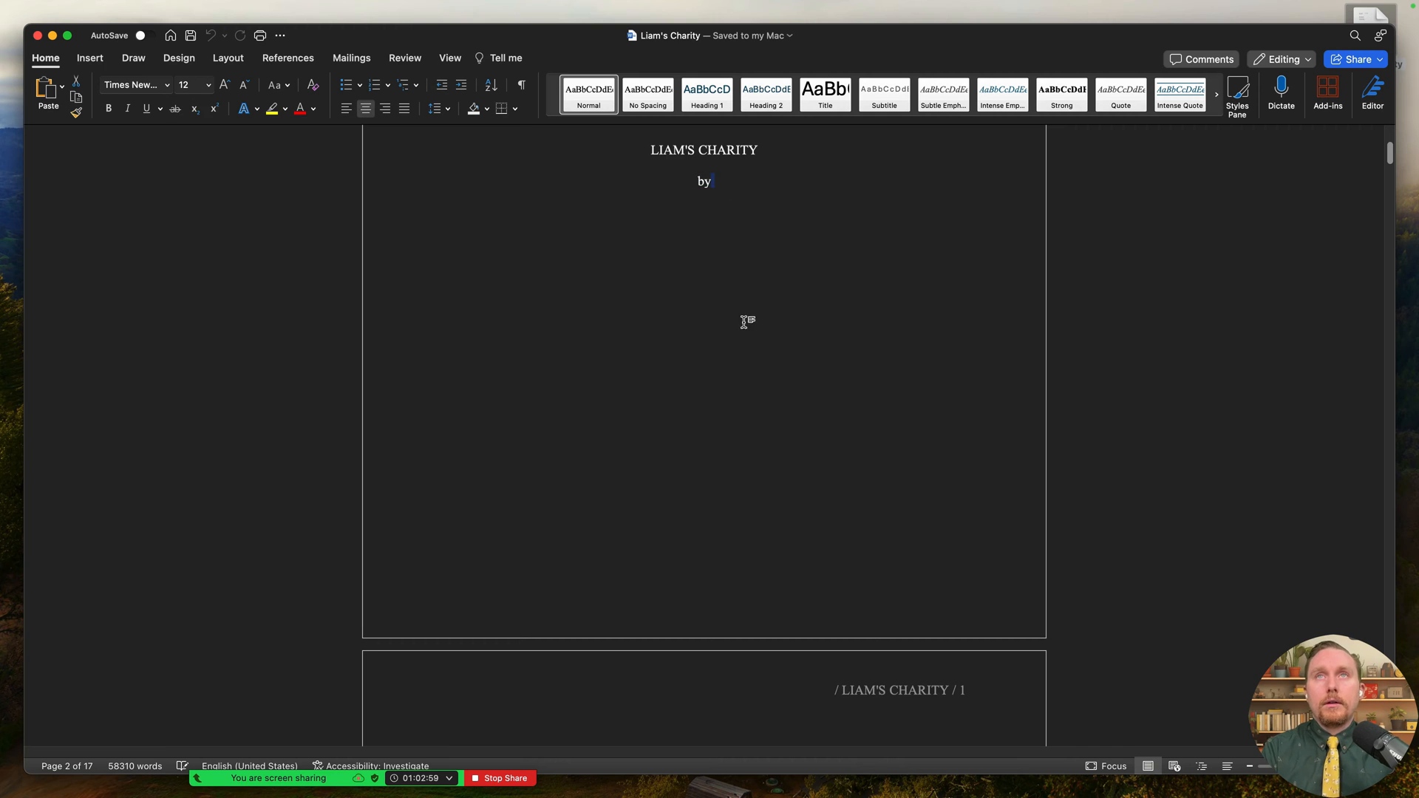
{"action": "scroll", "coordinate": [754, 339], "scroll_direction": "down", "scroll_amount": 1}
{"action": "scroll", "coordinate": [754, 340], "scroll_direction": "down", "scroll_amount": 4}
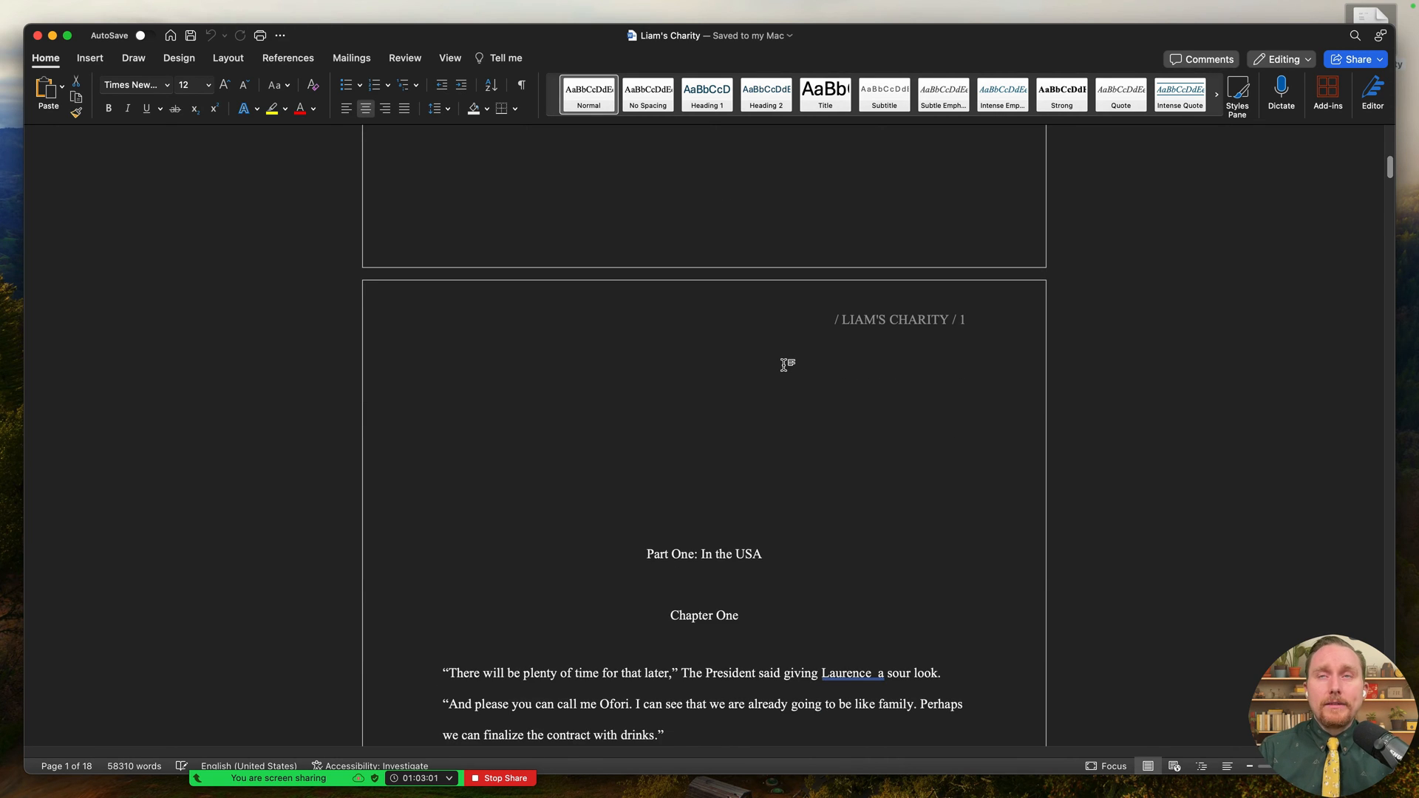
- Return from Word to the Scrivener project
{"action": "key", "text": "ctrl+Right"}
{"action": "key", "text": "ctrl+Left"}
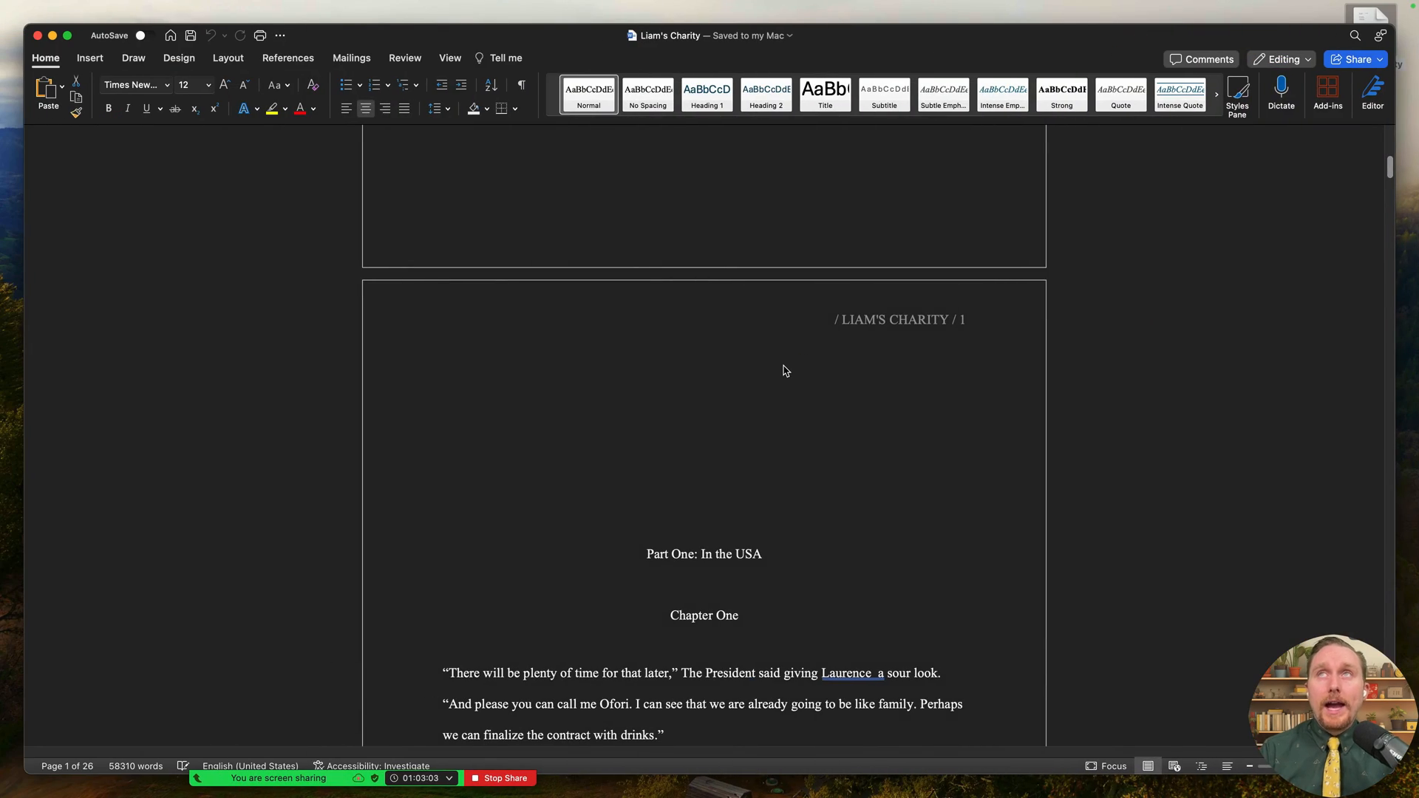
{"action": "key", "text": "ctrl+Left"}
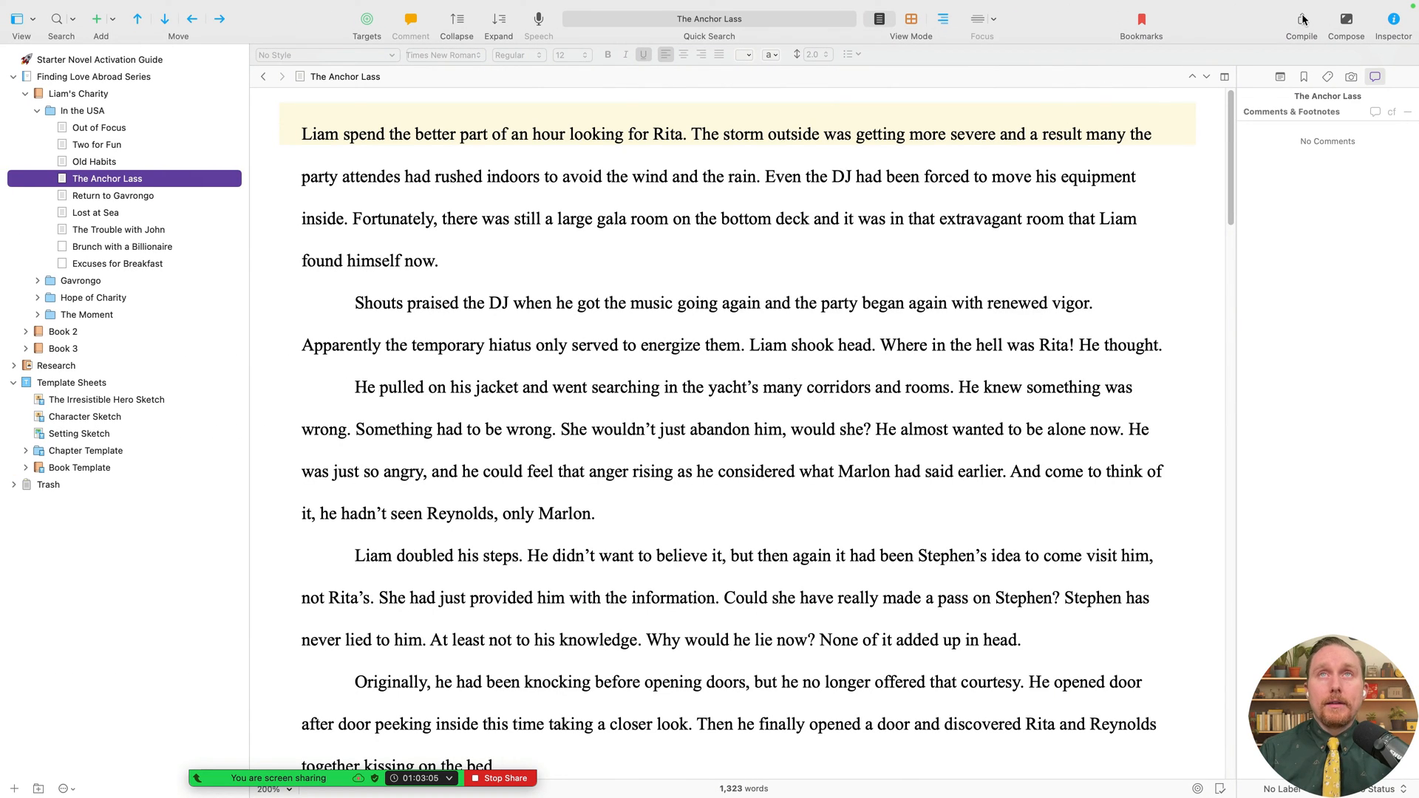
- Enter the author's name in the Authors field of the compile Metadata tab
{"action": "left_click", "coordinate": [1302, 19]}
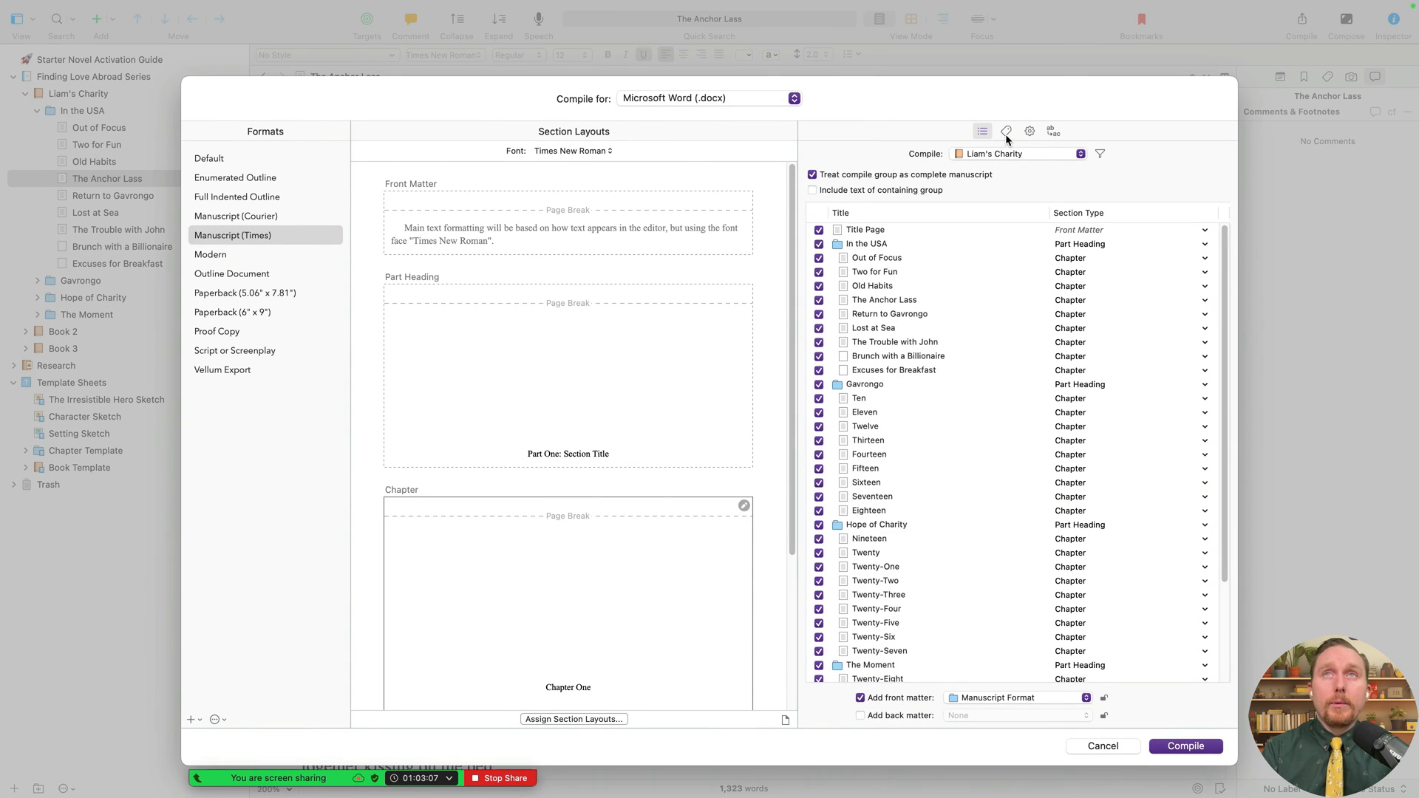
{"action": "left_click", "coordinate": [1006, 132]}
{"action": "left_click", "coordinate": [996, 207]}
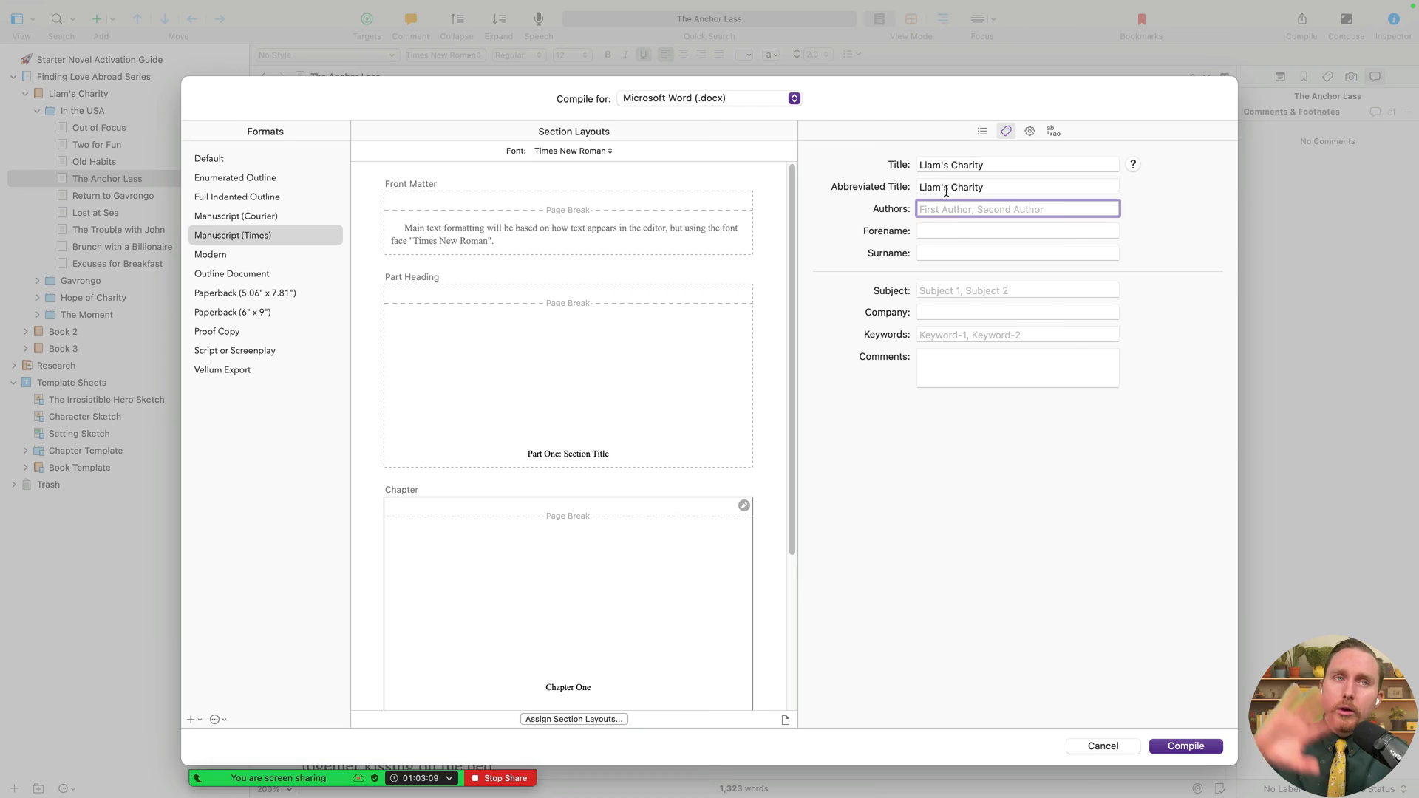
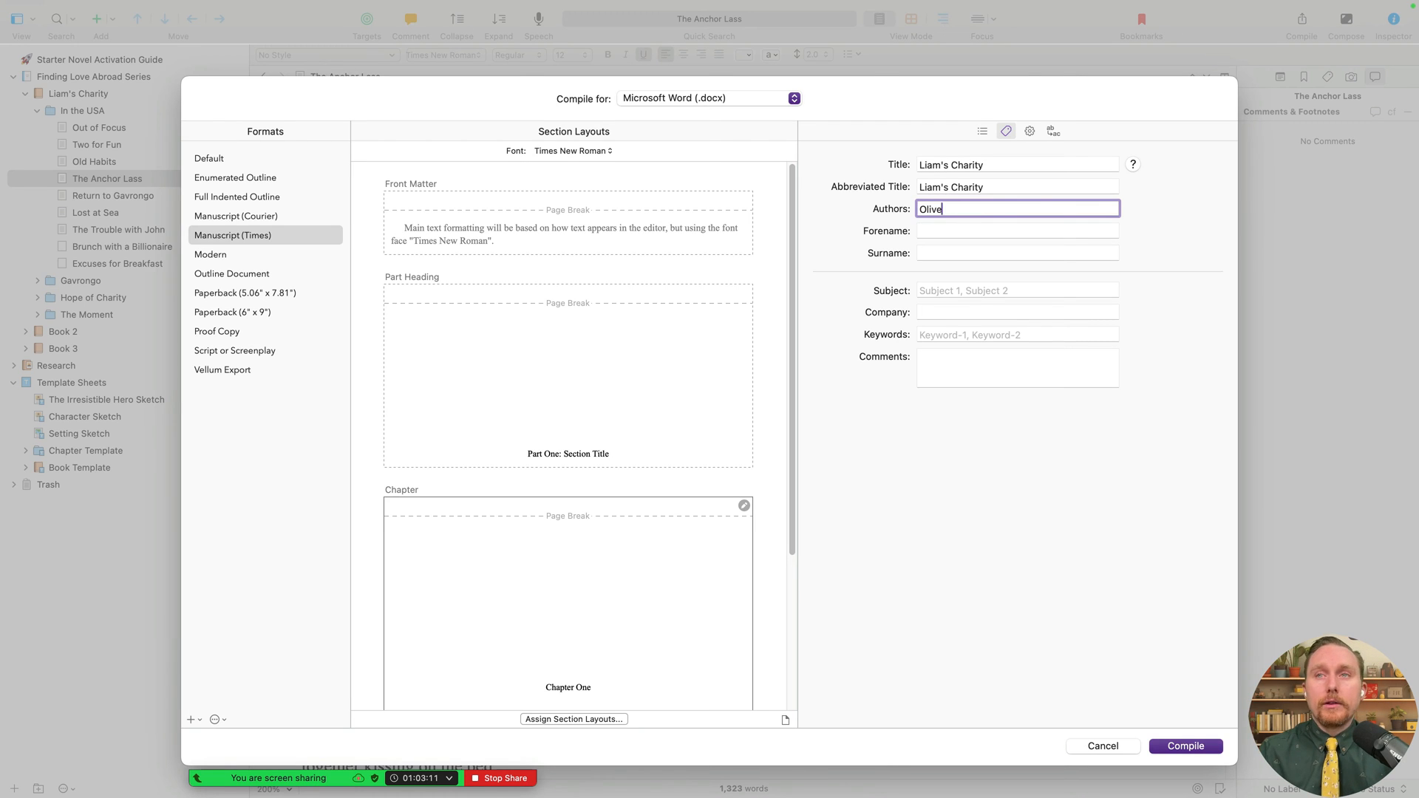
{"action": "key", "text": "Return"}
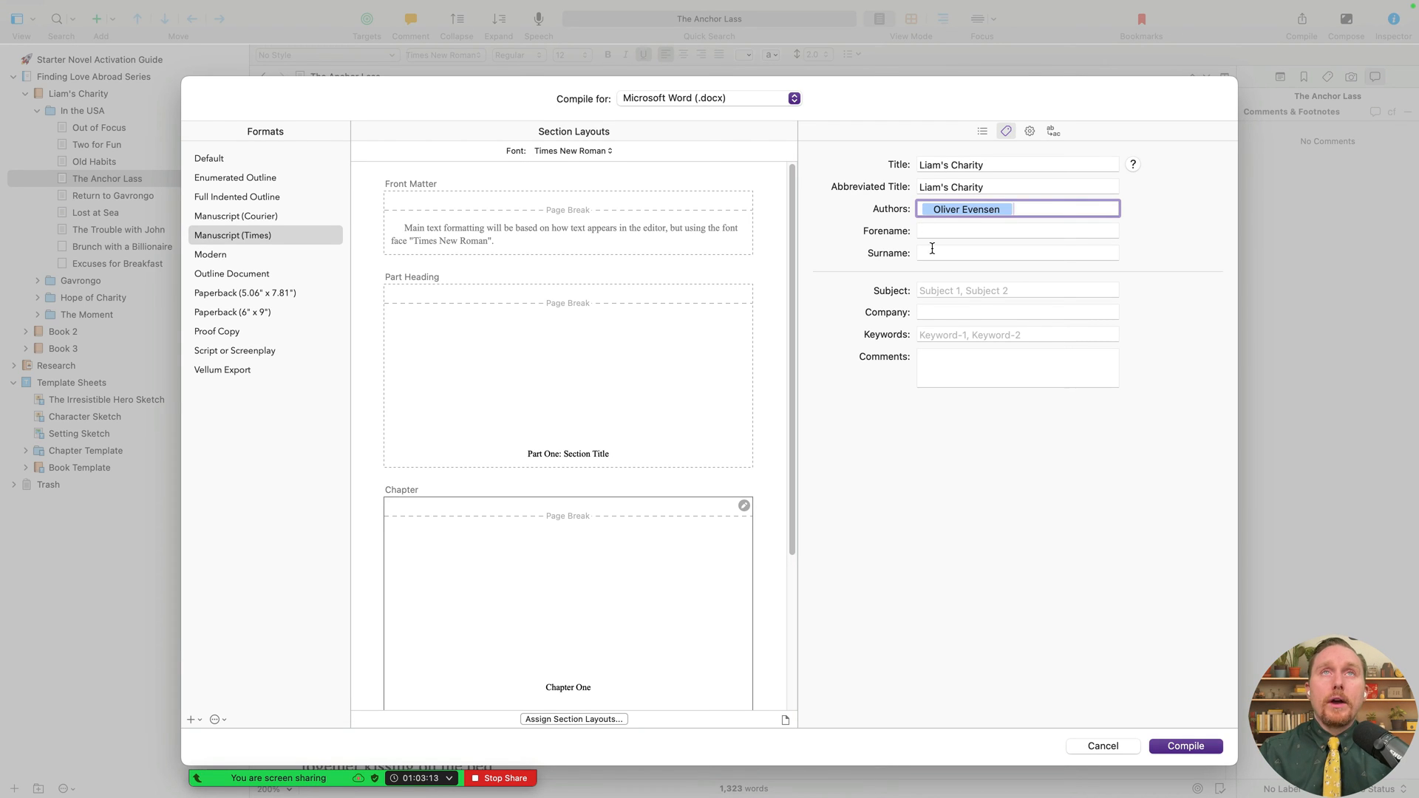
{"action": "left_click", "coordinate": [1102, 748]}
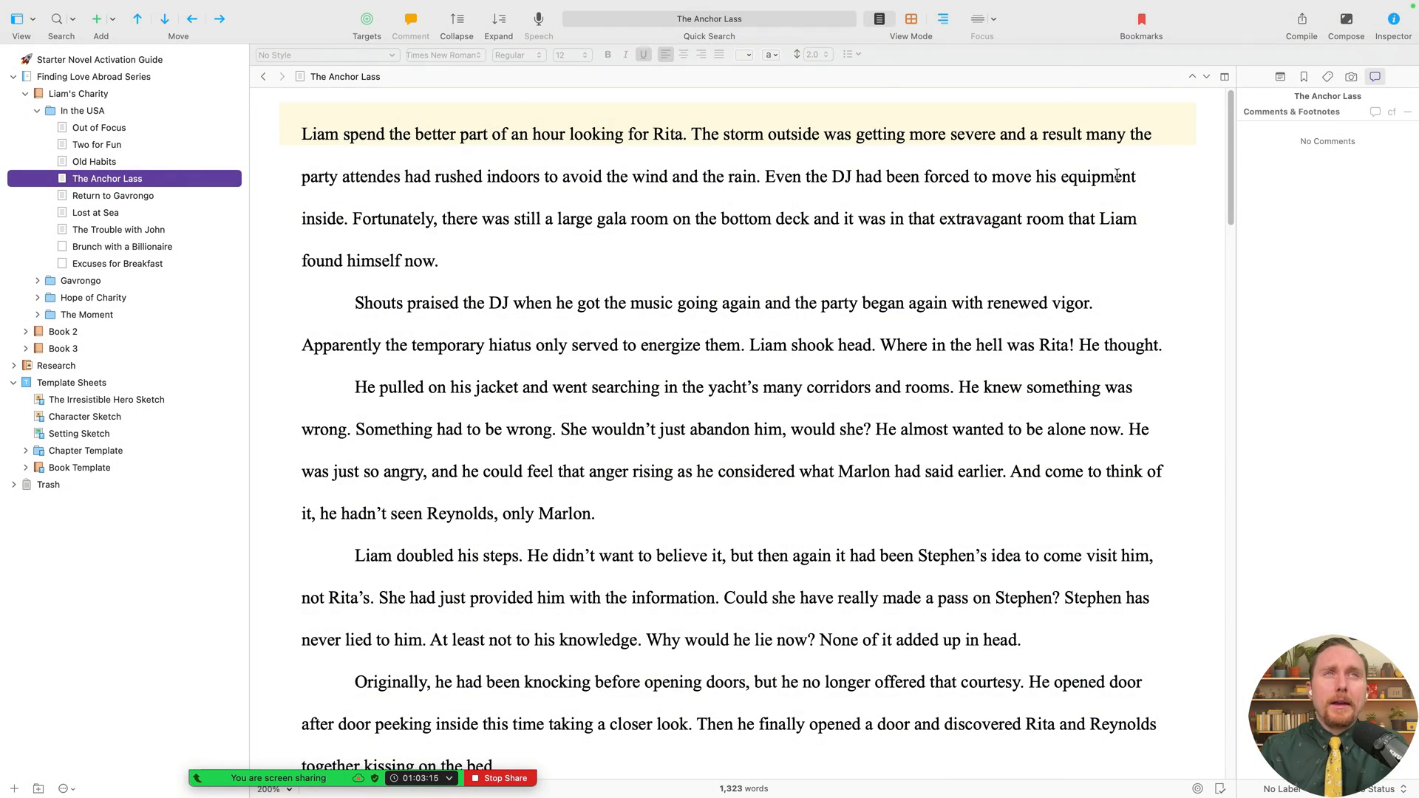
- Re-enter the author's name in compile metadata and compile the manuscript to a Word file
{"action": "left_click", "coordinate": [1302, 22]}
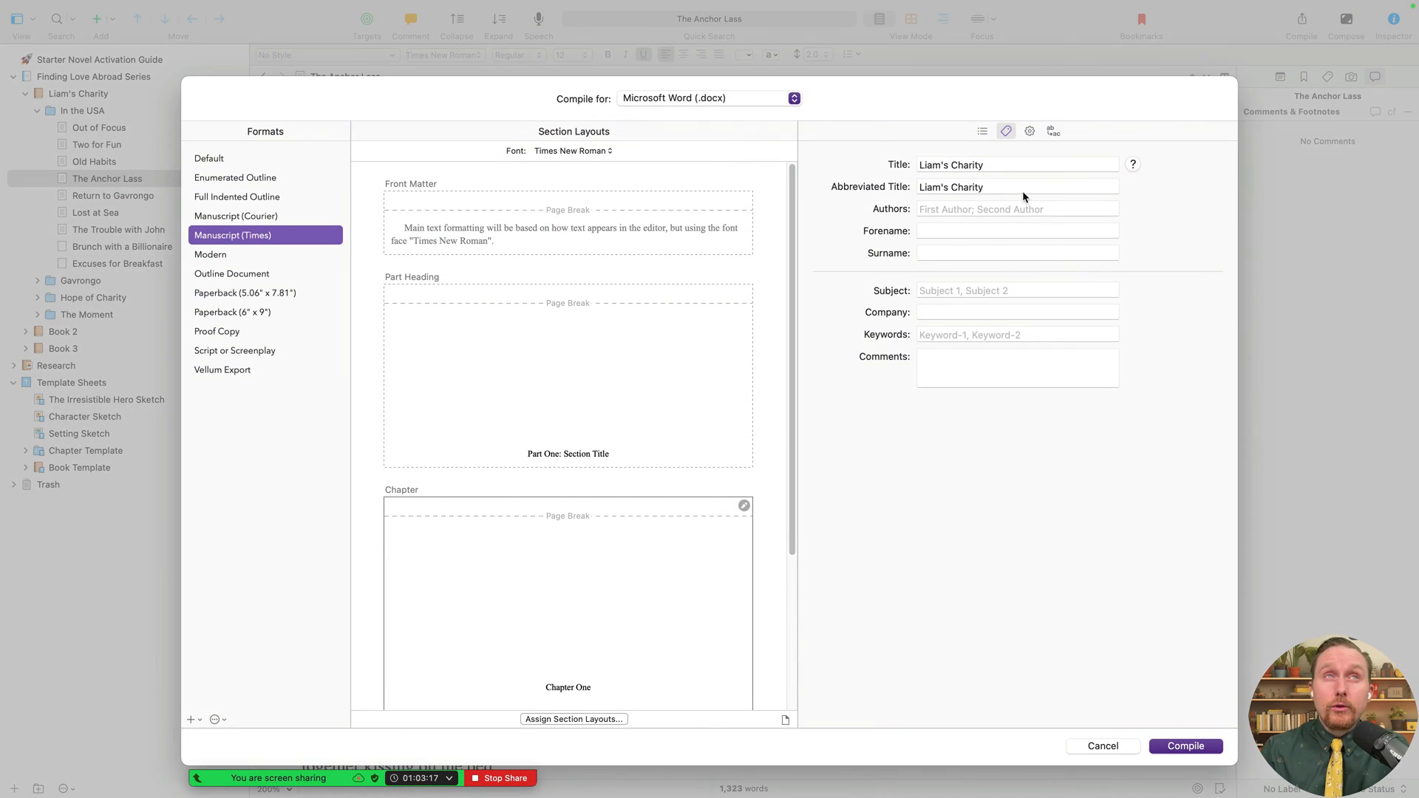
{"action": "left_click", "coordinate": [974, 210]}
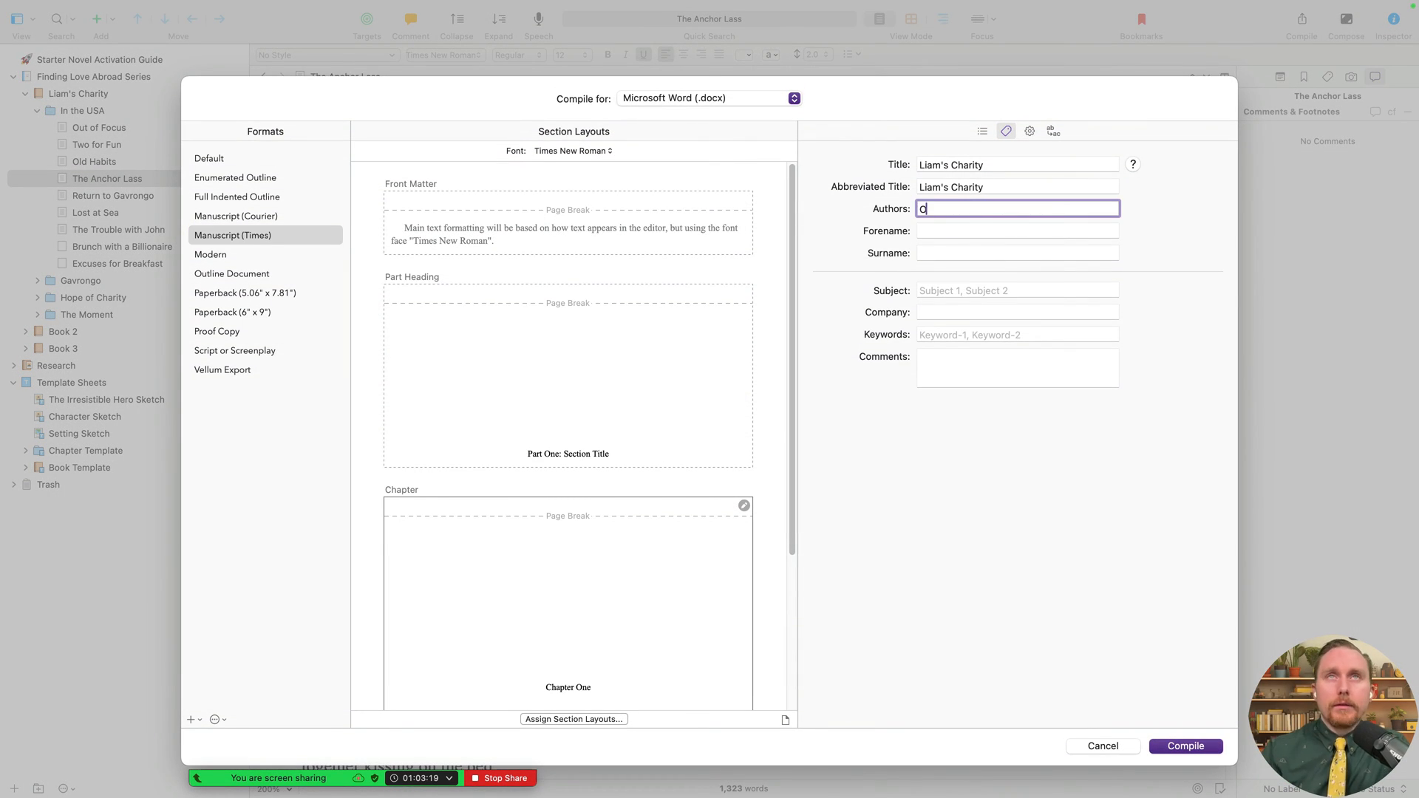
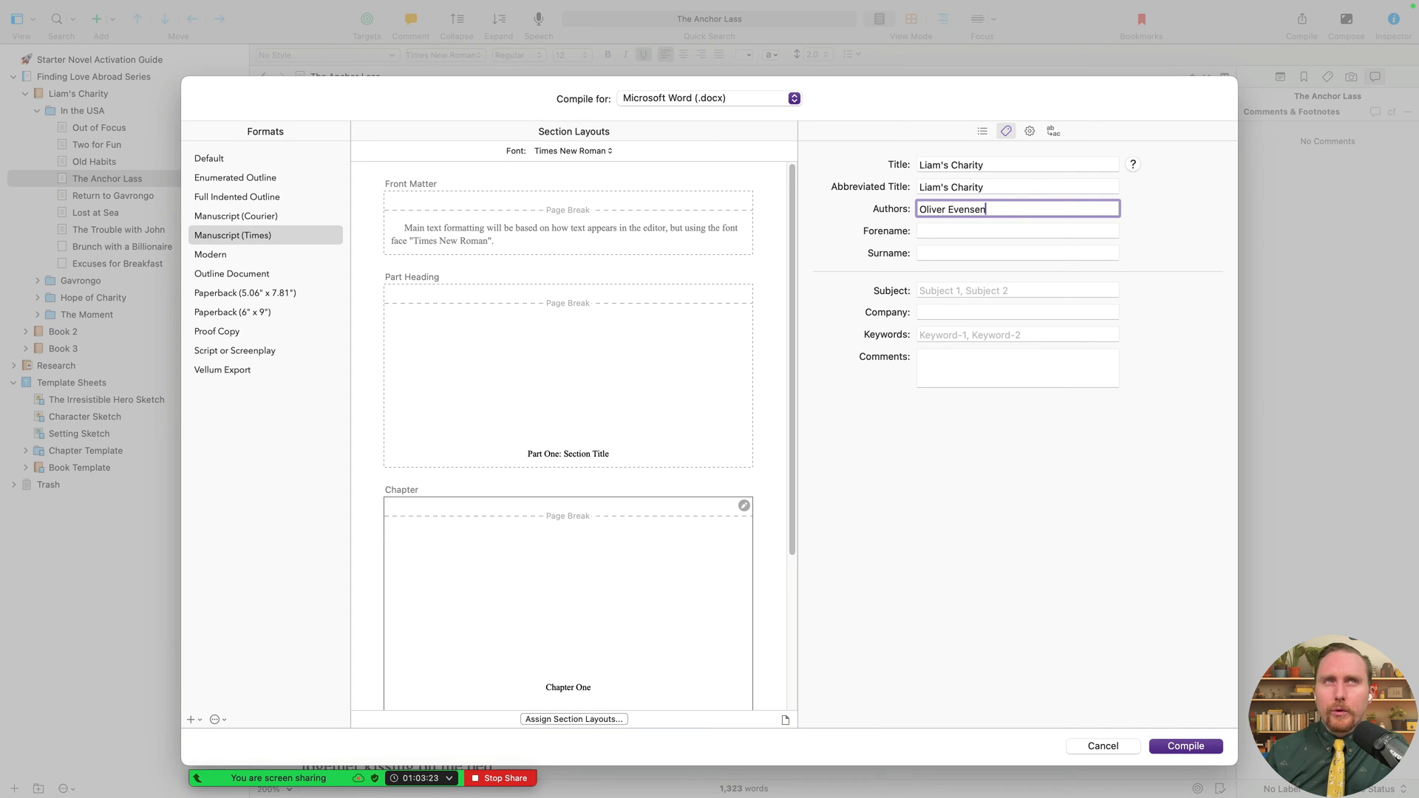
{"action": "left_click", "coordinate": [1182, 745]}
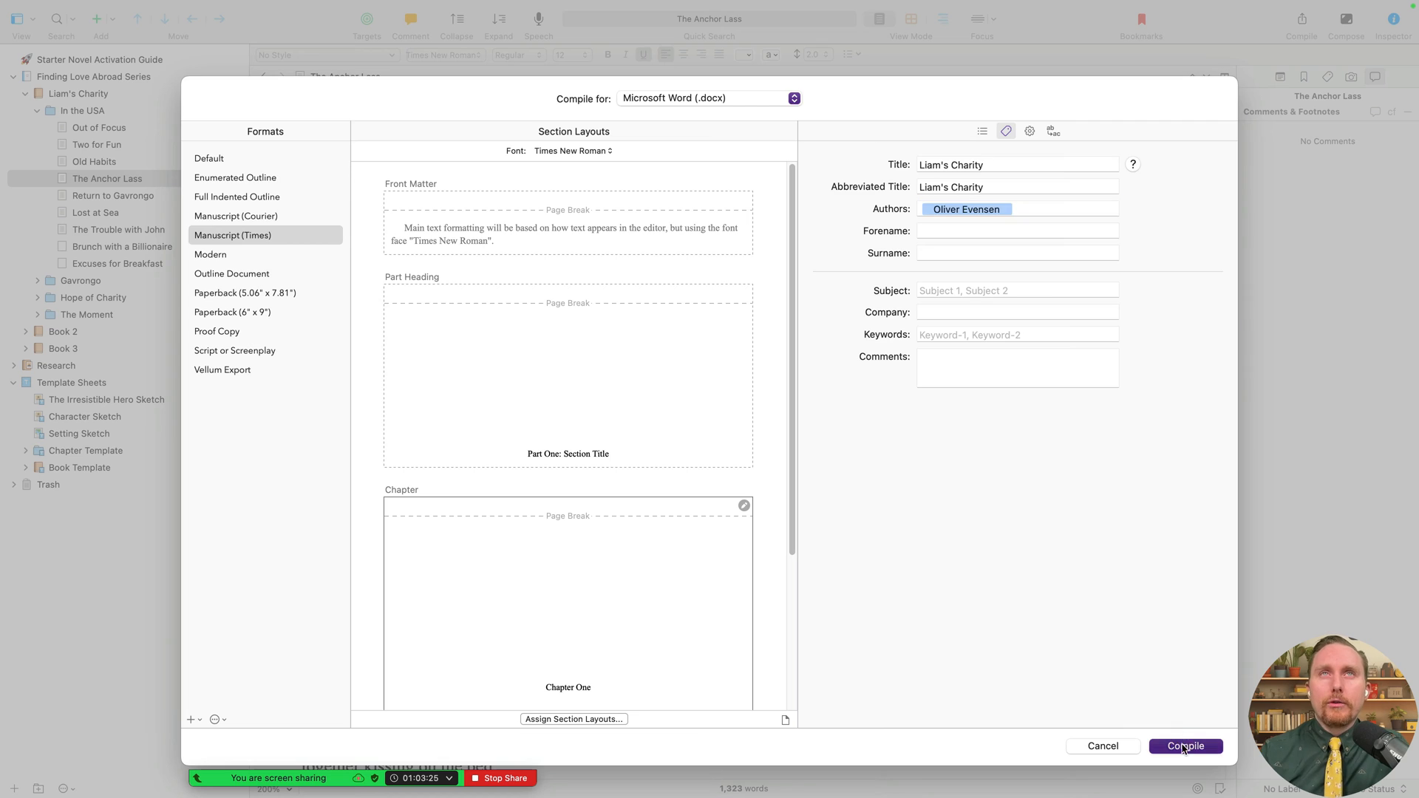
{"action": "left_click", "coordinate": [777, 177]}
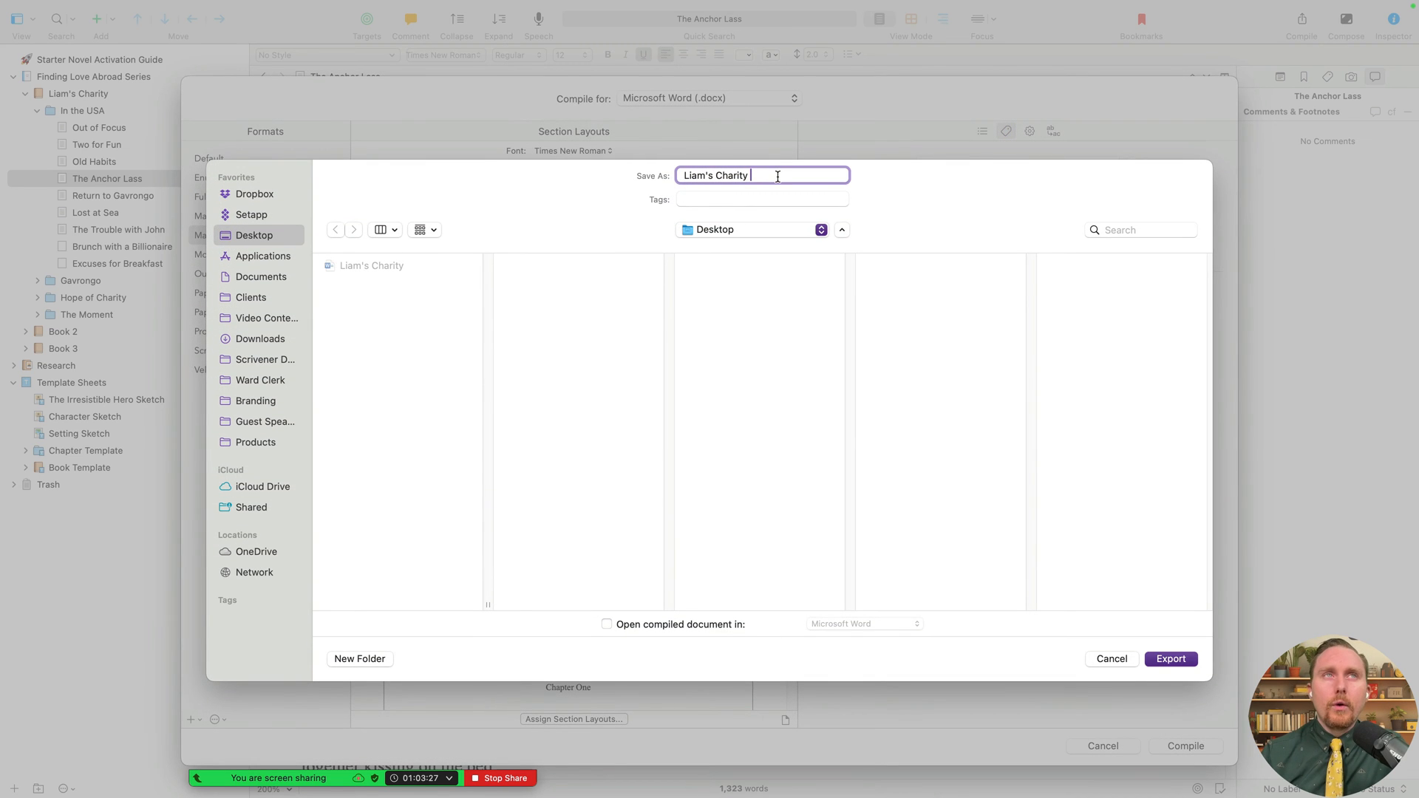
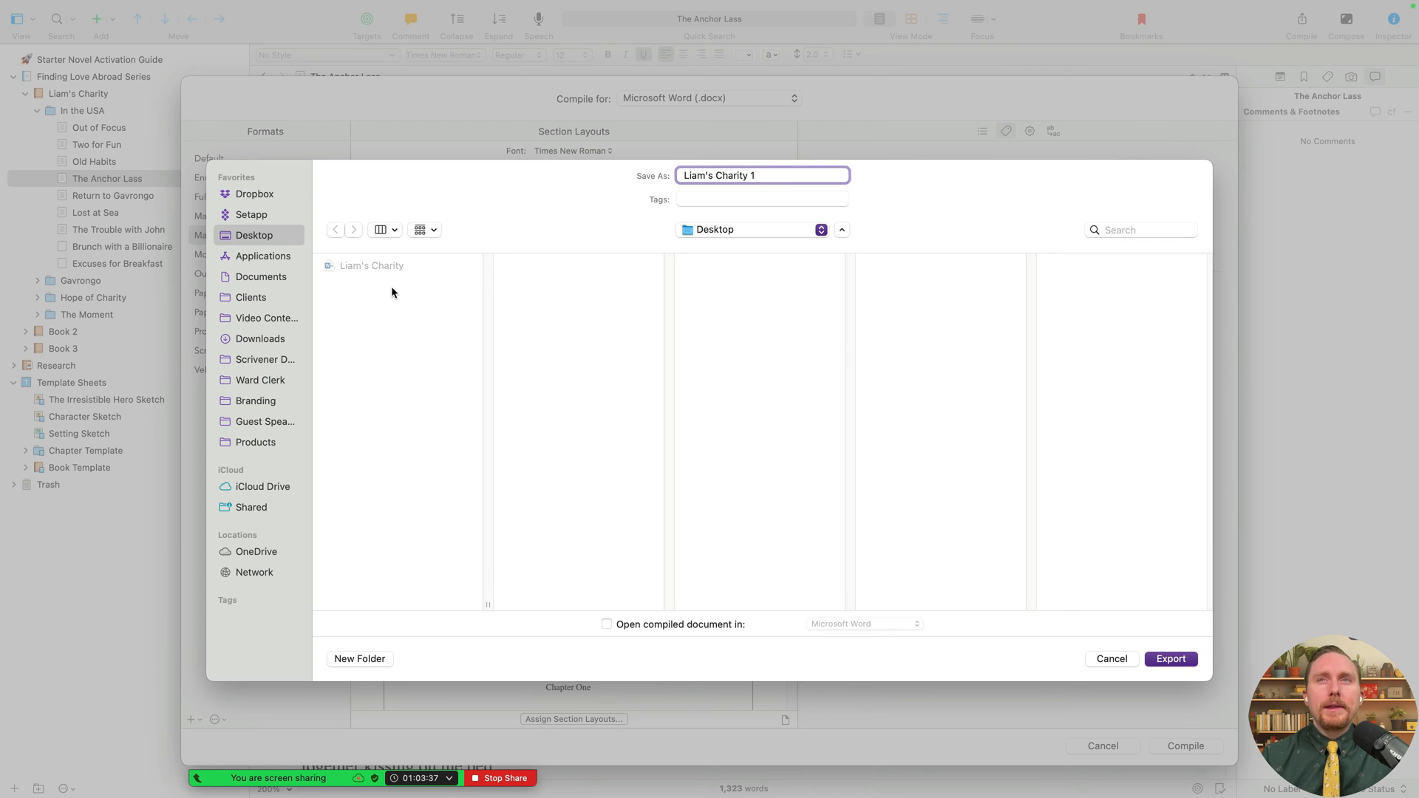
- Export the compiled Word file as 'Liam's Charity 1' to the Desktop
{"action": "left_click", "coordinate": [755, 337]}
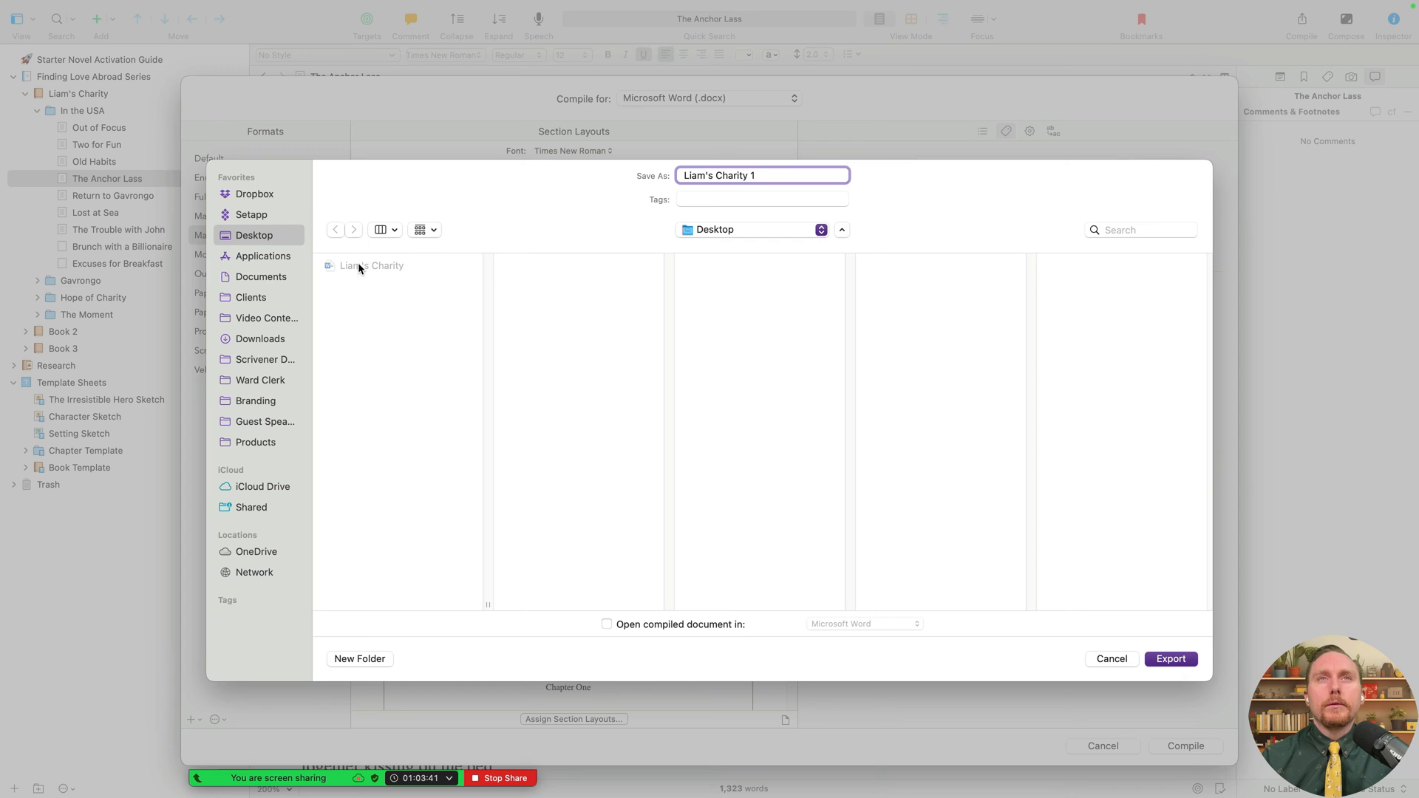
{"action": "left_click", "coordinate": [1164, 659]}
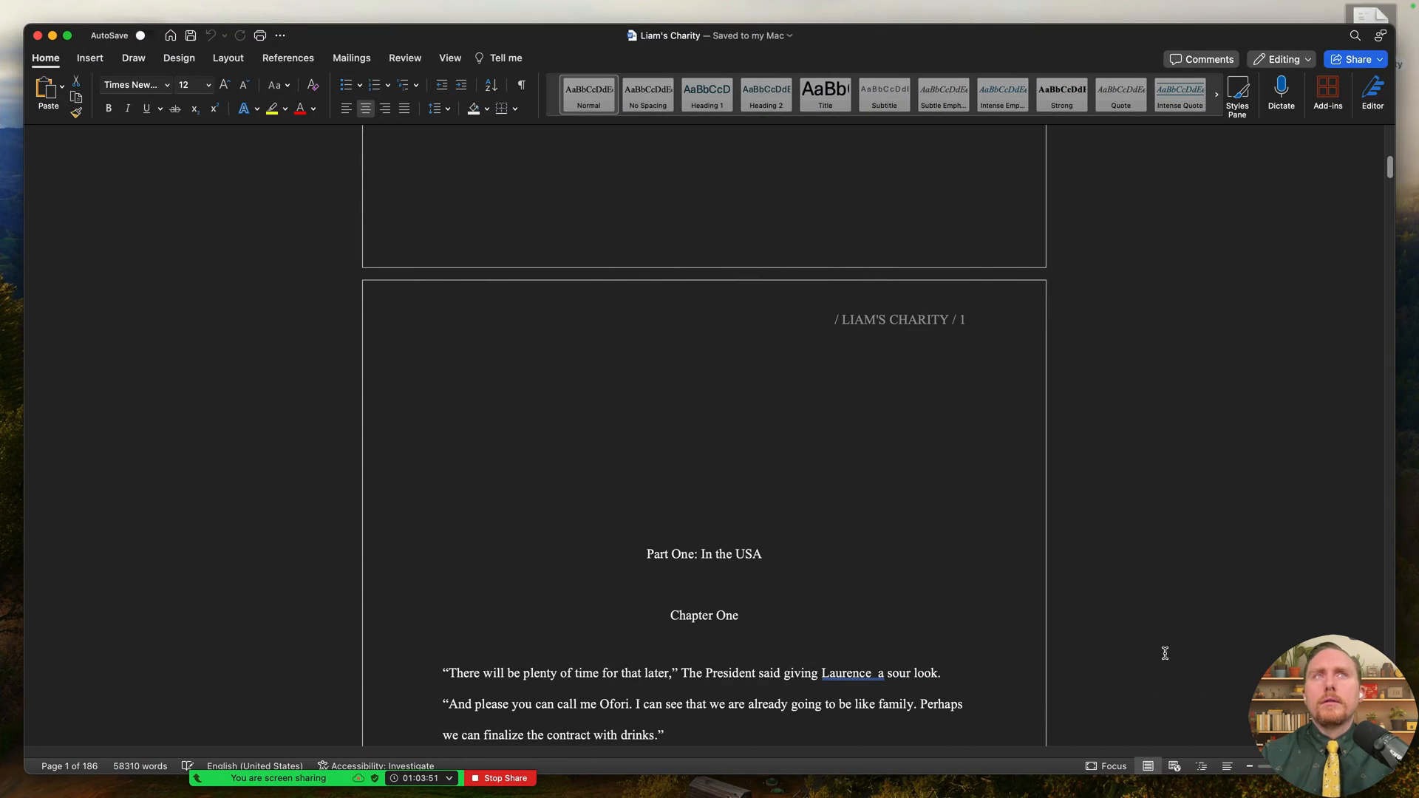
- Close the Liam's Charity document in Word and return to the Scrivener workspace
{"action": "scroll", "coordinate": [1011, 467], "scroll_direction": "up", "scroll_amount": 10}
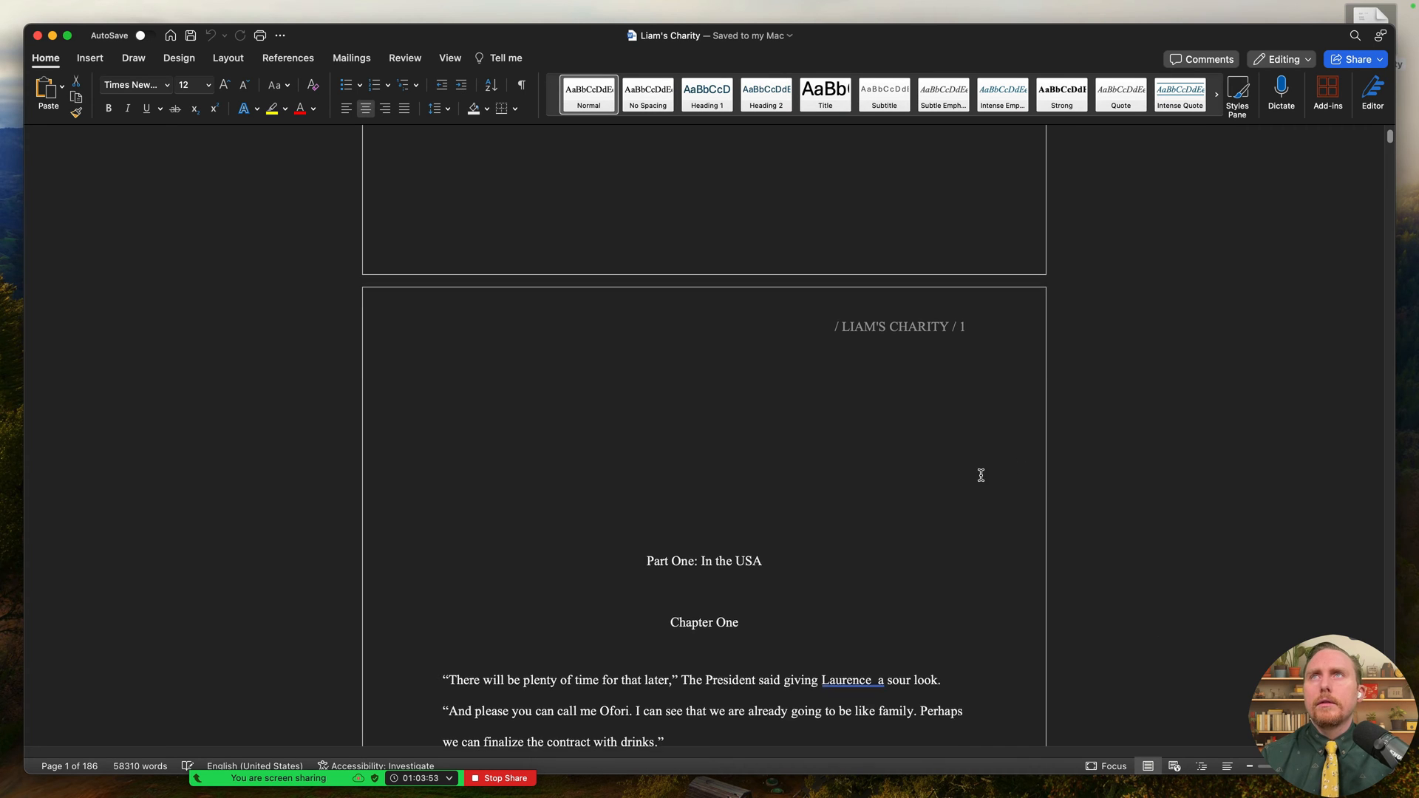
{"action": "left_click", "coordinate": [826, 580]}
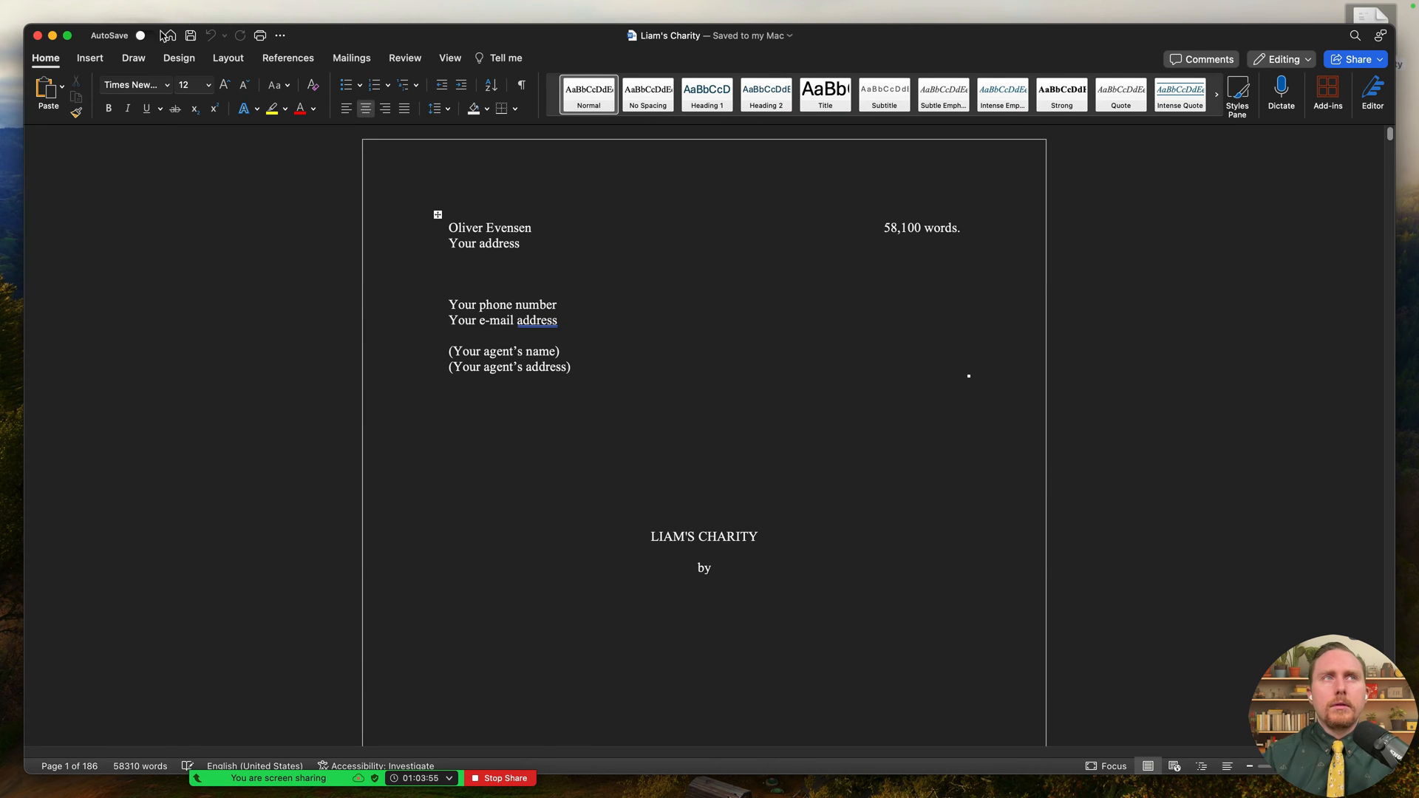
{"action": "left_click", "coordinate": [37, 36]}
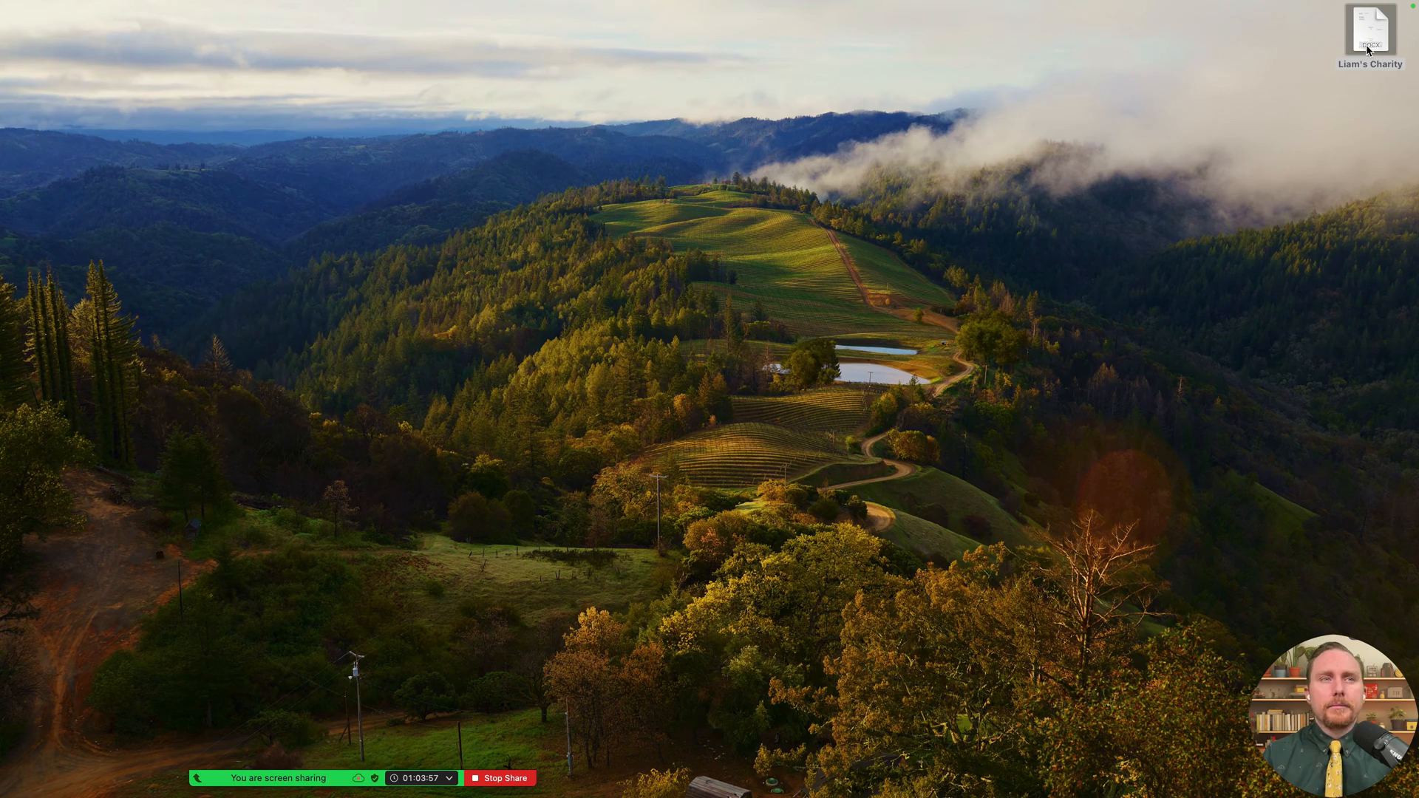
{"action": "key", "text": "ctrl+Left"}
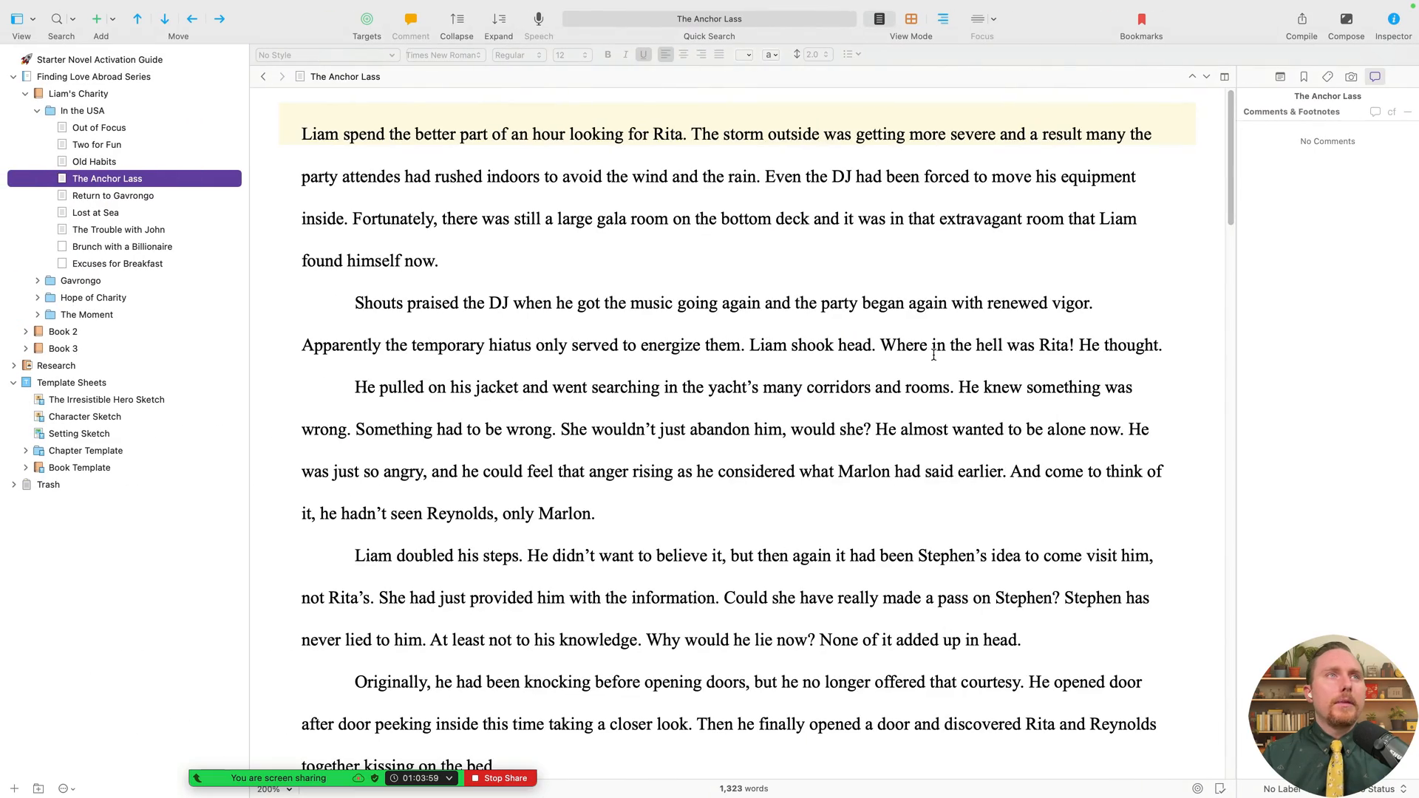
- Start a compile, cancel the Save As sheet, and move to the desktop space
{"action": "key", "text": "super+alt+e"}
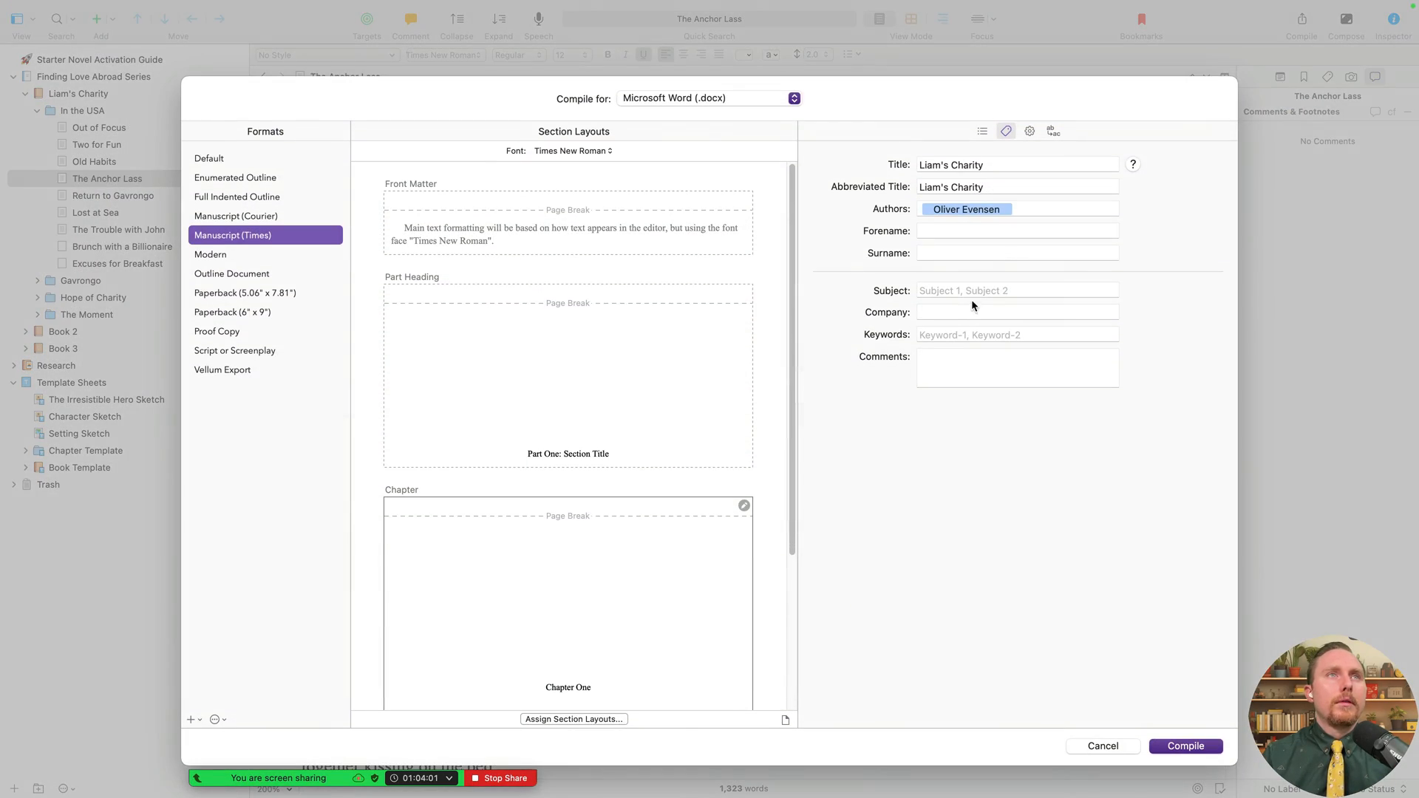
{"action": "left_click", "coordinate": [1185, 746]}
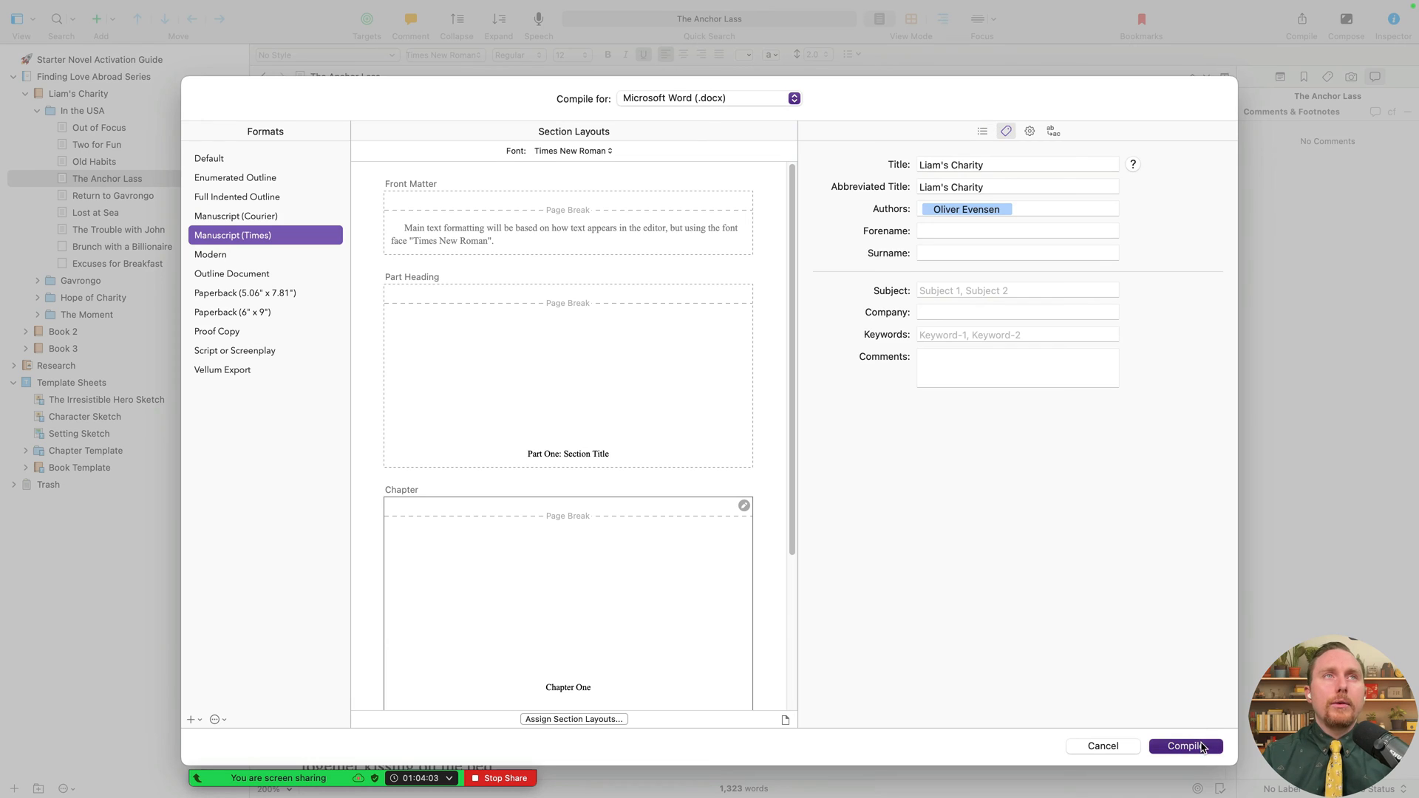
{"action": "left_click", "coordinate": [1129, 658]}
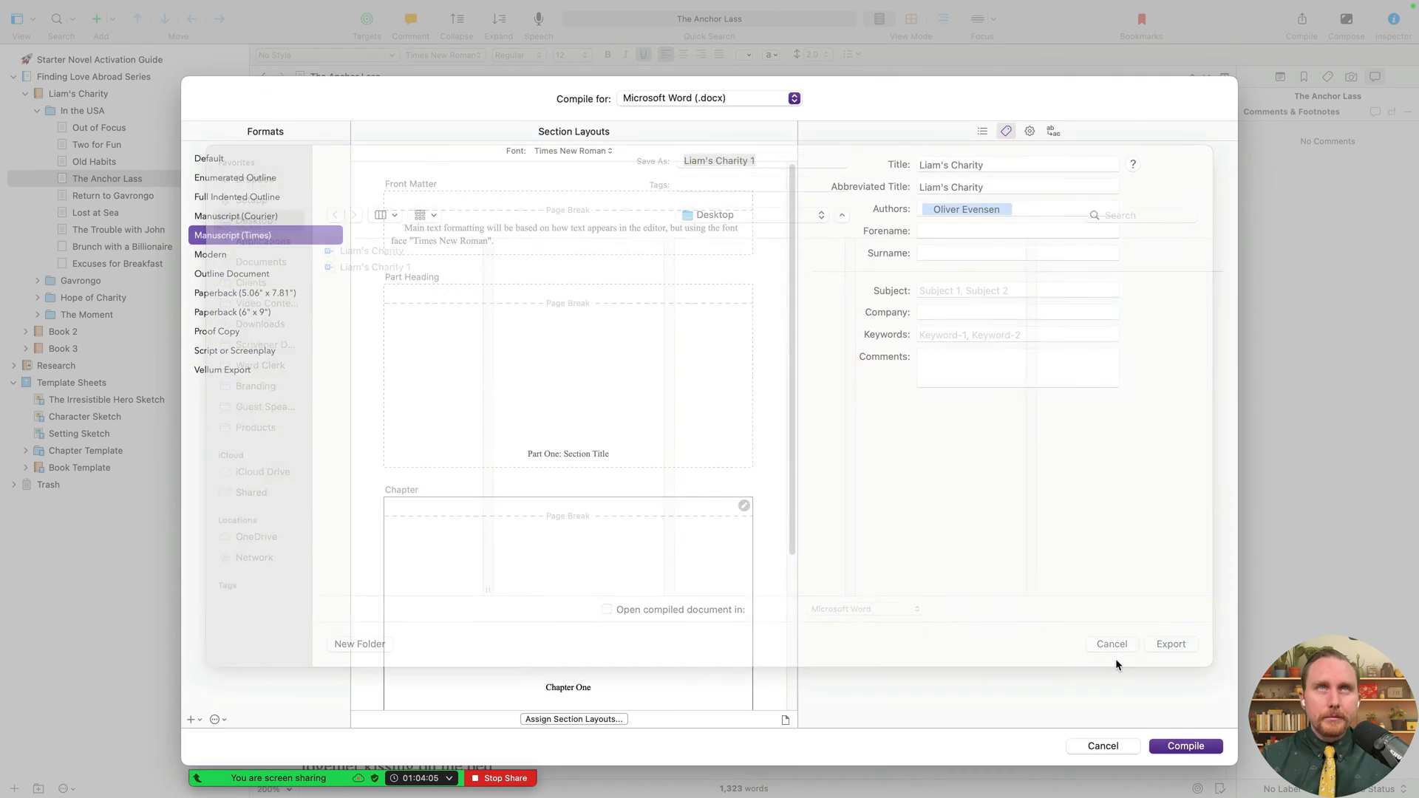
{"action": "key", "text": "ctrl+Right"}
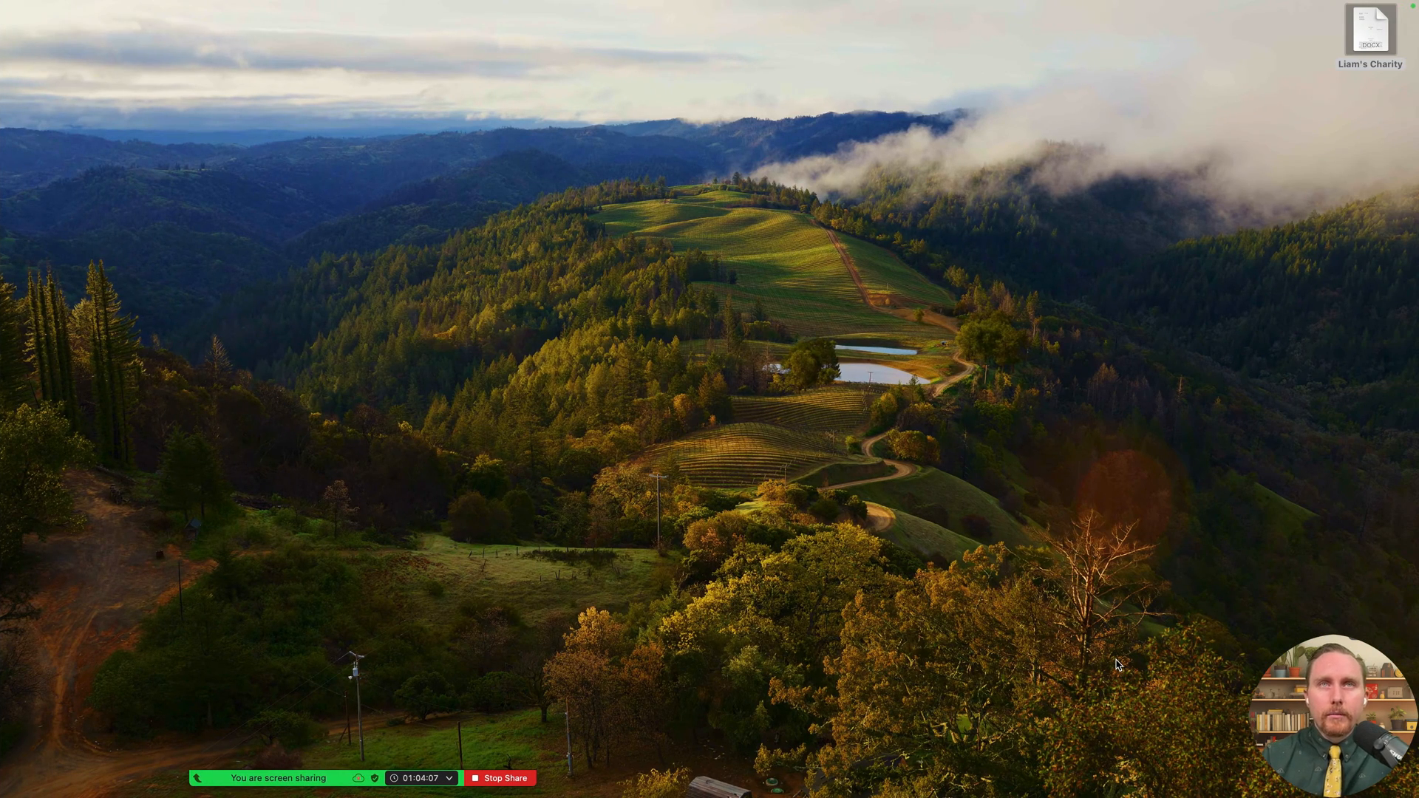
{"action": "key", "text": "super+Tab"}
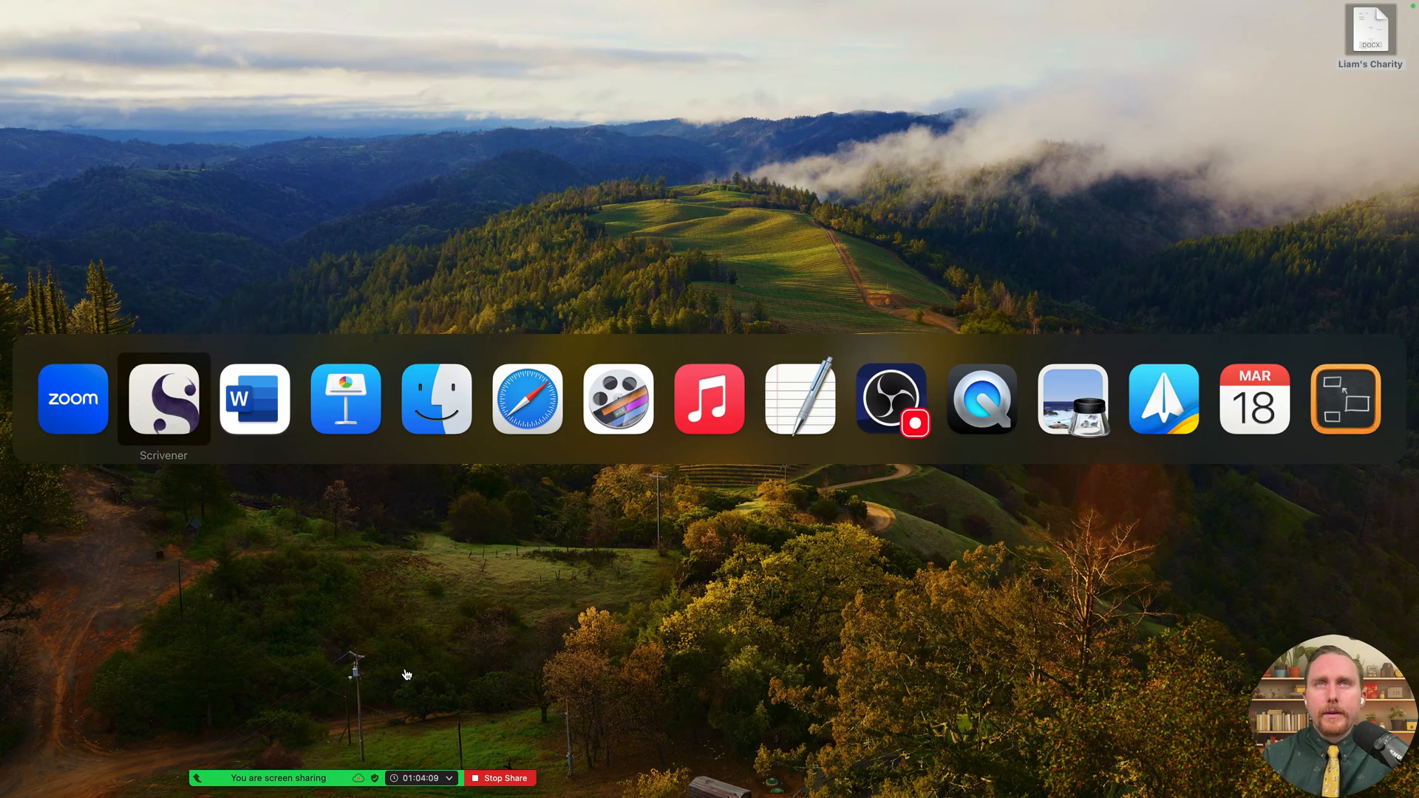
- Open Liam's Charity 1.docx from Finder's Desktop folder in Word
{"action": "mouse_move", "coordinate": [677, 793]}
{"action": "left_click", "coordinate": [68, 743]}
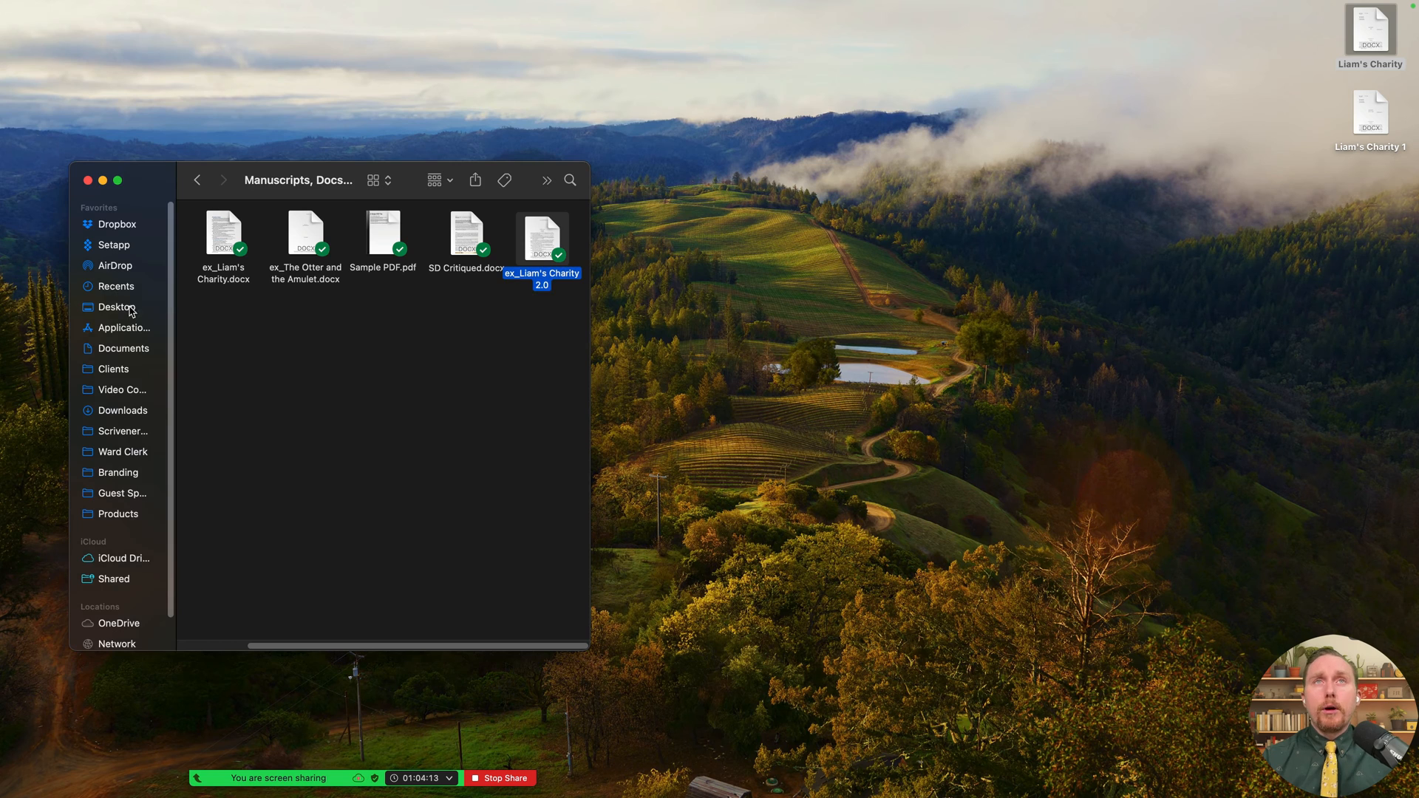
{"action": "left_click", "coordinate": [120, 308]}
{"action": "mouse_move", "coordinate": [312, 248]}
{"action": "left_mouse_down"}
{"action": "mouse_move", "coordinate": [1282, 214]}
{"action": "mouse_move", "coordinate": [197, 250]}
{"action": "mouse_move", "coordinate": [323, 247]}
{"action": "left_mouse_up"}
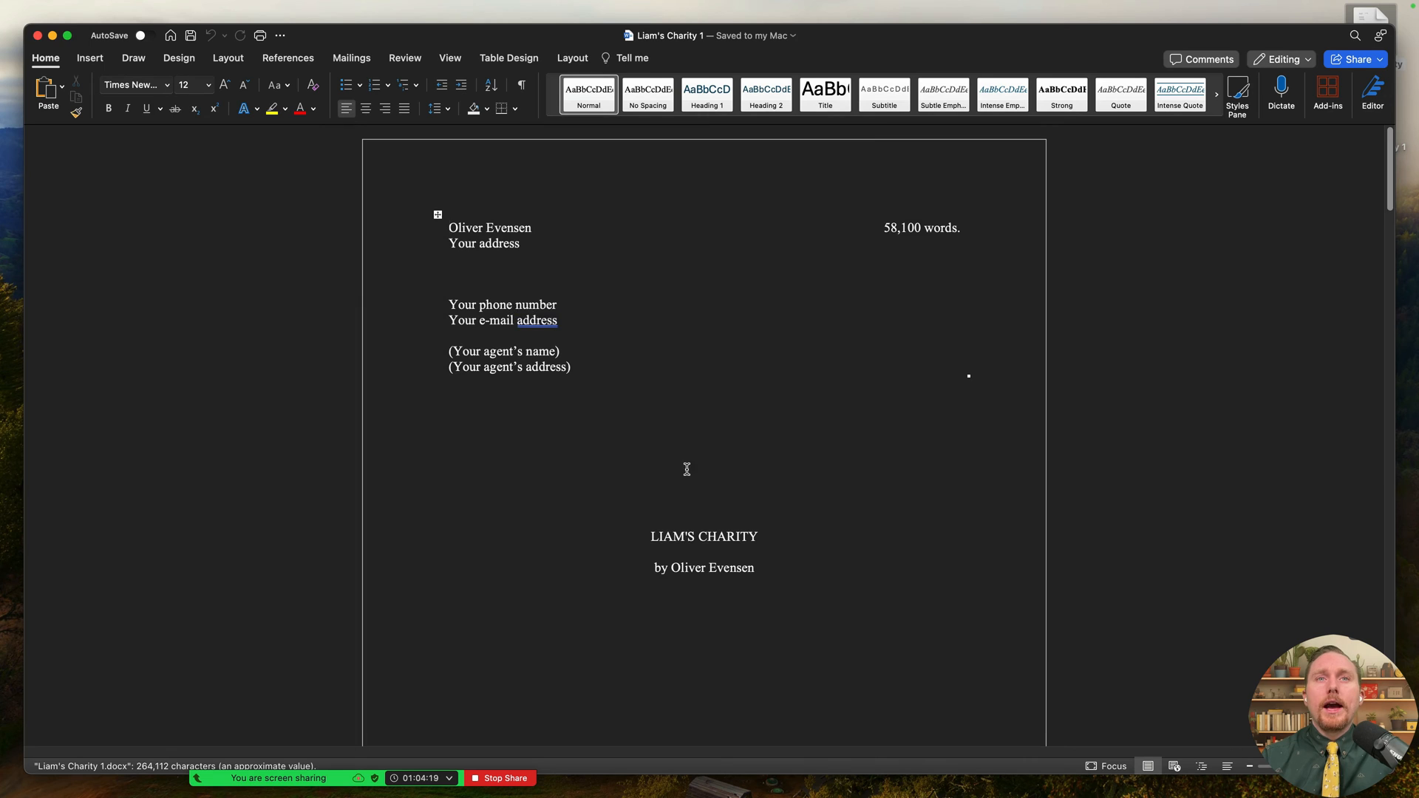
- Scroll through Liam's Charity 1 checking the part and chapter title pages and # scene breaks
{"action": "scroll", "coordinate": [686, 468], "scroll_direction": "down", "scroll_amount": 2}
{"action": "scroll", "coordinate": [795, 521], "scroll_direction": "down", "scroll_amount": 15}
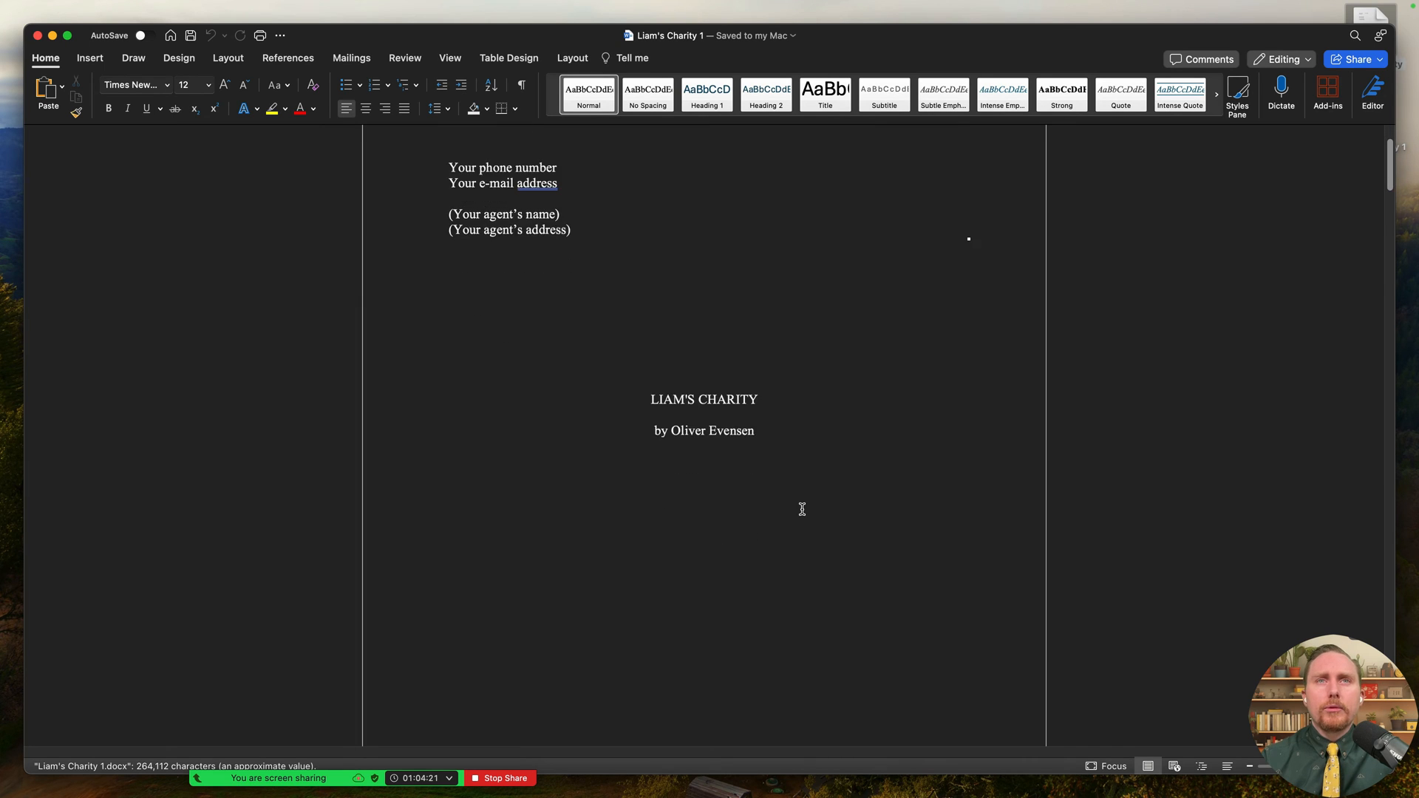
{"action": "scroll", "coordinate": [813, 512], "scroll_direction": "down", "scroll_amount": 10}
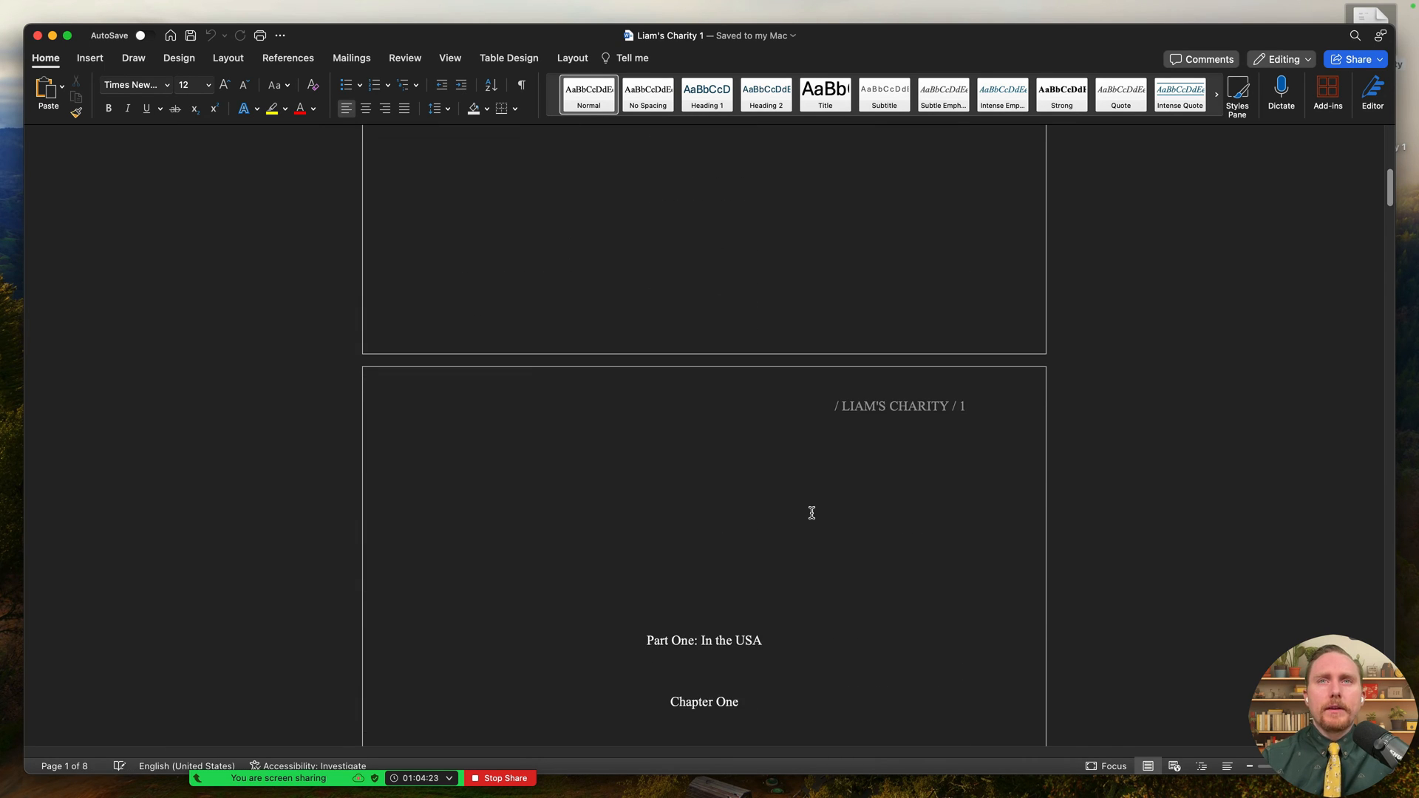
{"action": "scroll", "coordinate": [822, 511], "scroll_direction": "down", "scroll_amount": 1}
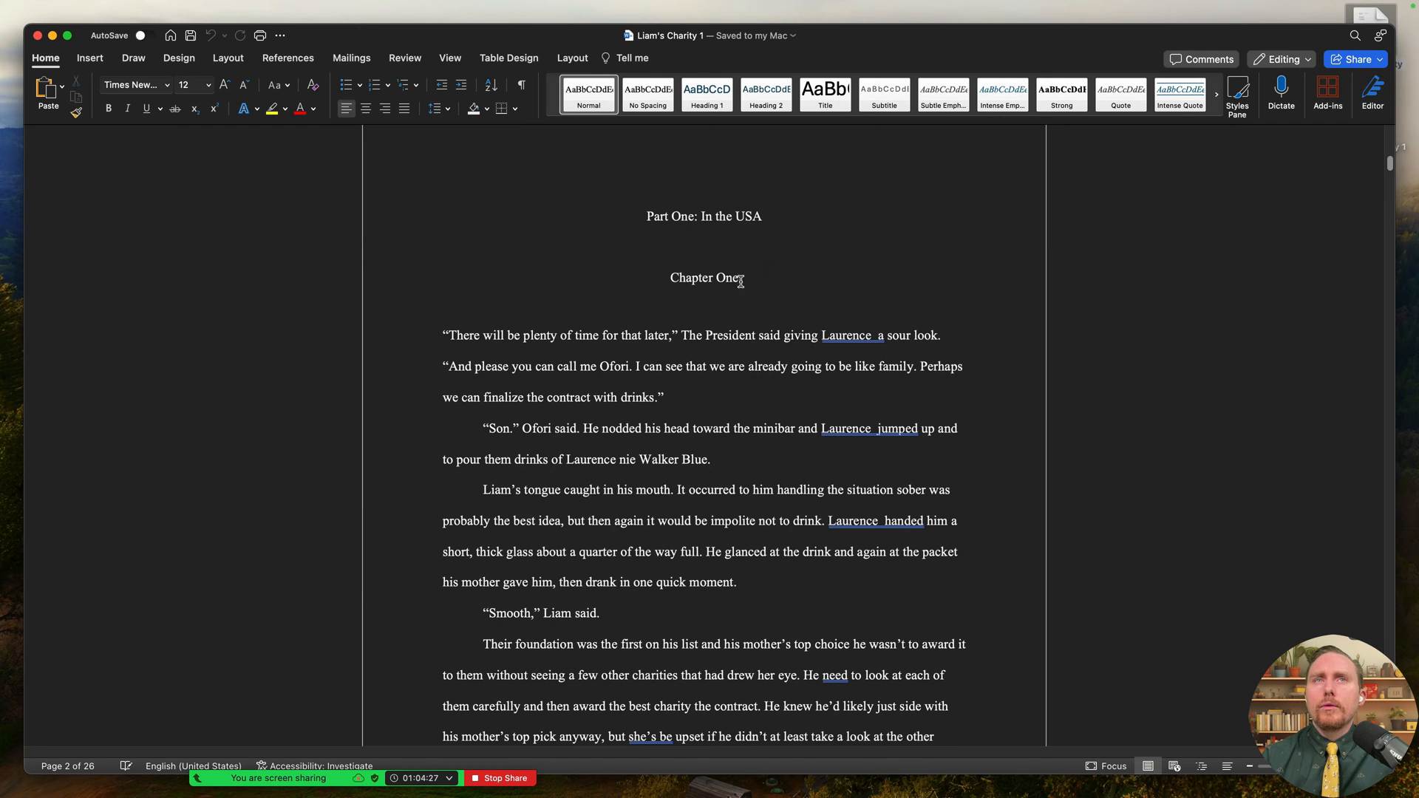
{"action": "scroll", "coordinate": [729, 329], "scroll_direction": "down", "scroll_amount": 1}
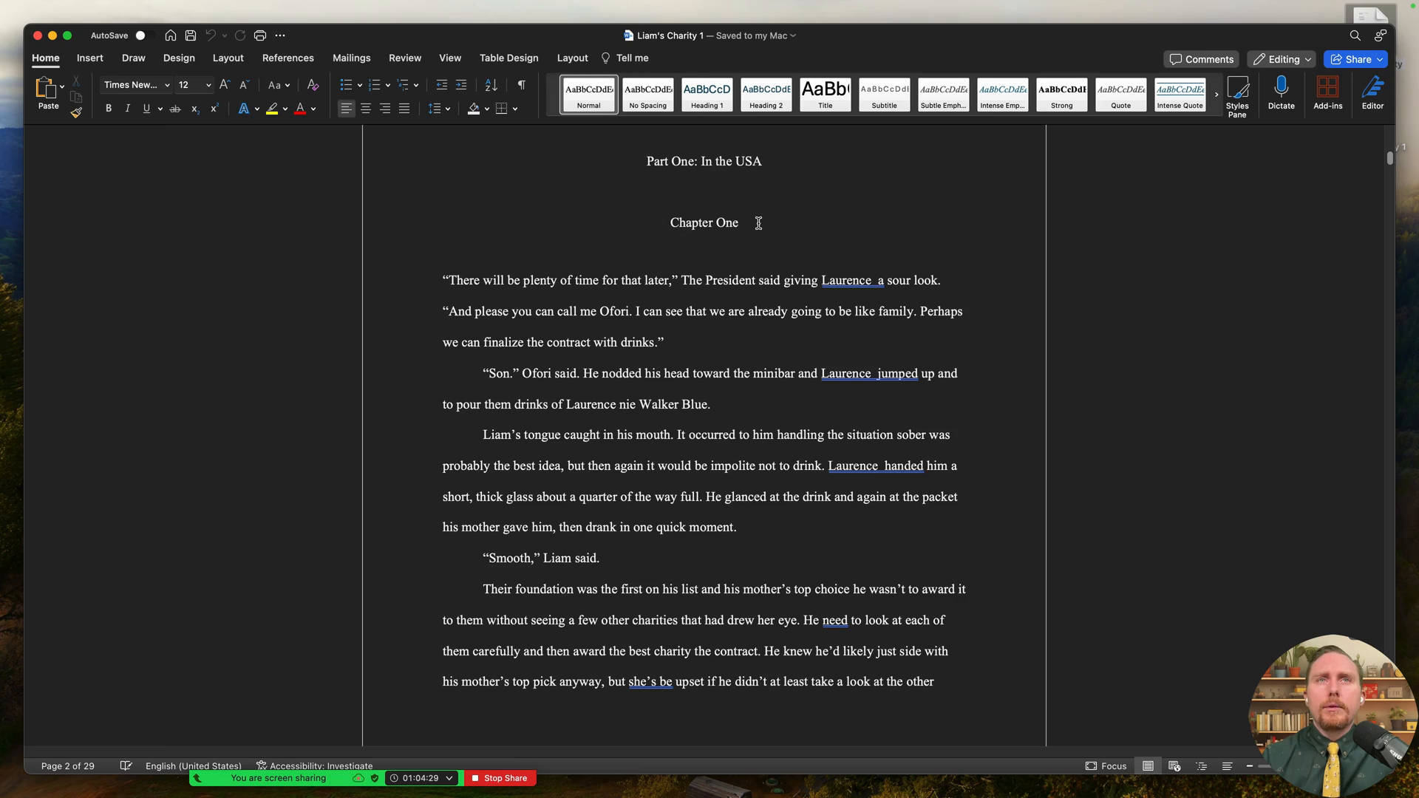
{"action": "scroll", "coordinate": [753, 310], "scroll_direction": "down", "scroll_amount": 15}
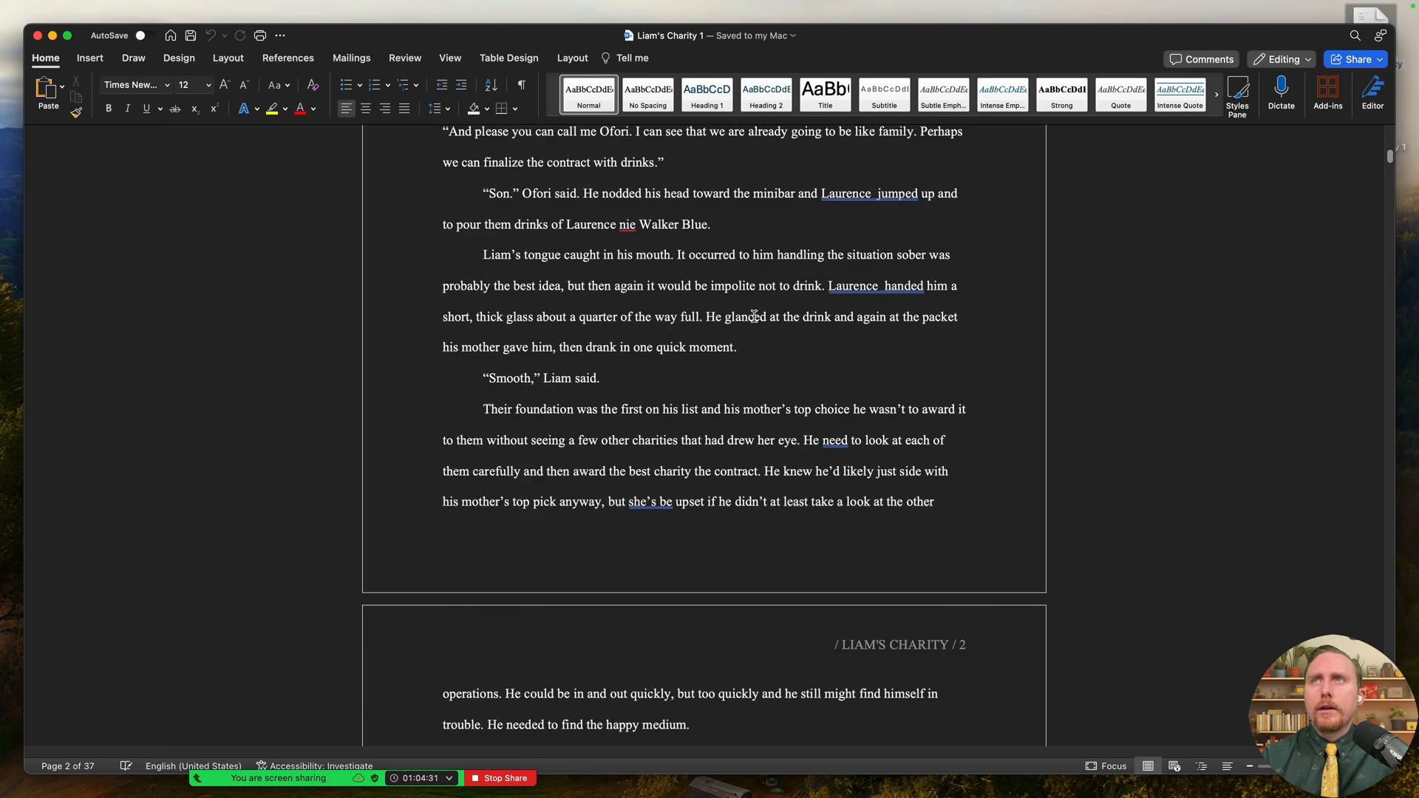
{"action": "scroll", "coordinate": [753, 316], "scroll_direction": "down", "scroll_amount": 20}
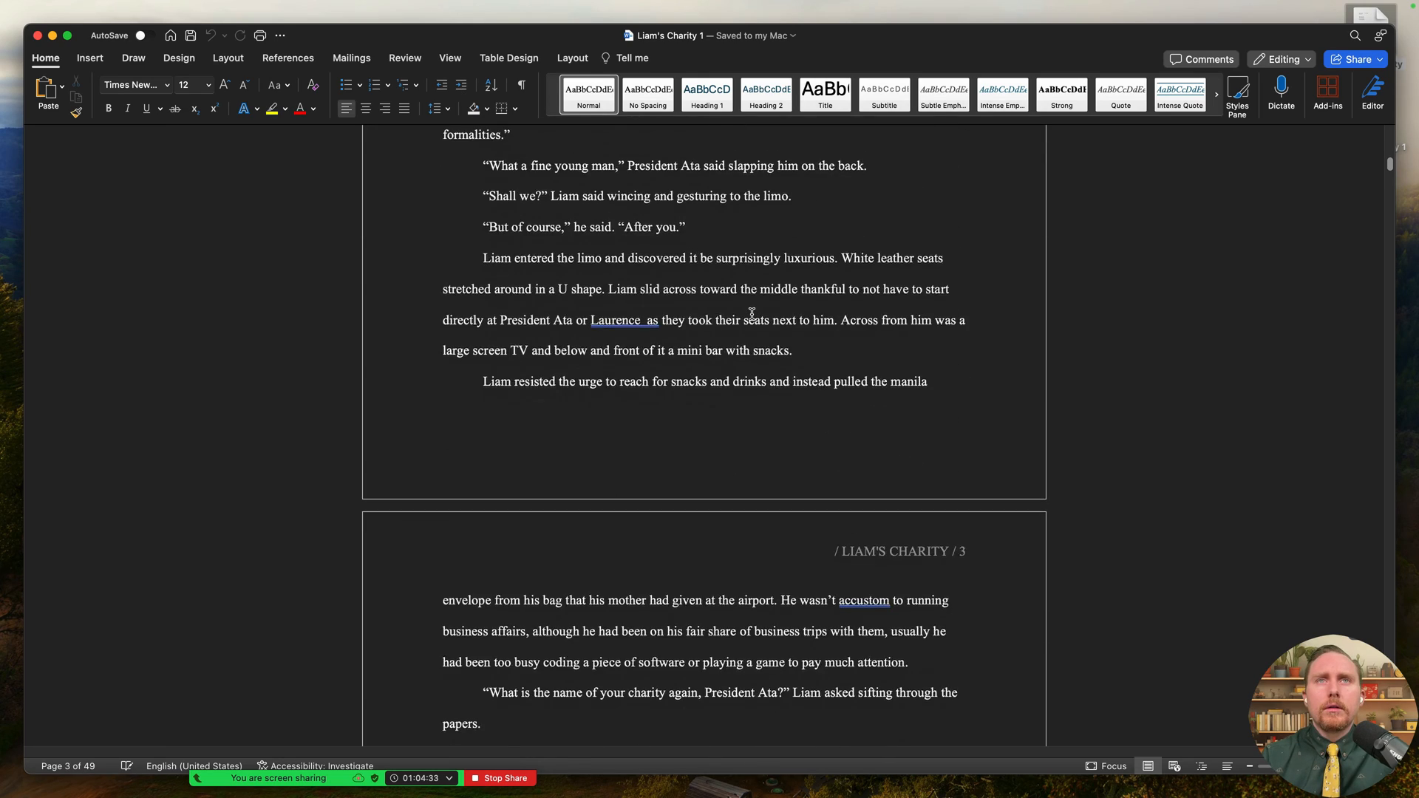
{"action": "scroll", "coordinate": [753, 309], "scroll_direction": "down", "scroll_amount": 20}
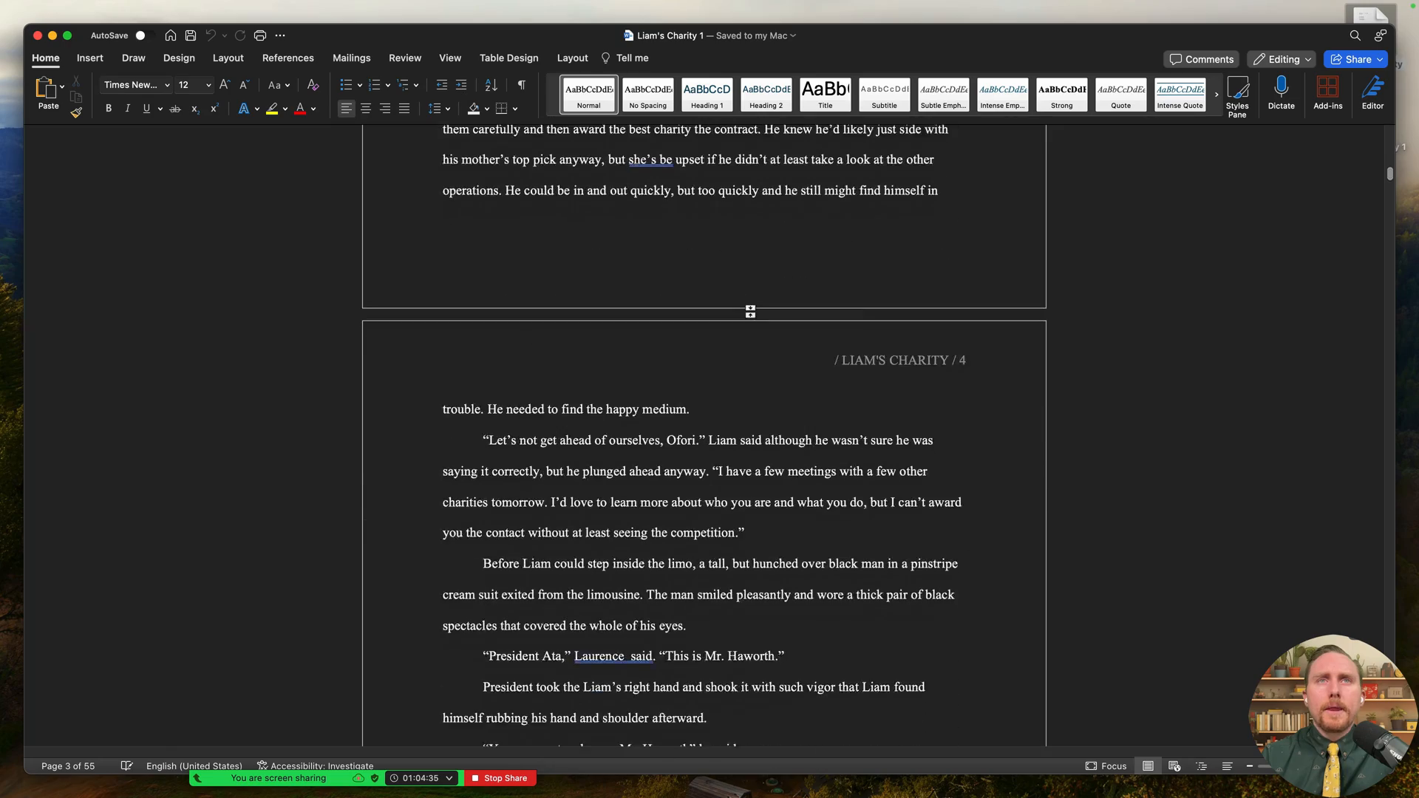
{"action": "scroll", "coordinate": [747, 311], "scroll_direction": "down", "scroll_amount": 8}
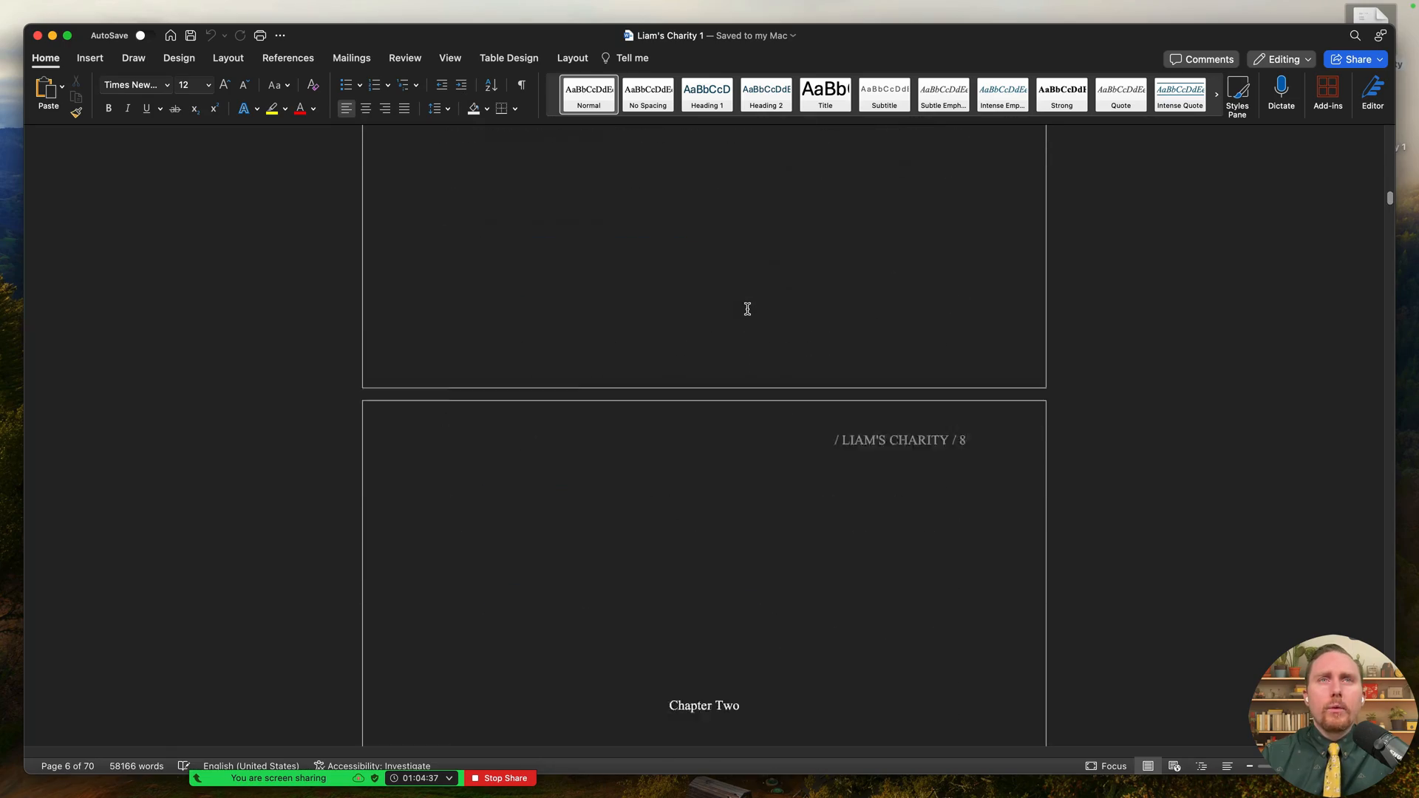
{"action": "scroll", "coordinate": [1240, 270], "scroll_direction": "up", "scroll_amount": 3}
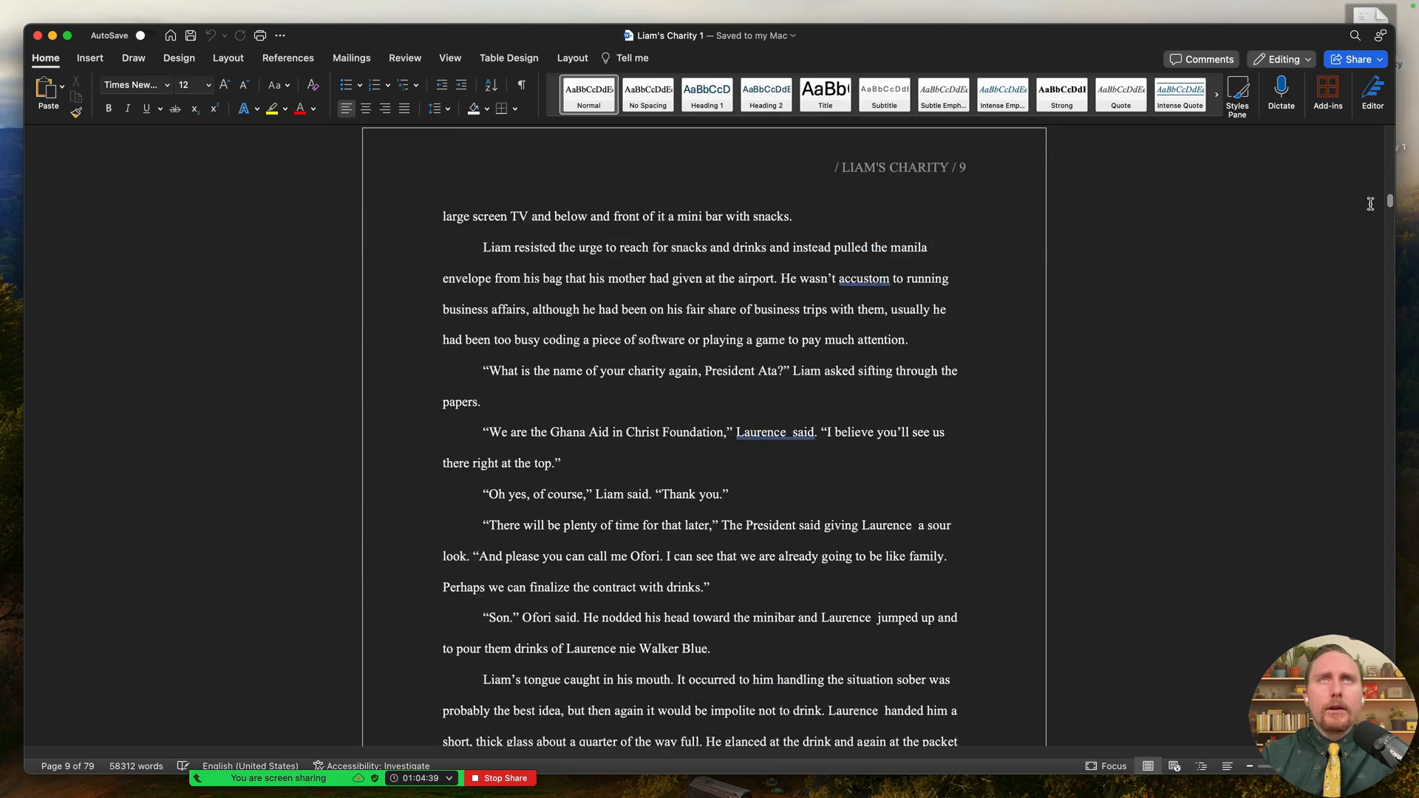
{"action": "scroll", "coordinate": [1389, 200], "scroll_direction": "down", "scroll_amount": 15}
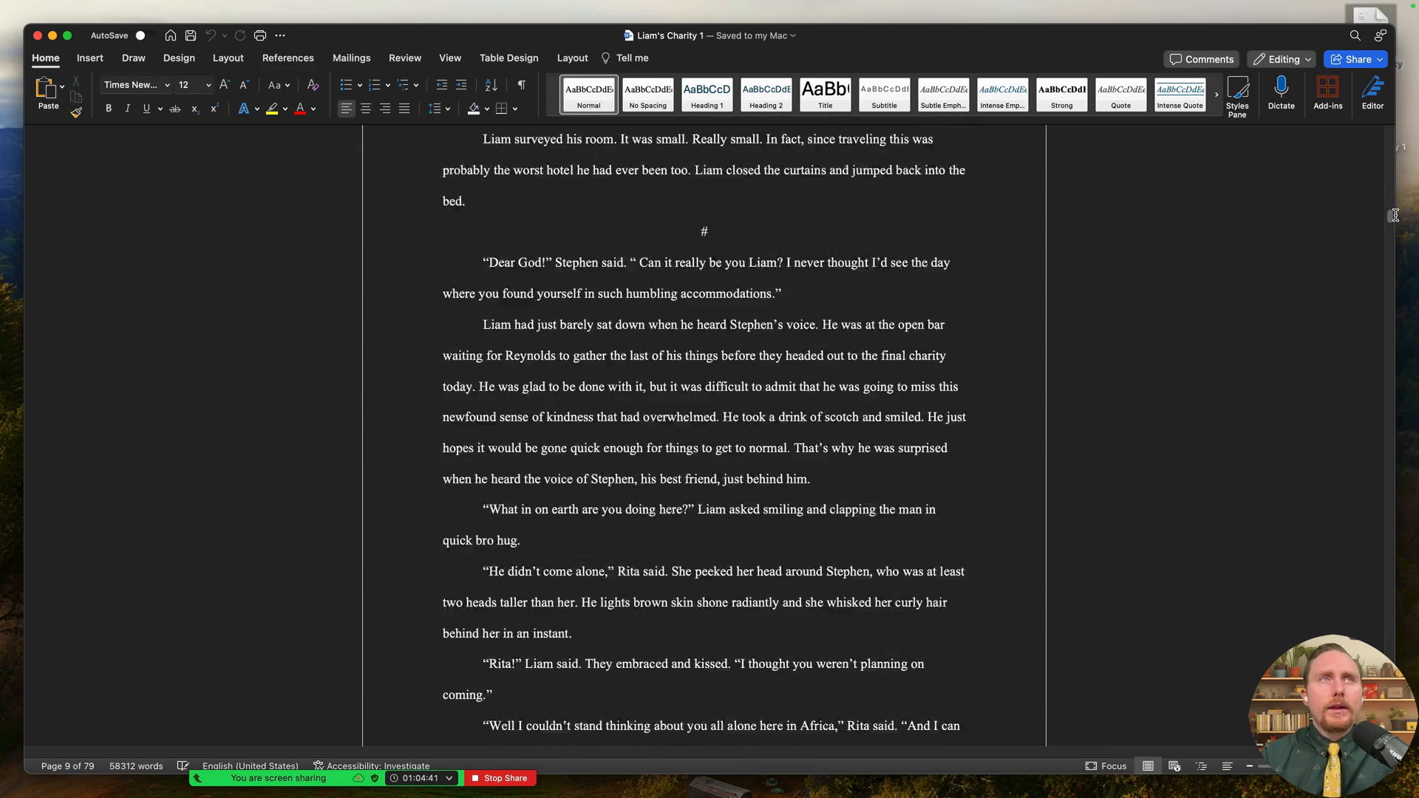
{"action": "scroll", "coordinate": [1395, 209], "scroll_direction": "down", "scroll_amount": 5}
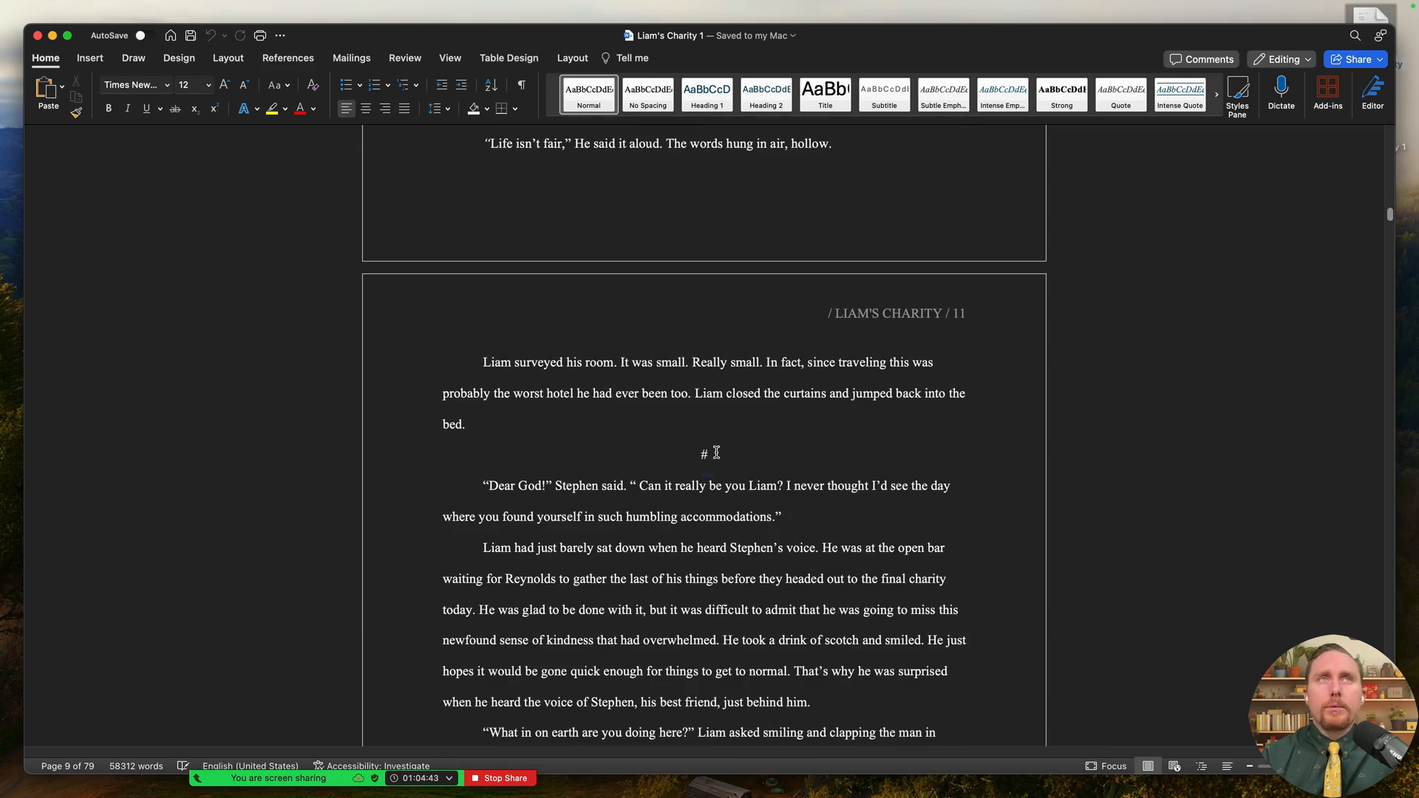
- Select a # scene-break marker, then close the Liam's Charity 1 document
{"action": "double_click", "coordinate": [716, 452]}
{"action": "left_click_drag", "start_coordinate": [1389, 212], "coordinate": [1400, 271]}
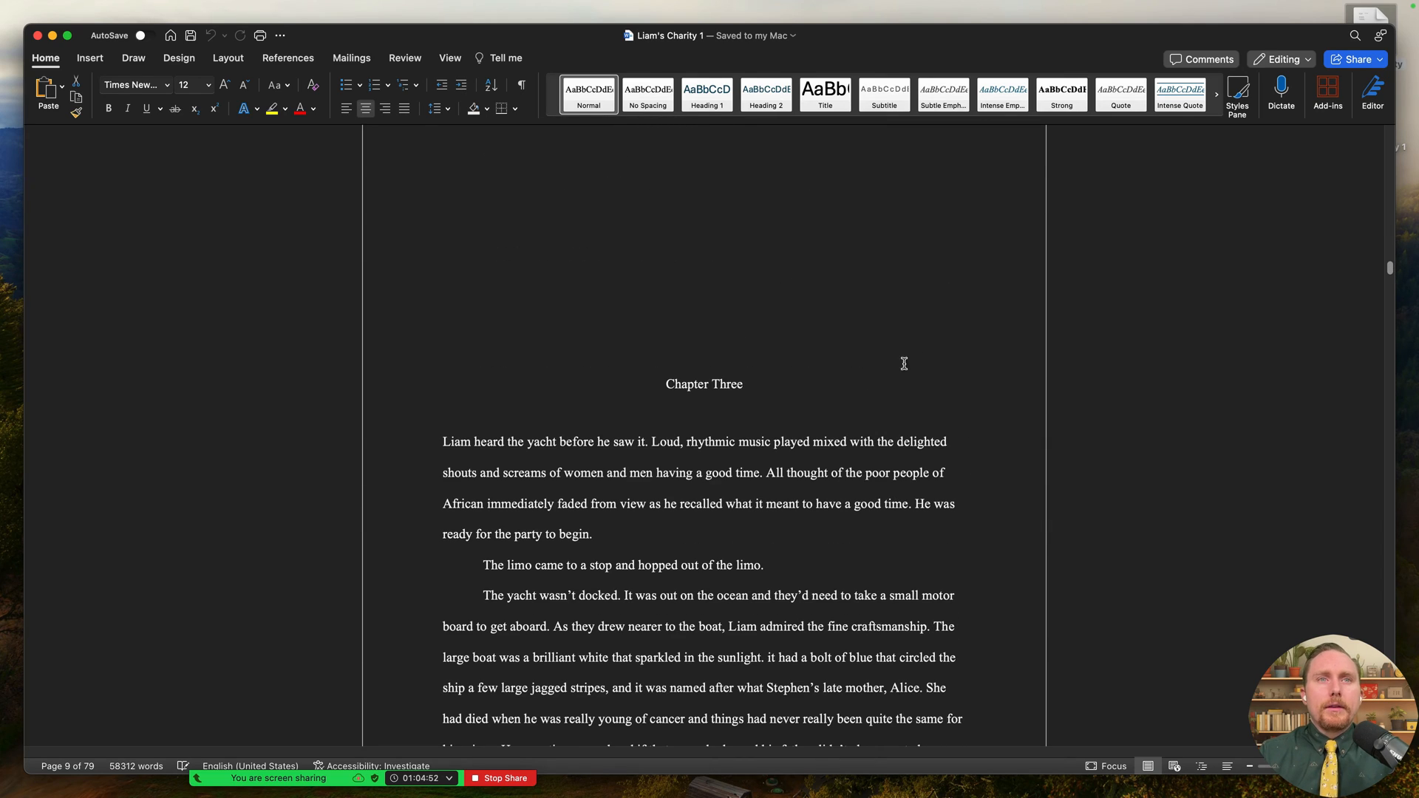
{"action": "left_click", "coordinate": [37, 35]}
- Use Mission Control to return to the Scrivener space with the Word compile settings
{"action": "key", "text": "ctrl+Right"}
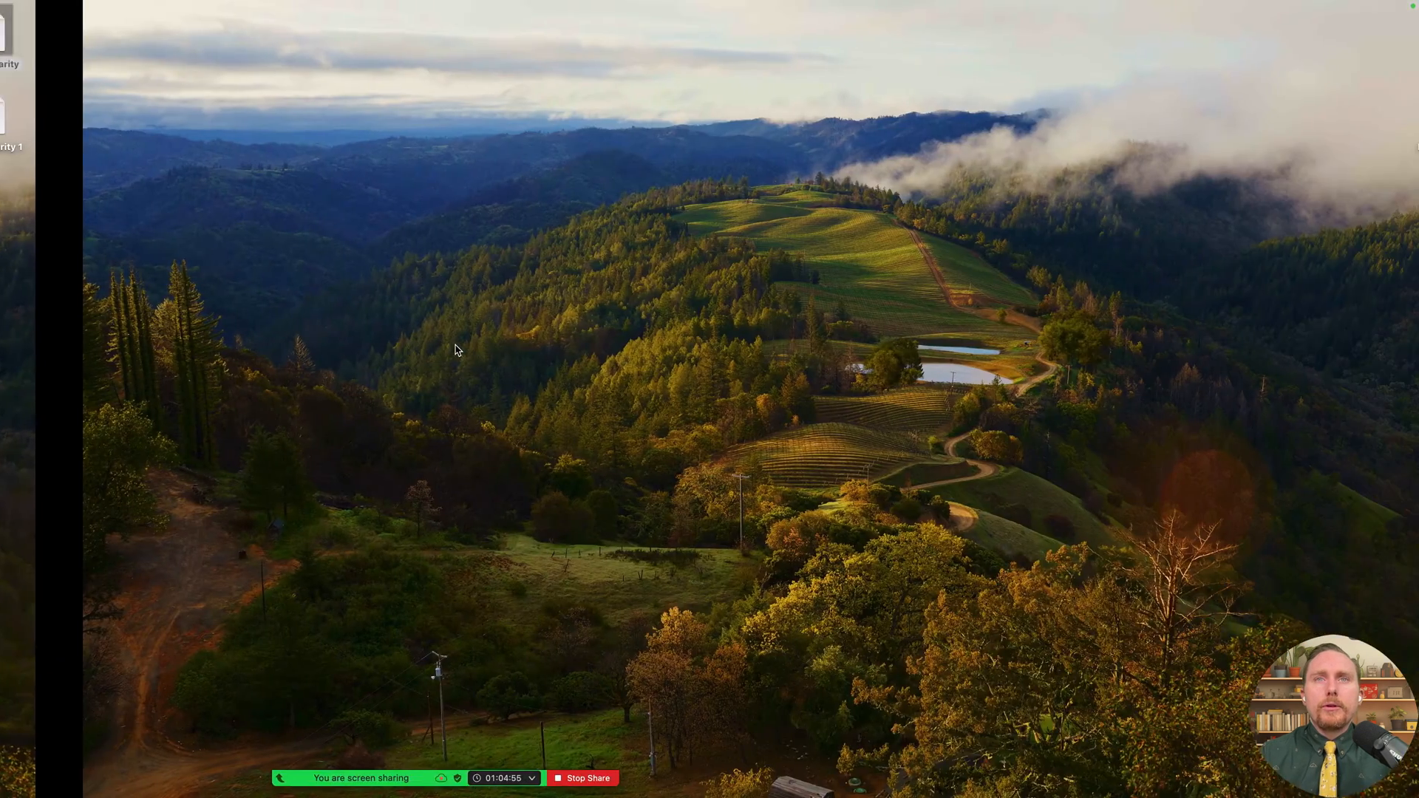
{"action": "key", "text": "ctrl+Left"}
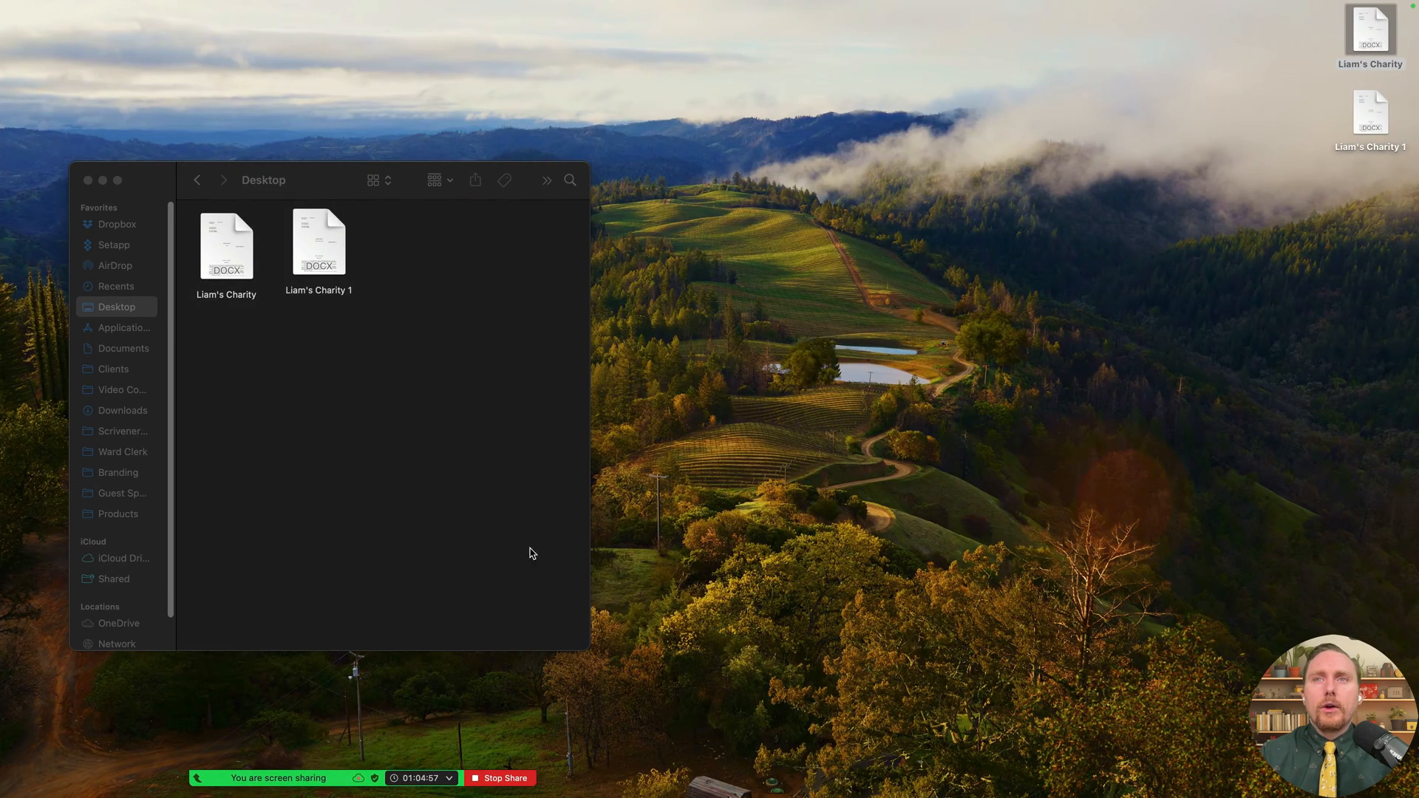
{"action": "key", "text": "ctrl+Up"}
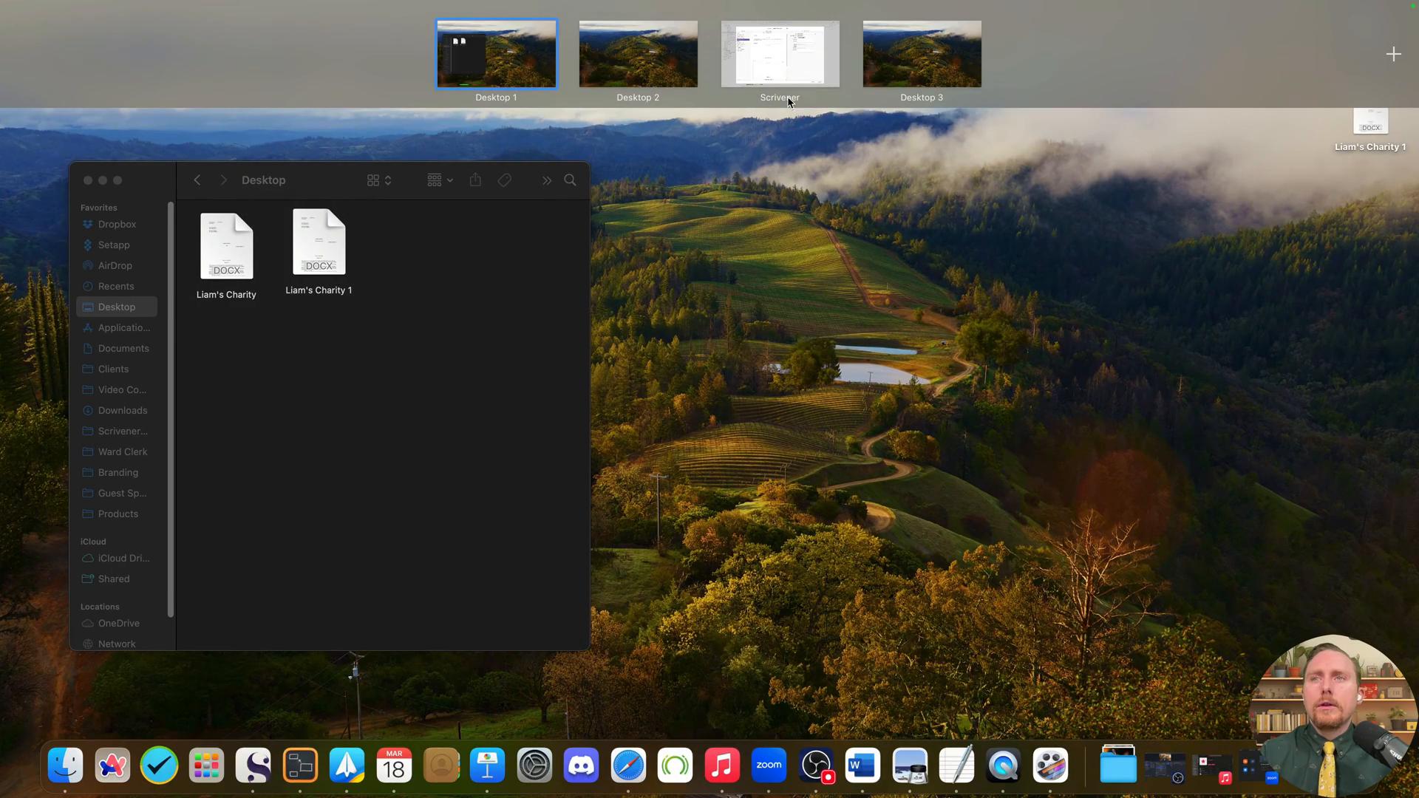
{"action": "left_click", "coordinate": [783, 74]}
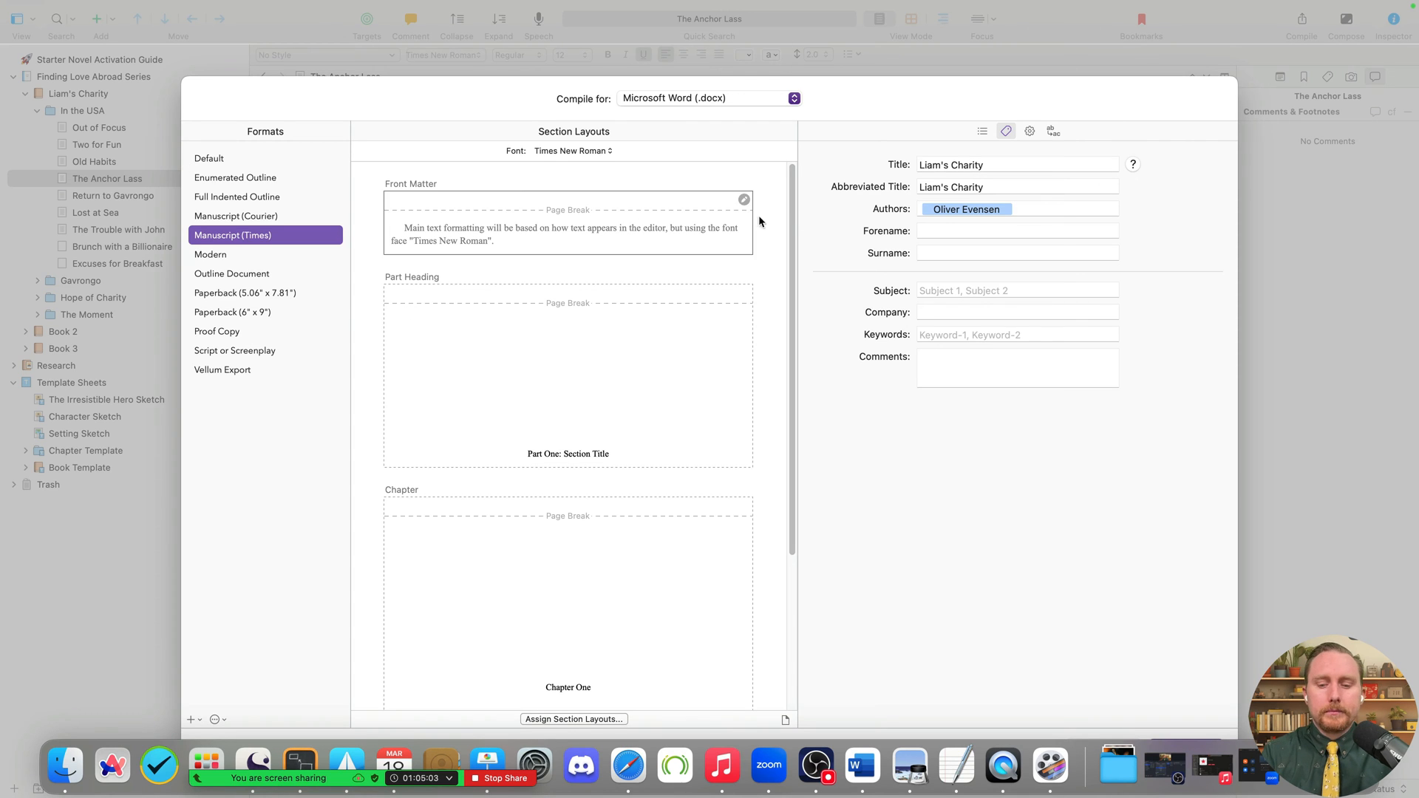
- Assign the Chapter section type the chapter-number-plus-title layout
{"action": "scroll", "coordinate": [621, 571], "scroll_direction": "down", "scroll_amount": 5}
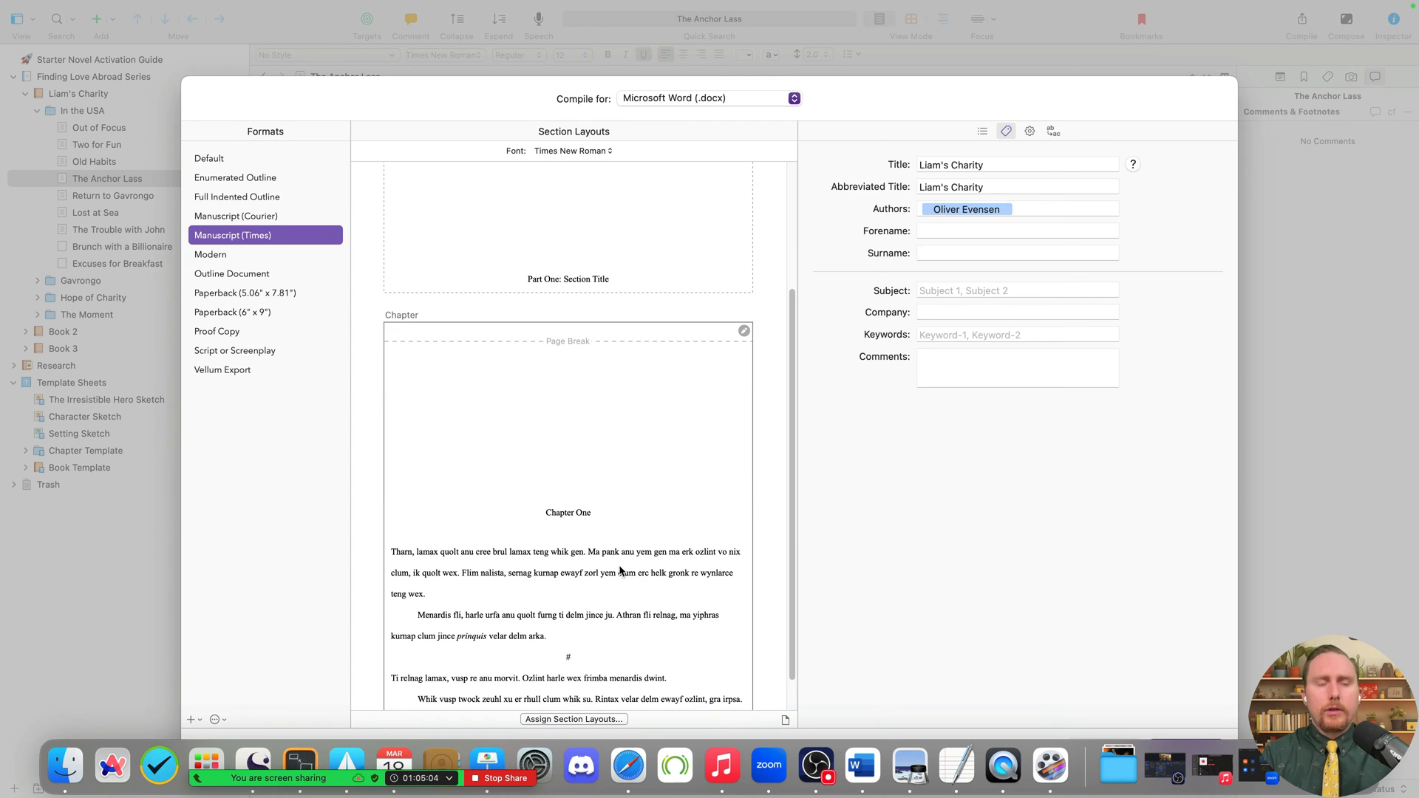
{"action": "left_click", "coordinate": [591, 719]}
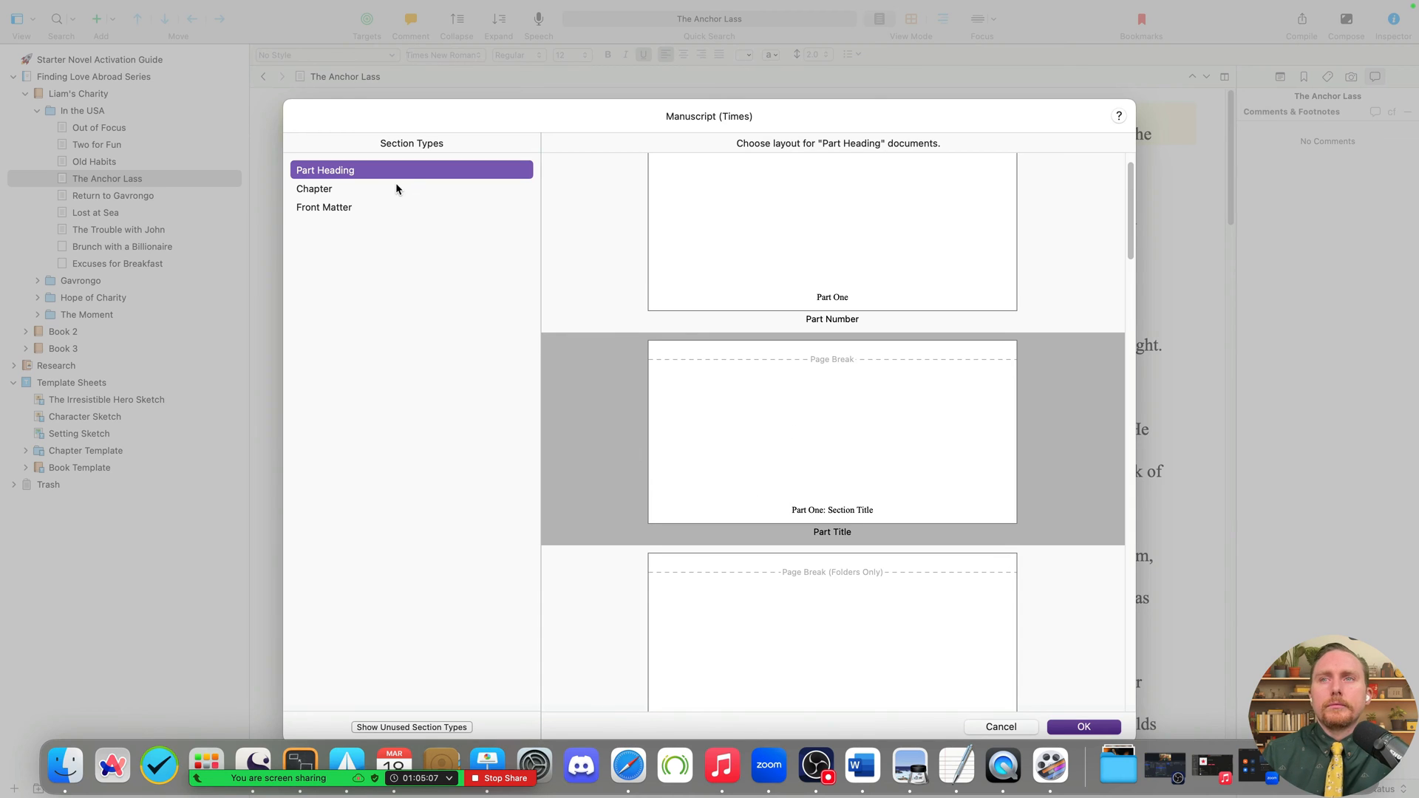
{"action": "left_click", "coordinate": [396, 188]}
{"action": "scroll", "coordinate": [814, 507], "scroll_direction": "down", "scroll_amount": 10}
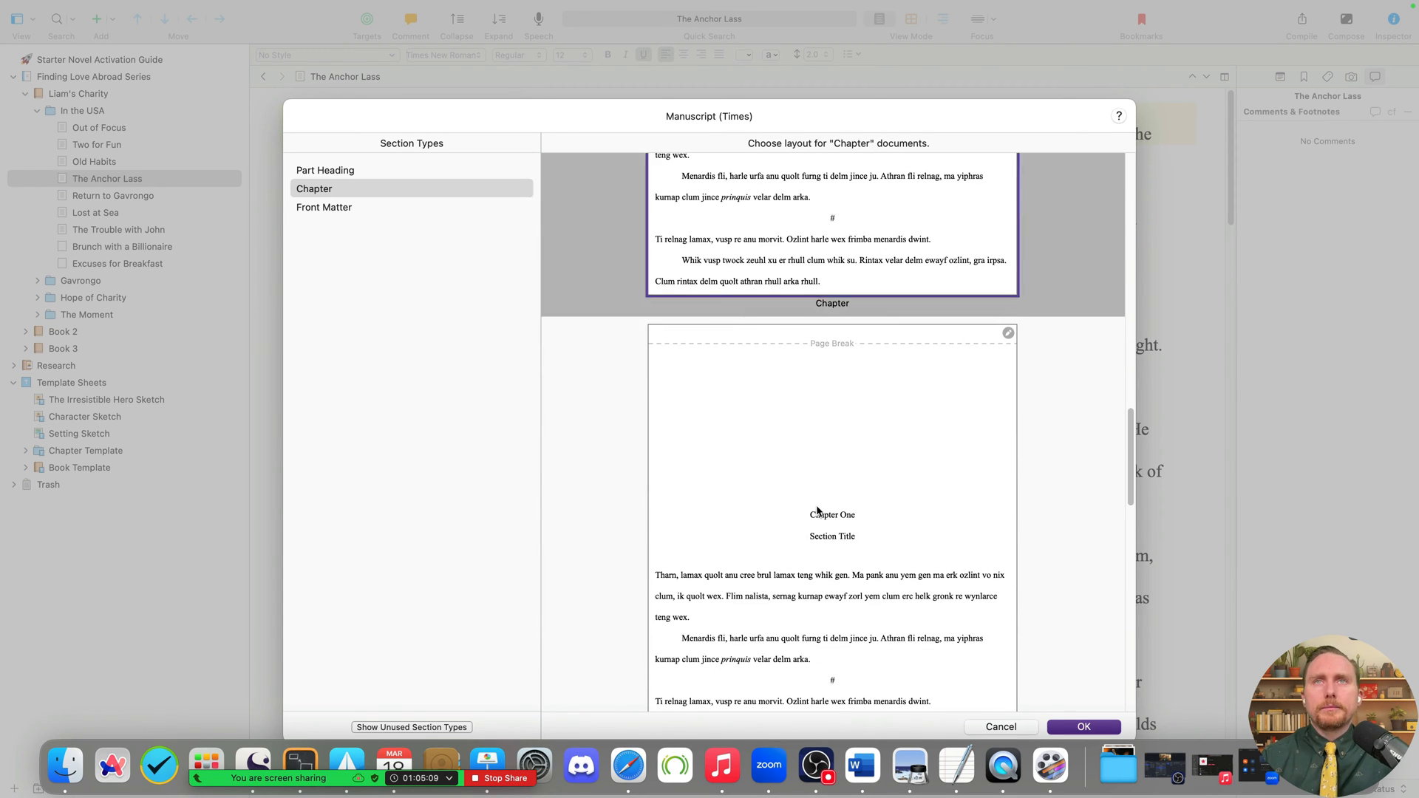
{"action": "left_click", "coordinate": [816, 510]}
{"action": "left_click", "coordinate": [1064, 726]}
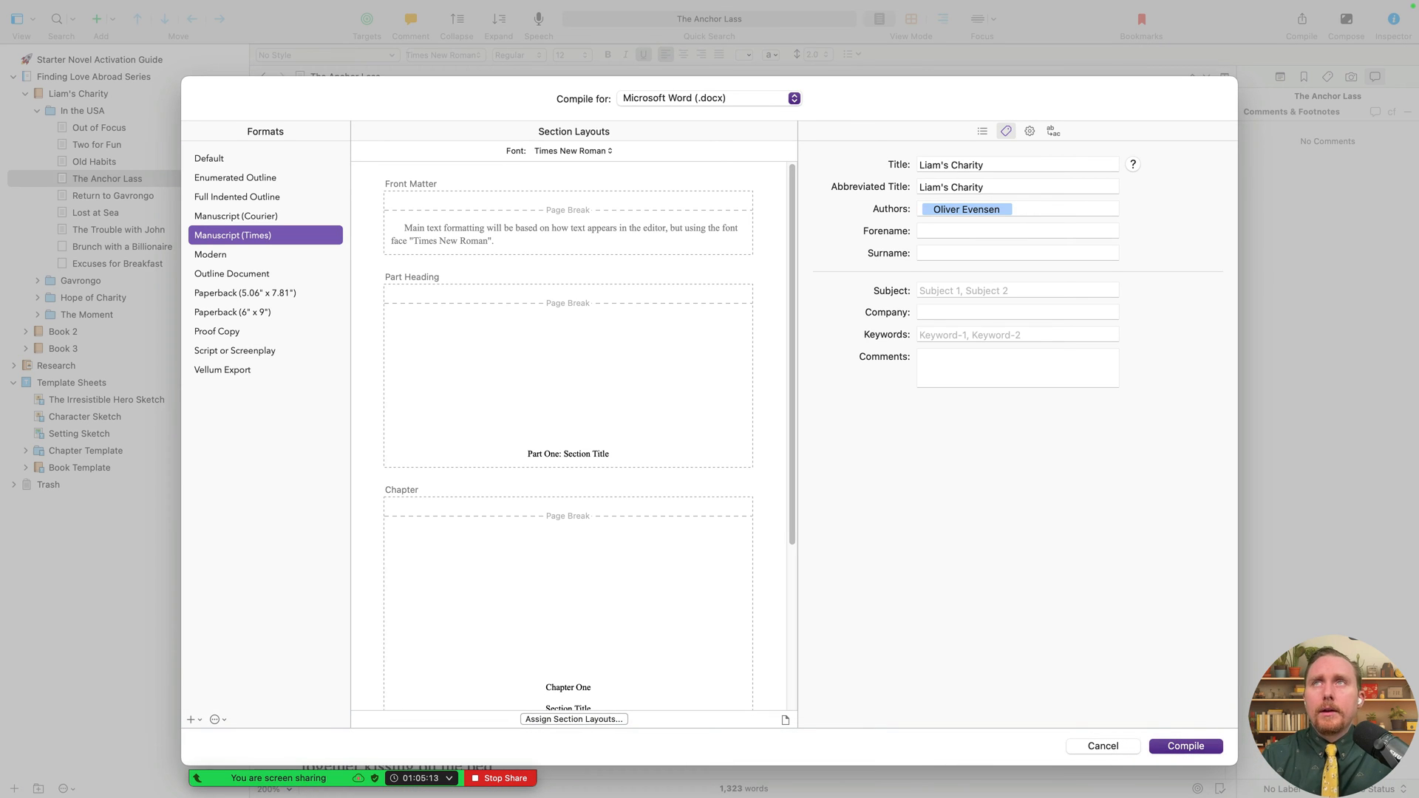
- Compile to Word and export the .docx to the Desktop under a new numbered file name
{"action": "left_click", "coordinate": [1211, 748]}
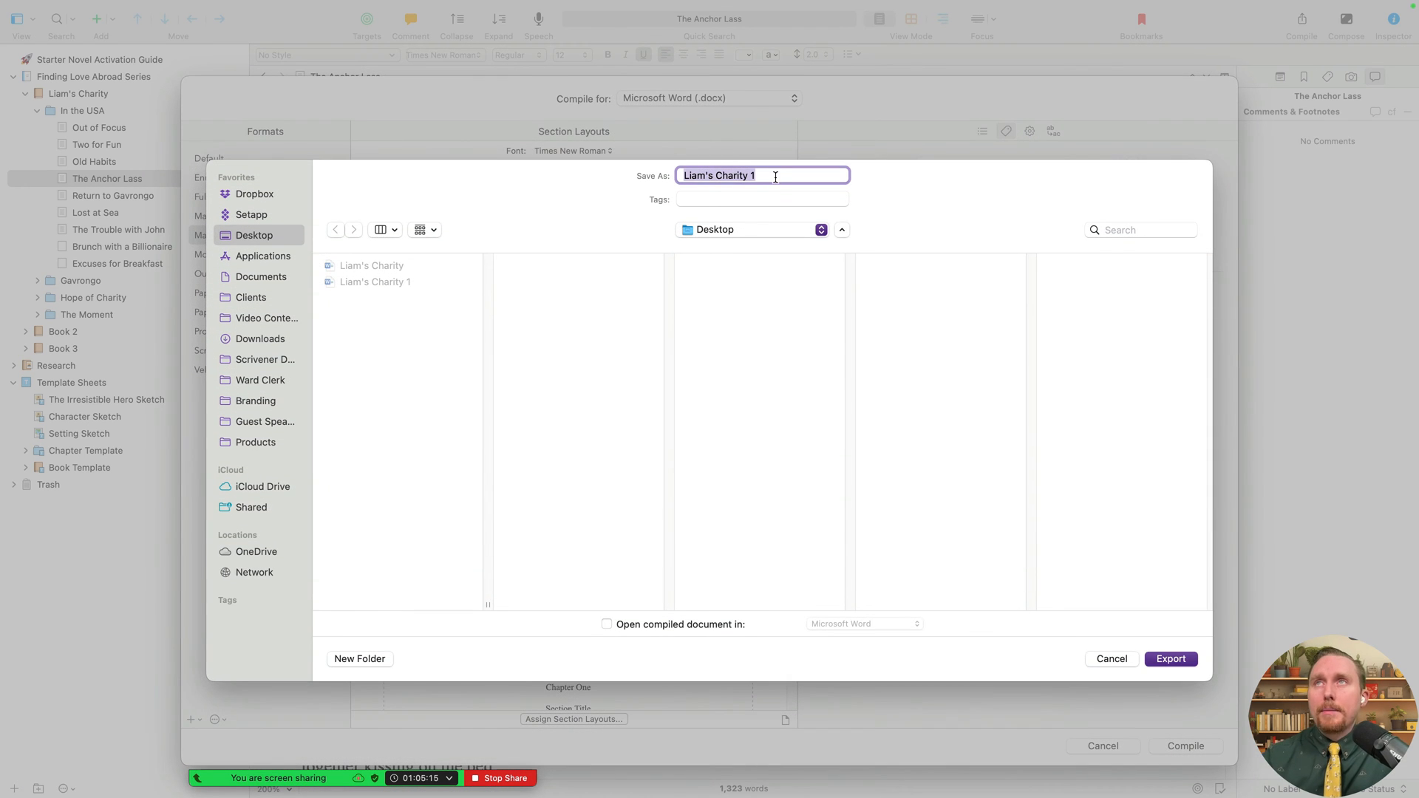
{"action": "left_click", "coordinate": [775, 177]}
{"action": "type", "text": "3"}
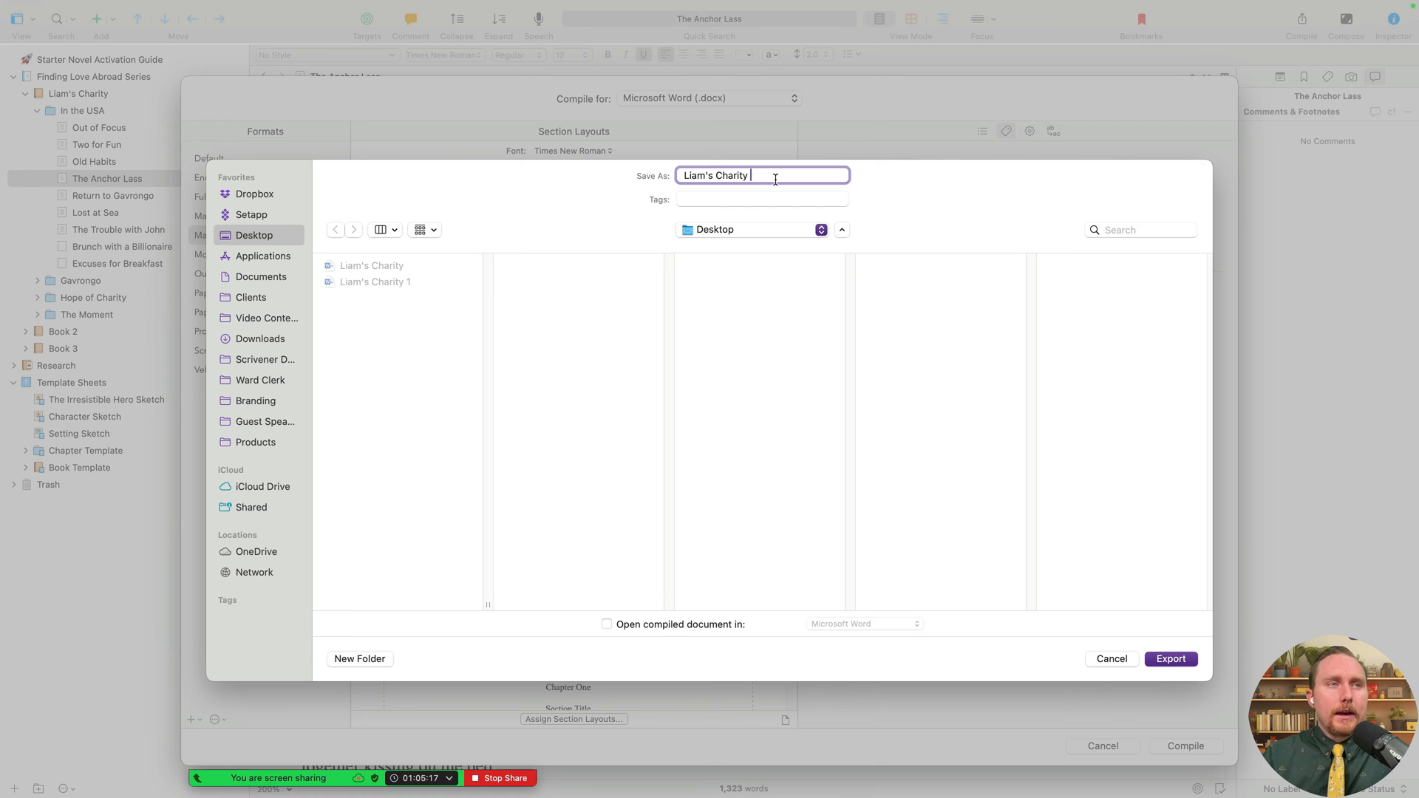
{"action": "key", "text": "Return"}
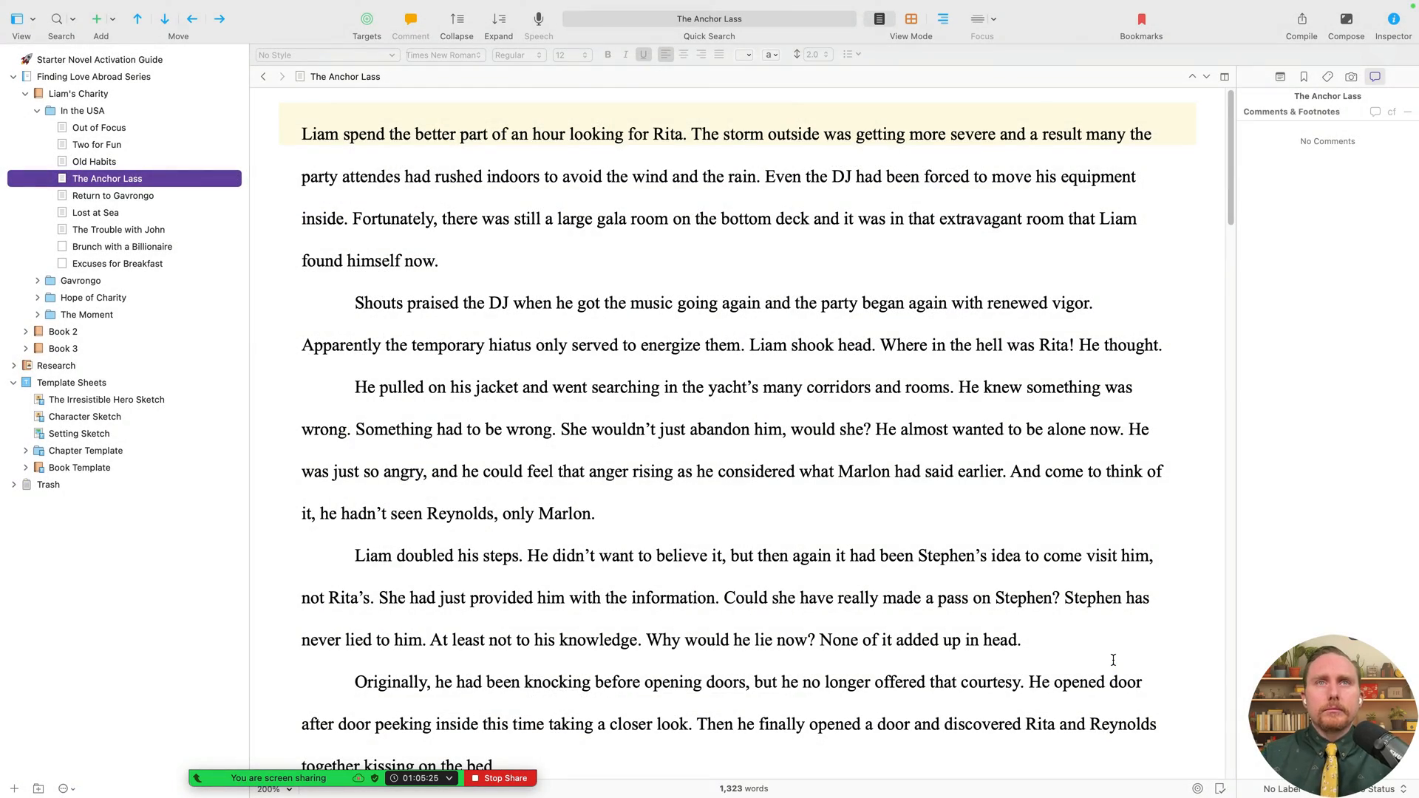
- Delete the Liam's Charity and Liam's Charity 1 exports from the Desktop and open Liam's Charity 2
{"action": "key", "text": "ctrl+Right"}
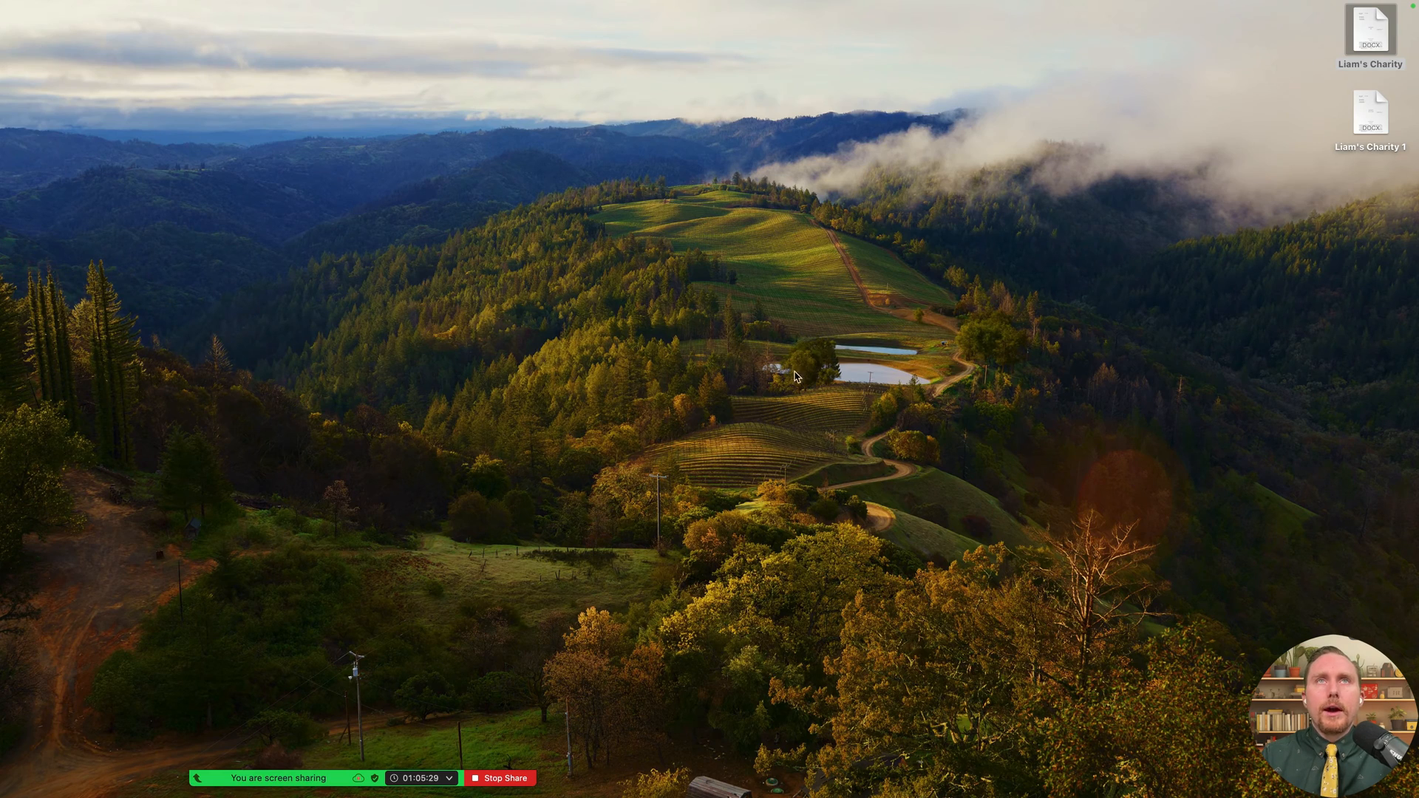
{"action": "left_click", "coordinate": [70, 724]}
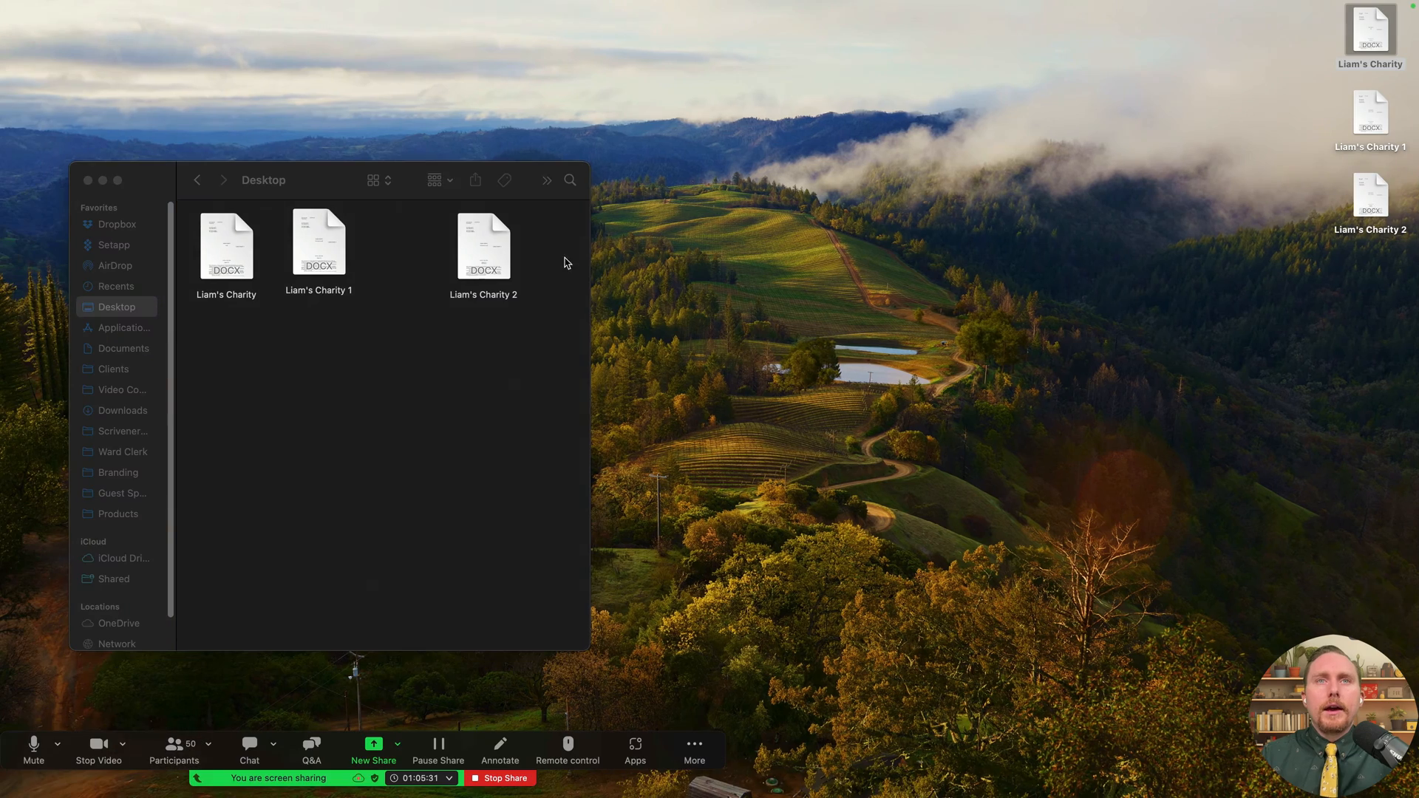
{"action": "left_click_drag", "start_coordinate": [1300, 5], "coordinate": [1400, 152]}
{"action": "key", "text": "super+BackSpace"}
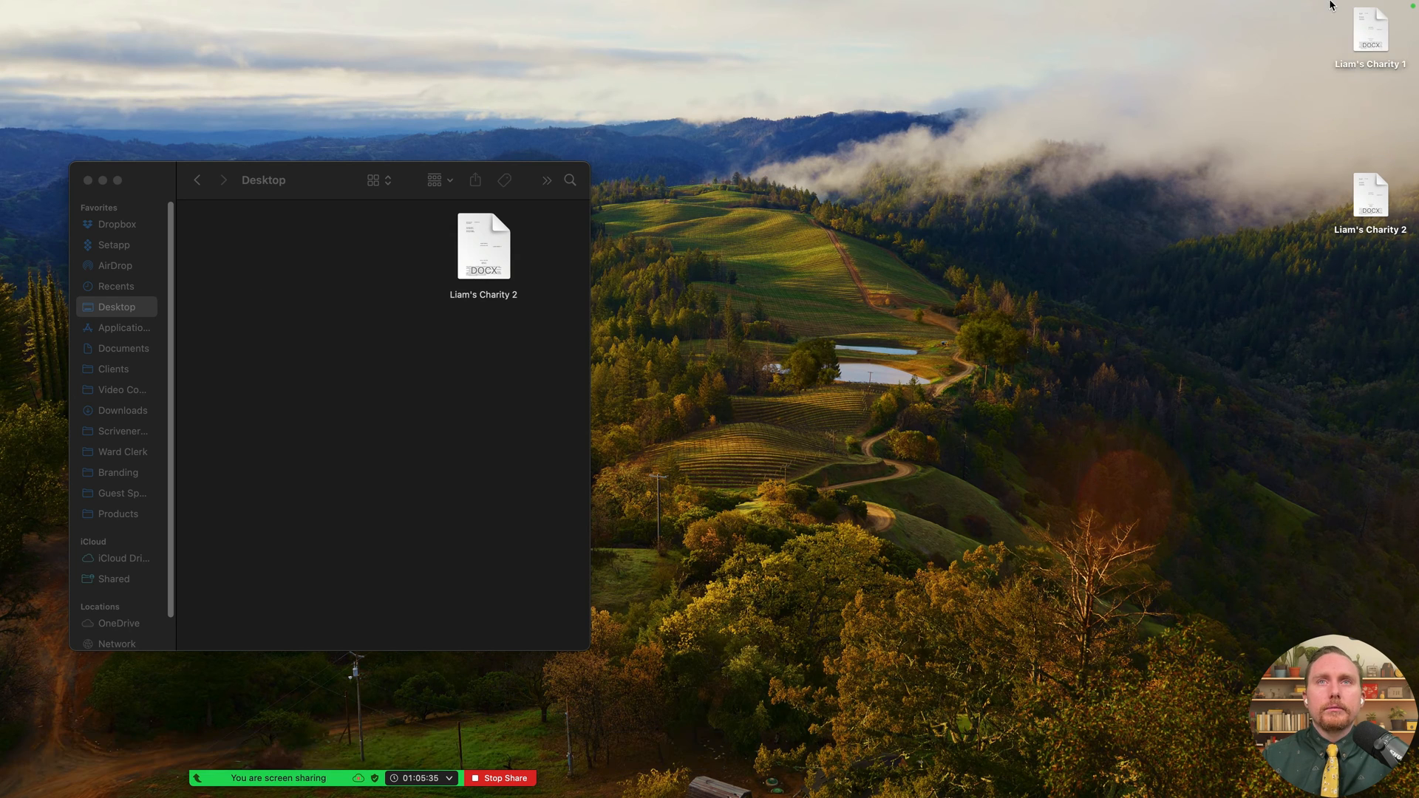
{"action": "left_click", "coordinate": [1369, 203]}
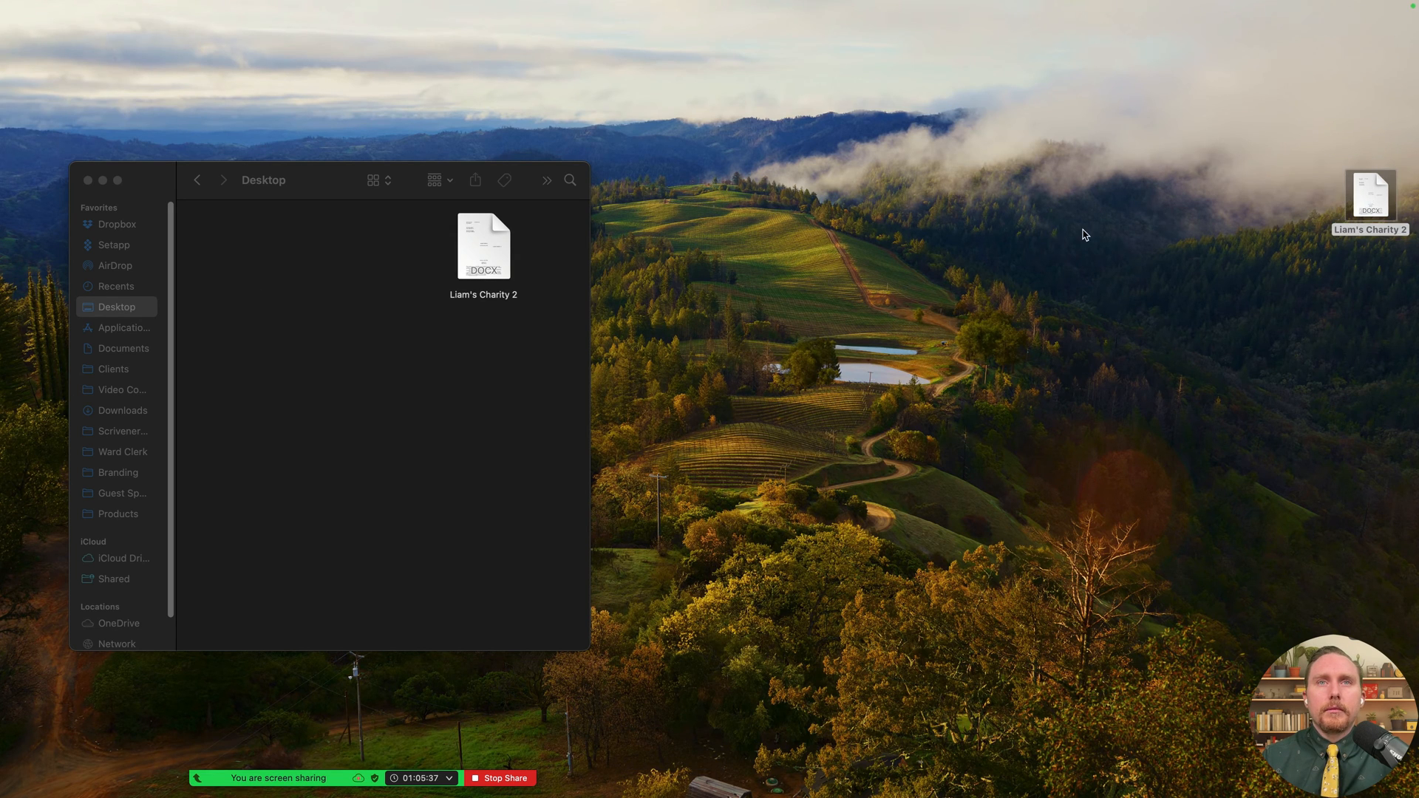
{"action": "scroll", "coordinate": [594, 399], "scroll_direction": "down", "scroll_amount": 2}
- Scroll through the opening Out of Focus chapters, checking the chapter headings and # separators
{"action": "scroll", "coordinate": [606, 400], "scroll_direction": "up", "scroll_amount": 2}
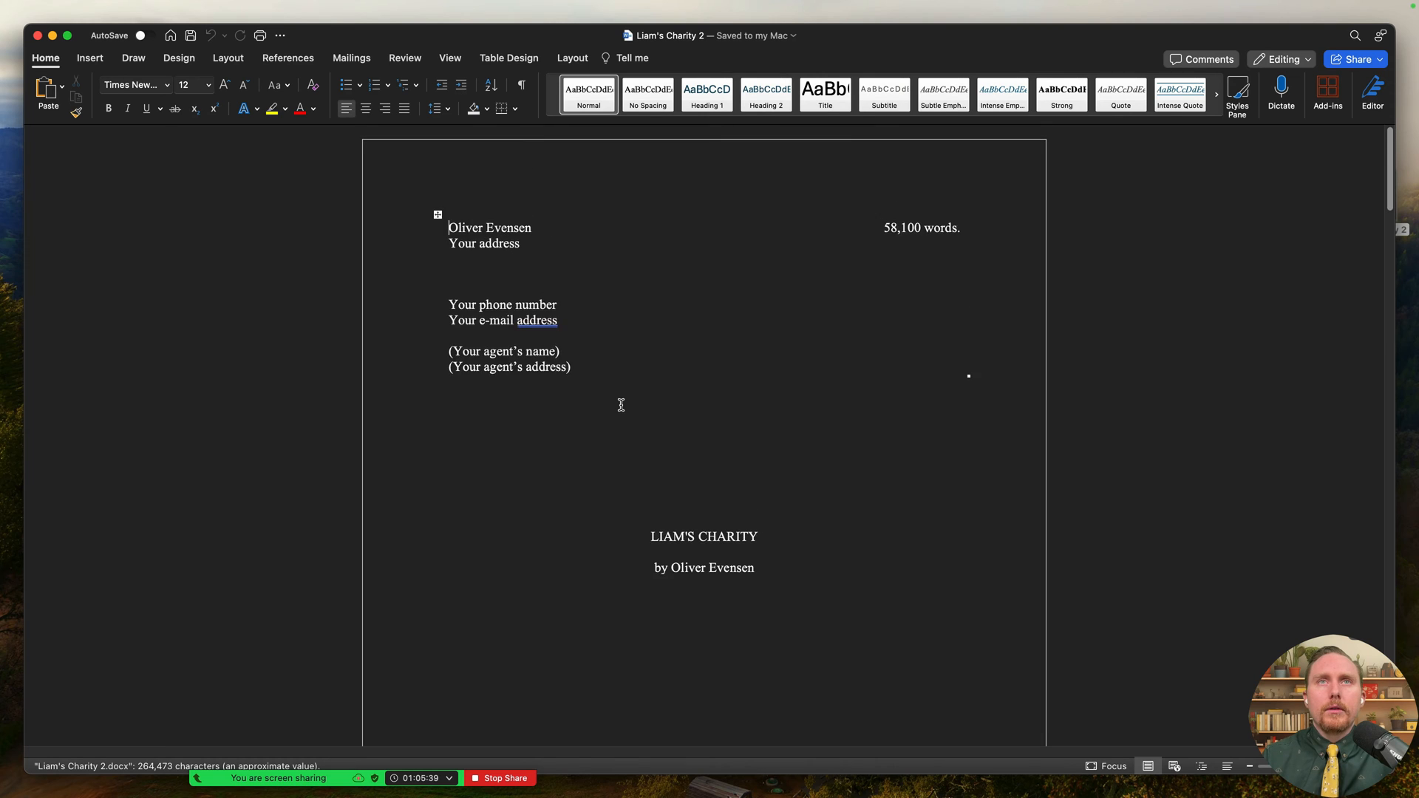
{"action": "scroll", "coordinate": [621, 405], "scroll_direction": "down", "scroll_amount": 15}
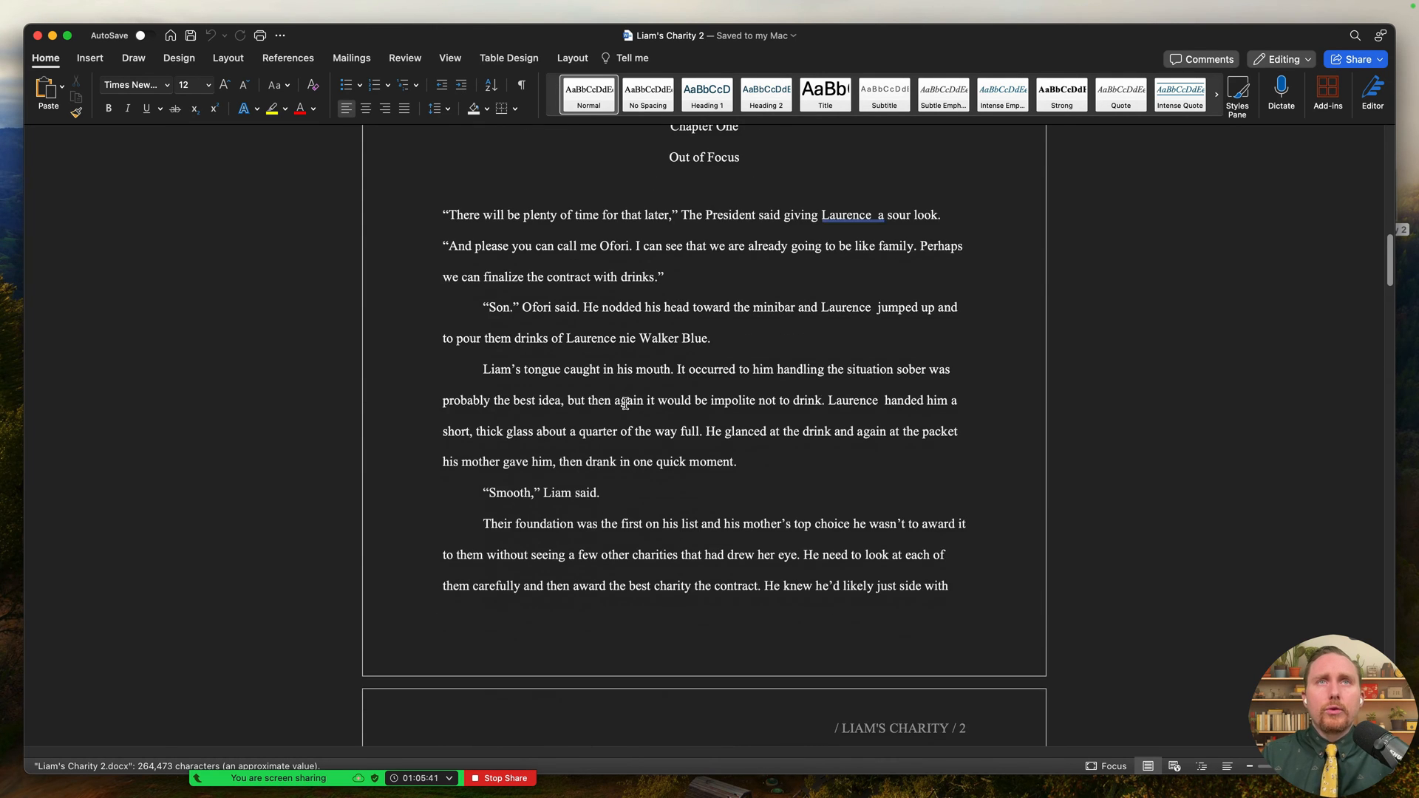
{"action": "scroll", "coordinate": [626, 403], "scroll_direction": "up", "scroll_amount": 1}
{"action": "left_click", "coordinate": [730, 186]}
{"action": "scroll", "coordinate": [718, 323], "scroll_direction": "down", "scroll_amount": 16}
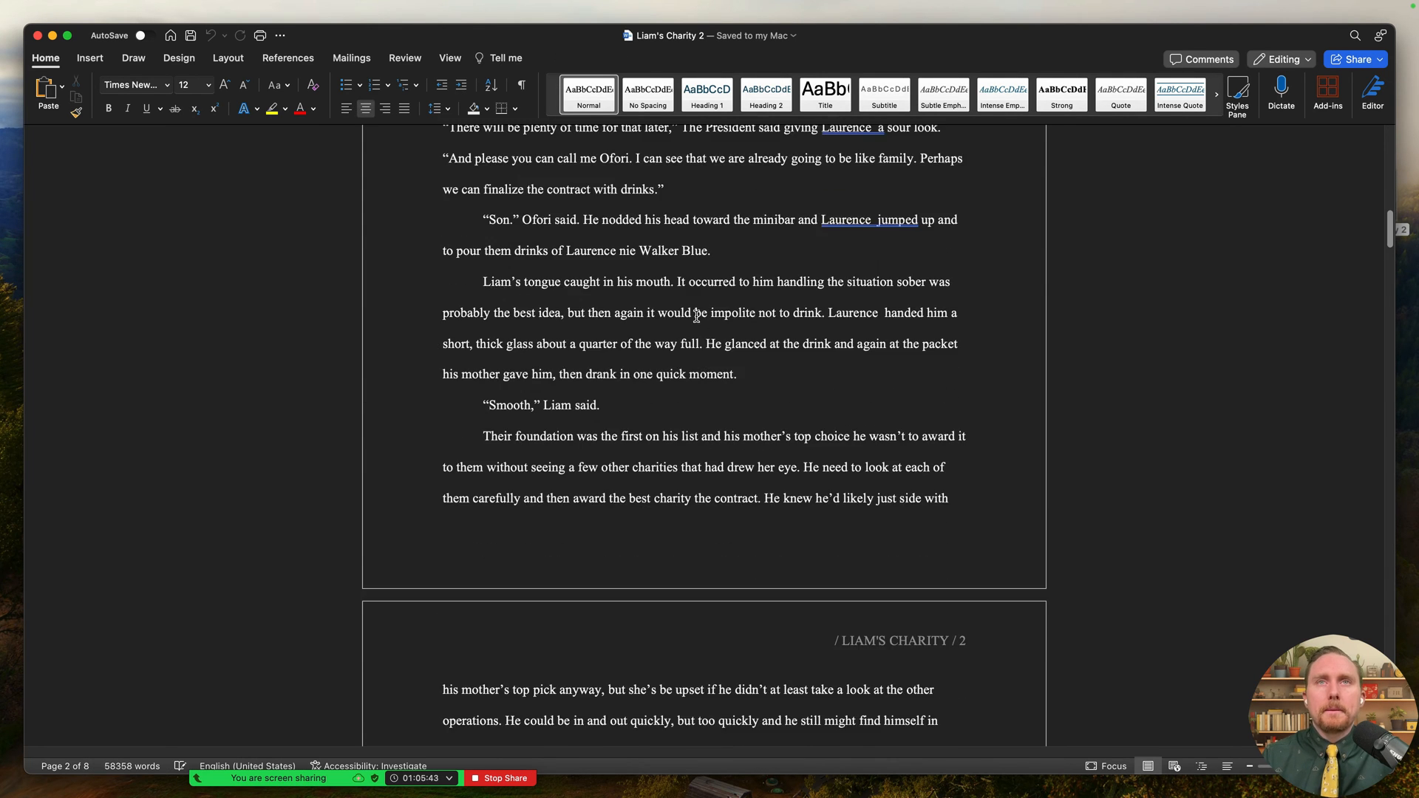
{"action": "scroll", "coordinate": [719, 323], "scroll_direction": "down", "scroll_amount": 20}
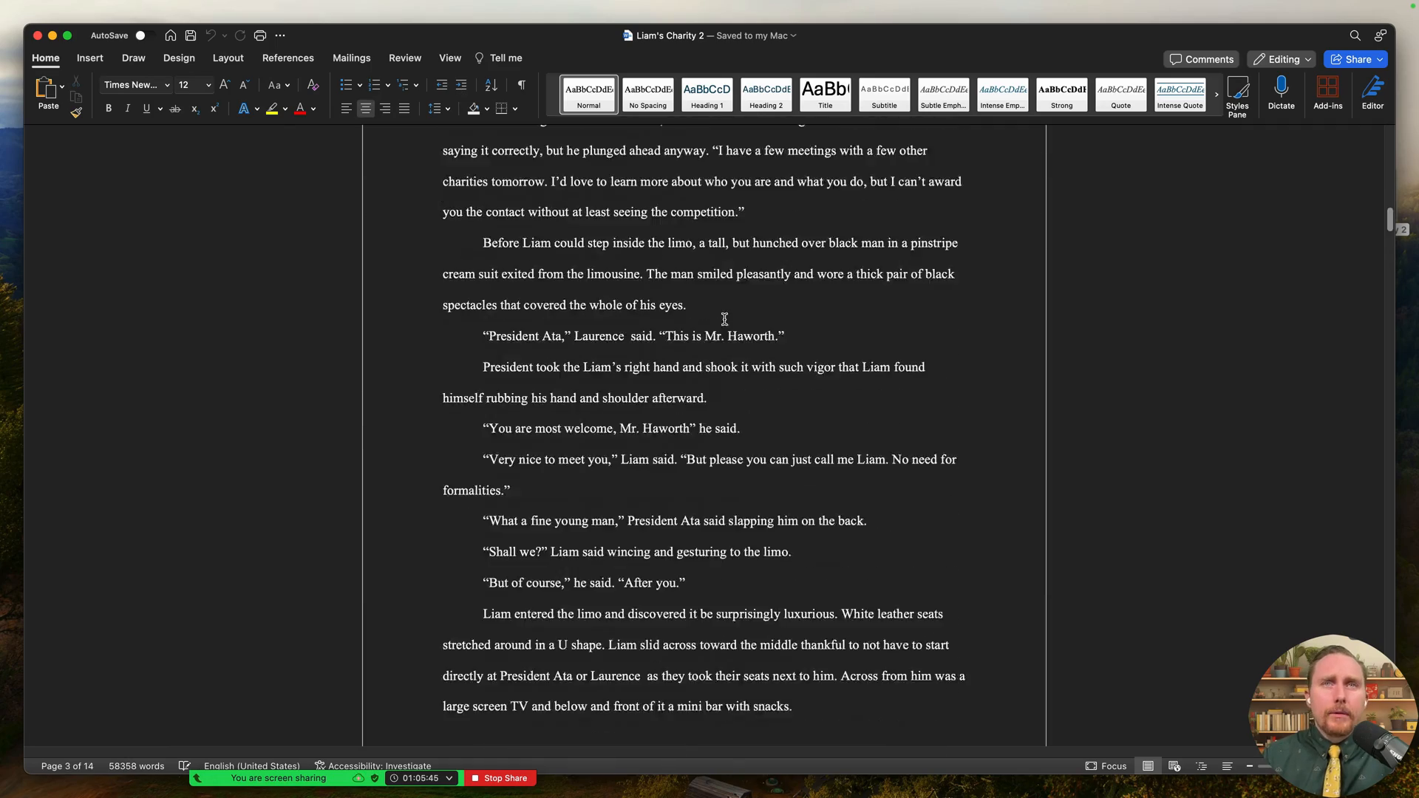
{"action": "scroll", "coordinate": [716, 298], "scroll_direction": "down", "scroll_amount": 20}
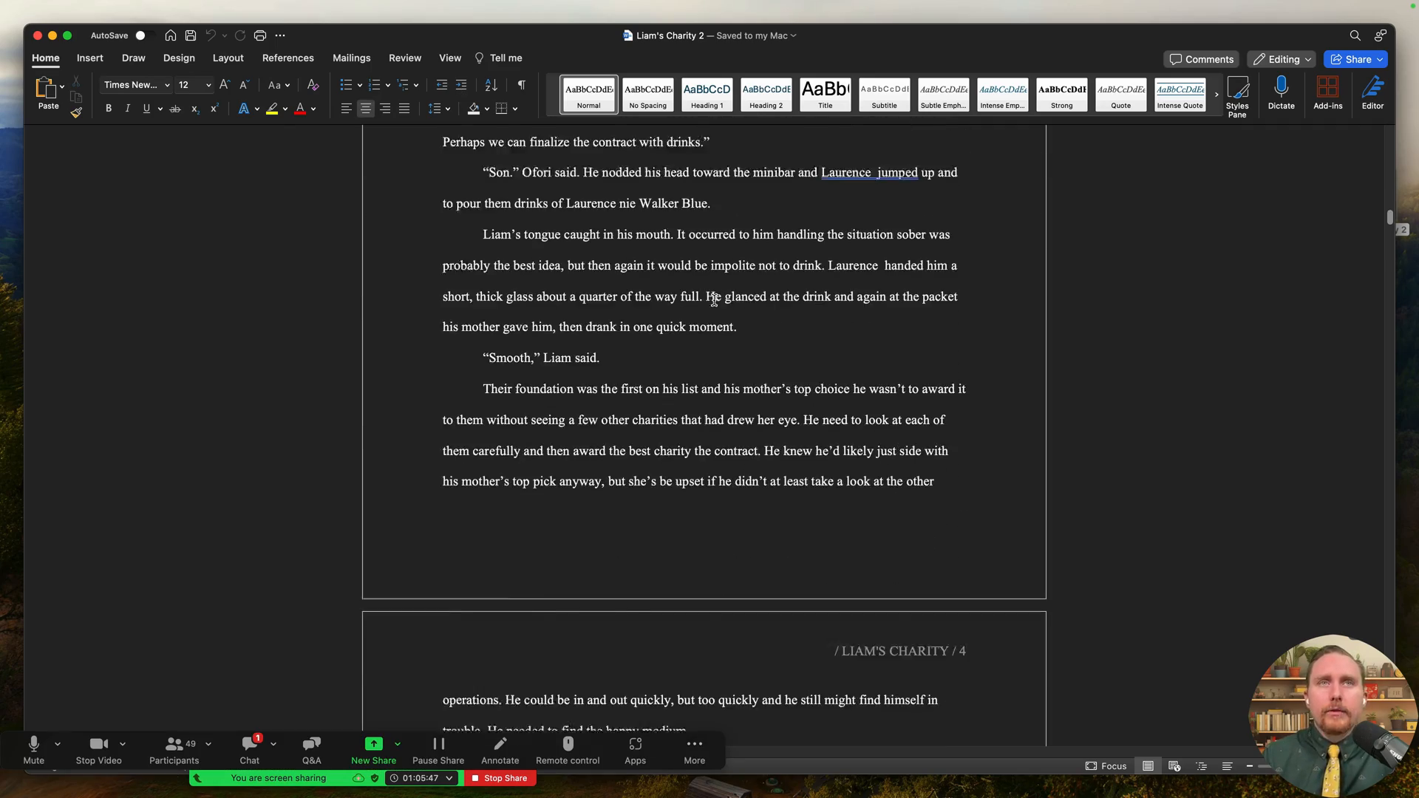
{"action": "scroll", "coordinate": [717, 295], "scroll_direction": "down", "scroll_amount": 20}
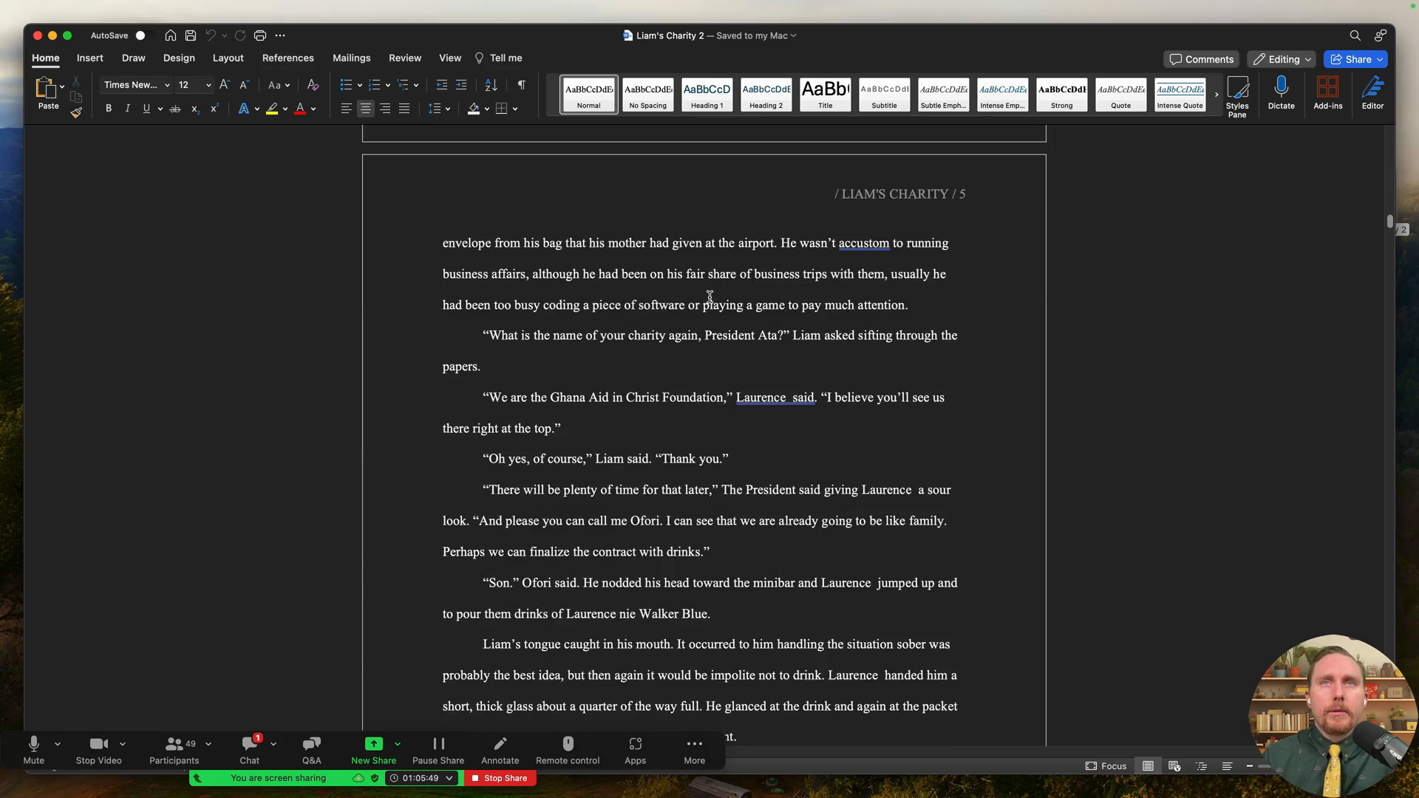
{"action": "scroll", "coordinate": [719, 290], "scroll_direction": "down", "scroll_amount": 5}
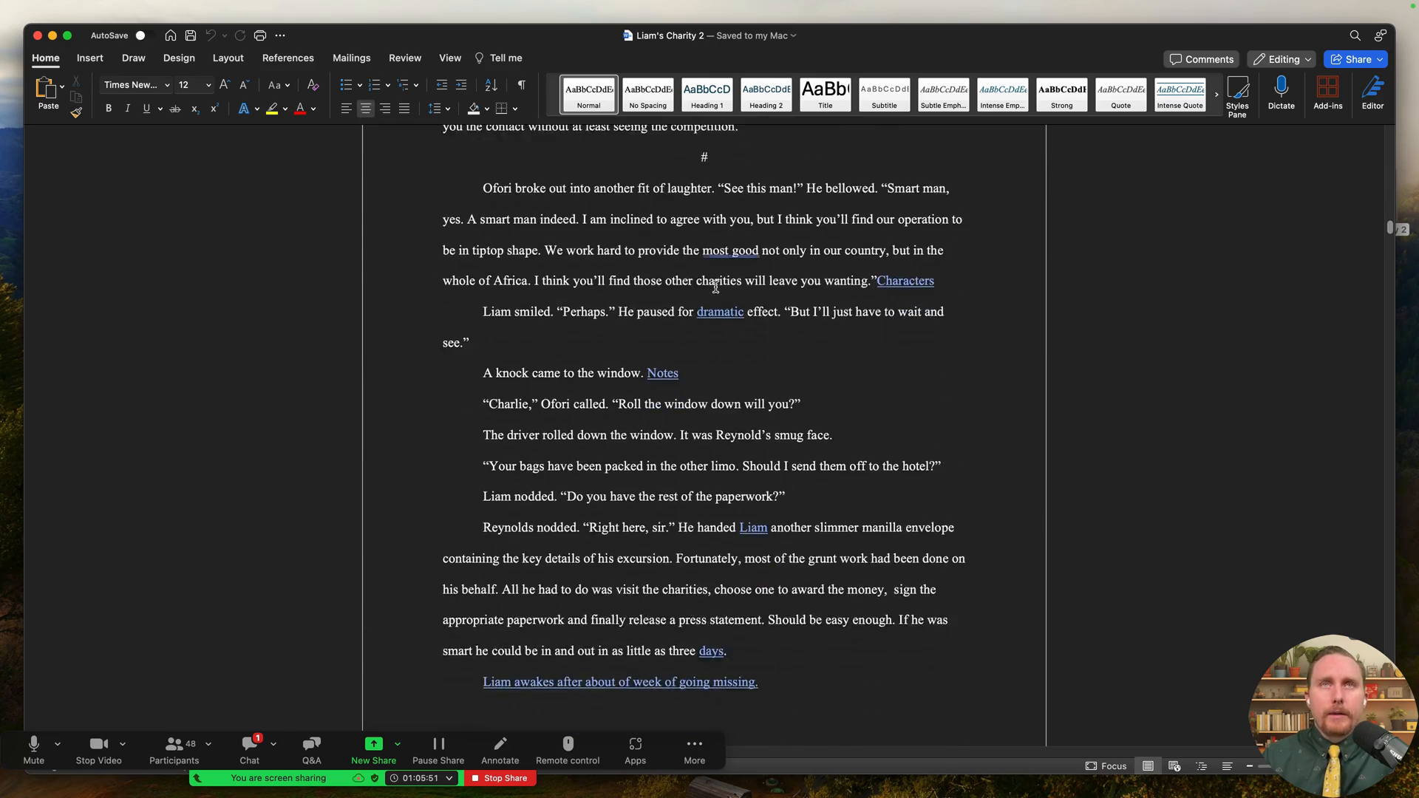
{"action": "scroll", "coordinate": [713, 285], "scroll_direction": "up", "scroll_amount": 4}
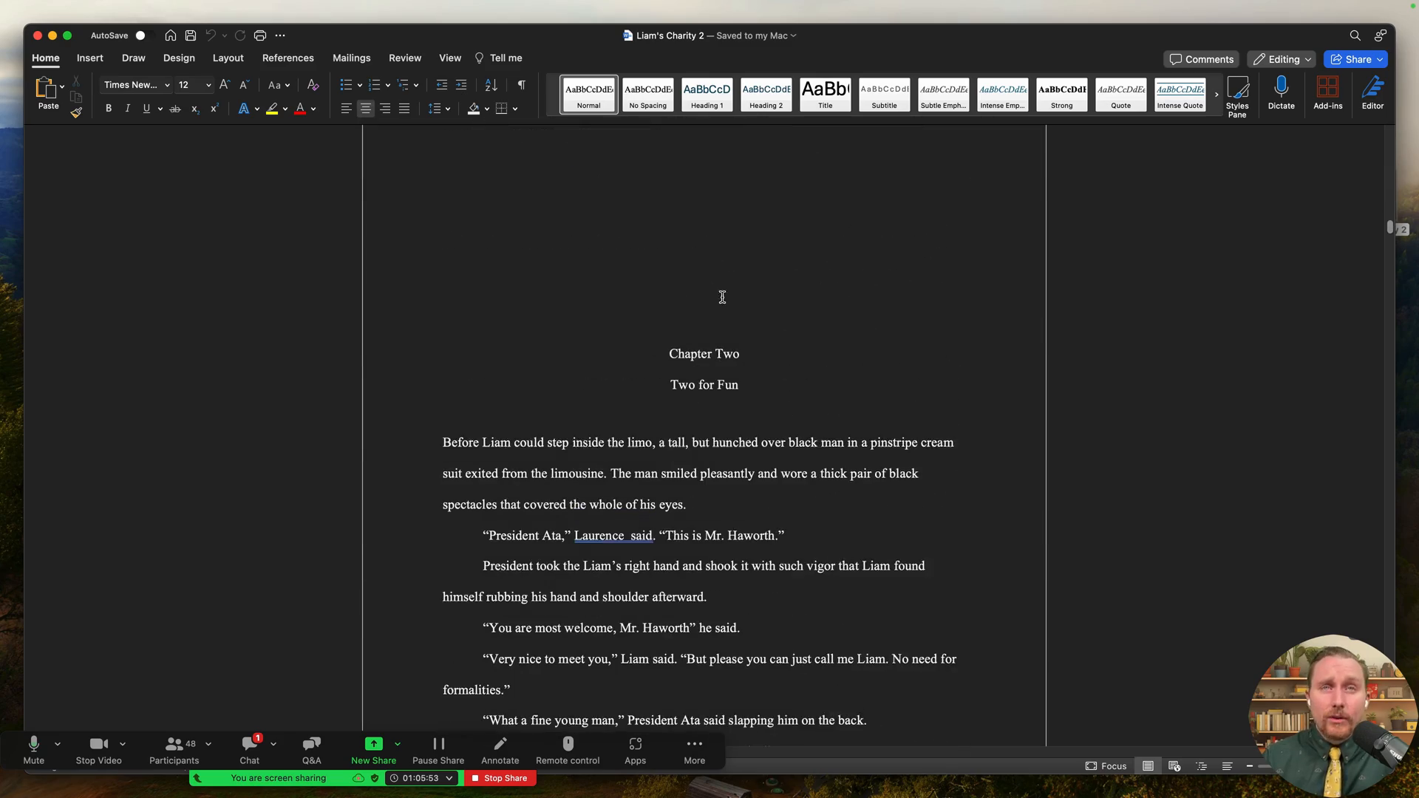
{"action": "scroll", "coordinate": [767, 416], "scroll_direction": "down", "scroll_amount": 20}
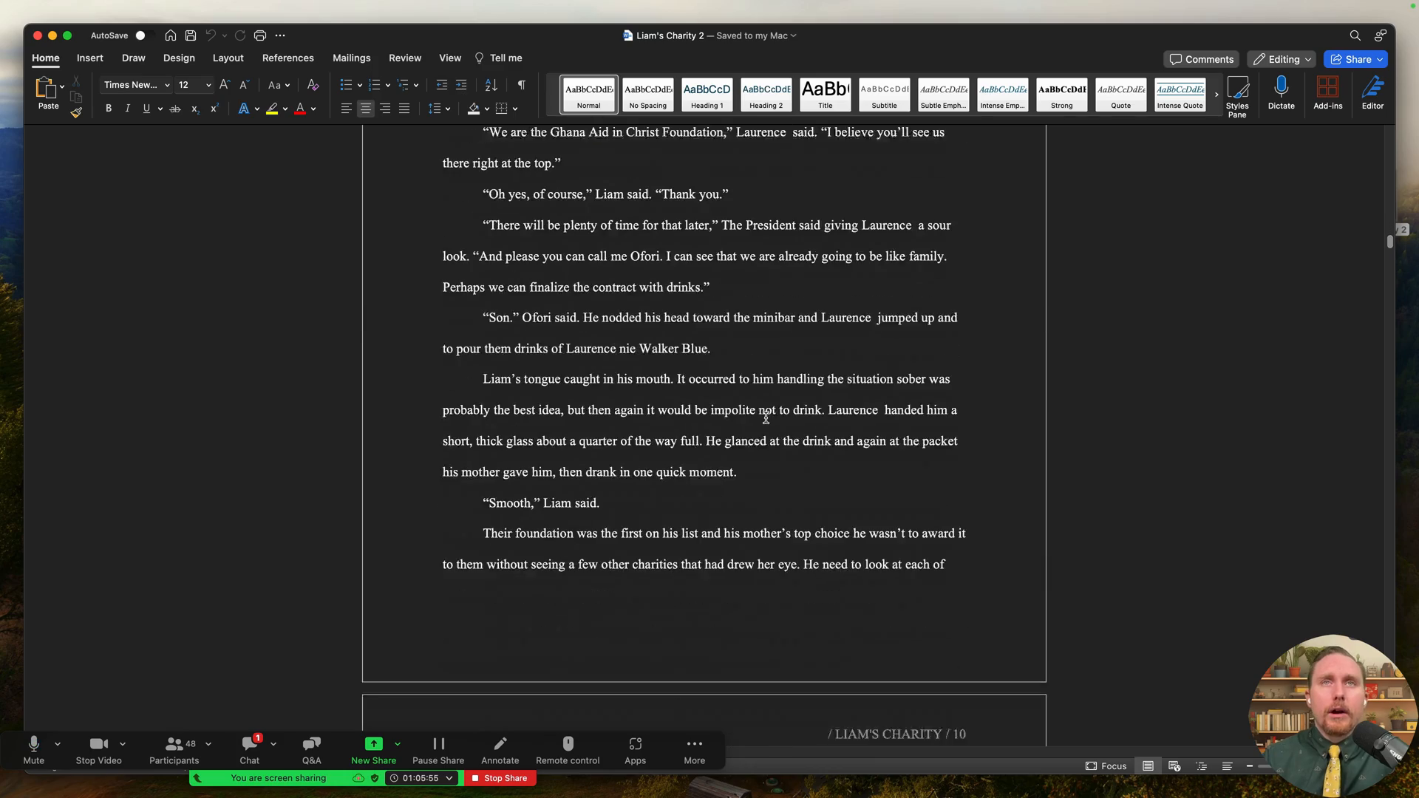
{"action": "scroll", "coordinate": [764, 416], "scroll_direction": "down", "scroll_amount": 15}
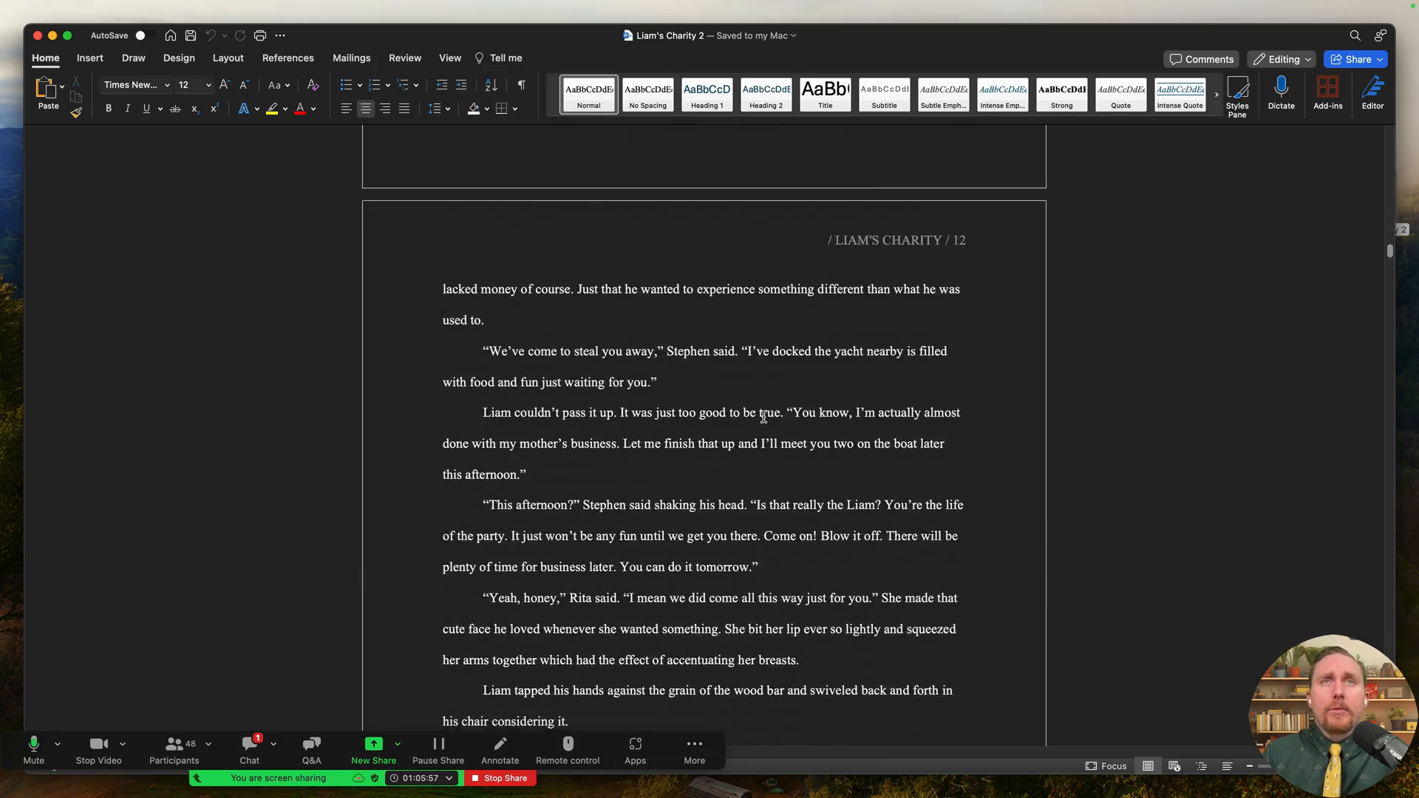
{"action": "scroll", "coordinate": [763, 416], "scroll_direction": "down", "scroll_amount": 20}
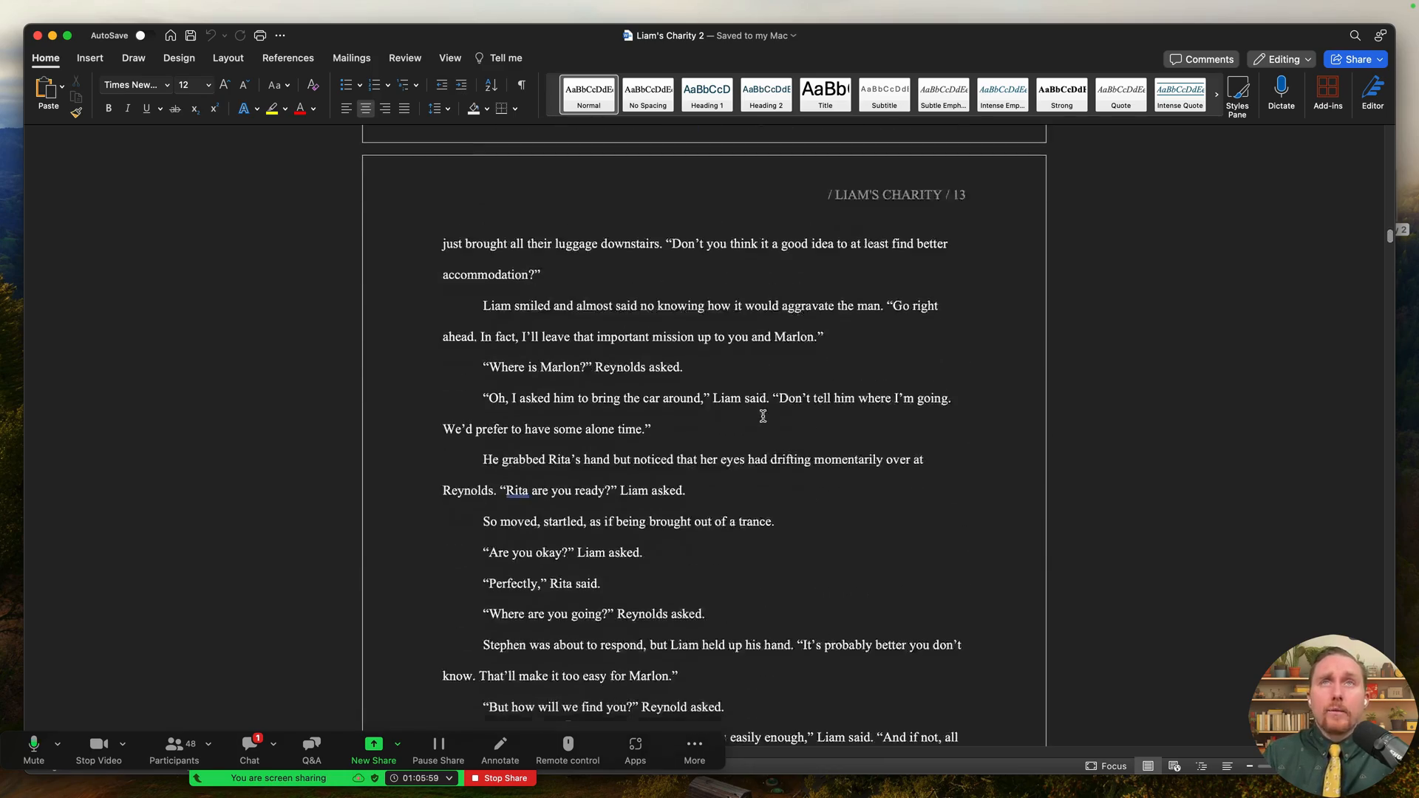
{"action": "scroll", "coordinate": [761, 416], "scroll_direction": "down", "scroll_amount": 8}
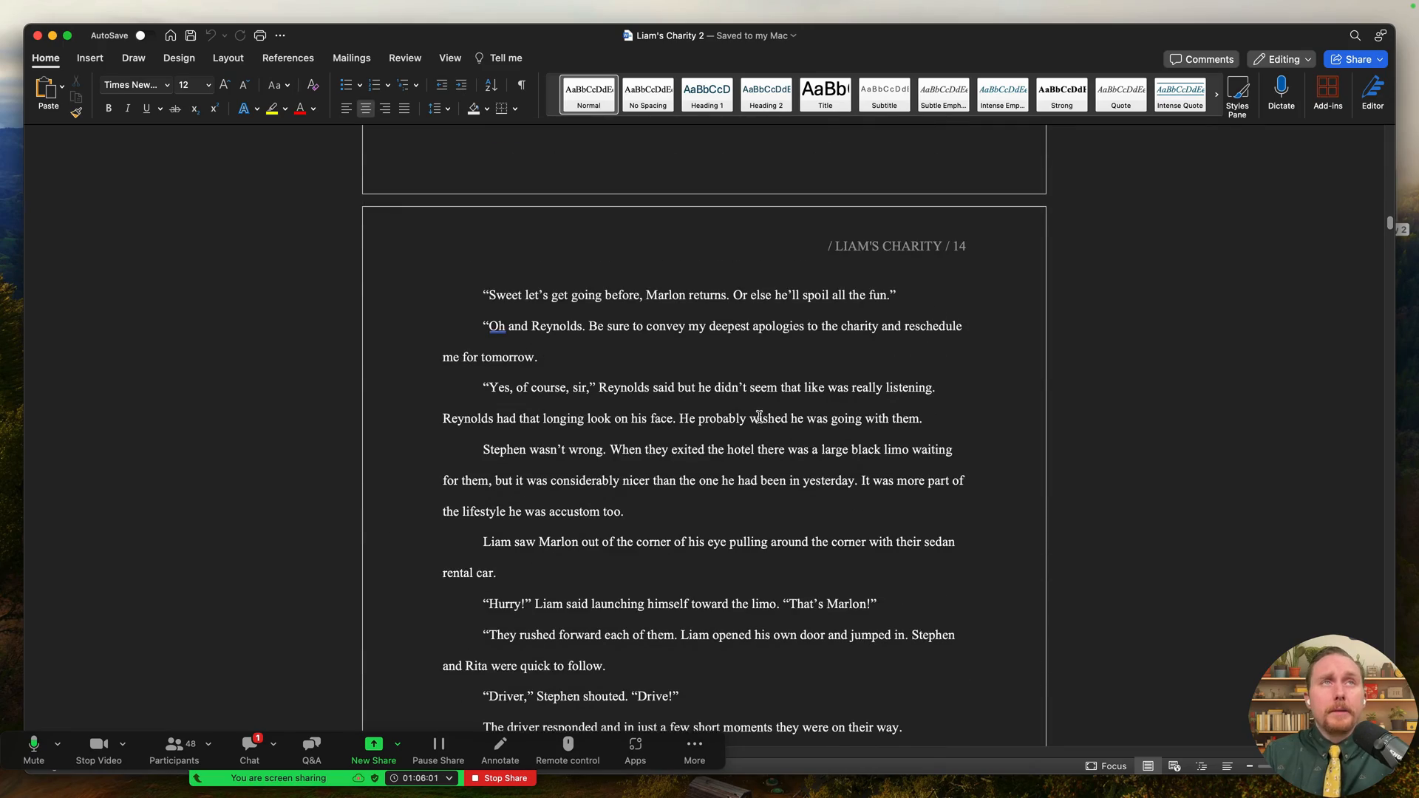
{"action": "scroll", "coordinate": [758, 414], "scroll_direction": "down", "scroll_amount": 20}
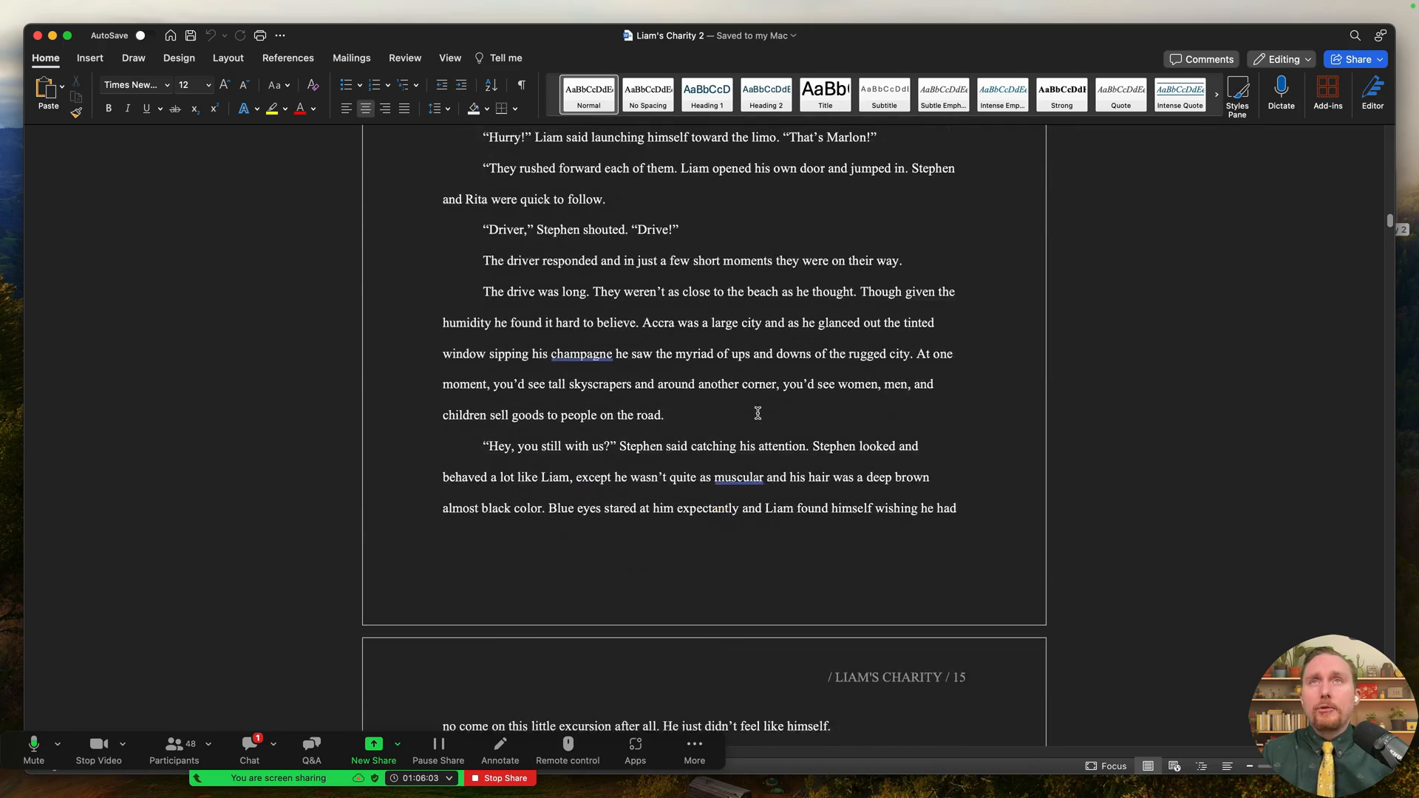
{"action": "scroll", "coordinate": [757, 413], "scroll_direction": "down", "scroll_amount": 20}
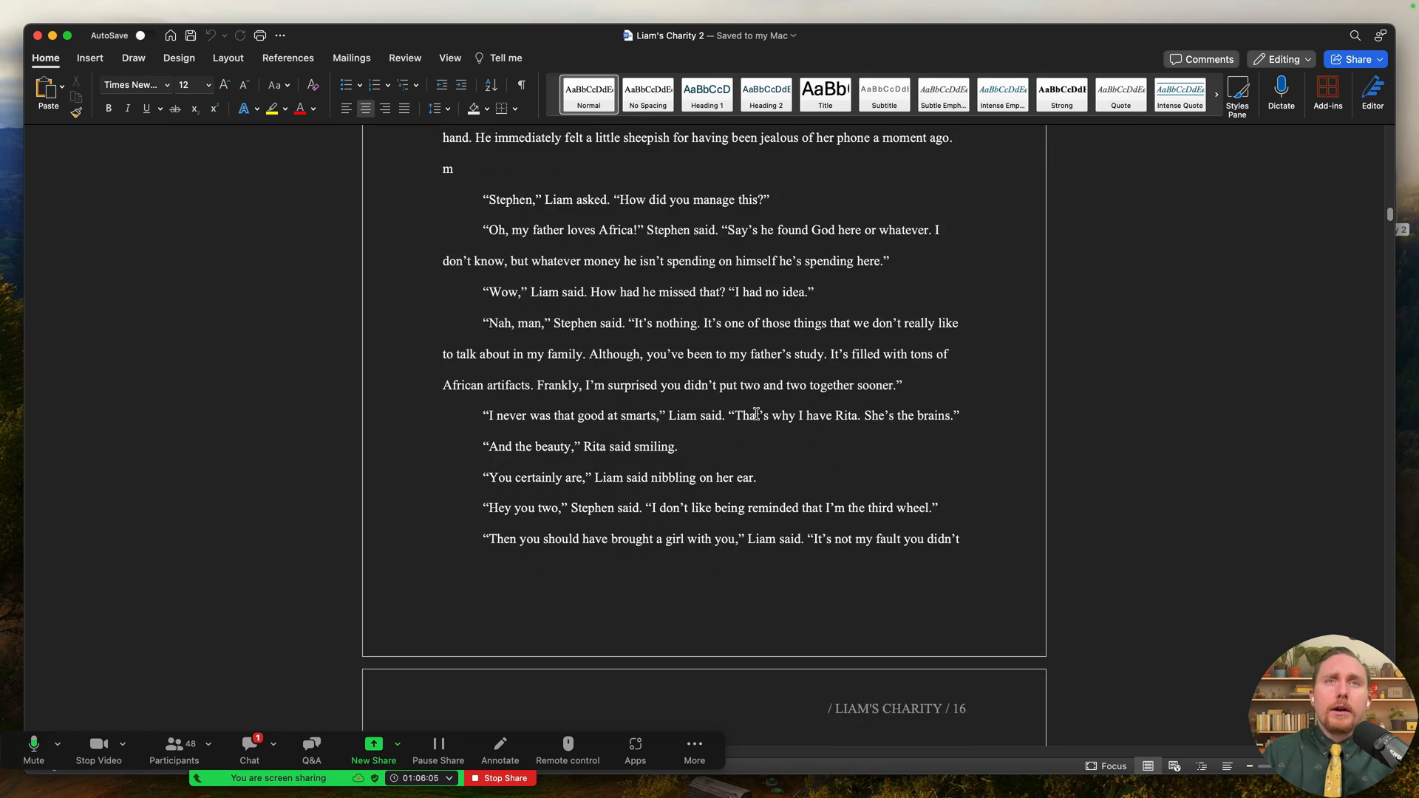
{"action": "scroll", "coordinate": [756, 414], "scroll_direction": "down", "scroll_amount": 20}
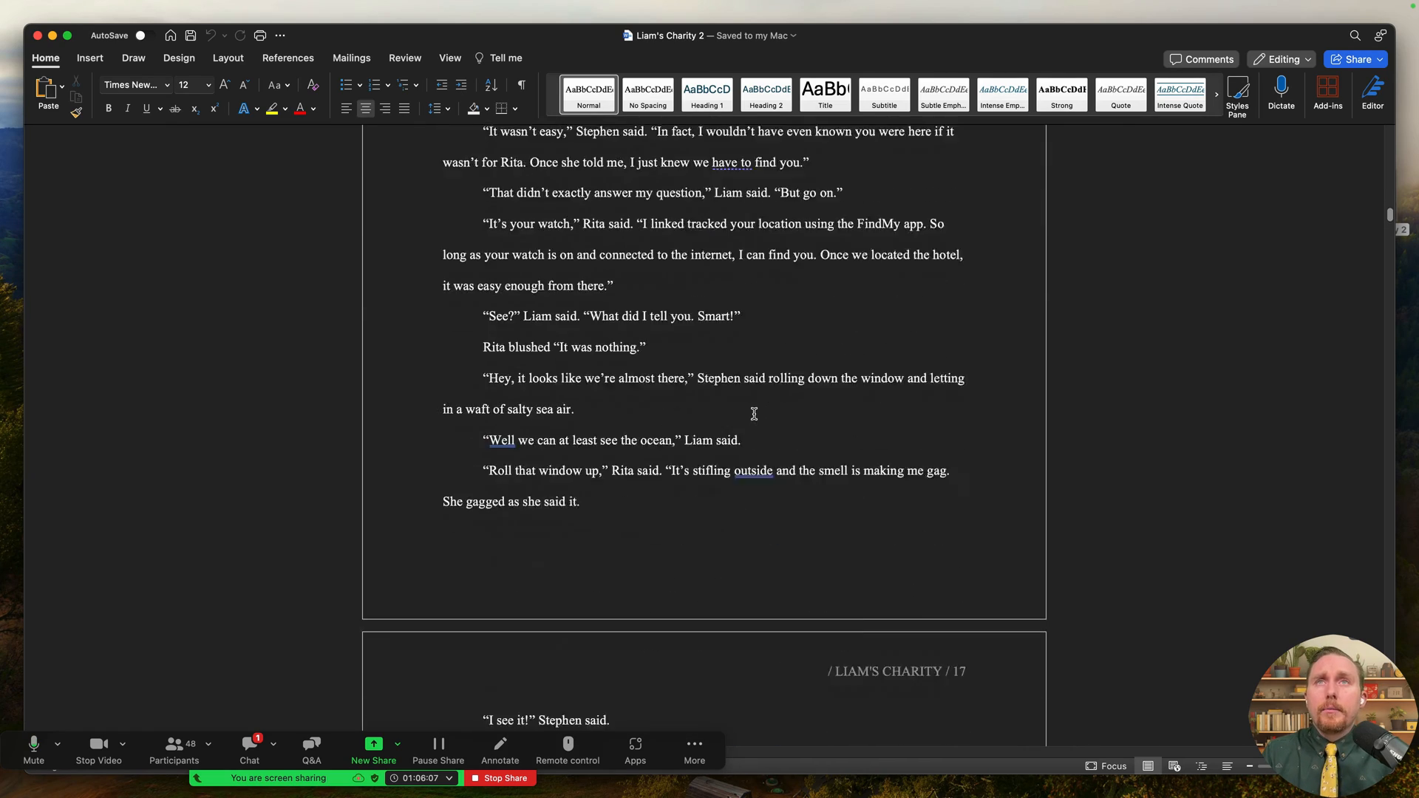
{"action": "scroll", "coordinate": [753, 412], "scroll_direction": "down", "scroll_amount": 20}
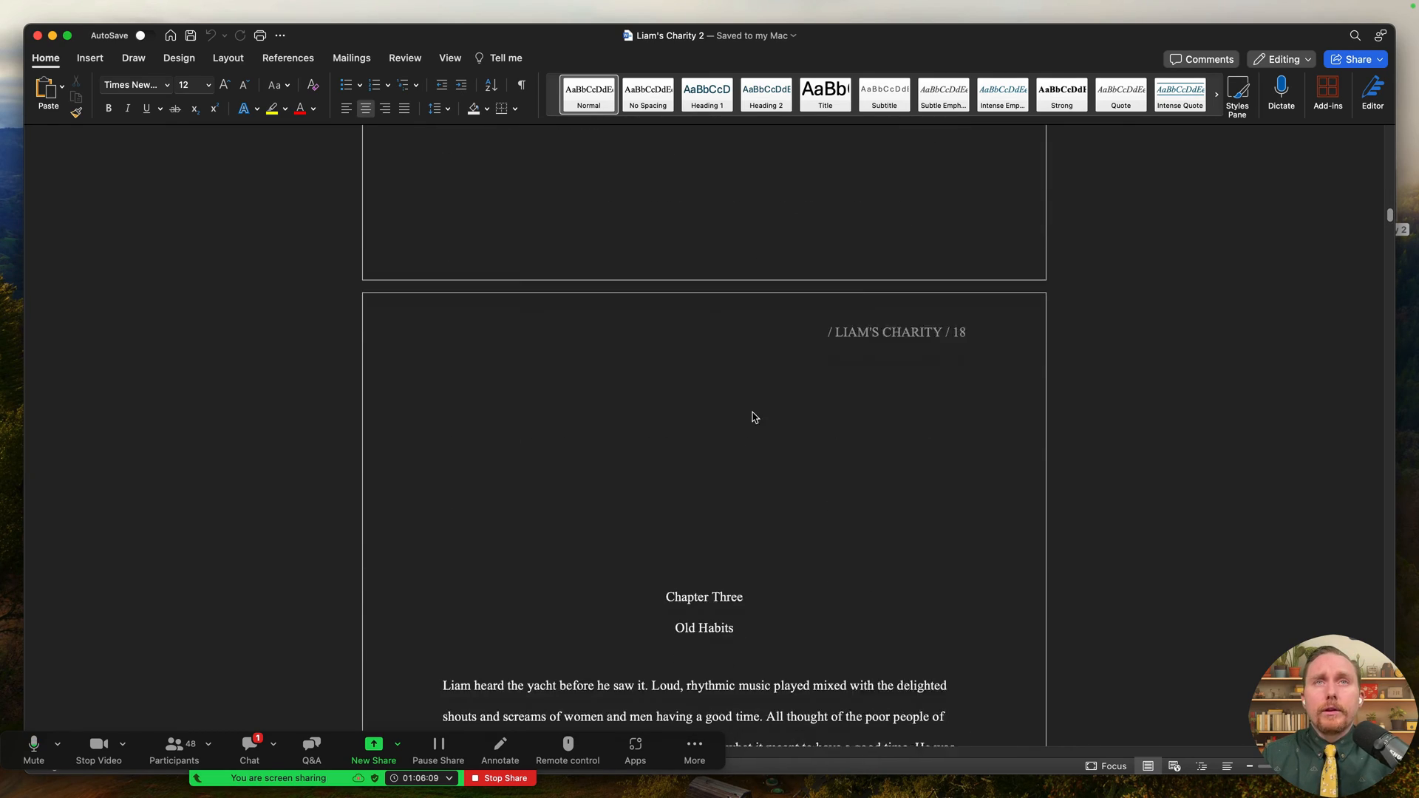
{"action": "scroll", "coordinate": [783, 392], "scroll_direction": "up", "scroll_amount": 3}
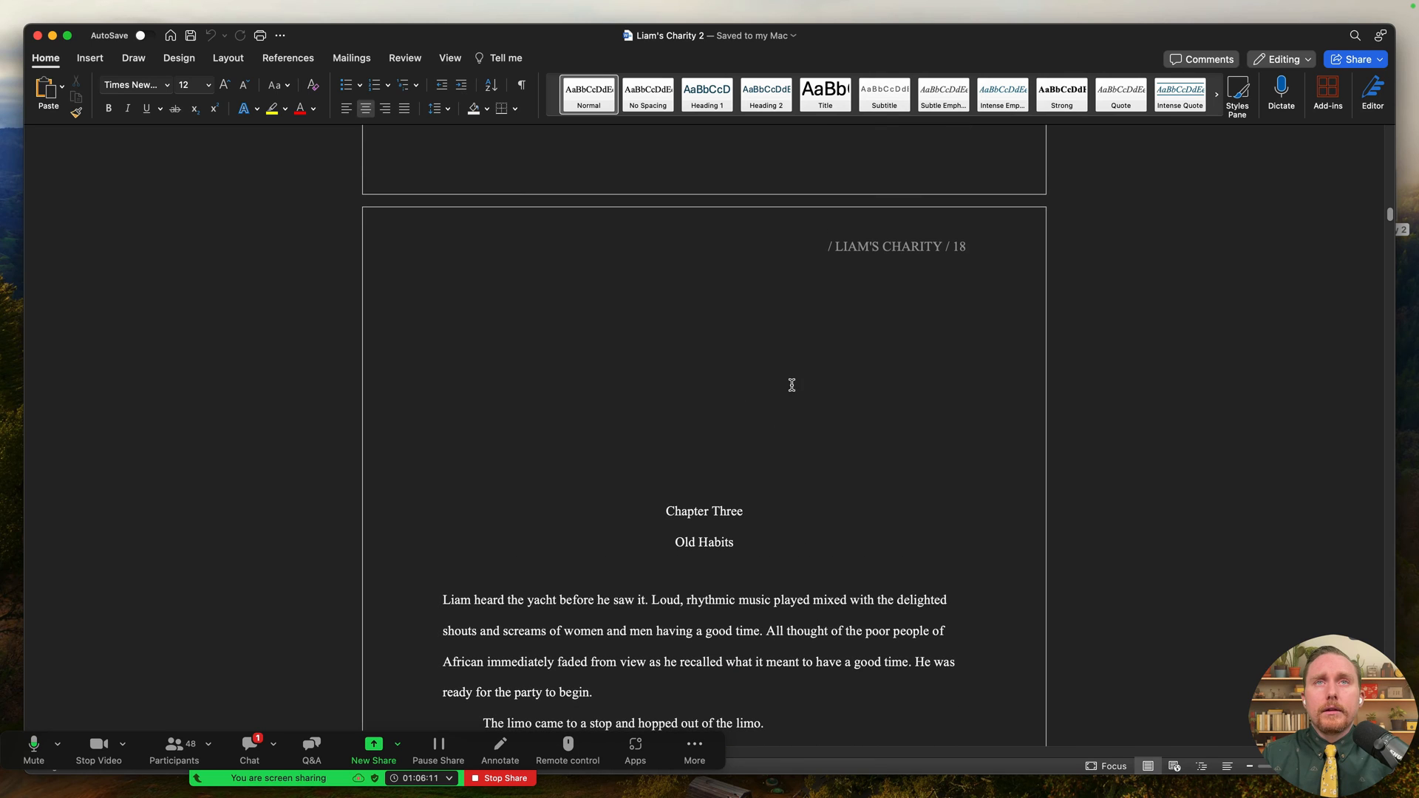
- Inspect the page 18 header and Old Habits title, then scroll on to Part Two: Gavrongo, Chapter Ten
{"action": "double_click", "coordinate": [843, 248]}
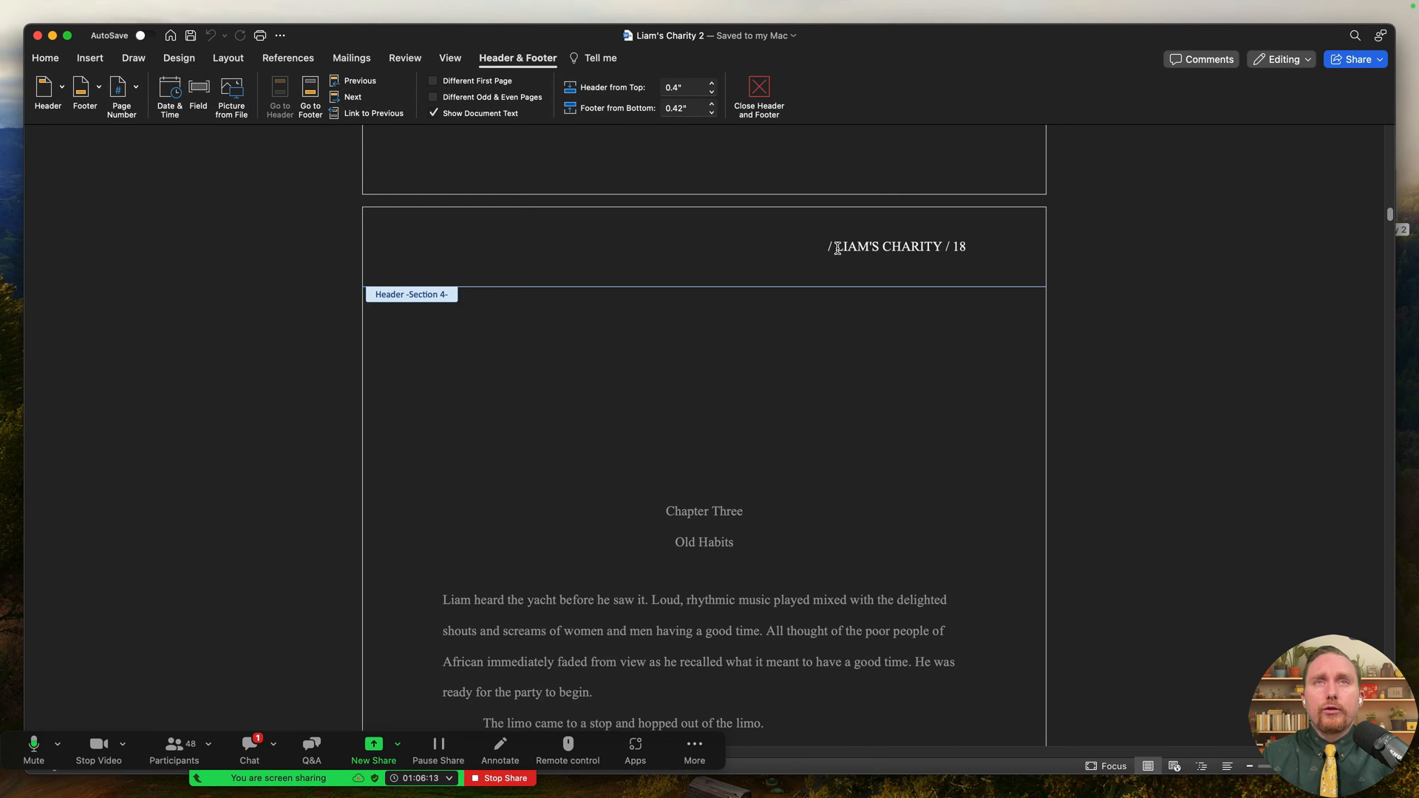
{"action": "double_click", "coordinate": [712, 336]}
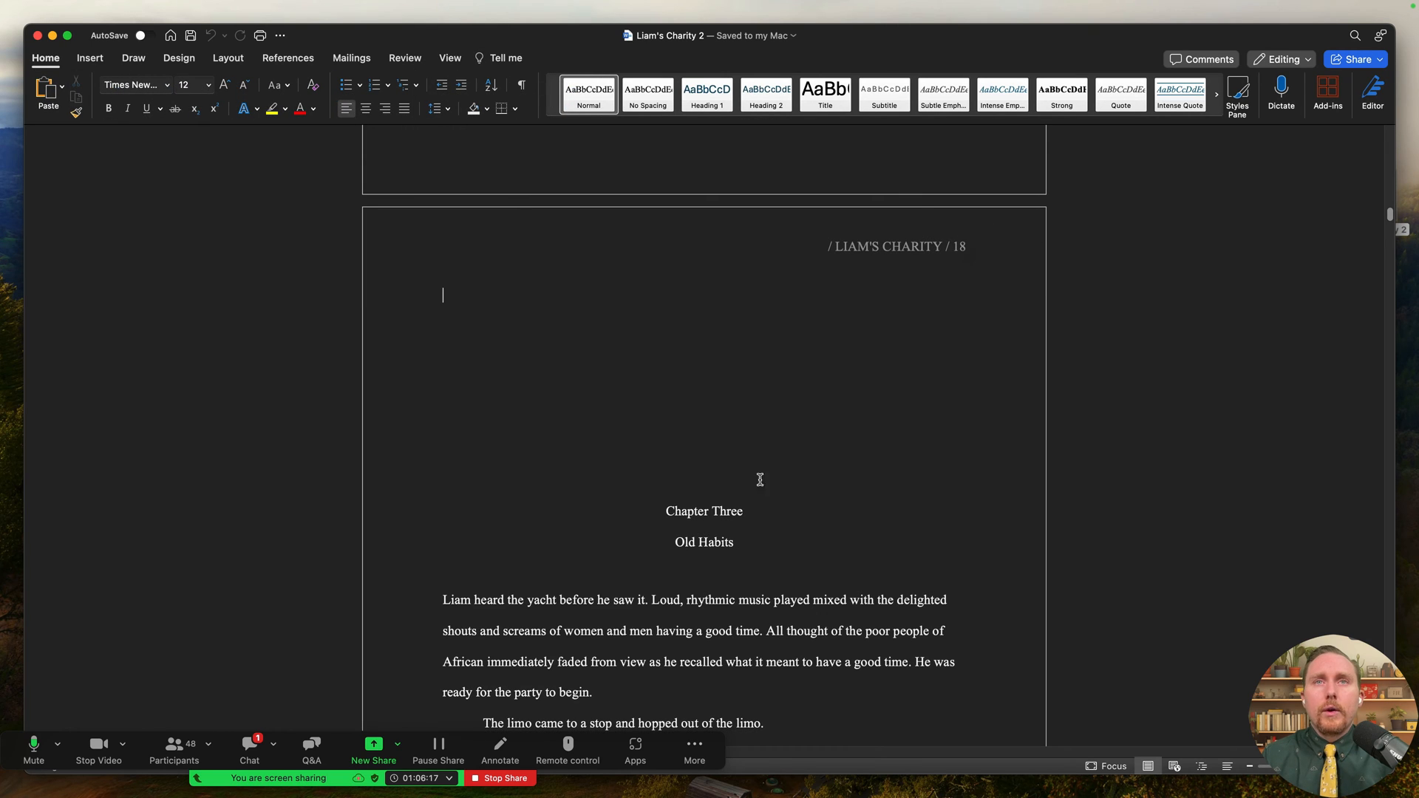
{"action": "triple_click", "coordinate": [760, 531]}
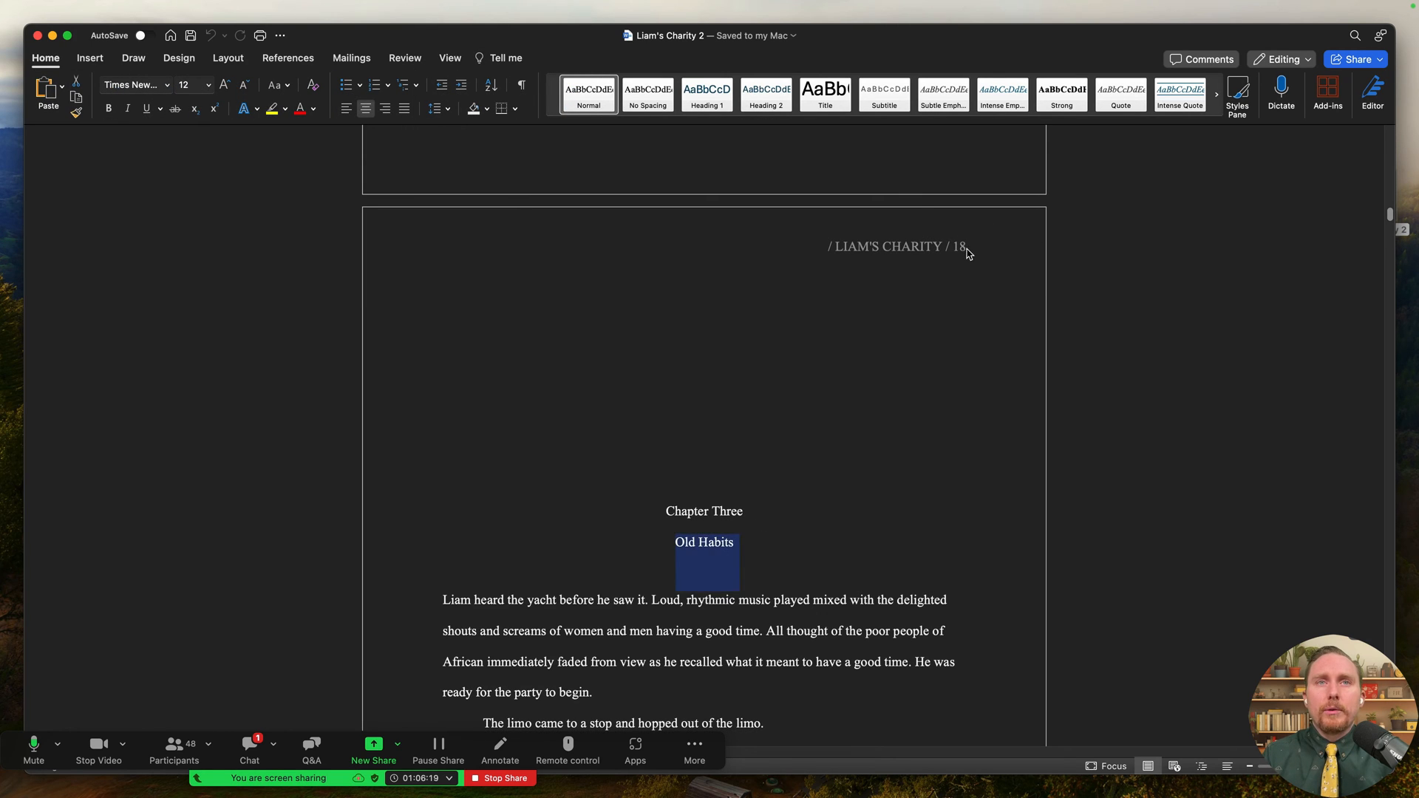
{"action": "scroll", "coordinate": [857, 332], "scroll_direction": "down", "scroll_amount": 20}
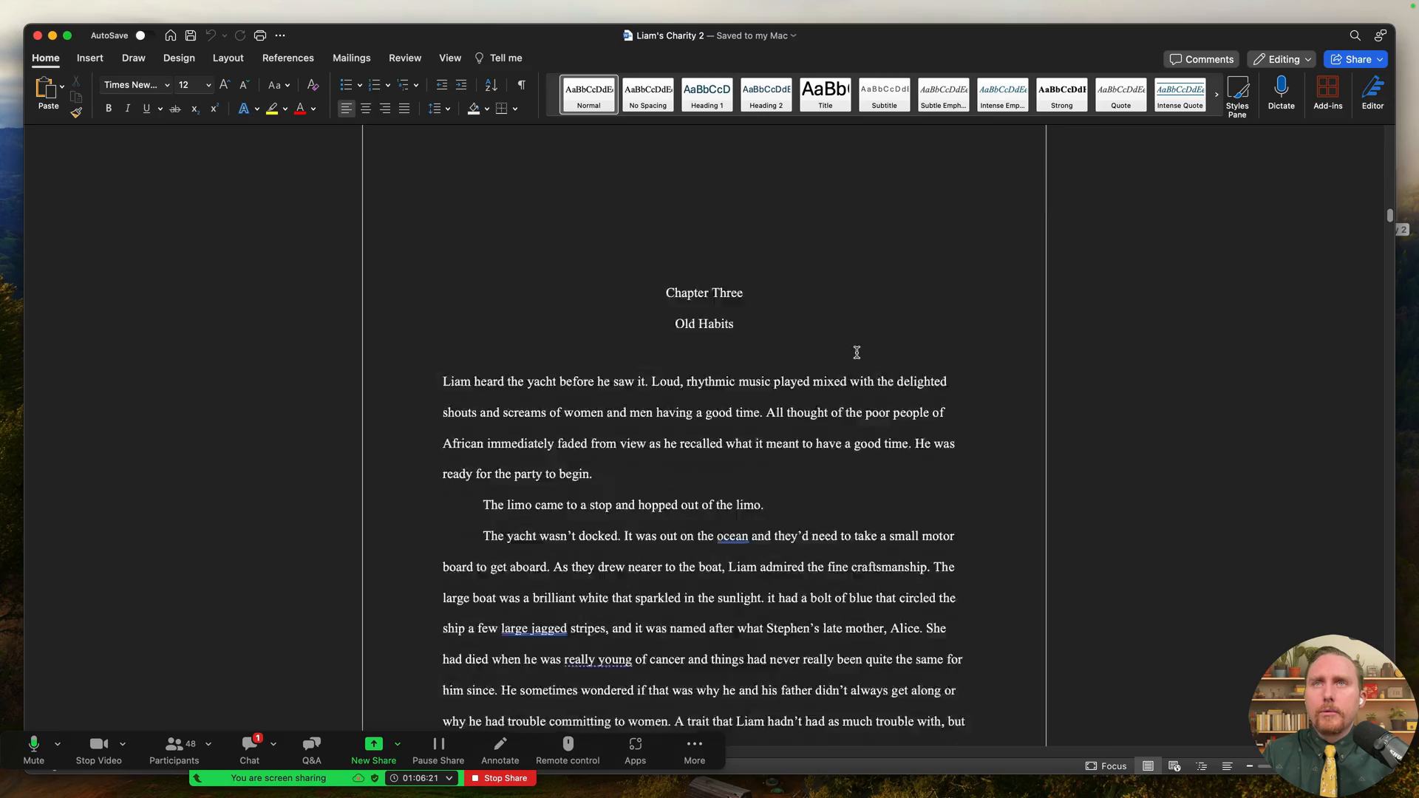
{"action": "scroll", "coordinate": [835, 350], "scroll_direction": "down", "scroll_amount": 20}
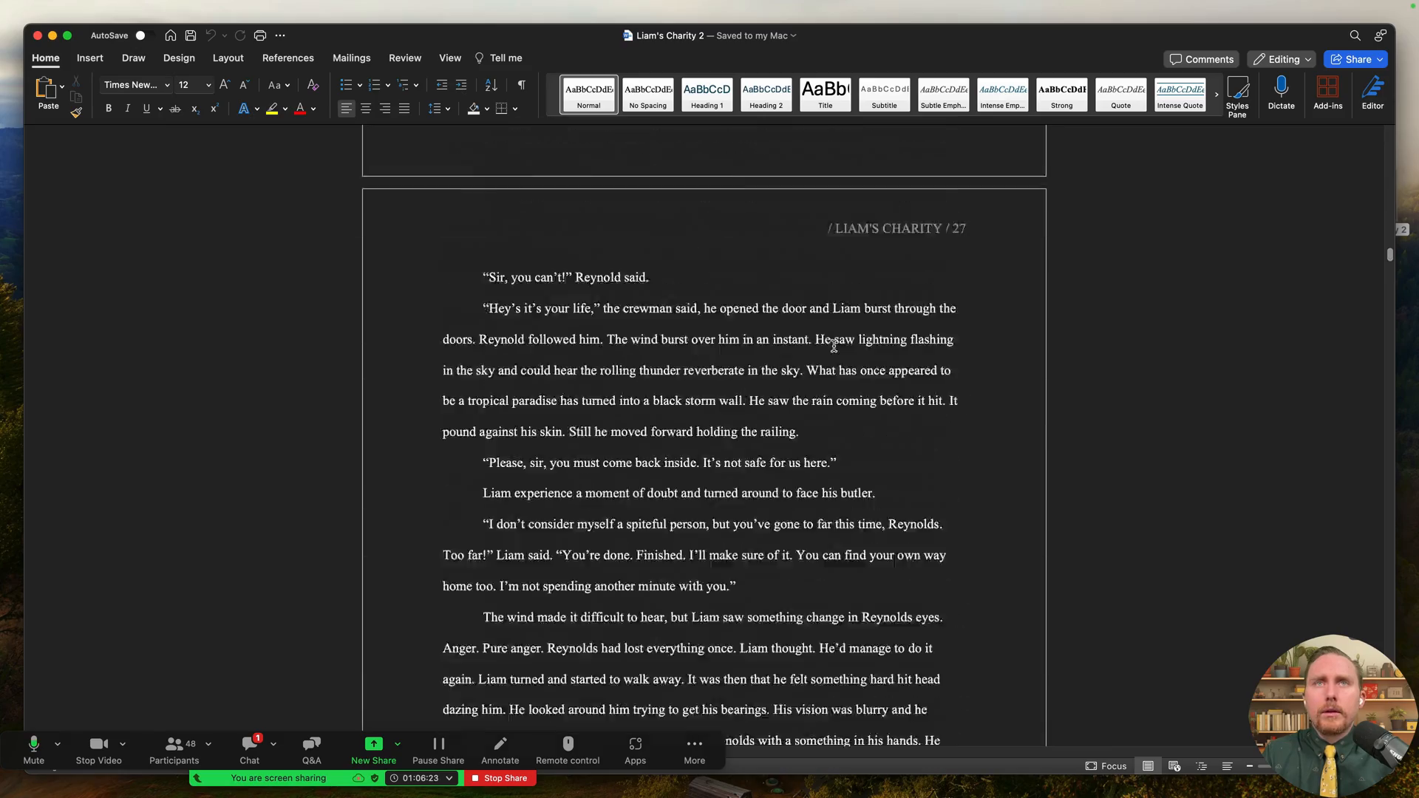
{"action": "scroll", "coordinate": [804, 331], "scroll_direction": "down", "scroll_amount": 20}
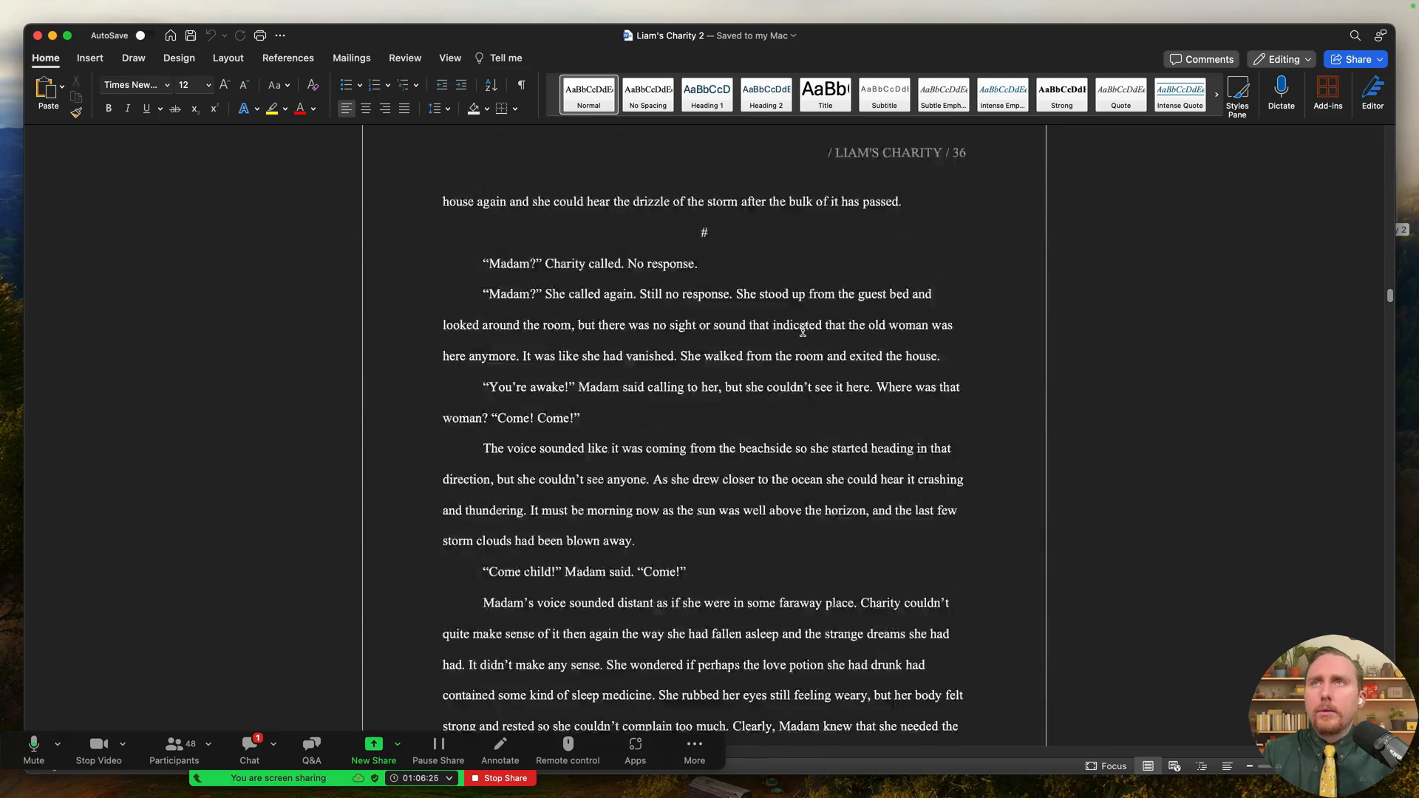
{"action": "scroll", "coordinate": [747, 295], "scroll_direction": "down", "scroll_amount": 20}
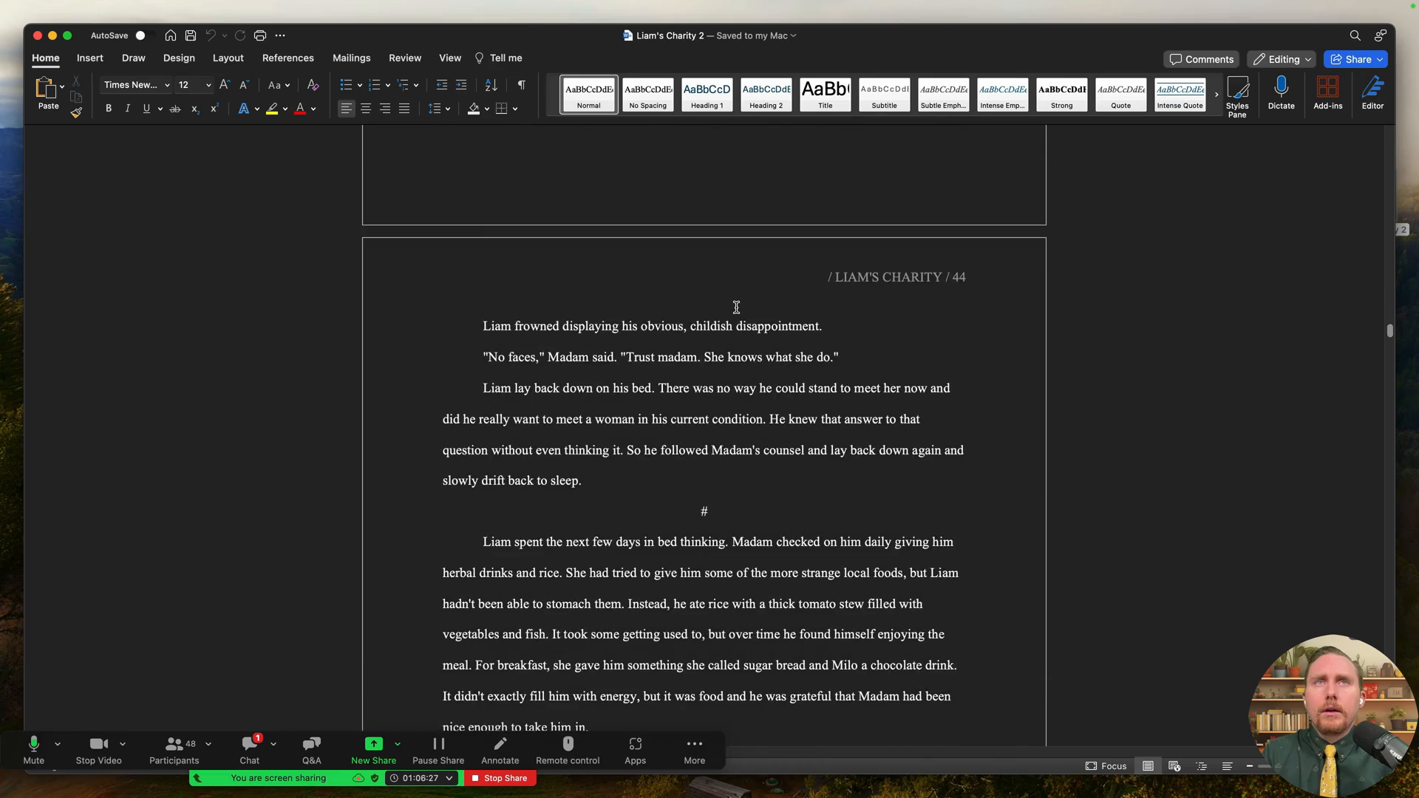
{"action": "scroll", "coordinate": [665, 271], "scroll_direction": "down", "scroll_amount": 20}
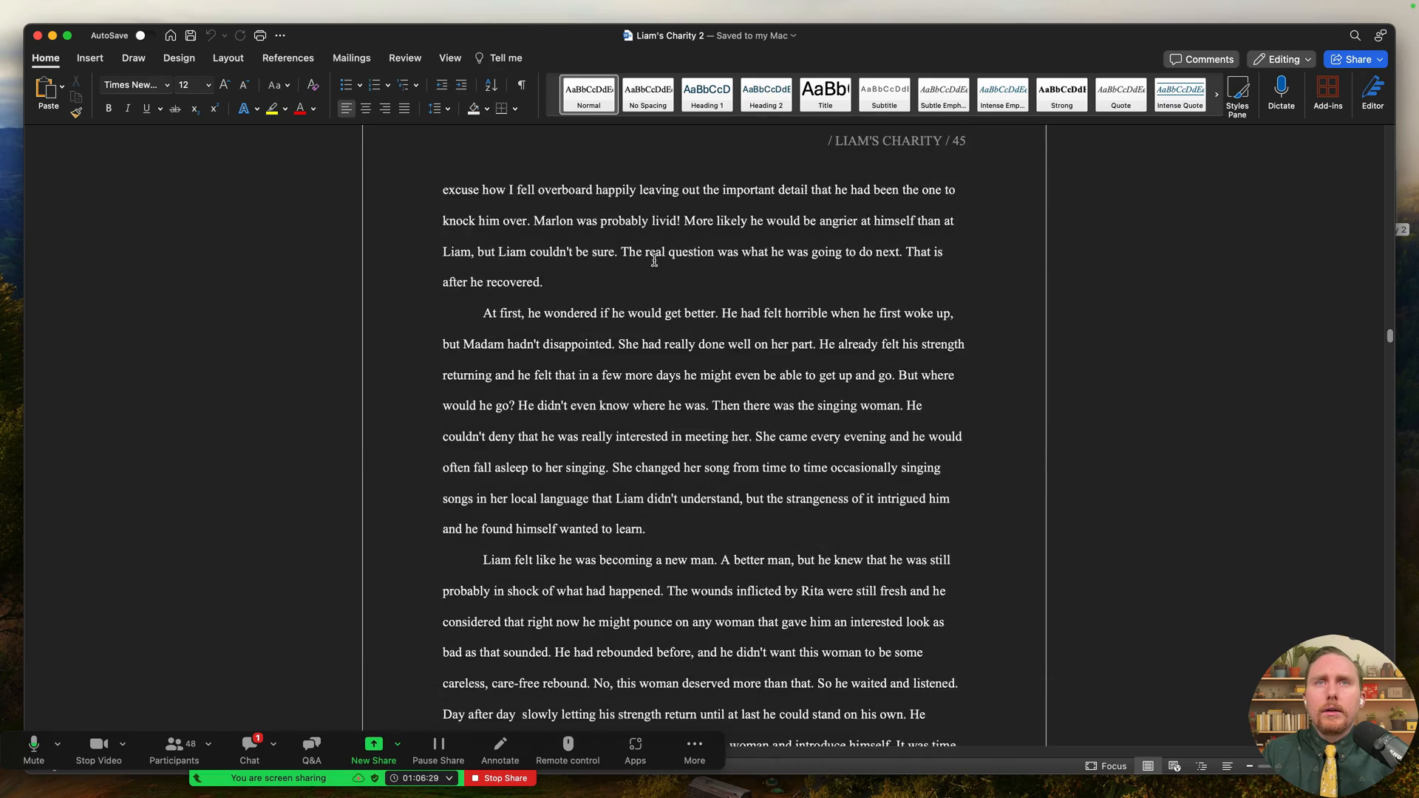
{"action": "scroll", "coordinate": [632, 230], "scroll_direction": "down", "scroll_amount": 10}
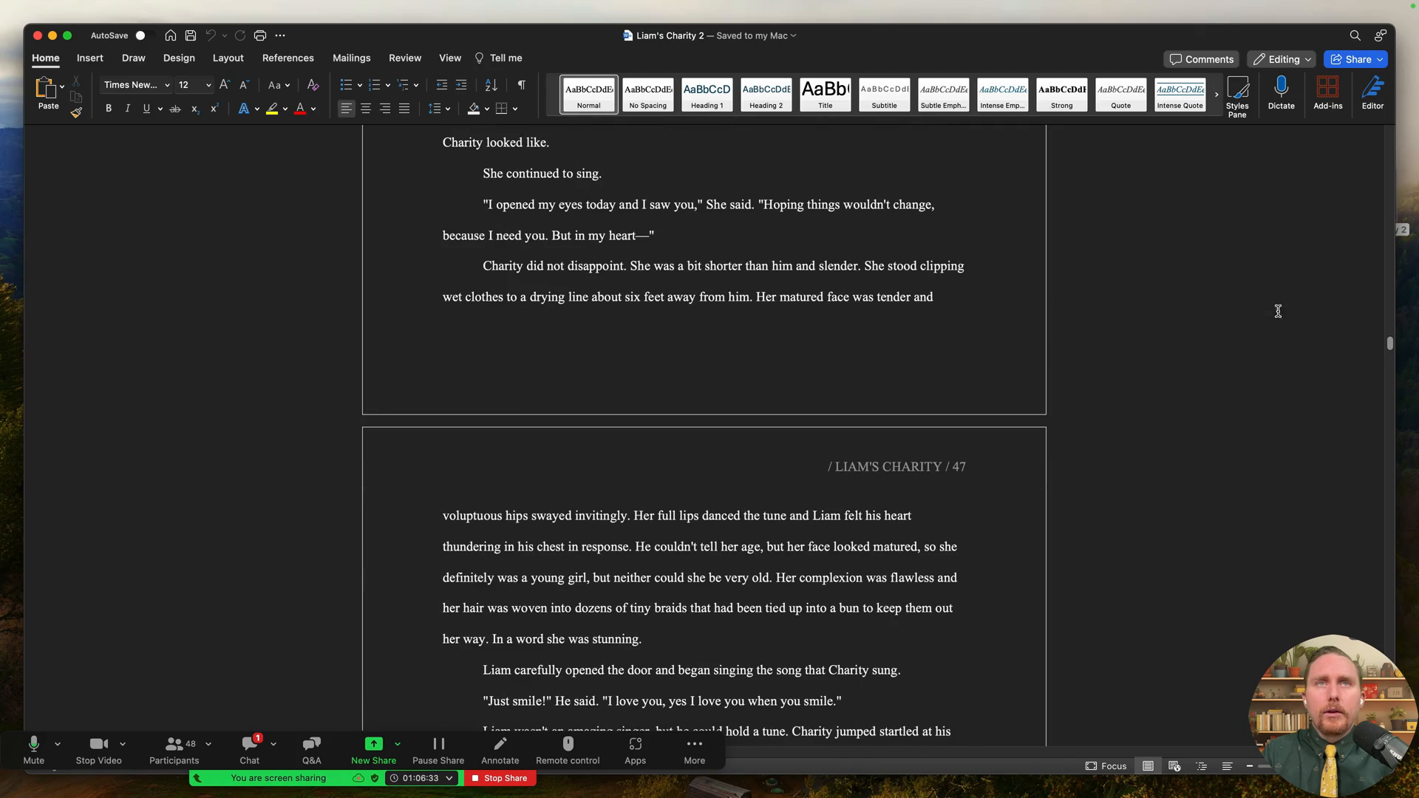
{"action": "scroll", "coordinate": [1391, 345], "scroll_direction": "down", "scroll_amount": 20}
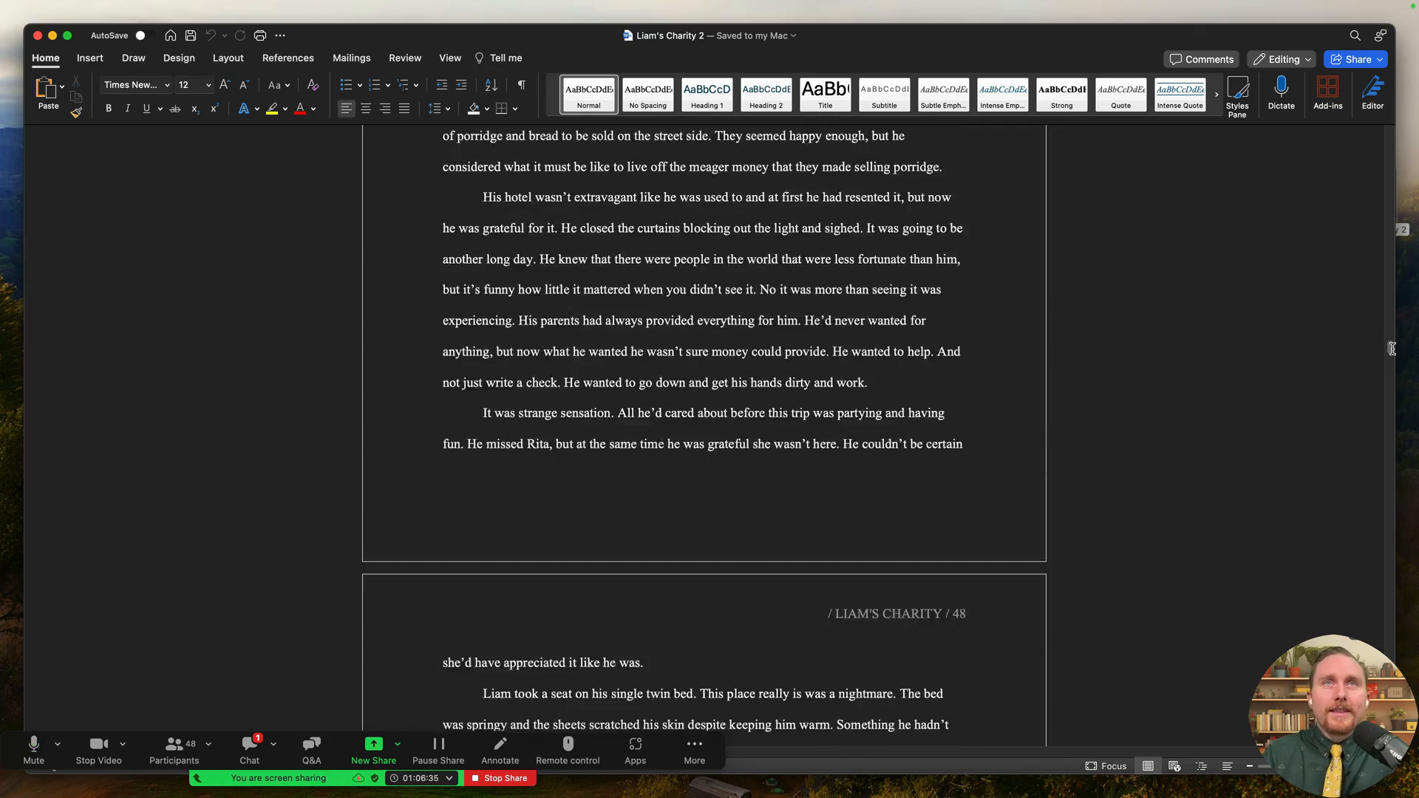
{"action": "scroll", "coordinate": [1394, 357], "scroll_direction": "down", "scroll_amount": 15}
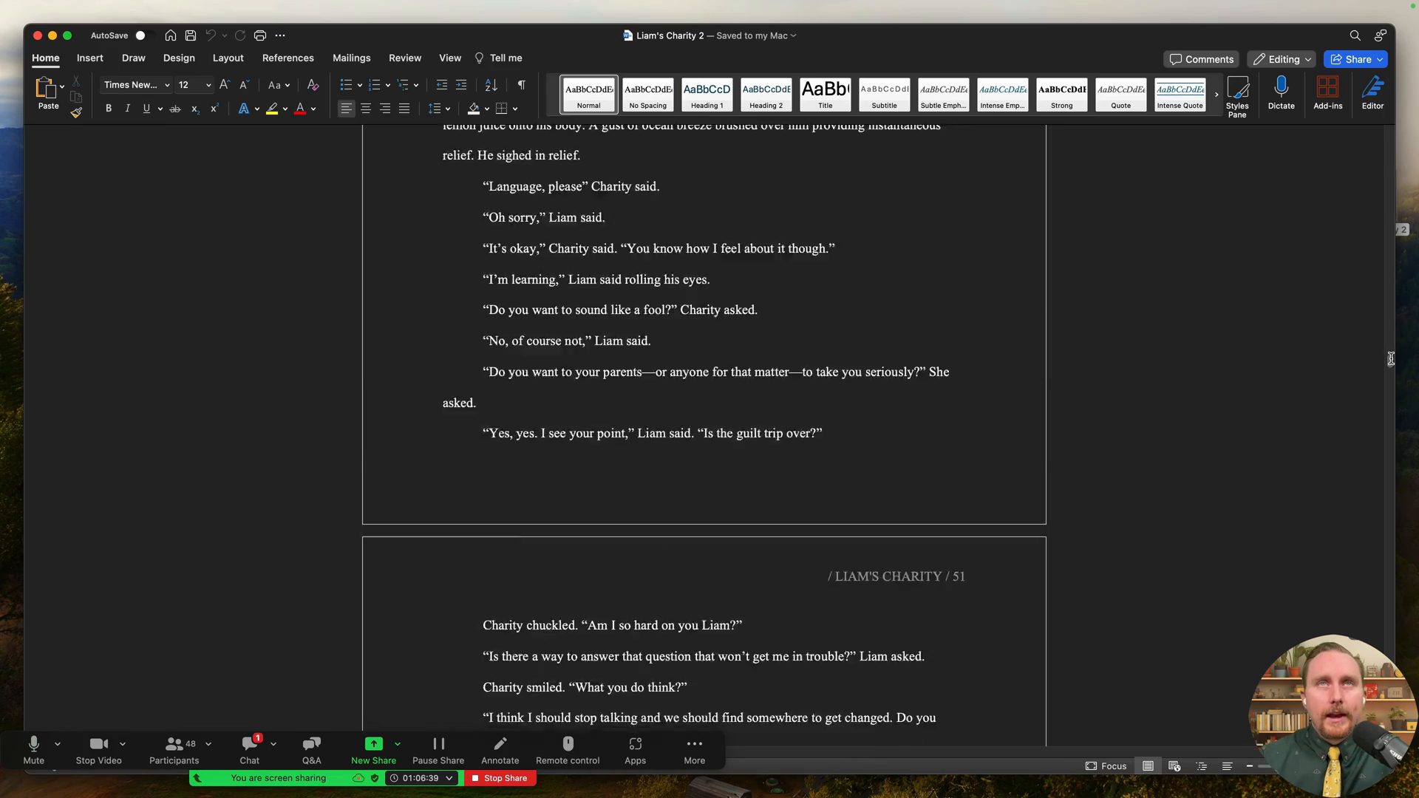
{"action": "scroll", "coordinate": [1391, 358], "scroll_direction": "down", "scroll_amount": 20}
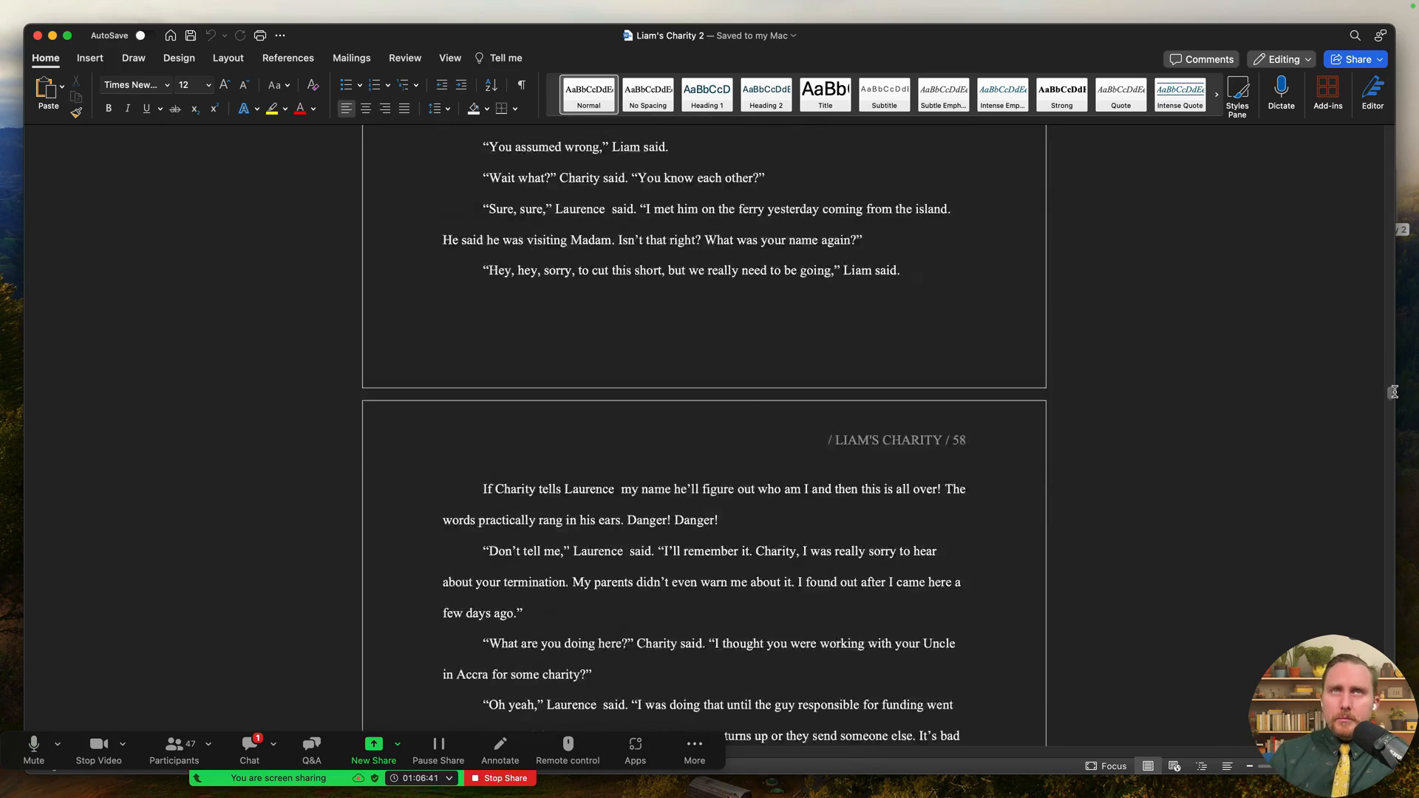
{"action": "scroll", "coordinate": [1394, 392], "scroll_direction": "down", "scroll_amount": 20}
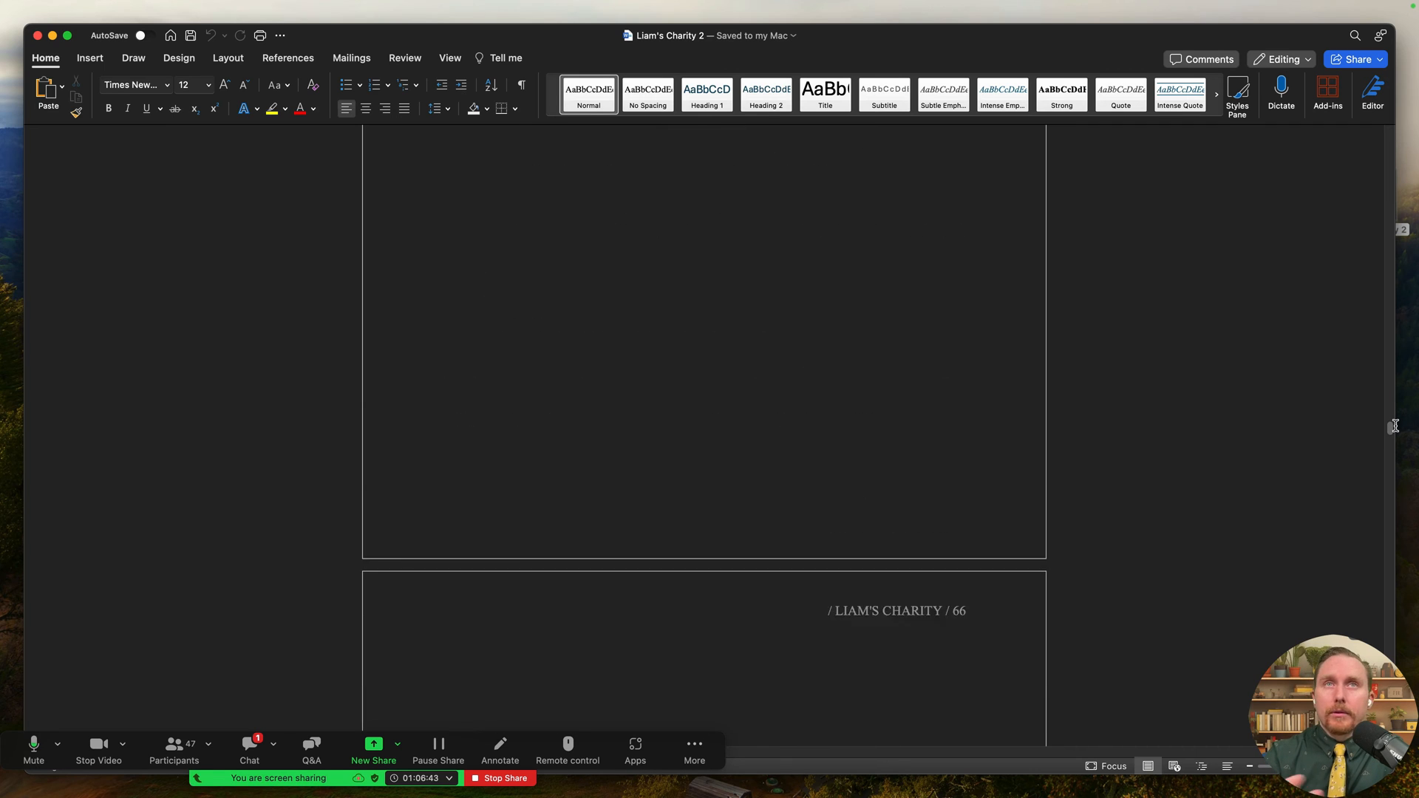
{"action": "scroll", "coordinate": [1394, 425], "scroll_direction": "up", "scroll_amount": 20}
- Examine the Chapter Ten, Ten and The Haworth Healing Contract heading lines by selecting each
{"action": "left_click_drag", "start_coordinate": [1396, 430], "coordinate": [1396, 434]}
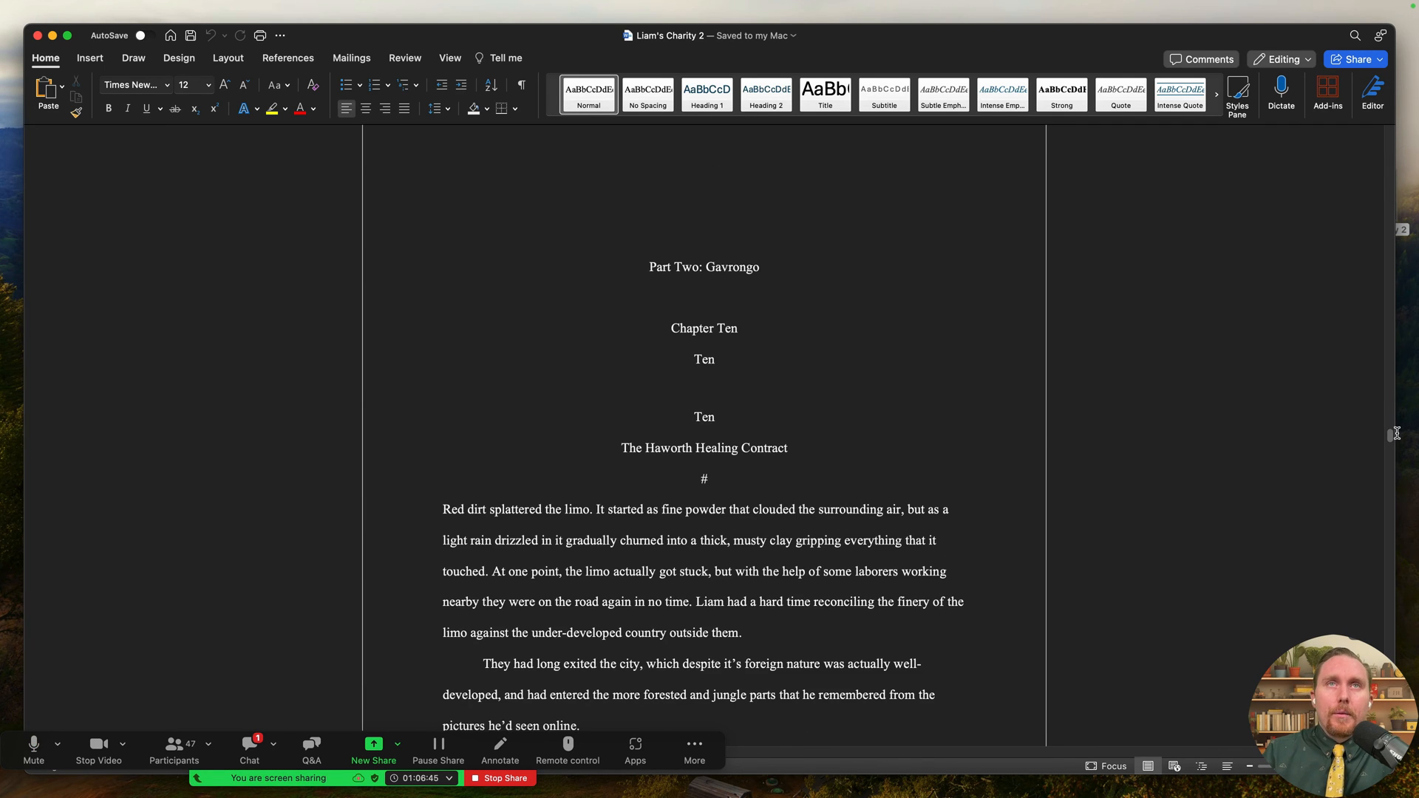
{"action": "scroll", "coordinate": [744, 421], "scroll_direction": "up", "scroll_amount": 3}
{"action": "scroll", "coordinate": [744, 466], "scroll_direction": "down", "scroll_amount": 2}
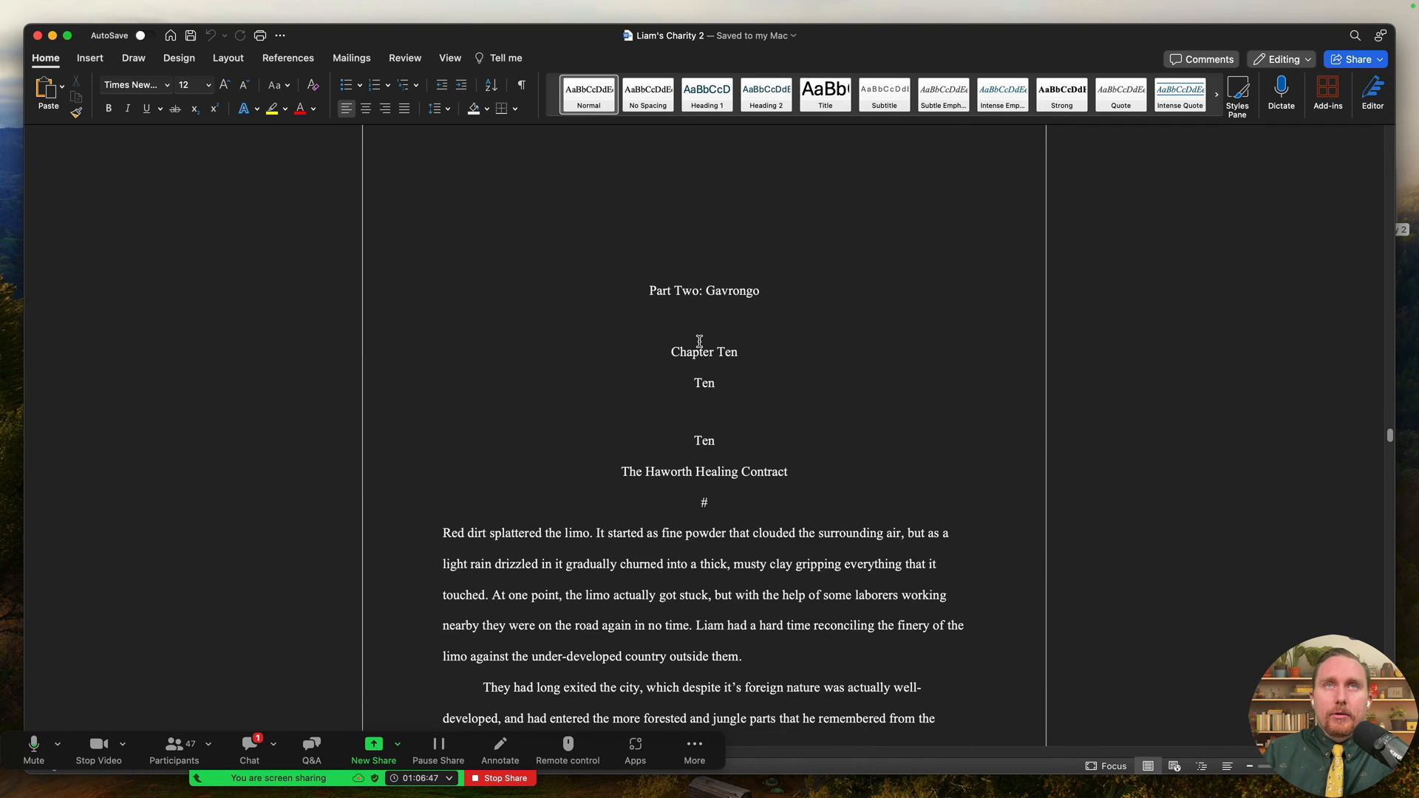
{"action": "left_click_drag", "start_coordinate": [684, 360], "coordinate": [703, 383]}
{"action": "left_click", "coordinate": [717, 391]}
{"action": "left_click_drag", "start_coordinate": [694, 440], "coordinate": [792, 474]}
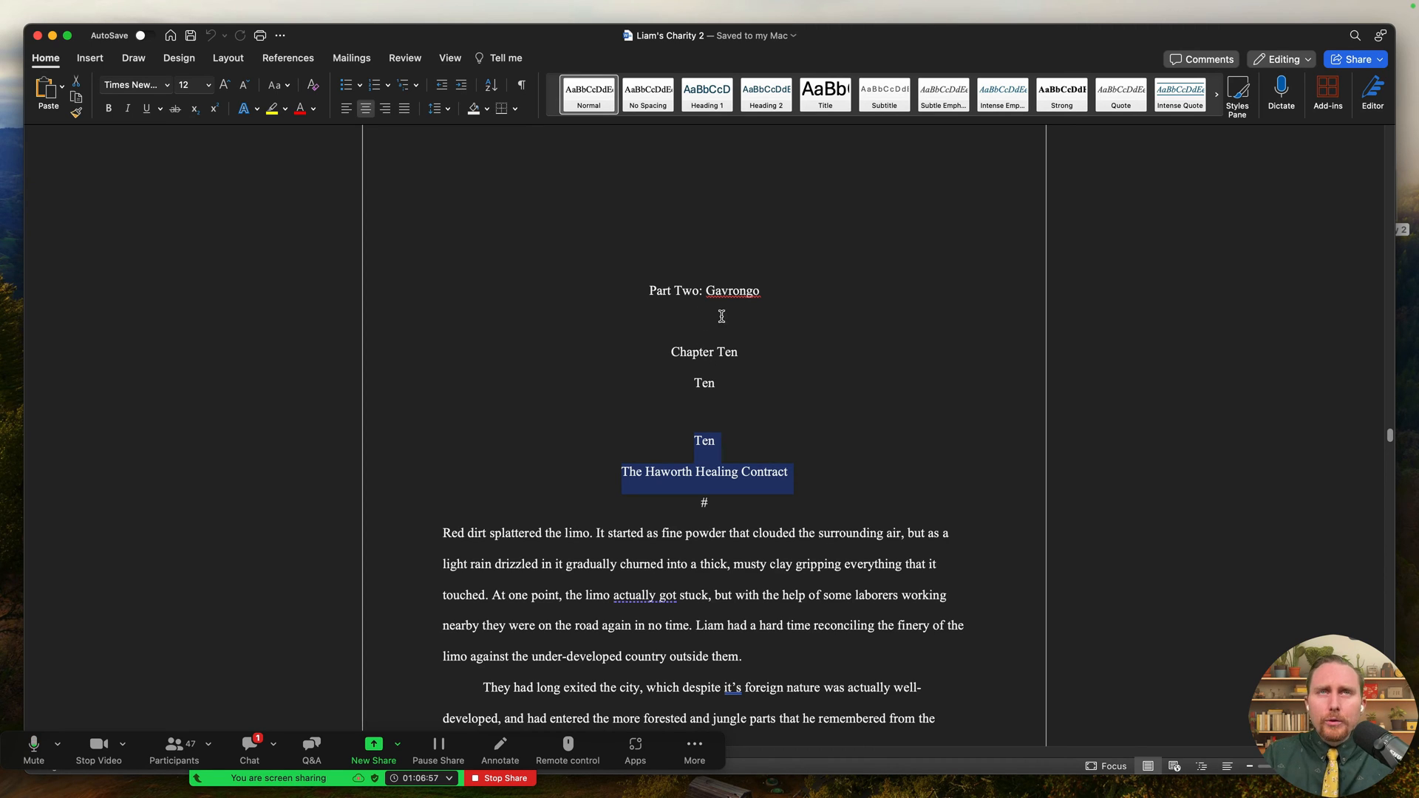
{"action": "left_click", "coordinate": [747, 341]}
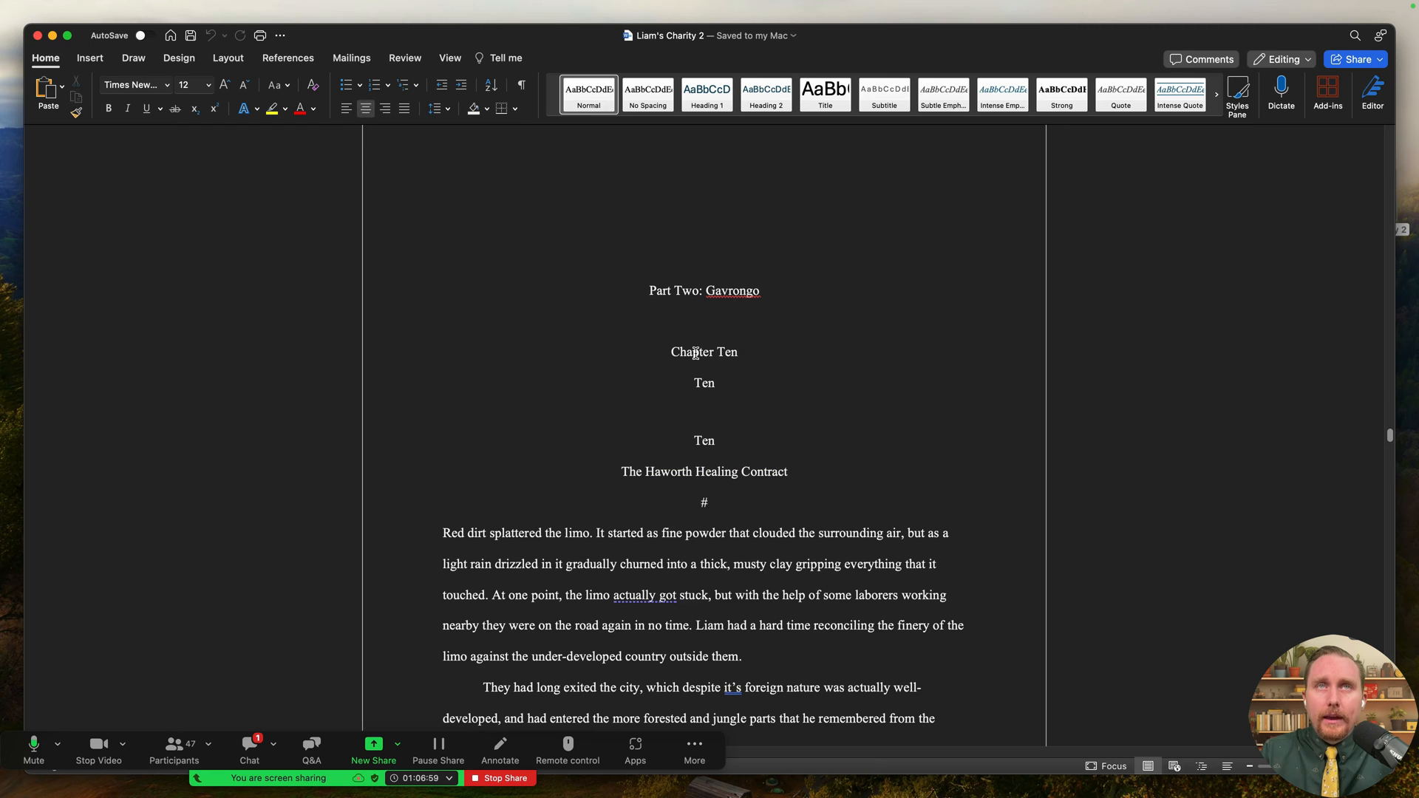
{"action": "triple_click", "coordinate": [696, 354]}
{"action": "left_click", "coordinate": [725, 352]}
{"action": "double_click", "coordinate": [725, 354]}
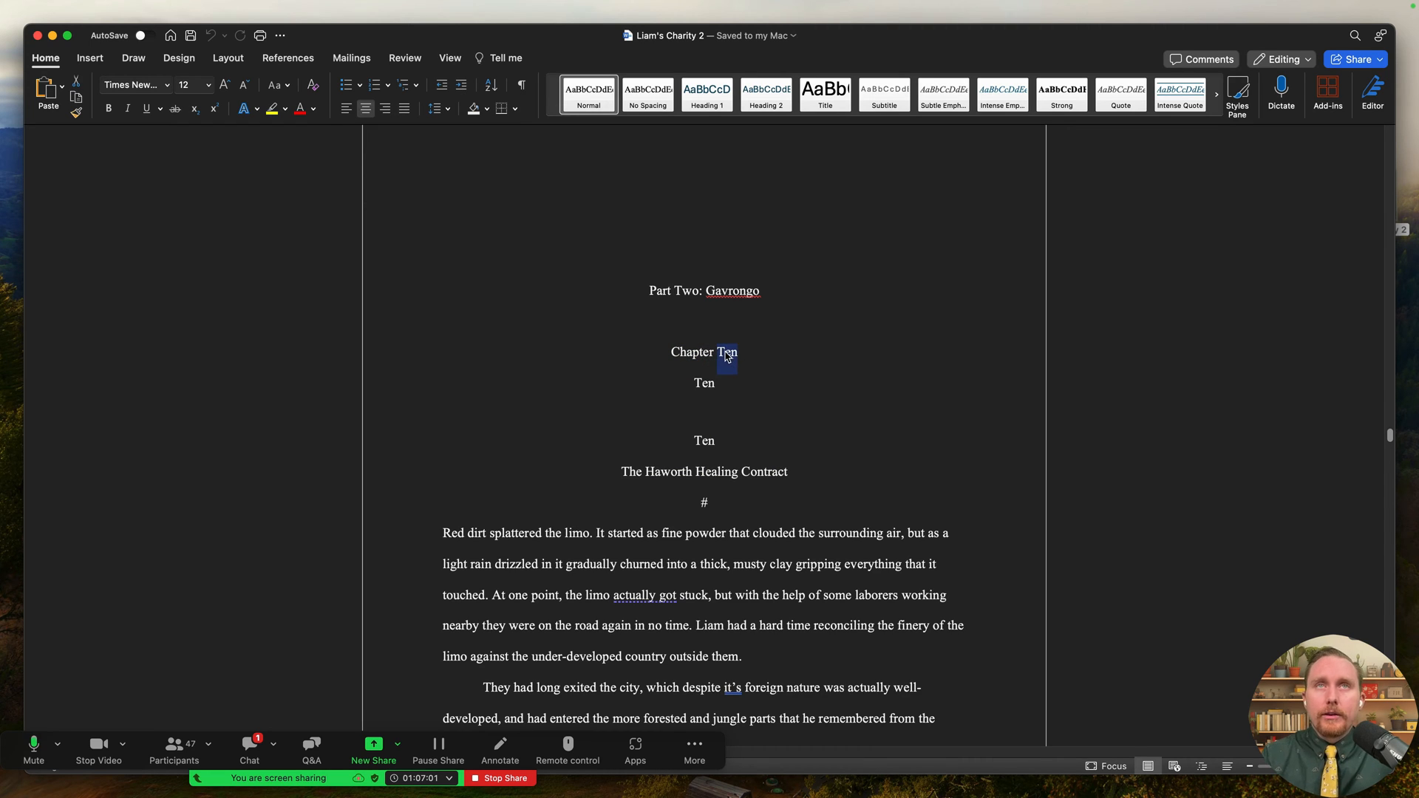
{"action": "left_click", "coordinate": [710, 381]}
{"action": "left_click_drag", "start_coordinate": [687, 382], "coordinate": [738, 380]}
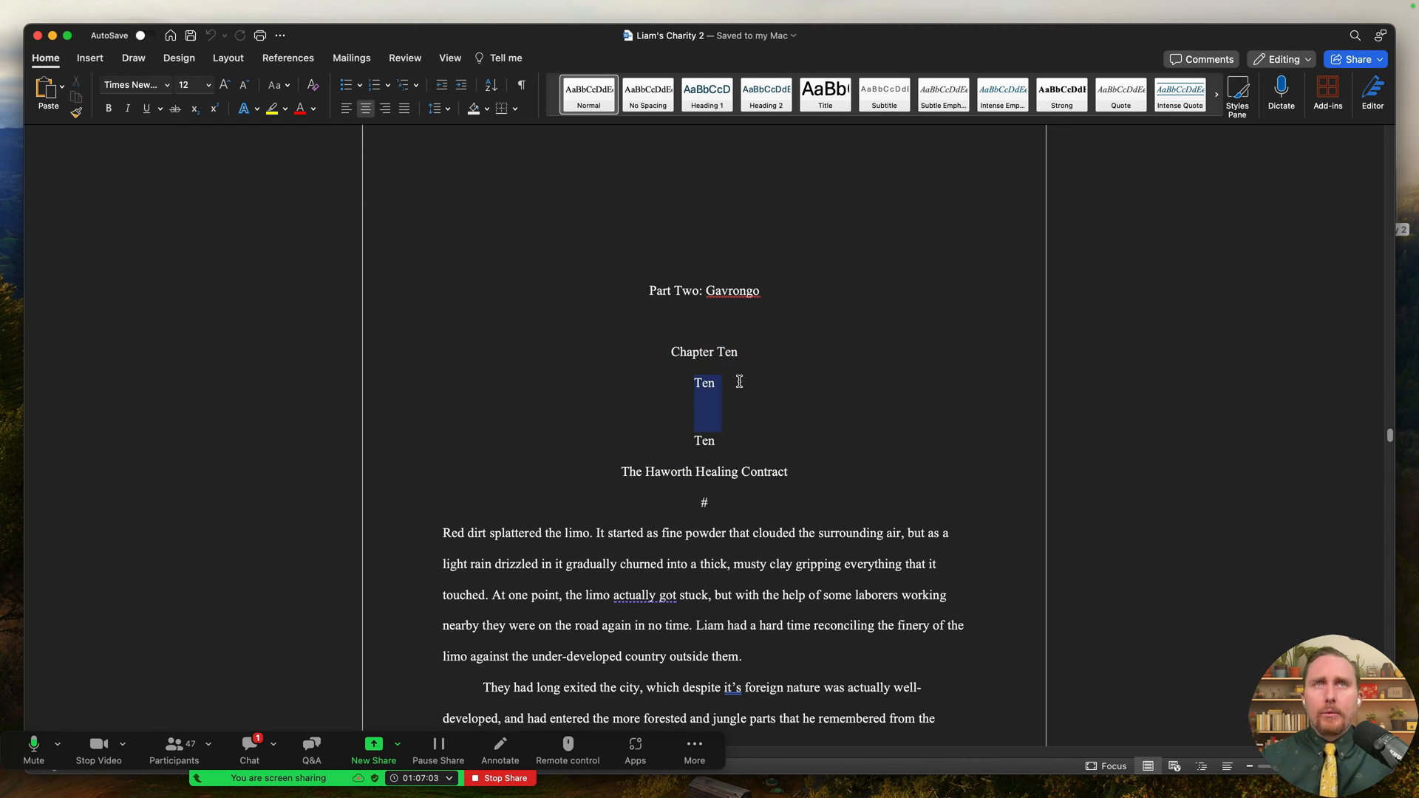
{"action": "double_click", "coordinate": [705, 440]}
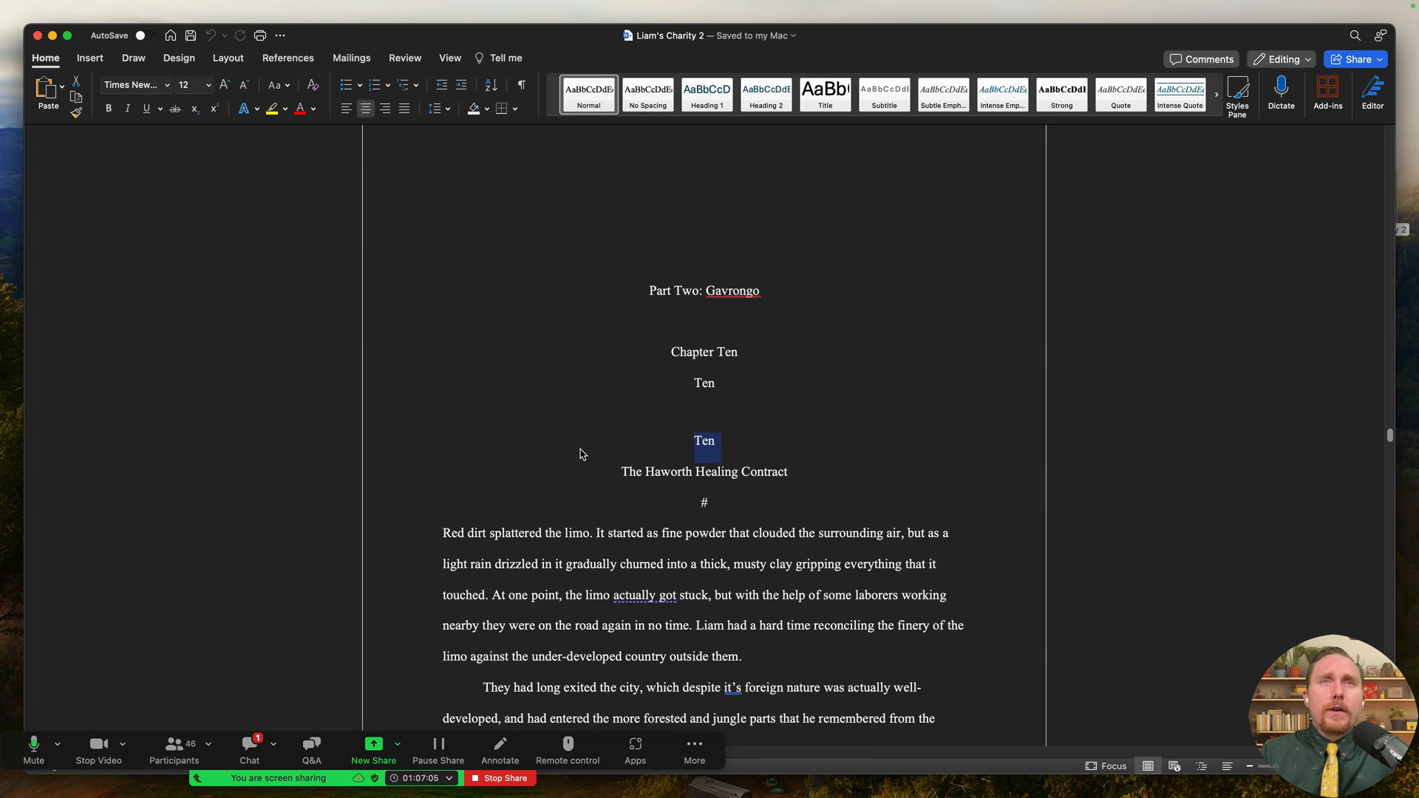
{"action": "left_click_drag", "start_coordinate": [620, 471], "coordinate": [812, 479]}
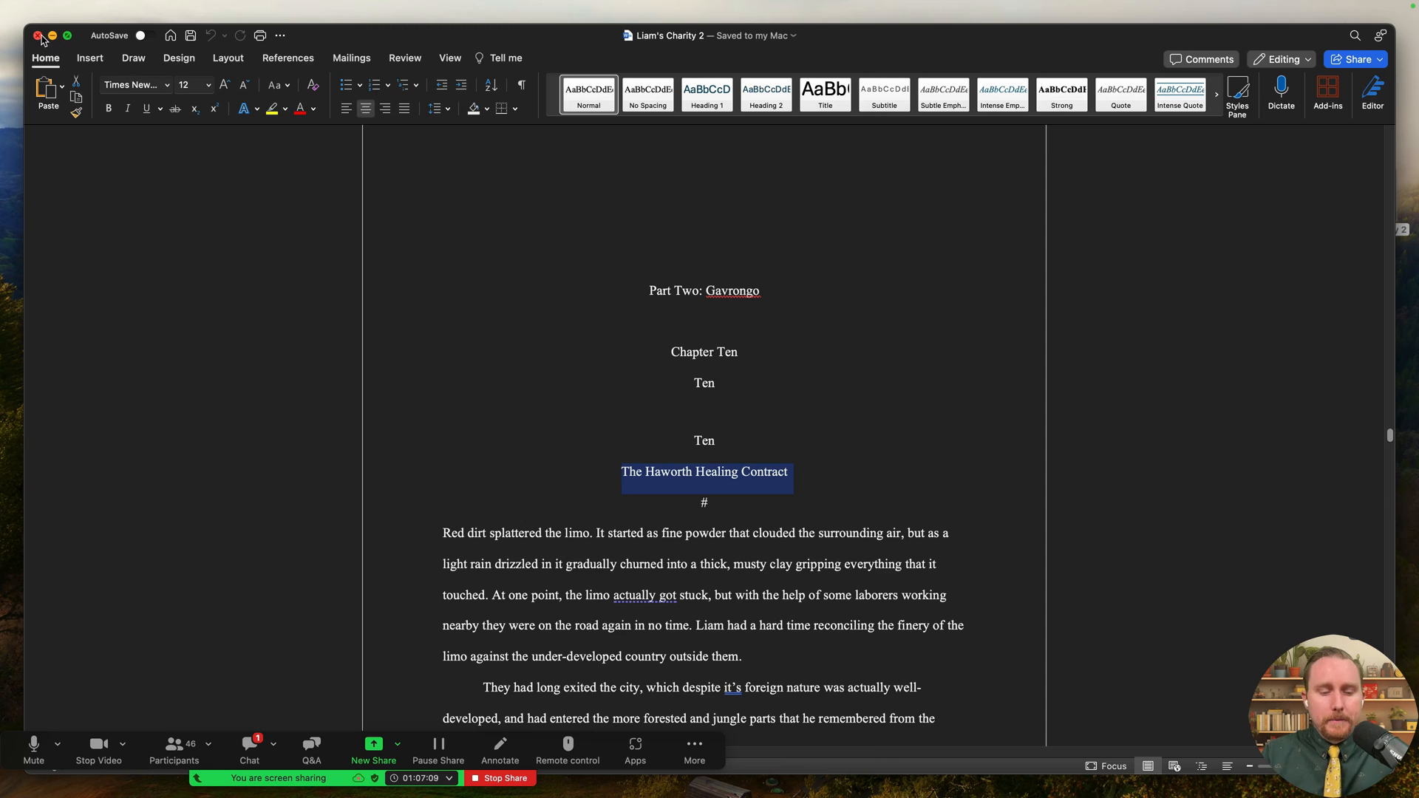
- Delete the duplicate Chapter Ten and Ten lines above The Haworth Healing Contract
{"action": "left_click_drag", "start_coordinate": [683, 424], "coordinate": [672, 359]}
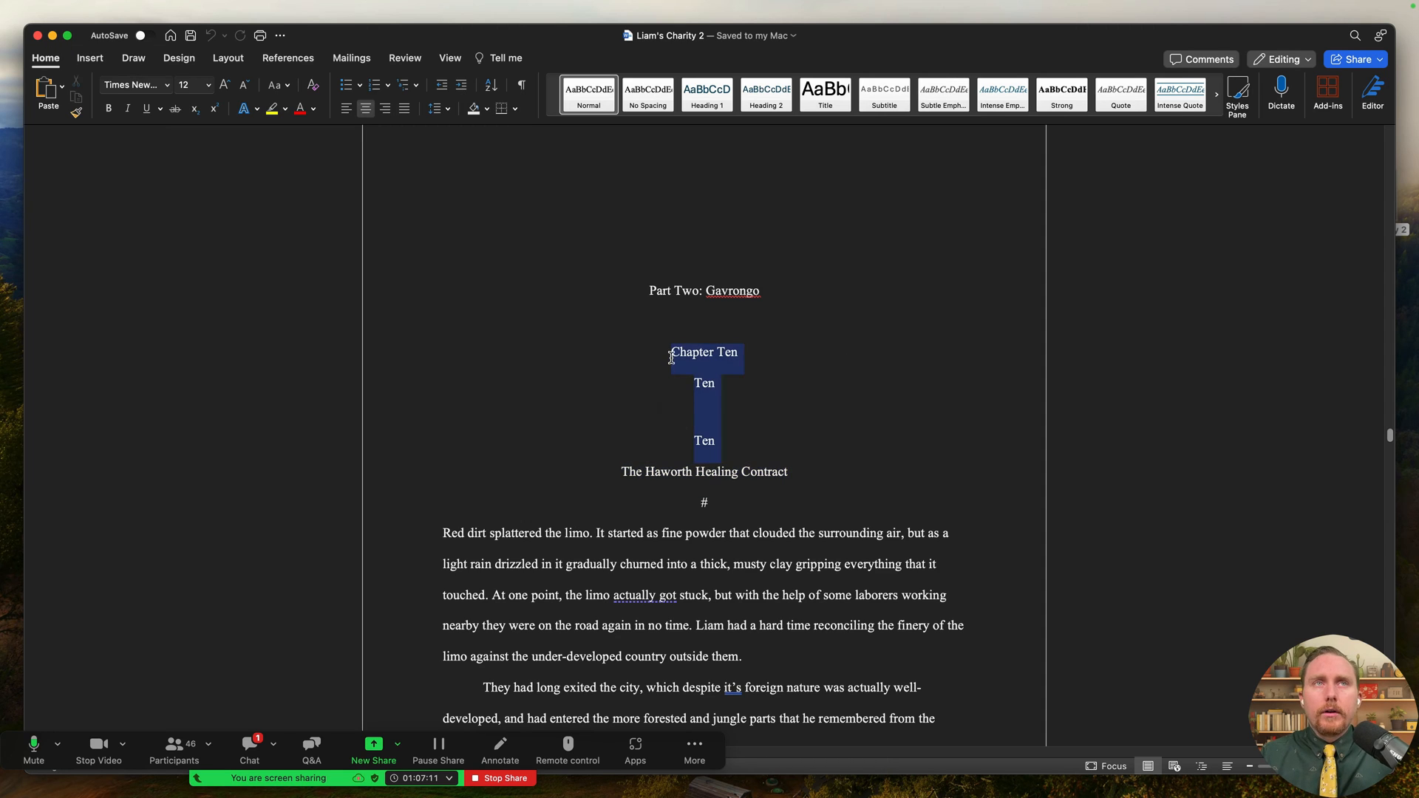
{"action": "left_click_drag", "start_coordinate": [709, 402], "coordinate": [672, 364]}
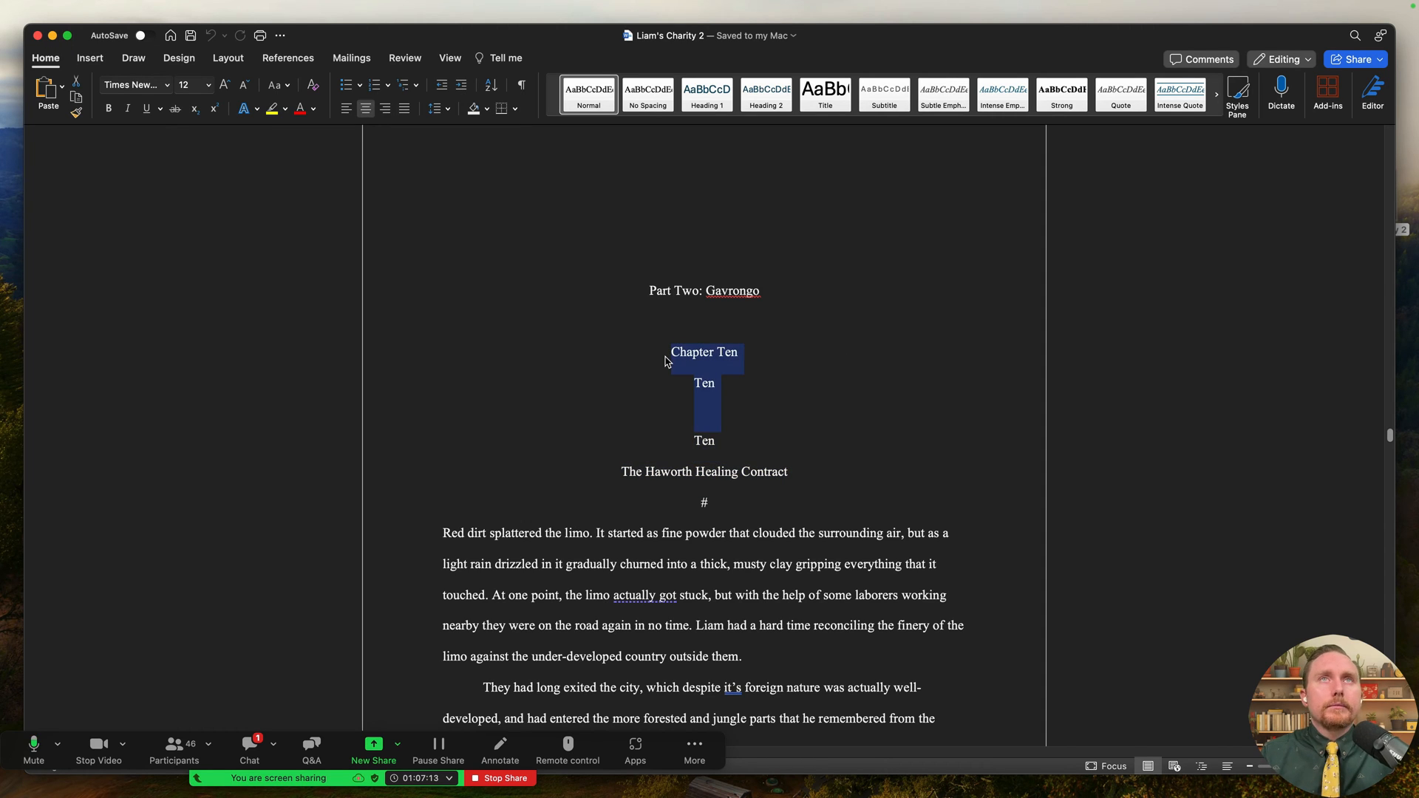
{"action": "key", "text": "BackSpace"}
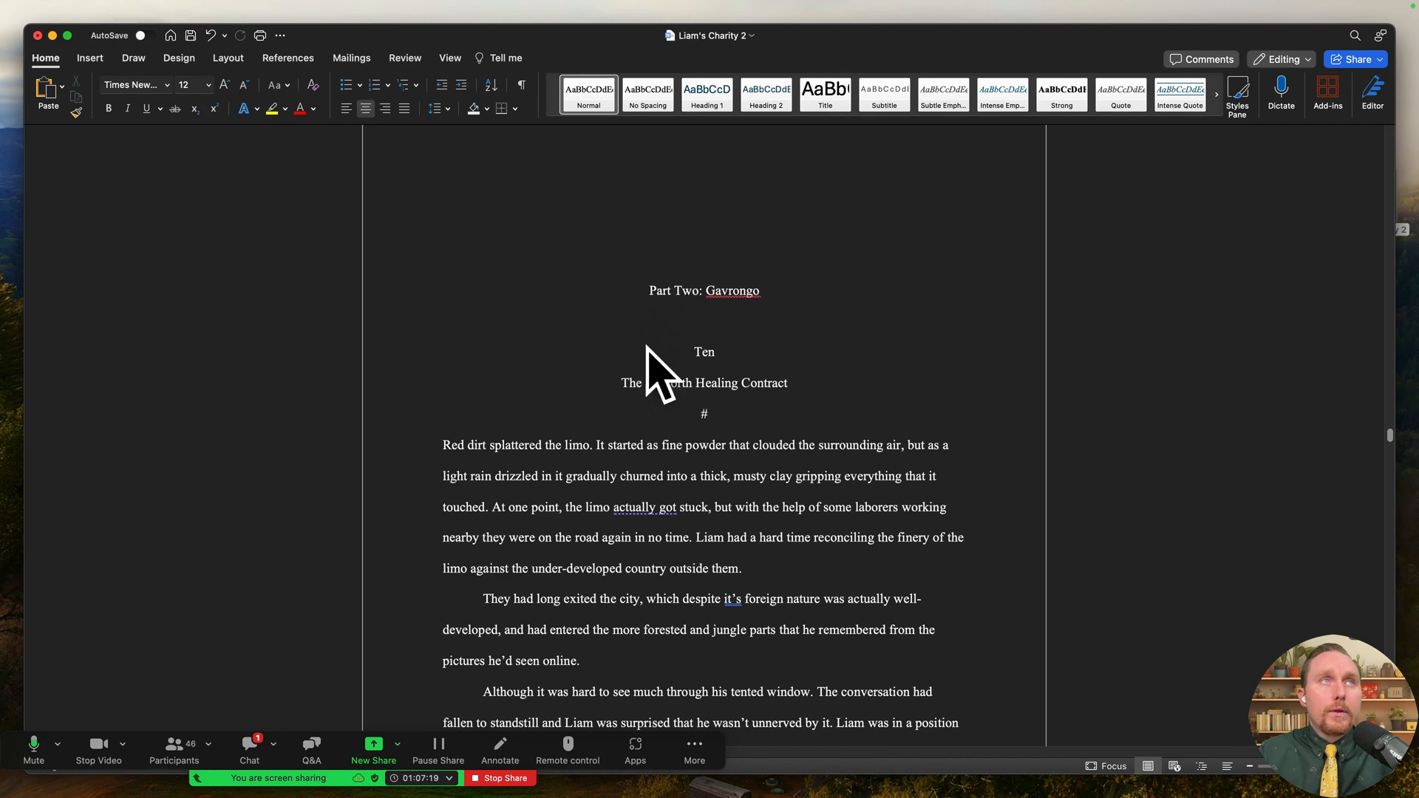
- Keep the document open instead of closing, save it, and switch spaces back toward Scrivener
{"action": "left_click", "coordinate": [38, 36]}
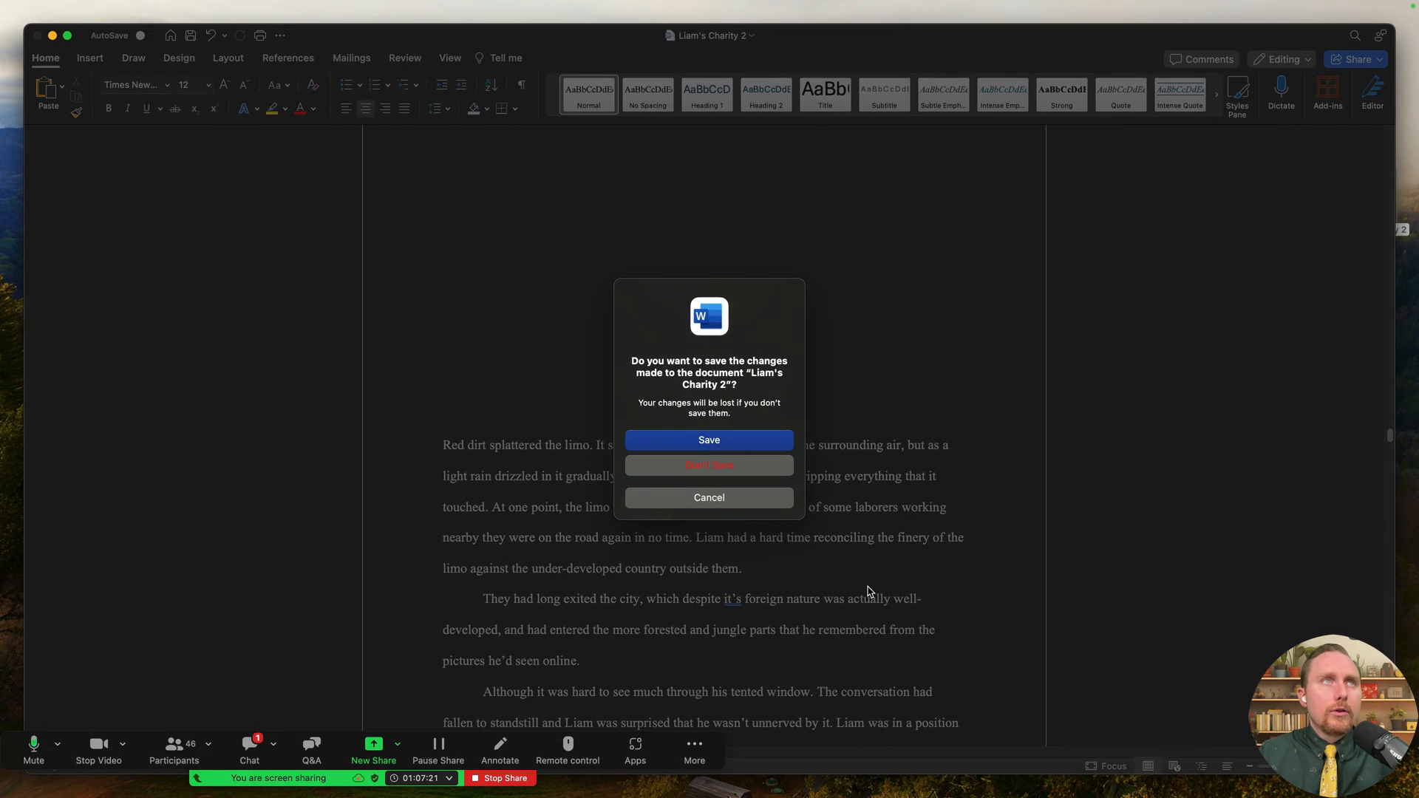
{"action": "left_click", "coordinate": [763, 497]}
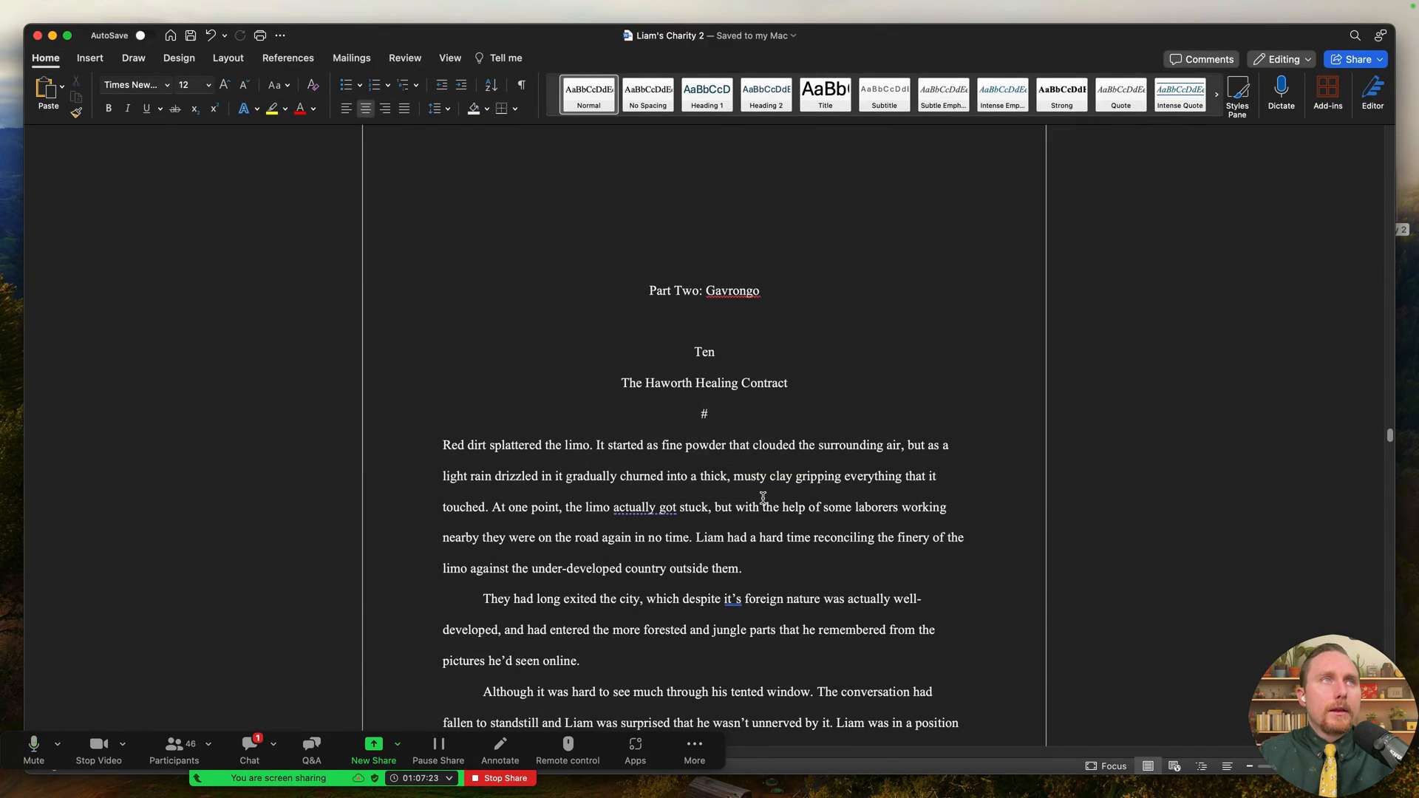
{"action": "key", "text": "ctrl+Right"}
{"action": "key", "text": "ctrl+Left"}
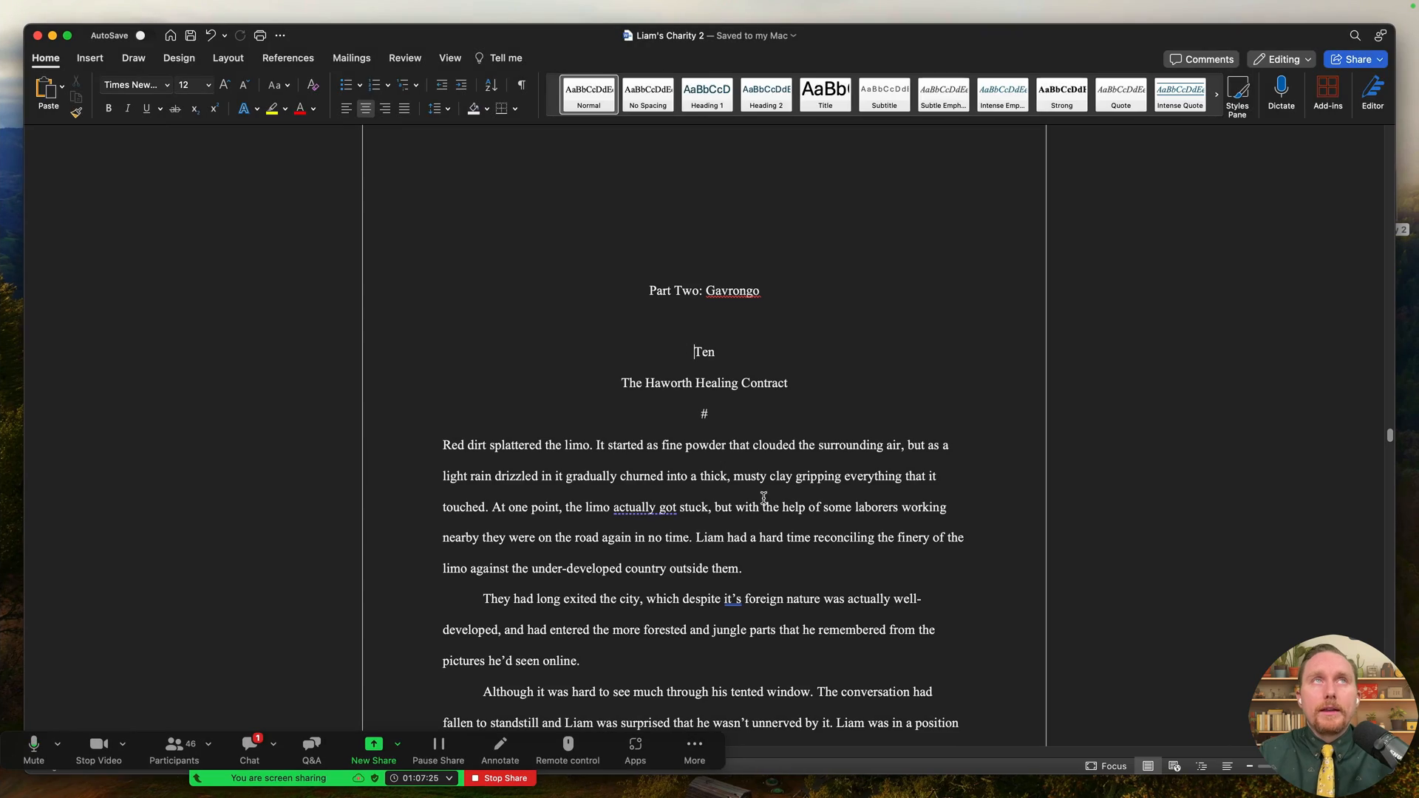
{"action": "key", "text": "ctrl+Up"}
- Move the Brunch with a Billionaire scene above The Trouble with John
{"action": "left_click", "coordinate": [873, 79]}
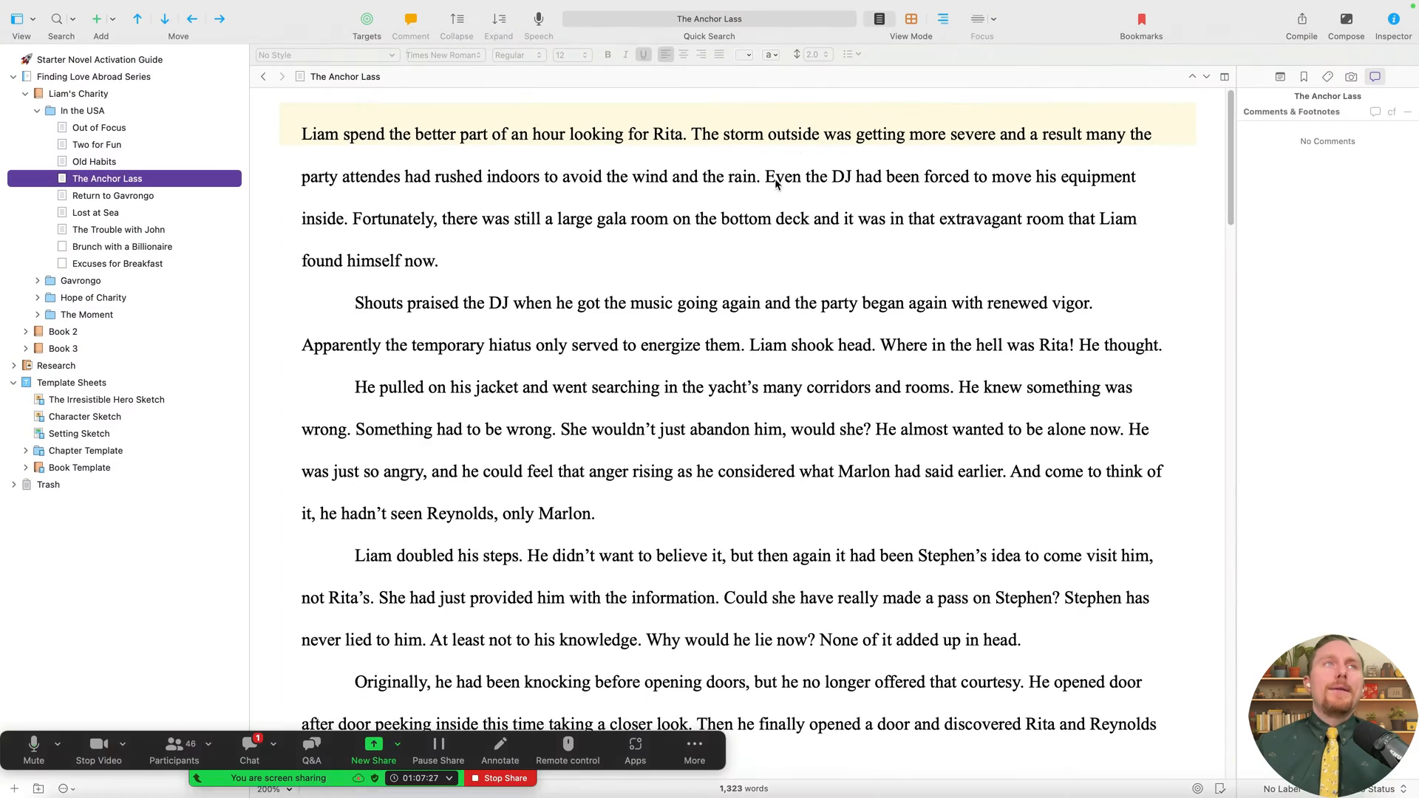
{"action": "left_click", "coordinate": [157, 196]}
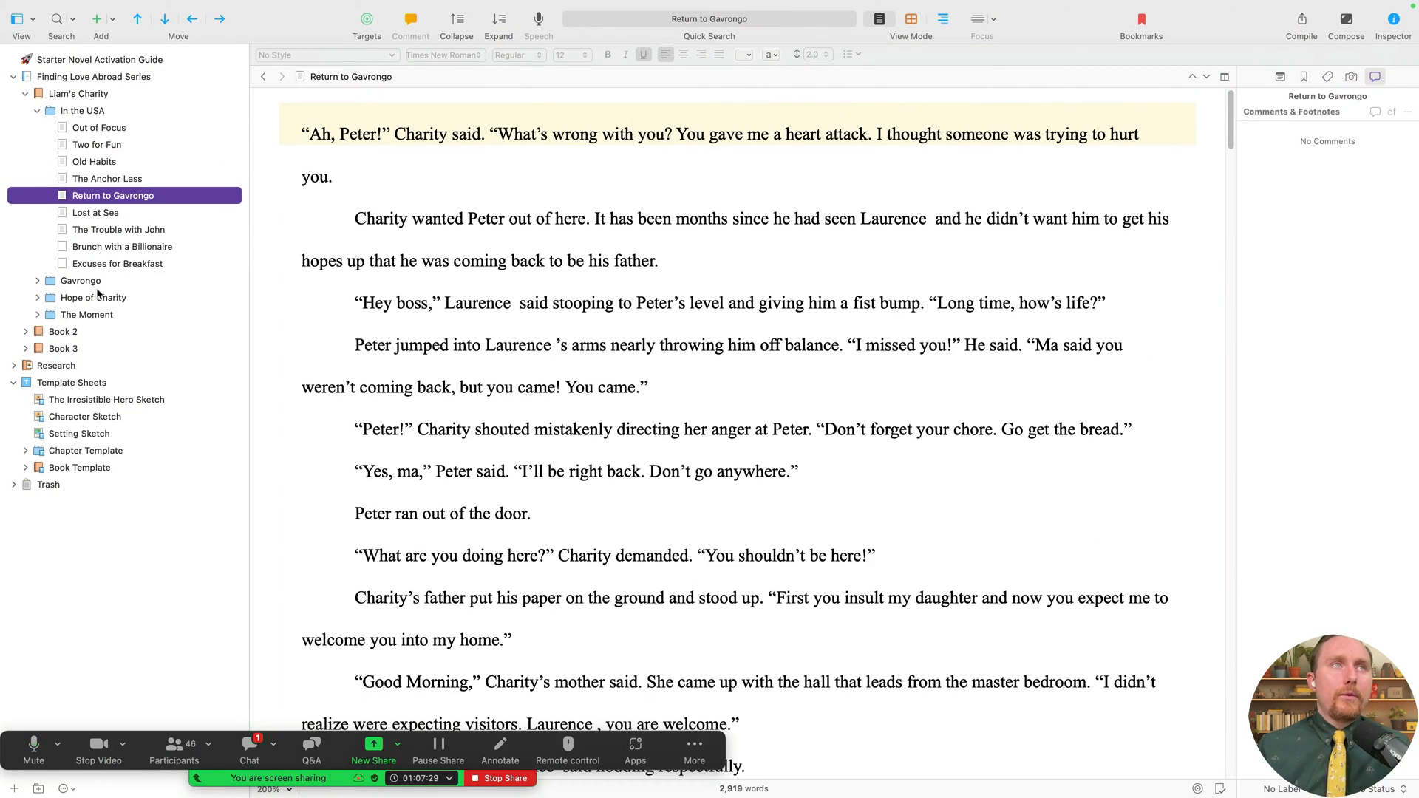
{"action": "left_click", "coordinate": [145, 263]}
{"action": "left_click", "coordinate": [143, 235]}
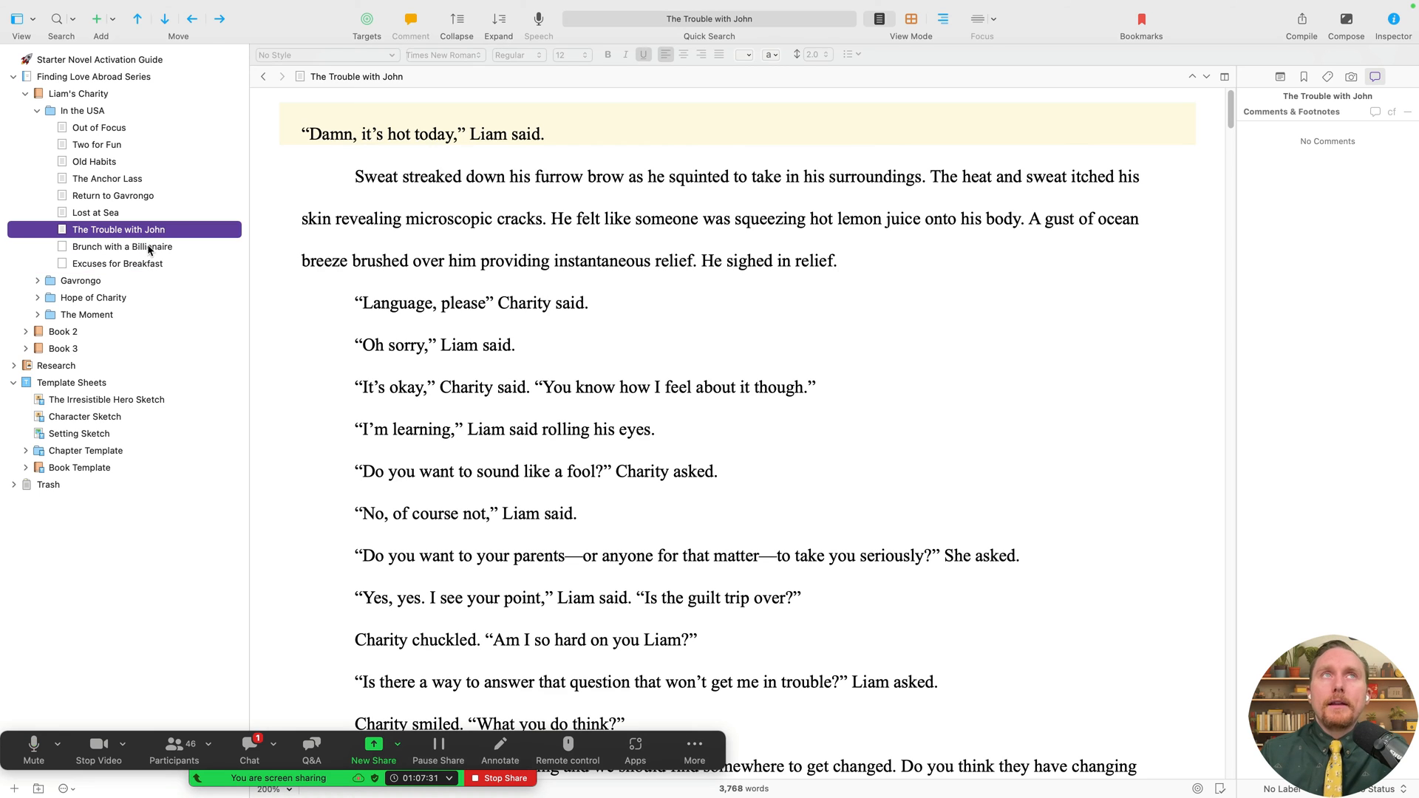
{"action": "left_click_drag", "start_coordinate": [142, 244], "coordinate": [153, 225]}
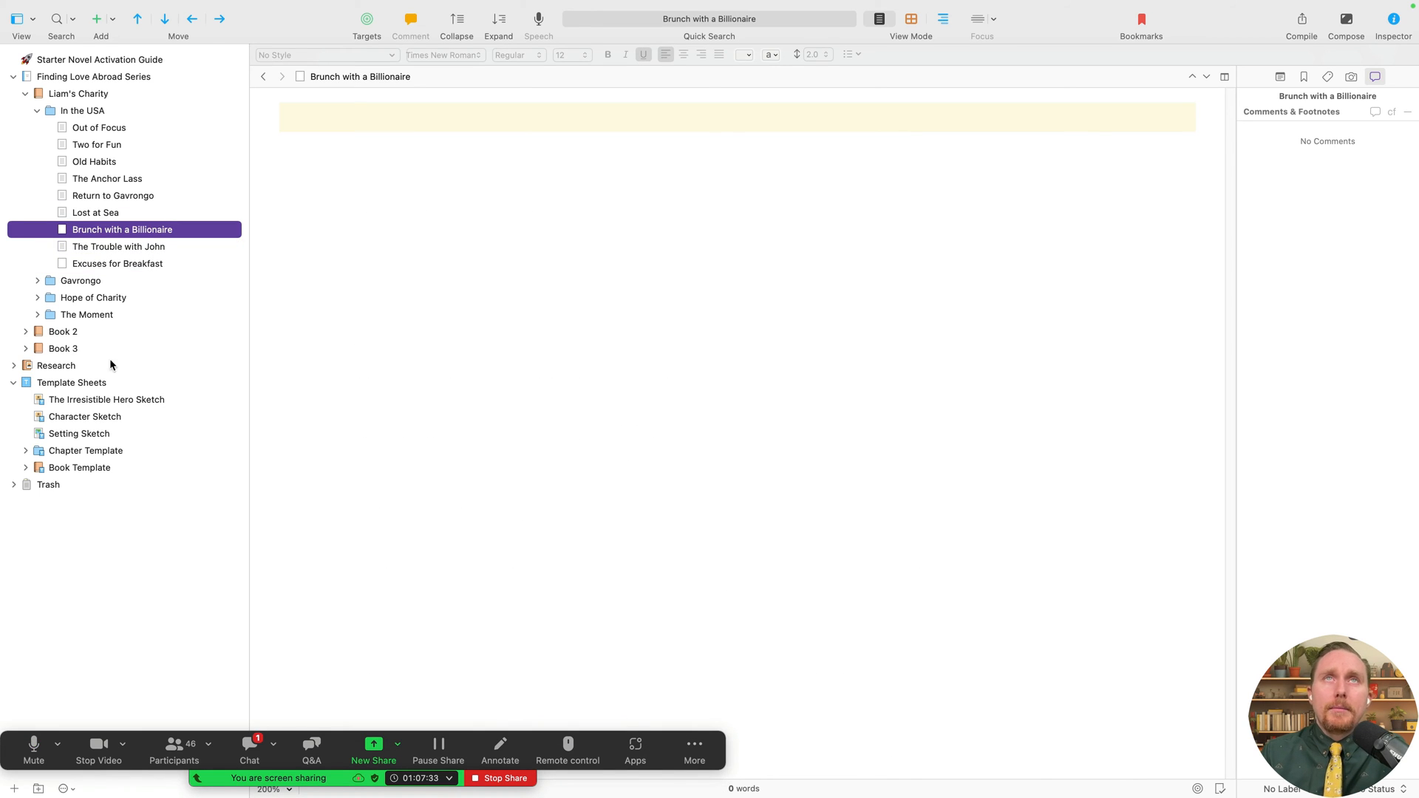
- Expand the Gavrongo folder and drag chapter Ten below Thirteen
{"action": "left_click", "coordinate": [164, 195]}
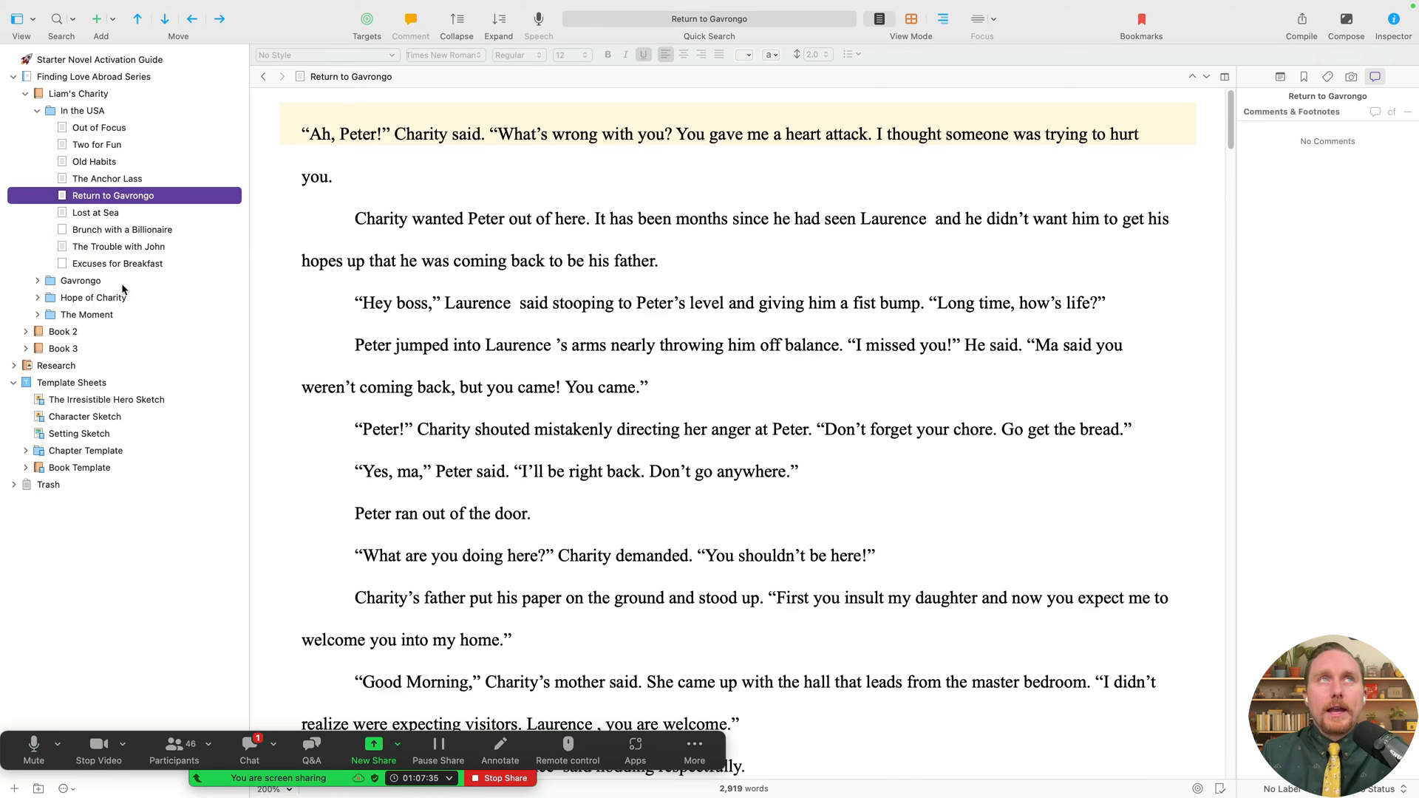
{"action": "left_click", "coordinate": [37, 280]}
{"action": "left_click", "coordinate": [81, 300]}
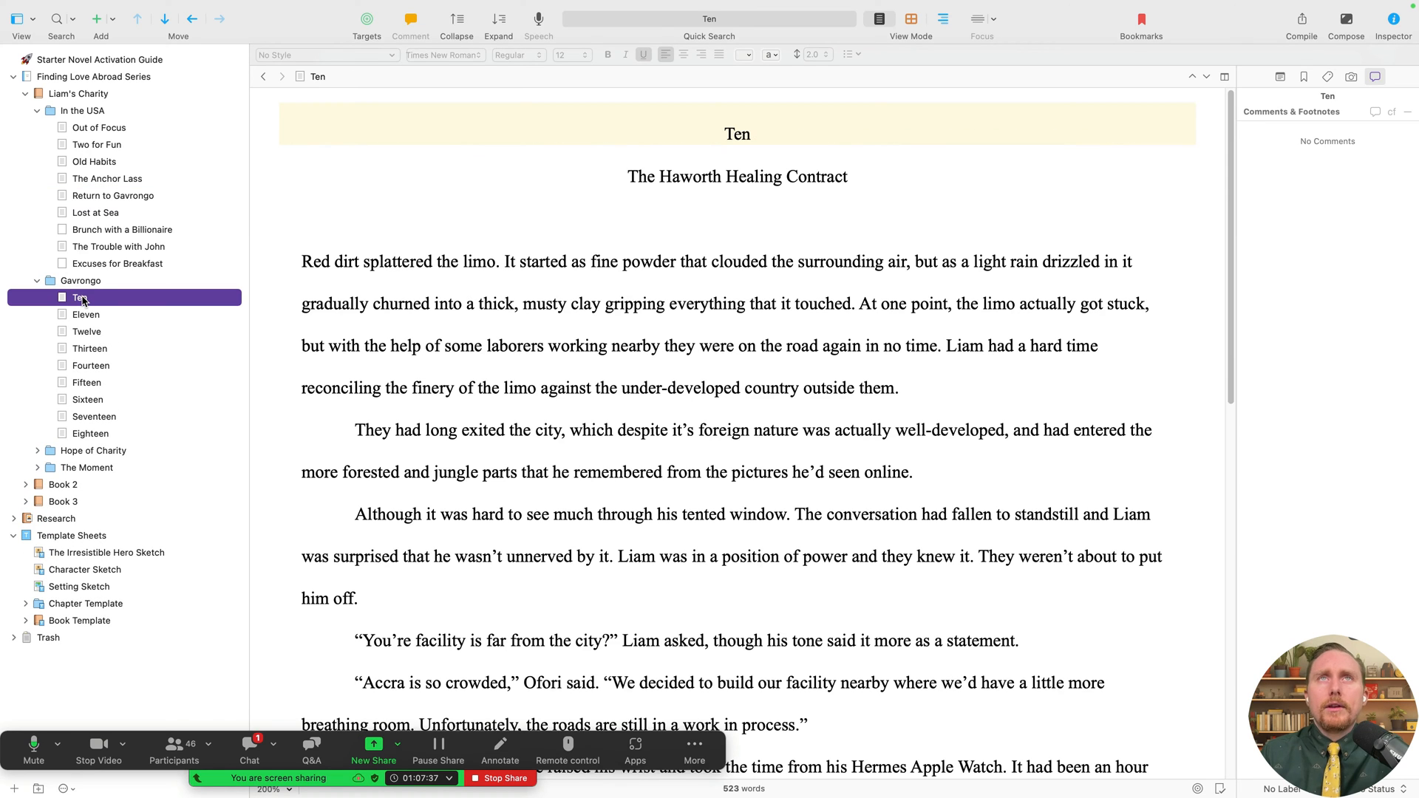
{"action": "left_click", "coordinate": [735, 135]}
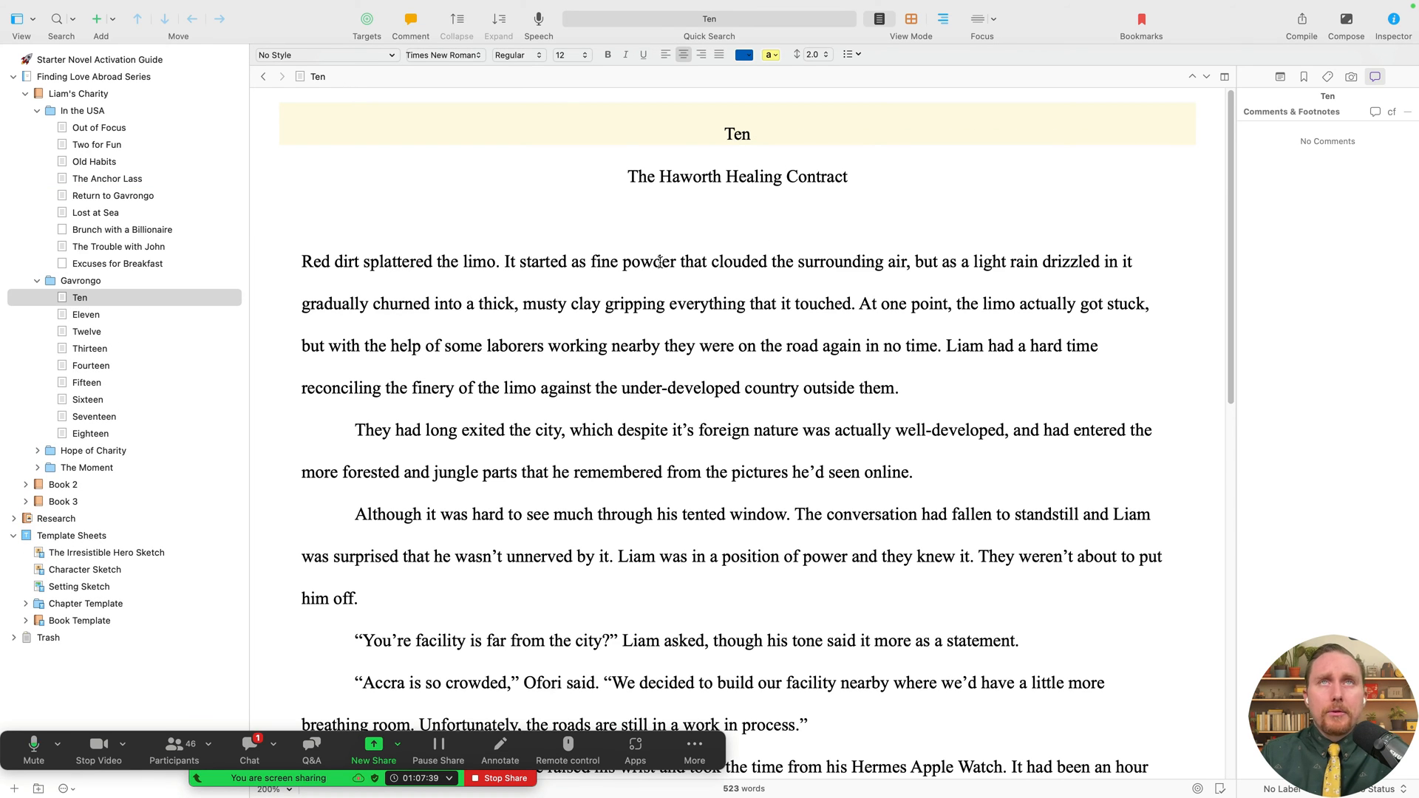
{"action": "left_click_drag", "start_coordinate": [96, 297], "coordinate": [186, 380]}
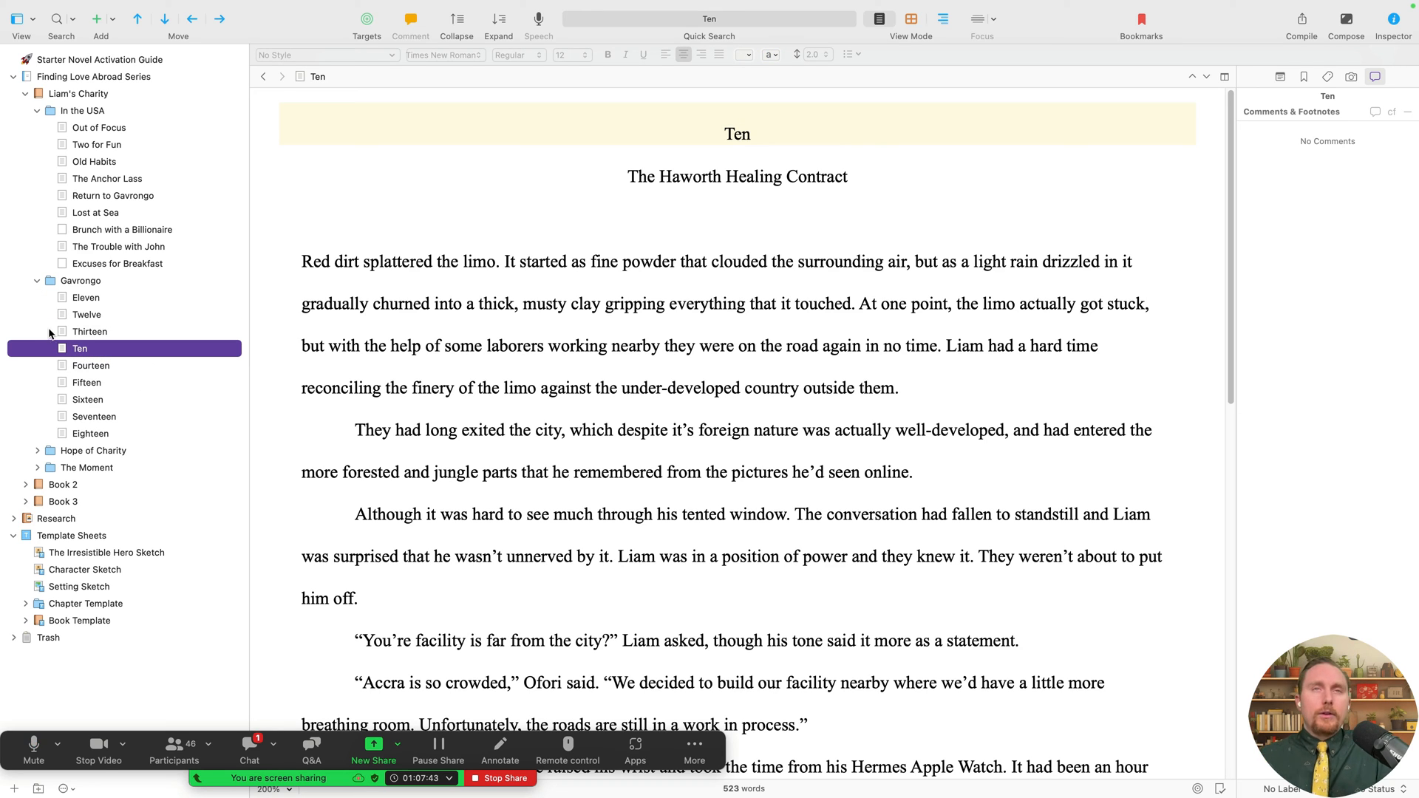
- Select the heading word 'Ten' at the top of the chapter's text
{"action": "double_click", "coordinate": [795, 140]}
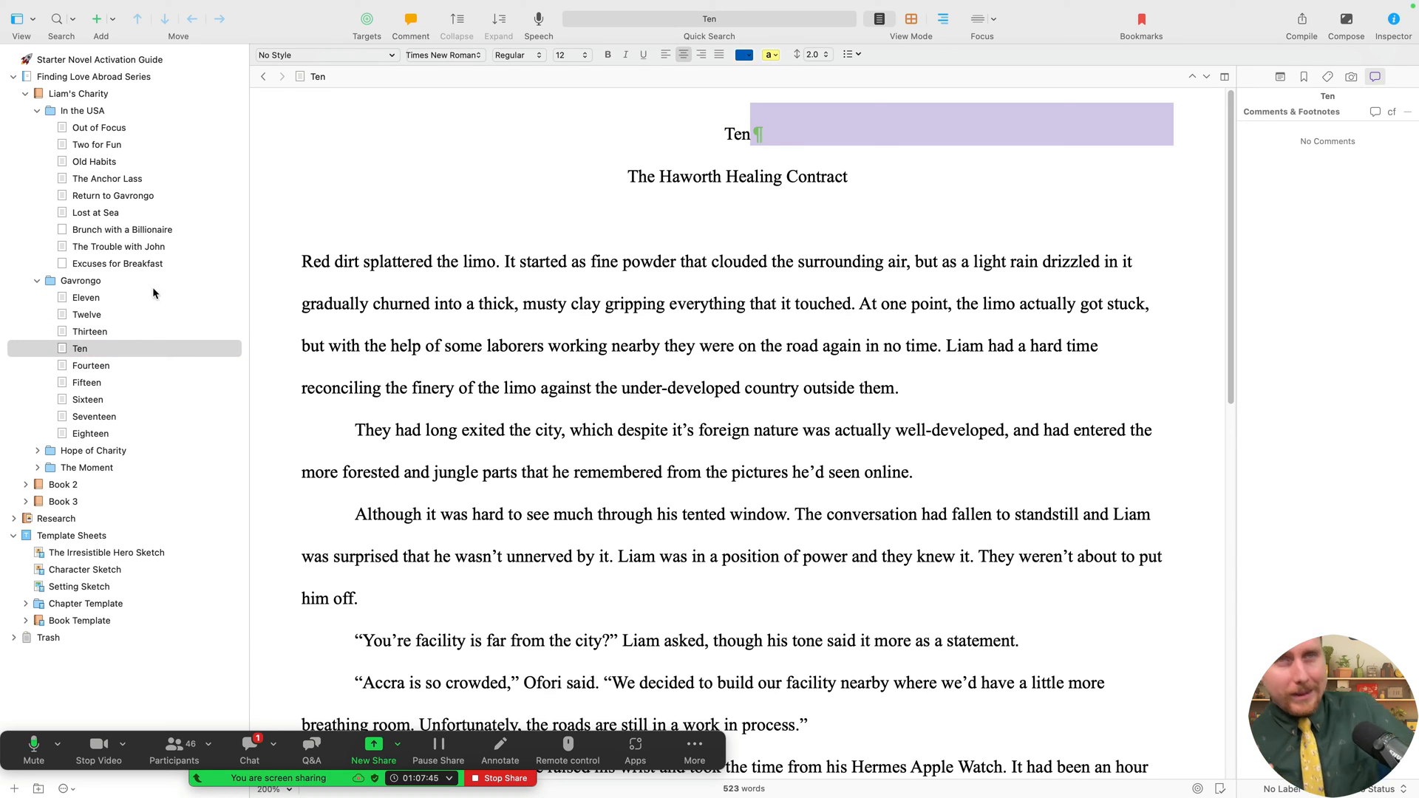
{"action": "left_click", "coordinate": [352, 78]}
{"action": "left_click_drag", "start_coordinate": [860, 148], "coordinate": [681, 130]}
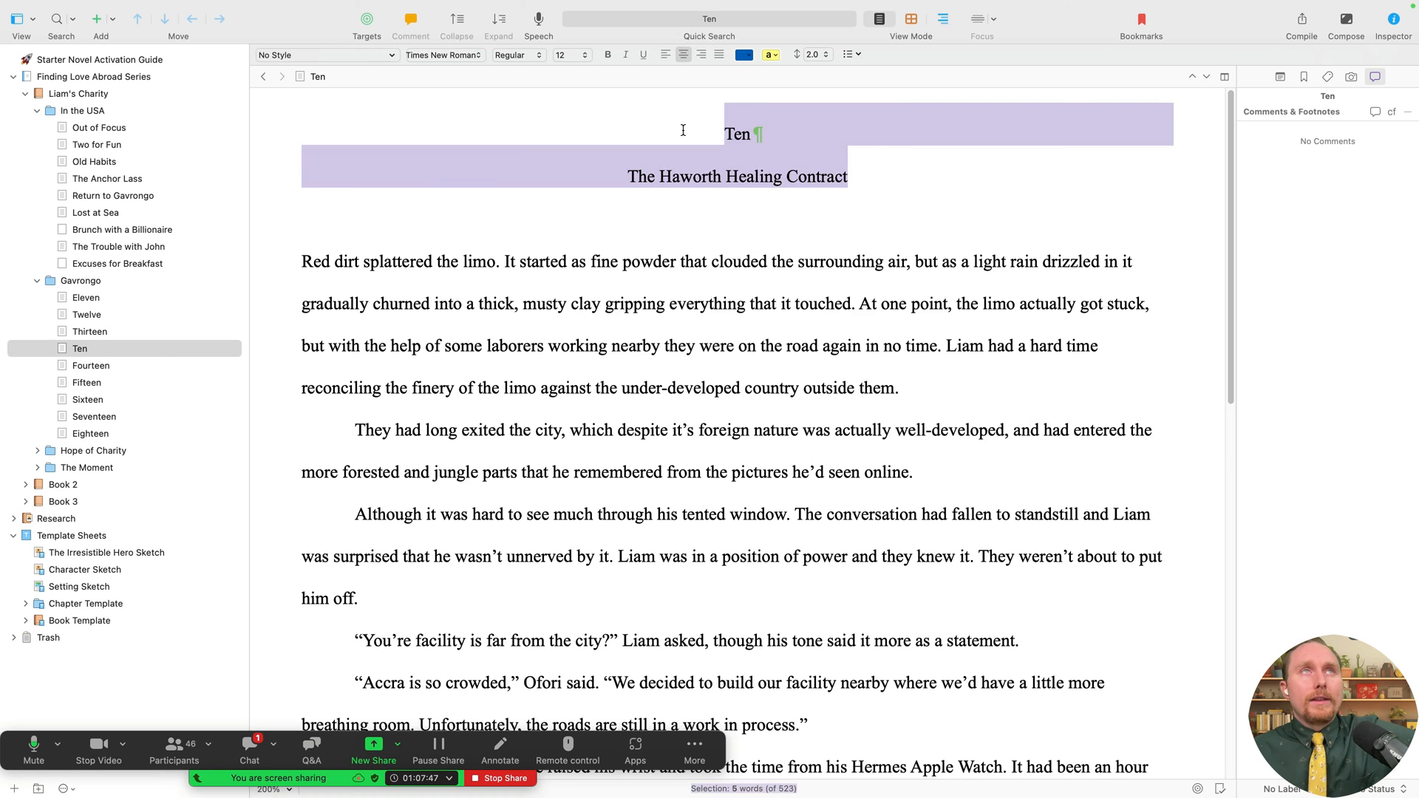
{"action": "left_click", "coordinate": [729, 135]}
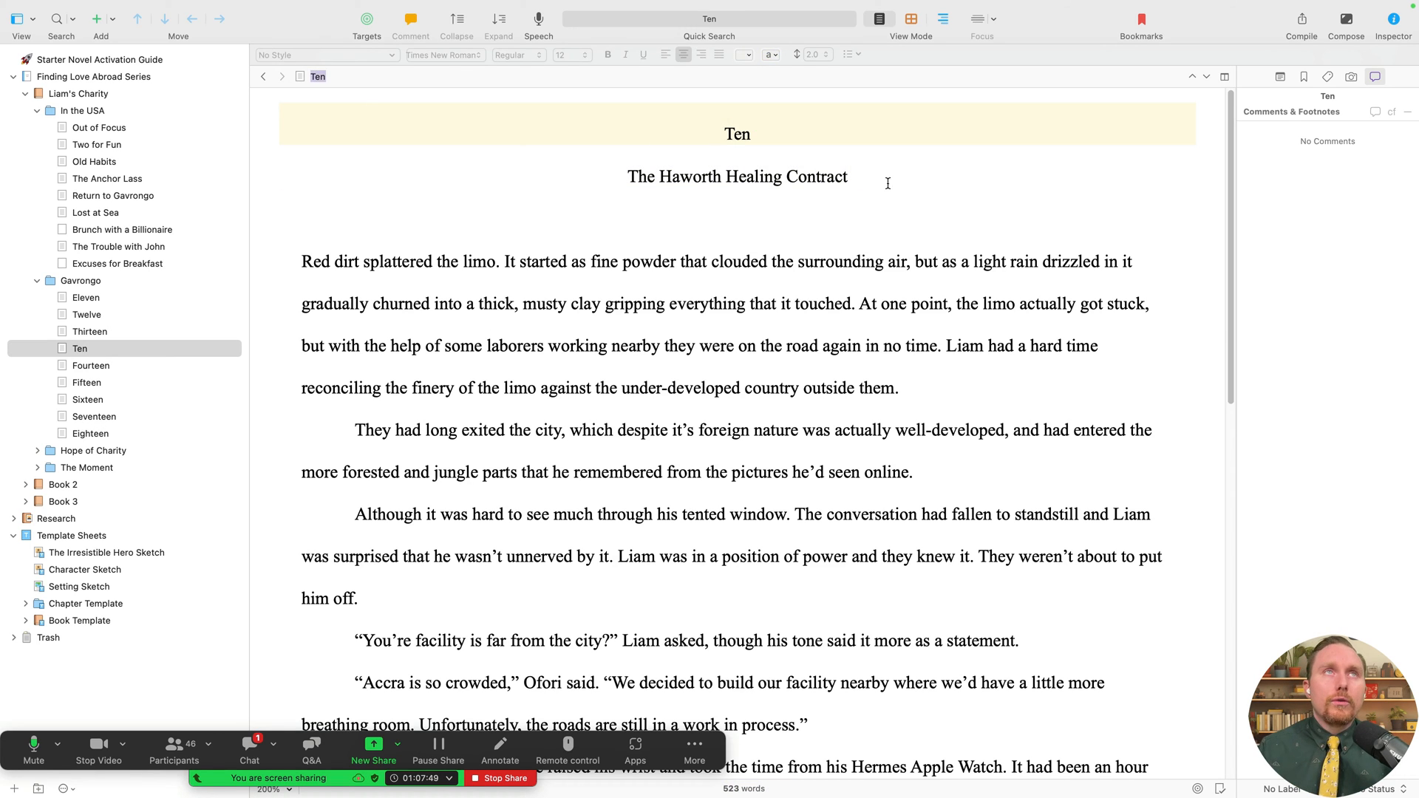
{"action": "left_click", "coordinate": [760, 177]}
{"action": "left_click_drag", "start_coordinate": [764, 139], "coordinate": [685, 133]}
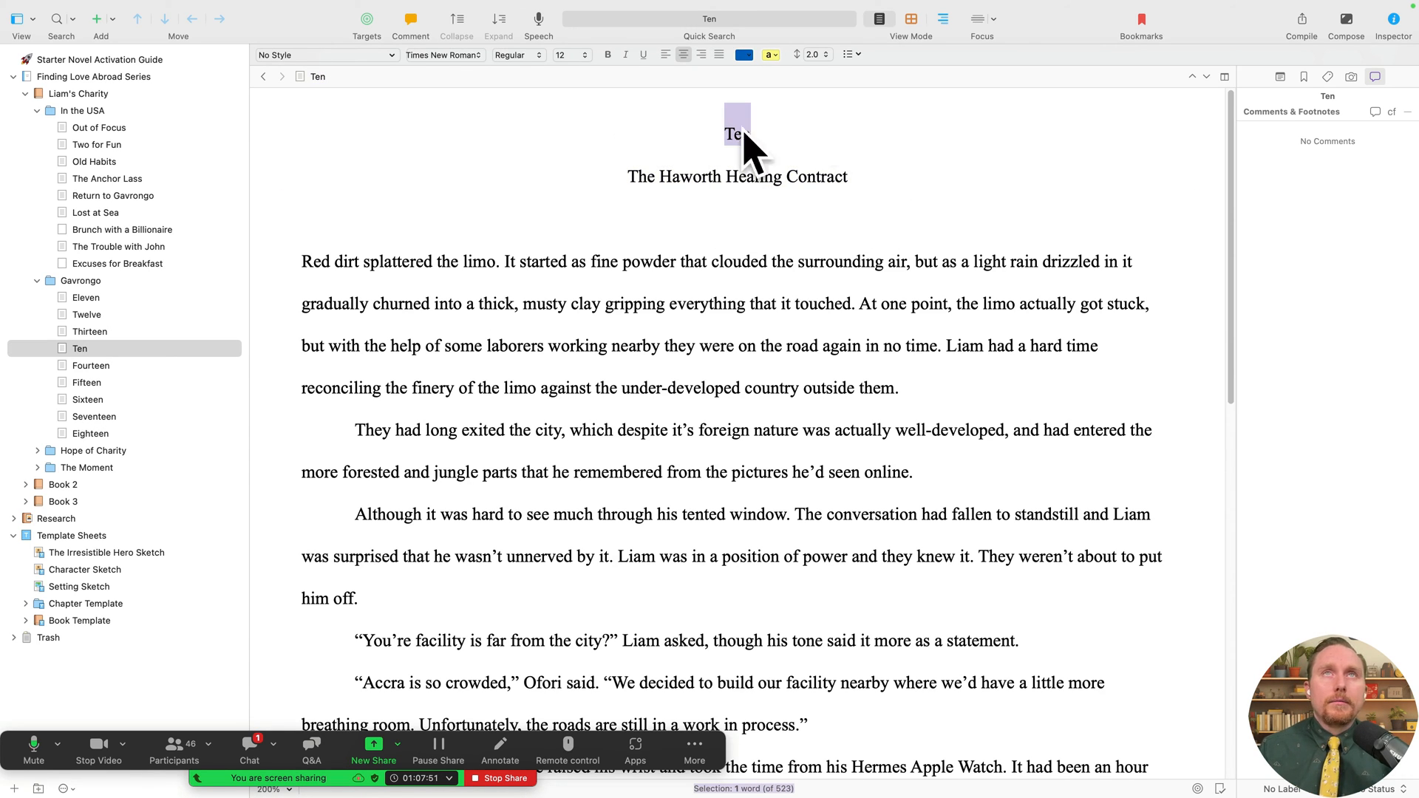
- Retitle the document 'The Haworth Healing Contract' using the subtitle cut from its text
{"action": "left_click", "coordinate": [690, 169]}
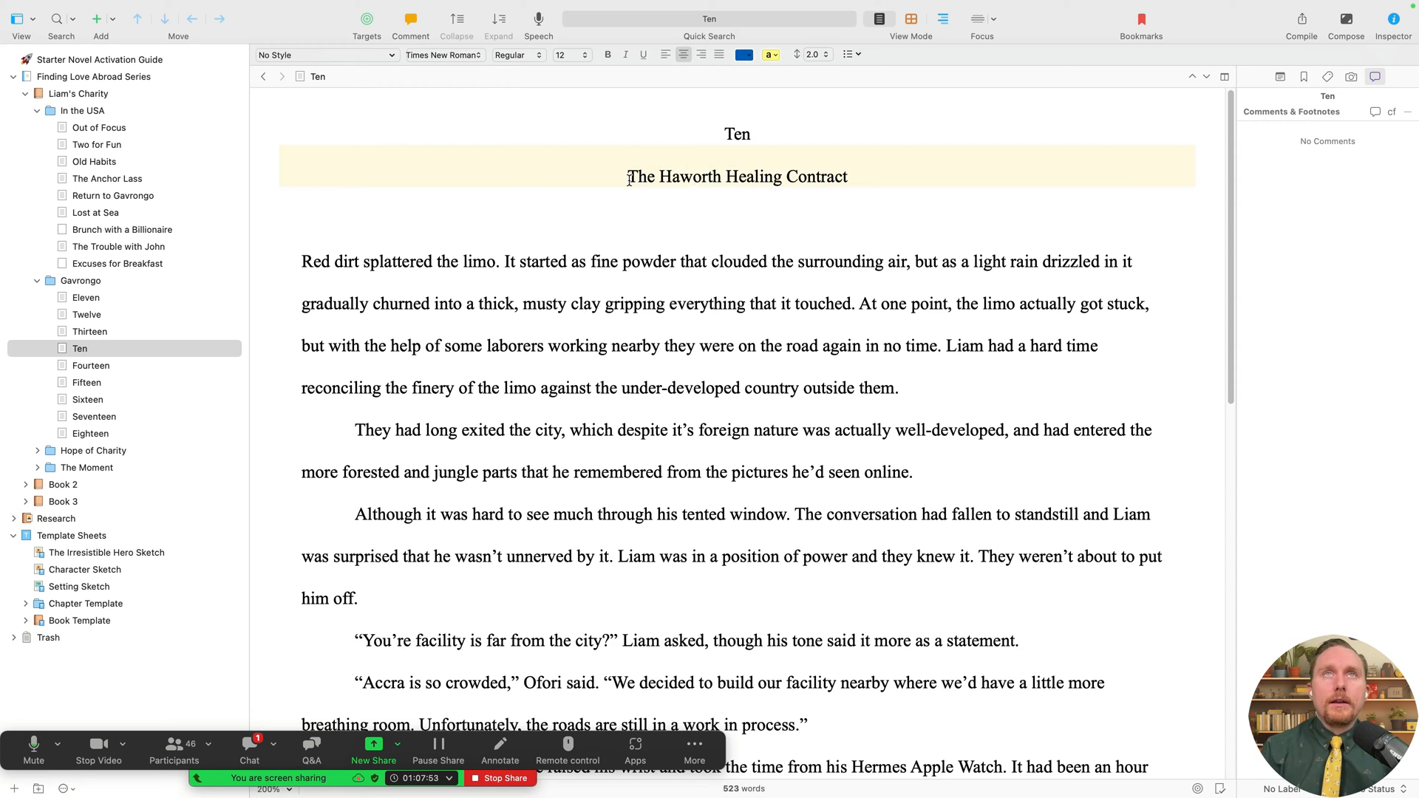
{"action": "left_click_drag", "start_coordinate": [628, 178], "coordinate": [848, 172]}
{"action": "key", "text": "super+c"}
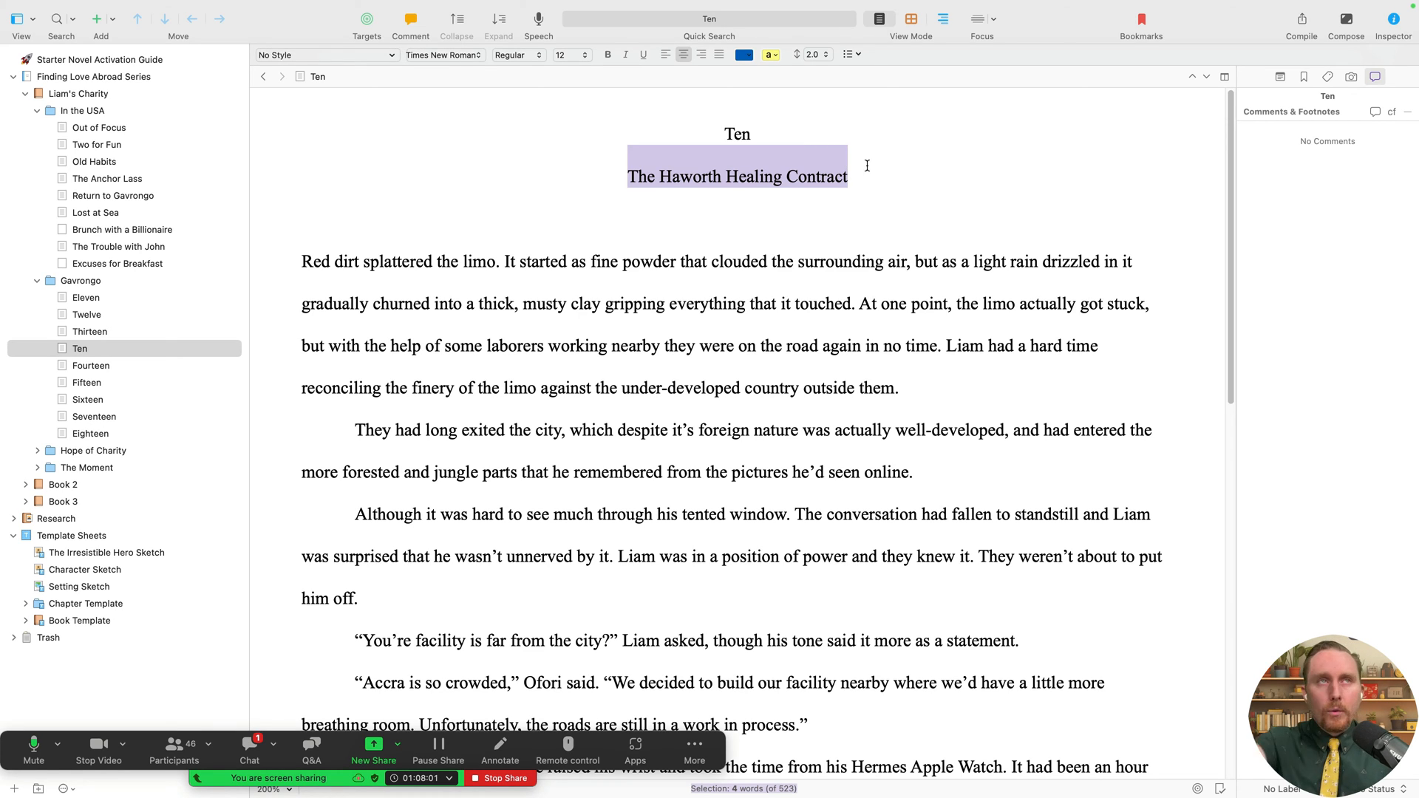
{"action": "key", "text": "BackSpace"}
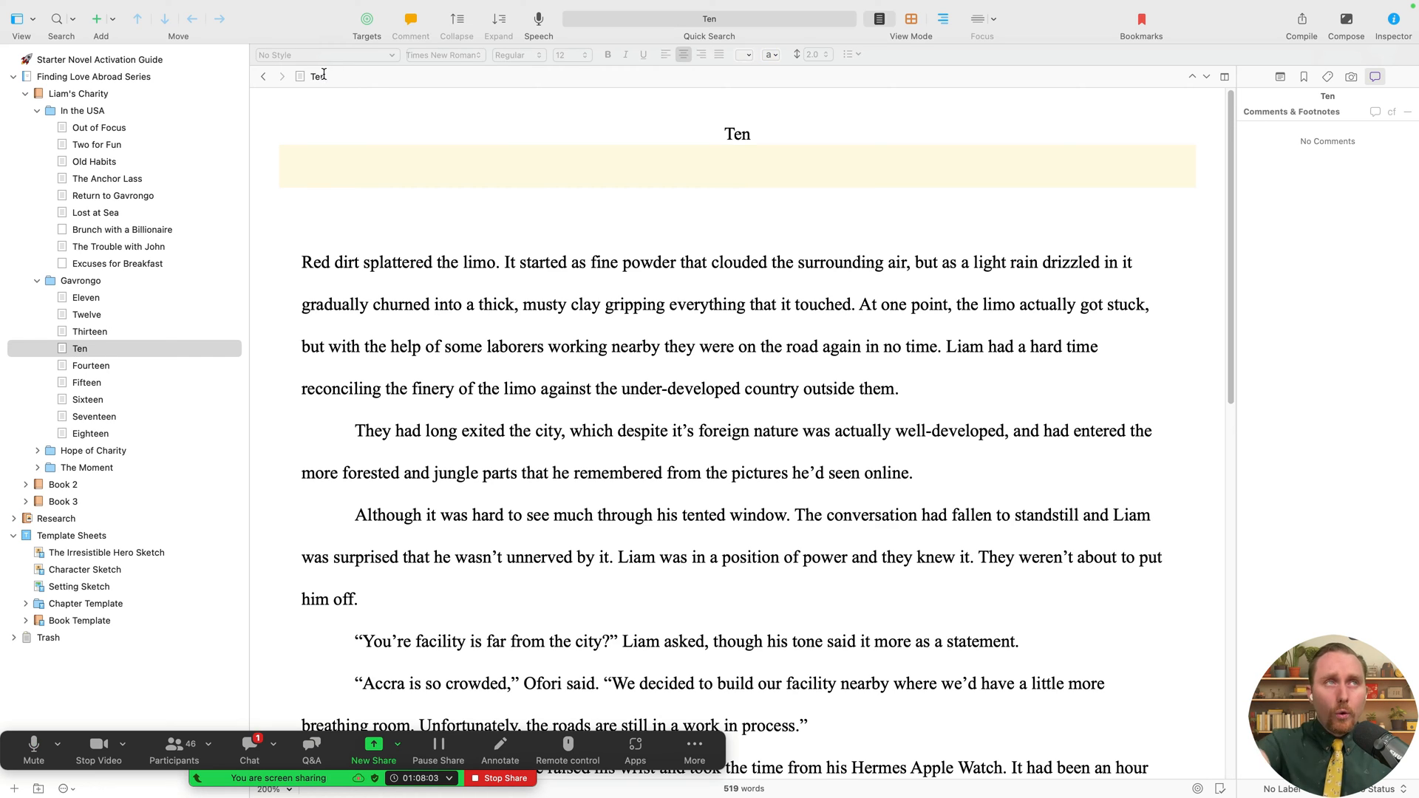
{"action": "left_click_drag", "start_coordinate": [342, 77], "coordinate": [307, 77]}
{"action": "key", "text": "super+v"}
- Delete the 'Ten' heading and blank lines, then drag the chapter toward Eleven
{"action": "left_click_drag", "start_coordinate": [770, 142], "coordinate": [687, 127]}
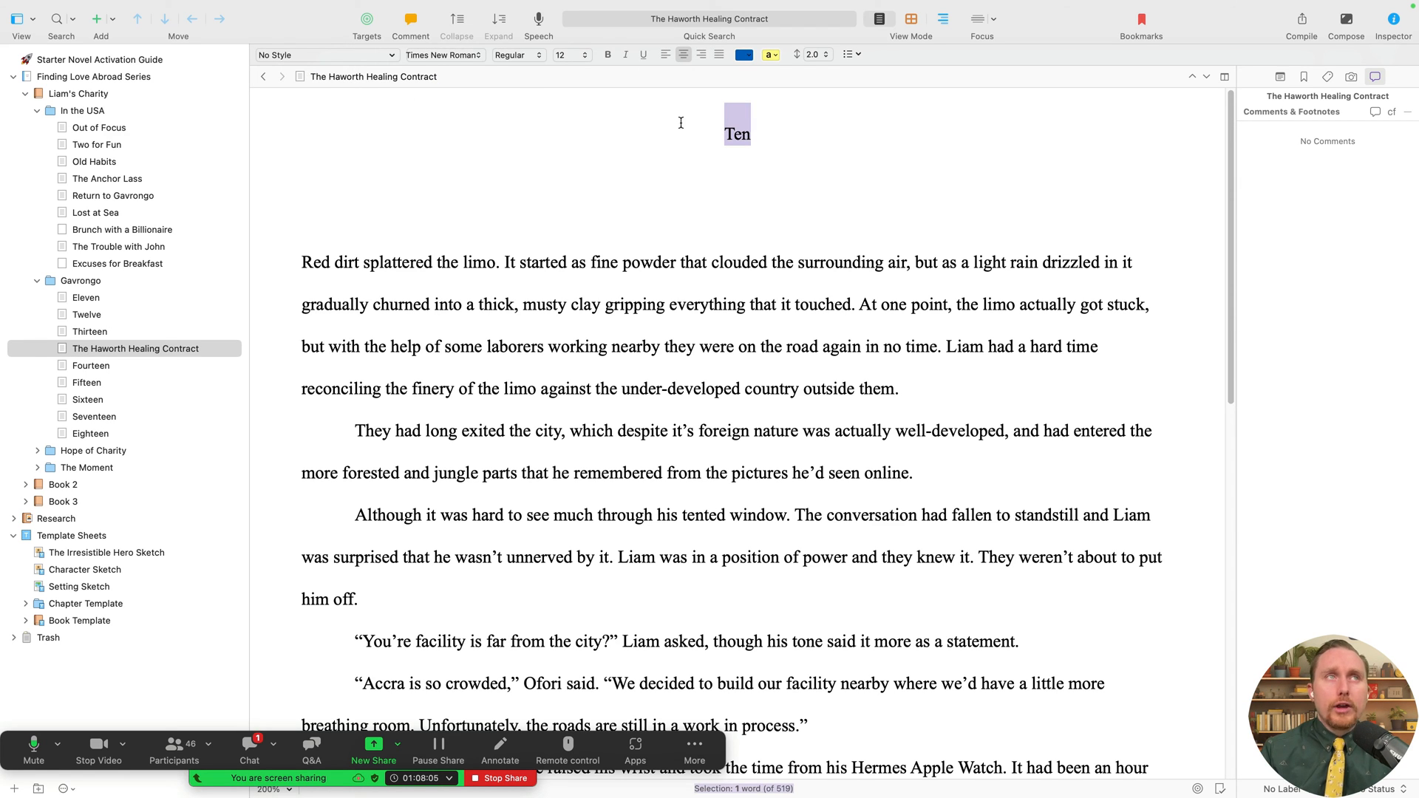
{"action": "key", "text": "BackSpace"}
{"action": "key", "text": "Delete"}
{"action": "key", "text": "Delete"}
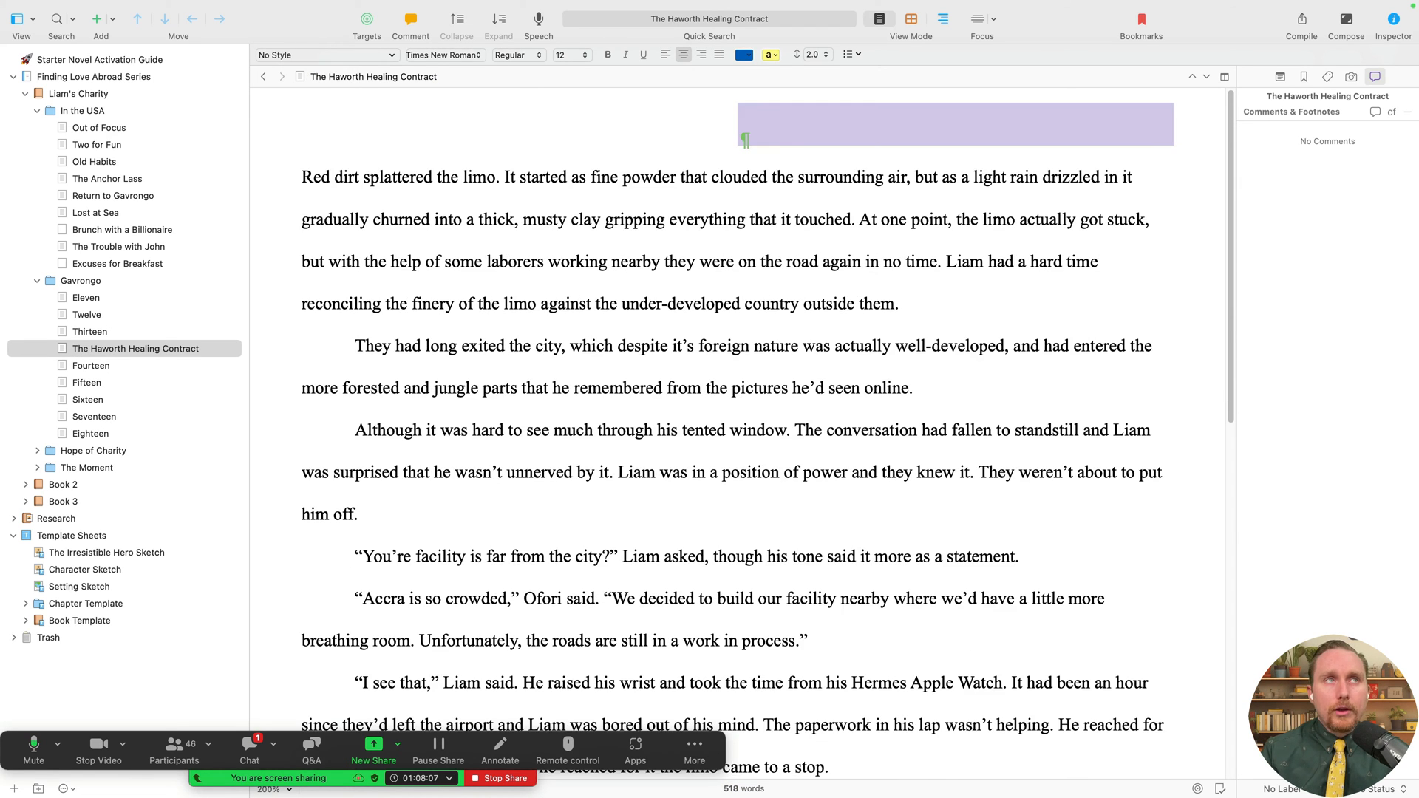
{"action": "key", "text": "Delete"}
{"action": "mouse_move", "coordinate": [166, 352]}
{"action": "left_mouse_down"}
{"action": "mouse_move", "coordinate": [171, 290]}
{"action": "mouse_move", "coordinate": [147, 321]}
{"action": "left_mouse_up"}
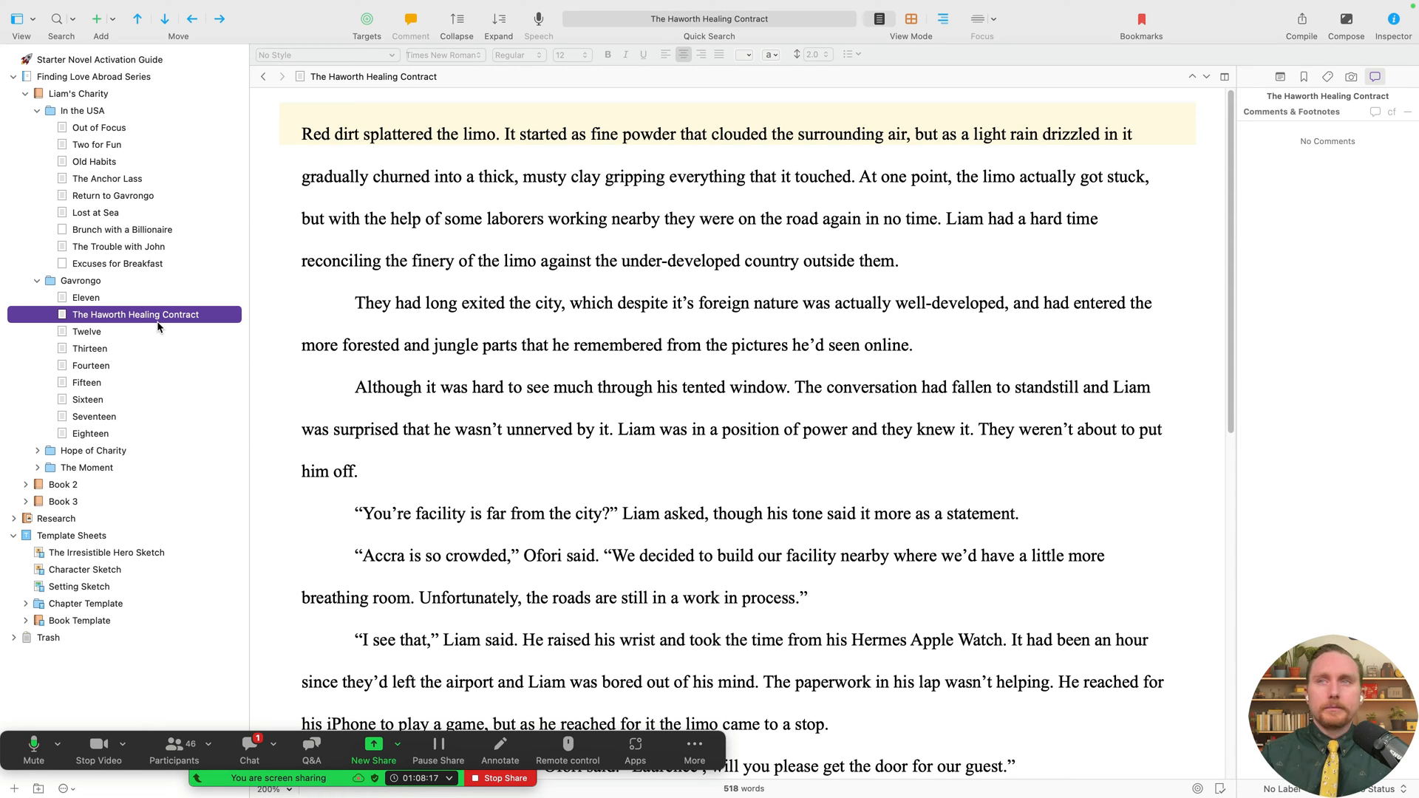
{"action": "mouse_move", "coordinate": [162, 317]}
{"action": "left_mouse_down"}
{"action": "mouse_move", "coordinate": [140, 290]}
{"action": "mouse_move", "coordinate": [133, 448]}
{"action": "mouse_move", "coordinate": [136, 303]}
{"action": "mouse_move", "coordinate": [138, 316]}
{"action": "left_mouse_up"}
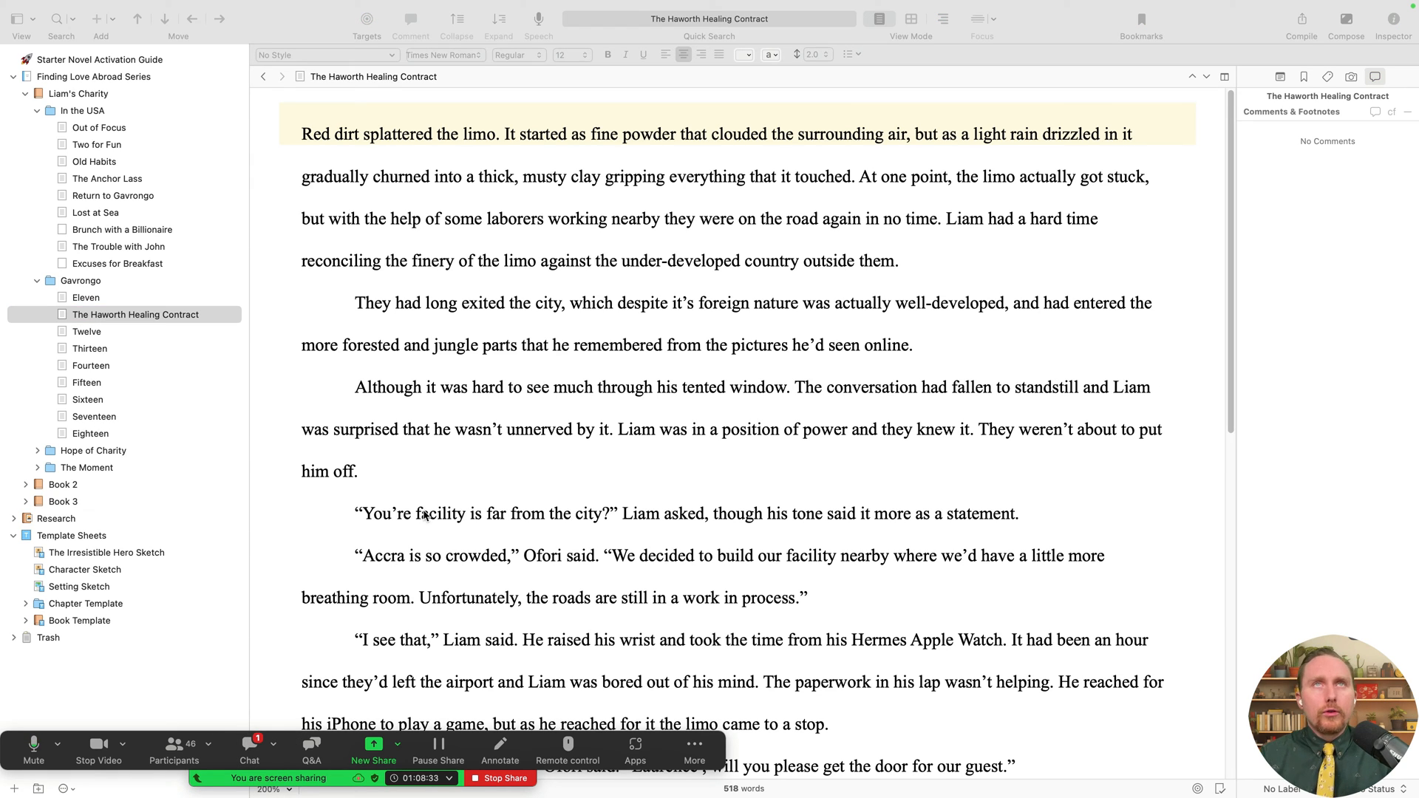
{"action": "left_click", "coordinate": [519, 512]}
{"action": "scroll", "coordinate": [545, 514], "scroll_direction": "down", "scroll_amount": 5}
{"action": "scroll", "coordinate": [550, 515], "scroll_direction": "up", "scroll_amount": 5}
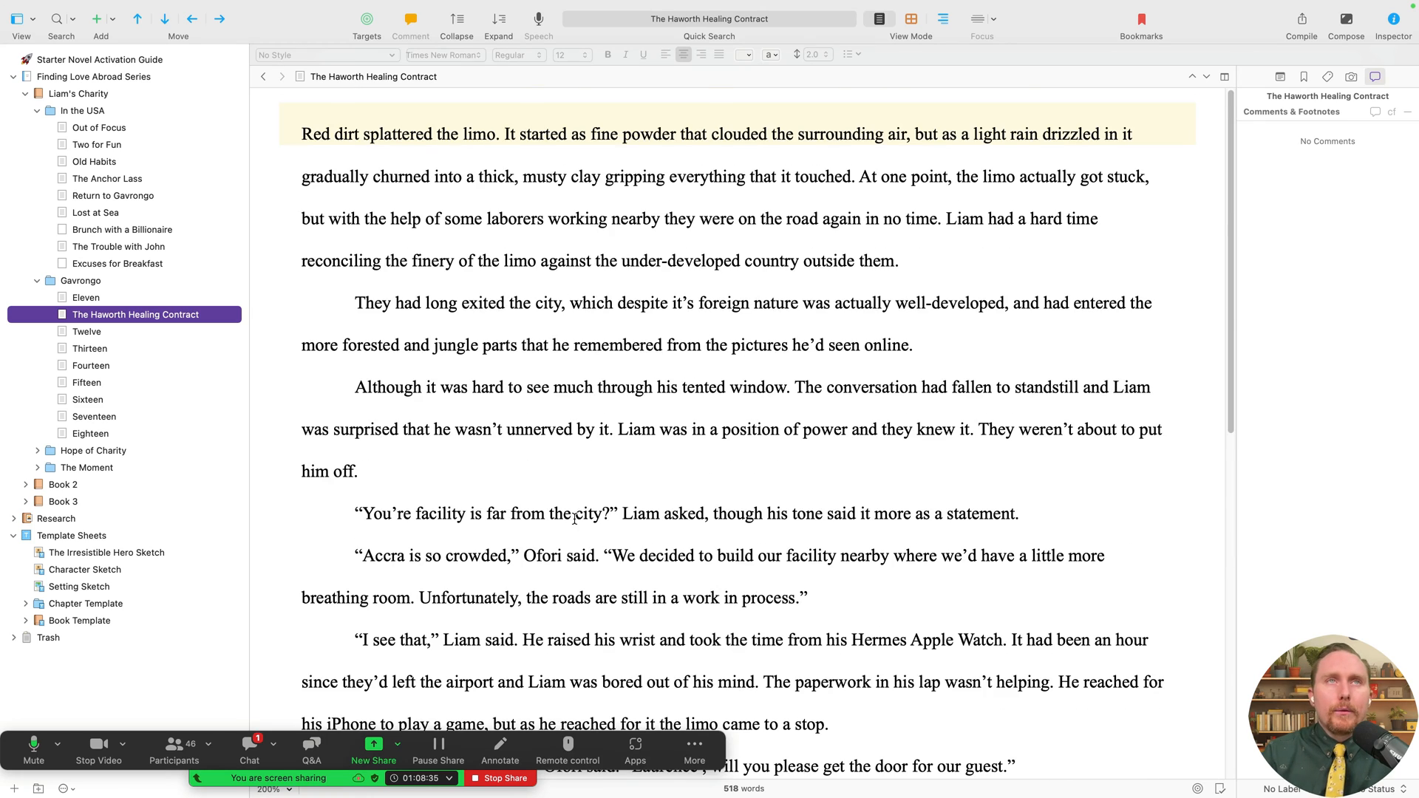
{"action": "scroll", "coordinate": [574, 518], "scroll_direction": "down", "scroll_amount": 15}
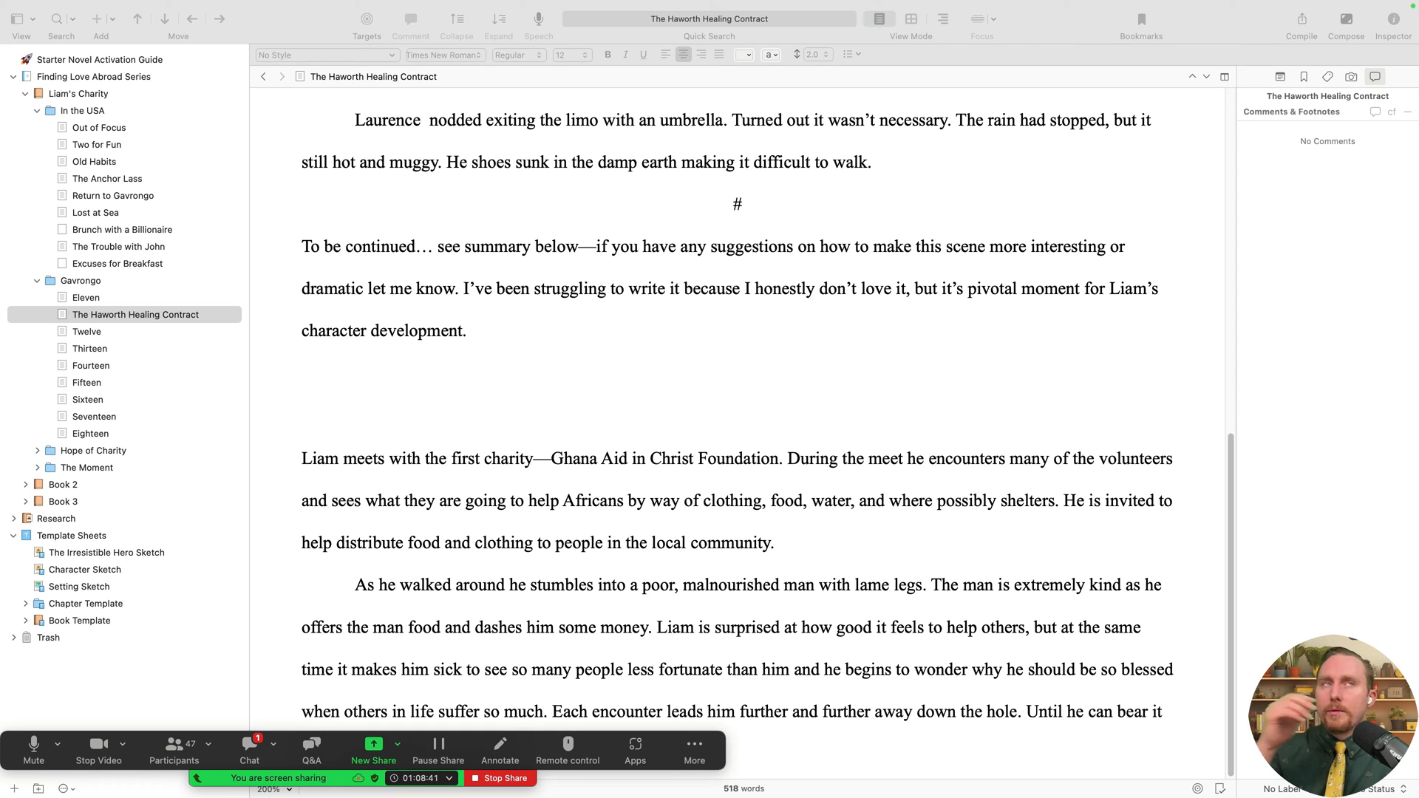
{"action": "left_click", "coordinate": [755, 265]}
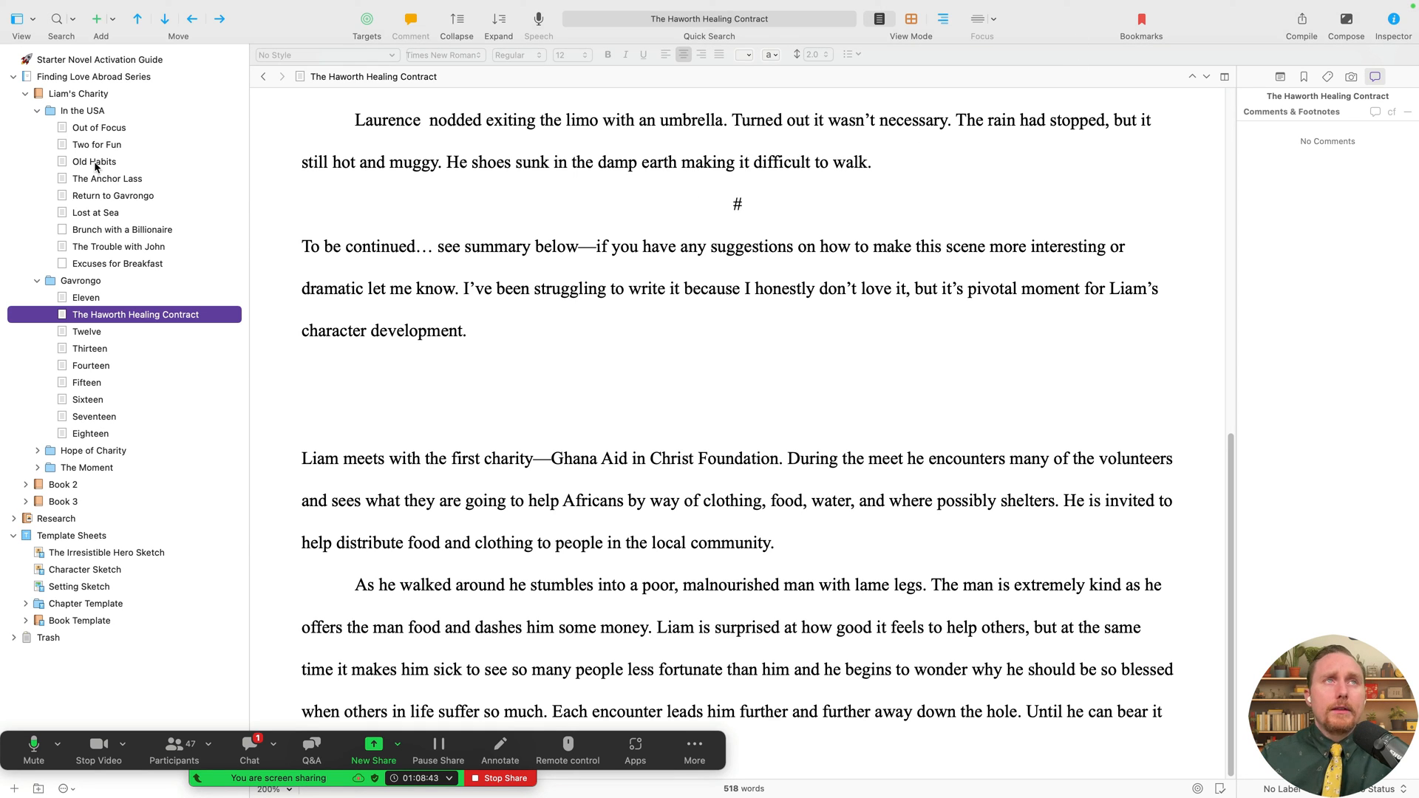
{"action": "left_click", "coordinate": [84, 113]}
- Duplicate the Manuscript (Times) compile format and rename the copy as the author's edition
{"action": "left_click", "coordinate": [1302, 21]}
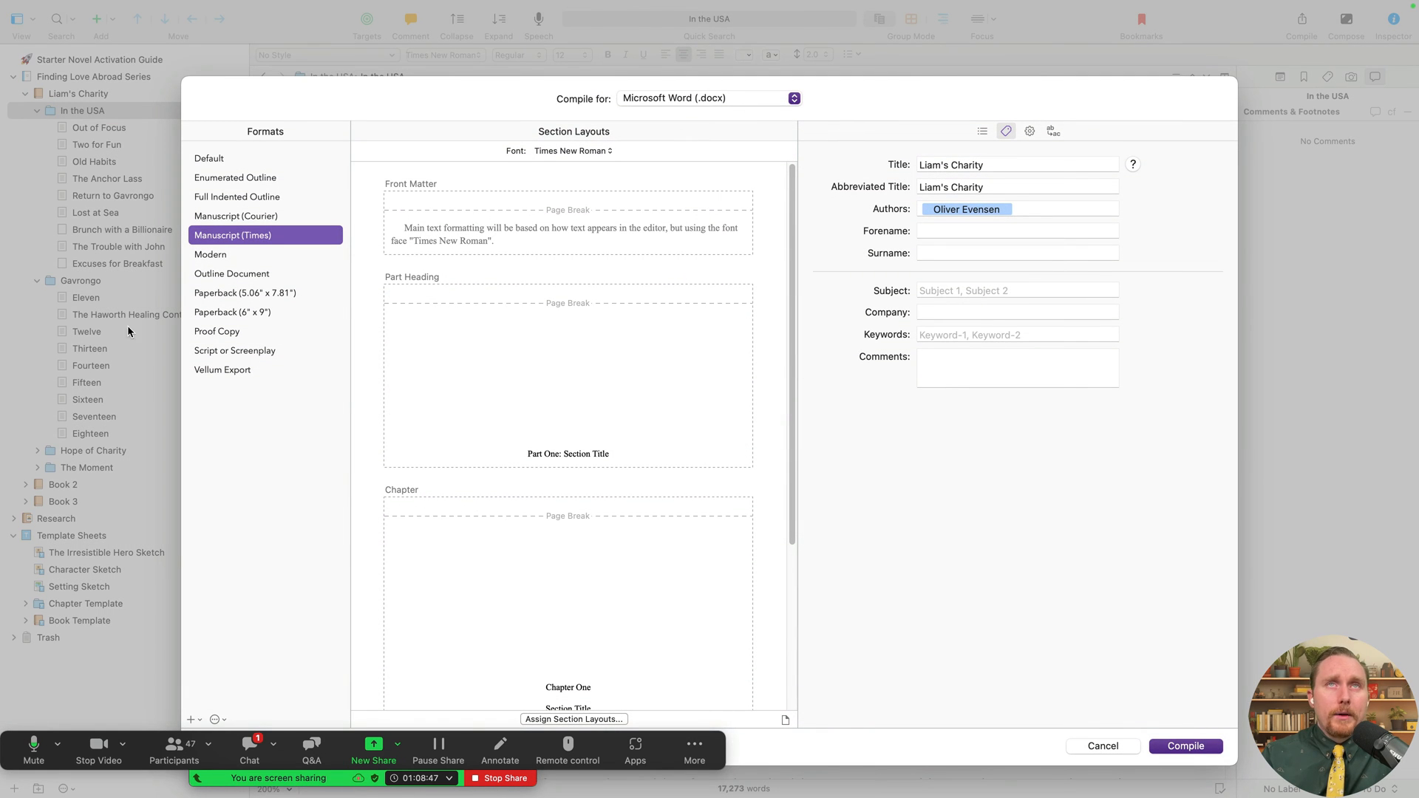
{"action": "scroll", "coordinate": [501, 476], "scroll_direction": "down", "scroll_amount": 3}
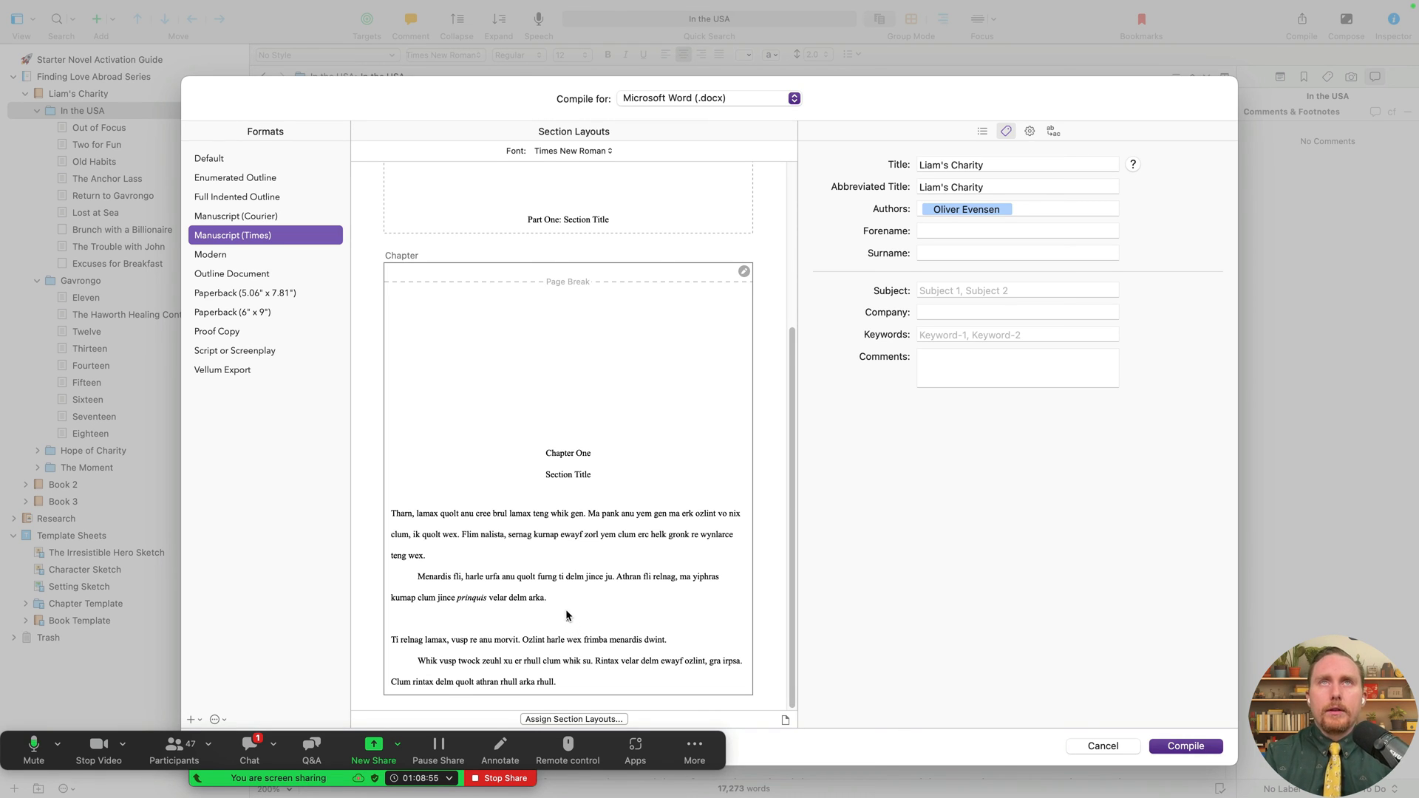
{"action": "right_click", "coordinate": [261, 238]}
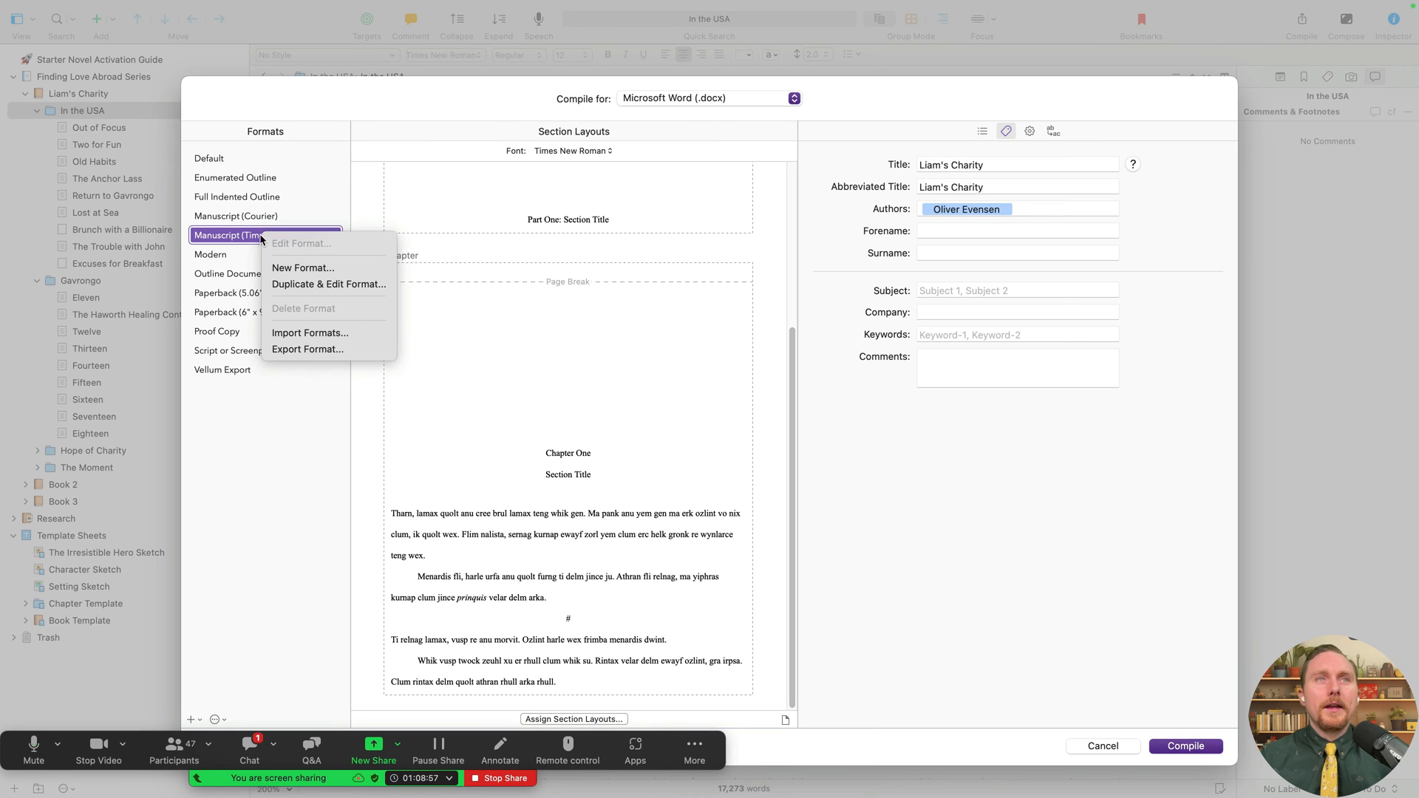
{"action": "left_click", "coordinate": [302, 289]}
{"action": "key", "text": "Right"}
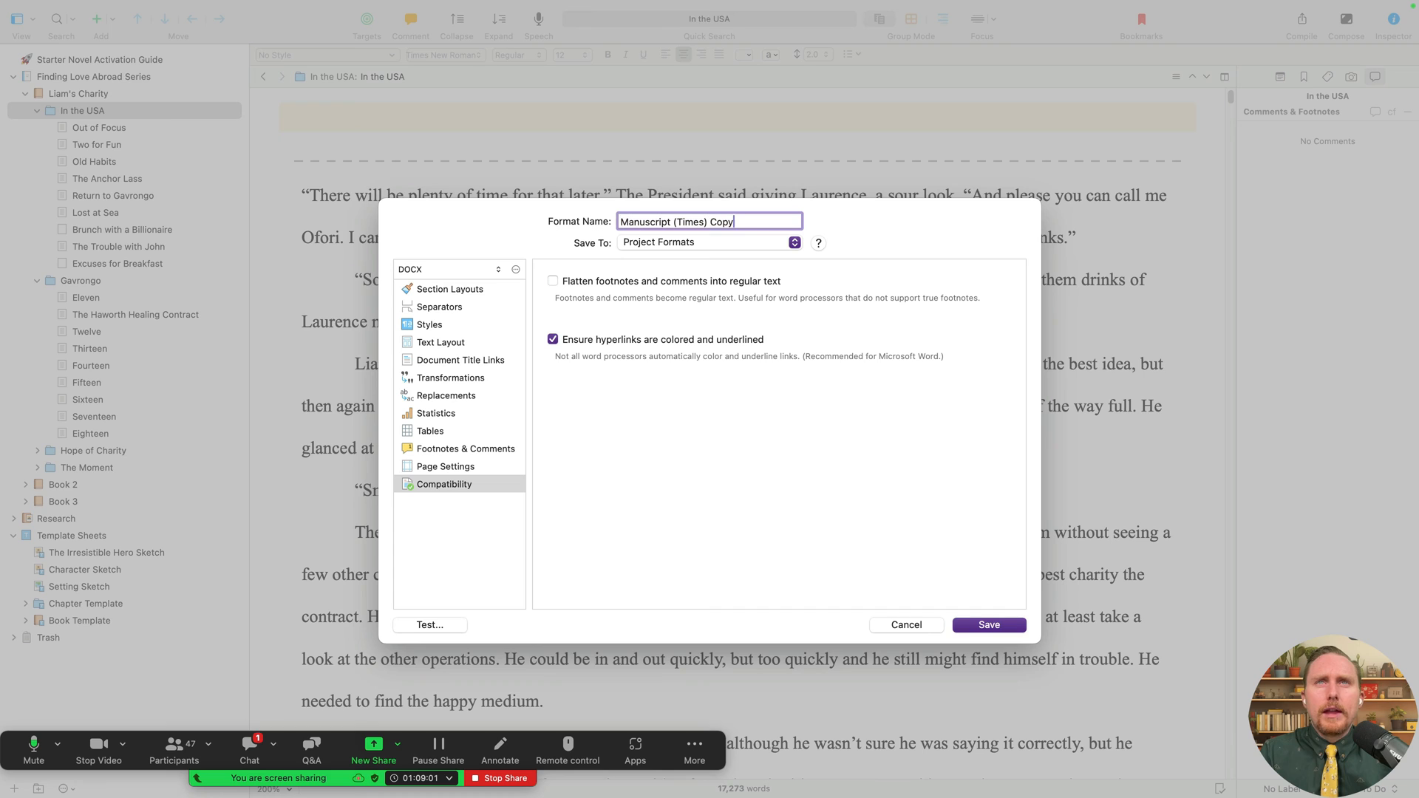
{"action": "key", "text": "BackSpace"}
{"action": "key", "text": "BackSpace"}
{"action": "key", "text": "BackSpace"}
{"action": "key", "text": "BackSpace"}
{"action": "key", "text": "BackSpace"}
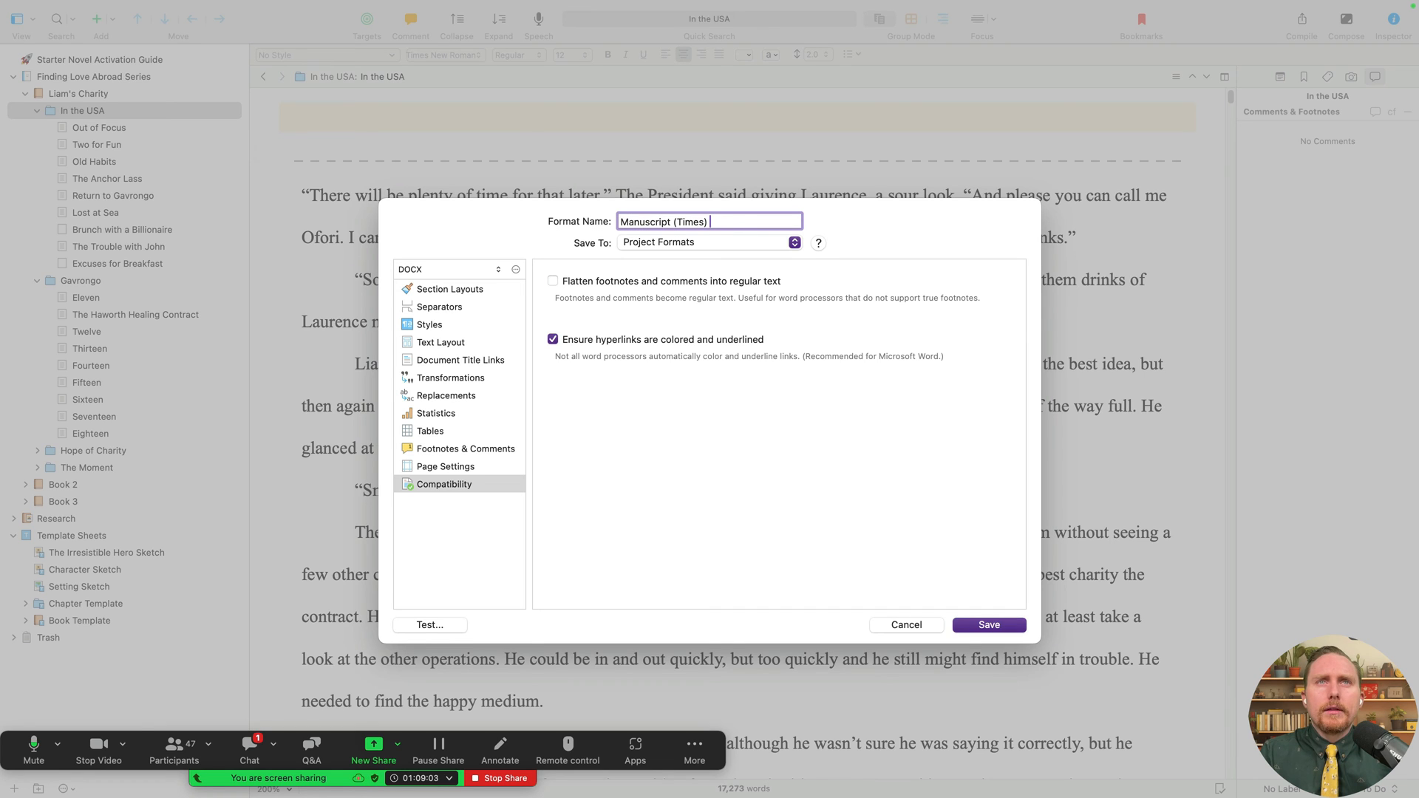
{"action": "type", "text": "— Oliver"}
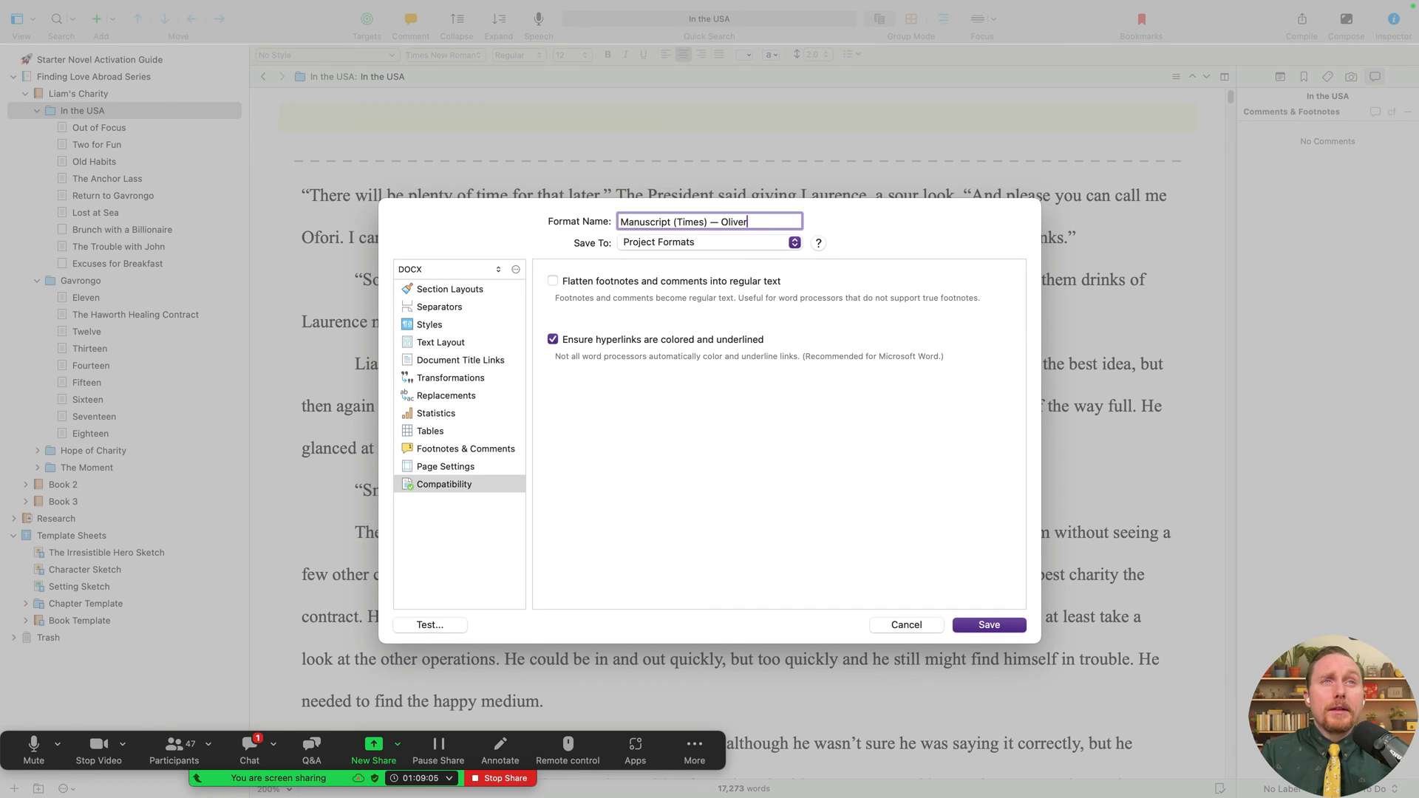
{"action": "type", "text": "'s "}
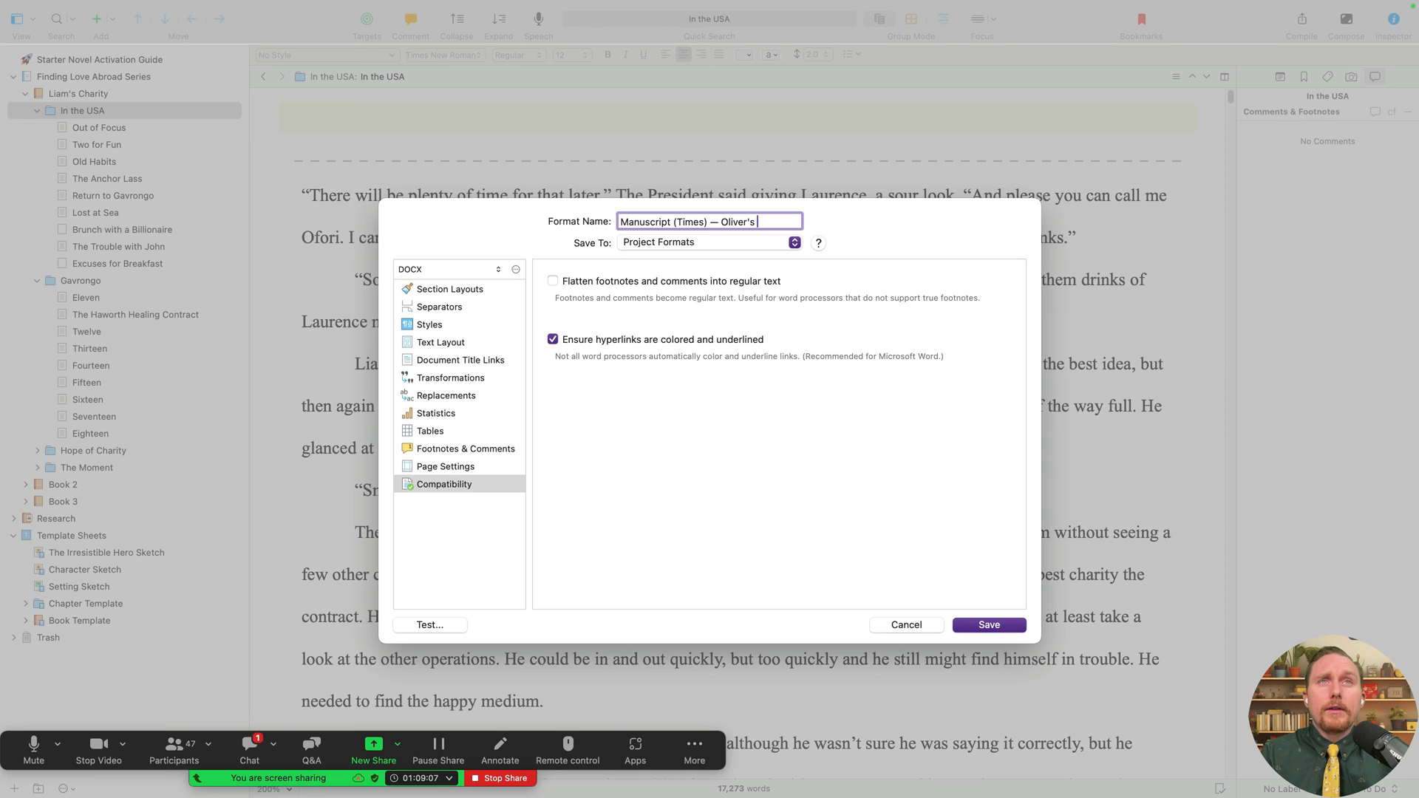
{"action": "type", "text": "Edition"}
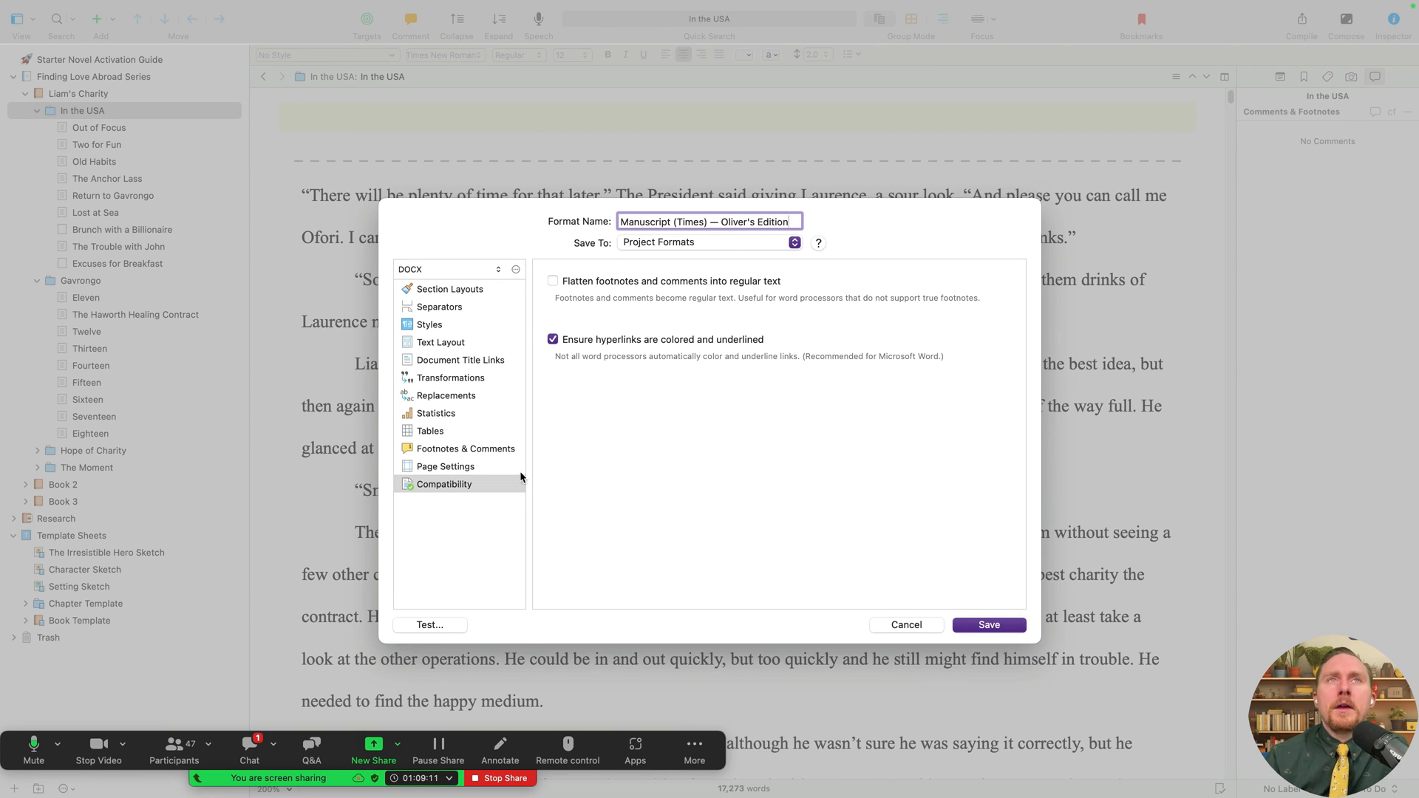
- Review the format's page settings and header/footer fields, then show its Section Layouts
{"action": "left_click", "coordinate": [477, 469]}
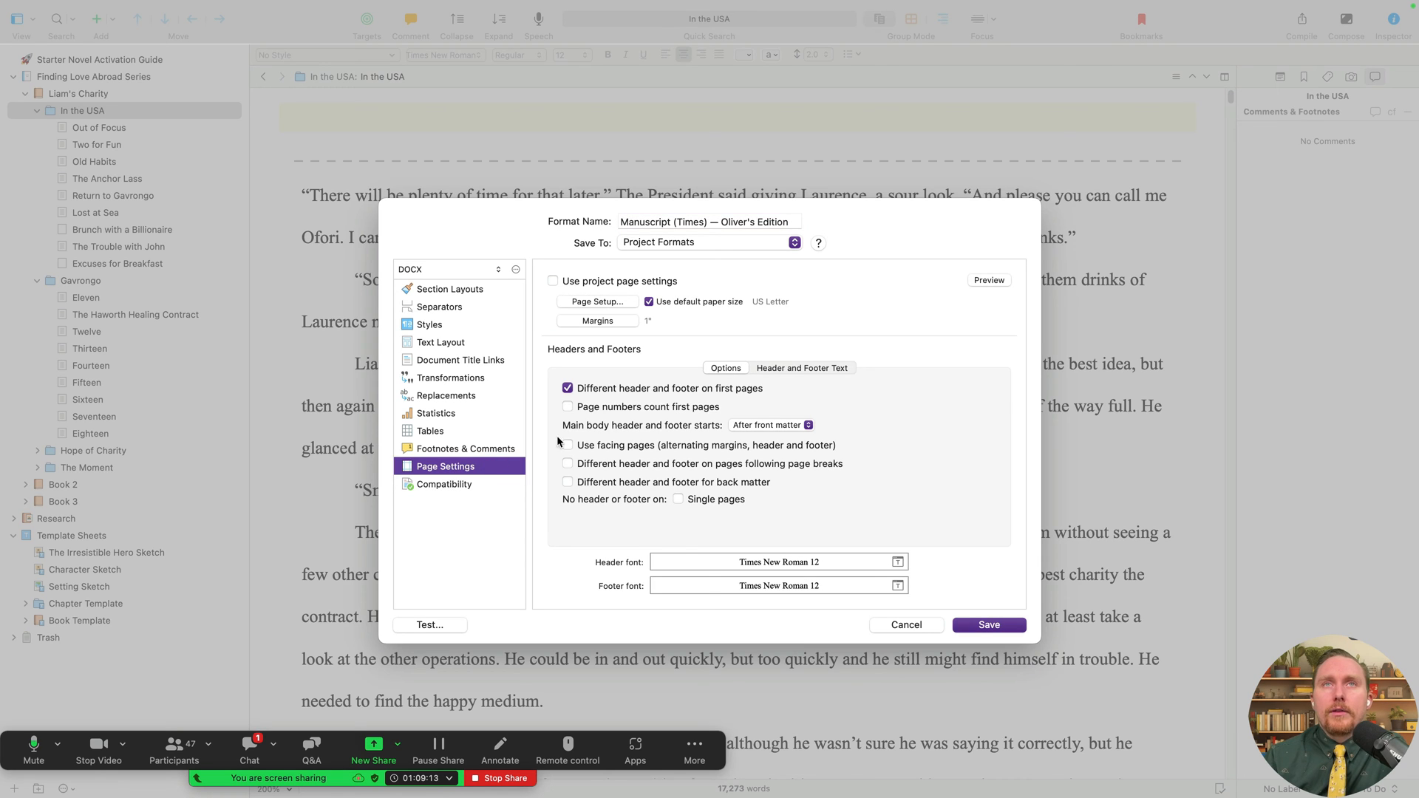
{"action": "left_click", "coordinate": [771, 369]}
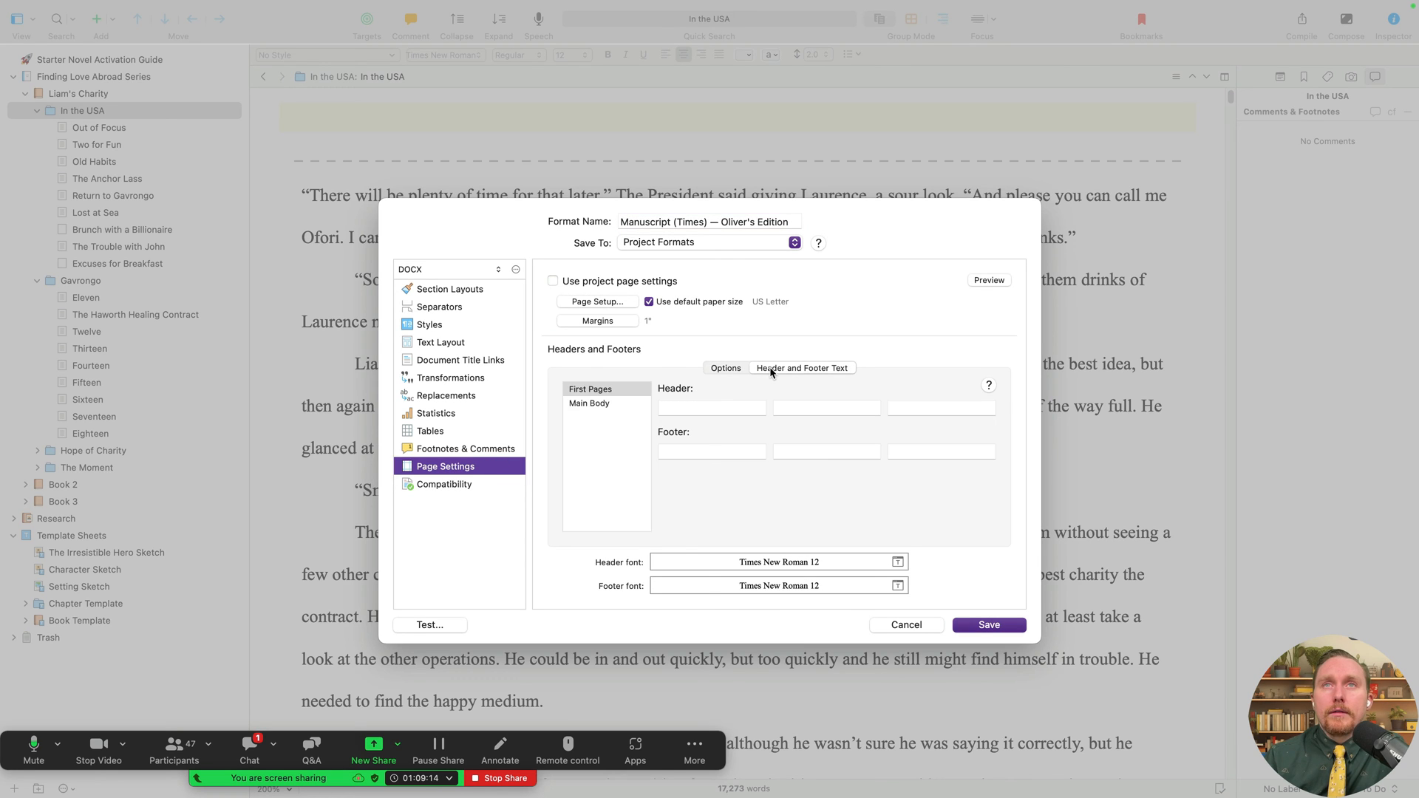
{"action": "left_click", "coordinate": [715, 369]}
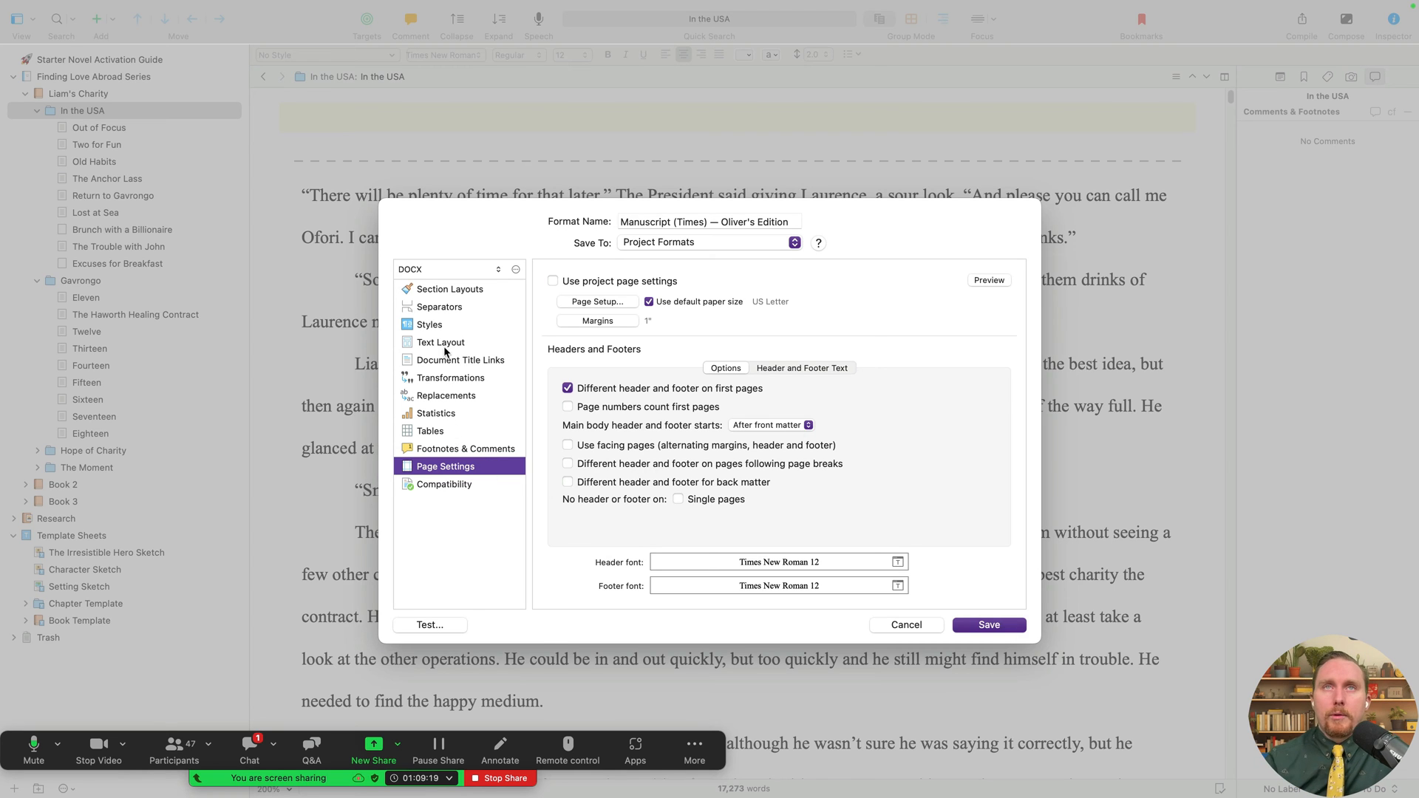
{"action": "left_click", "coordinate": [456, 291]}
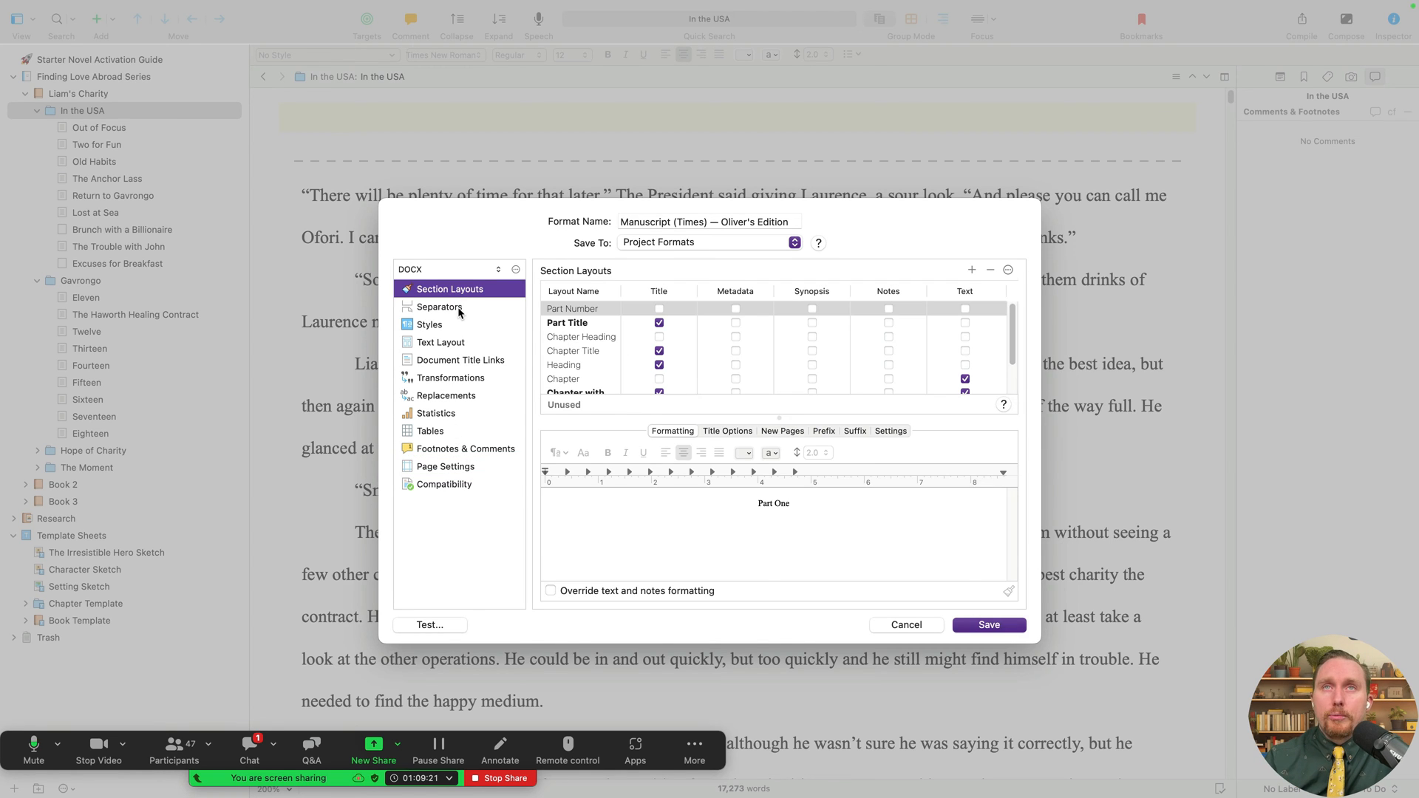
- In the Separators settings, clear the # separator between text sections
{"action": "left_click", "coordinate": [459, 309]}
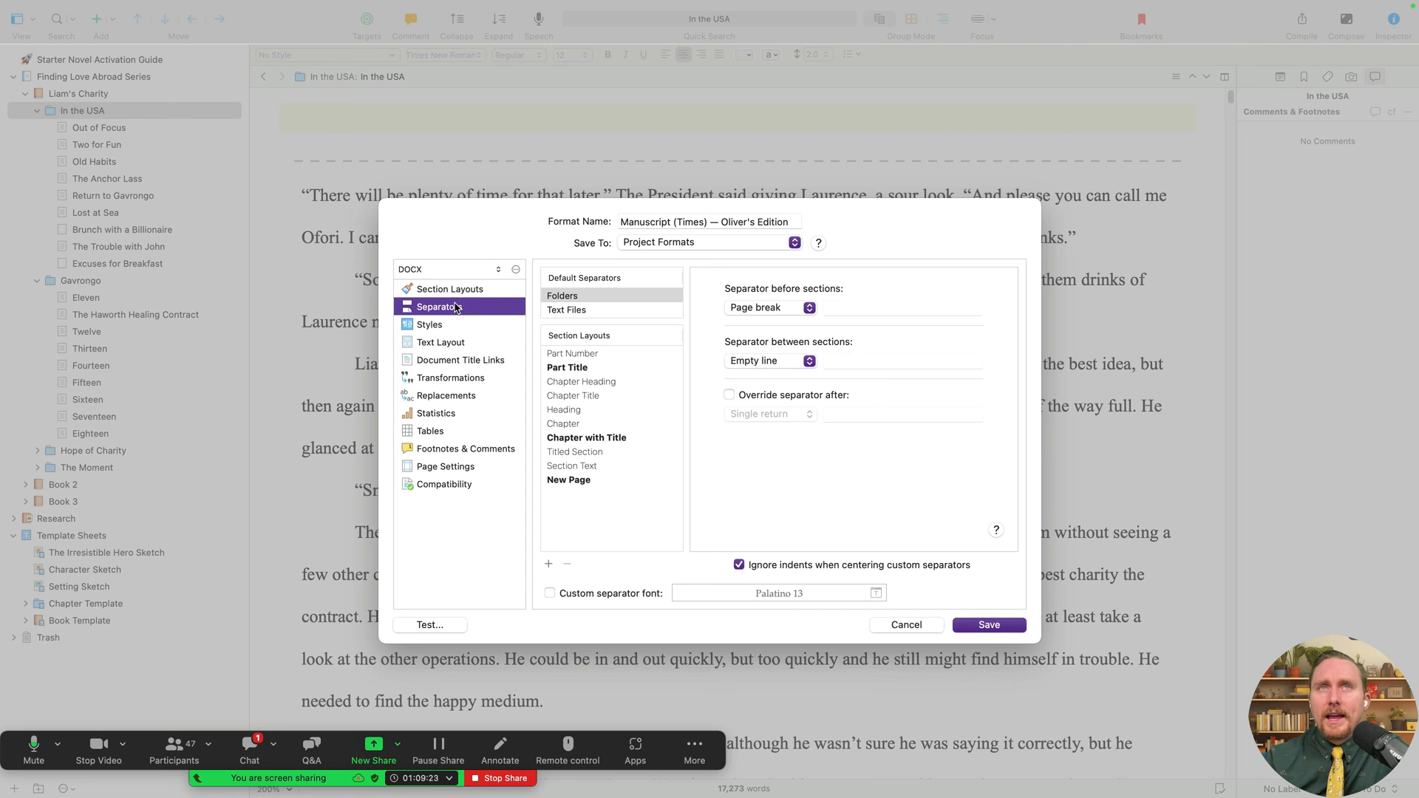
{"action": "left_click", "coordinate": [600, 309]}
{"action": "left_click", "coordinate": [896, 365]}
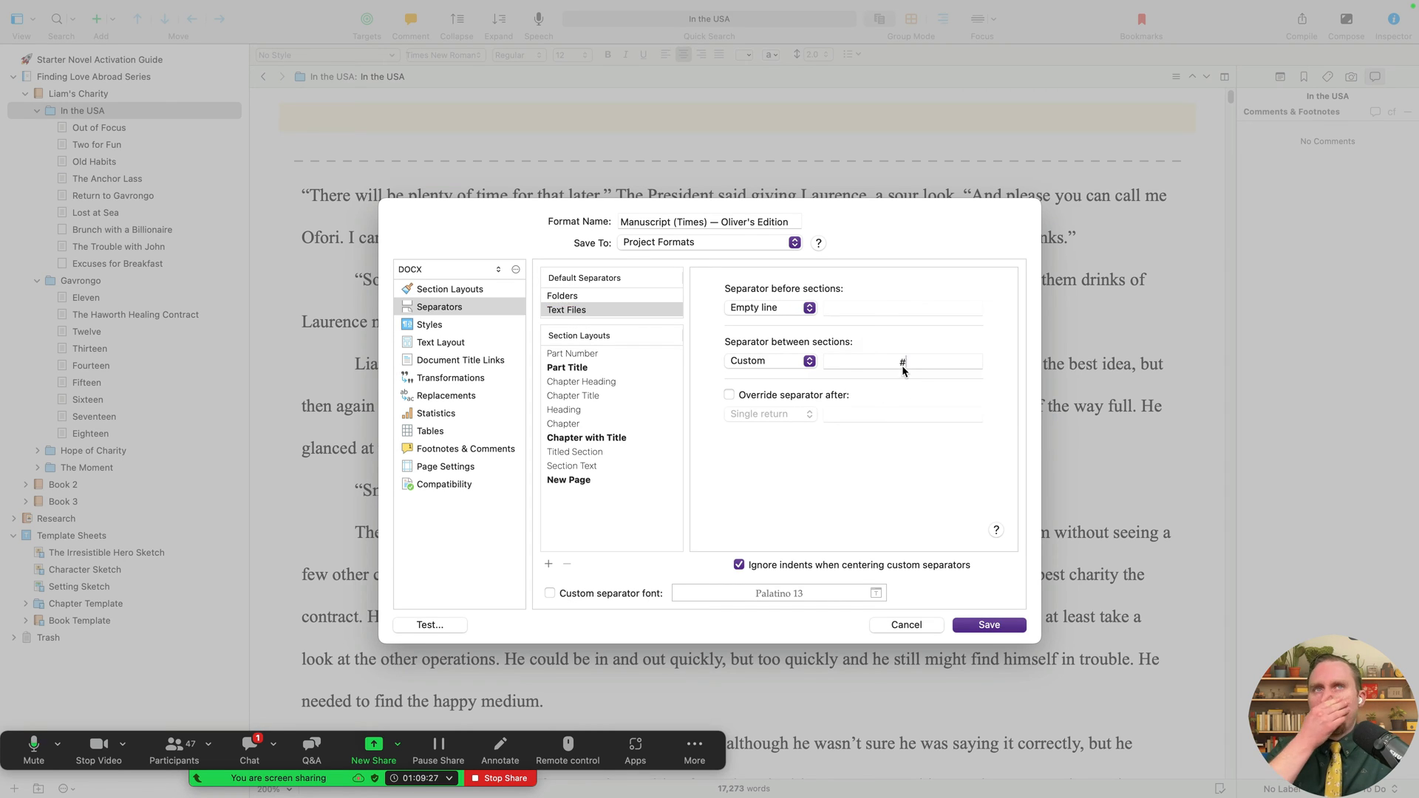
{"action": "double_click", "coordinate": [892, 364]}
{"action": "key", "text": "BackSpace"}
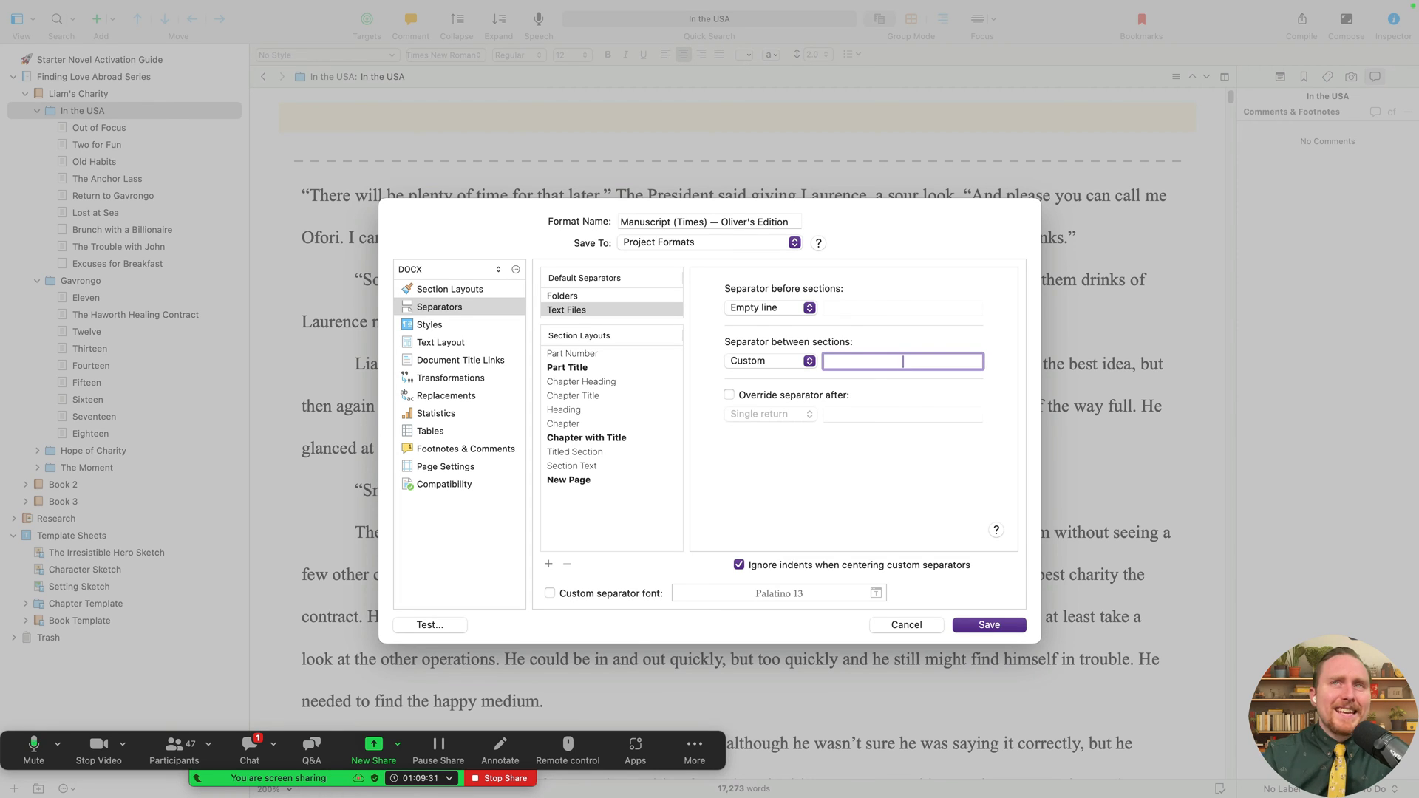
- Try Page break, Empty line and Single return, then set a custom *** section separator
{"action": "left_click", "coordinate": [805, 361]}
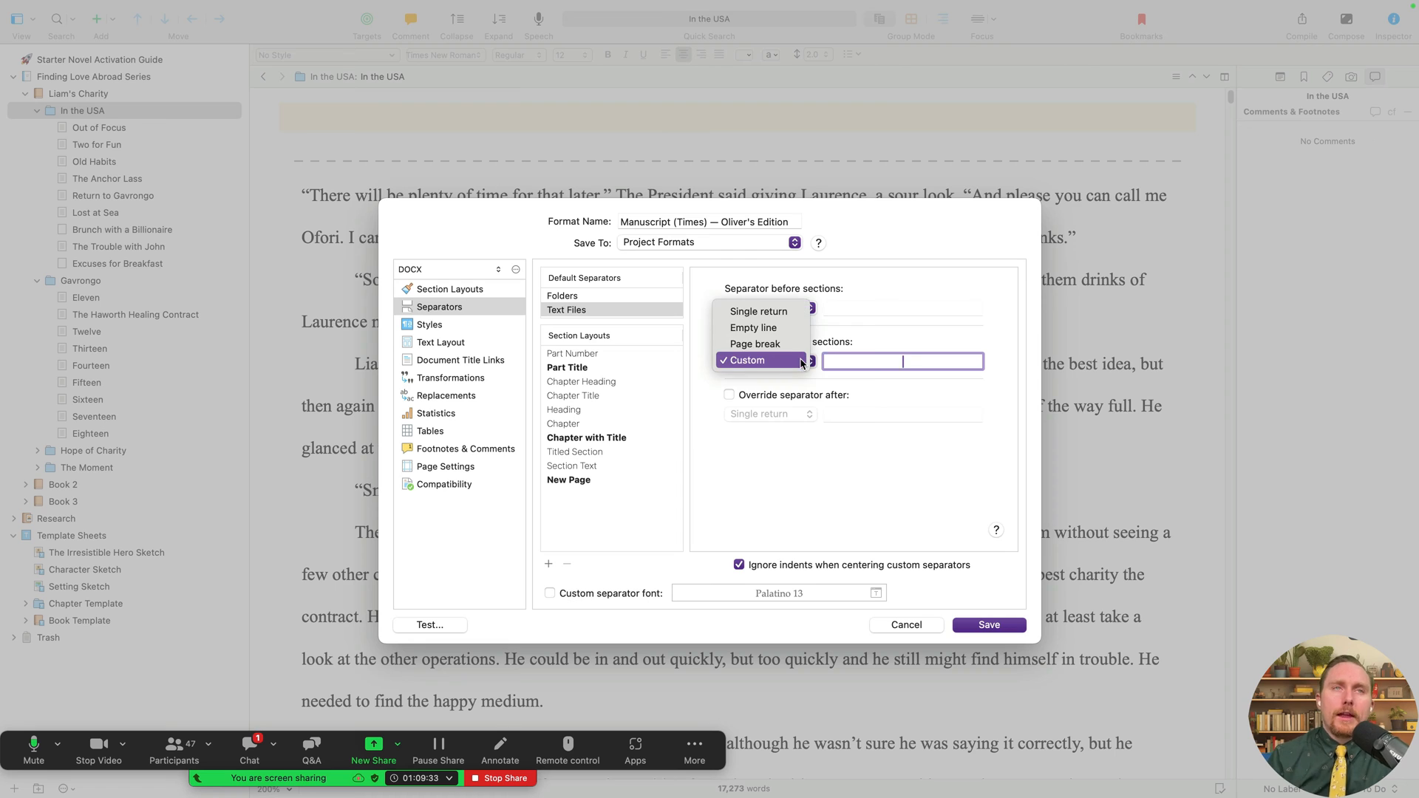
{"action": "left_click", "coordinate": [796, 346]}
{"action": "left_click", "coordinate": [808, 362]}
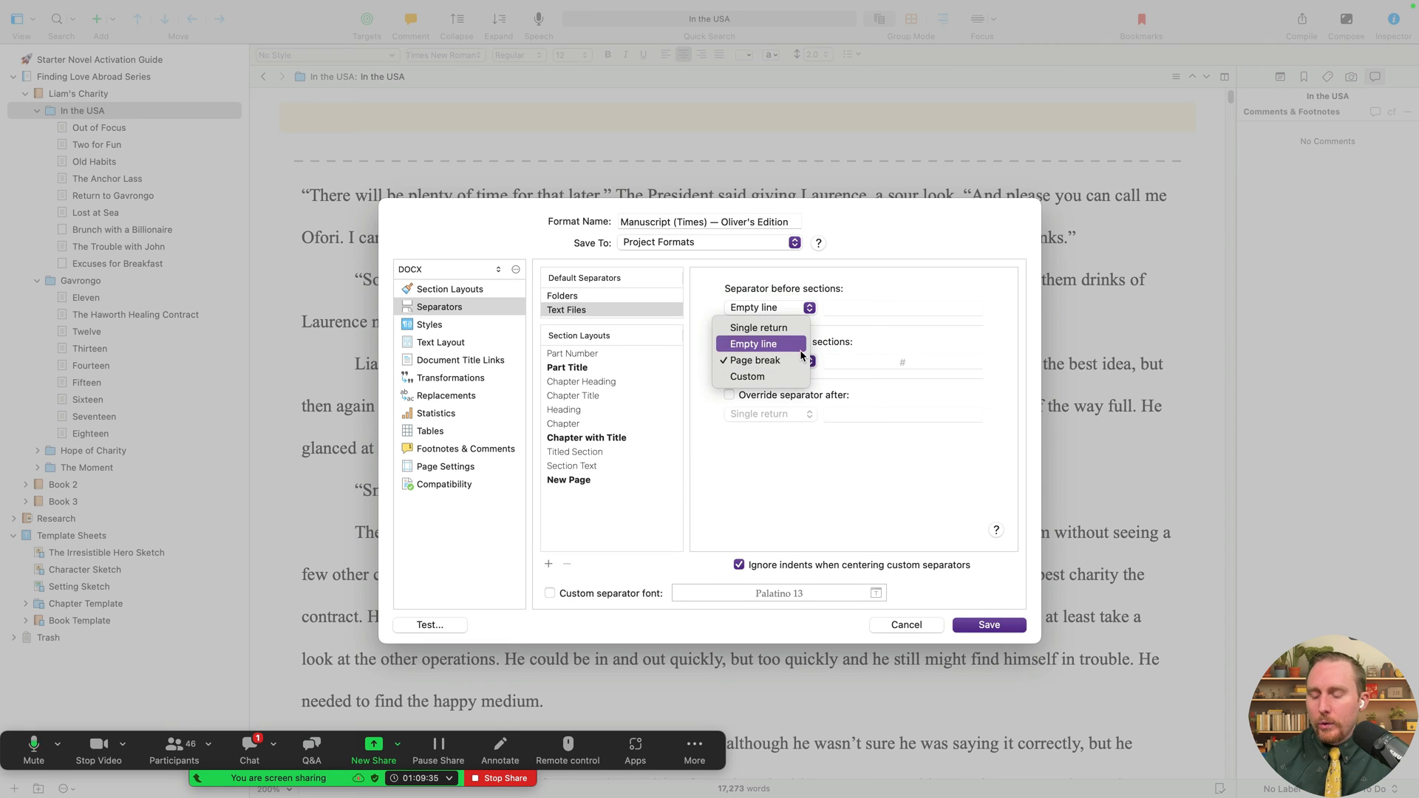
{"action": "left_click", "coordinate": [798, 344]}
{"action": "left_click", "coordinate": [807, 362]}
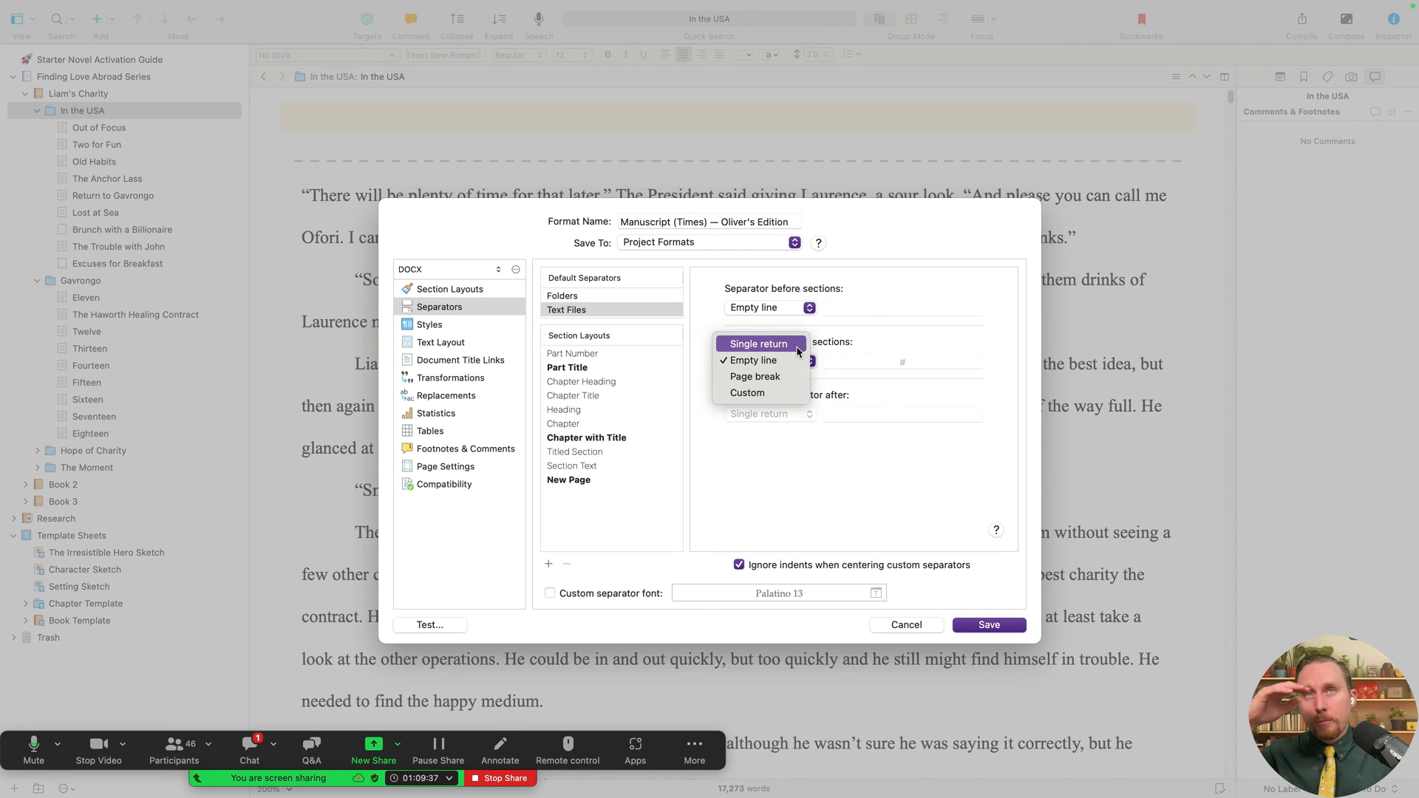
{"action": "left_click", "coordinate": [795, 344]}
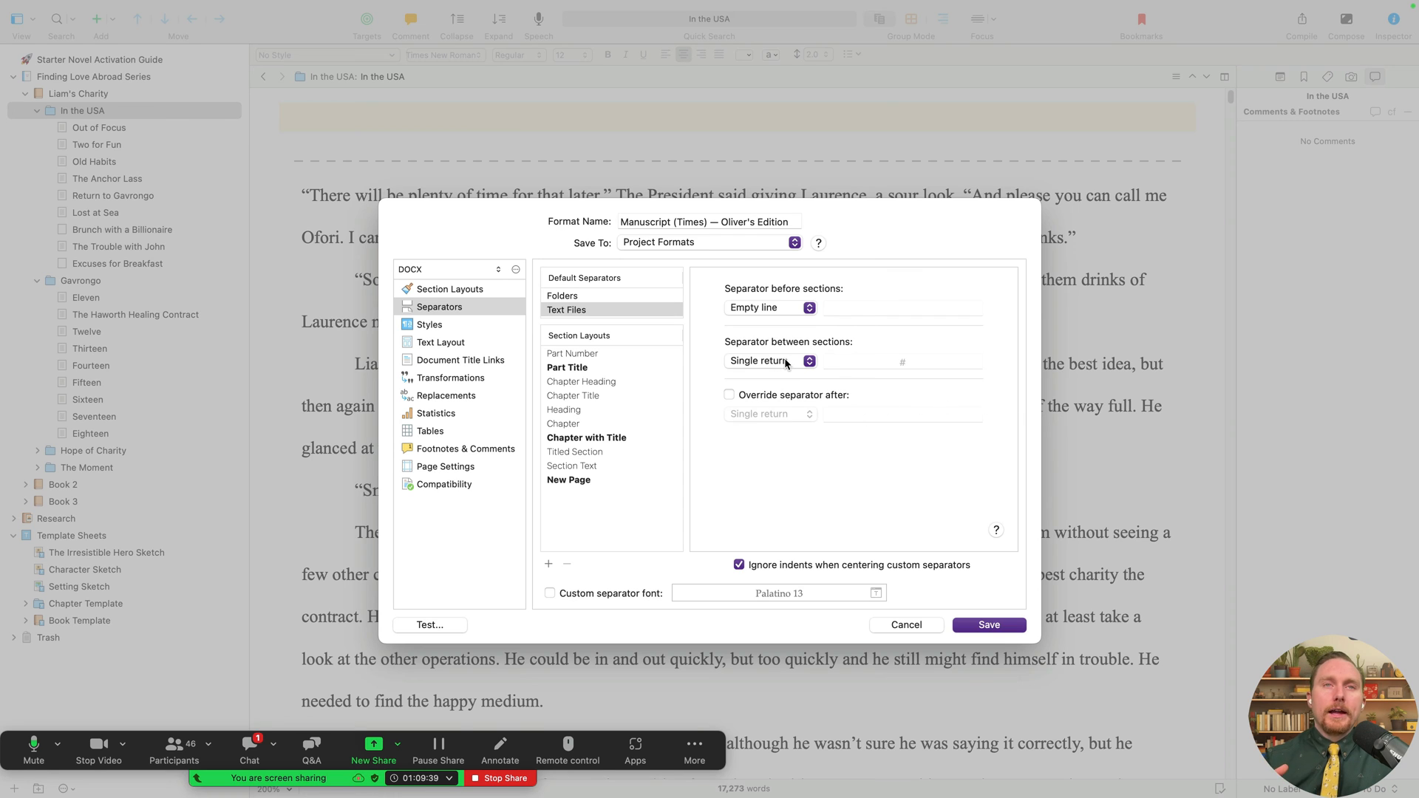
{"action": "left_click", "coordinate": [788, 362]}
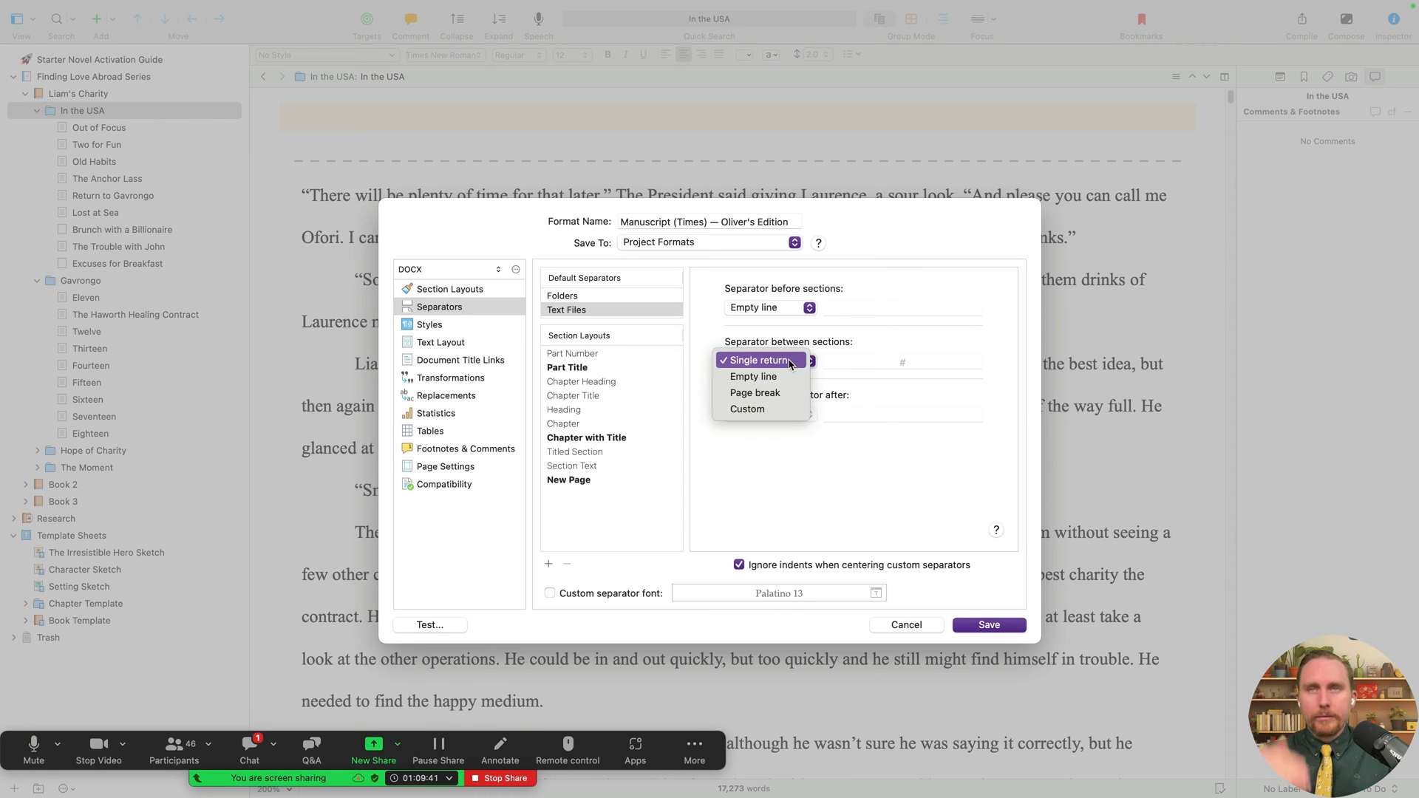
{"action": "left_click", "coordinate": [754, 409]}
{"action": "left_click", "coordinate": [909, 362]}
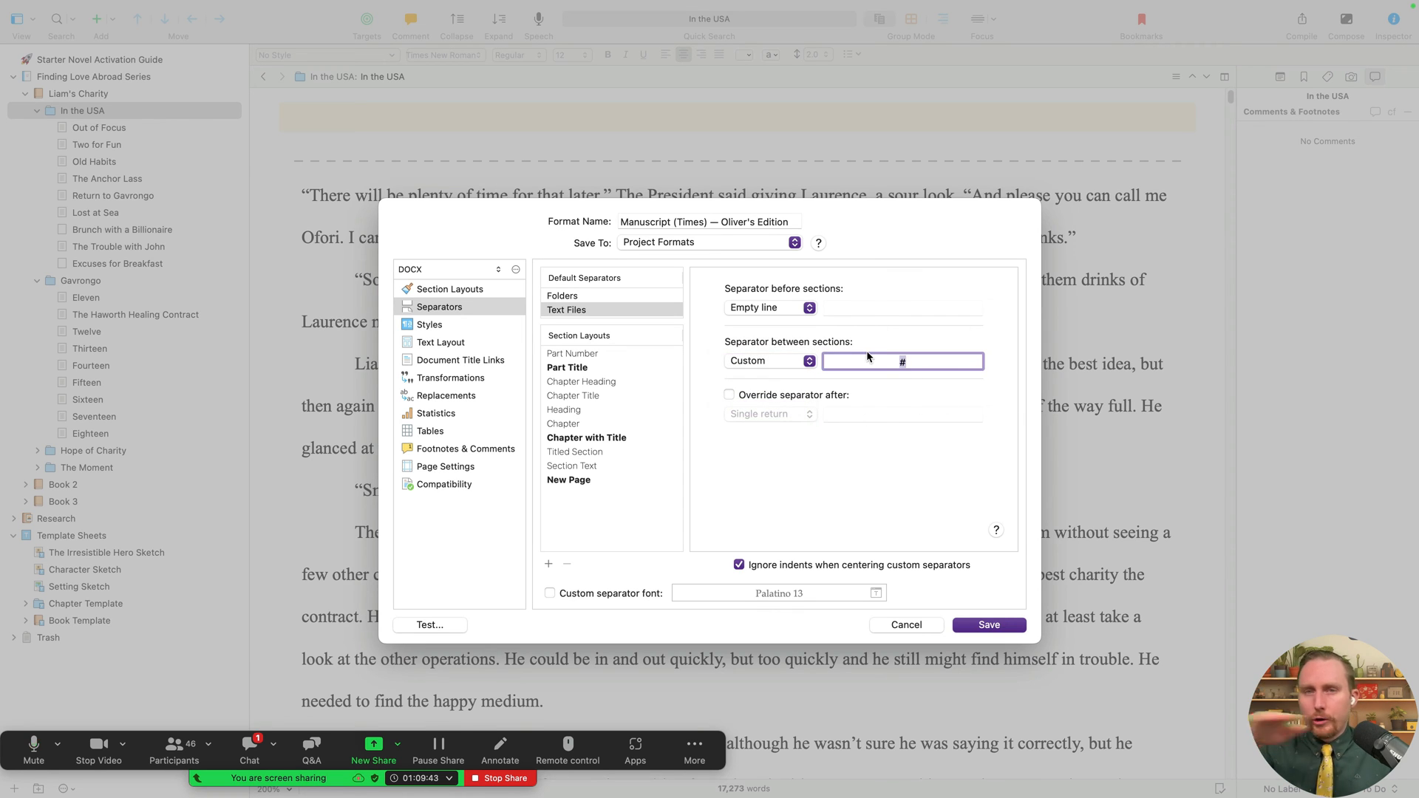
{"action": "type", "text": "***"}
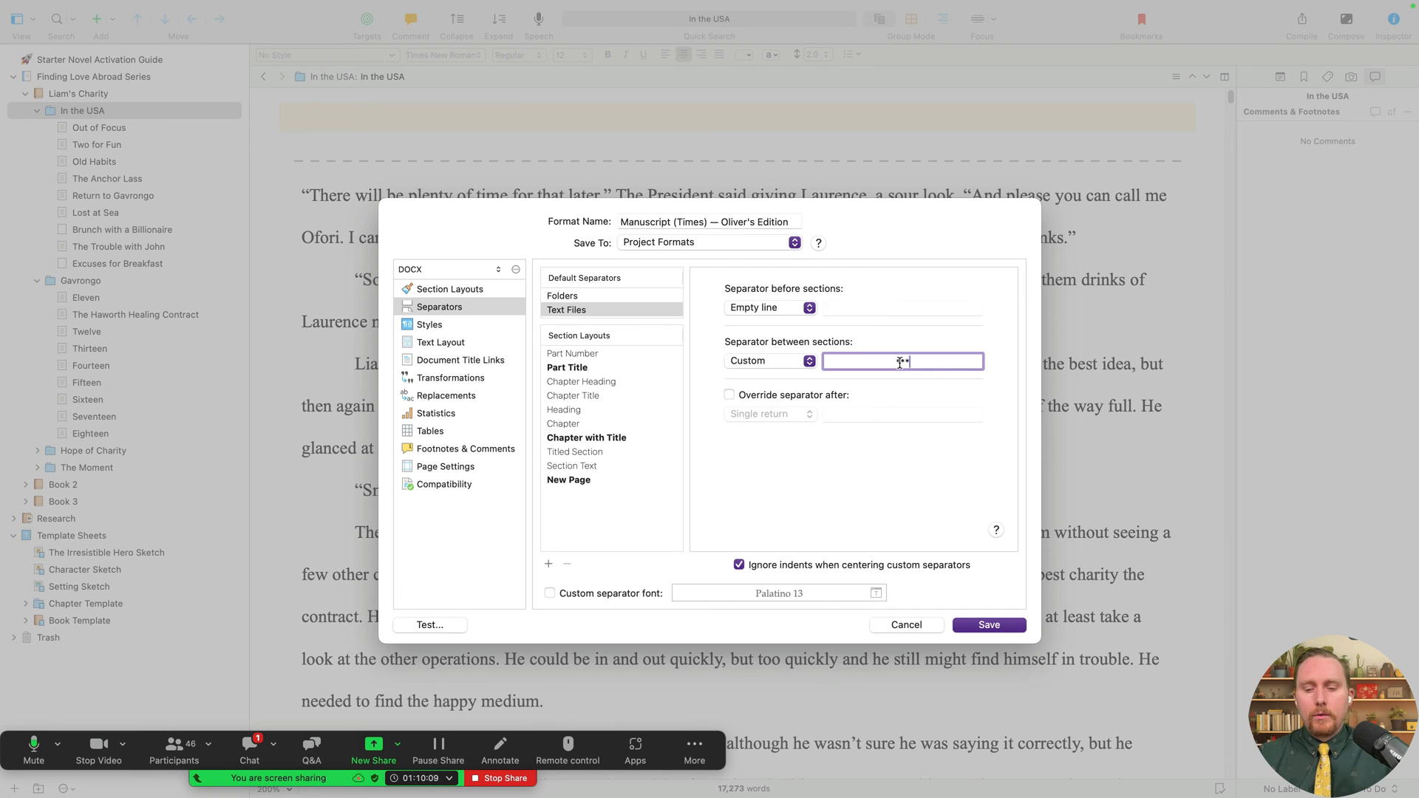
- Save the edited compile format
{"action": "left_click", "coordinate": [982, 626]}
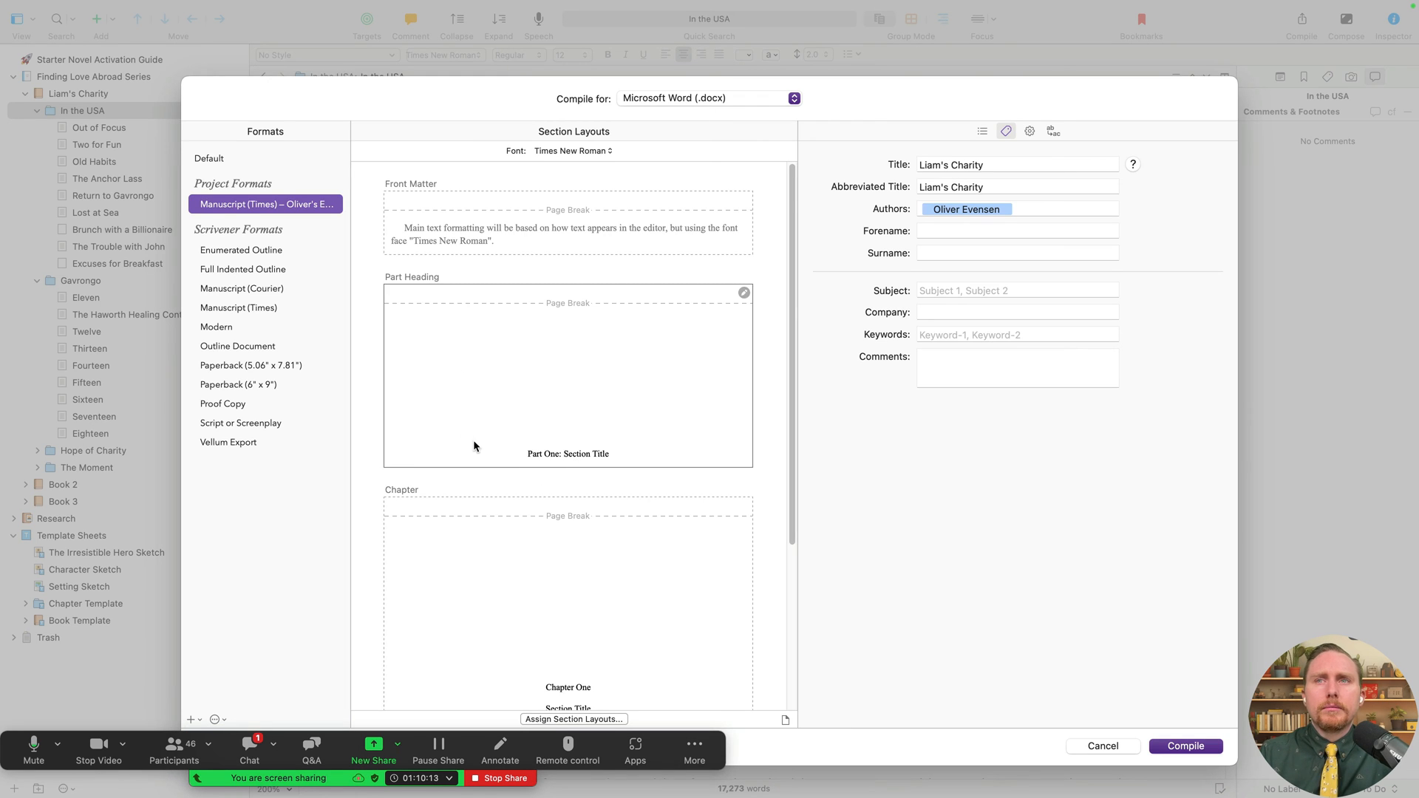
{"action": "scroll", "coordinate": [517, 466], "scroll_direction": "down", "scroll_amount": 5}
{"action": "scroll", "coordinate": [566, 497], "scroll_direction": "up", "scroll_amount": 5}
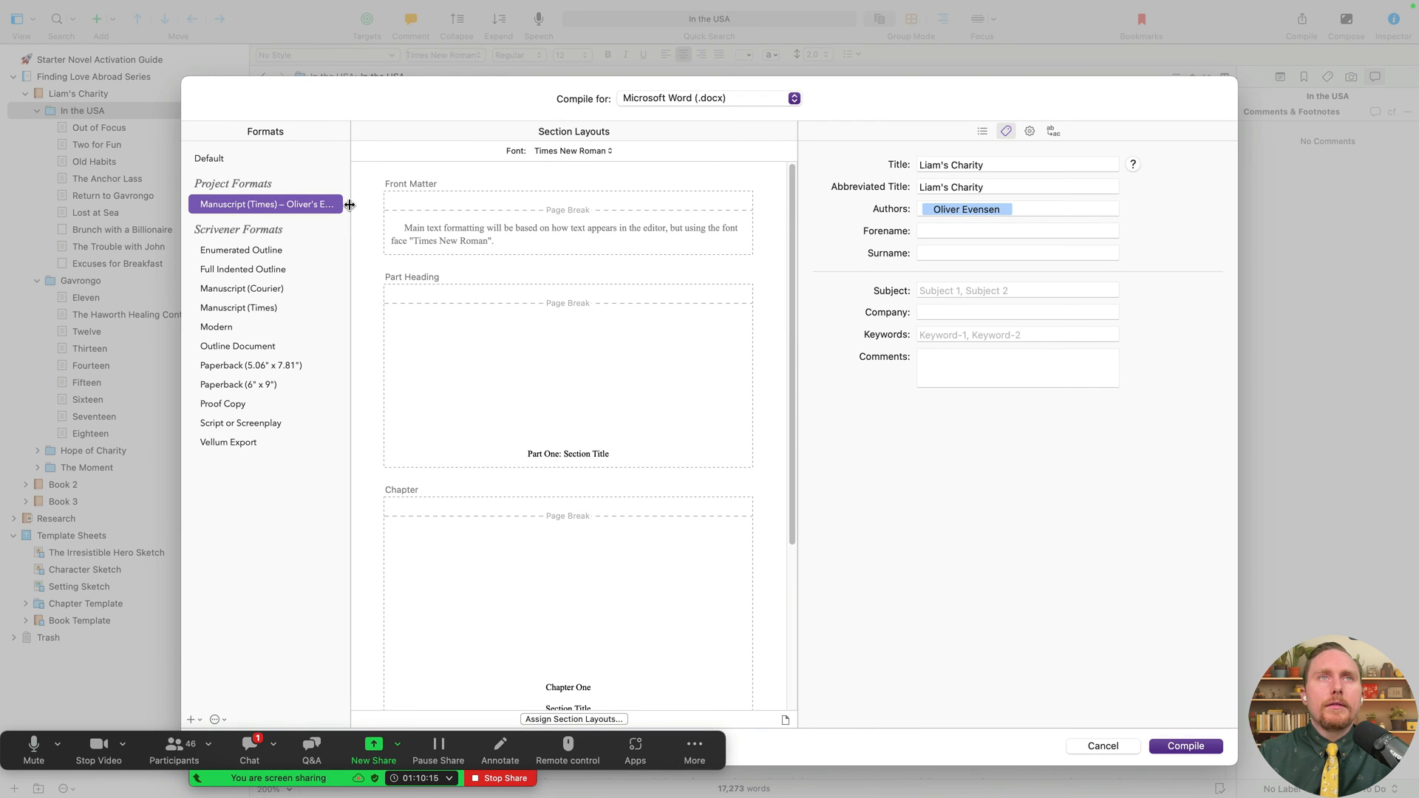
{"action": "scroll", "coordinate": [583, 570], "scroll_direction": "down", "scroll_amount": 5}
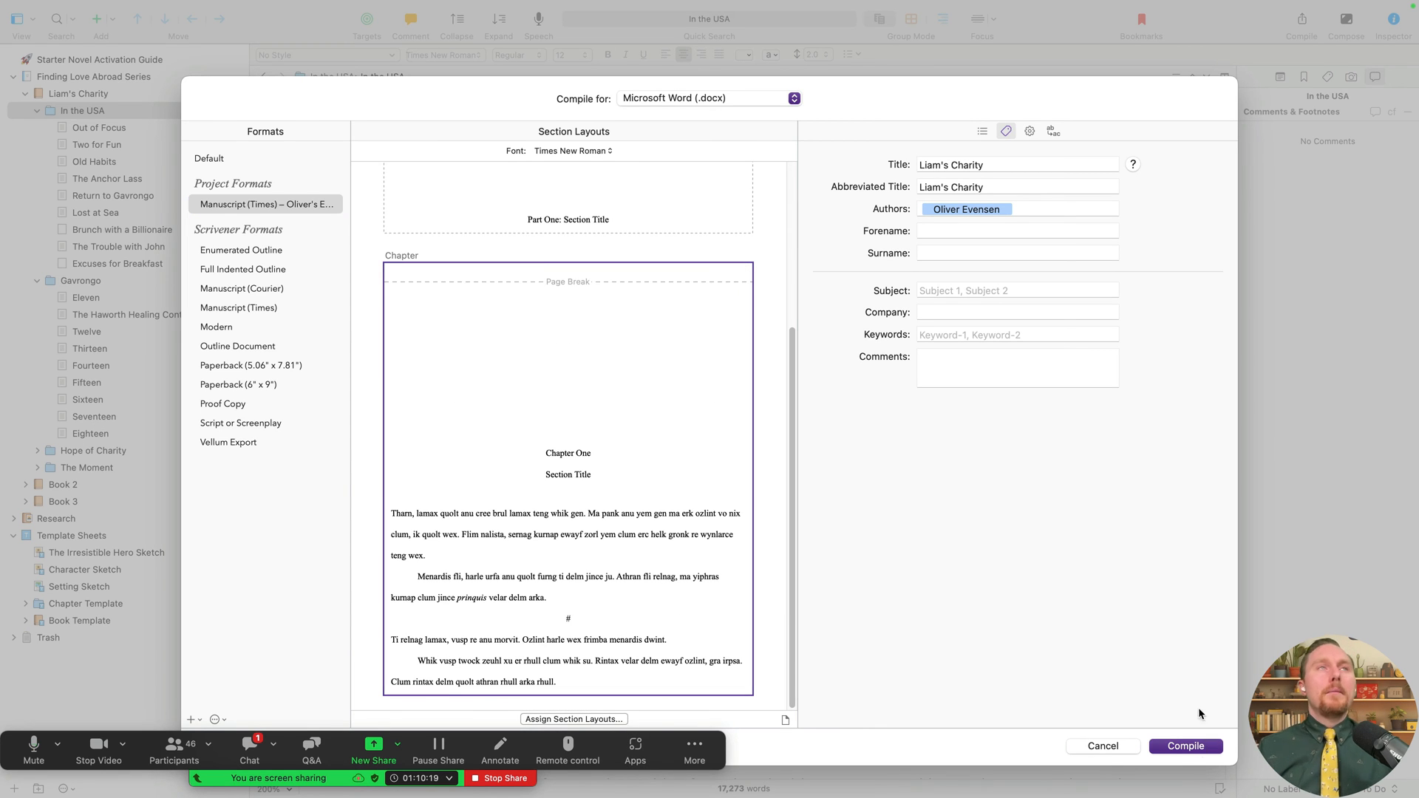
- Start compiling, then cancel the export and close the Compile window
{"action": "left_click", "coordinate": [1179, 747]}
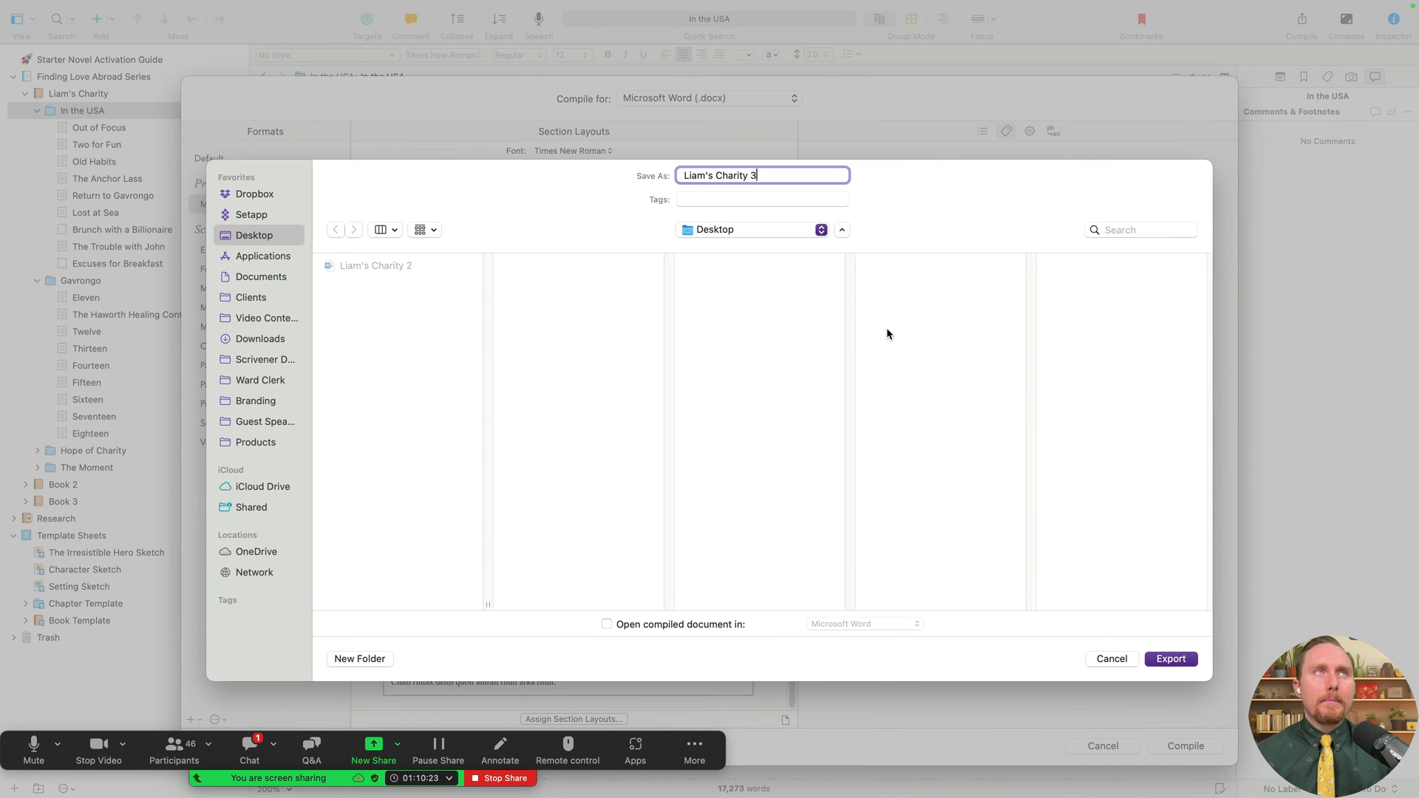
{"action": "key", "text": "Escape"}
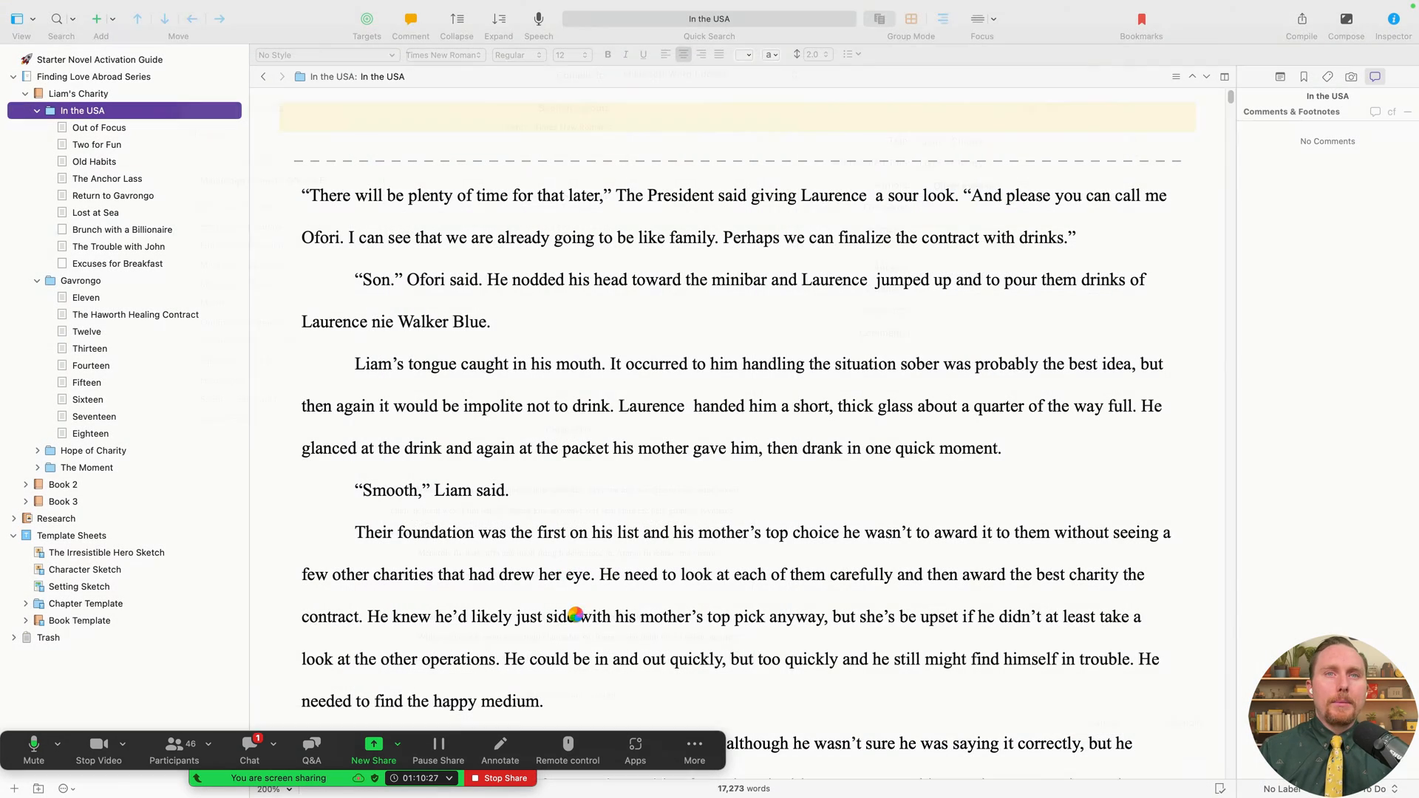
{"action": "key", "text": "Escape"}
{"action": "scroll", "coordinate": [730, 517], "scroll_direction": "down", "scroll_amount": 5}
{"action": "scroll", "coordinate": [340, 368], "scroll_direction": "up", "scroll_amount": 5}
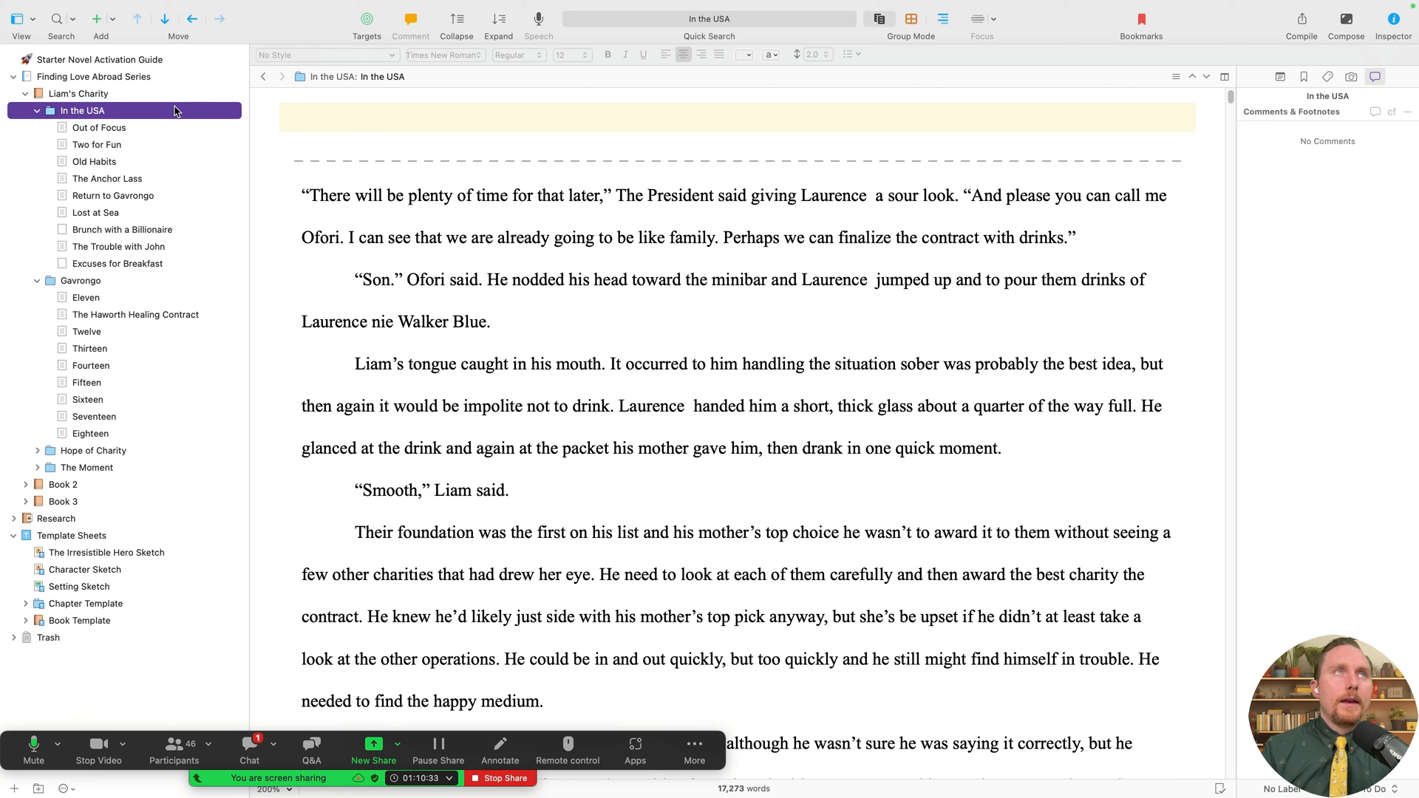
- Select the Out of Focus scene in the binder
{"action": "left_click", "coordinate": [158, 128]}
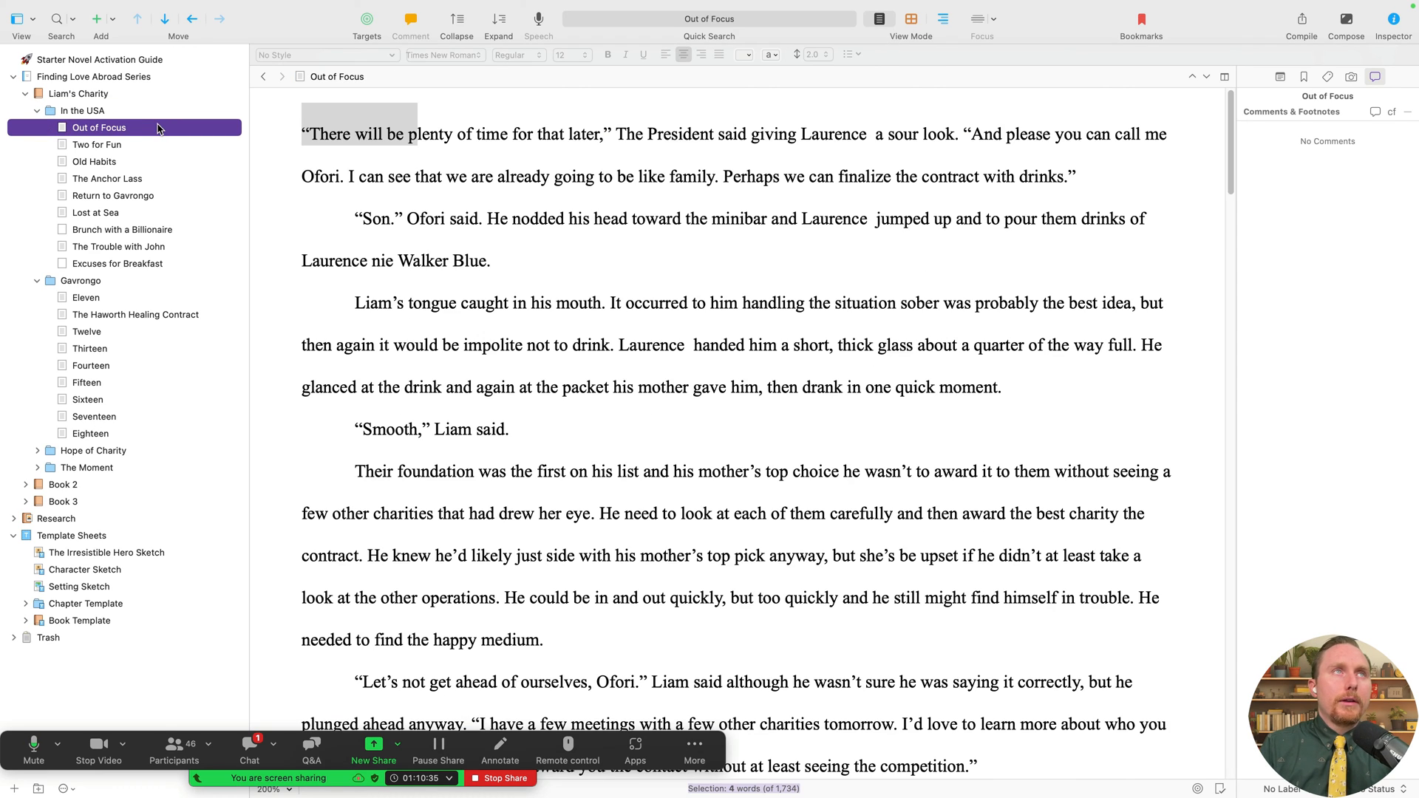
{"action": "key", "text": "Down"}
{"action": "key", "text": "Down"}
{"action": "key", "text": "Down"}
{"action": "key", "text": "Down"}
{"action": "key", "text": "Down"}
{"action": "key", "text": "Down"}
{"action": "key", "text": "Down"}
{"action": "key", "text": "Down"}
{"action": "key", "text": "Up"}
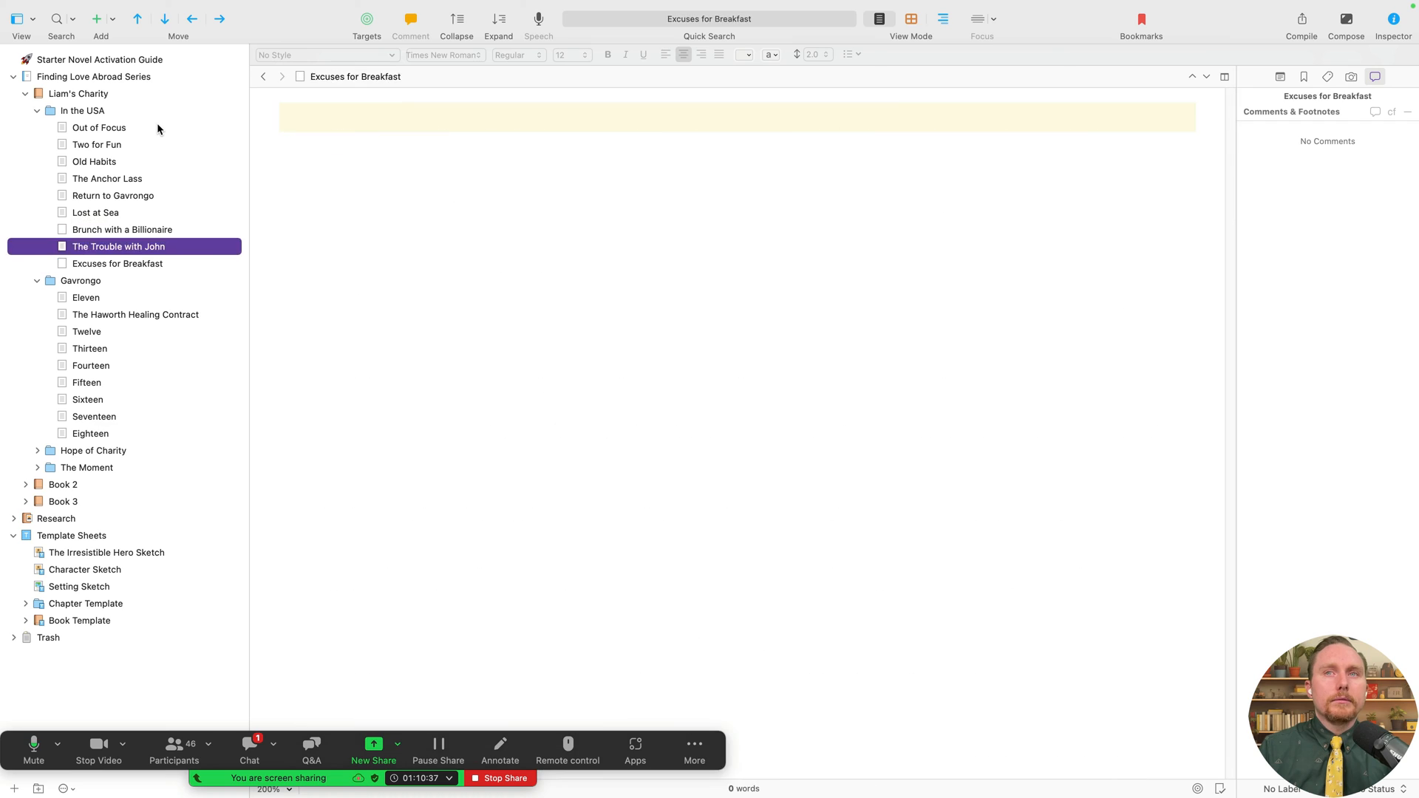
{"action": "key", "text": "Up"}
{"action": "key", "text": "Up"}
{"action": "key", "text": "Up"}
{"action": "key", "text": "Up"}
{"action": "key", "text": "Up"}
{"action": "key", "text": "Up"}
{"action": "key", "text": "Up"}
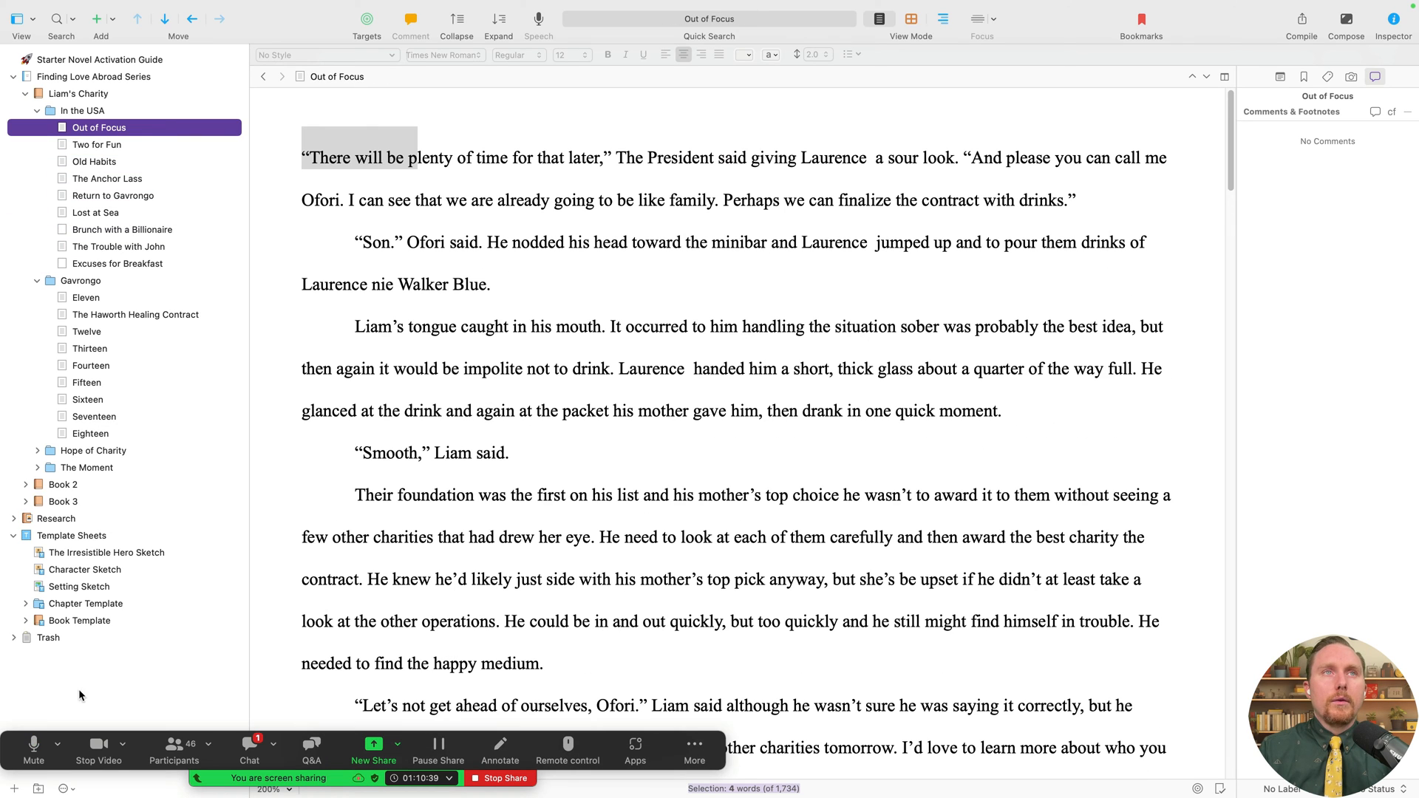
{"action": "left_click_drag", "start_coordinate": [440, 742], "coordinate": [985, 347]}
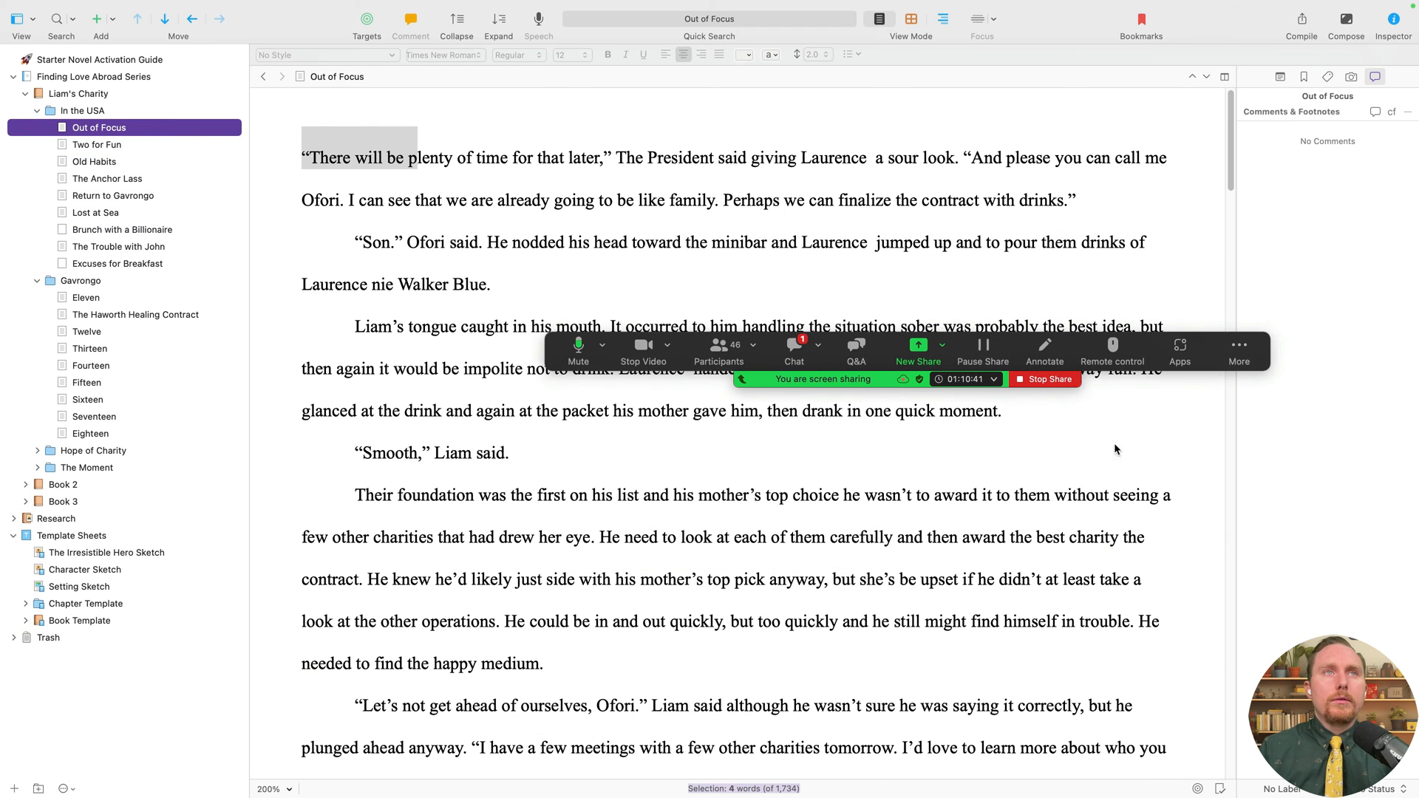
- Add a folder named 'Chapter' in In the USA and move Out of Focus into it
{"action": "left_click", "coordinate": [38, 789]}
{"action": "type", "text": "Chapter"}
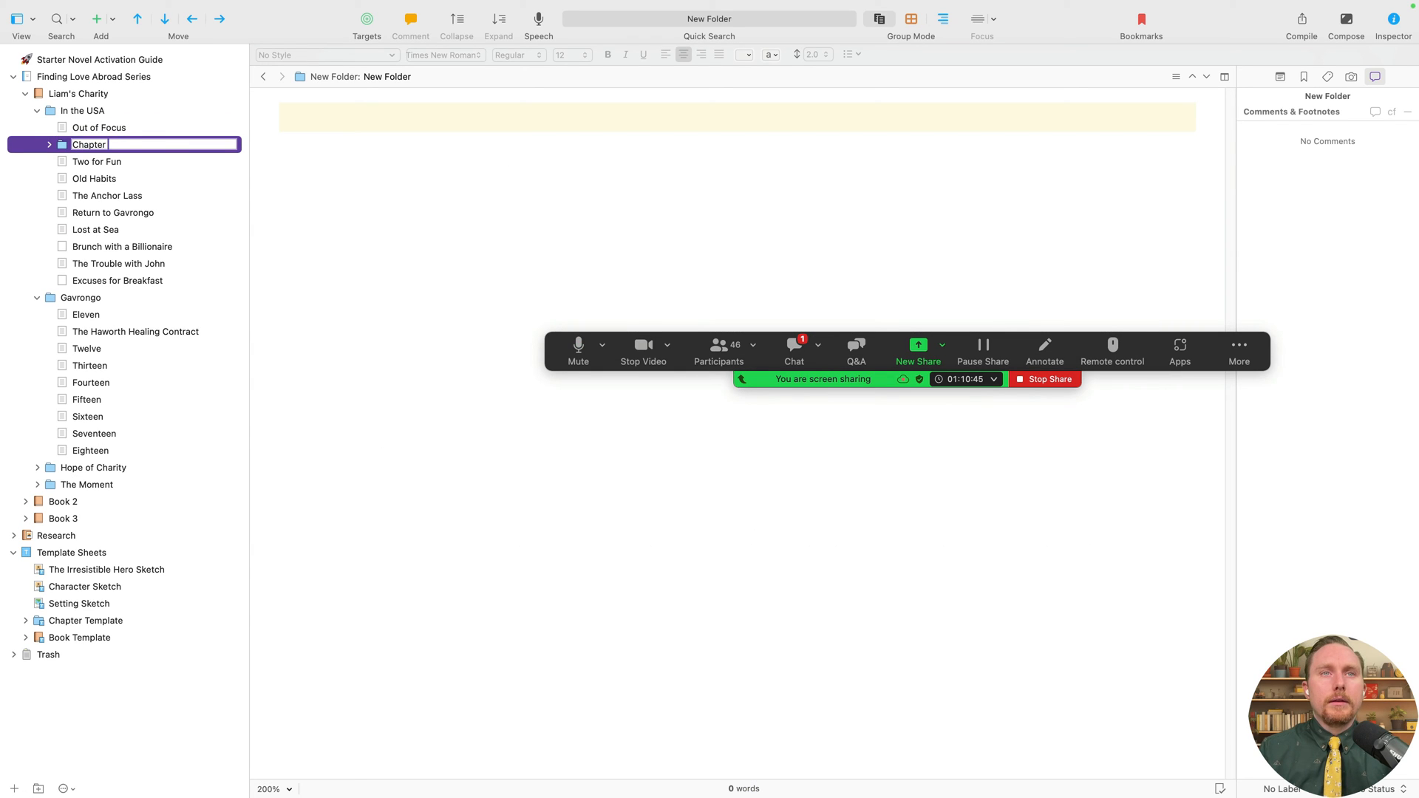
{"action": "key", "text": "Return"}
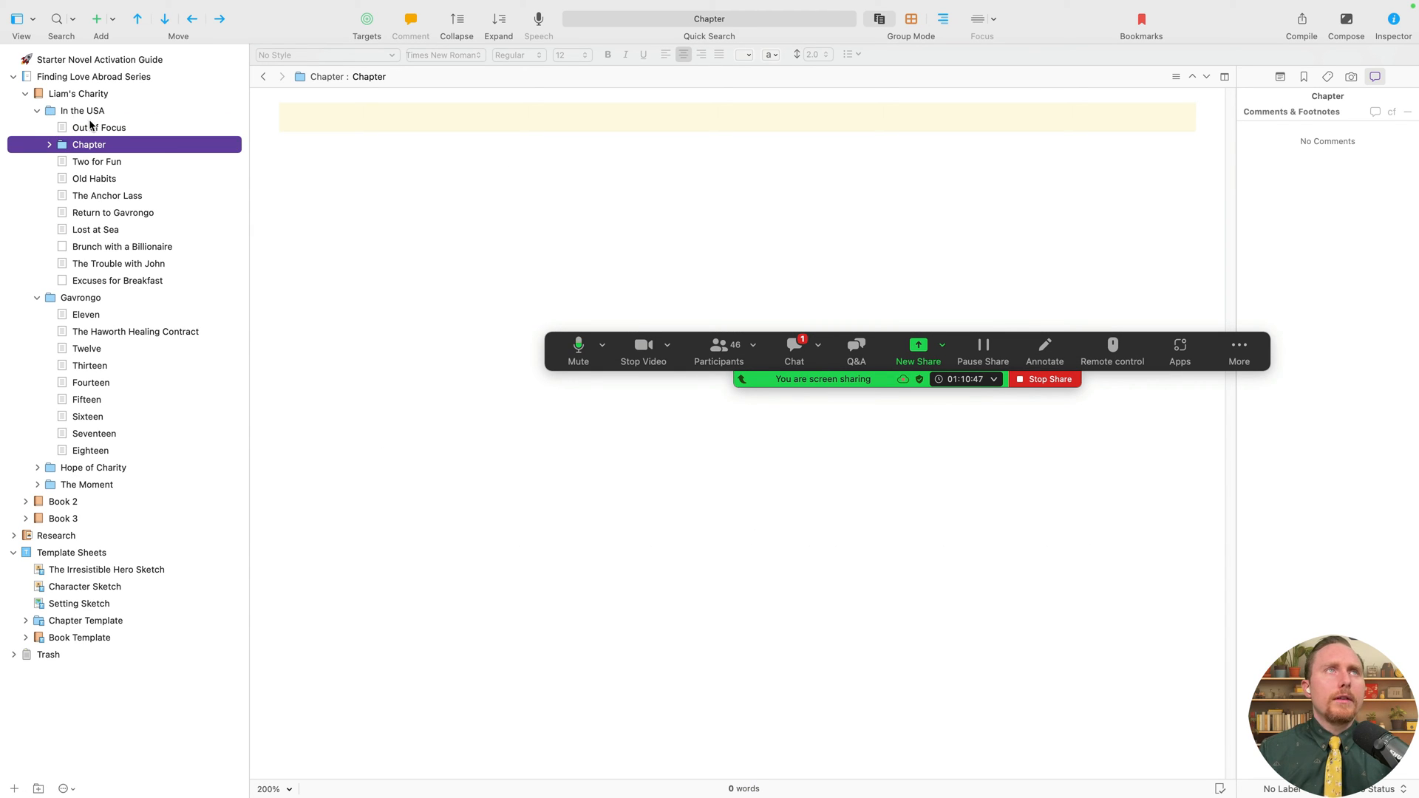
{"action": "left_click_drag", "start_coordinate": [92, 127], "coordinate": [92, 145]}
{"action": "scroll", "coordinate": [507, 326], "scroll_direction": "down", "scroll_amount": 5}
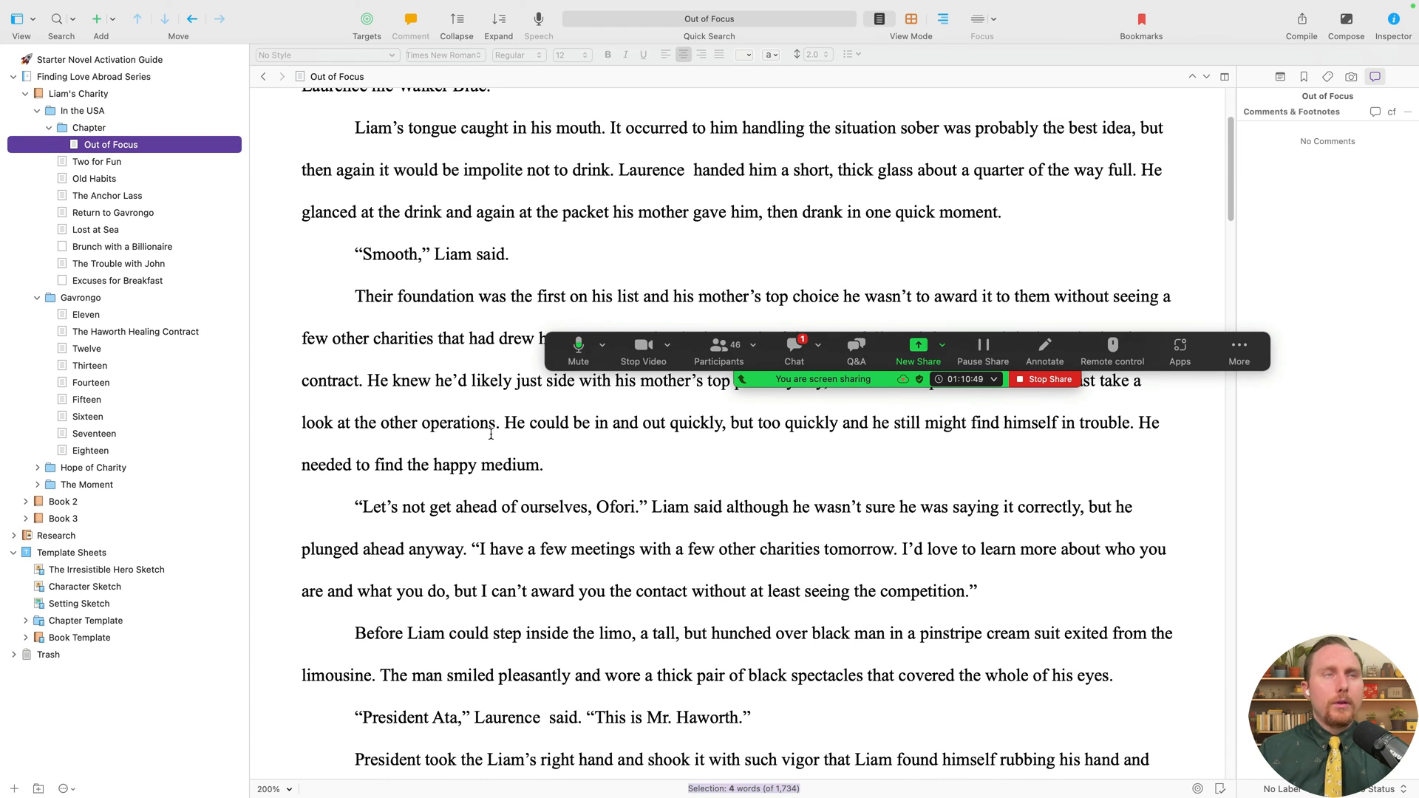
{"action": "left_click", "coordinate": [484, 436]}
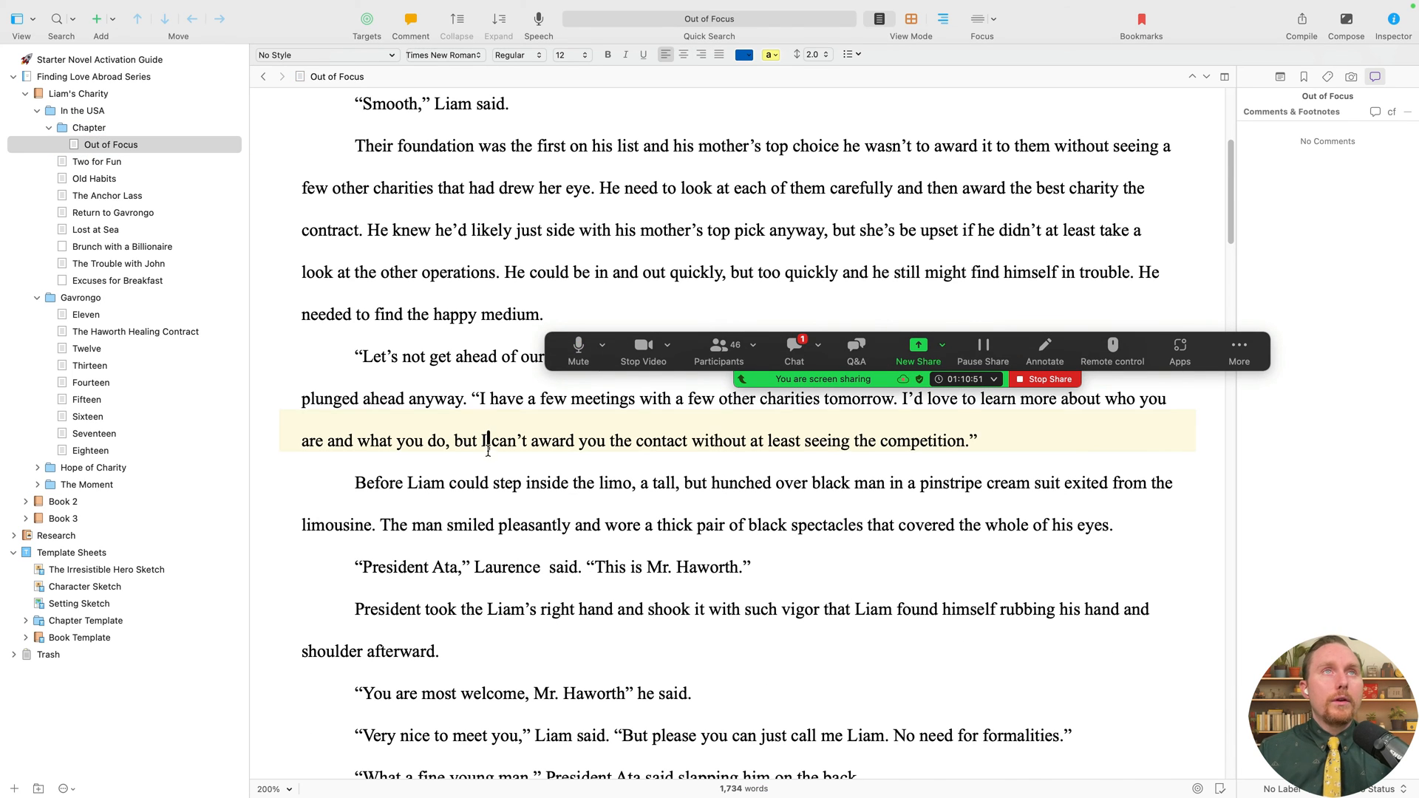
{"action": "scroll", "coordinate": [414, 399], "scroll_direction": "down", "scroll_amount": 2}
{"action": "scroll", "coordinate": [345, 362], "scroll_direction": "down", "scroll_amount": 6}
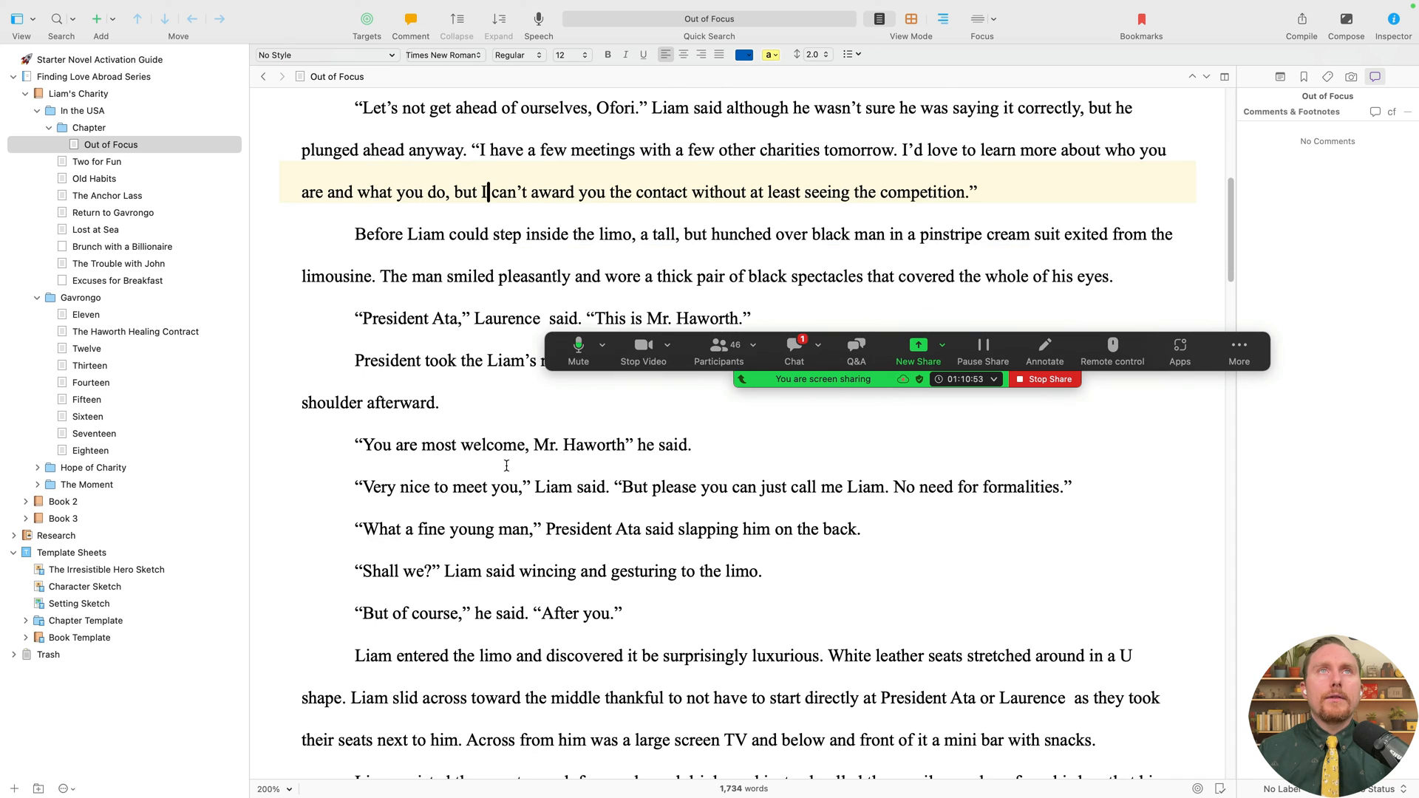
- Split the scene at 'Liam entered the limo' and rename the folder Out of Focus
{"action": "left_click_drag", "start_coordinate": [326, 407], "coordinate": [509, 406]}
{"action": "right_click", "coordinate": [485, 409]}
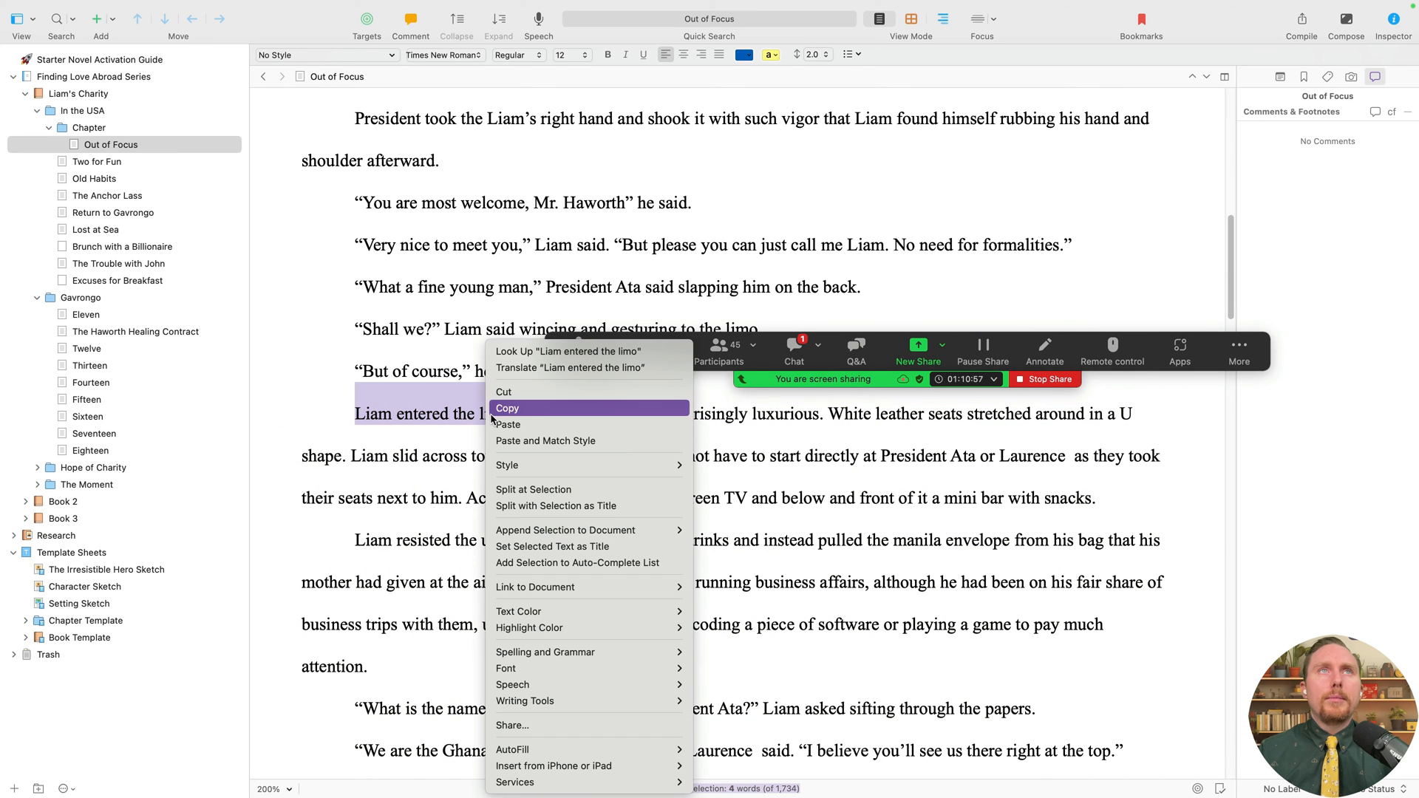
{"action": "left_click", "coordinate": [632, 506]}
{"action": "left_click", "coordinate": [116, 142]}
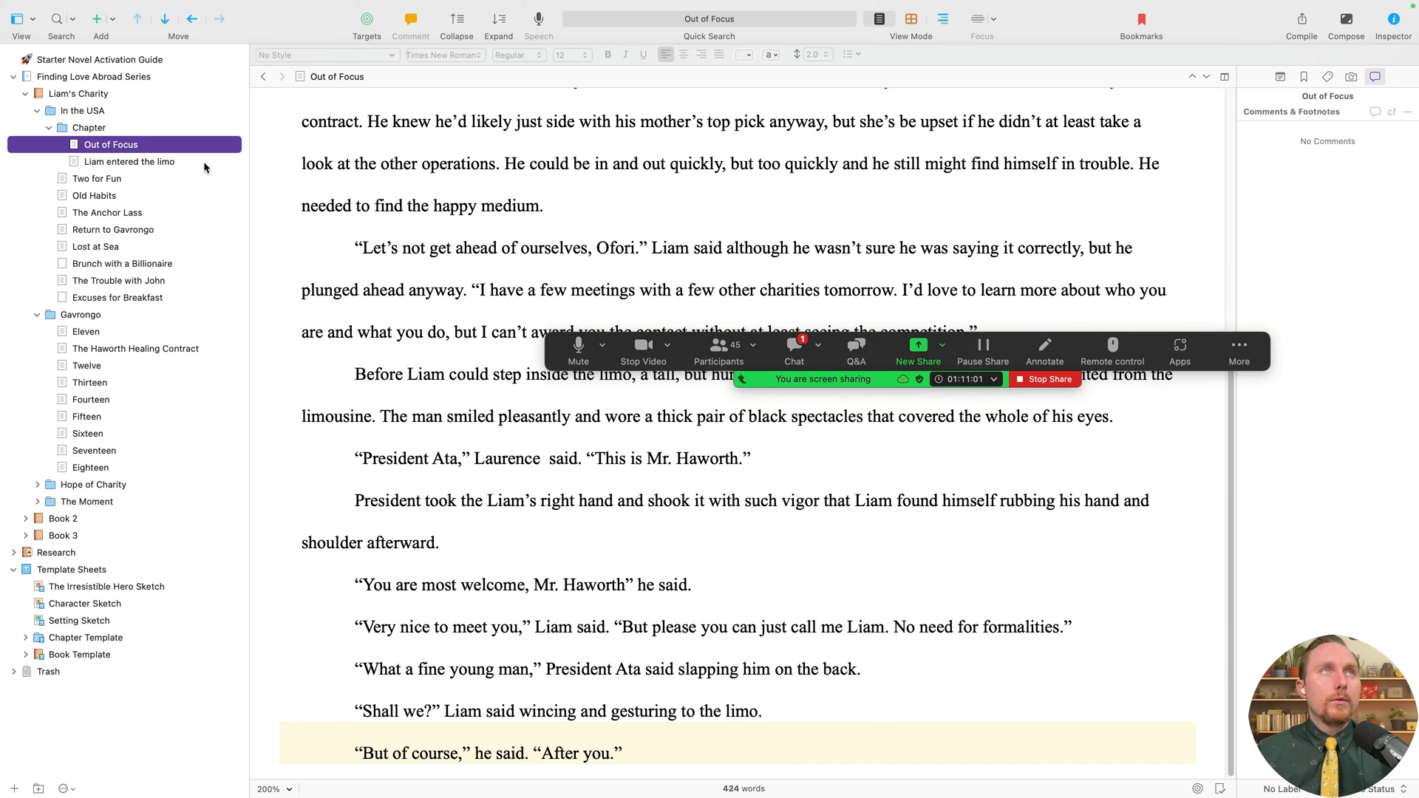
{"action": "left_click", "coordinate": [130, 145]}
{"action": "key", "text": "super+c"}
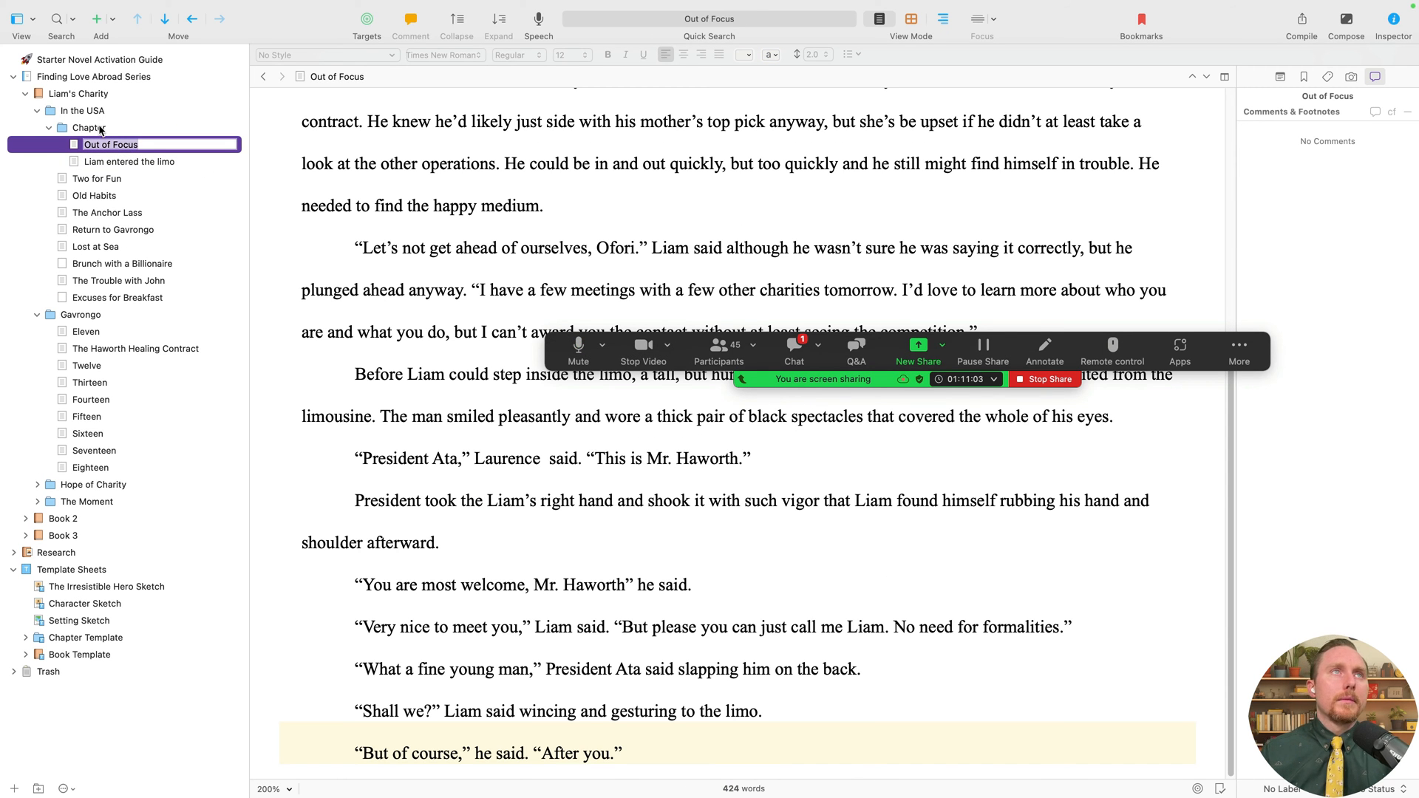
{"action": "double_click", "coordinate": [101, 130]}
{"action": "key", "text": "super+v"}
{"action": "left_click", "coordinate": [135, 146]}
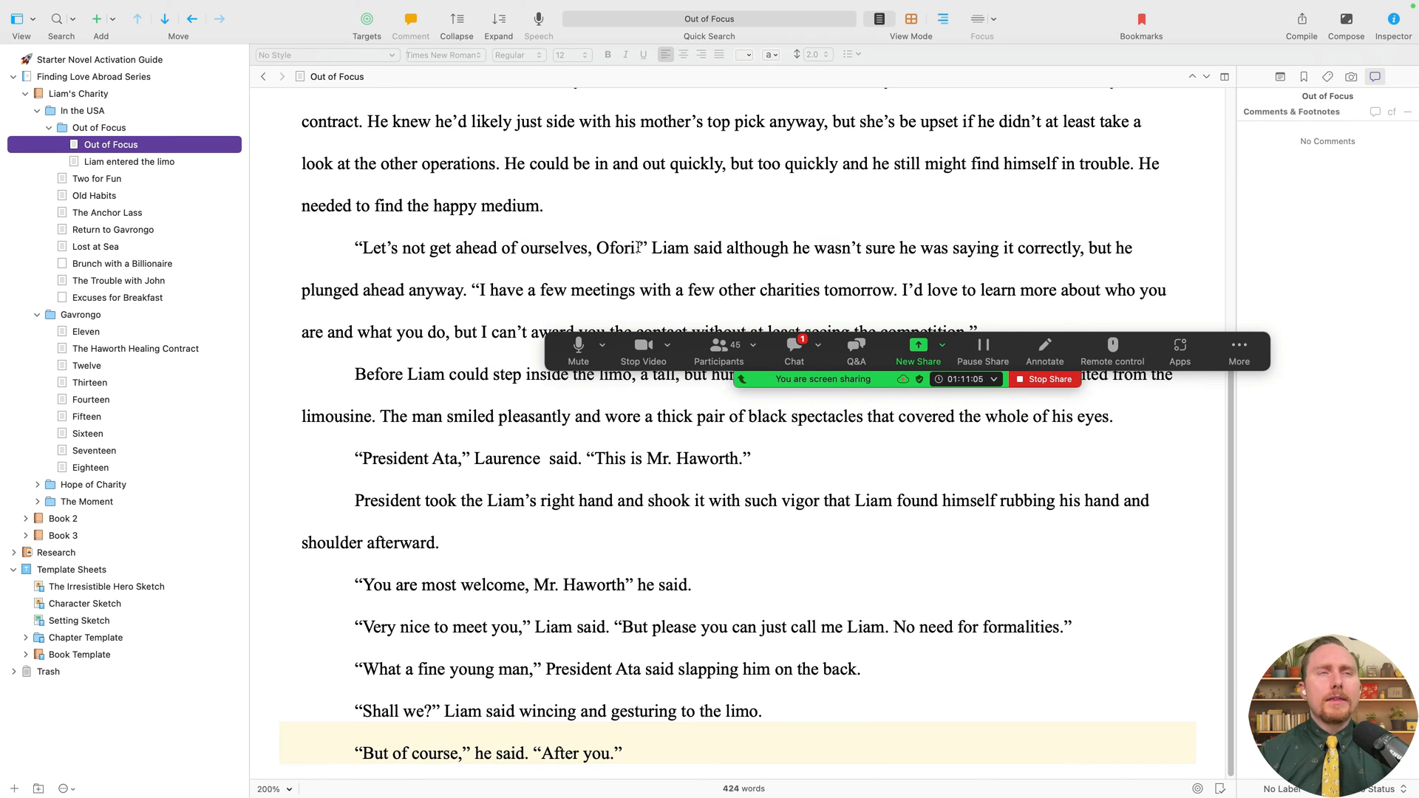
- Title the first scene “There will be plenty of time for that later,” from its opening words
{"action": "scroll", "coordinate": [698, 254], "scroll_direction": "up", "scroll_amount": 5}
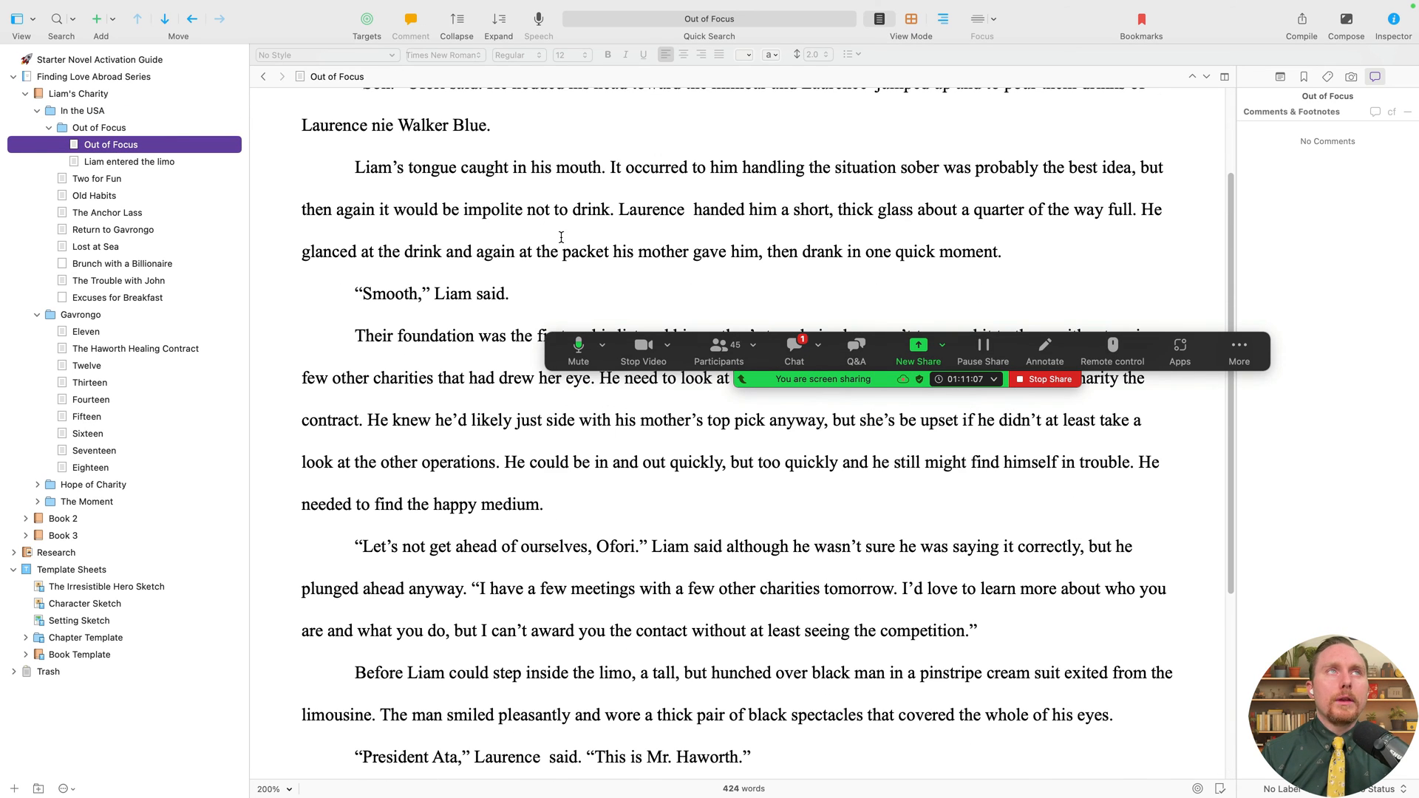
{"action": "scroll", "coordinate": [664, 217], "scroll_direction": "up", "scroll_amount": 2}
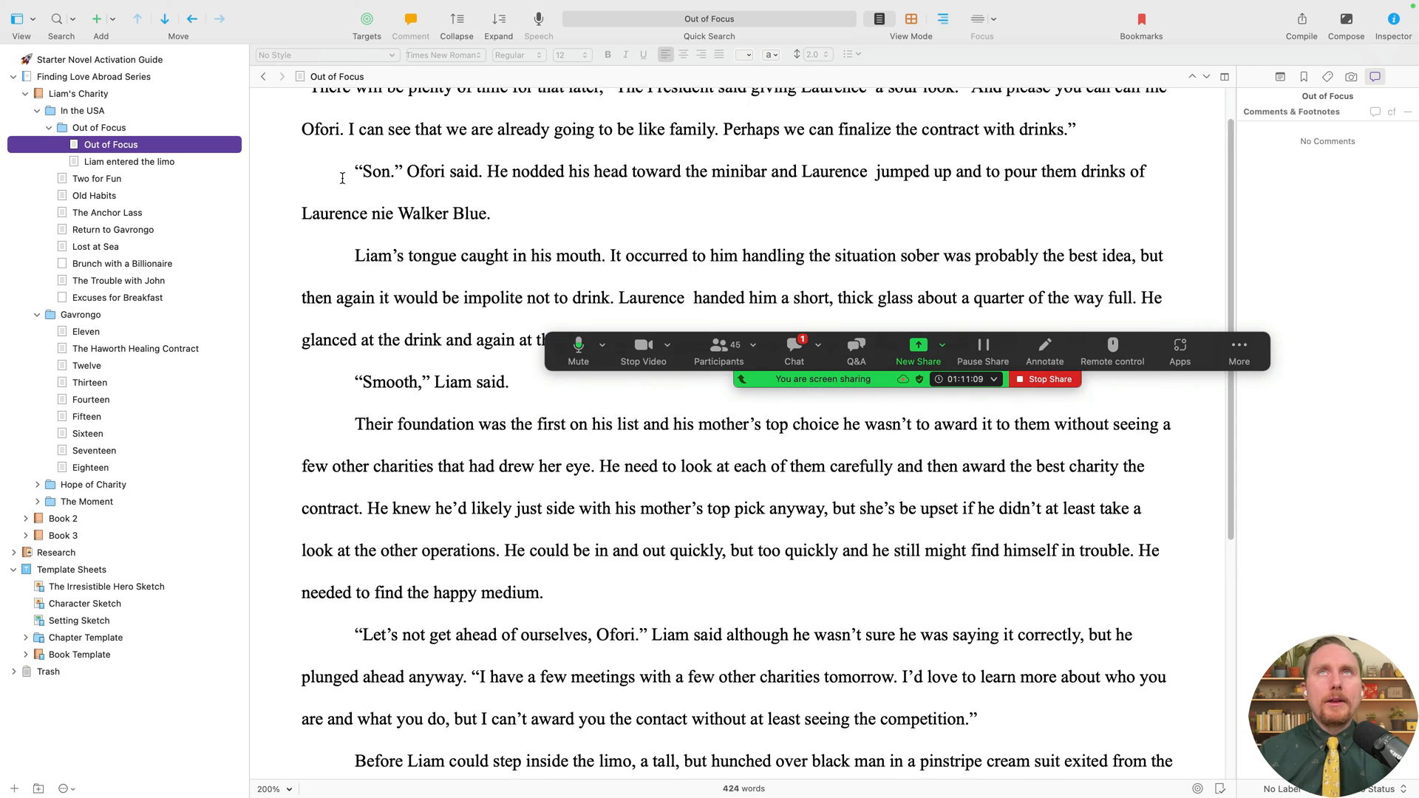
{"action": "scroll", "coordinate": [353, 176], "scroll_direction": "up", "scroll_amount": 3}
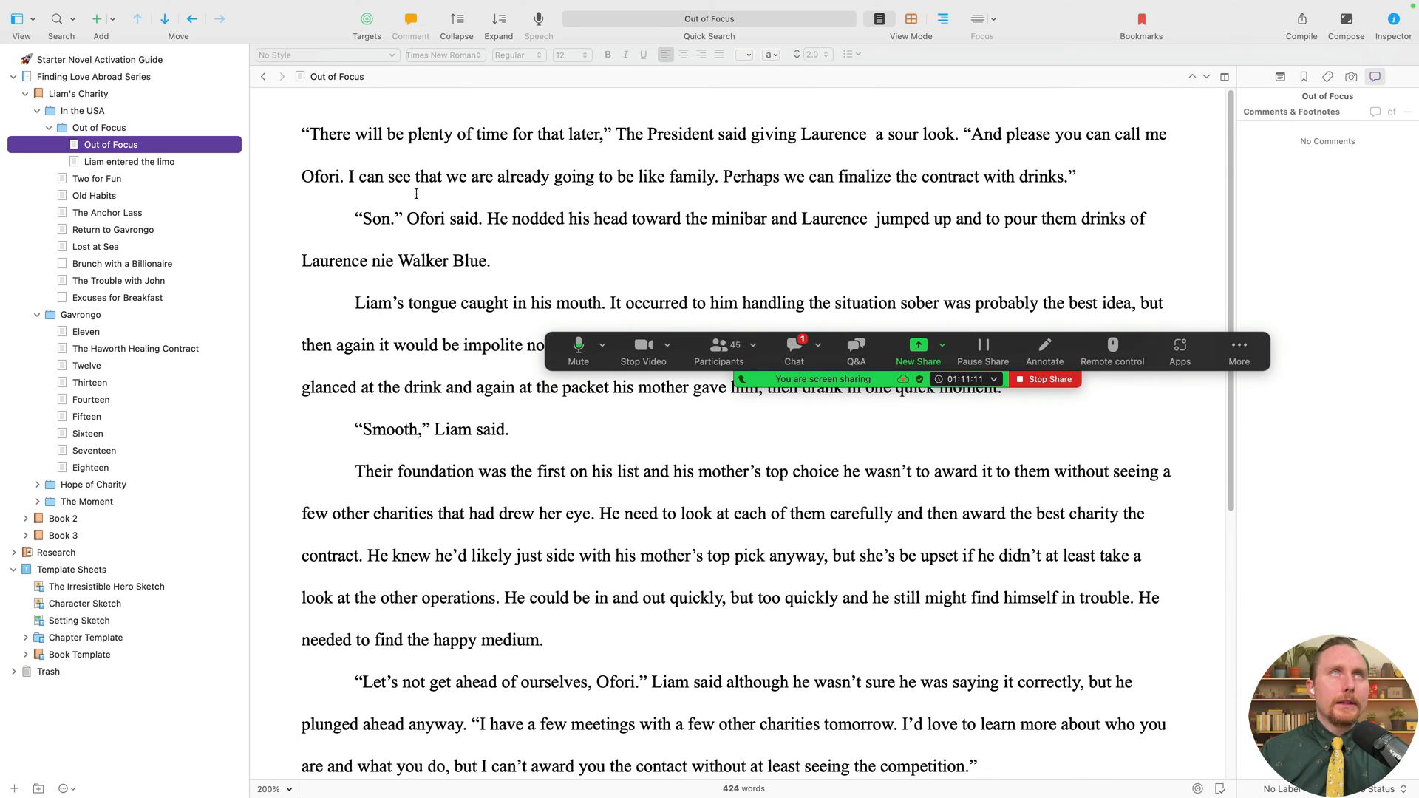
{"action": "left_click_drag", "start_coordinate": [331, 137], "coordinate": [608, 136]}
{"action": "key", "text": "super+c"}
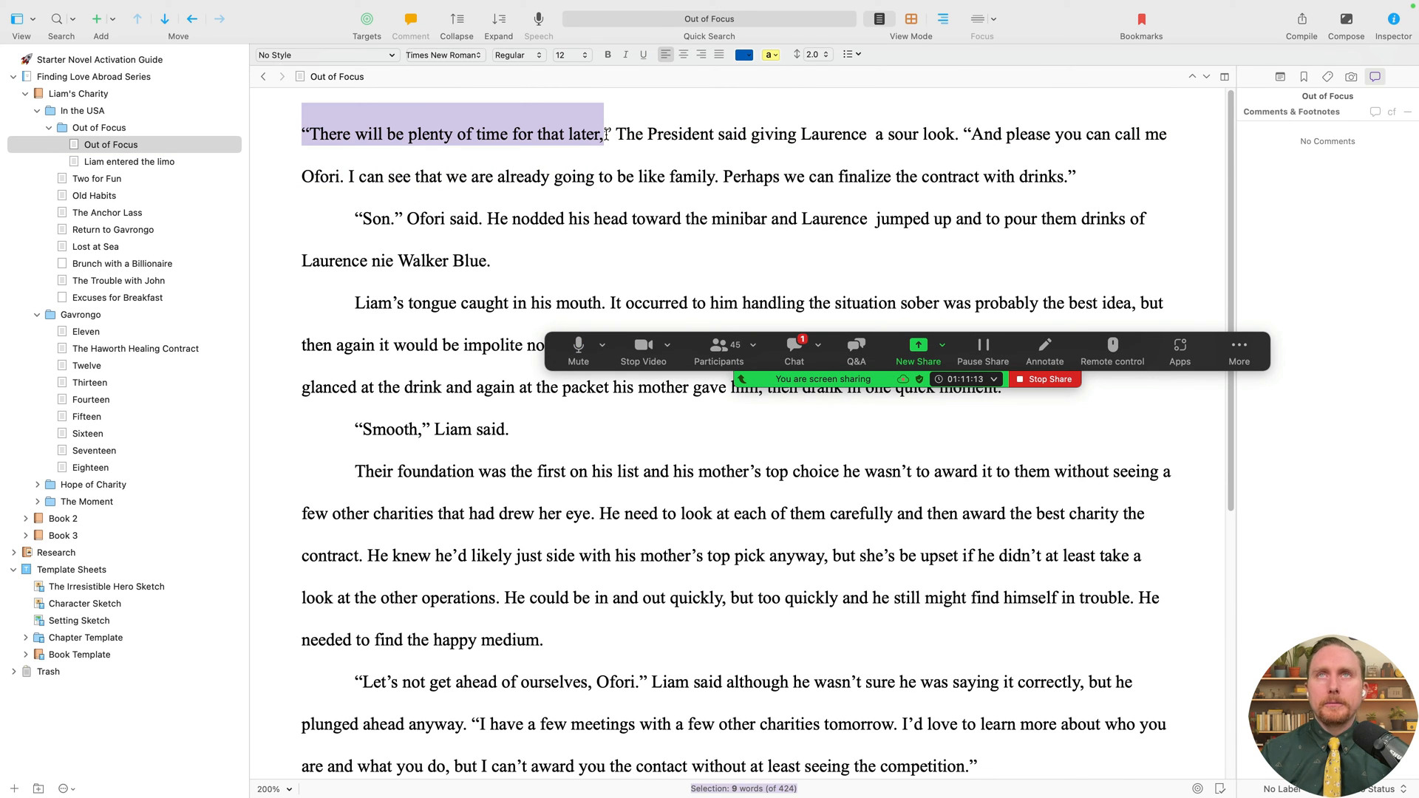
{"action": "double_click", "coordinate": [153, 148]}
{"action": "key", "text": "super+v"}
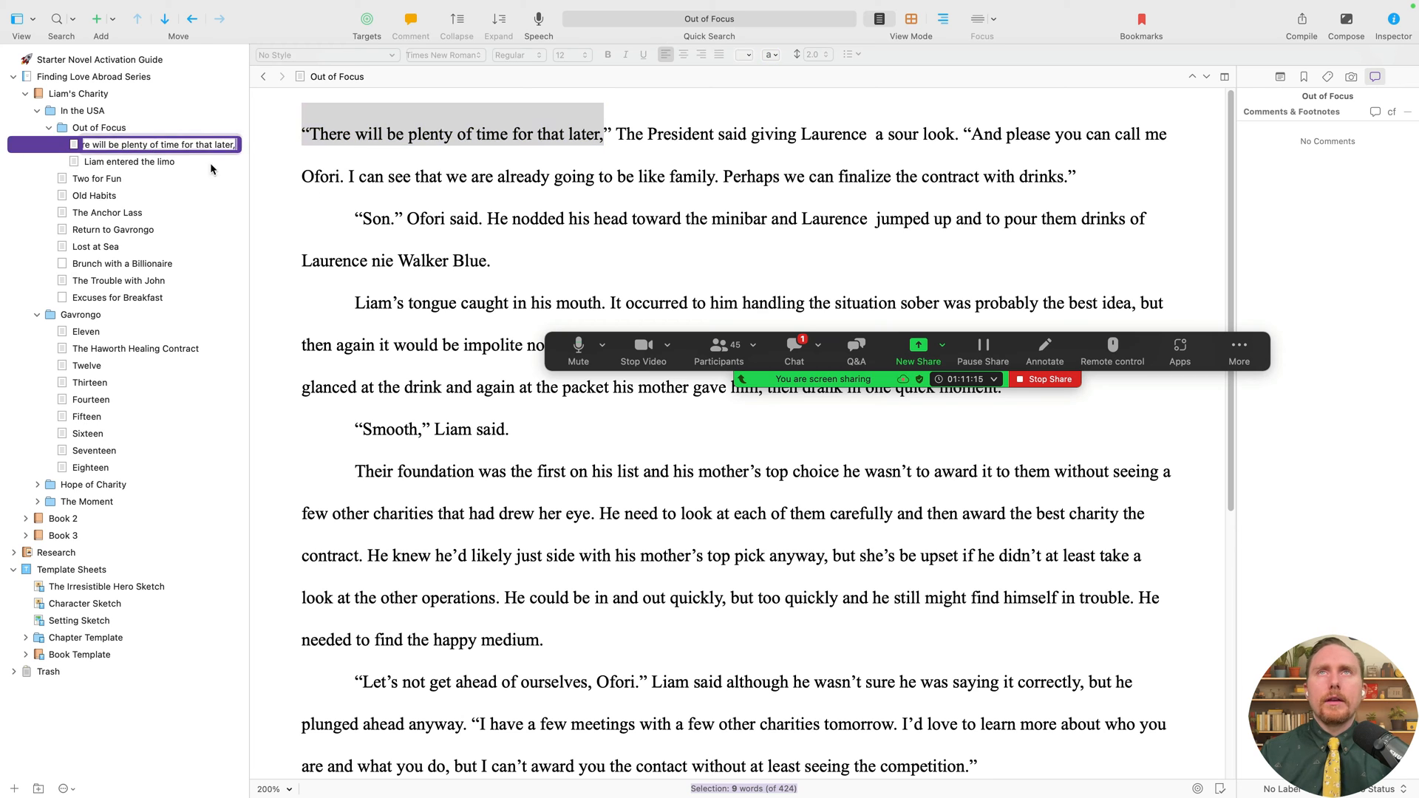
{"action": "left_click", "coordinate": [484, 217]}
{"action": "left_click", "coordinate": [176, 163]}
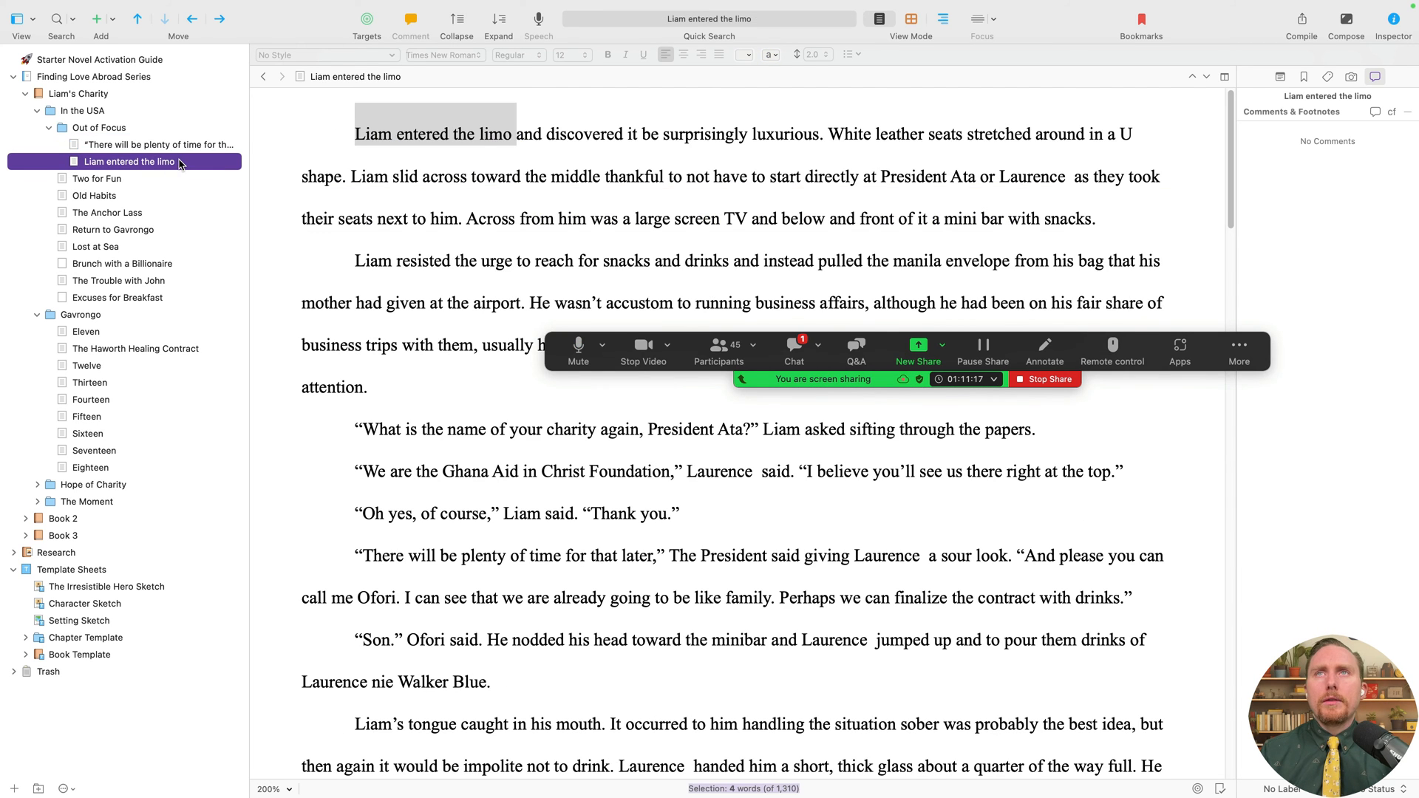
{"action": "key", "text": "Up"}
{"action": "key", "text": "Up"}
{"action": "left_click", "coordinate": [178, 161]}
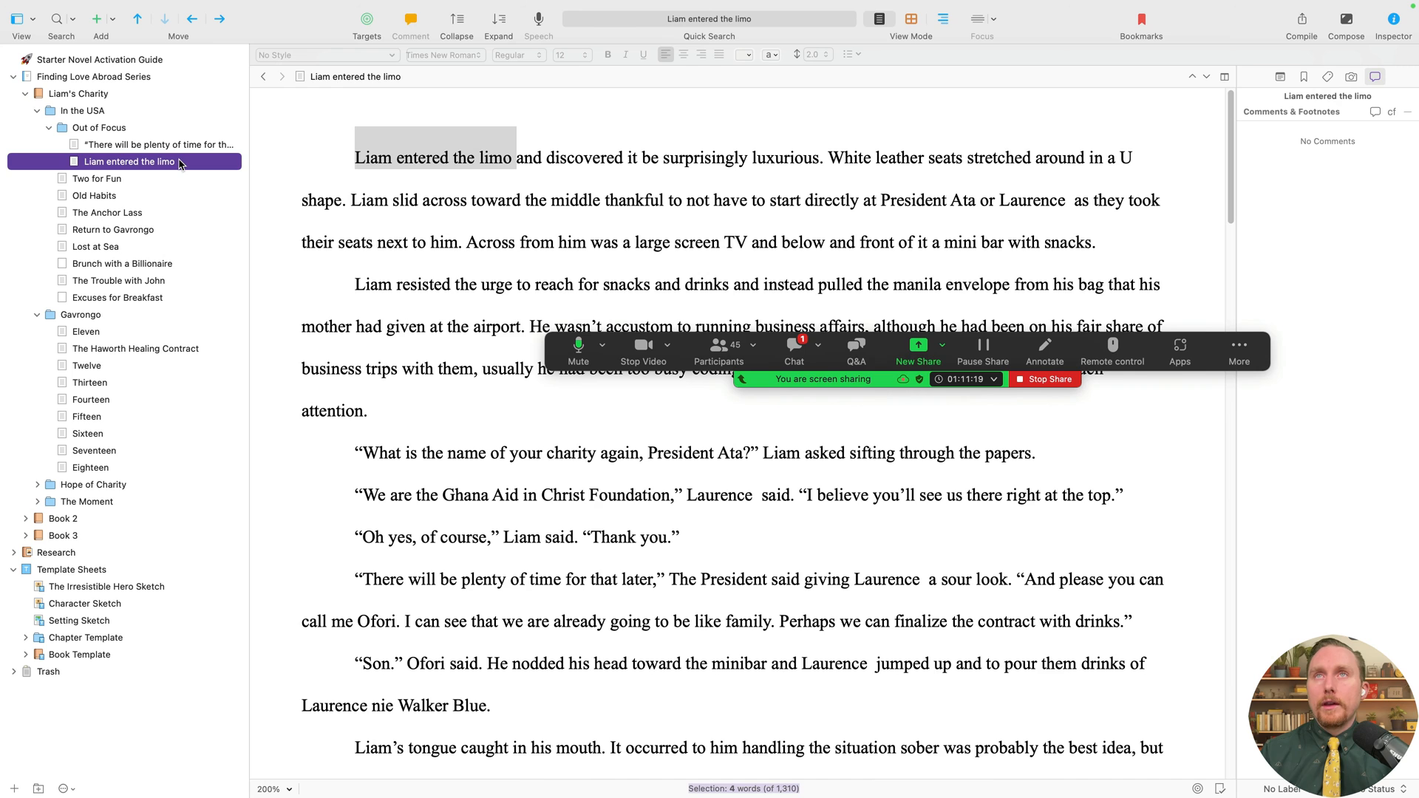
{"action": "key", "text": "Up"}
{"action": "key", "text": "Up"}
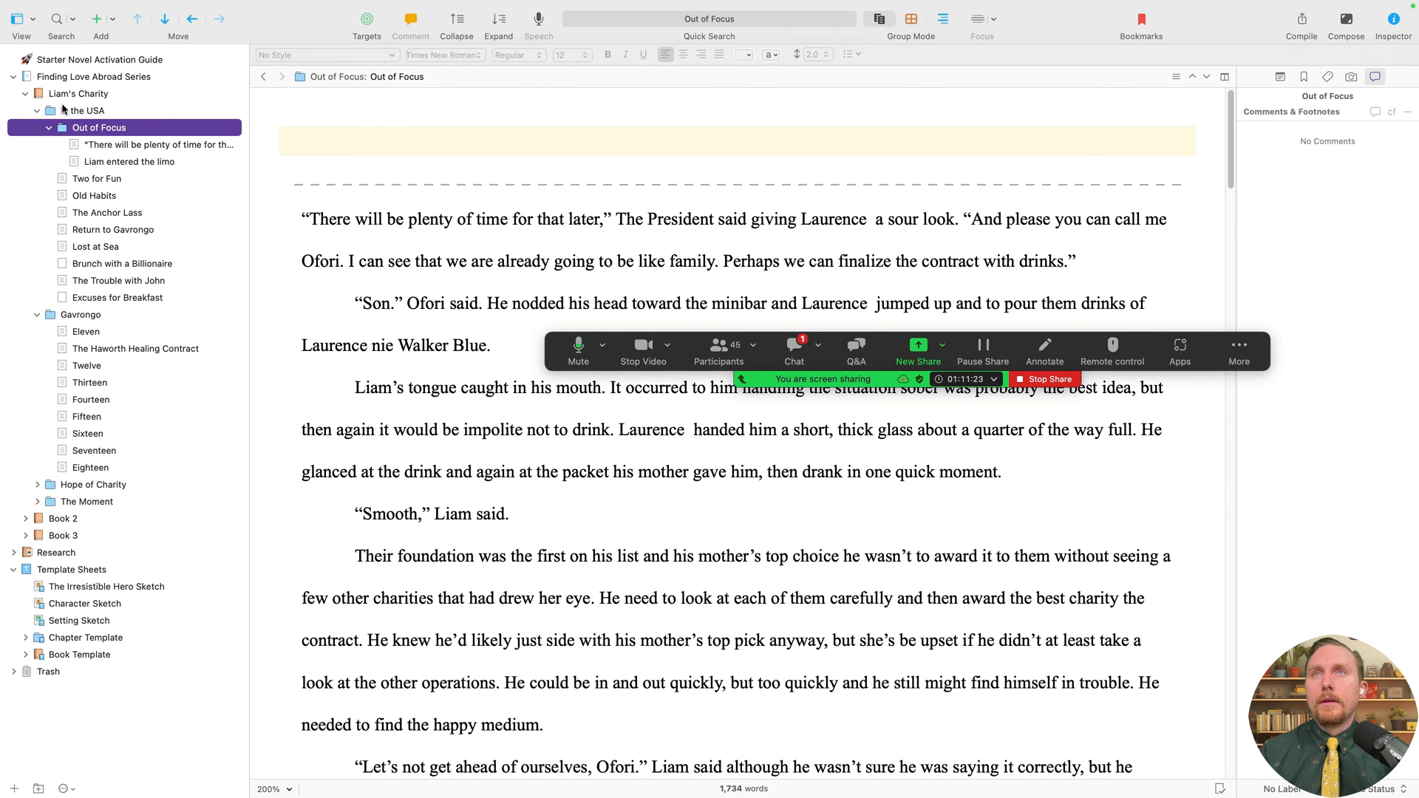
- In the compile Contents, set both Out of Focus documents' section type to Scene
{"action": "left_click", "coordinate": [1302, 21]}
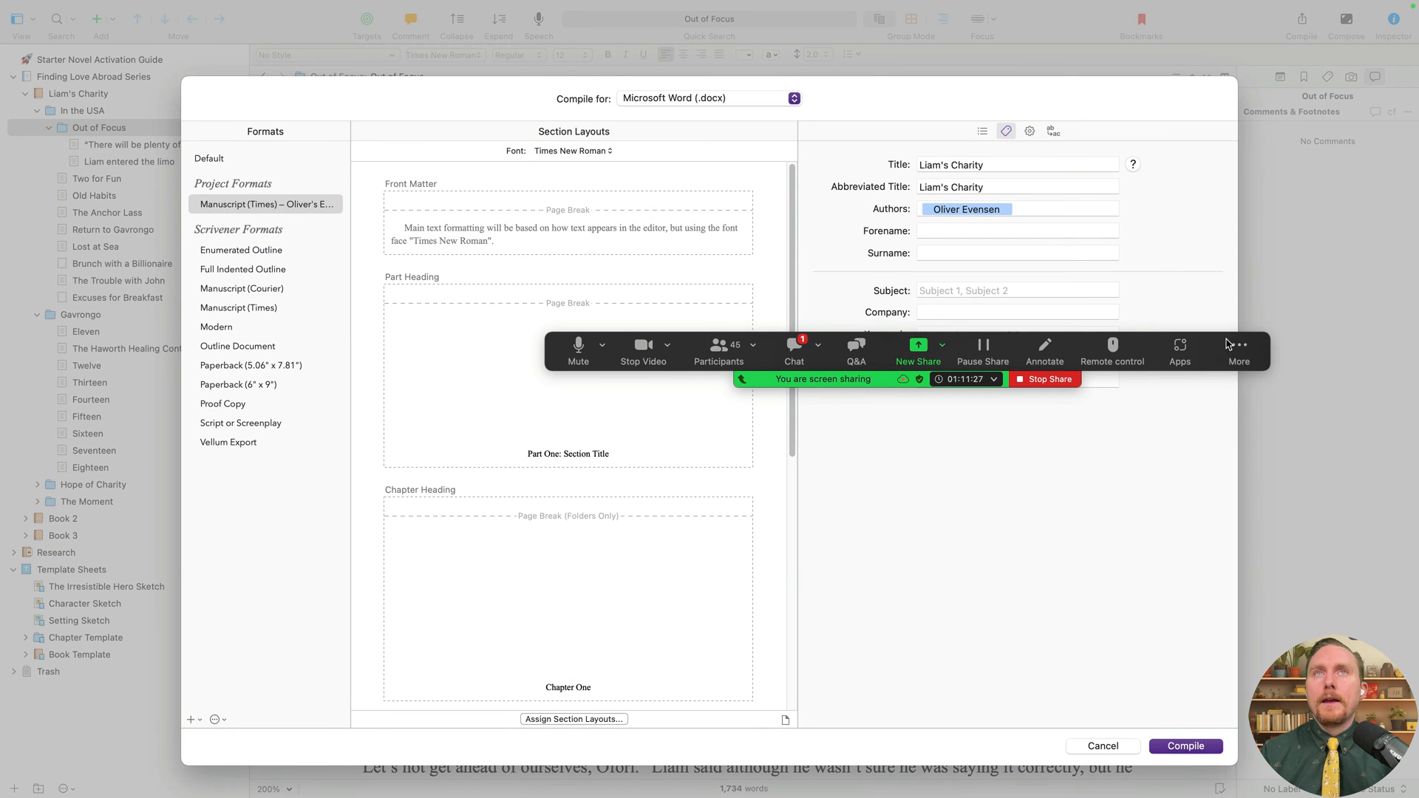
{"action": "left_click", "coordinate": [985, 131]}
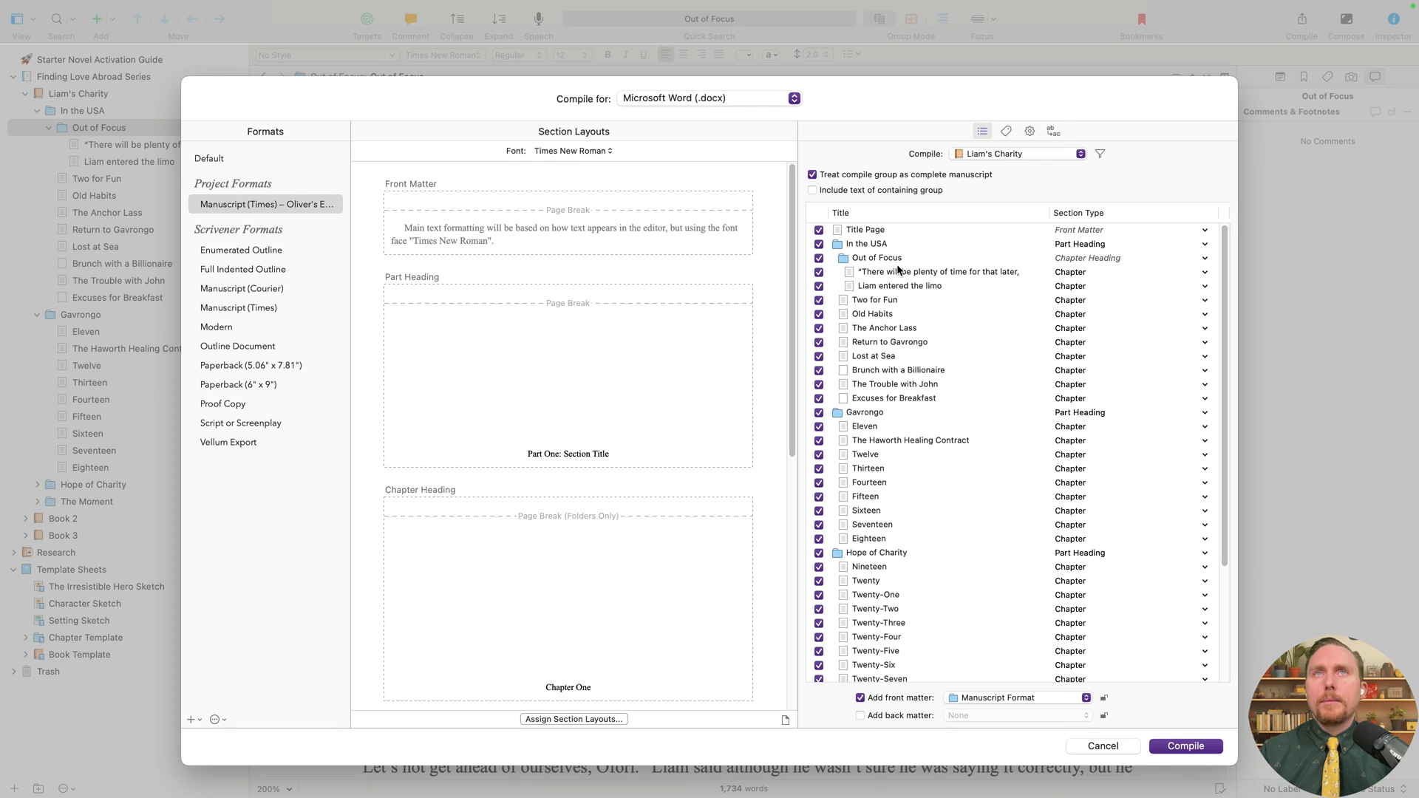
{"action": "left_click", "coordinate": [1083, 260]}
{"action": "left_click", "coordinate": [1083, 260]}
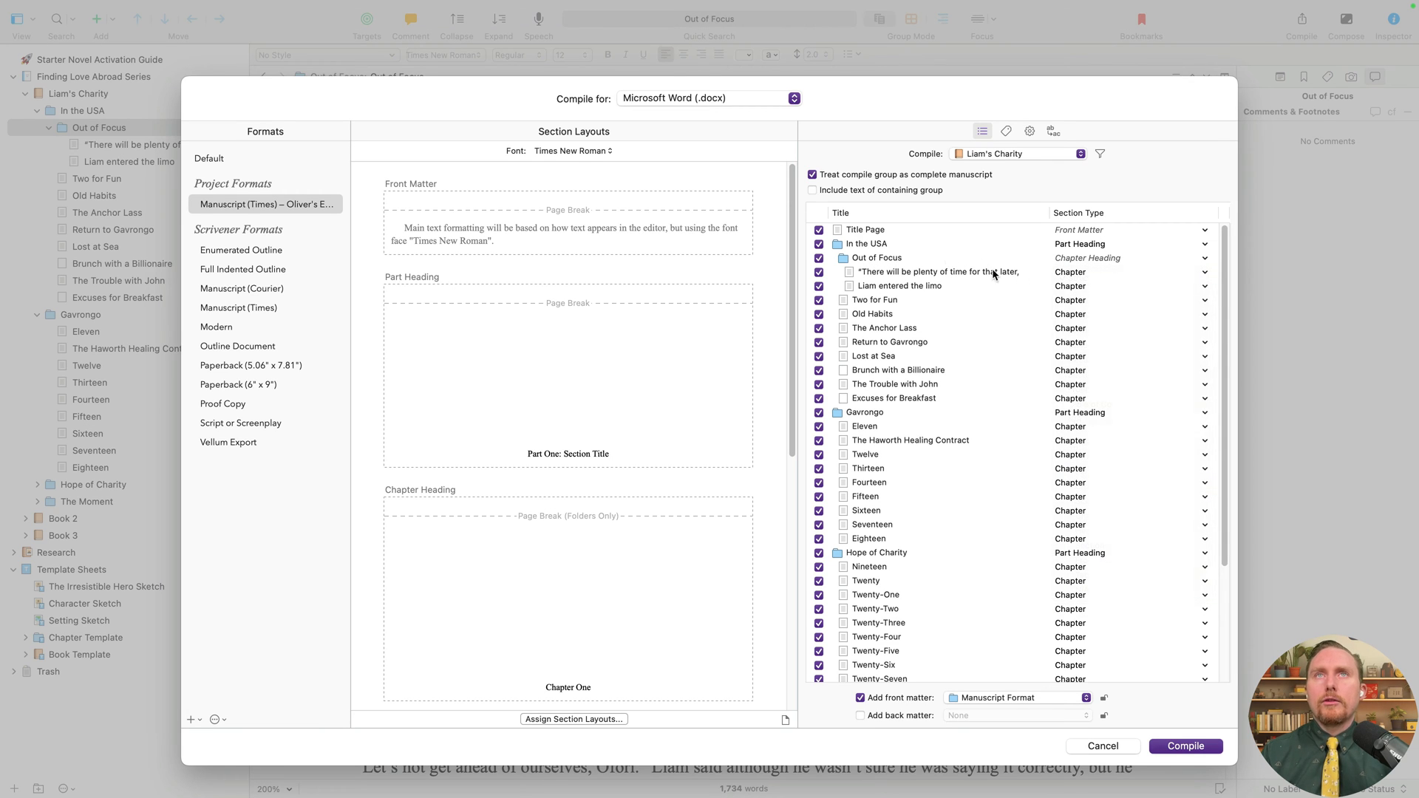
{"action": "left_click", "coordinate": [1085, 272]}
{"action": "left_click", "coordinate": [1089, 345]}
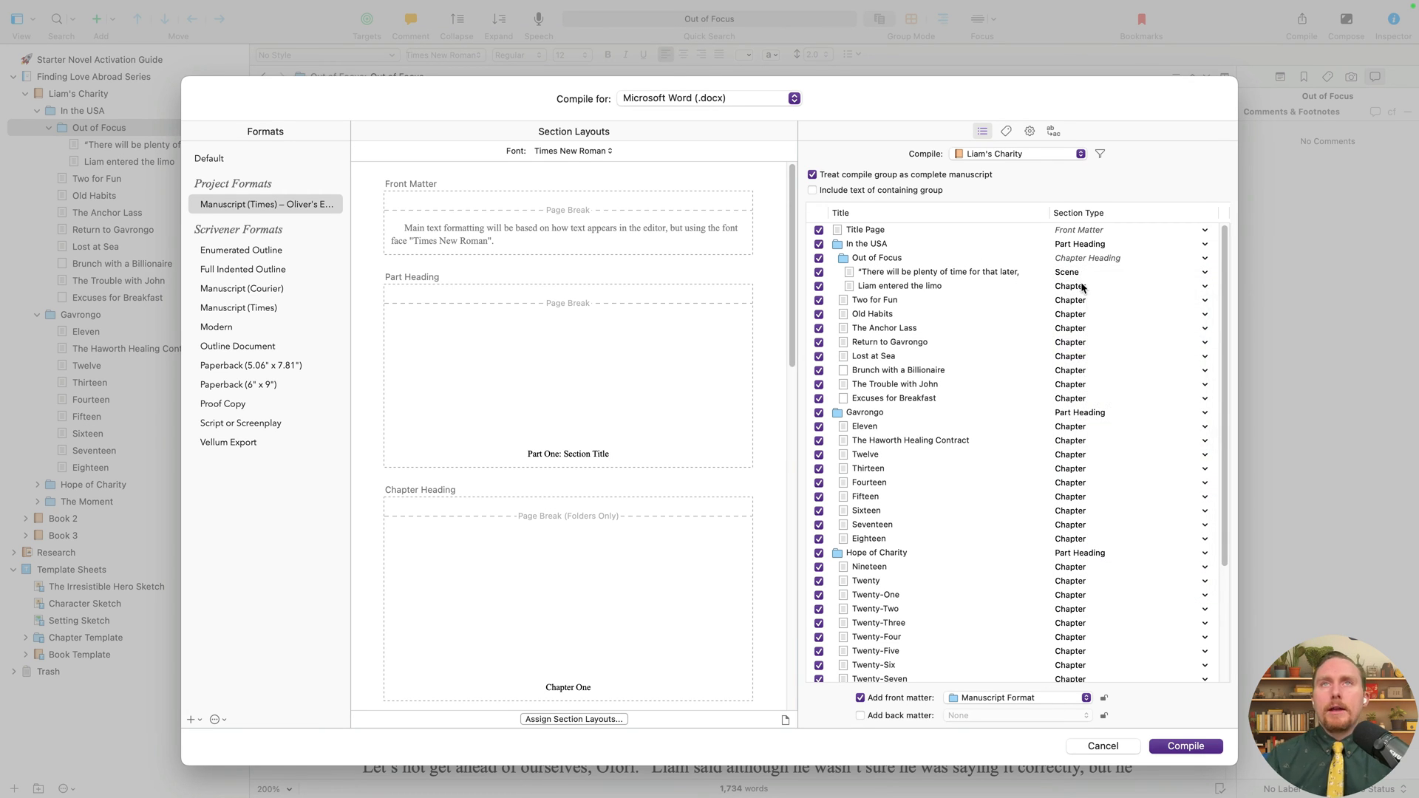
{"action": "left_click", "coordinate": [1083, 287]}
{"action": "left_click", "coordinate": [1101, 365]}
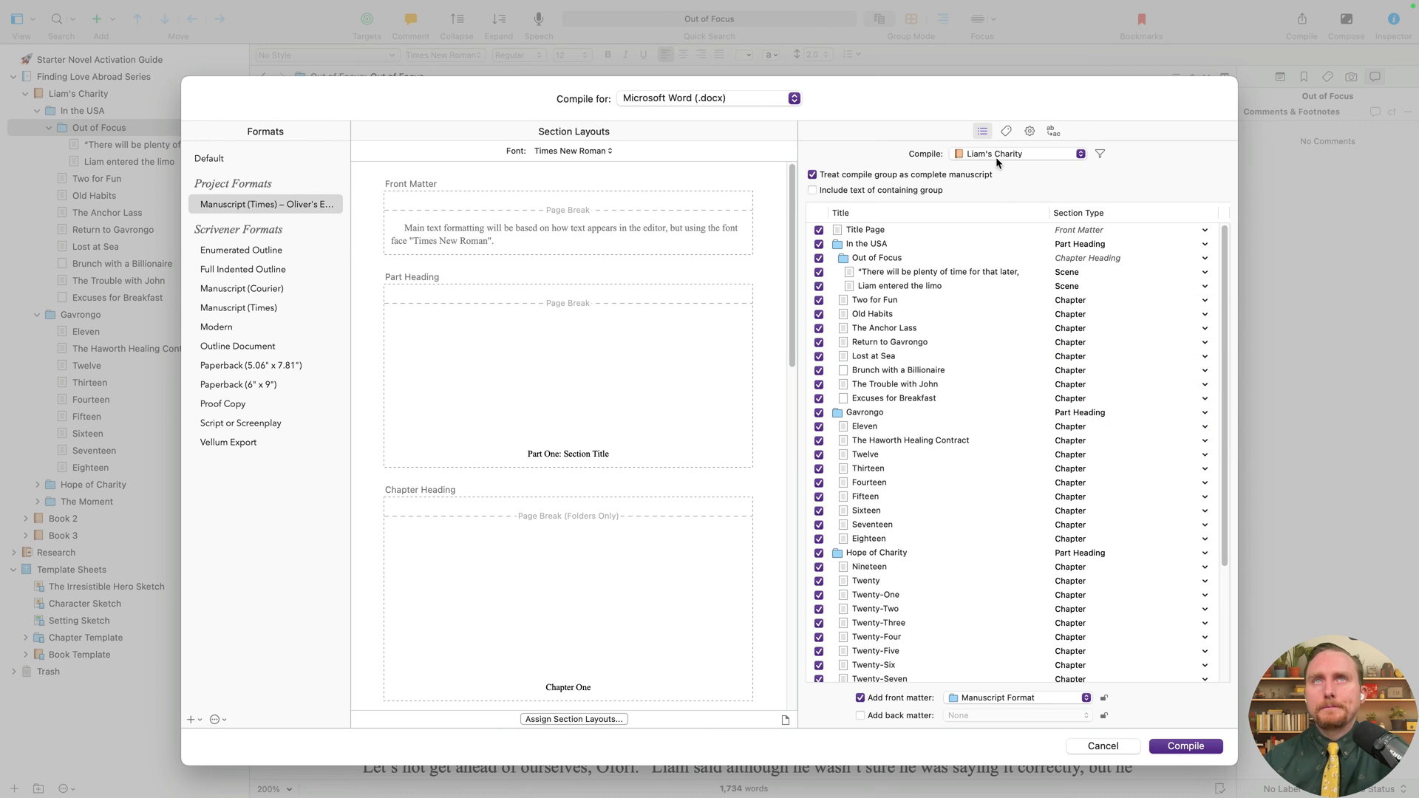
- Compile only In the USA, excluding its other chapters and not as a complete manuscript
{"action": "left_click", "coordinate": [995, 155]}
{"action": "left_click", "coordinate": [1011, 173]}
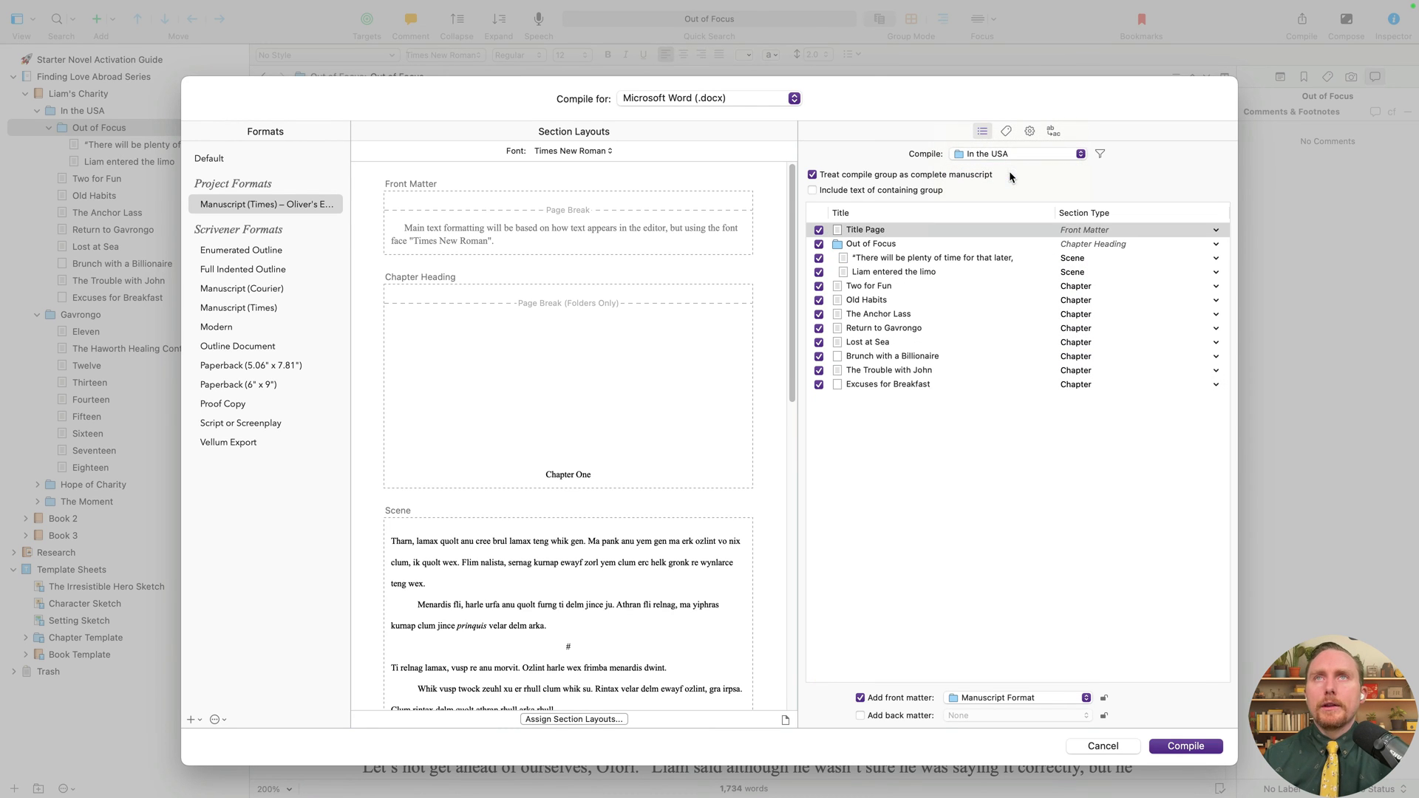
{"action": "left_click", "coordinate": [819, 287]}
{"action": "left_click", "coordinate": [819, 300]}
{"action": "left_click", "coordinate": [818, 314]}
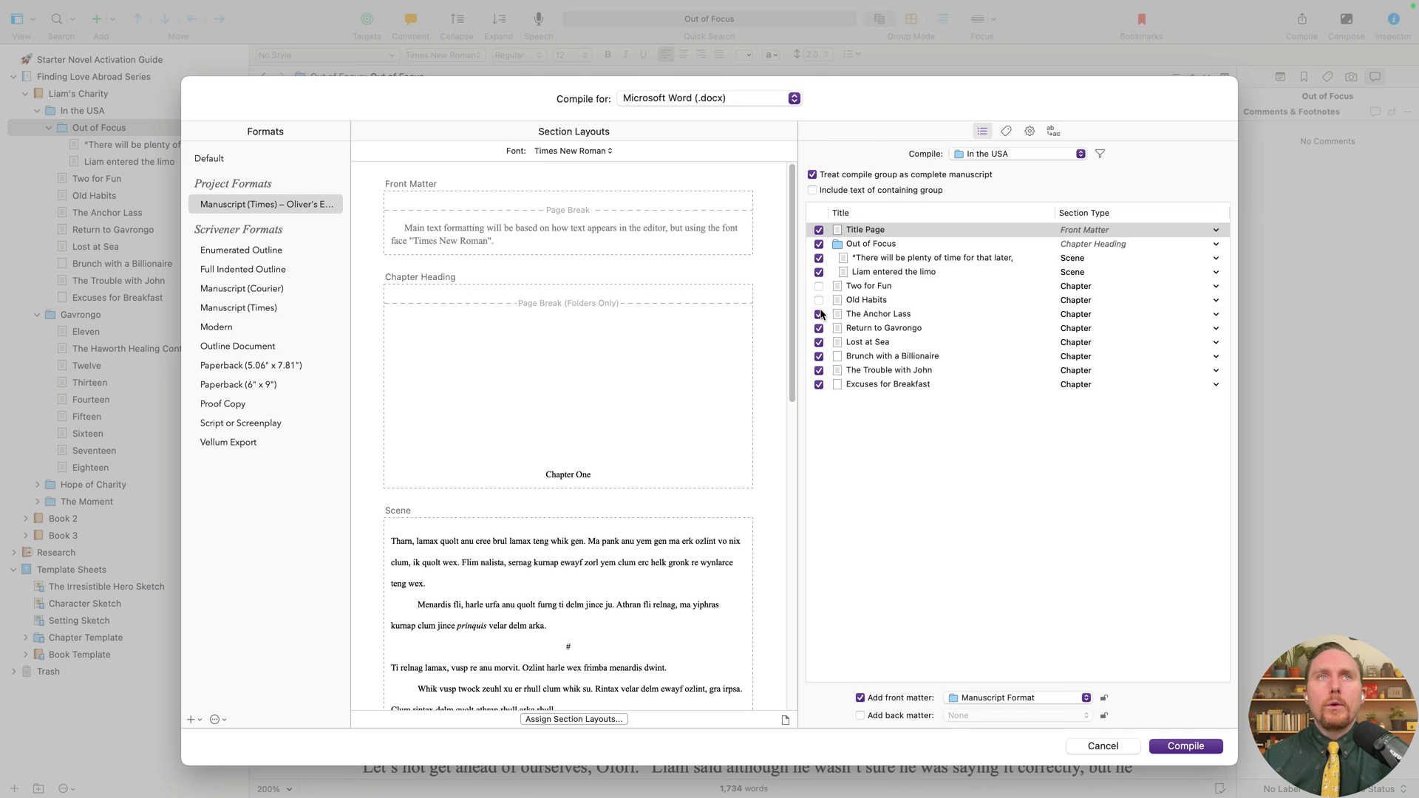
{"action": "left_click", "coordinate": [819, 328]}
{"action": "left_click", "coordinate": [819, 342]}
{"action": "left_click", "coordinate": [818, 356]}
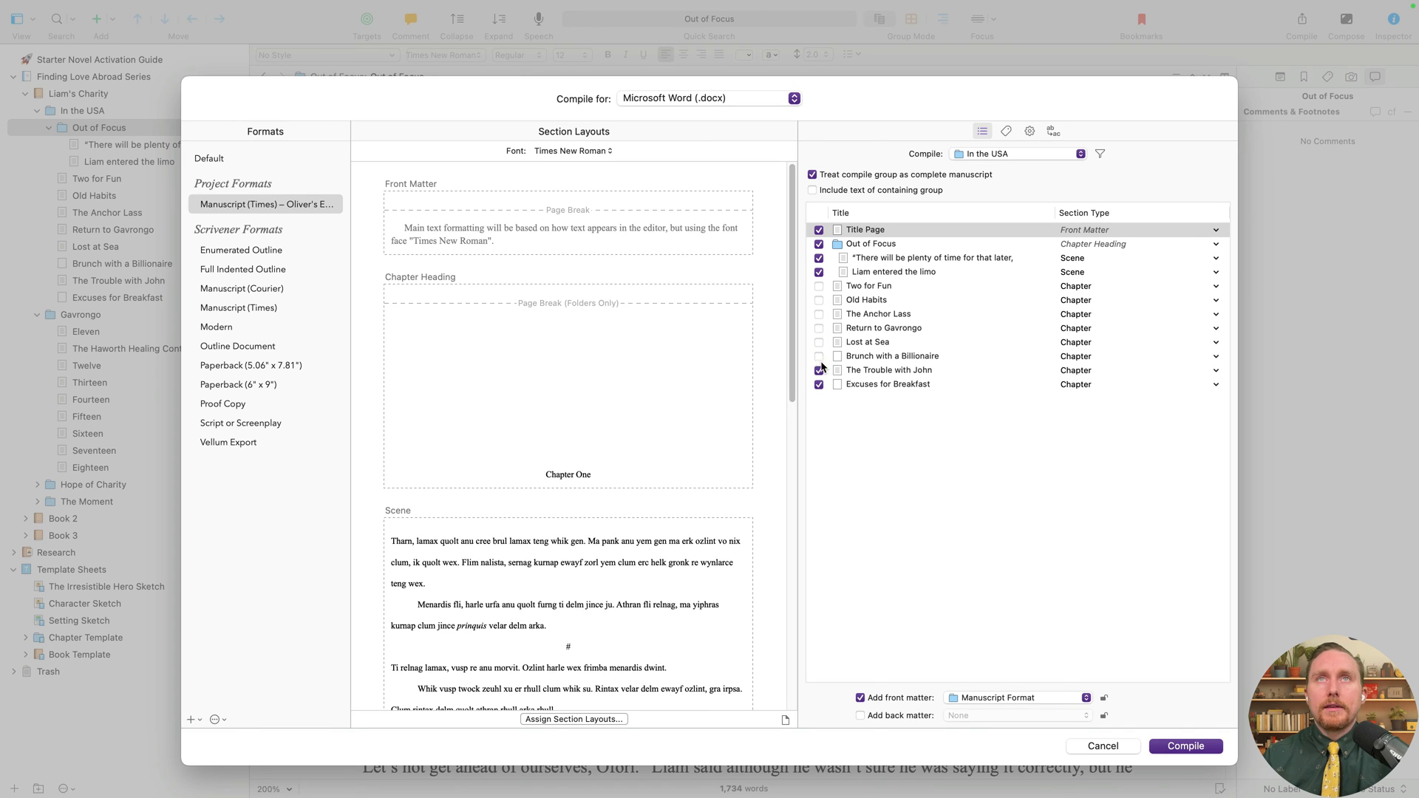
{"action": "left_click", "coordinate": [819, 370]}
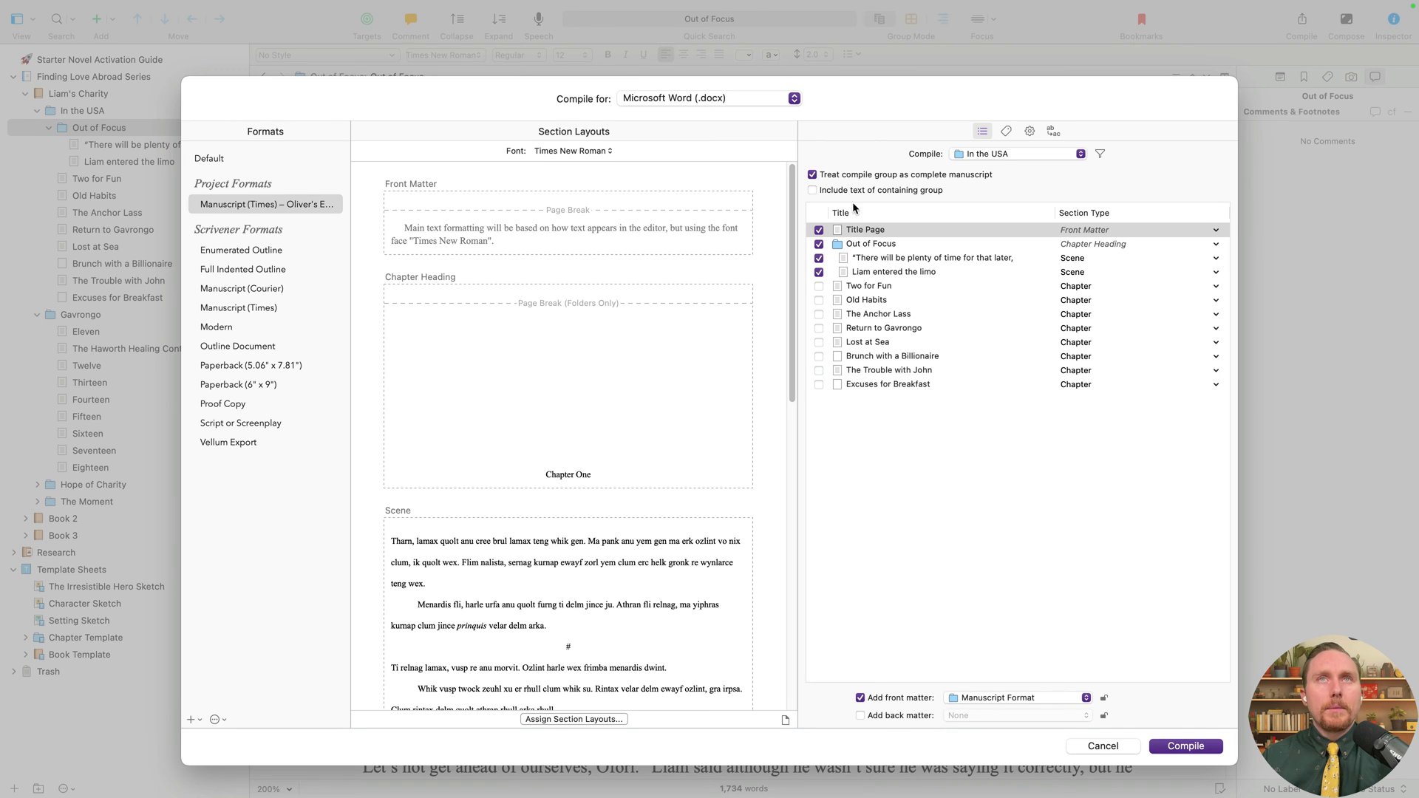
{"action": "left_click", "coordinate": [821, 174]}
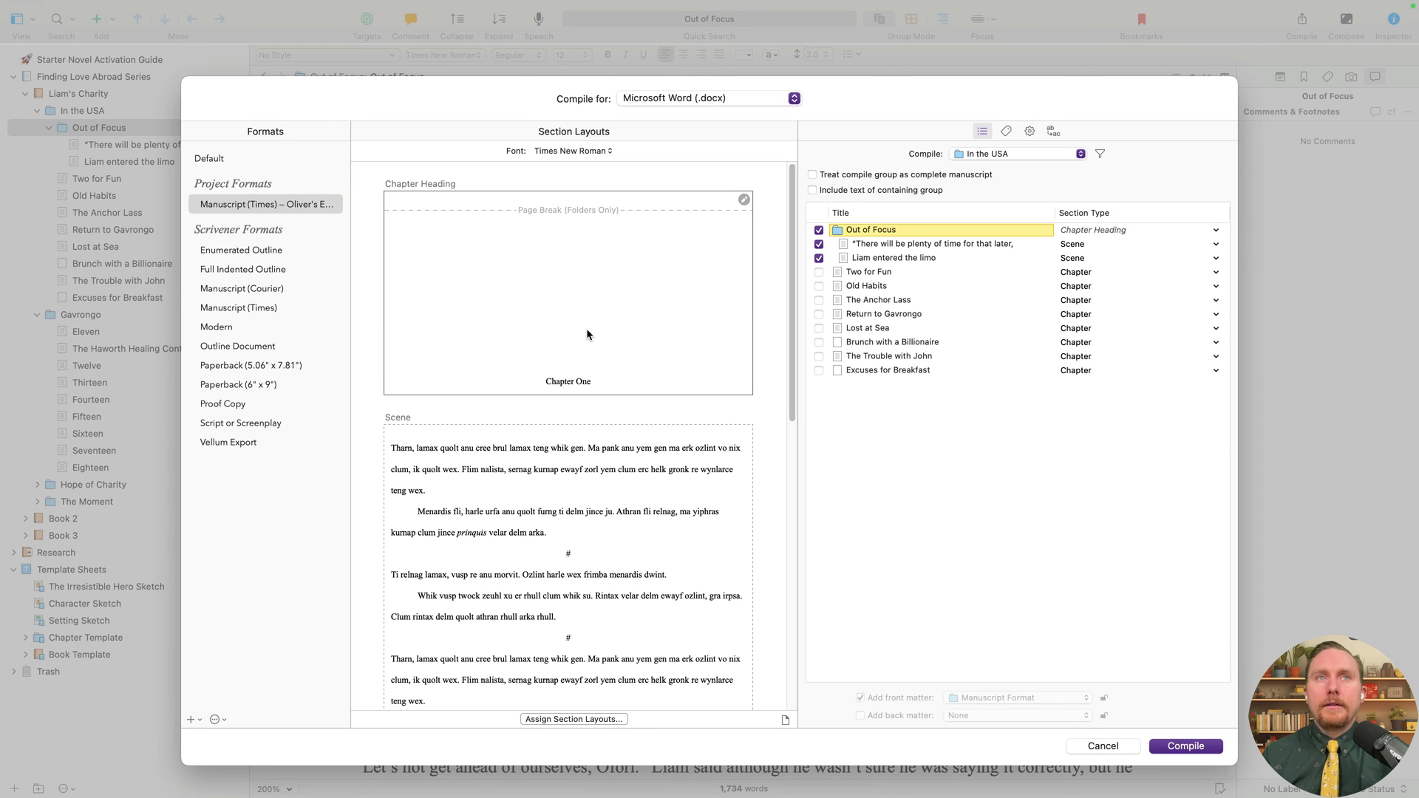
- Assign the Chapter Title section layout to chapter headings
{"action": "left_click", "coordinate": [508, 368]}
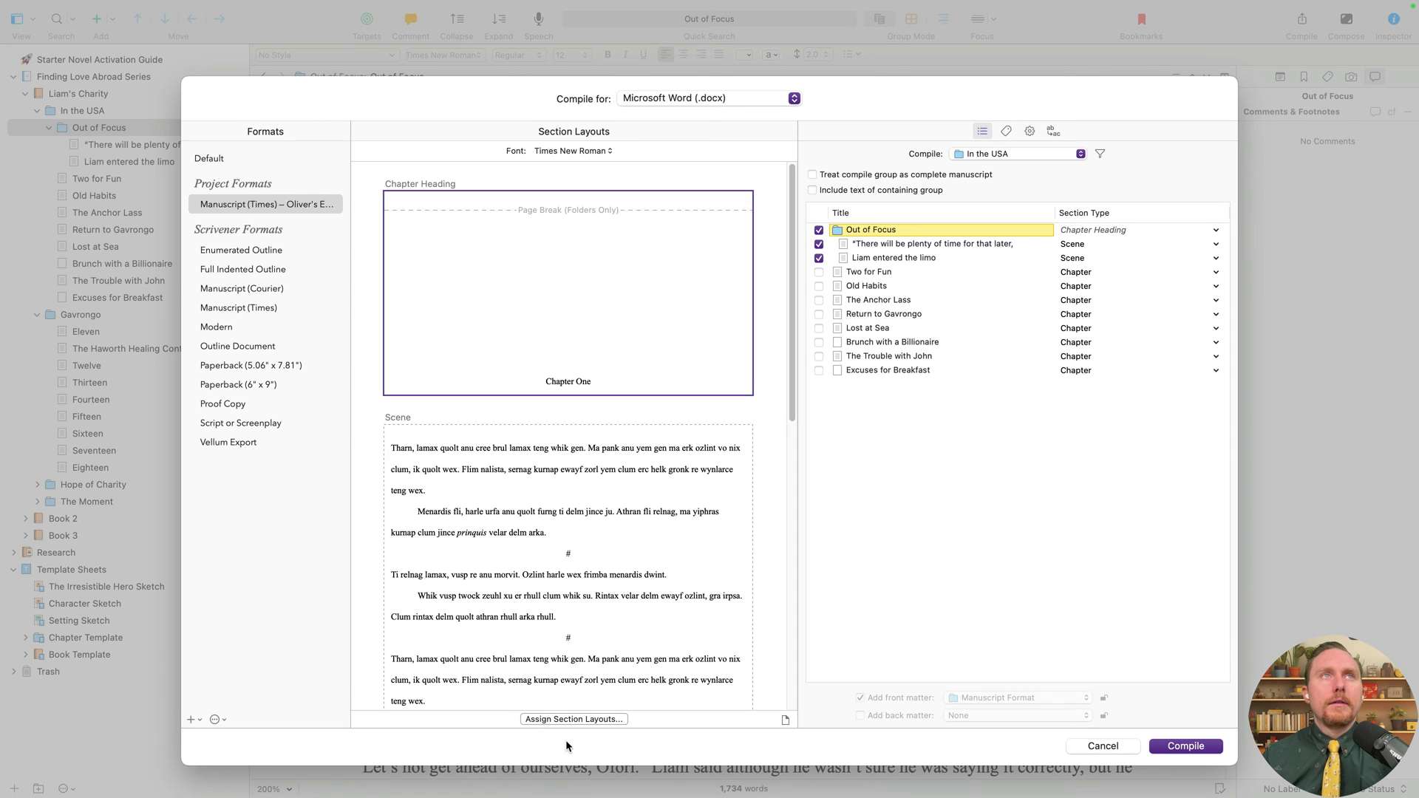
{"action": "left_click", "coordinate": [586, 717]}
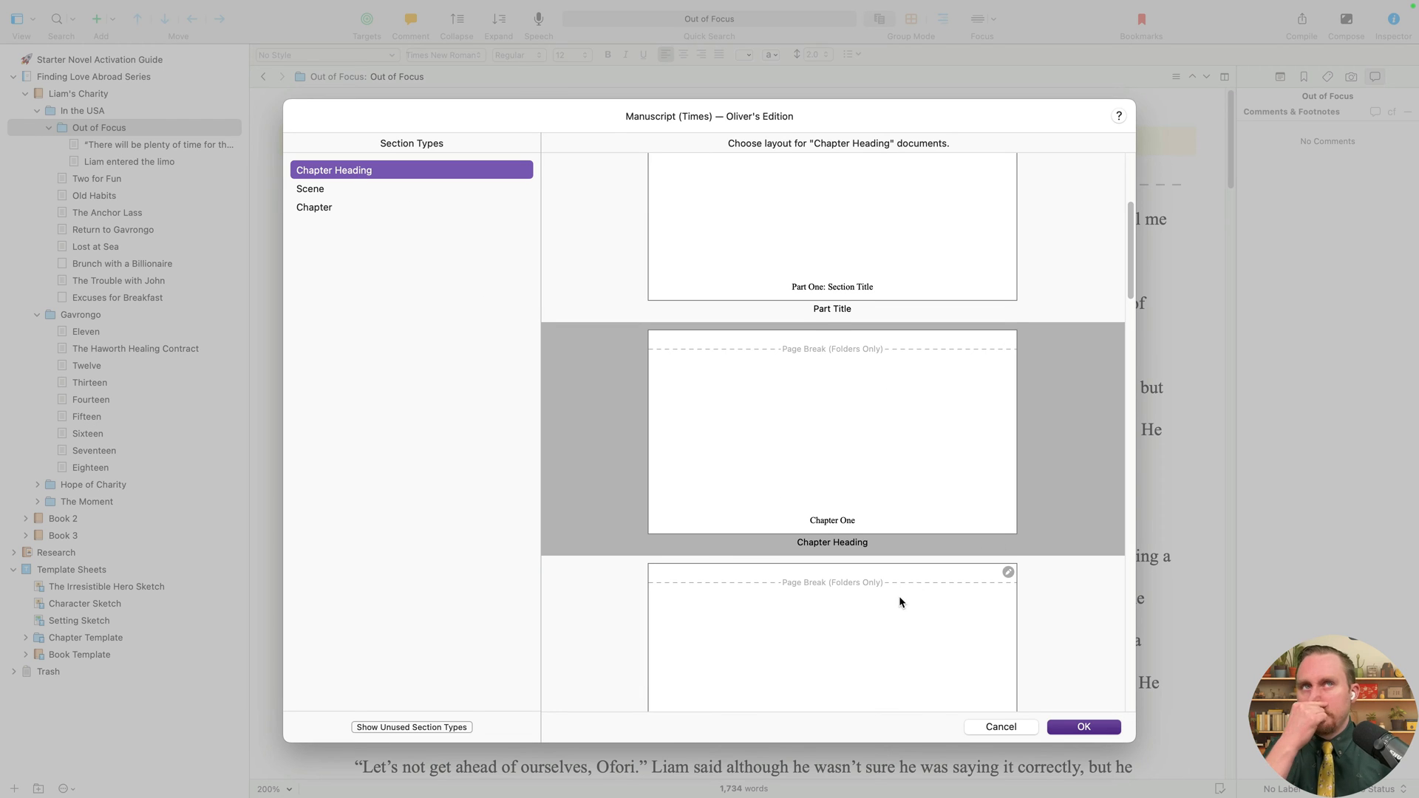
{"action": "scroll", "coordinate": [898, 595], "scroll_direction": "down", "scroll_amount": 5}
{"action": "left_click", "coordinate": [847, 529]}
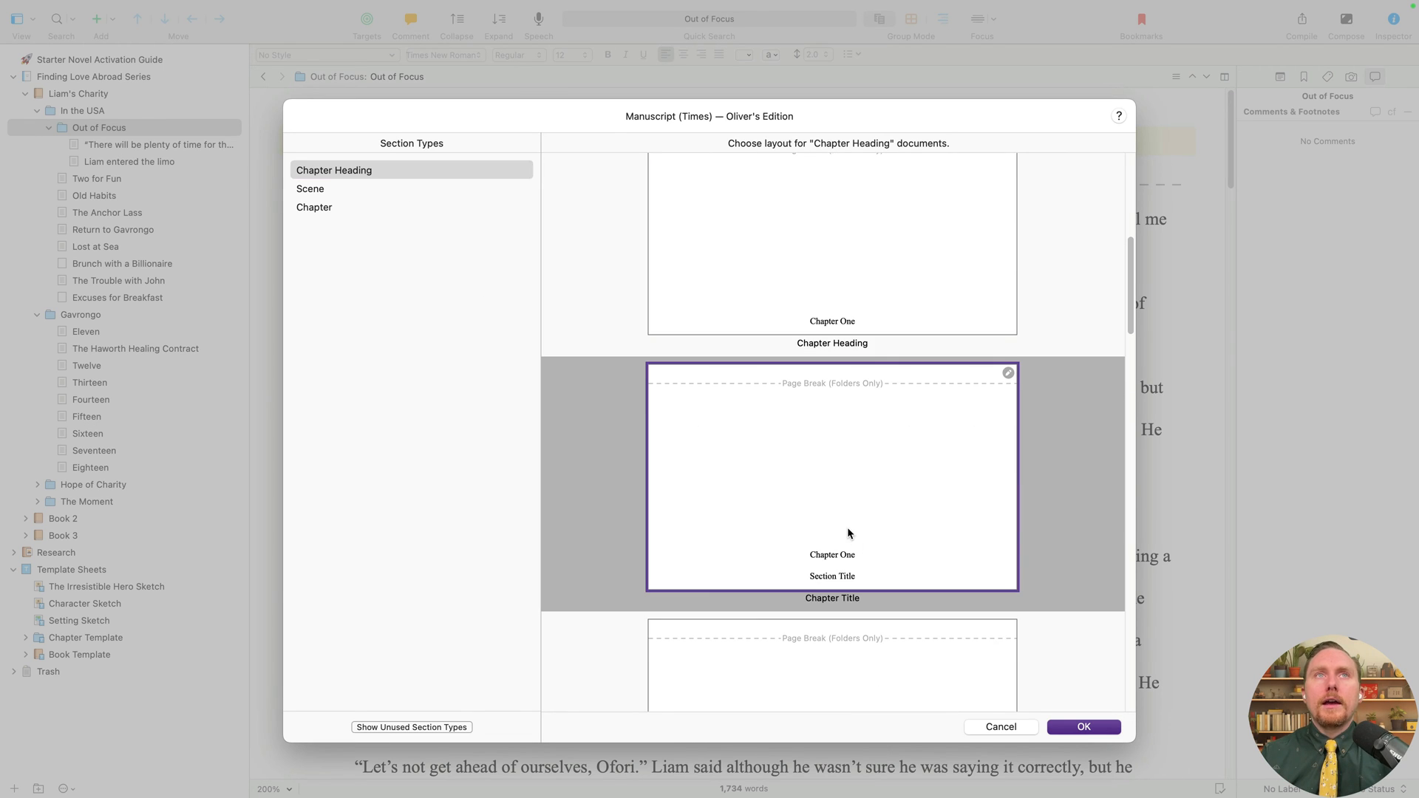
{"action": "left_click", "coordinate": [1080, 728]}
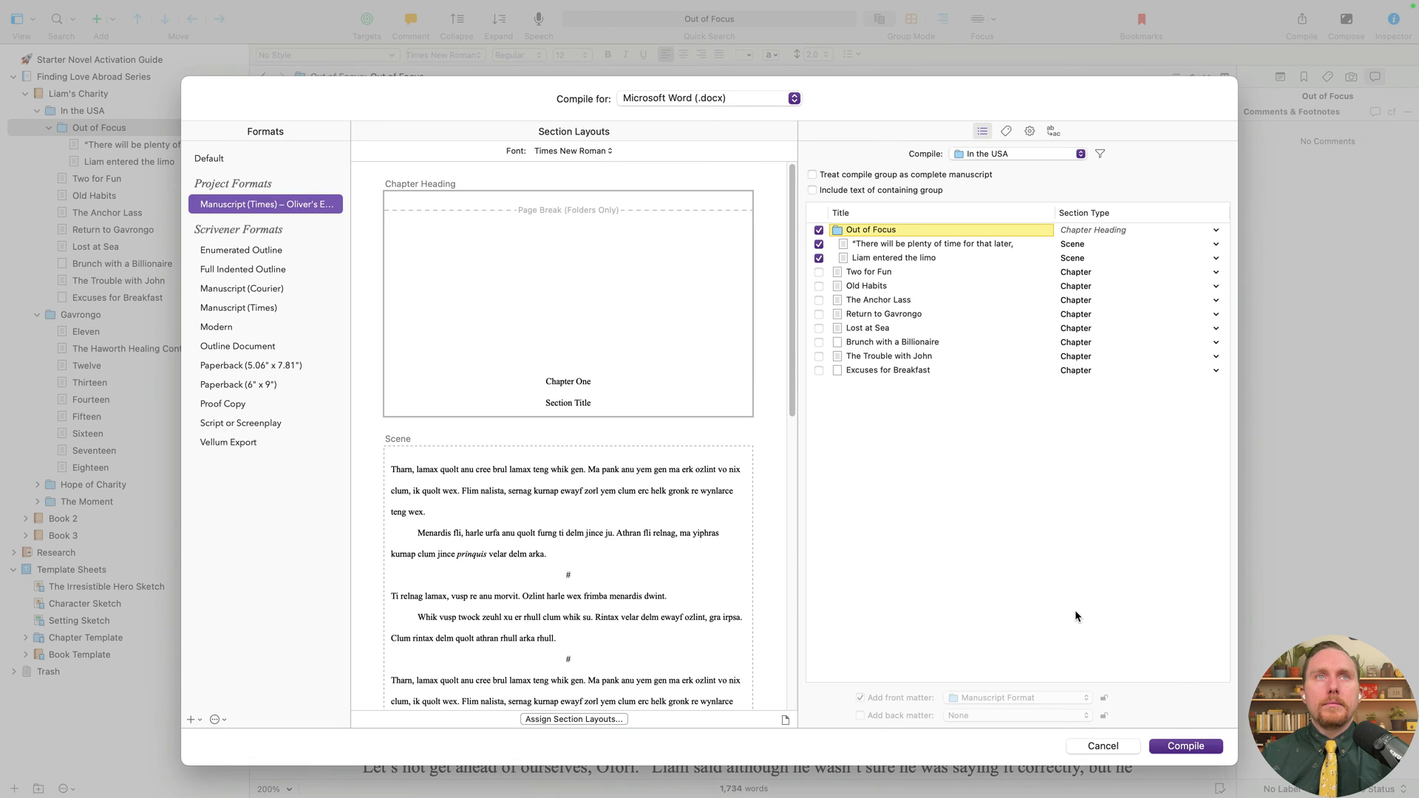
{"action": "left_click", "coordinate": [902, 247]}
{"action": "left_click", "coordinate": [581, 591]}
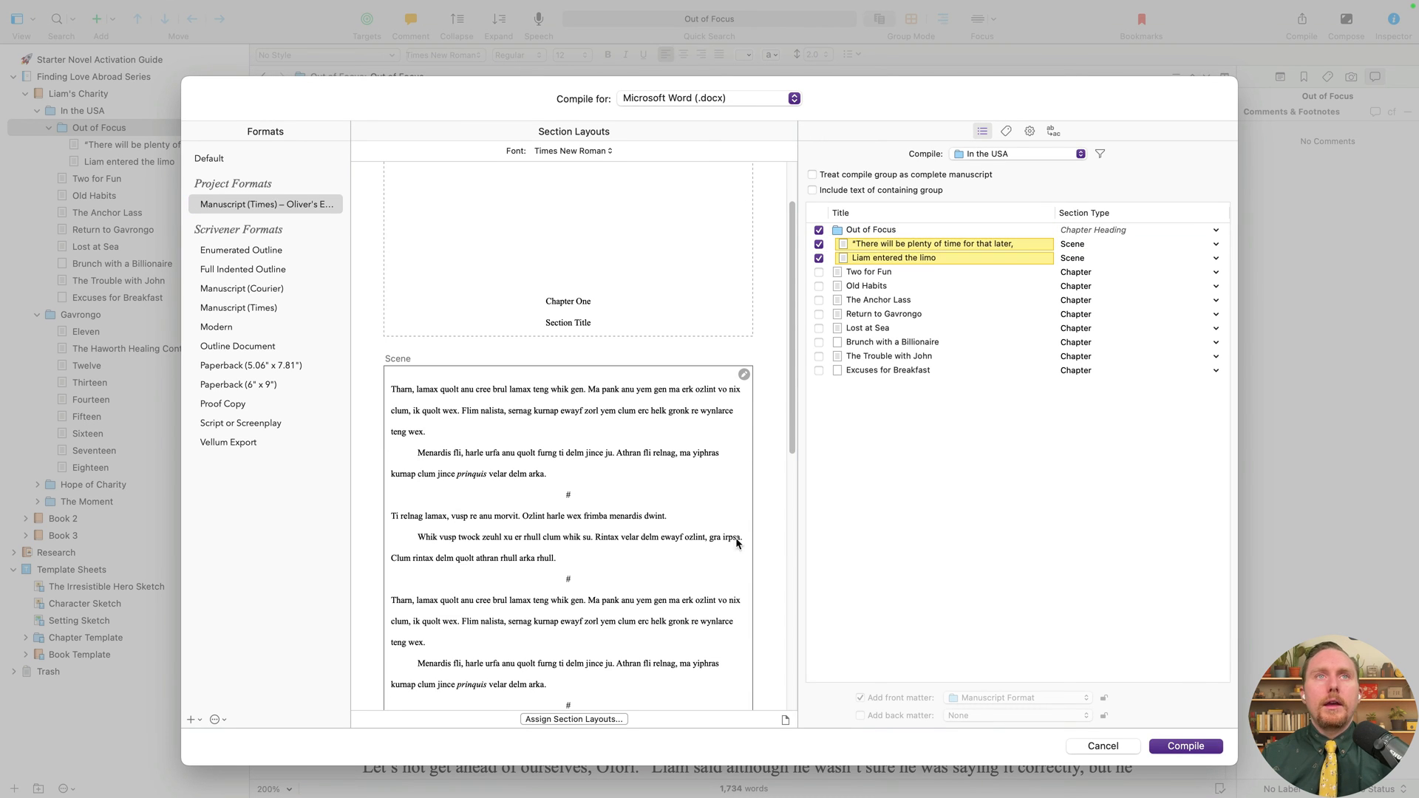
- Edit the compile format, check its *** separators, and save it
{"action": "right_click", "coordinate": [303, 205]}
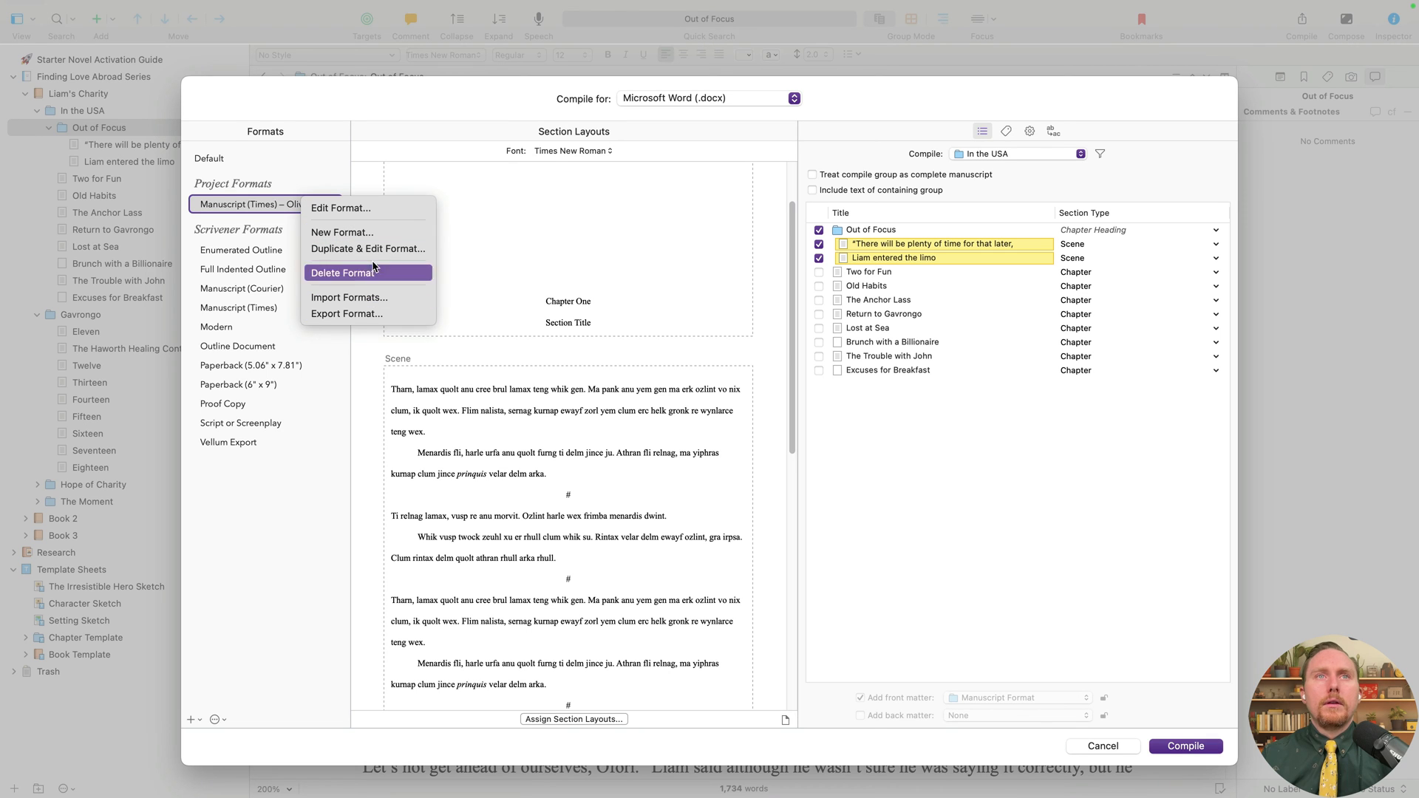
{"action": "left_click", "coordinate": [387, 211]}
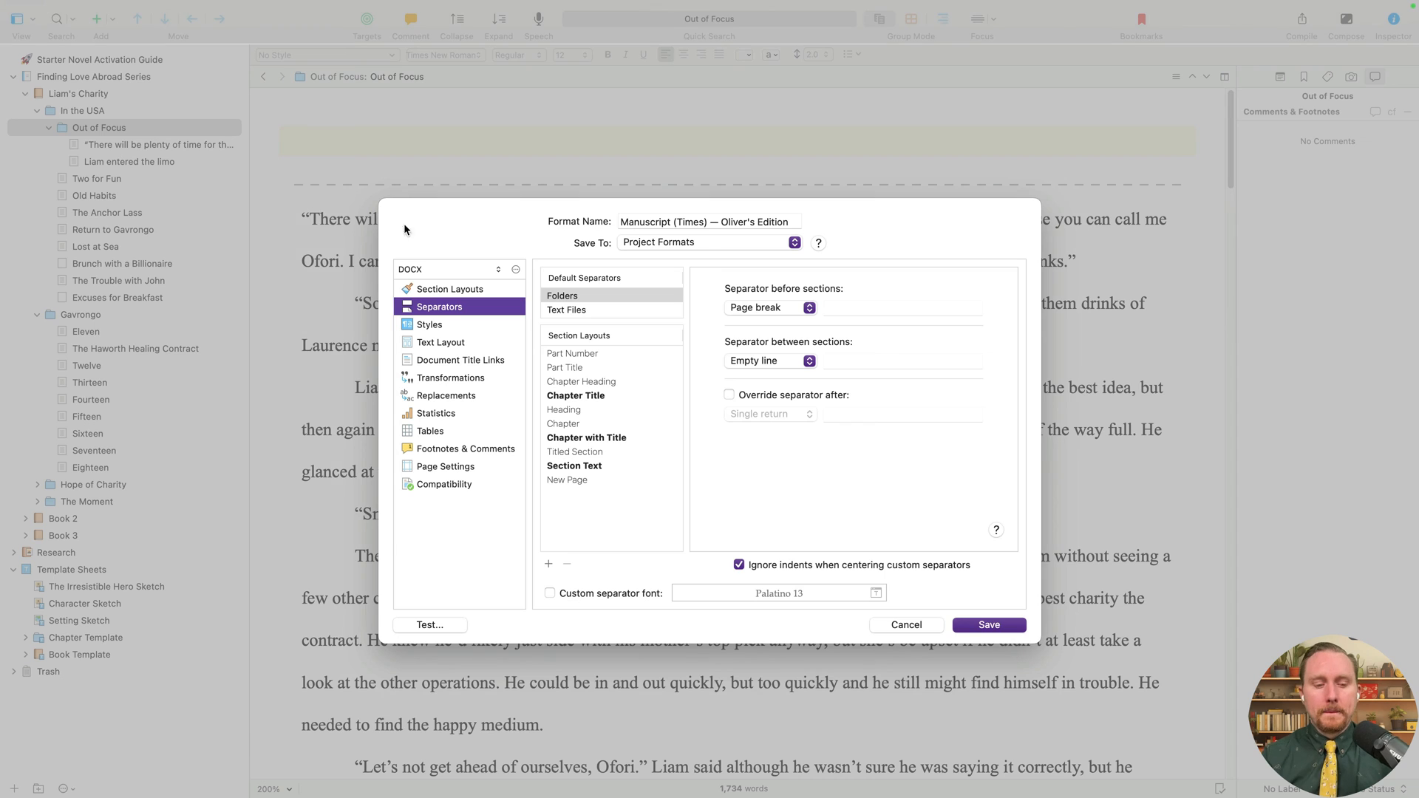
{"action": "left_click", "coordinate": [605, 310]}
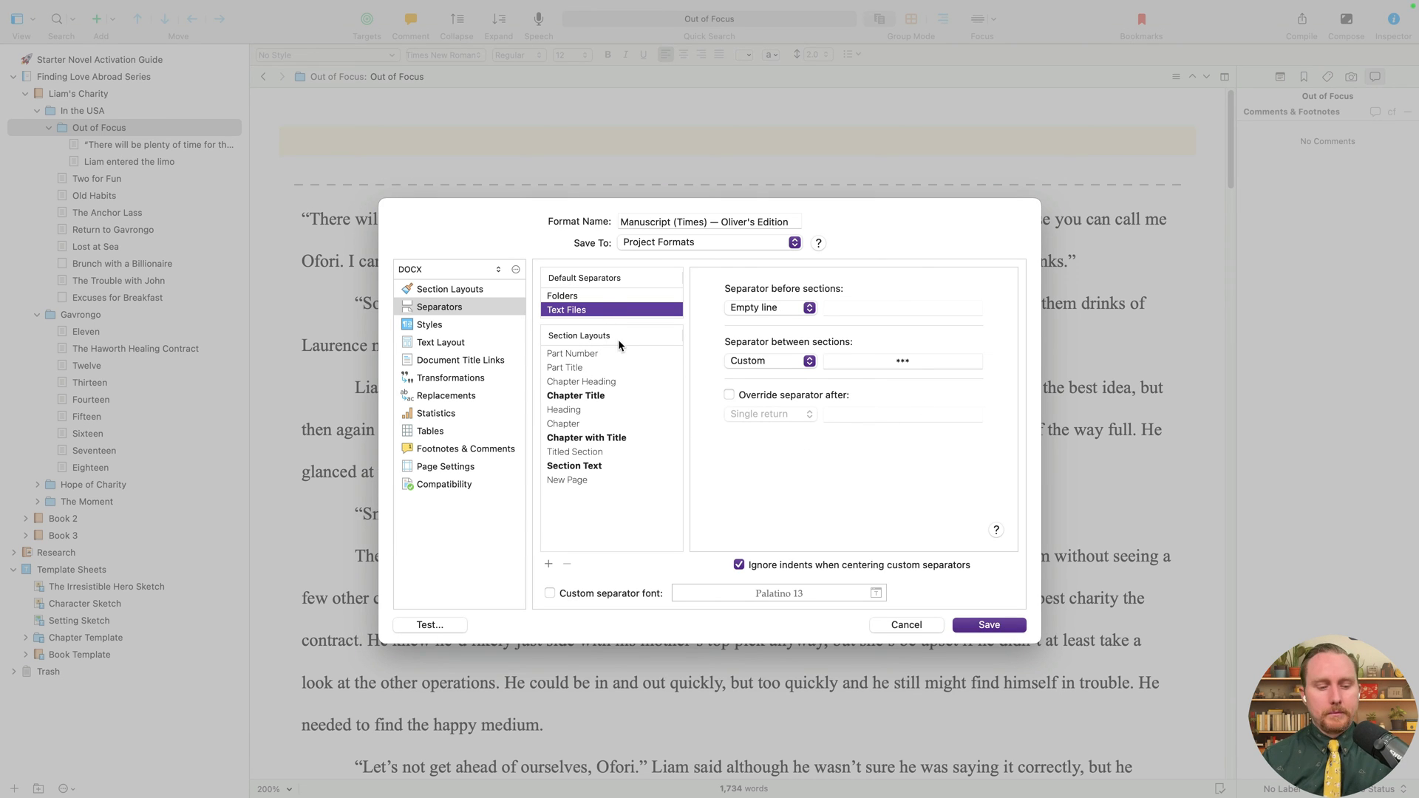
{"action": "left_click", "coordinate": [603, 297]}
{"action": "left_click", "coordinate": [606, 307]}
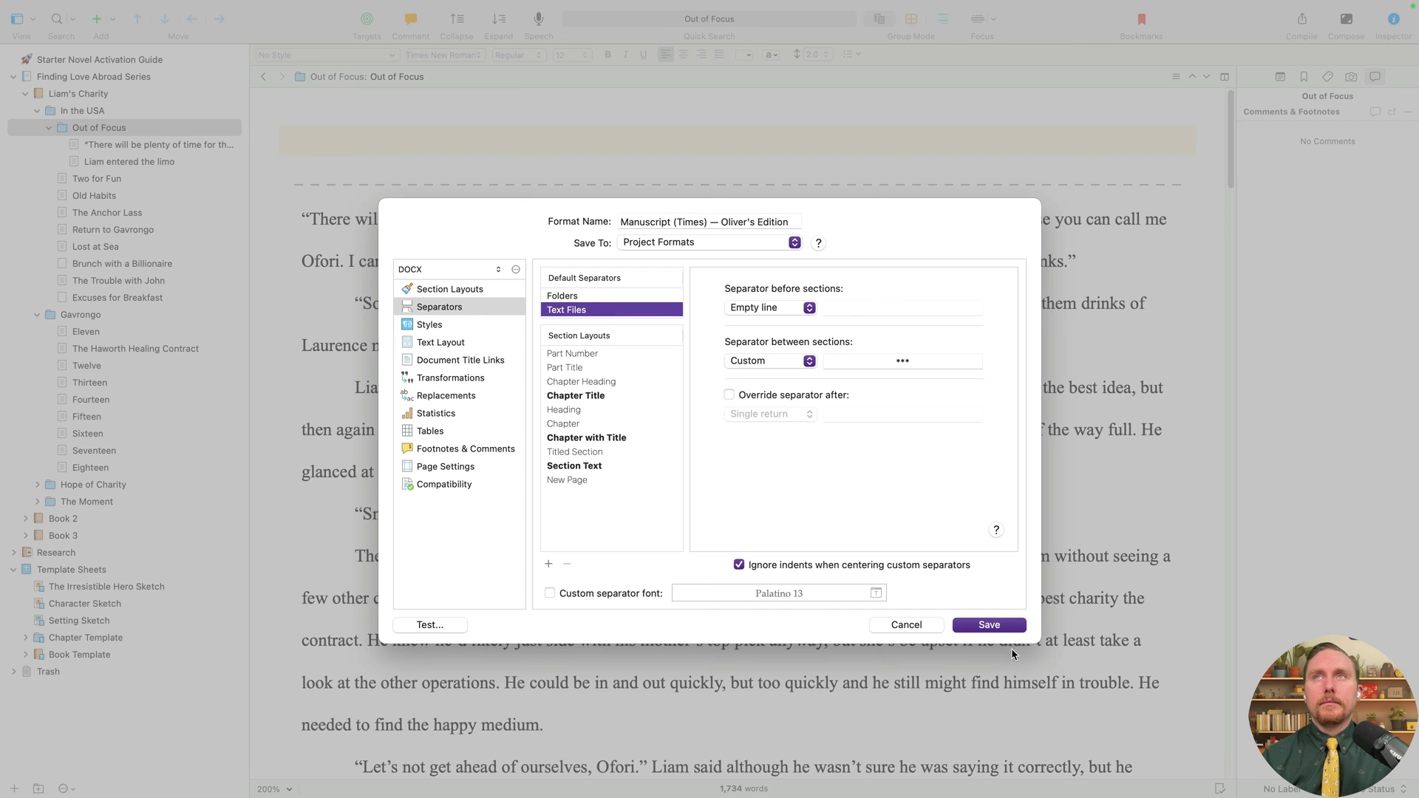
{"action": "left_click", "coordinate": [988, 625]}
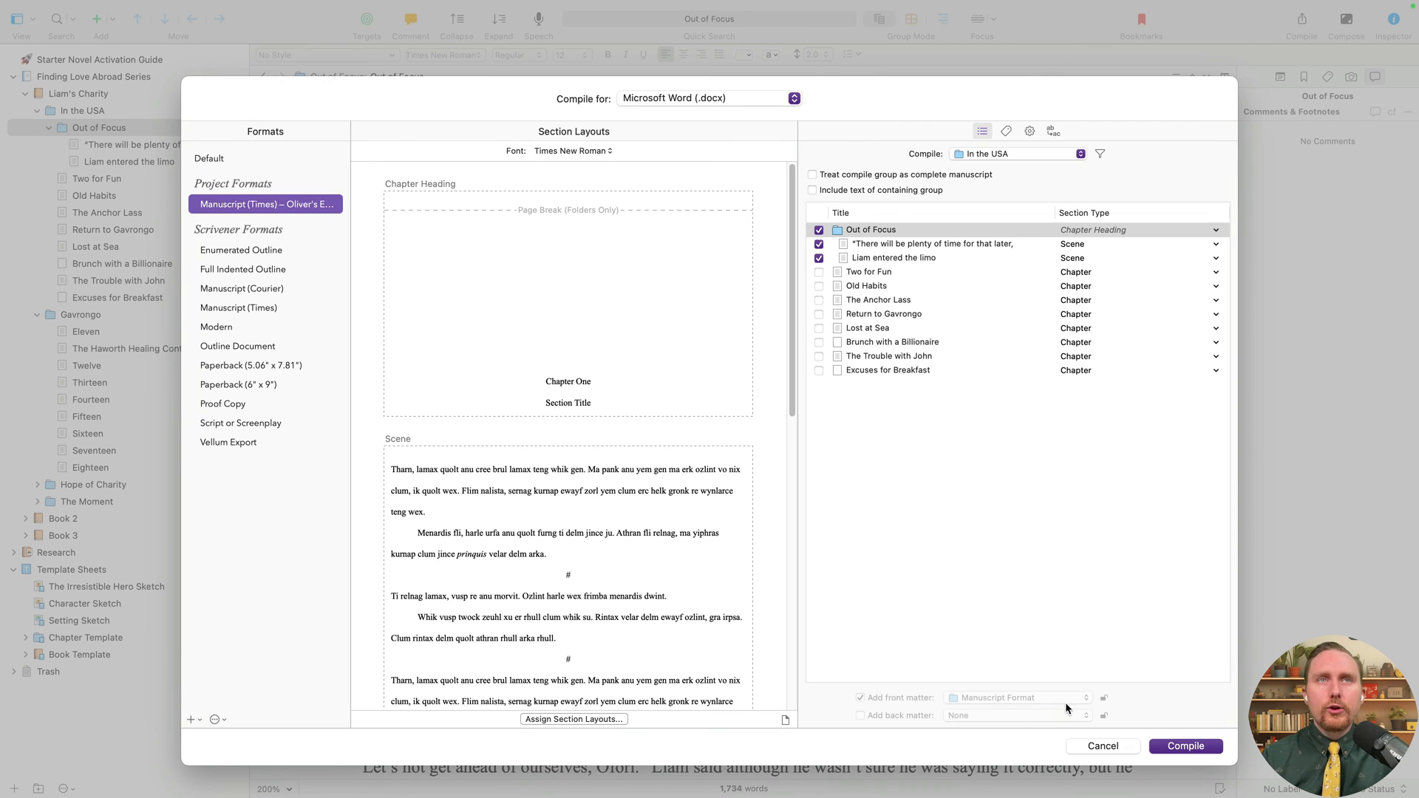
- Compile and export the Word document as 'Liam's Charity 4'
{"action": "left_click", "coordinate": [1169, 743]}
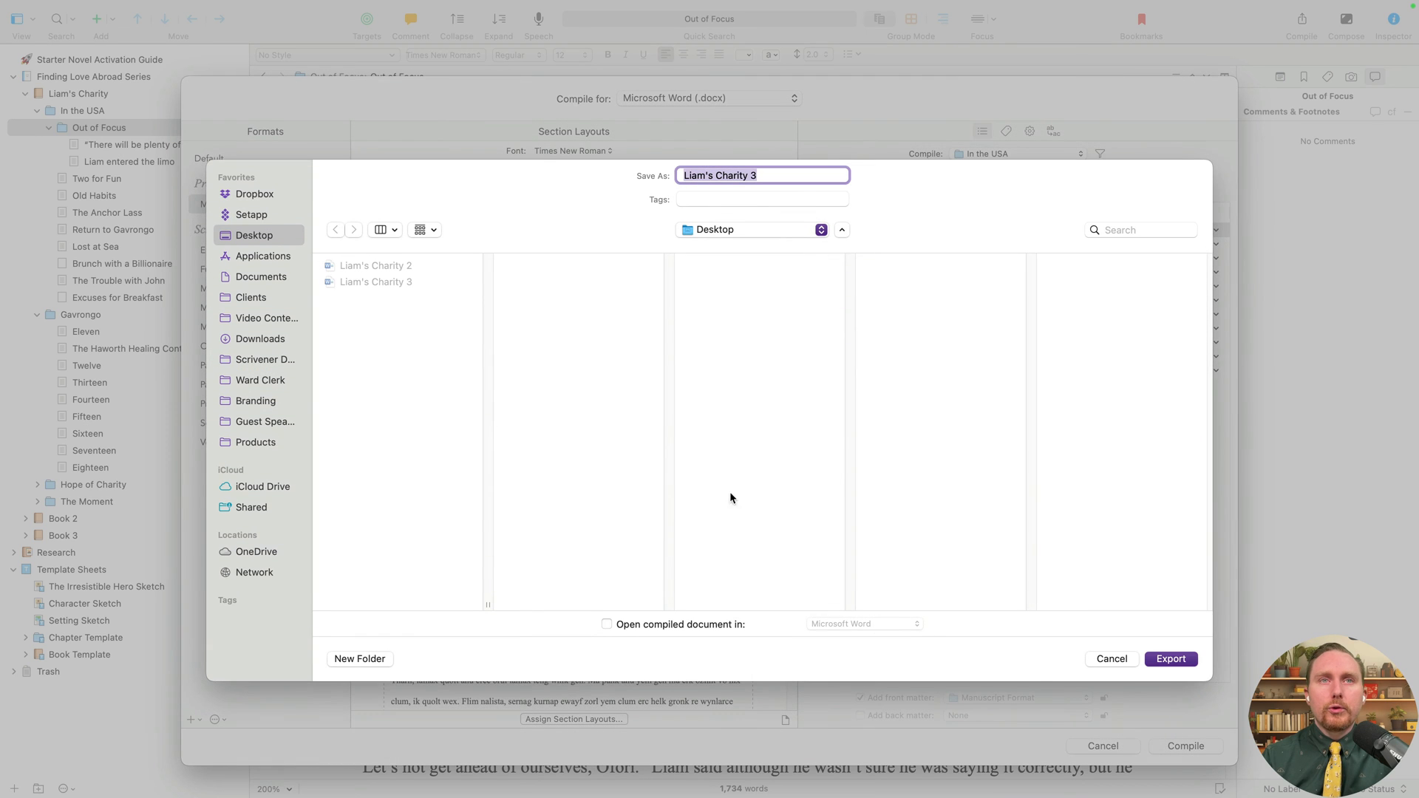
{"action": "key", "text": "Right"}
{"action": "key", "text": "BackSpace"}
{"action": "type", "text": "4"}
{"action": "key", "text": "Return"}
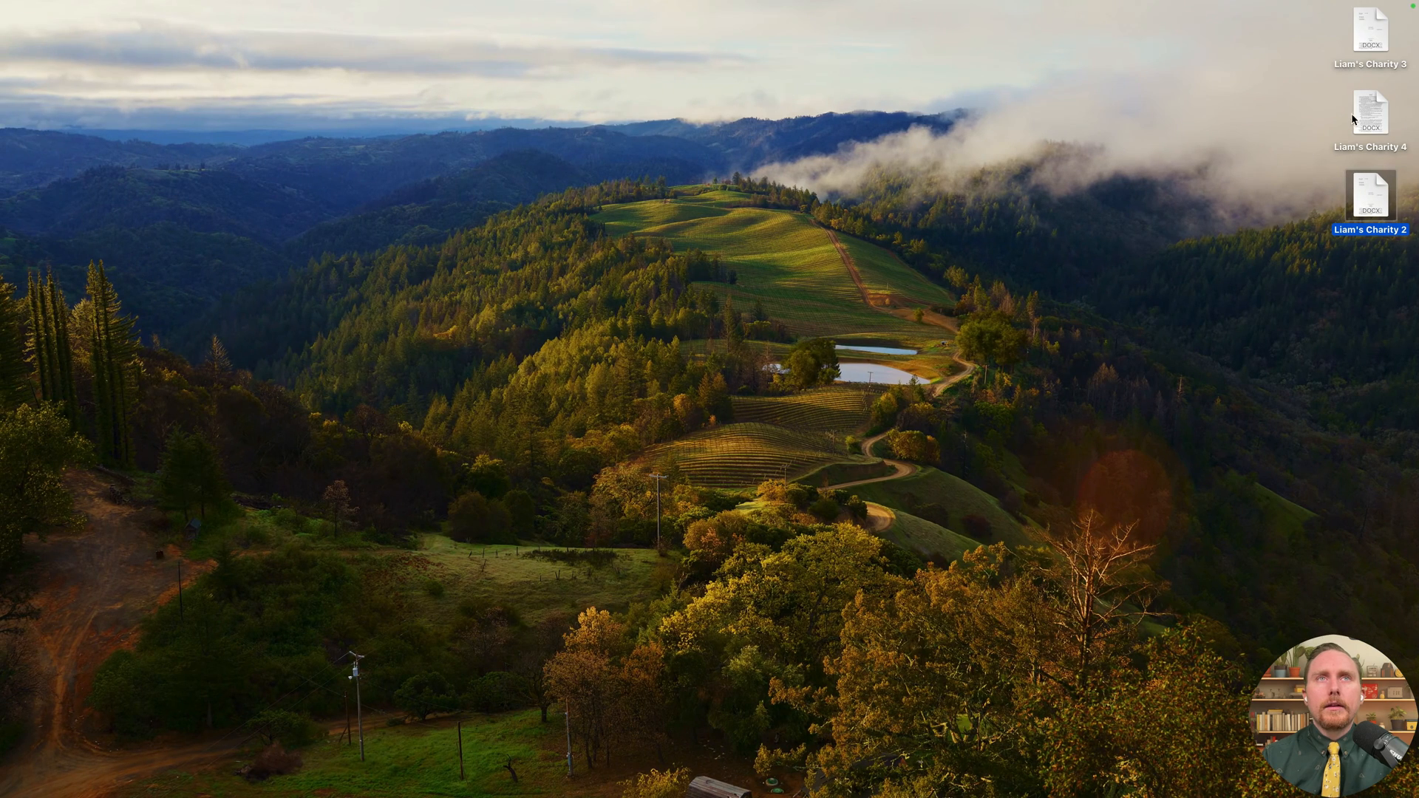
- Open Liam's Charity 4 in Word, scroll through its # scene breaks, and return to Scrivener
{"action": "double_click", "coordinate": [1354, 118]}
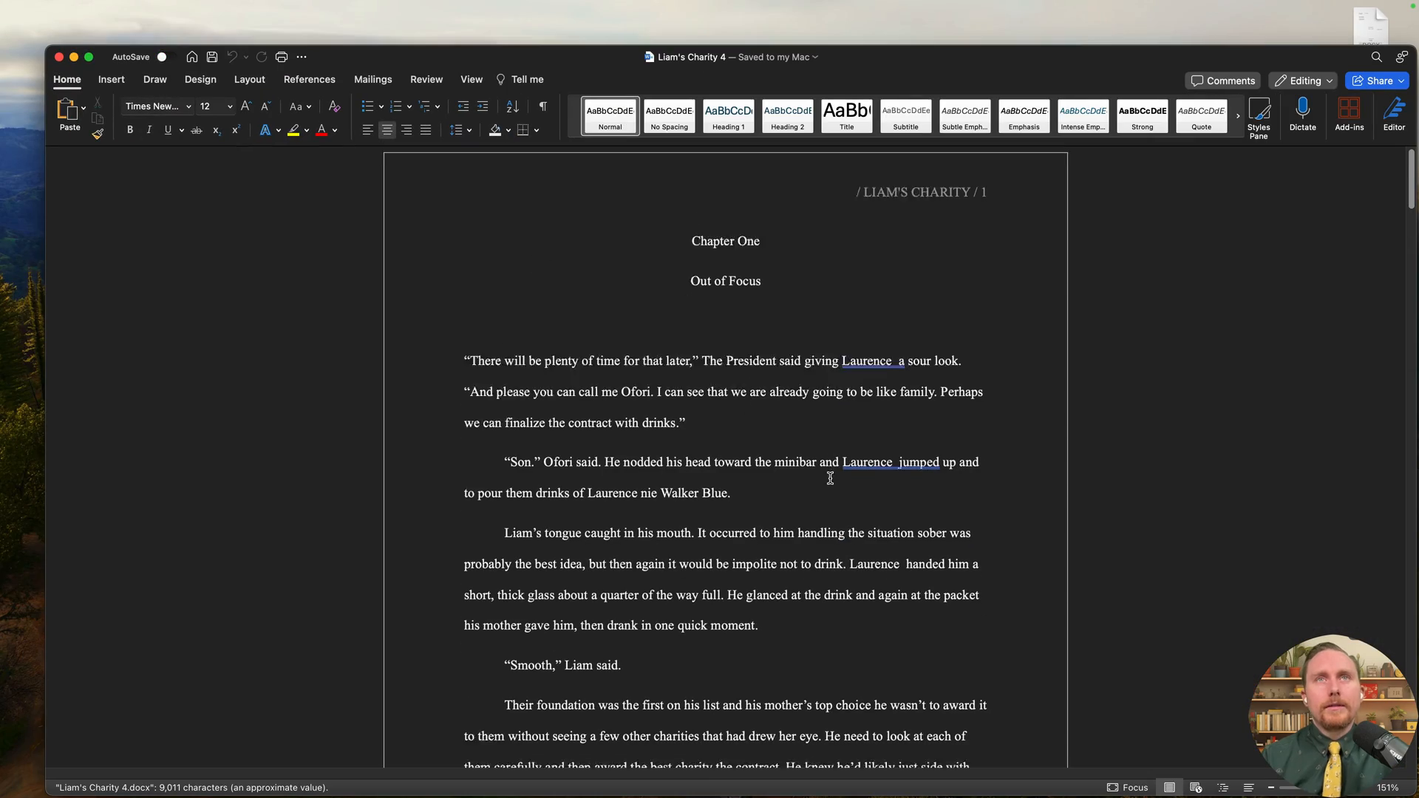
{"action": "scroll", "coordinate": [829, 478], "scroll_direction": "down", "scroll_amount": 10}
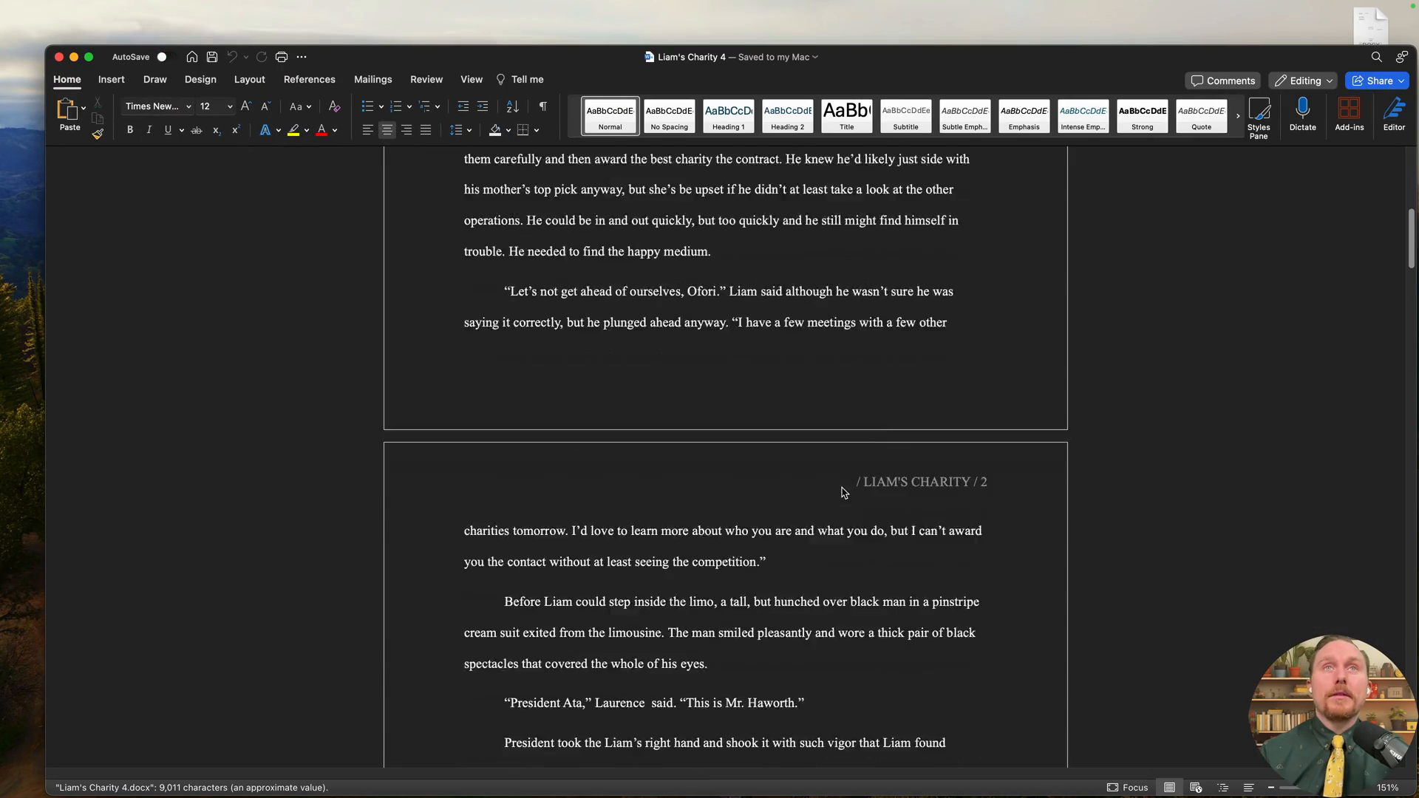
{"action": "scroll", "coordinate": [844, 493], "scroll_direction": "down", "scroll_amount": 10}
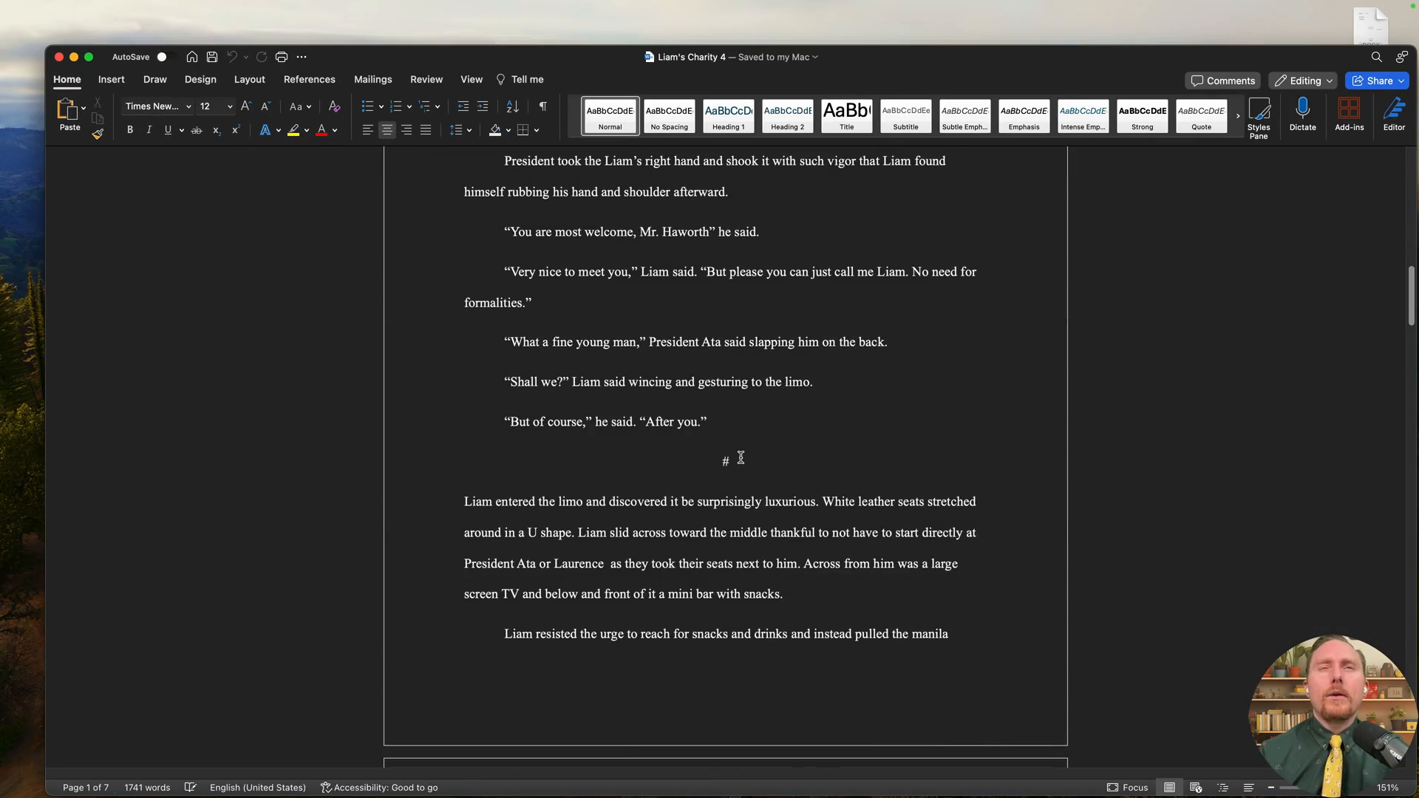
{"action": "left_click_drag", "start_coordinate": [741, 457], "coordinate": [697, 454]}
{"action": "scroll", "coordinate": [813, 547], "scroll_direction": "down", "scroll_amount": 6}
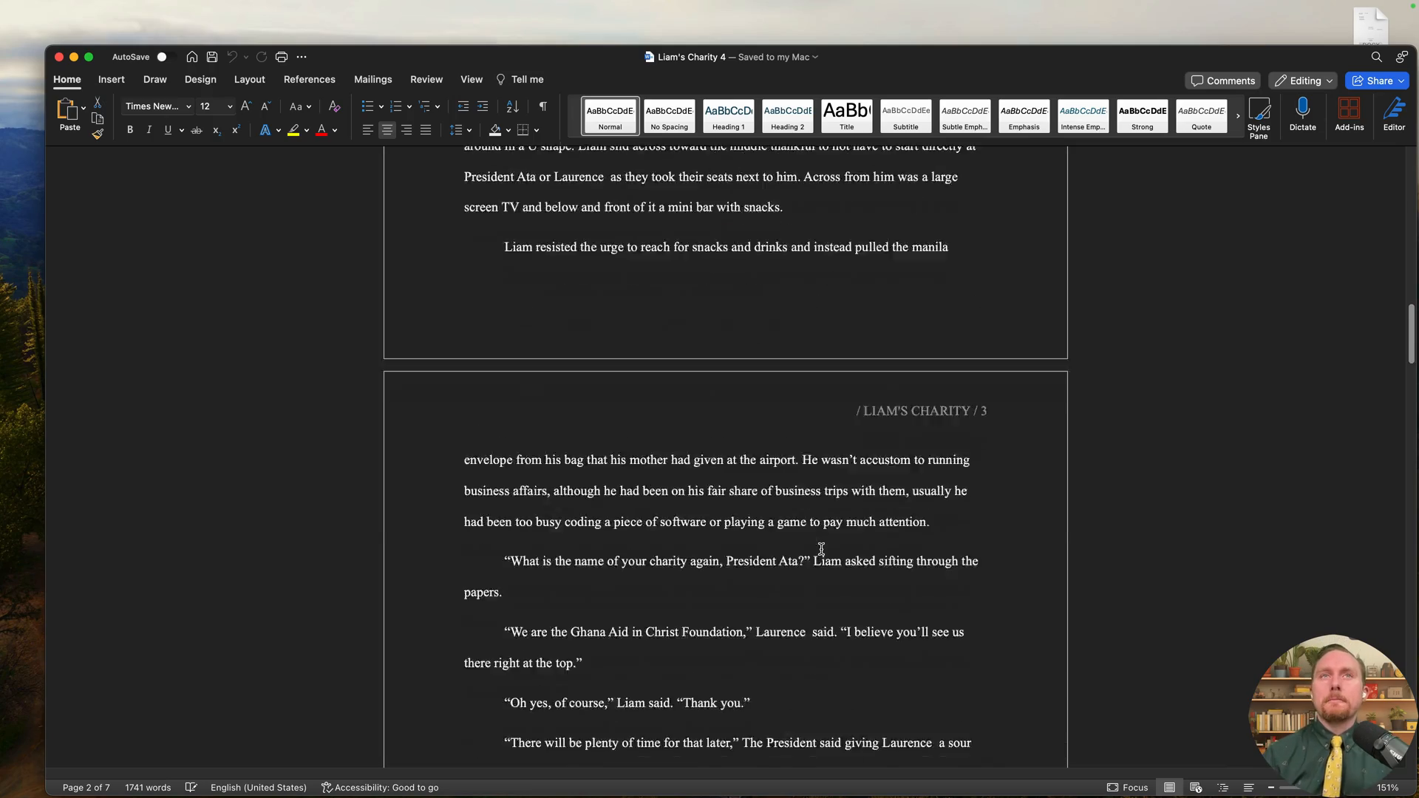
{"action": "scroll", "coordinate": [821, 549], "scroll_direction": "down", "scroll_amount": 18}
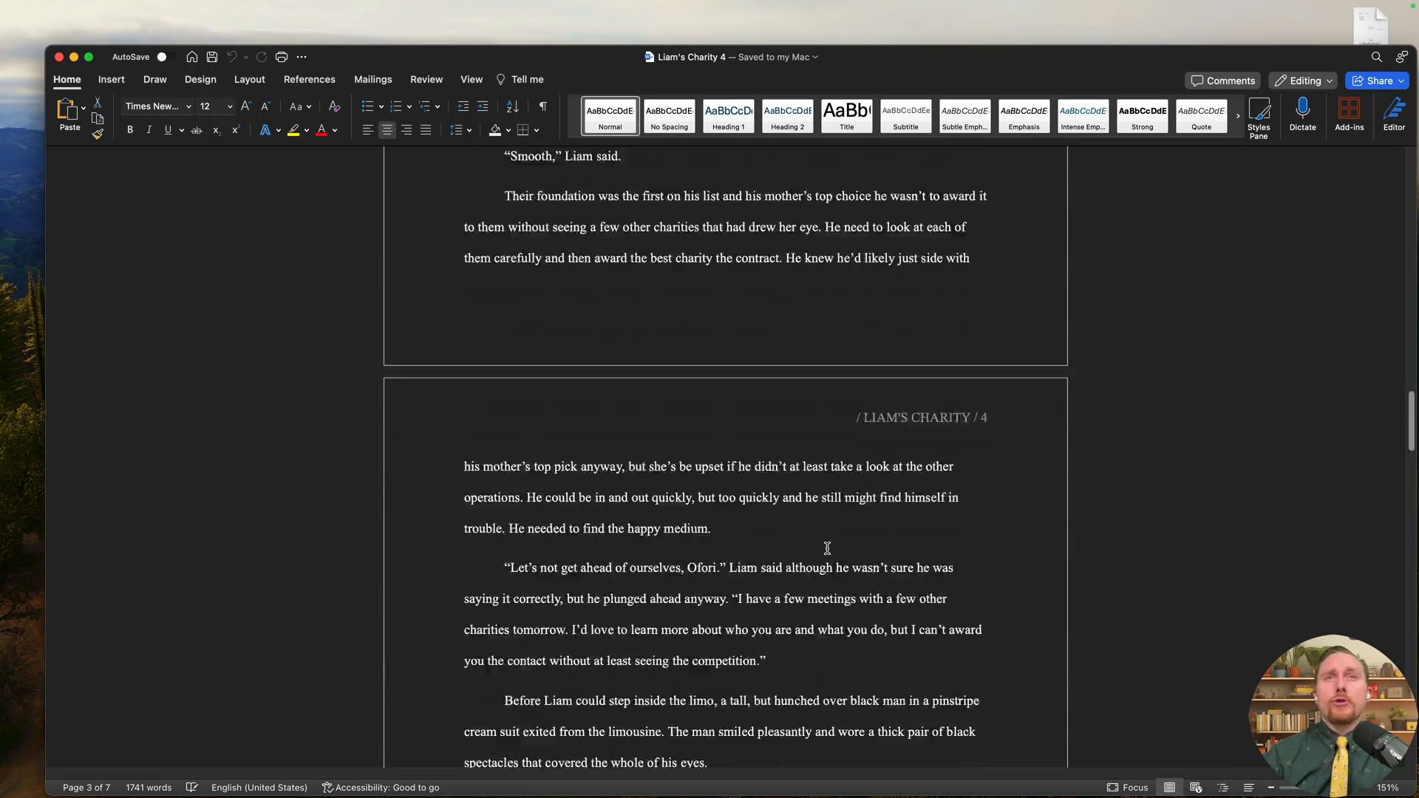
{"action": "scroll", "coordinate": [827, 548], "scroll_direction": "down", "scroll_amount": 20}
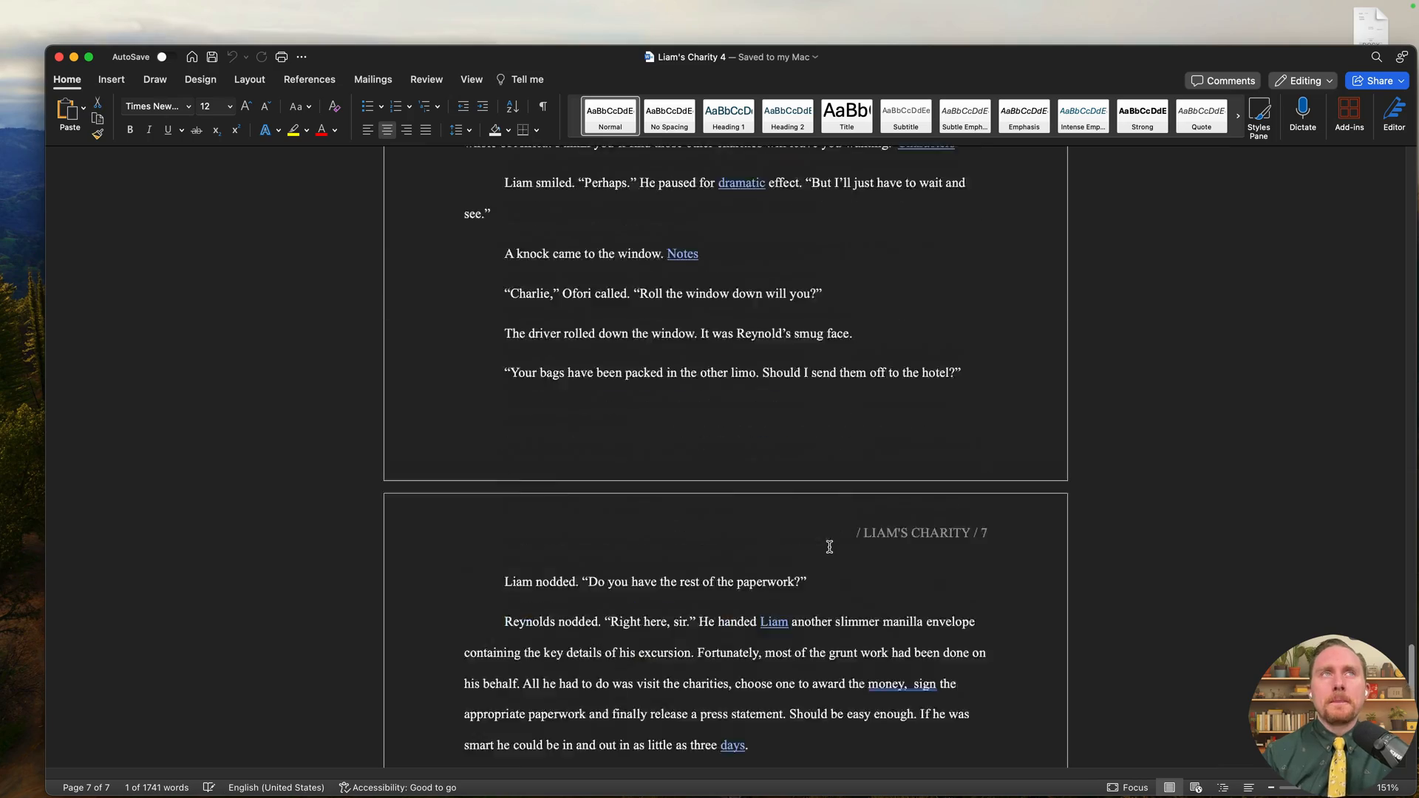
{"action": "scroll", "coordinate": [829, 547], "scroll_direction": "up", "scroll_amount": 20}
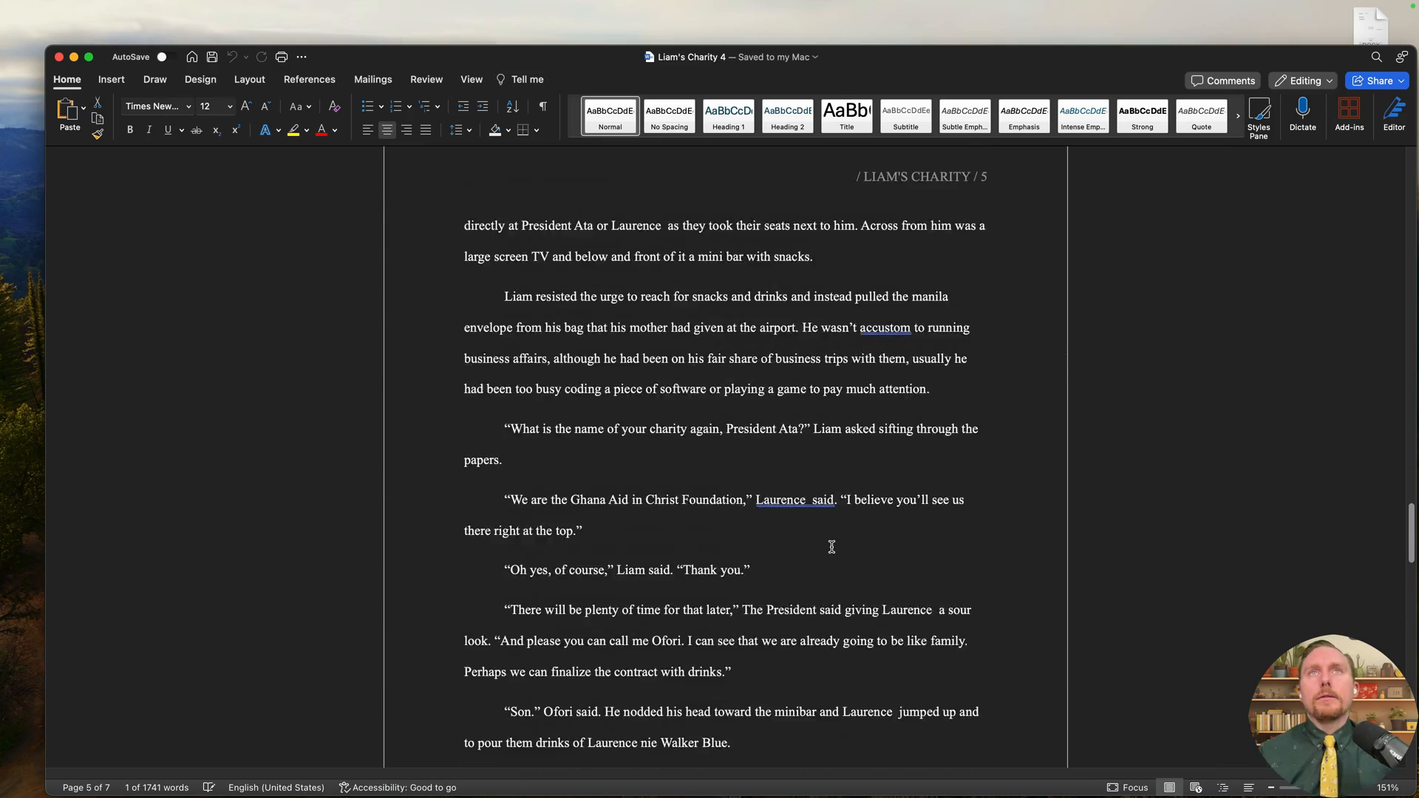
{"action": "scroll", "coordinate": [832, 549], "scroll_direction": "up", "scroll_amount": 12}
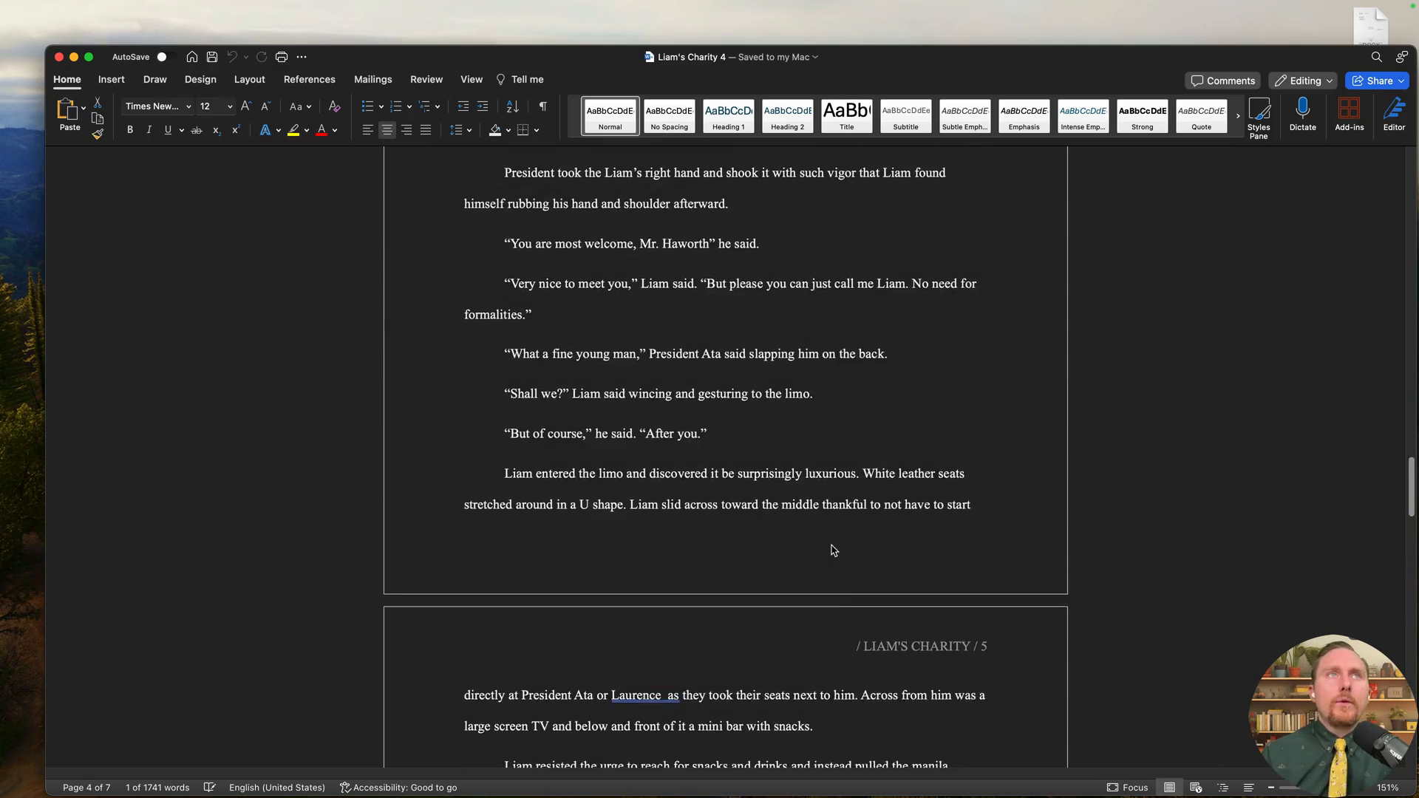
{"action": "scroll", "coordinate": [833, 551], "scroll_direction": "up", "scroll_amount": 15}
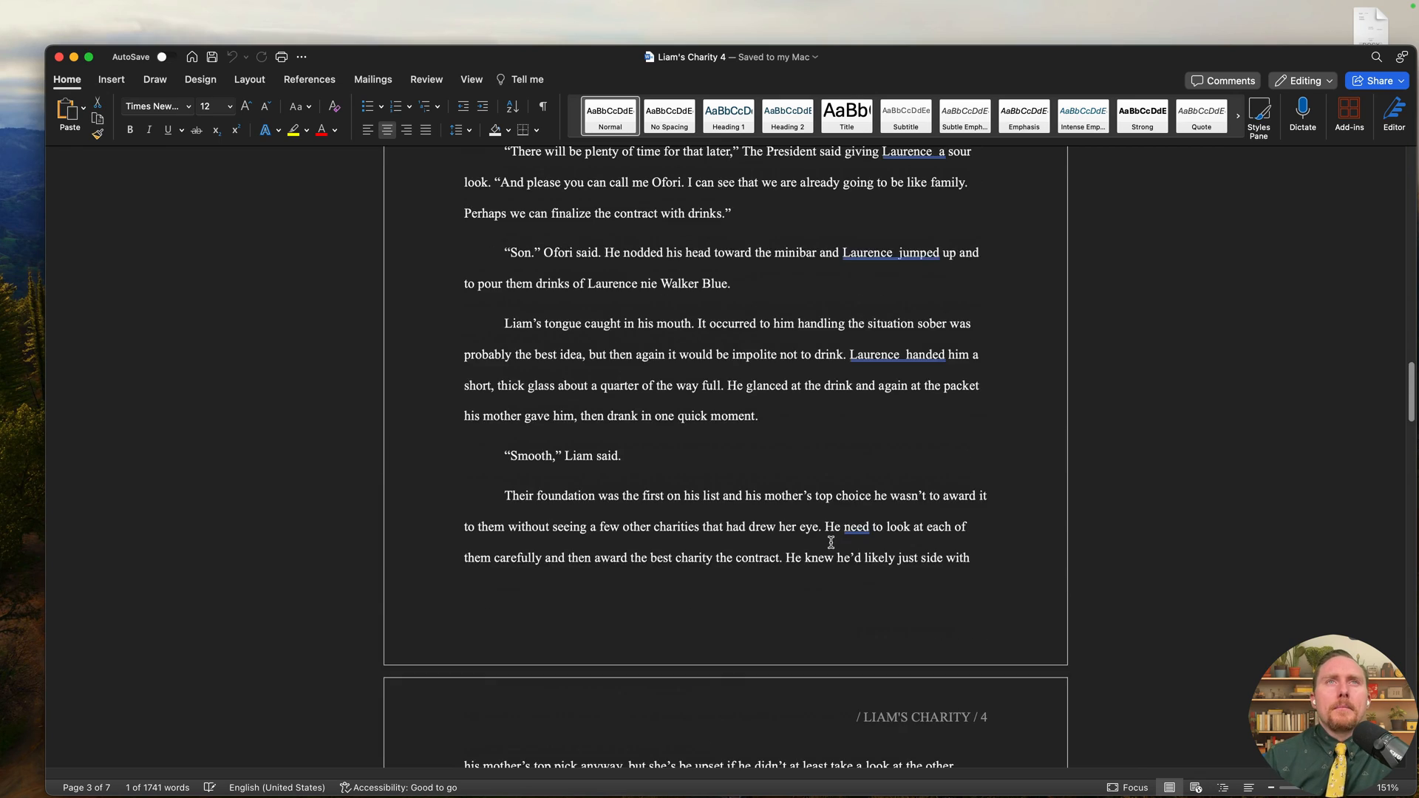
{"action": "scroll", "coordinate": [830, 543], "scroll_direction": "up", "scroll_amount": 15}
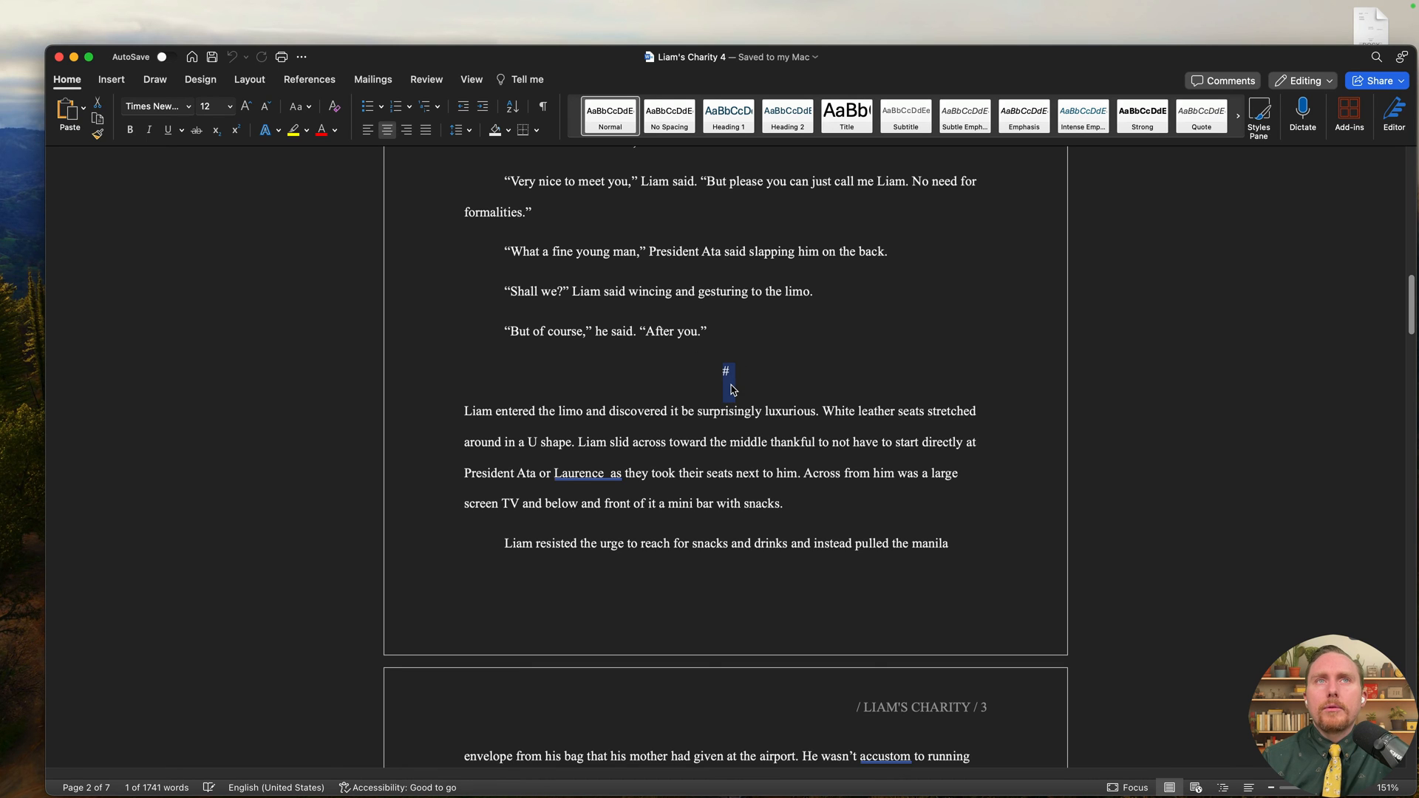
{"action": "key", "text": "ctrl+Right"}
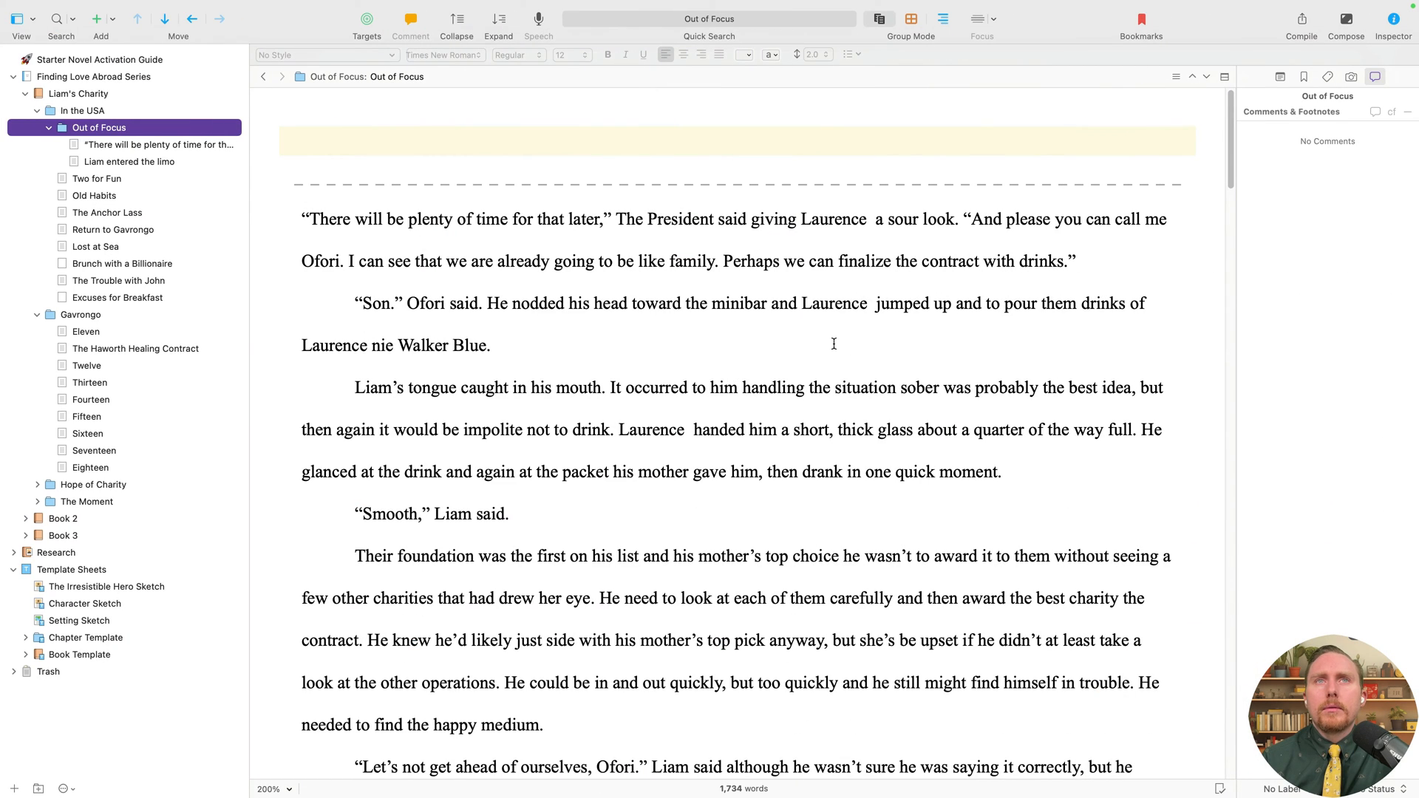
- Edit the Manuscript (Times) compile format and inspect its folder, text and Part Number separators
{"action": "key", "text": "super+alt+e"}
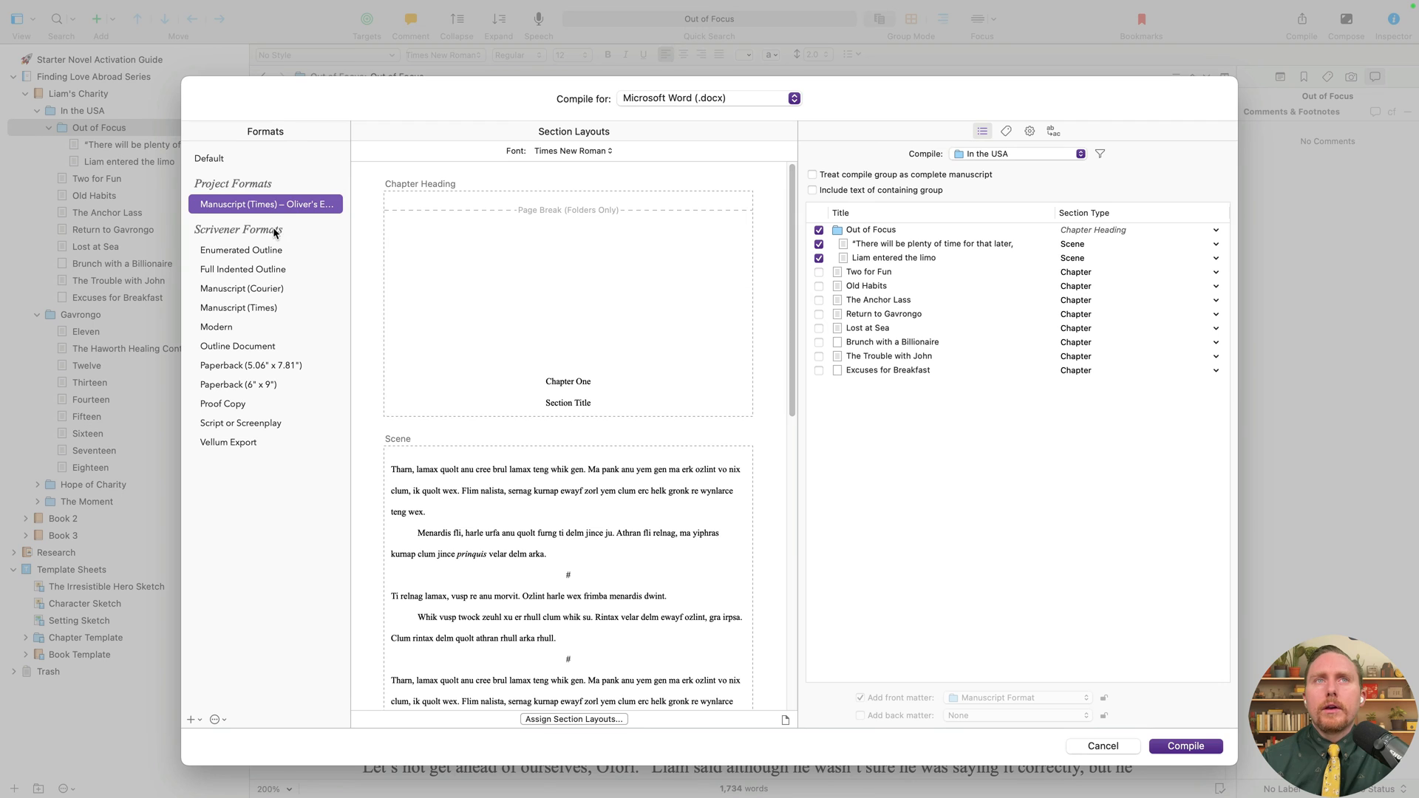
{"action": "right_click", "coordinate": [268, 204]}
{"action": "left_click", "coordinate": [306, 210]}
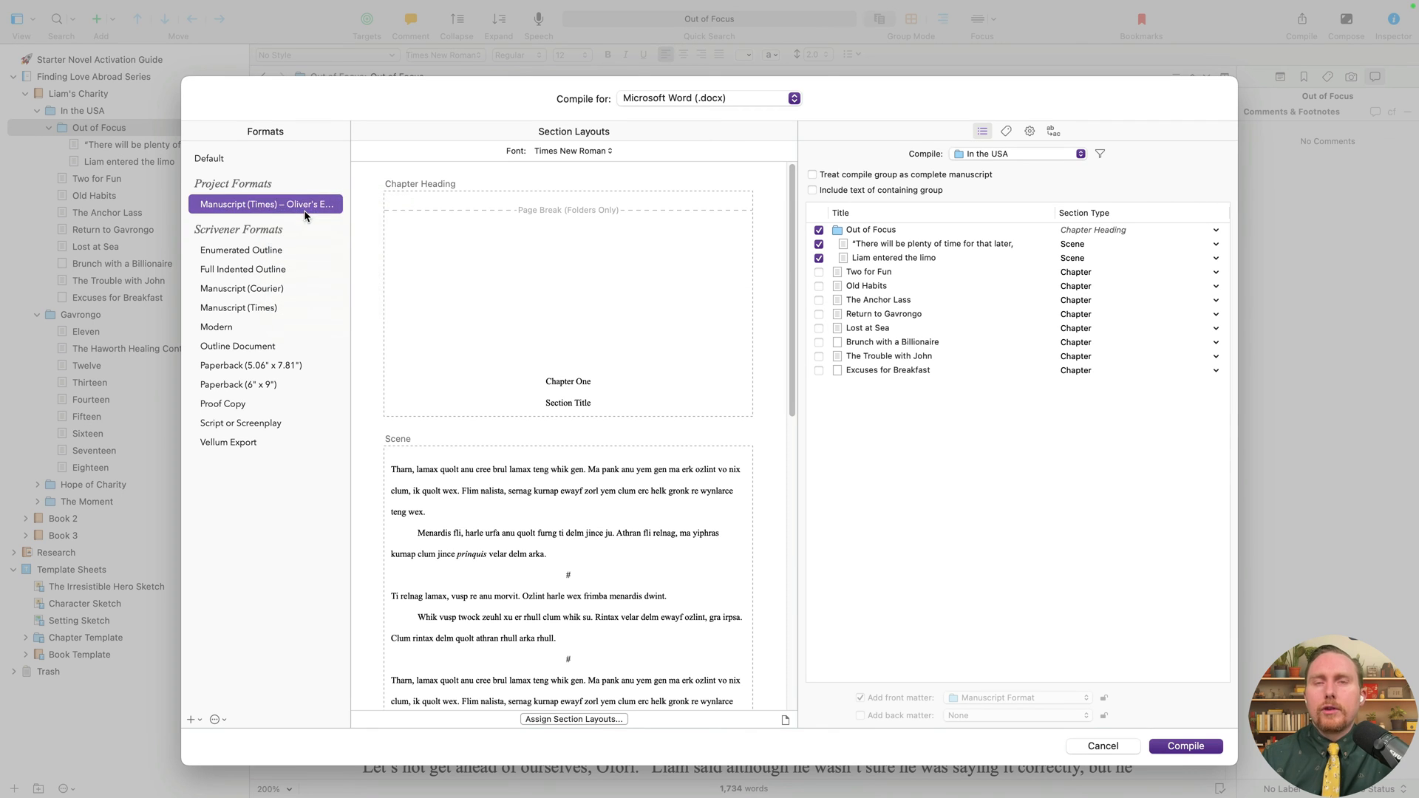
{"action": "left_click", "coordinate": [624, 309]}
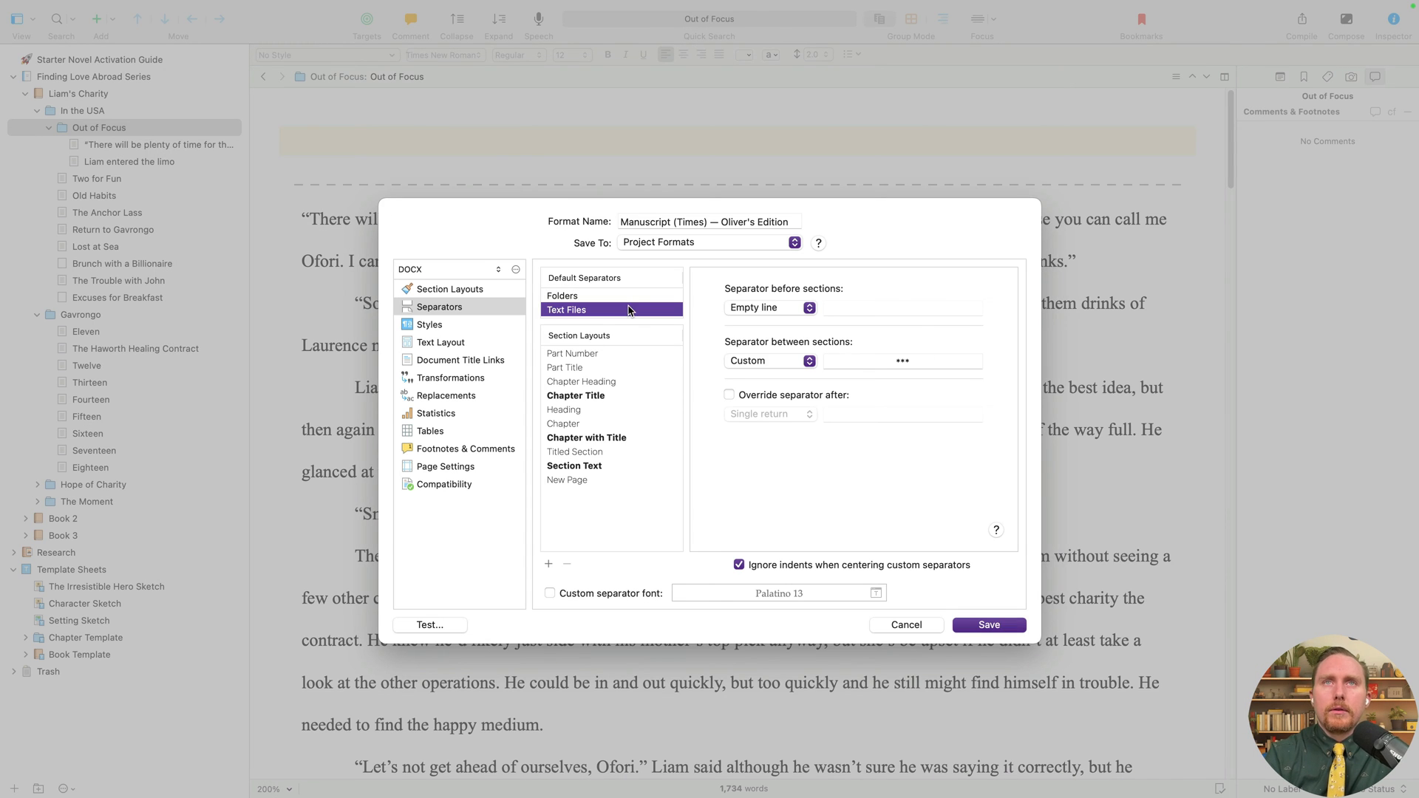
{"action": "left_click", "coordinate": [626, 295]}
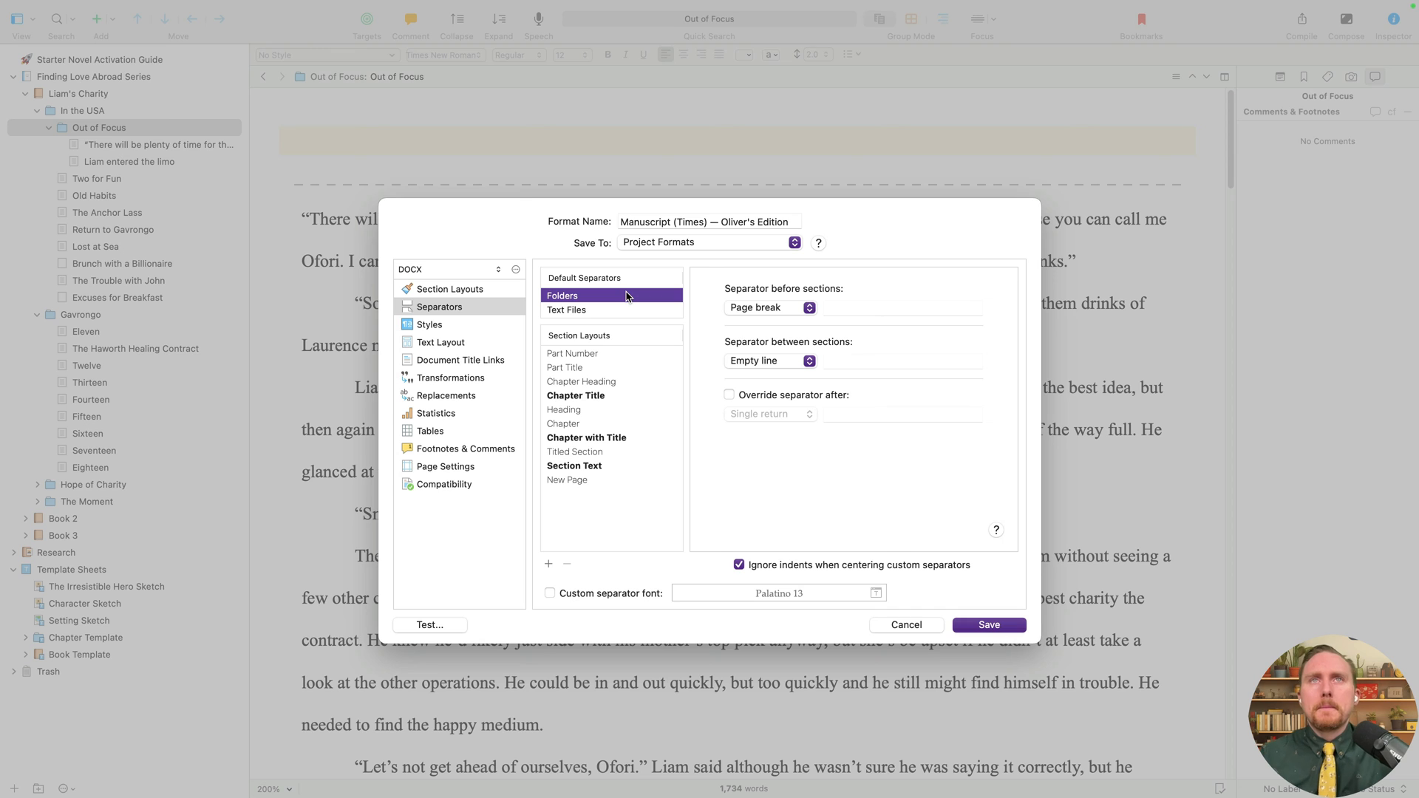
{"action": "left_click", "coordinate": [615, 354]}
- Set Section Text's custom separator to *** and clear its # blank-line separator
{"action": "key", "text": "Down"}
{"action": "key", "text": "Down"}
{"action": "key", "text": "Down"}
{"action": "key", "text": "Down"}
{"action": "key", "text": "Down"}
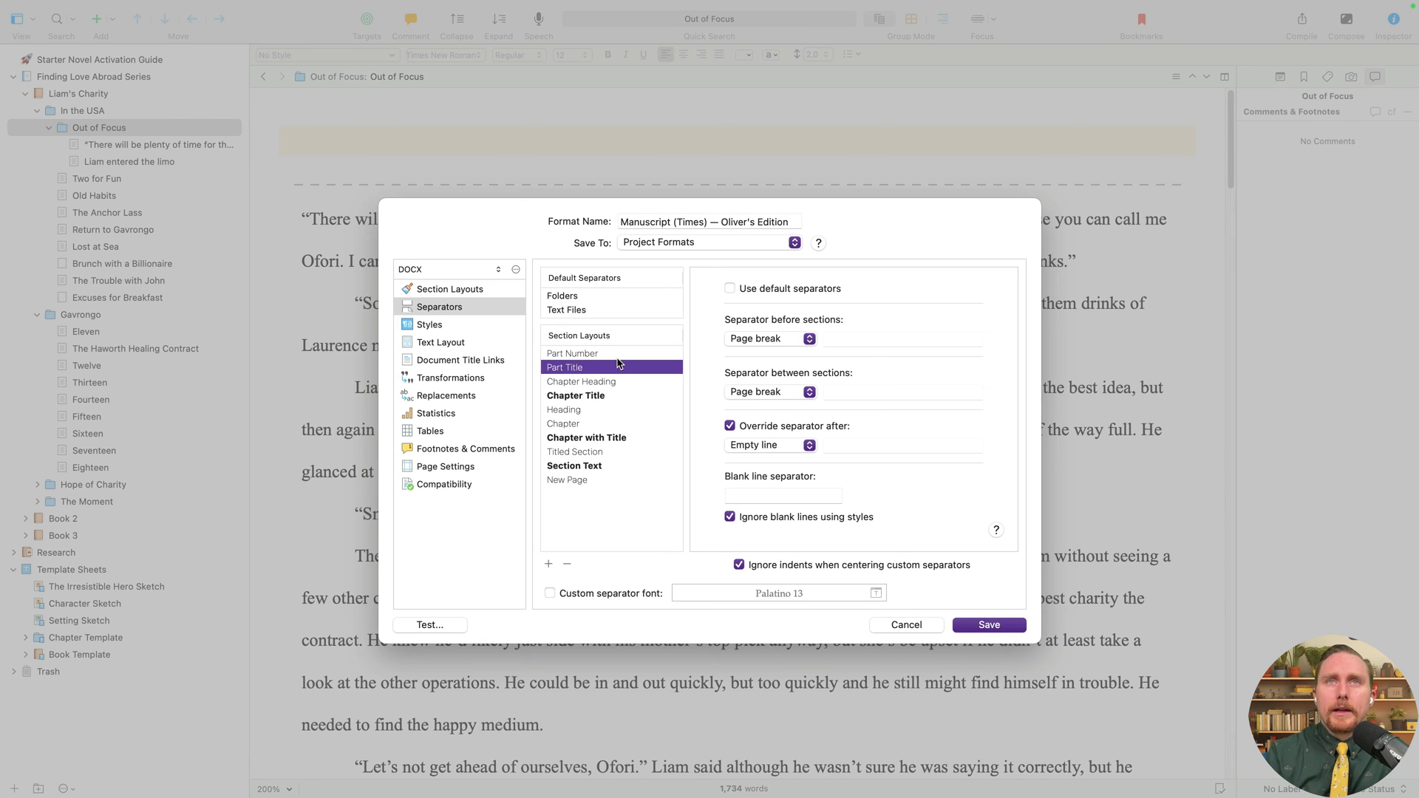
{"action": "key", "text": "Down"}
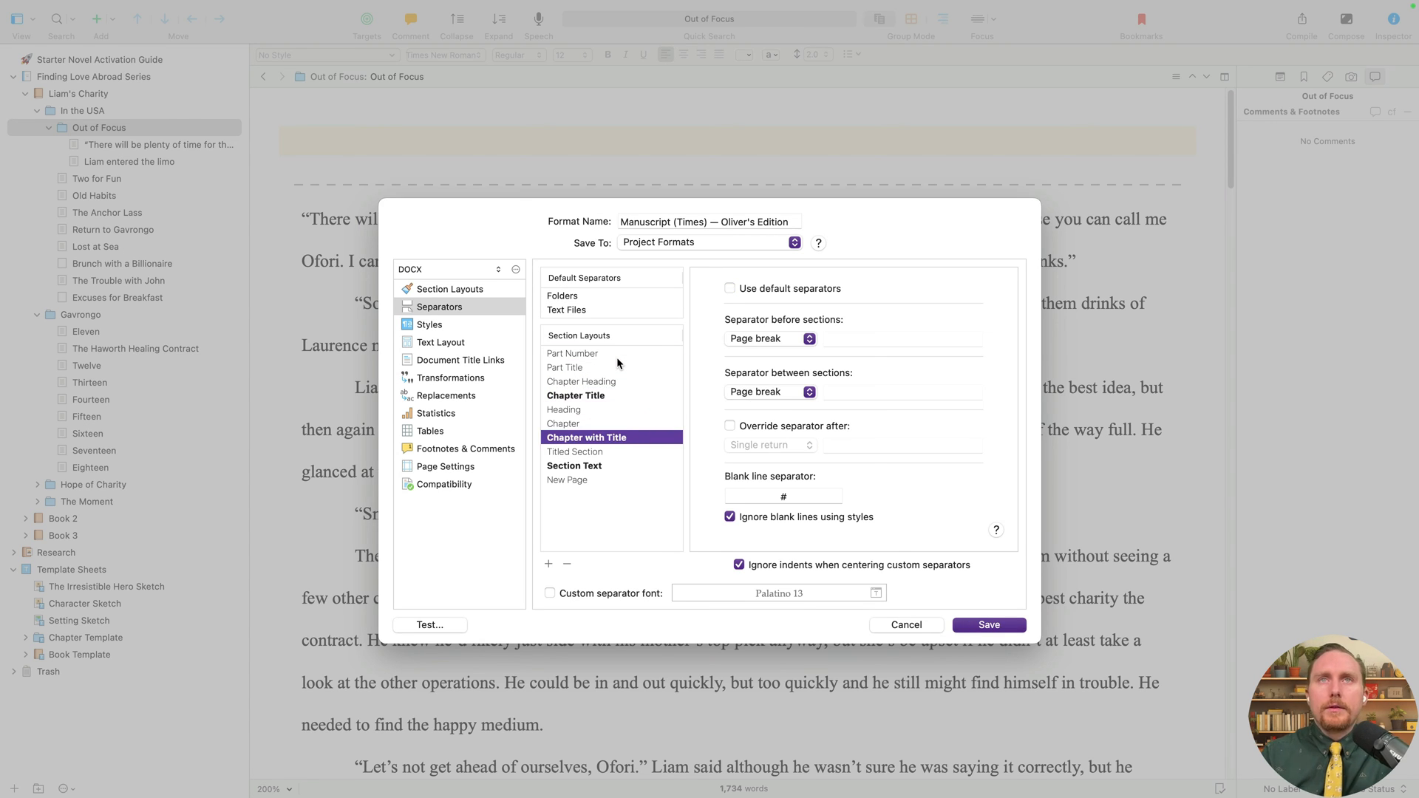
{"action": "key", "text": "Down"}
{"action": "key", "text": "Down"}
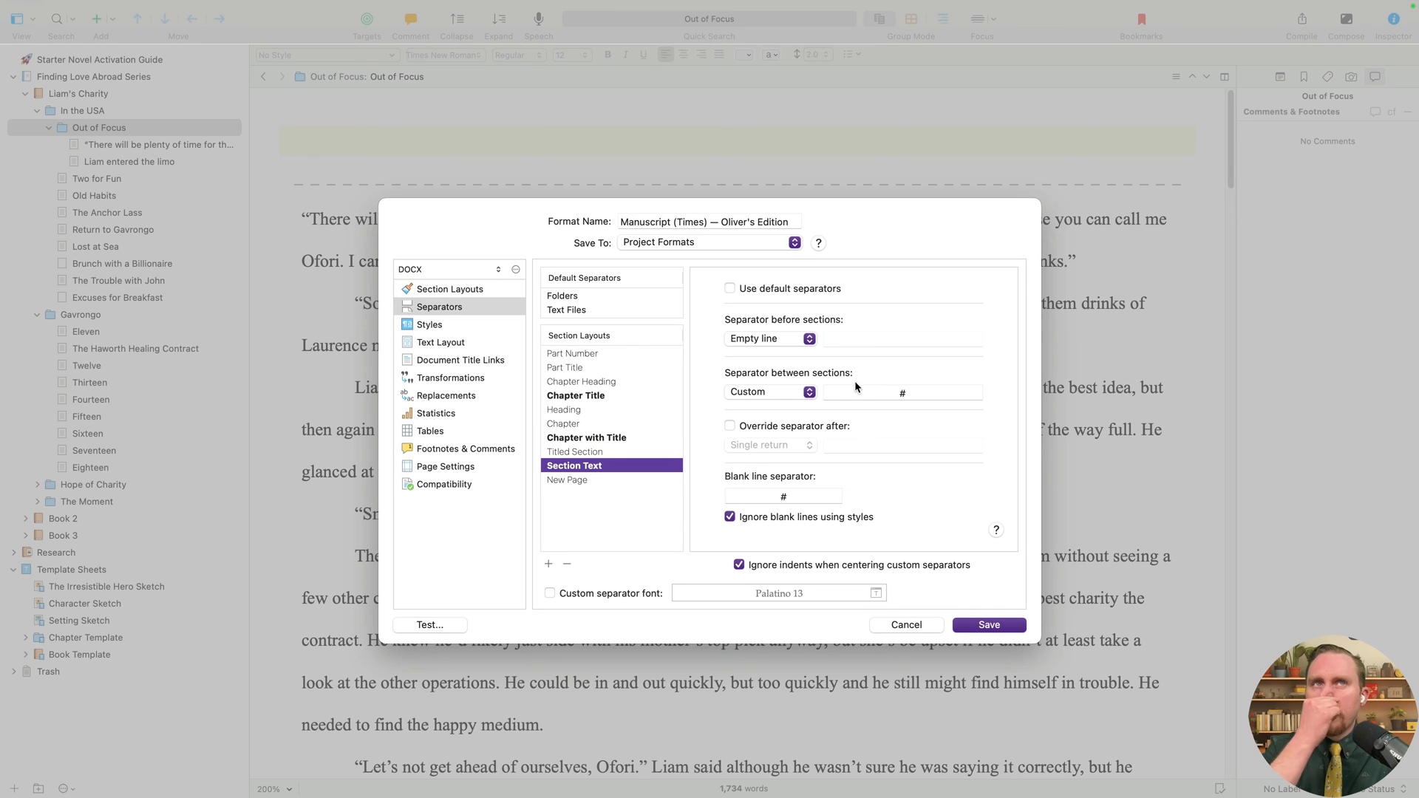
{"action": "left_click", "coordinate": [875, 394]}
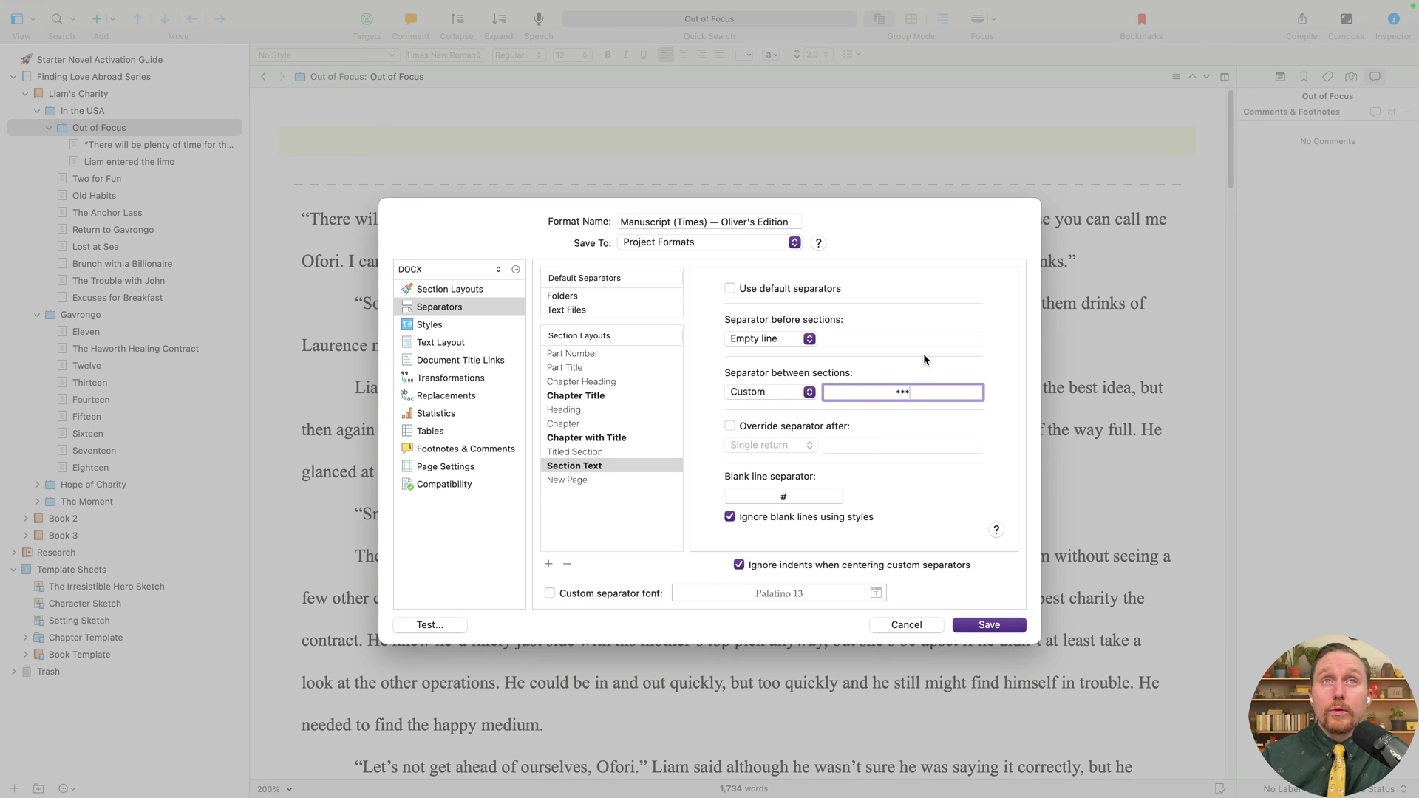
{"action": "left_click_drag", "start_coordinate": [817, 498], "coordinate": [723, 499]}
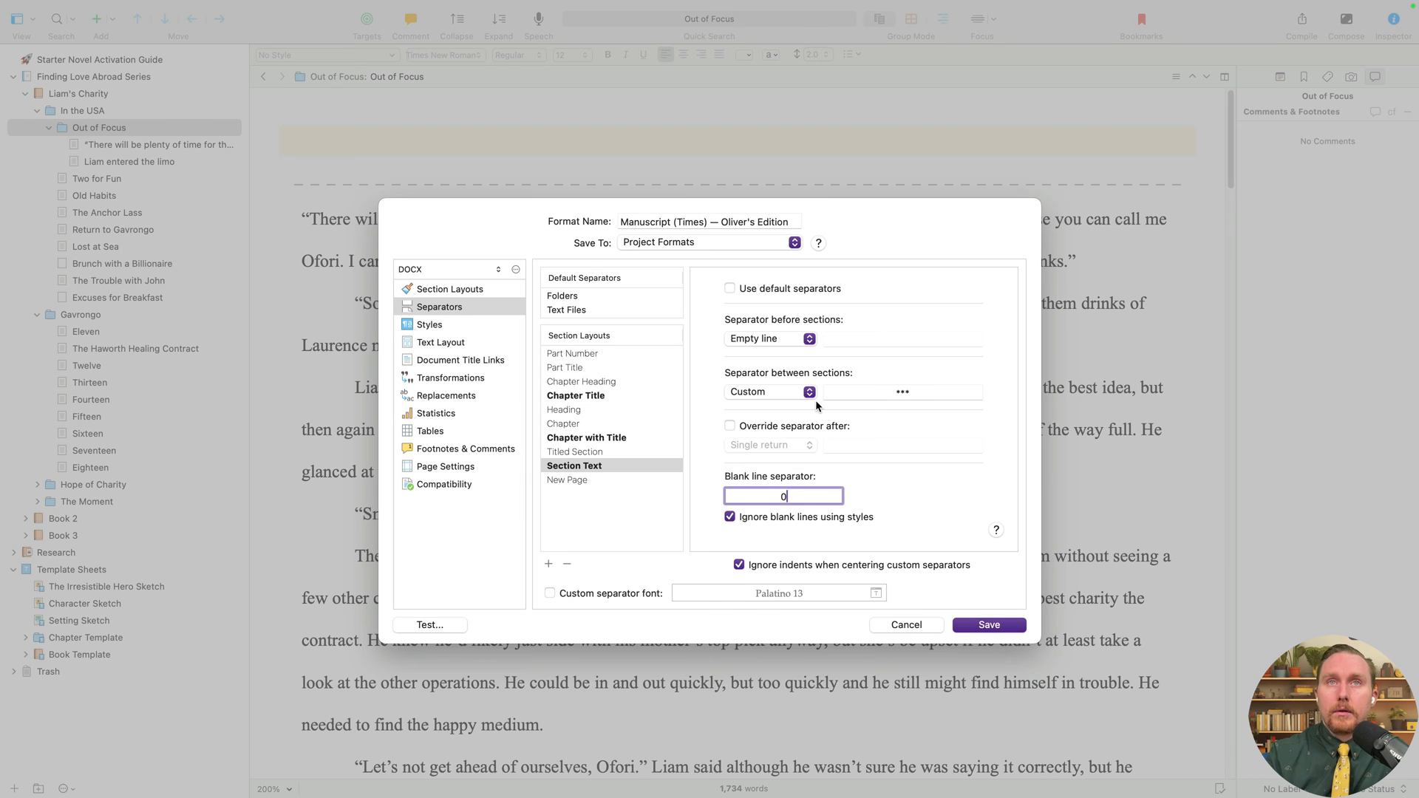
{"action": "key", "text": "BackSpace"}
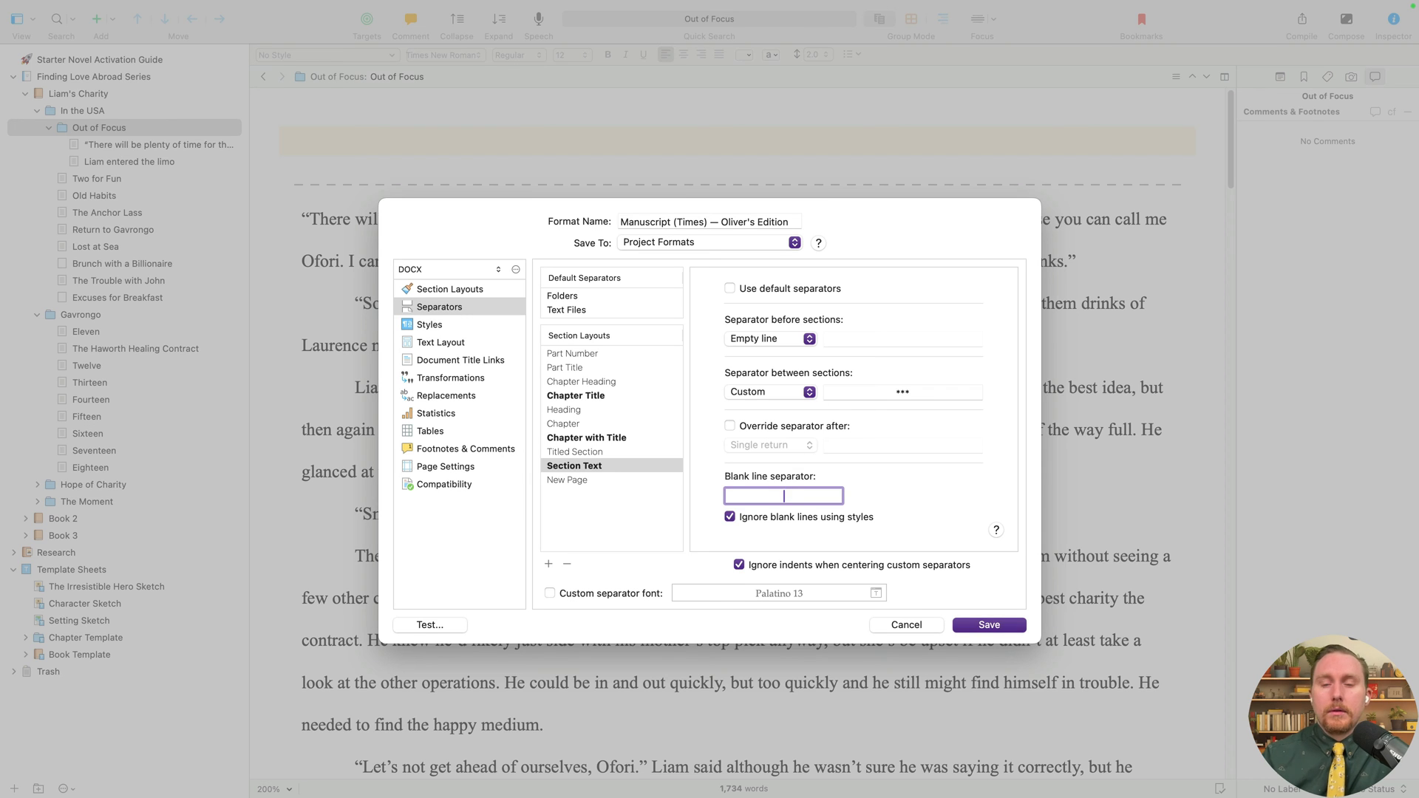
- Compare the Chapter Title, Chapter with Title and Section Text separator settings
{"action": "left_click", "coordinate": [606, 463]}
{"action": "left_click", "coordinate": [609, 439]}
{"action": "left_click", "coordinate": [594, 400]}
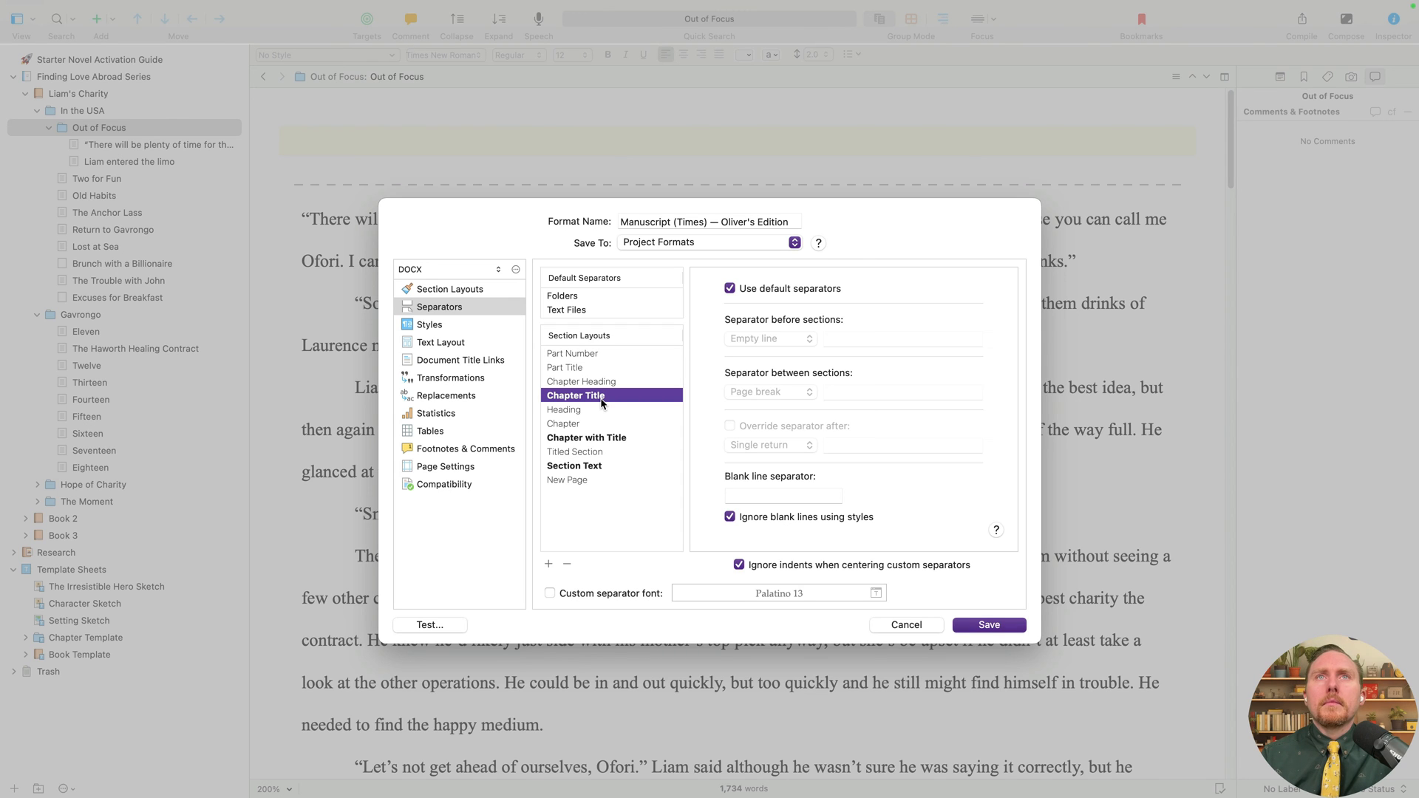
{"action": "left_click", "coordinate": [624, 440]}
{"action": "left_click", "coordinate": [607, 465]}
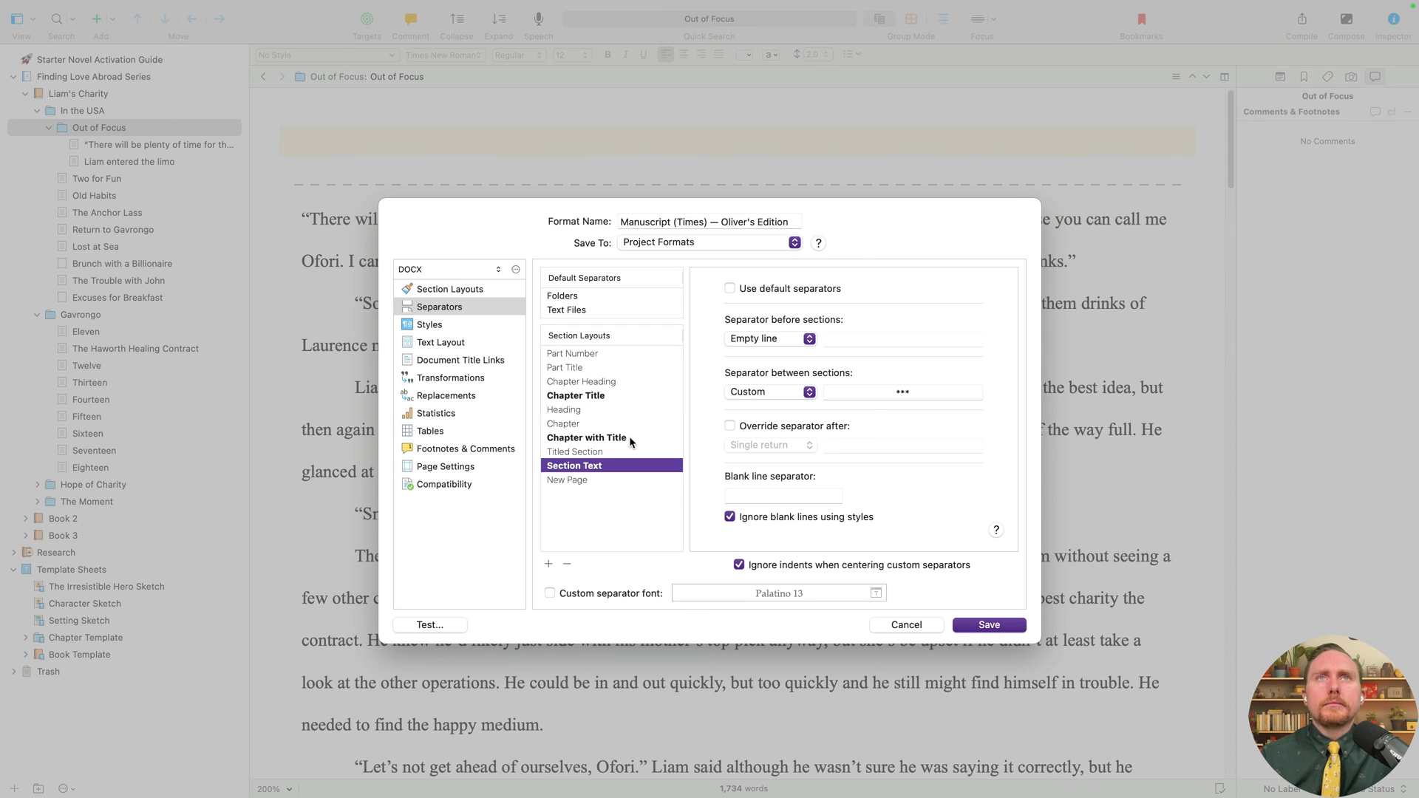
{"action": "left_click", "coordinate": [628, 438]}
{"action": "left_click", "coordinate": [609, 397]}
{"action": "left_click", "coordinate": [625, 438]}
{"action": "left_click", "coordinate": [618, 467]}
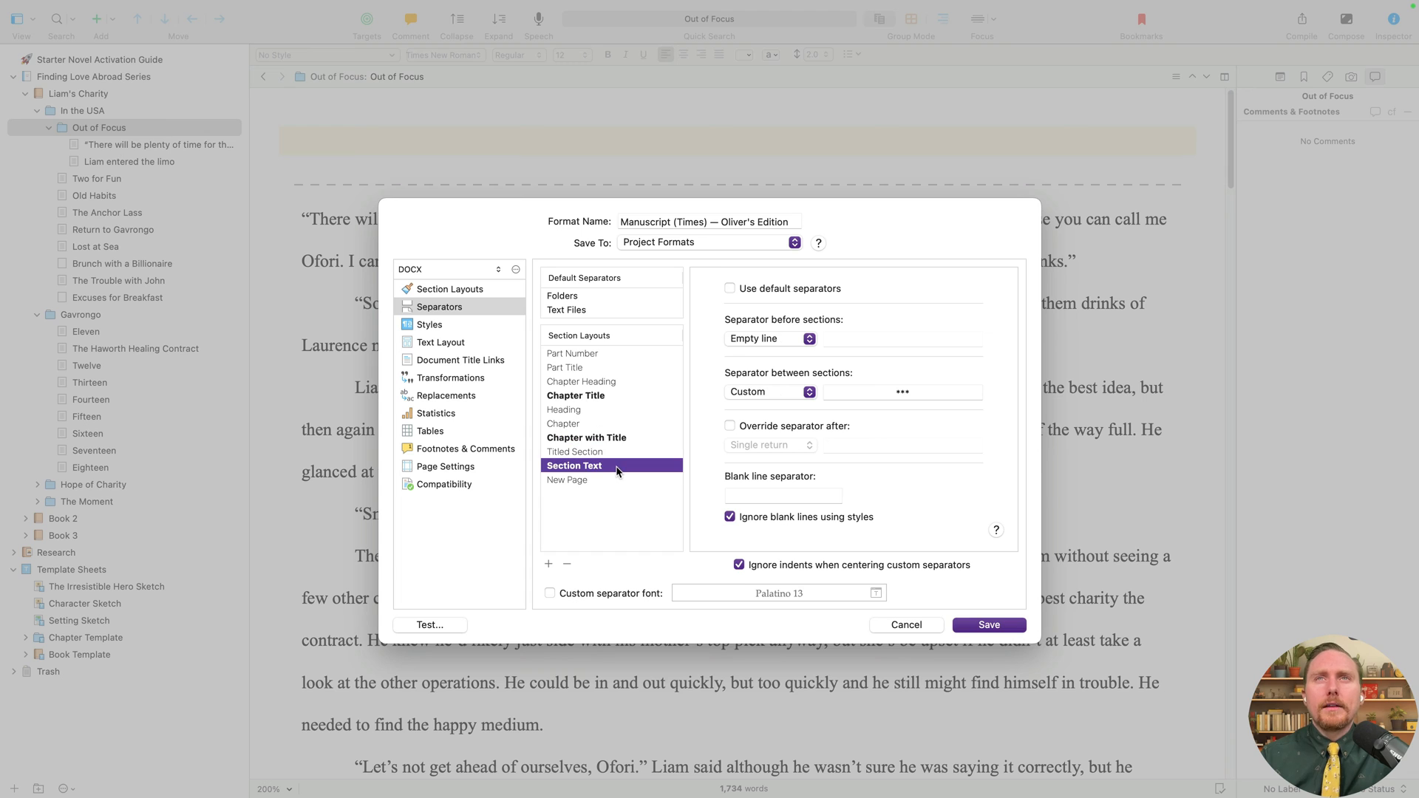
{"action": "left_click", "coordinate": [618, 437]}
- Edit the Chapter with Title blank-line separator, entering 0
{"action": "left_click", "coordinate": [746, 492]}
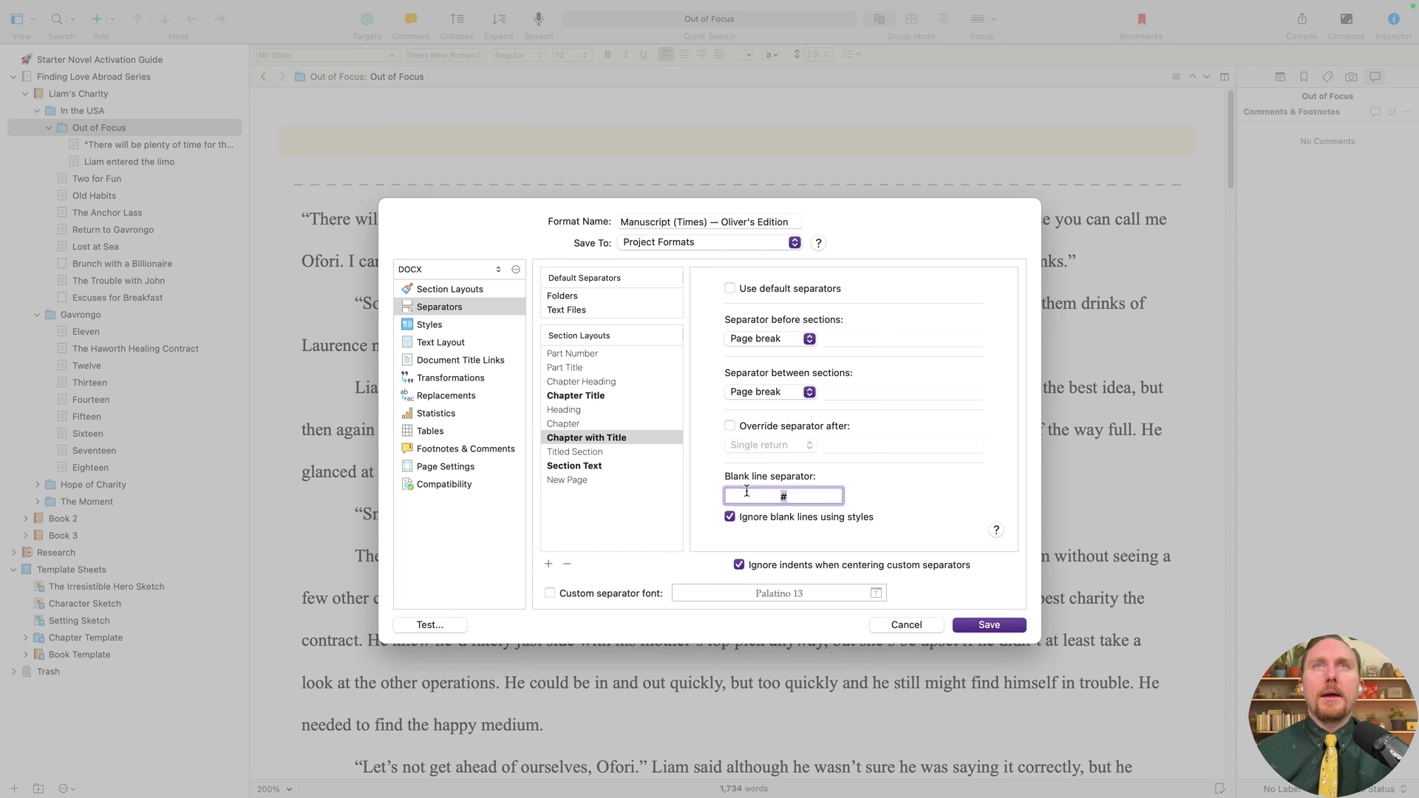
{"action": "type", "text": "0"}
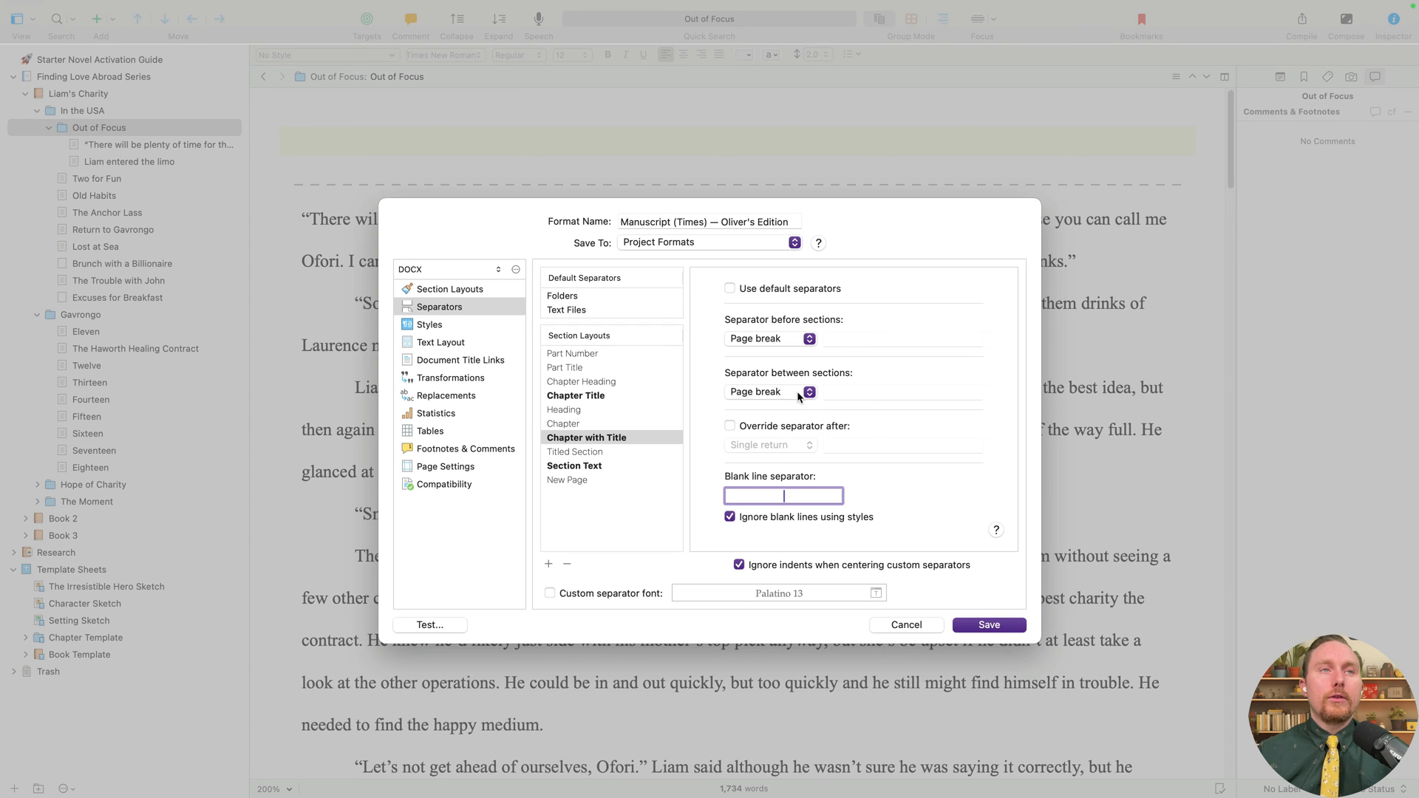
{"action": "left_click", "coordinate": [472, 516]}
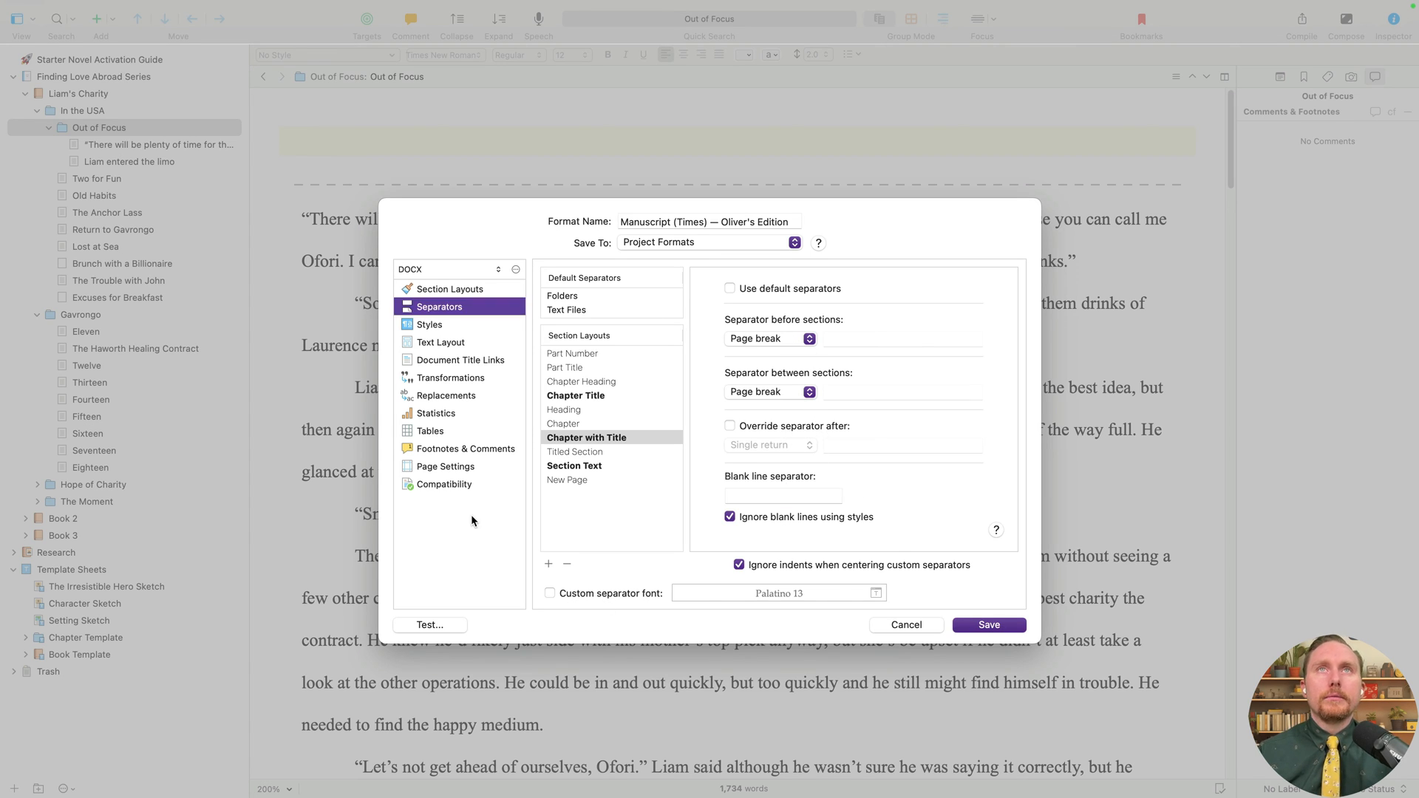
{"action": "left_click", "coordinate": [614, 534]}
- Review the folder and text file default separators, then save the edited format
{"action": "left_click", "coordinate": [591, 297]}
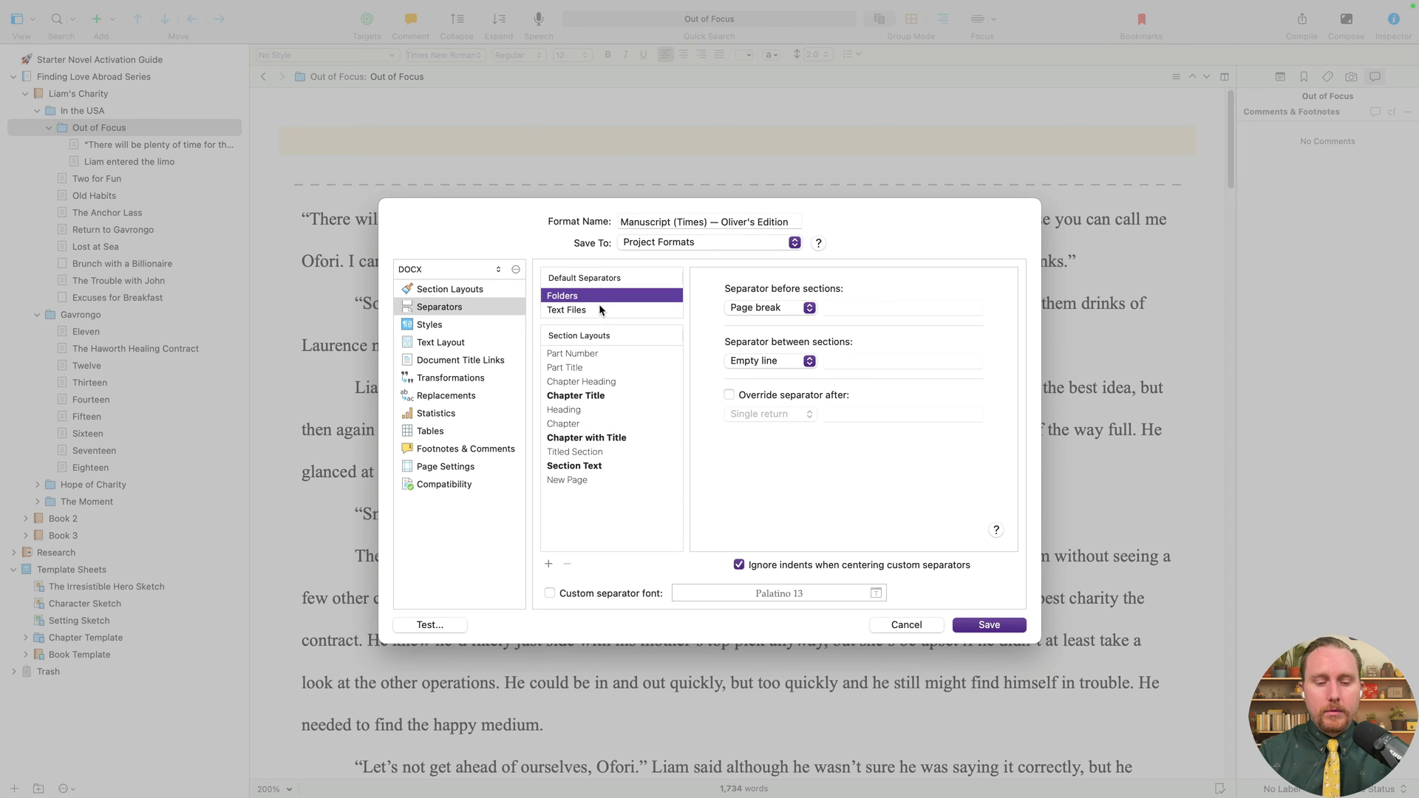
{"action": "left_click", "coordinate": [595, 309]}
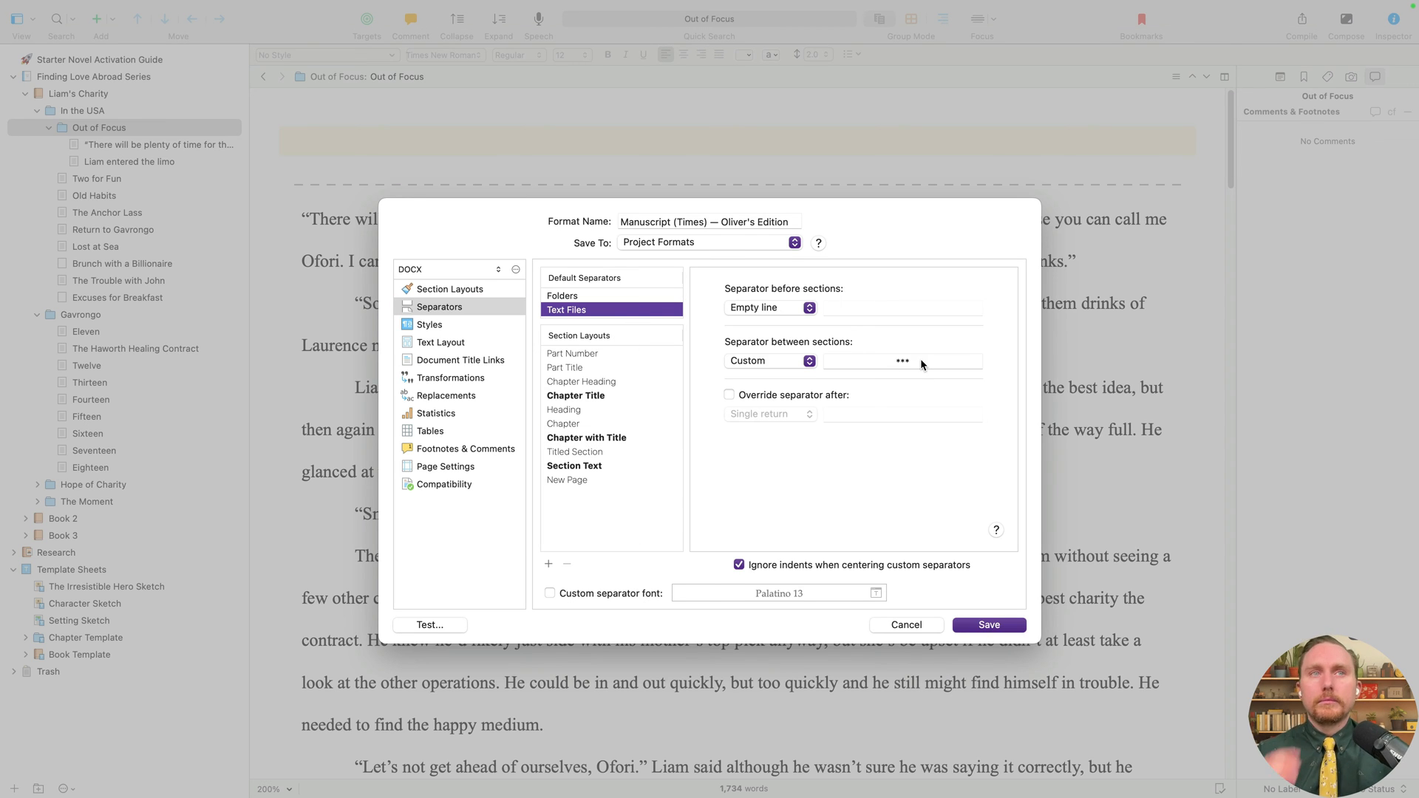
{"action": "left_click", "coordinate": [594, 296]}
{"action": "left_click", "coordinate": [596, 310]}
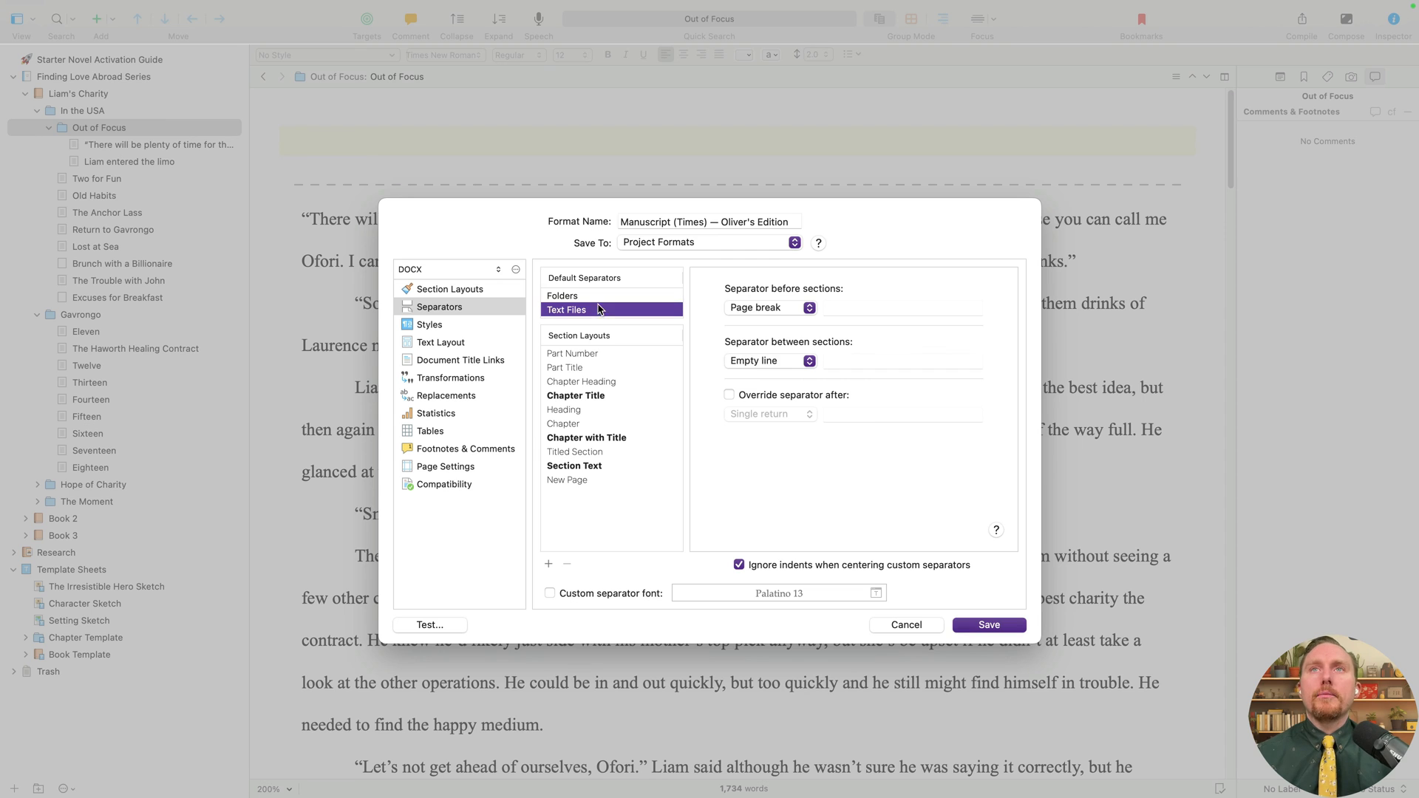
{"action": "left_click", "coordinate": [977, 628]}
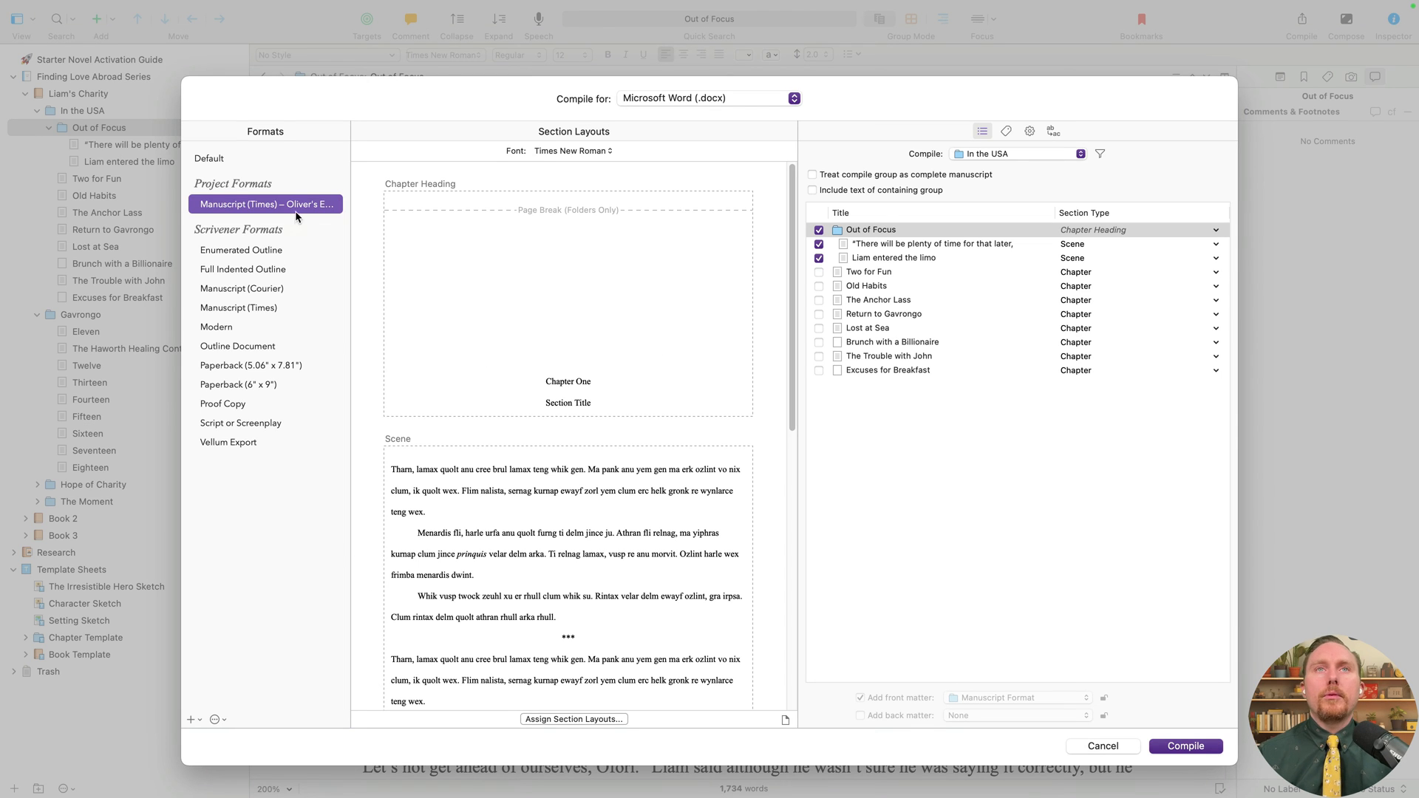
- Compile with the edited format, renaming the export from Liam's Charity 4 to Liam's Charity 5
{"action": "right_click", "coordinate": [297, 216]}
{"action": "left_click", "coordinate": [343, 252]}
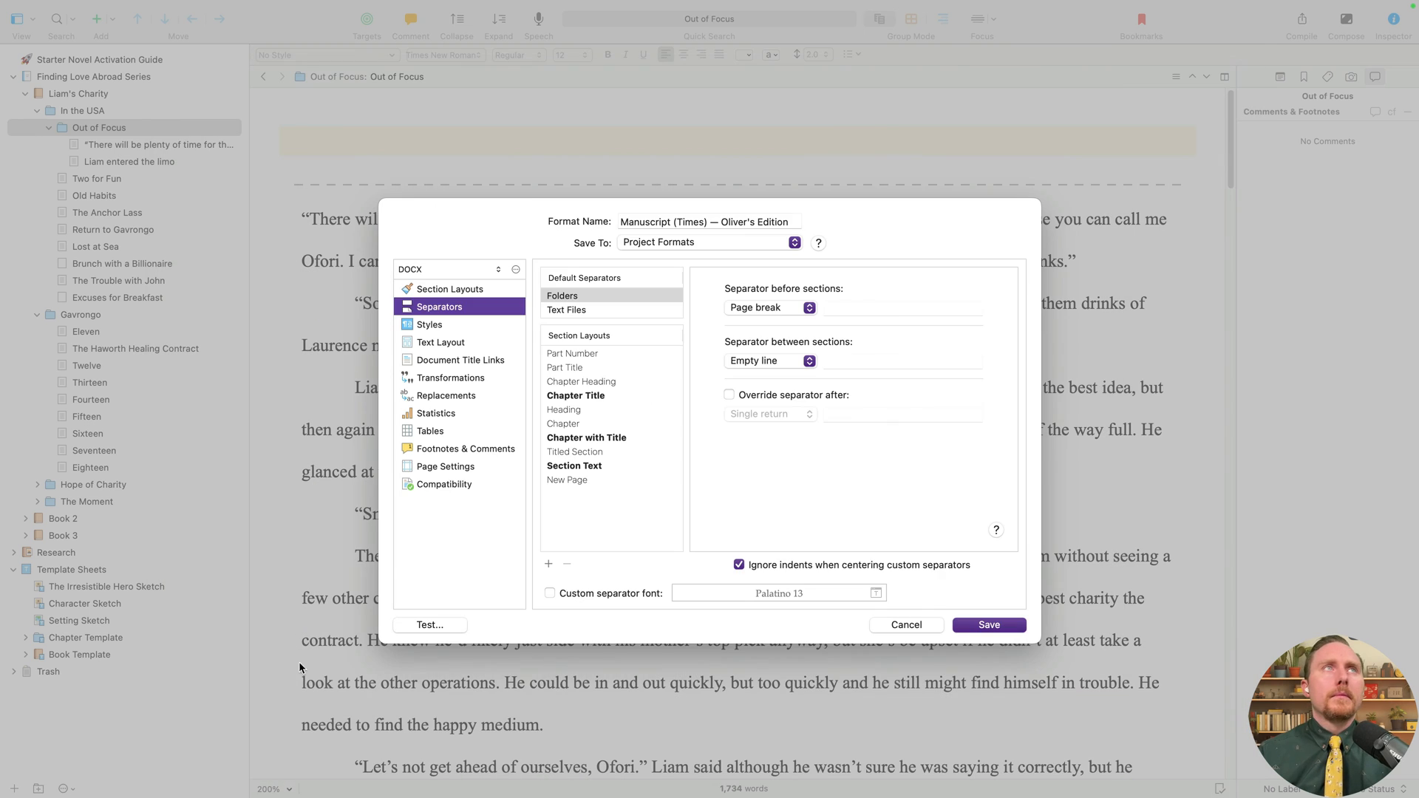
{"action": "left_click", "coordinate": [452, 624]}
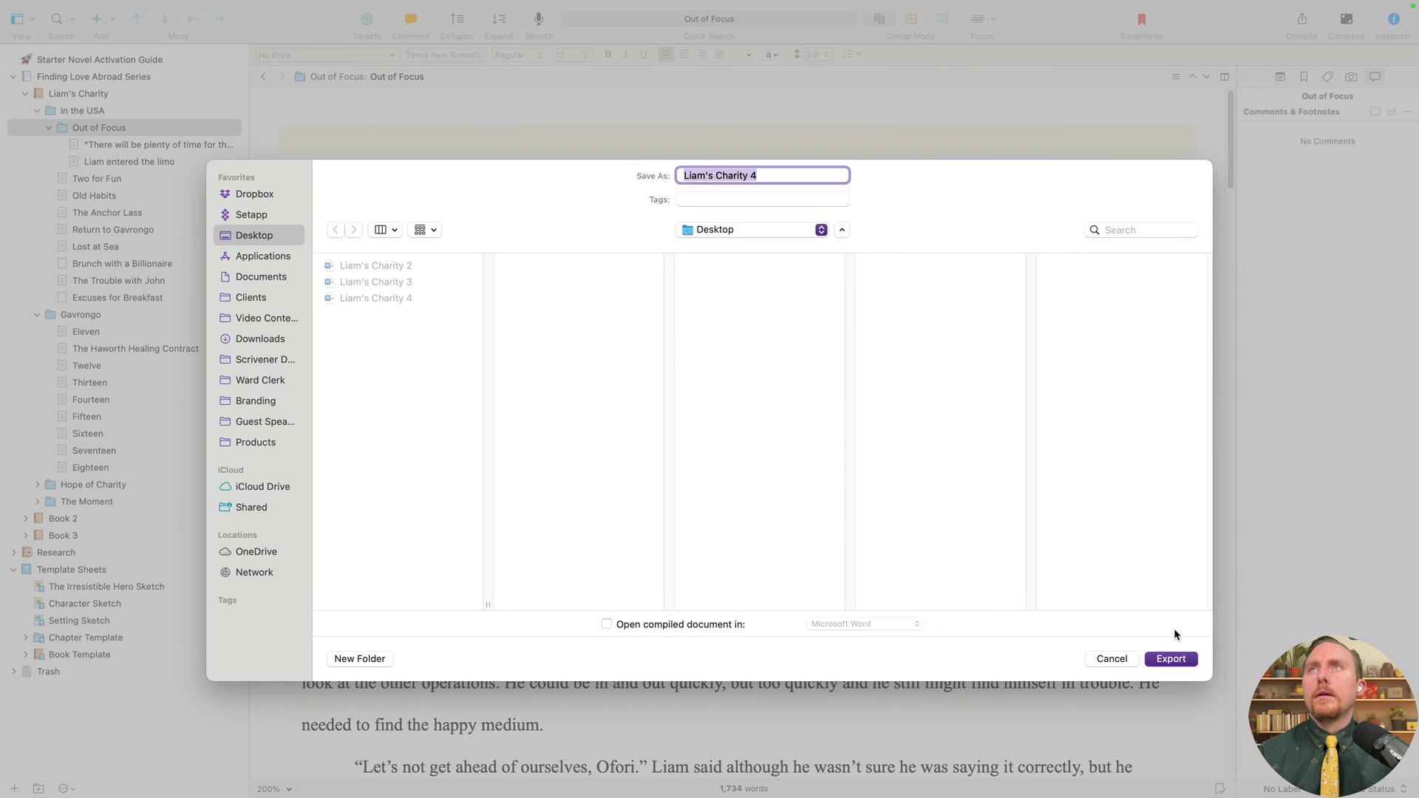
{"action": "key", "text": "Right"}
{"action": "key", "text": "BackSpace"}
{"action": "type", "text": "5"}
{"action": "key", "text": "Return"}
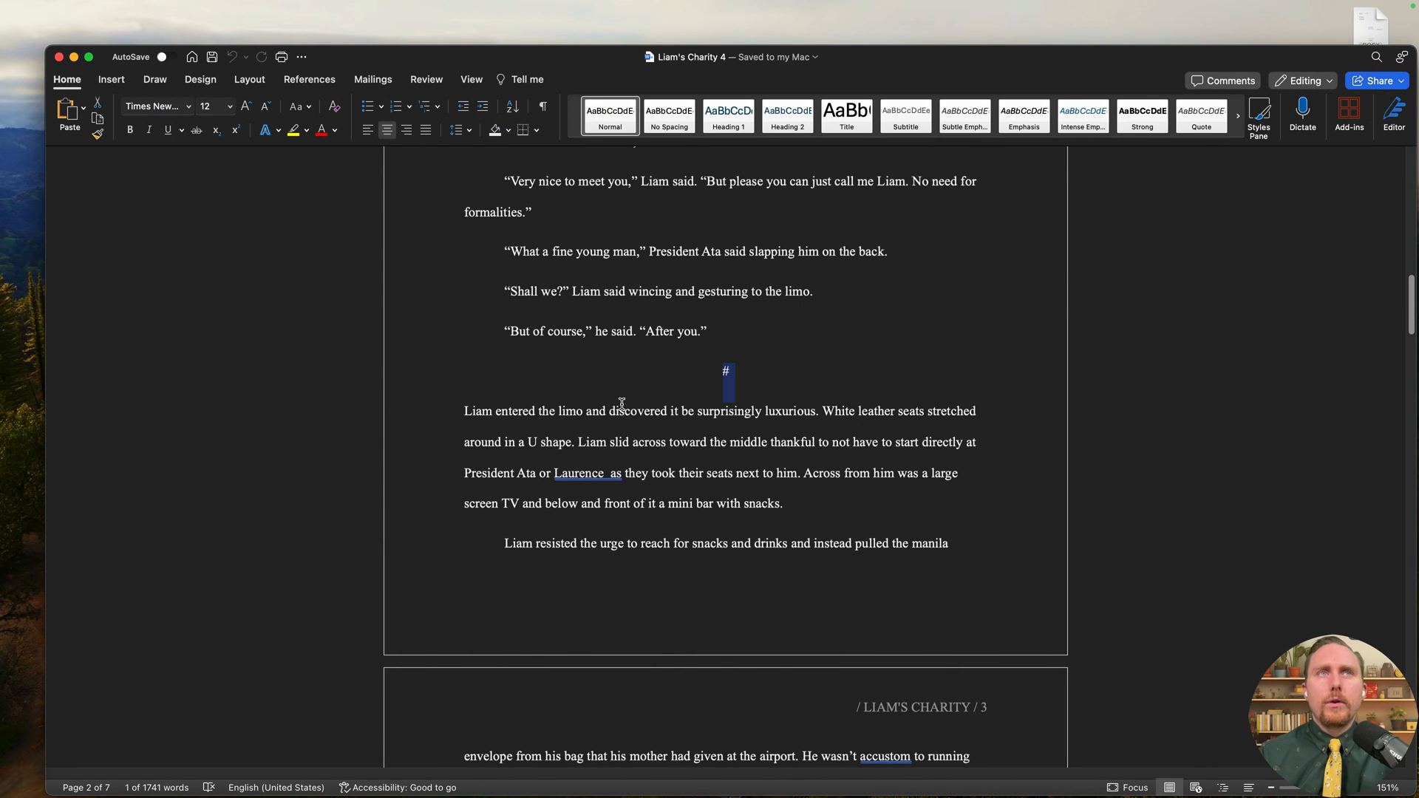
- Close the Word documents, delete Liam's Charity 2, 3 and 4, and open Liam's Charity 5
{"action": "left_click", "coordinate": [59, 57]}
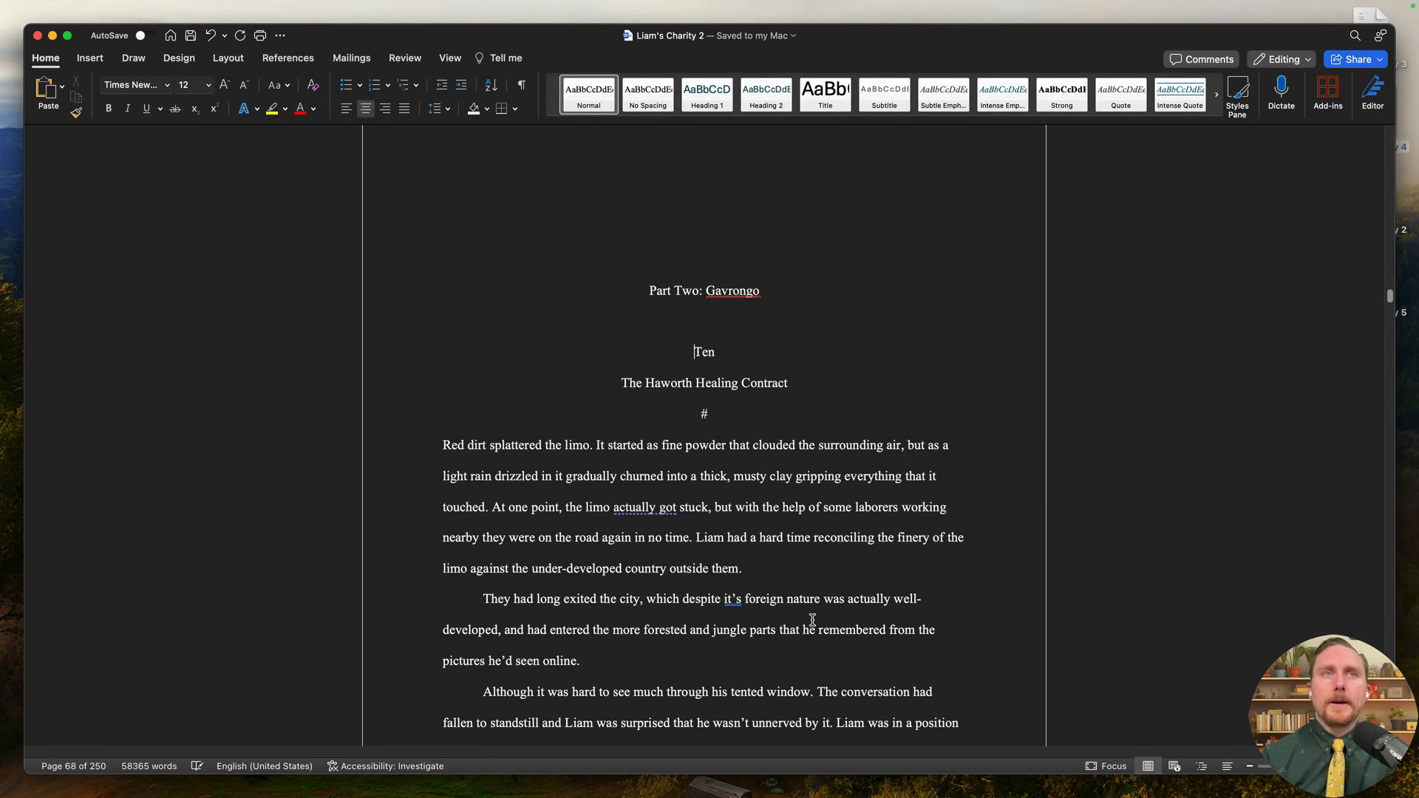
{"action": "left_click", "coordinate": [37, 37]}
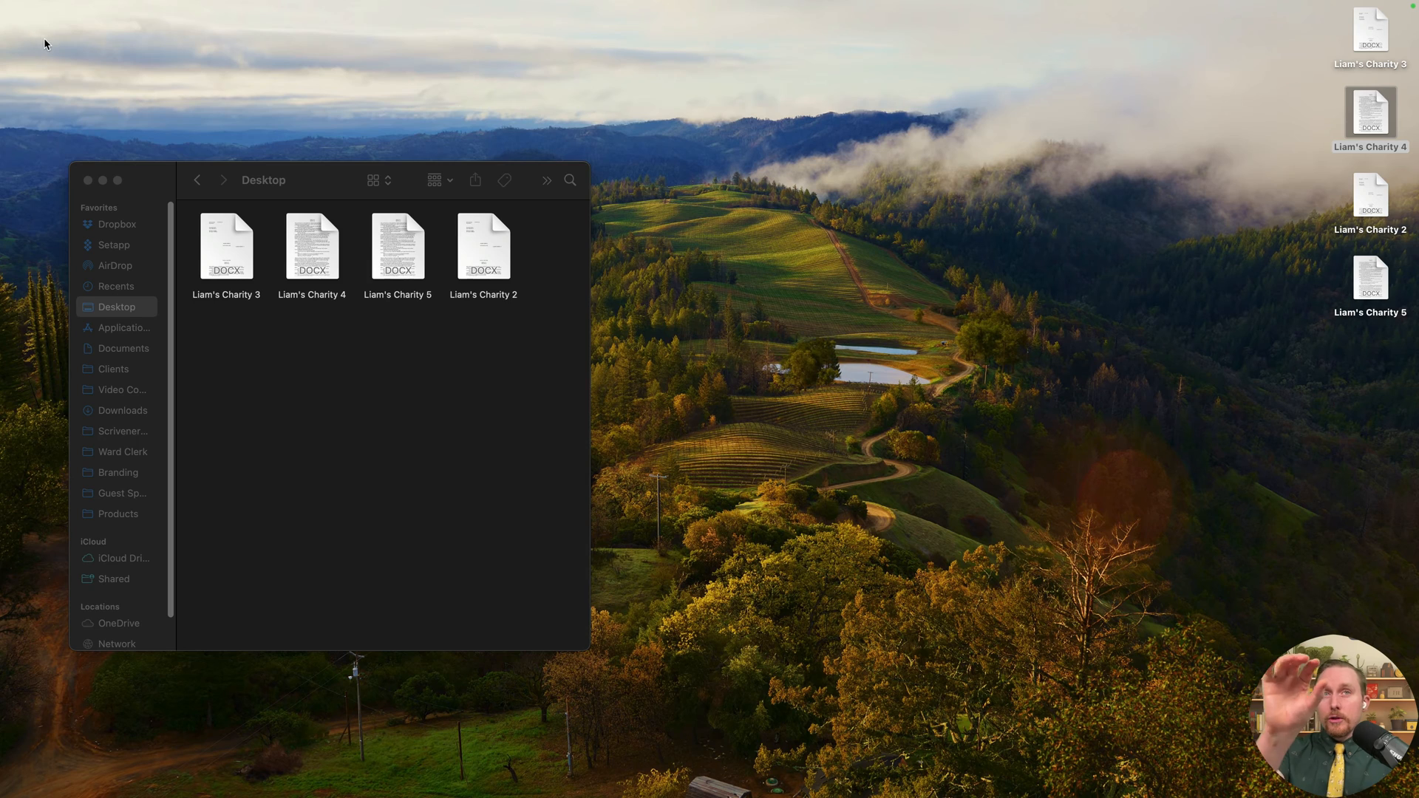
{"action": "left_click", "coordinate": [1309, 63]}
{"action": "left_click_drag", "start_coordinate": [1311, 45], "coordinate": [1342, 124]}
{"action": "left_click", "coordinate": [1299, 55]}
{"action": "left_click_drag", "start_coordinate": [1304, 45], "coordinate": [1360, 227]}
{"action": "key", "text": "super+BackSpace"}
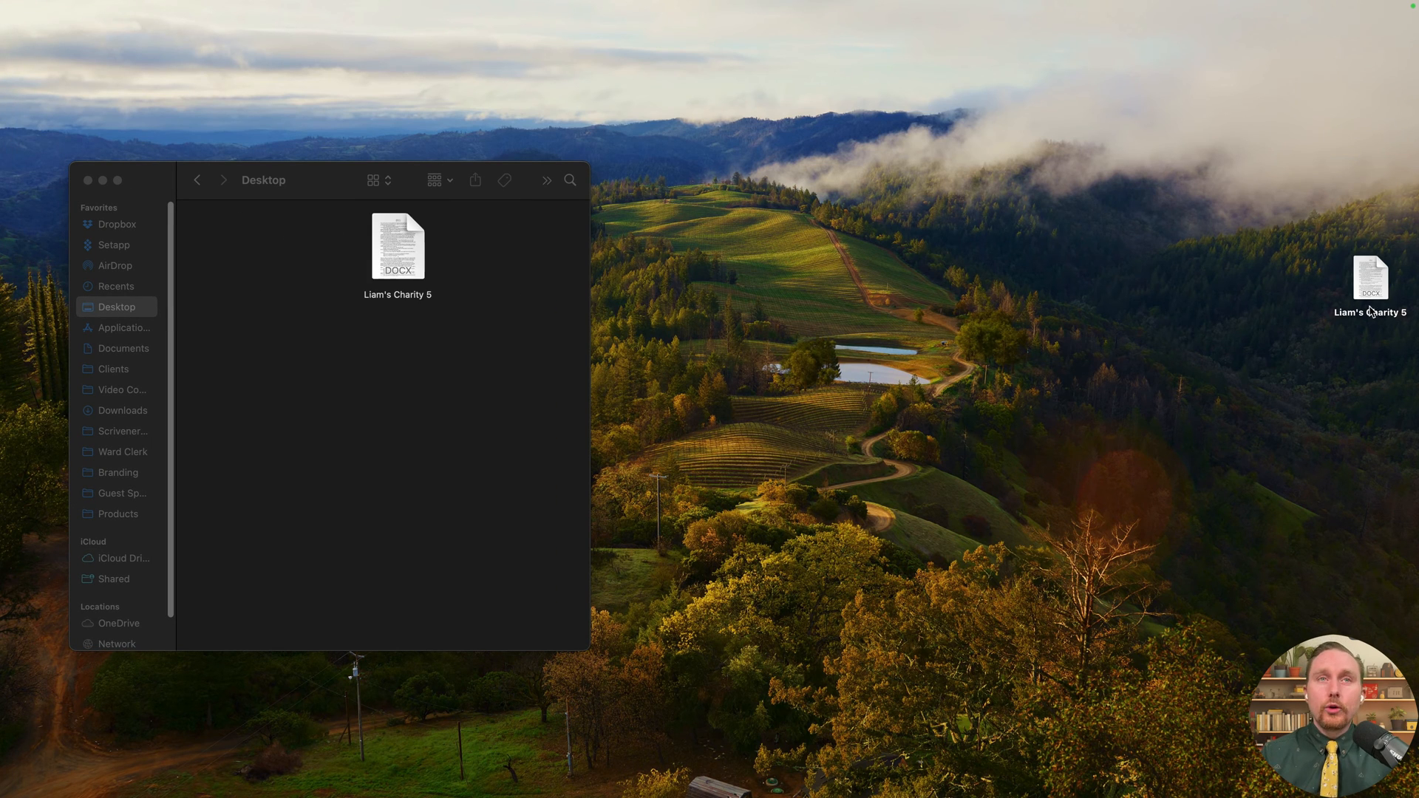
{"action": "double_click", "coordinate": [1371, 311]}
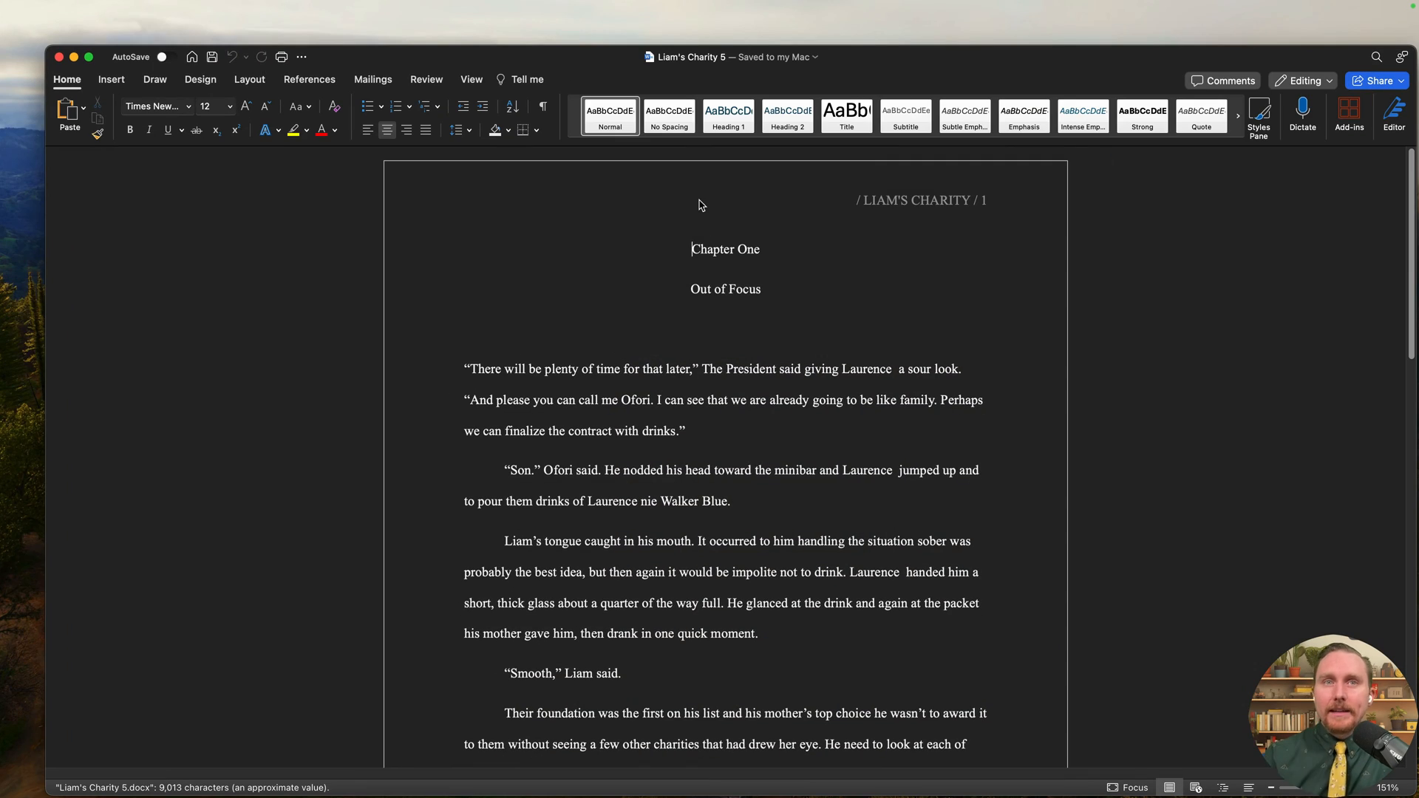
{"action": "scroll", "coordinate": [711, 443], "scroll_direction": "down", "scroll_amount": 5}
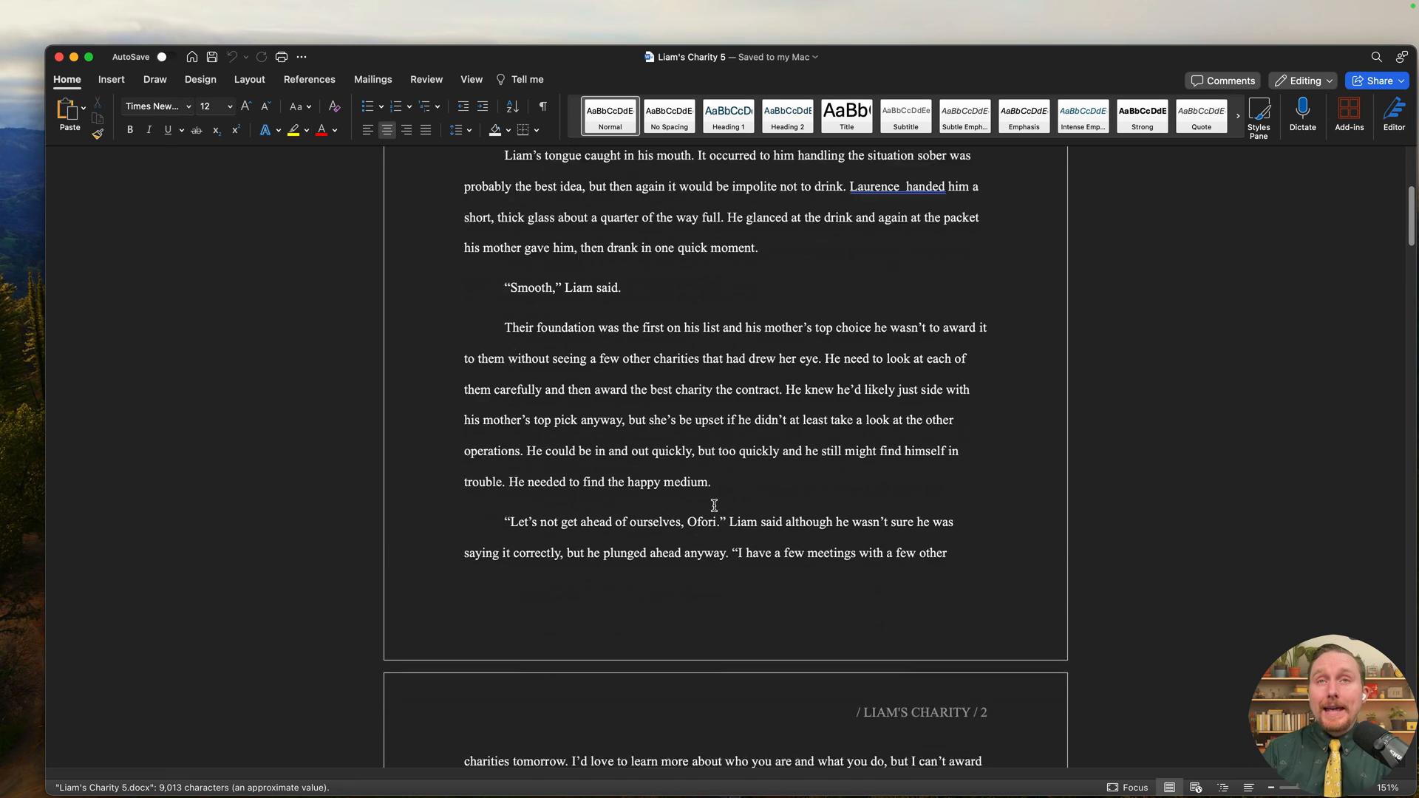
{"action": "scroll", "coordinate": [713, 505], "scroll_direction": "down", "scroll_amount": 12}
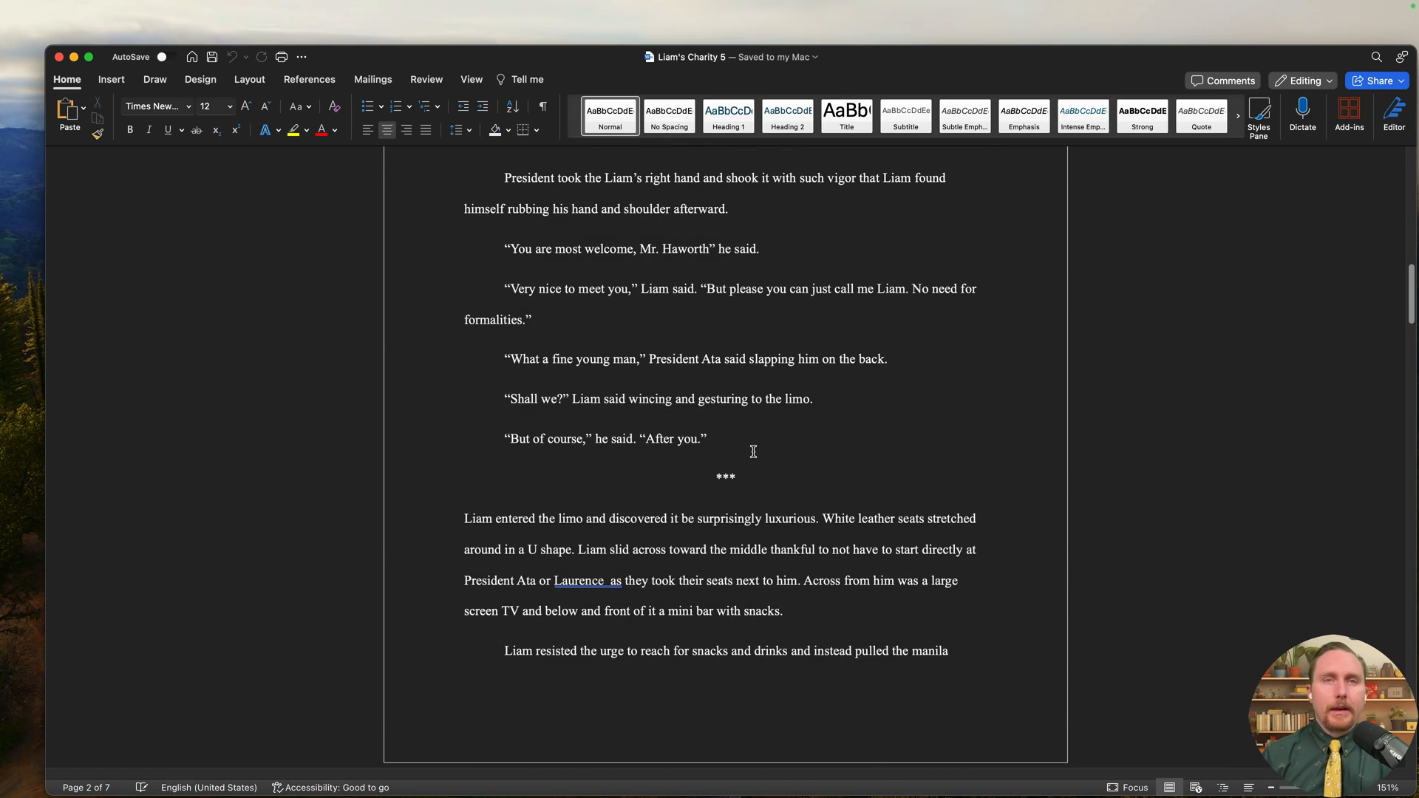
{"action": "left_click_drag", "start_coordinate": [755, 477], "coordinate": [658, 471]}
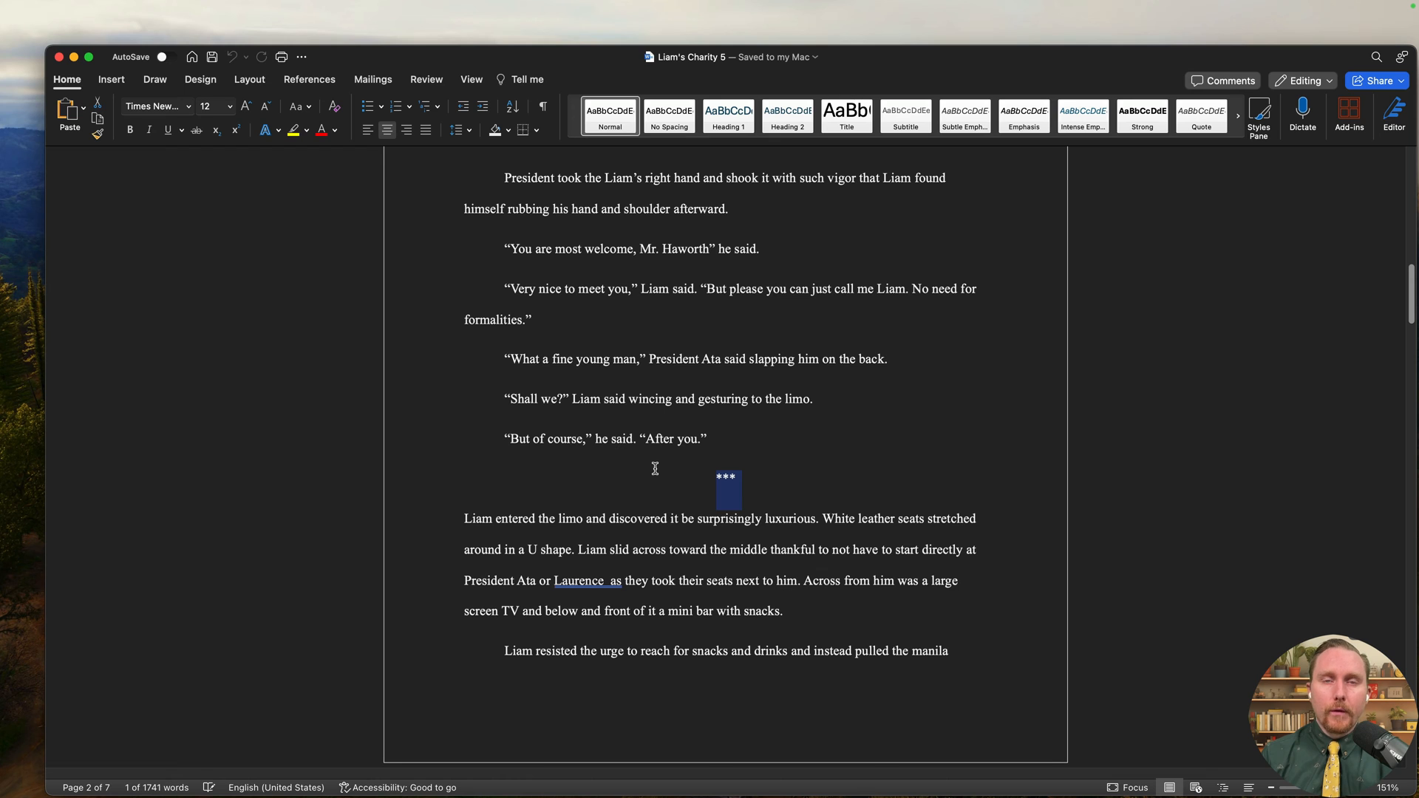
{"action": "left_click", "coordinate": [720, 498]}
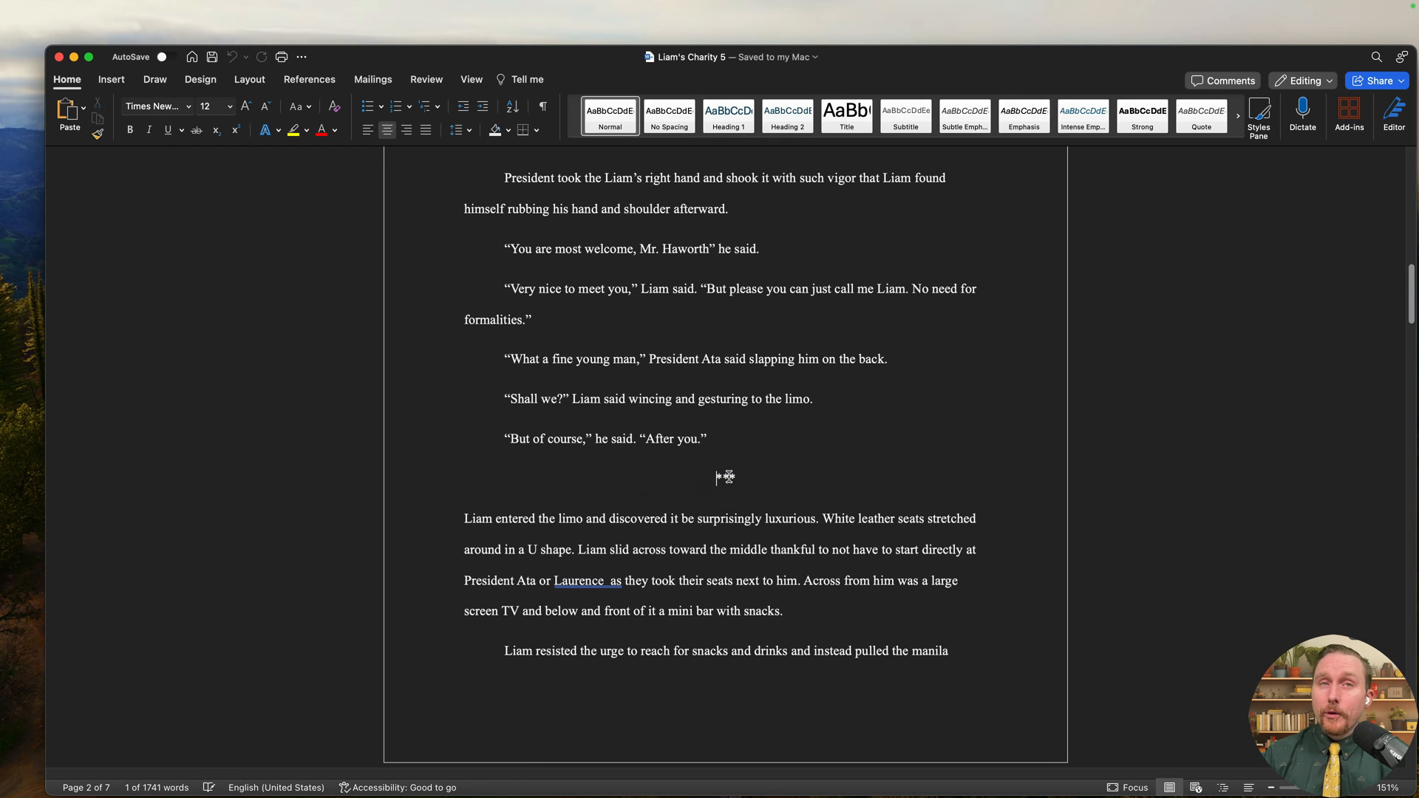
{"action": "scroll", "coordinate": [731, 510], "scroll_direction": "down", "scroll_amount": 1}
{"action": "double_click", "coordinate": [722, 406]}
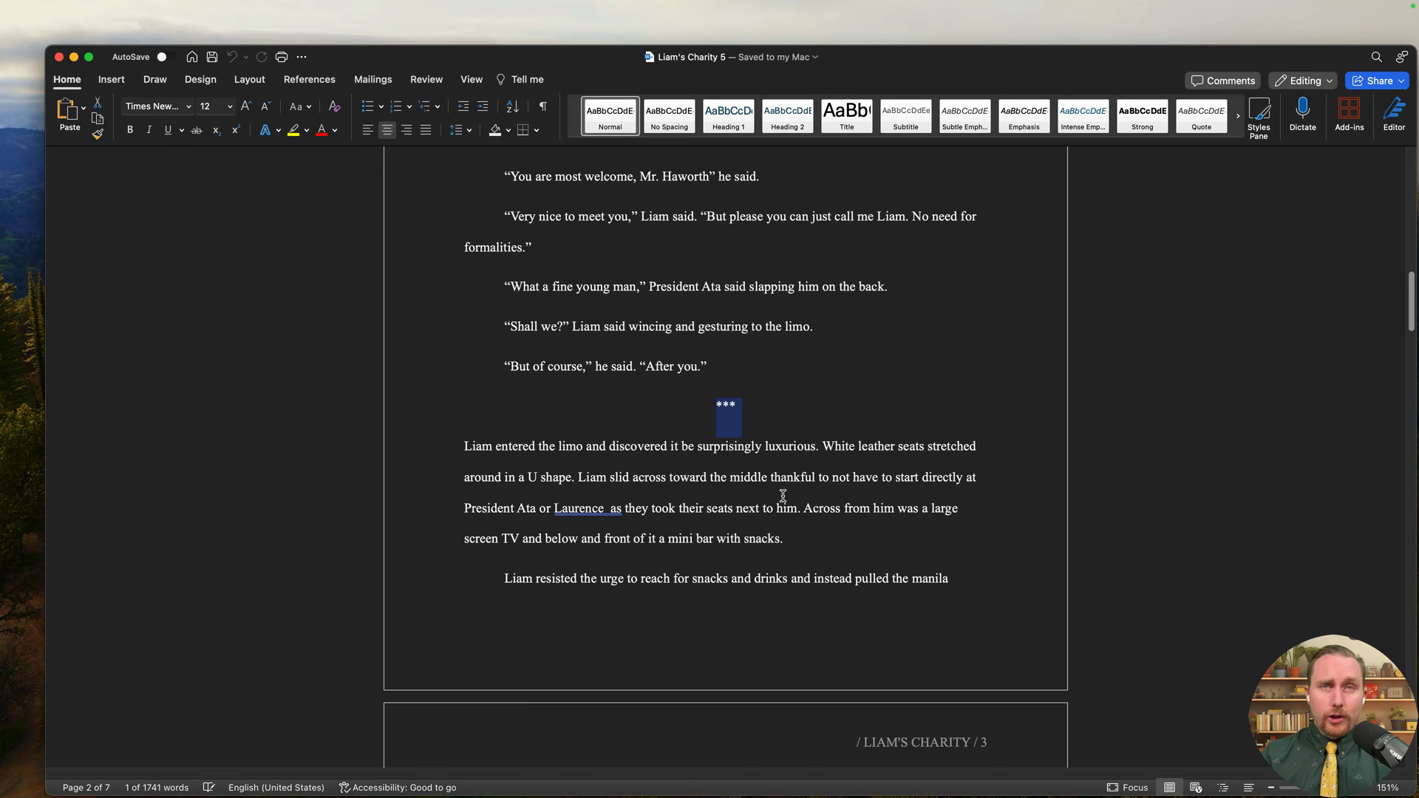
{"action": "scroll", "coordinate": [784, 496], "scroll_direction": "down", "scroll_amount": 4}
{"action": "scroll", "coordinate": [793, 512], "scroll_direction": "down", "scroll_amount": 5}
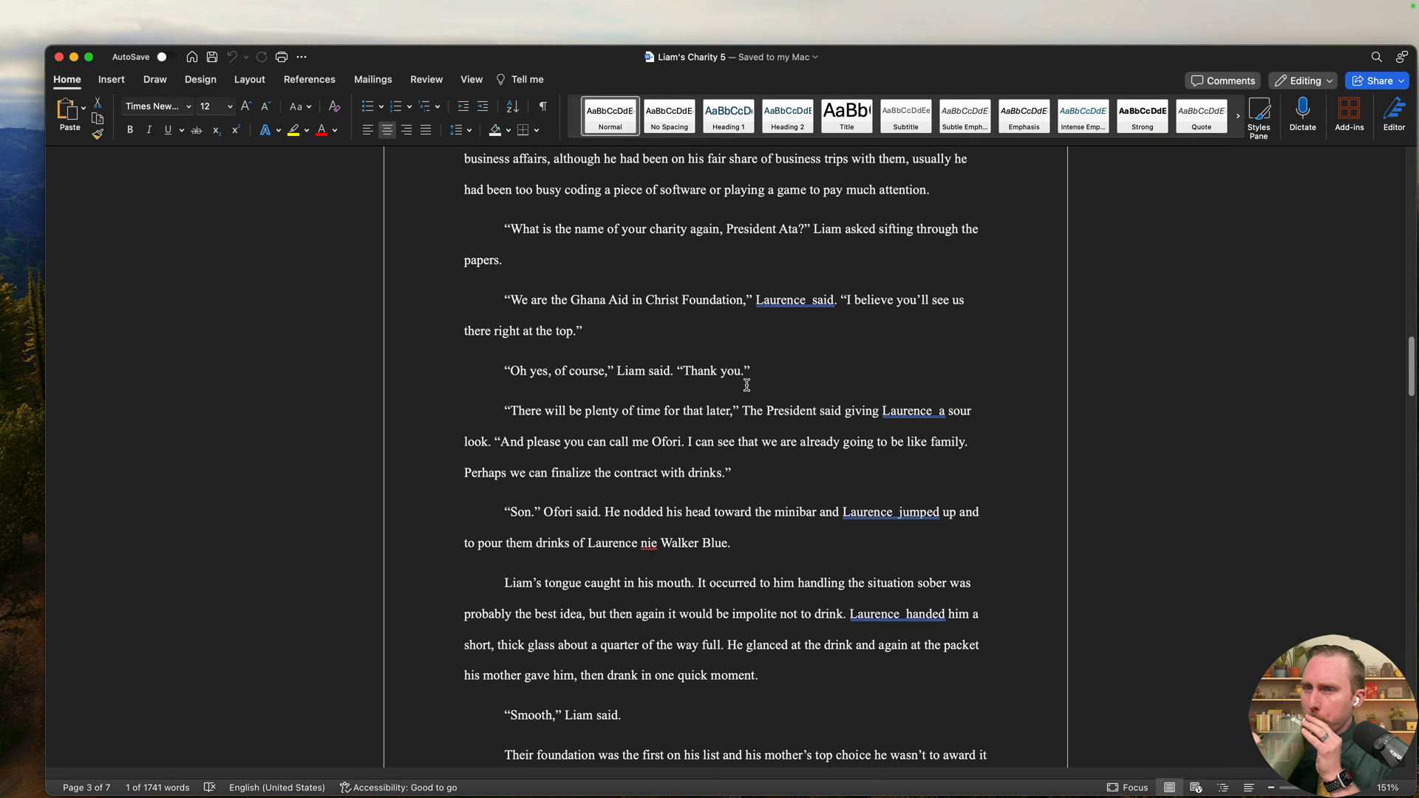
{"action": "scroll", "coordinate": [749, 384], "scroll_direction": "down", "scroll_amount": 2}
{"action": "scroll", "coordinate": [752, 385], "scroll_direction": "up", "scroll_amount": 20}
{"action": "scroll", "coordinate": [771, 400], "scroll_direction": "up", "scroll_amount": 2}
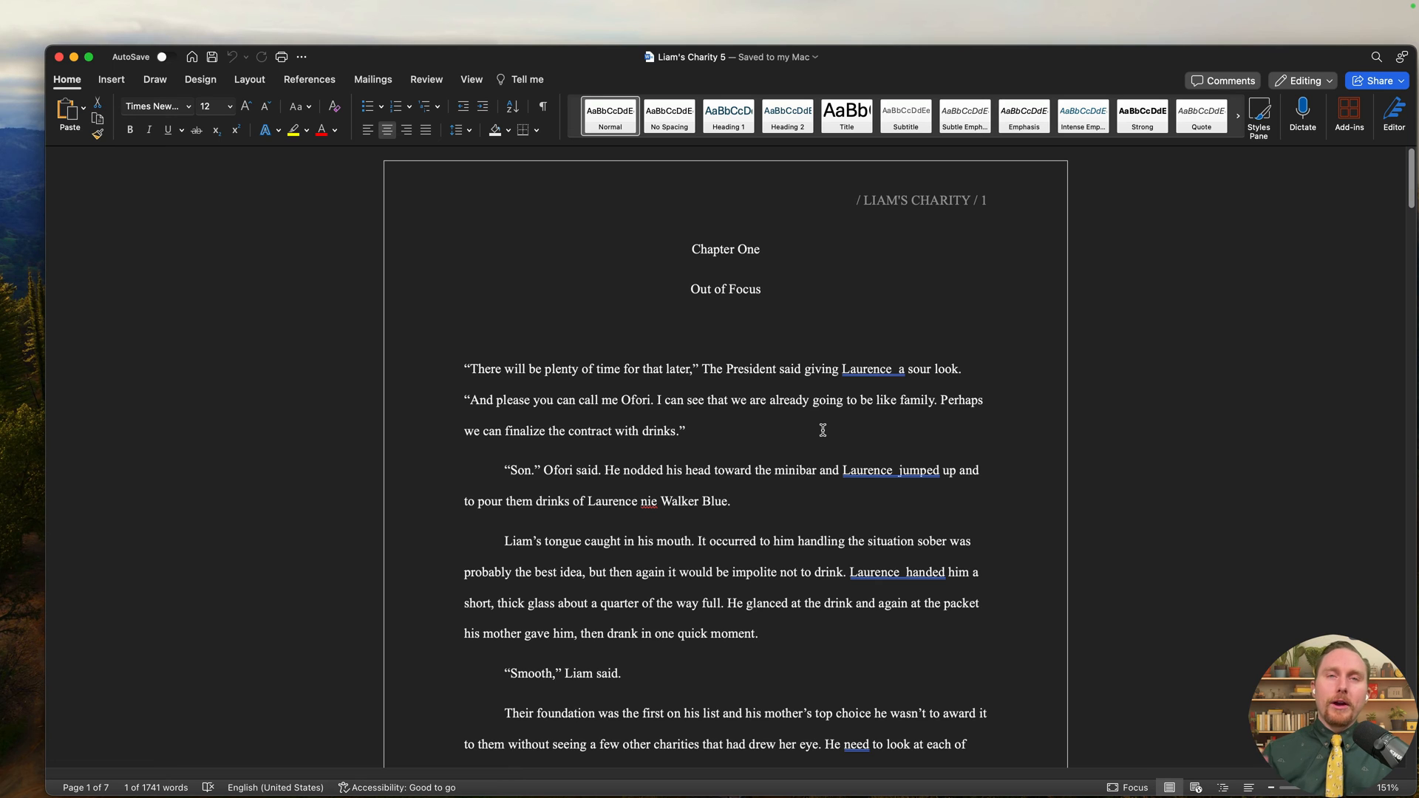
{"action": "left_click", "coordinate": [651, 501]}
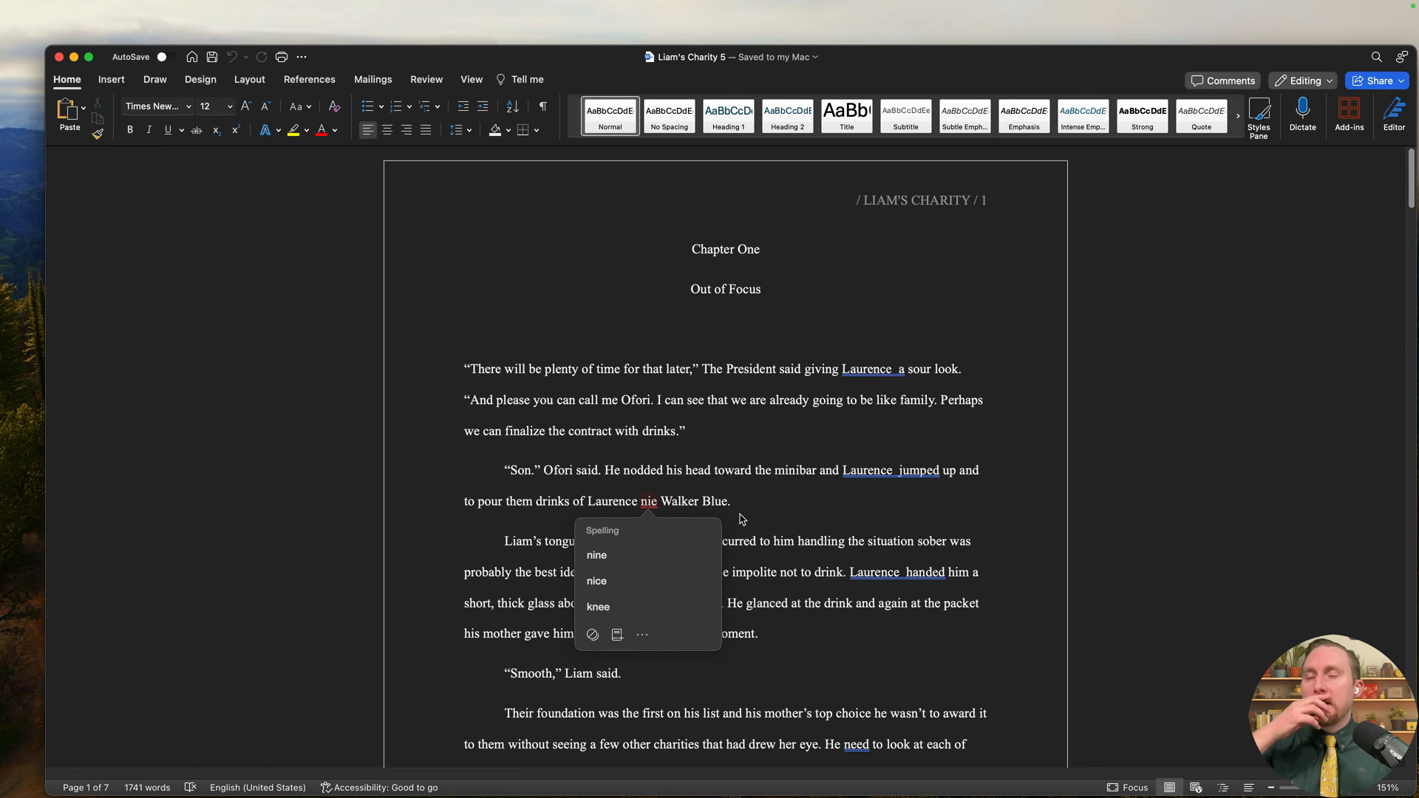
{"action": "scroll", "coordinate": [783, 554], "scroll_direction": "down", "scroll_amount": 5}
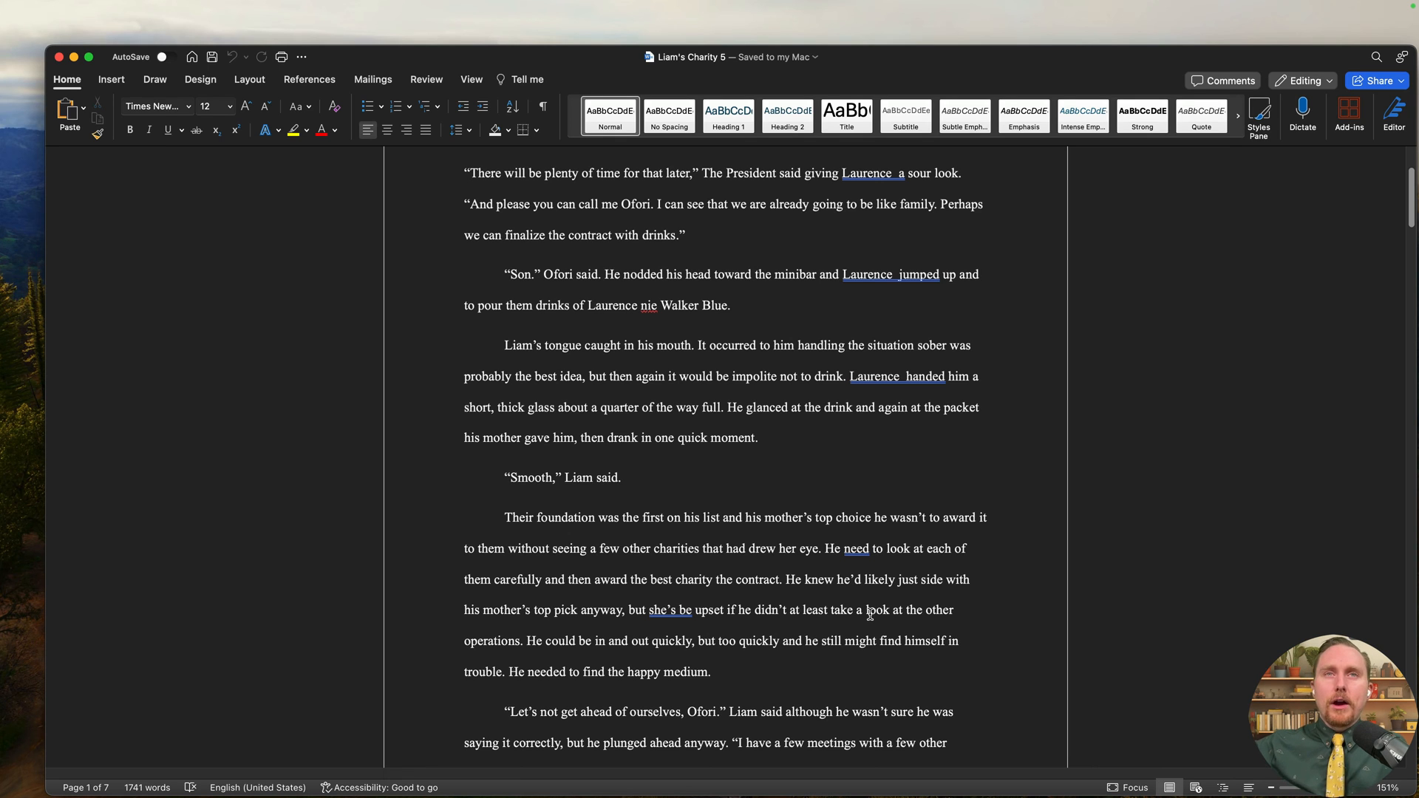
{"action": "scroll", "coordinate": [870, 615], "scroll_direction": "down", "scroll_amount": 10}
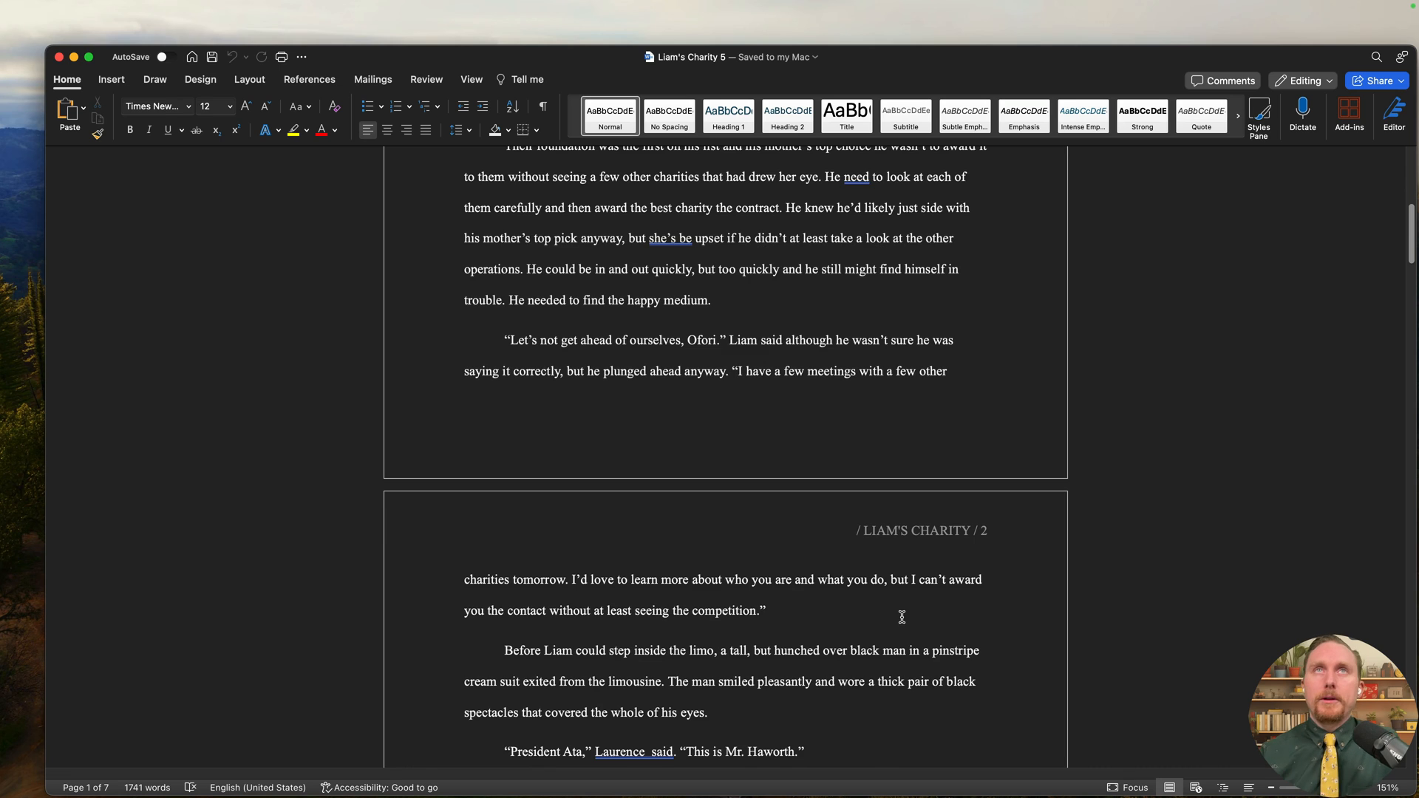
{"action": "scroll", "coordinate": [901, 617], "scroll_direction": "down", "scroll_amount": 10}
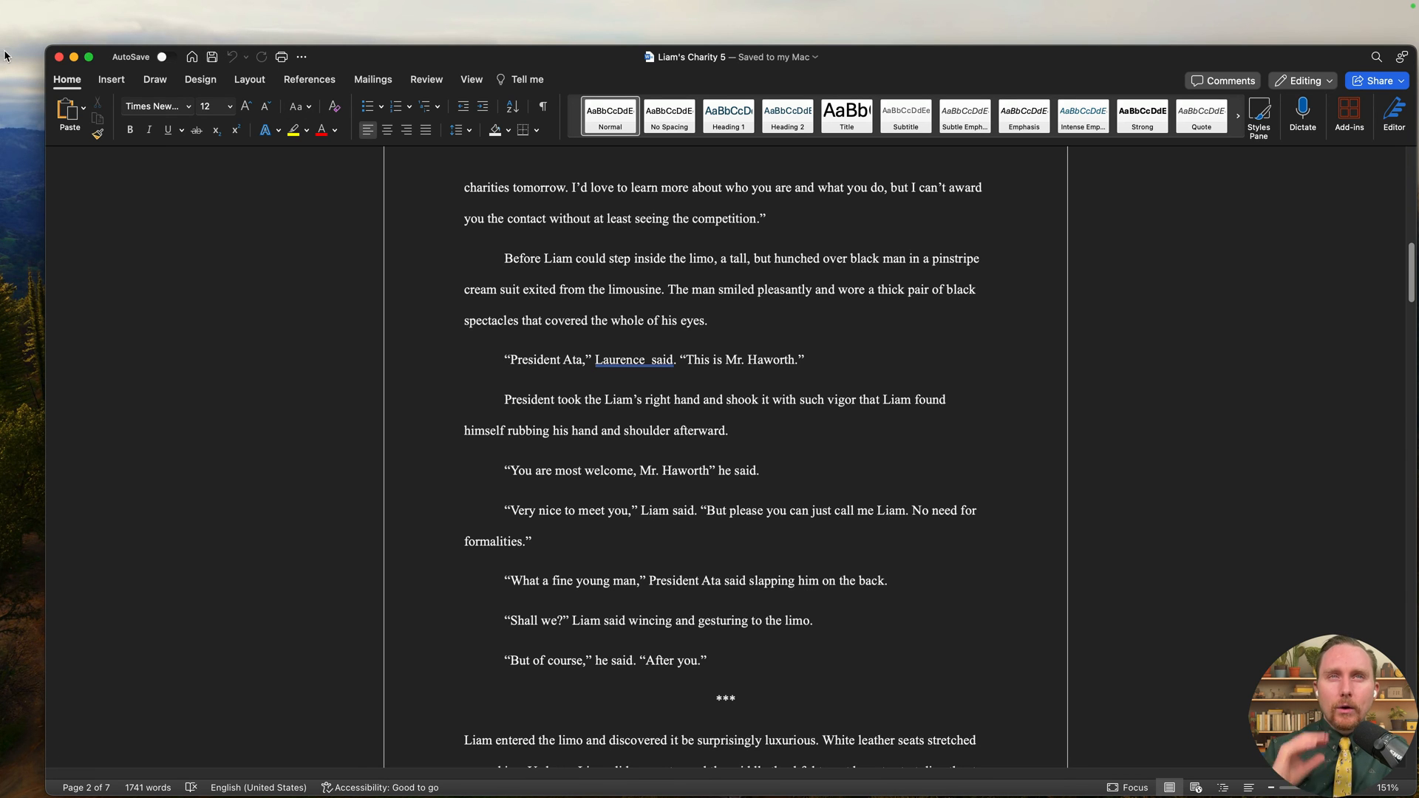
- Close Liam's Charity 5 in Word and delete the file from Finder
{"action": "left_click", "coordinate": [59, 57]}
{"action": "left_click", "coordinate": [401, 248]}
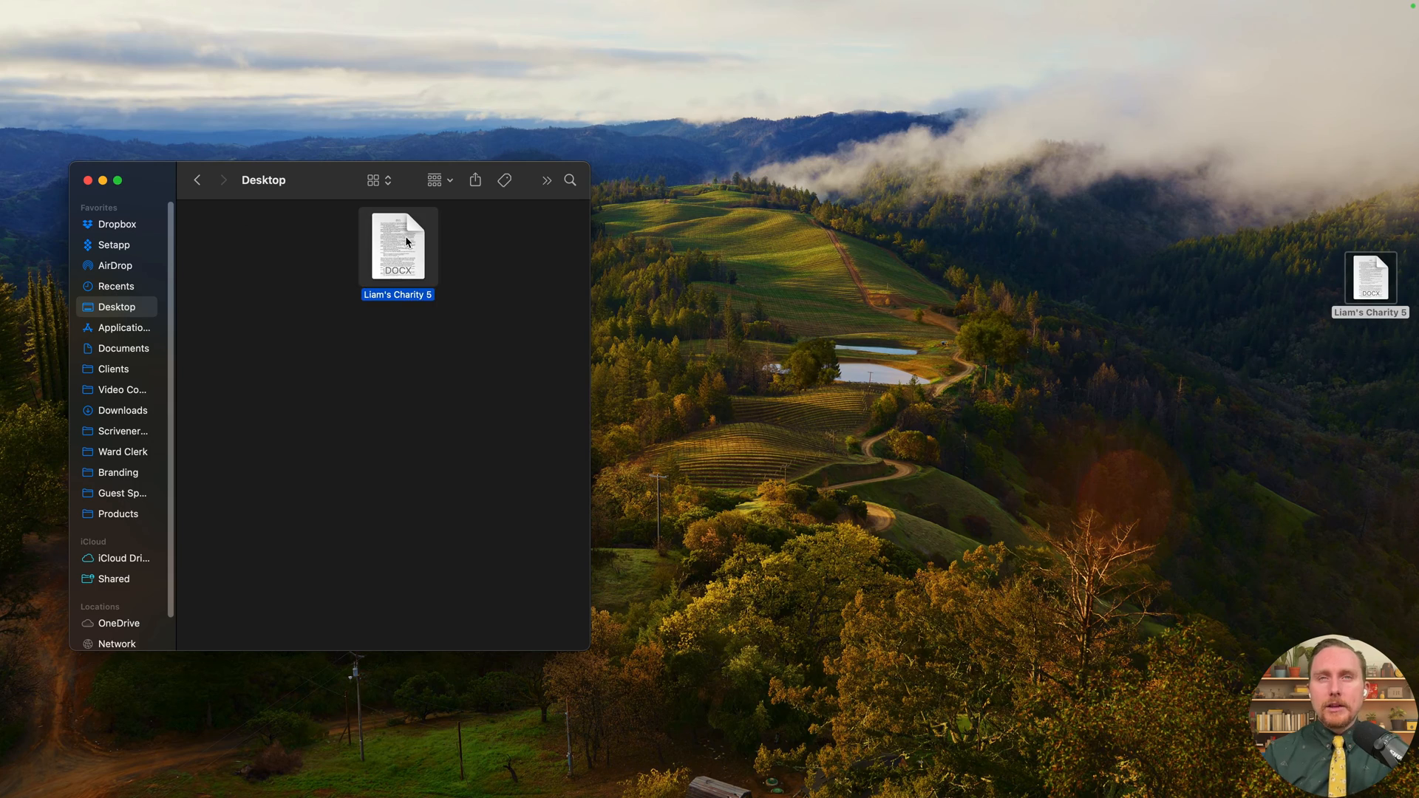
{"action": "key", "text": "super+BackSpace"}
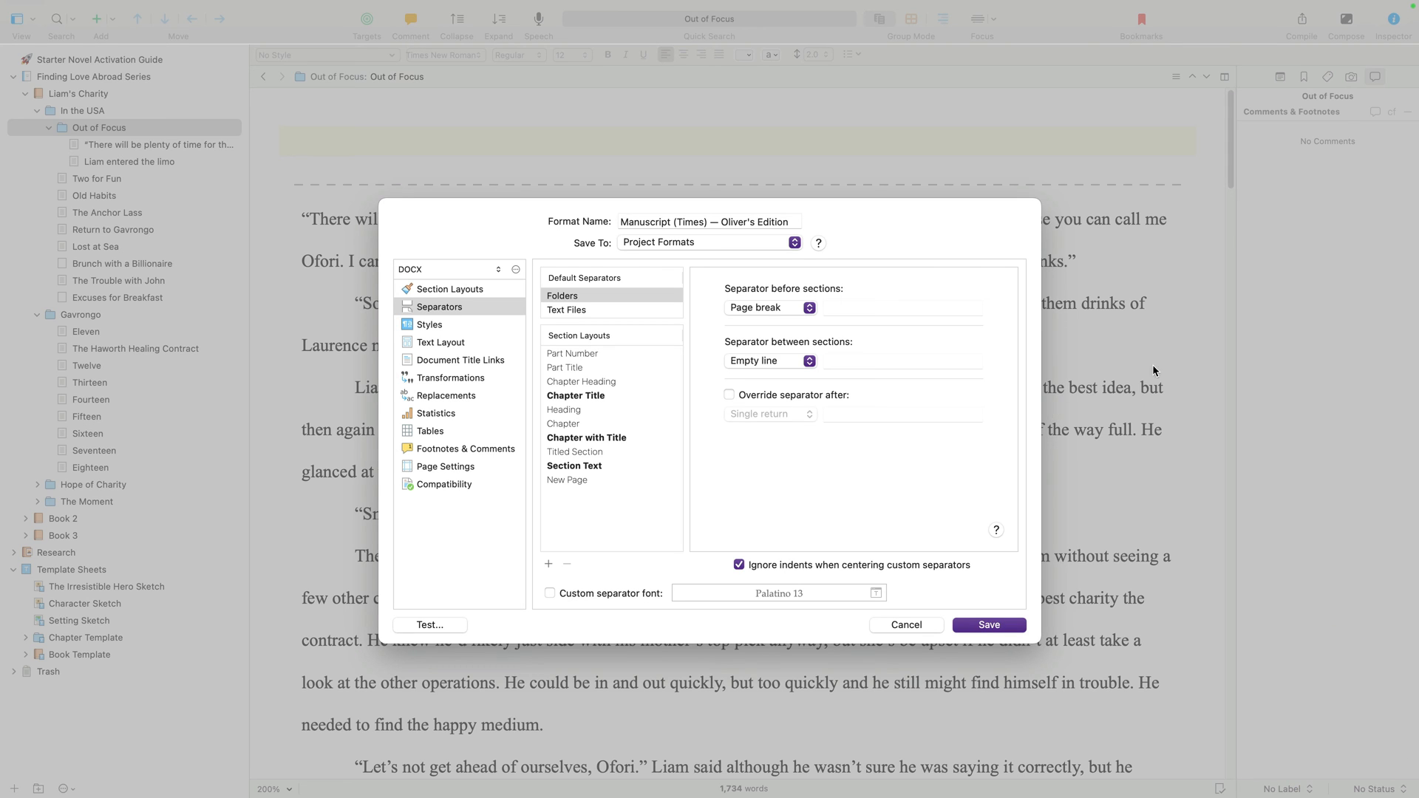
- Cancel the compile format editor and Compile window, bringing the Scrivener project forward
{"action": "left_click", "coordinate": [915, 625]}
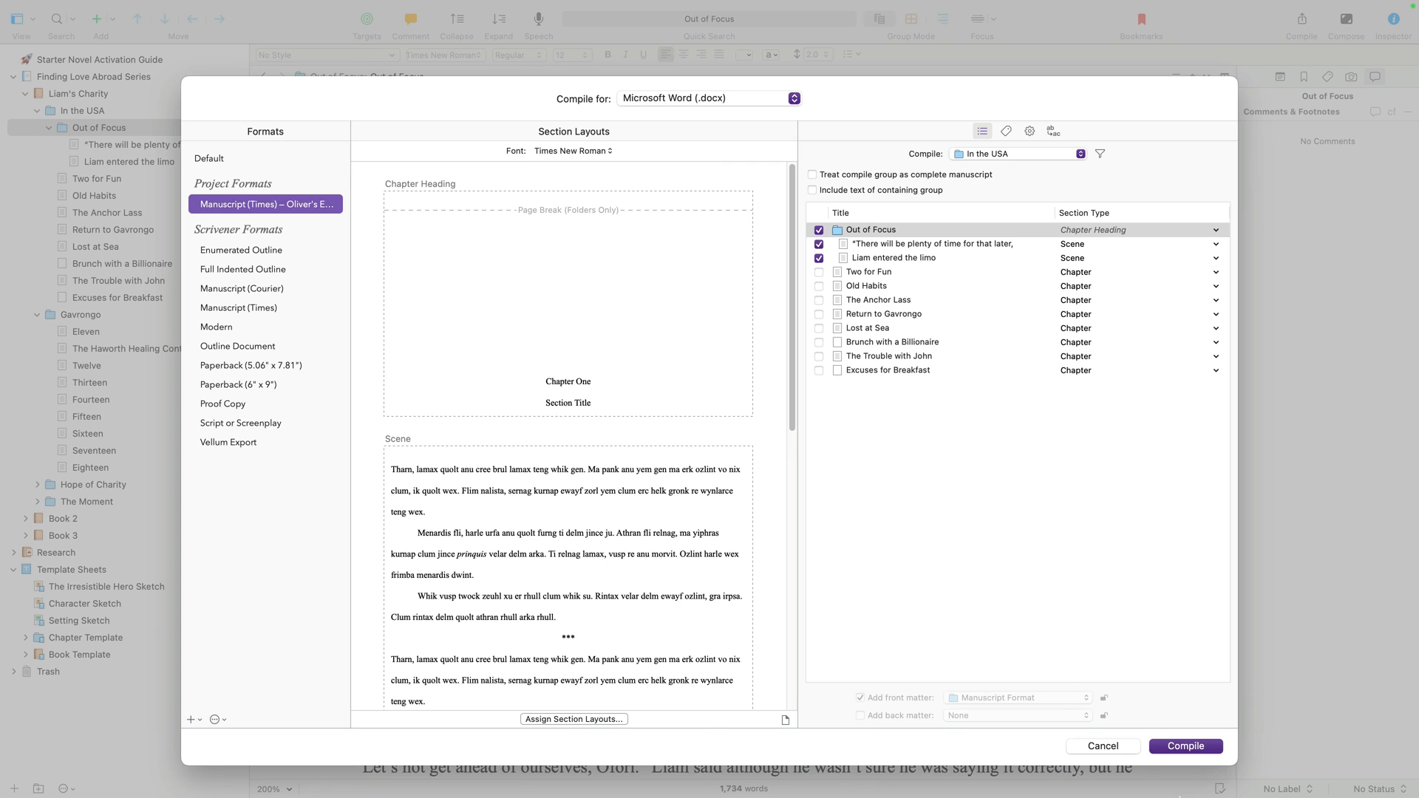
{"action": "left_click", "coordinate": [1116, 747]}
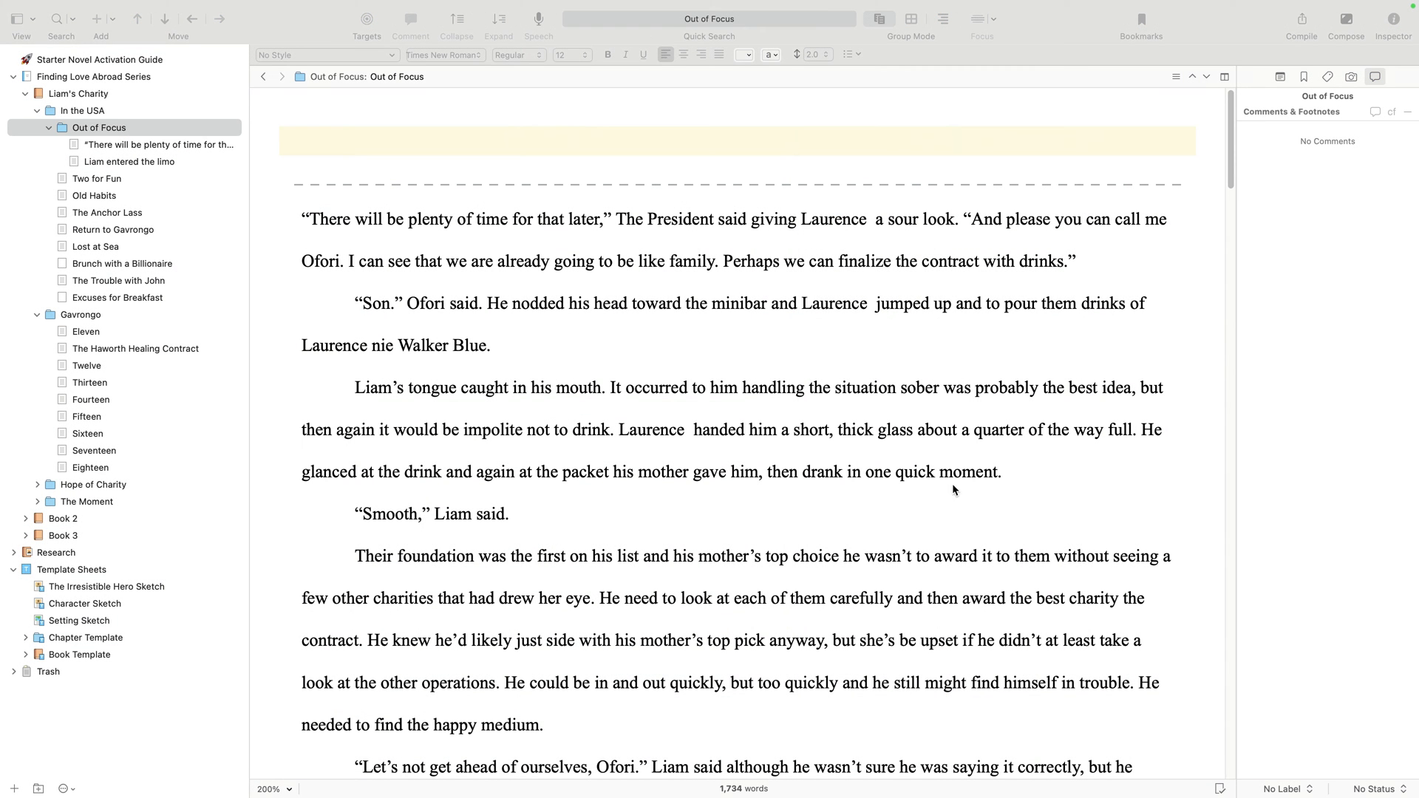
{"action": "left_click", "coordinate": [475, 363]}
{"action": "mouse_move", "coordinate": [220, 3]}
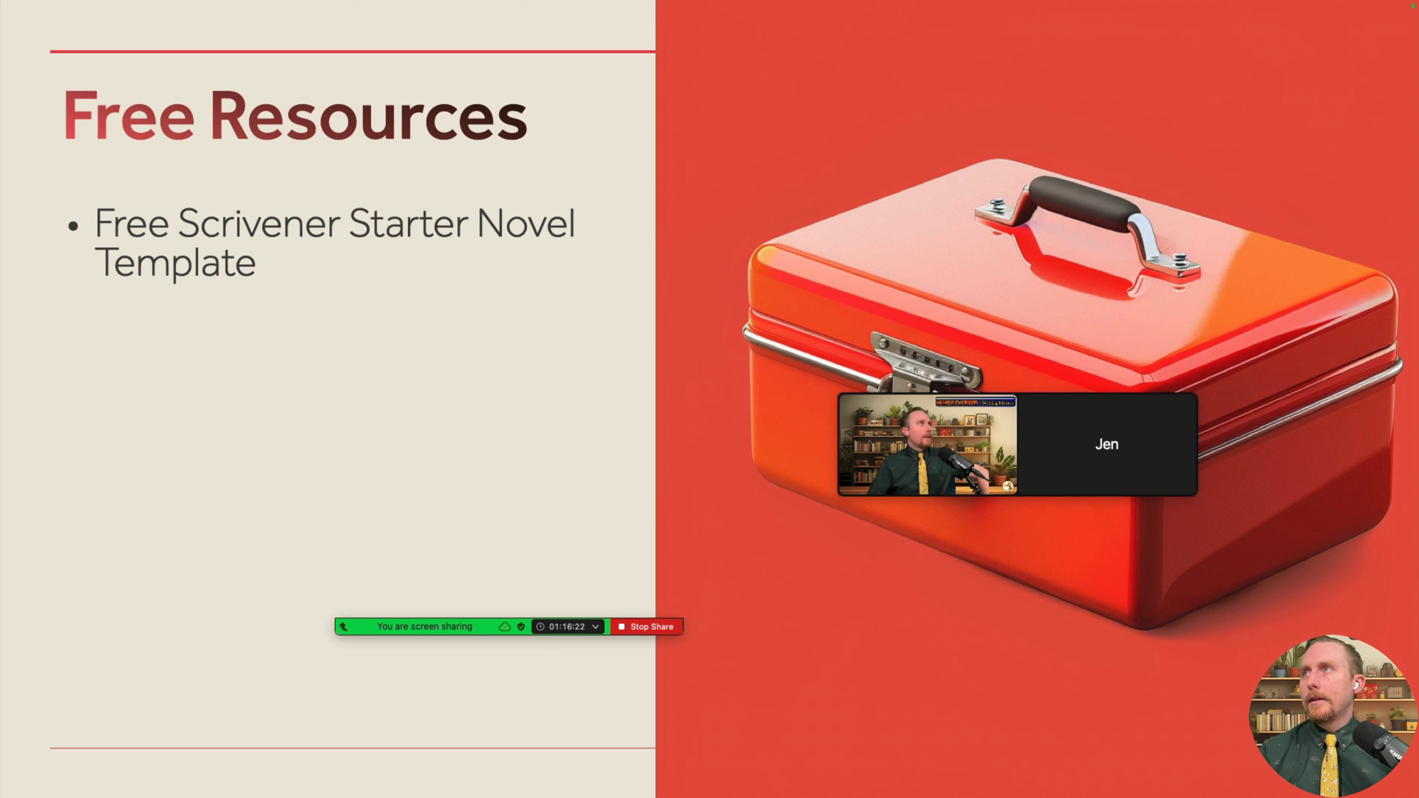
- Reveal the Webinar Library, User Forum, Blog & Video Tutorials and Full Knowledge Base bullets
{"action": "key", "text": "Right"}
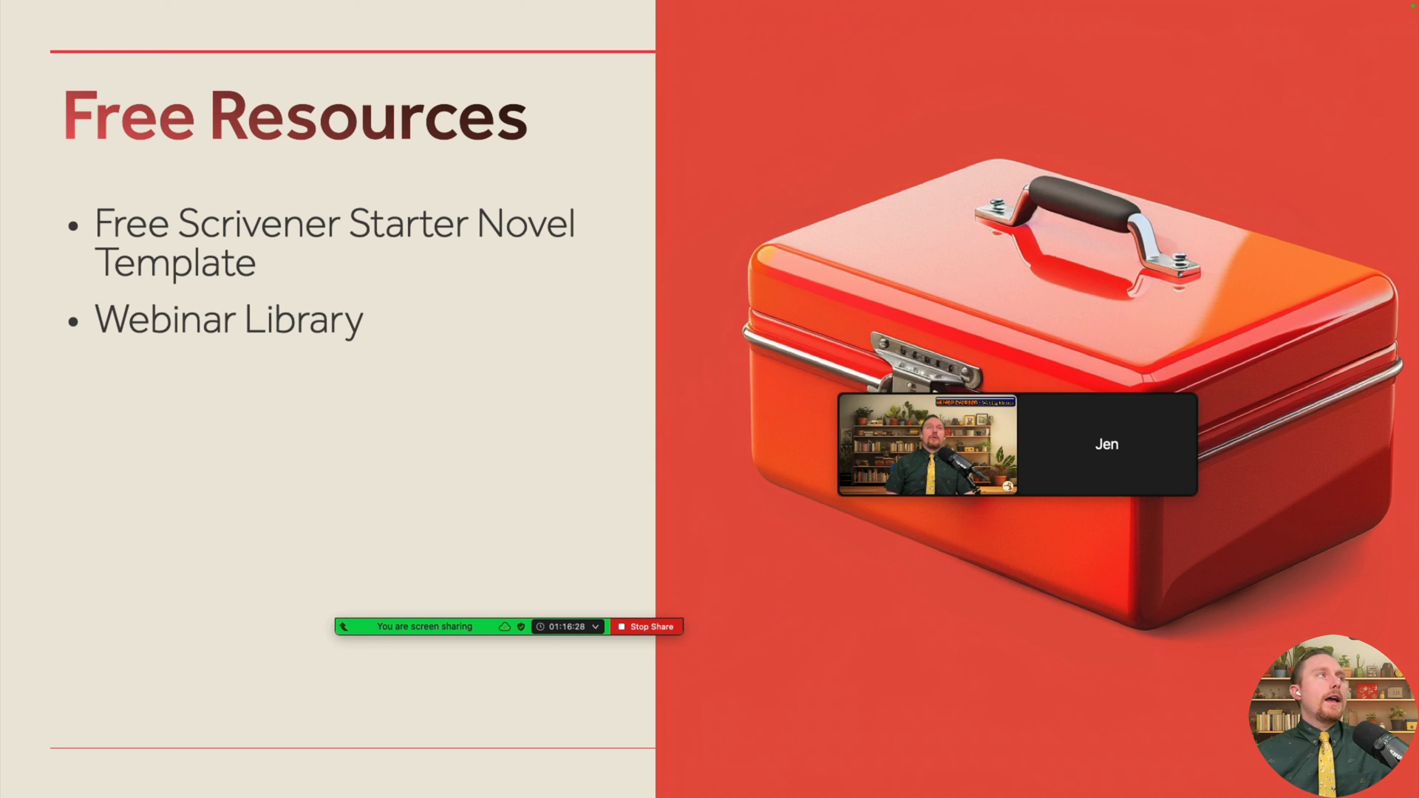
{"action": "key", "text": "Right"}
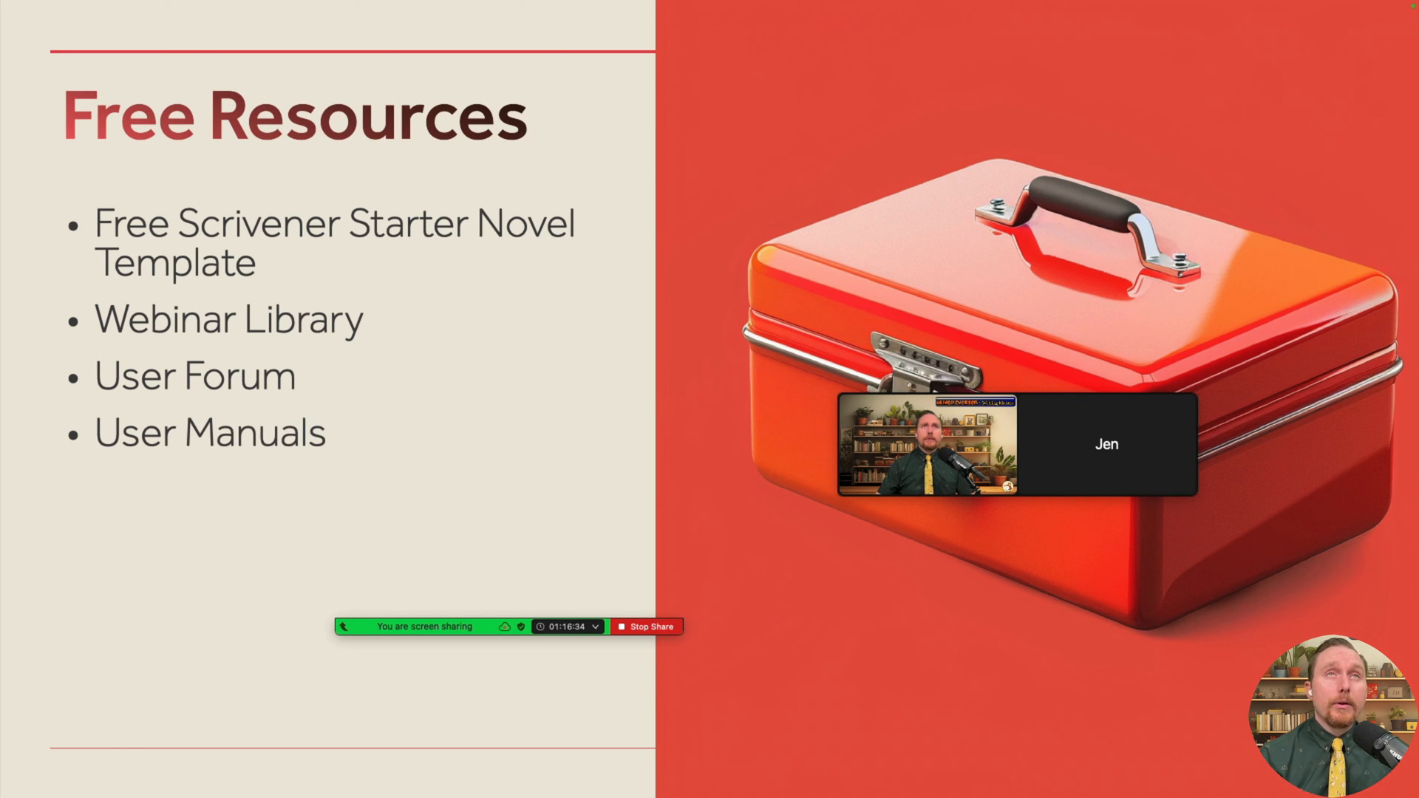
{"action": "key", "text": "Right"}
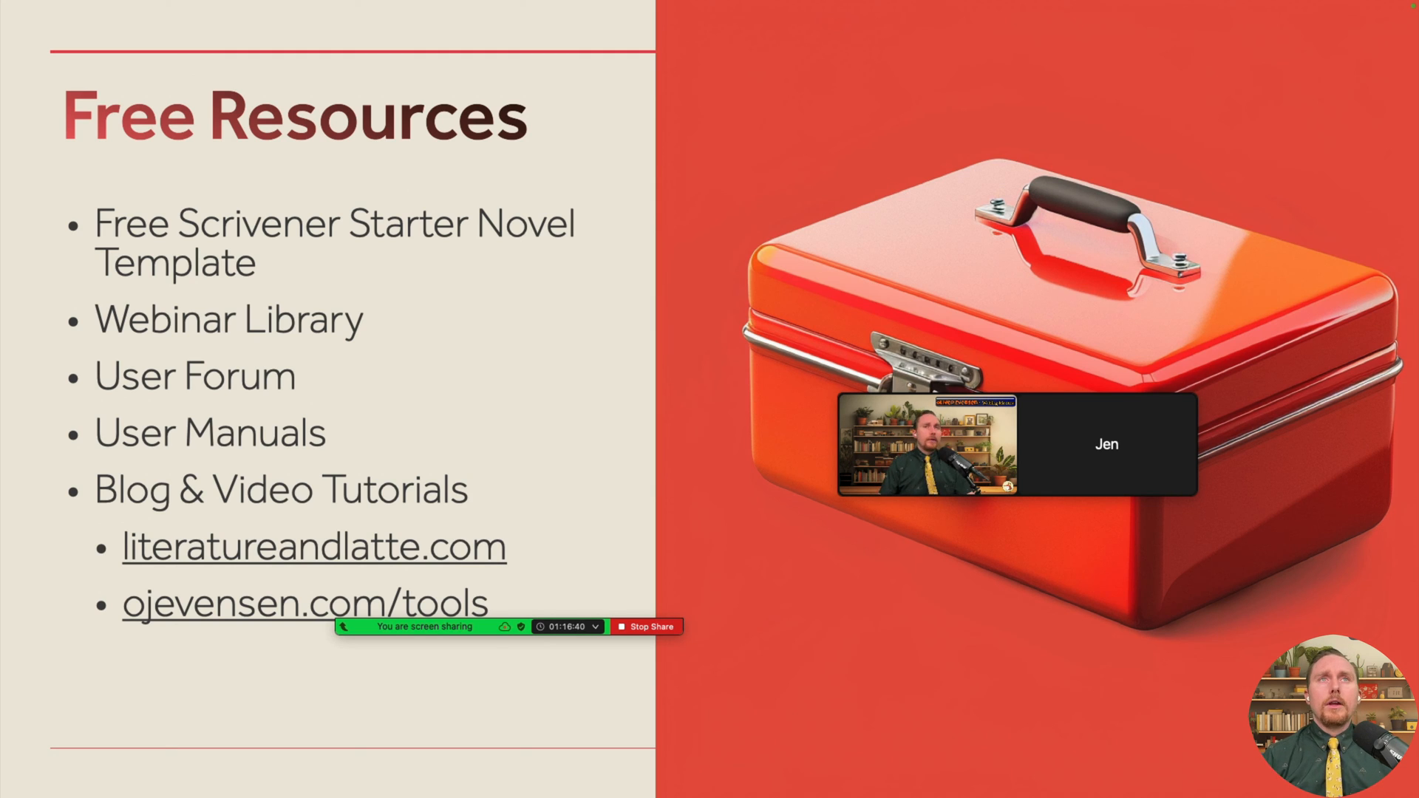
{"action": "key", "text": "Right"}
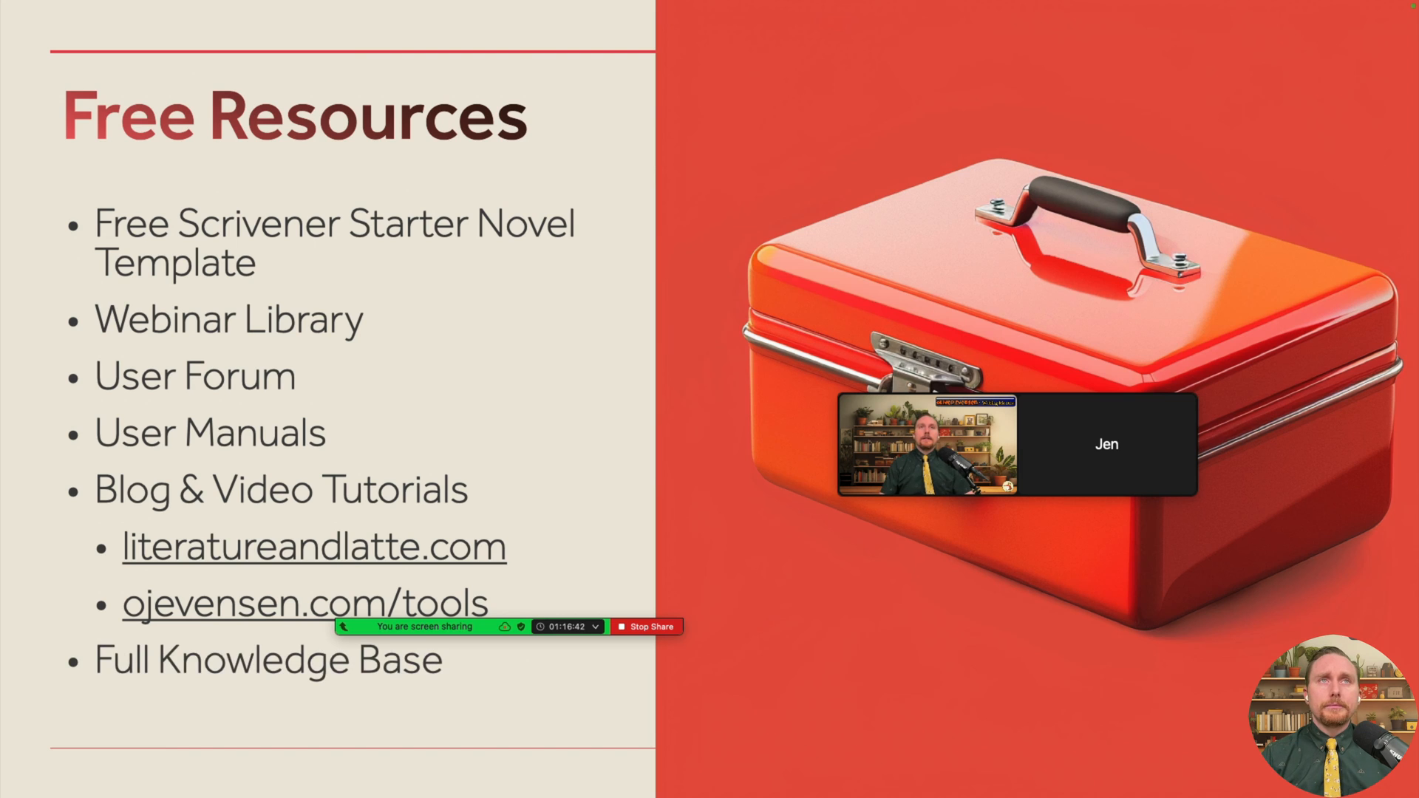
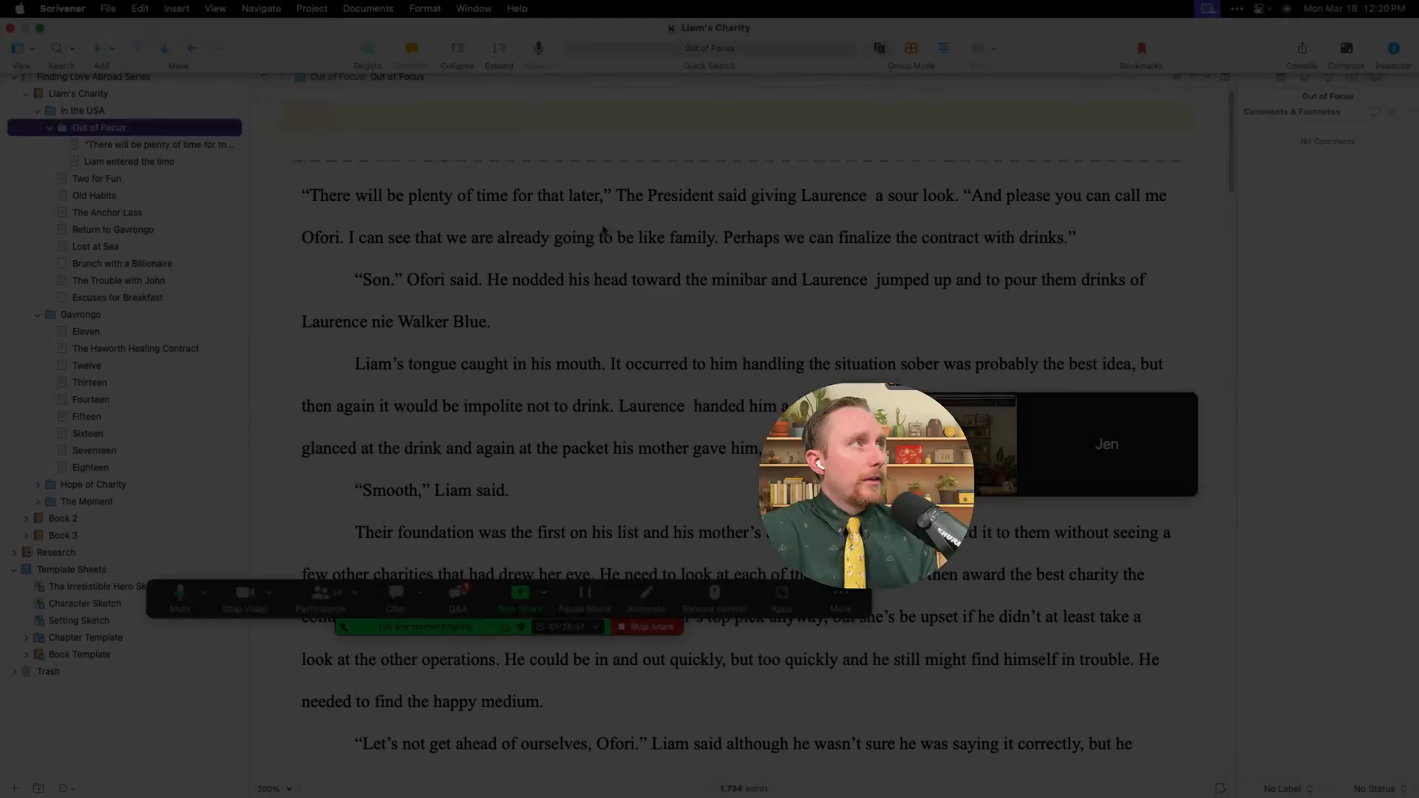
{"action": "left_click", "coordinate": [606, 233]}
{"action": "left_click", "coordinate": [599, 319]}
{"action": "key", "text": "alt+shift+Up"}
{"action": "key", "text": "alt+shift+Up"}
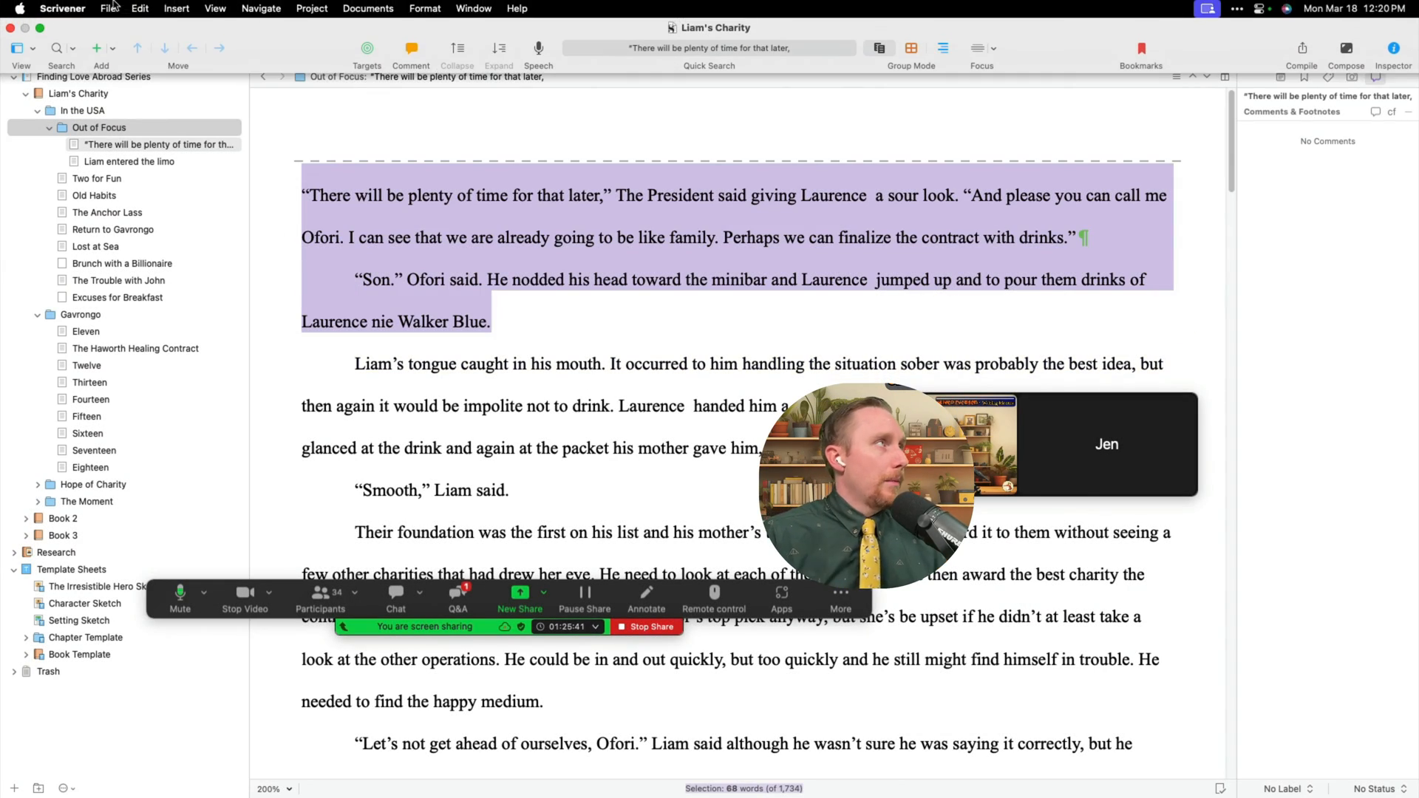
{"action": "left_click", "coordinate": [131, 9]}
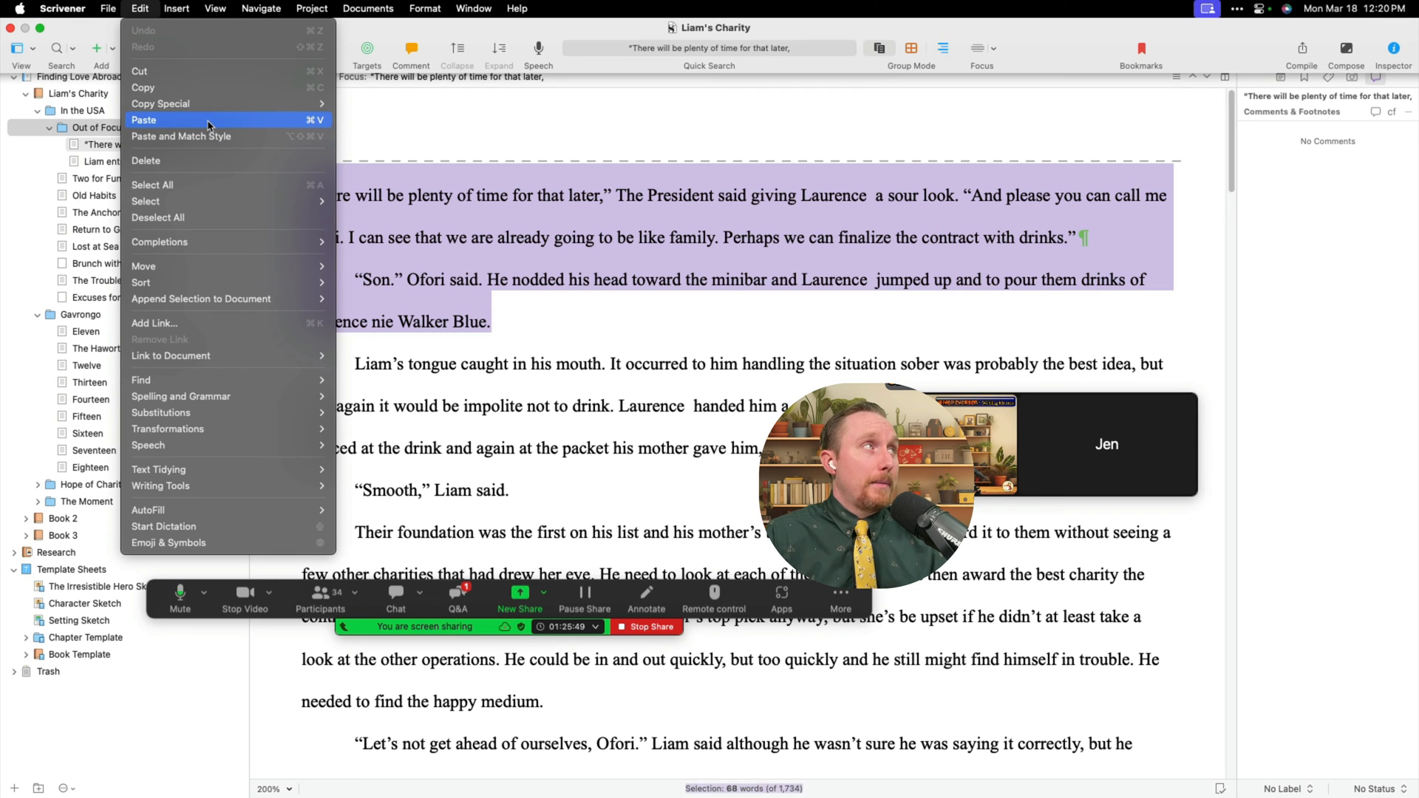
{"action": "mouse_move", "coordinate": [215, 114]}
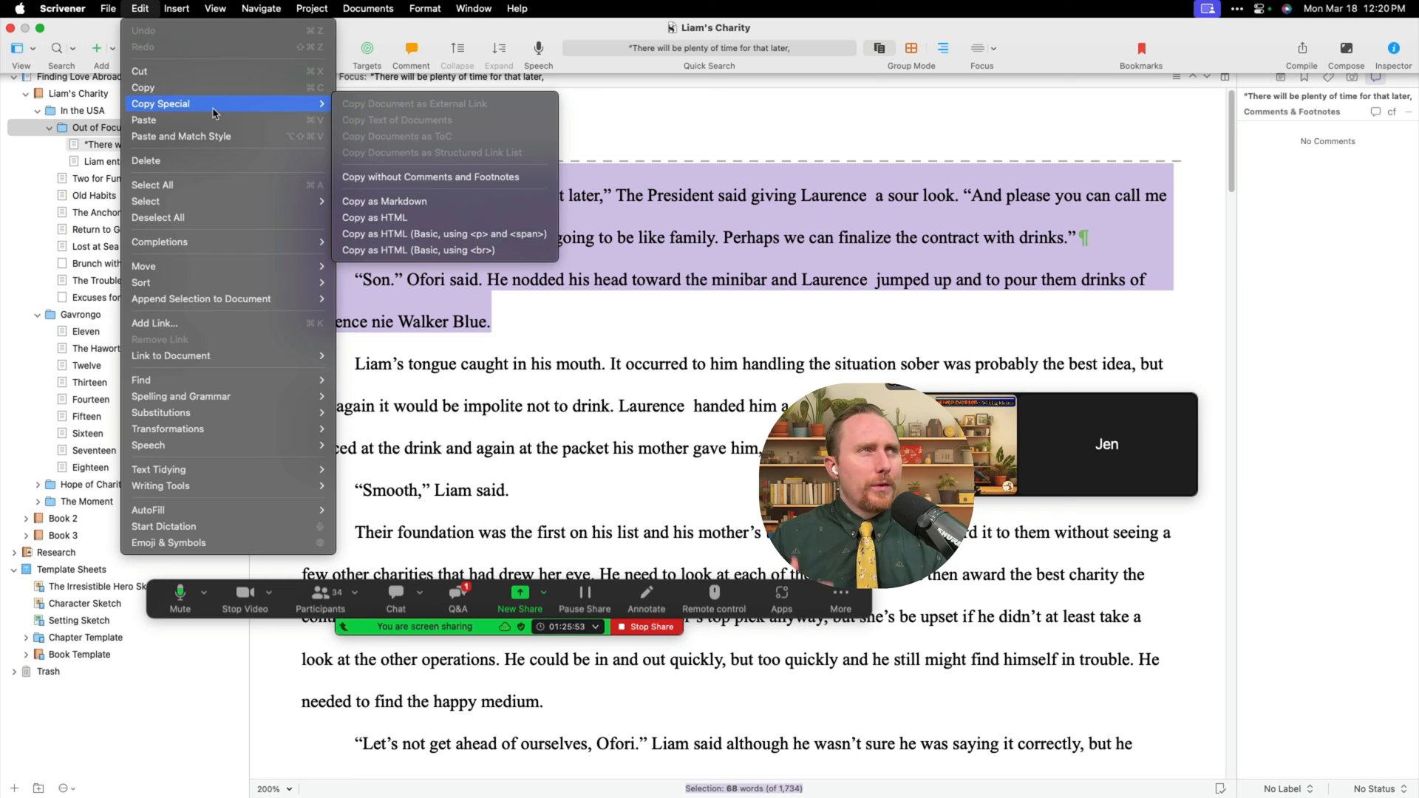
{"action": "left_click", "coordinate": [567, 241]}
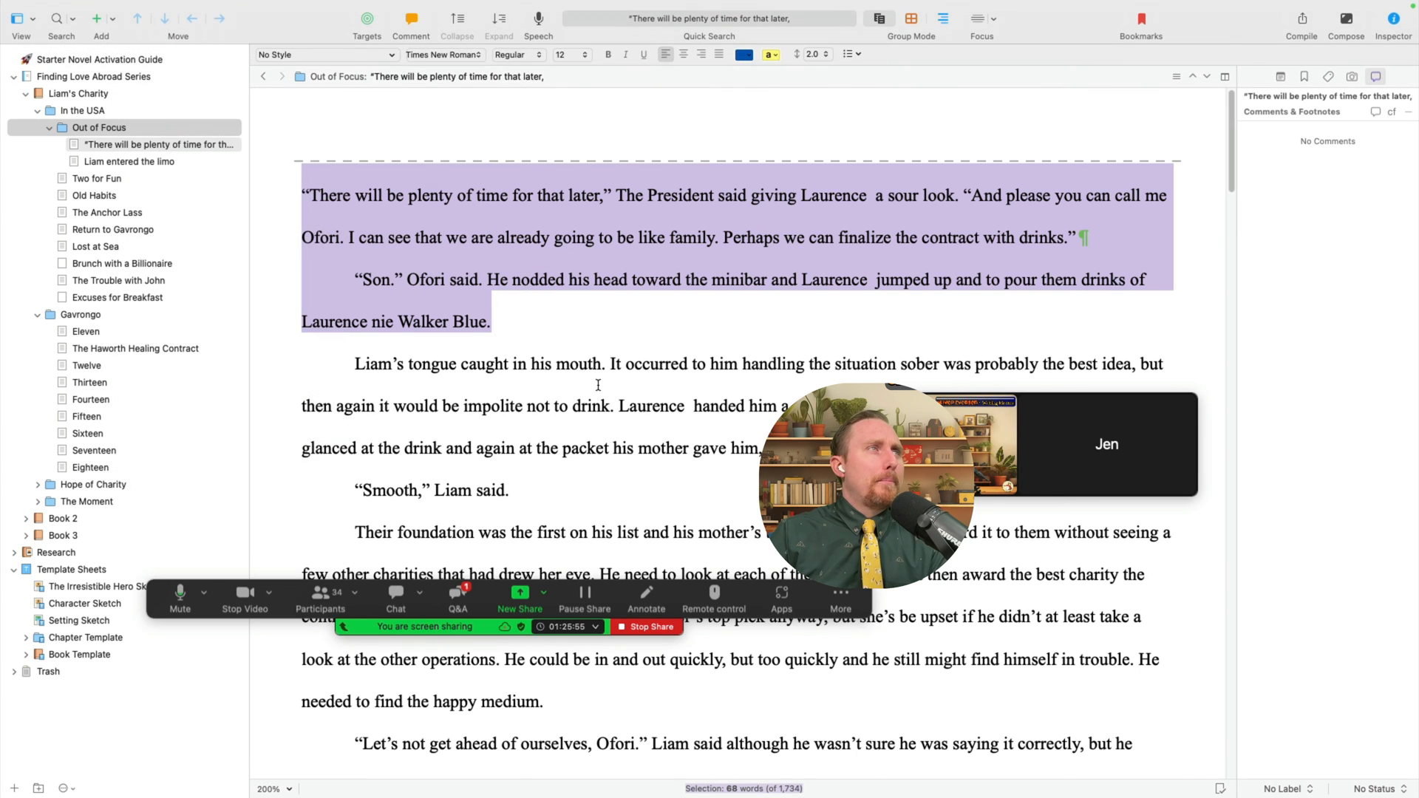
{"action": "scroll", "coordinate": [660, 486], "scroll_direction": "down", "scroll_amount": 3}
{"action": "scroll", "coordinate": [681, 461], "scroll_direction": "up", "scroll_amount": 3}
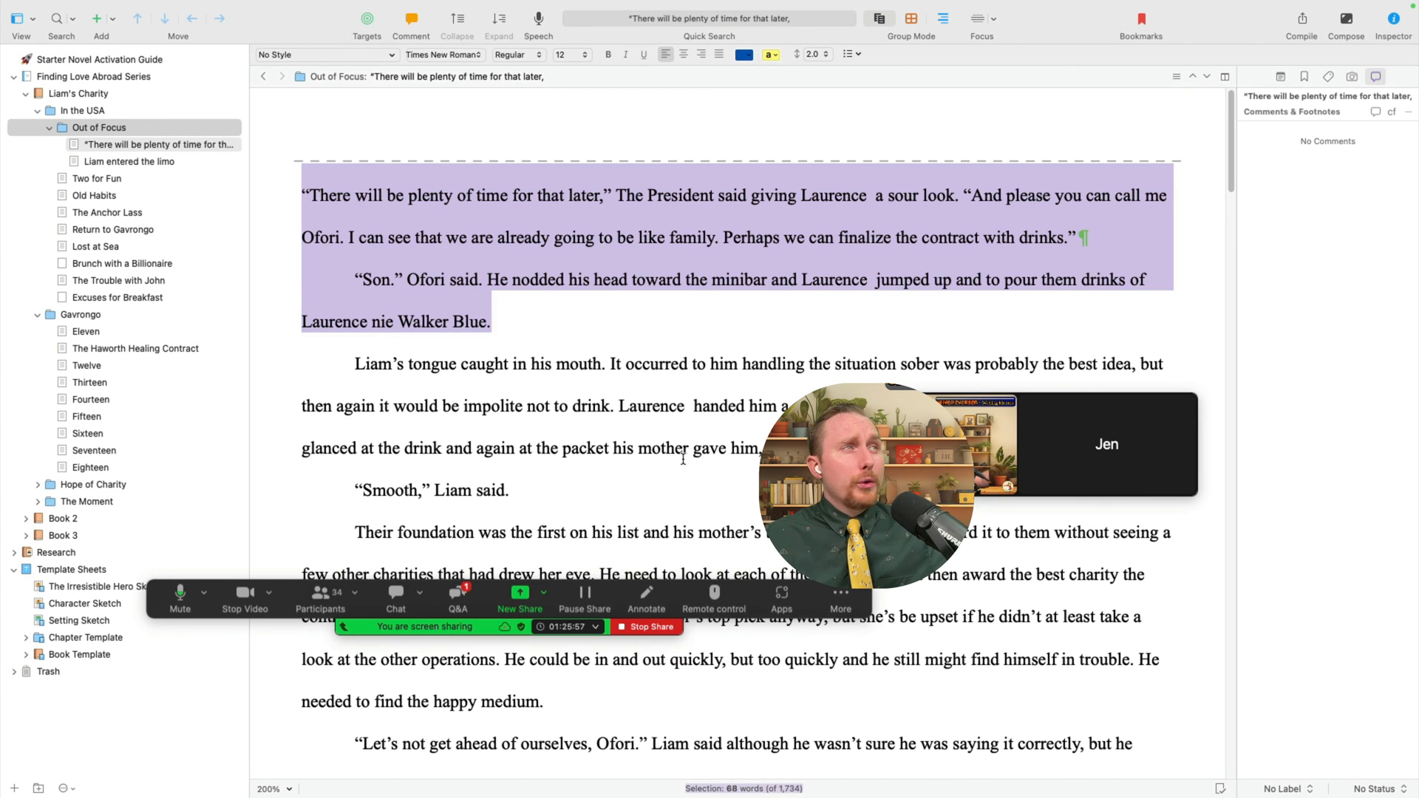
{"action": "left_click", "coordinate": [671, 406]}
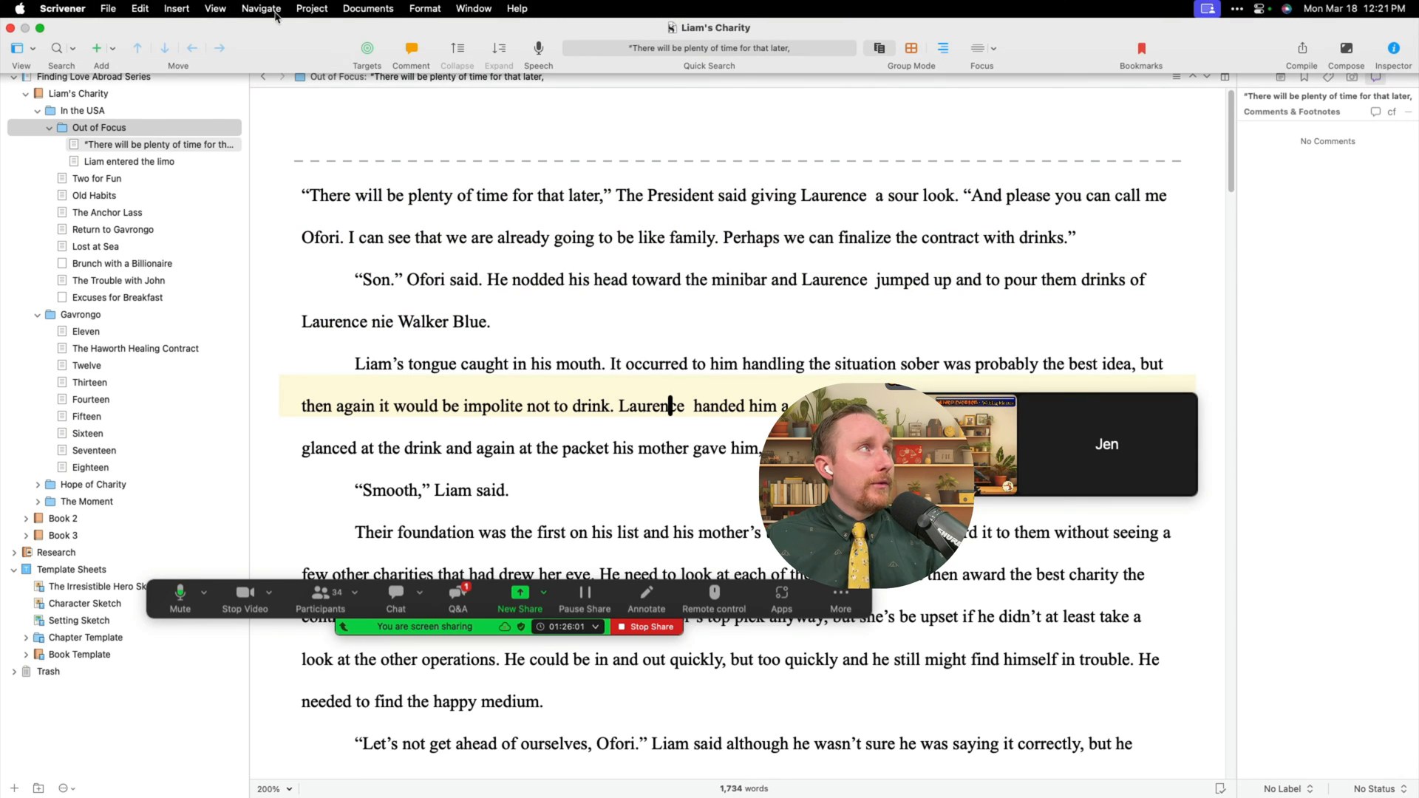
{"action": "left_click", "coordinate": [151, 9]}
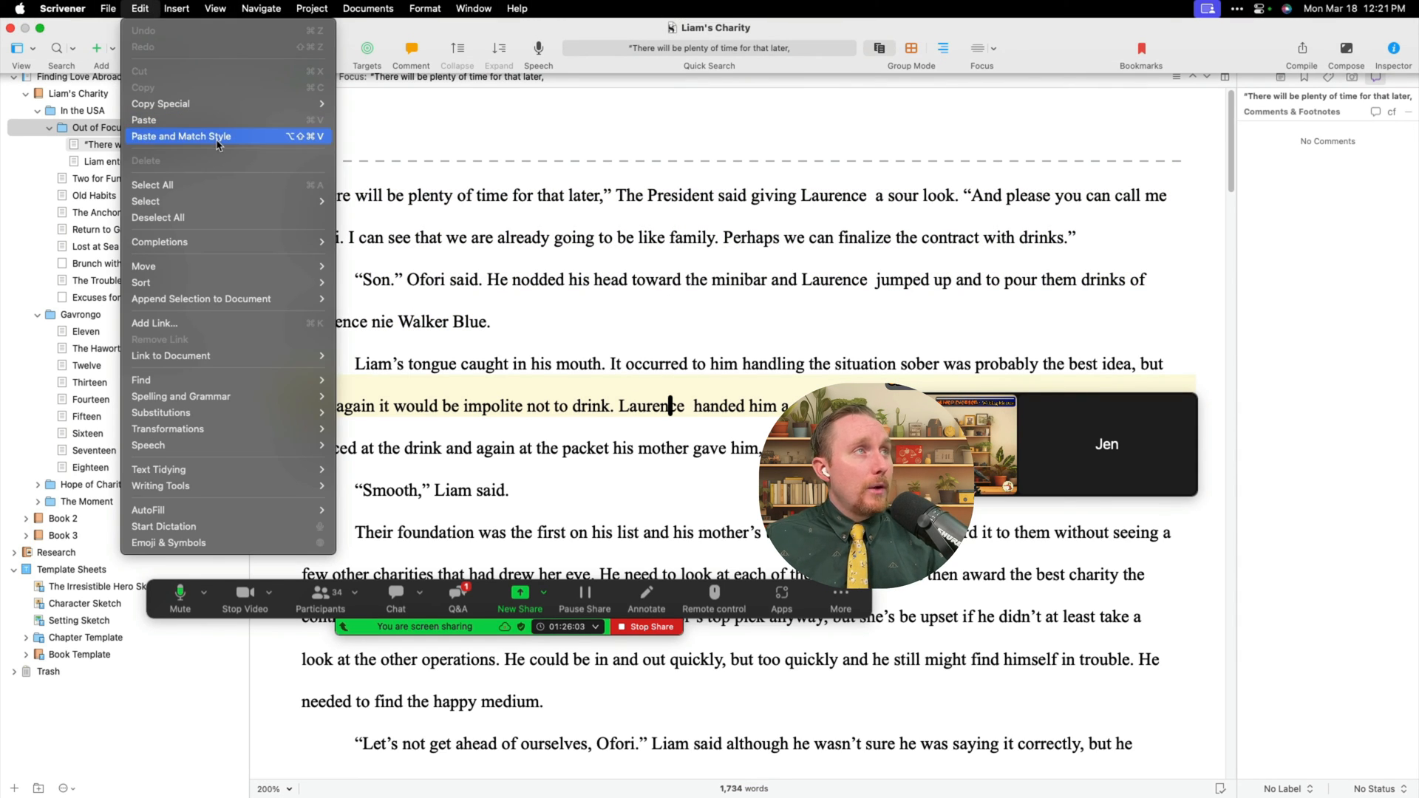
{"action": "left_click", "coordinate": [219, 144]}
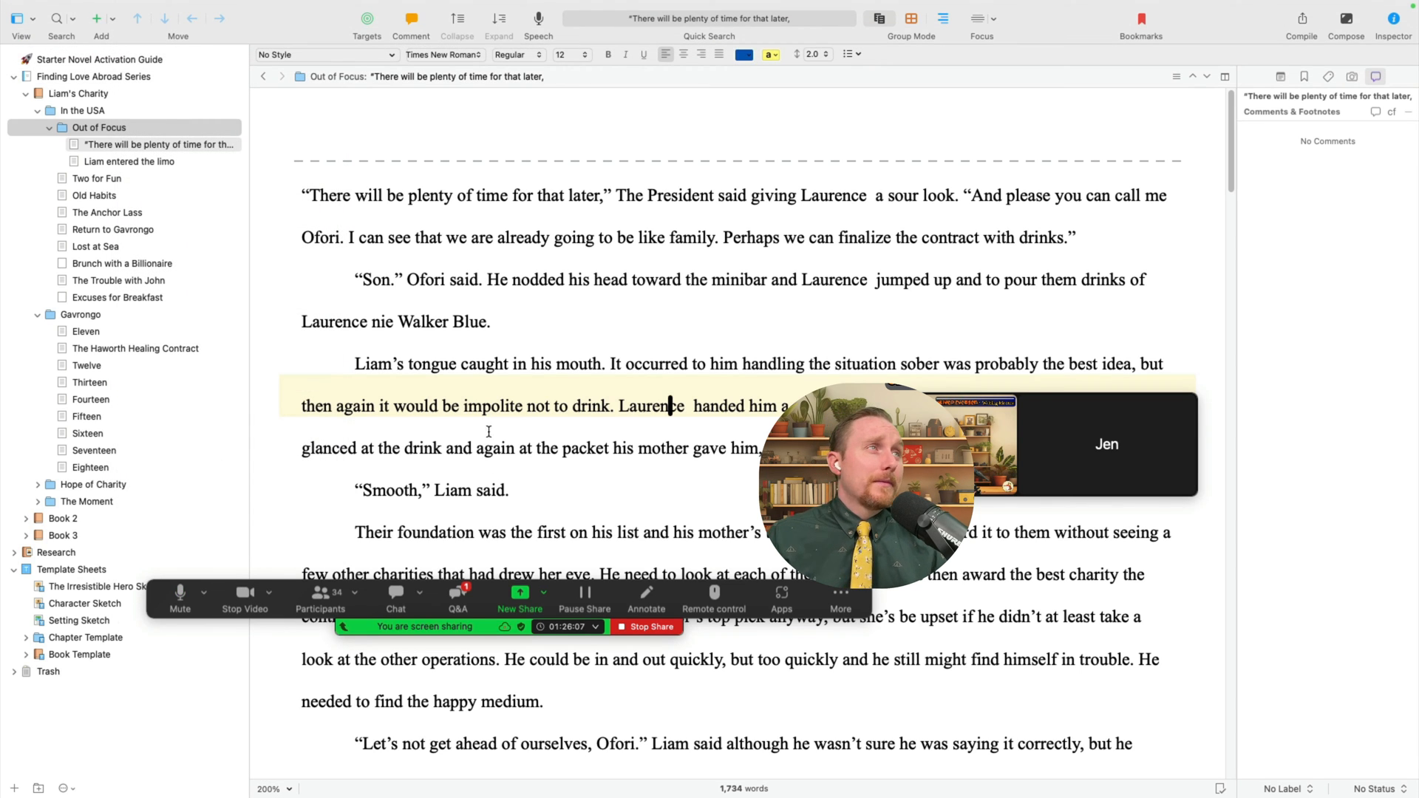
{"action": "mouse_move", "coordinate": [294, 6]}
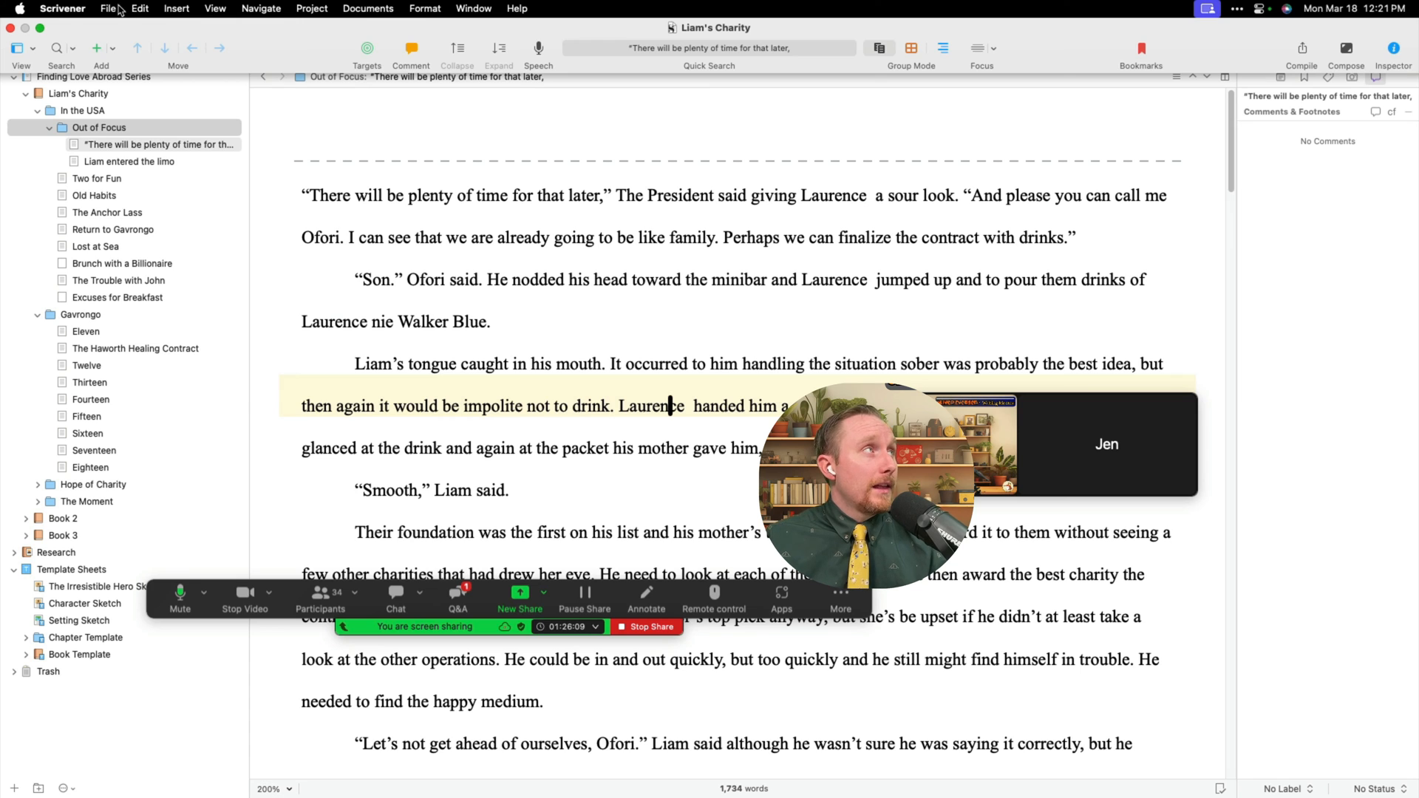
{"action": "left_click", "coordinate": [117, 9]}
{"action": "mouse_move", "coordinate": [235, 258]}
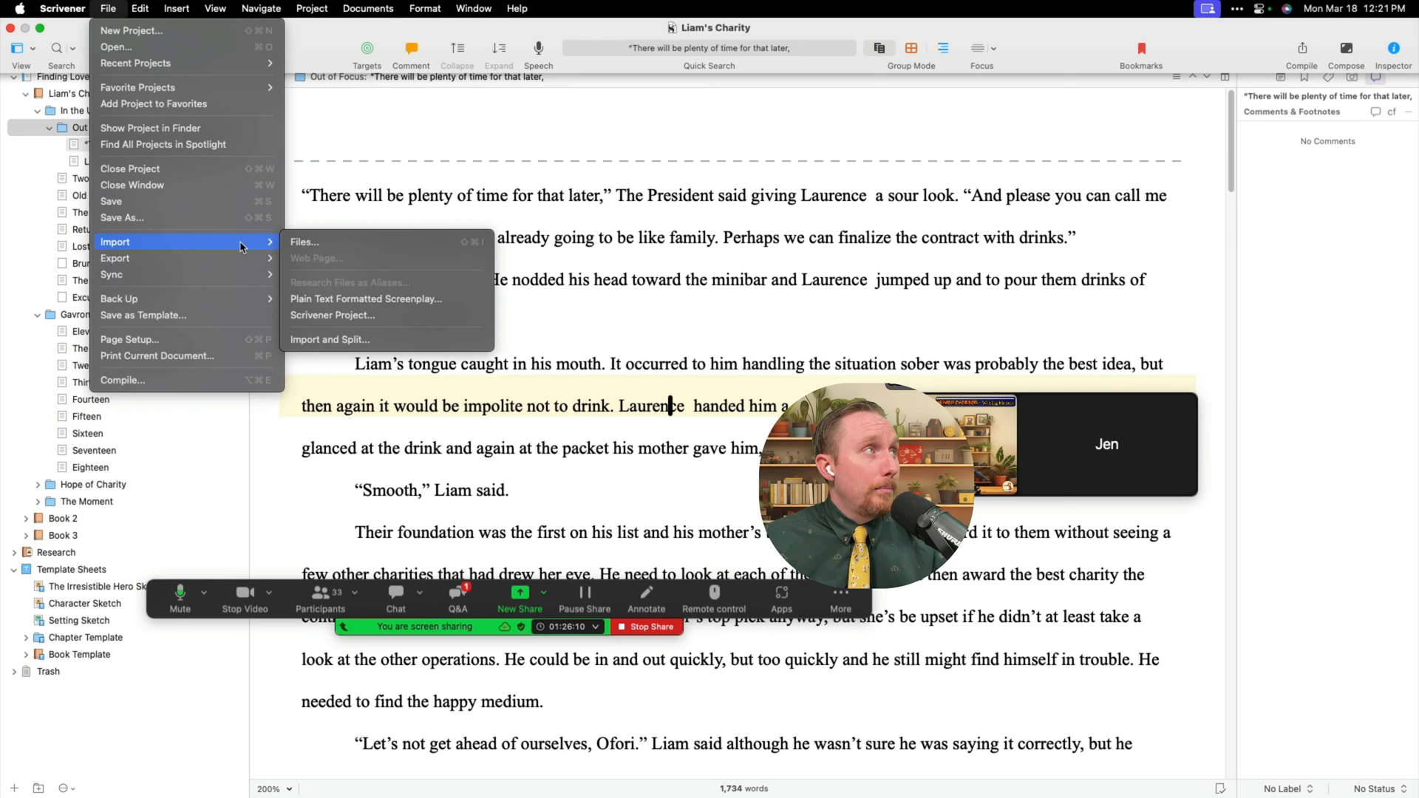
- Open and cancel the File > Import > Files dialog, then click on the few-other-charities line
{"action": "left_click", "coordinate": [382, 246]}
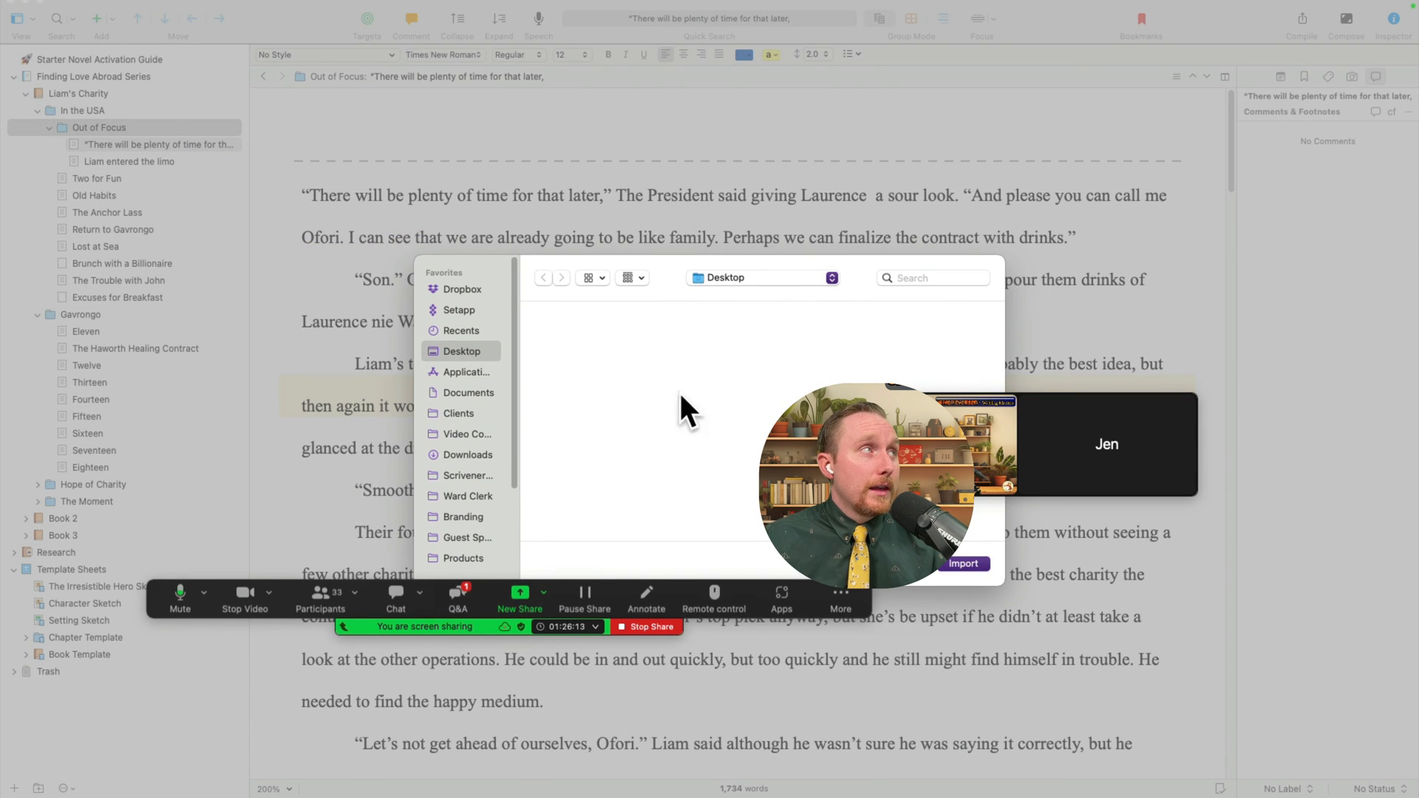
{"action": "left_click", "coordinate": [907, 564]}
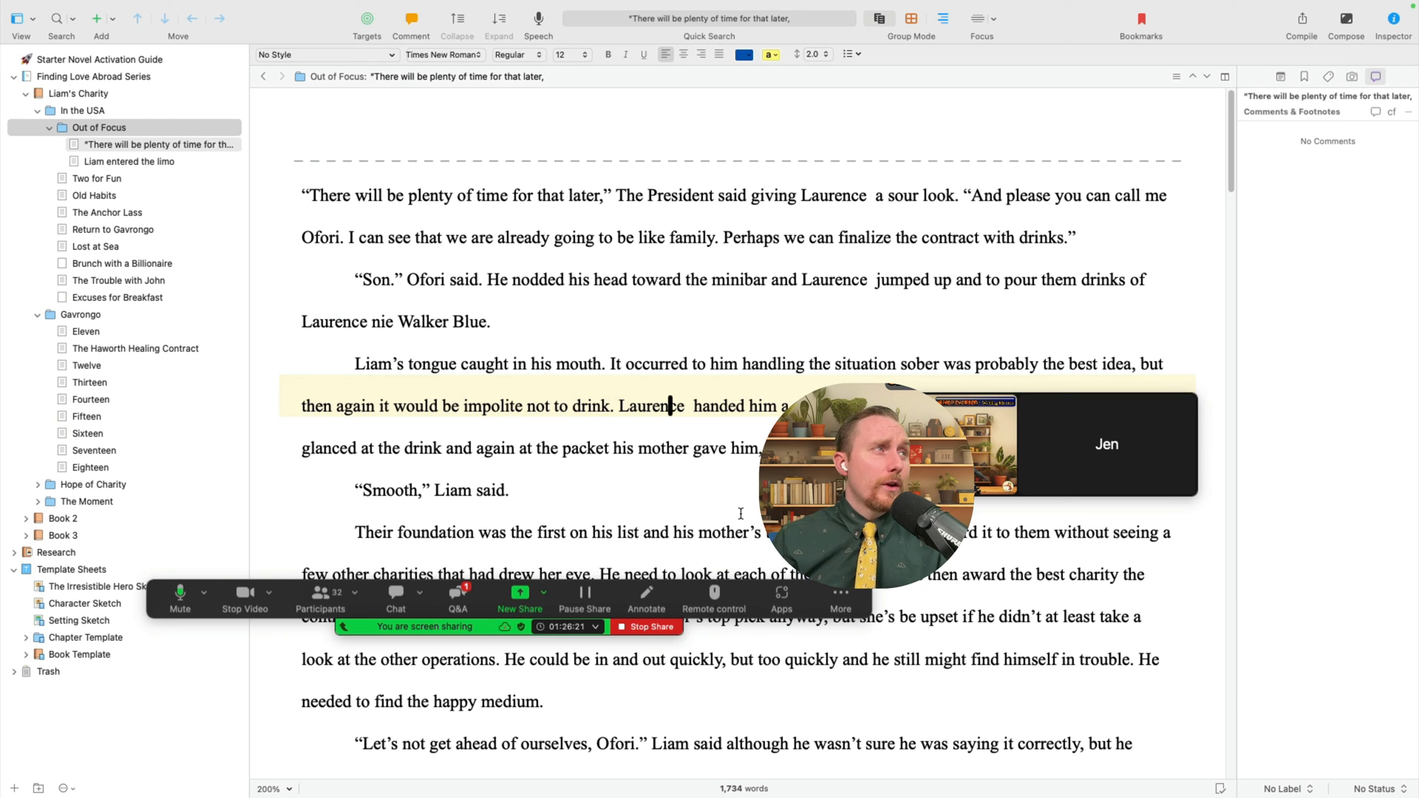
{"action": "left_click", "coordinate": [460, 573]}
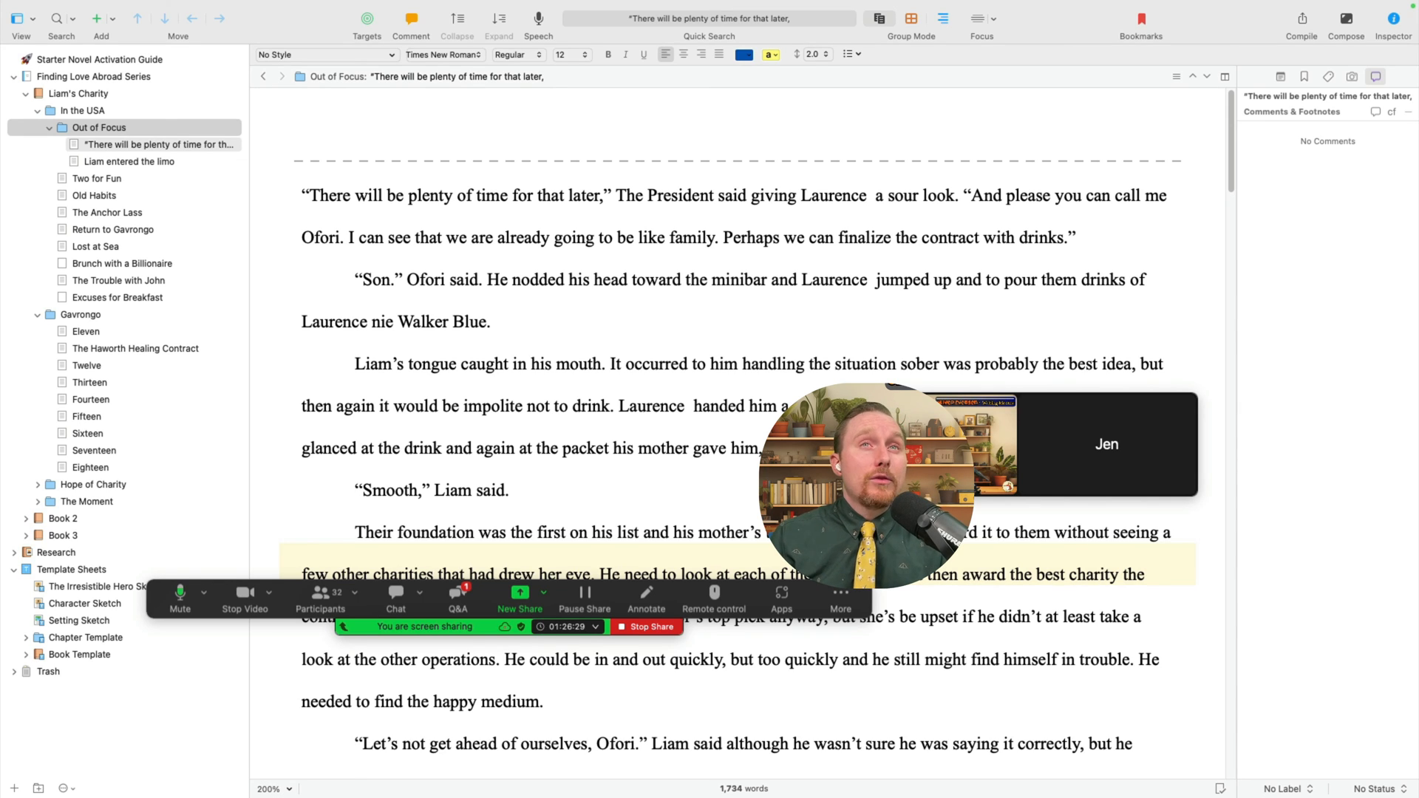
- Take Scrivener out of full screen via Mission Control and collapse the Liam's Charity folder
{"action": "key", "text": "ctrl+Up"}
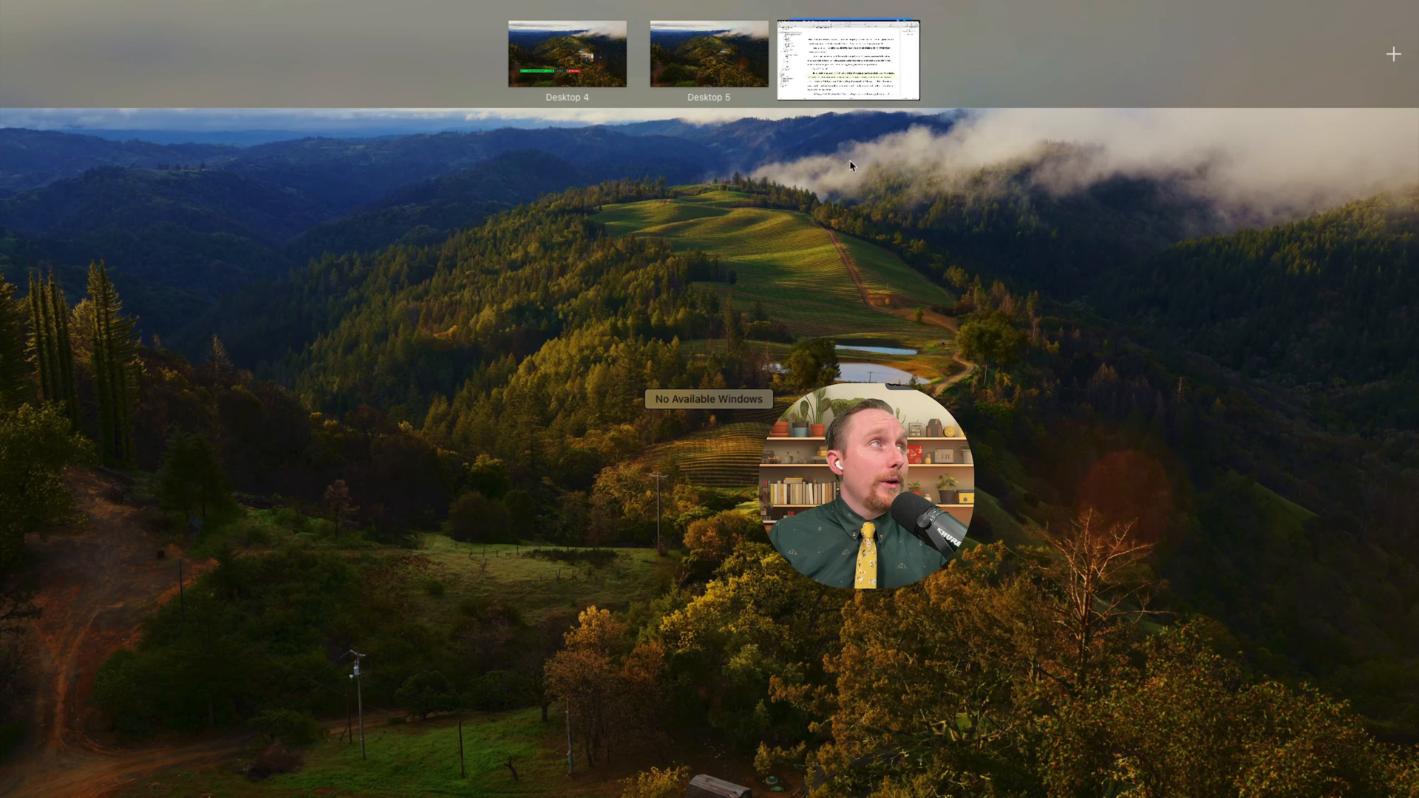
{"action": "left_click_drag", "start_coordinate": [890, 68], "coordinate": [890, 1]}
{"action": "key", "text": "ctrl+Up"}
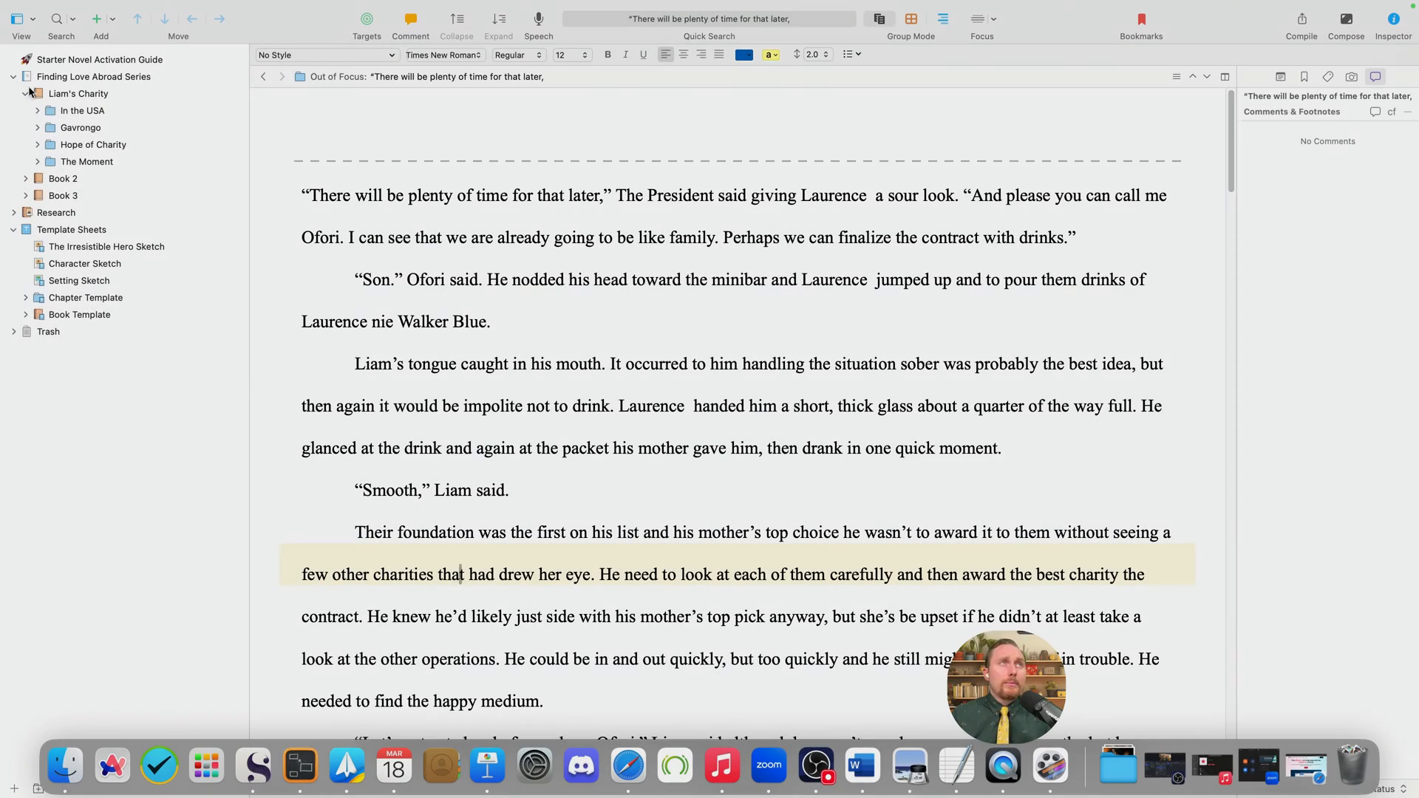
{"action": "left_click", "coordinate": [25, 93]}
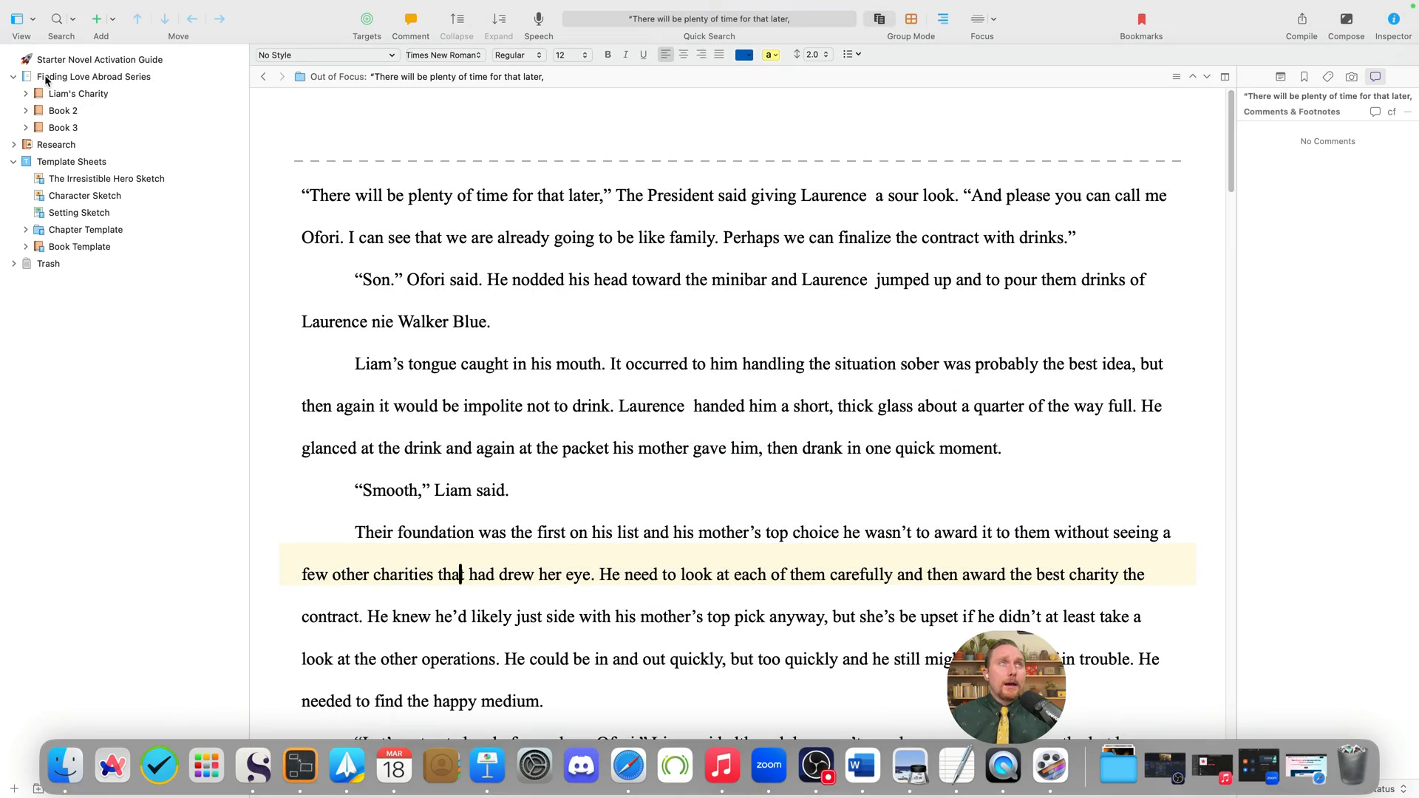
{"action": "left_click", "coordinate": [48, 78]}
{"action": "left_click", "coordinate": [89, 94]}
{"action": "left_click", "coordinate": [95, 79]}
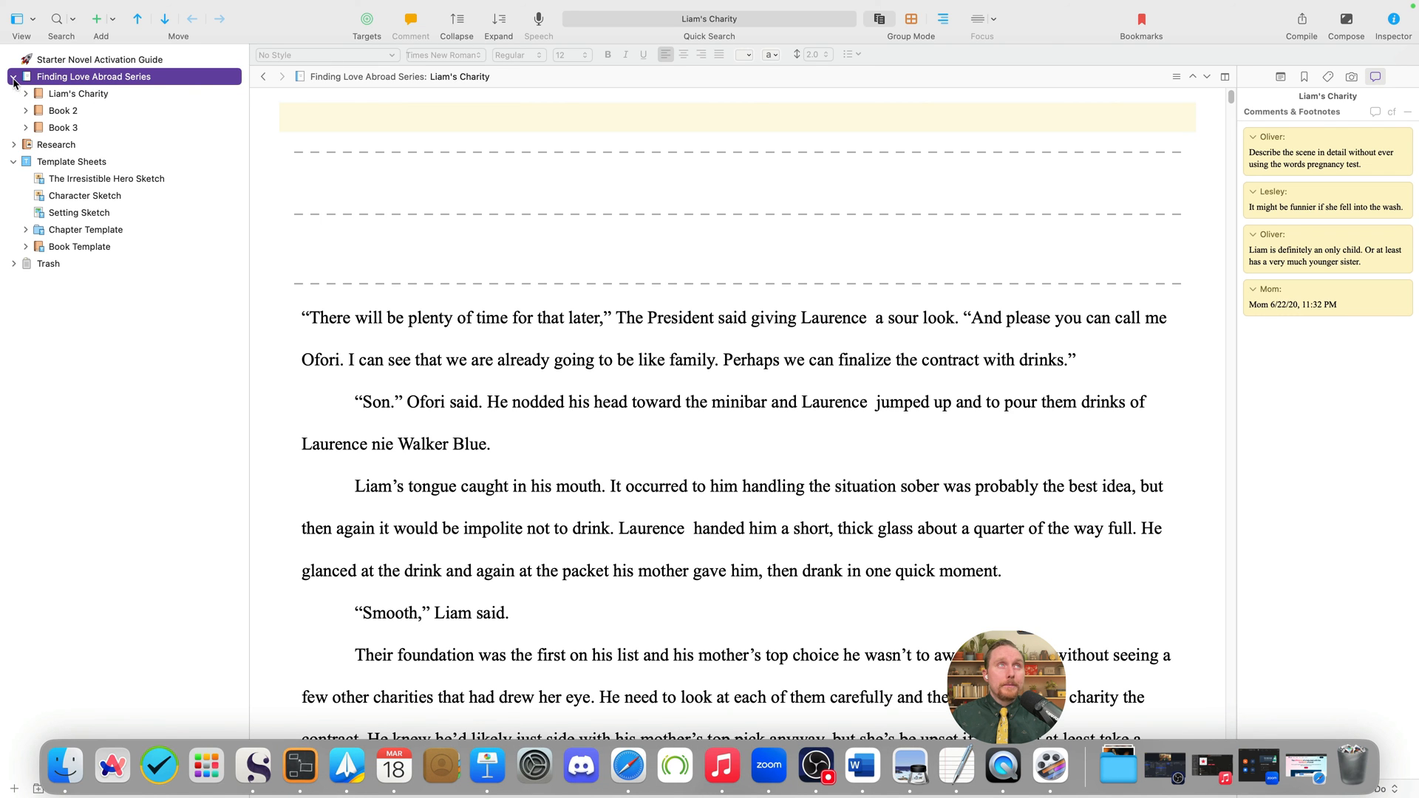
{"action": "left_click", "coordinate": [216, 9]}
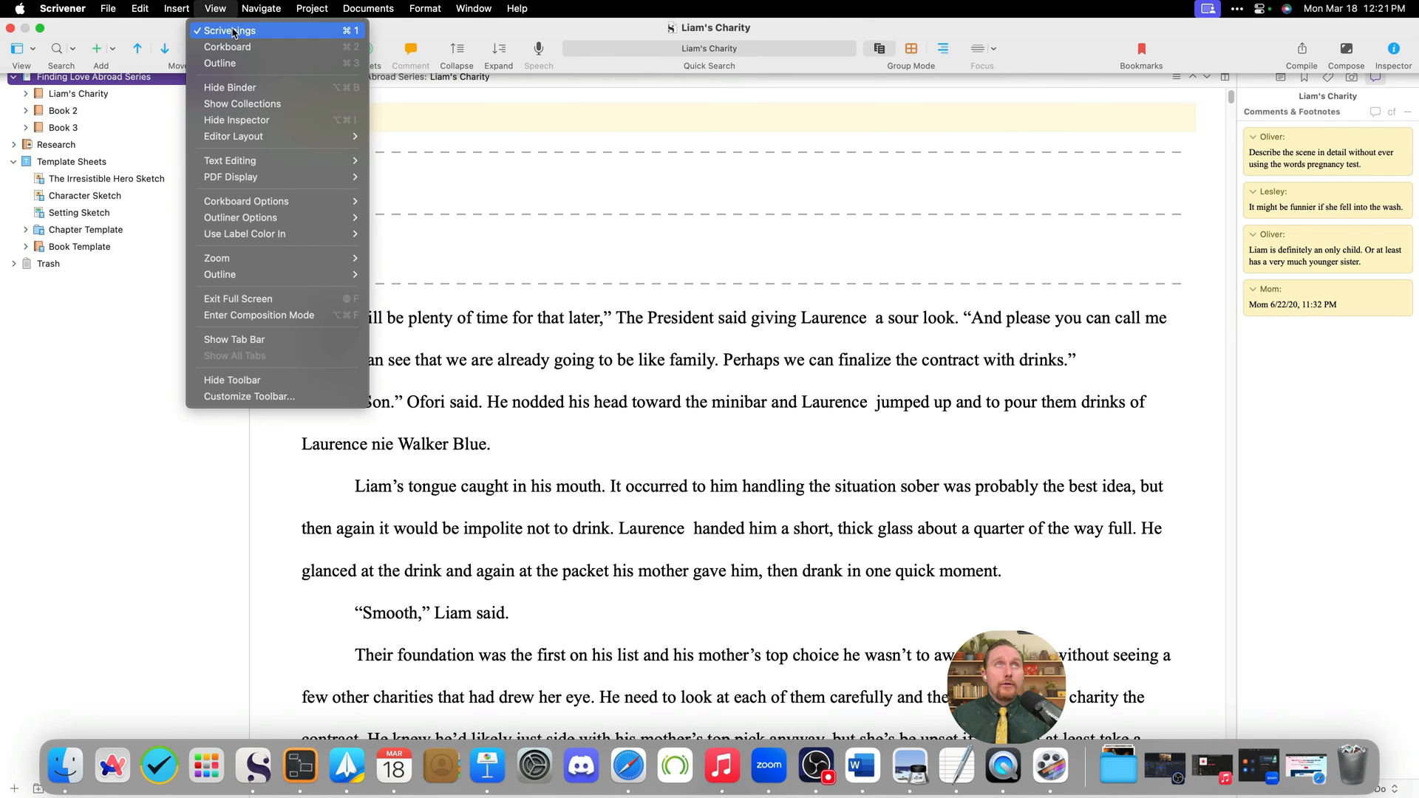
{"action": "left_click", "coordinate": [235, 33]}
{"action": "left_click", "coordinate": [880, 18]}
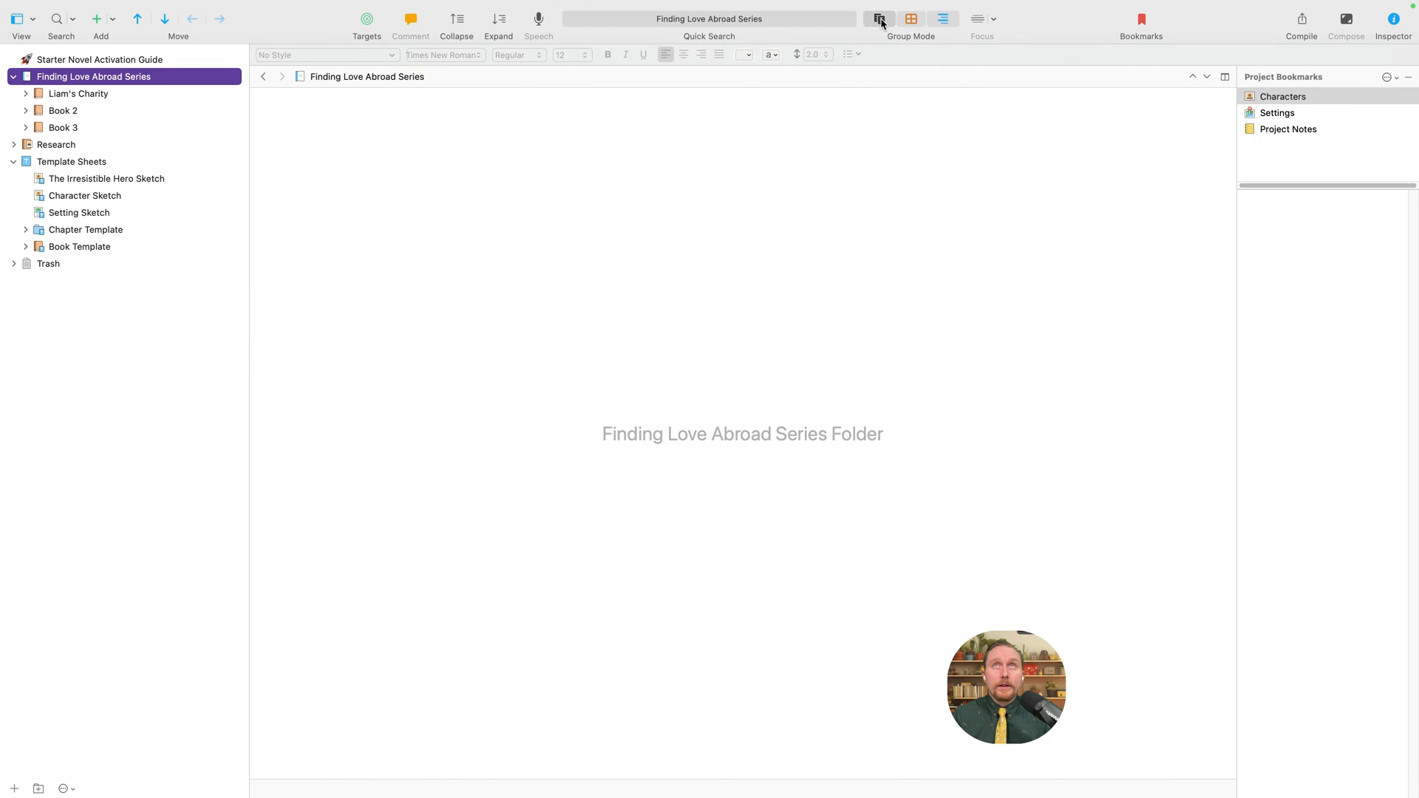
{"action": "left_click", "coordinate": [814, 402]}
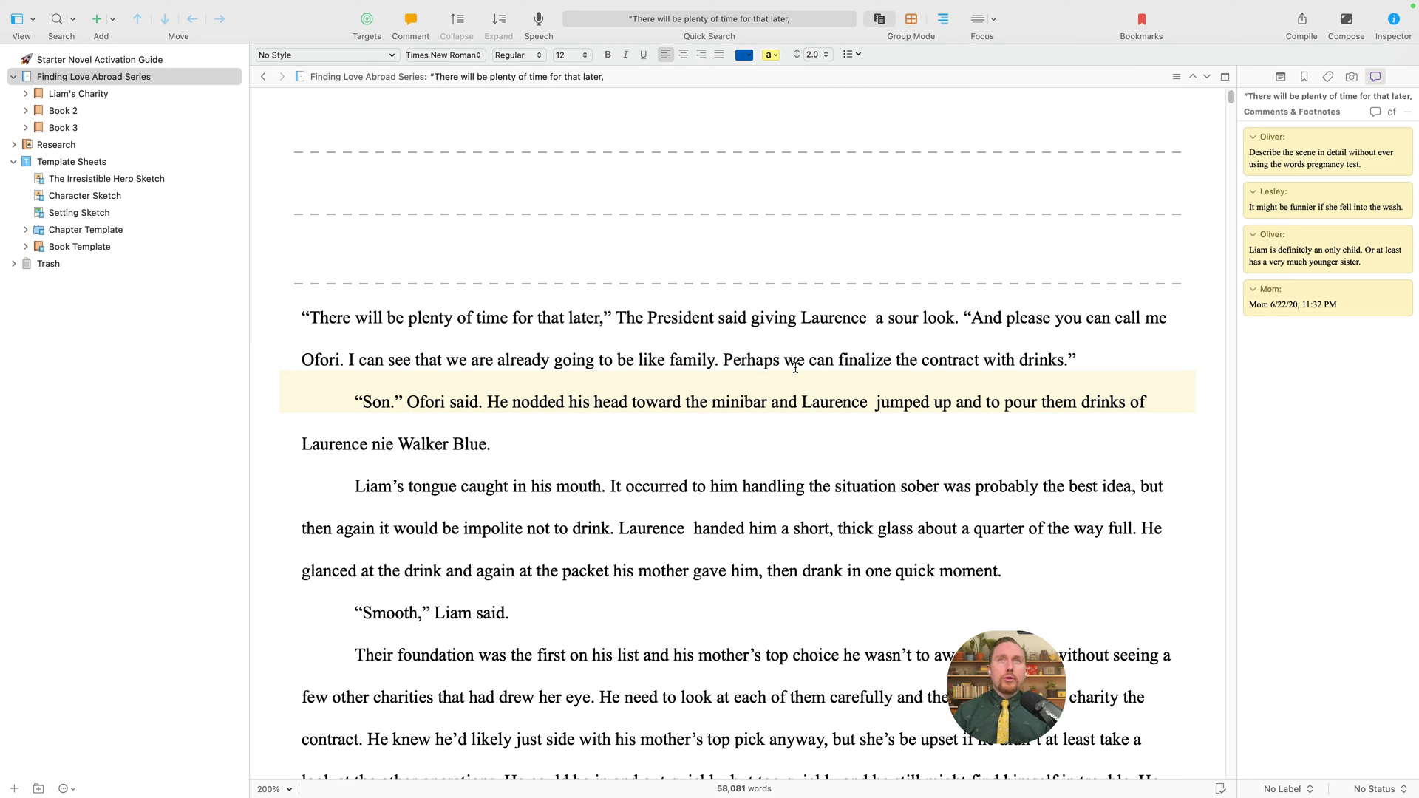
{"action": "key", "text": "super+a"}
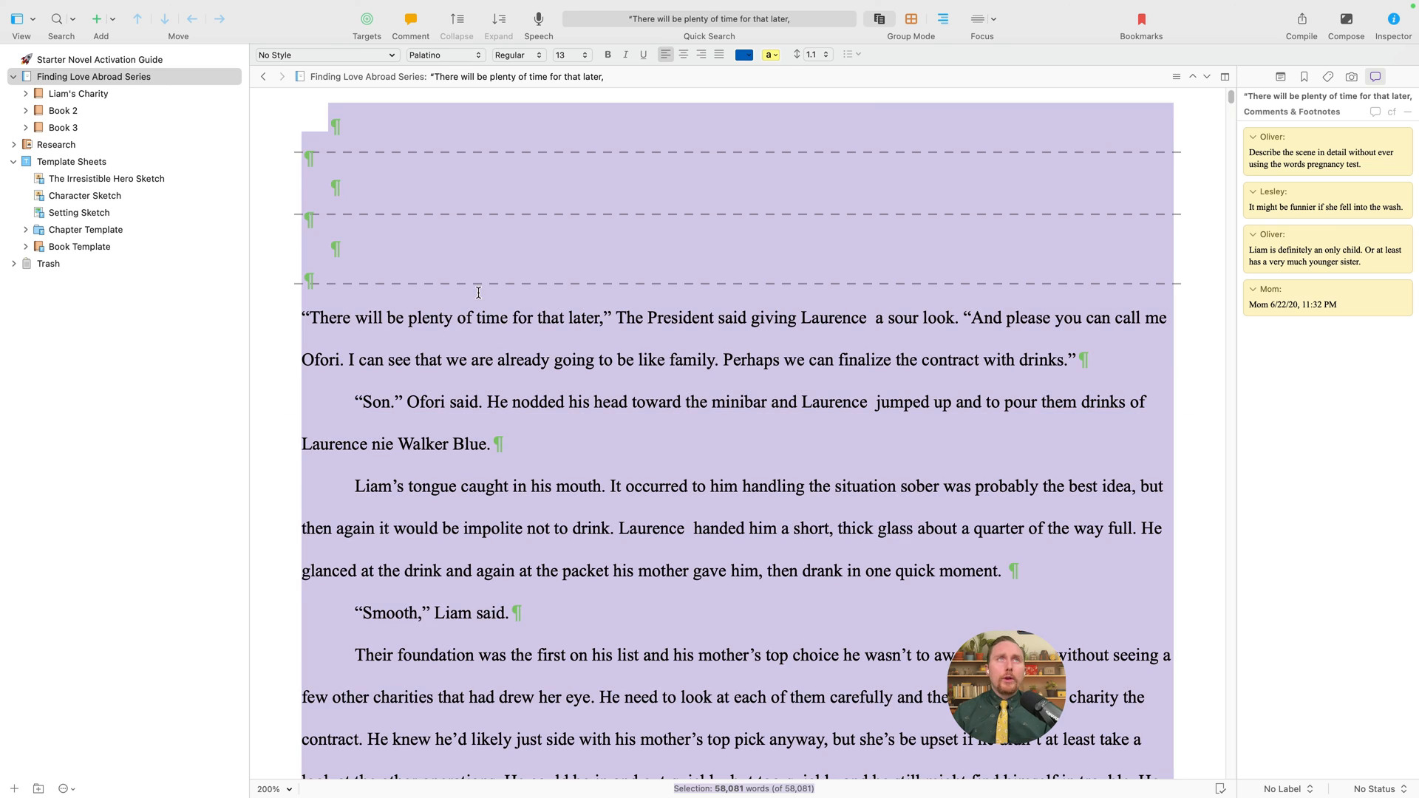
{"action": "left_click", "coordinate": [430, 56]}
{"action": "left_click", "coordinate": [430, 57]}
{"action": "left_click", "coordinate": [560, 54]}
{"action": "left_click", "coordinate": [560, 58]}
{"action": "left_click", "coordinate": [520, 56]}
{"action": "left_click", "coordinate": [526, 59]}
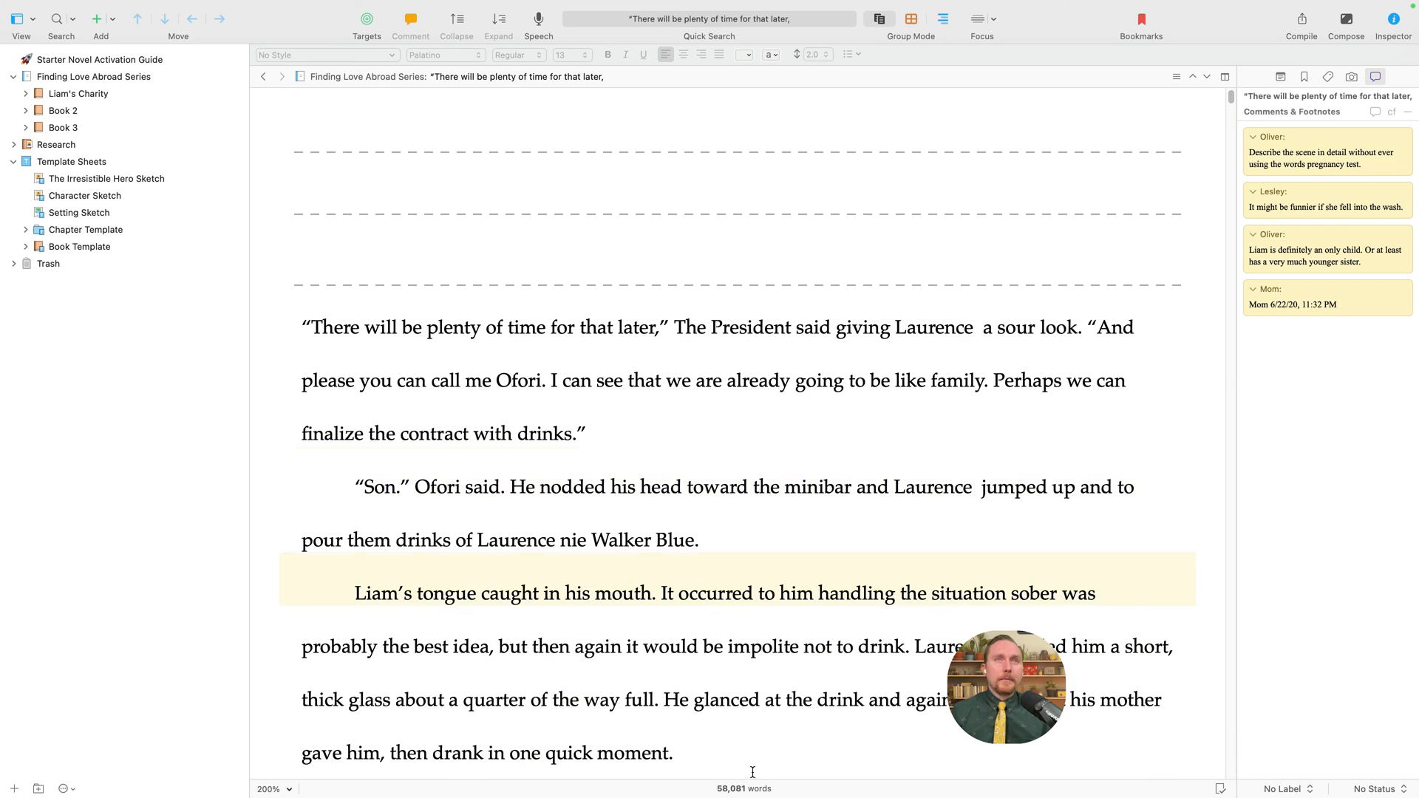
{"action": "left_click", "coordinate": [709, 545]}
{"action": "scroll", "coordinate": [739, 579], "scroll_direction": "down", "scroll_amount": 10}
{"action": "scroll", "coordinate": [740, 578], "scroll_direction": "down", "scroll_amount": 13}
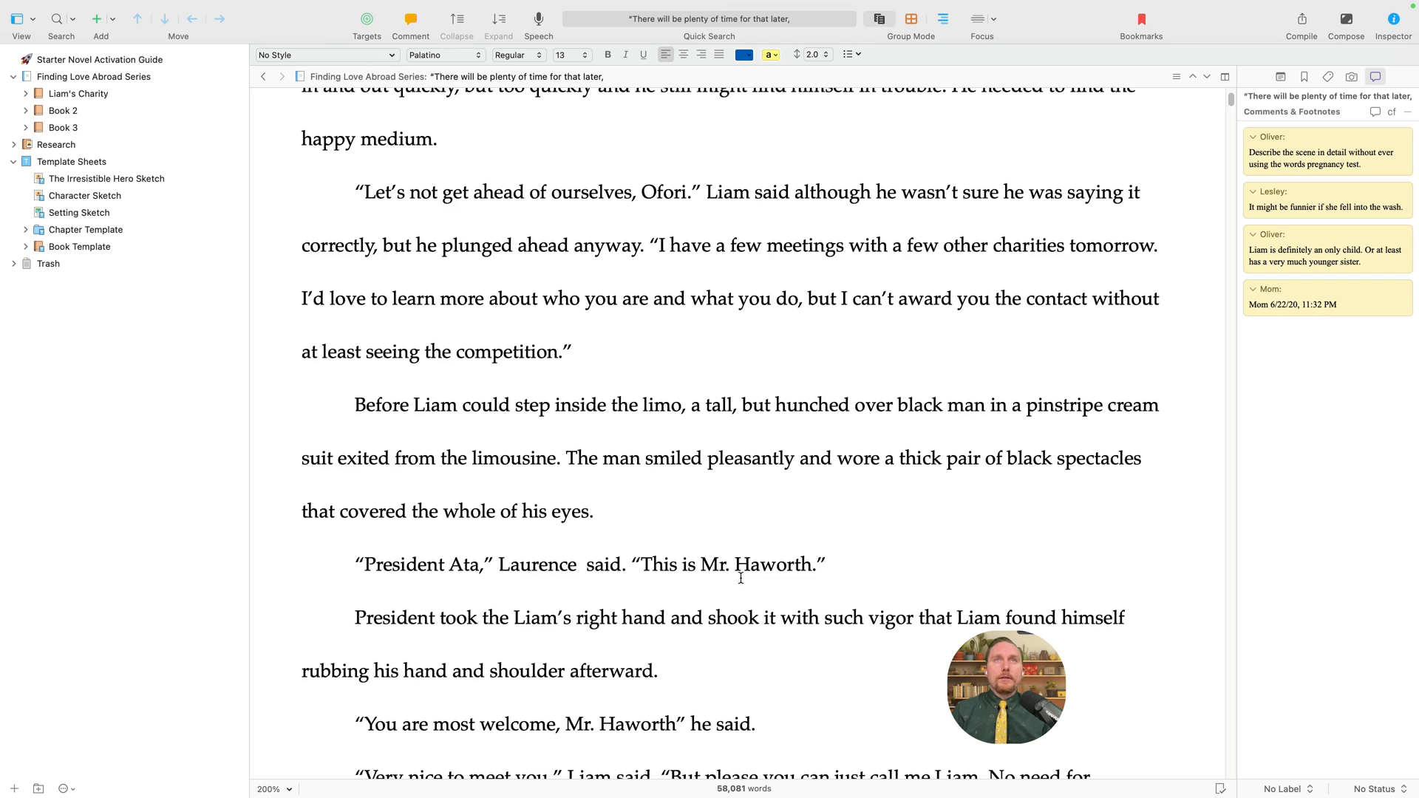
{"action": "left_click", "coordinate": [498, 370]}
{"action": "key", "text": "super+a"}
{"action": "left_click", "coordinate": [572, 54]}
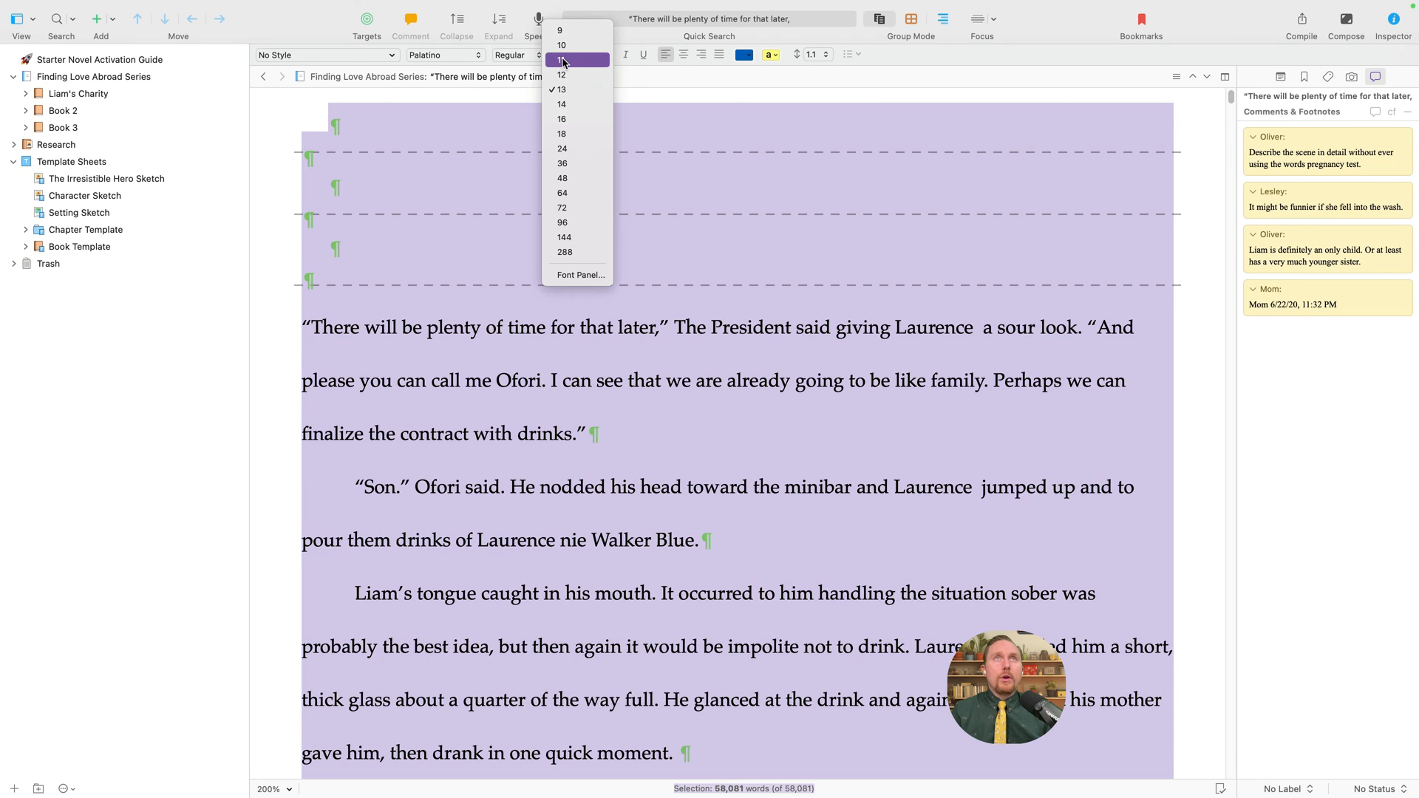
{"action": "left_click", "coordinate": [575, 76]}
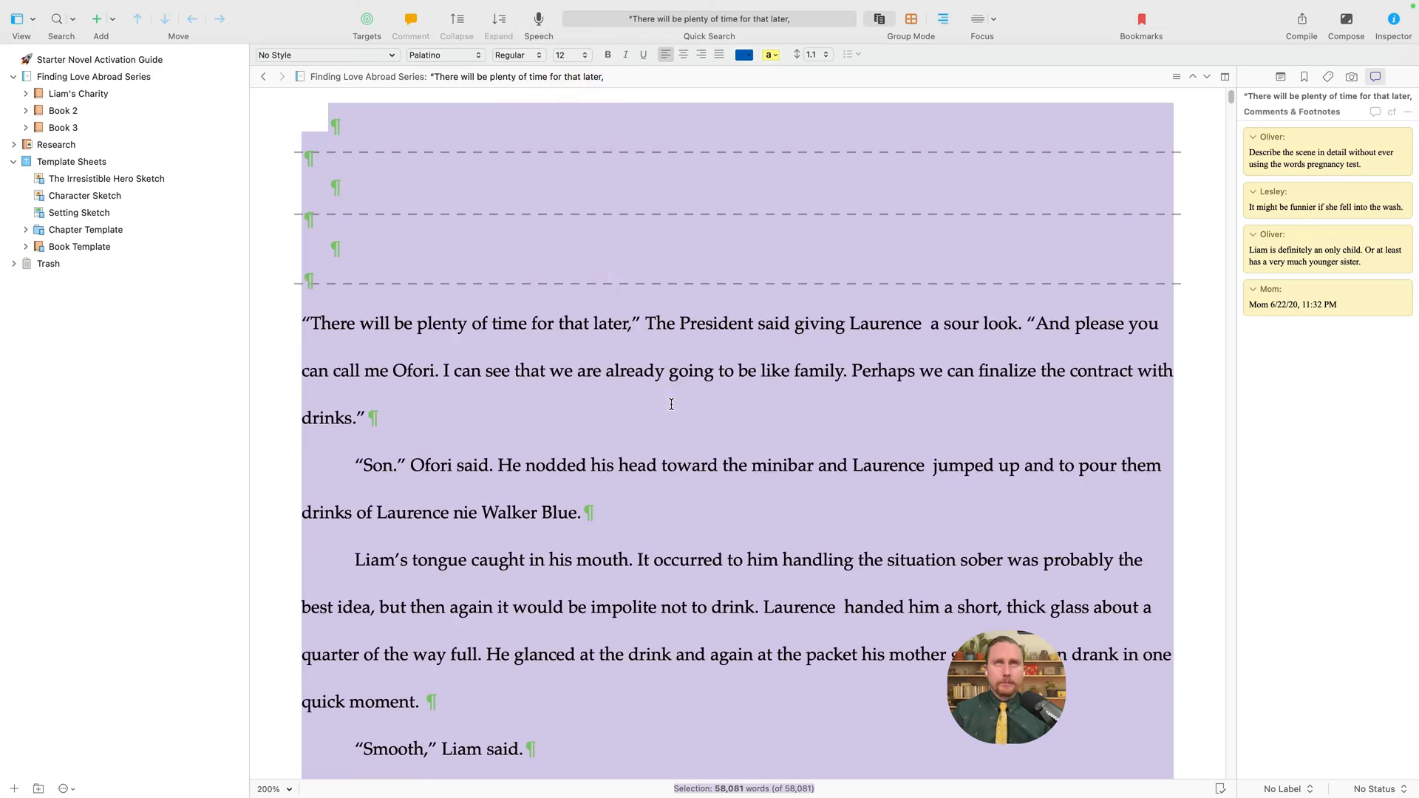
{"action": "scroll", "coordinate": [671, 403], "scroll_direction": "down", "scroll_amount": 20}
{"action": "scroll", "coordinate": [690, 411], "scroll_direction": "up", "scroll_amount": 3}
{"action": "scroll", "coordinate": [689, 409], "scroll_direction": "down", "scroll_amount": 20}
{"action": "scroll", "coordinate": [689, 407], "scroll_direction": "down", "scroll_amount": 20}
{"action": "left_click", "coordinate": [950, 291]}
{"action": "scroll", "coordinate": [949, 290], "scroll_direction": "down", "scroll_amount": 5}
{"action": "scroll", "coordinate": [843, 296], "scroll_direction": "up", "scroll_amount": 20}
{"action": "scroll", "coordinate": [854, 306], "scroll_direction": "up", "scroll_amount": 20}
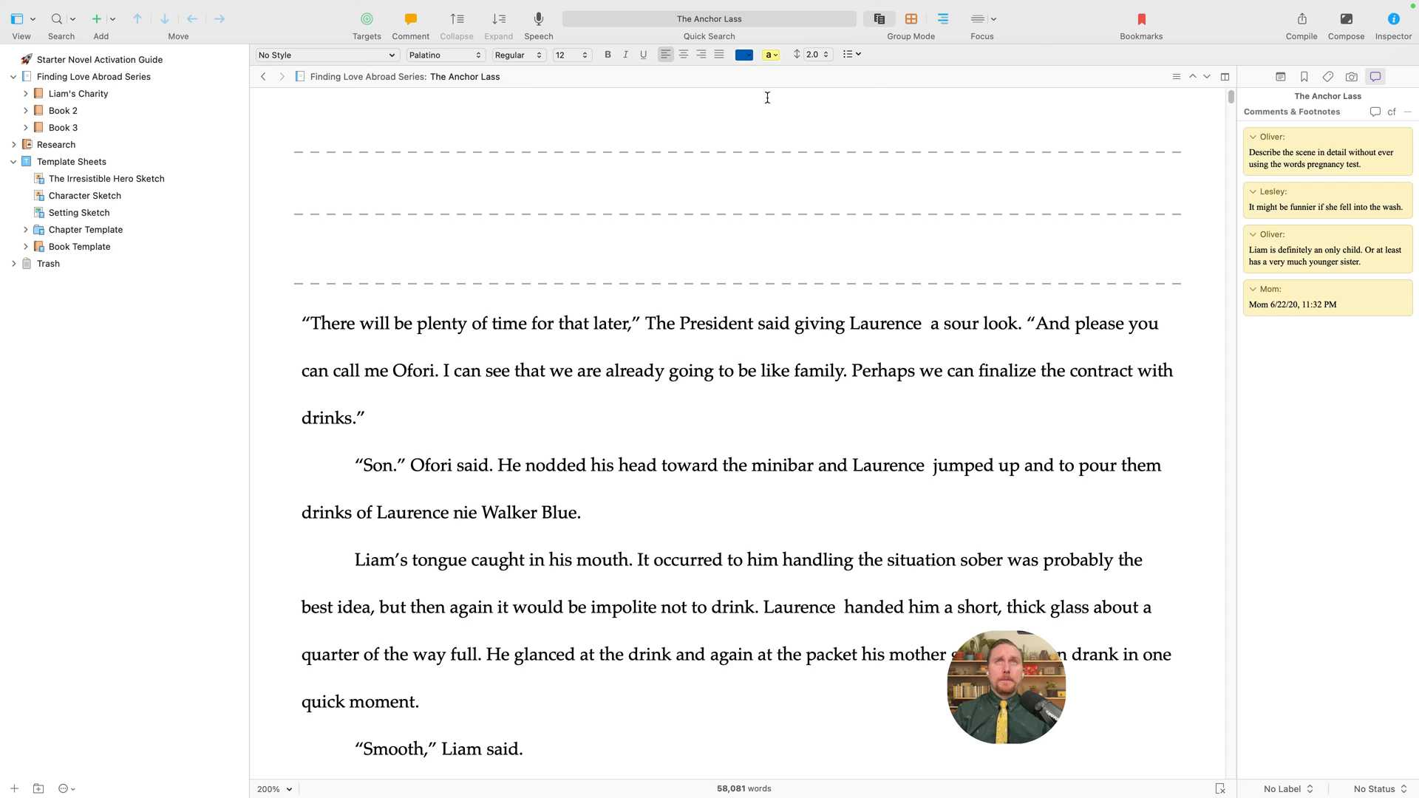
{"action": "left_click", "coordinate": [813, 55]}
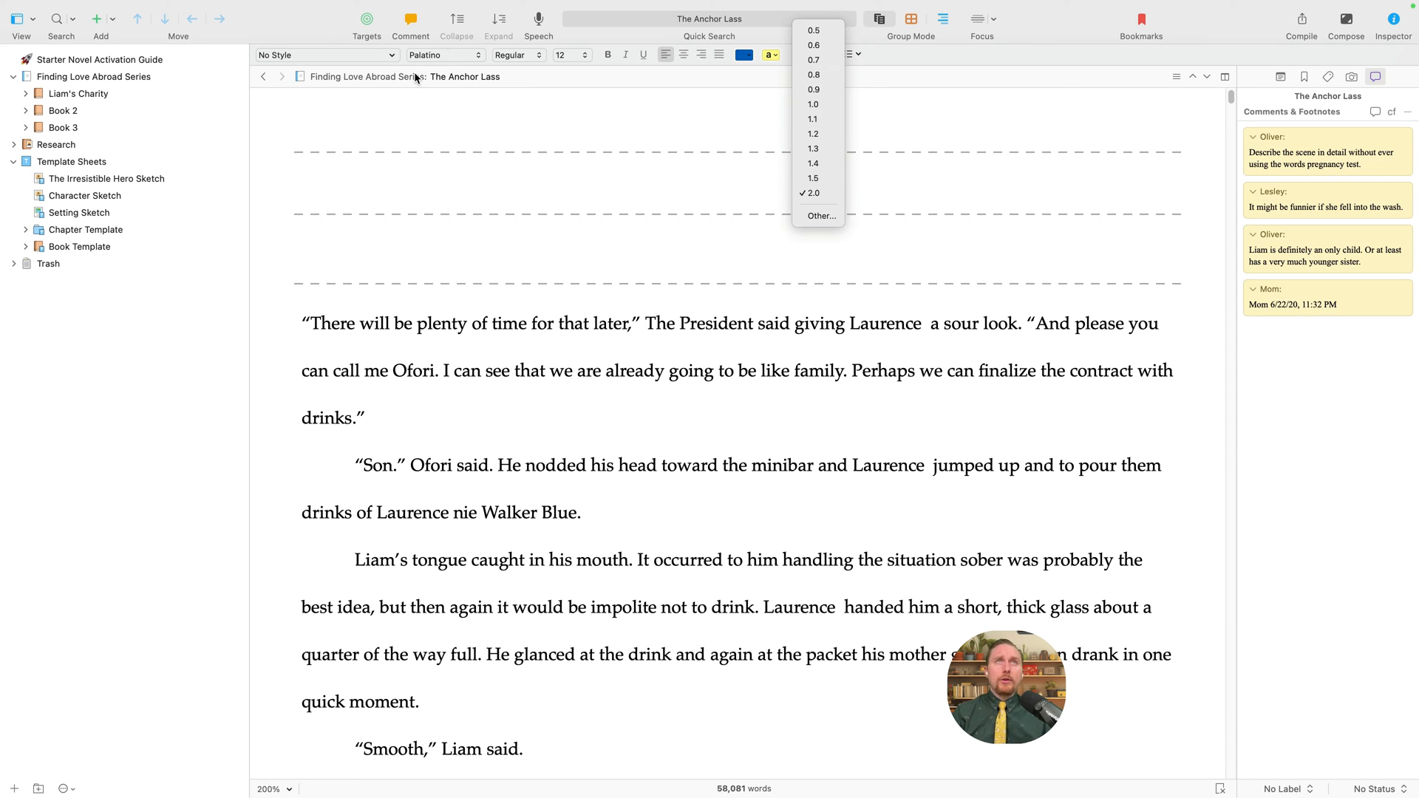
{"action": "left_click", "coordinate": [606, 522]}
{"action": "left_click", "coordinate": [545, 457]}
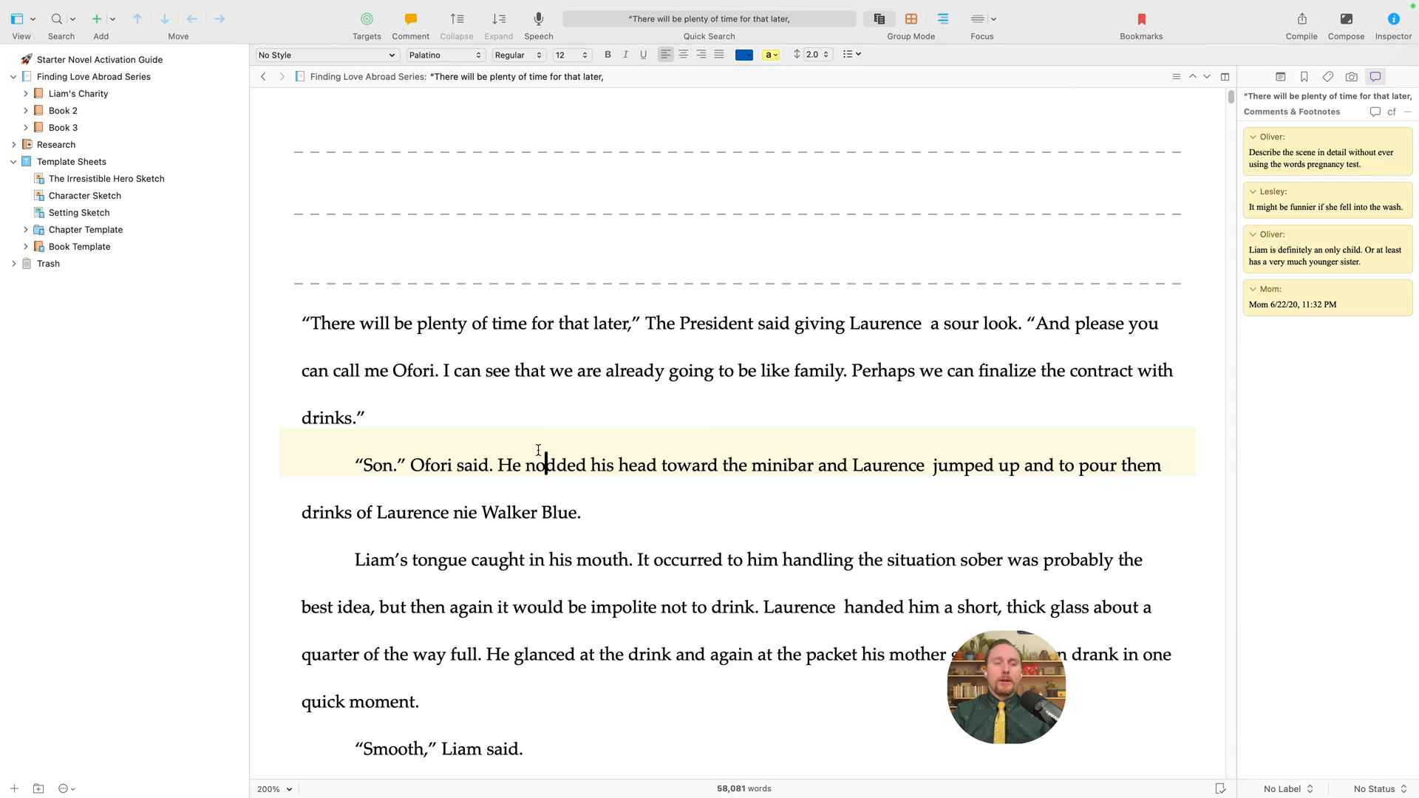
{"action": "key", "text": "super+a"}
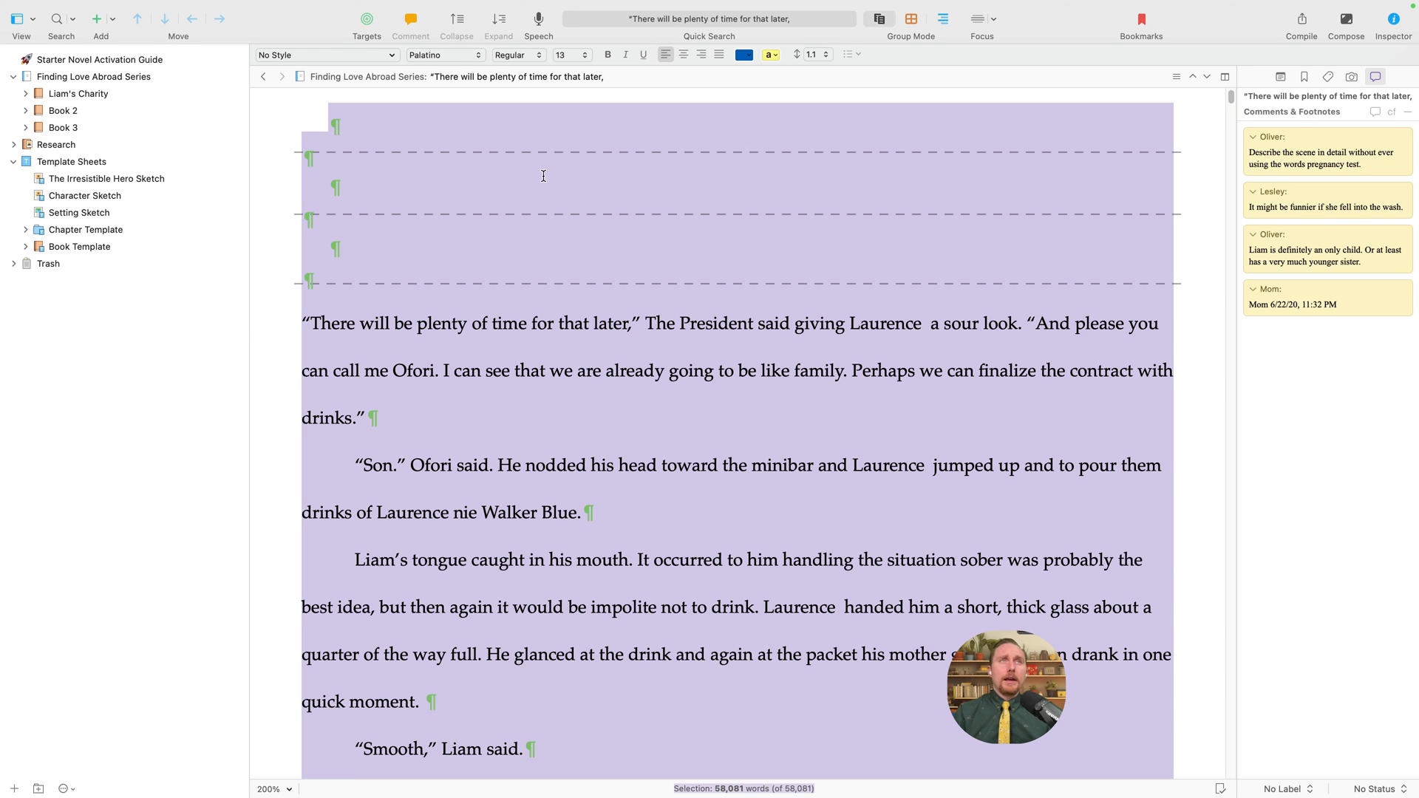
{"action": "left_click", "coordinate": [543, 240]}
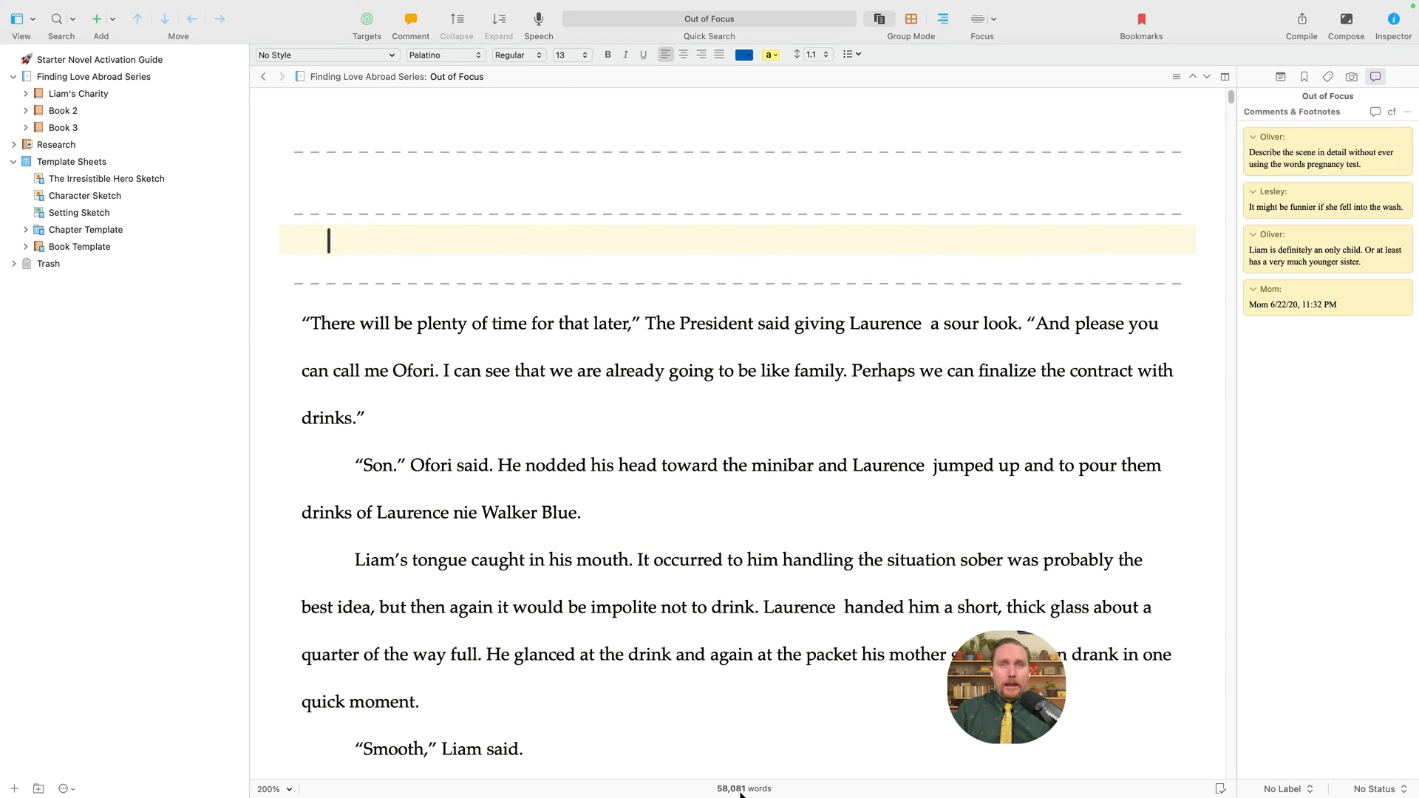
{"action": "left_click", "coordinate": [627, 595]}
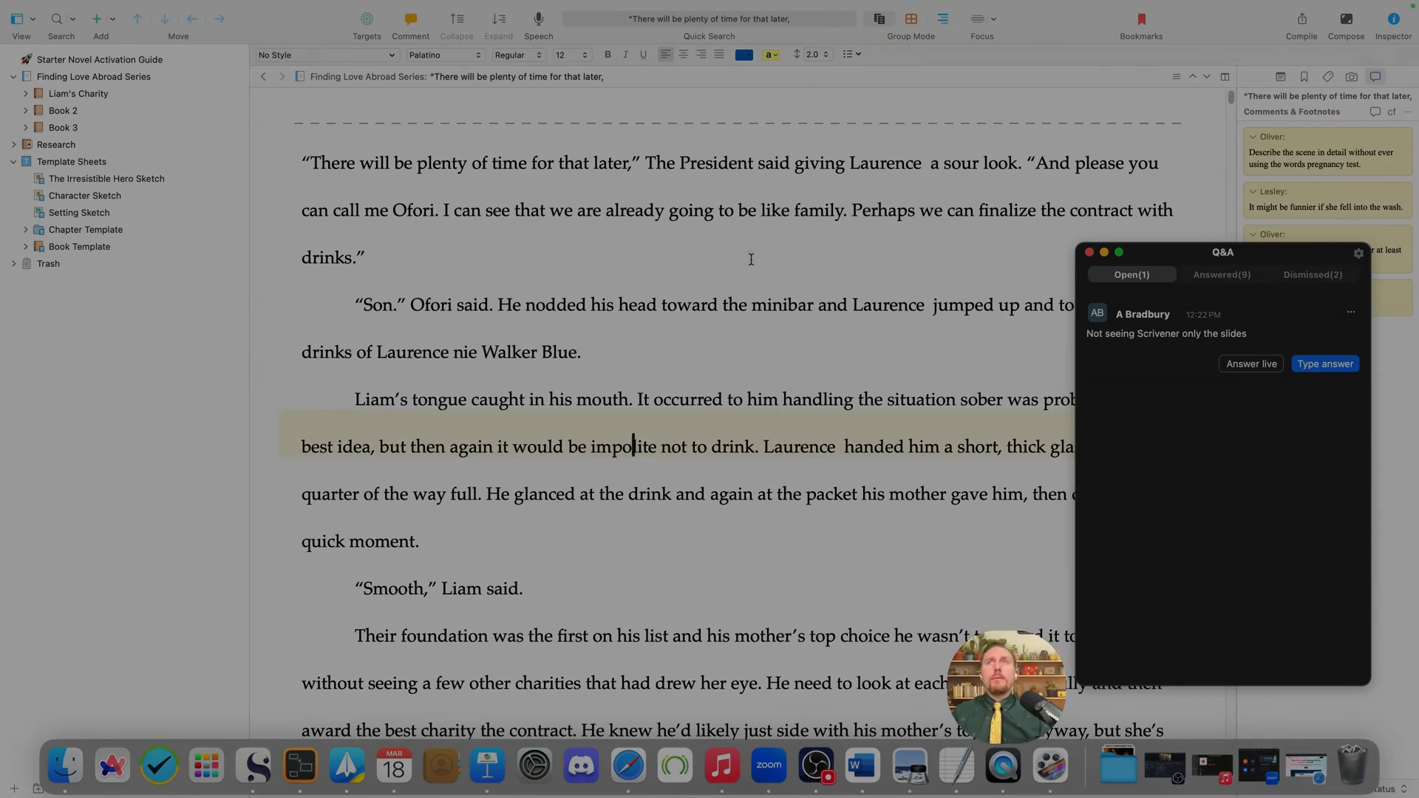
{"action": "left_click", "coordinate": [751, 259]}
{"action": "left_click", "coordinate": [222, 246]}
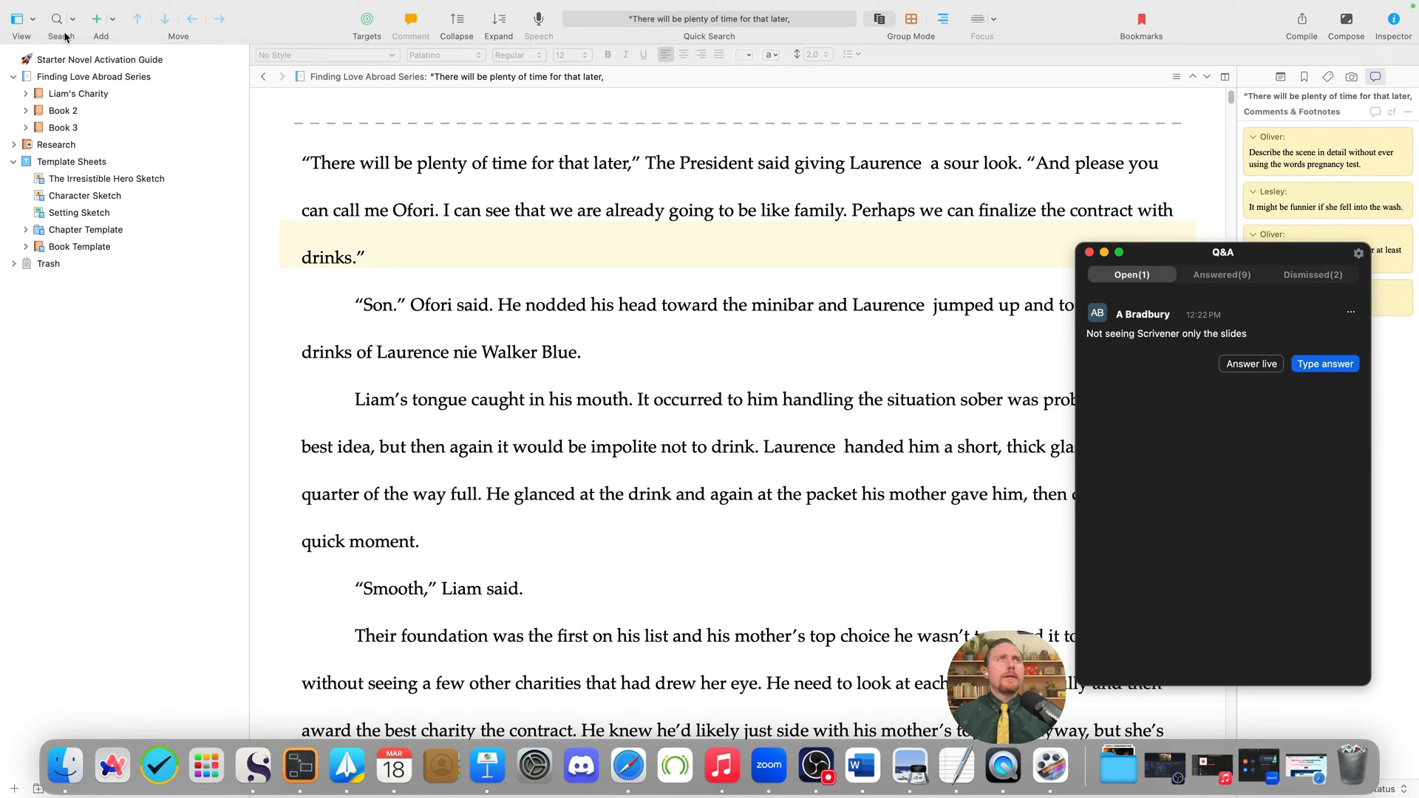
- Expand and re-collapse Liam's Charity in the binder, then open and close the File menu
{"action": "left_click", "coordinate": [26, 94]}
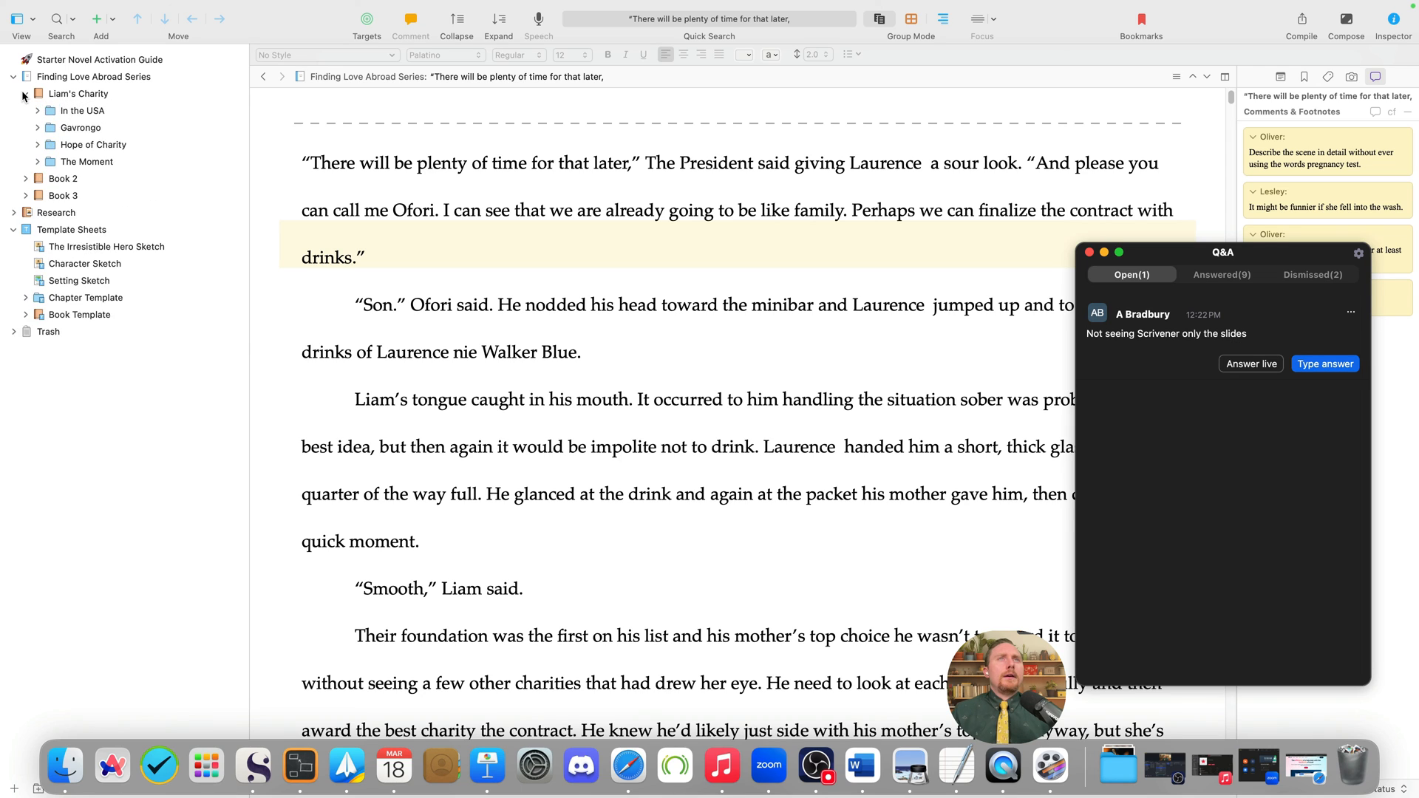
{"action": "left_click", "coordinate": [25, 94]}
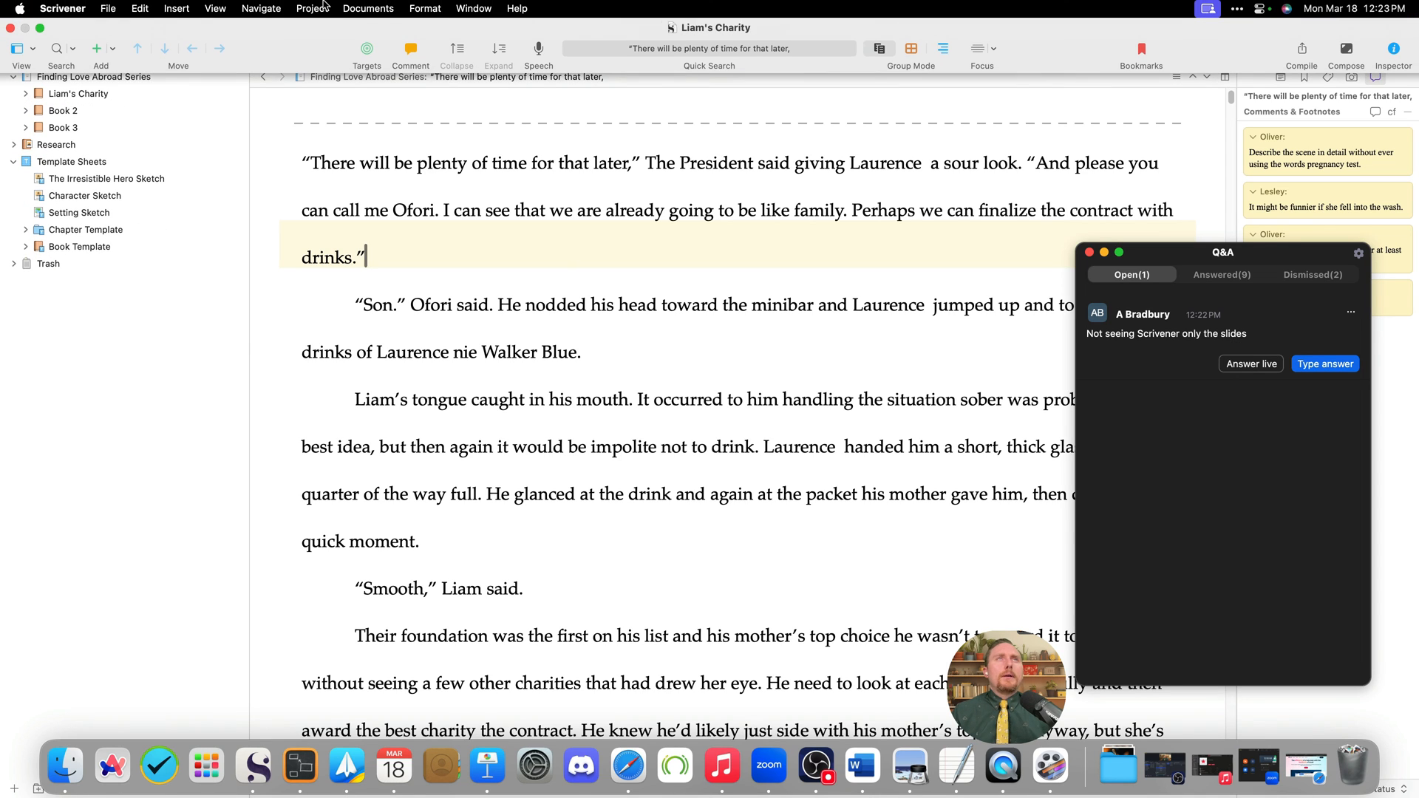
{"action": "left_click", "coordinate": [106, 8]}
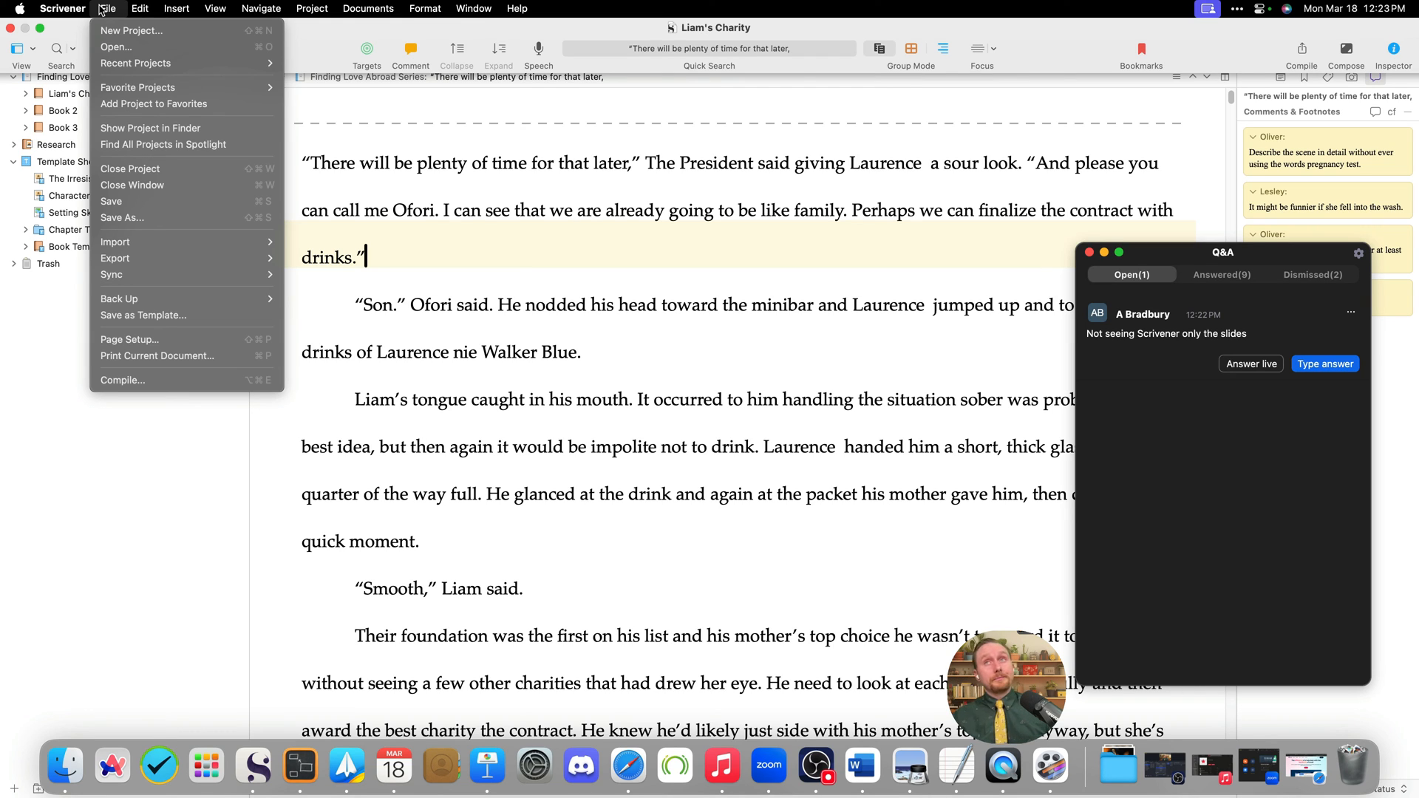
{"action": "left_click", "coordinate": [102, 10]}
- Review Zoom's answered Q&A questions and dismiss the open question about not seeing Scrivener
{"action": "left_click", "coordinate": [1234, 279]}
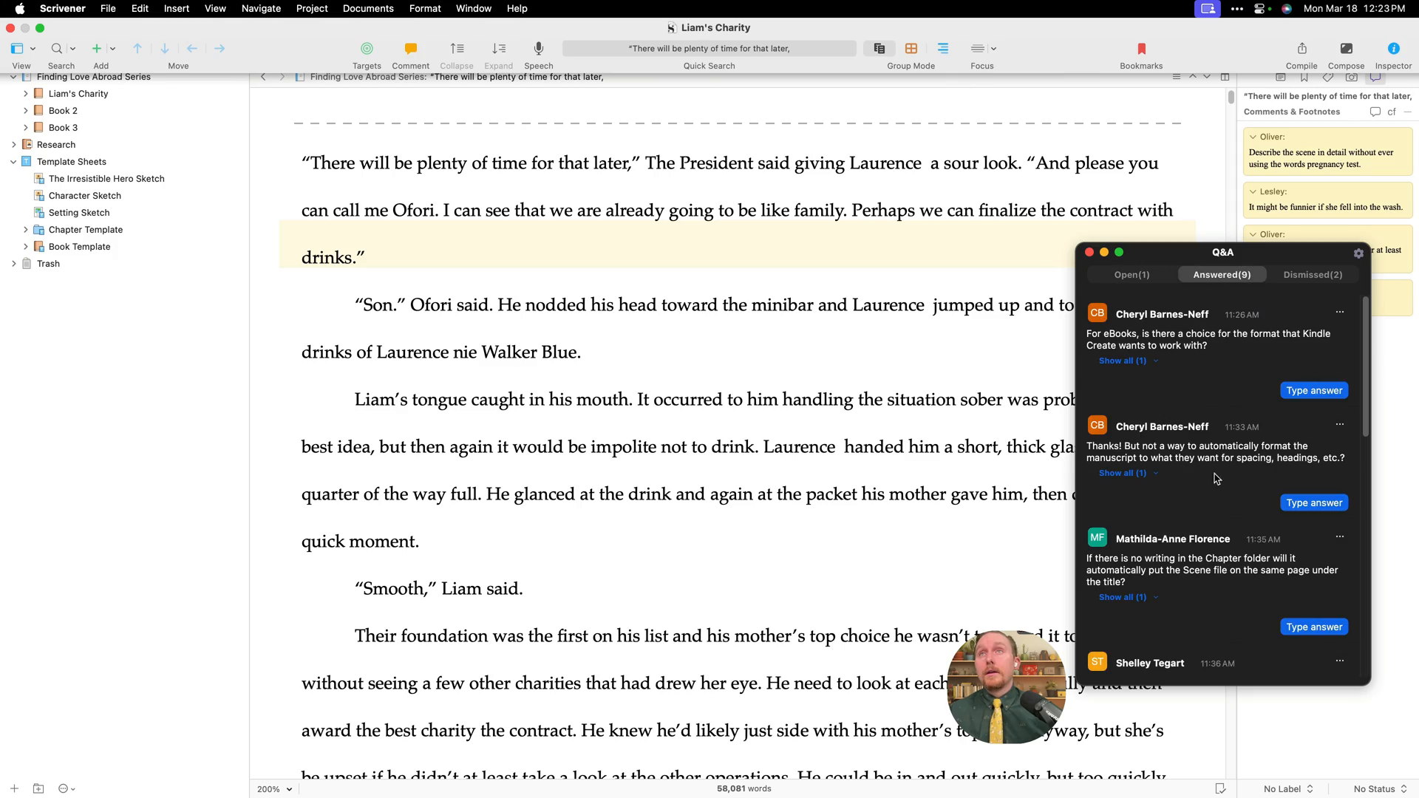
{"action": "scroll", "coordinate": [1212, 574], "scroll_direction": "down", "scroll_amount": 10}
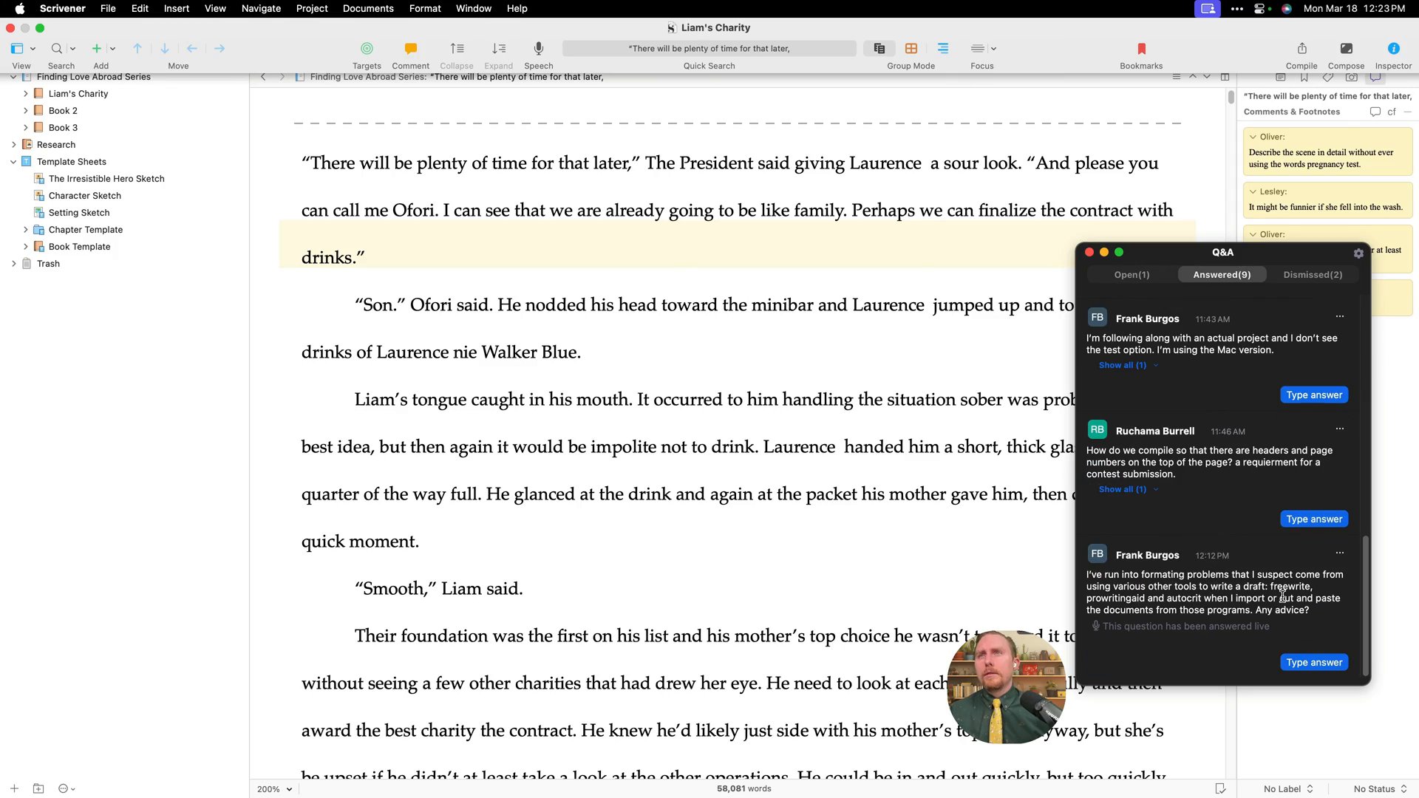
{"action": "key", "text": "super+z"}
{"action": "scroll", "coordinate": [728, 532], "scroll_direction": "down", "scroll_amount": 10}
{"action": "left_click", "coordinate": [729, 531]}
{"action": "scroll", "coordinate": [714, 525], "scroll_direction": "down", "scroll_amount": 15}
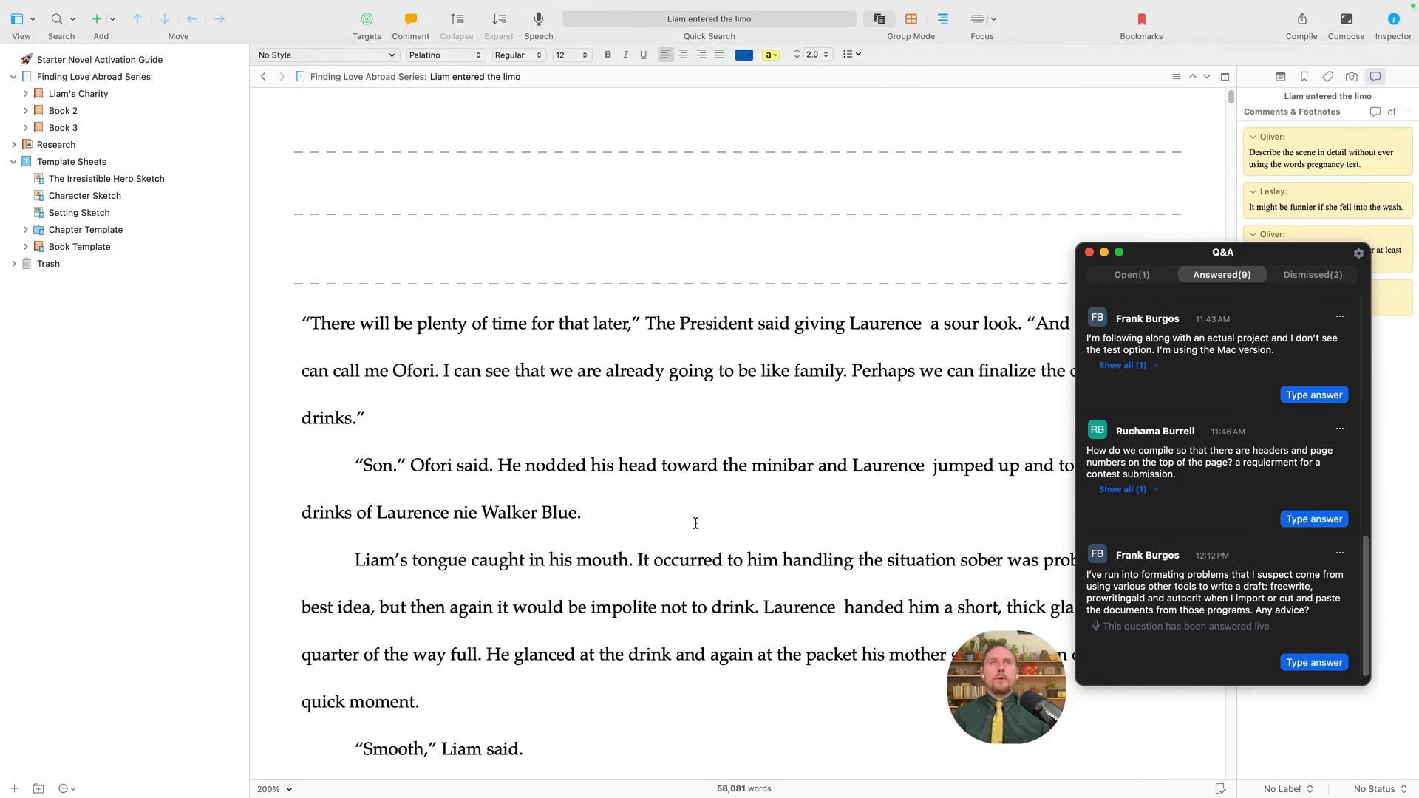
- Select the Finding Love Abroad Series folder and select all of its combined text
{"action": "left_click", "coordinate": [453, 323]}
{"action": "left_click", "coordinate": [93, 94]}
{"action": "left_click", "coordinate": [59, 78]}
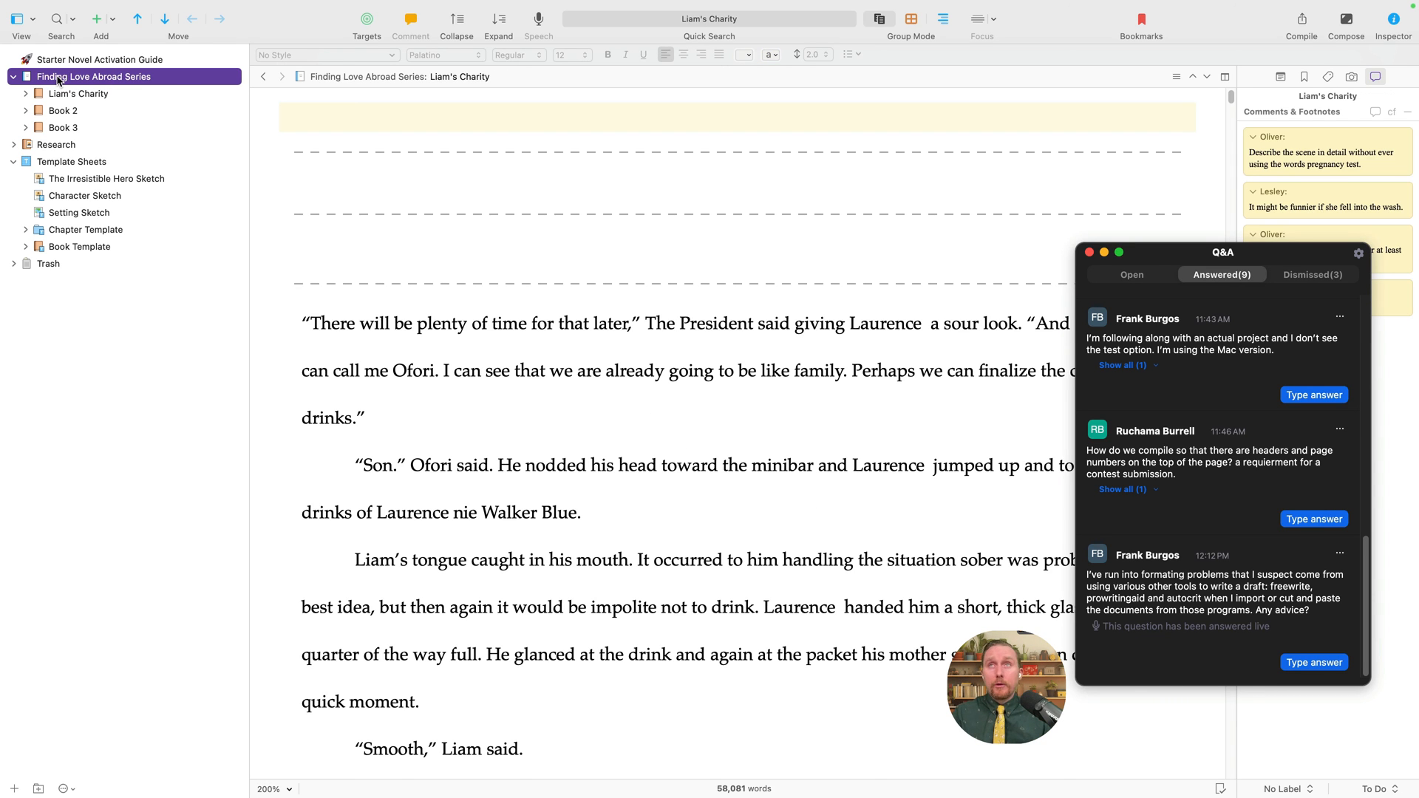
{"action": "left_click", "coordinate": [532, 367]}
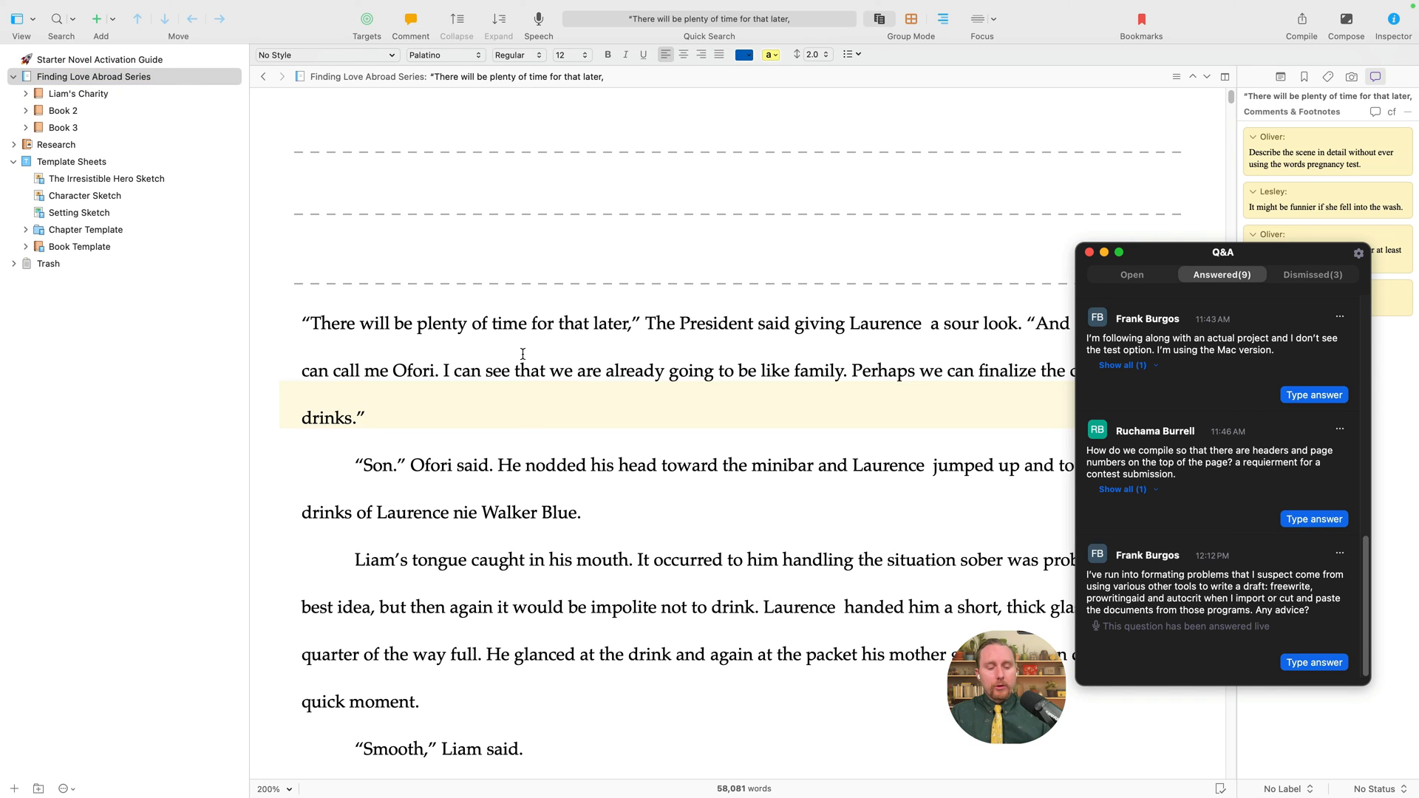
{"action": "key", "text": "super+a"}
{"action": "left_click", "coordinate": [605, 324]}
- Bring up and dismiss the text options for the words 'later' and 'that'
{"action": "double_click", "coordinate": [605, 324]}
{"action": "right_click", "coordinate": [605, 324]}
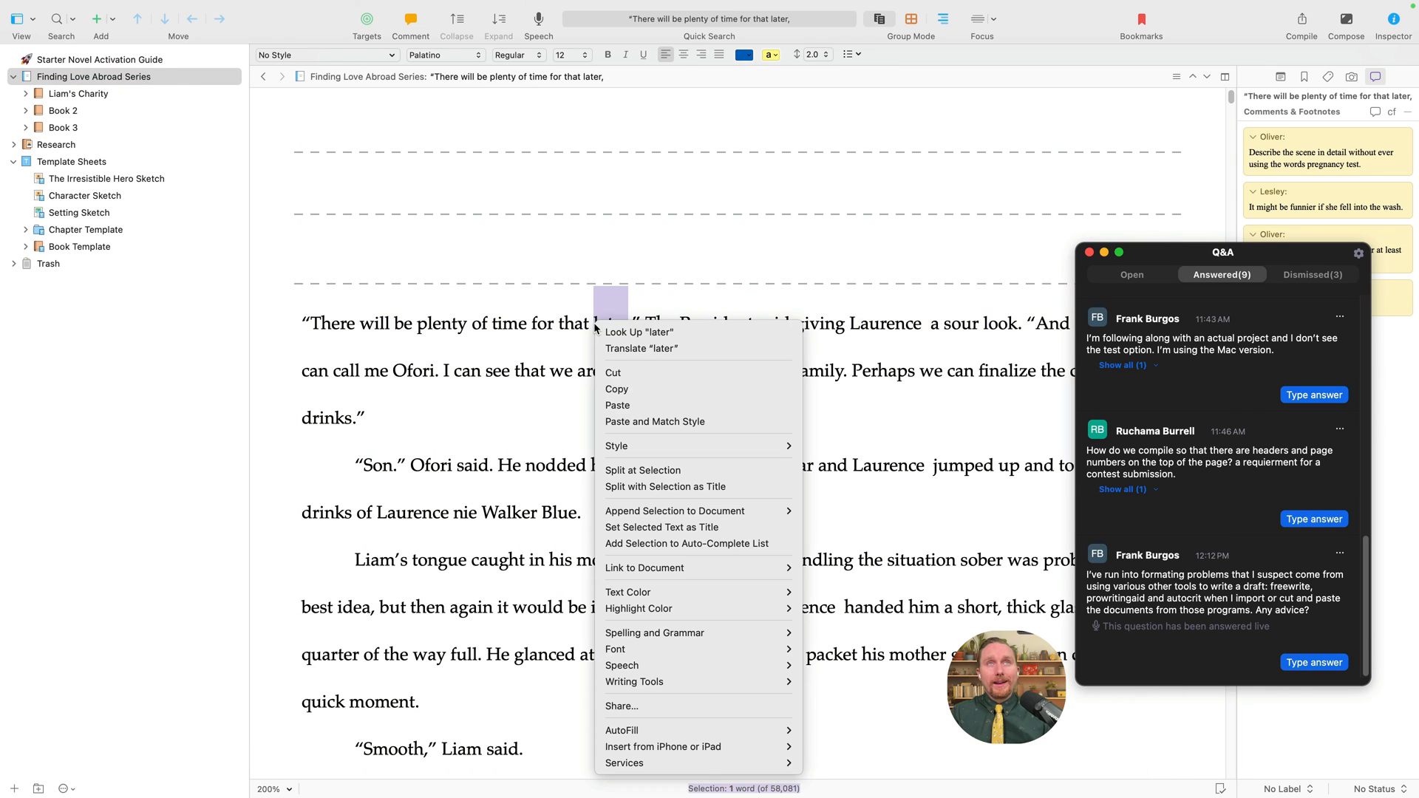
{"action": "left_click", "coordinate": [436, 420]}
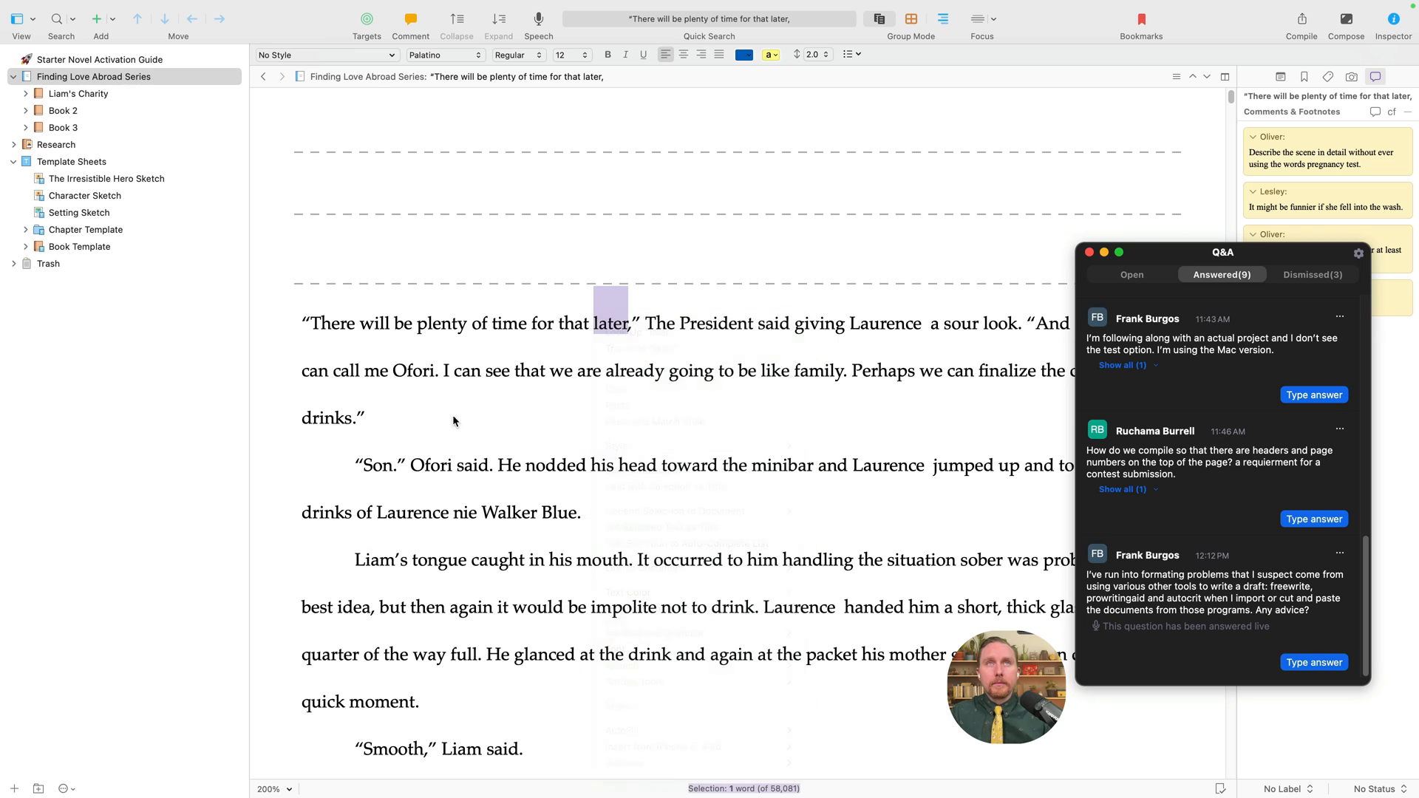
{"action": "right_click", "coordinate": [529, 371]}
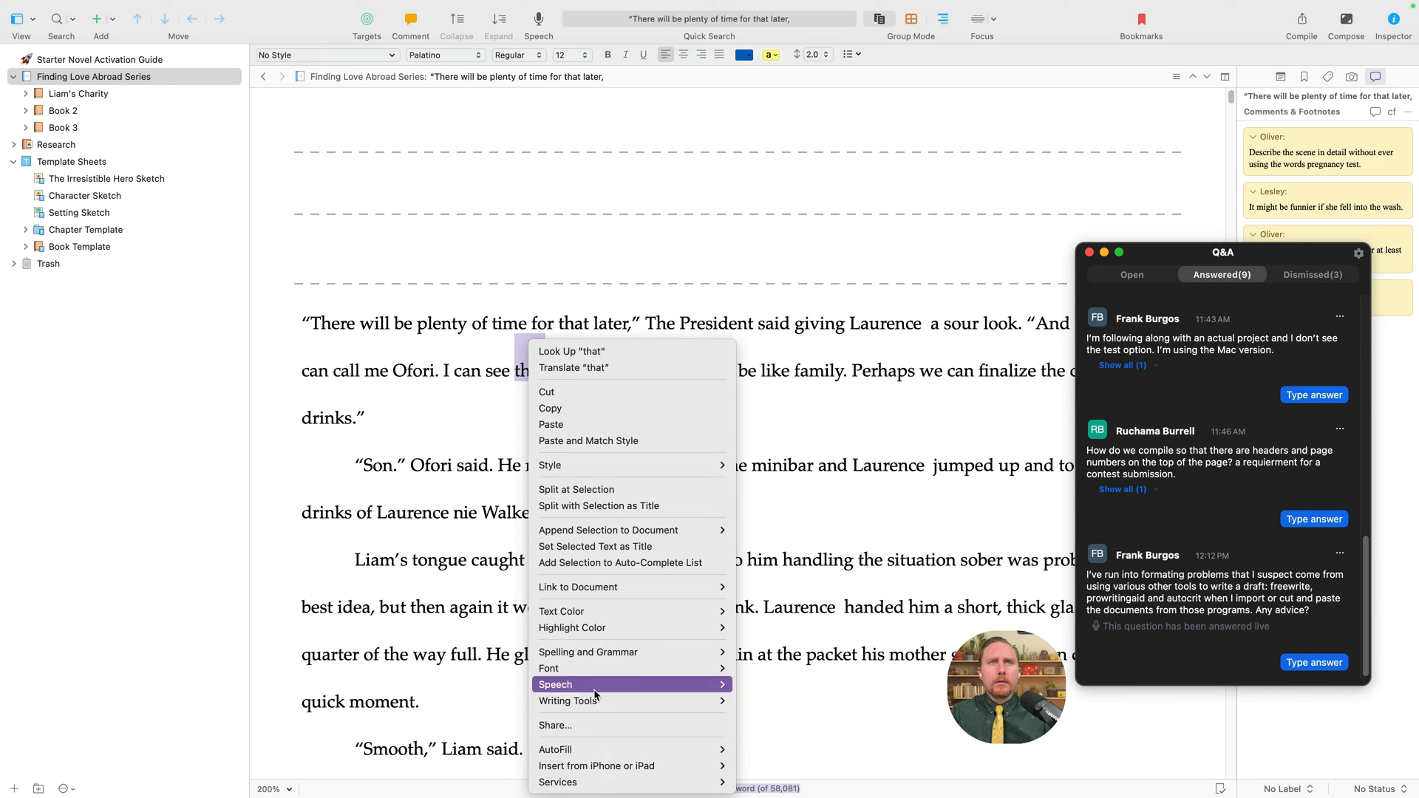
{"action": "left_click", "coordinate": [817, 421]}
- Select all the manuscript text and set Times New Roman 12, toggling Italic back to Regular
{"action": "key", "text": "super+a"}
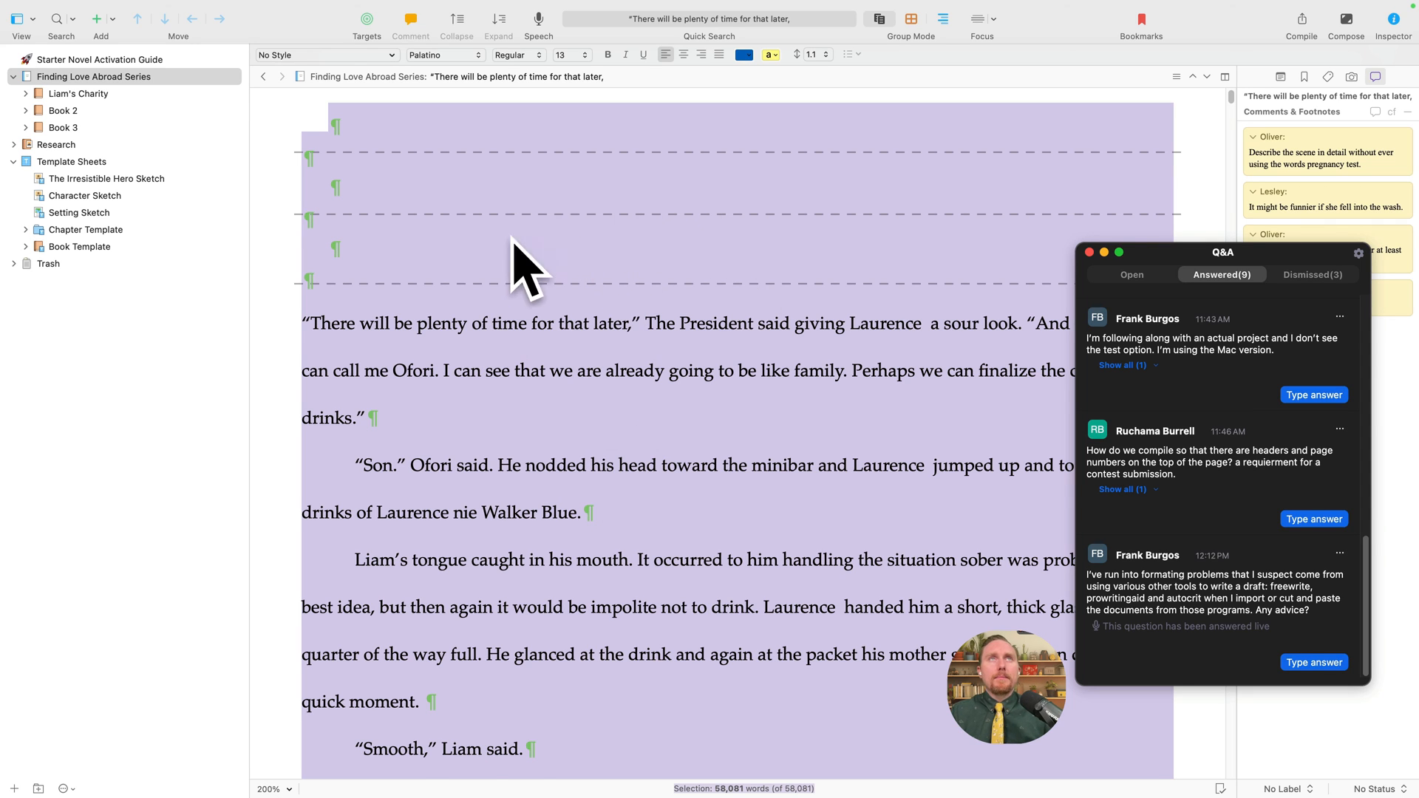
{"action": "left_click", "coordinate": [455, 57]}
{"action": "left_click", "coordinate": [465, 43]}
{"action": "left_click", "coordinate": [569, 55]}
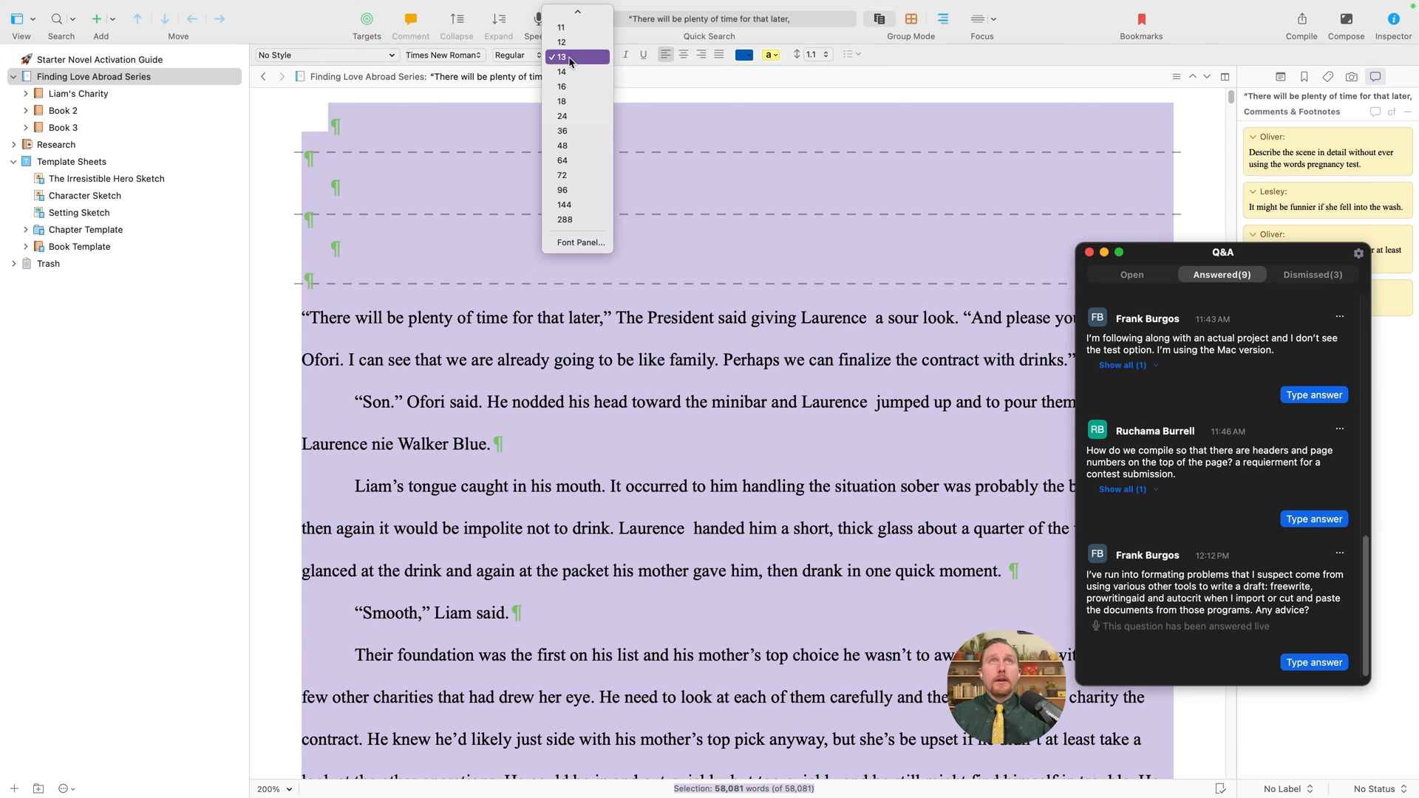
{"action": "left_click", "coordinate": [569, 44]}
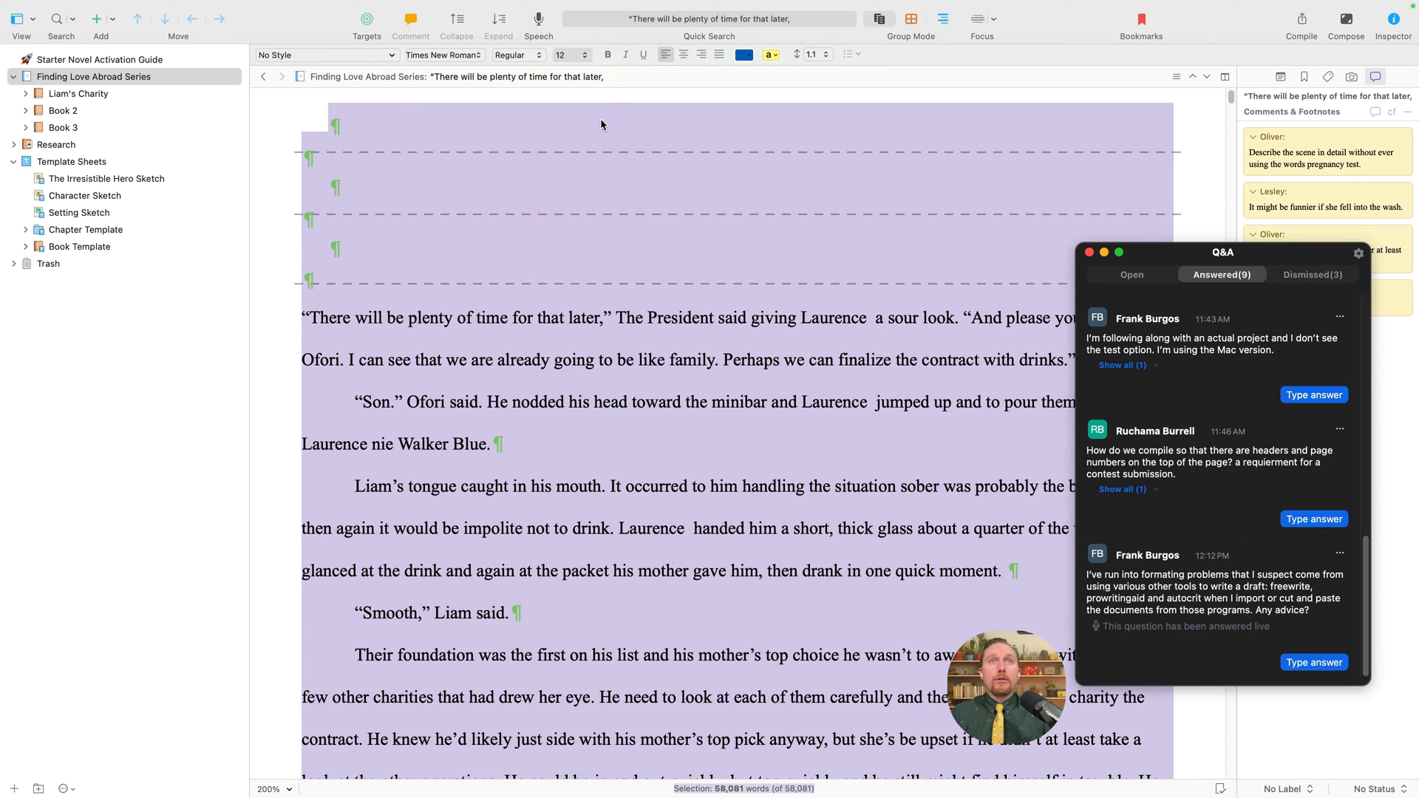
{"action": "left_click", "coordinate": [530, 56]}
{"action": "left_click", "coordinate": [531, 57]}
{"action": "left_click", "coordinate": [531, 57]}
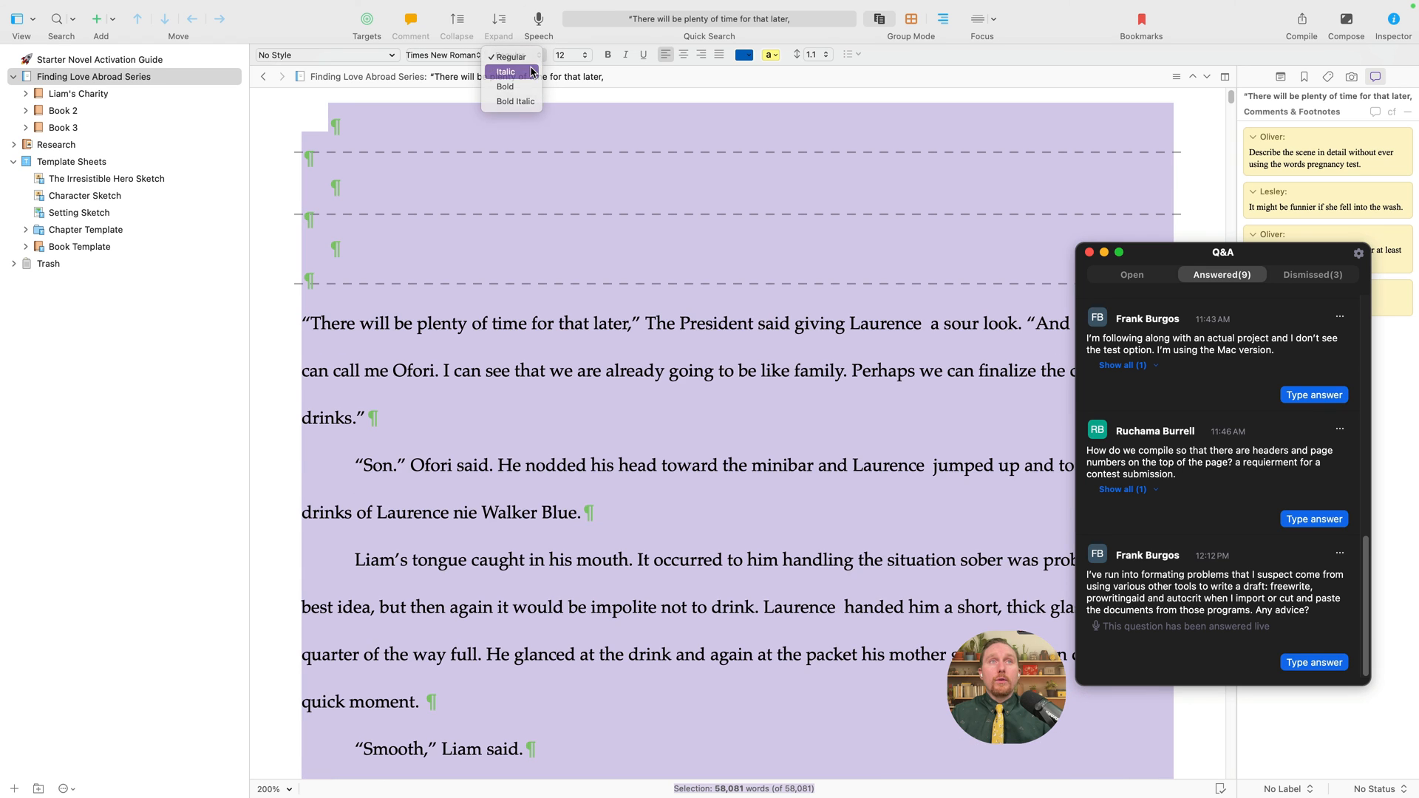
{"action": "left_click", "coordinate": [530, 71]}
{"action": "left_click", "coordinate": [532, 57]}
{"action": "left_click", "coordinate": [526, 42]}
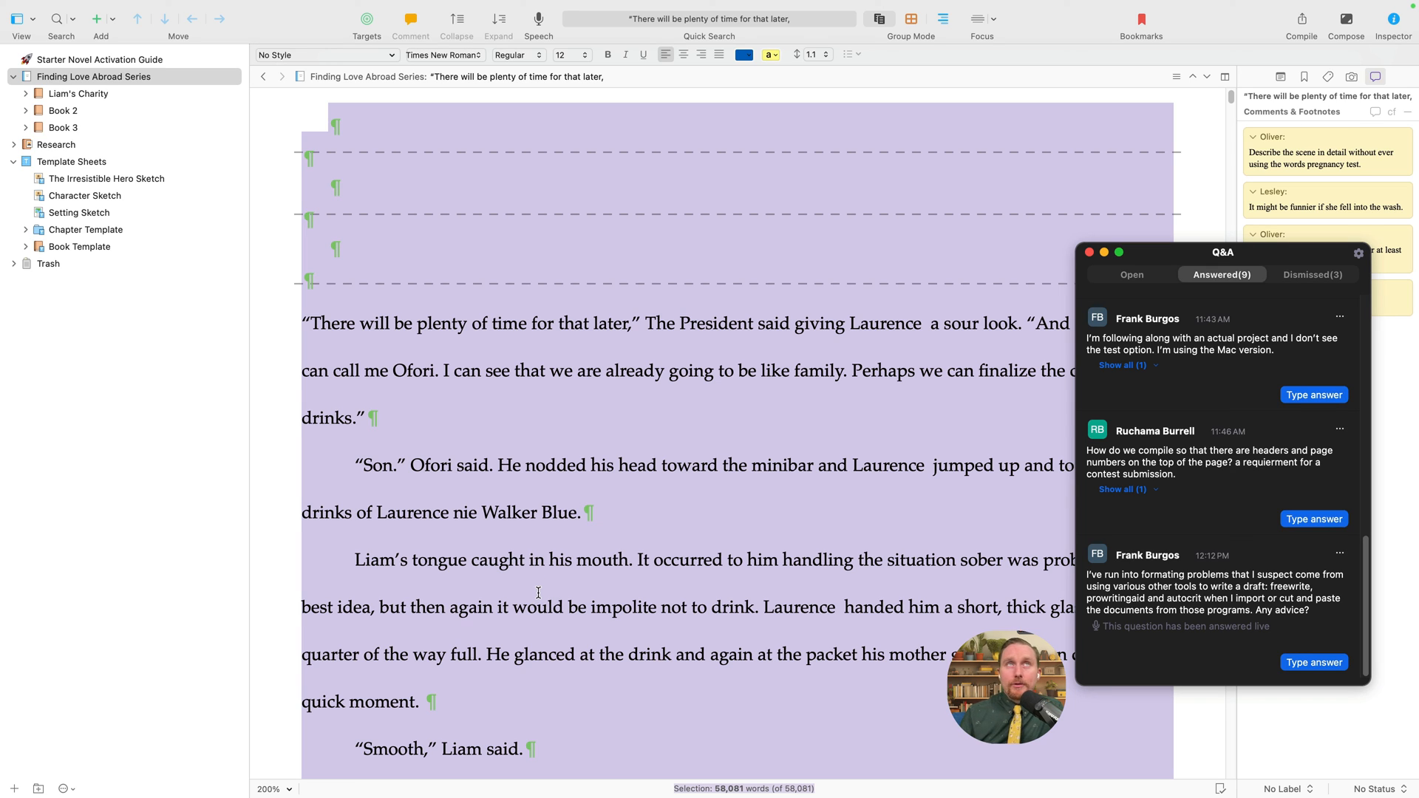
{"action": "left_click", "coordinate": [507, 59]}
{"action": "left_click", "coordinate": [505, 59]}
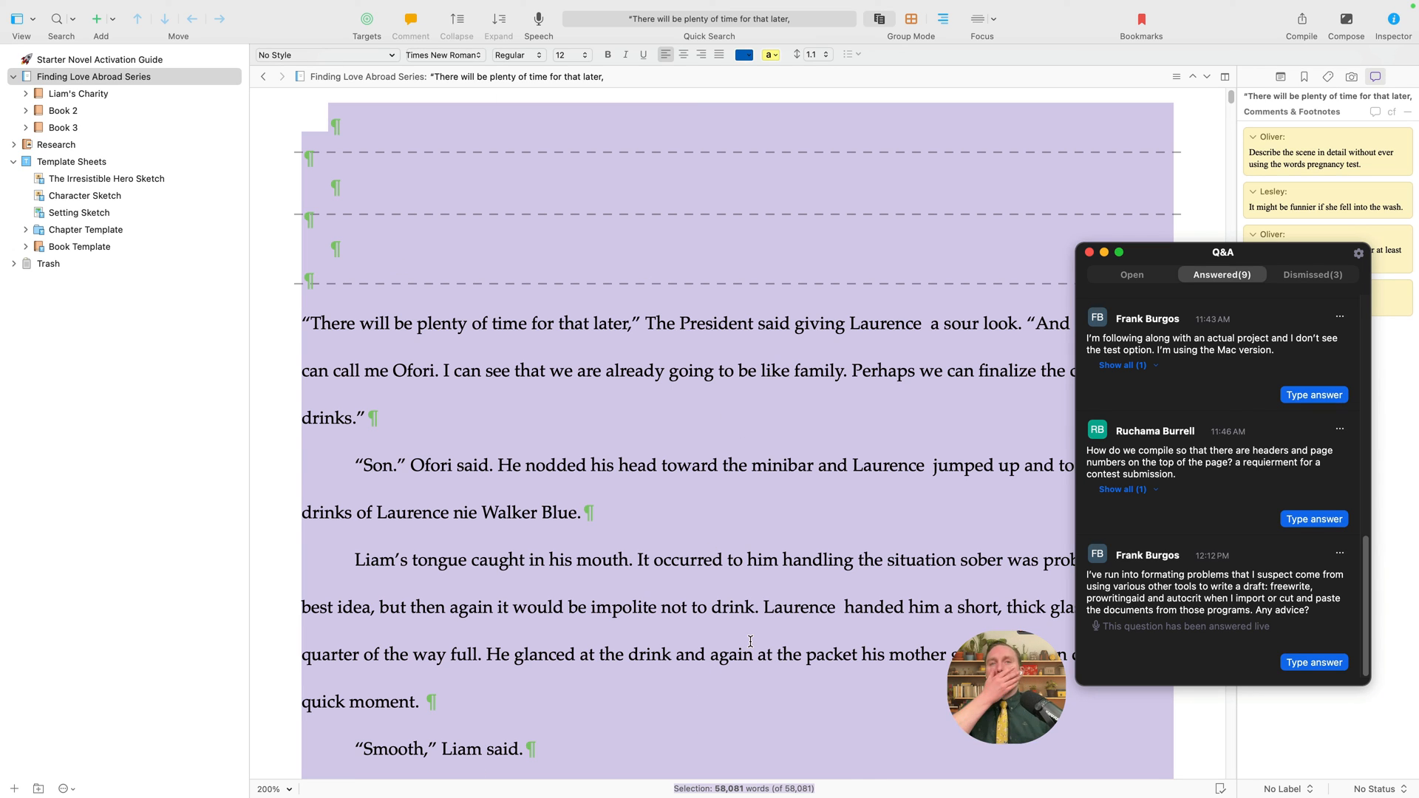
- Deselect the text and expand Liam's Charity to show its four folders
{"action": "left_click", "coordinate": [745, 607]}
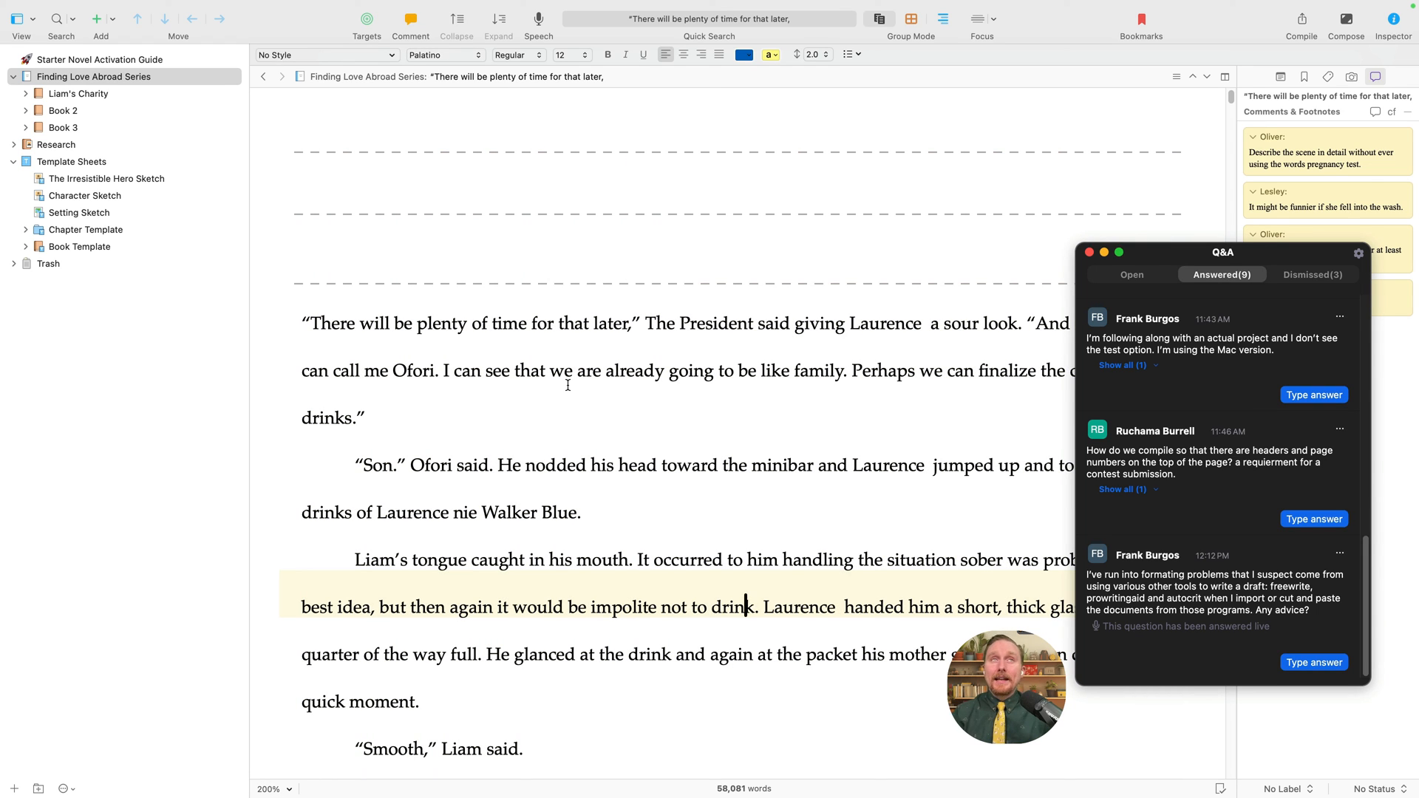
{"action": "left_click", "coordinate": [26, 94]}
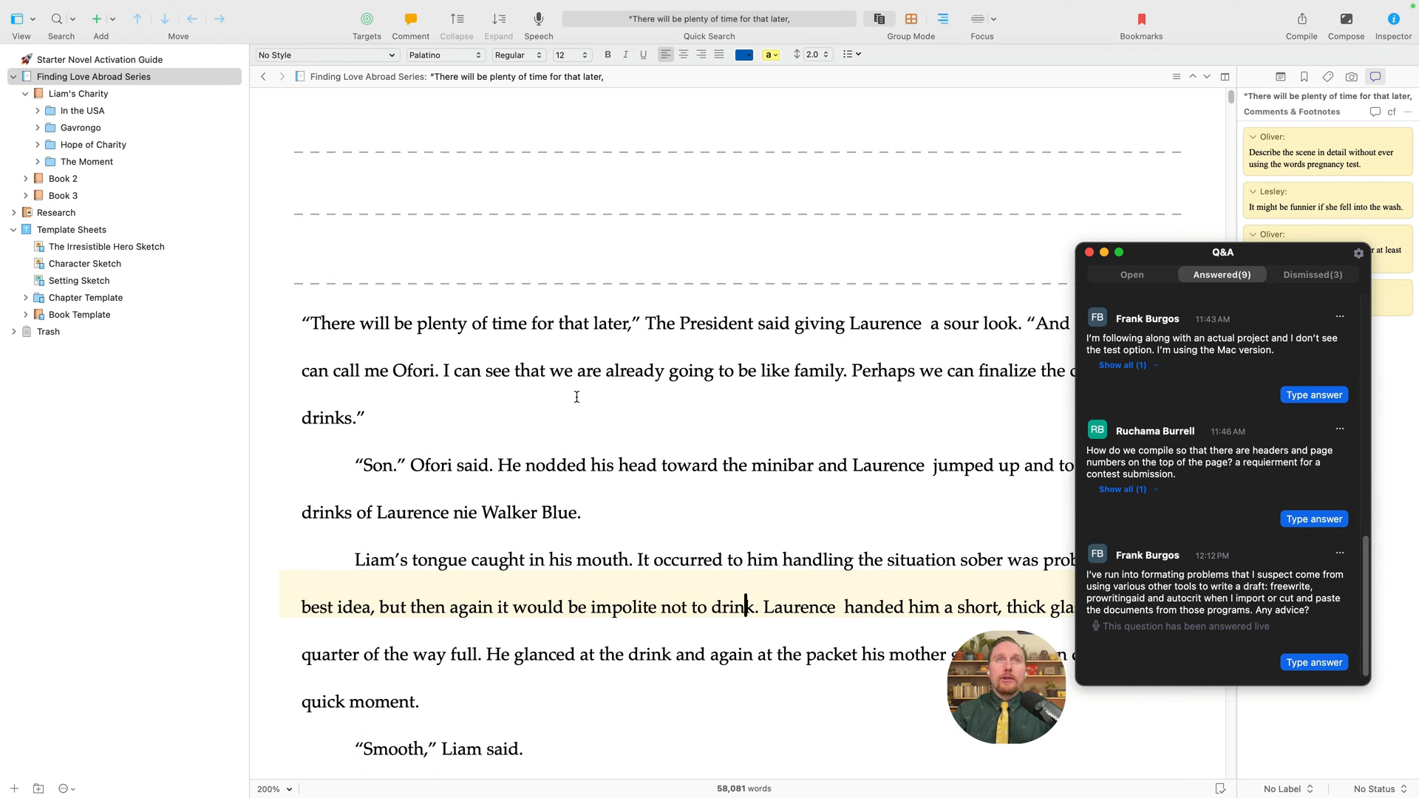
{"action": "left_click", "coordinate": [820, 370]}
- Select the first paragraph and check its size 12, line spacing and list options without changing them
{"action": "left_click_drag", "start_coordinate": [468, 405], "coordinate": [290, 304]}
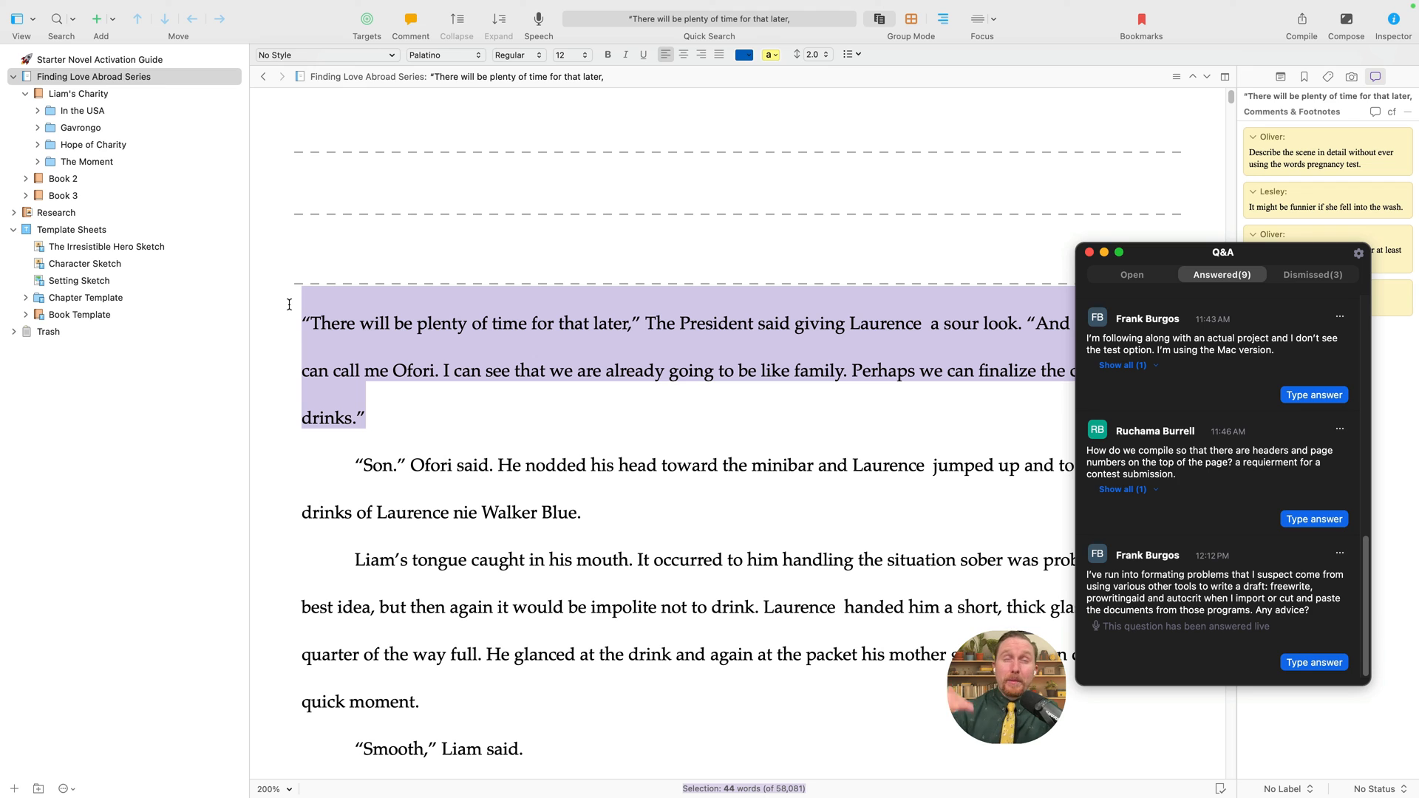
{"action": "left_click", "coordinate": [578, 57]}
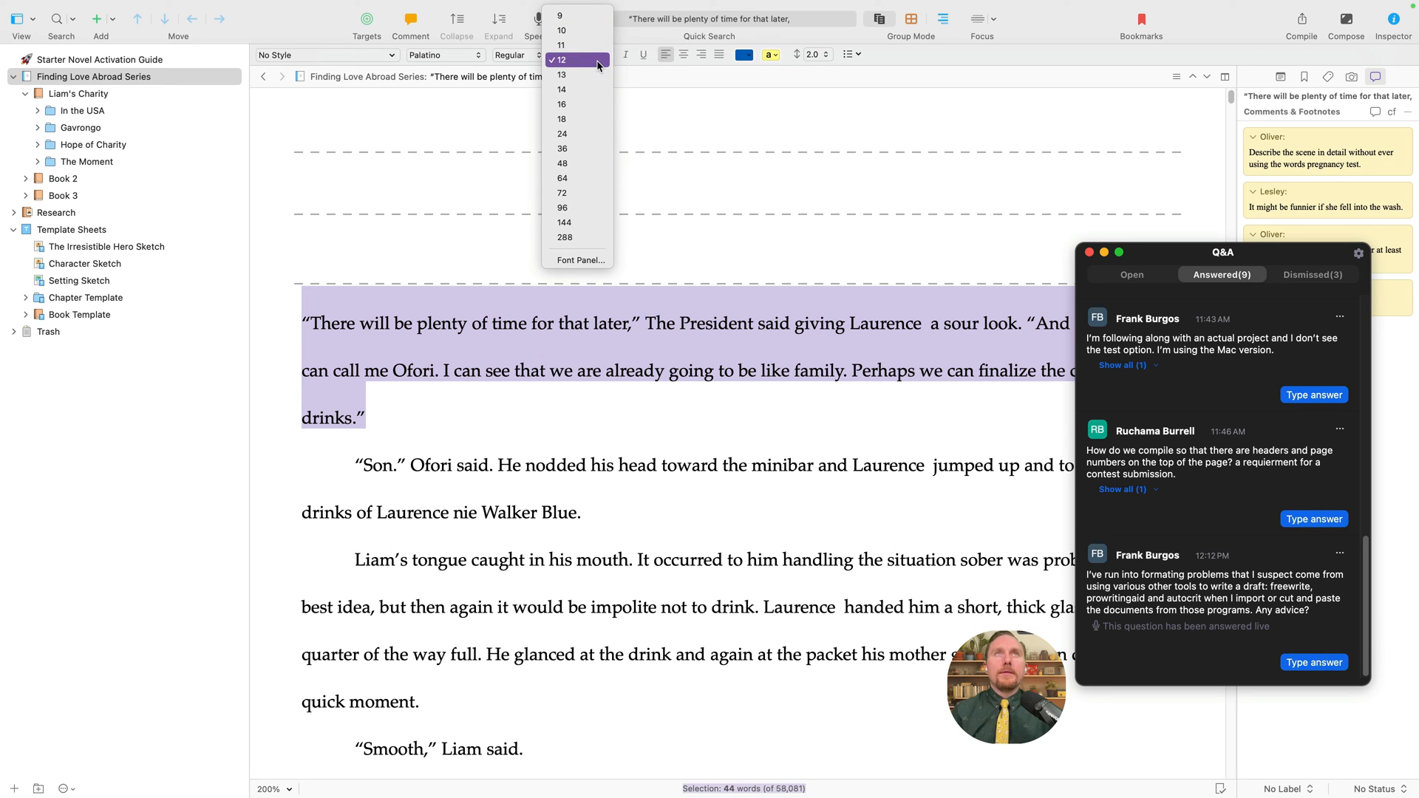
{"action": "left_click", "coordinate": [602, 65]}
{"action": "left_click", "coordinate": [569, 54]}
{"action": "left_click", "coordinate": [855, 204]}
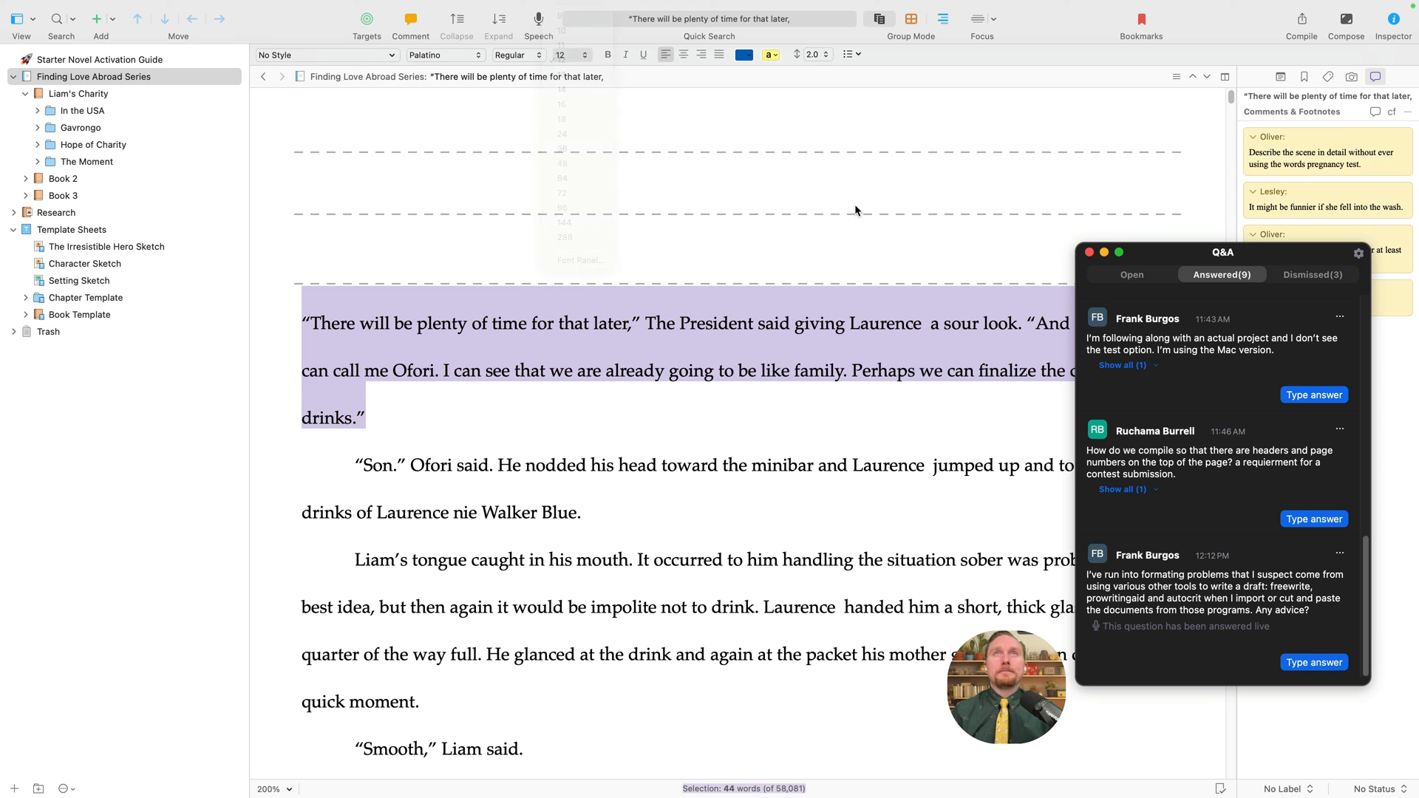
{"action": "left_click", "coordinate": [817, 56]}
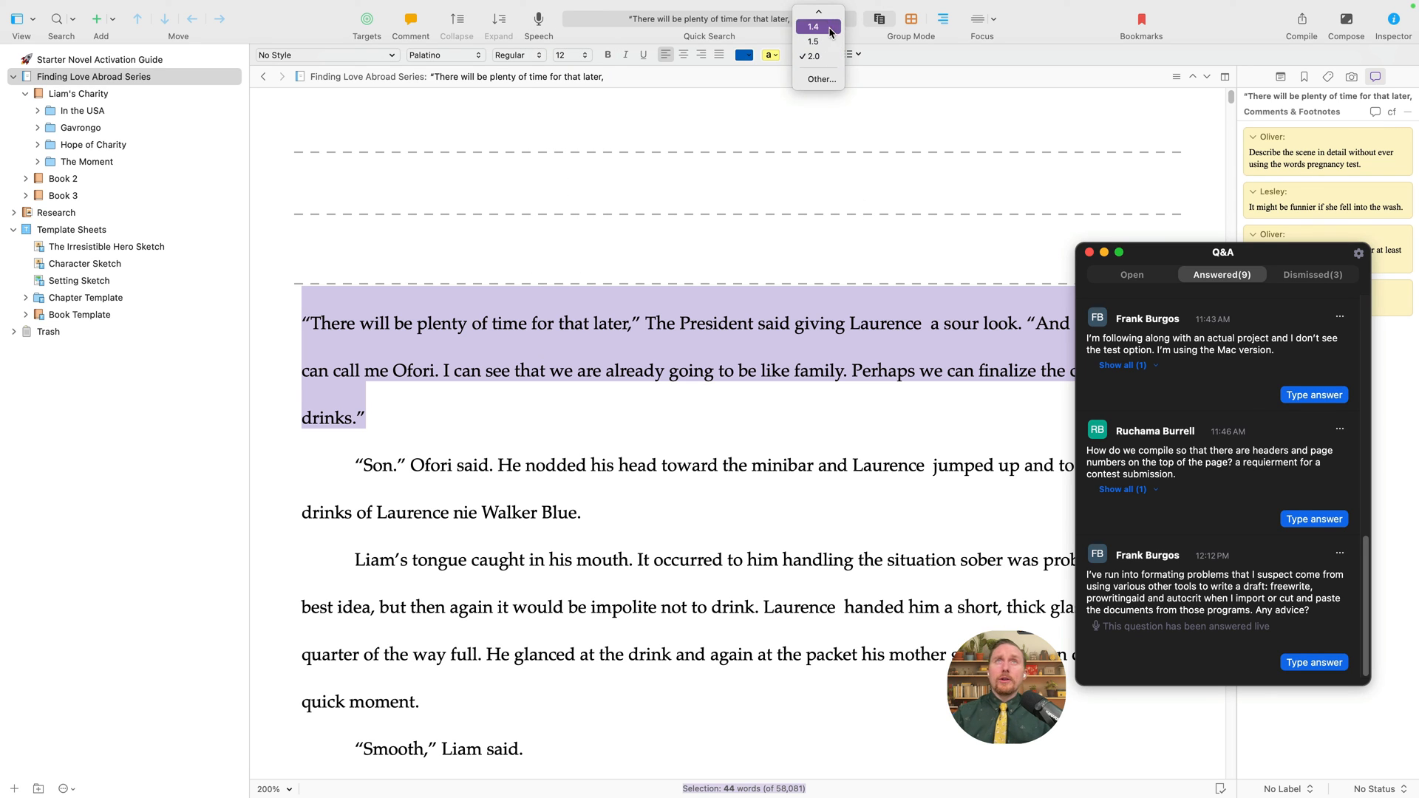
{"action": "mouse_move", "coordinate": [830, 13]}
{"action": "left_click", "coordinate": [850, 56]}
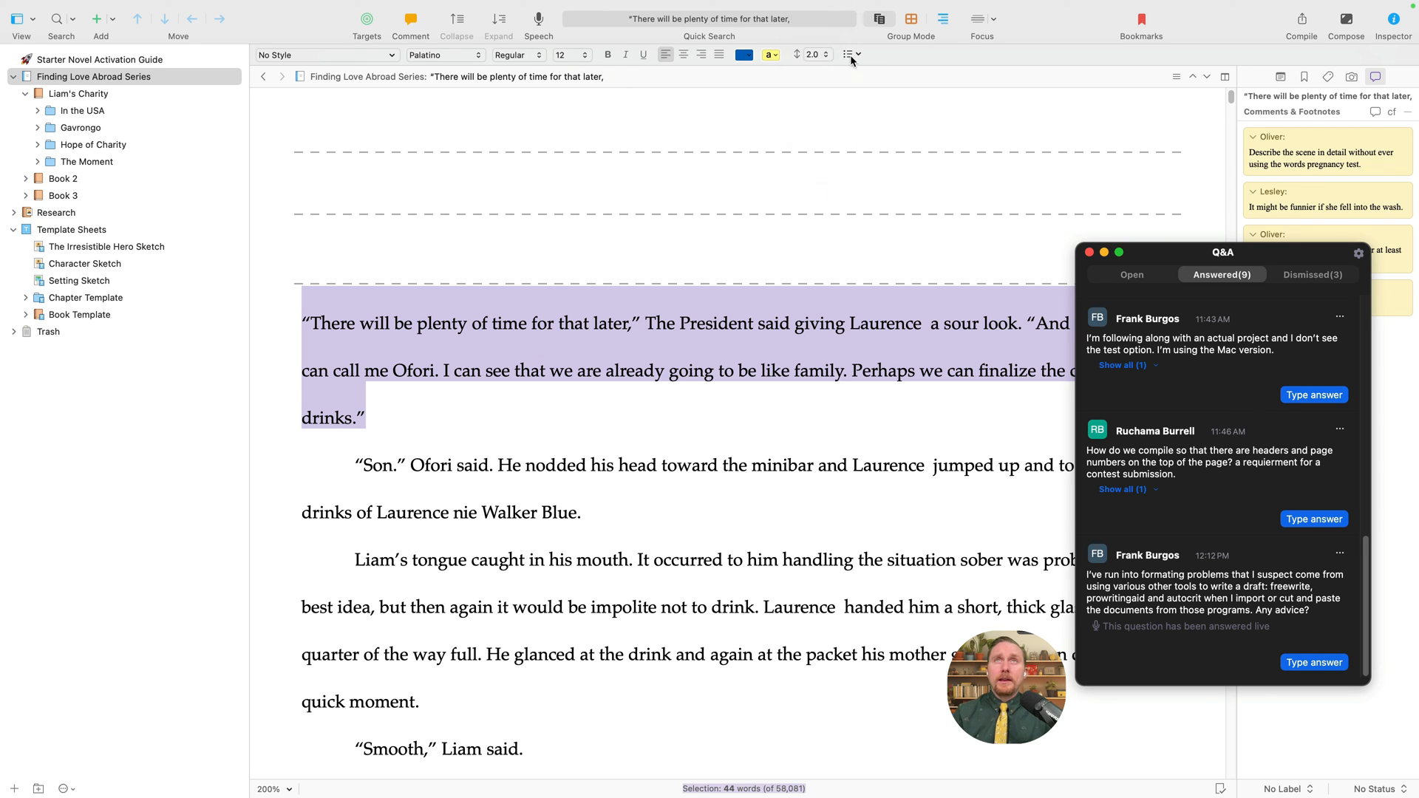
{"action": "left_click", "coordinate": [850, 56]}
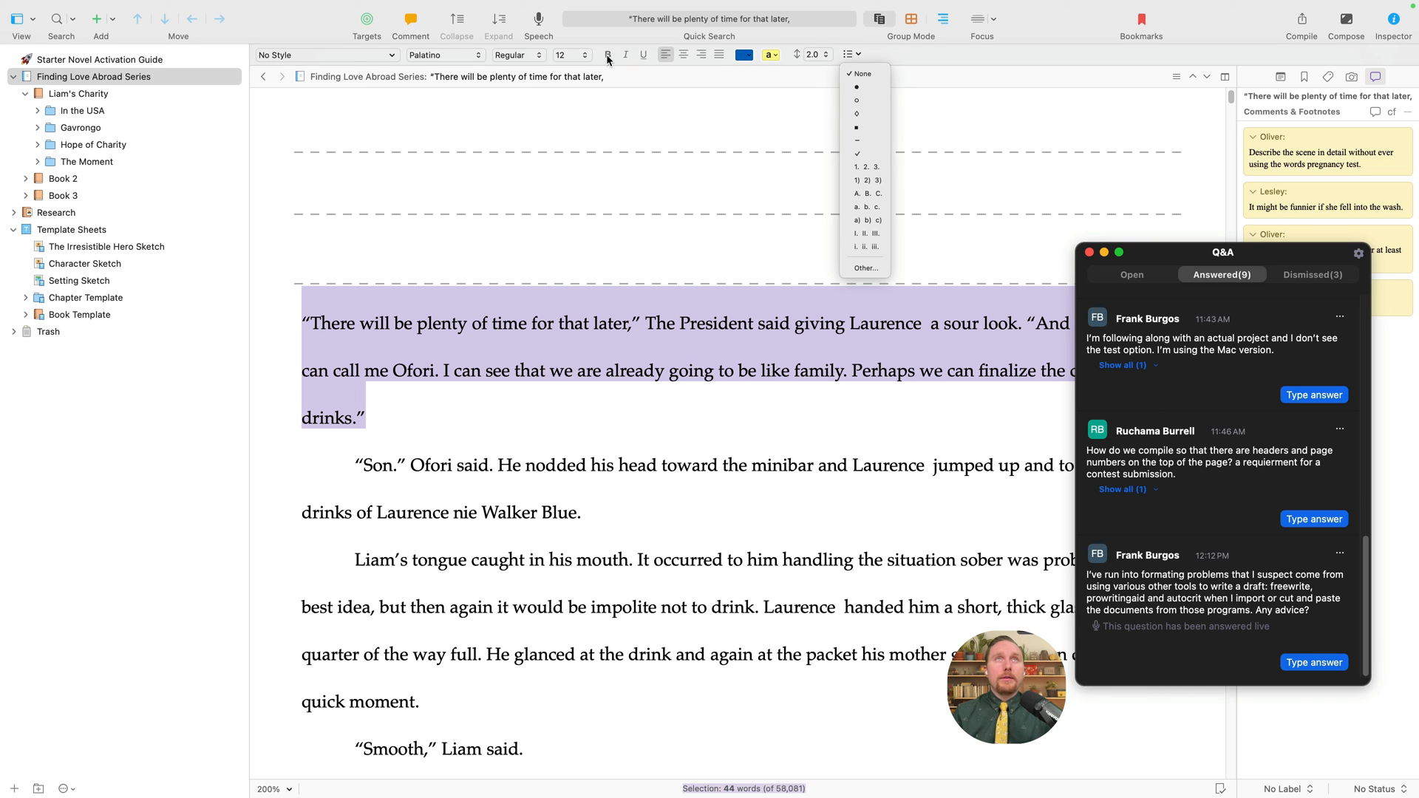
{"action": "left_click", "coordinate": [454, 370]}
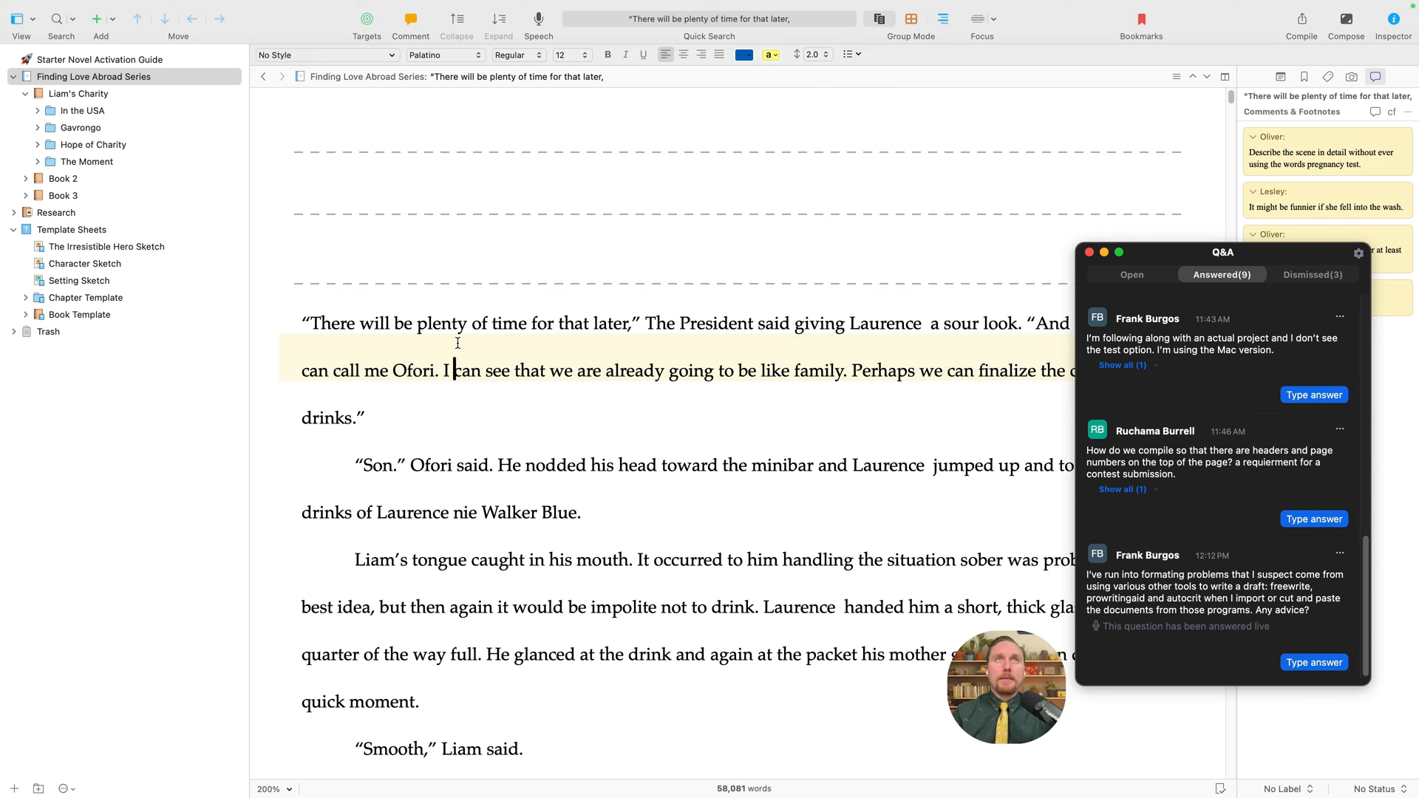
- Show the Open questions in the Zoom Q&A window
{"action": "left_click", "coordinate": [1123, 281]}
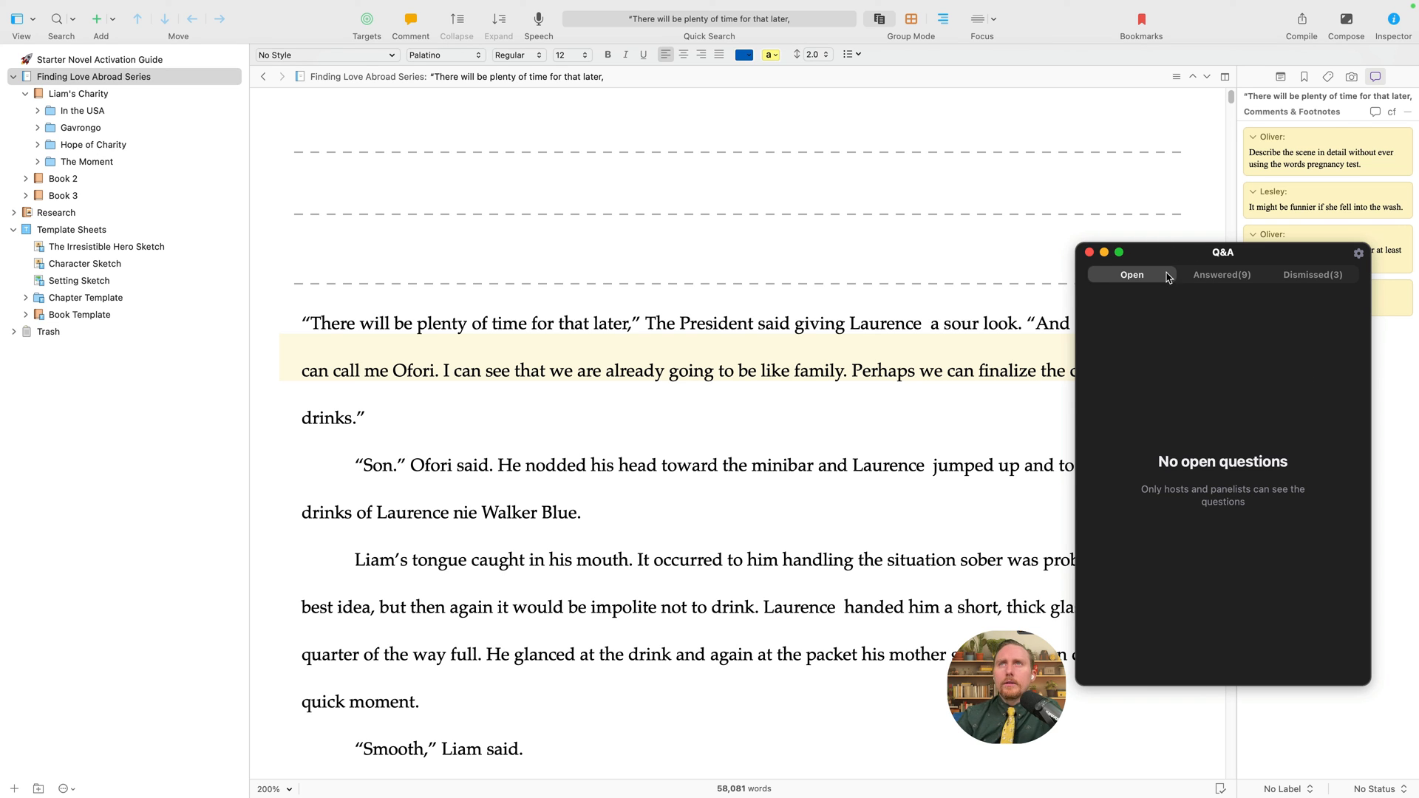
- Read the reply to the answered header and page-number question in Zoom Q&A
{"action": "left_click", "coordinate": [1219, 281]}
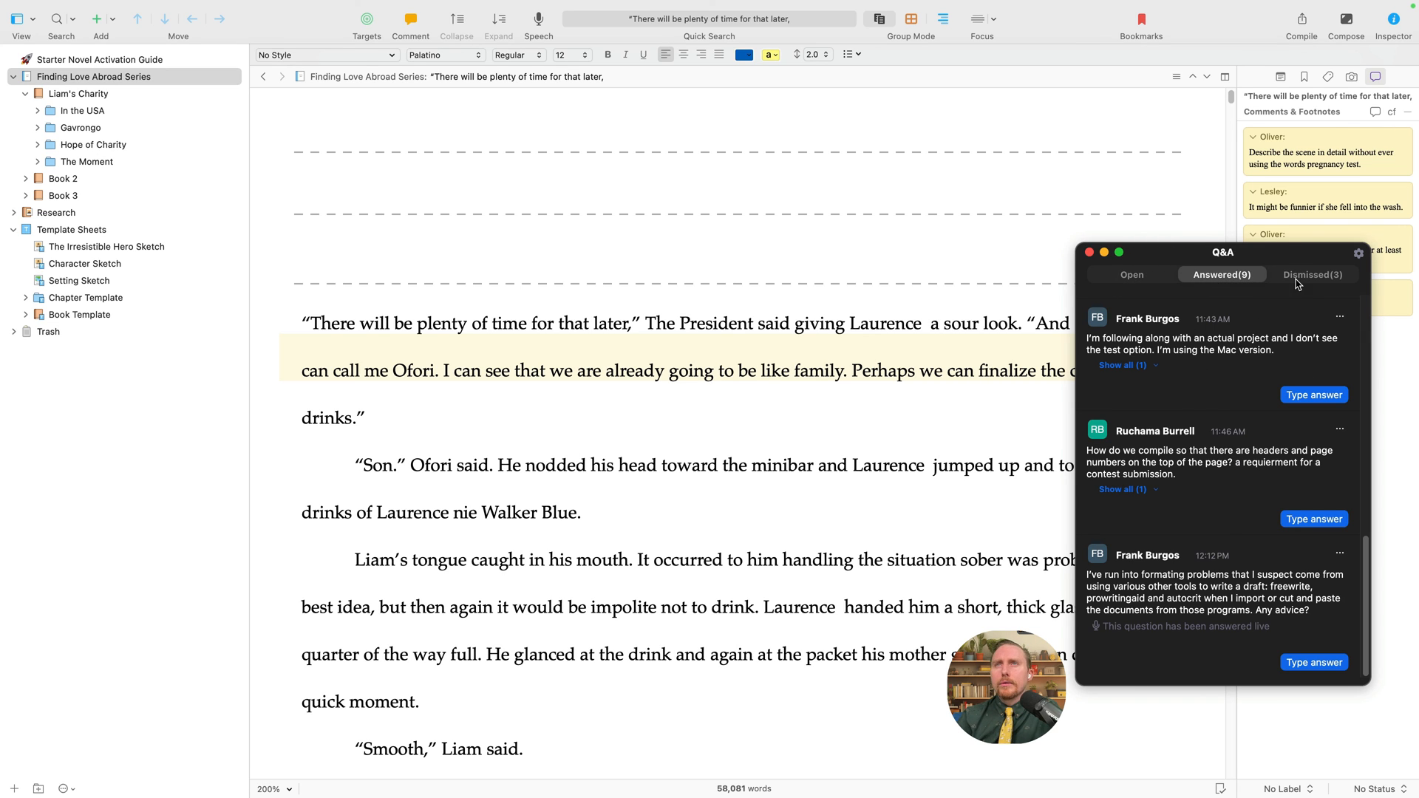
{"action": "left_click", "coordinate": [1294, 282]}
{"action": "left_click", "coordinate": [1246, 282]}
{"action": "left_click", "coordinate": [1138, 490]}
{"action": "scroll", "coordinate": [1185, 546], "scroll_direction": "down", "scroll_amount": 2}
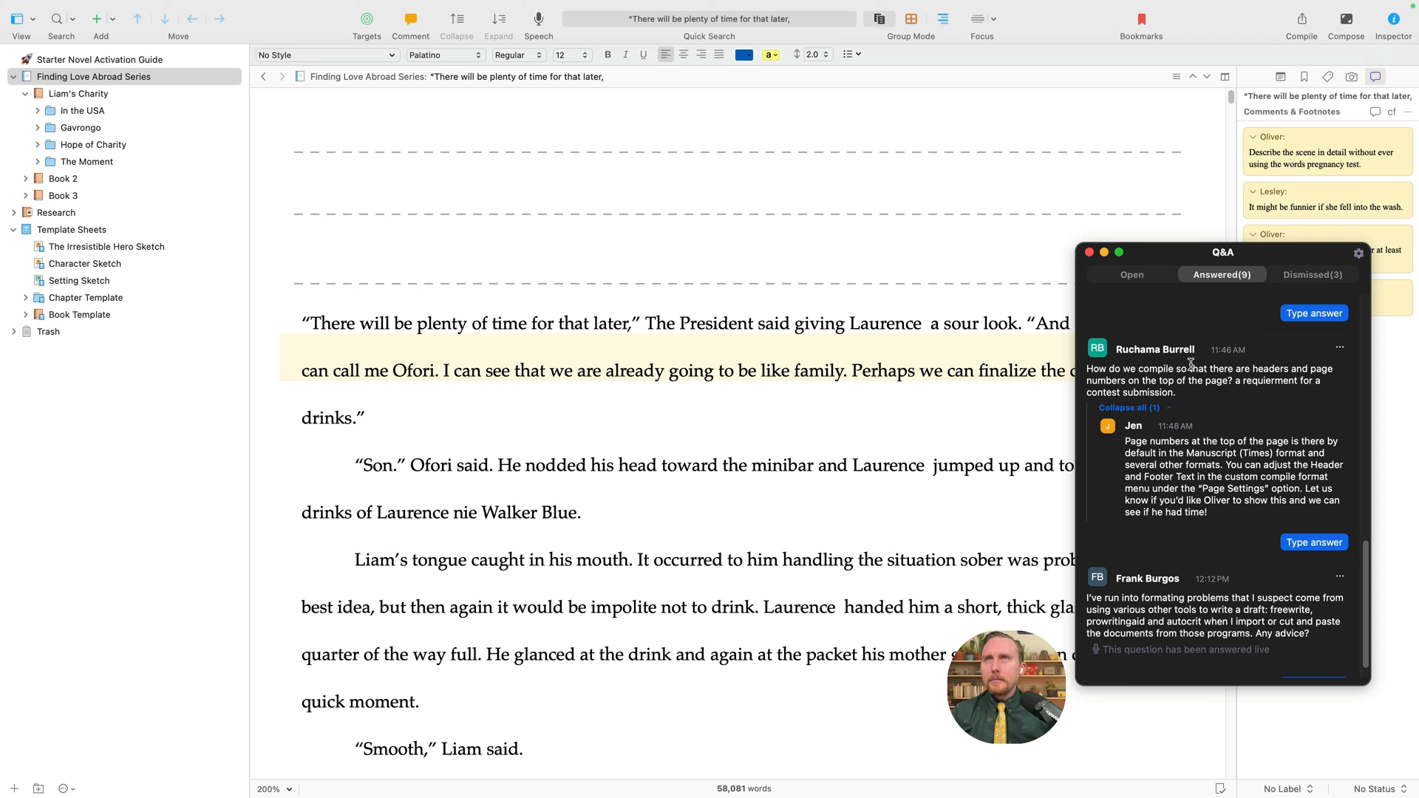
{"action": "left_click_drag", "start_coordinate": [1177, 392], "coordinate": [1083, 373]}
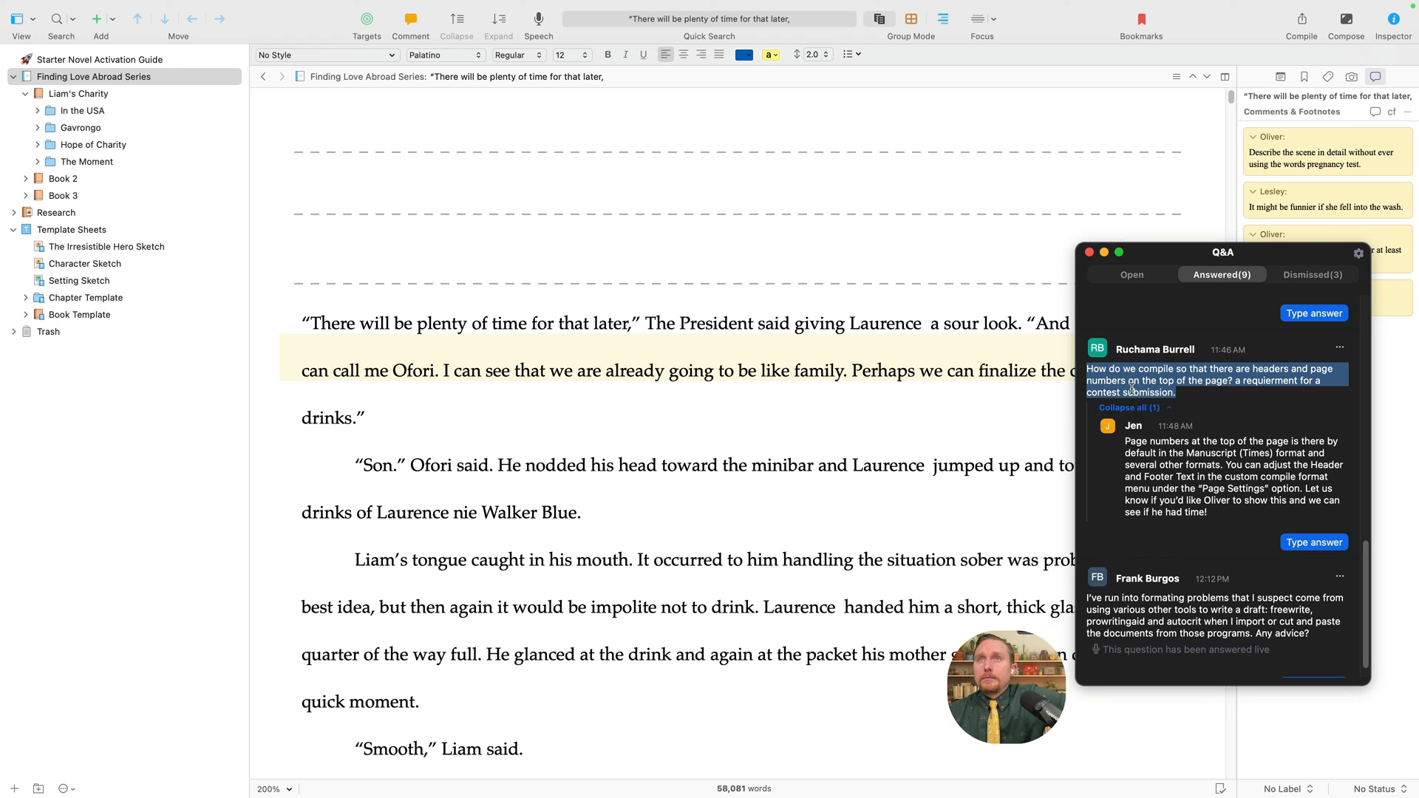
{"action": "left_click_drag", "start_coordinate": [1175, 393], "coordinate": [1076, 374]}
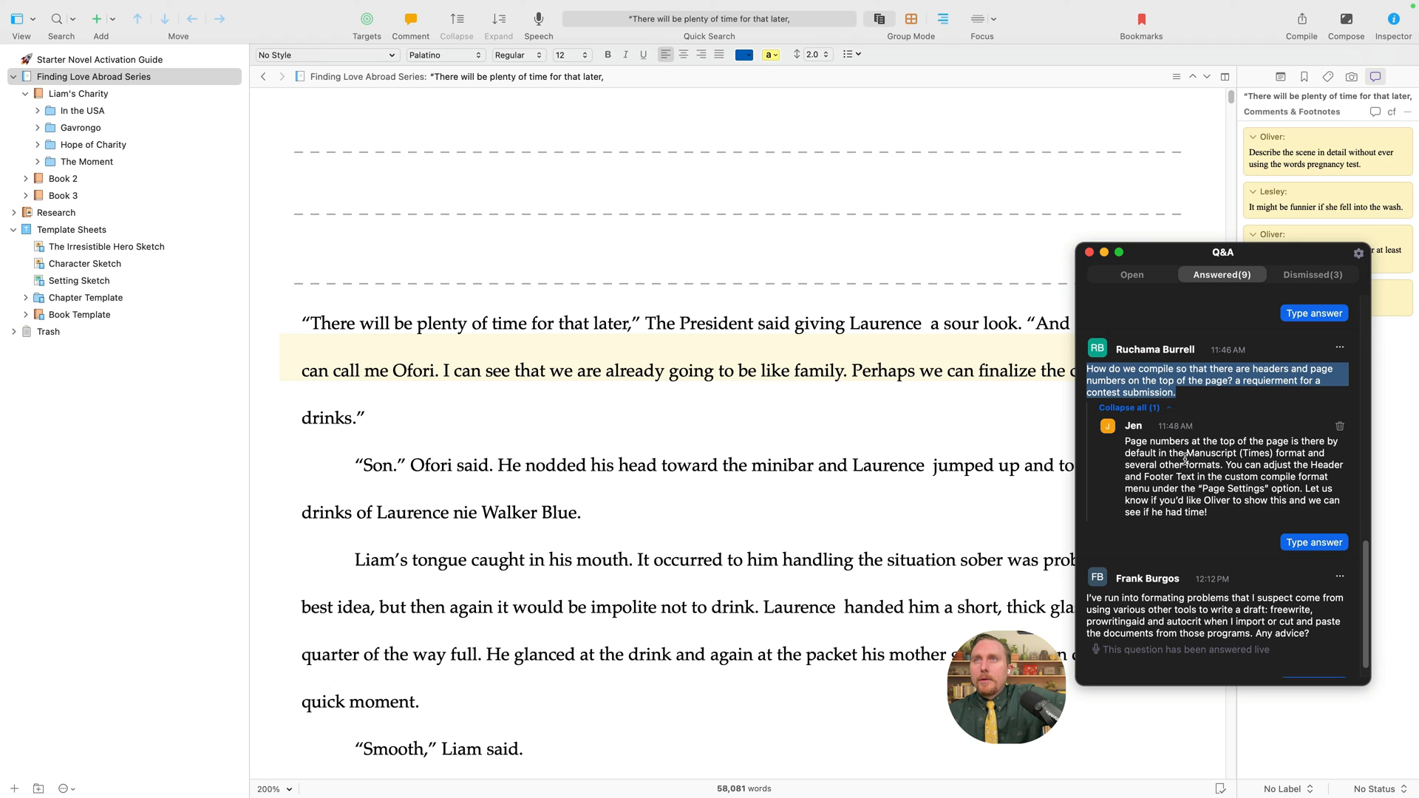
- Return to the Out of Focus manuscript text and open Compile for Microsoft Word (.docx)
{"action": "left_click", "coordinate": [955, 472]}
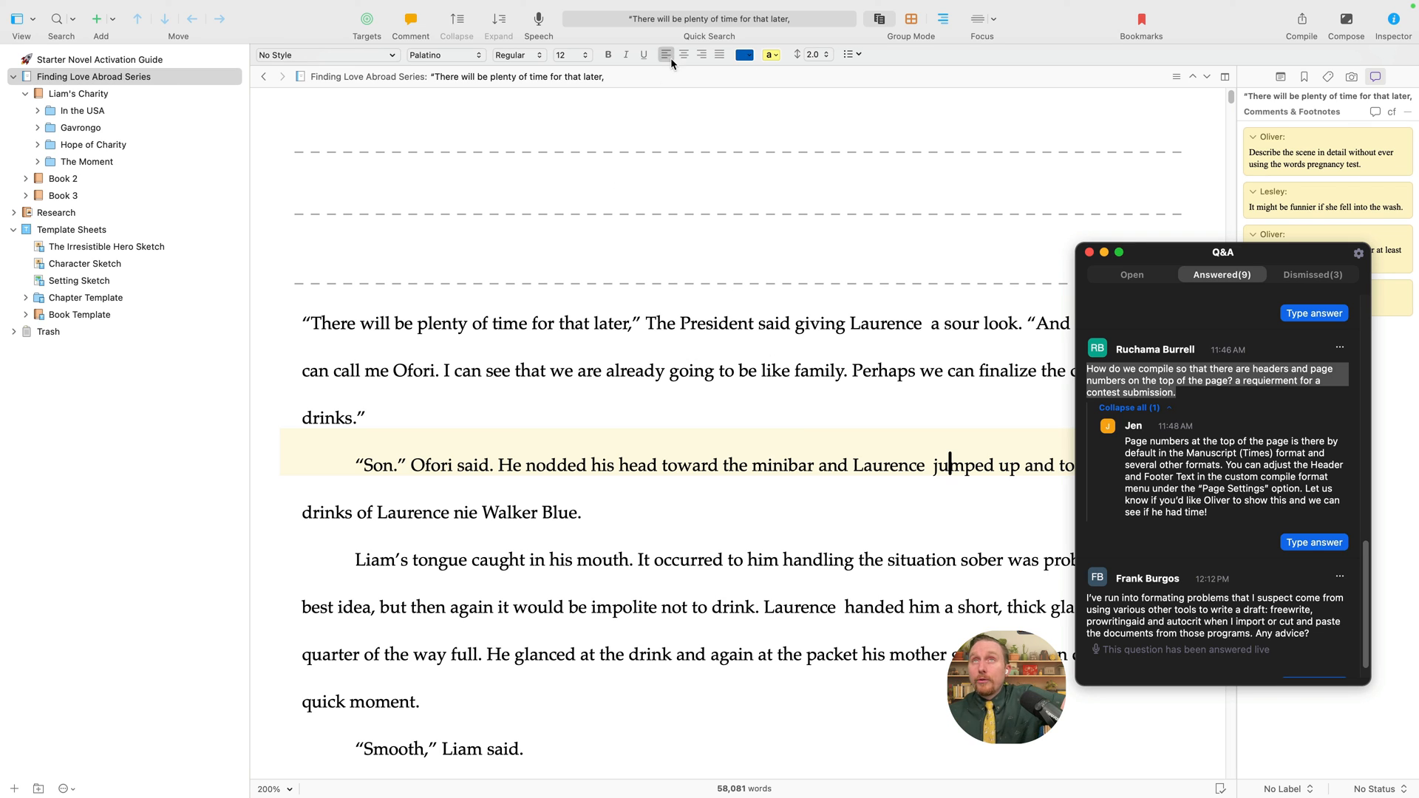
{"action": "left_click", "coordinate": [405, 231]}
{"action": "left_click", "coordinate": [1302, 21]}
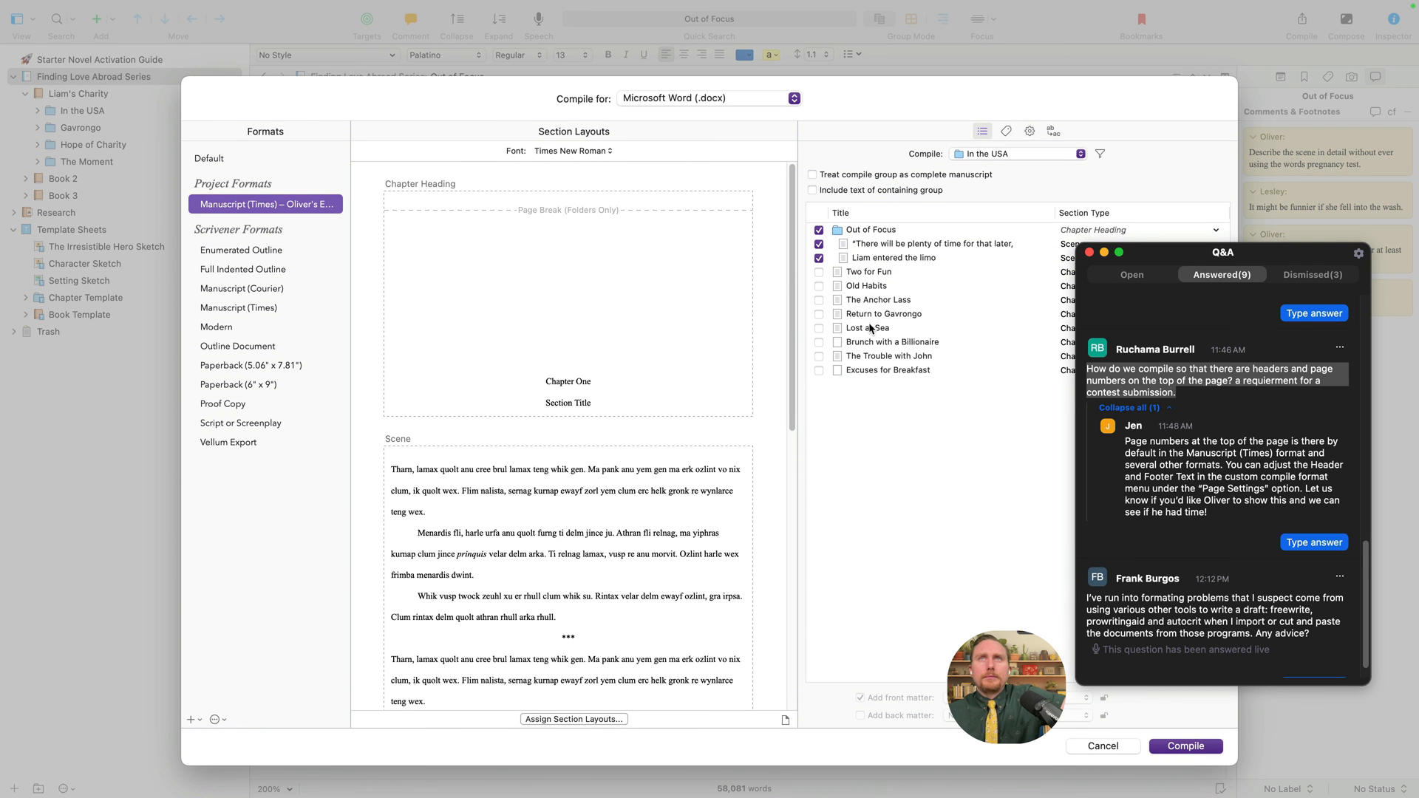
- Edit the Manuscript (Times) — Oliver's Edition project format after briefly previewing built-in Manuscript (Times)
{"action": "right_click", "coordinate": [252, 207]}
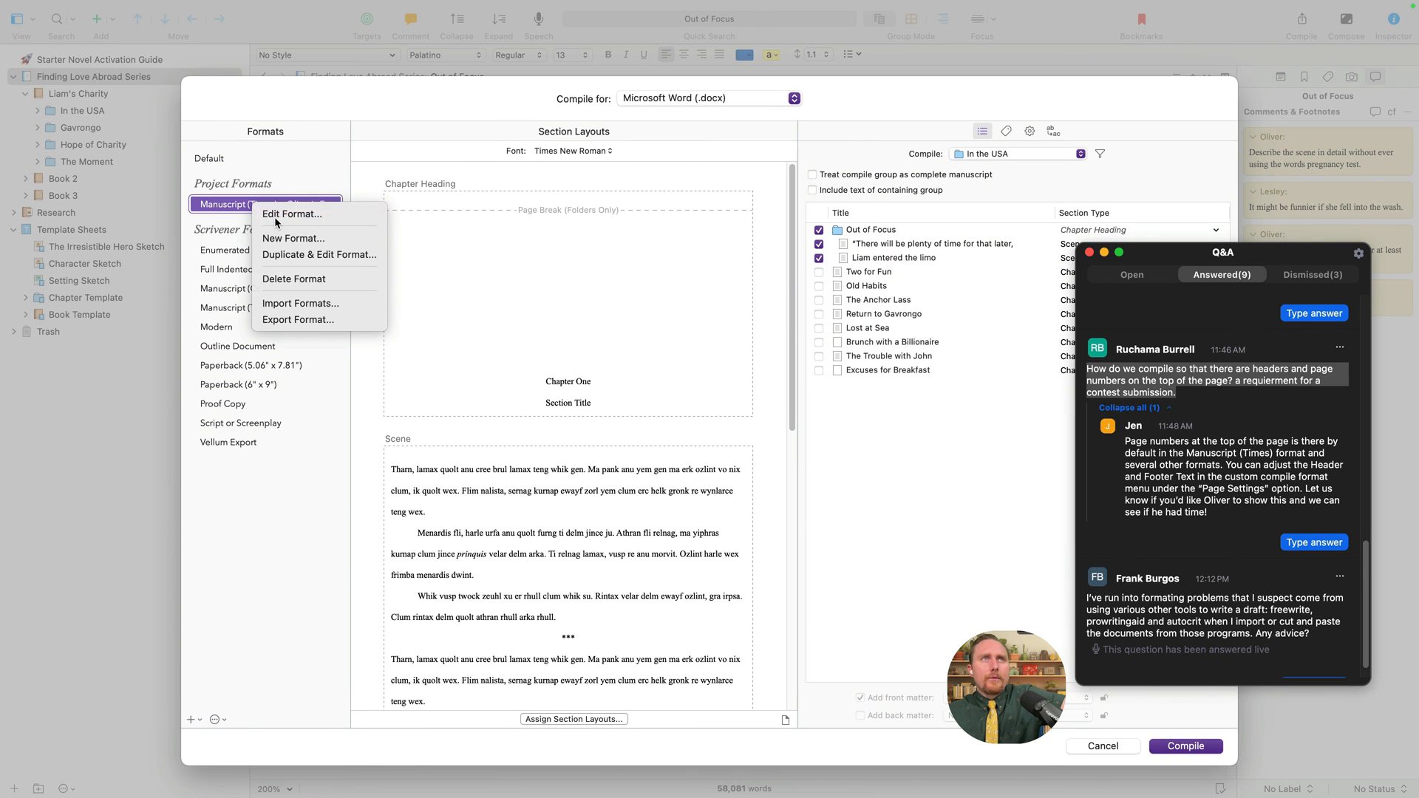
{"action": "left_click", "coordinate": [273, 215]}
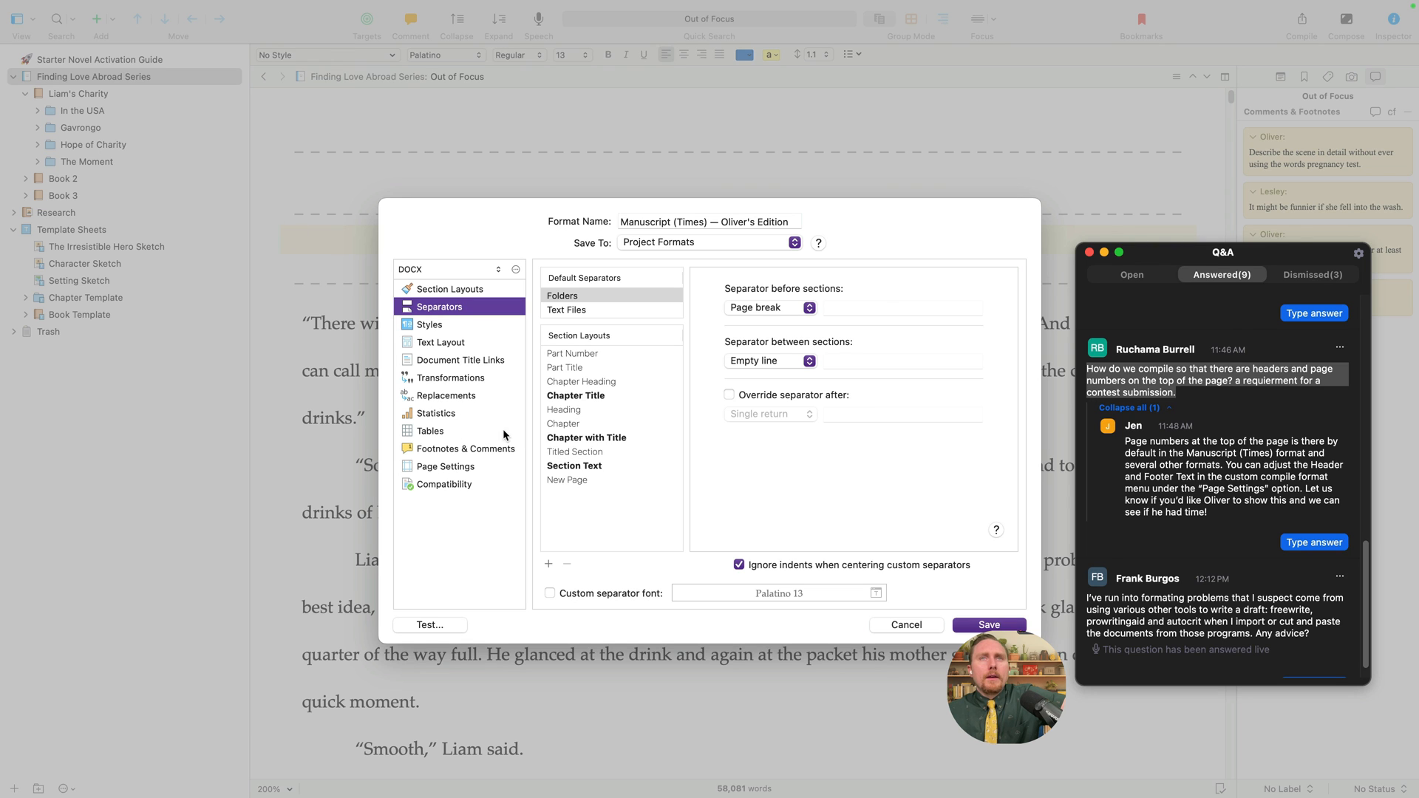
{"action": "left_click", "coordinate": [907, 625]}
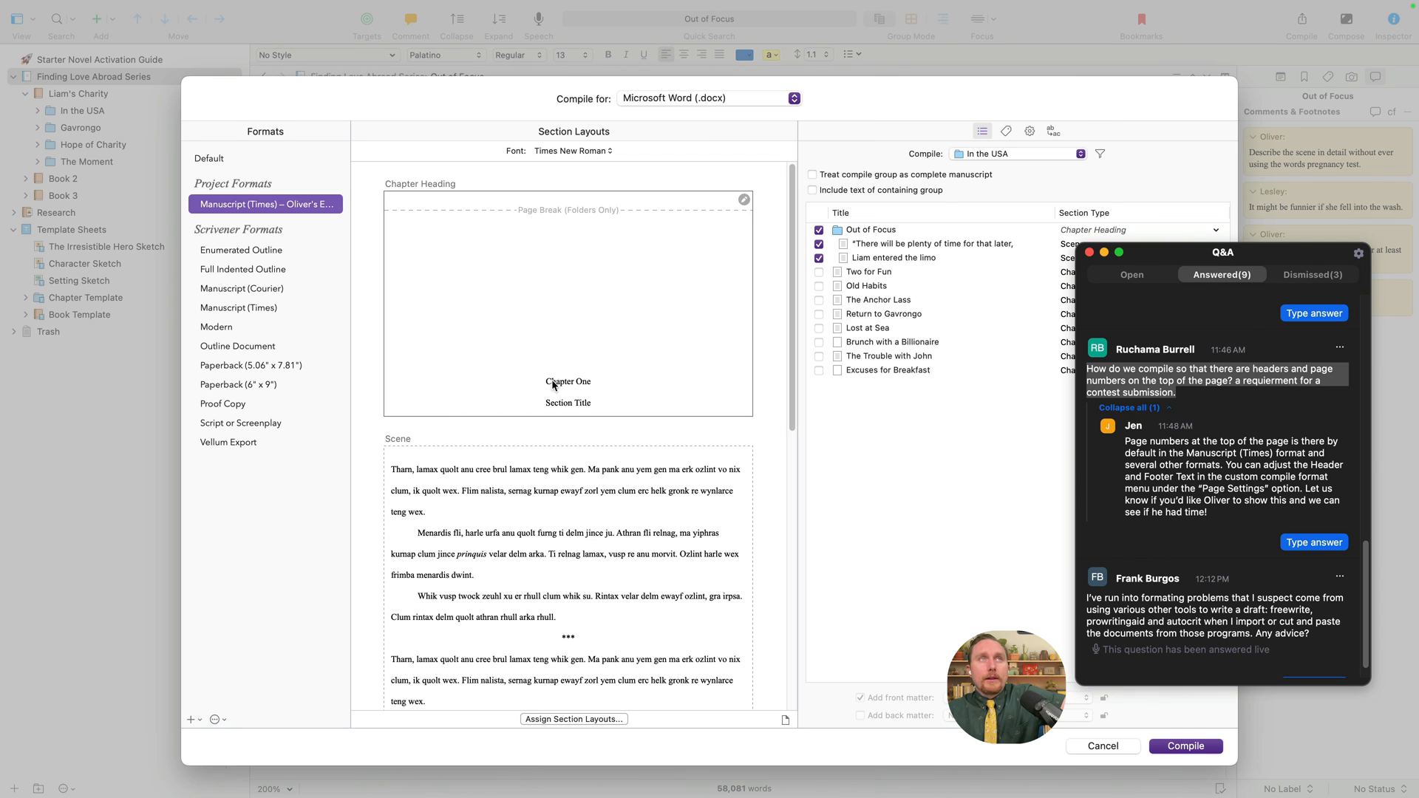
{"action": "left_click", "coordinate": [247, 307]}
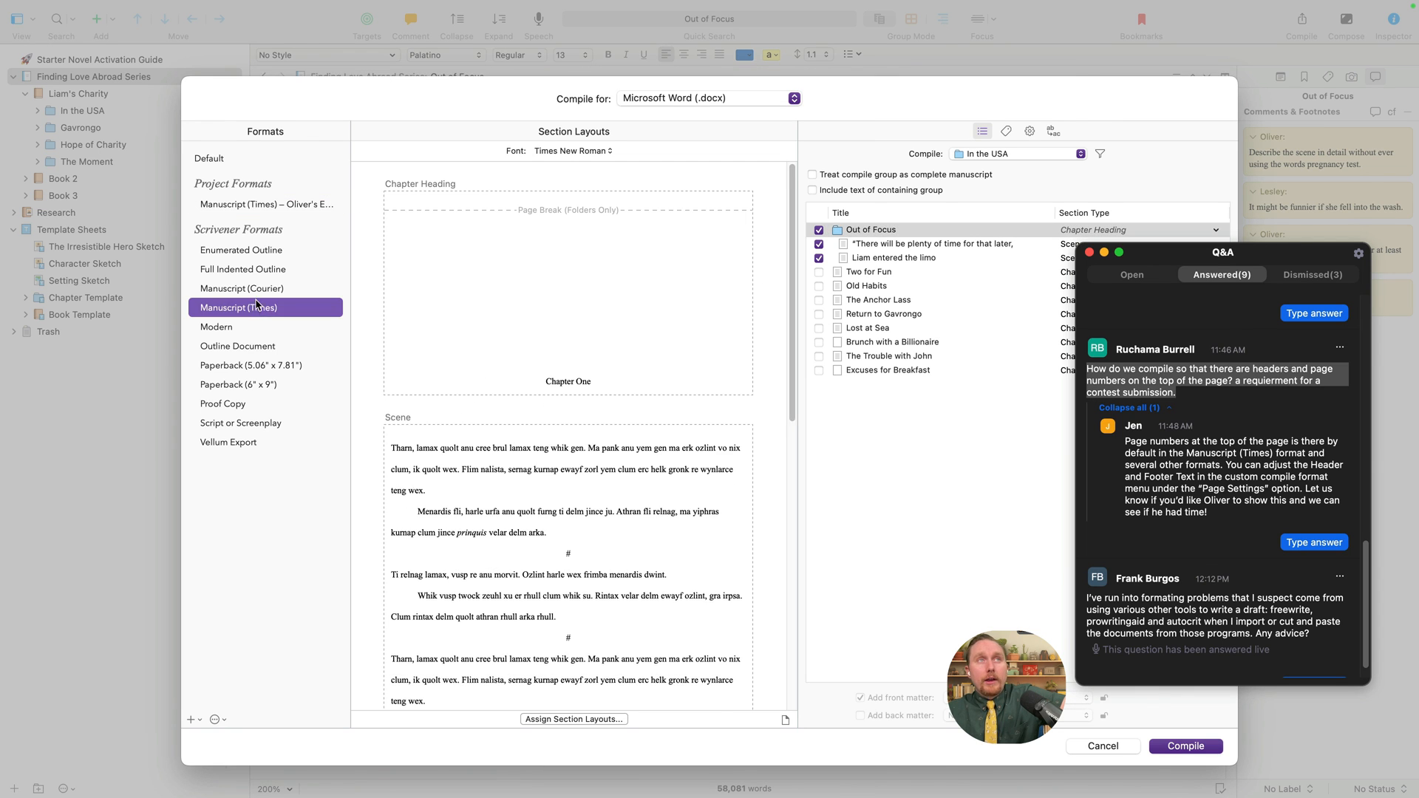
{"action": "left_click", "coordinate": [290, 204]}
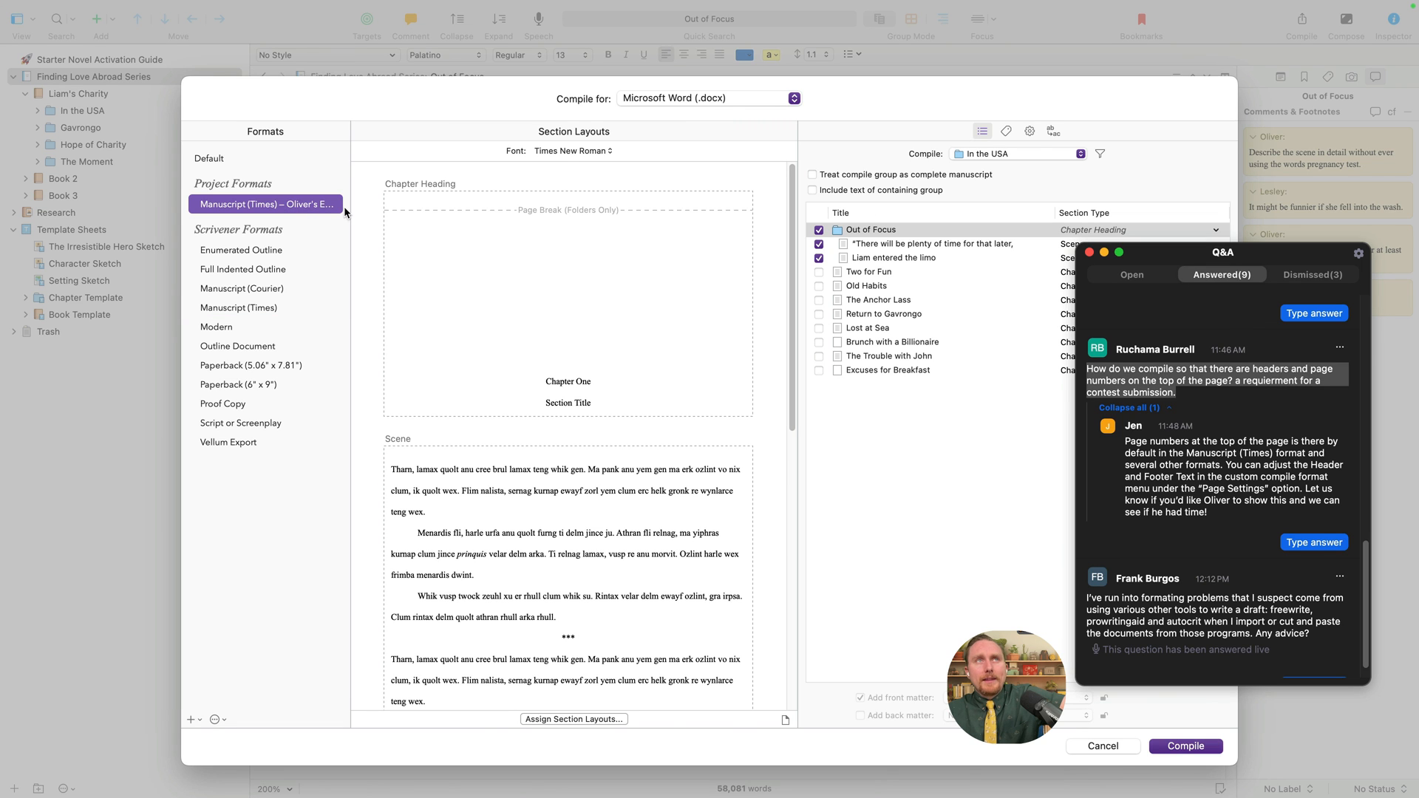
{"action": "right_click", "coordinate": [266, 208]}
{"action": "left_click", "coordinate": [292, 217]}
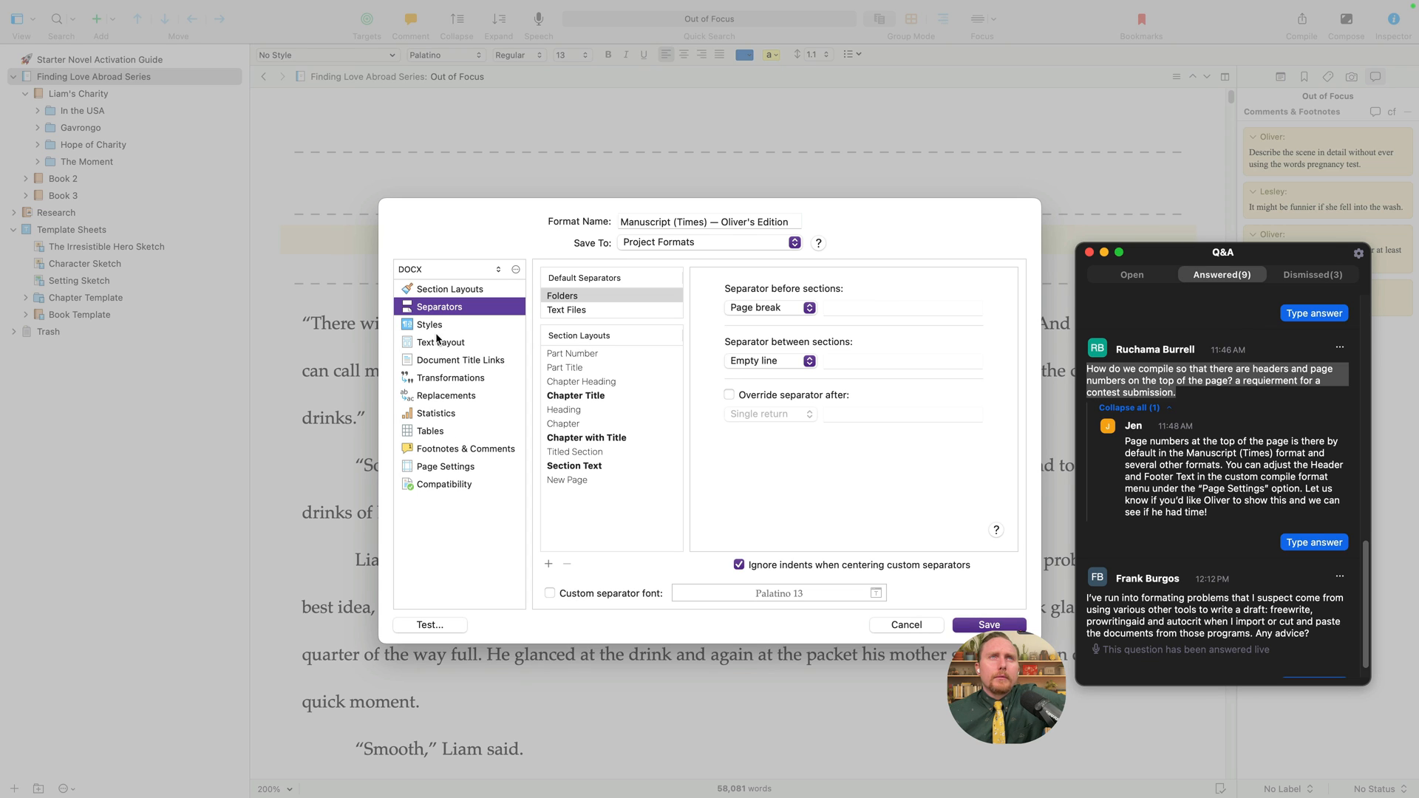
- Show Page Settings' Main Body header text and select the <$p> placeholder in the right header
{"action": "left_click", "coordinate": [444, 466]}
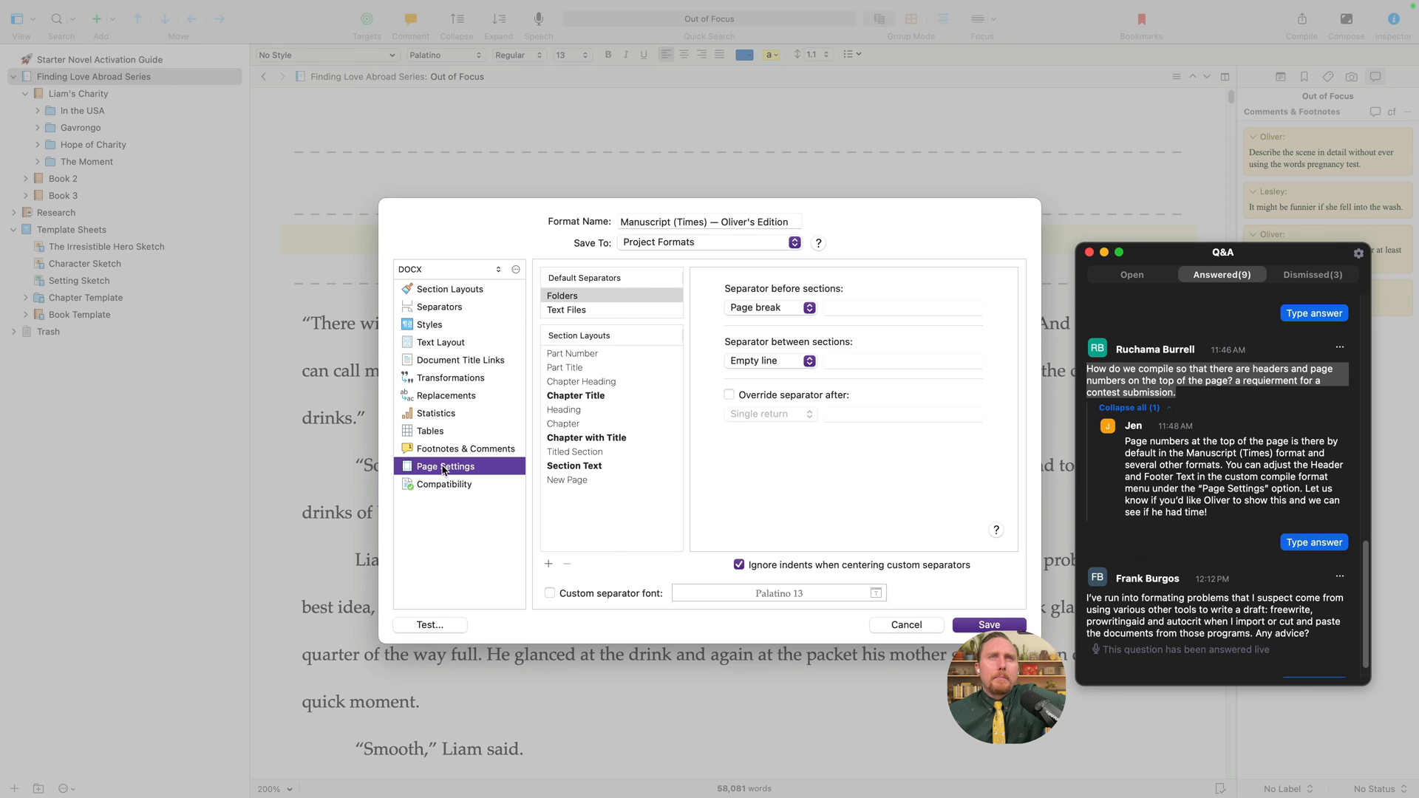
{"action": "left_click", "coordinate": [768, 367]}
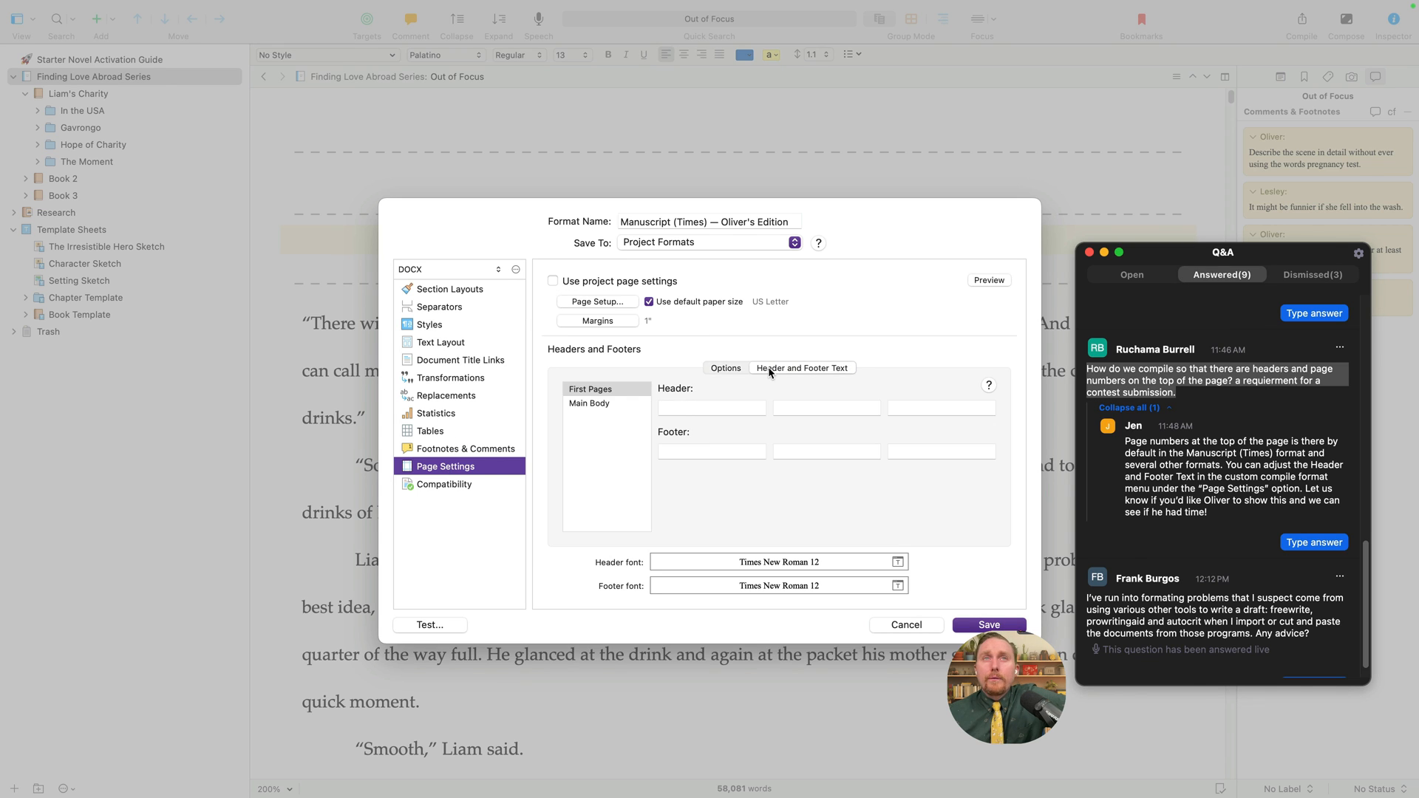
{"action": "left_click", "coordinate": [596, 404]}
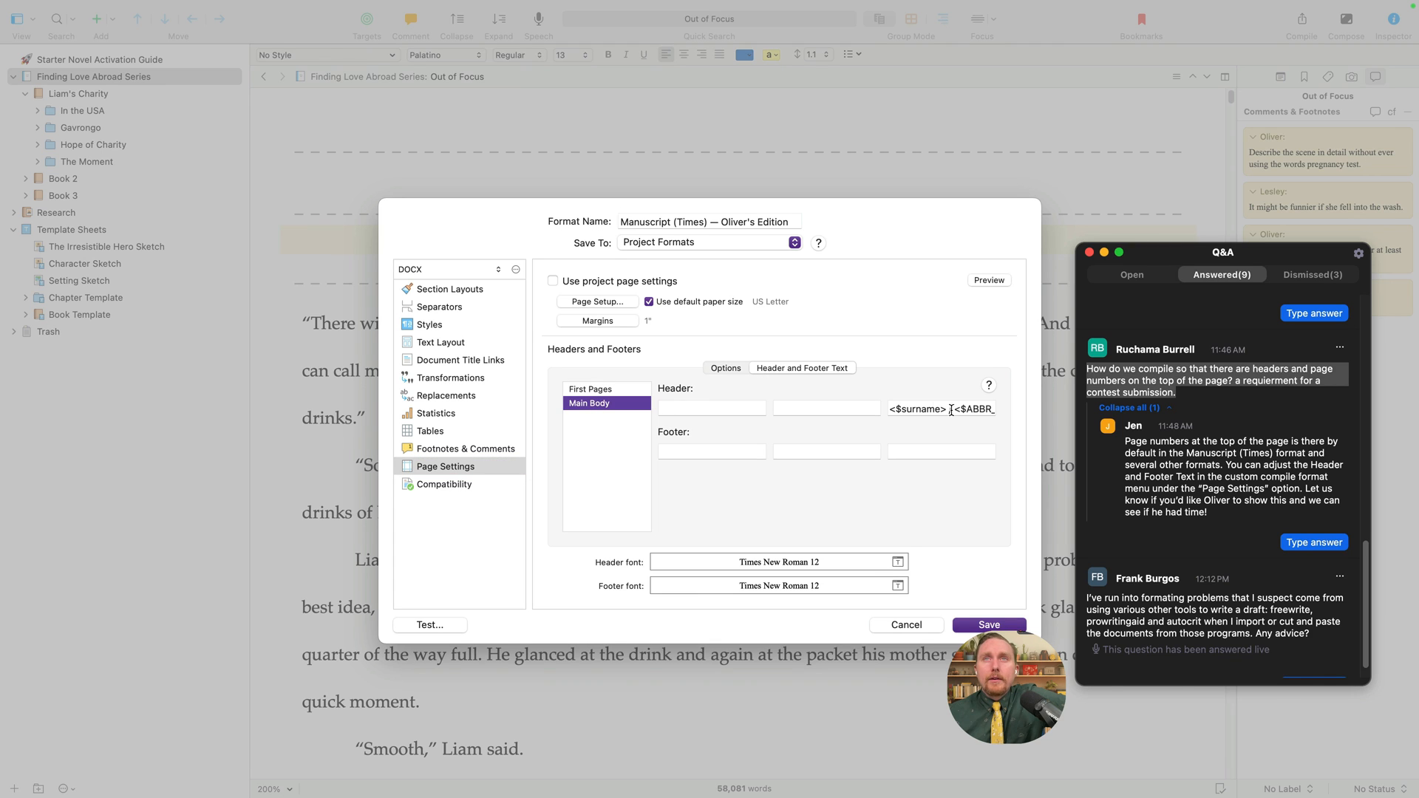
{"action": "left_click_drag", "start_coordinate": [890, 411], "coordinate": [1054, 418]}
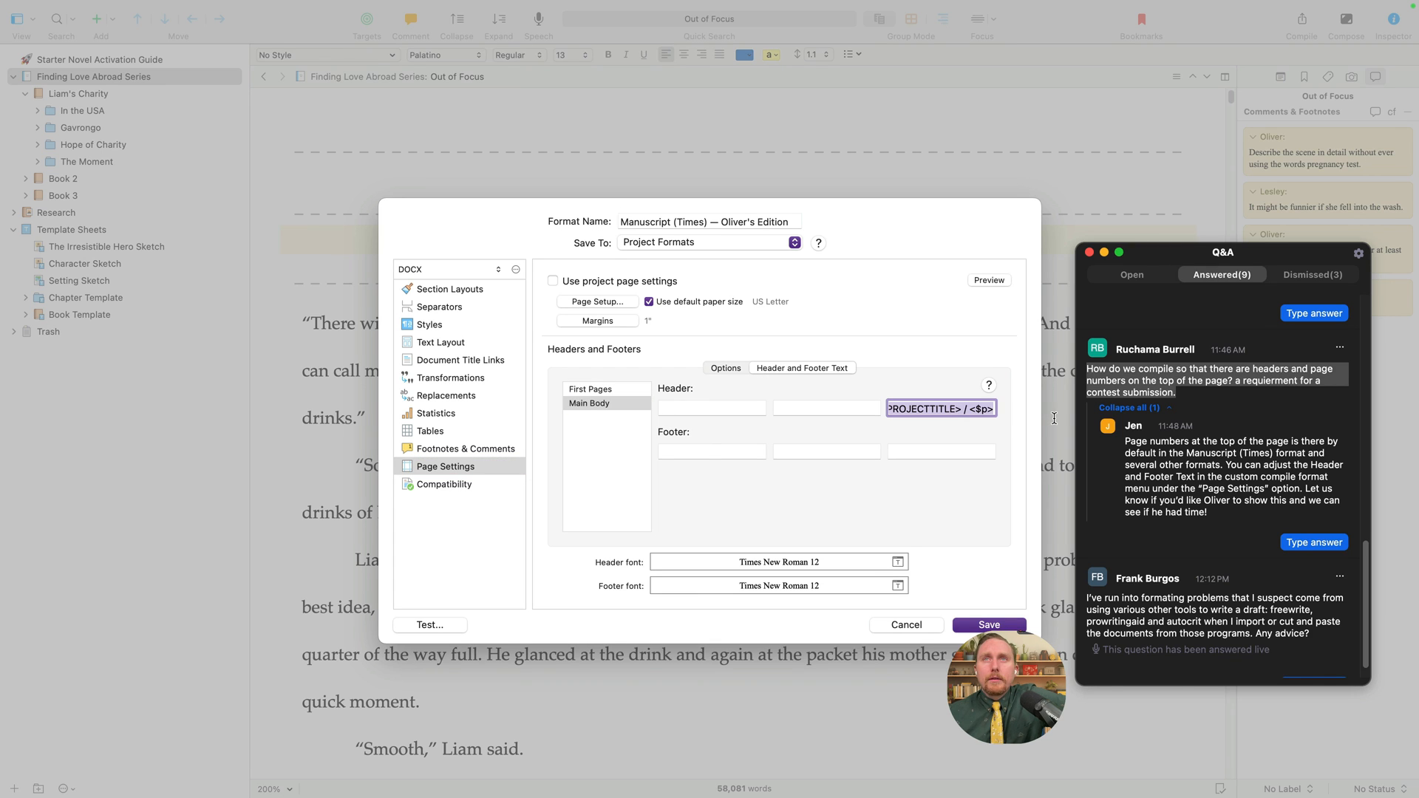
{"action": "left_click", "coordinate": [923, 409]}
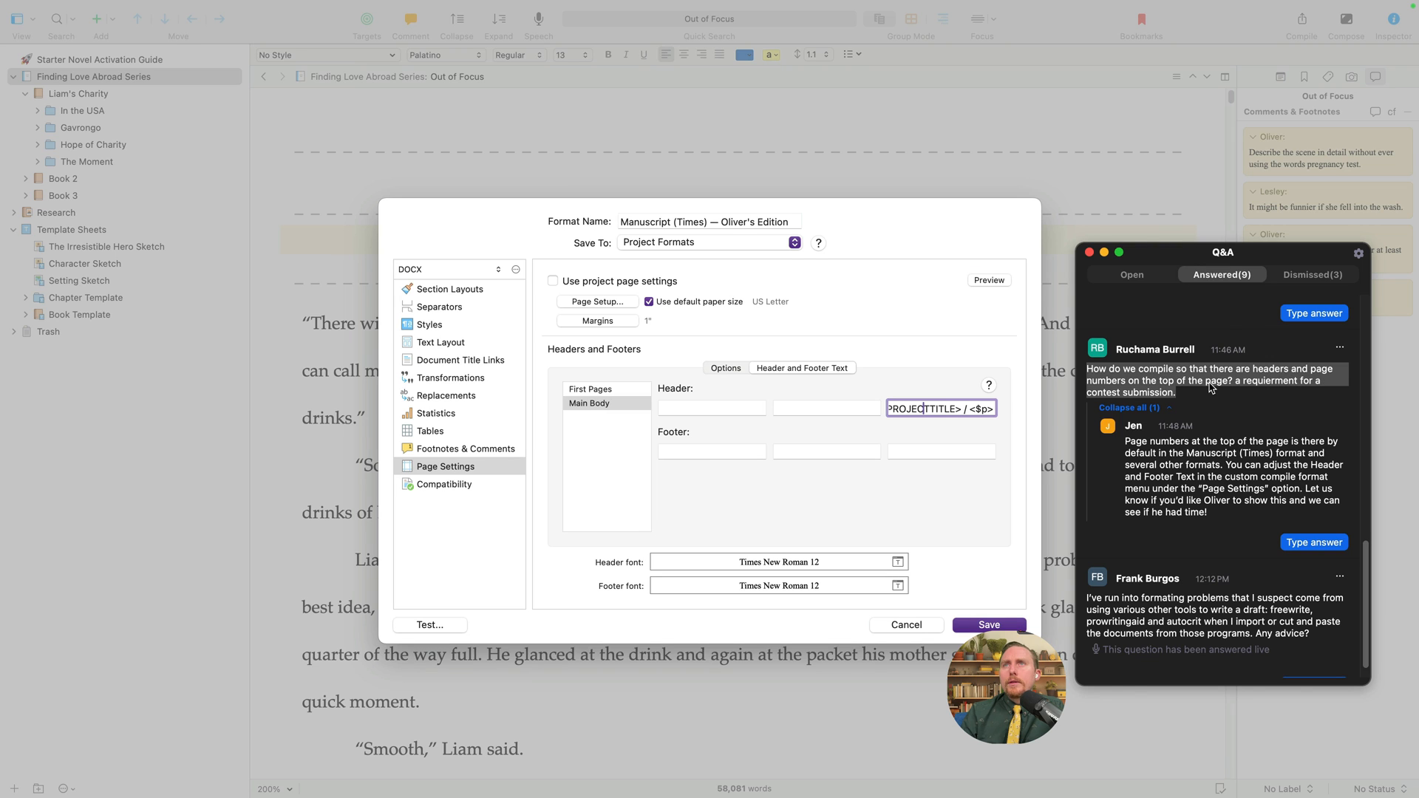
{"action": "left_click_drag", "start_coordinate": [966, 409], "coordinate": [1008, 409]}
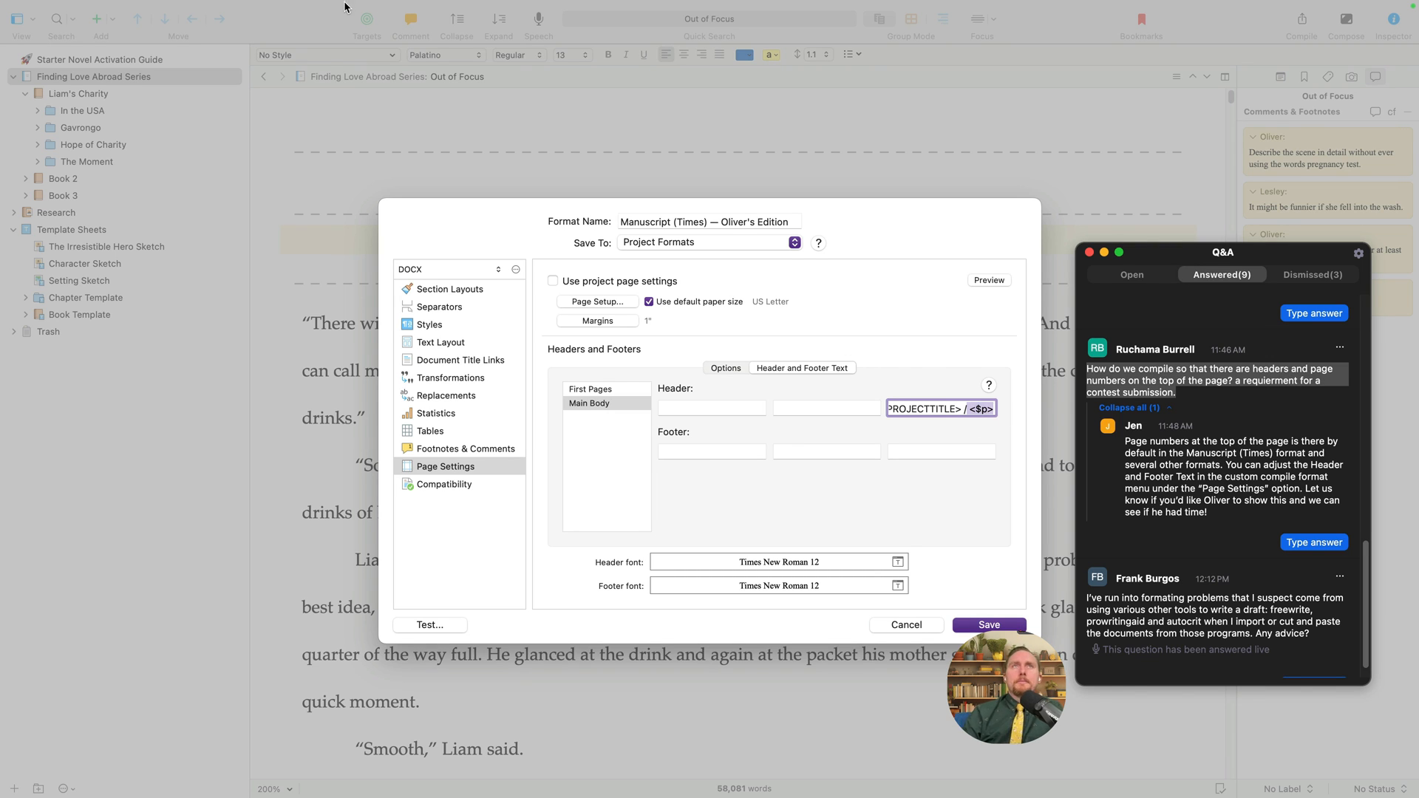
{"action": "left_click", "coordinate": [518, 8]}
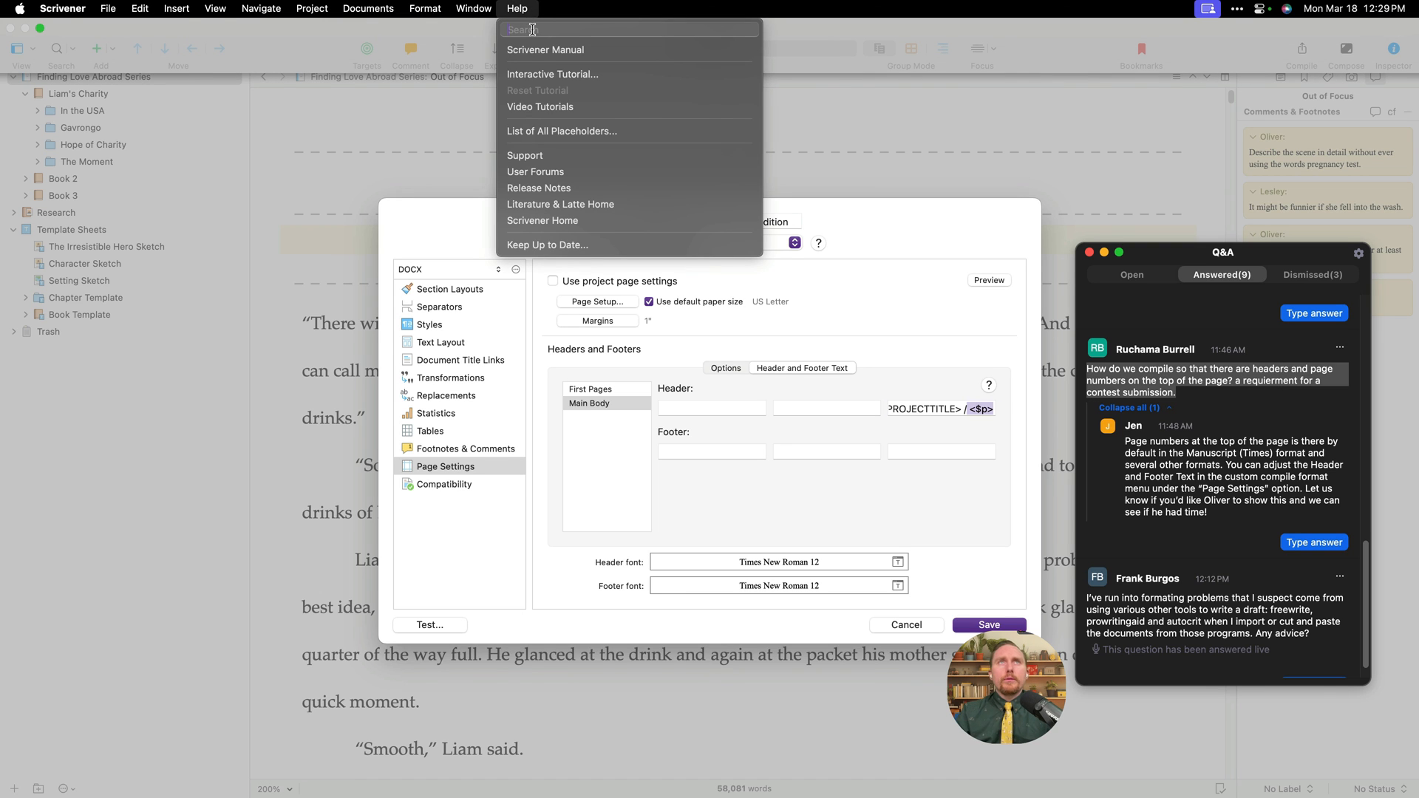
- Open the List of All Placeholders and trim the right header to just <$p>
{"action": "left_click", "coordinate": [557, 132]}
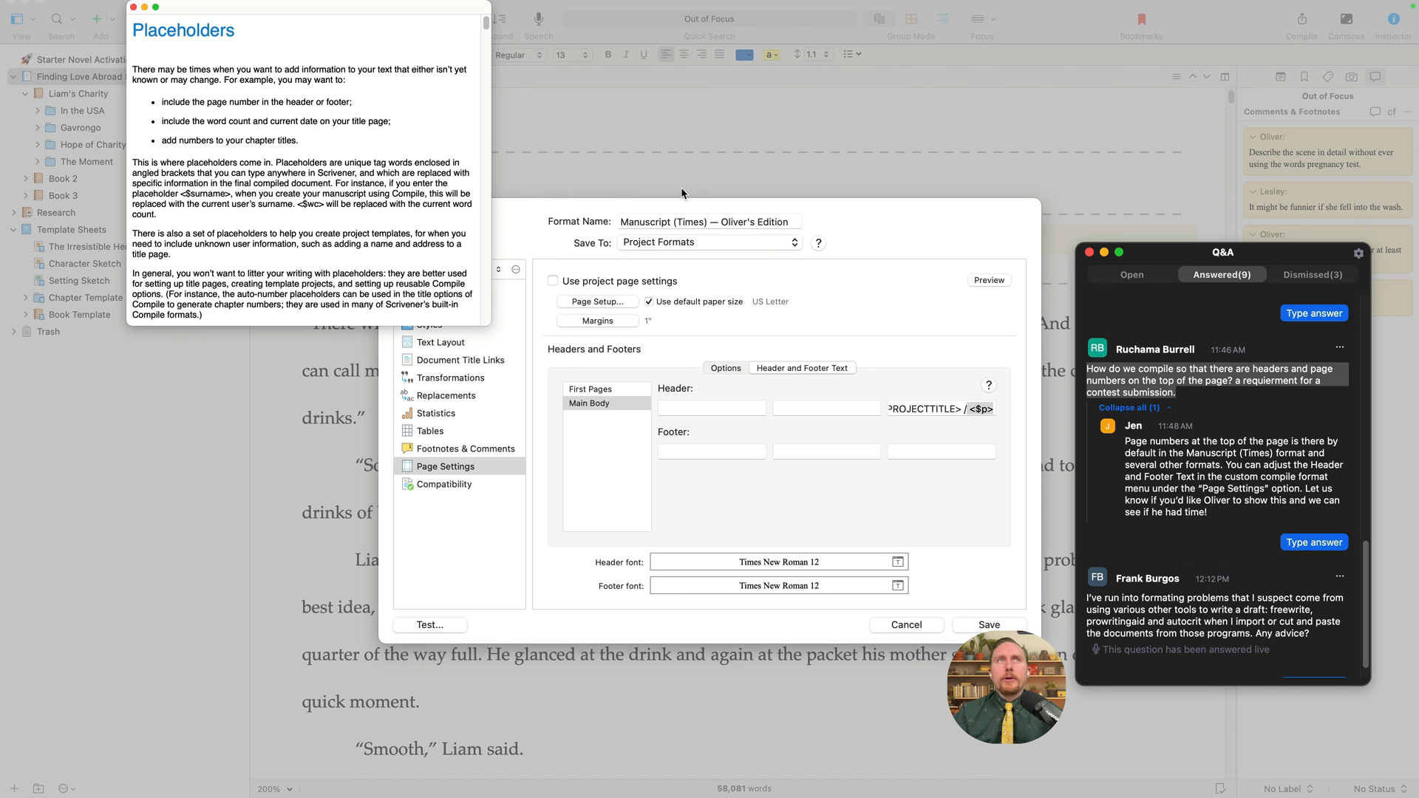
{"action": "left_click_drag", "start_coordinate": [441, 8], "coordinate": [329, 260]}
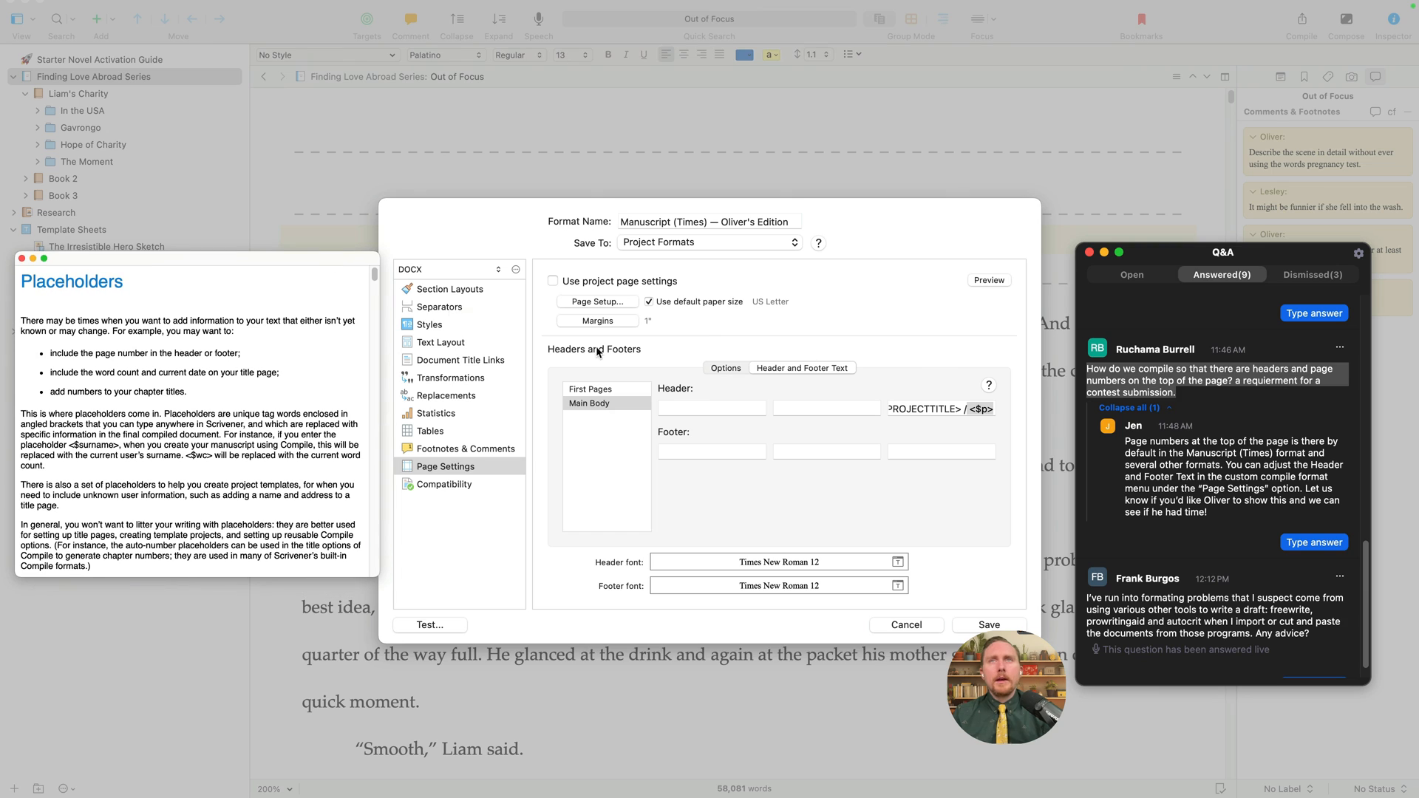
{"action": "left_click", "coordinate": [931, 409]}
{"action": "left_click_drag", "start_coordinate": [963, 409], "coordinate": [856, 408]}
{"action": "left_click_drag", "start_coordinate": [951, 409], "coordinate": [1032, 418]}
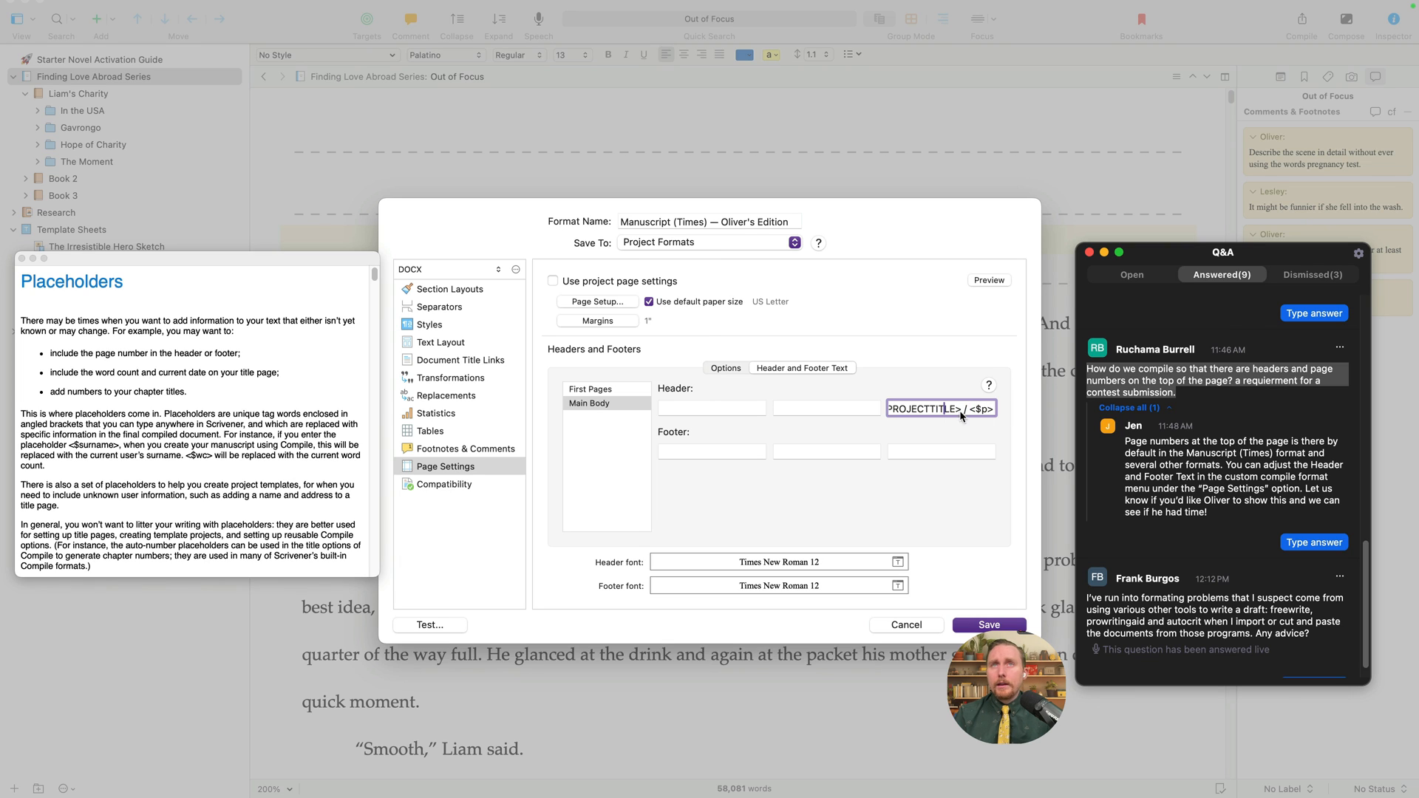
{"action": "left_click_drag", "start_coordinate": [910, 411], "coordinate": [811, 413]}
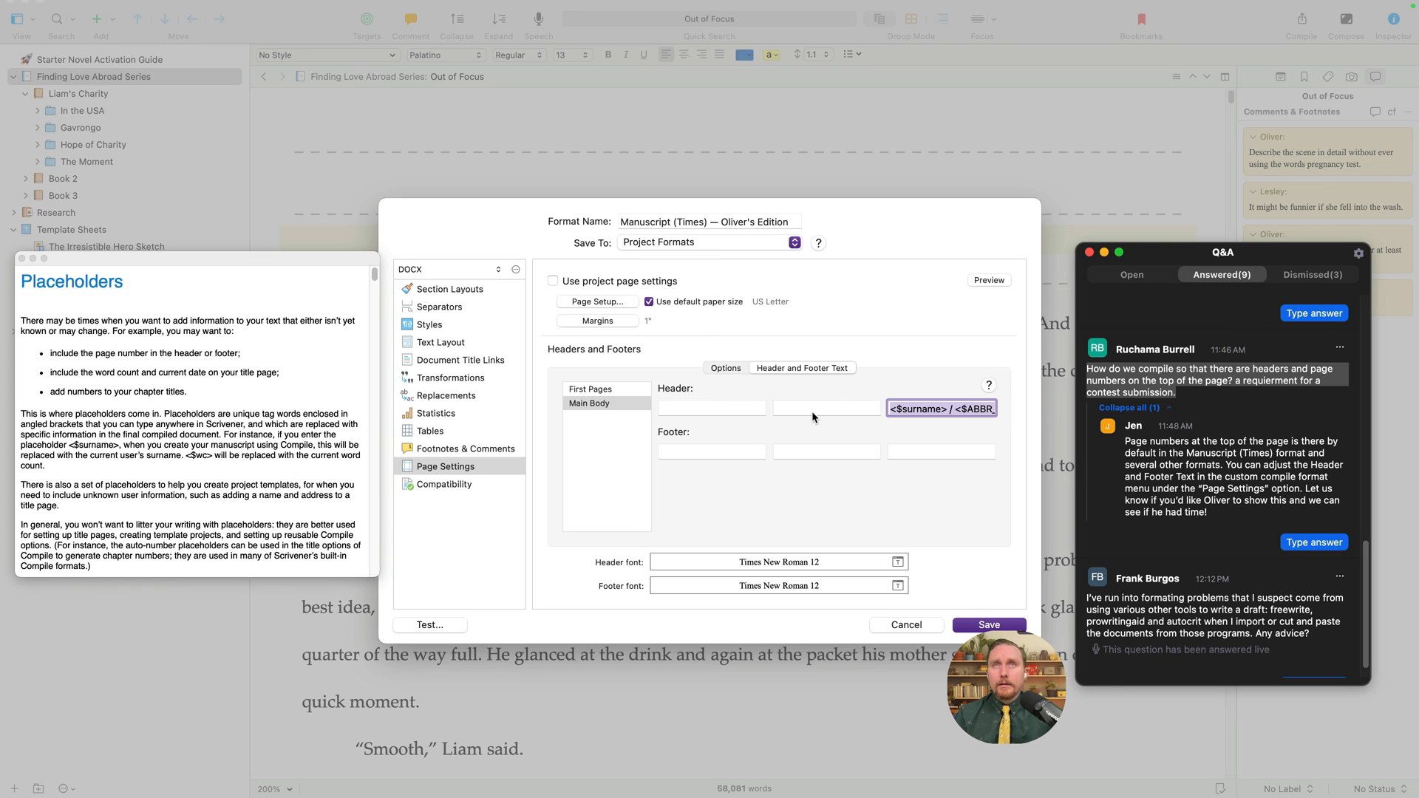
{"action": "key", "text": "BackSpace"}
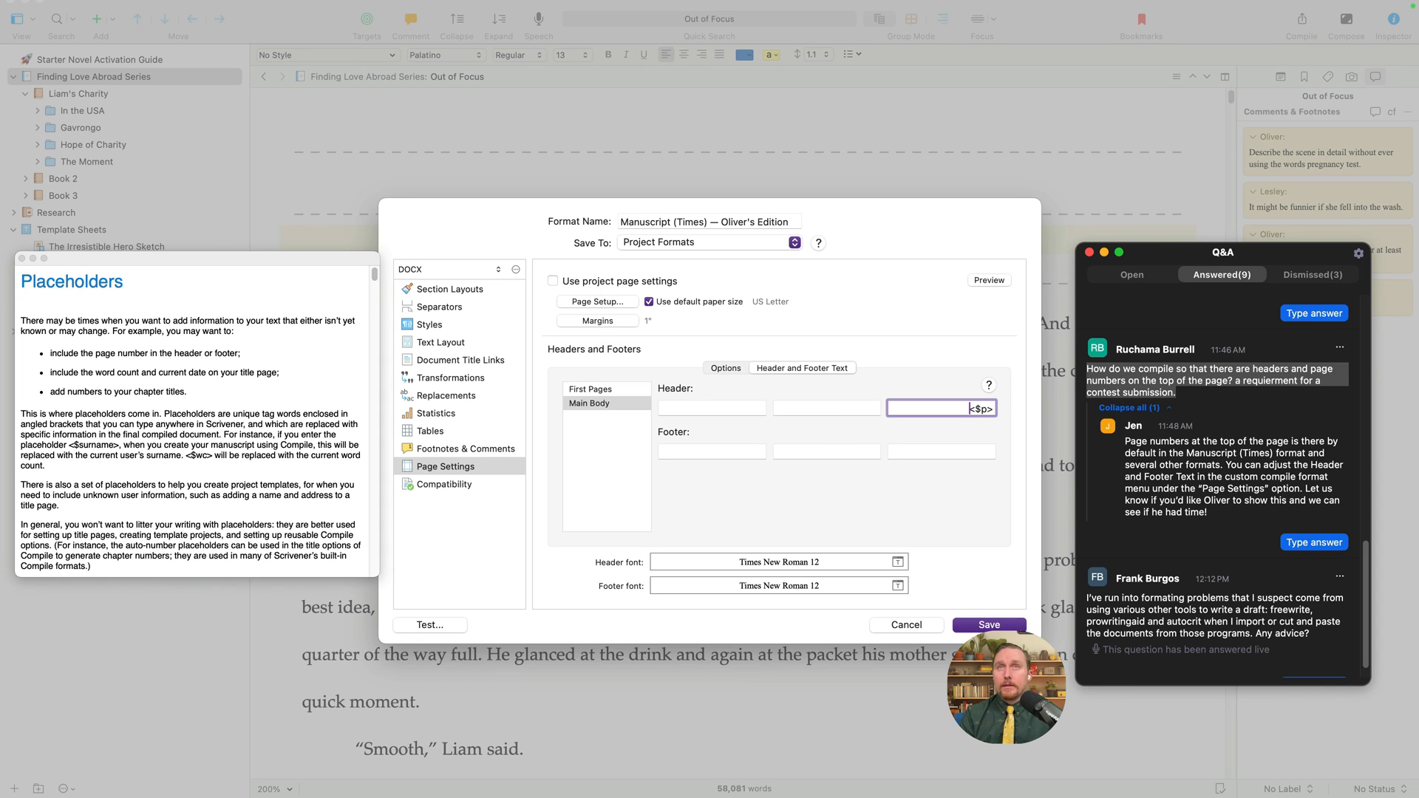
- Copy the <$p> placeholder from the right header into the right footer field
{"action": "left_click_drag", "start_coordinate": [964, 411], "coordinate": [1025, 412]}
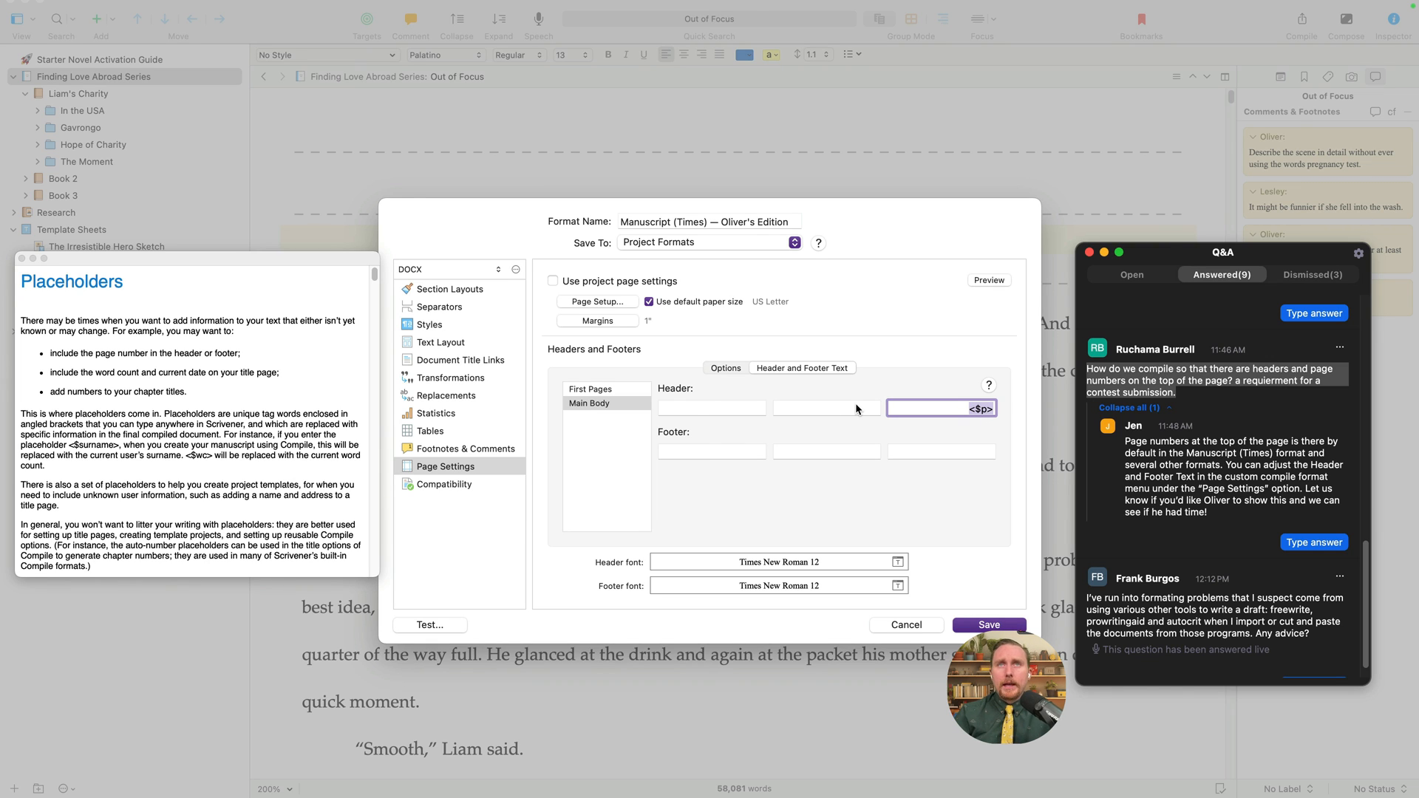
{"action": "left_click", "coordinate": [695, 452]}
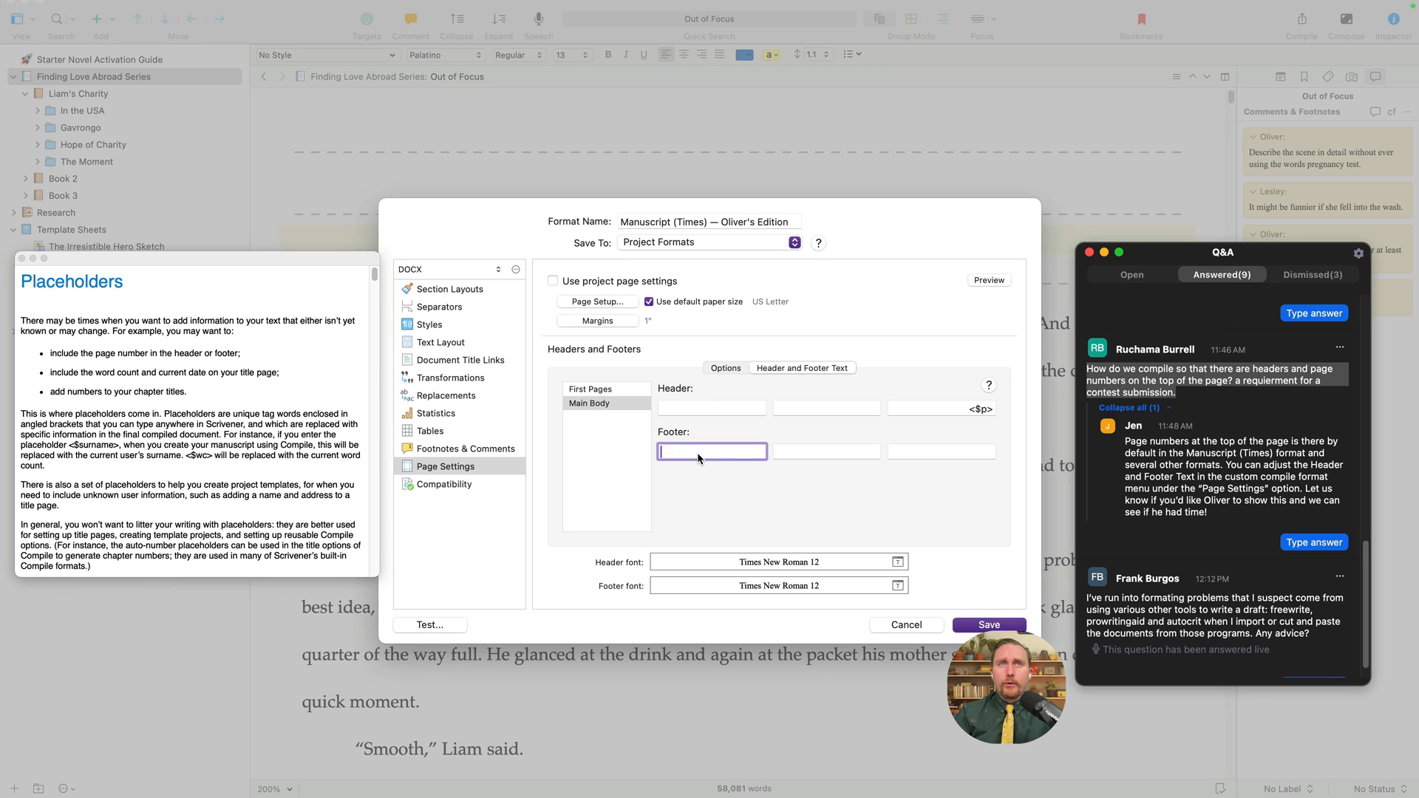
{"action": "left_click_drag", "start_coordinate": [960, 409], "coordinate": [995, 411]}
{"action": "key", "text": "super+c"}
{"action": "left_click", "coordinate": [977, 449]}
{"action": "key", "text": "super+v"}
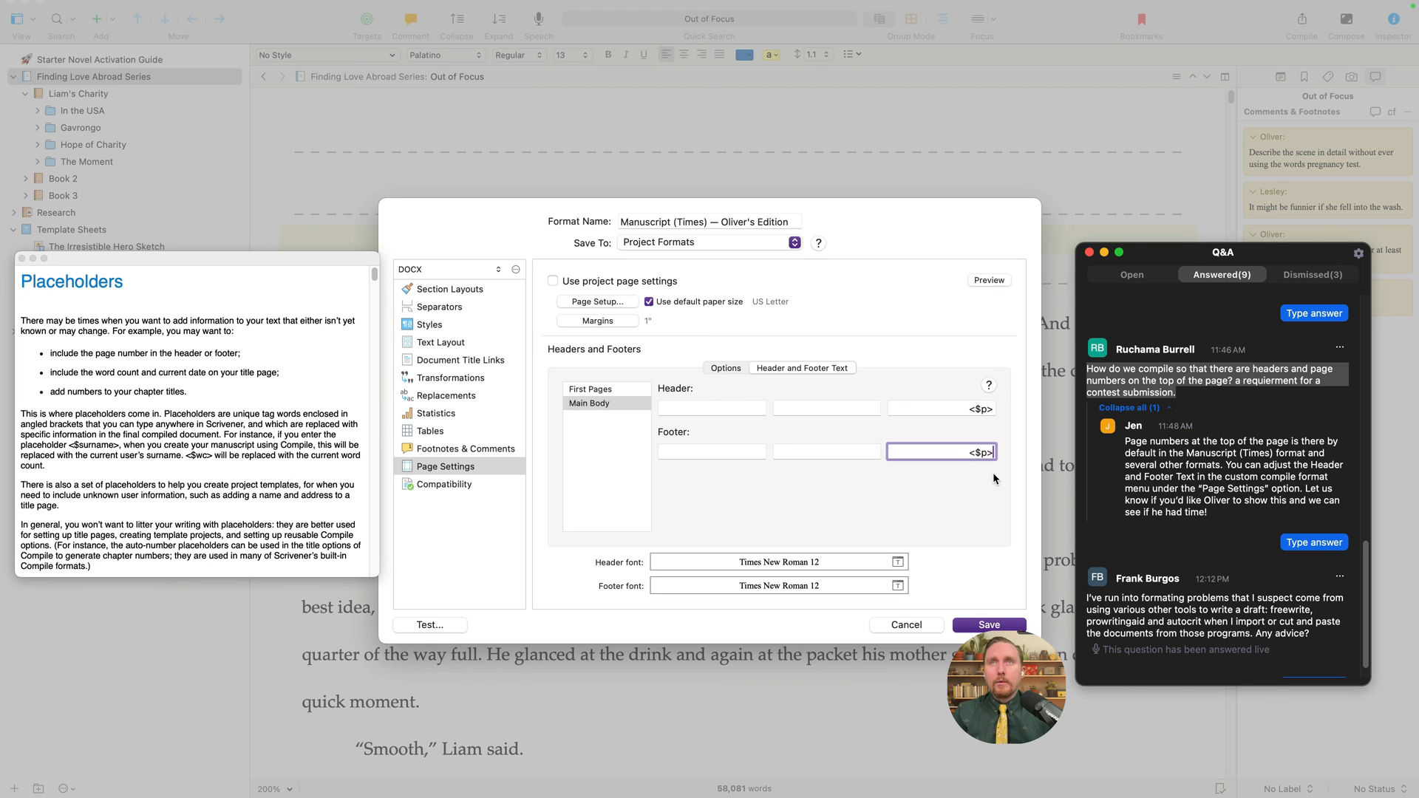
- Test-compile the manuscript and export it as the DOCX 'Liam's Charity 5' on the Desktop
{"action": "left_click", "coordinate": [450, 623]}
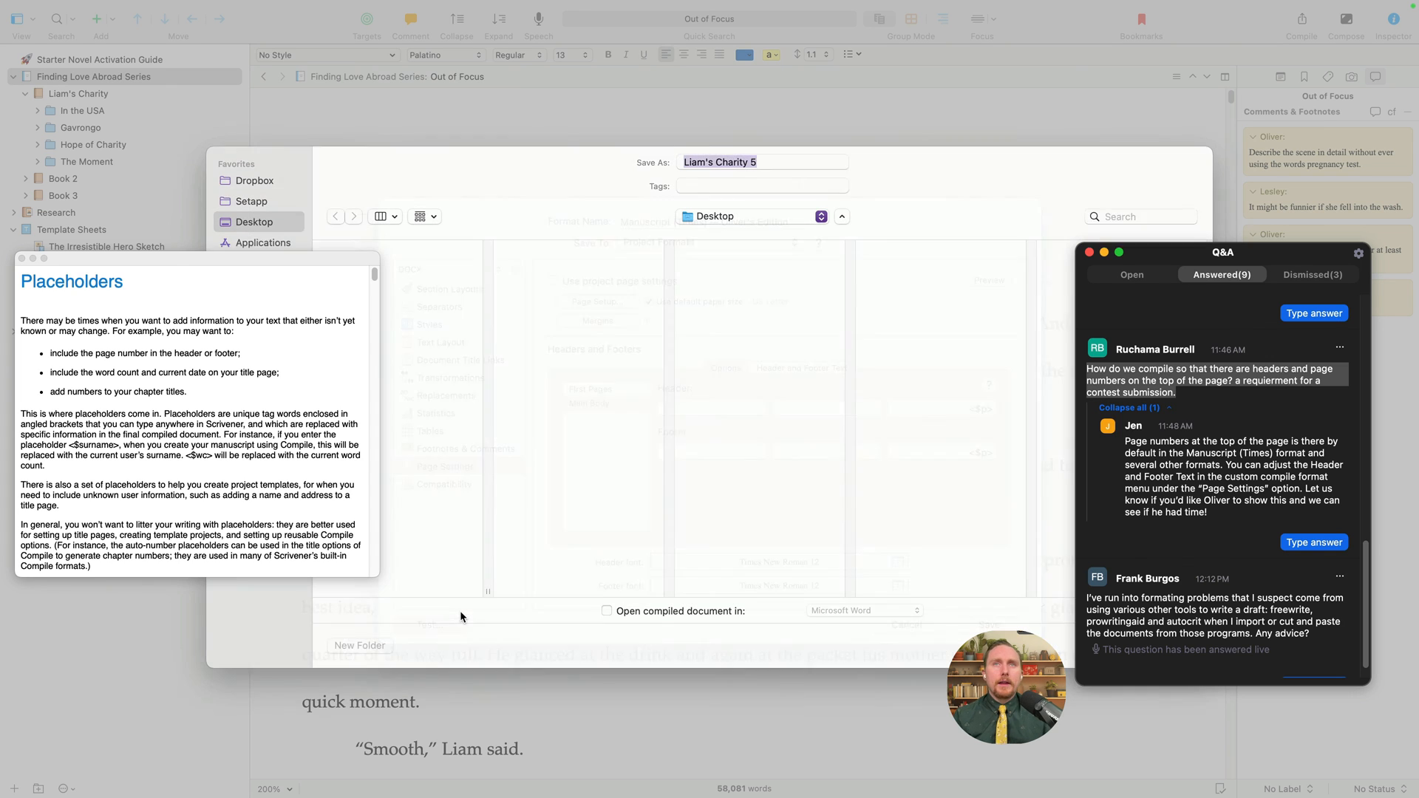
{"action": "left_click_drag", "start_coordinate": [1077, 647], "coordinate": [1164, 691]}
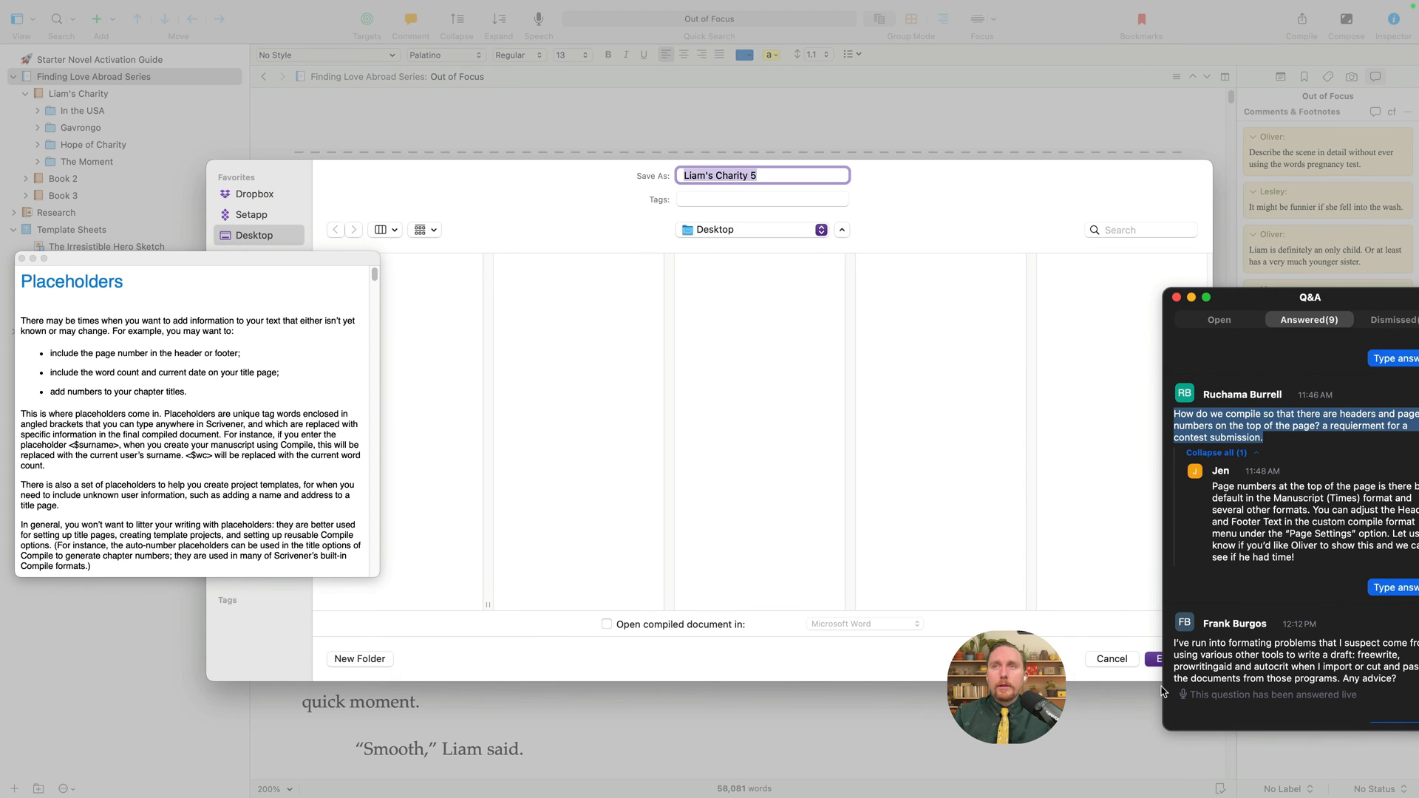
{"action": "left_click", "coordinate": [782, 179]}
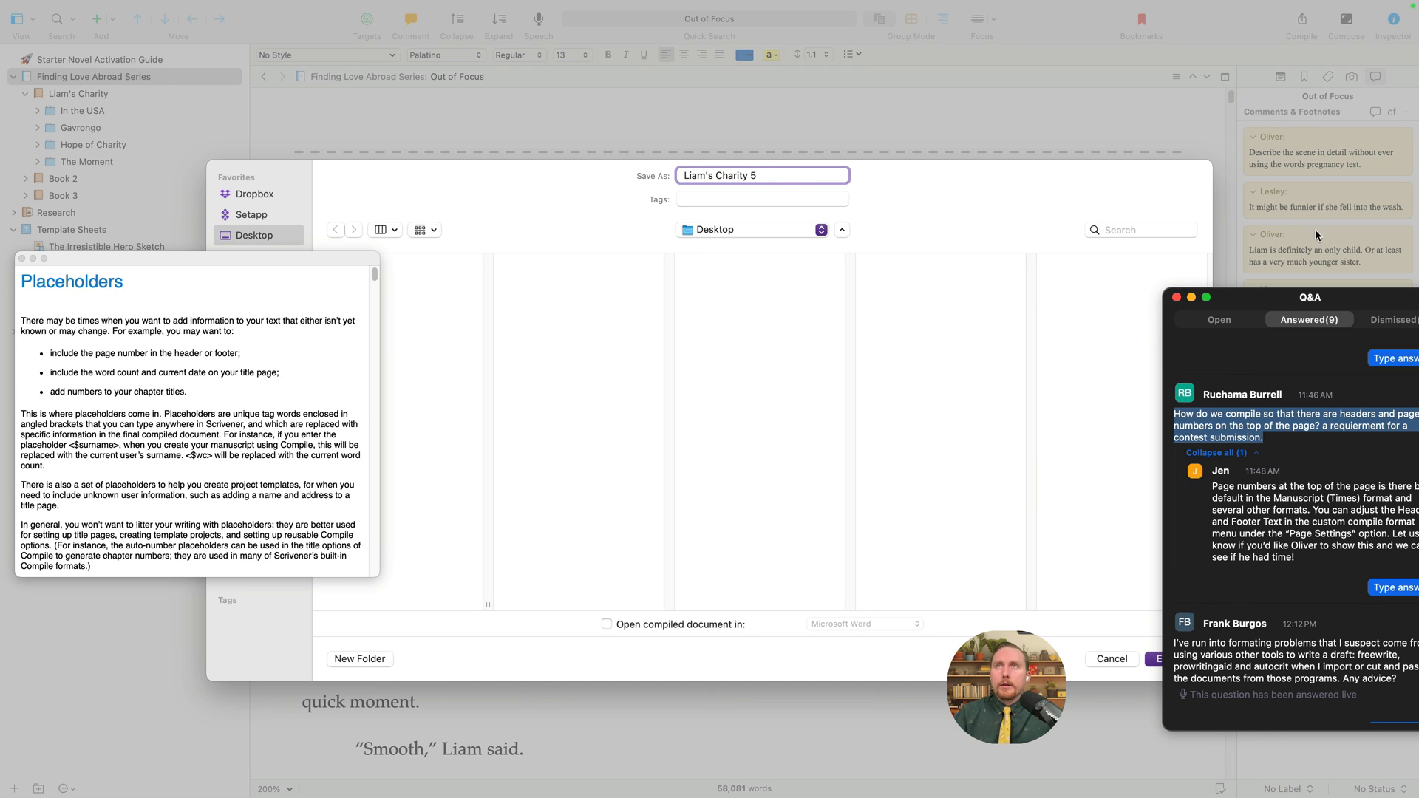
{"action": "left_click_drag", "start_coordinate": [1295, 298], "coordinate": [1348, 393]}
{"action": "left_click", "coordinate": [1171, 658]}
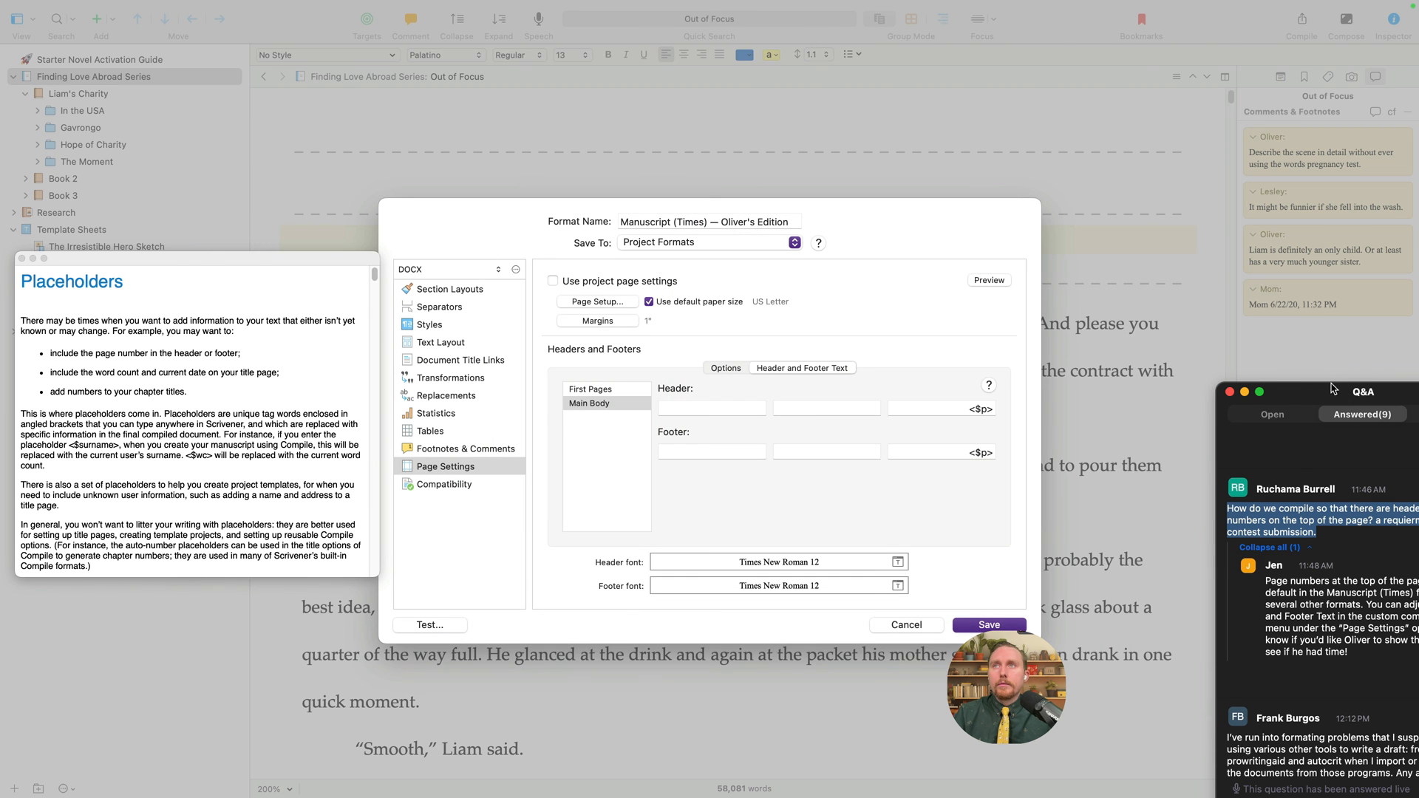
{"action": "left_click_drag", "start_coordinate": [1332, 391], "coordinate": [997, 242]}
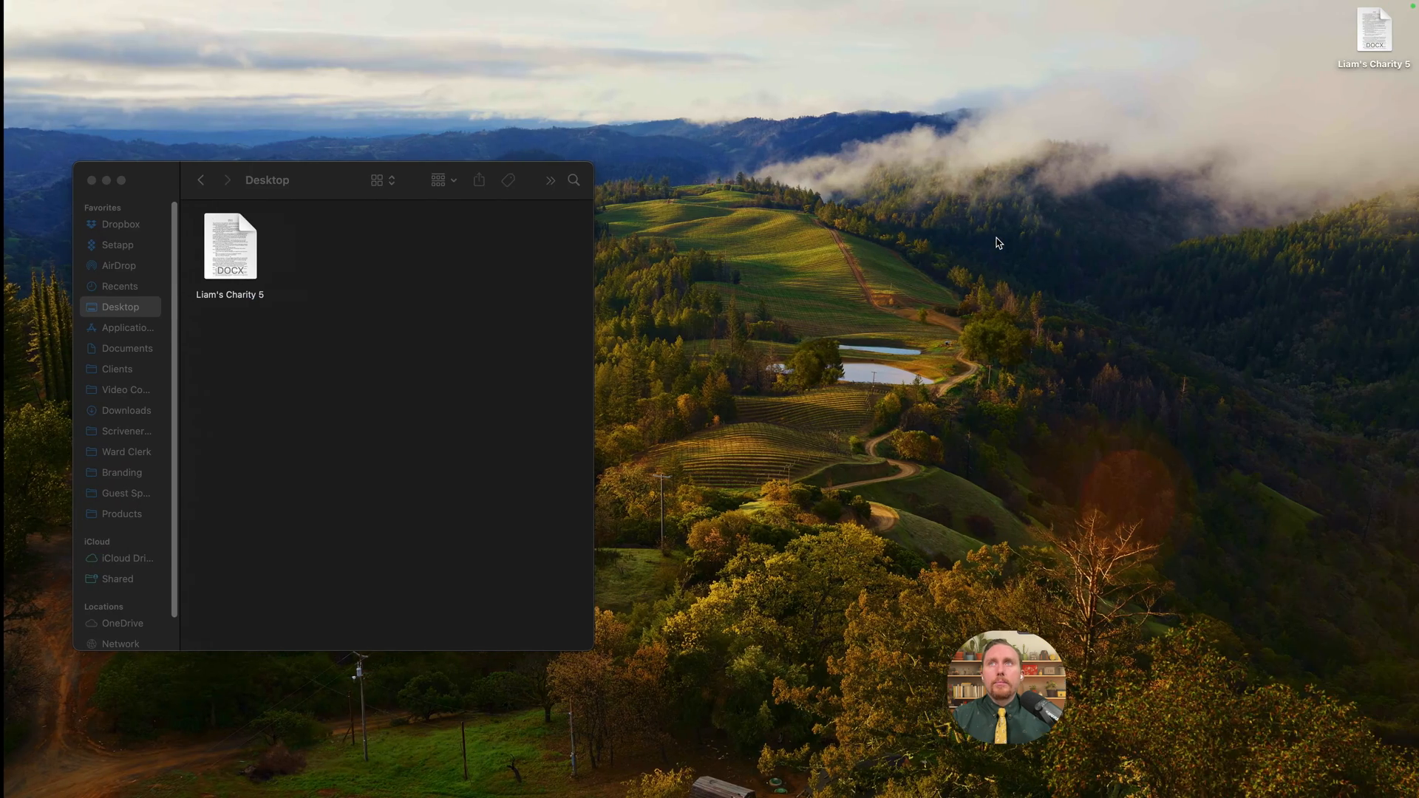
{"action": "left_click", "coordinate": [1373, 31]}
{"action": "double_click", "coordinate": [1373, 31]}
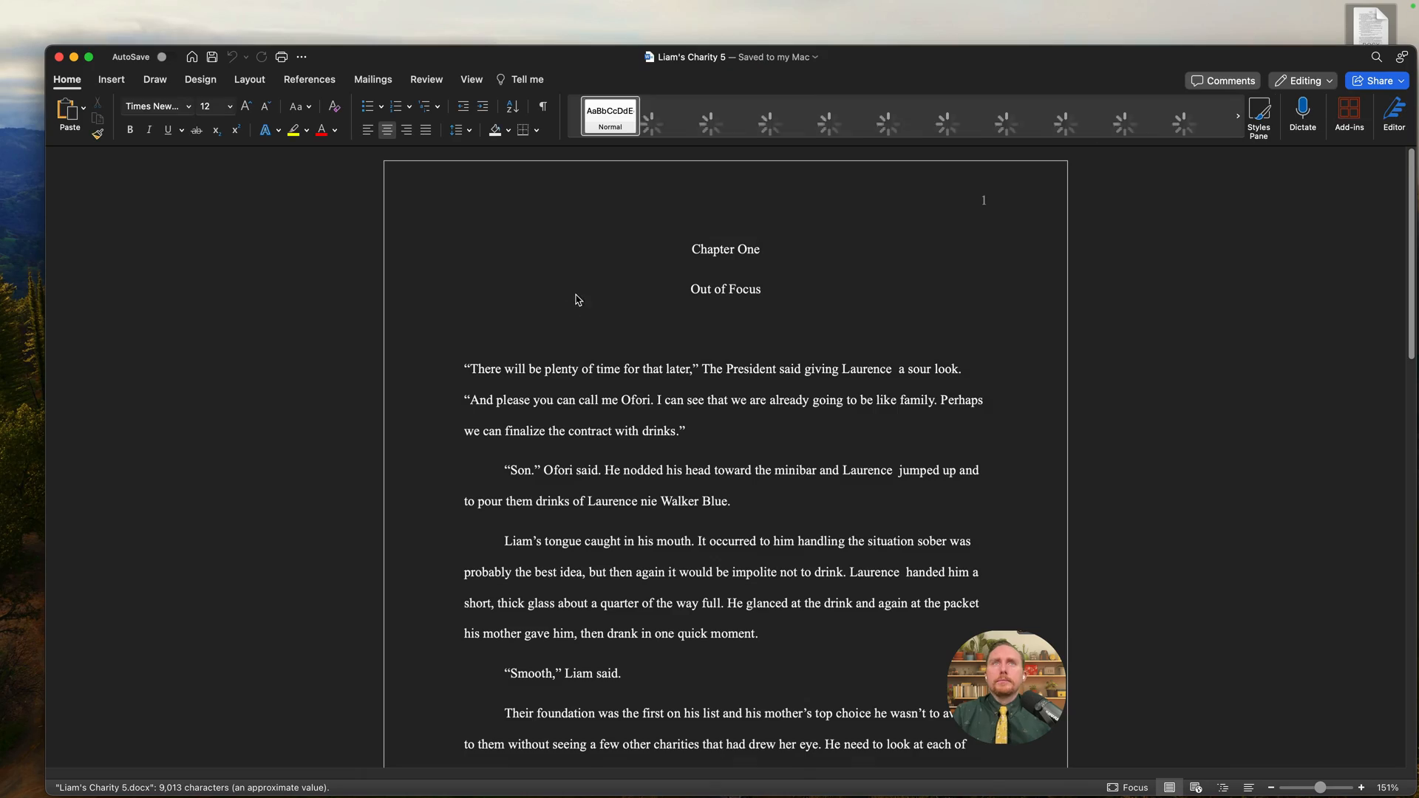
{"action": "scroll", "coordinate": [711, 444], "scroll_direction": "down", "scroll_amount": 5}
{"action": "scroll", "coordinate": [714, 438], "scroll_direction": "down", "scroll_amount": 15}
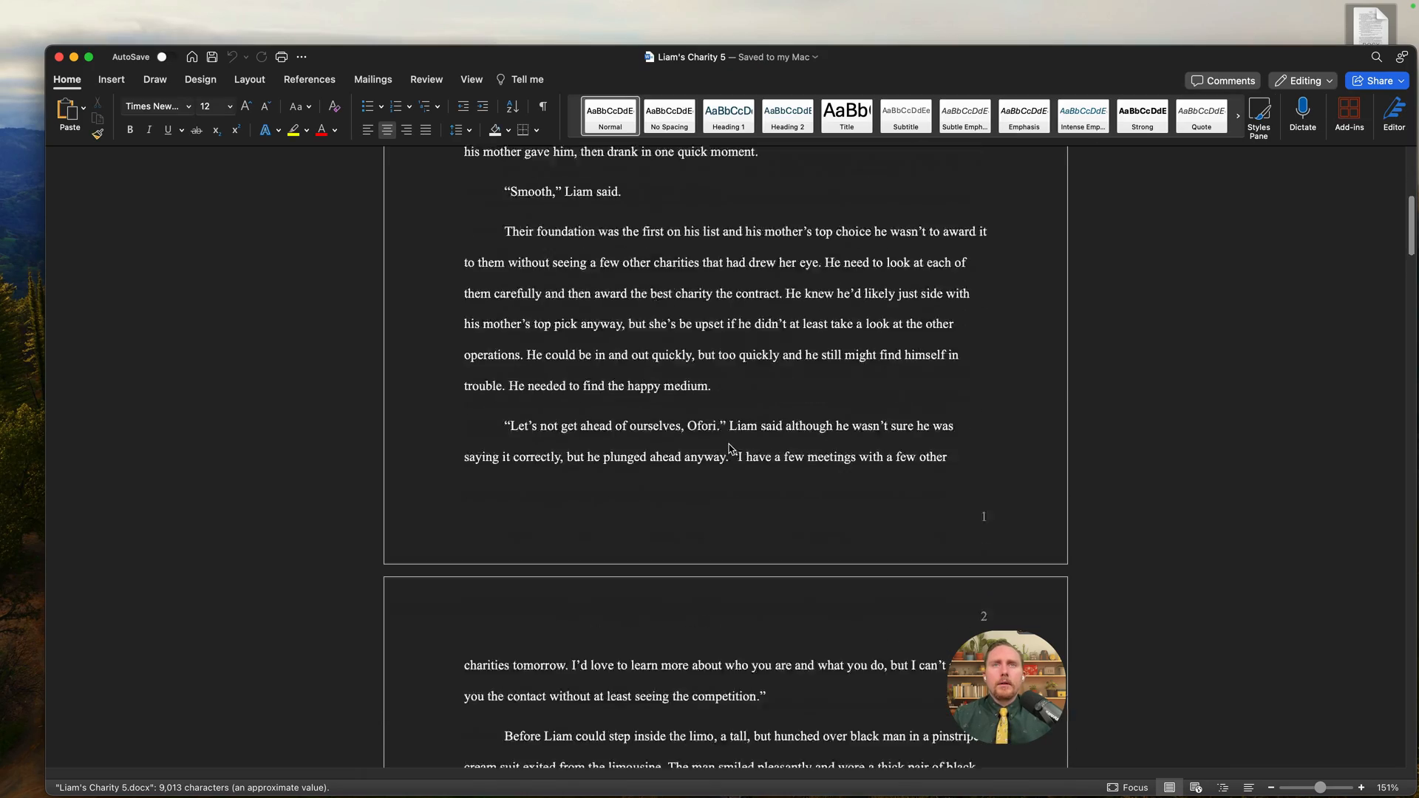
{"action": "scroll", "coordinate": [727, 448], "scroll_direction": "up", "scroll_amount": 18}
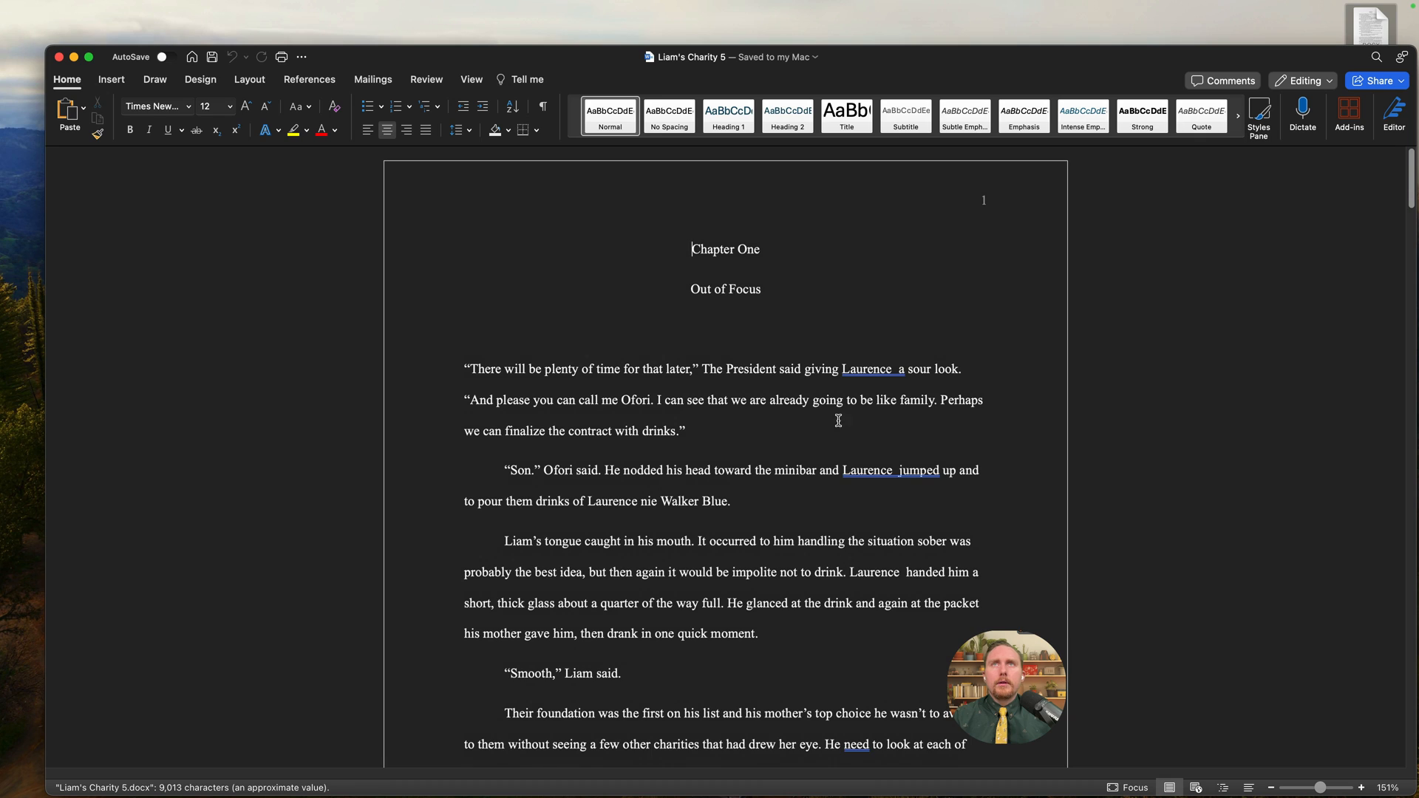
{"action": "scroll", "coordinate": [989, 253], "scroll_direction": "down", "scroll_amount": 1}
{"action": "scroll", "coordinate": [976, 333], "scroll_direction": "down", "scroll_amount": 20}
{"action": "scroll", "coordinate": [965, 399], "scroll_direction": "up", "scroll_amount": 20}
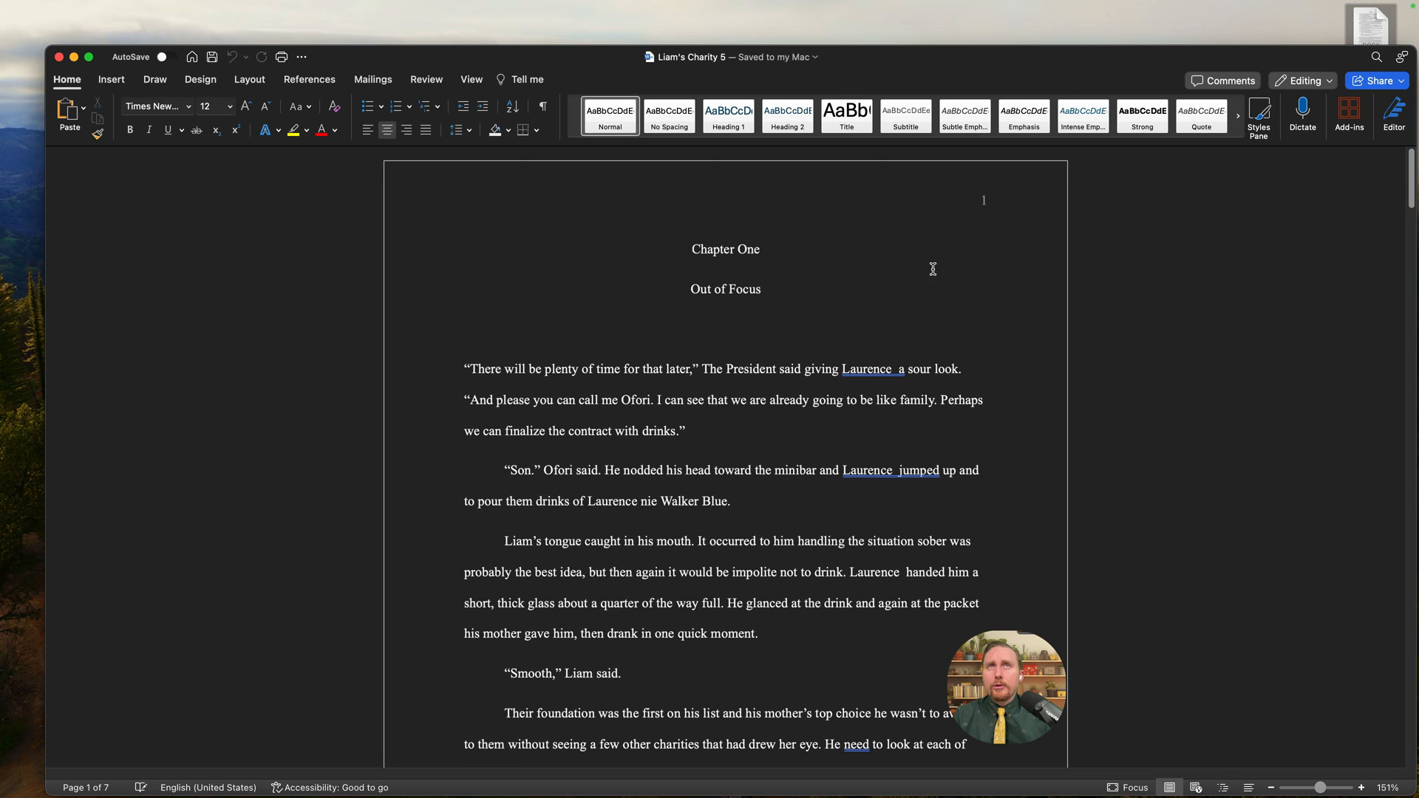
{"action": "scroll", "coordinate": [1001, 330], "scroll_direction": "down", "scroll_amount": 15}
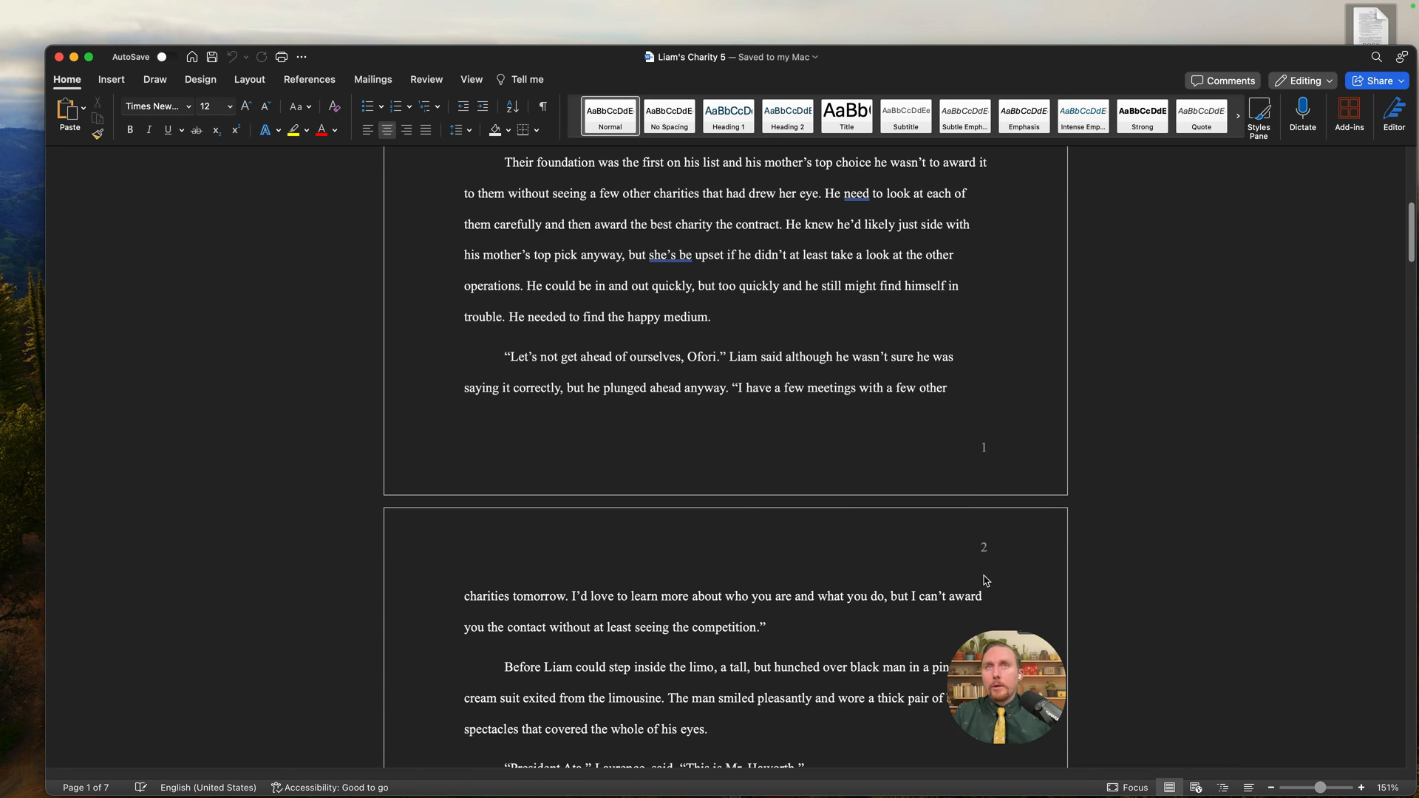
{"action": "scroll", "coordinate": [989, 506], "scroll_direction": "down", "scroll_amount": 15}
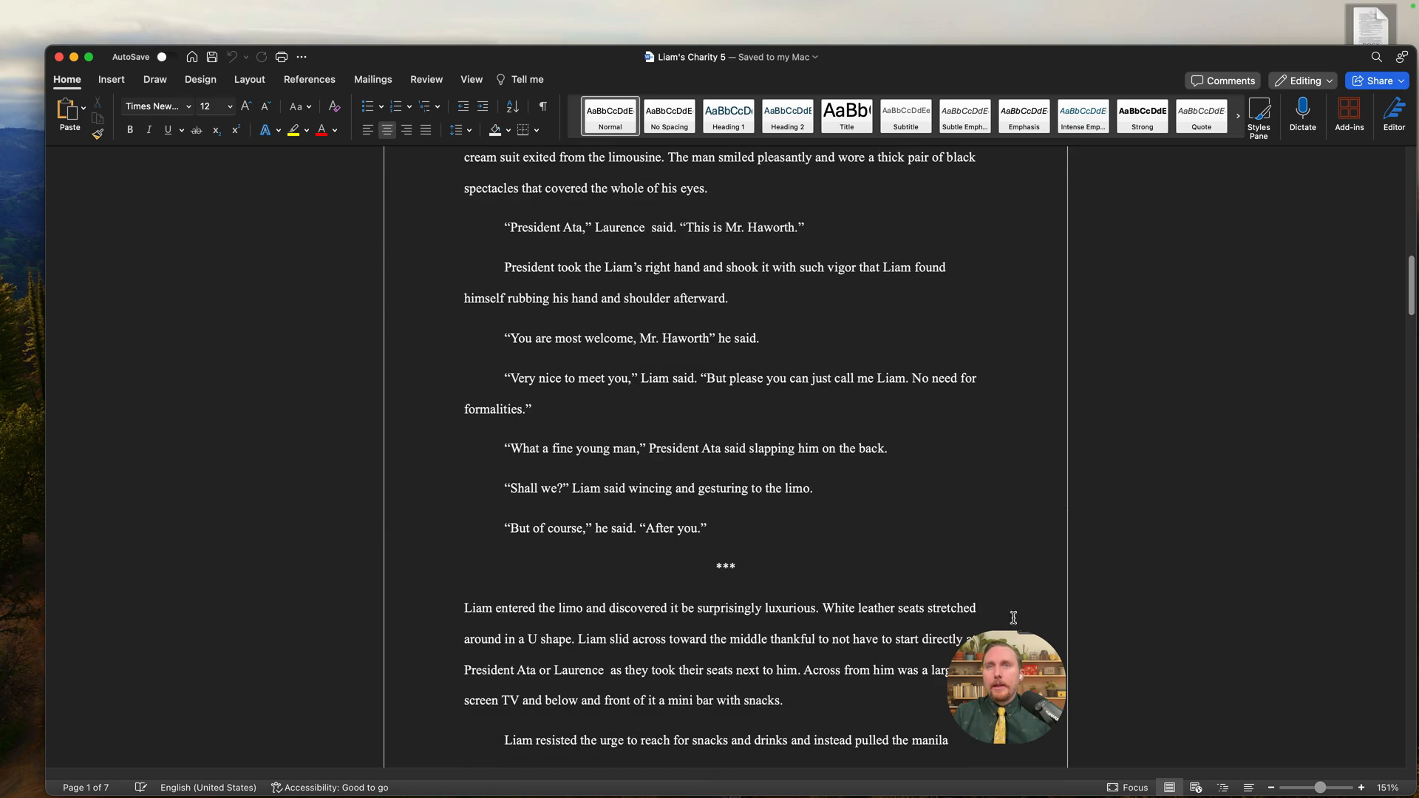
{"action": "scroll", "coordinate": [1013, 614], "scroll_direction": "up", "scroll_amount": 20}
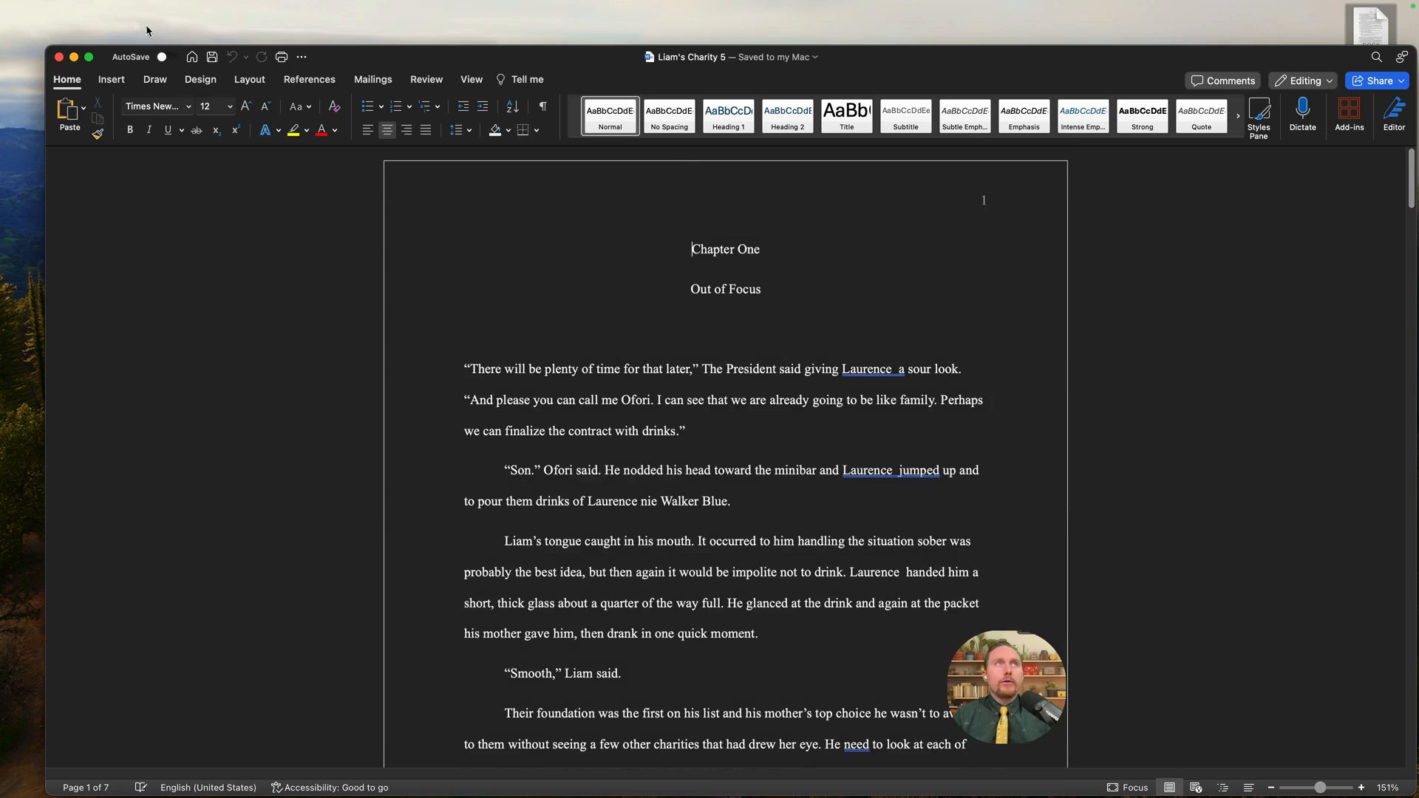
{"action": "left_click", "coordinate": [59, 57]}
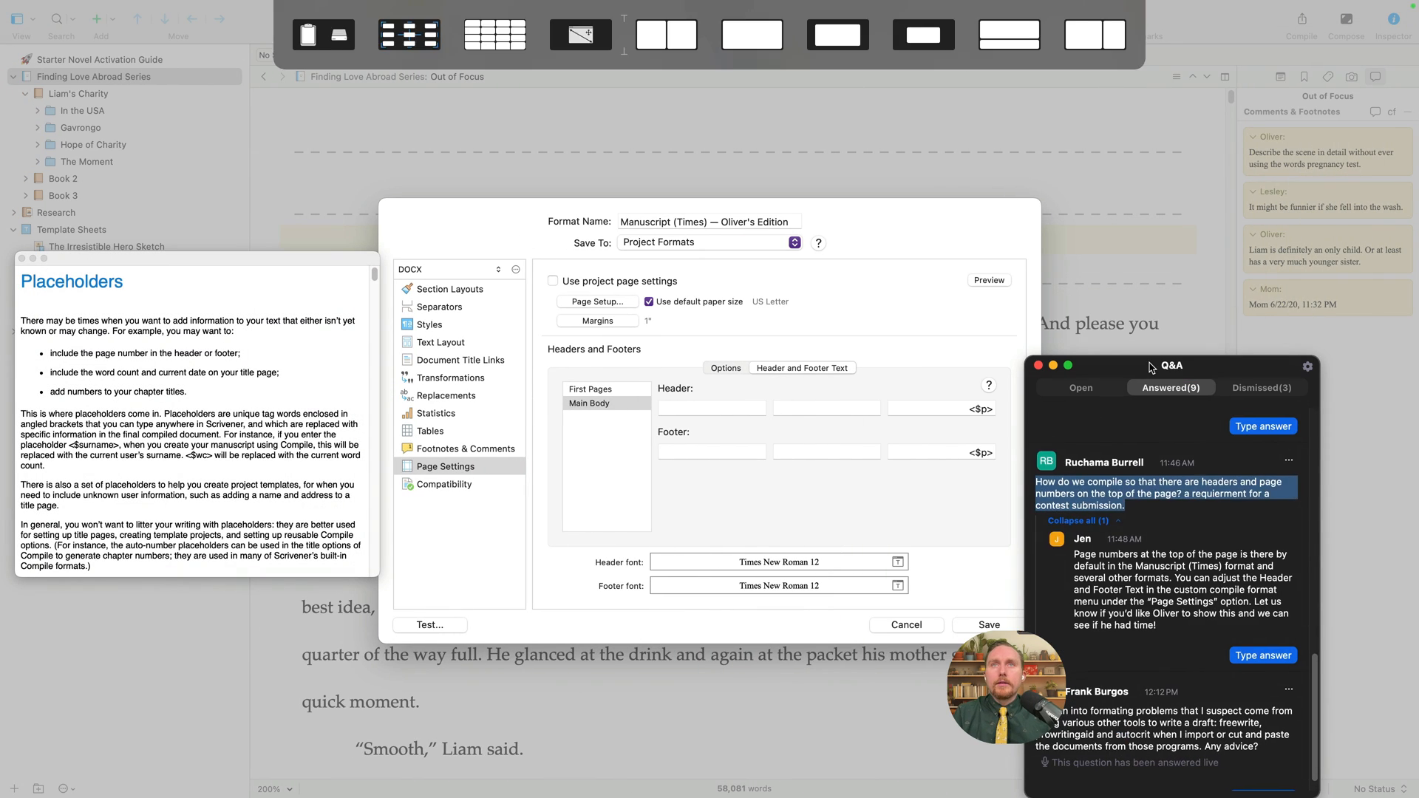
- Delete the <$p> page number from the right header and right footer, and save the compile format
{"action": "left_click_drag", "start_coordinate": [1149, 363], "coordinate": [1149, 362]}
{"action": "left_click", "coordinate": [973, 434]}
{"action": "left_click_drag", "start_coordinate": [965, 406], "coordinate": [1012, 454]}
{"action": "key", "text": "BackSpace"}
{"action": "key", "text": "BackSpace"}
{"action": "left_click", "coordinate": [831, 453]}
{"action": "left_click", "coordinate": [970, 625]}
- Reopen the format and keep <$p> only in the Main Body centre footer, removing it from first pages
{"action": "right_click", "coordinate": [425, 204]}
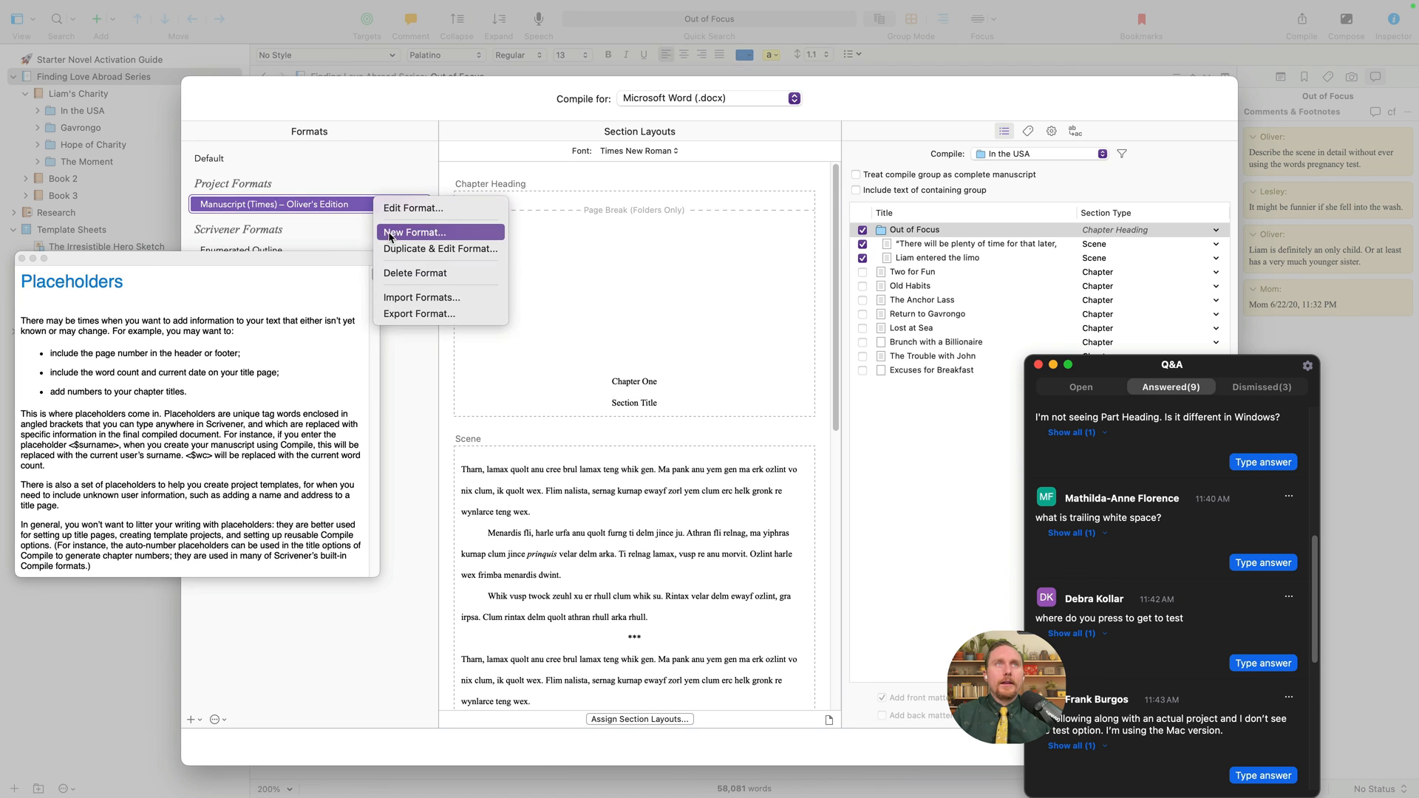
{"action": "left_click", "coordinate": [474, 208]}
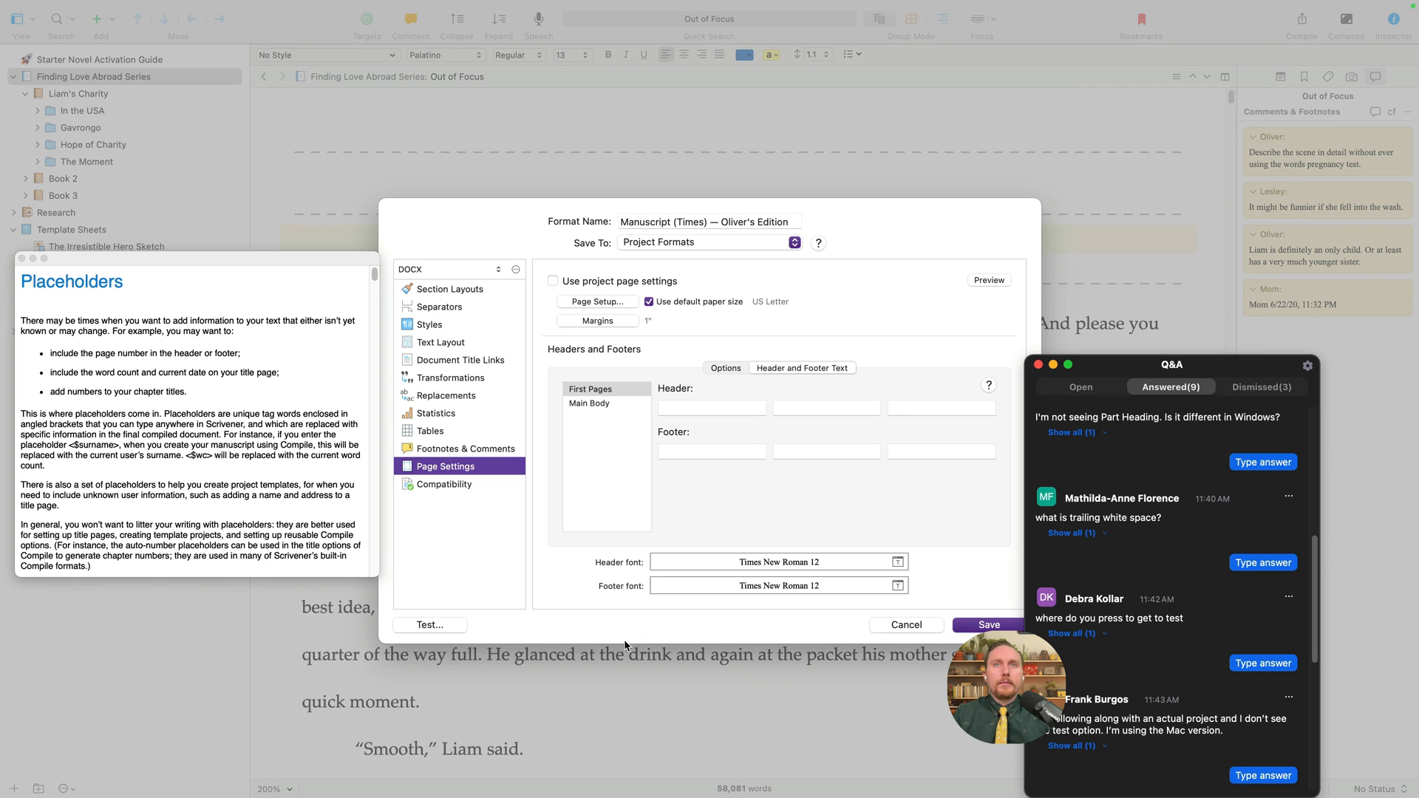
{"action": "left_click", "coordinate": [840, 452]}
{"action": "type", "text": "<$p>"}
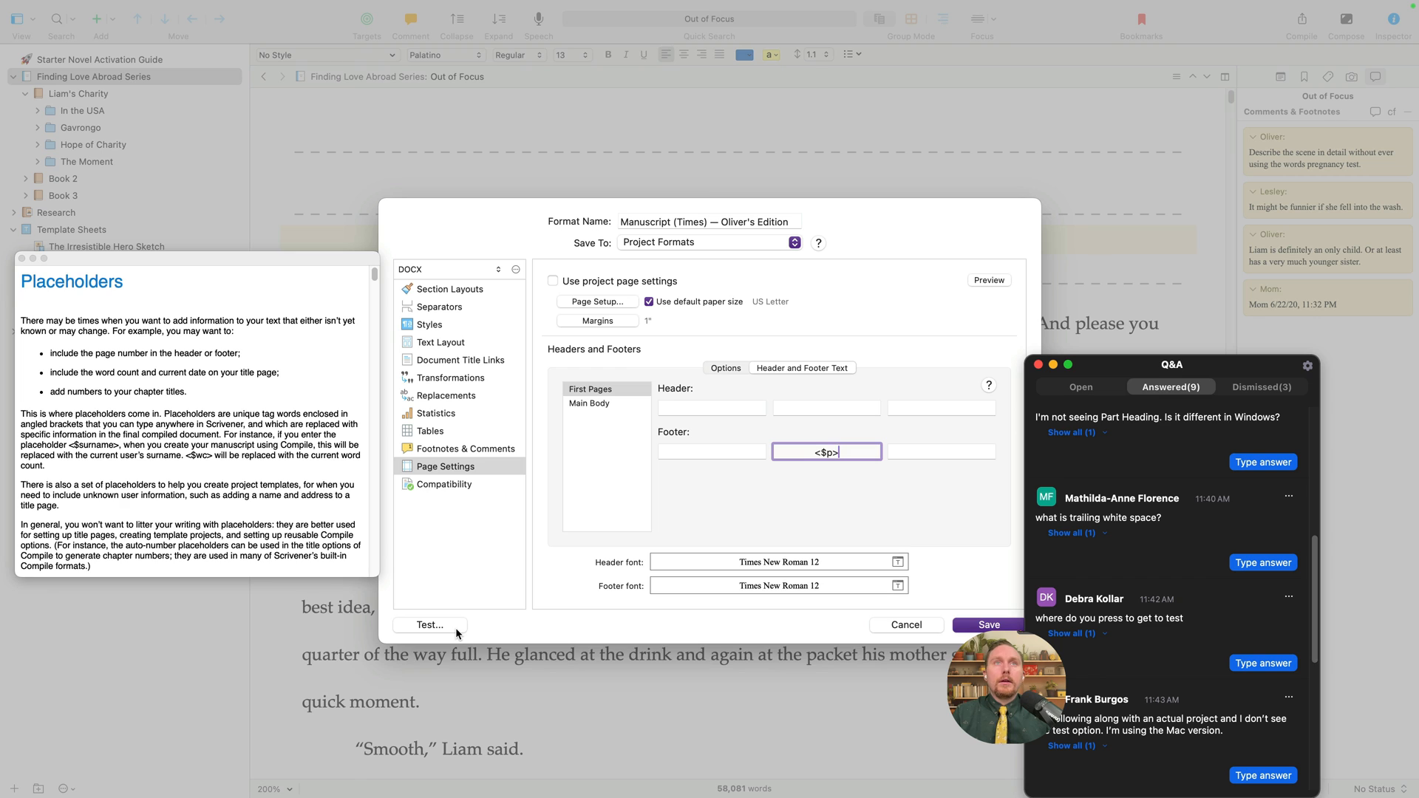
{"action": "left_click_drag", "start_coordinate": [849, 453], "coordinate": [789, 448]}
{"action": "key", "text": "BackSpace"}
{"action": "left_click", "coordinate": [589, 403]}
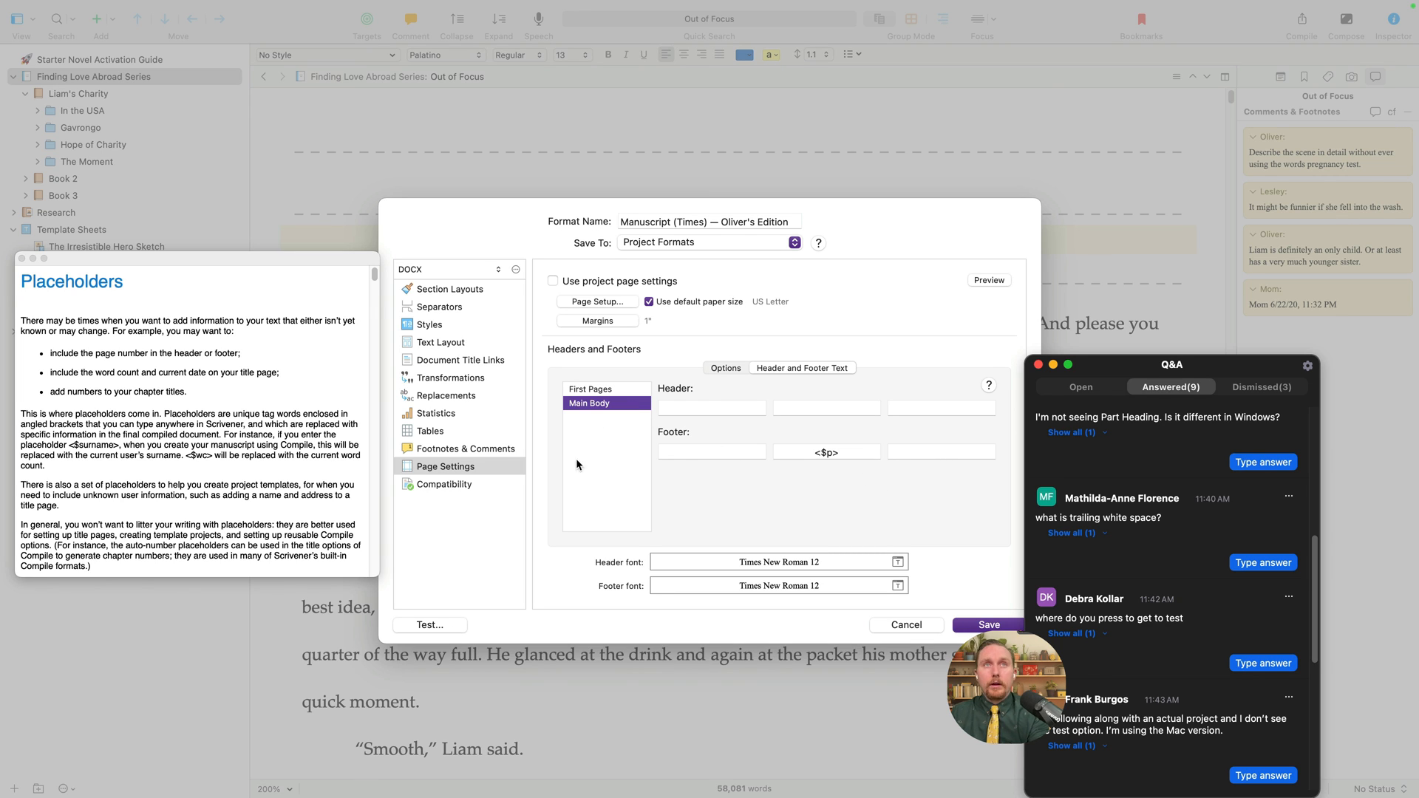
- Test-compile and export a new DOCX named 'Liam's Charity' to the Desktop, then open it in Word
{"action": "left_click", "coordinate": [430, 625]}
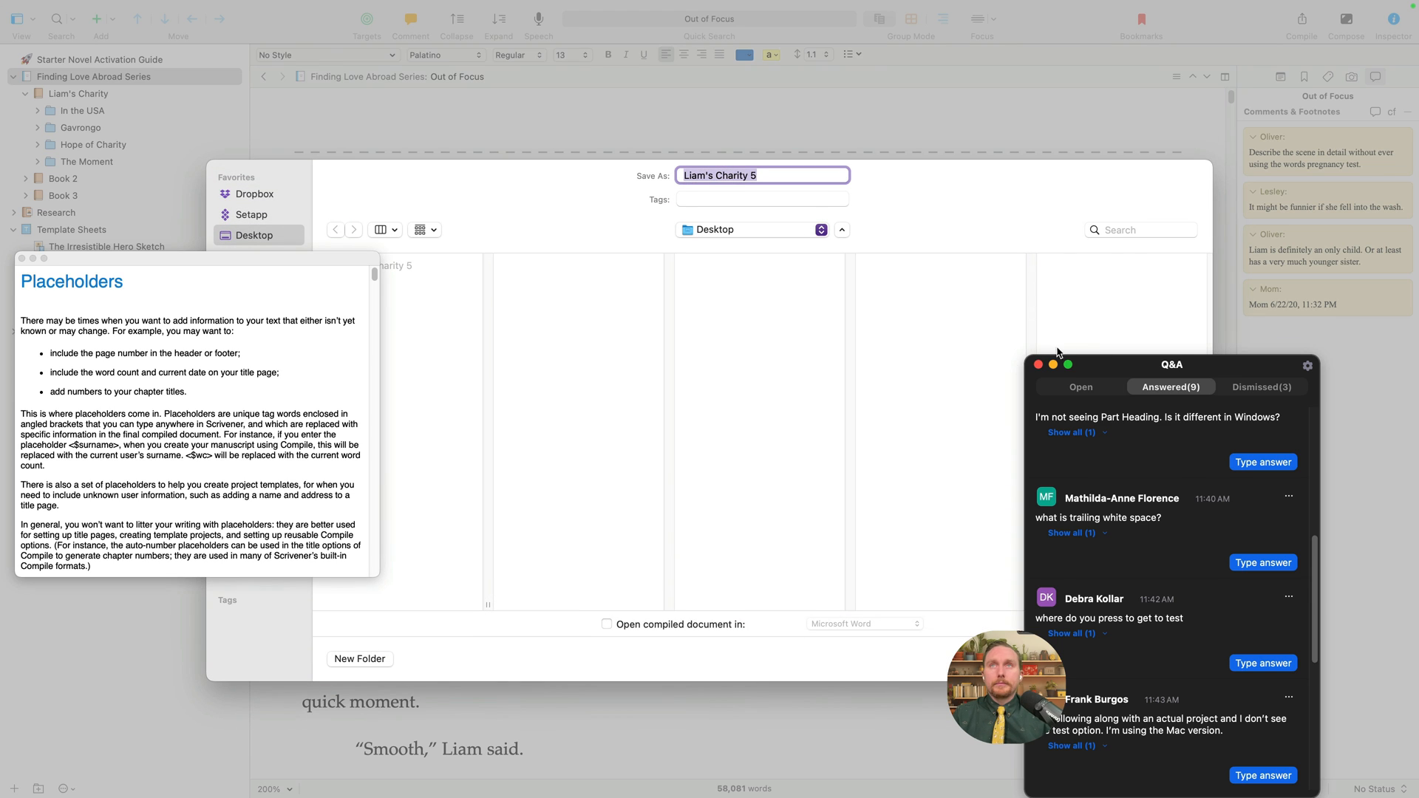
{"action": "left_click_drag", "start_coordinate": [1096, 373], "coordinate": [1339, 320]}
{"action": "left_click_drag", "start_coordinate": [273, 264], "coordinate": [187, 267]}
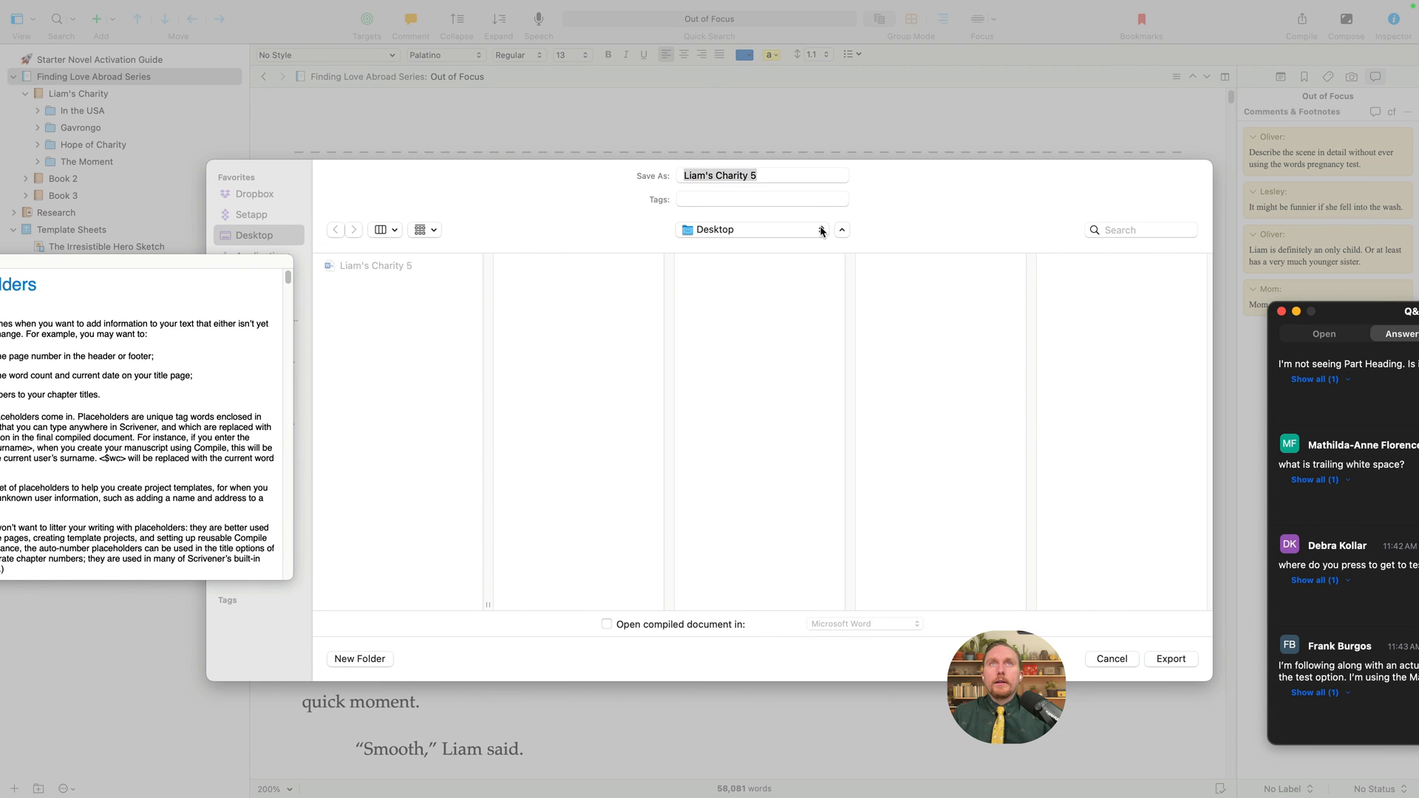
{"action": "left_click", "coordinate": [775, 177]}
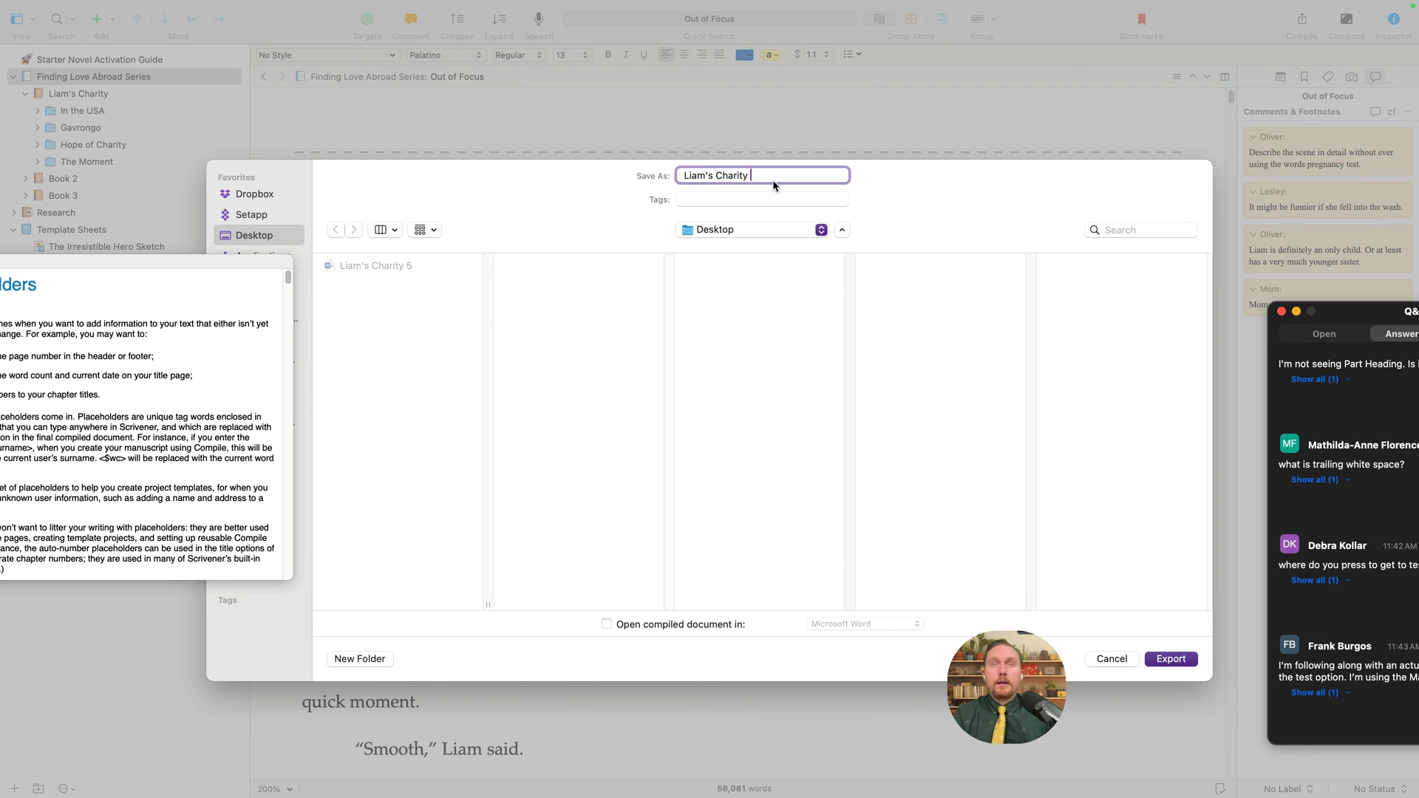
{"action": "key", "text": "Return"}
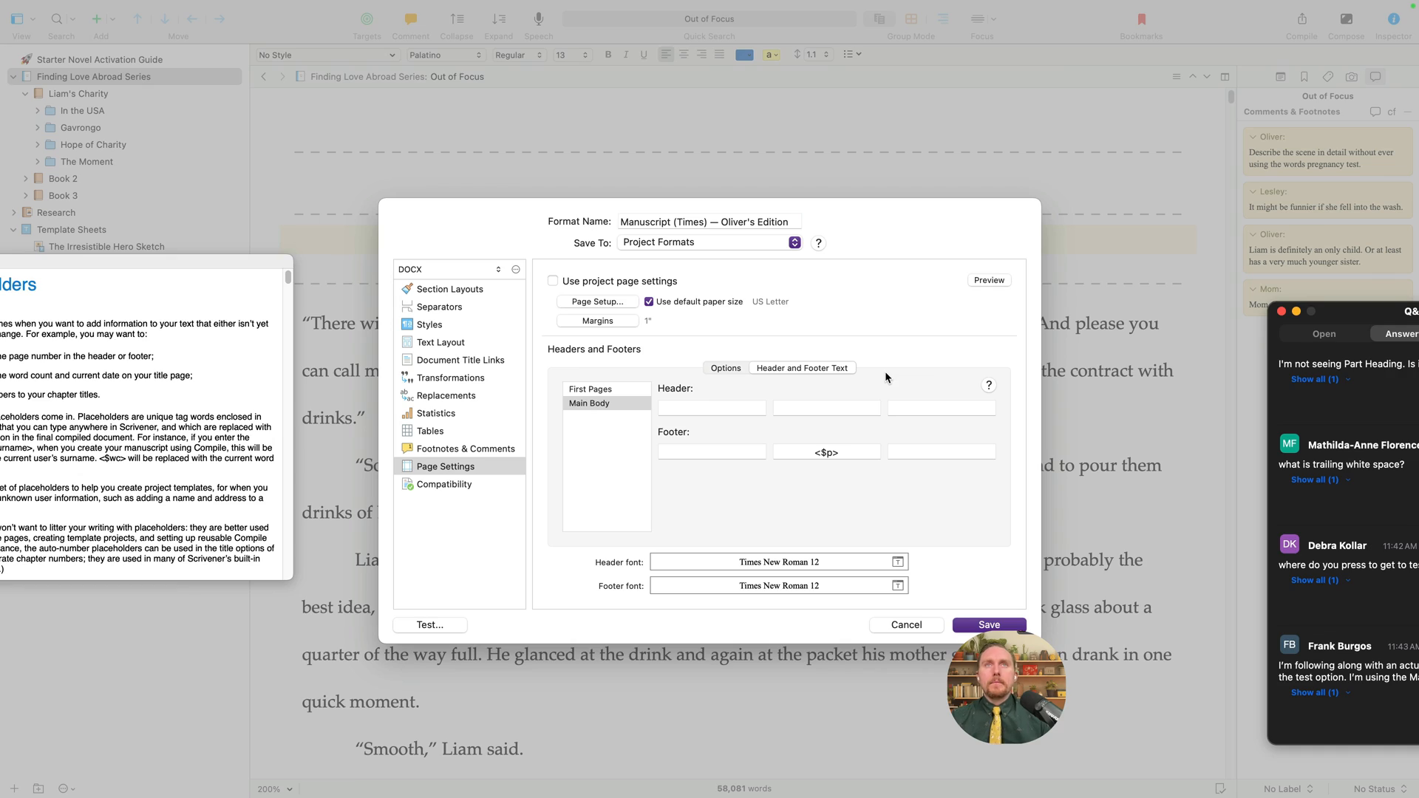
{"action": "key", "text": "ctrl+Right"}
{"action": "double_click", "coordinate": [325, 252]}
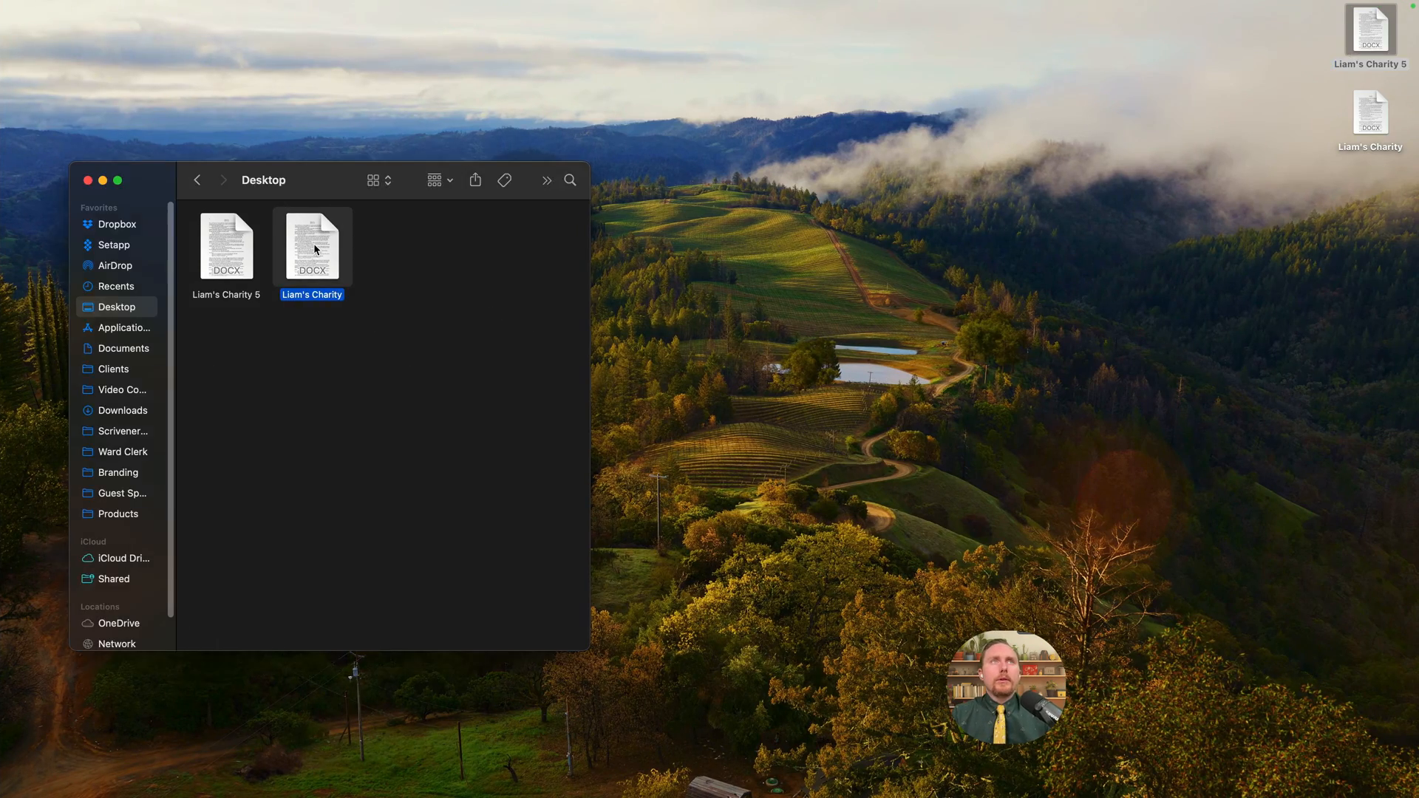
- Scroll through all 7 pages of Liam's Charity, confirming each has a centred page number in the footer
{"action": "scroll", "coordinate": [703, 584], "scroll_direction": "down", "scroll_amount": 8}
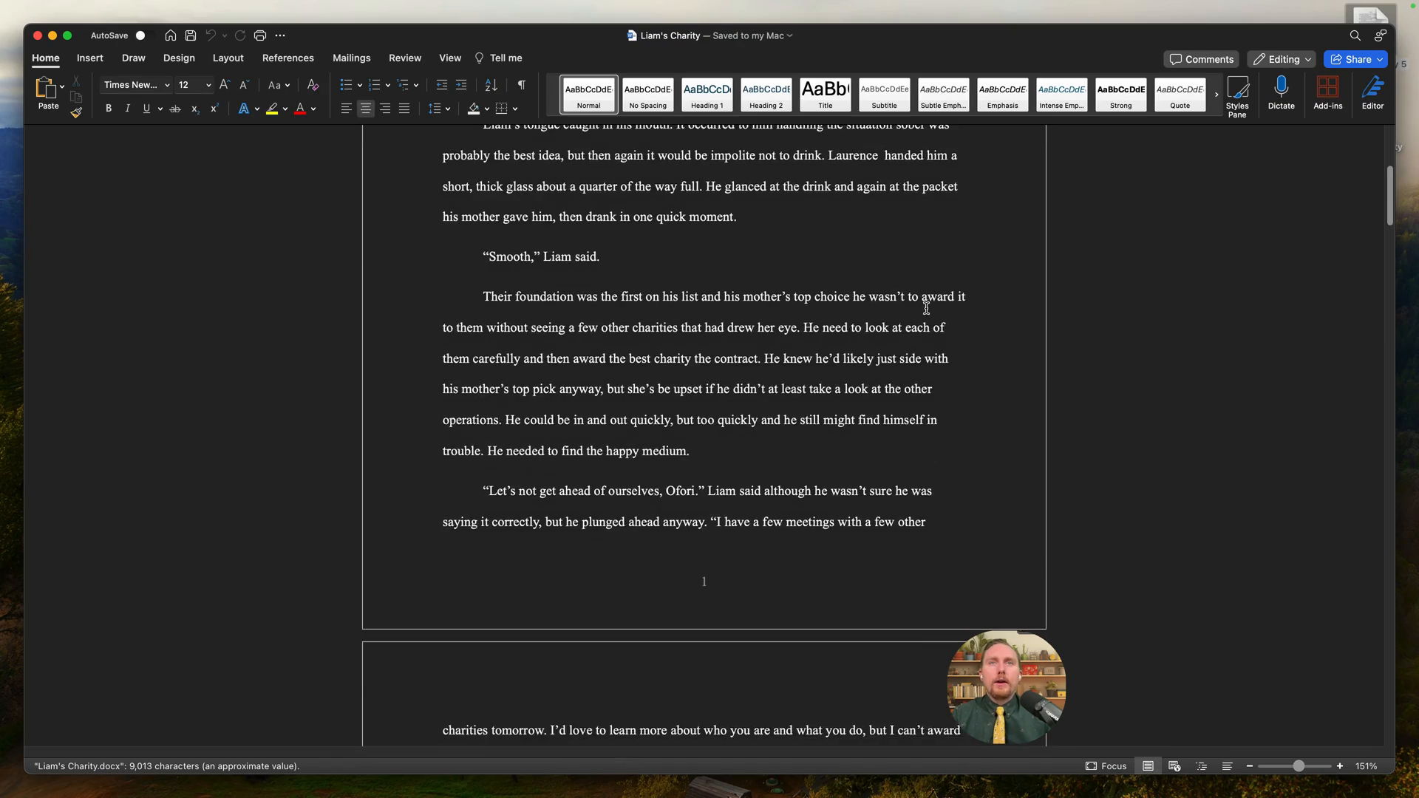
{"action": "scroll", "coordinate": [704, 515], "scroll_direction": "down", "scroll_amount": 20}
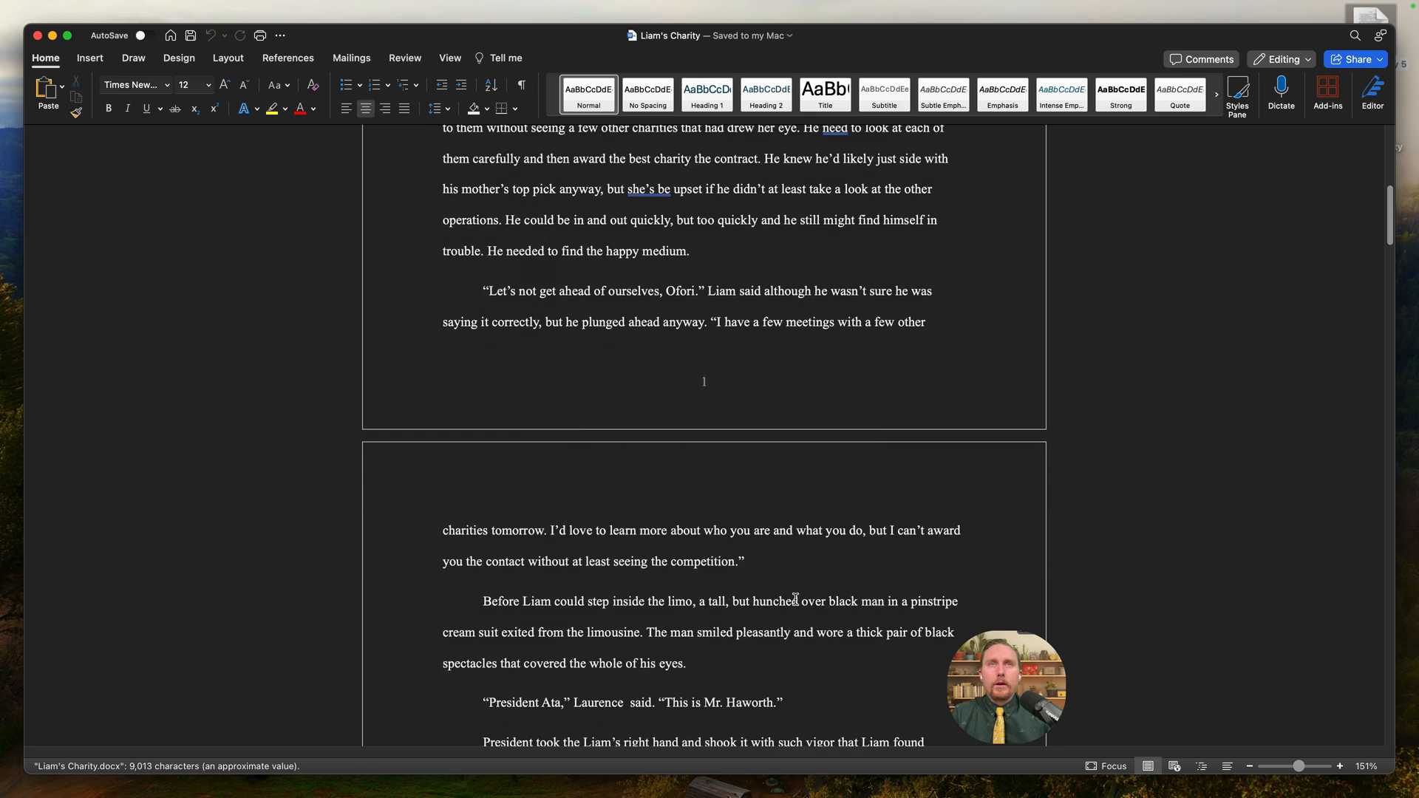
{"action": "scroll", "coordinate": [725, 571], "scroll_direction": "down", "scroll_amount": 10}
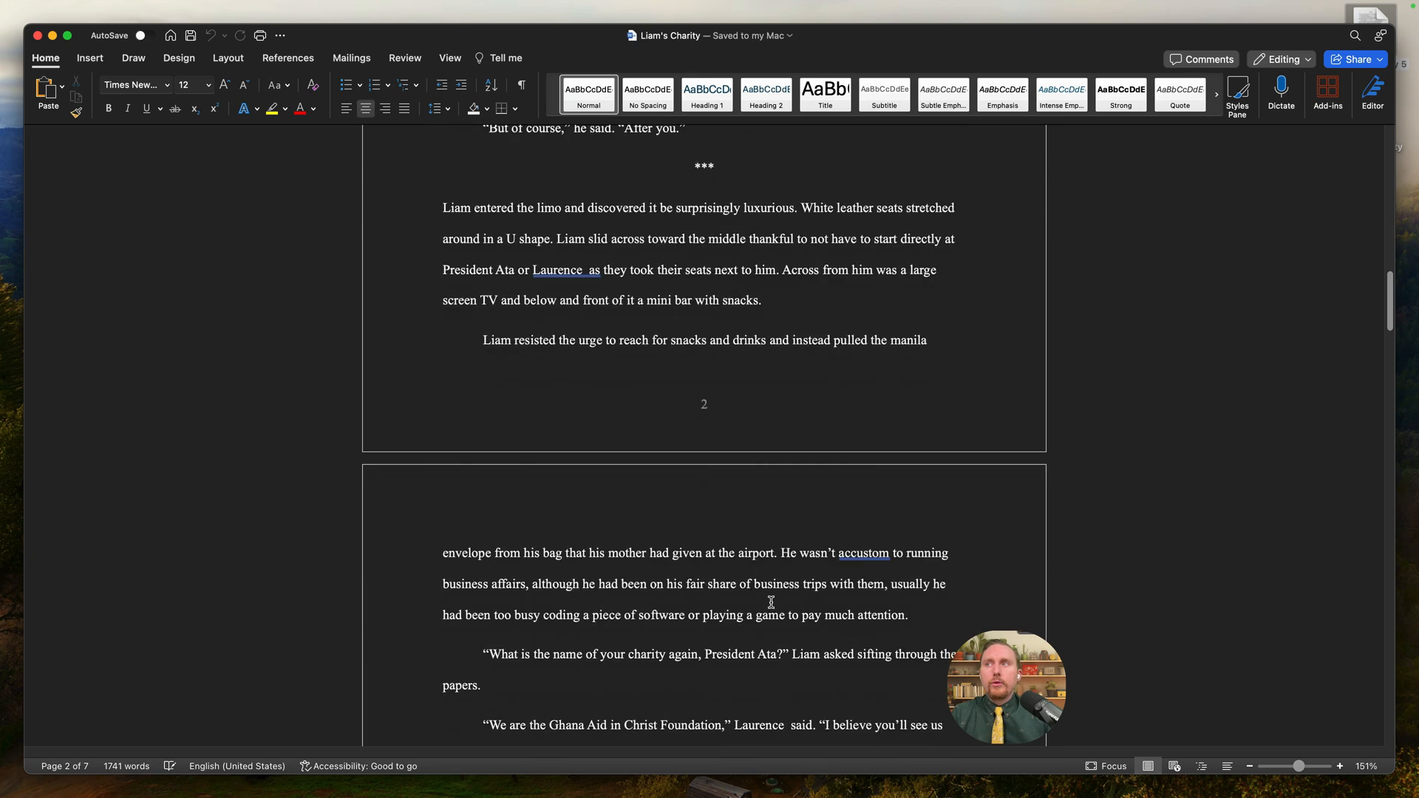
{"action": "scroll", "coordinate": [782, 616], "scroll_direction": "down", "scroll_amount": 10}
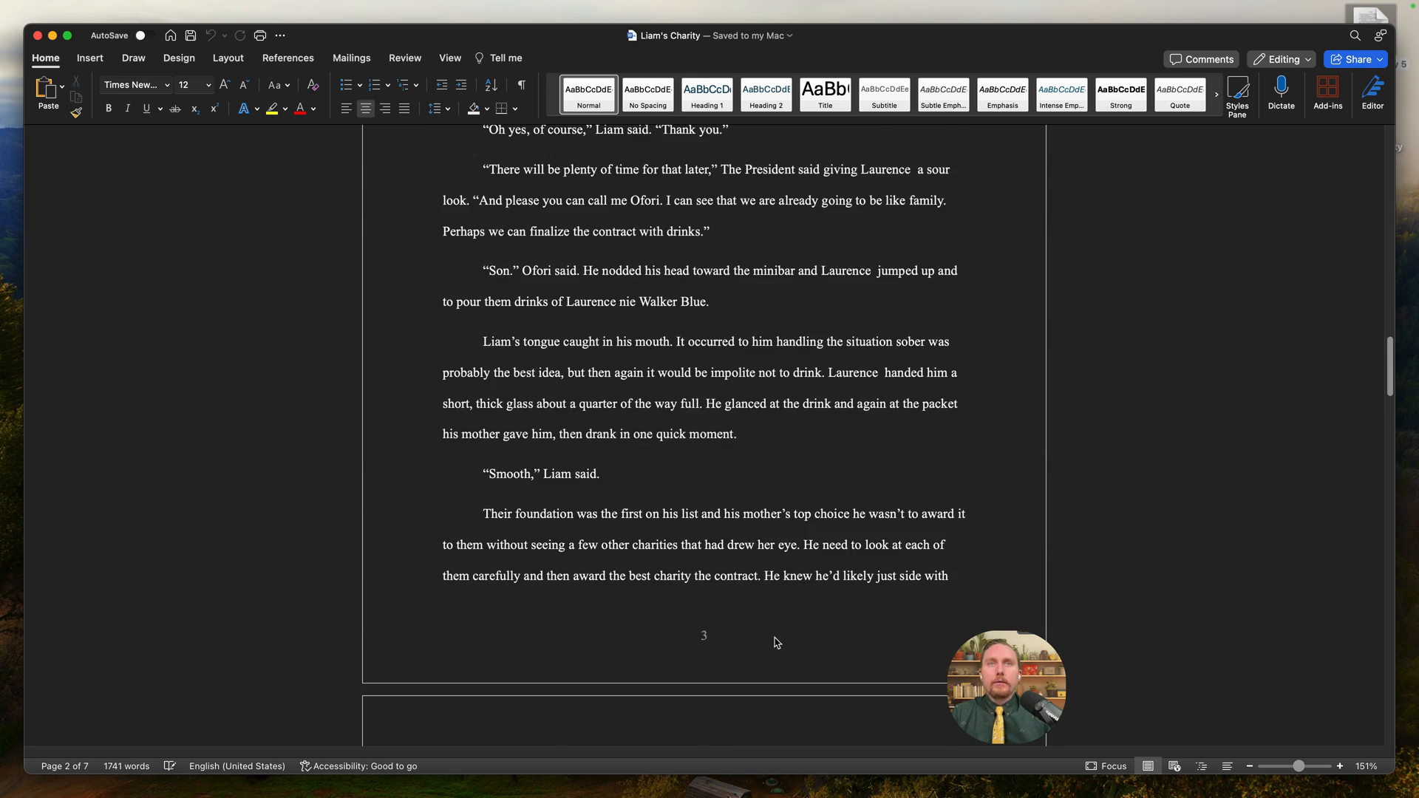
{"action": "scroll", "coordinate": [791, 624], "scroll_direction": "down", "scroll_amount": 20}
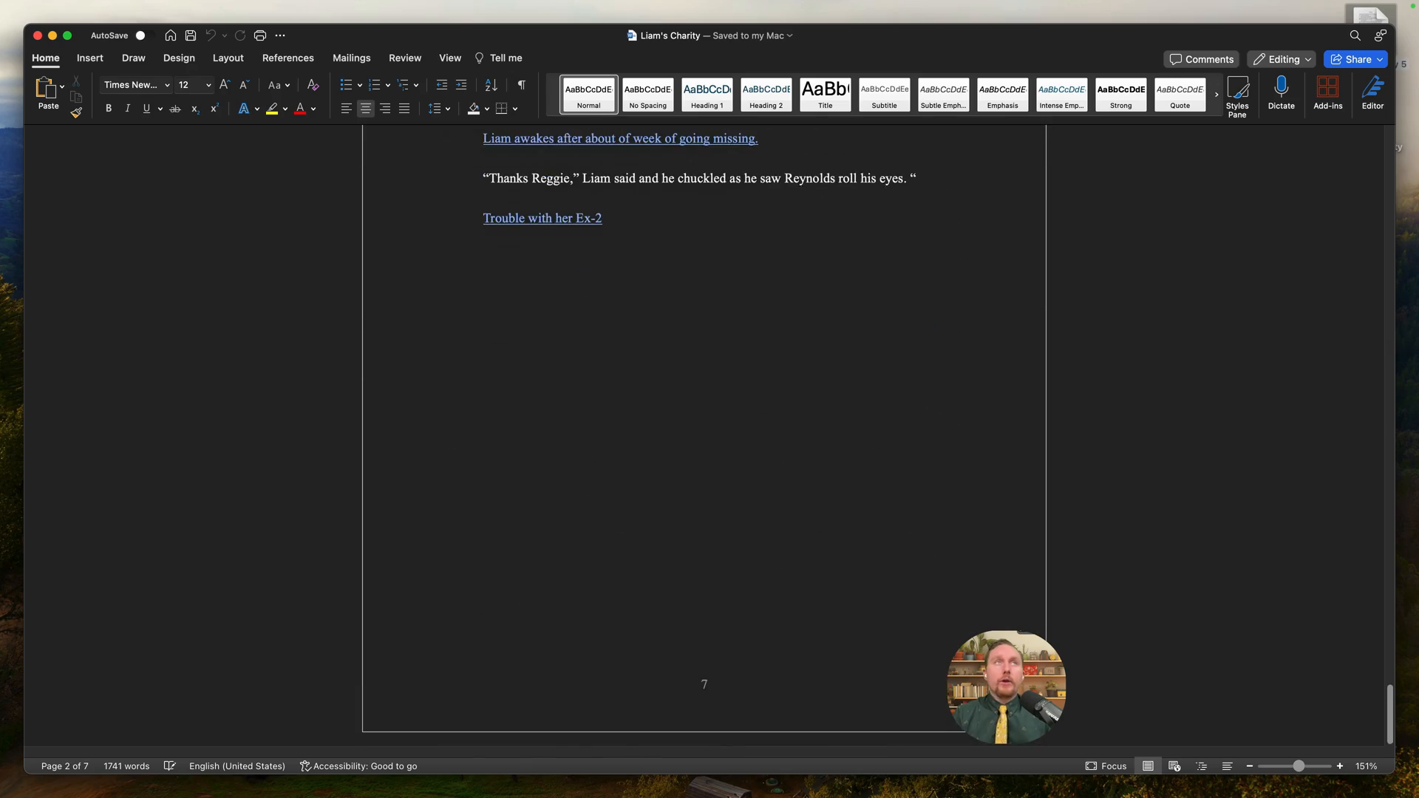
{"action": "key", "text": "ctrl+Up"}
- Return to Scrivener and scroll through the Placeholders help list
{"action": "left_click", "coordinate": [468, 81]}
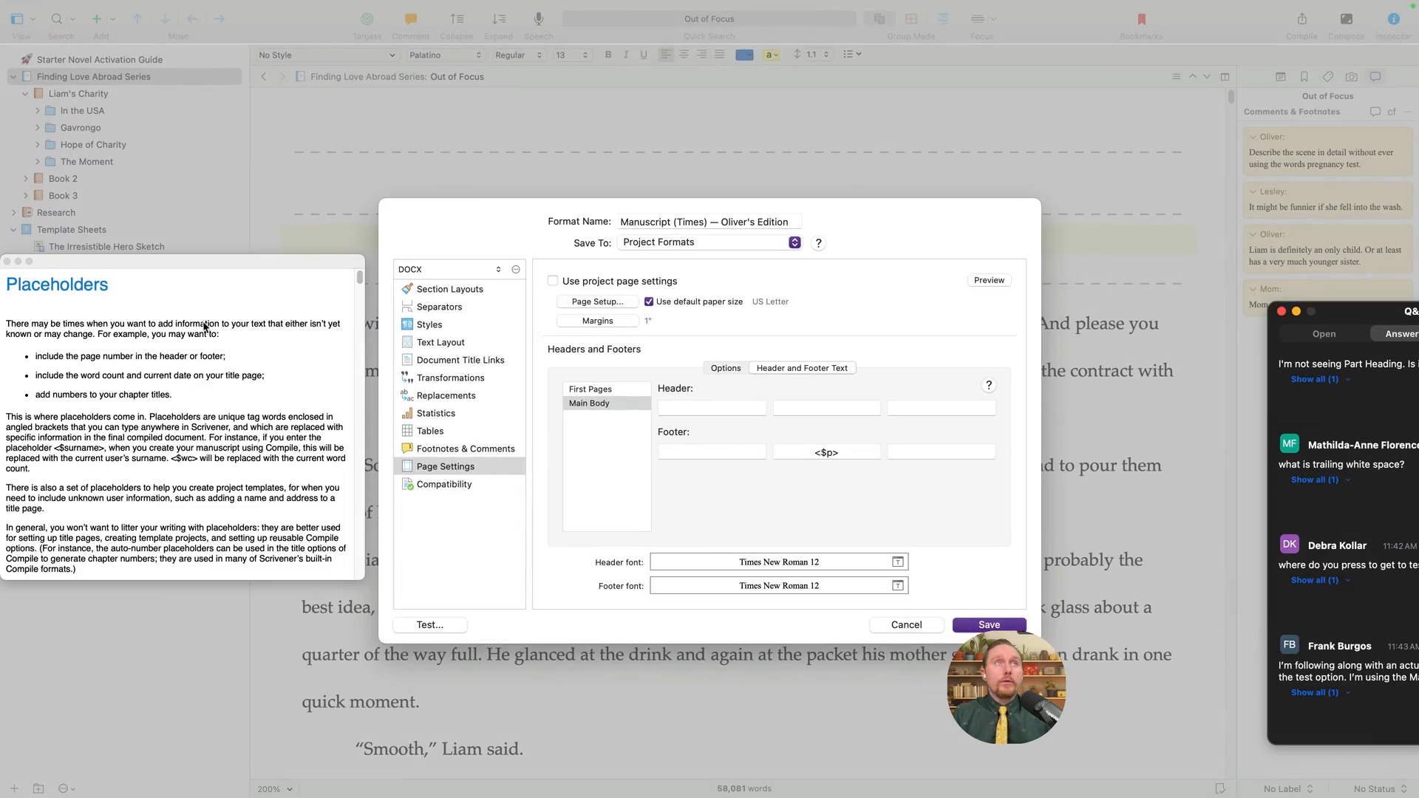
{"action": "left_click_drag", "start_coordinate": [257, 263], "coordinate": [376, 171]}
{"action": "scroll", "coordinate": [352, 310], "scroll_direction": "down", "scroll_amount": 6}
{"action": "scroll", "coordinate": [362, 316], "scroll_direction": "down", "scroll_amount": 5}
{"action": "scroll", "coordinate": [377, 317], "scroll_direction": "up", "scroll_amount": 8}
{"action": "scroll", "coordinate": [385, 322], "scroll_direction": "down", "scroll_amount": 8}
{"action": "scroll", "coordinate": [396, 330], "scroll_direction": "down", "scroll_amount": 10}
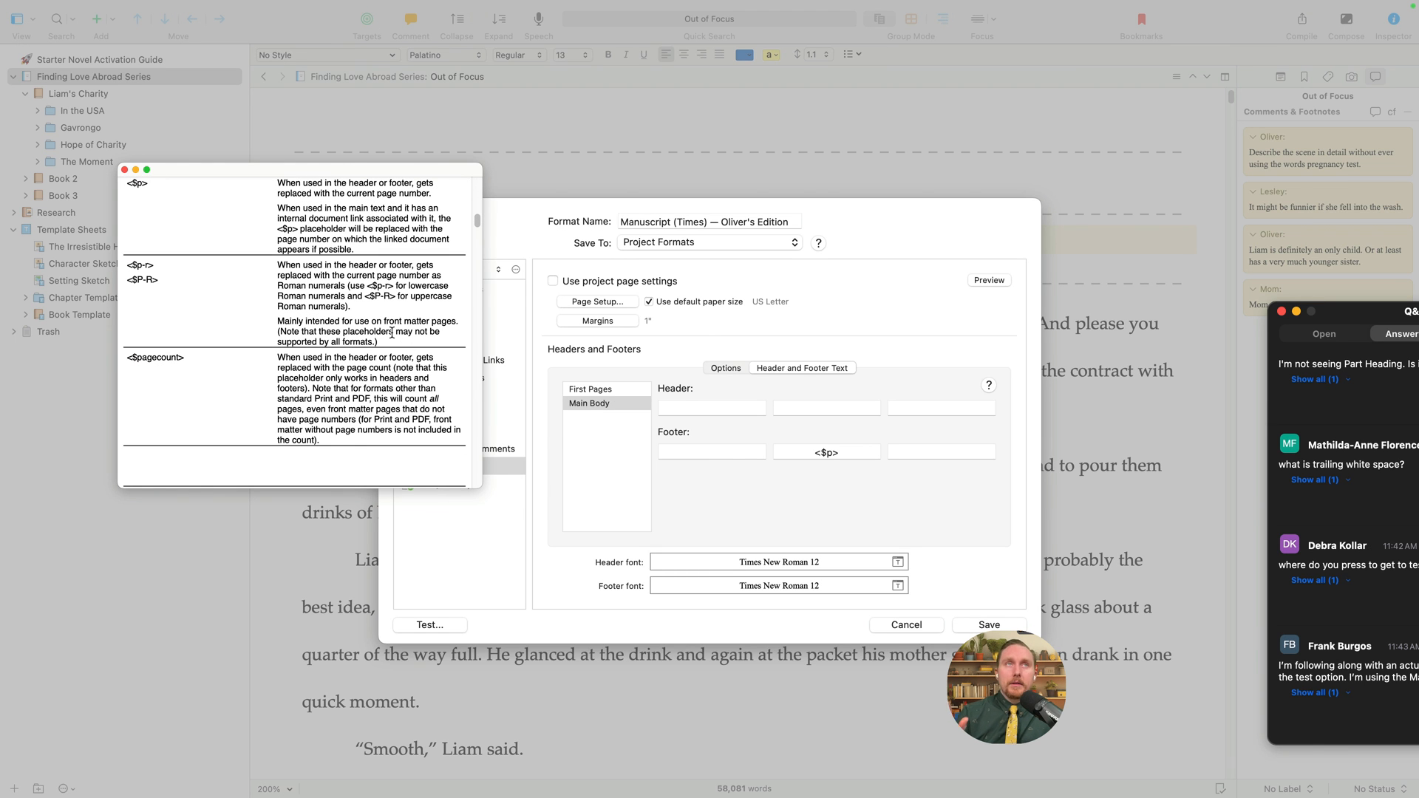
{"action": "scroll", "coordinate": [366, 318], "scroll_direction": "up", "scroll_amount": 6}
{"action": "scroll", "coordinate": [285, 375], "scroll_direction": "down", "scroll_amount": 3}
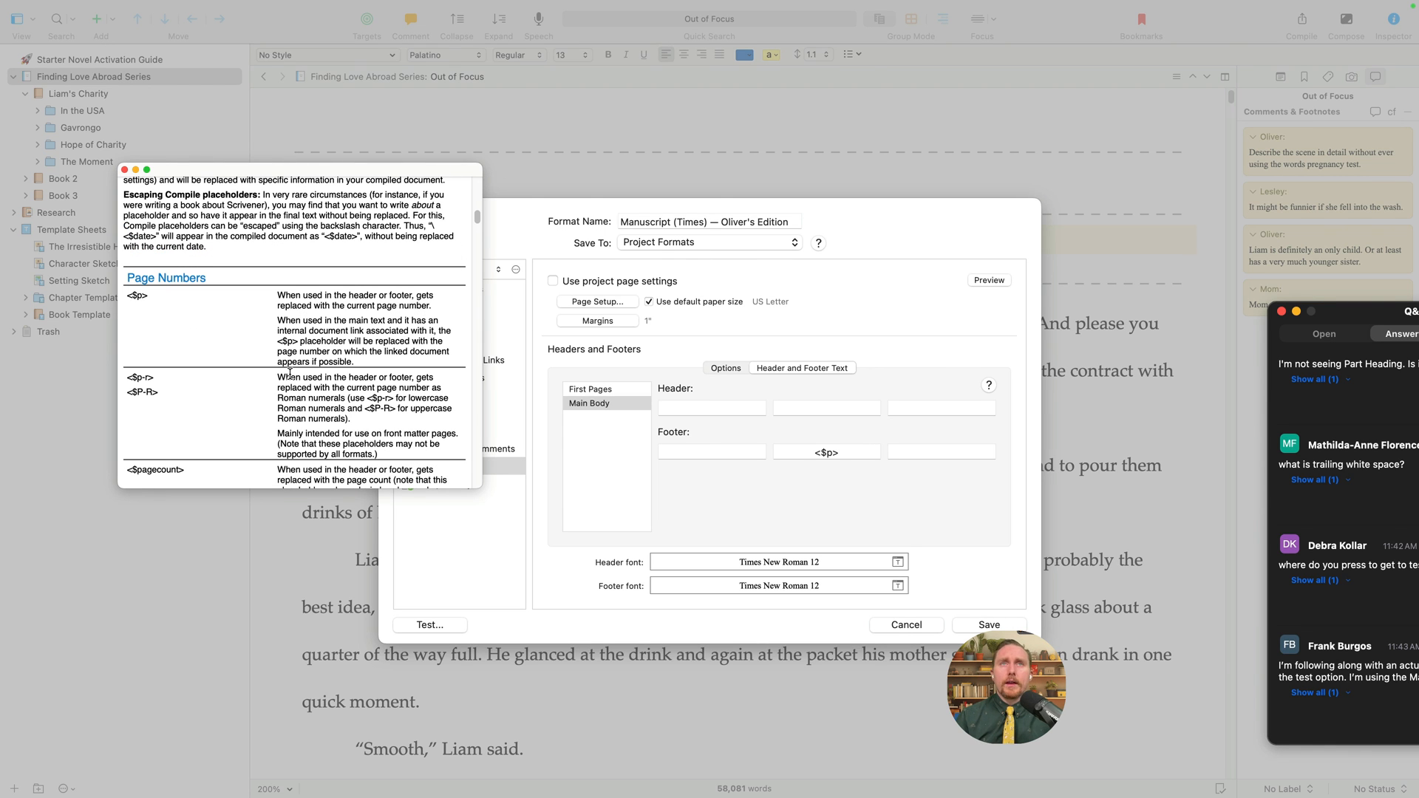
- Select <$p> in the centre footer and highlight its matching Page Numbers entry in the Placeholders help
{"action": "left_click", "coordinate": [856, 453]}
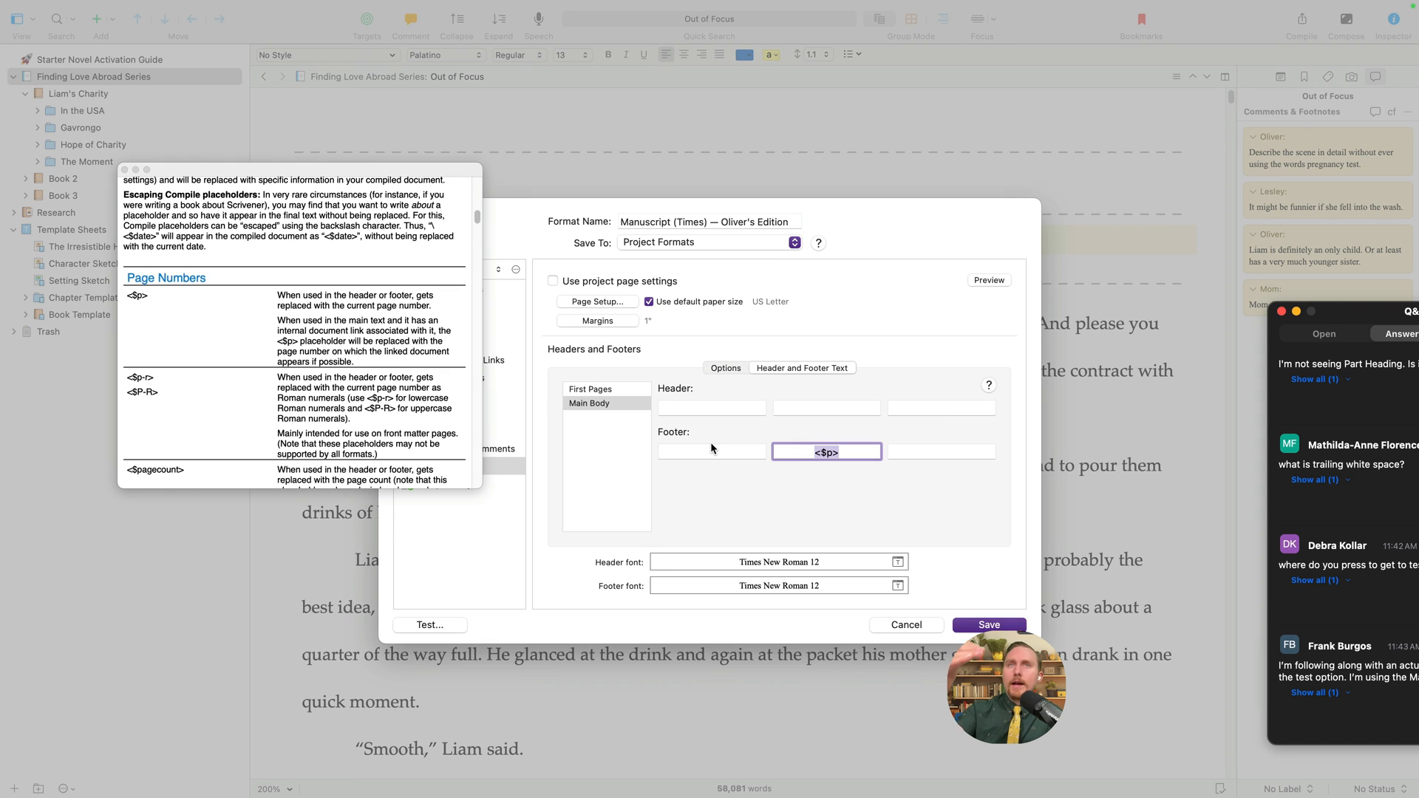
{"action": "left_click", "coordinate": [827, 453]}
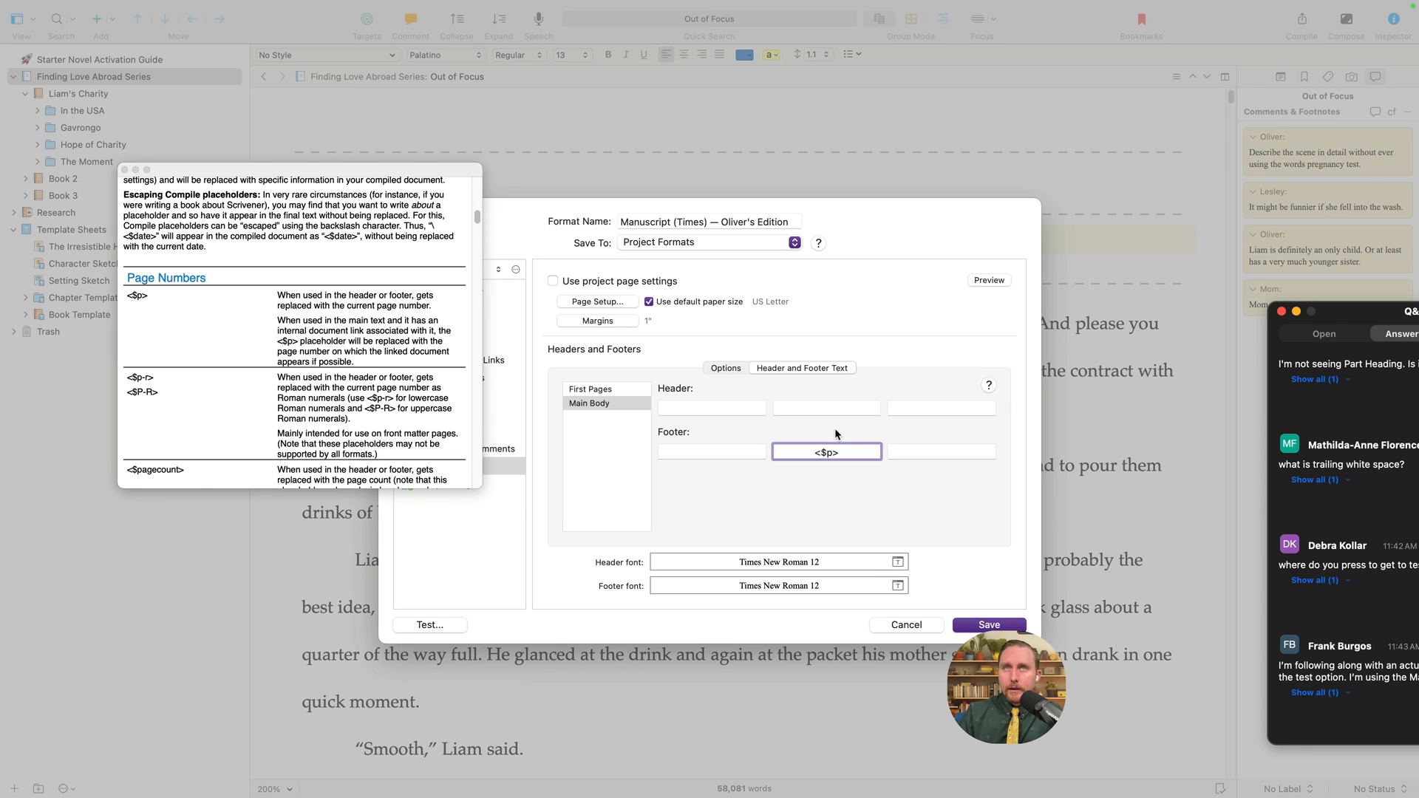
{"action": "left_click_drag", "start_coordinate": [844, 450], "coordinate": [792, 450]}
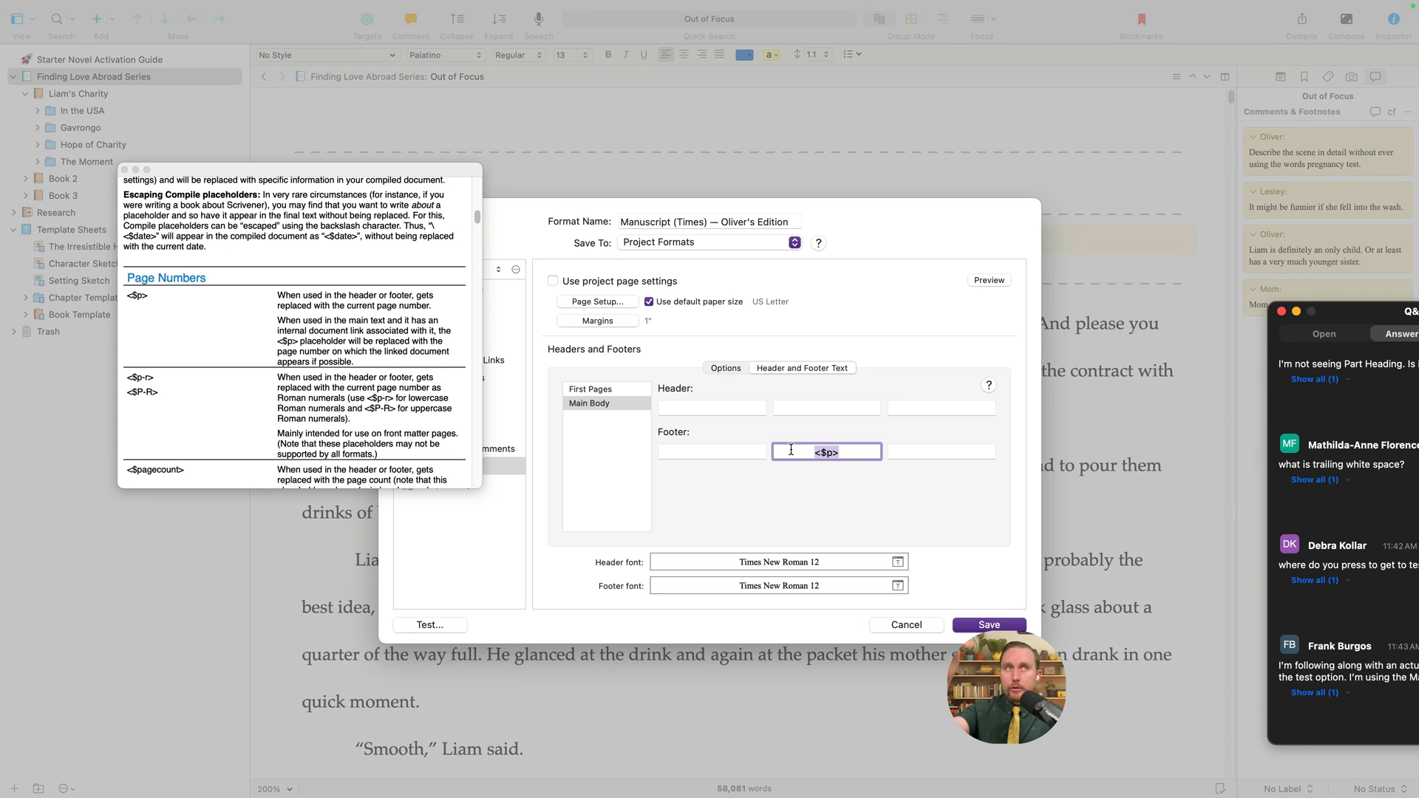
{"action": "left_click", "coordinate": [148, 303]}
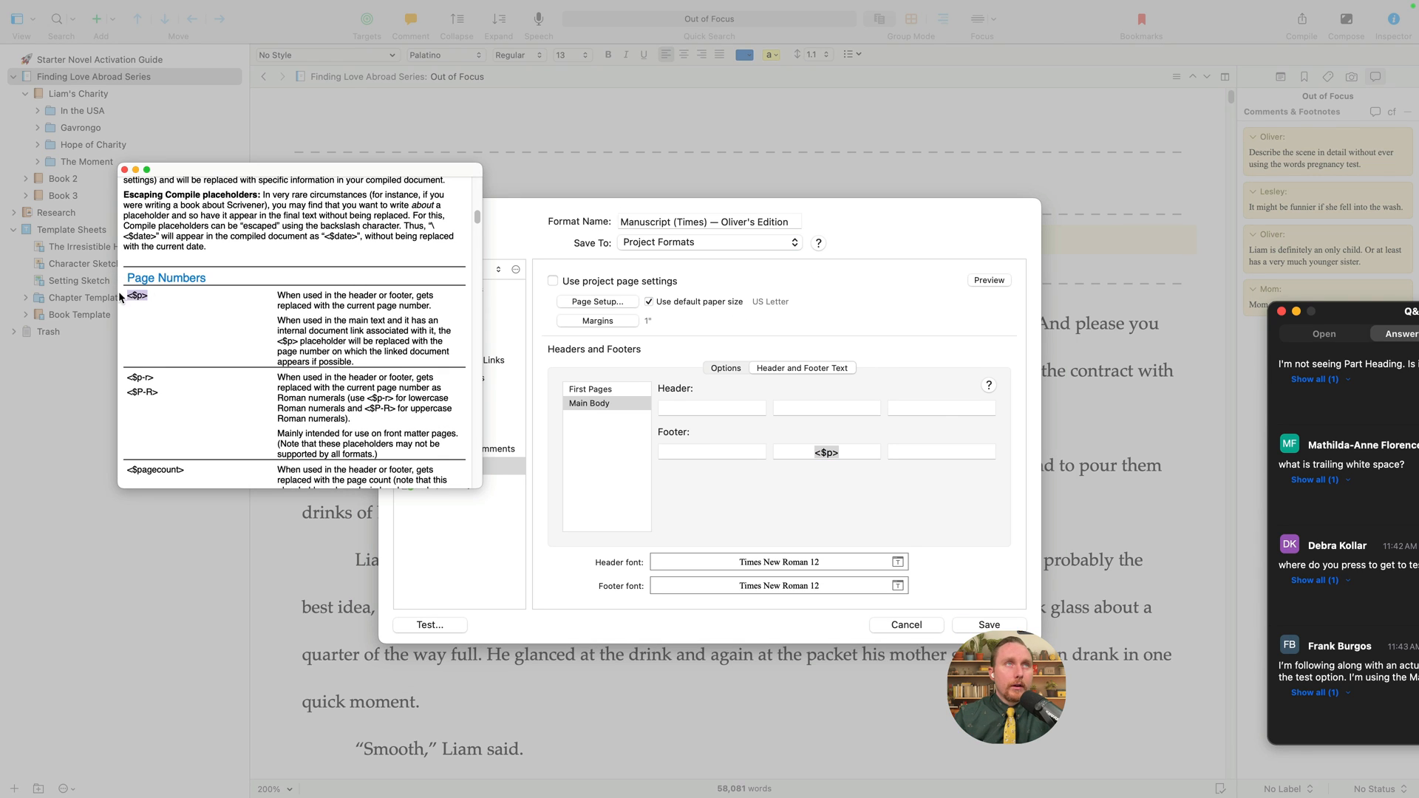
{"action": "left_click_drag", "start_coordinate": [148, 303], "coordinate": [150, 282]}
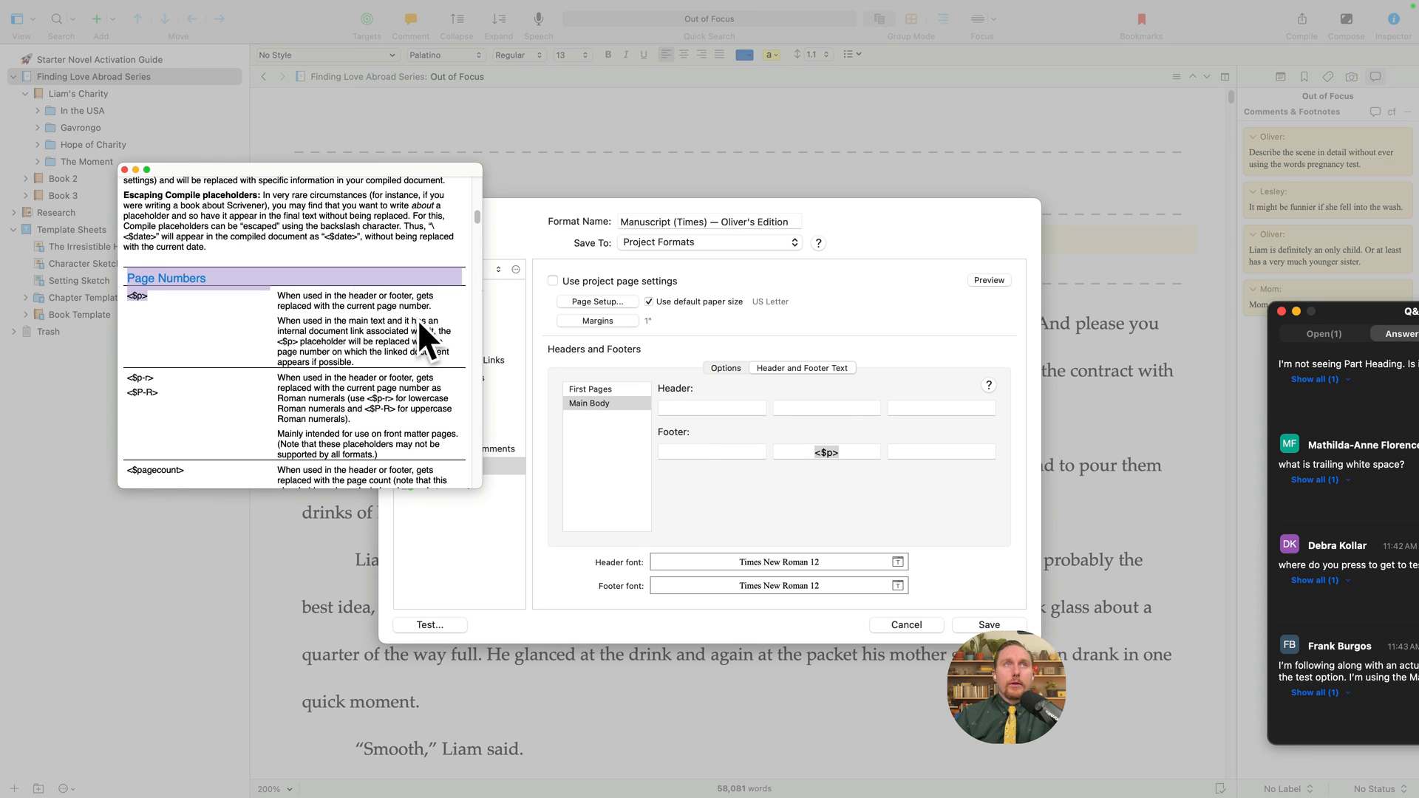
- Move the Placeholders help aside and bring the Zoom Q&A window over the compile dialog
{"action": "scroll", "coordinate": [406, 370], "scroll_direction": "down", "scroll_amount": 10}
{"action": "scroll", "coordinate": [406, 385], "scroll_direction": "down", "scroll_amount": 15}
{"action": "scroll", "coordinate": [432, 412], "scroll_direction": "up", "scroll_amount": 20}
{"action": "left_click_drag", "start_coordinate": [162, 170], "coordinate": [62, 235]}
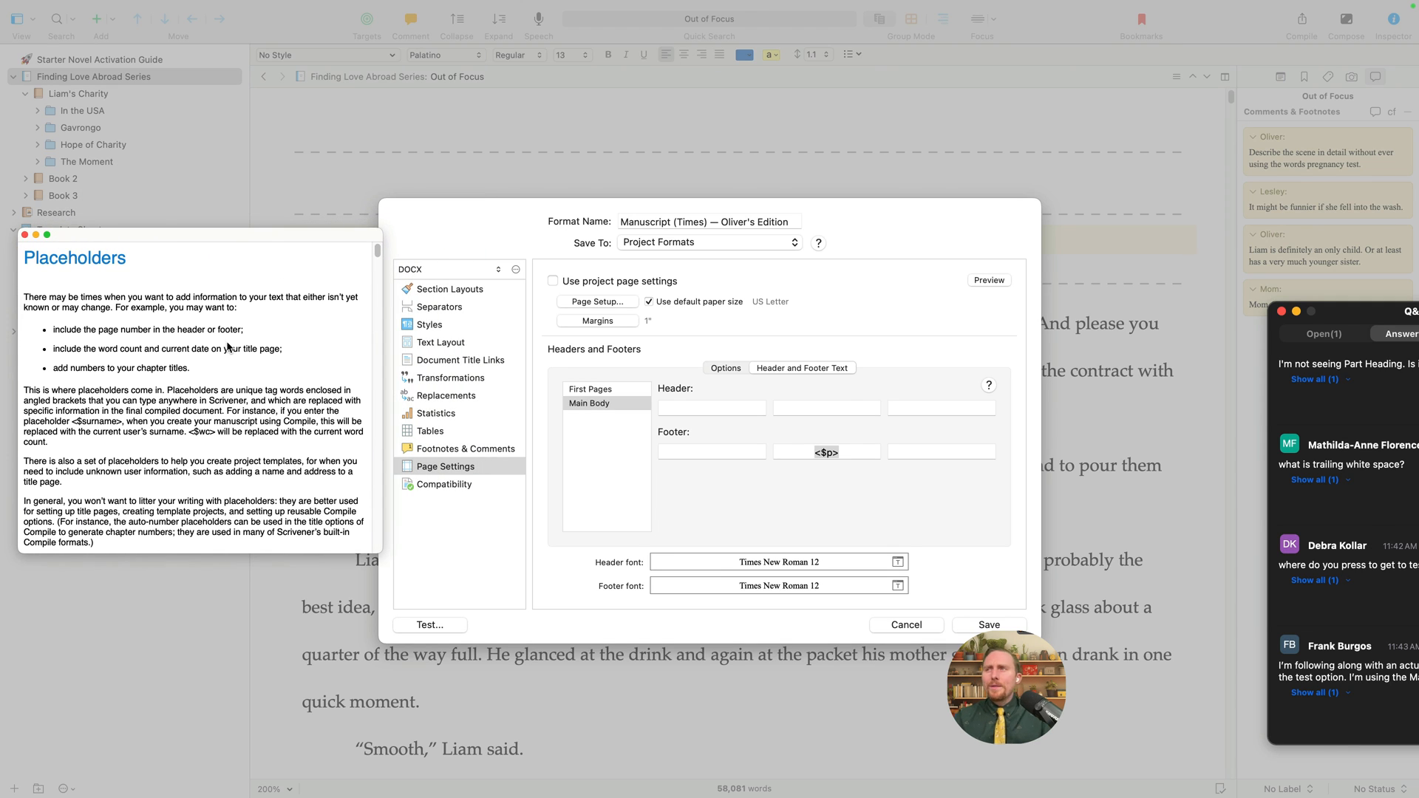
{"action": "left_click_drag", "start_coordinate": [1366, 319], "coordinate": [927, 286]}
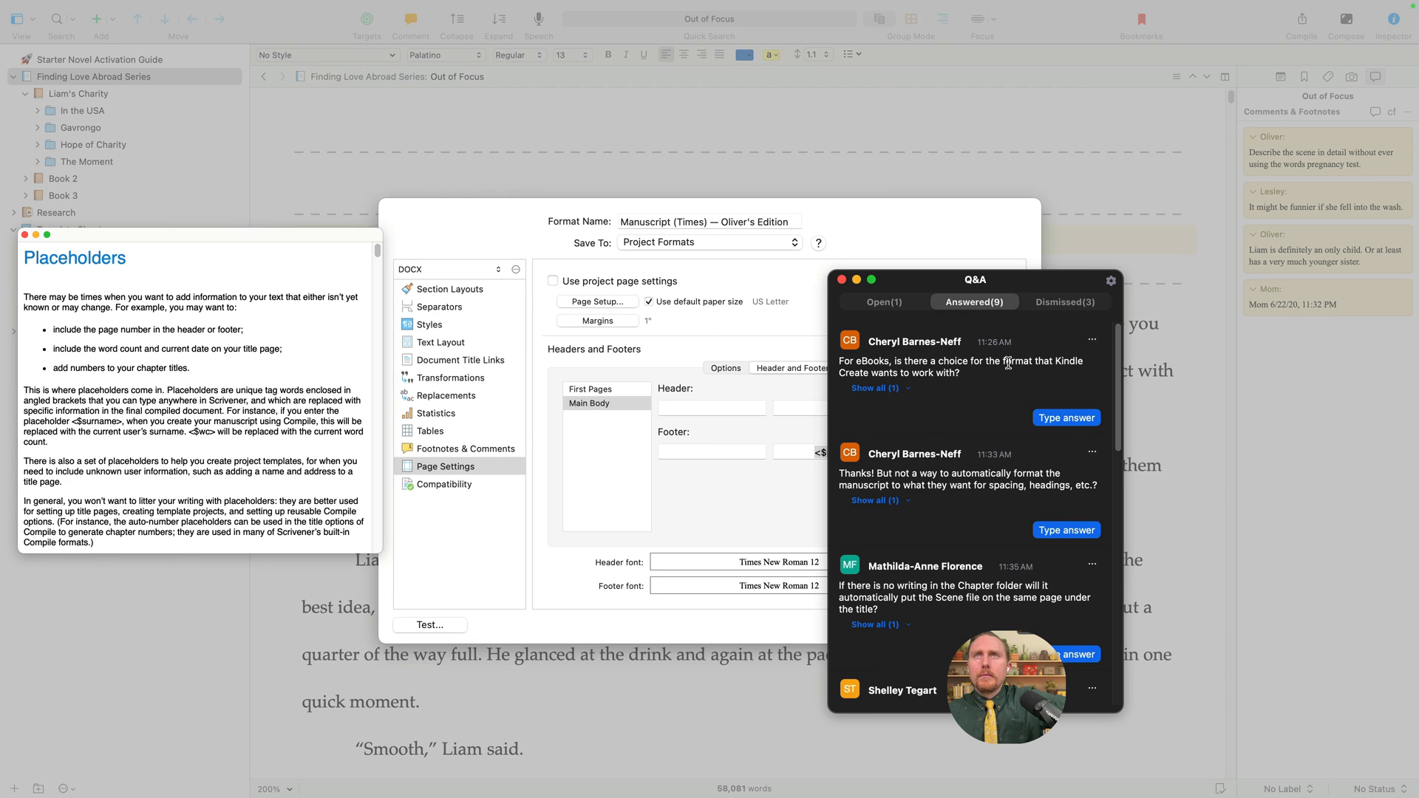
- Expand the replies to the answered Q&A questions, including the one about Kindle formatting
{"action": "scroll", "coordinate": [913, 377], "scroll_direction": "down", "scroll_amount": 1}
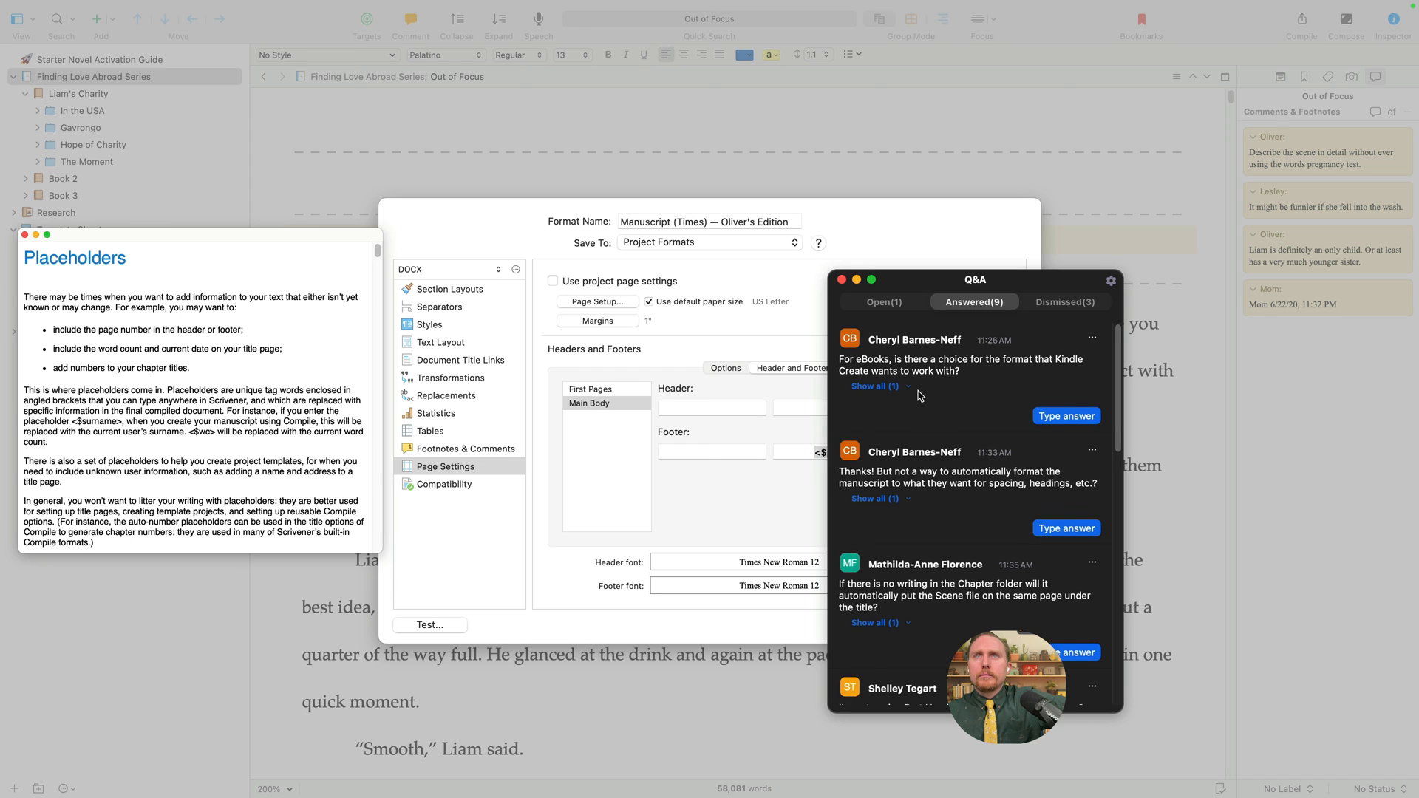
{"action": "left_click", "coordinate": [908, 370]}
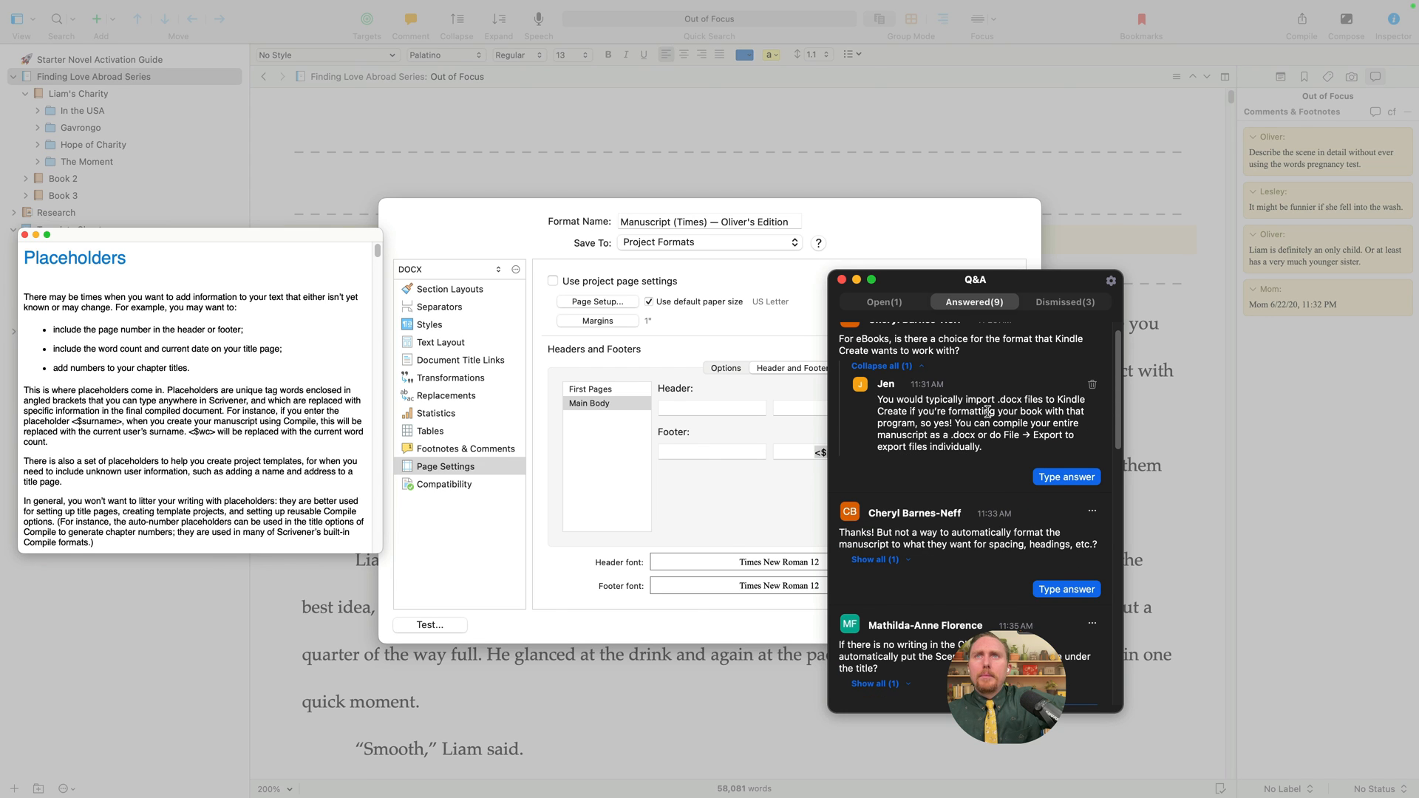
{"action": "scroll", "coordinate": [983, 444], "scroll_direction": "down", "scroll_amount": 4}
{"action": "scroll", "coordinate": [983, 451], "scroll_direction": "down", "scroll_amount": 3}
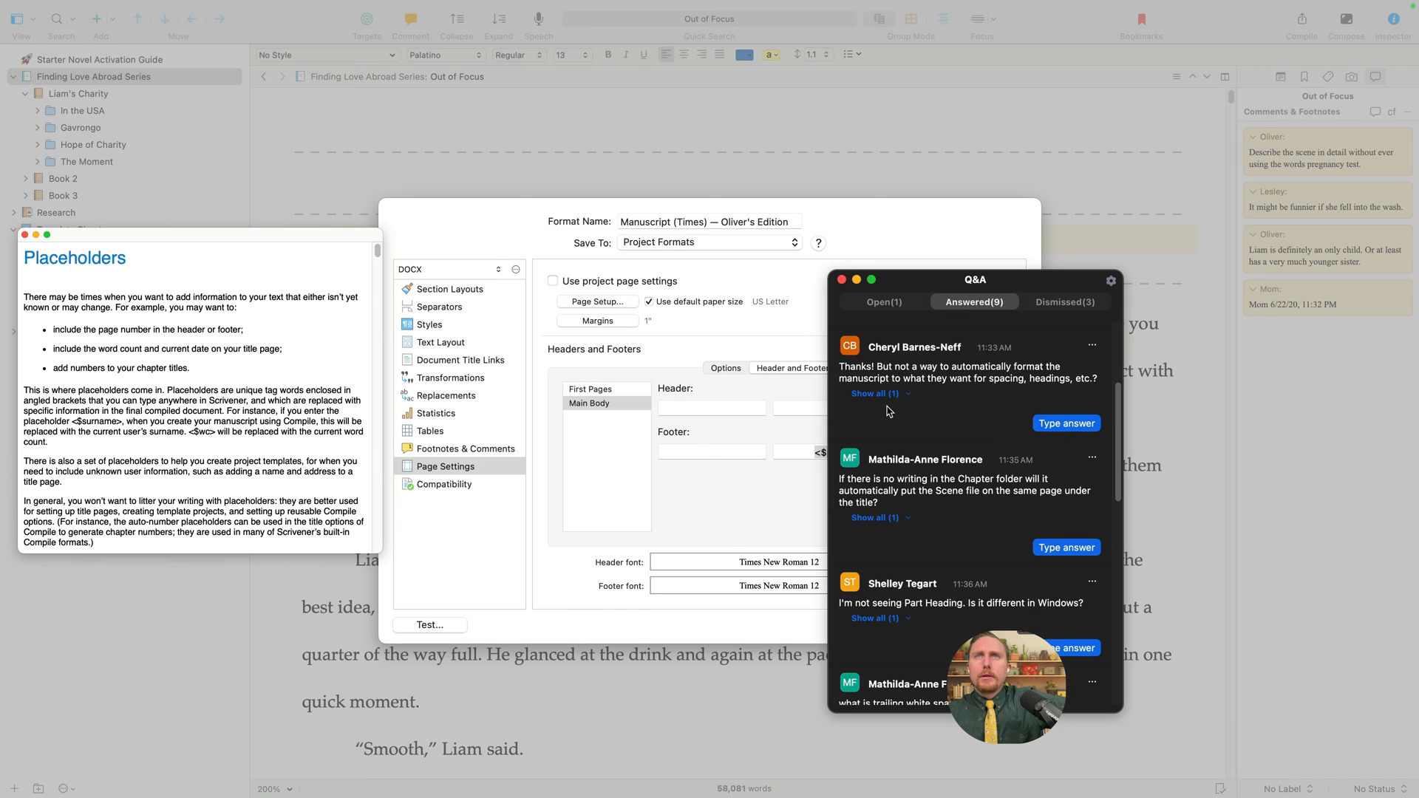
{"action": "left_click", "coordinate": [891, 397]}
{"action": "scroll", "coordinate": [950, 602], "scroll_direction": "down", "scroll_amount": 1}
{"action": "scroll", "coordinate": [954, 604], "scroll_direction": "down", "scroll_amount": 3}
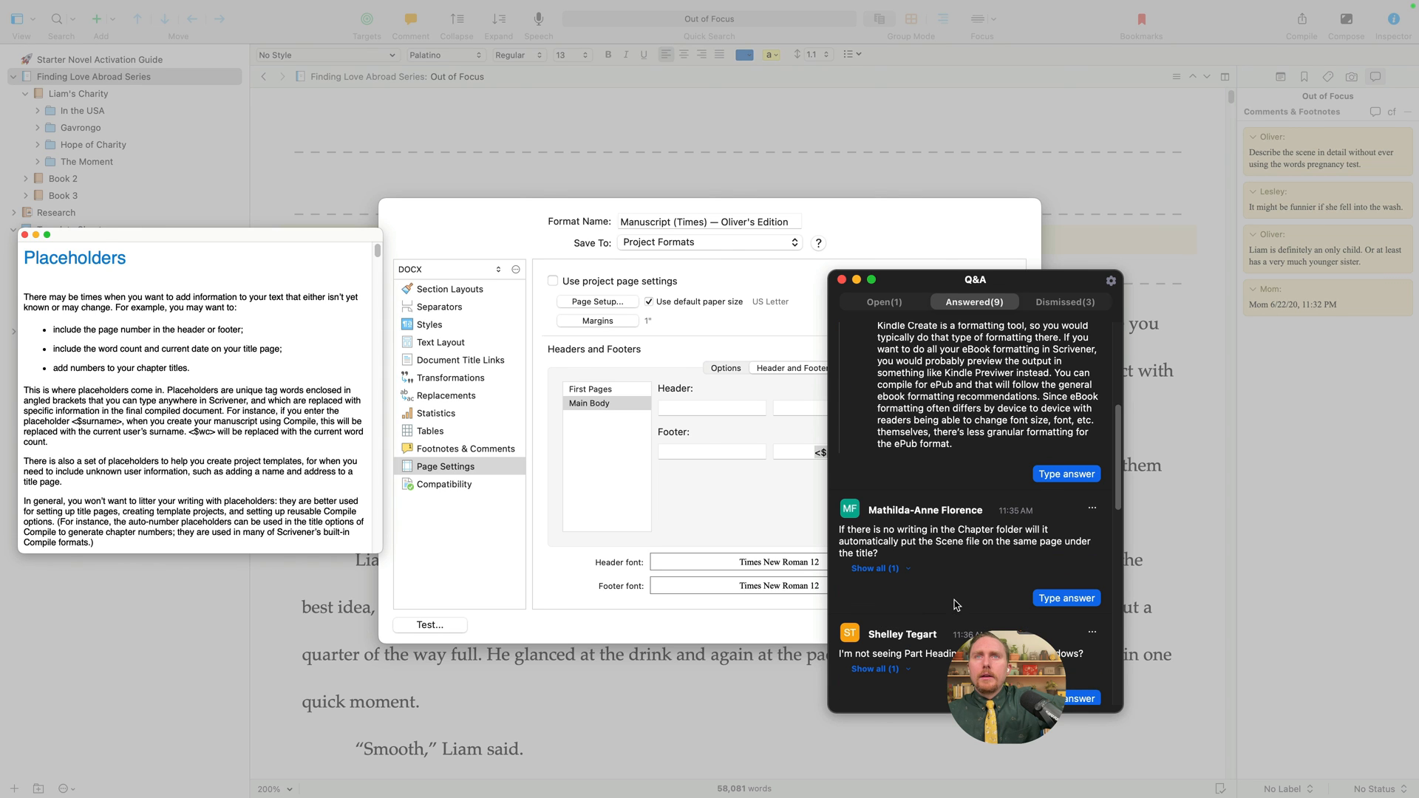
{"action": "scroll", "coordinate": [951, 596], "scroll_direction": "down", "scroll_amount": 3}
{"action": "scroll", "coordinate": [955, 599], "scroll_direction": "up", "scroll_amount": 10}
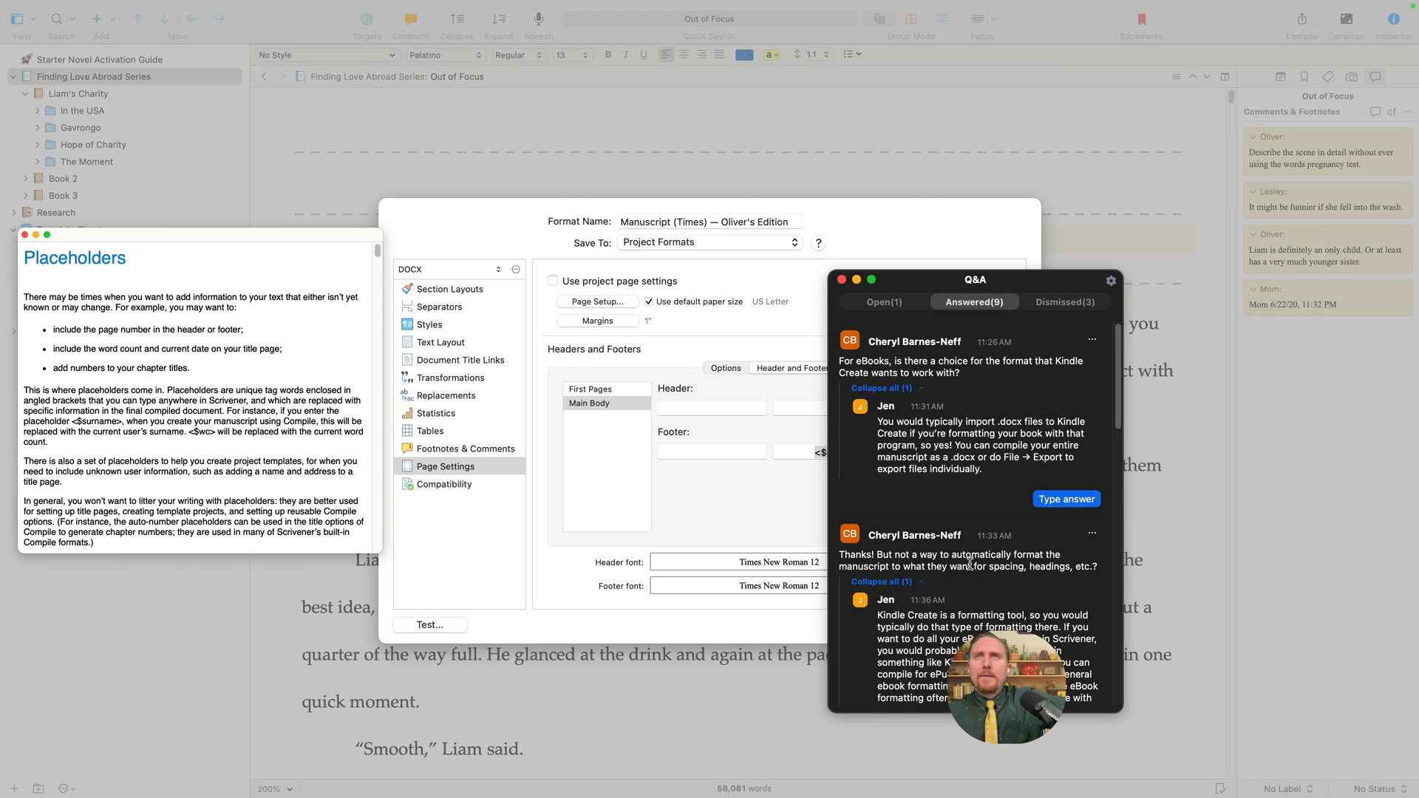
- Move the Q&A panel up-left, screenshot the answers, scroll to the newest question, and show Scrivener's Help menu
{"action": "left_click_drag", "start_coordinate": [972, 284], "coordinate": [916, 143]}
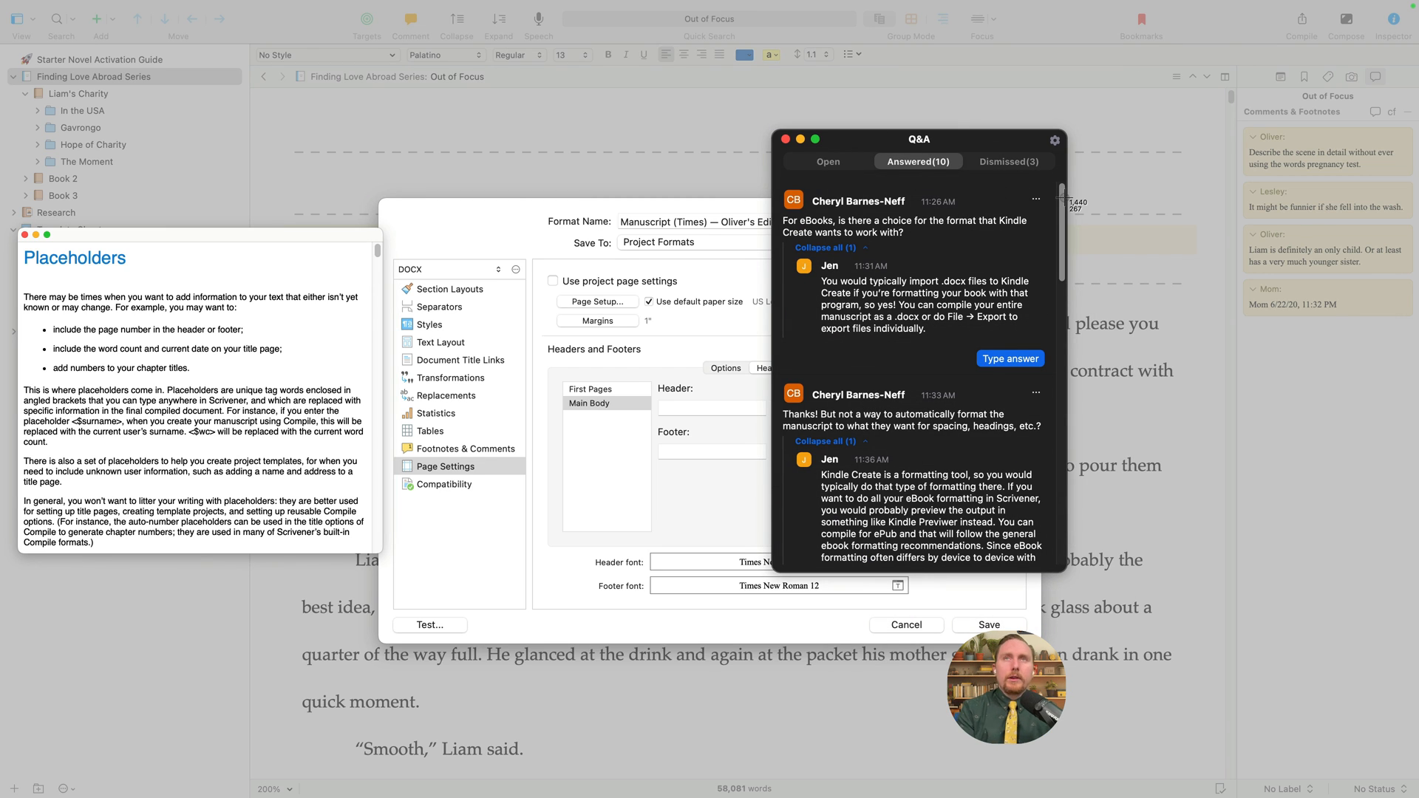
{"action": "left_click_drag", "start_coordinate": [781, 183], "coordinate": [1059, 574]}
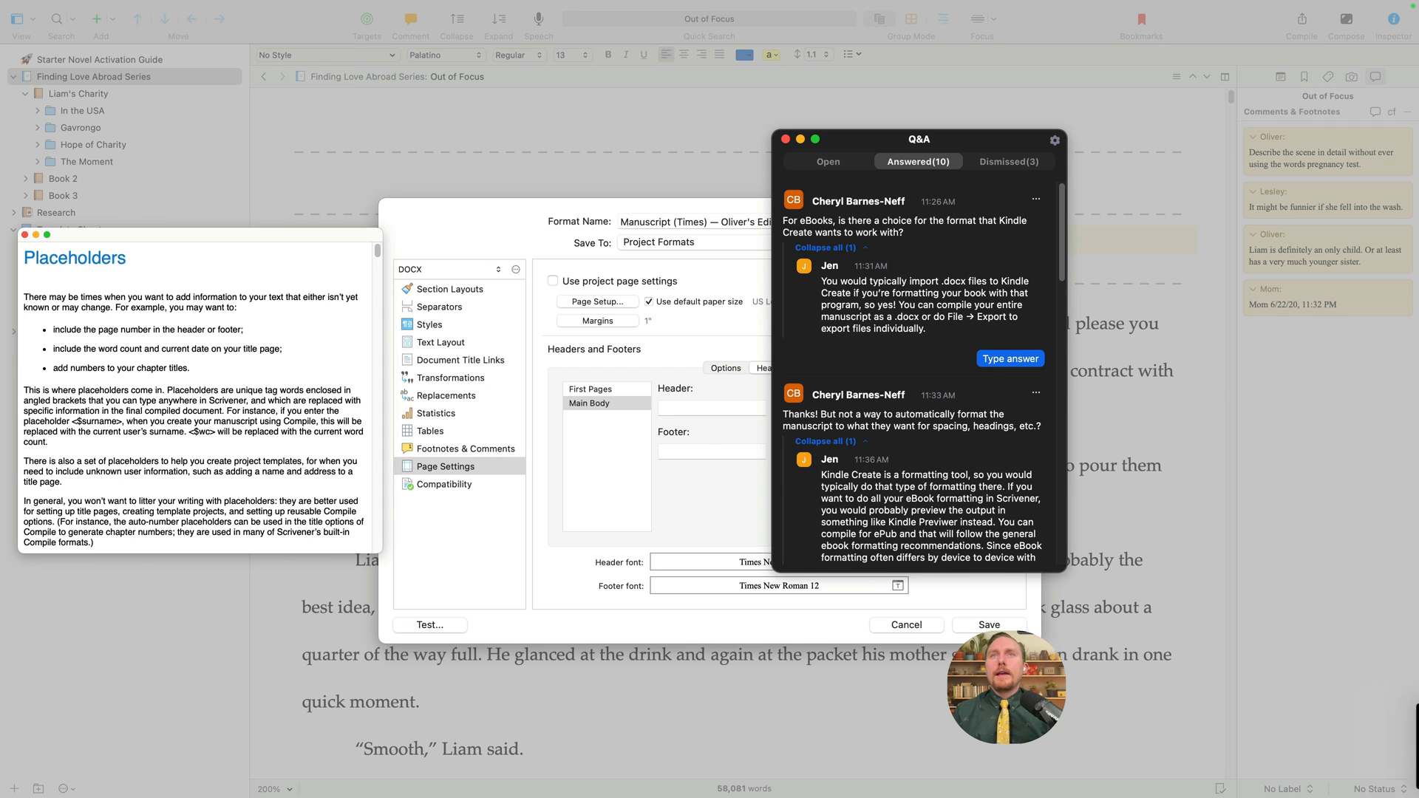
{"action": "scroll", "coordinate": [1052, 271], "scroll_direction": "down", "scroll_amount": 5}
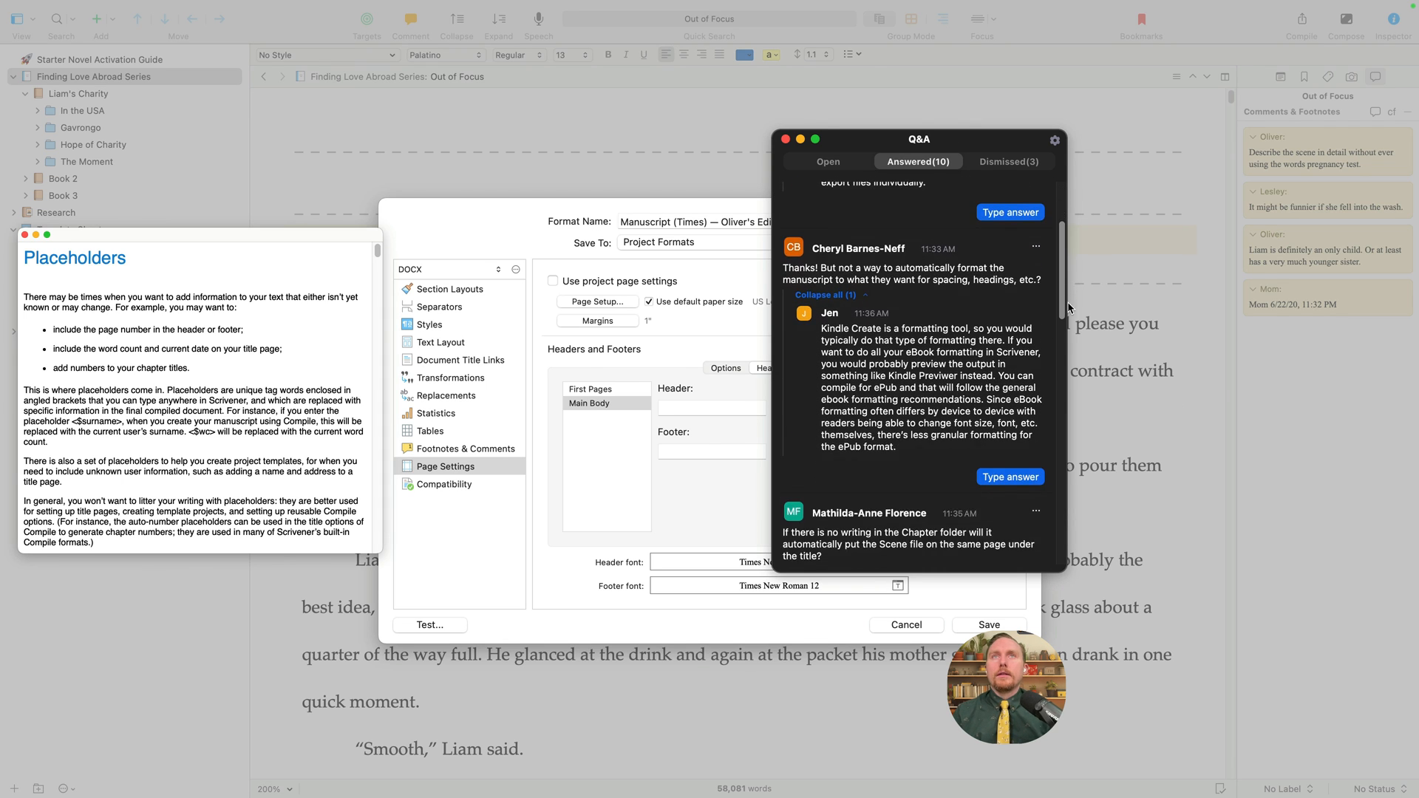
{"action": "scroll", "coordinate": [1073, 318], "scroll_direction": "down", "scroll_amount": 3}
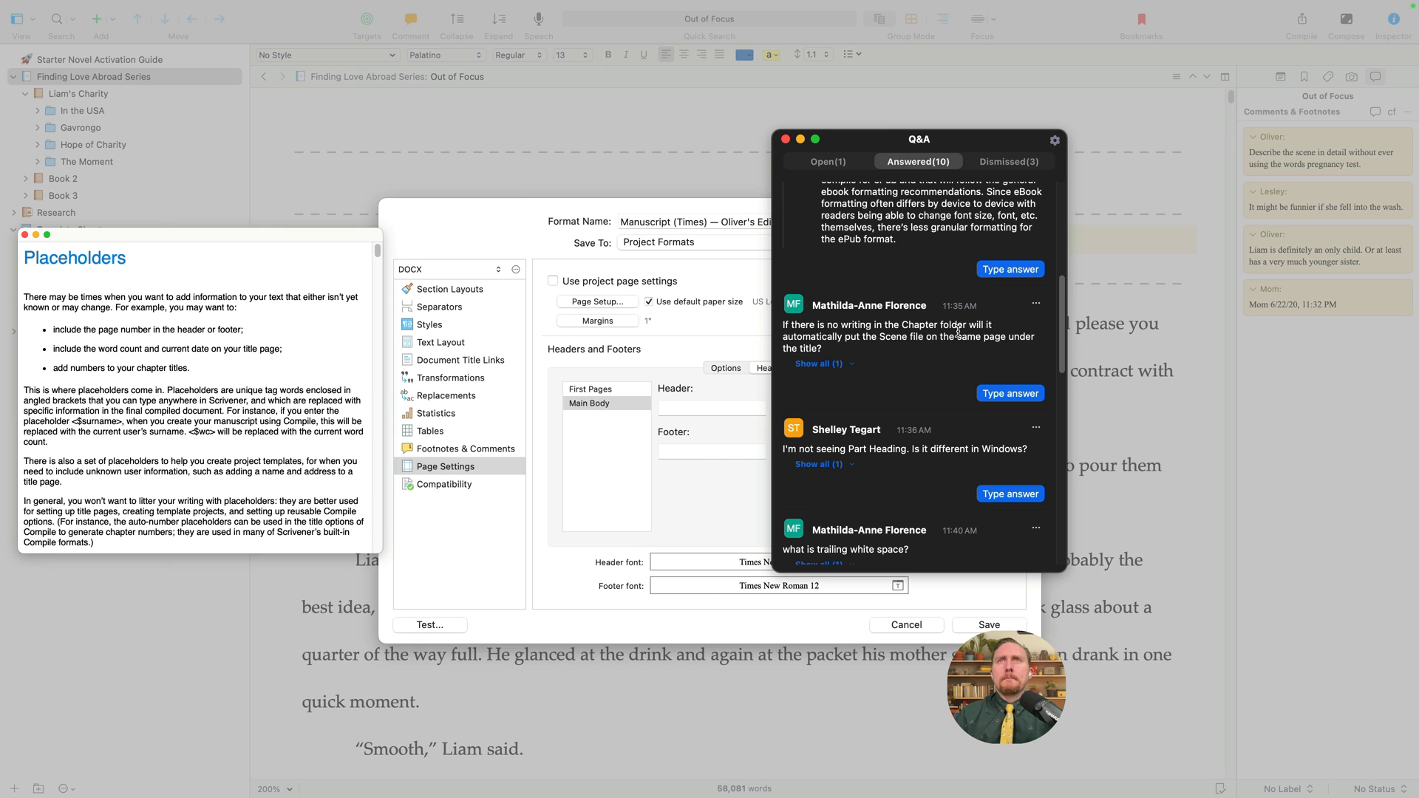
{"action": "scroll", "coordinate": [920, 366], "scroll_direction": "down", "scroll_amount": 6}
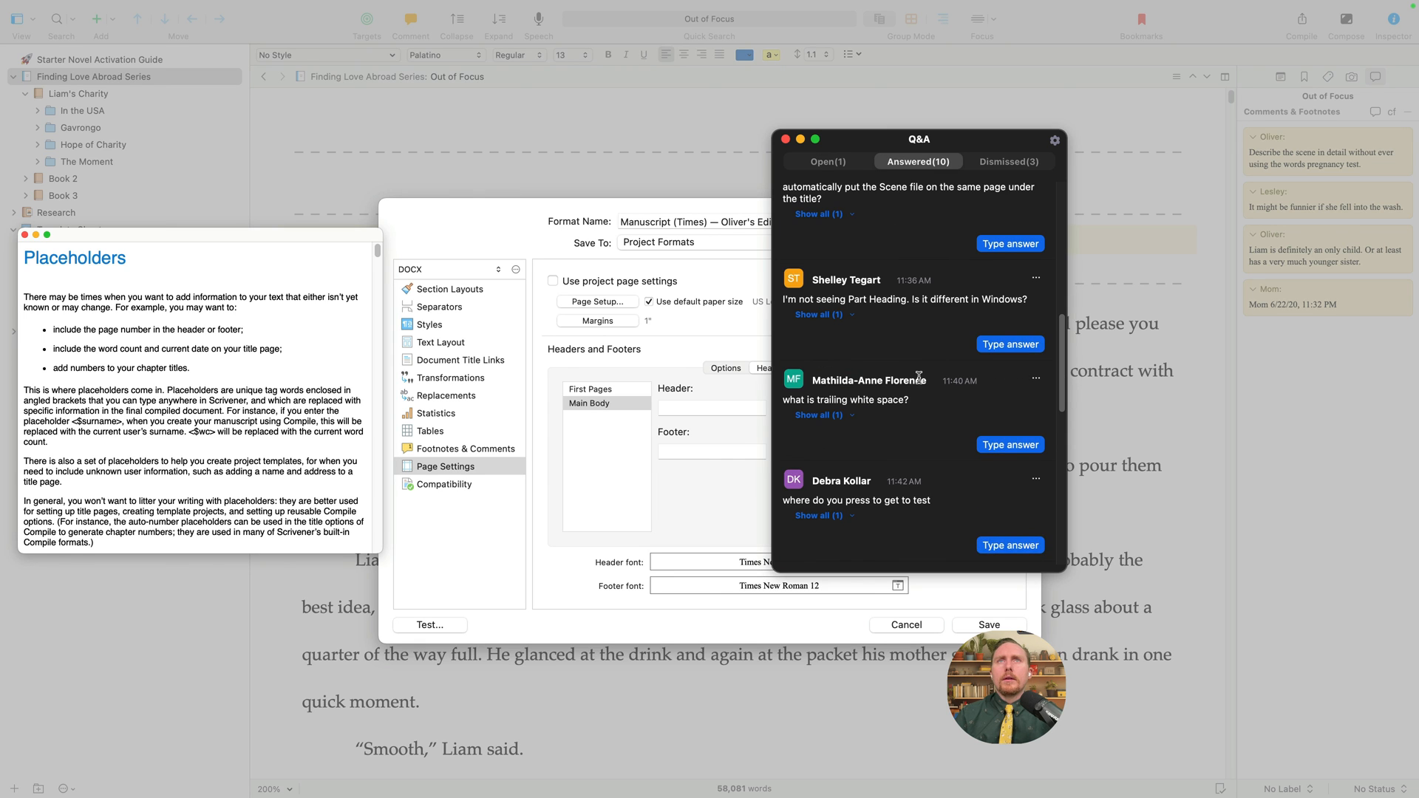
{"action": "scroll", "coordinate": [929, 391], "scroll_direction": "down", "scroll_amount": 4}
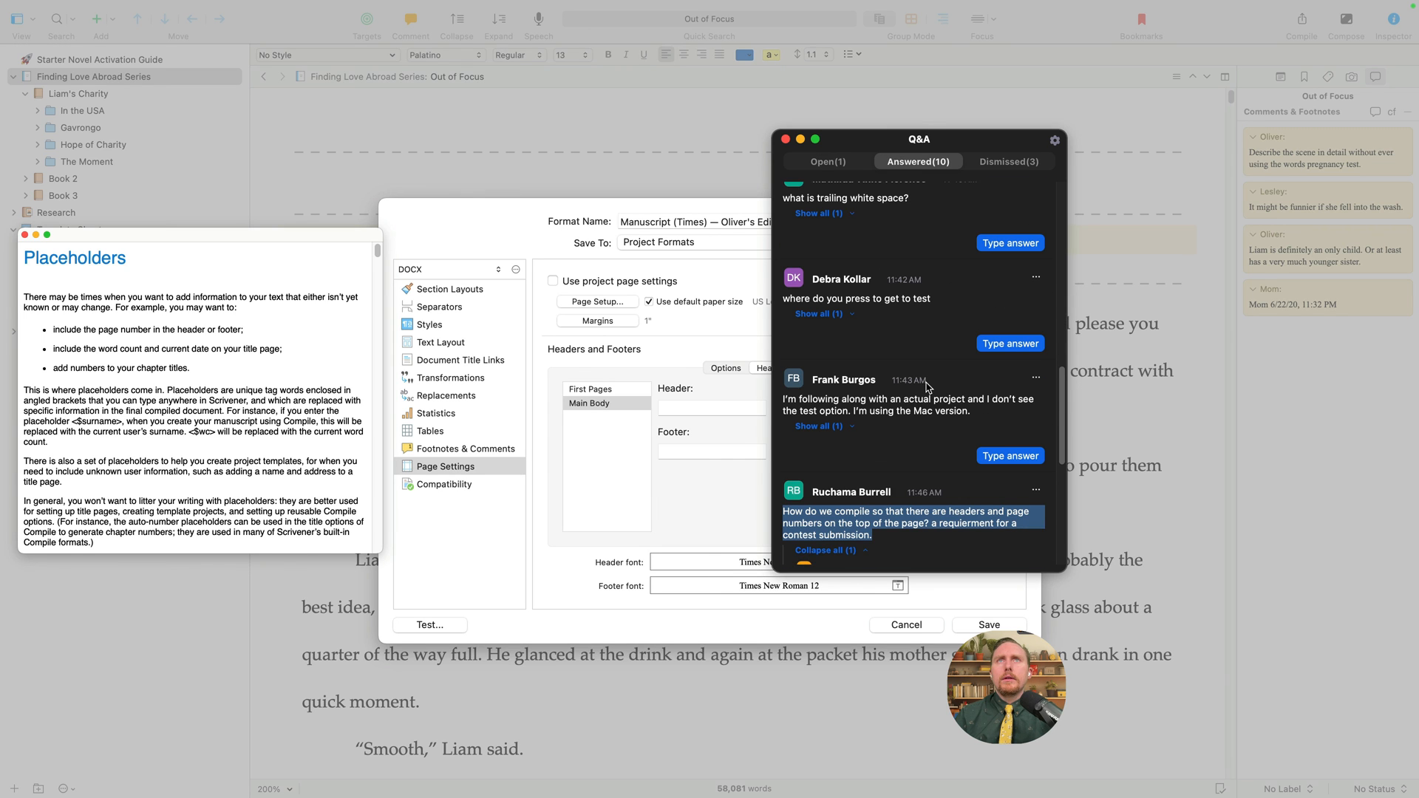
{"action": "scroll", "coordinate": [929, 384], "scroll_direction": "down", "scroll_amount": 5}
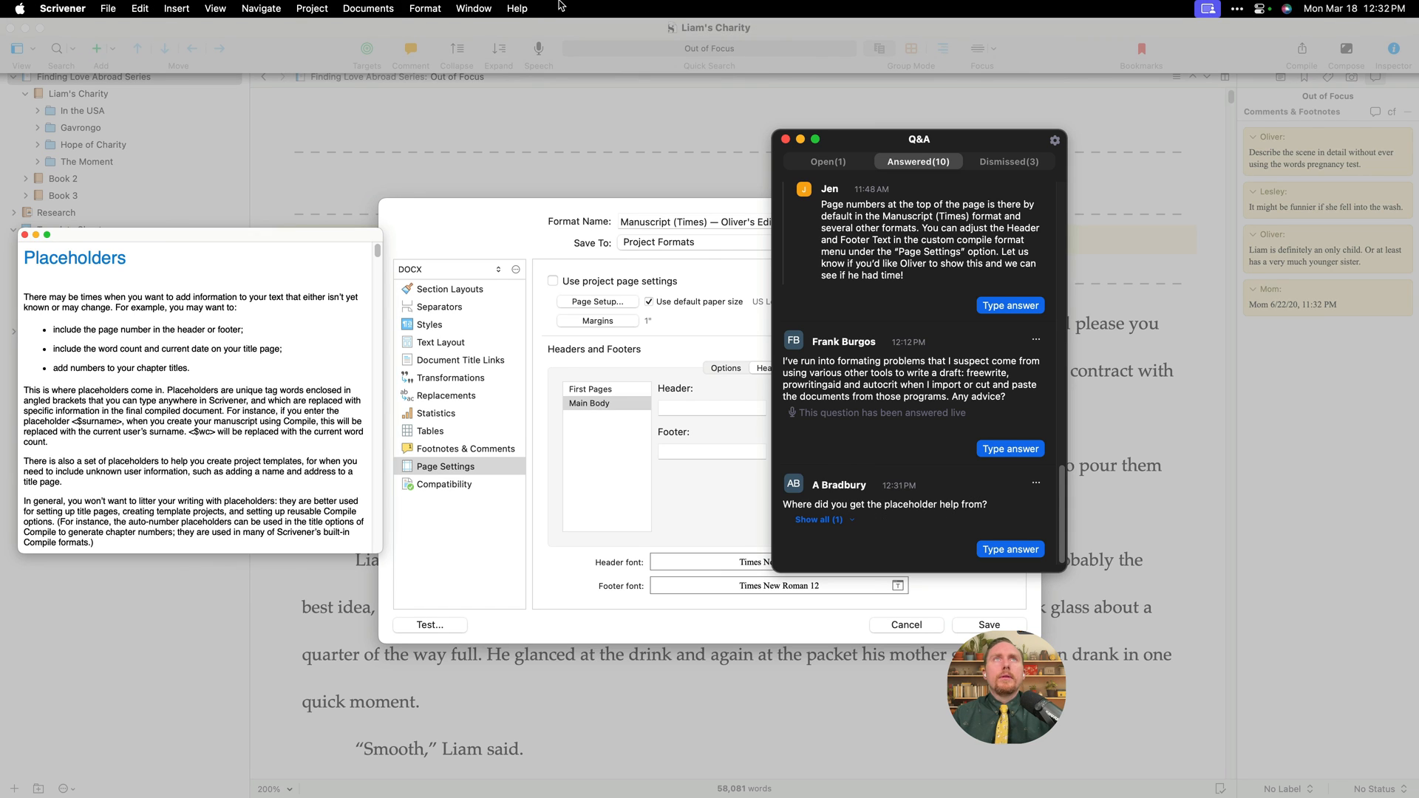
{"action": "left_click", "coordinate": [517, 8]}
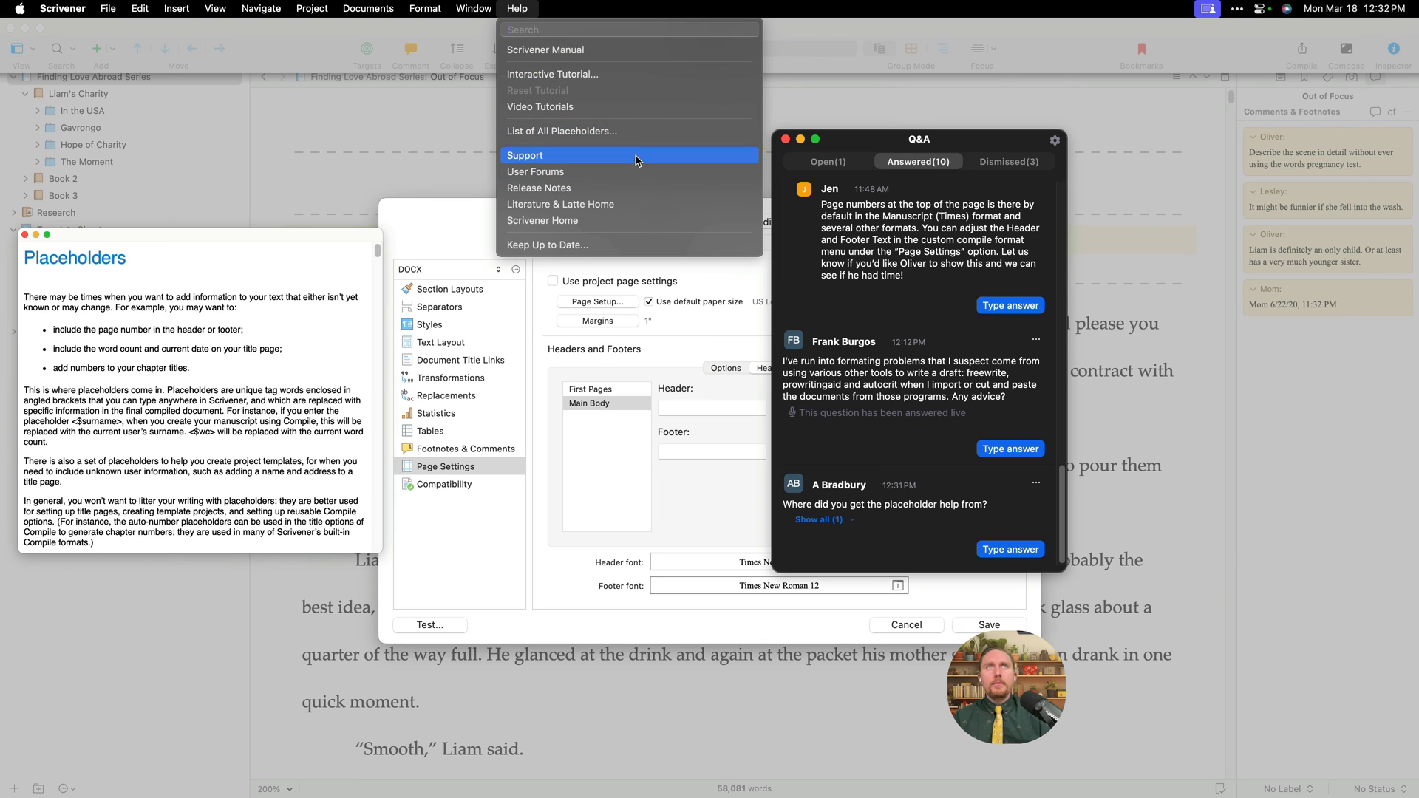
- Close the Help menu, Q&A panel and Placeholders help, then cancel the format editor and Compile window
{"action": "left_click", "coordinate": [886, 144]}
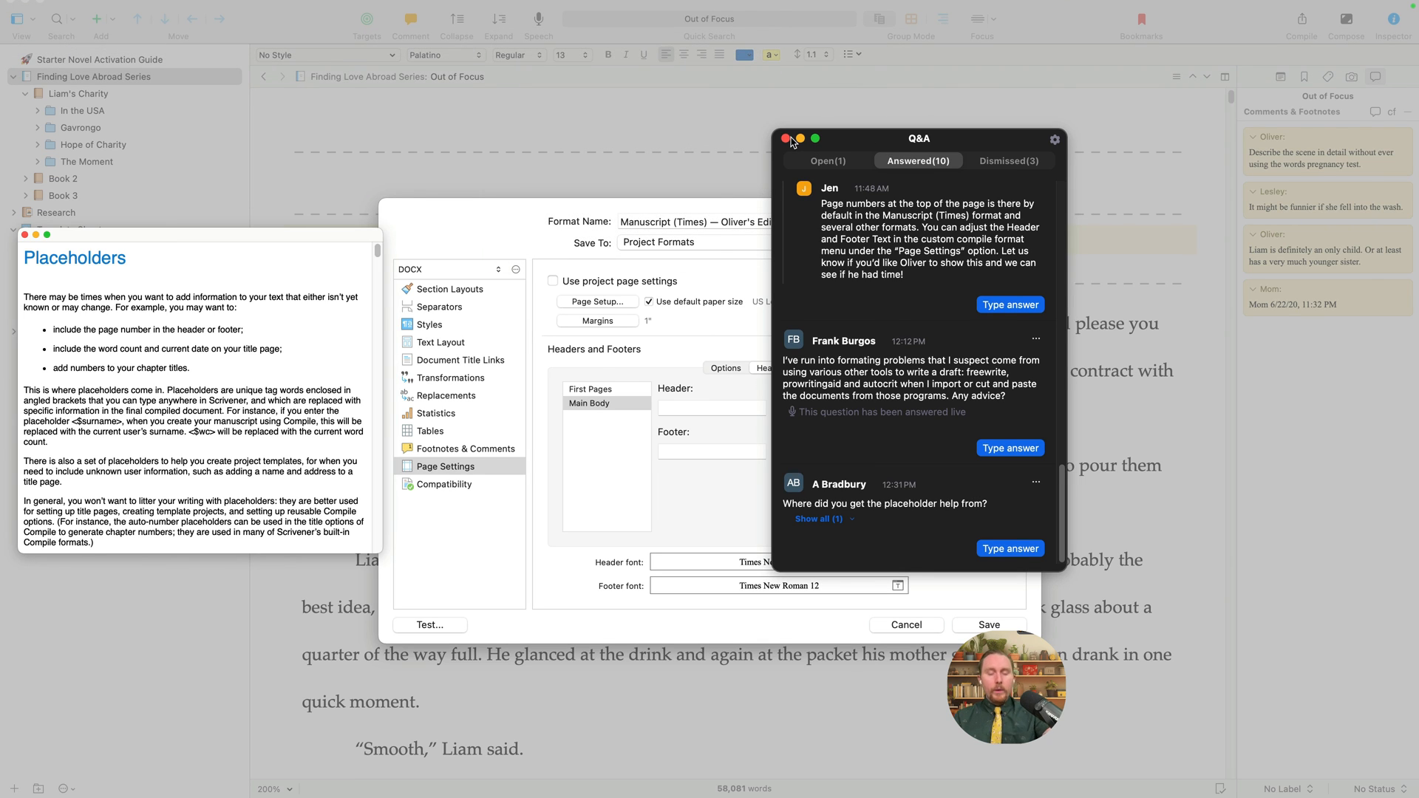
{"action": "left_click", "coordinate": [786, 139]}
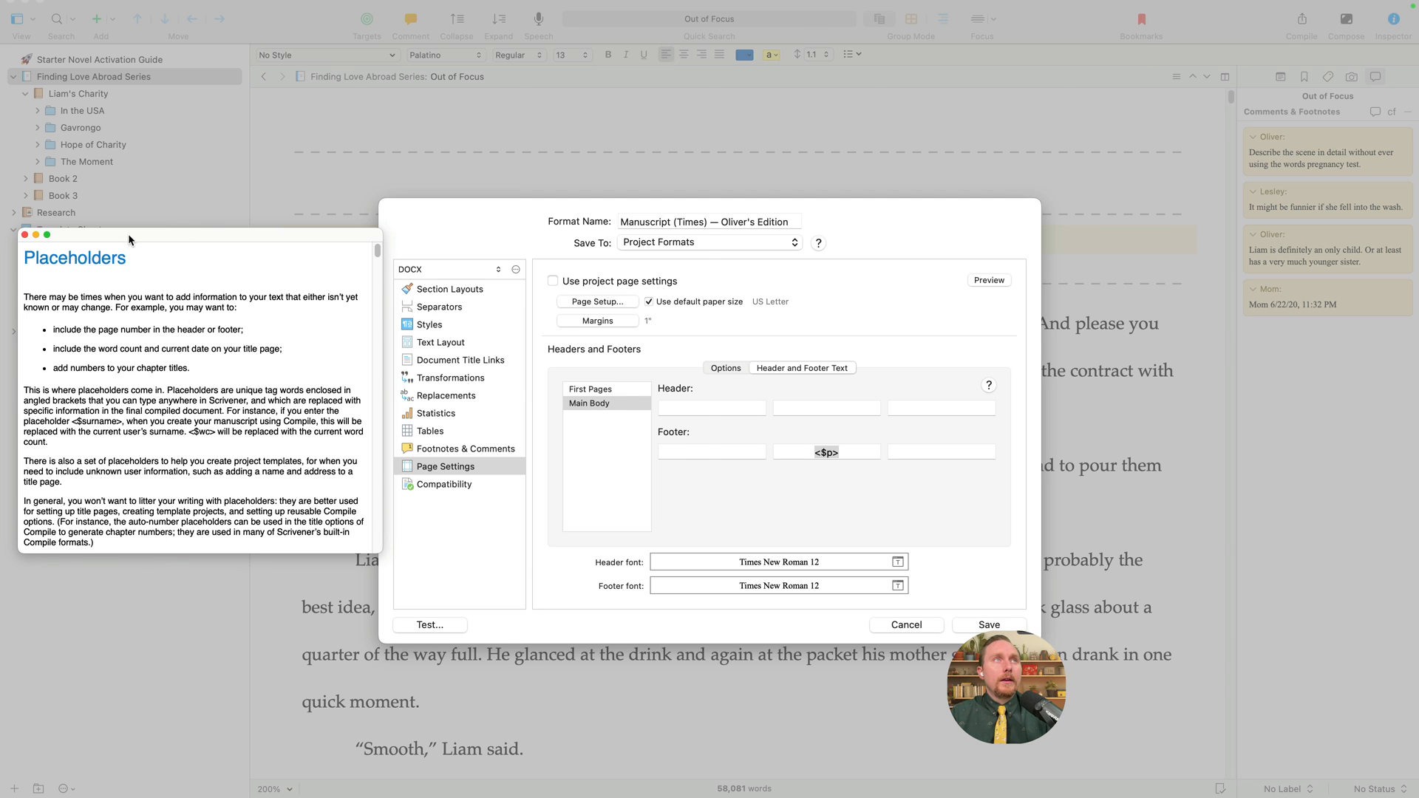
{"action": "left_click_drag", "start_coordinate": [129, 235], "coordinate": [448, 220]}
{"action": "left_click", "coordinate": [346, 220]}
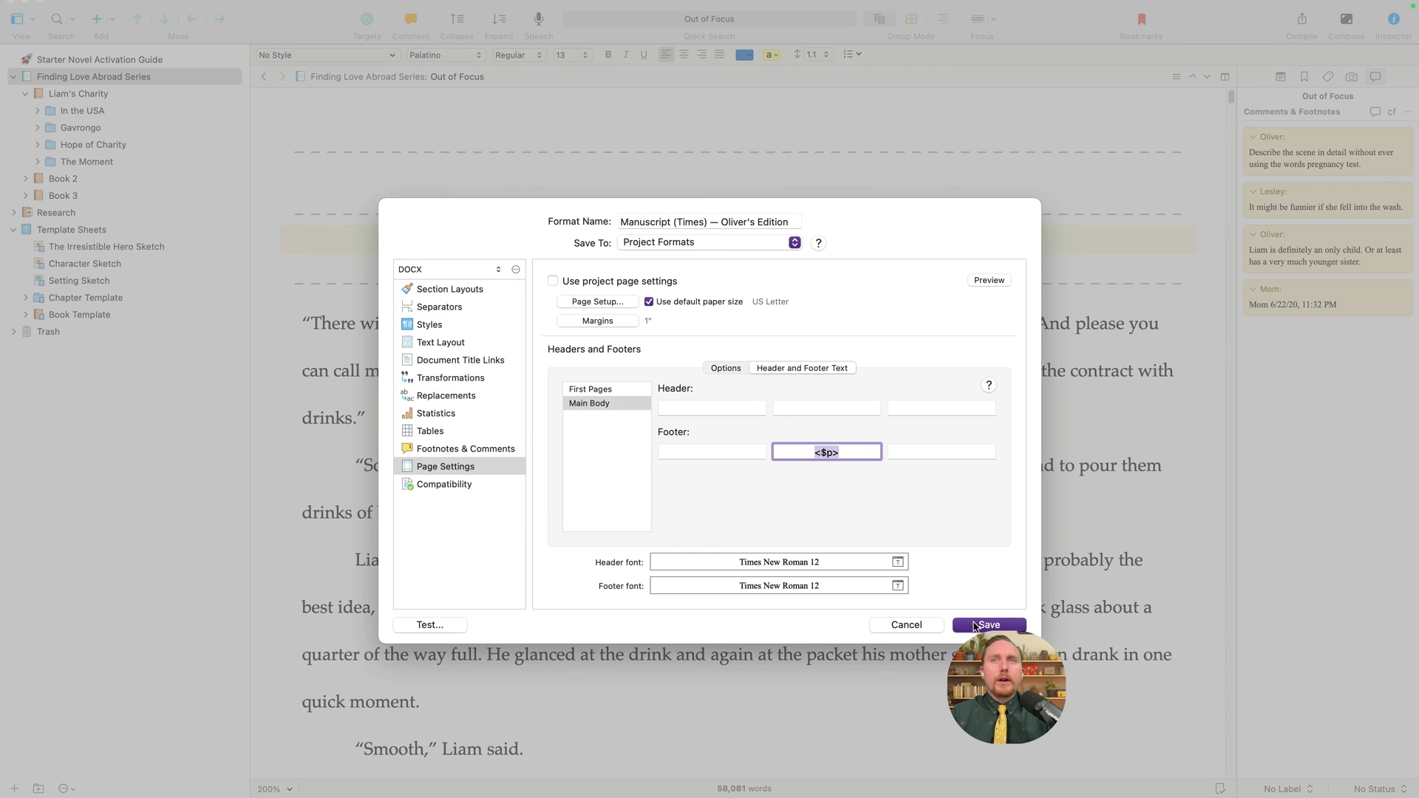
{"action": "left_click", "coordinate": [903, 625]}
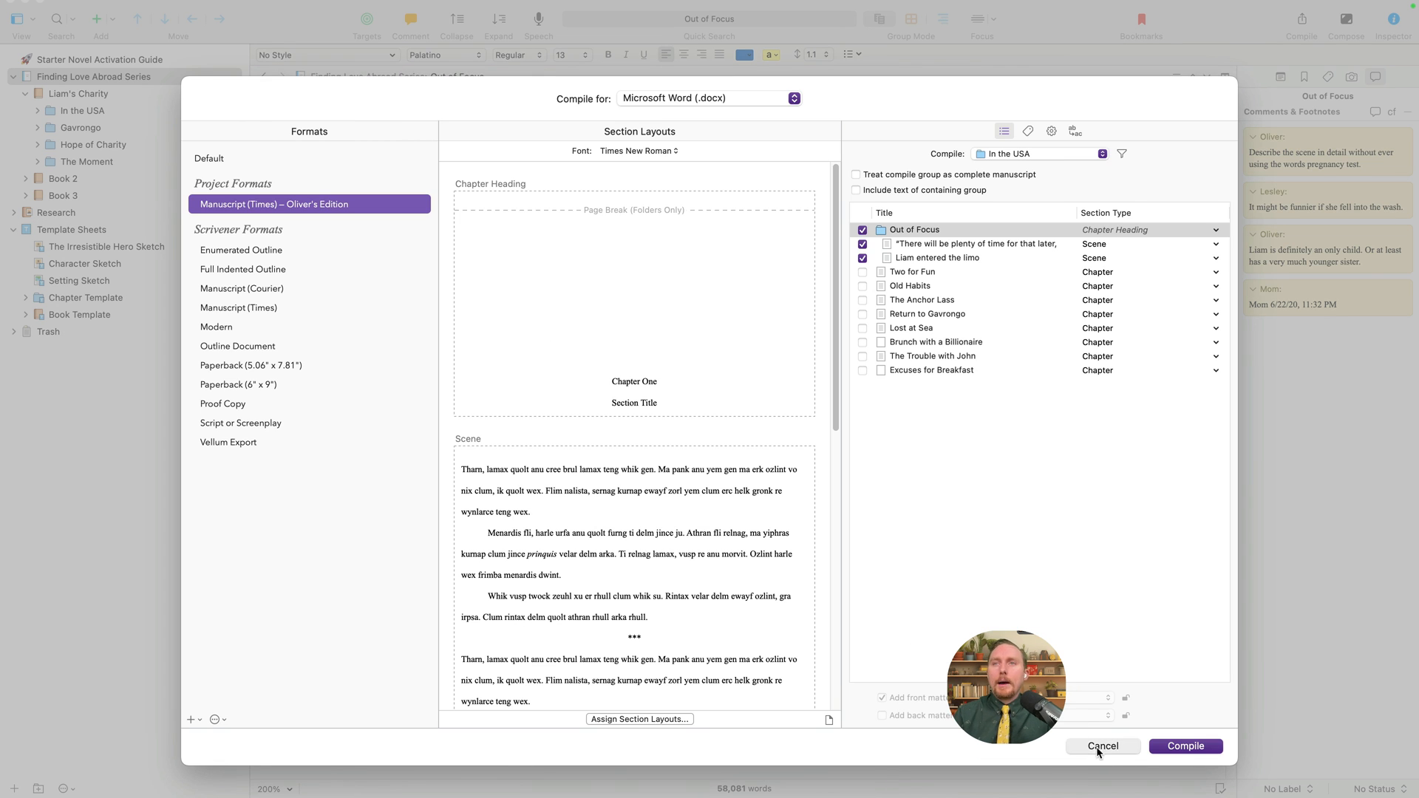
{"action": "left_click", "coordinate": [1101, 747]}
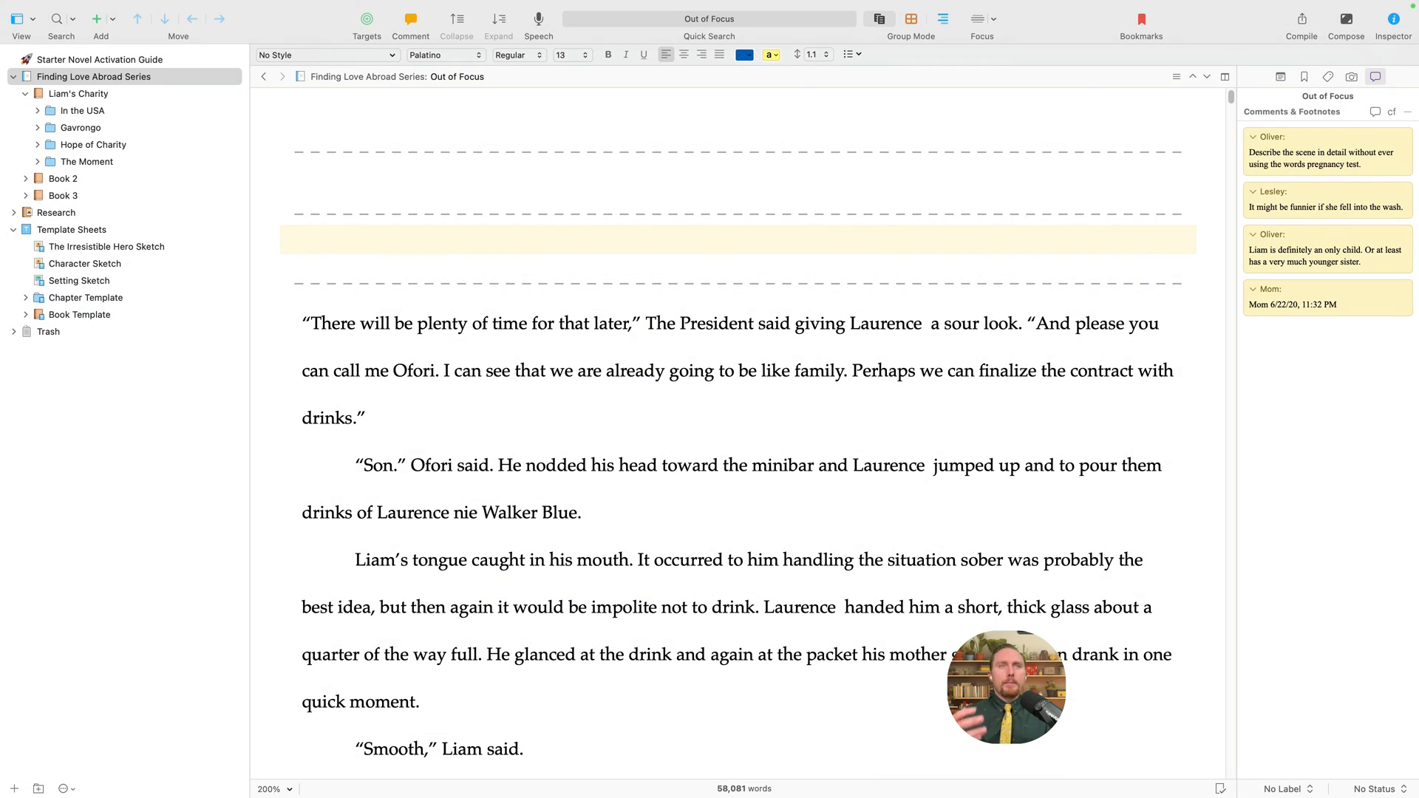